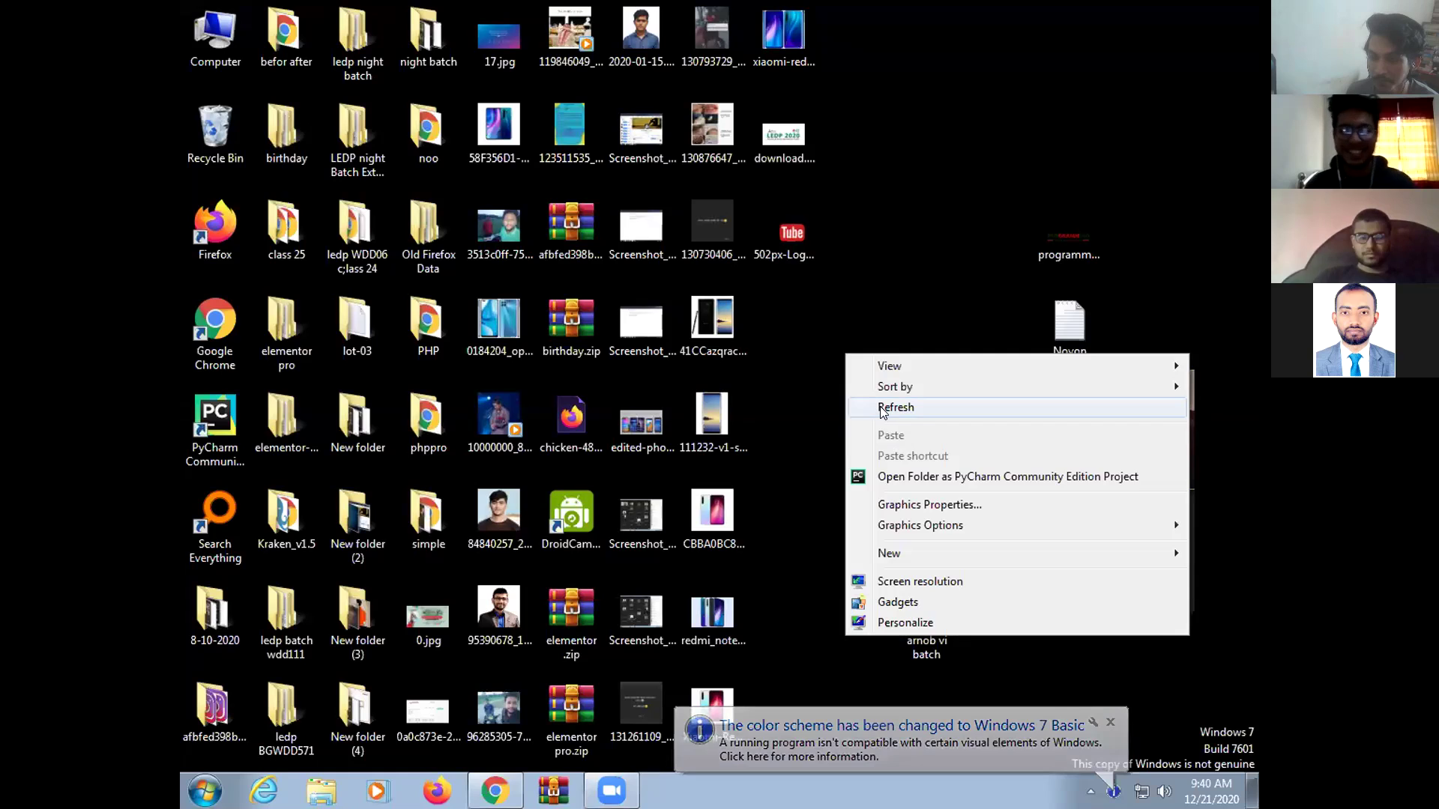
# Refresh the desktop several times from its right-click menu
pyautogui.rightClick(861, 392)
pyautogui.click(862, 404)
pyautogui.rightClick(861, 405)
pyautogui.click(842, 384)
pyautogui.rightClick(858, 414)
pyautogui.click(862, 417)
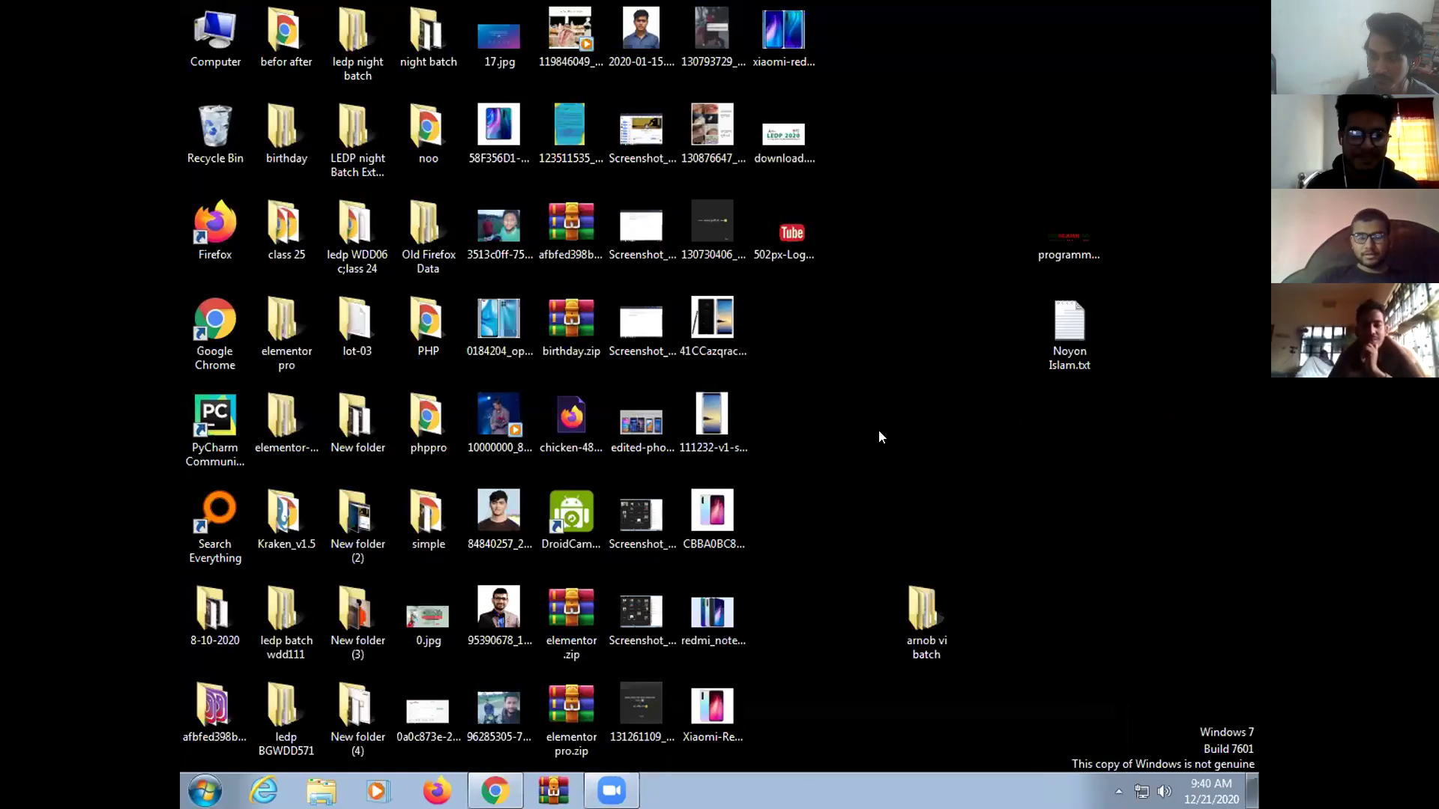
pyautogui.rightClick(906, 421)
pyautogui.click(903, 420)
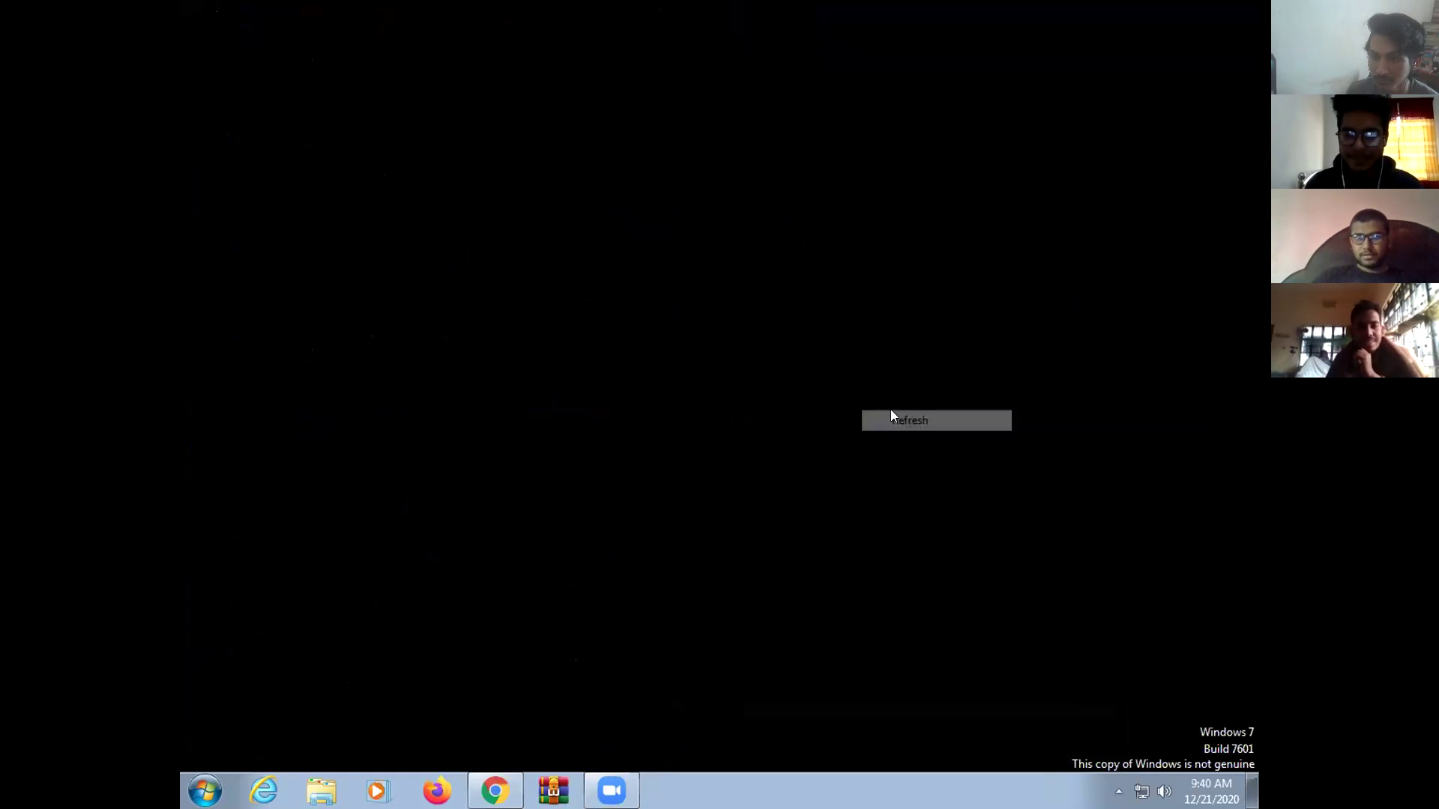
# Open C:\xampp from Computer and launch xampp-control.exe
pyautogui.doubleClick(199, 39)
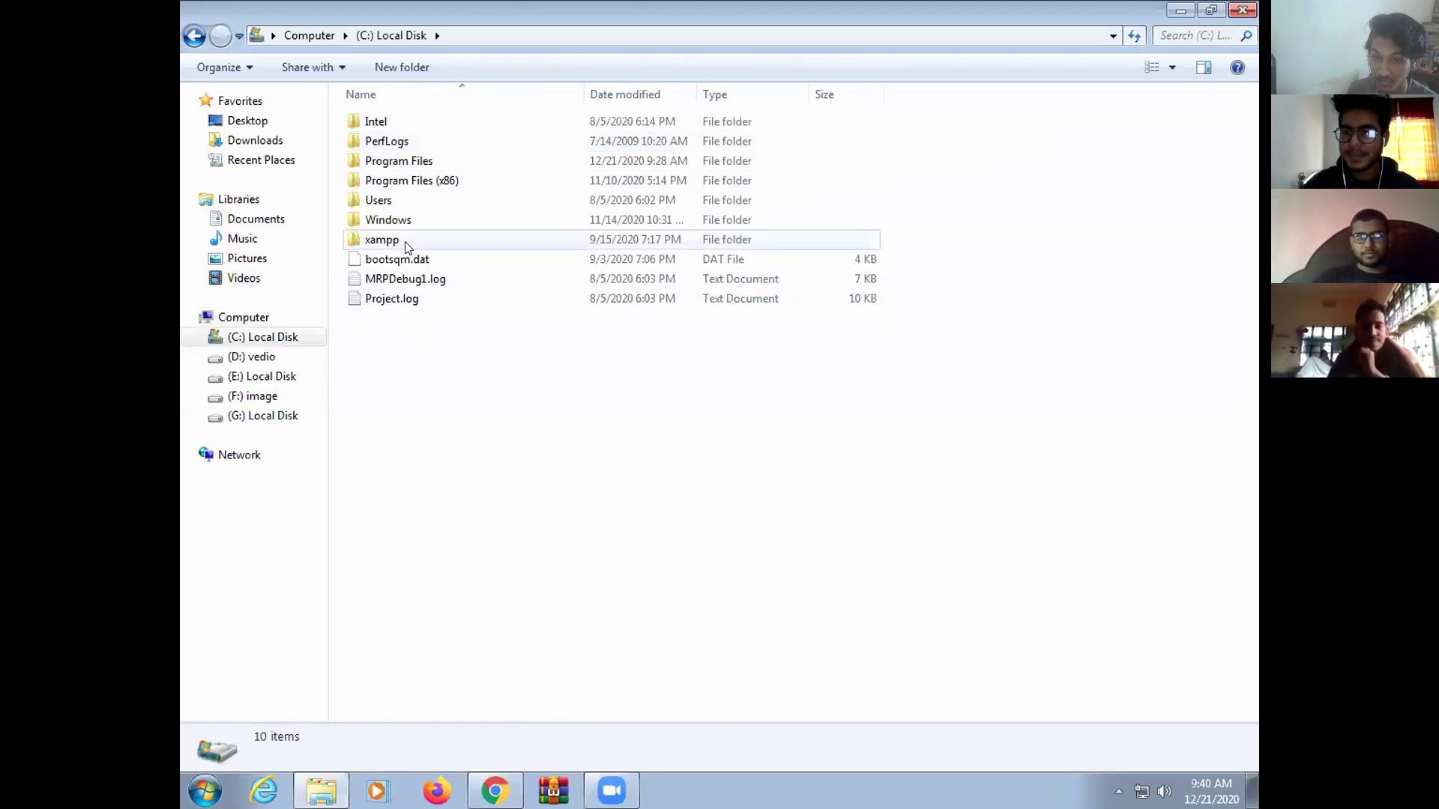
pyautogui.click(397, 243)
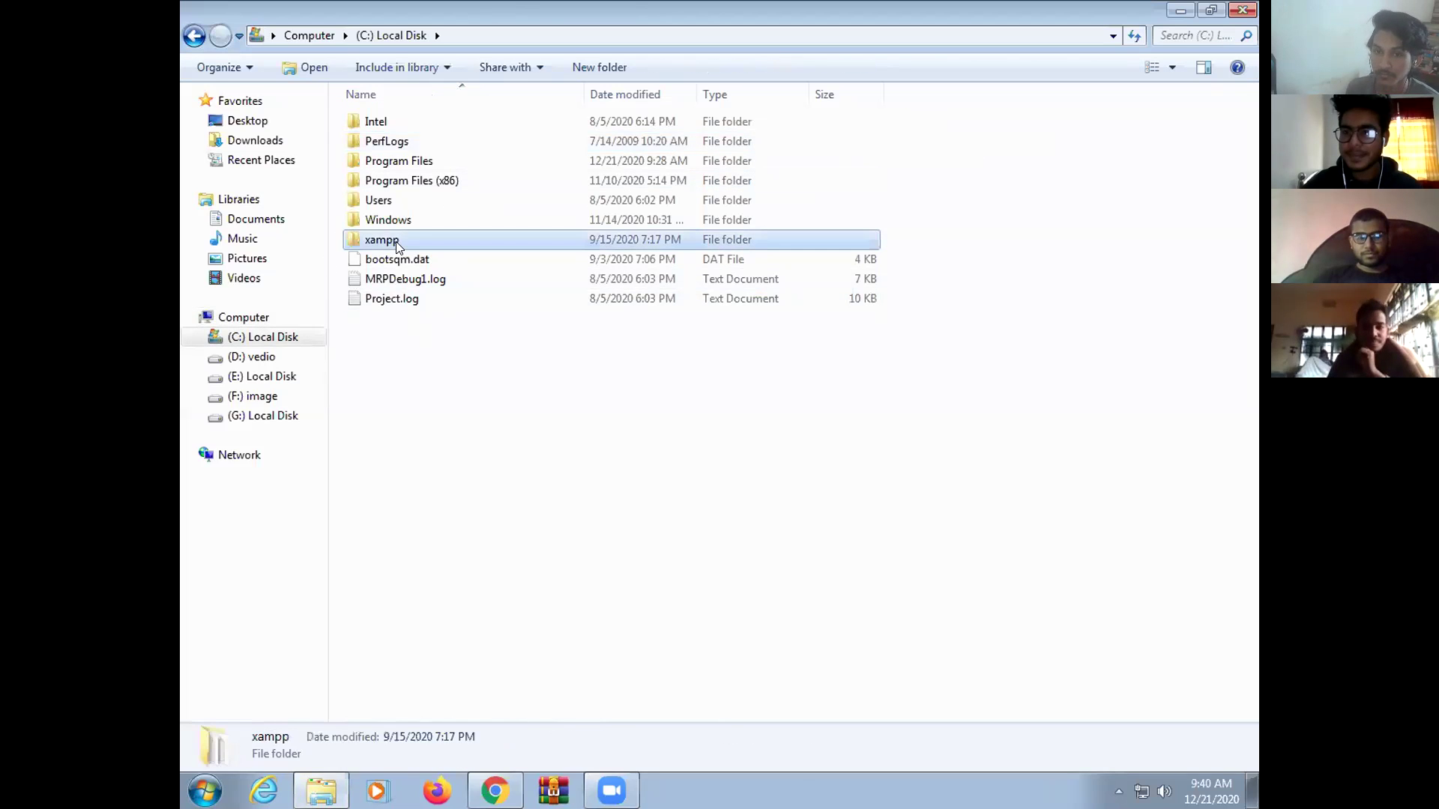
pyautogui.doubleClick(395, 241)
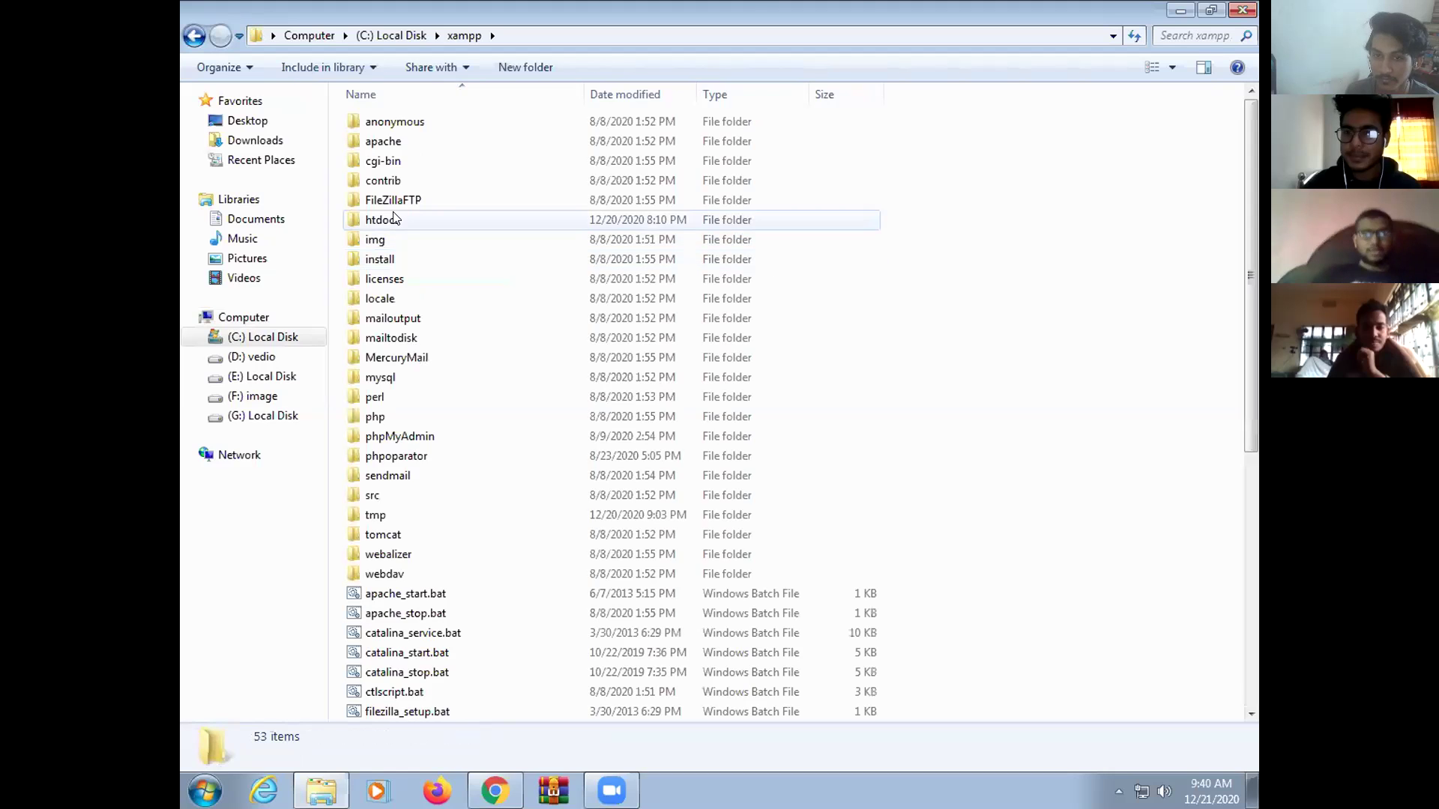
pyautogui.click(397, 220)
pyautogui.scroll(-7, 449, 472)
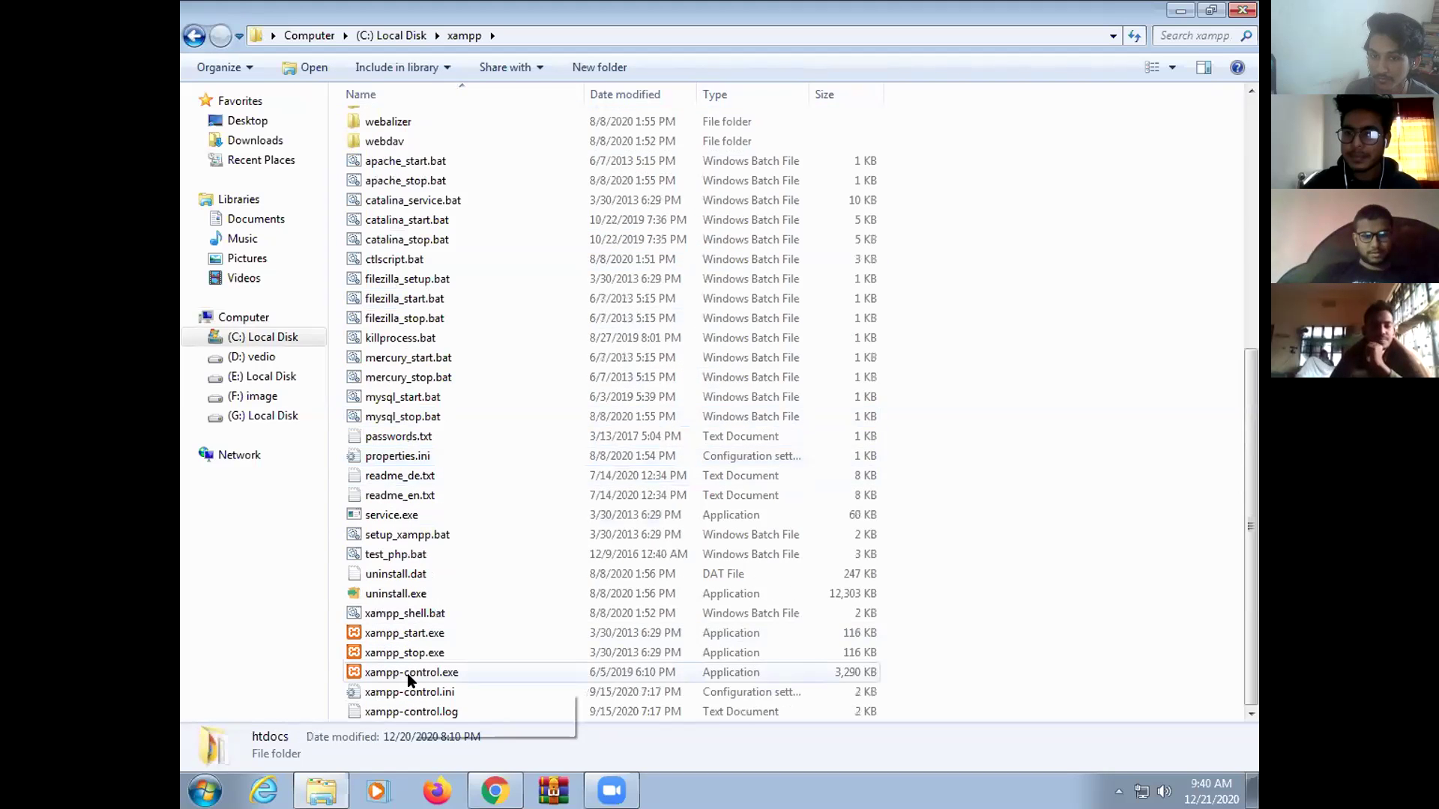
pyautogui.click(409, 674)
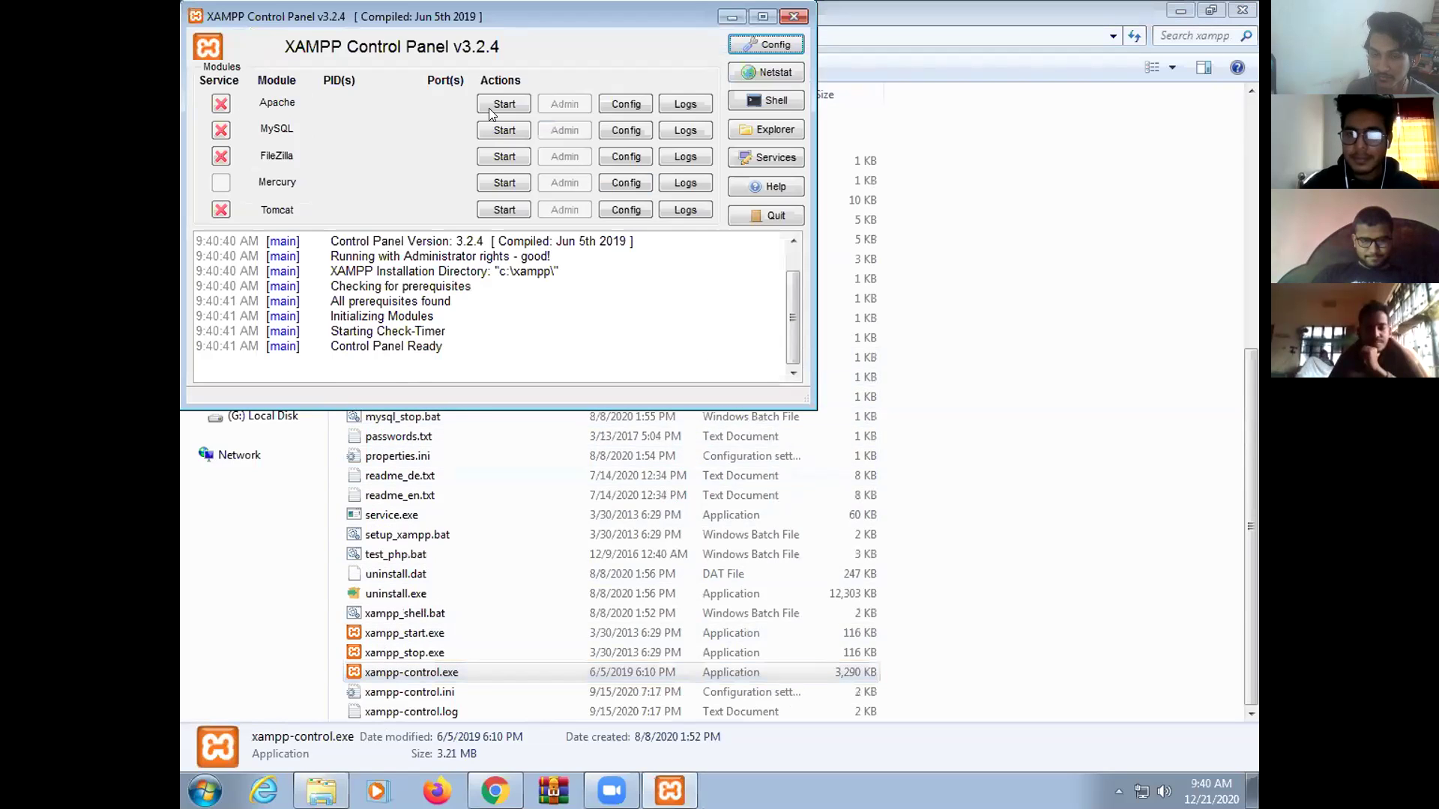
# Start the Apache and MySQL services, then close the XAMPP Control Panel window
pyautogui.click(504, 104)
pyautogui.click(504, 130)
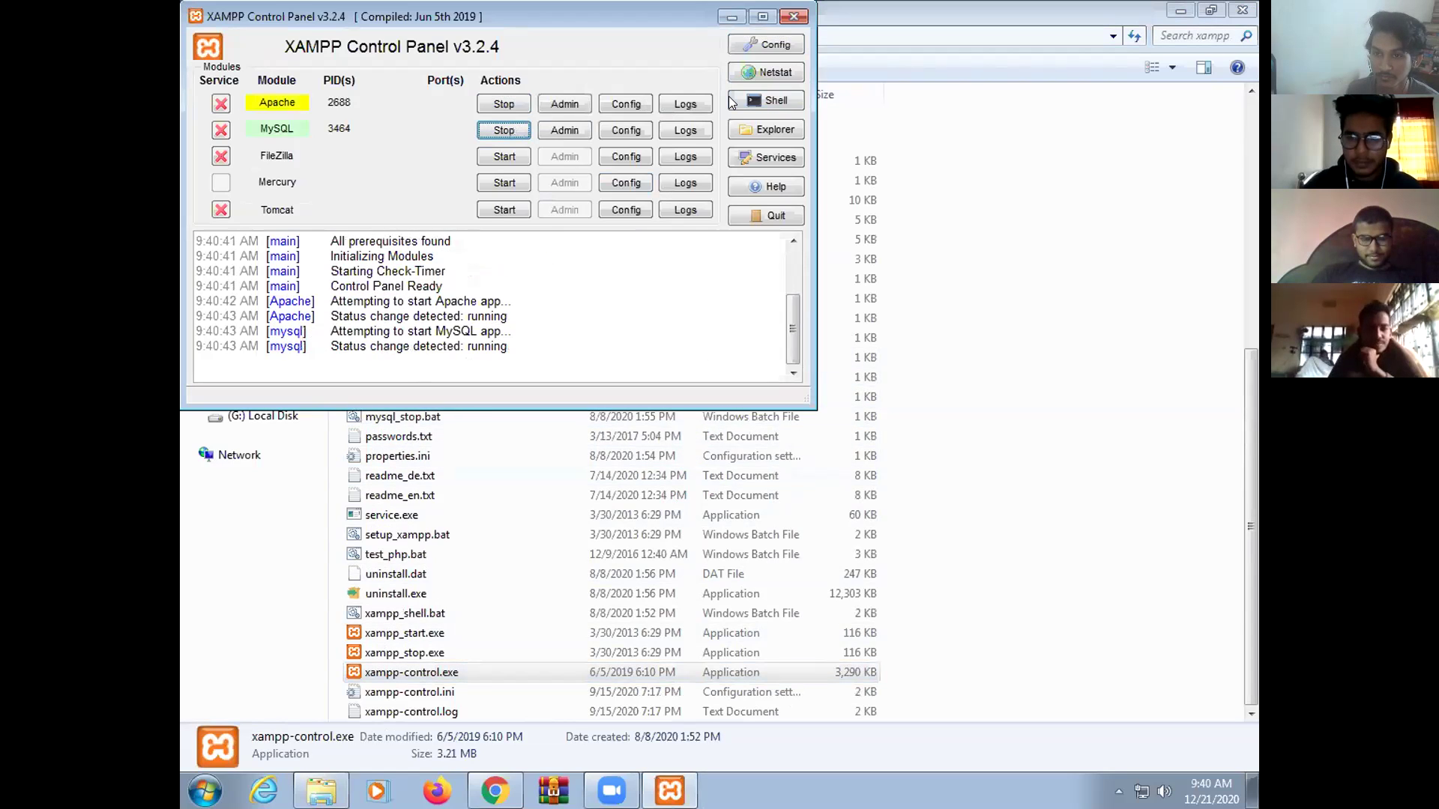
pyautogui.click(796, 16)
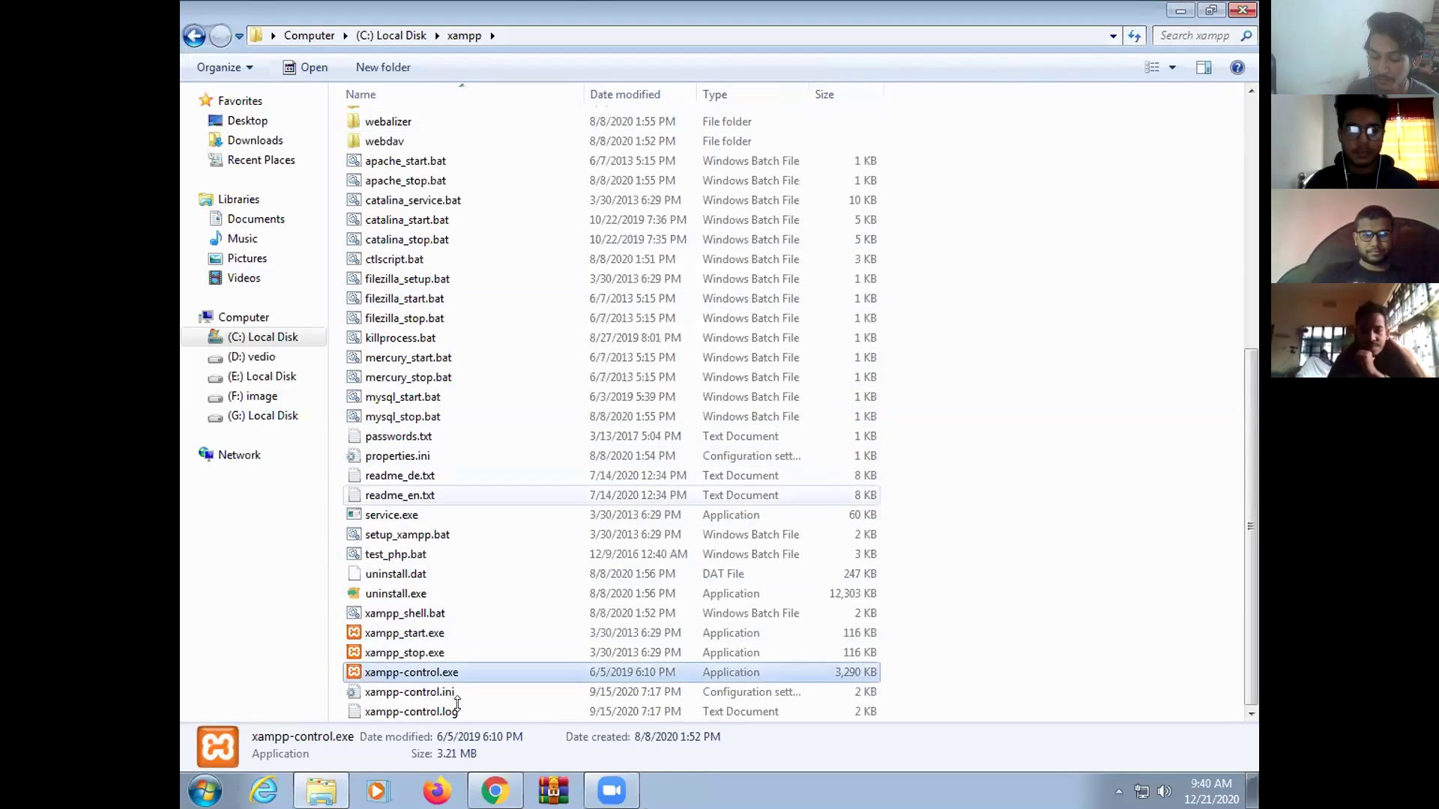
# Enter localhost/ in a new Chrome tab's address bar, then minimize Chrome
pyautogui.hotkey('alt', 'Tab')
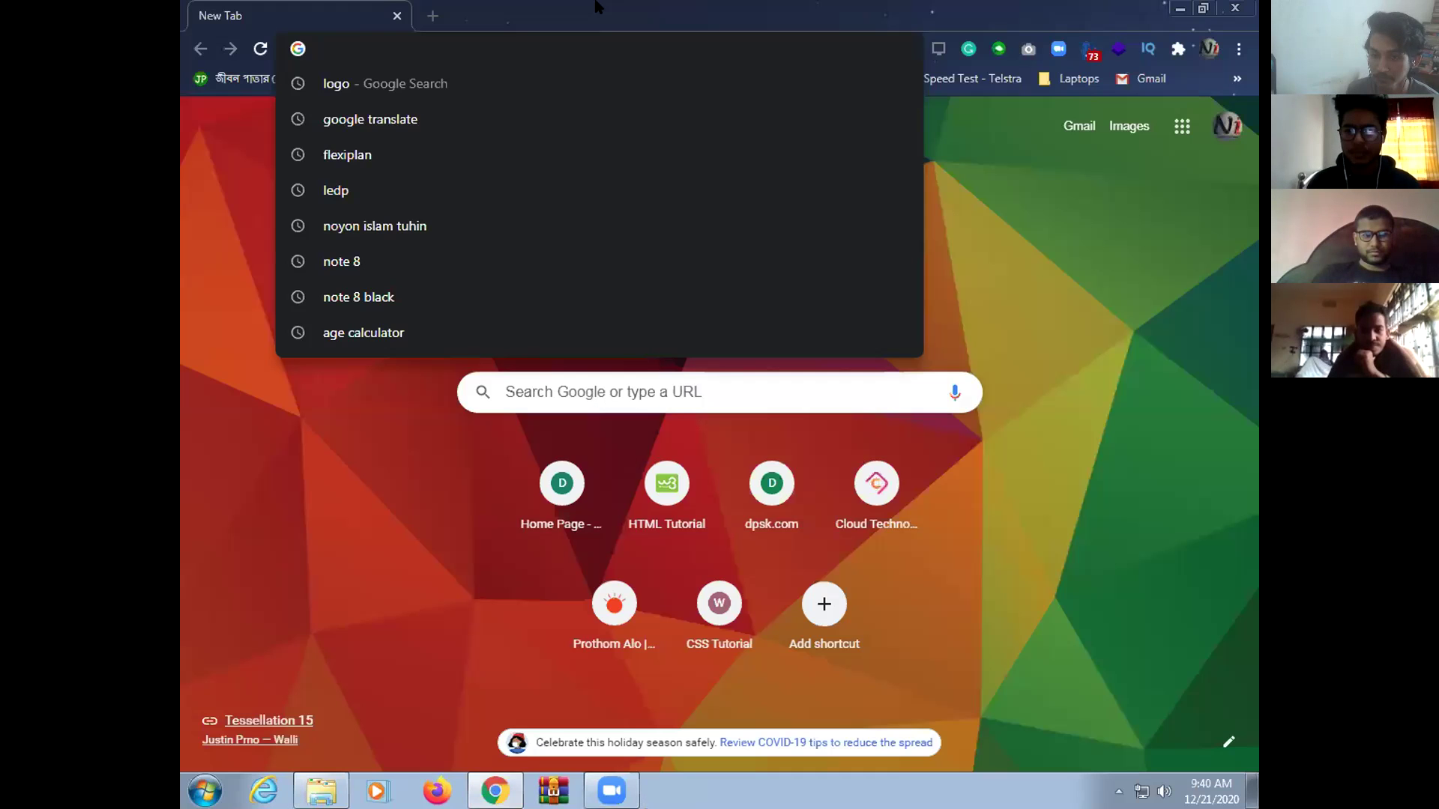
pyautogui.write('localh')
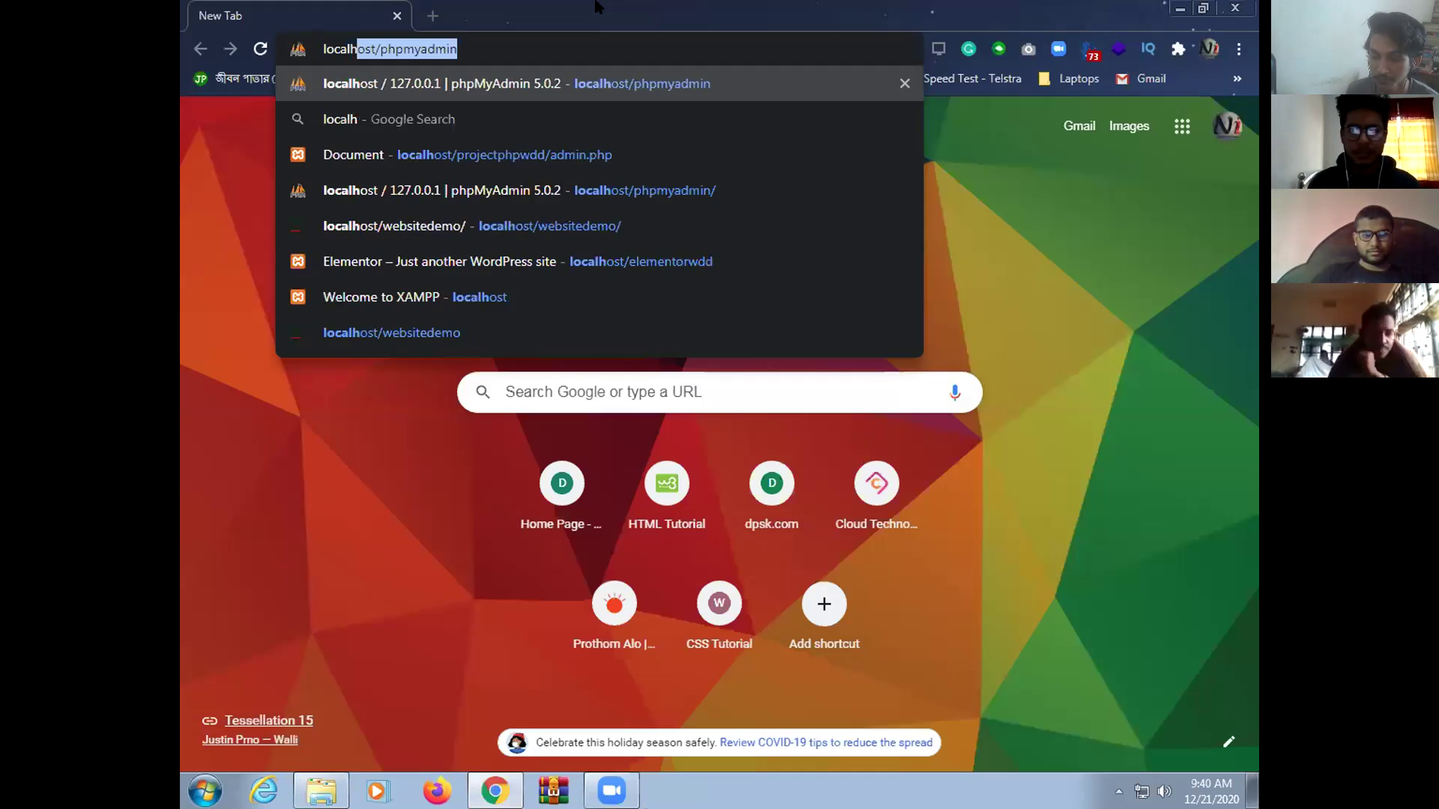
pyautogui.write('ost/')
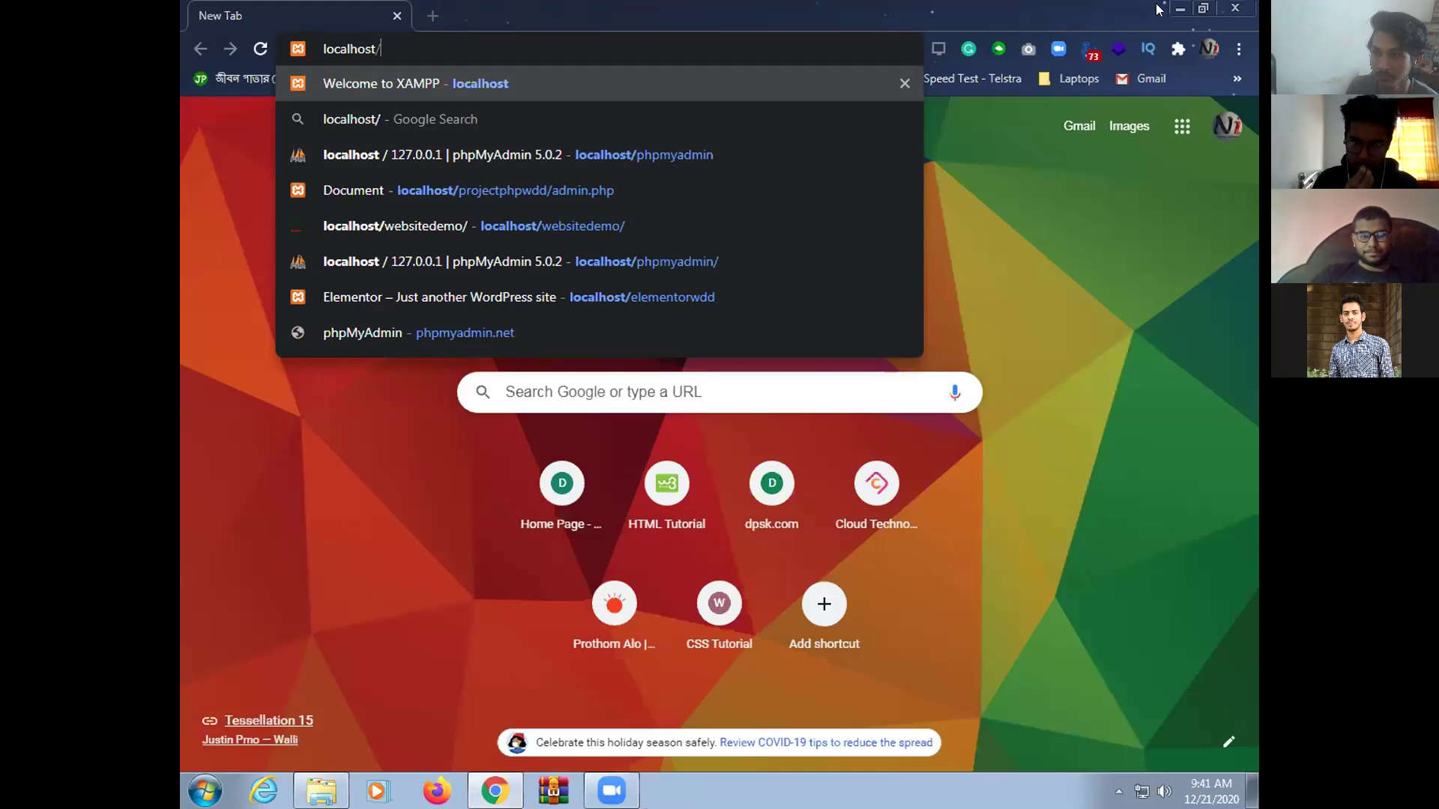
pyautogui.click(1182, 9)
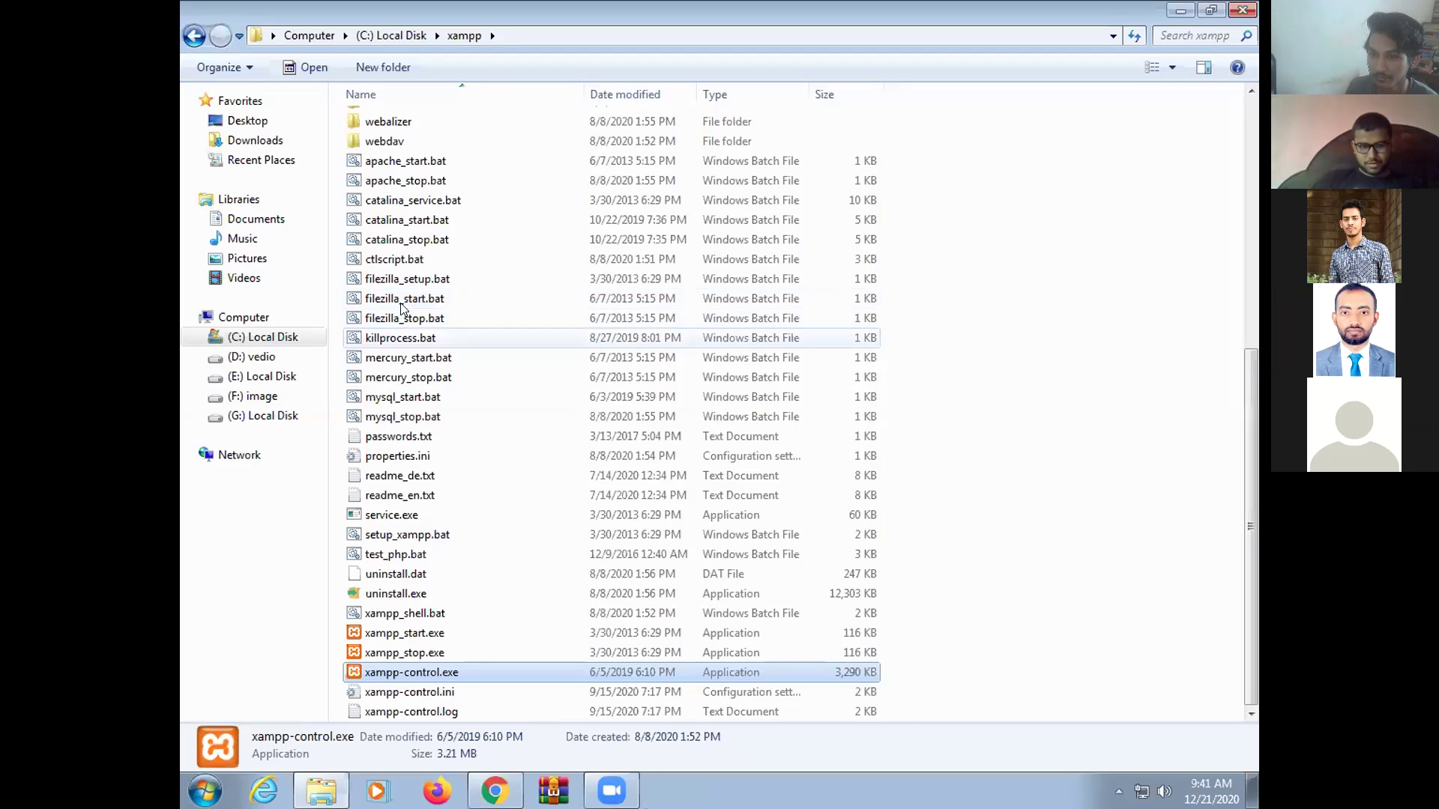
# Extract wordpress-5.5.3.zip in htdocs into a wordpress-5.5.3 folder and open that folder
pyautogui.press('h')
pyautogui.press('Return')
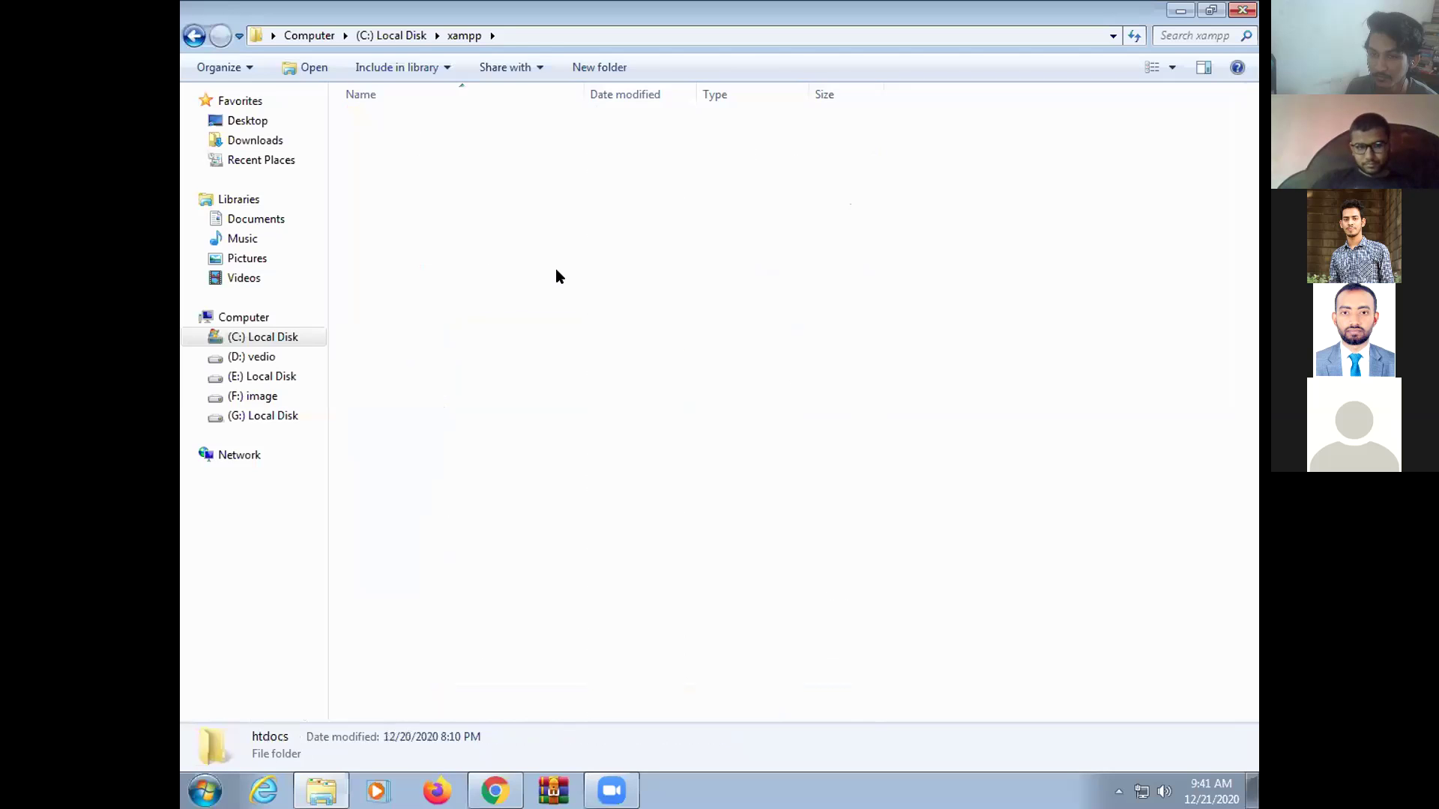
pyautogui.scroll(-6, 461, 694)
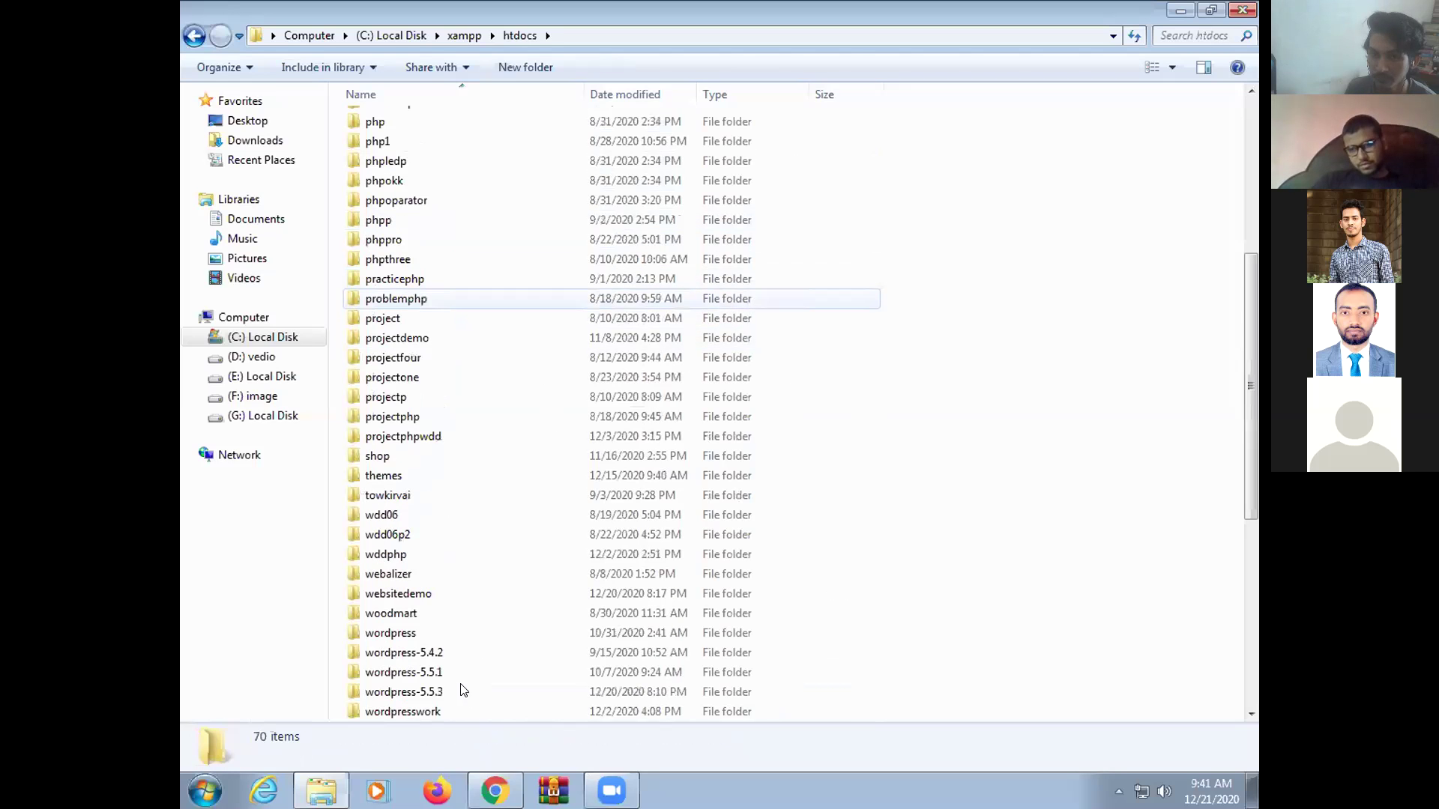
pyautogui.scroll(-1, 500, 662)
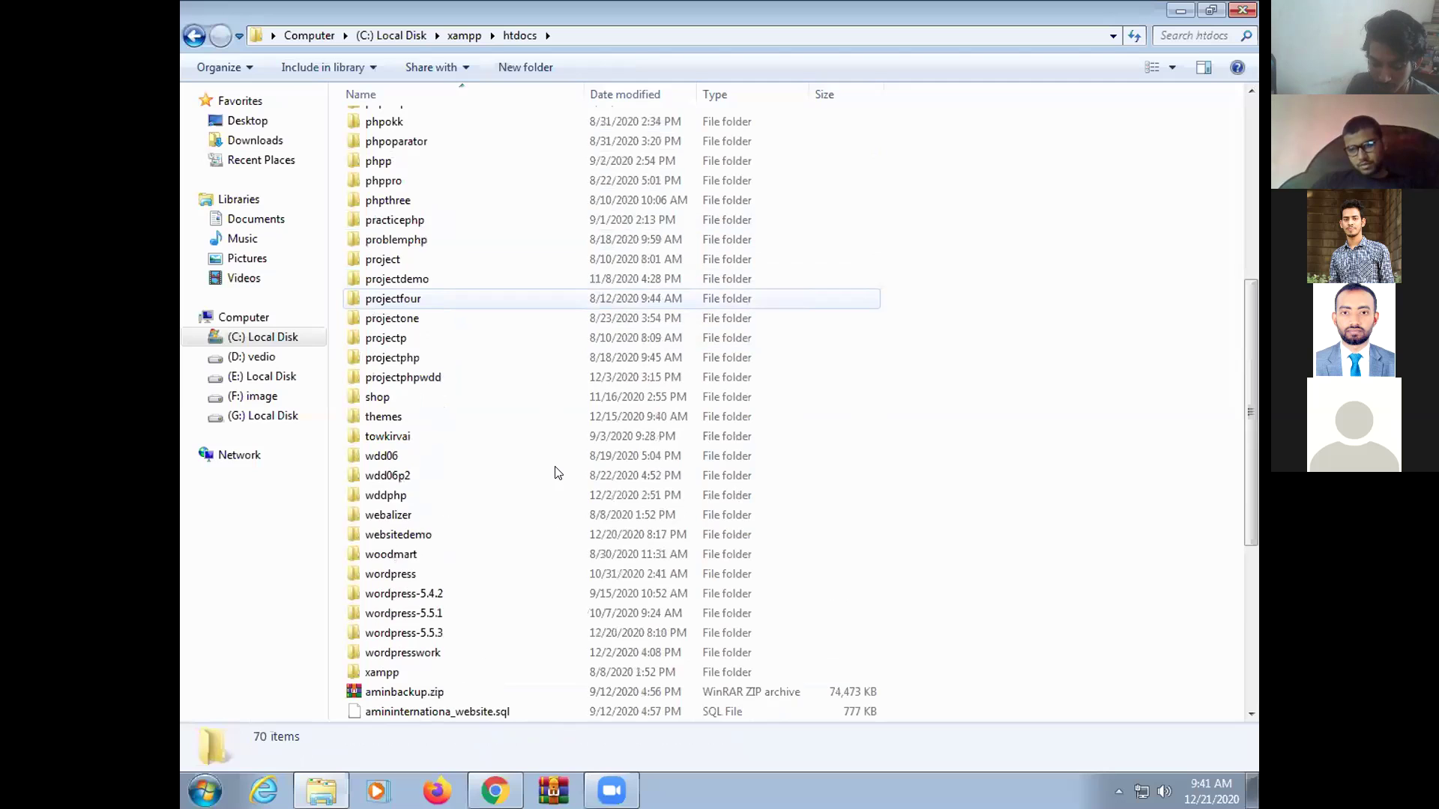
pyautogui.scroll(-3, 554, 474)
pyautogui.scroll(-2, 525, 443)
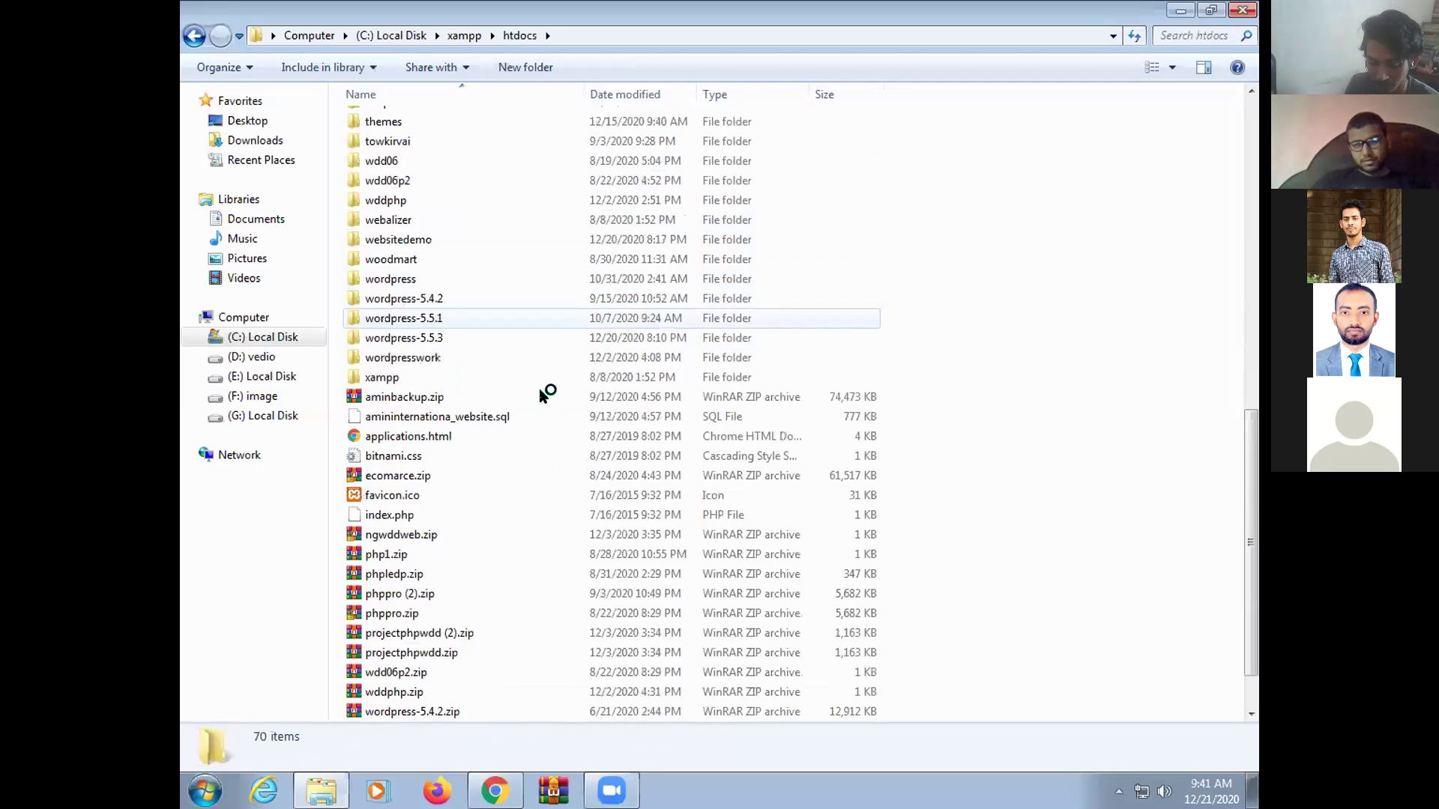
pyautogui.scroll(-1, 569, 405)
pyautogui.rightClick(460, 690)
pyautogui.click(517, 400)
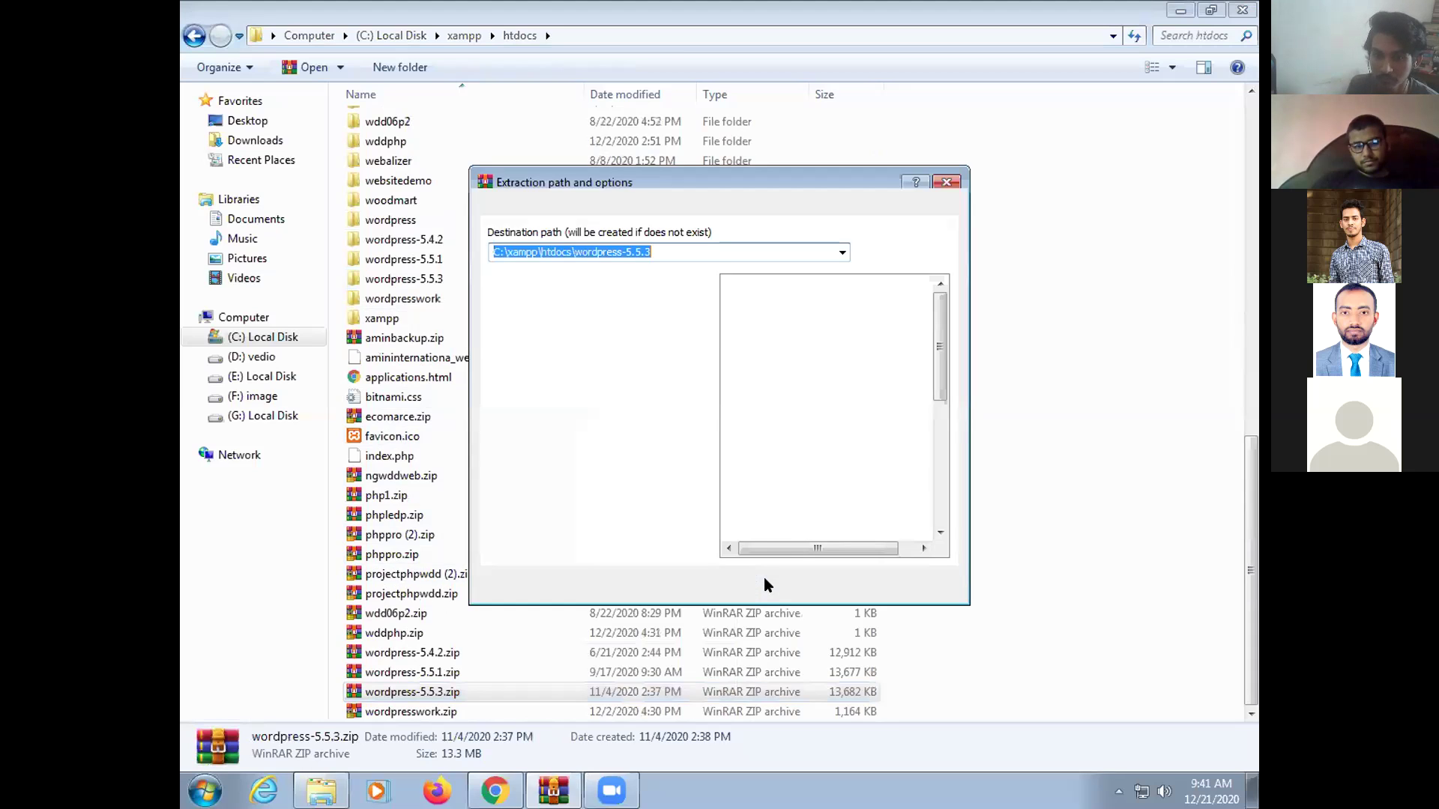
pyautogui.click(766, 585)
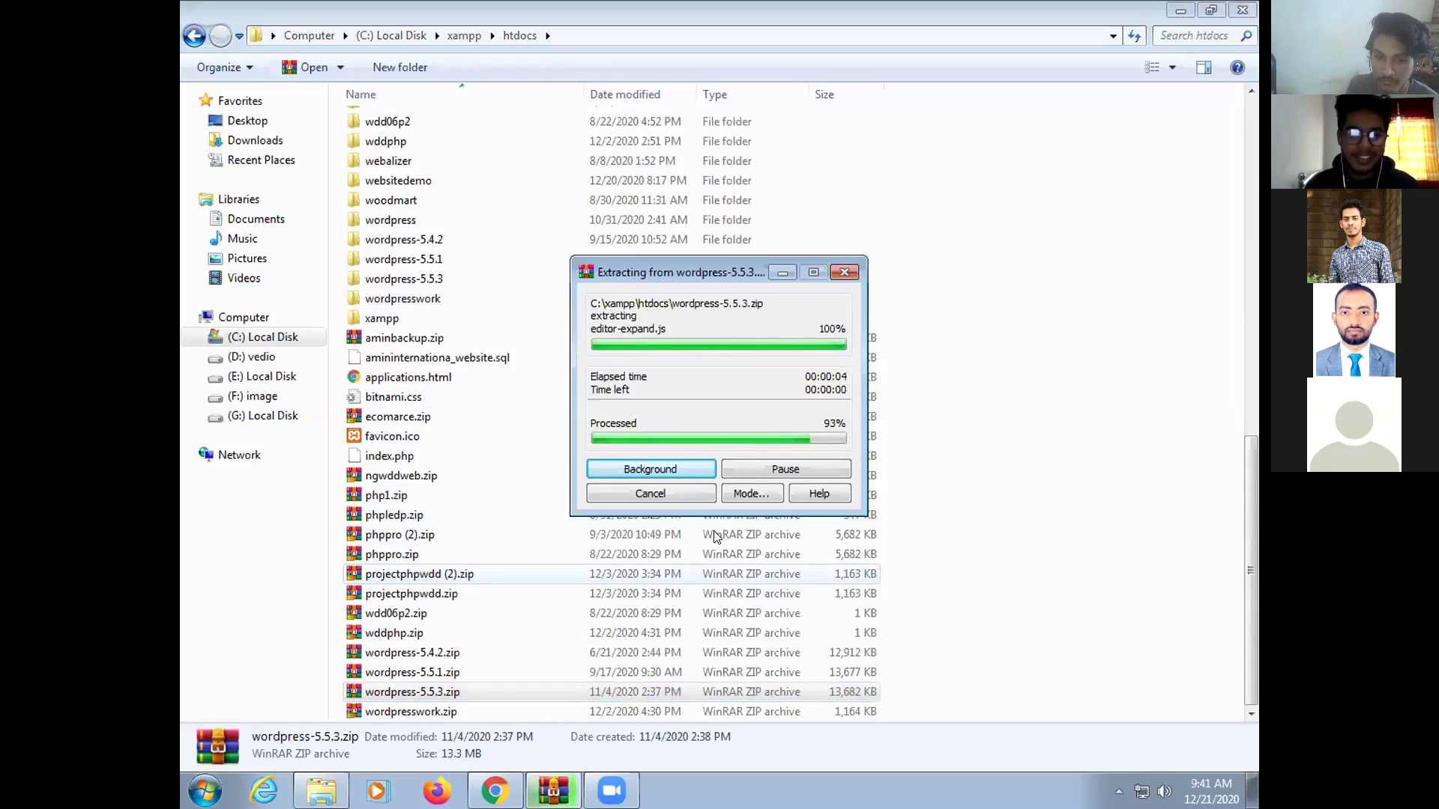
pyautogui.click(426, 278)
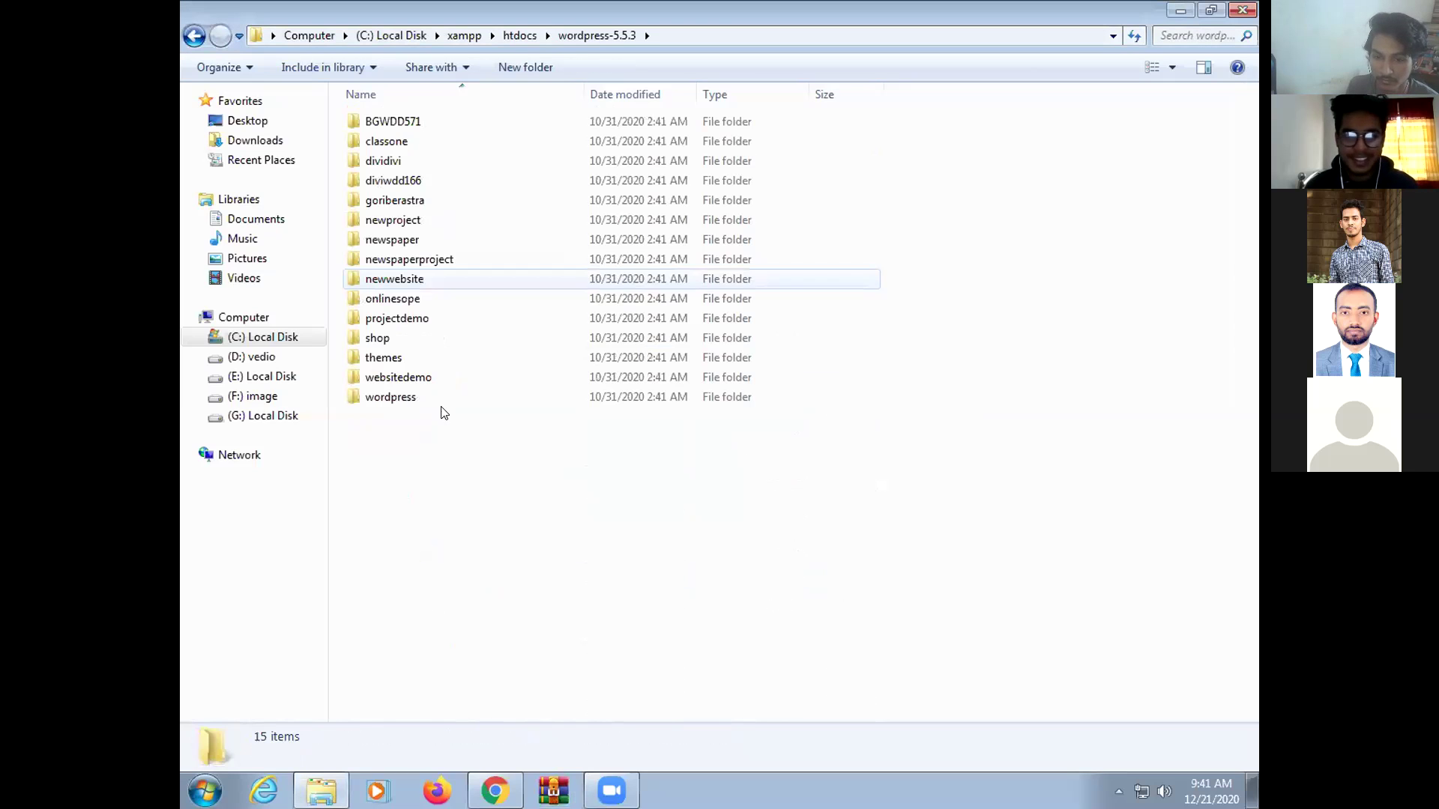
# Rename the extracted wordpress folder to ecomarcewebsite
pyautogui.click(539, 421)
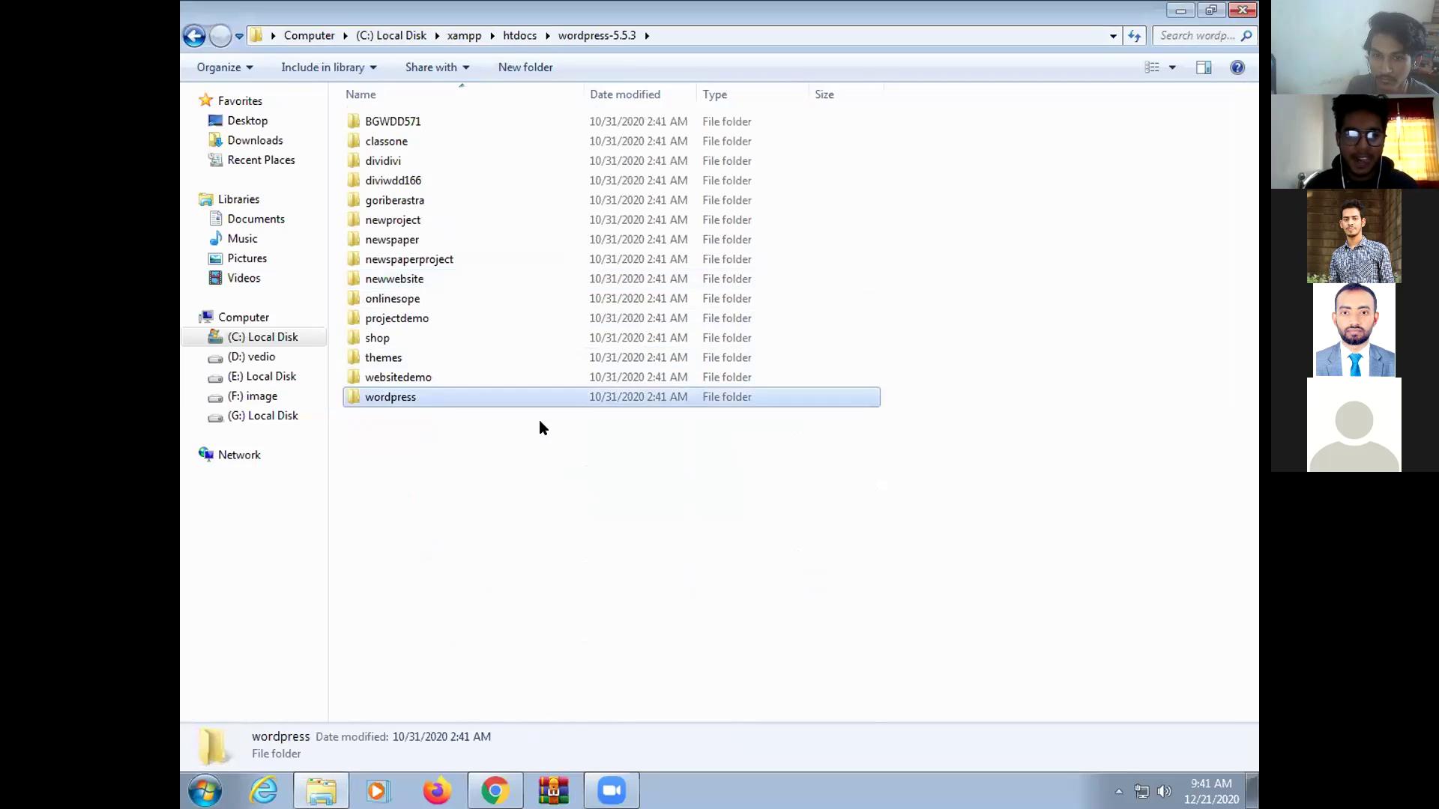
pyautogui.press('F2')
pyautogui.press('BackSpace')
pyautogui.write('webho')
pyautogui.press('BackSpace')
pyautogui.press('BackSpace')
pyautogui.press('BackSpace')
pyautogui.press('BackSpace')
pyautogui.press('BackSpace')
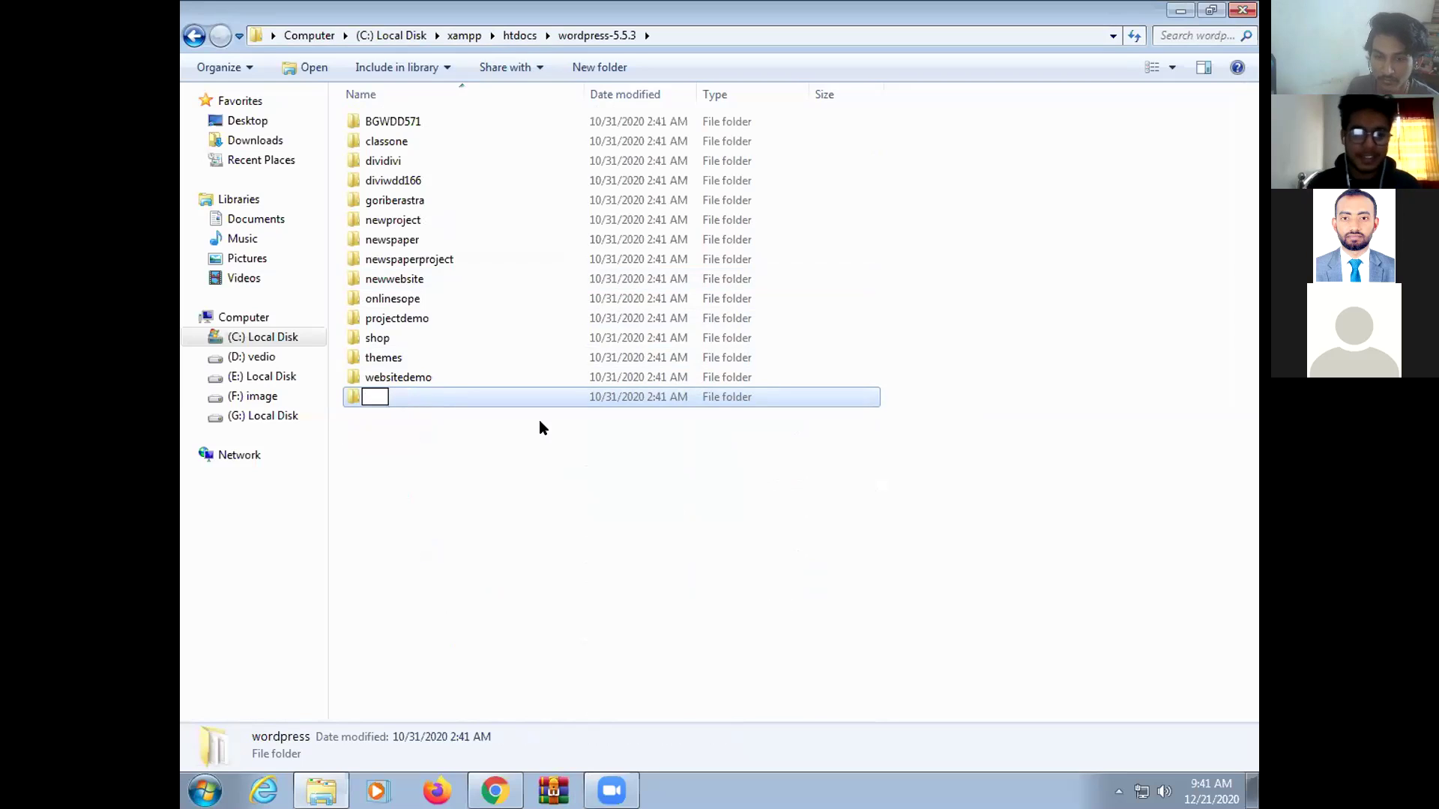
pyautogui.write('ecomarcewebsite')
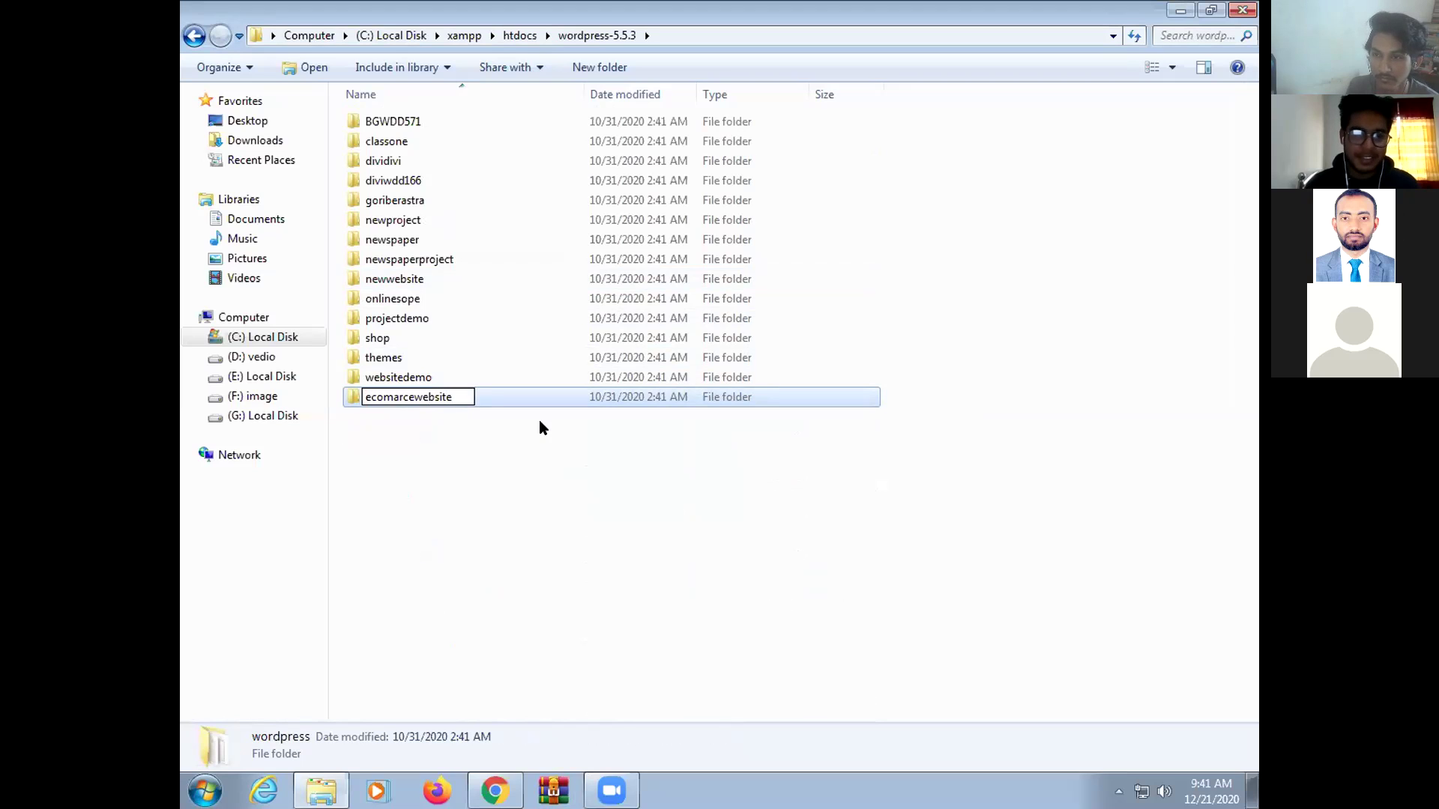
pyautogui.press('Return')
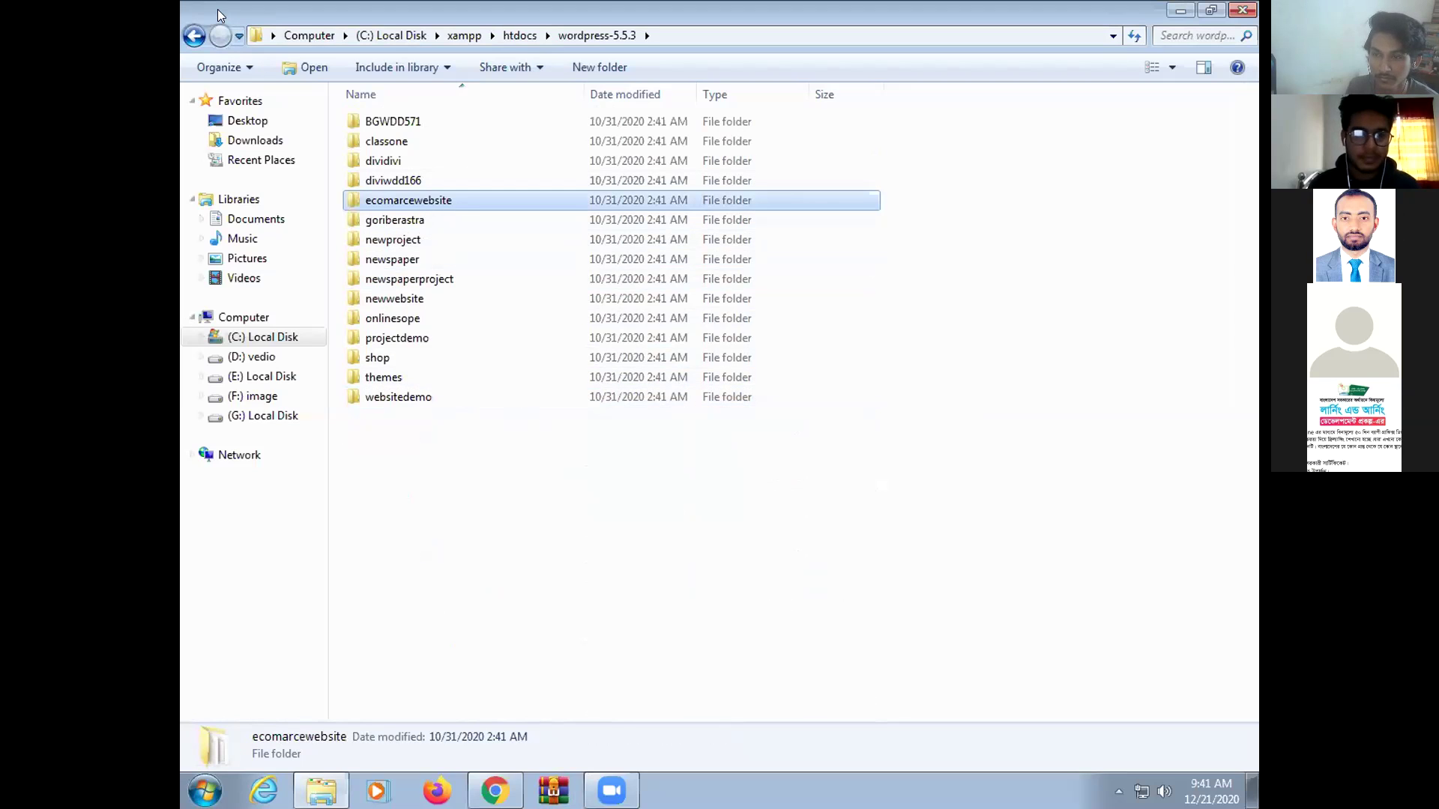
# Copy the ecomarcewebsite folder and paste it into htdocs
pyautogui.press('Return')
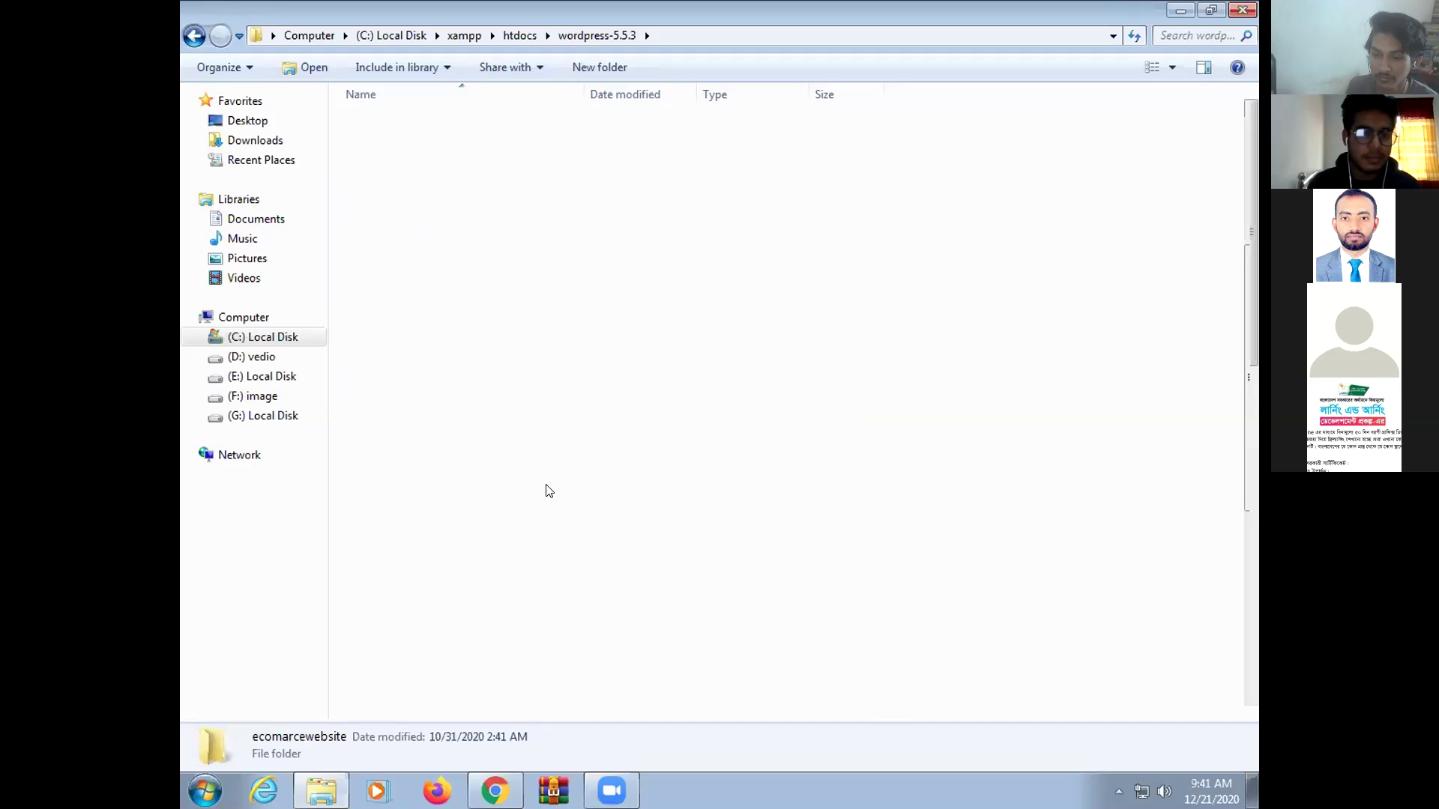
pyautogui.press('BackSpace')
pyautogui.moveTo(957, 239); pyautogui.dragTo(962, 306)
pyautogui.hotkey('ctrl', 'v')
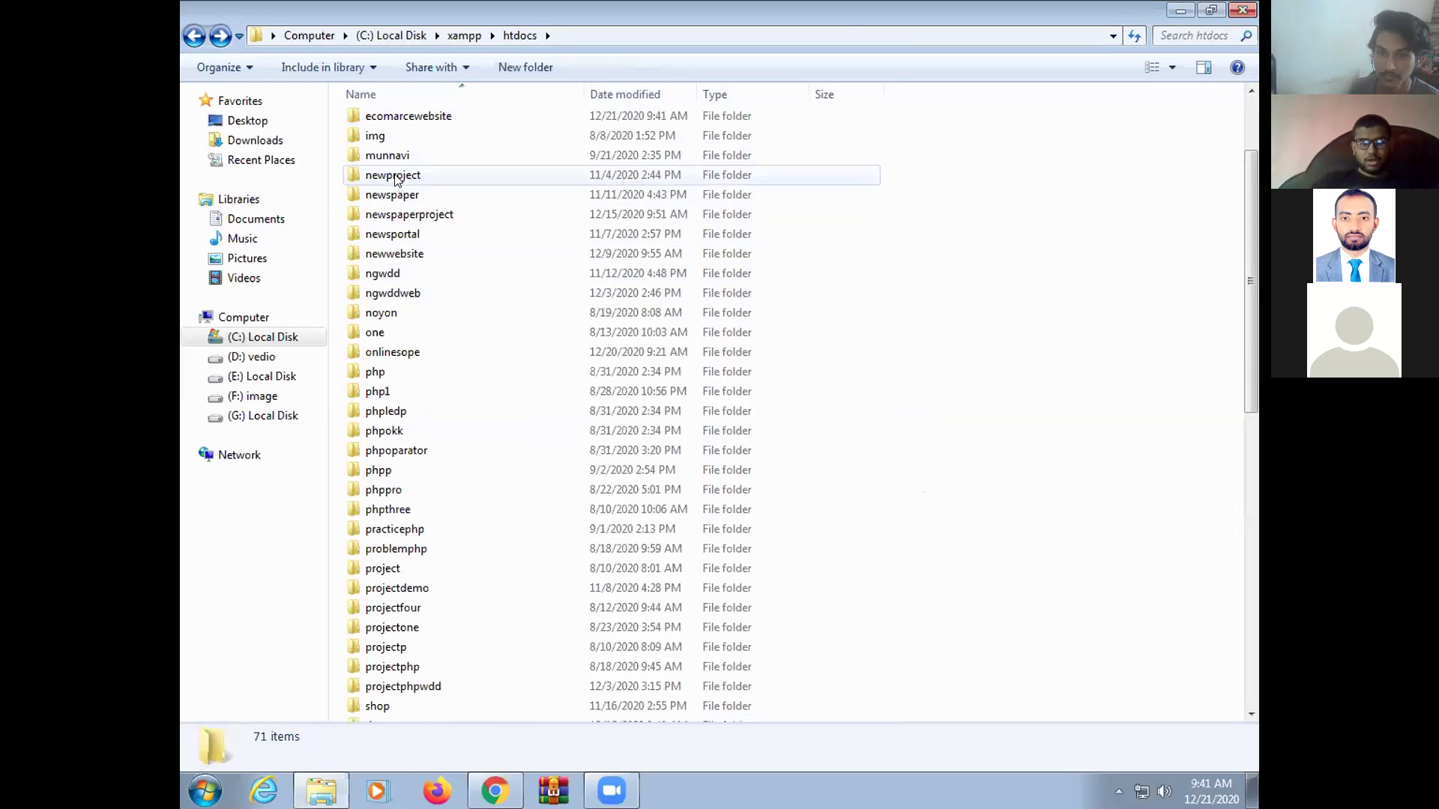
# Scroll through the htdocs folder list looking for the site folder
pyautogui.scroll(-6, 442, 463)
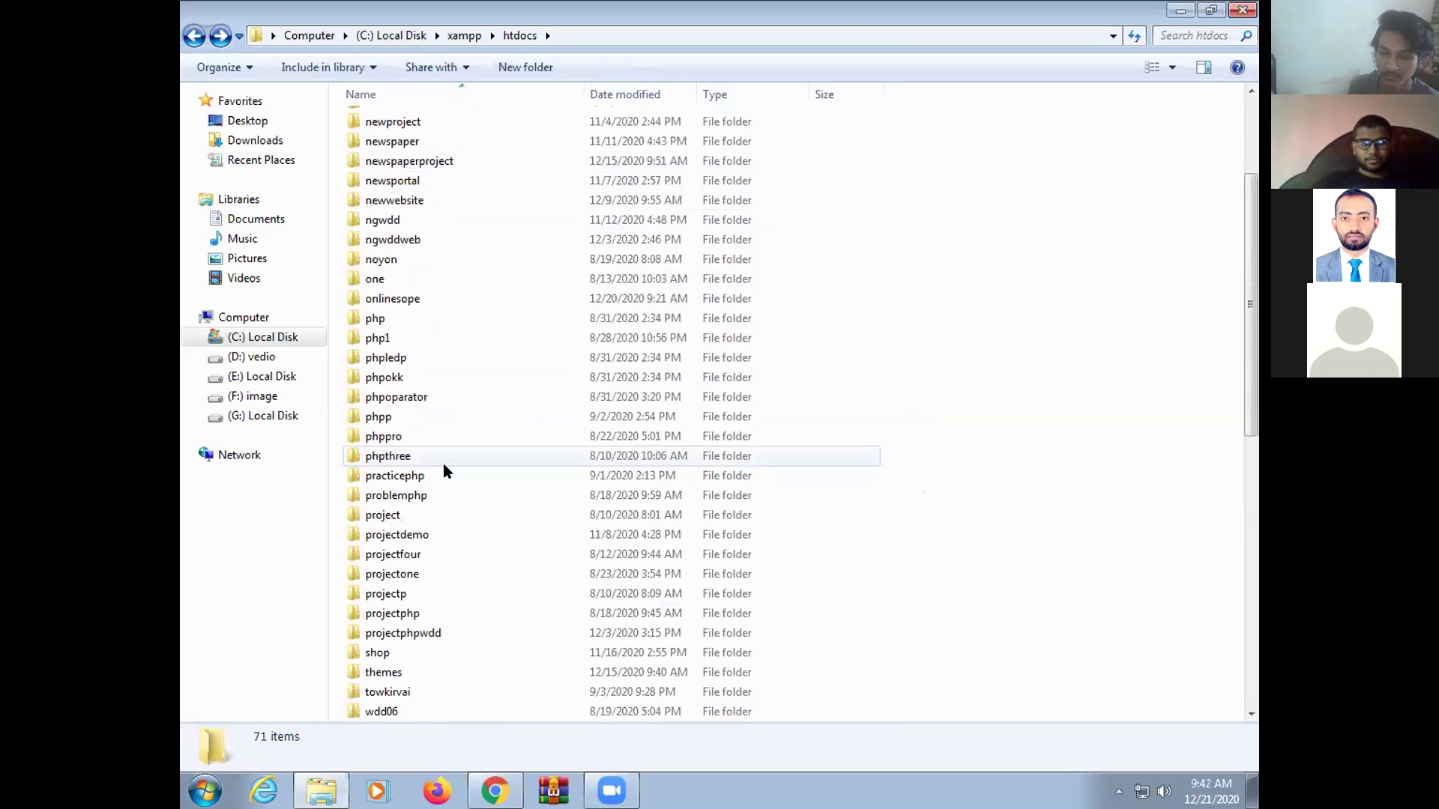
pyautogui.scroll(2, 452, 471)
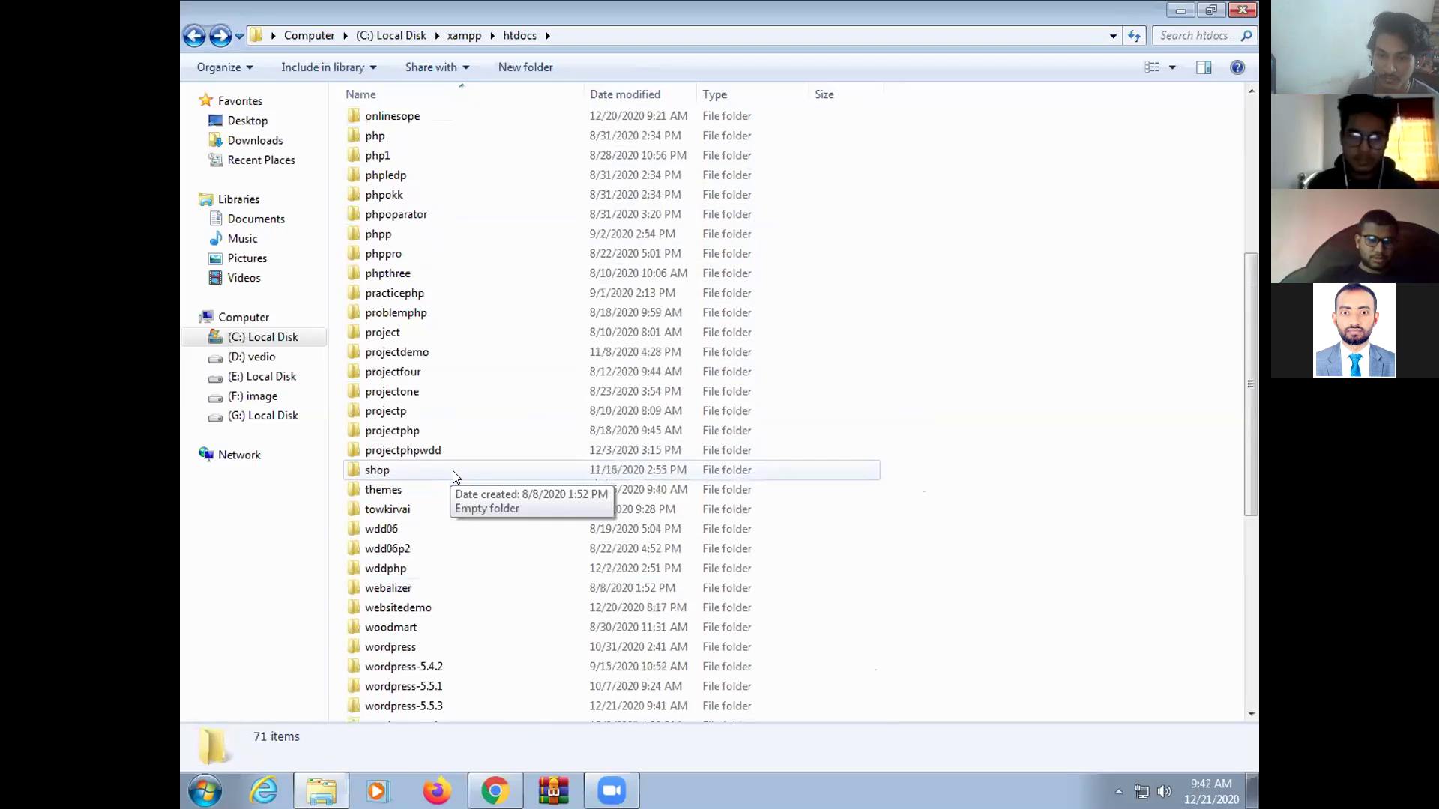
pyautogui.scroll(5, 452, 471)
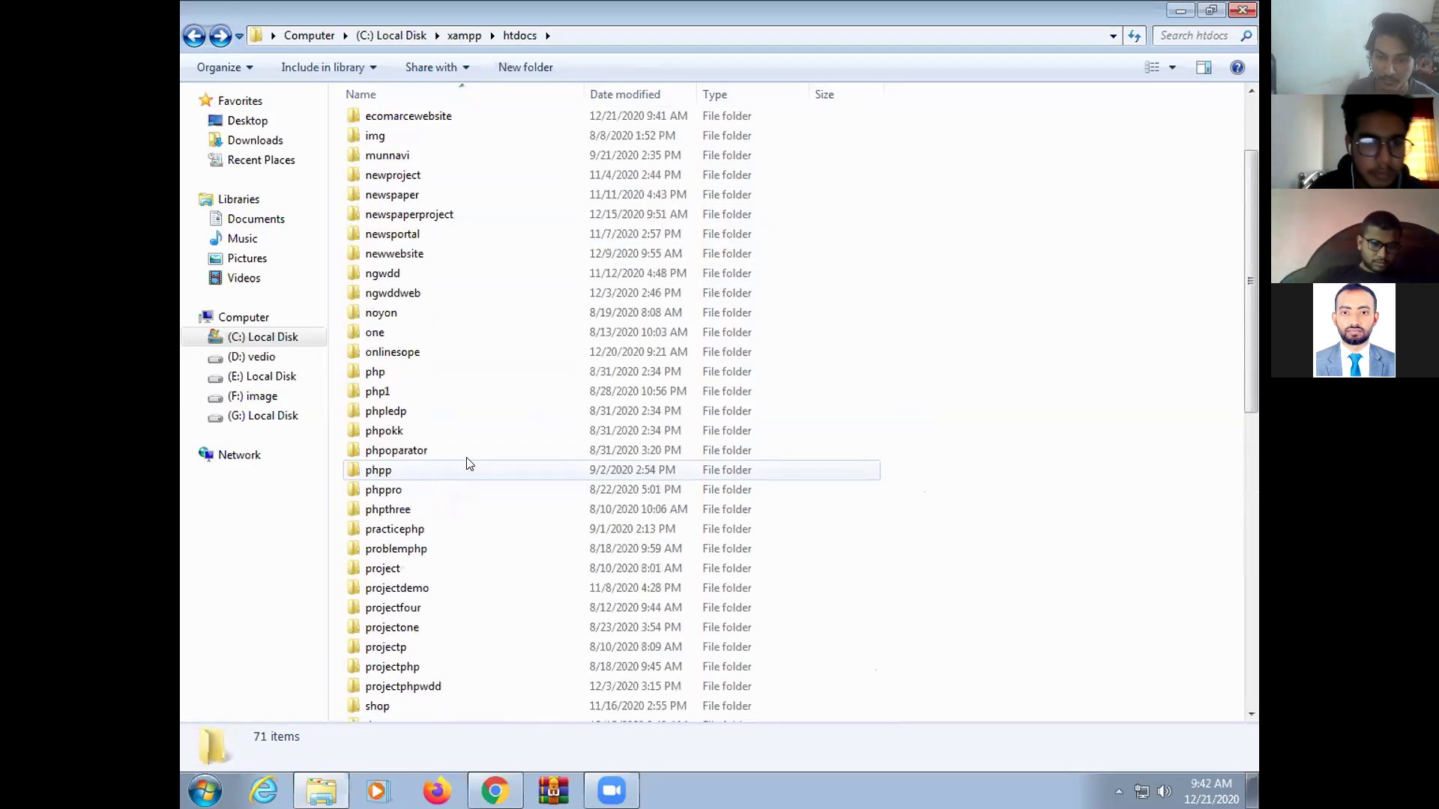
pyautogui.scroll(2, 533, 406)
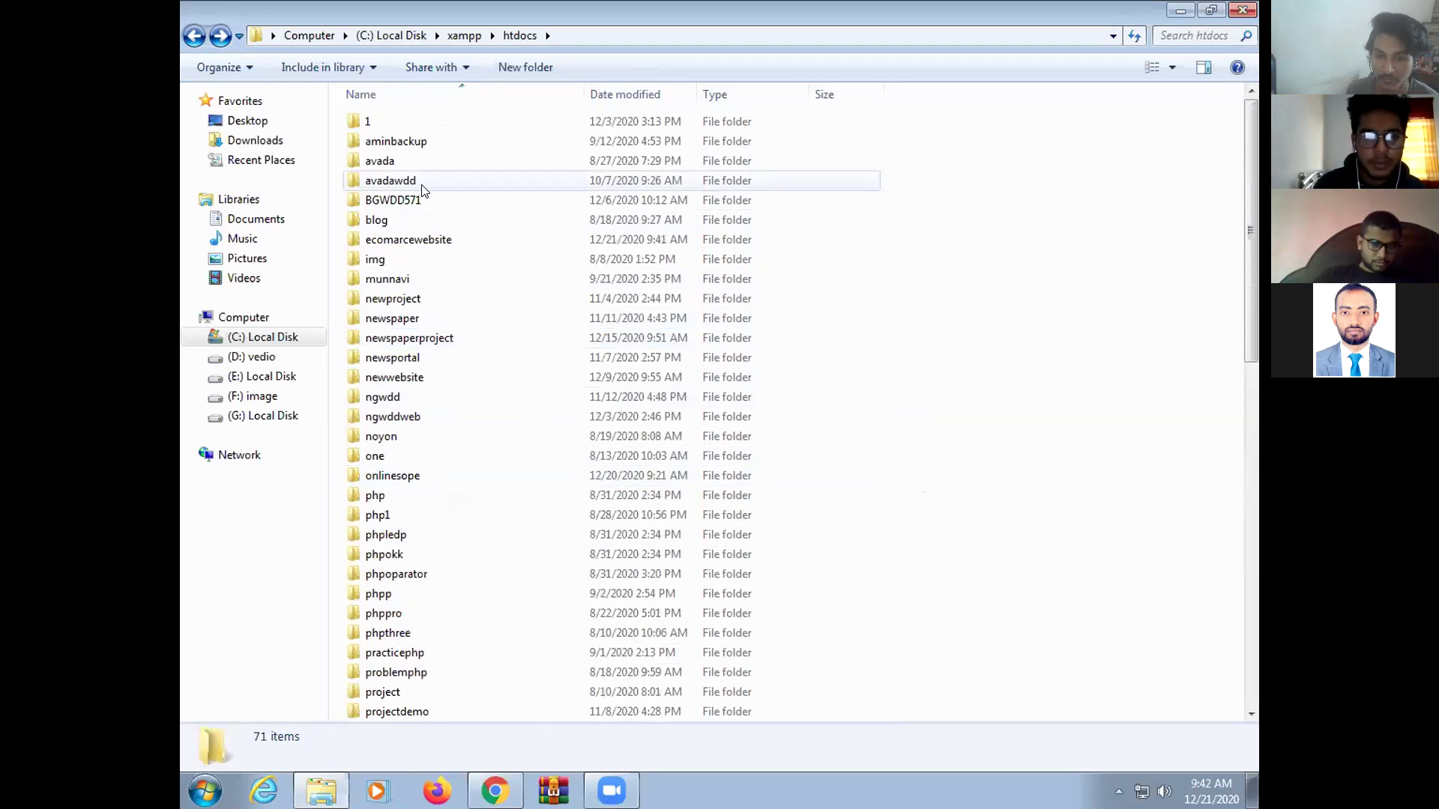
pyautogui.scroll(-3, 465, 583)
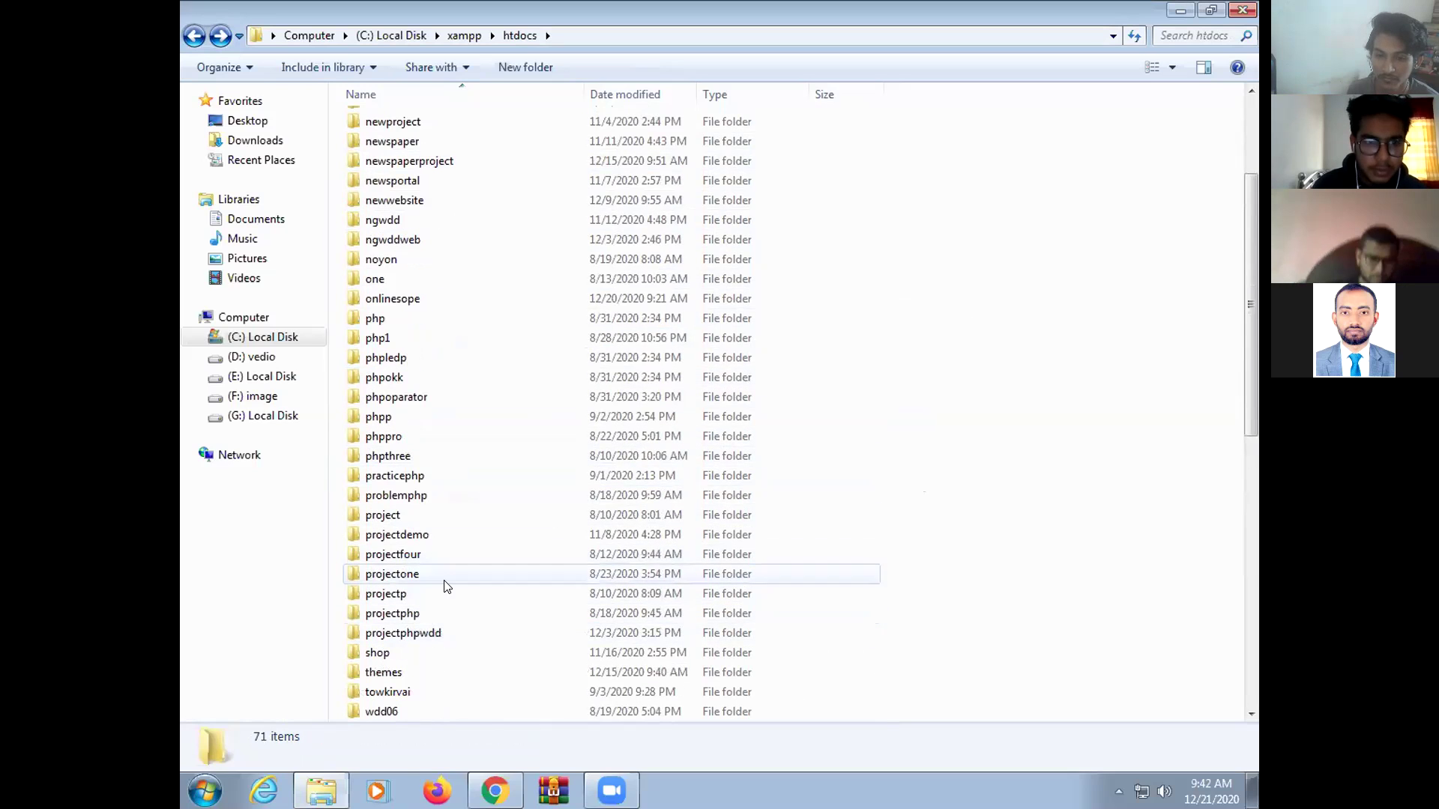
pyautogui.scroll(-1, 444, 589)
pyautogui.scroll(-3, 446, 591)
pyautogui.scroll(5, 449, 566)
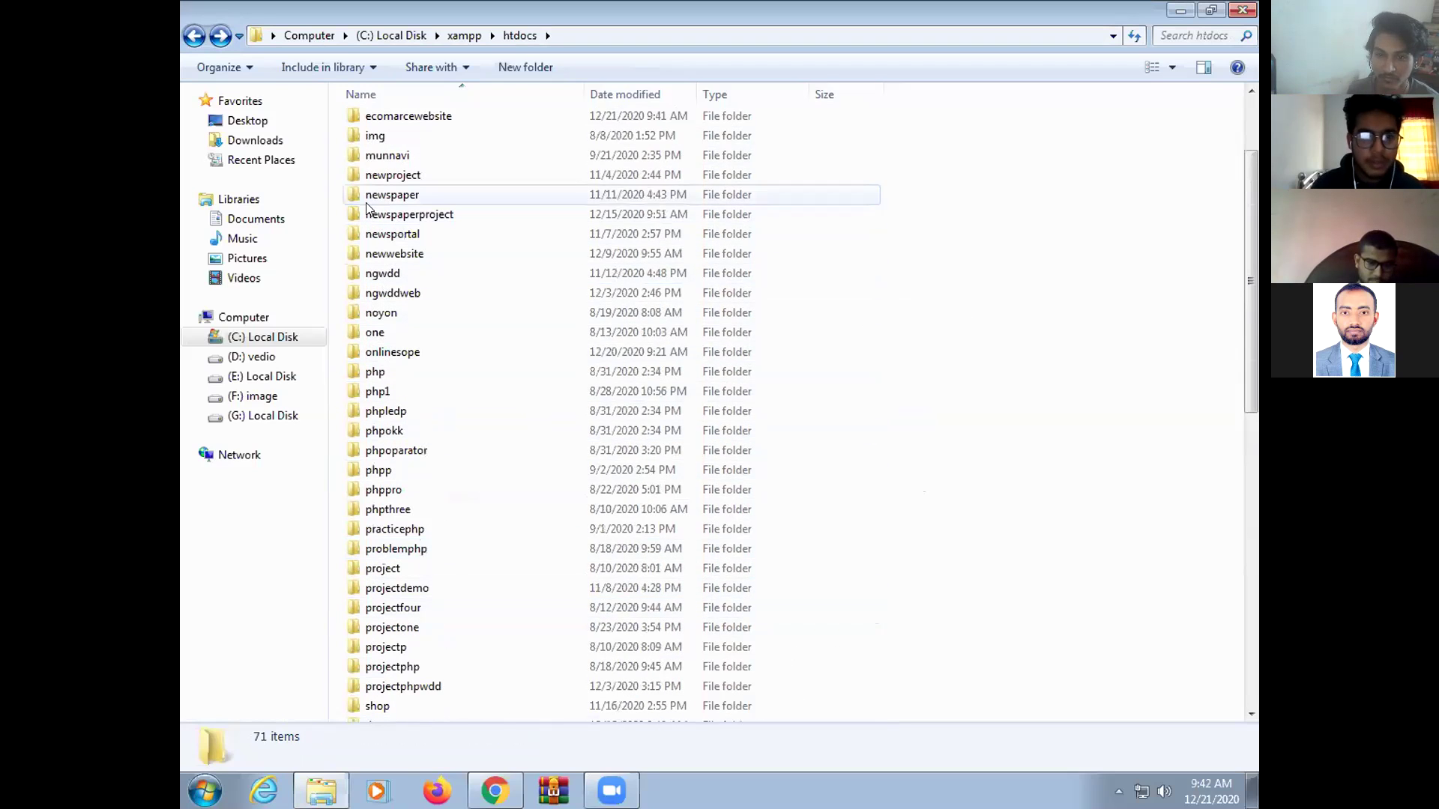
pyautogui.scroll(1, 401, 196)
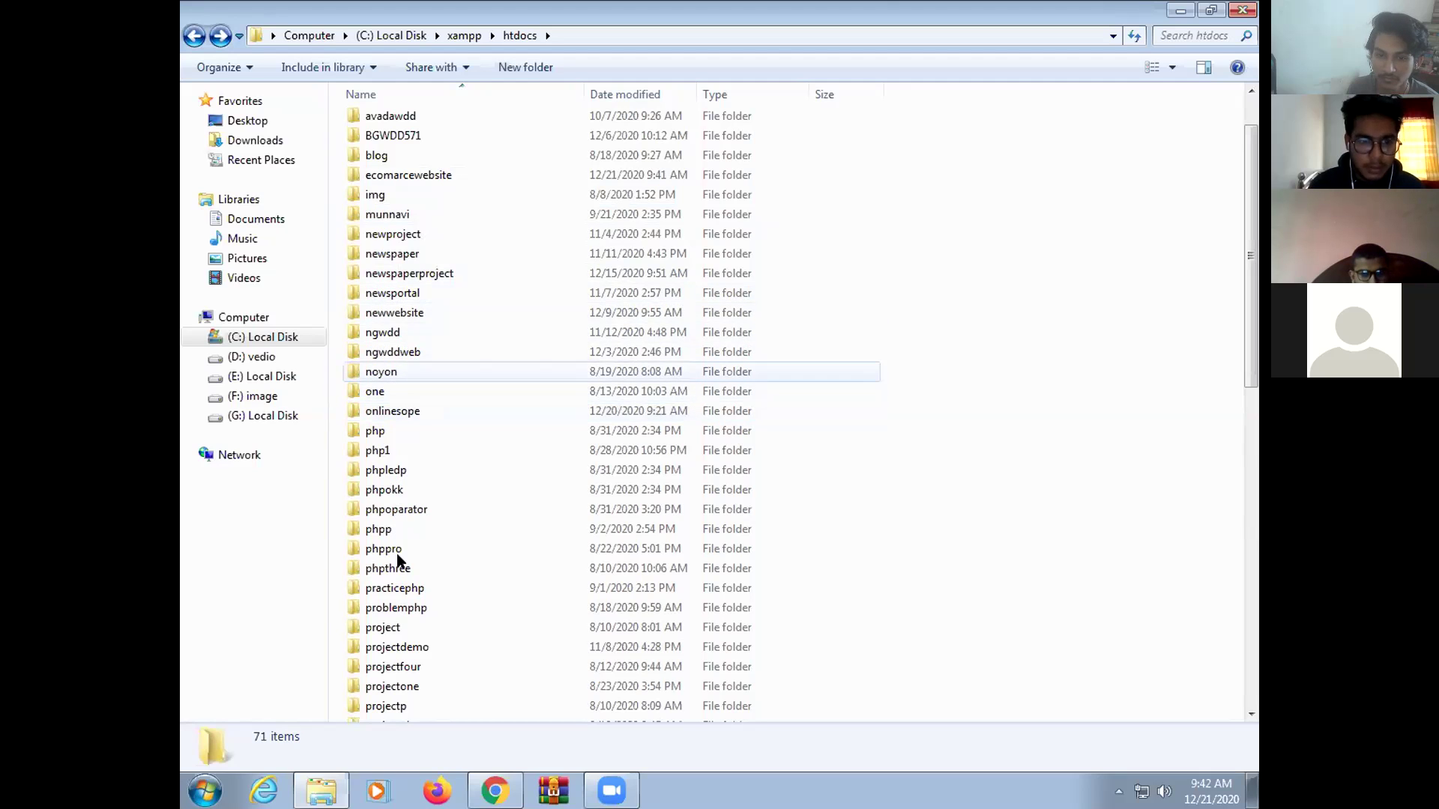
# Select the onlinesope folder to check its name, then return to Chrome's localhost/ tab
pyautogui.scroll(-1, 432, 492)
pyautogui.scroll(-2, 432, 492)
pyautogui.scroll(3, 437, 368)
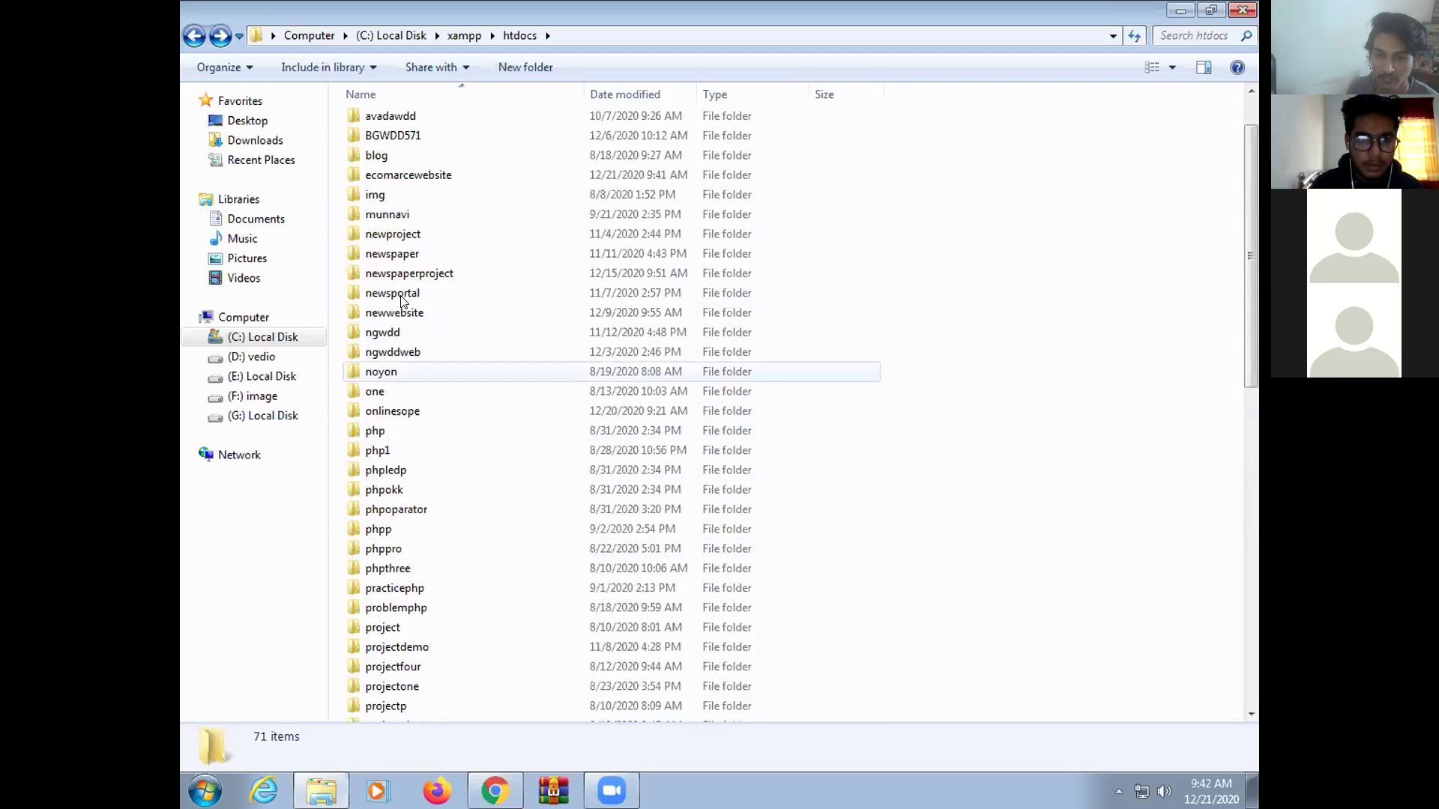
pyautogui.click(422, 404)
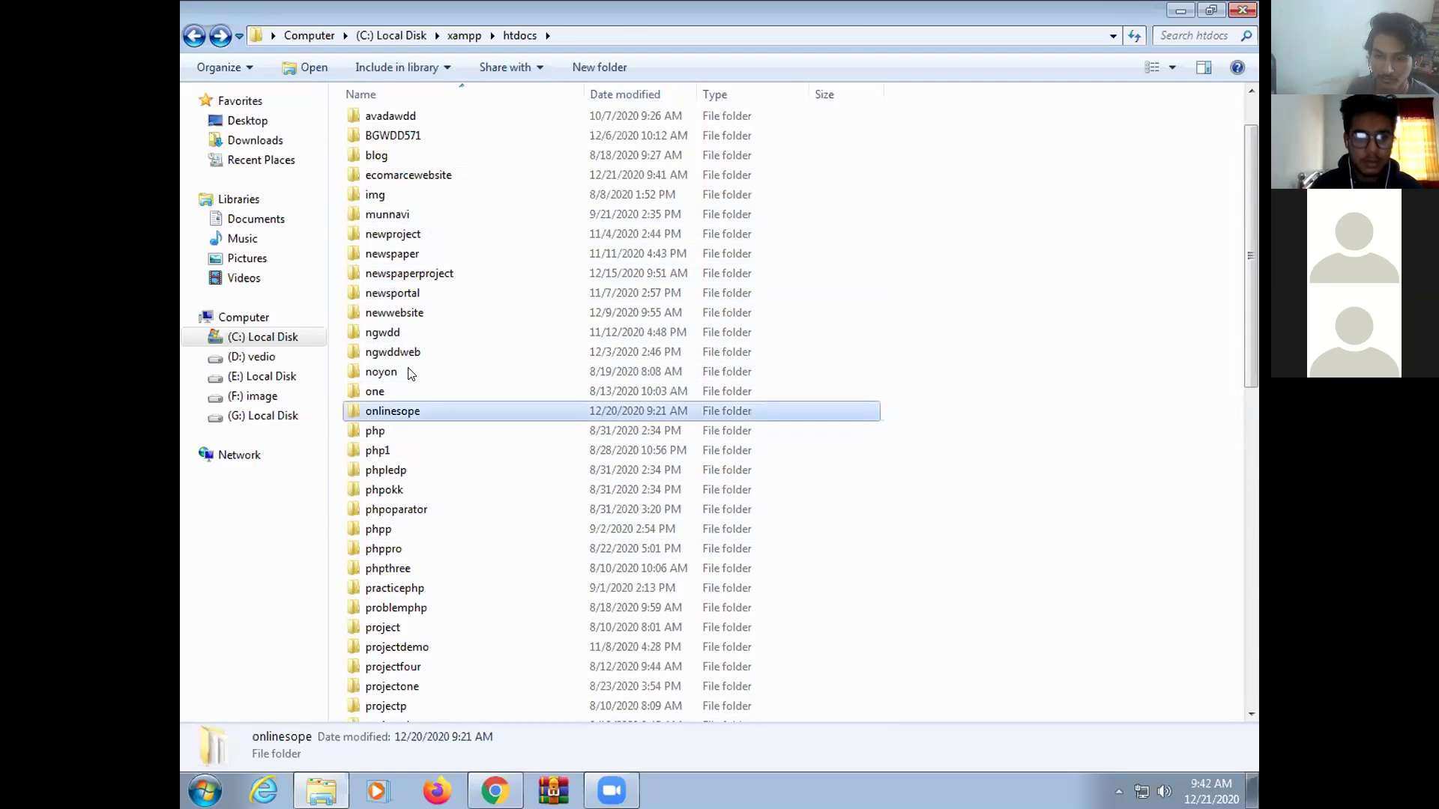
pyautogui.click(403, 408)
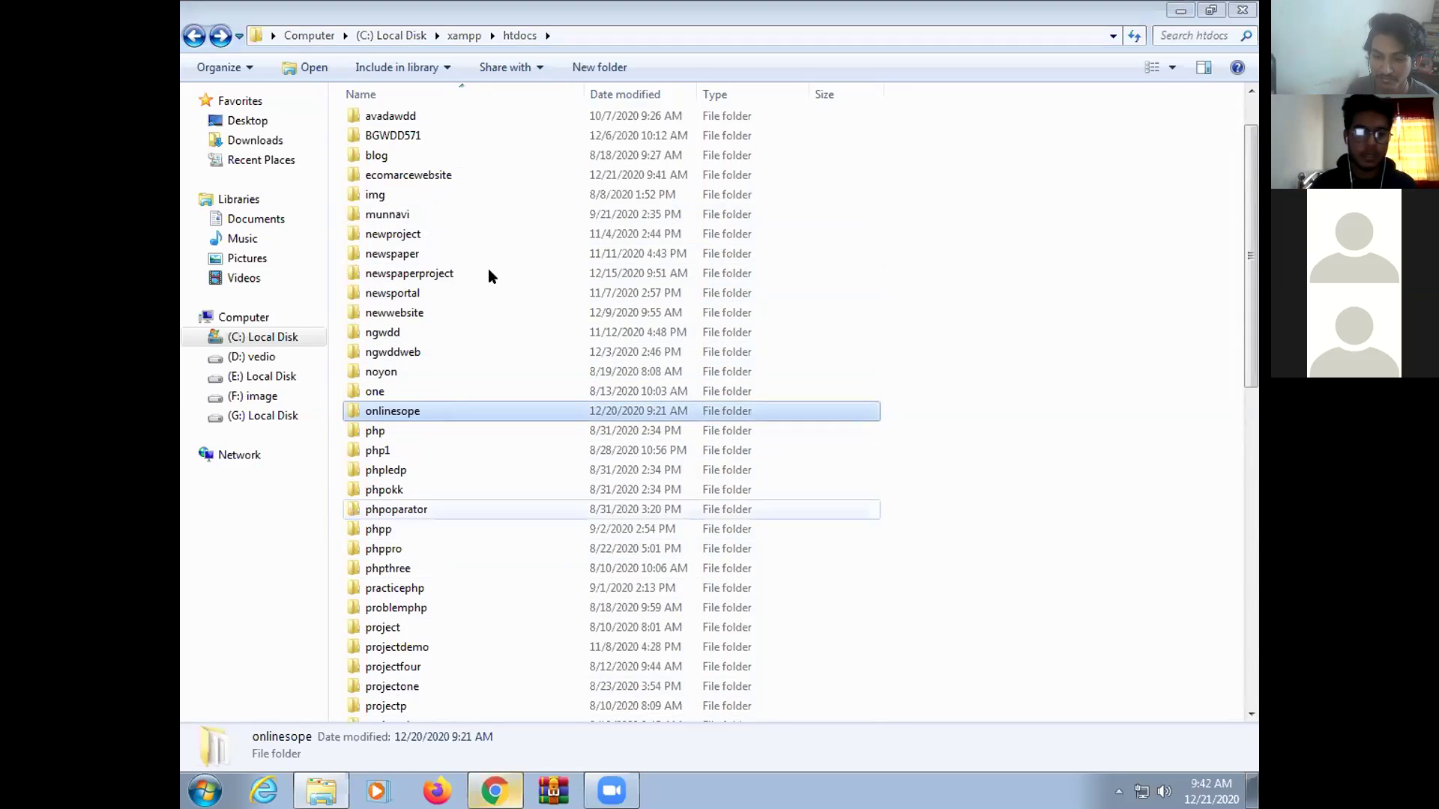
pyautogui.hotkey('alt', 'Tab')
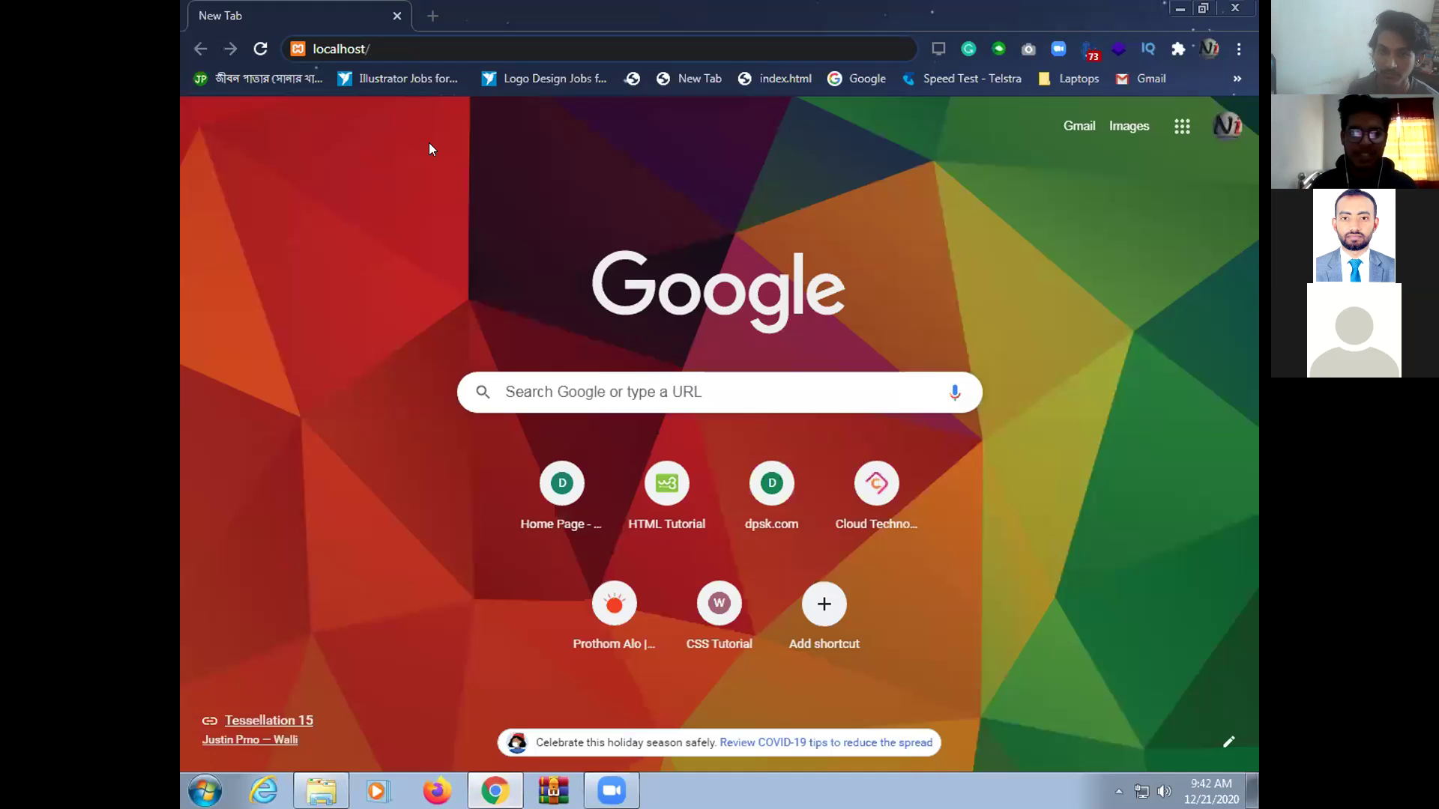
# Load localhost/onlinesope and go to the online dokan site's admin dashboard
pyautogui.write('onlinesope')
pyautogui.press('Return')
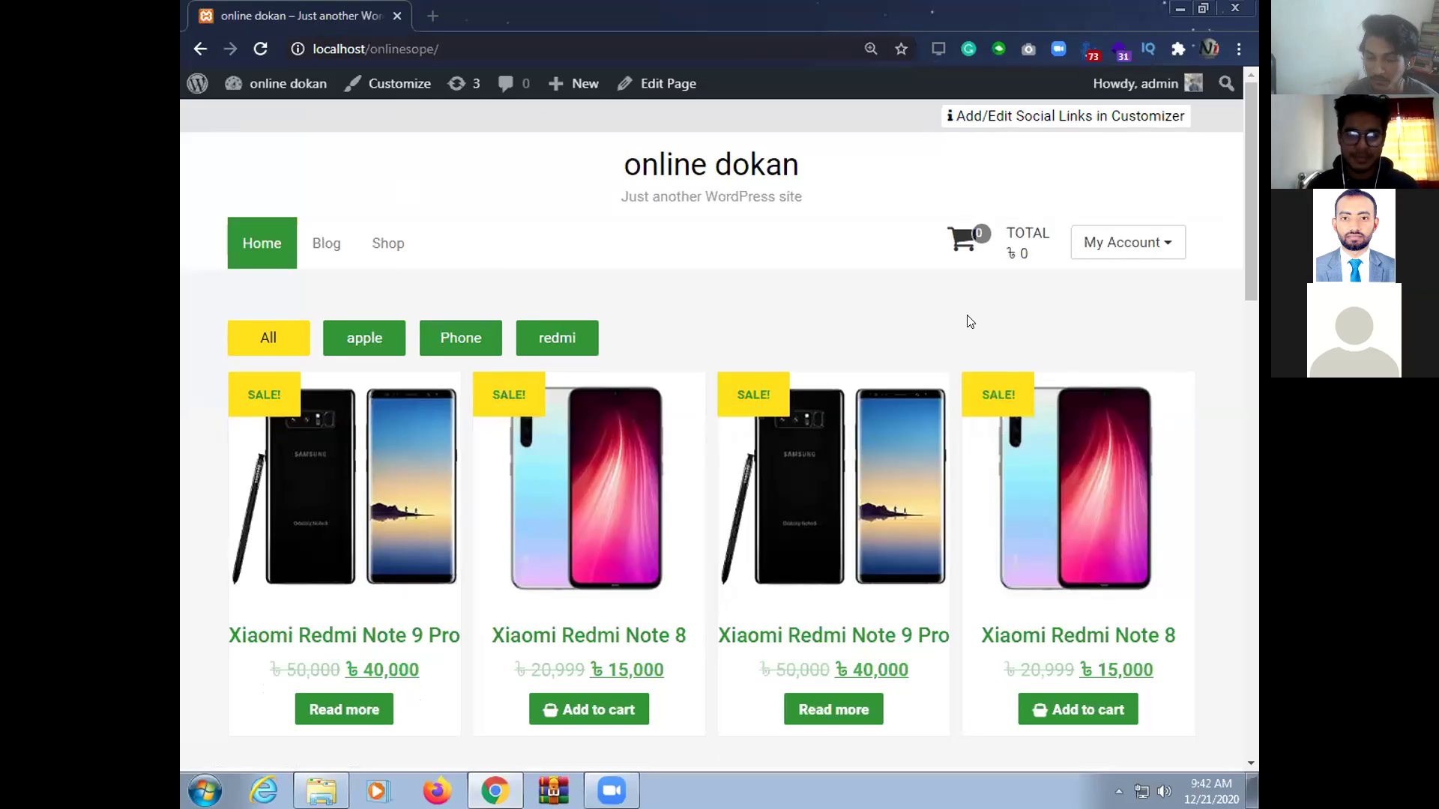
pyautogui.click(262, 129)
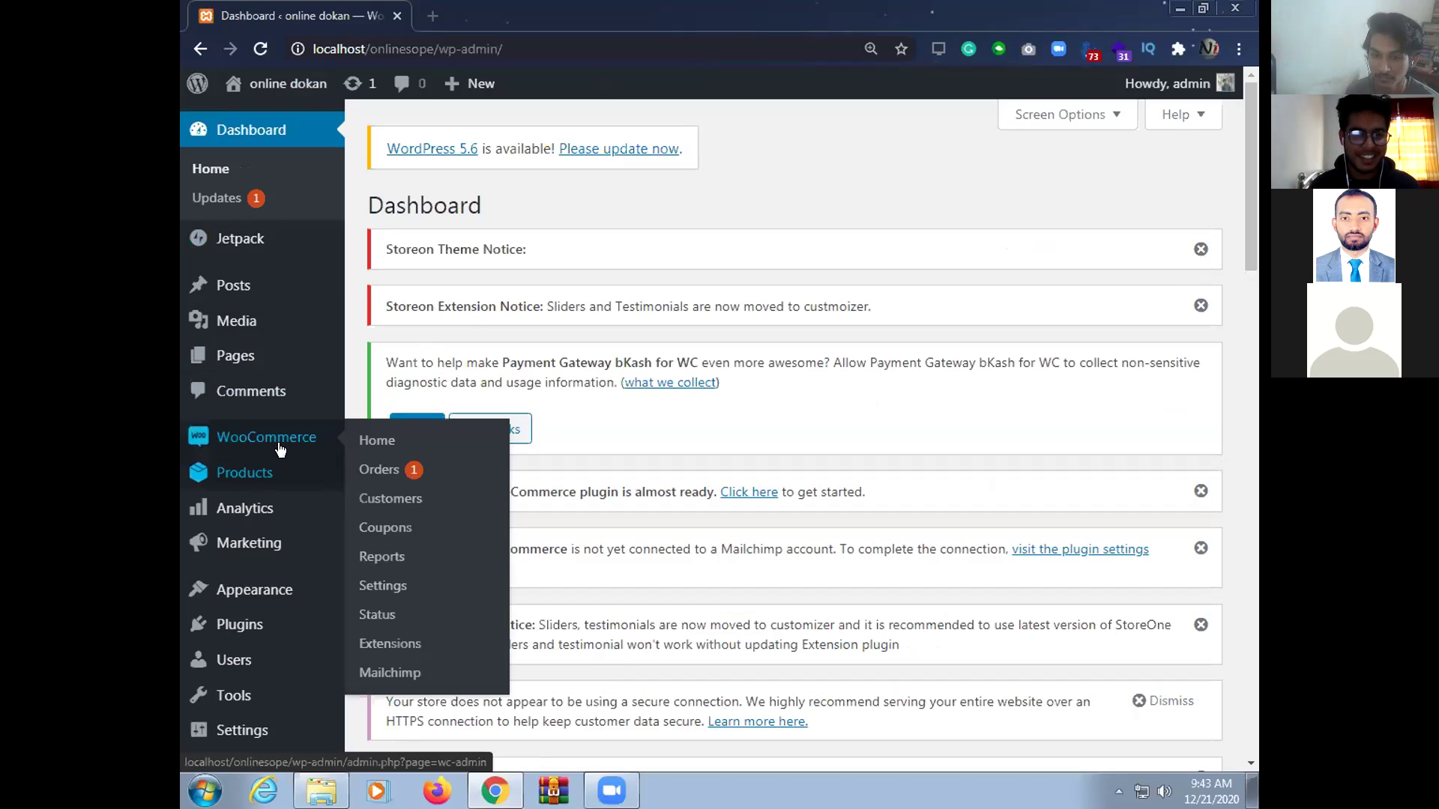
# From the admin sidebar, go to Plugins > Add New
pyautogui.moveTo(282, 450)
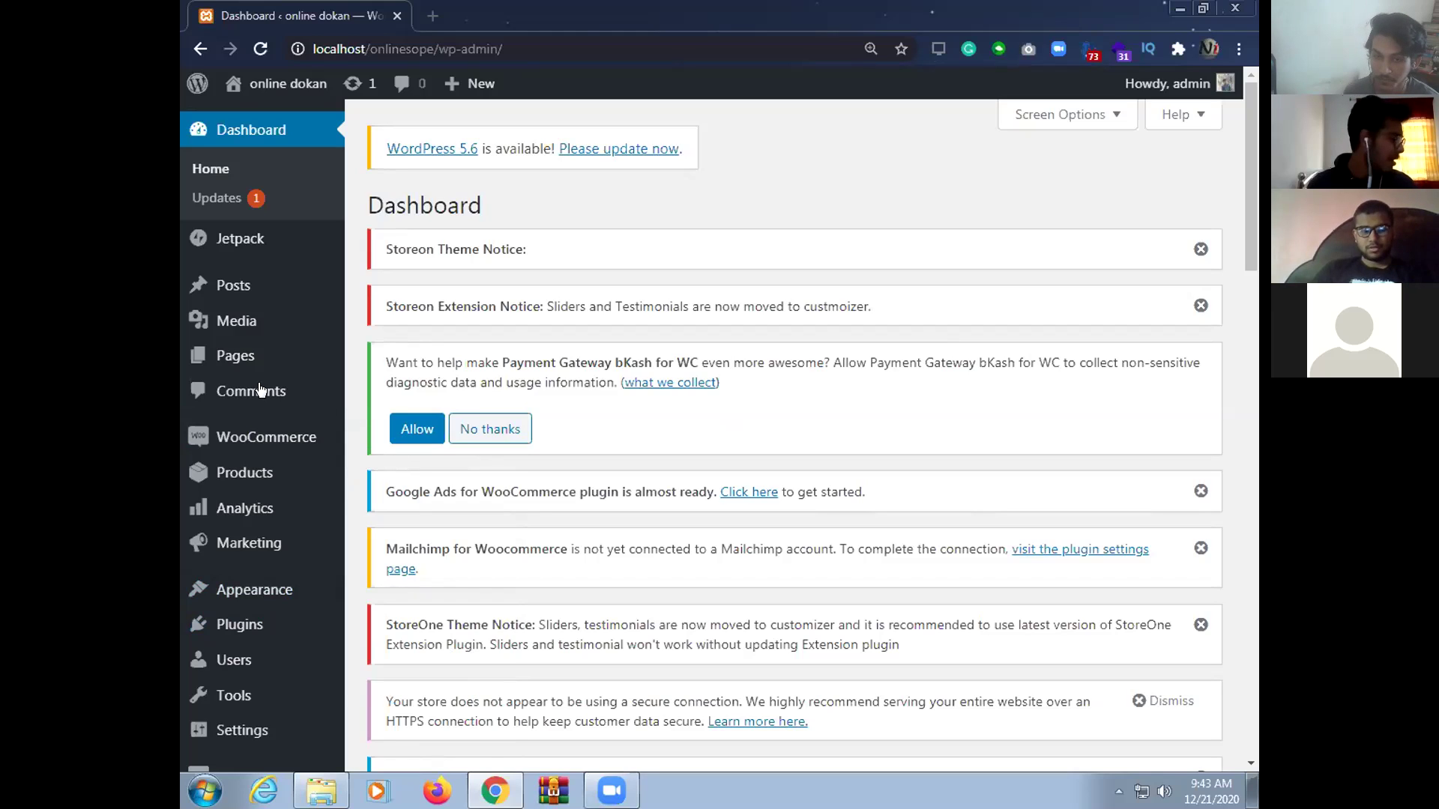
pyautogui.moveTo(260, 432)
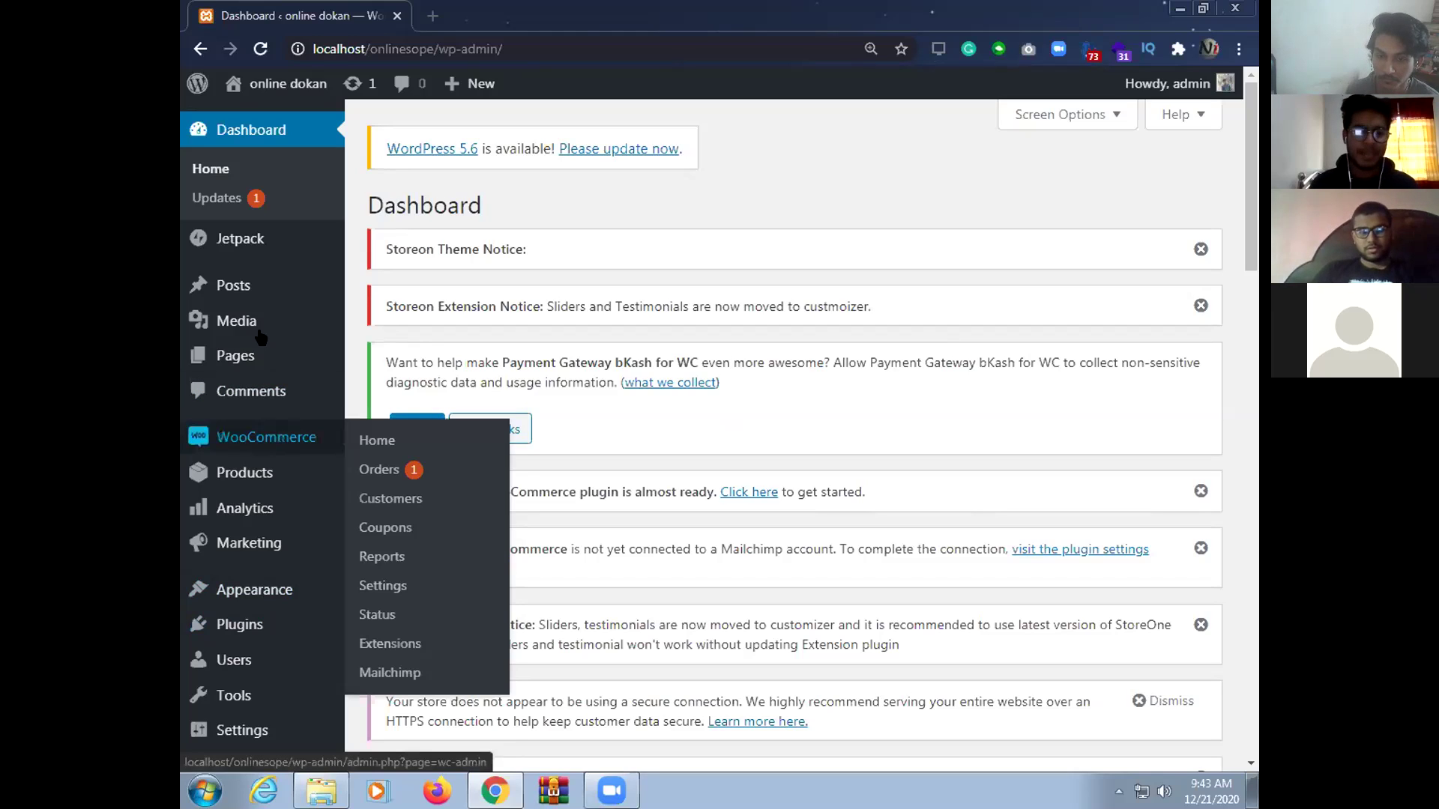
pyautogui.moveTo(255, 564)
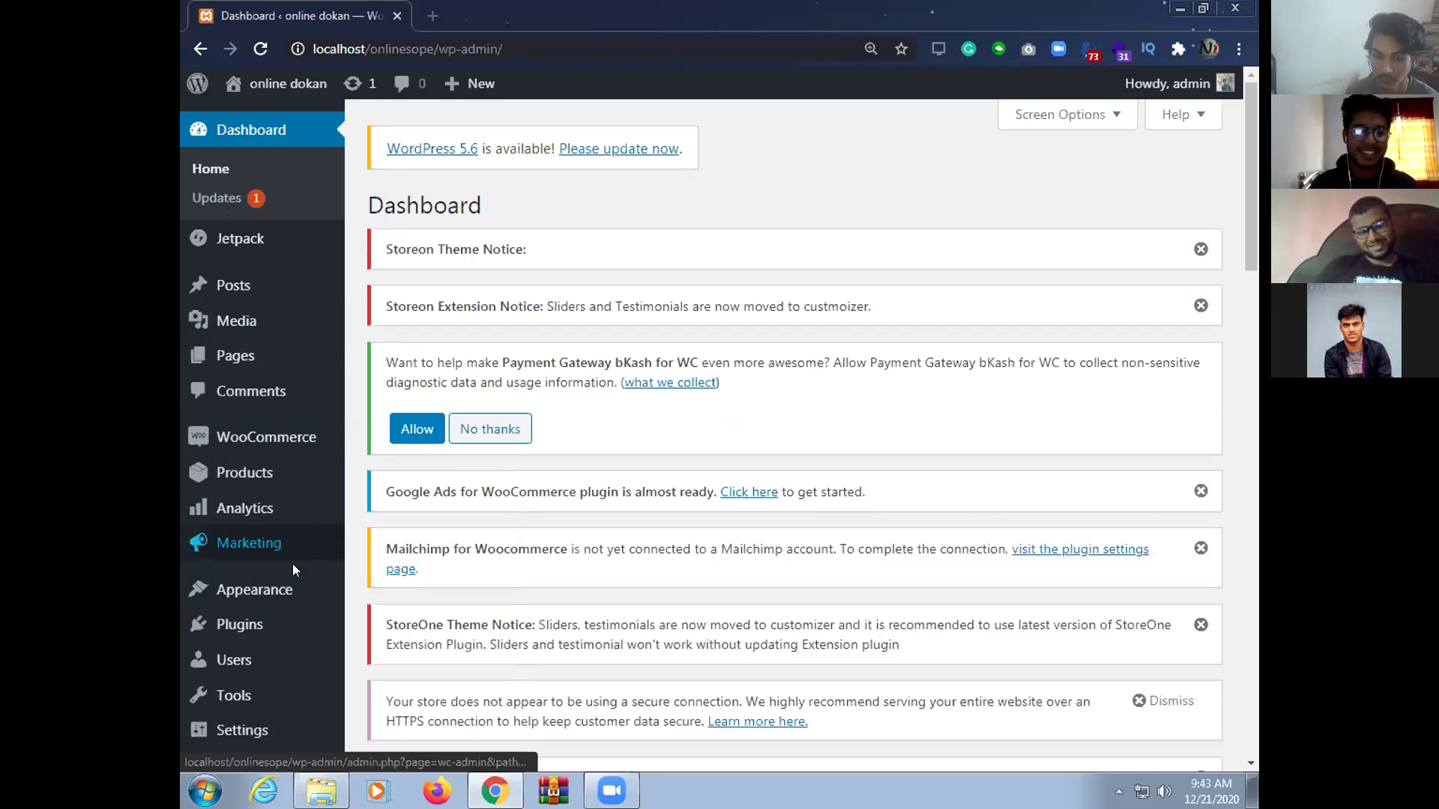
pyautogui.moveTo(341, 440)
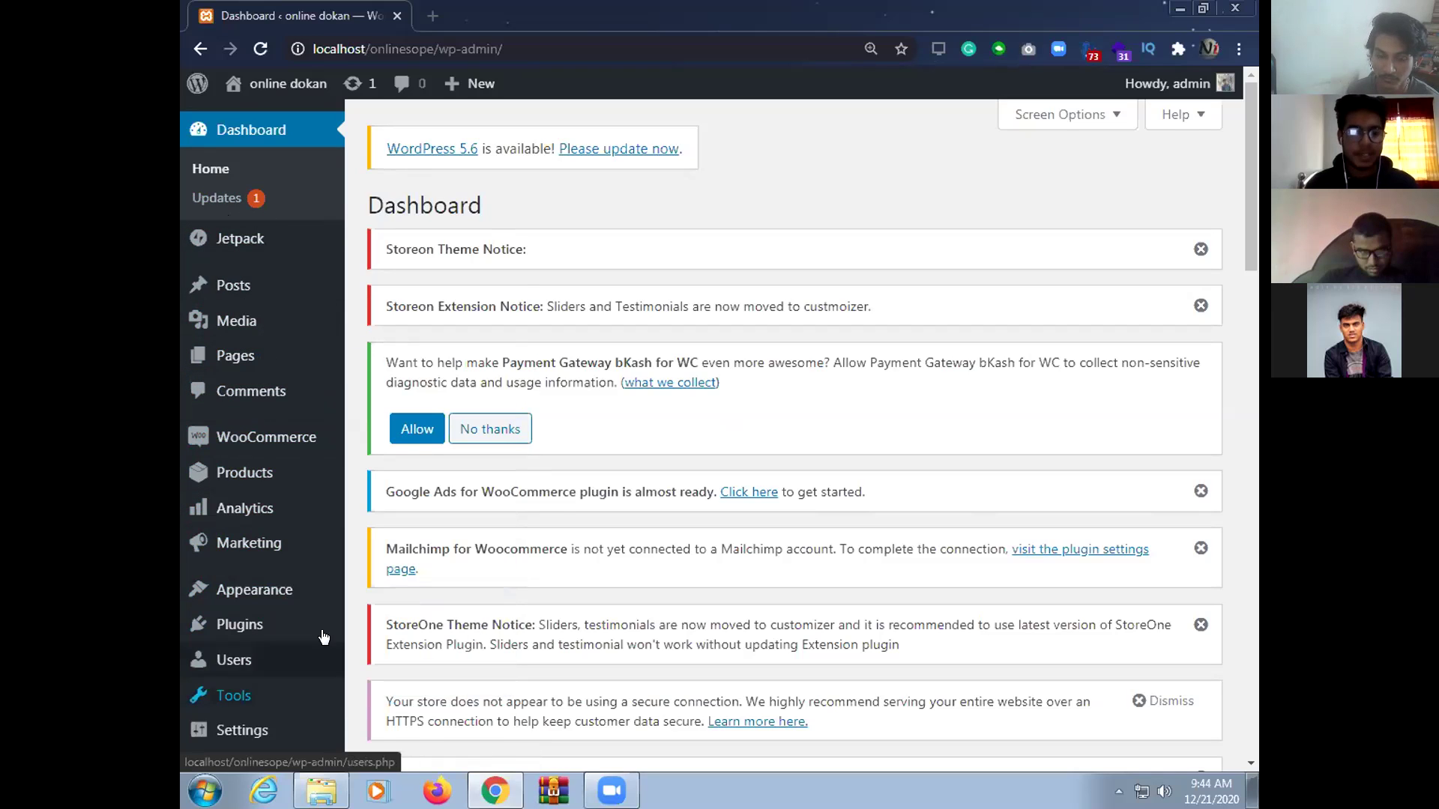
pyautogui.moveTo(285, 590)
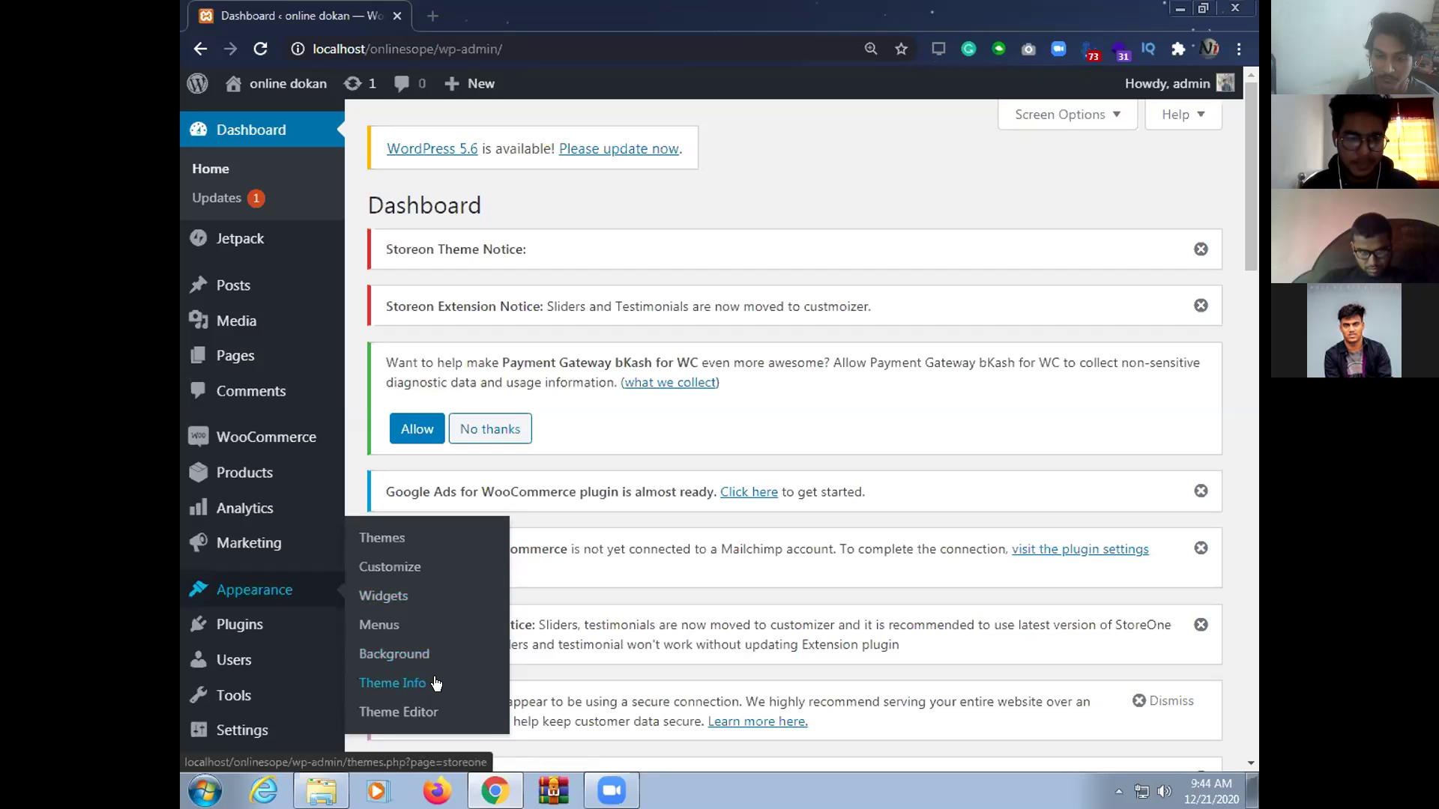
pyautogui.moveTo(242, 628)
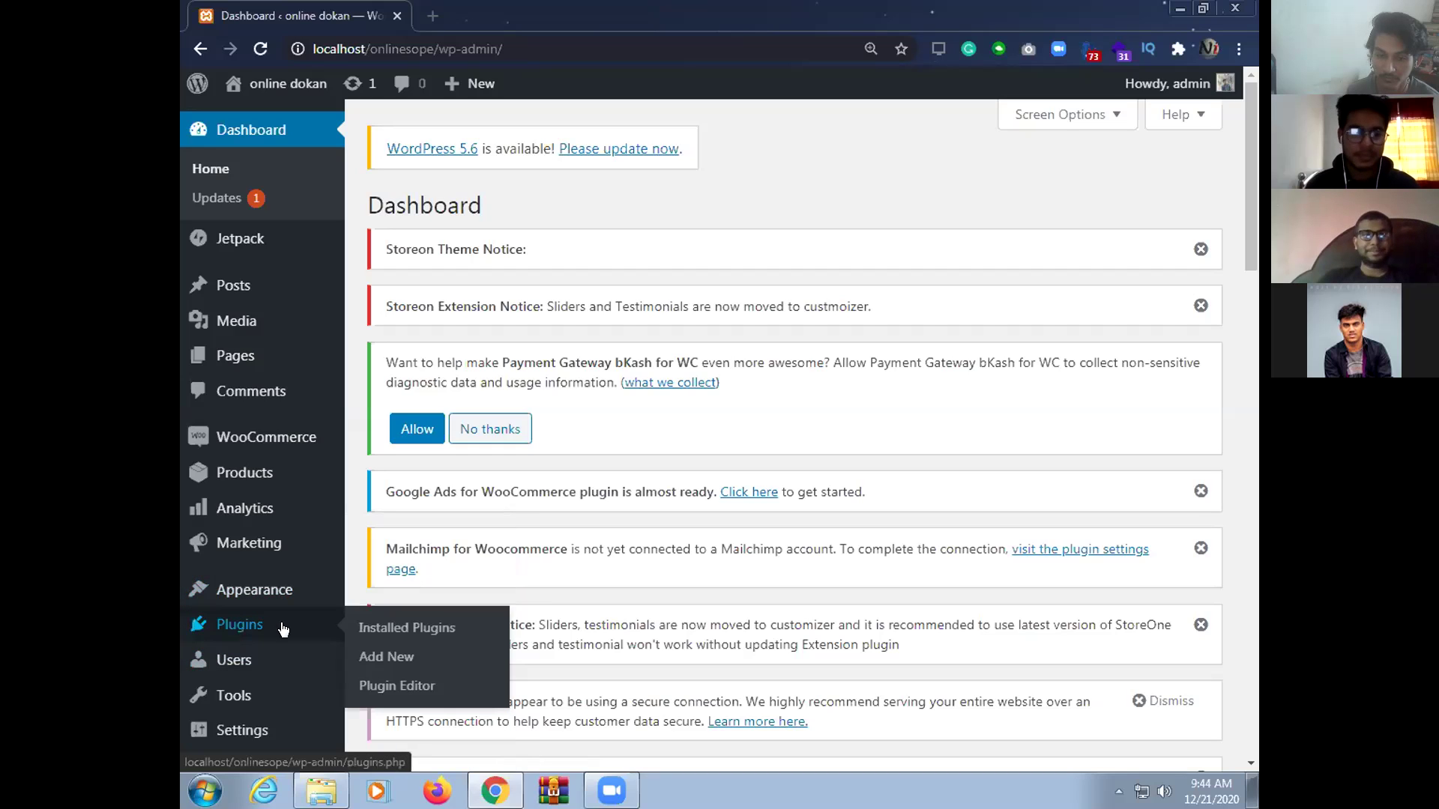
pyautogui.click(387, 657)
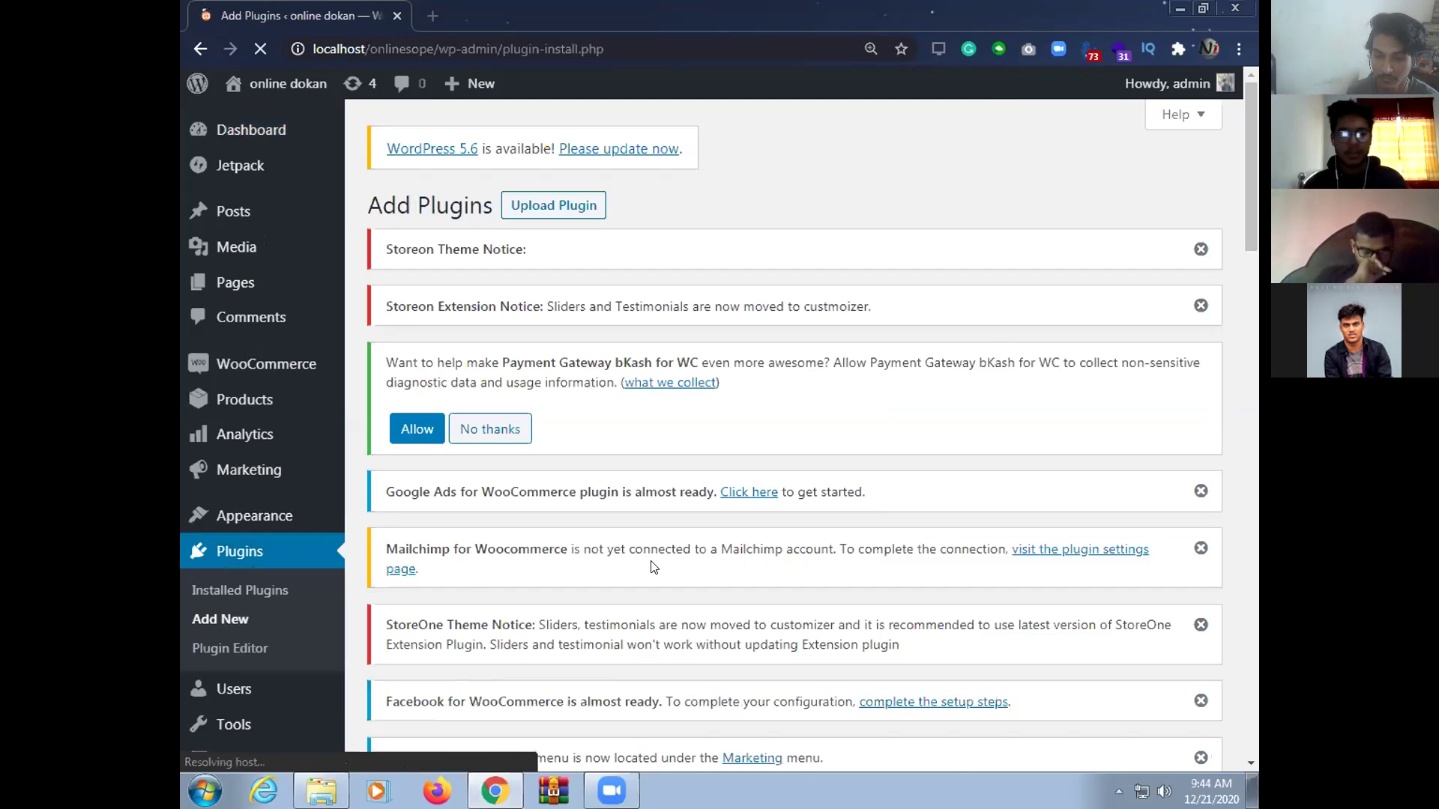
# Search plugins for 'live chat' and install LiveChat – WP live chat
pyautogui.scroll(-3, 653, 568)
pyautogui.click(1077, 534)
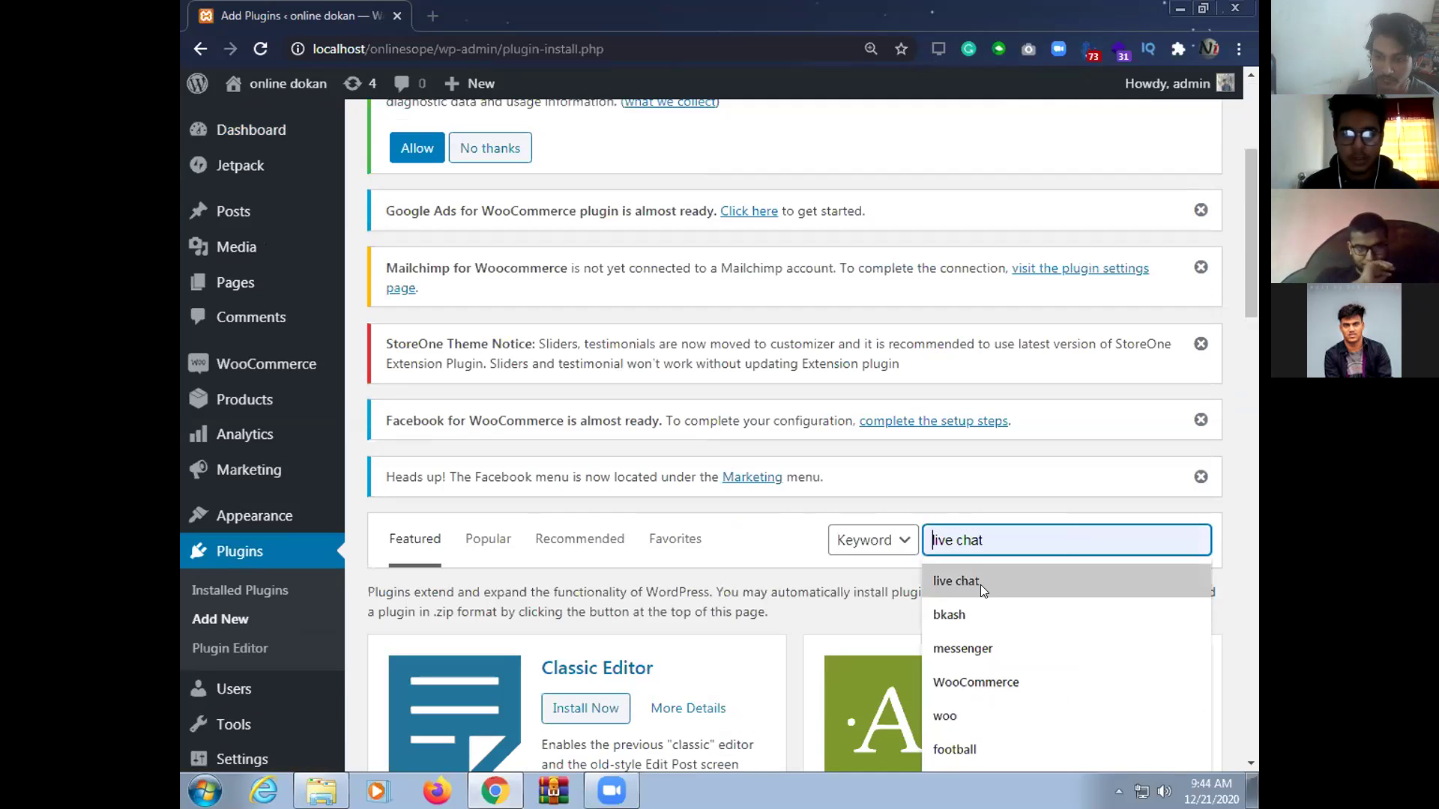
pyautogui.click(1105, 567)
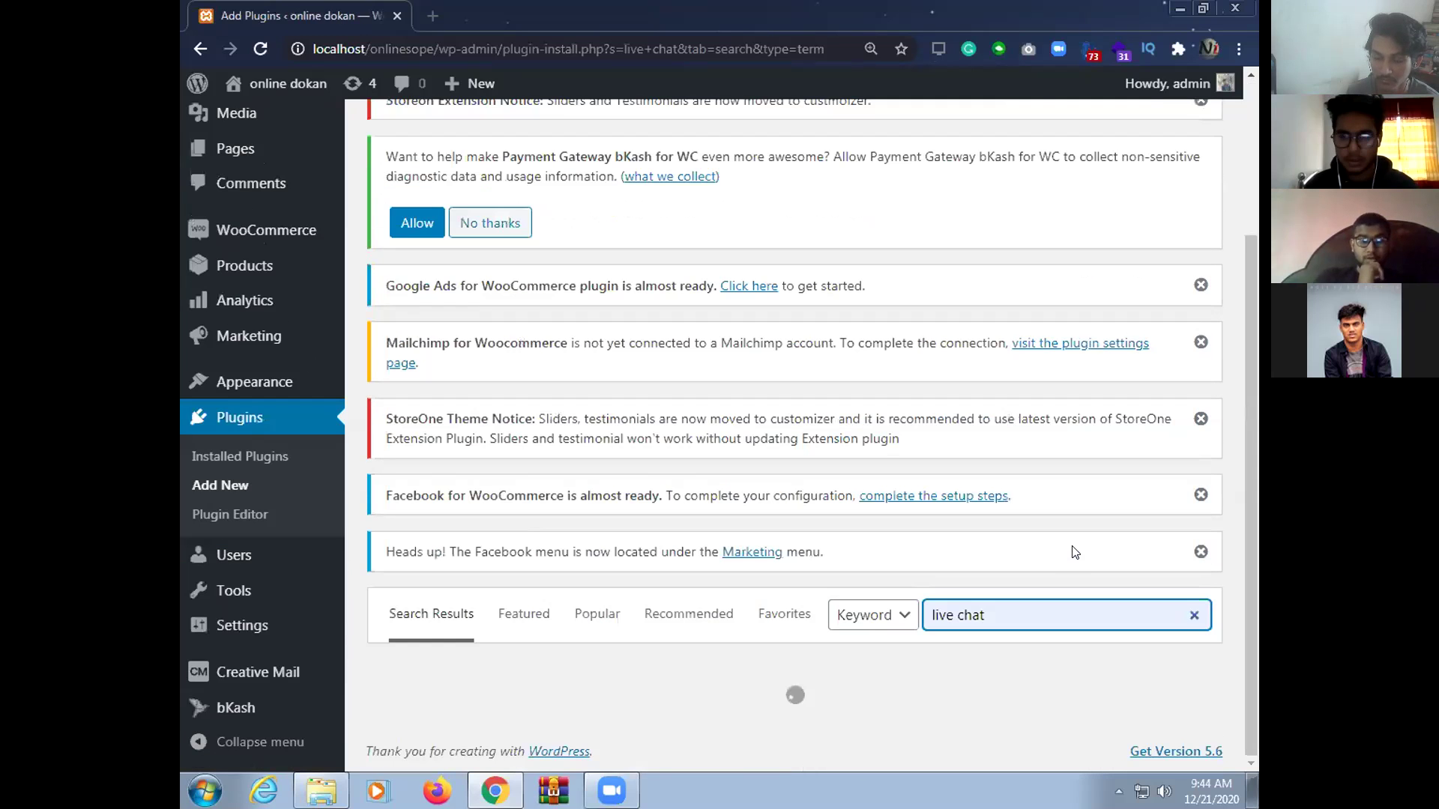
pyautogui.scroll(-1, 1076, 563)
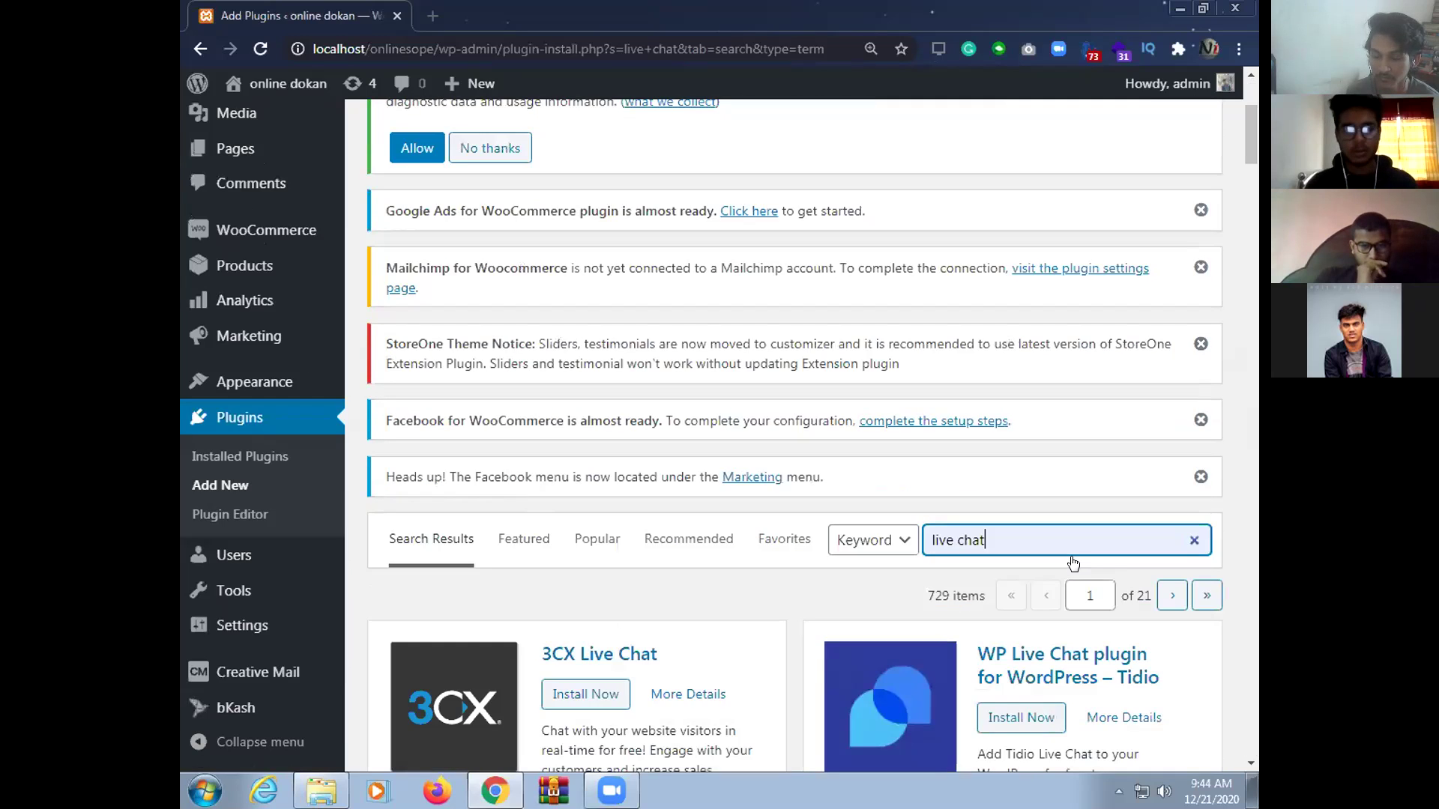
pyautogui.scroll(-1, 1124, 534)
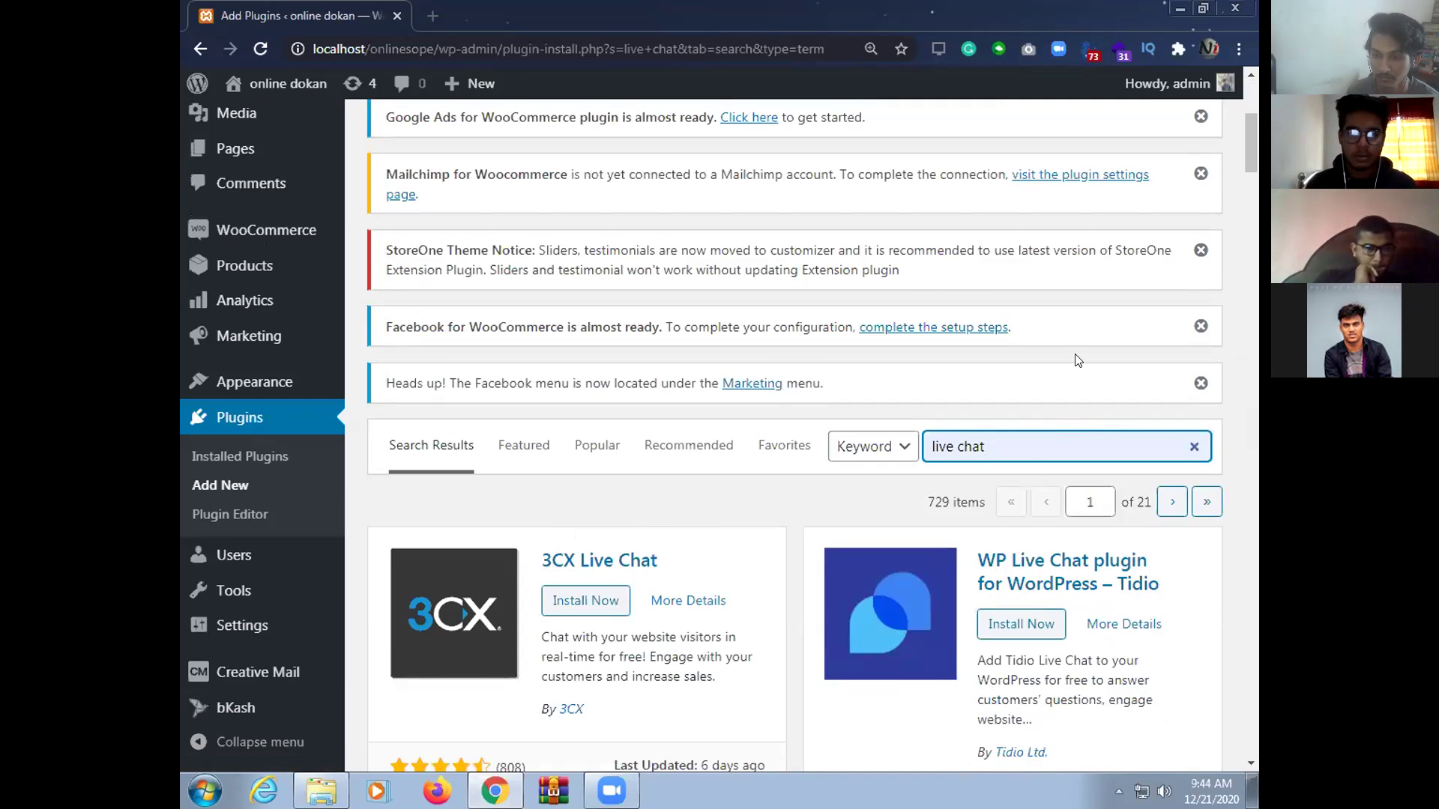
pyautogui.scroll(-2, 1077, 360)
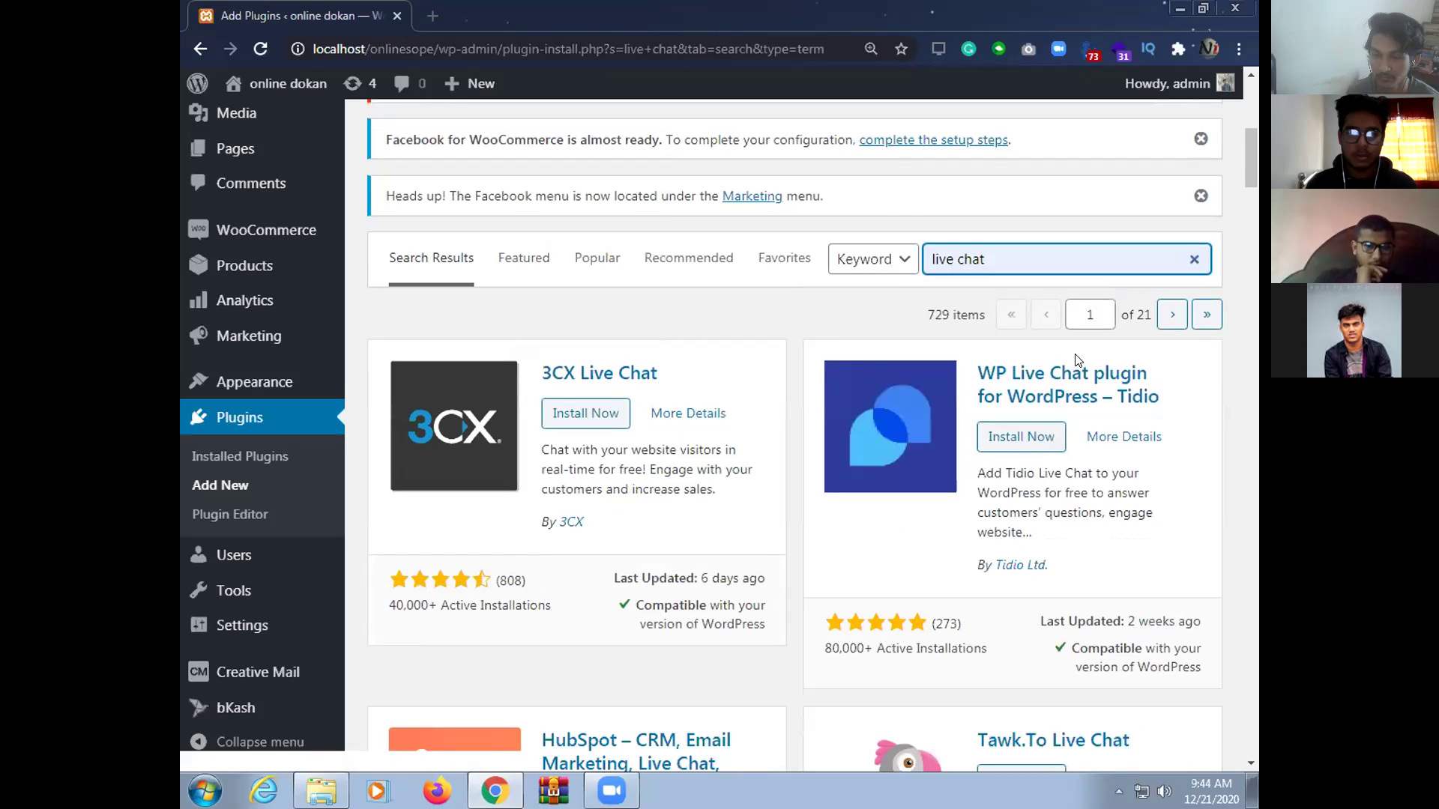
pyautogui.scroll(-2, 1077, 360)
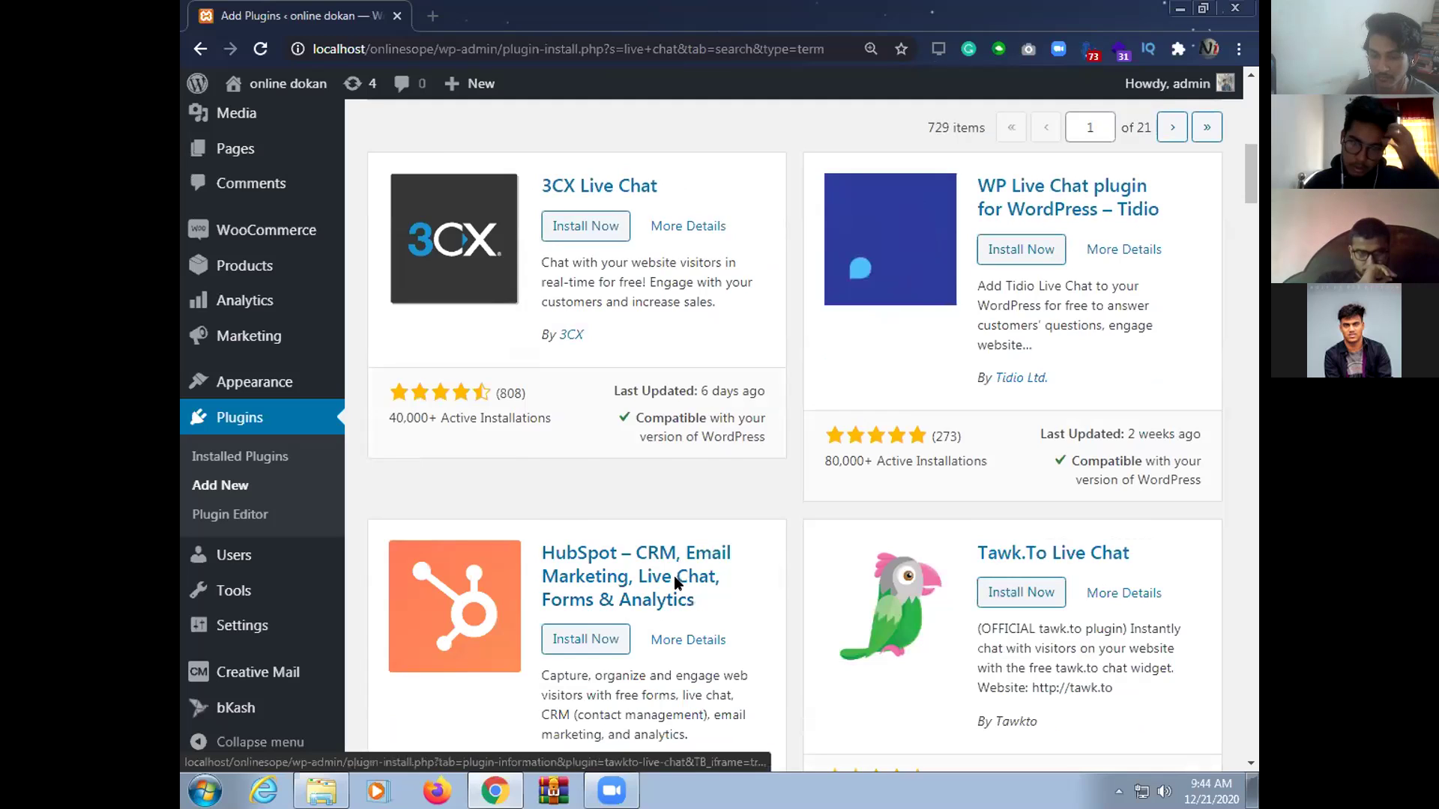
pyautogui.scroll(-5, 673, 576)
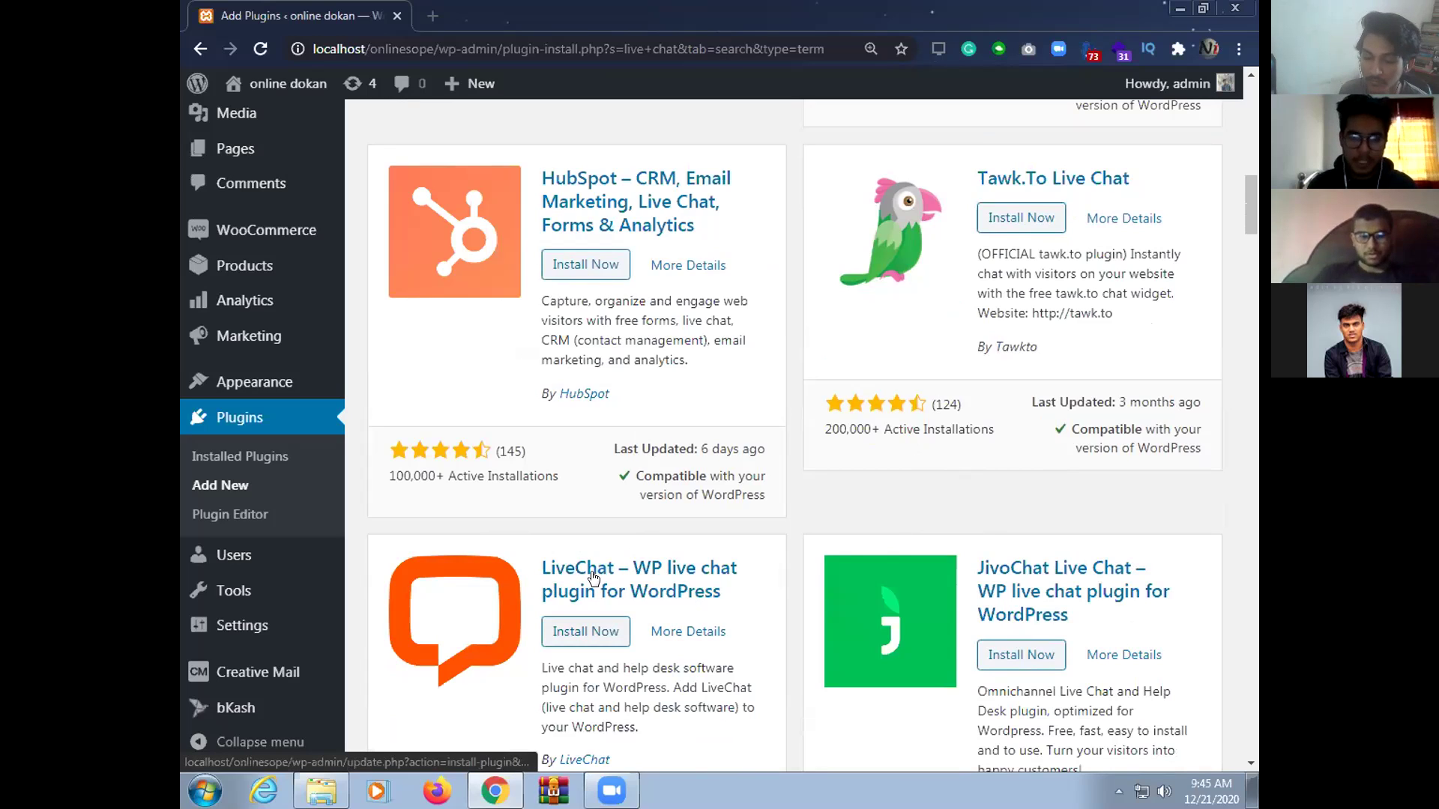
pyautogui.click(585, 631)
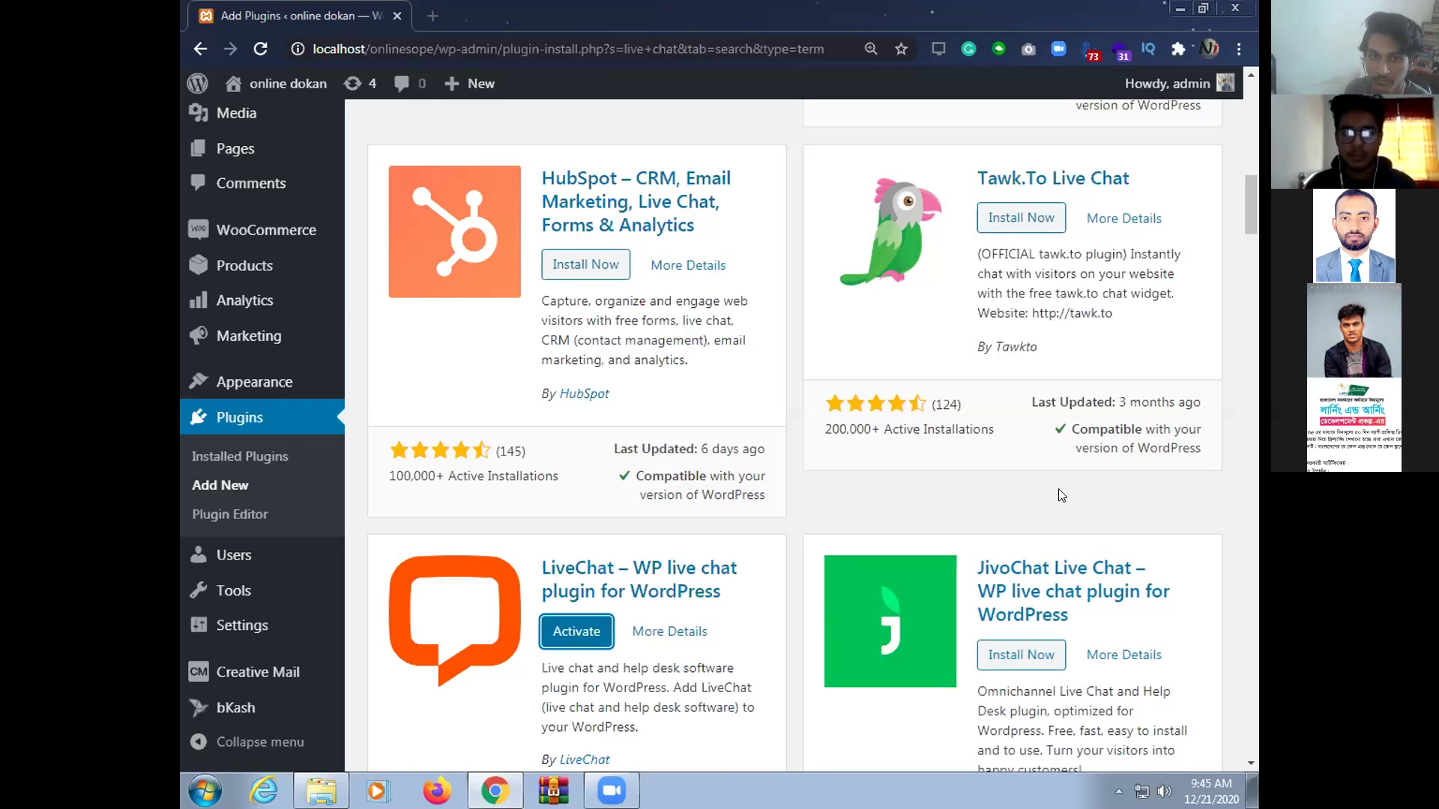
# Activate the LiveChat plugin, select the localhost/onlinesope address, and open a new blank browser tab
pyautogui.click(216, 457)
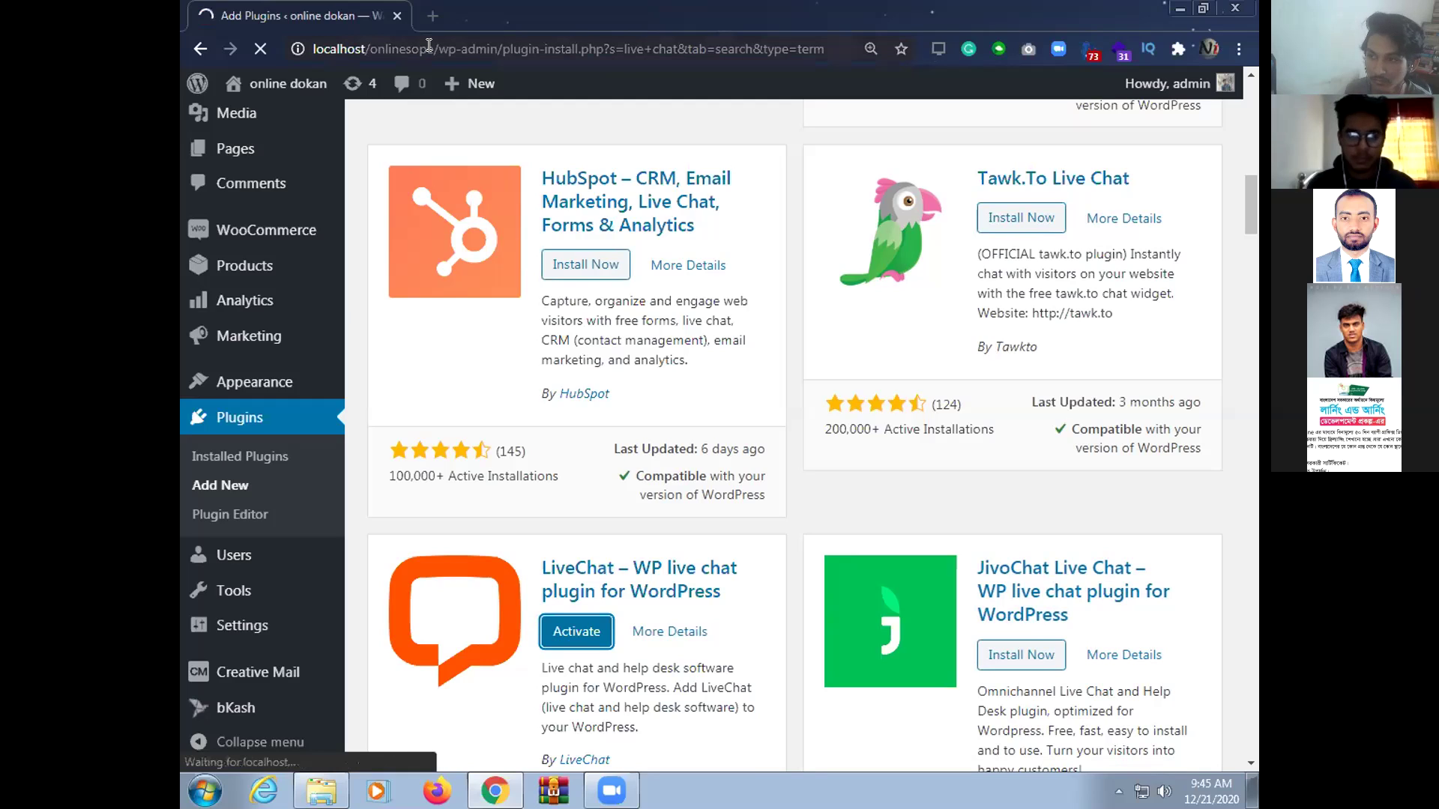
pyautogui.moveTo(299, 49); pyautogui.dragTo(429, 51)
pyautogui.hotkey('ctrl', 'c')
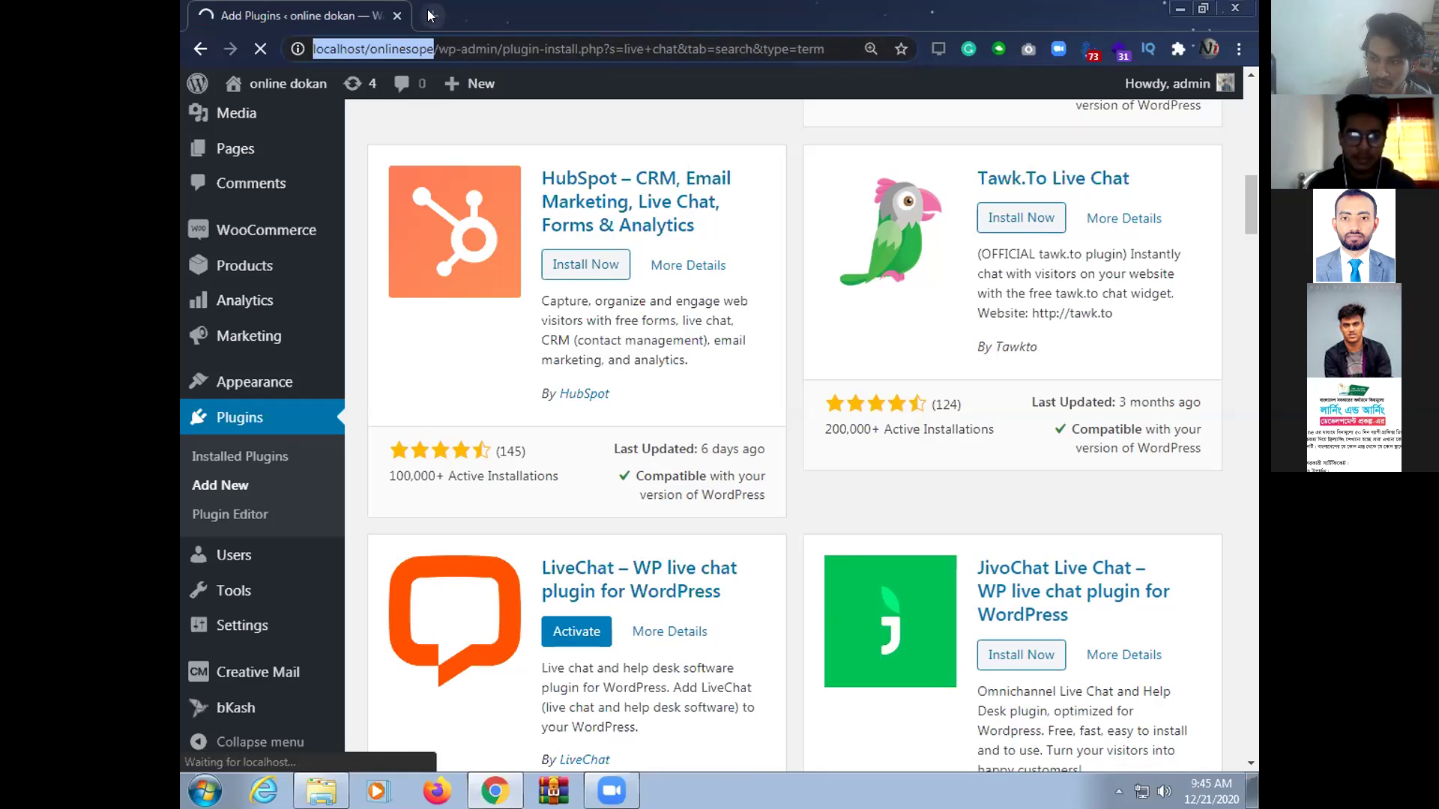
pyautogui.click(443, 31)
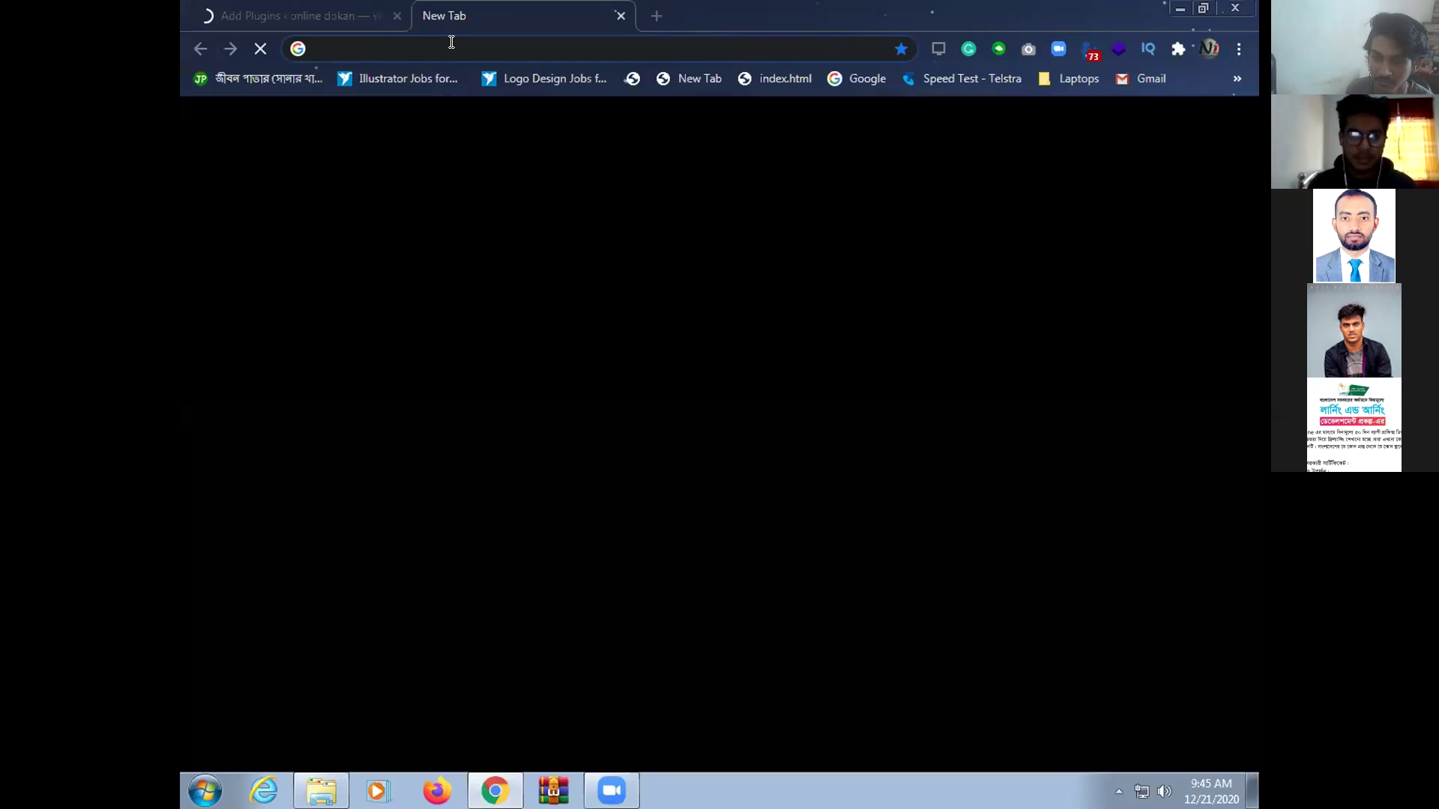
# Load the localhost/onlinesope storefront in the new tab, then return to the admin tab
pyautogui.click(451, 42)
pyautogui.hotkey('ctrl', 'v')
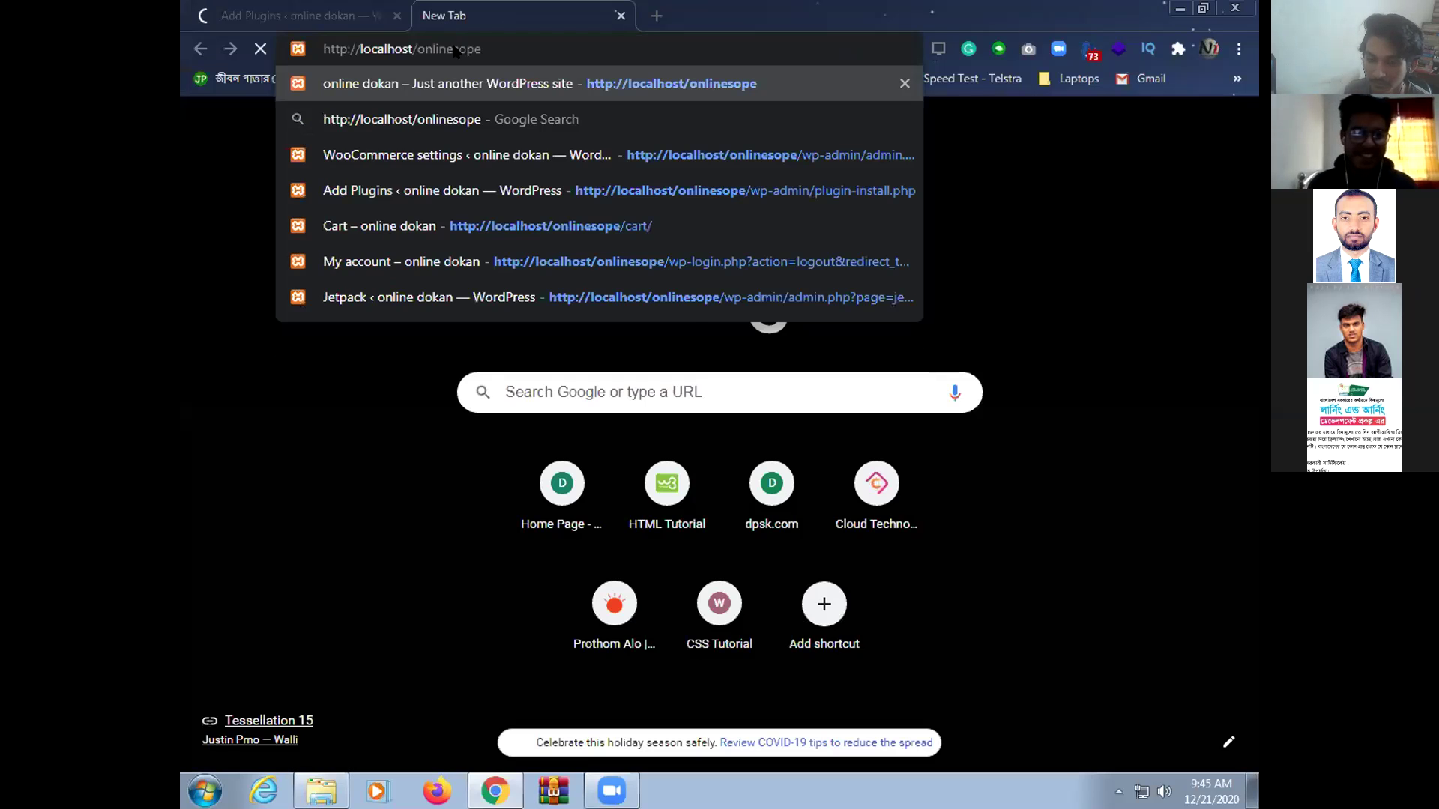
pyautogui.press('Return')
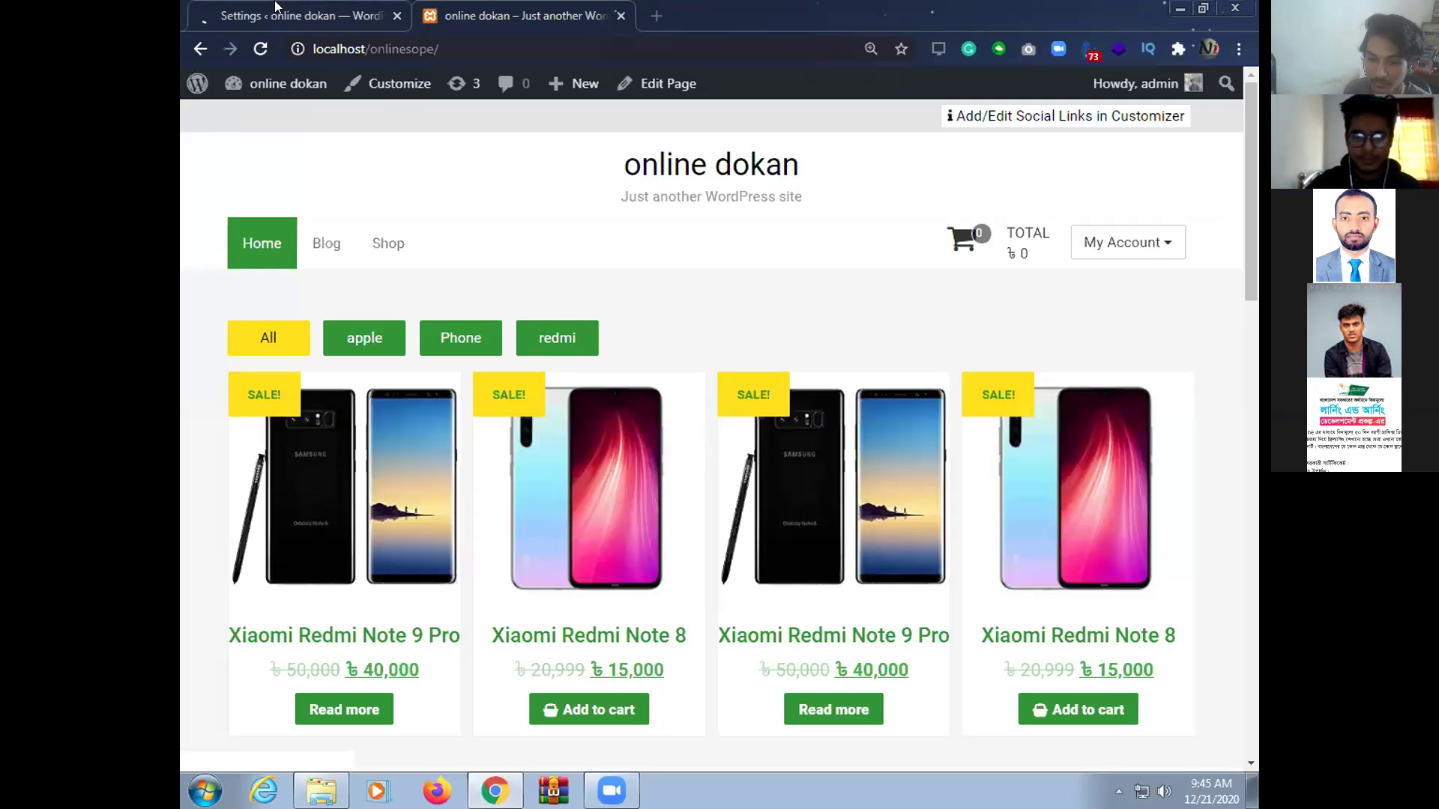
pyautogui.hotkey('ctrl', 'shift', 'Tab')
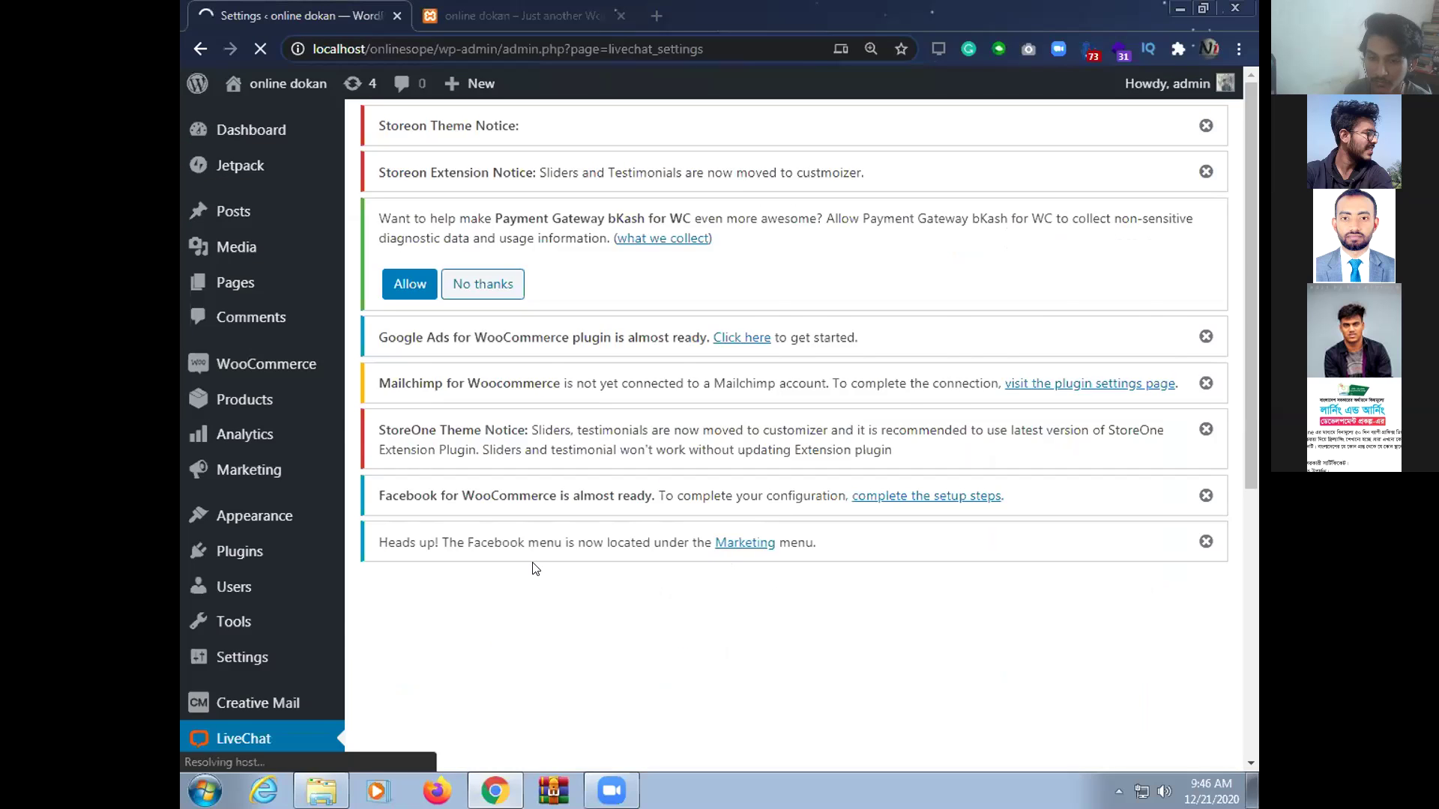
# Open the LiveChat plugin settings page and briefly check the storefront tab
pyautogui.scroll(-1, 337, 667)
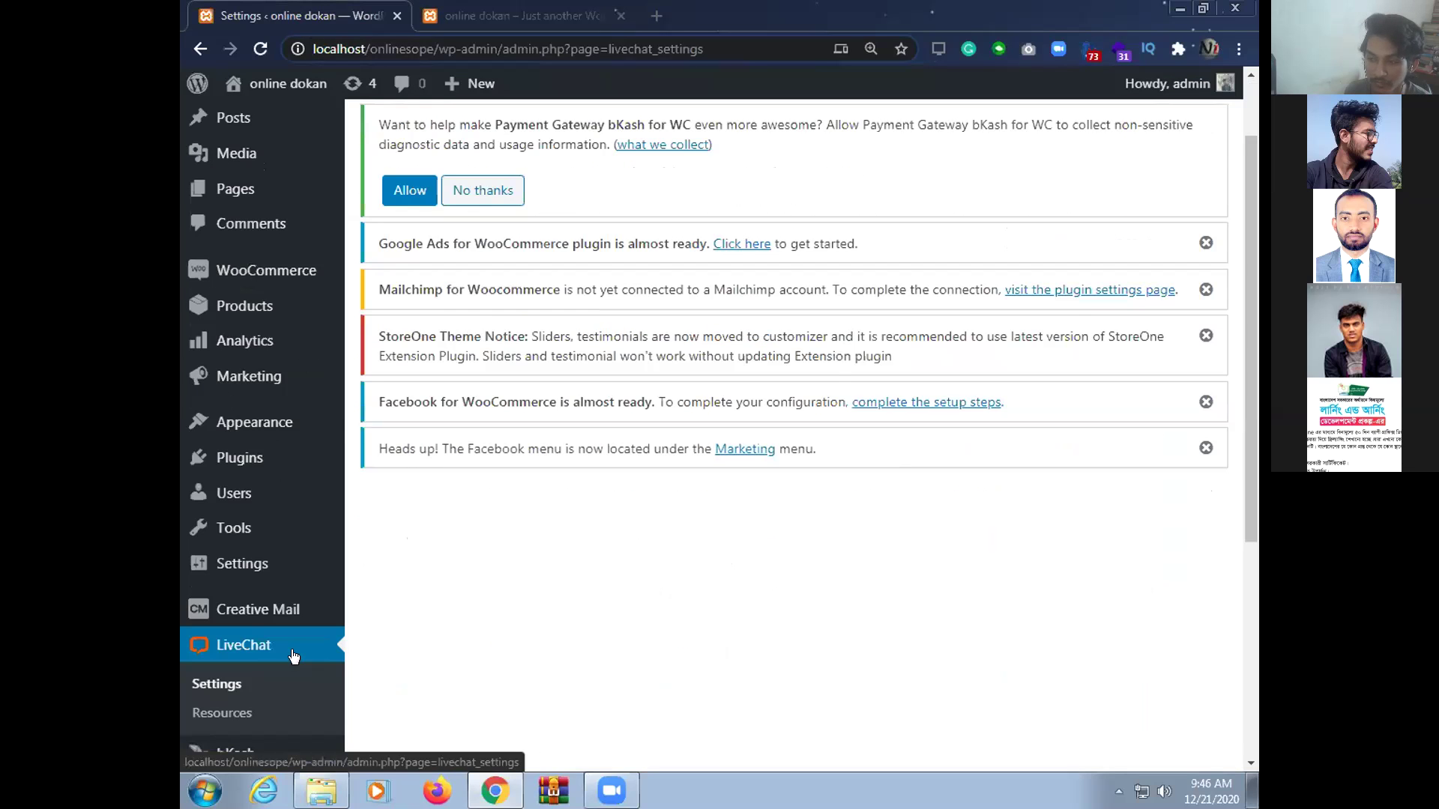
pyautogui.click(232, 657)
pyautogui.scroll(-3, 312, 657)
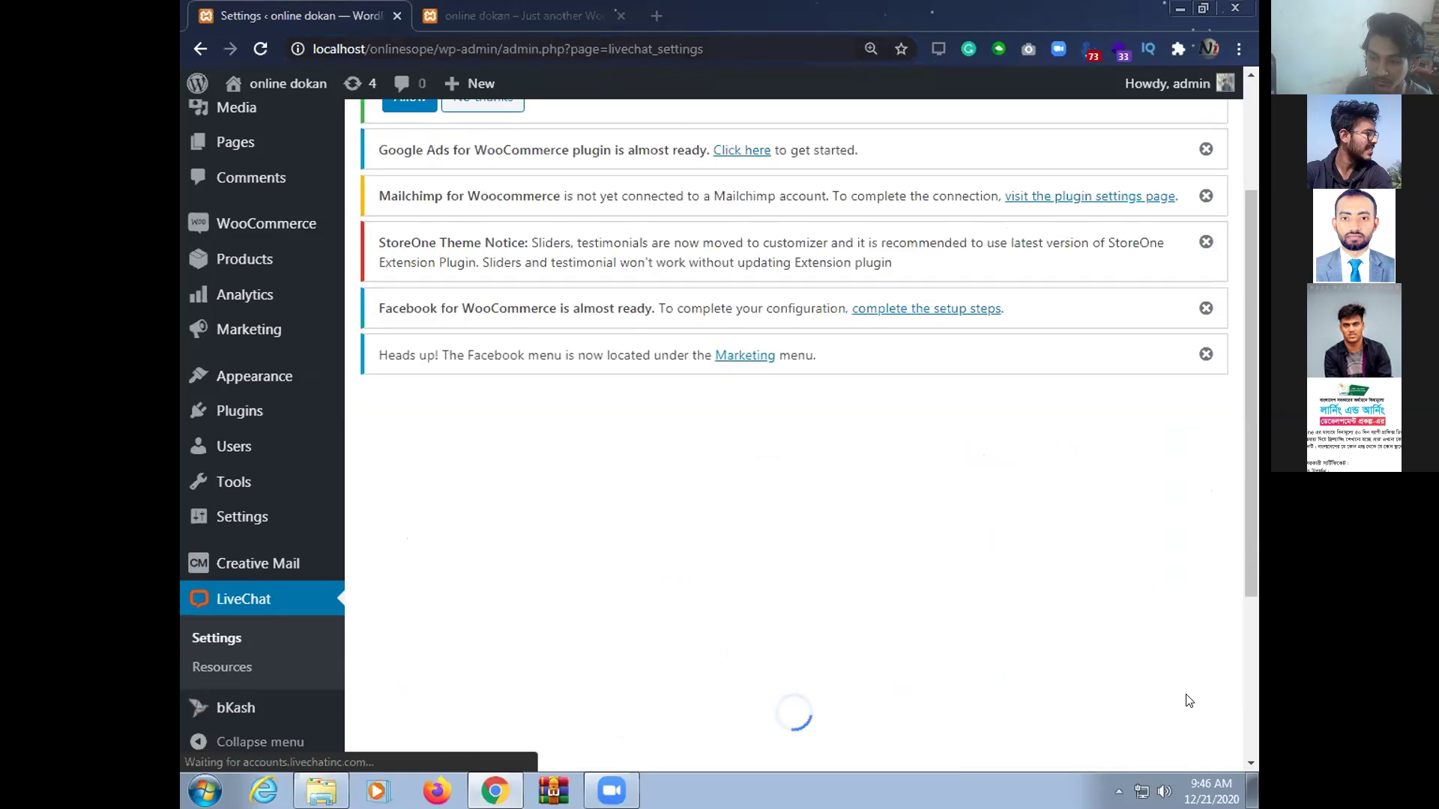
pyautogui.hotkey('ctrl', 'Tab')
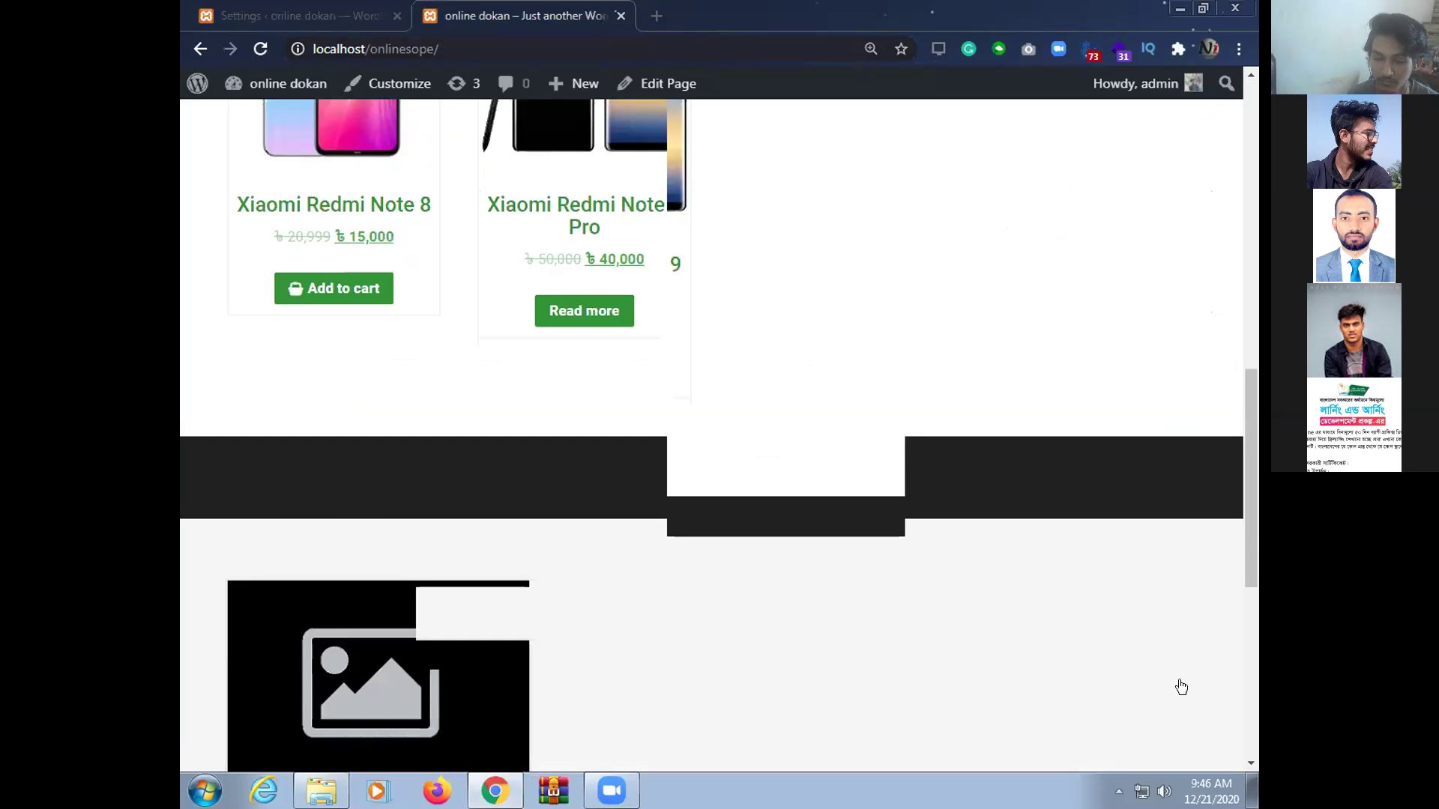
pyautogui.hotkey('ctrl', 'Tab')
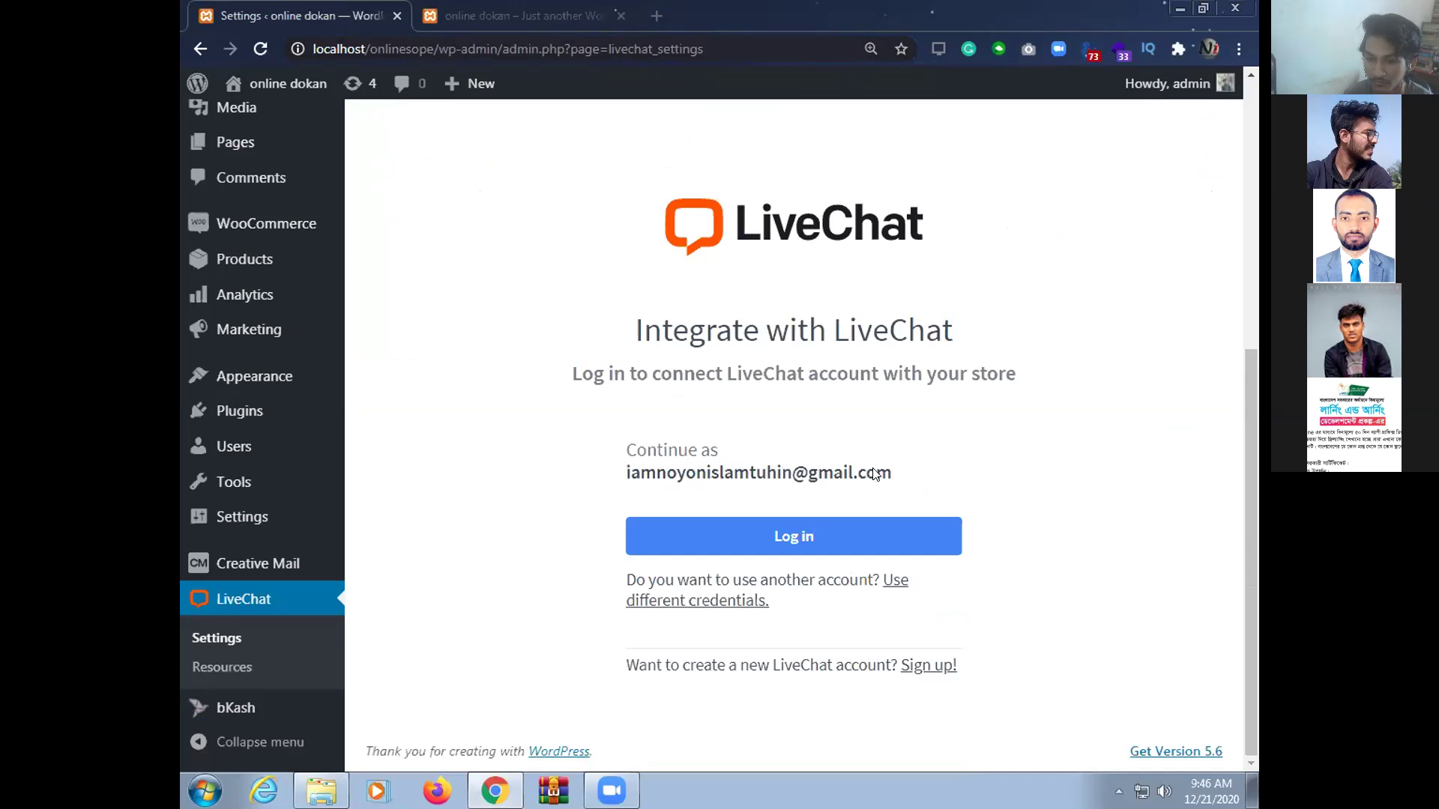
# Log in to connect the LiveChat account, reload the storefront, and reopen LiveChat settings
pyautogui.click(764, 548)
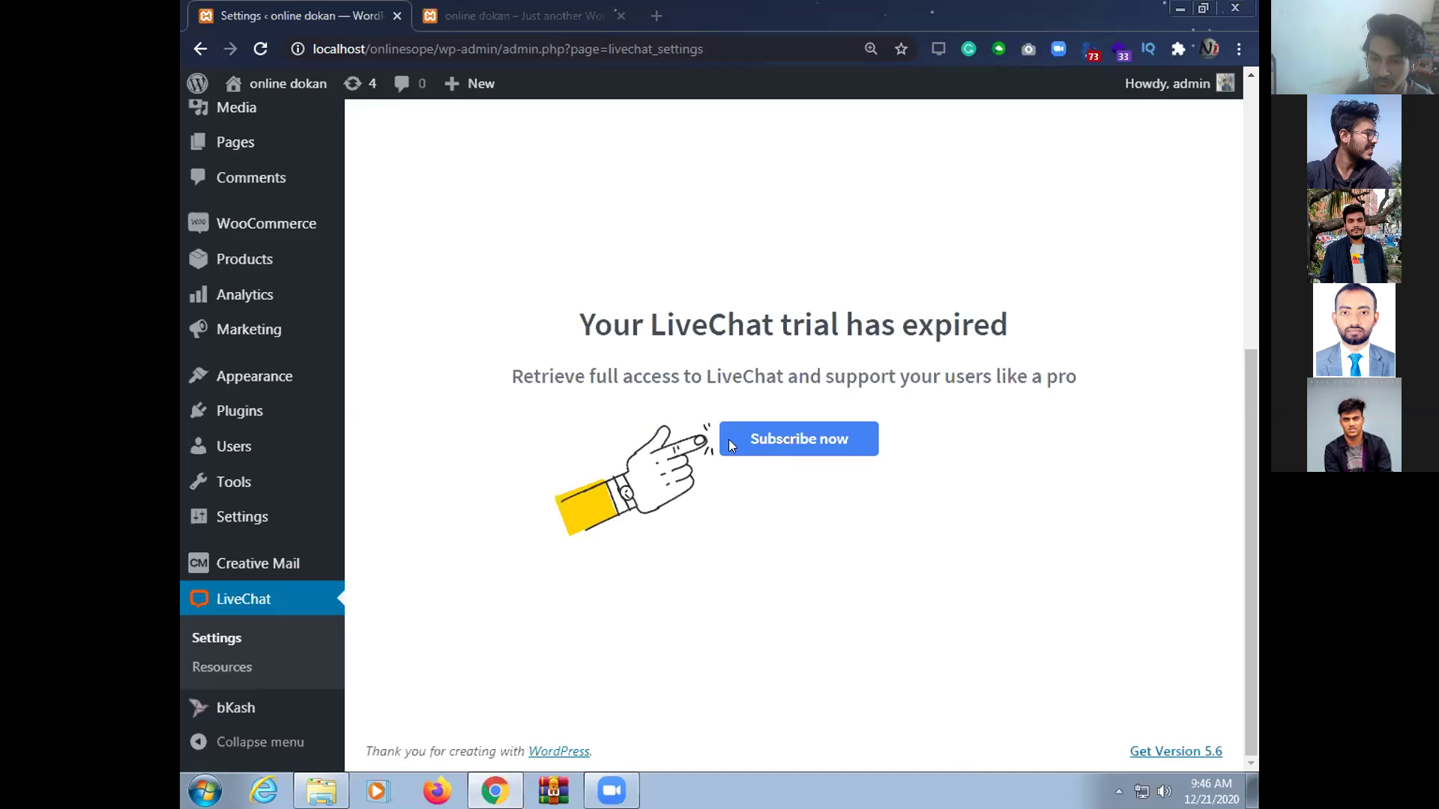
pyautogui.click(520, 9)
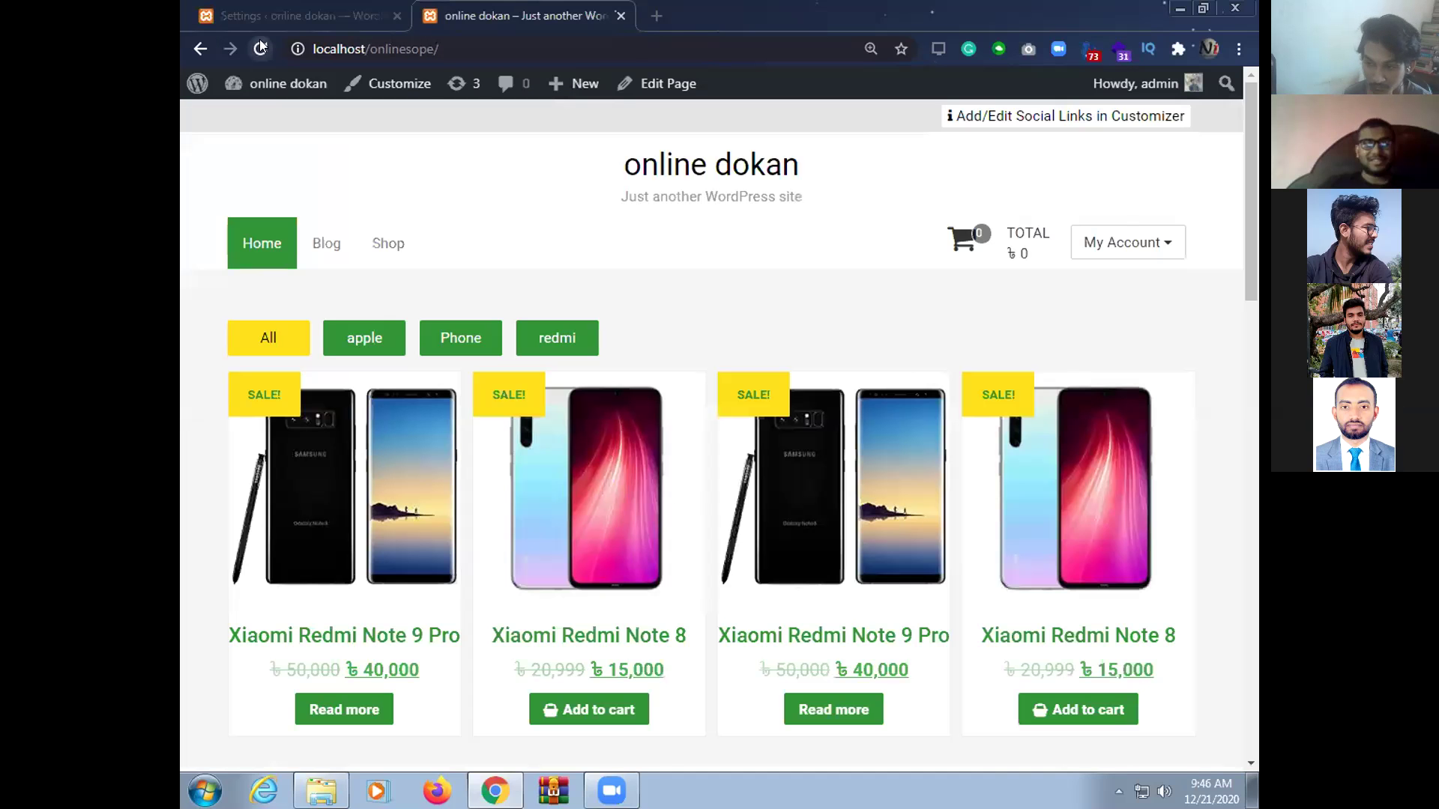
pyautogui.click(260, 48)
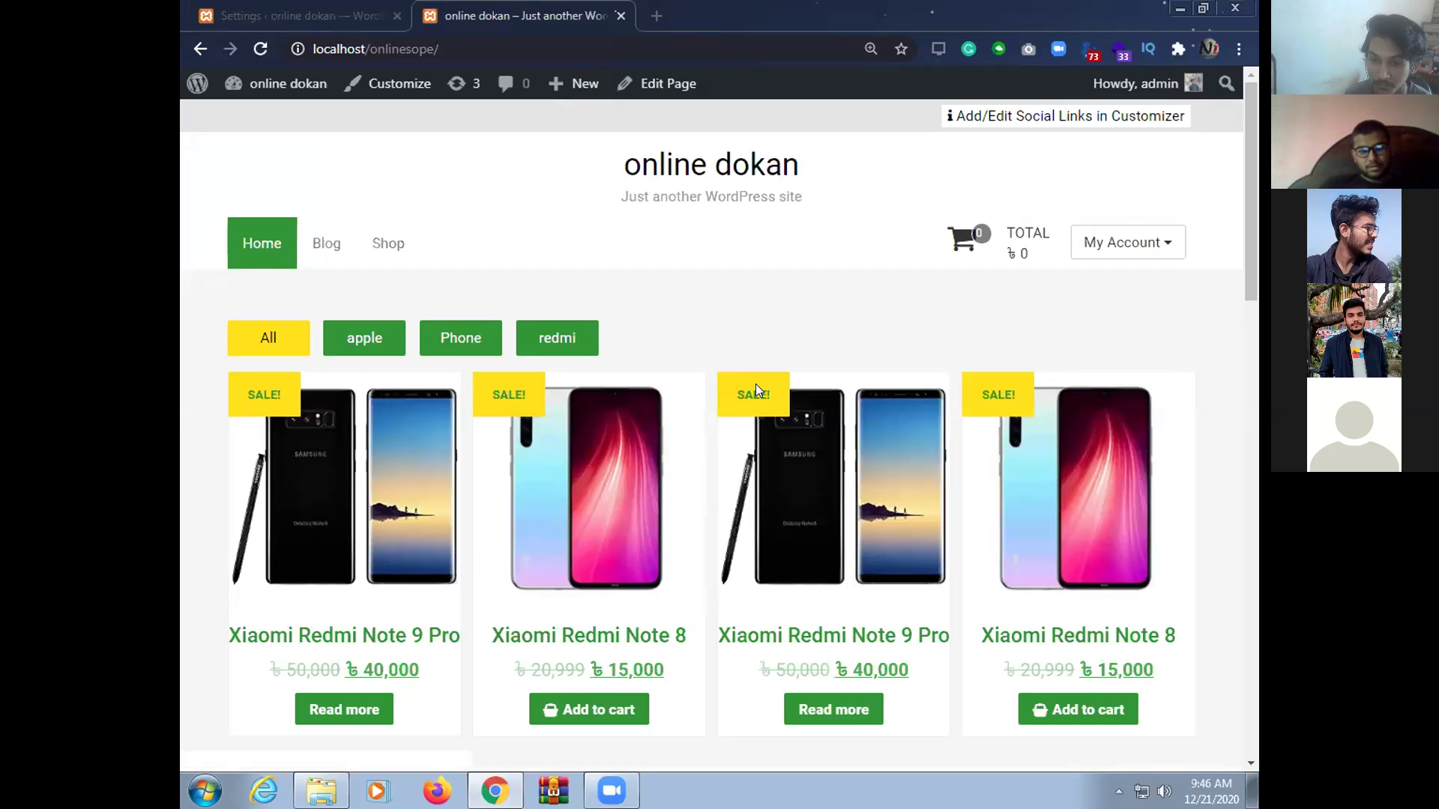
pyautogui.hotkey('ctrl', 'Tab')
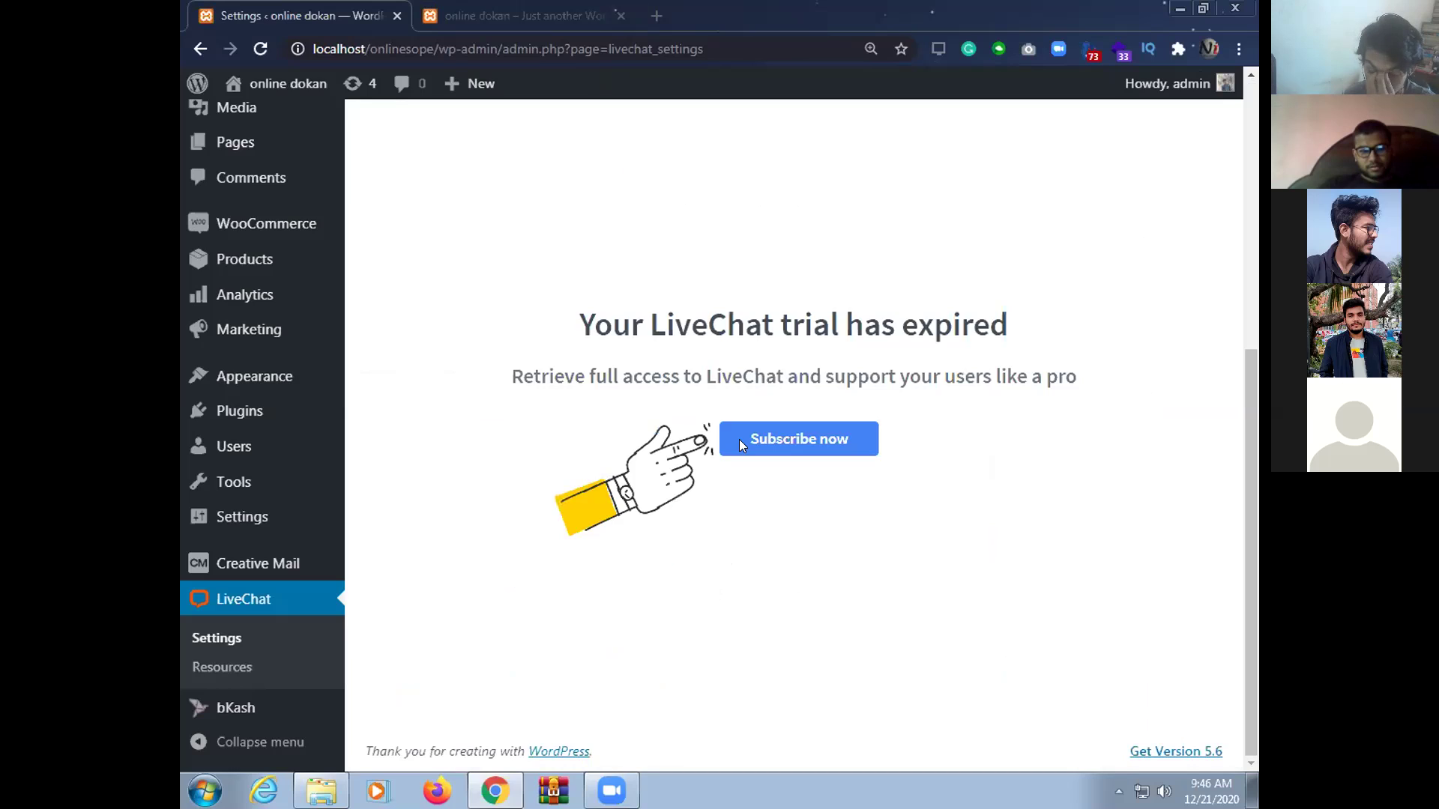
pyautogui.click(223, 638)
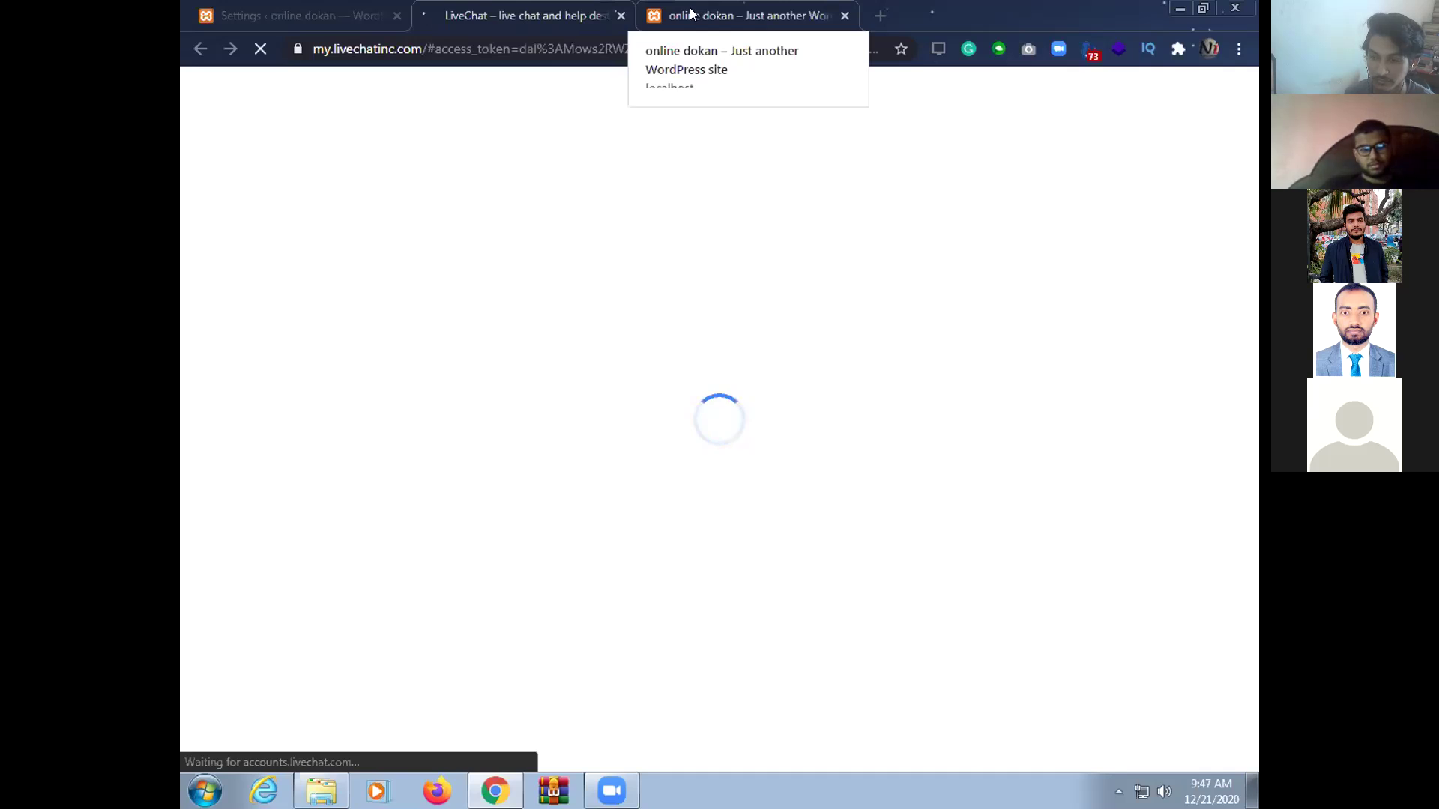
# Reload the storefront, view LiveChat's subscription page (expired 7 Dec 2020), then return to admin settings
pyautogui.click(643, 15)
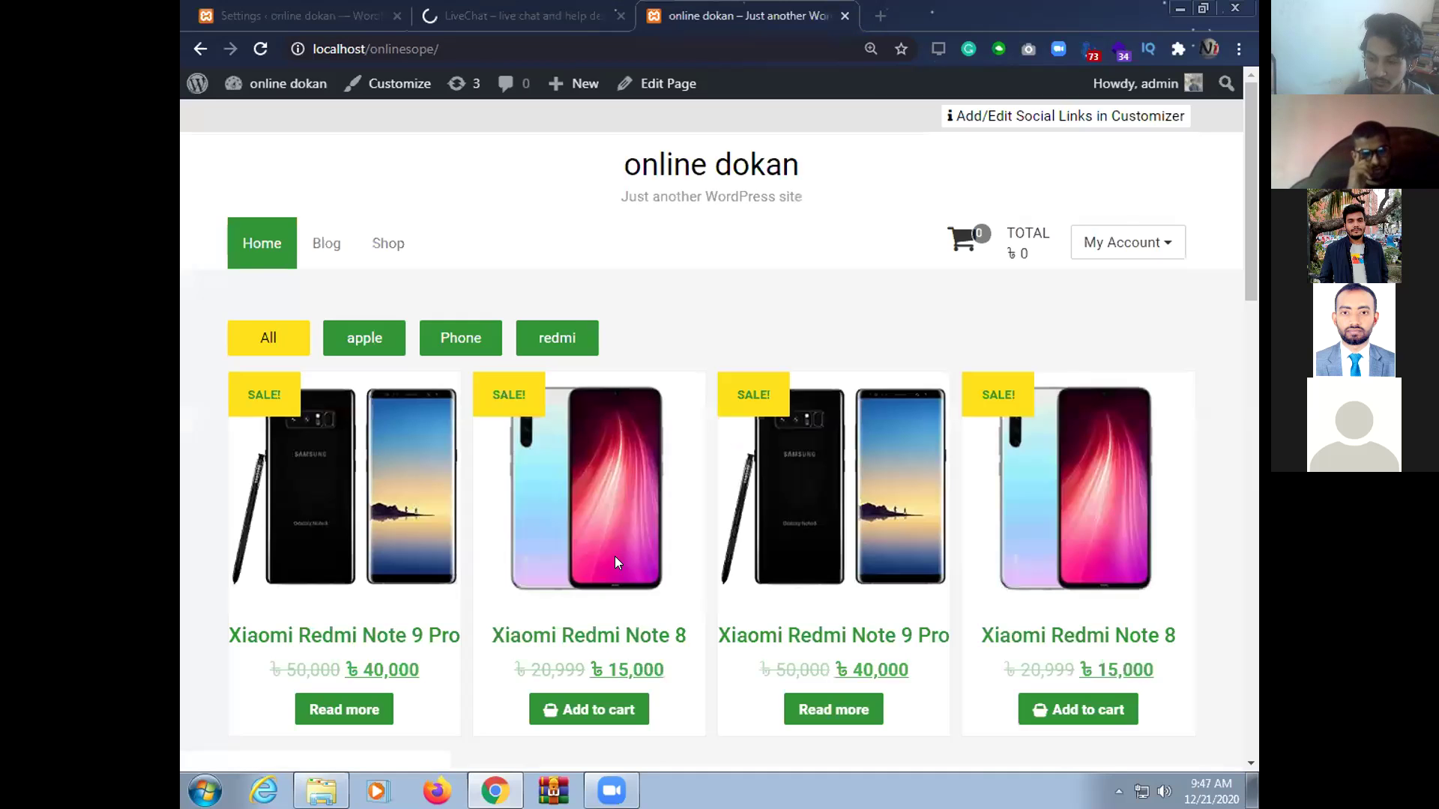
pyautogui.click(260, 52)
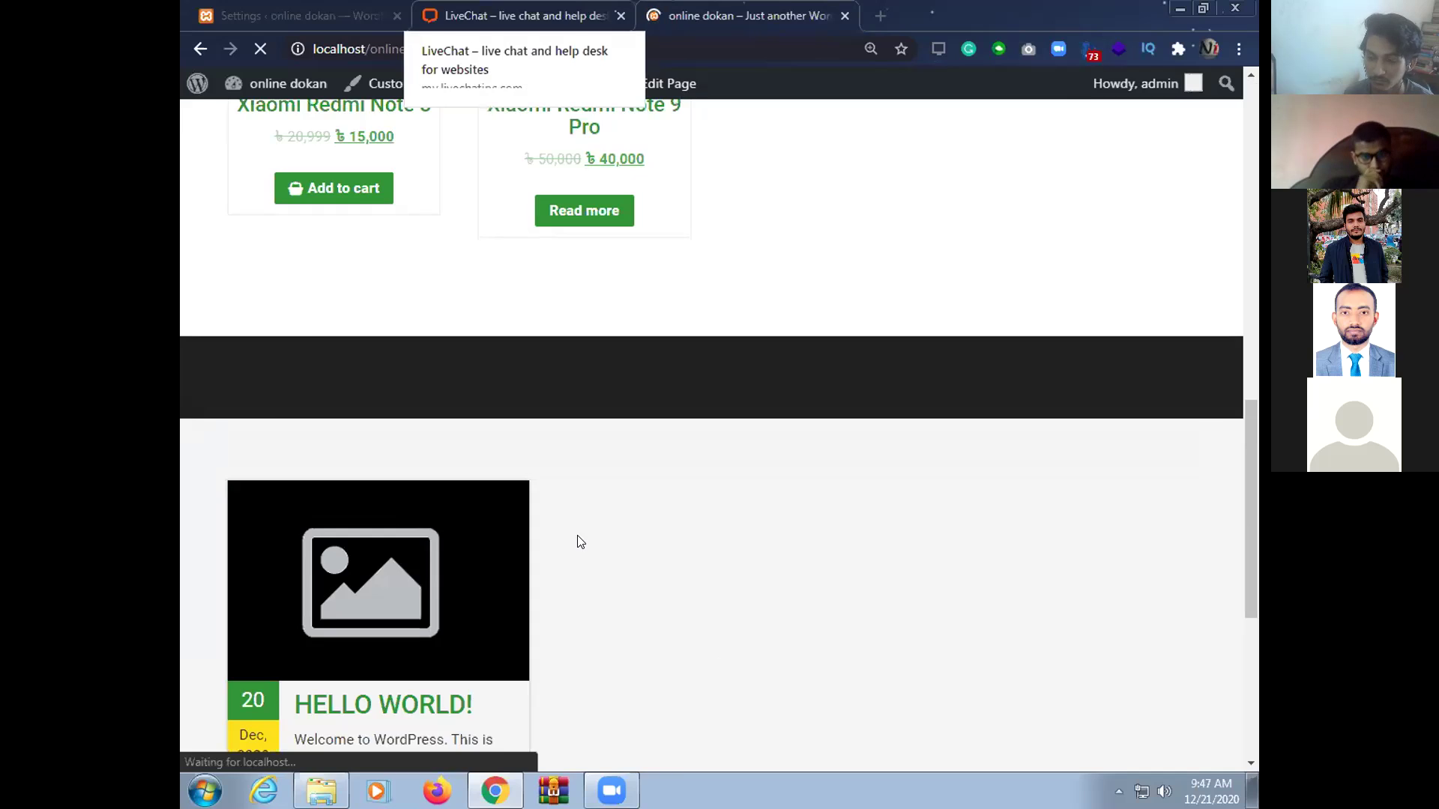
pyautogui.scroll(-5, 579, 541)
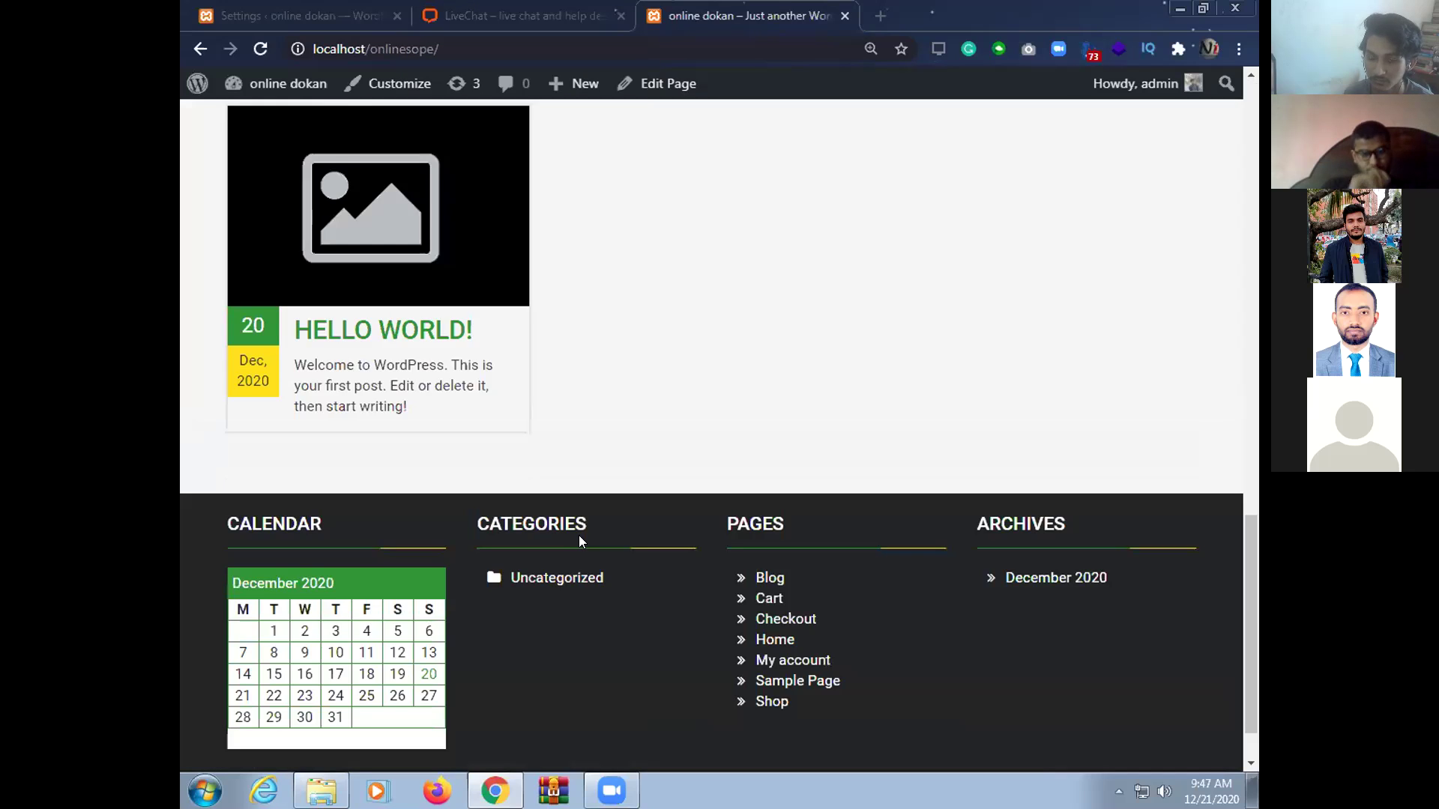
pyautogui.hotkey('ctrl', 'shift', 'Tab')
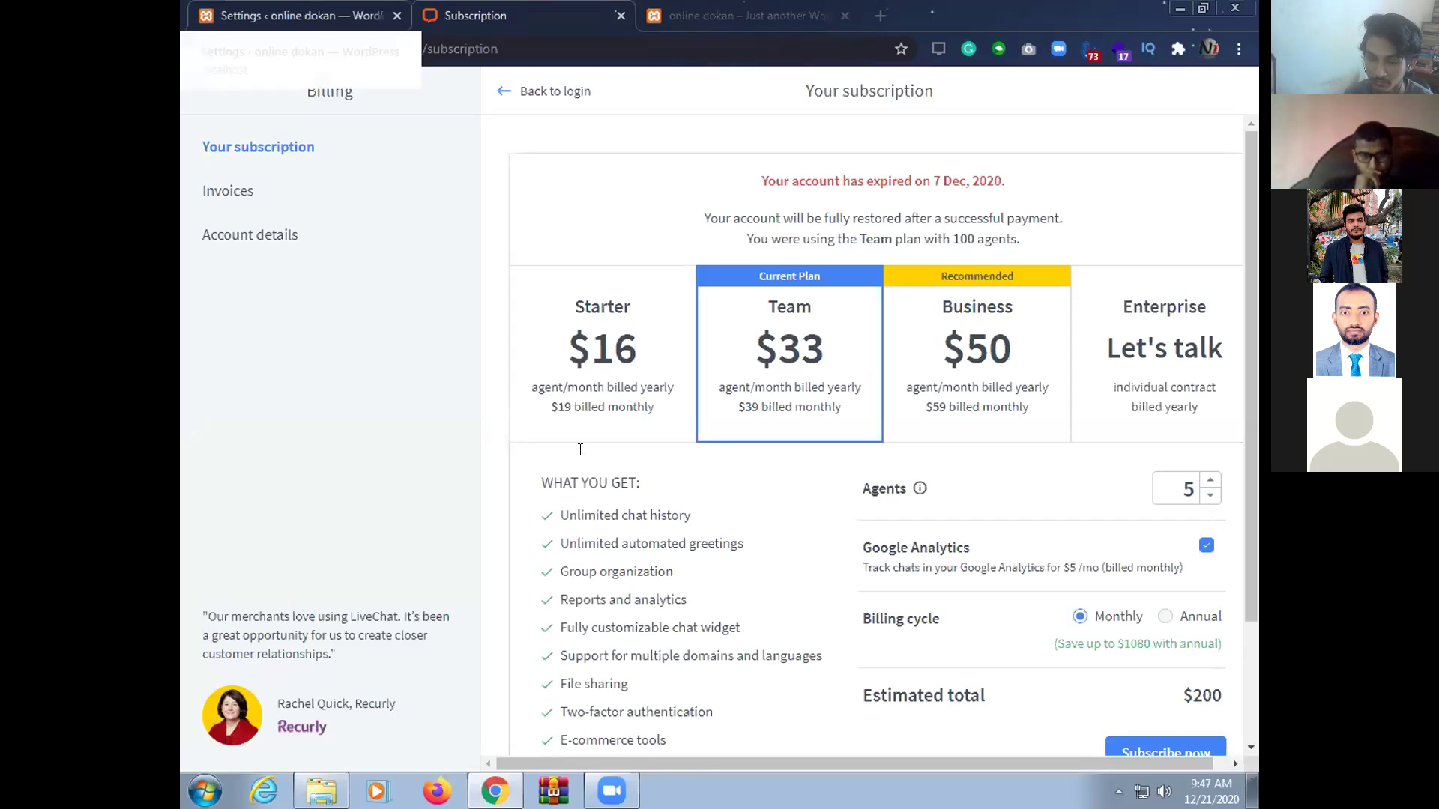
pyautogui.hotkey('ctrl', 'shift', 'Tab')
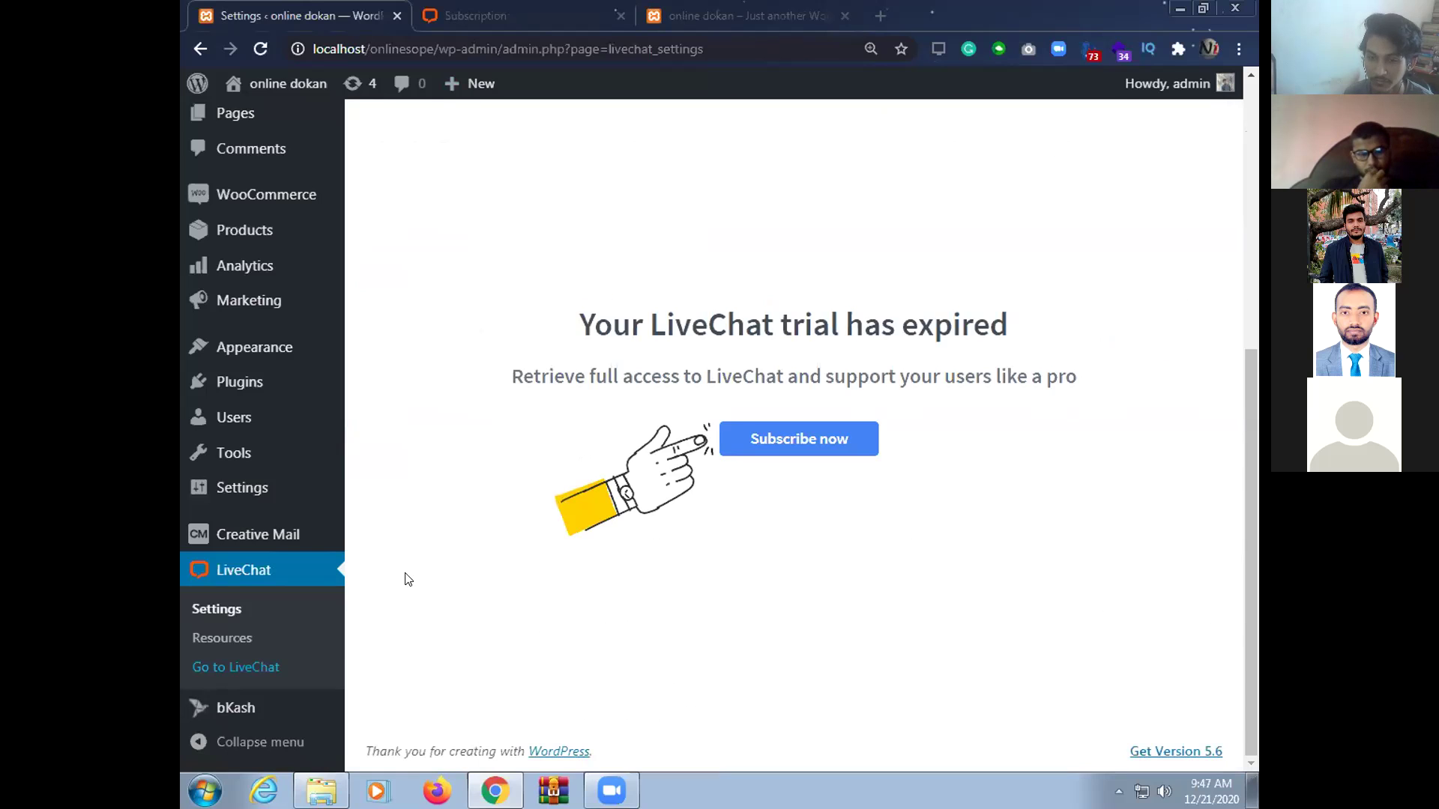
# Browse LiveChat Resources plugin cards such as BigCommerce, UpdraftPlus and EWWW Image Optimizer
pyautogui.click(225, 637)
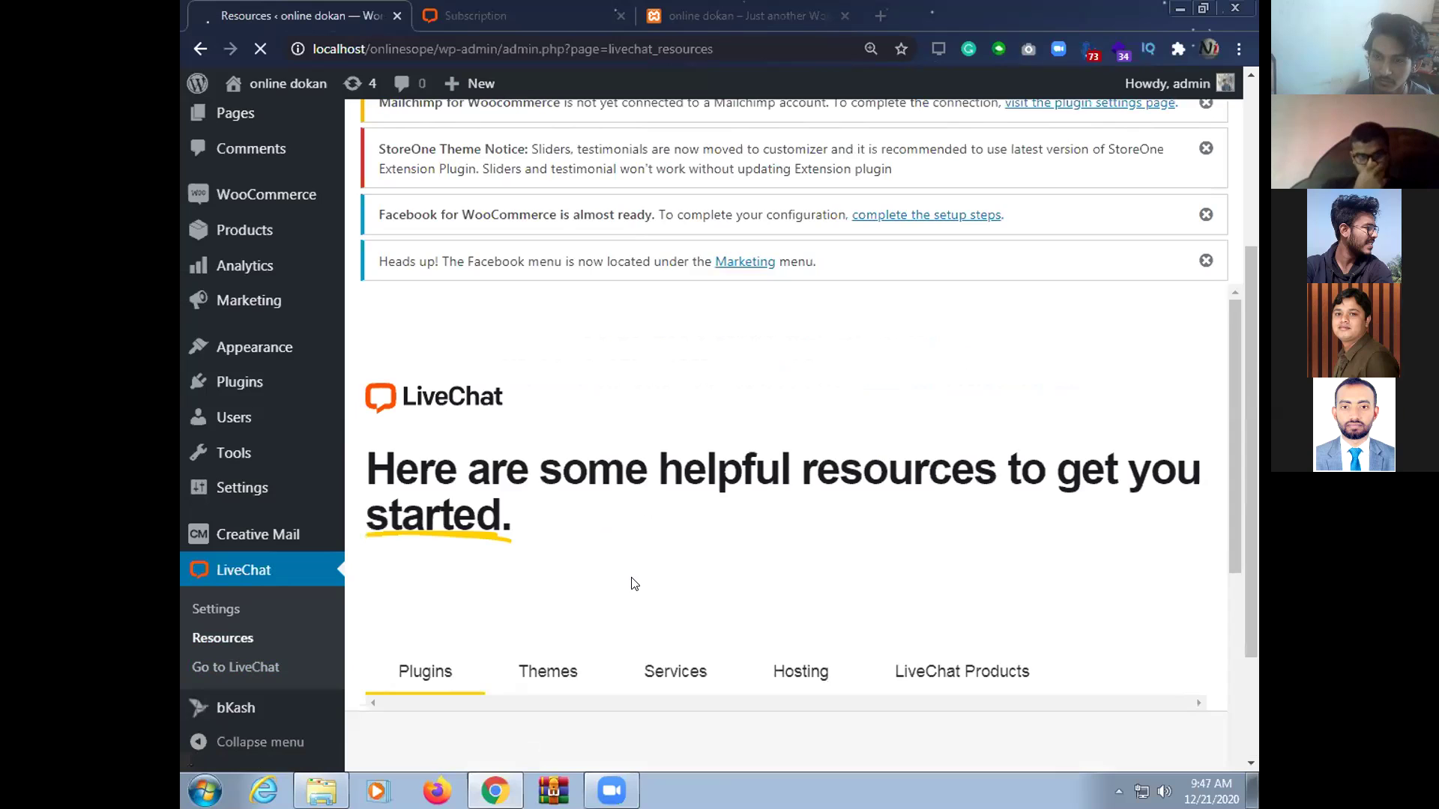
pyautogui.scroll(-10, 626, 581)
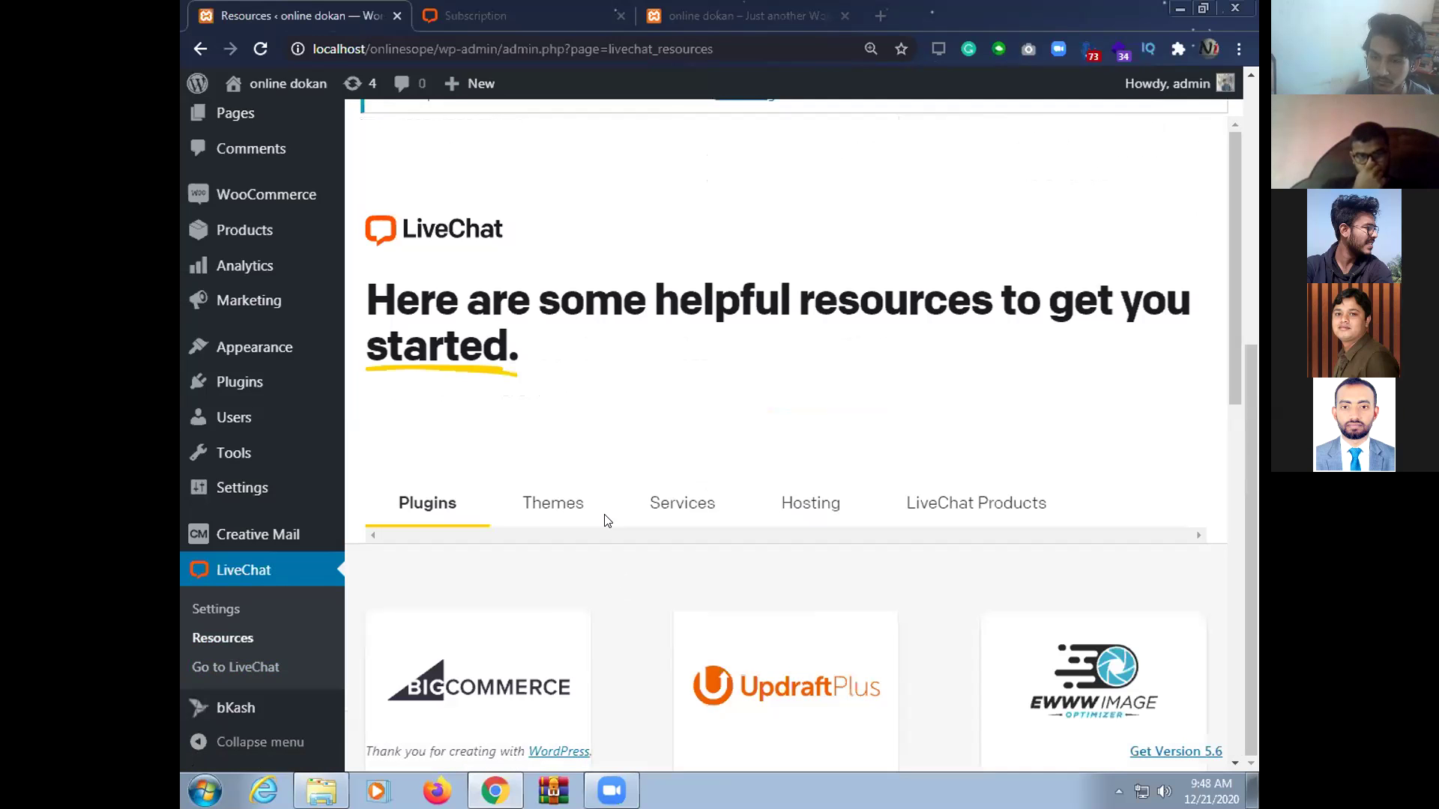
pyautogui.scroll(6, 843, 272)
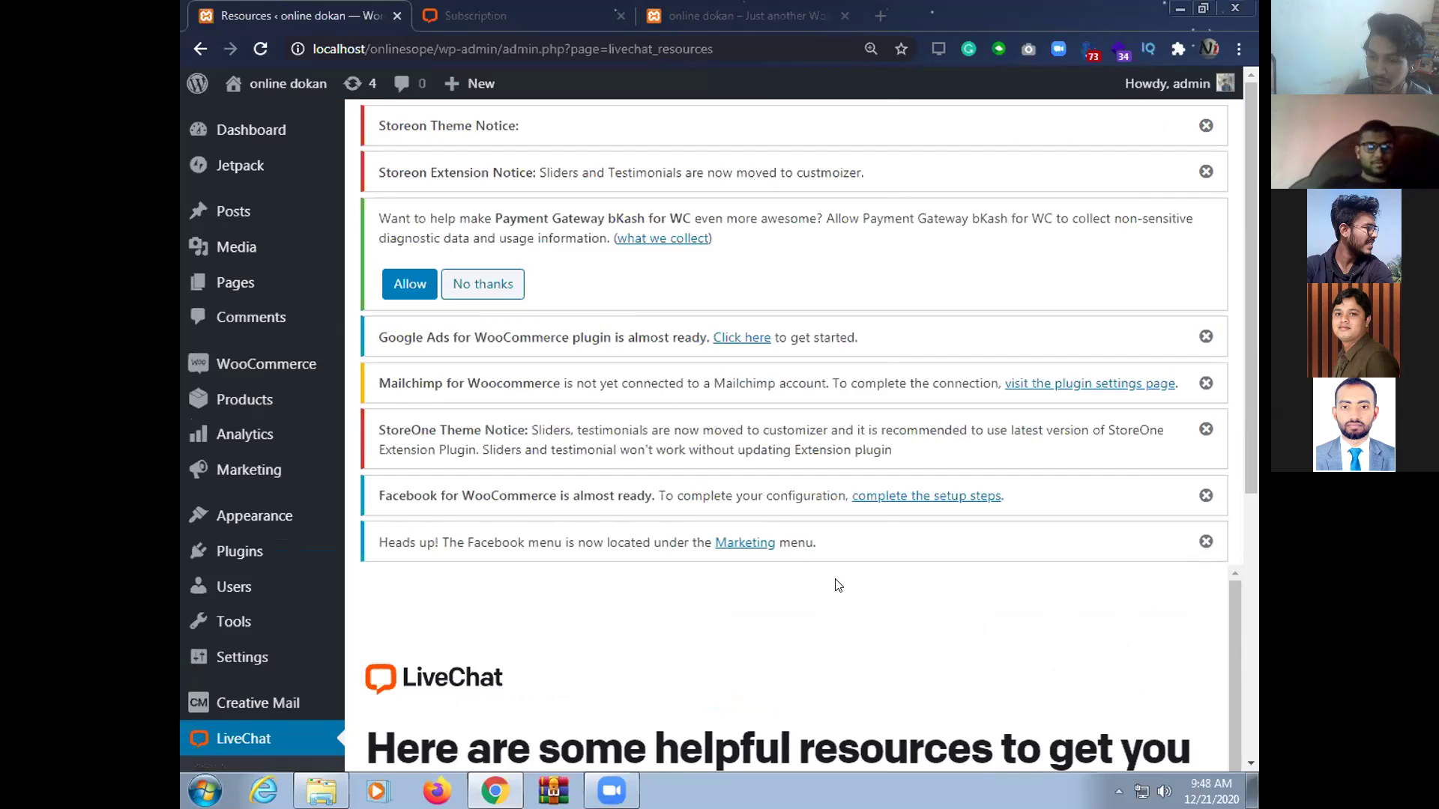
pyautogui.scroll(-5, 838, 586)
pyautogui.scroll(2, 838, 585)
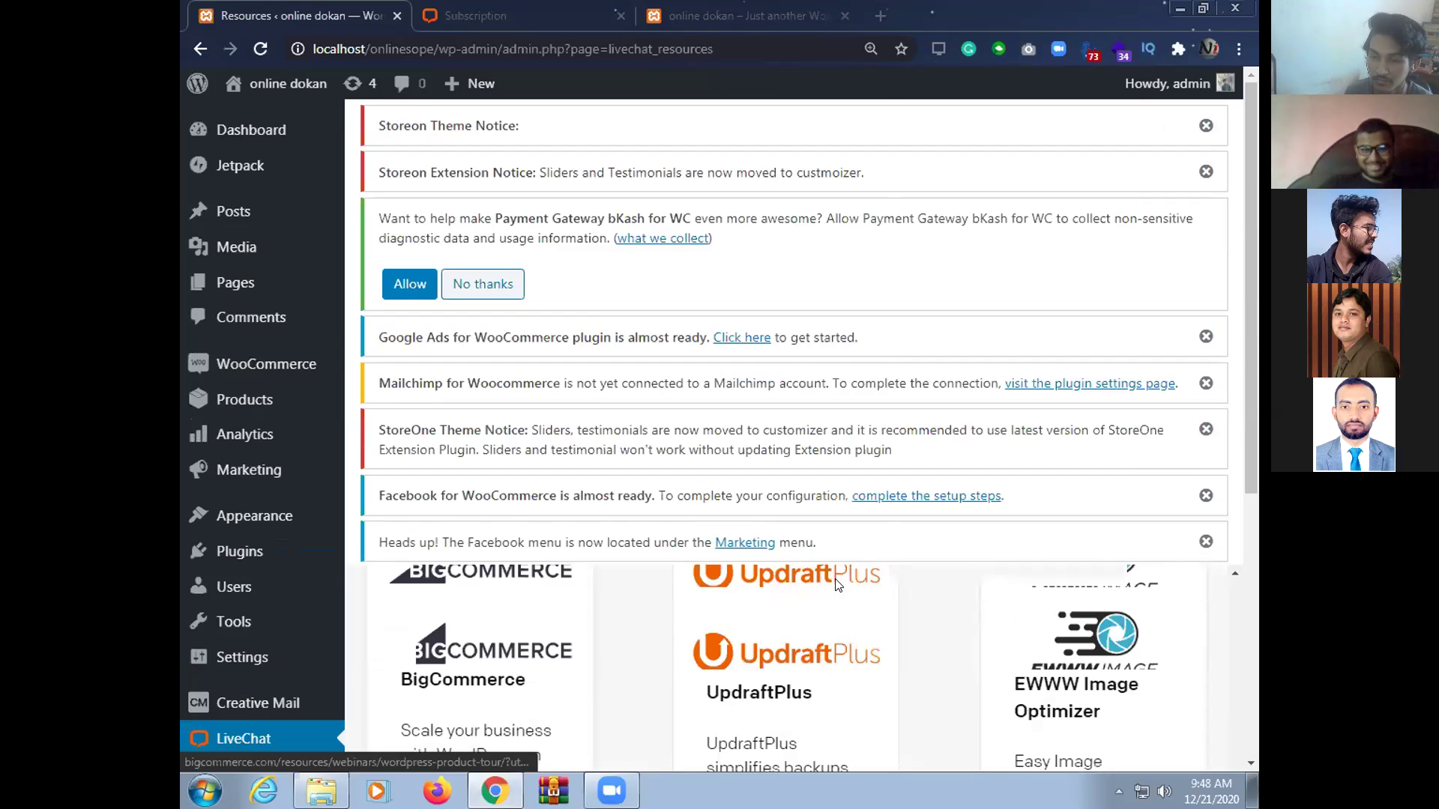
pyautogui.scroll(3, 837, 585)
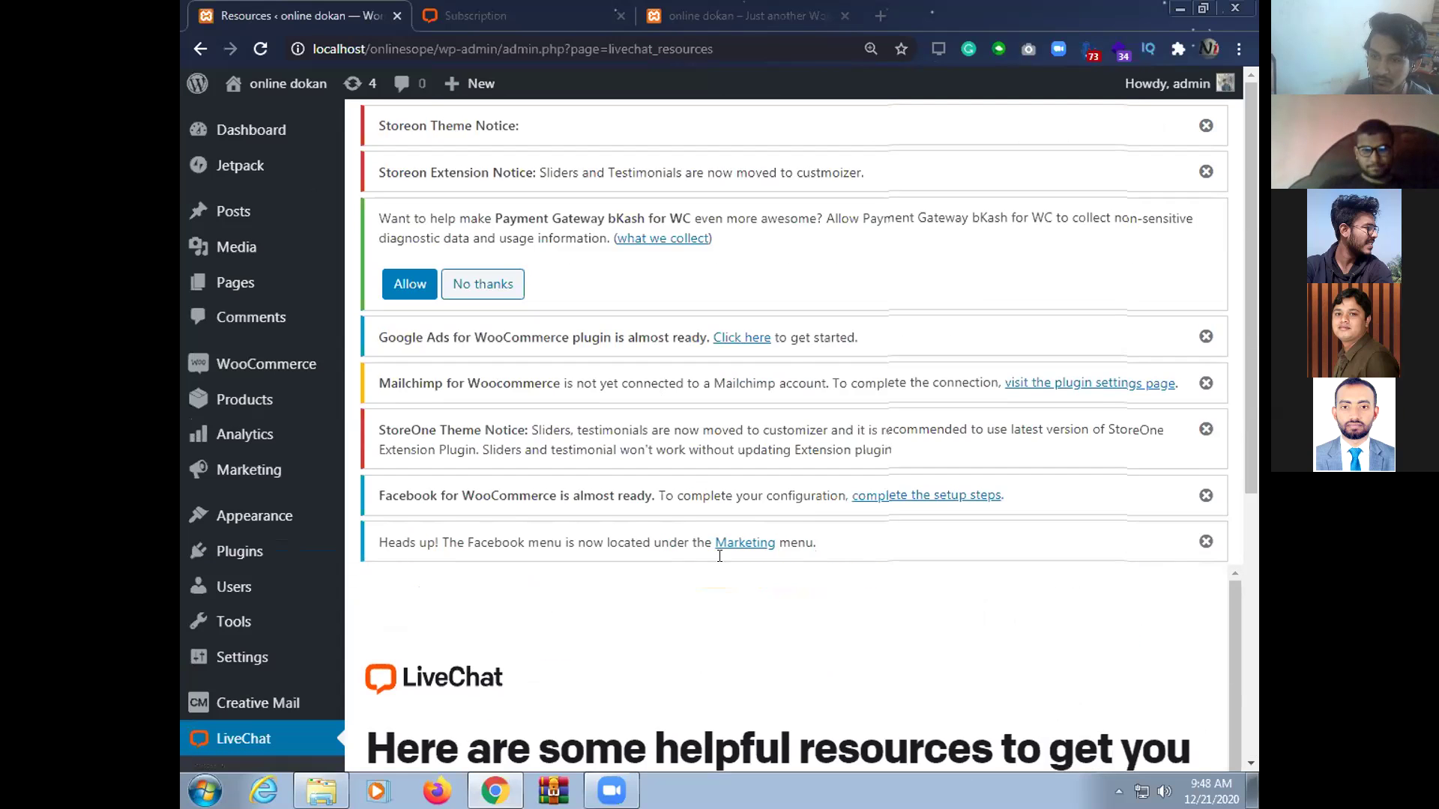
pyautogui.scroll(-5, 720, 556)
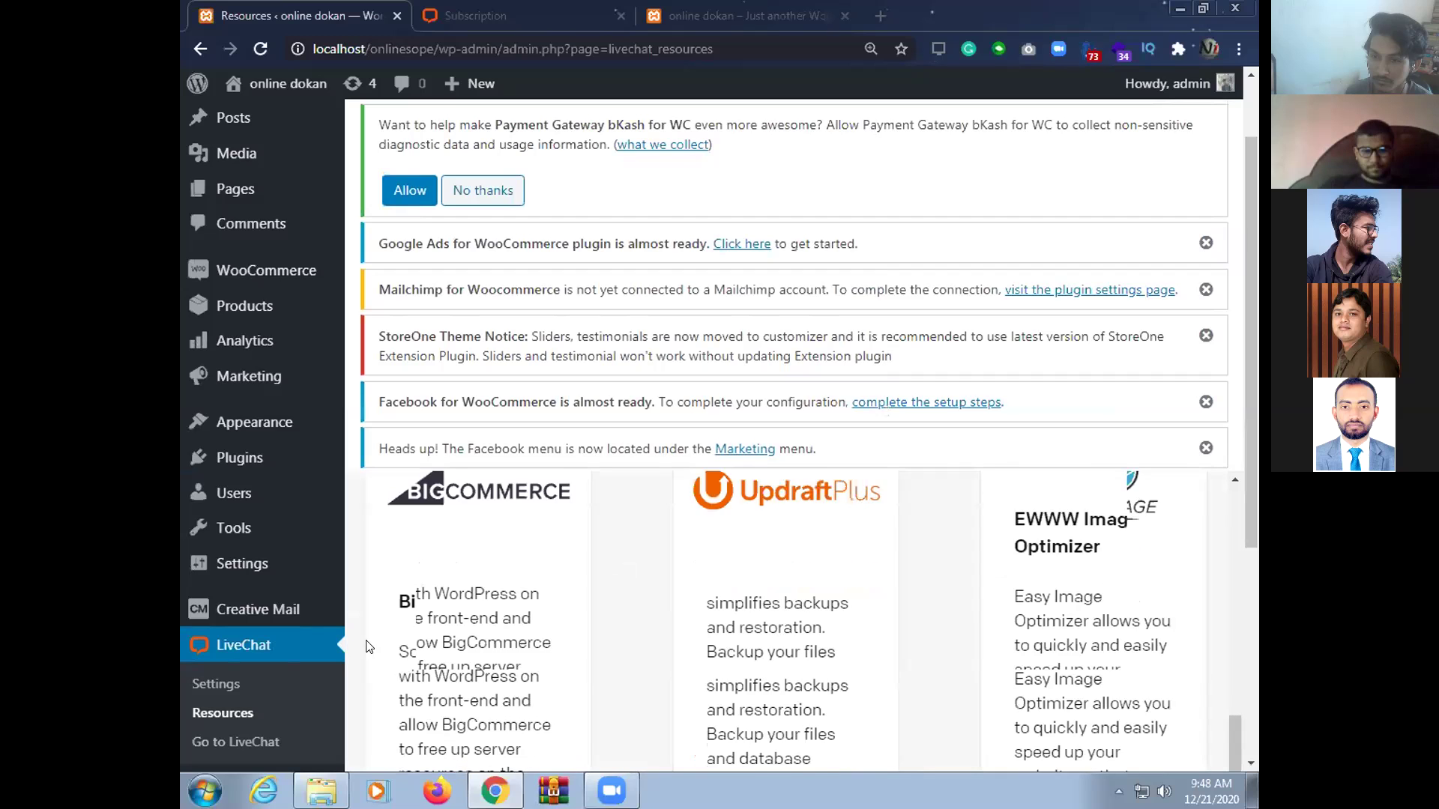
pyautogui.scroll(-3, 369, 649)
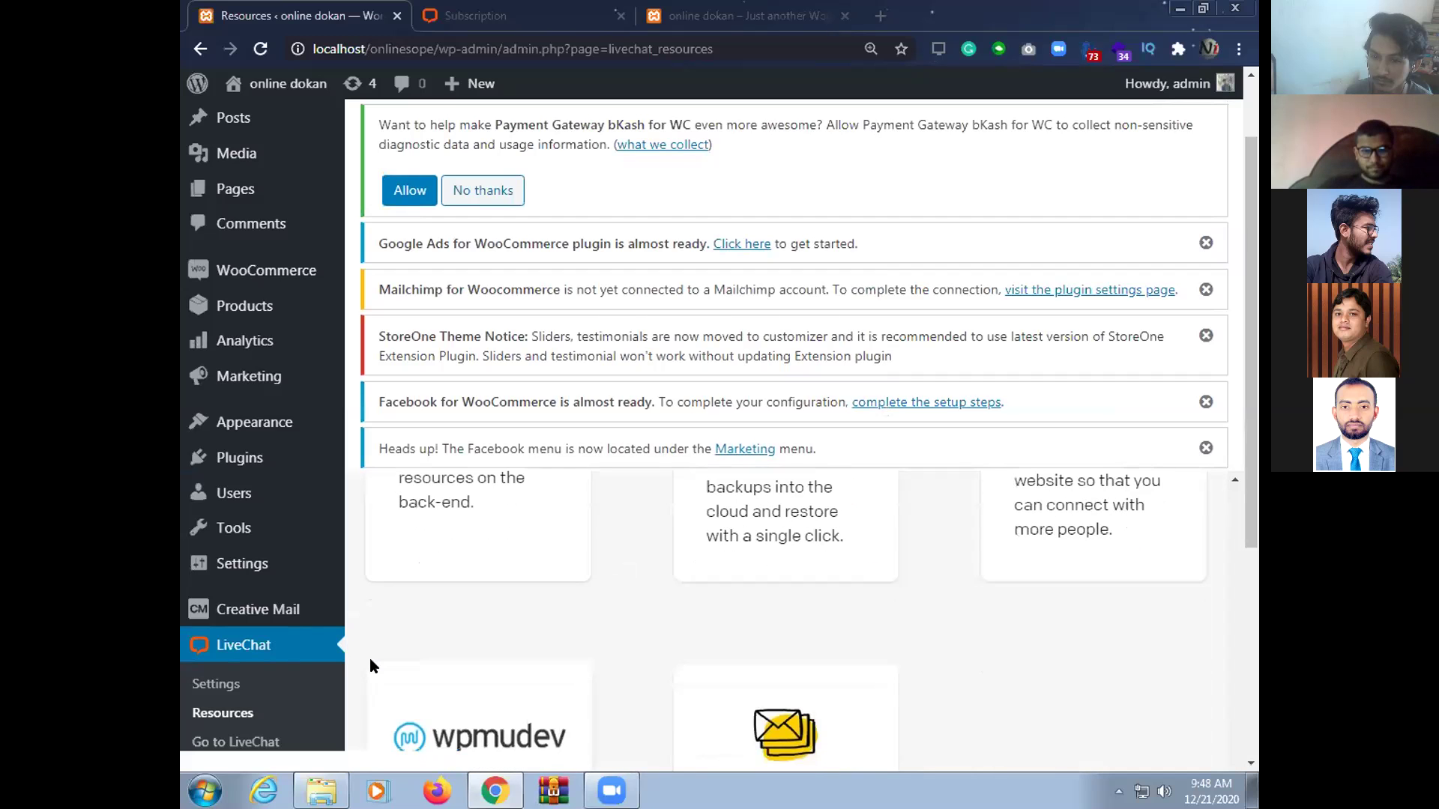
pyautogui.scroll(5, 371, 661)
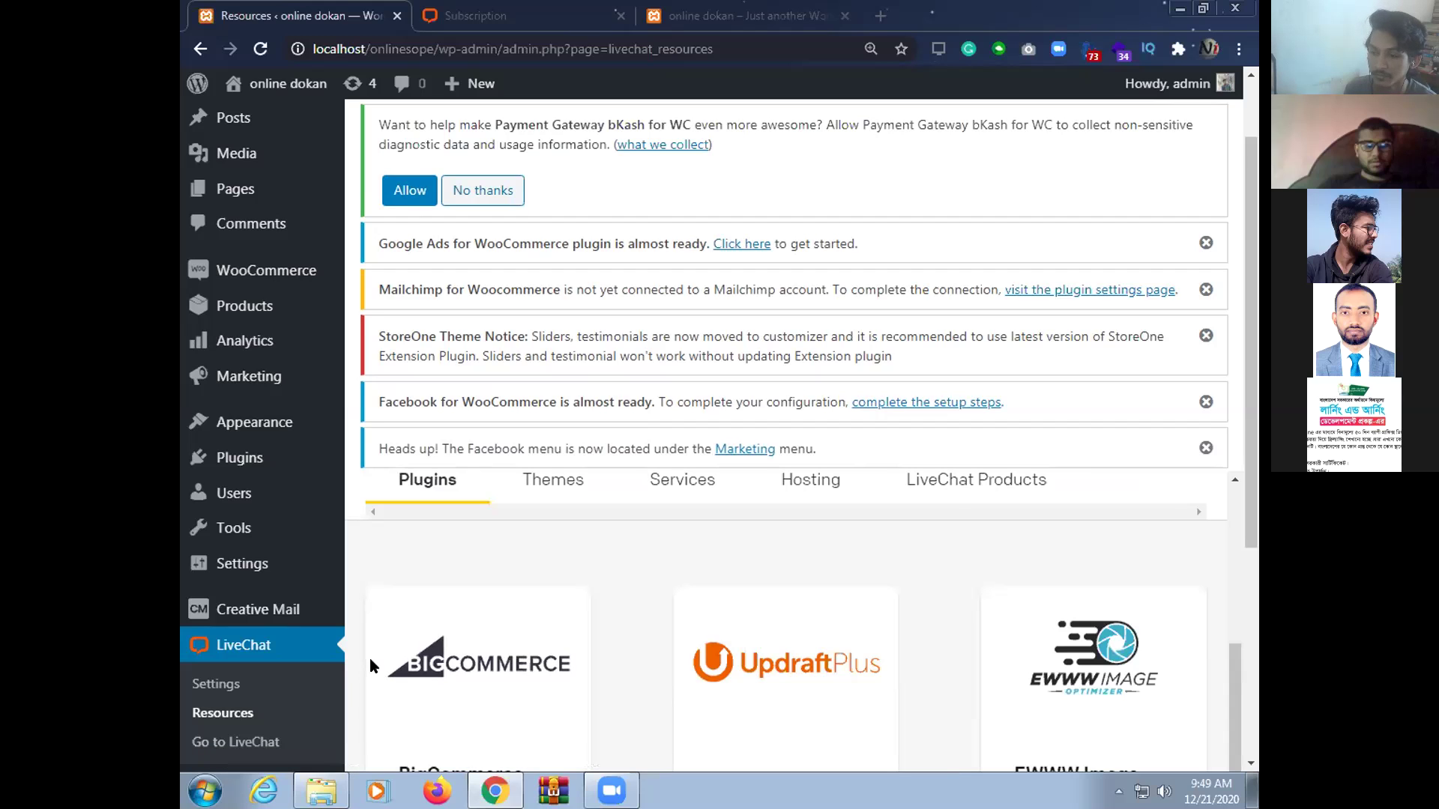
pyautogui.scroll(-5, 371, 658)
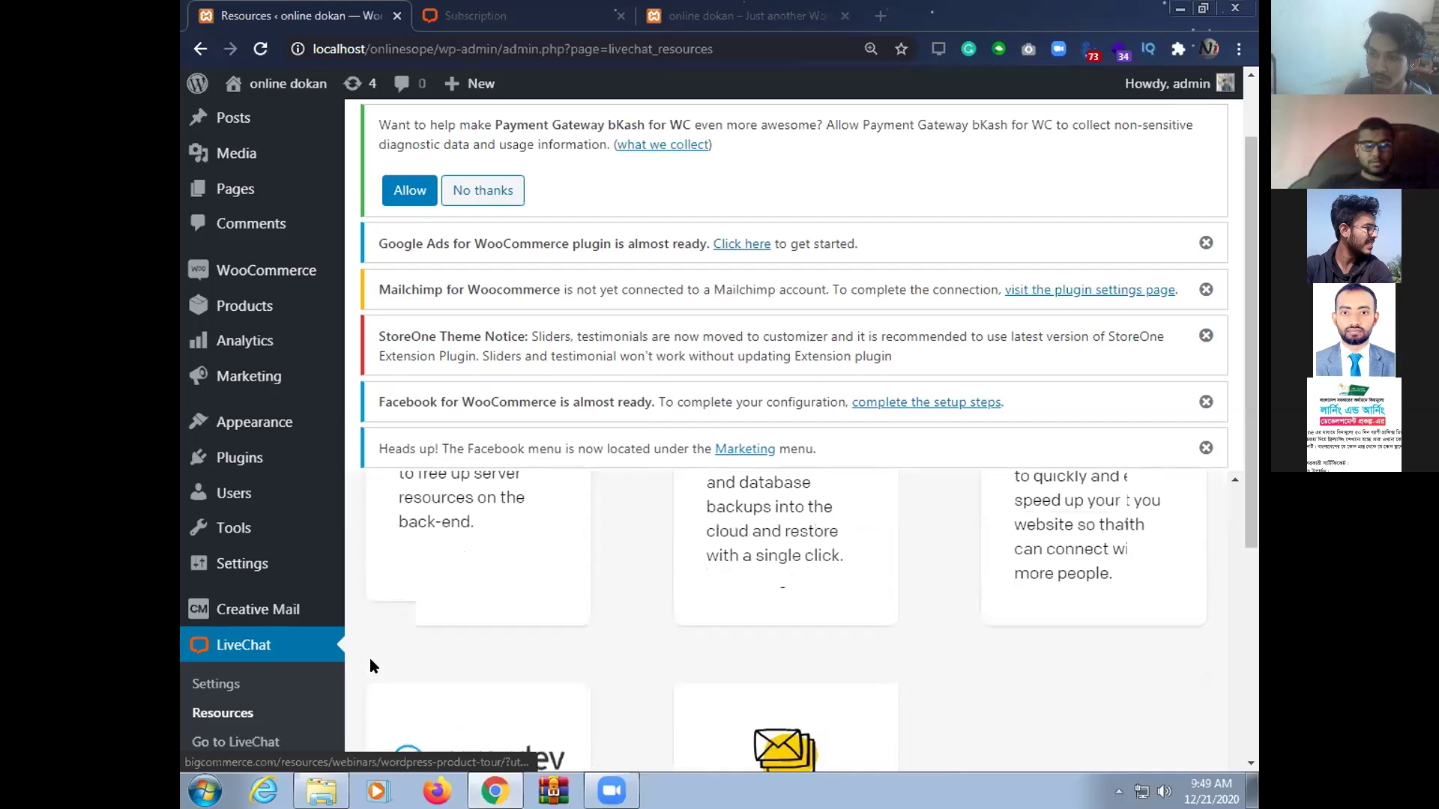
pyautogui.scroll(5, 371, 658)
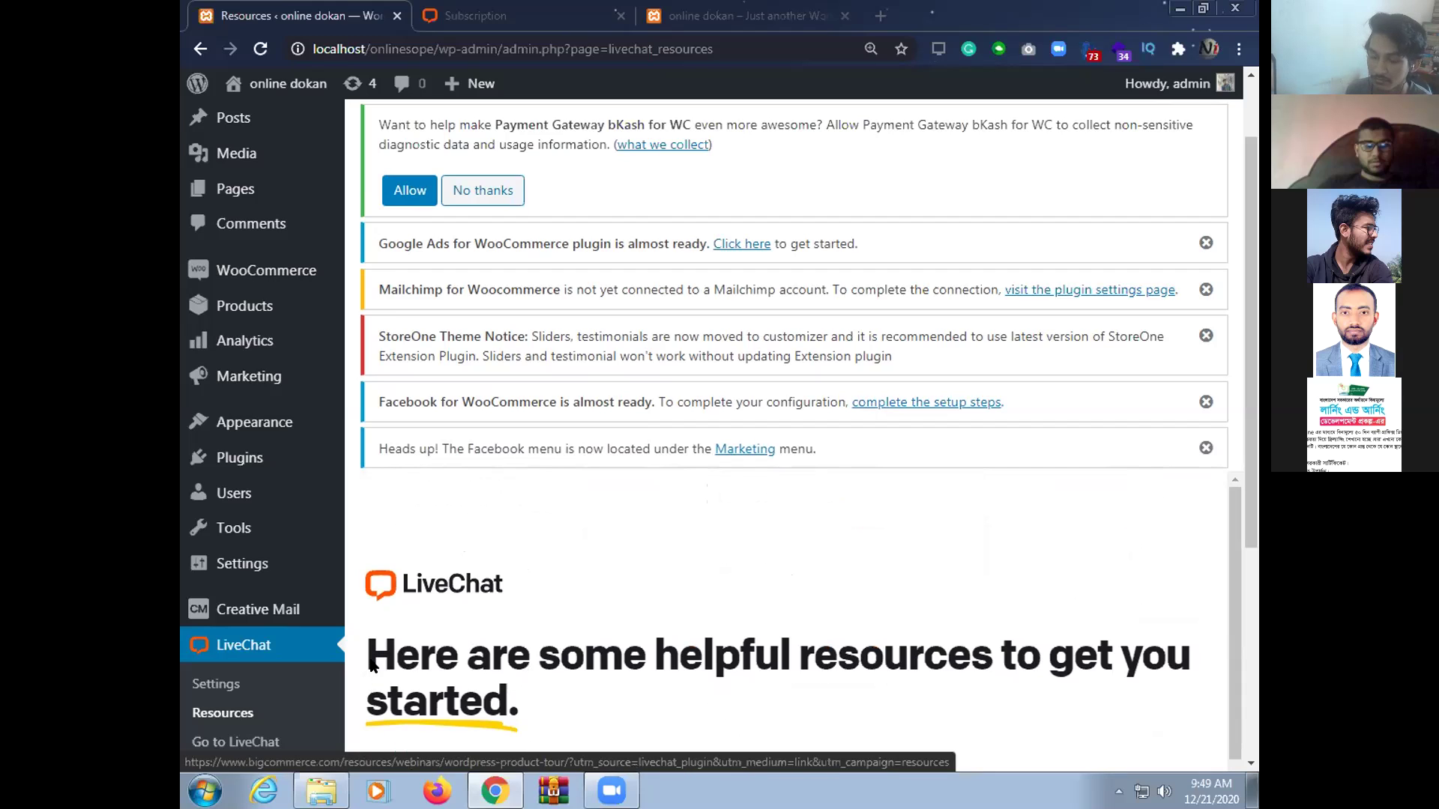
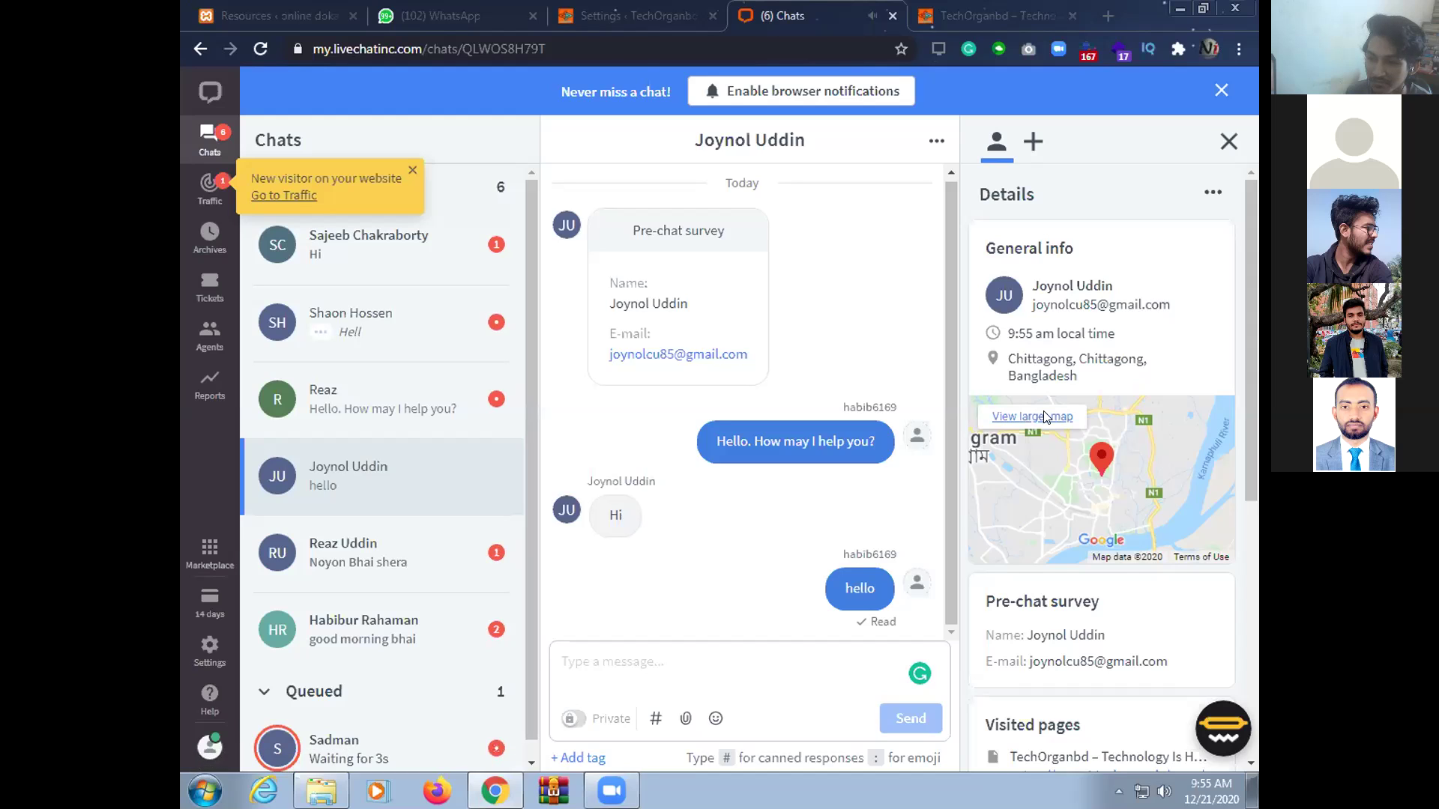
# Zoom into satellite imagery of the first visitor's pin near Jamal Khan Rd, Chittagong, then return to the chats
pyautogui.click(1047, 417)
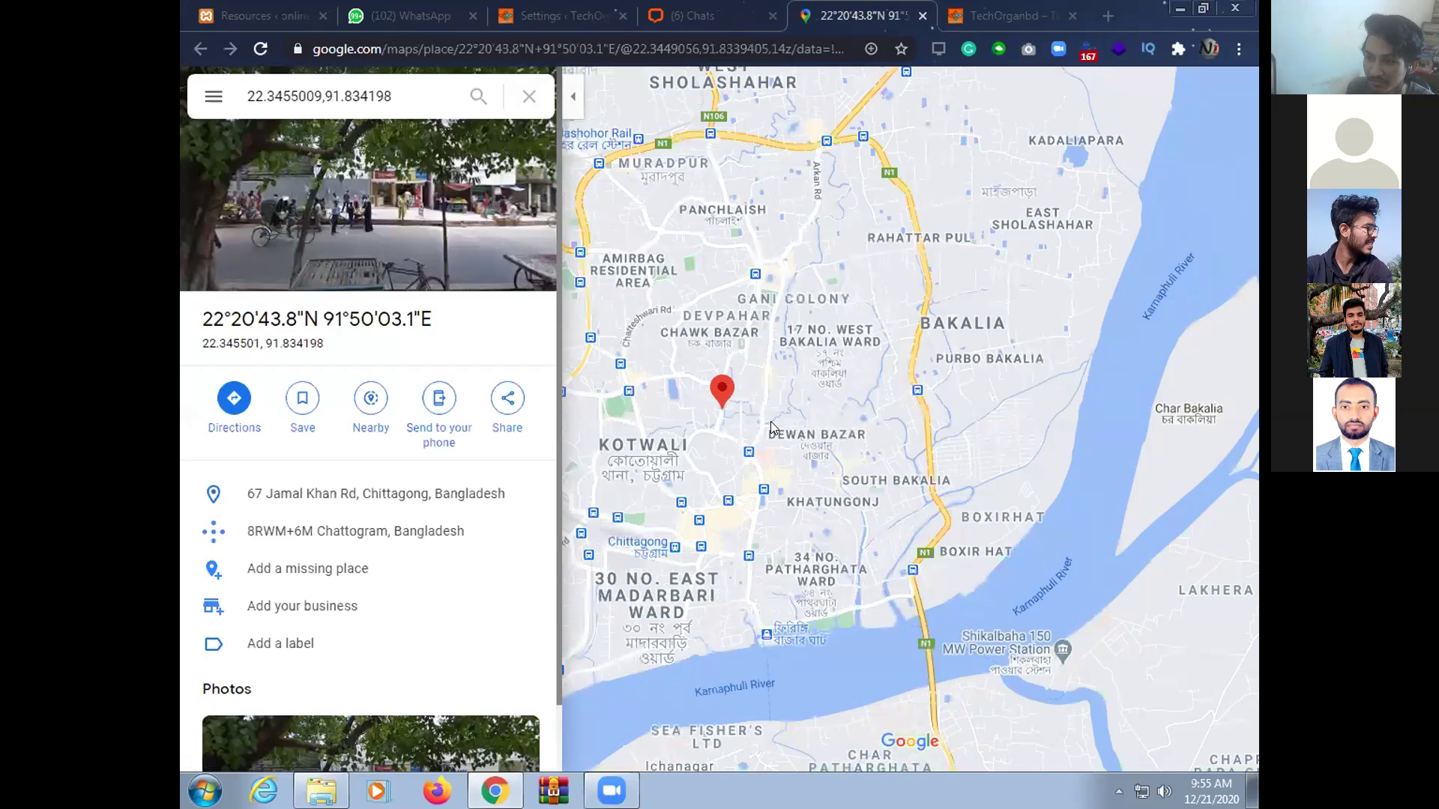
pyautogui.scroll(1, 781, 453)
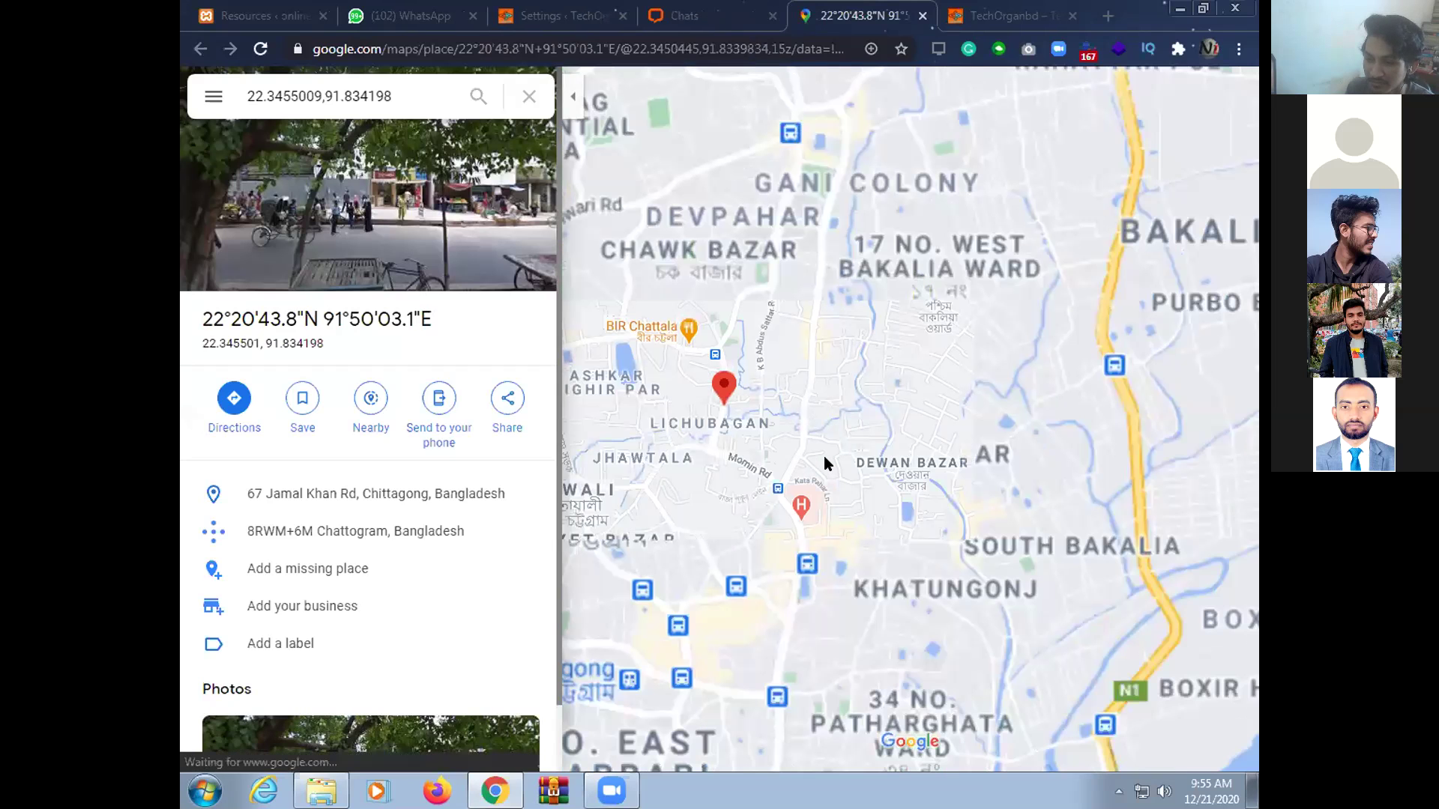
pyautogui.scroll(1, 824, 457)
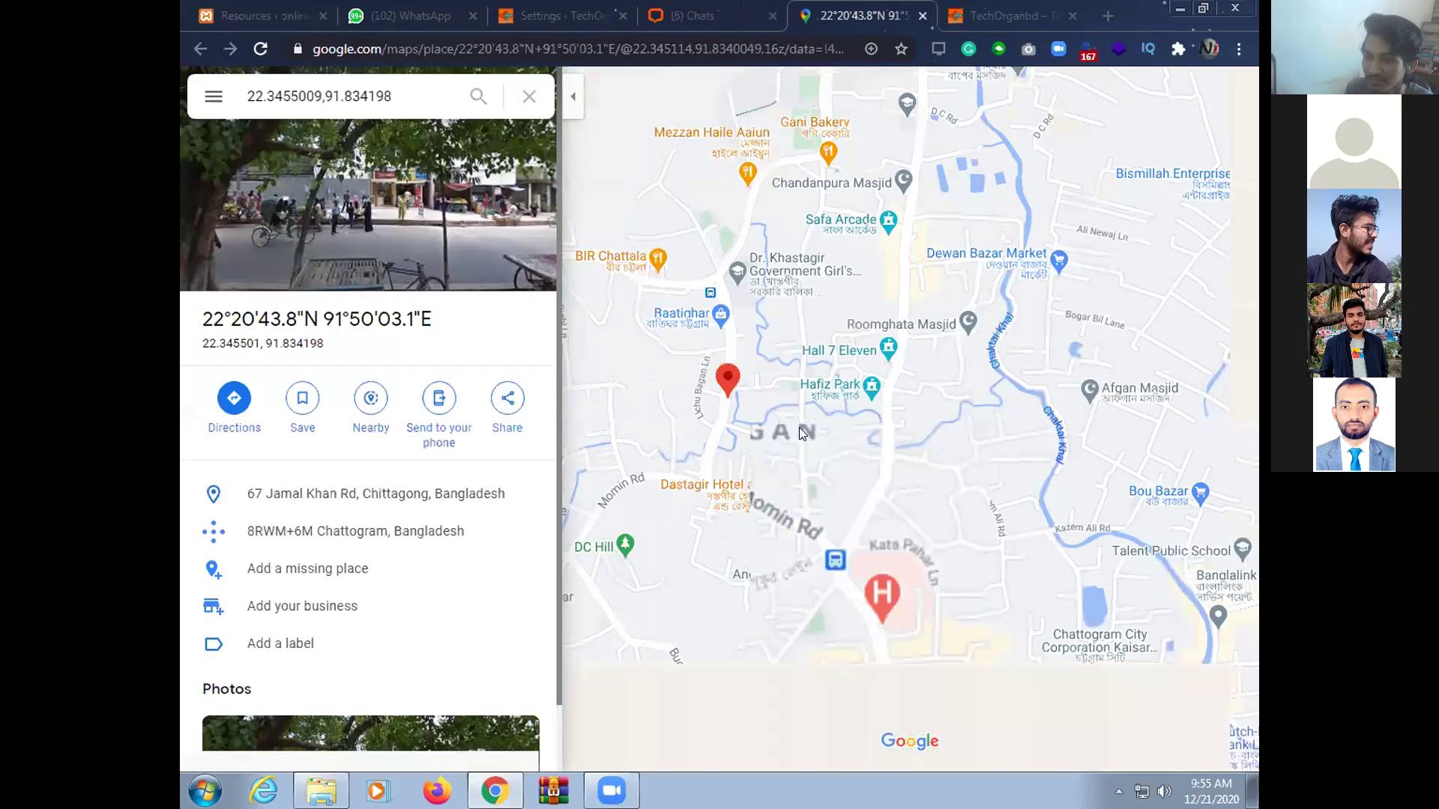
pyautogui.scroll(1, 799, 427)
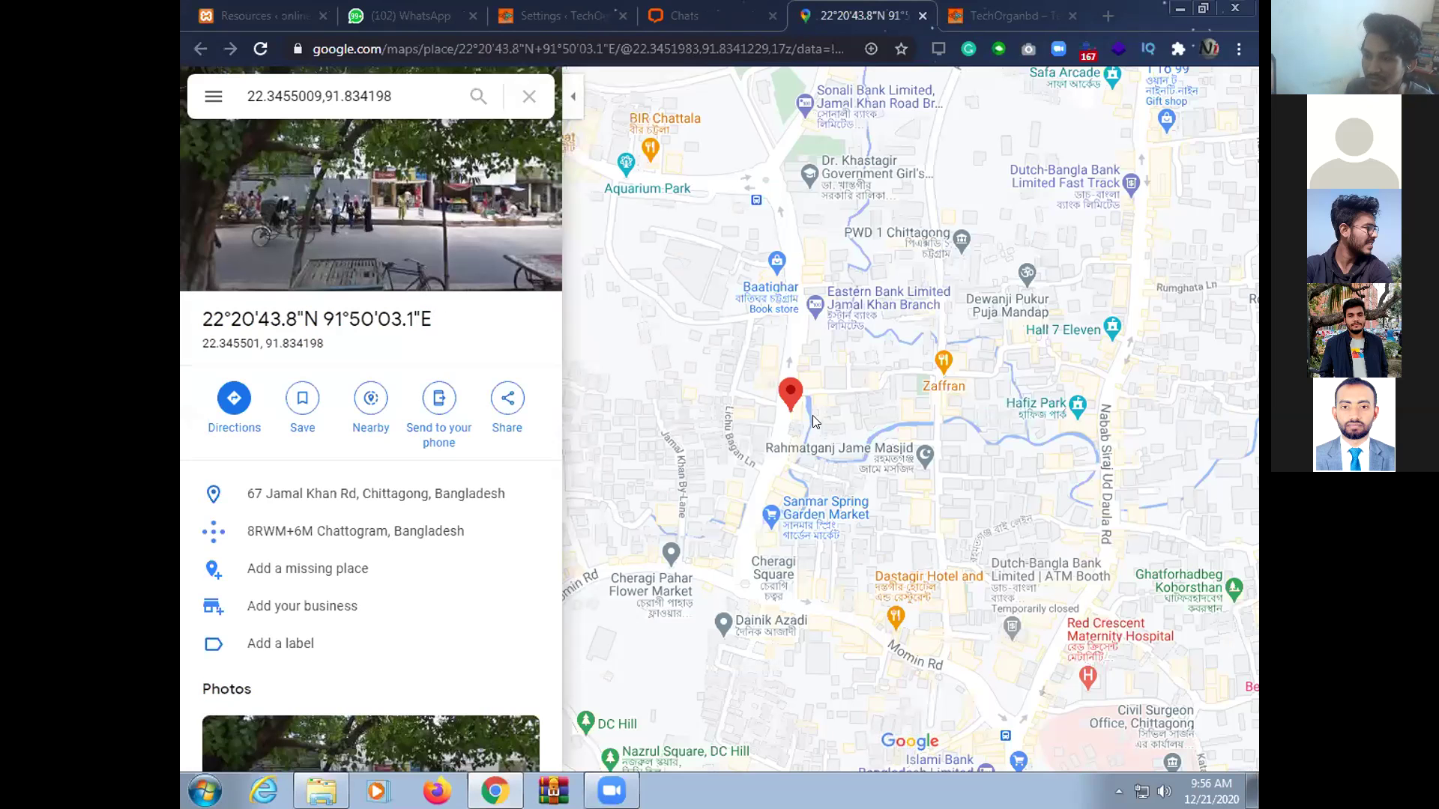
pyautogui.scroll(1, 773, 396)
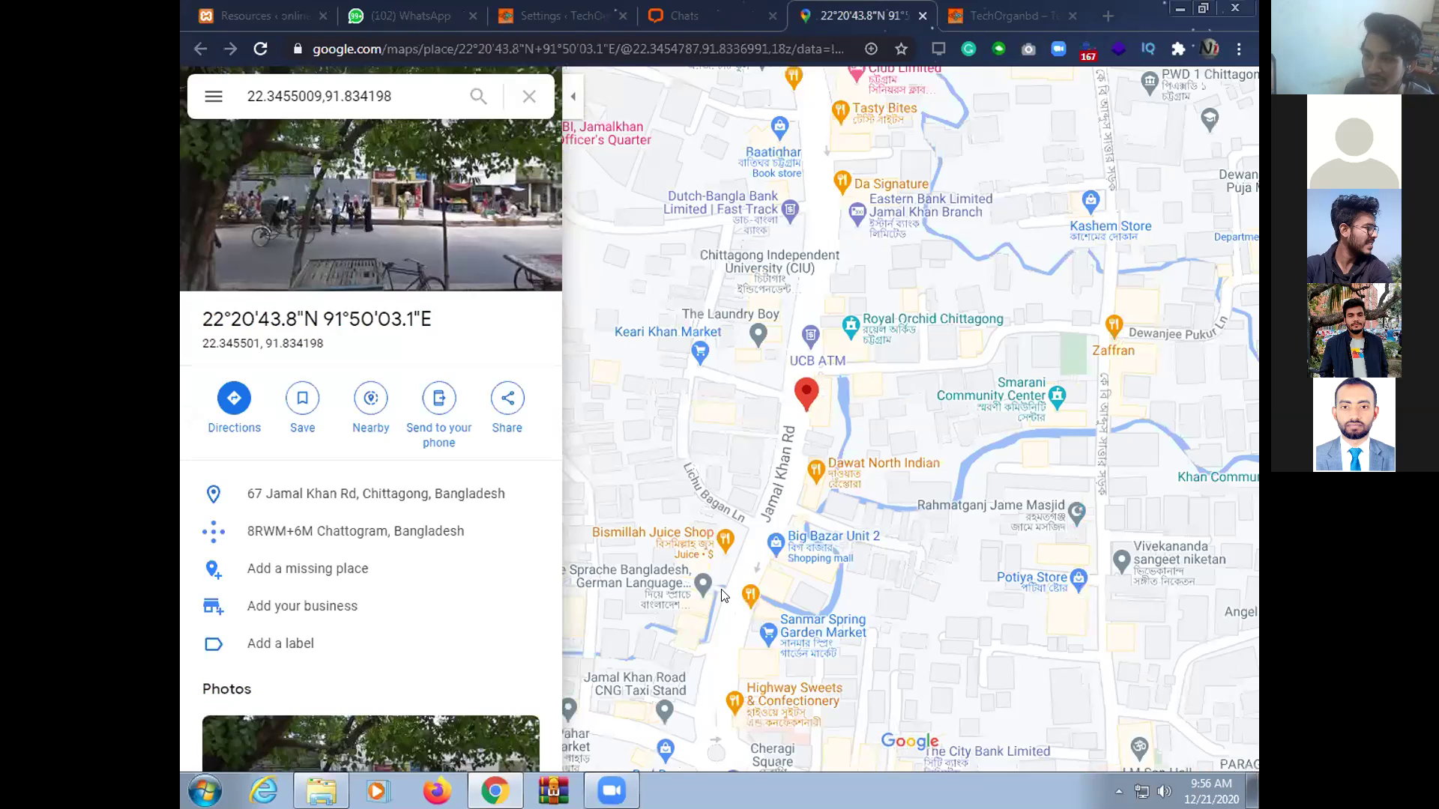
pyautogui.scroll(2, 765, 554)
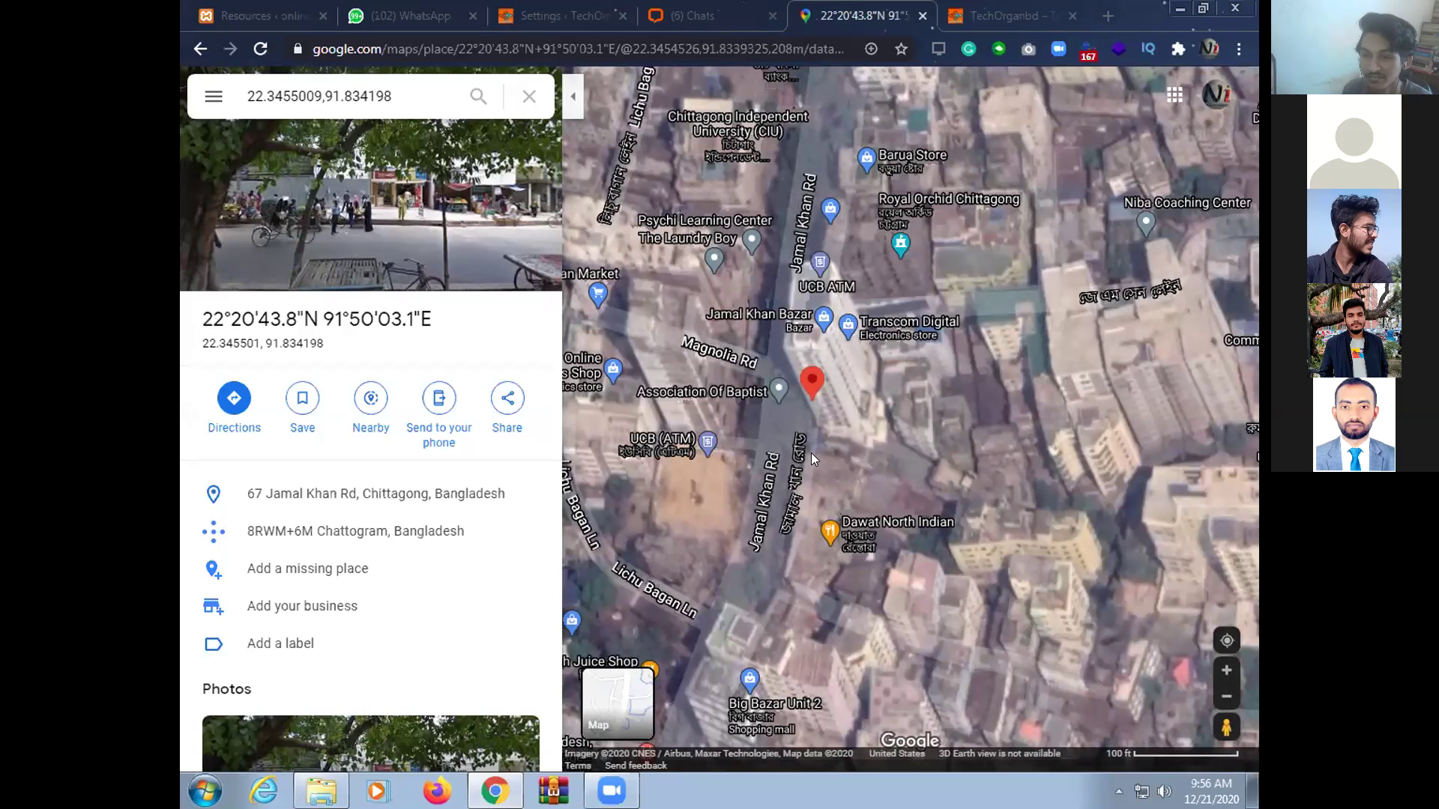
pyautogui.scroll(-1, 815, 449)
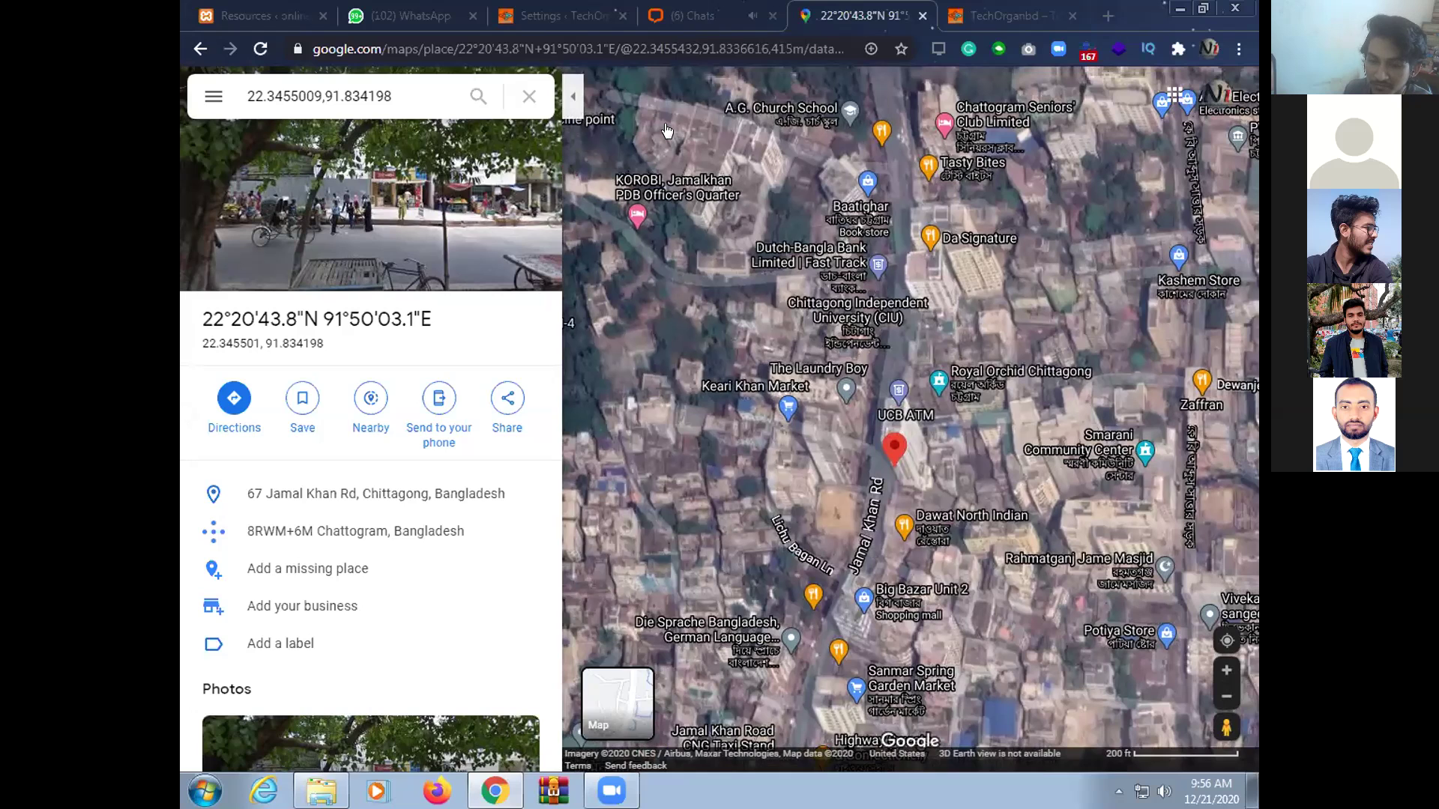
pyautogui.hotkey('alt', 'Left')
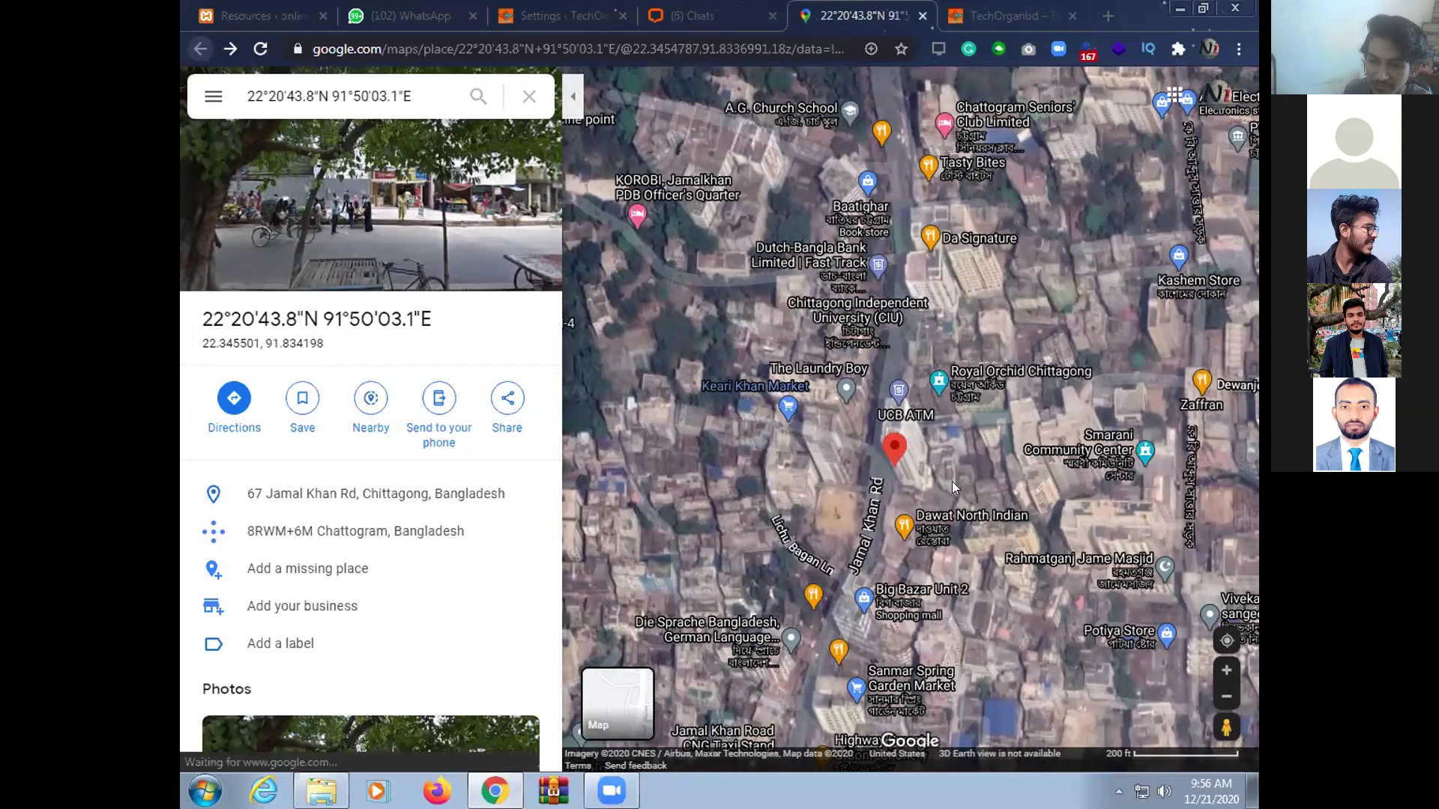
pyautogui.hotkey('ctrl', 'shift', 'Tab')
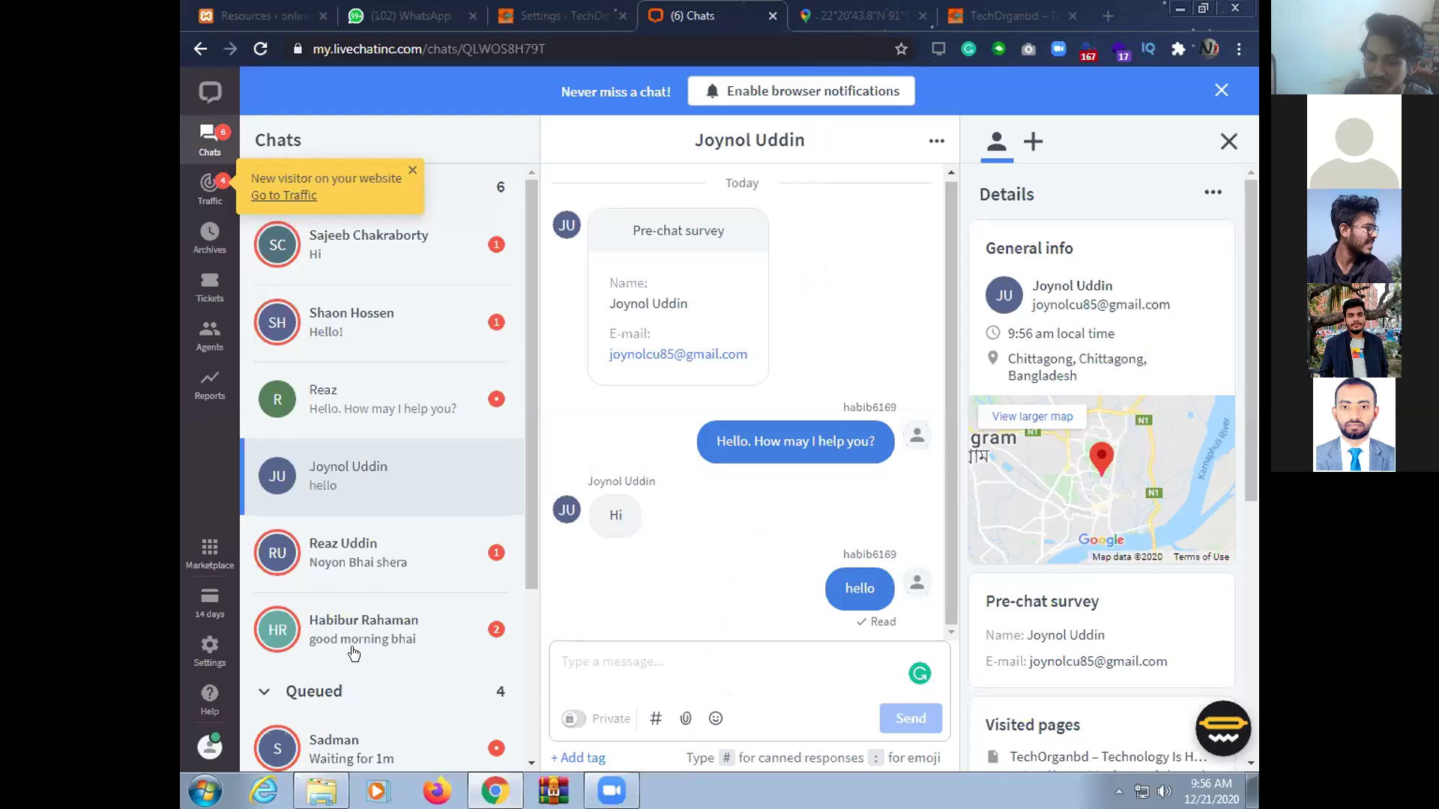
# Open the Barisal visitor's chat and show their location near Charmonai on a larger Google map
pyautogui.scroll(-3, 354, 654)
pyautogui.scroll(3, 335, 409)
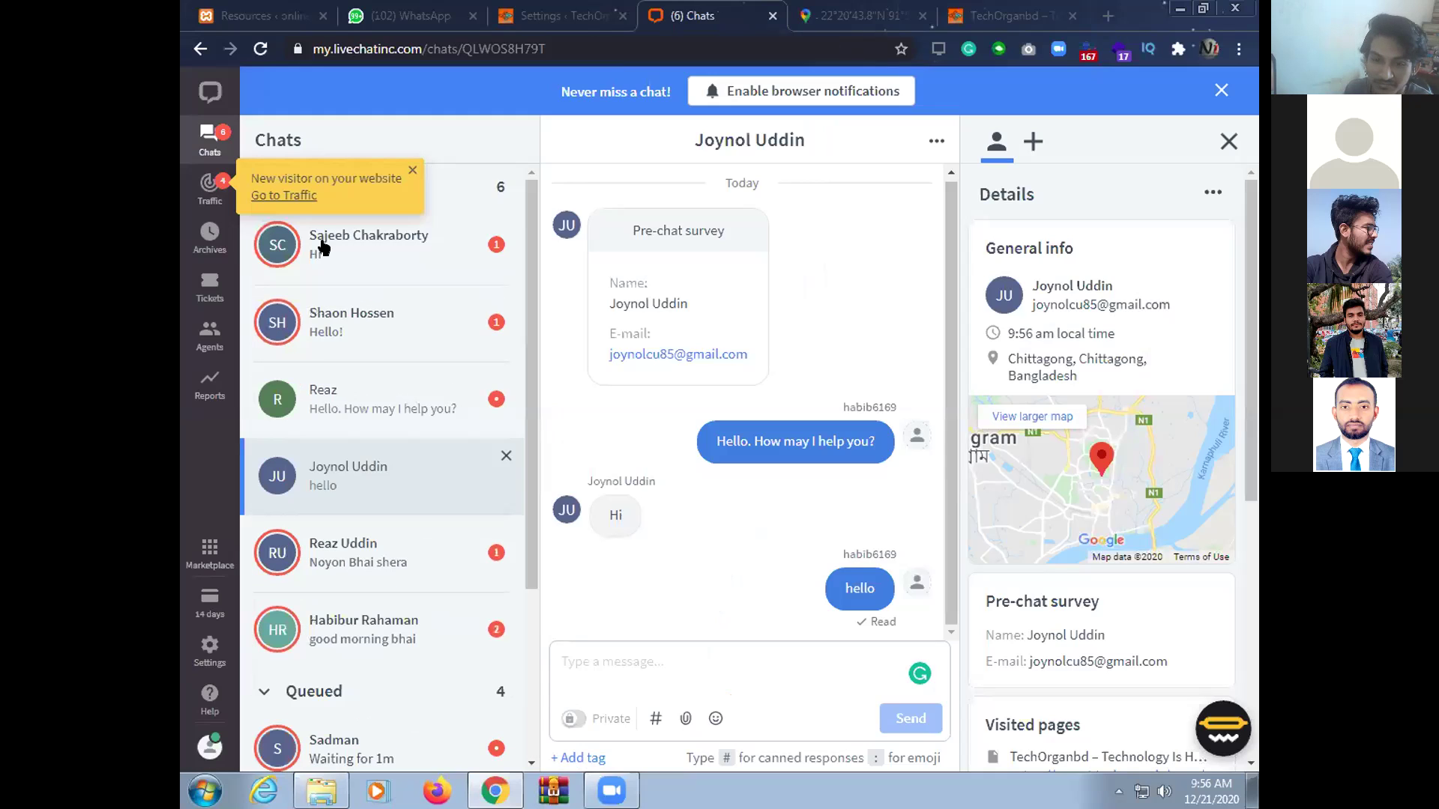
pyautogui.click(369, 406)
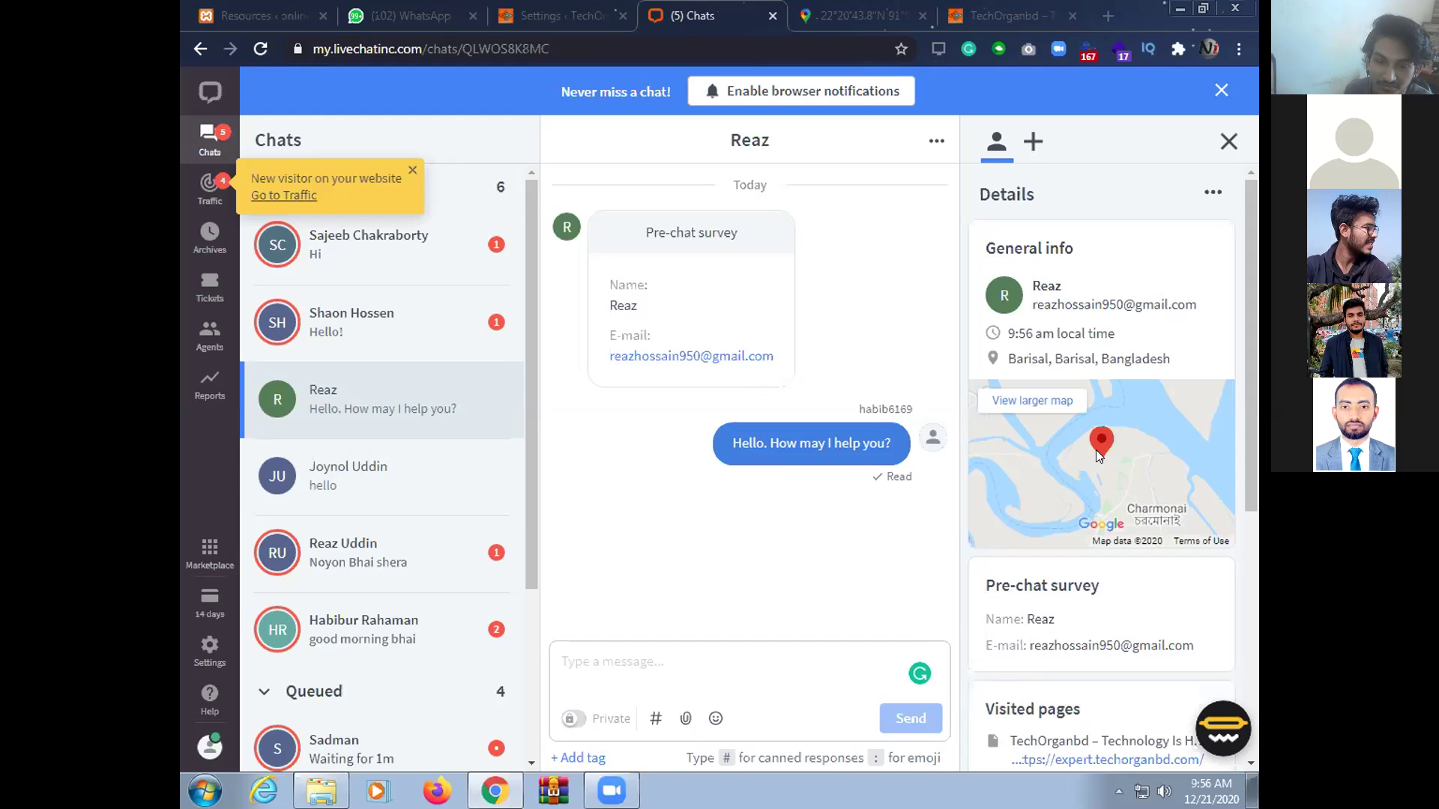
pyautogui.click(1023, 398)
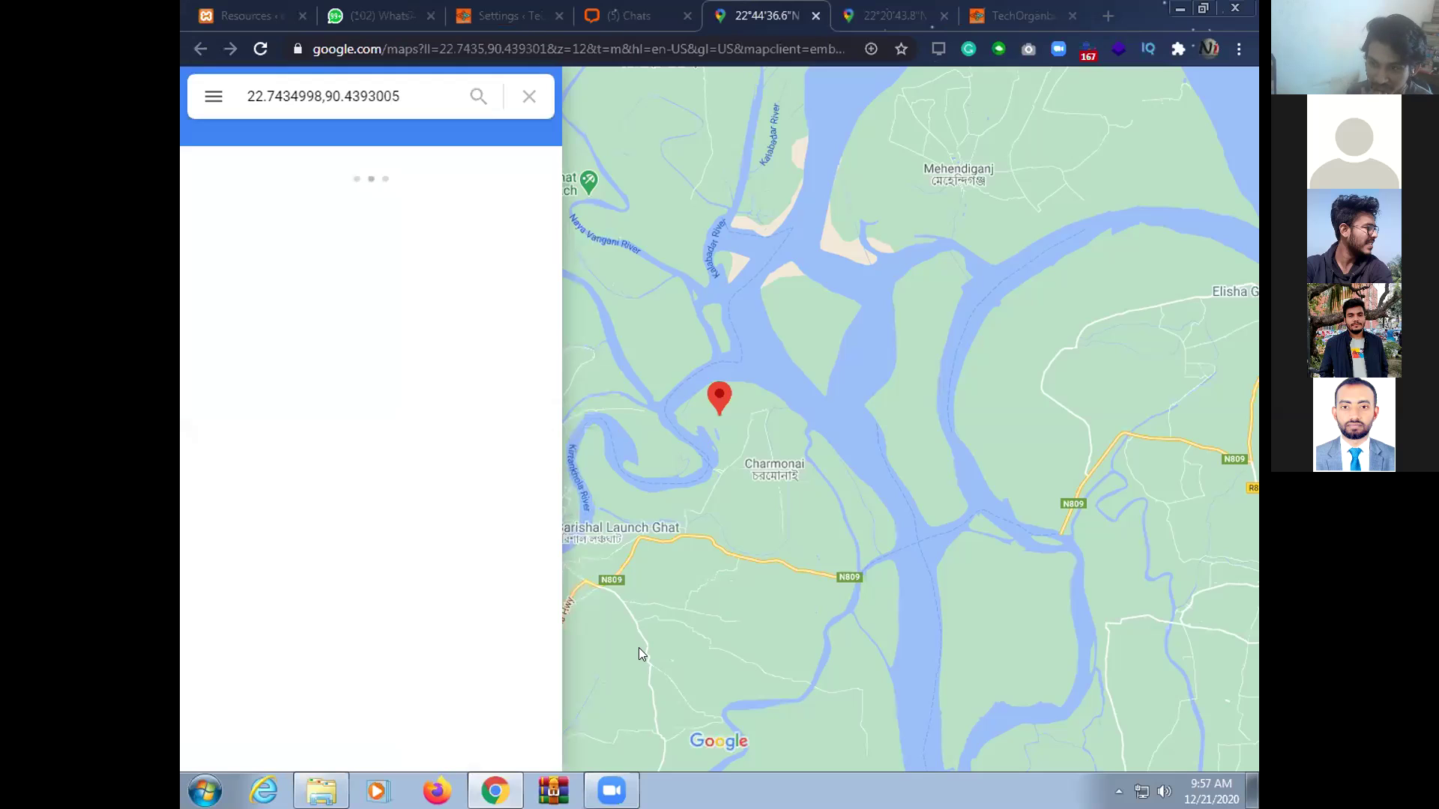
# Switch the map to satellite and zoom in close on the Barisal visitor's pin near Rajapur
pyautogui.click(615, 726)
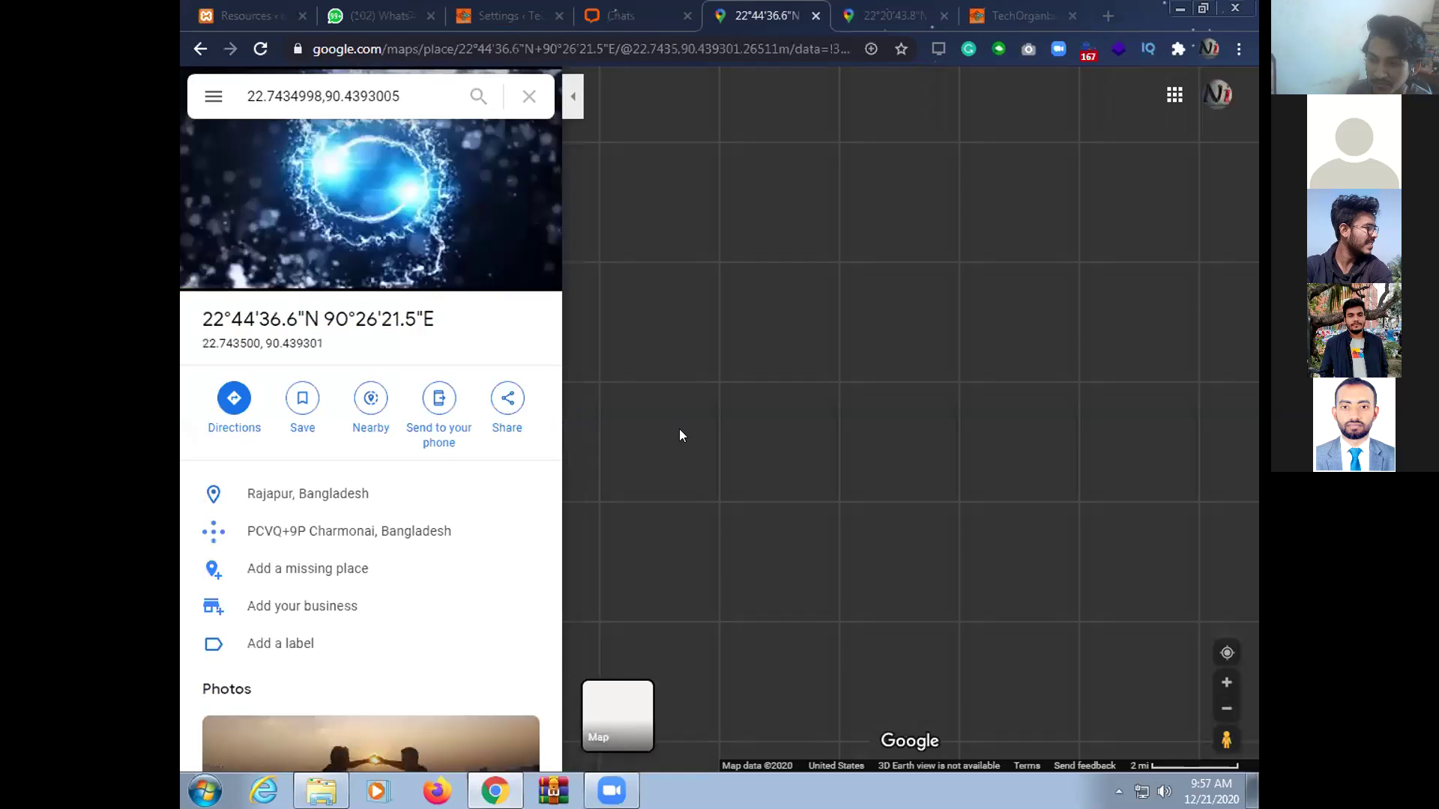
pyautogui.scroll(2, 695, 415)
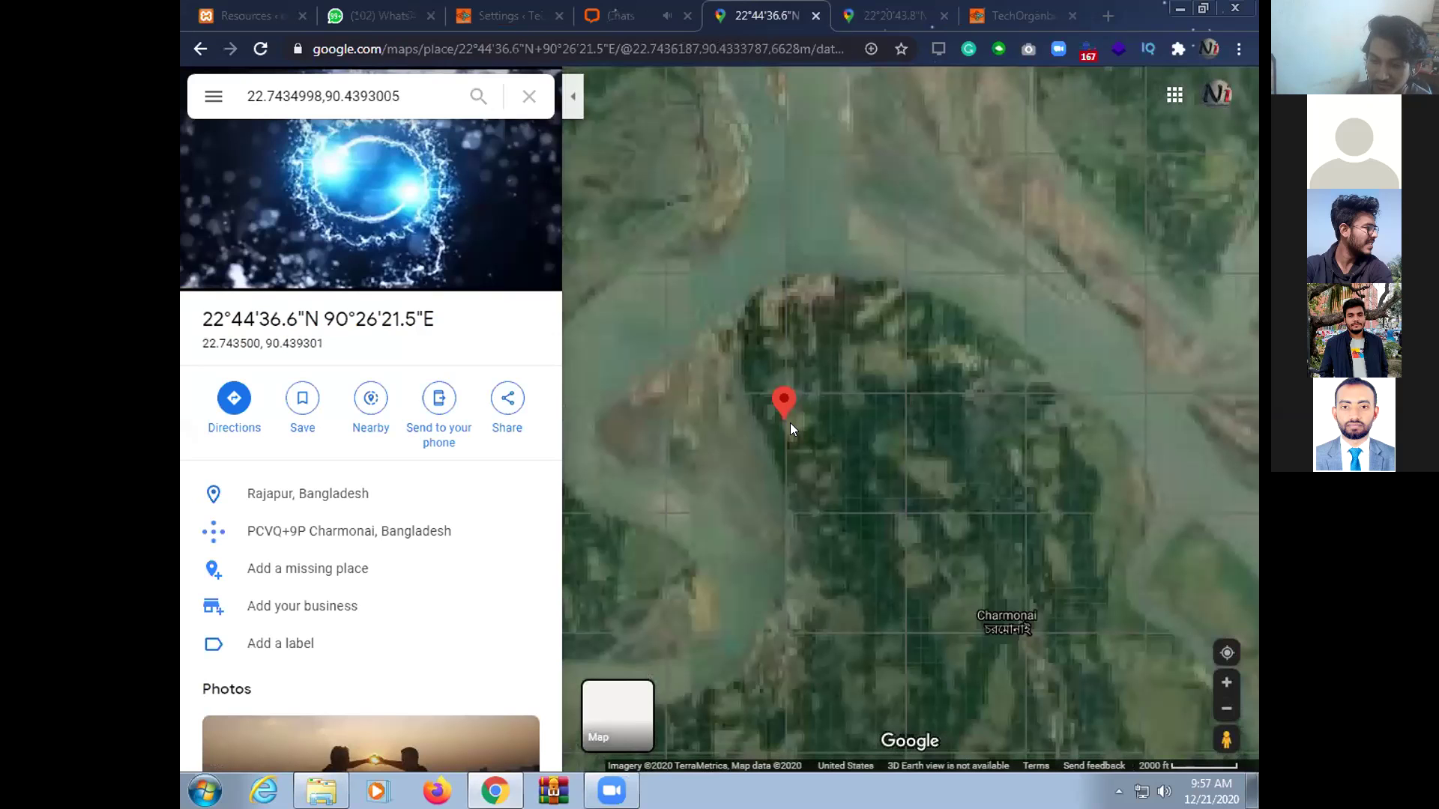
pyautogui.scroll(2, 754, 433)
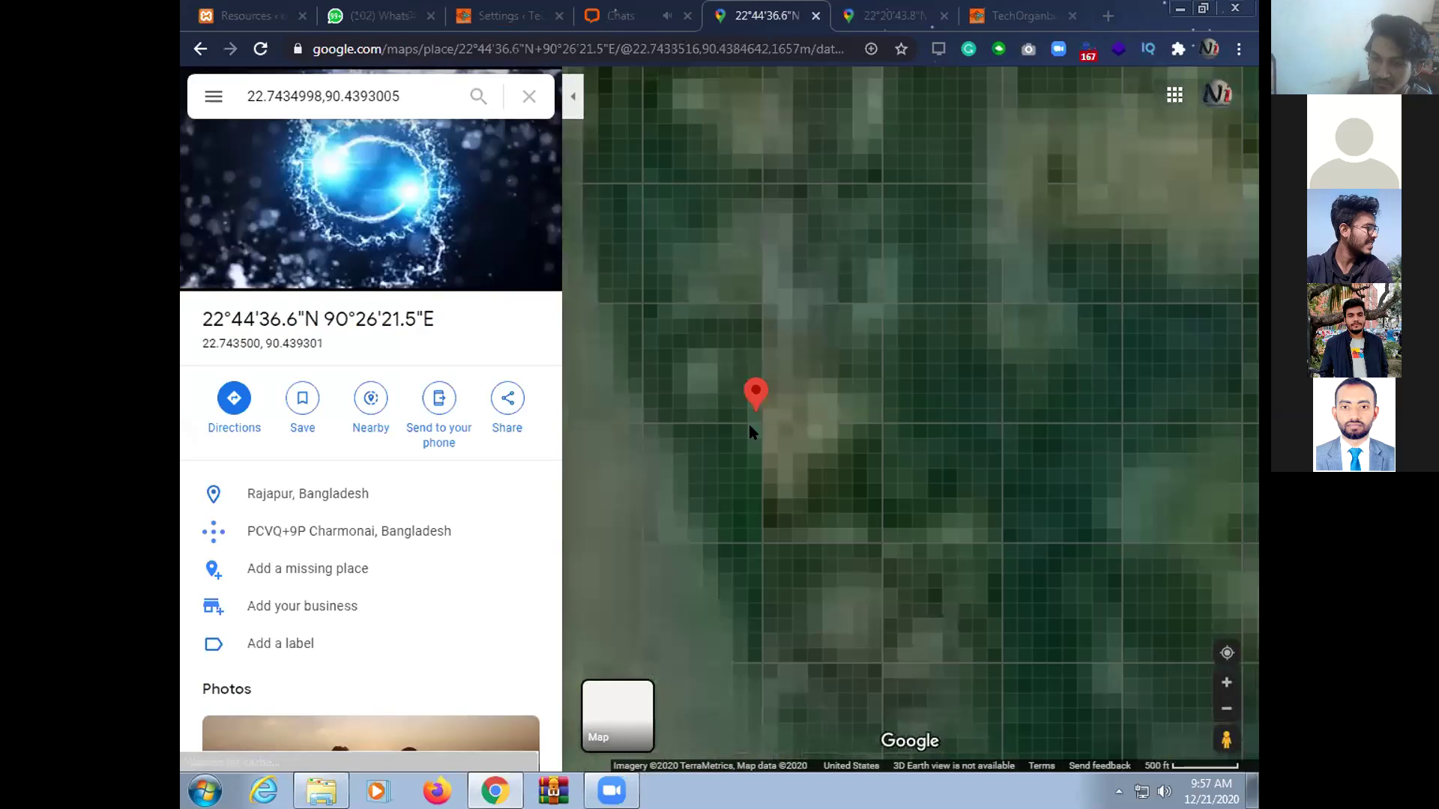
pyautogui.scroll(2, 782, 385)
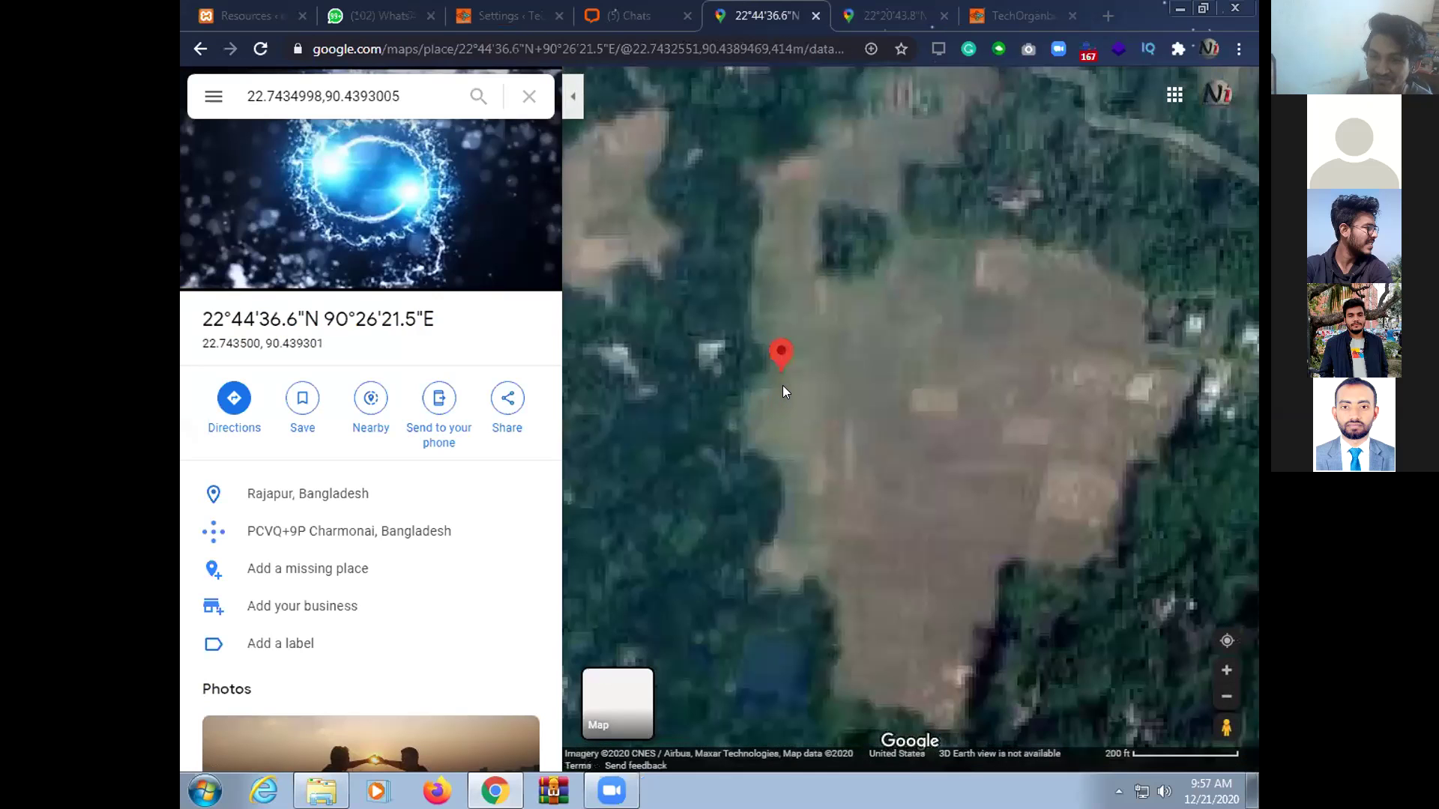
pyautogui.scroll(2, 755, 364)
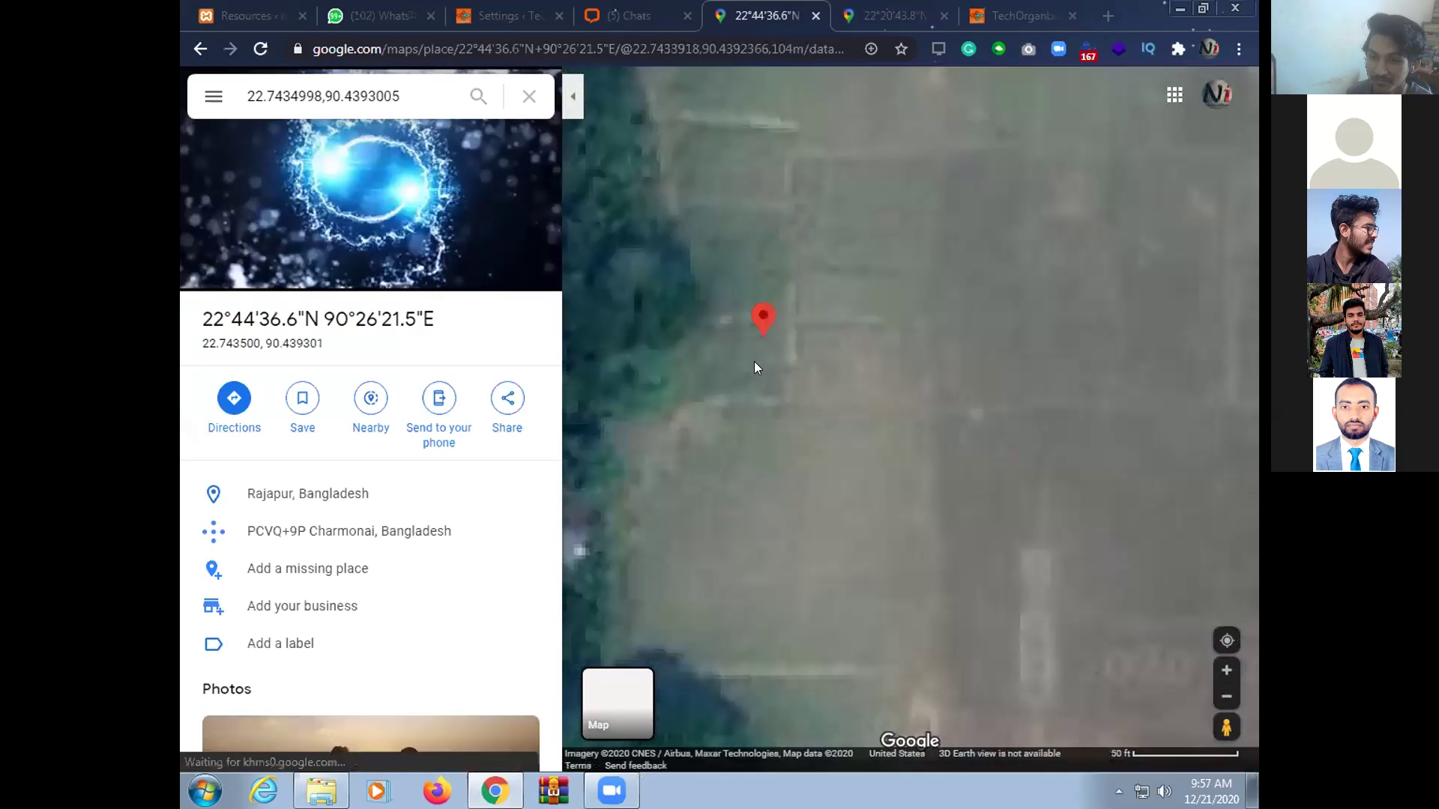
pyautogui.press('Up')
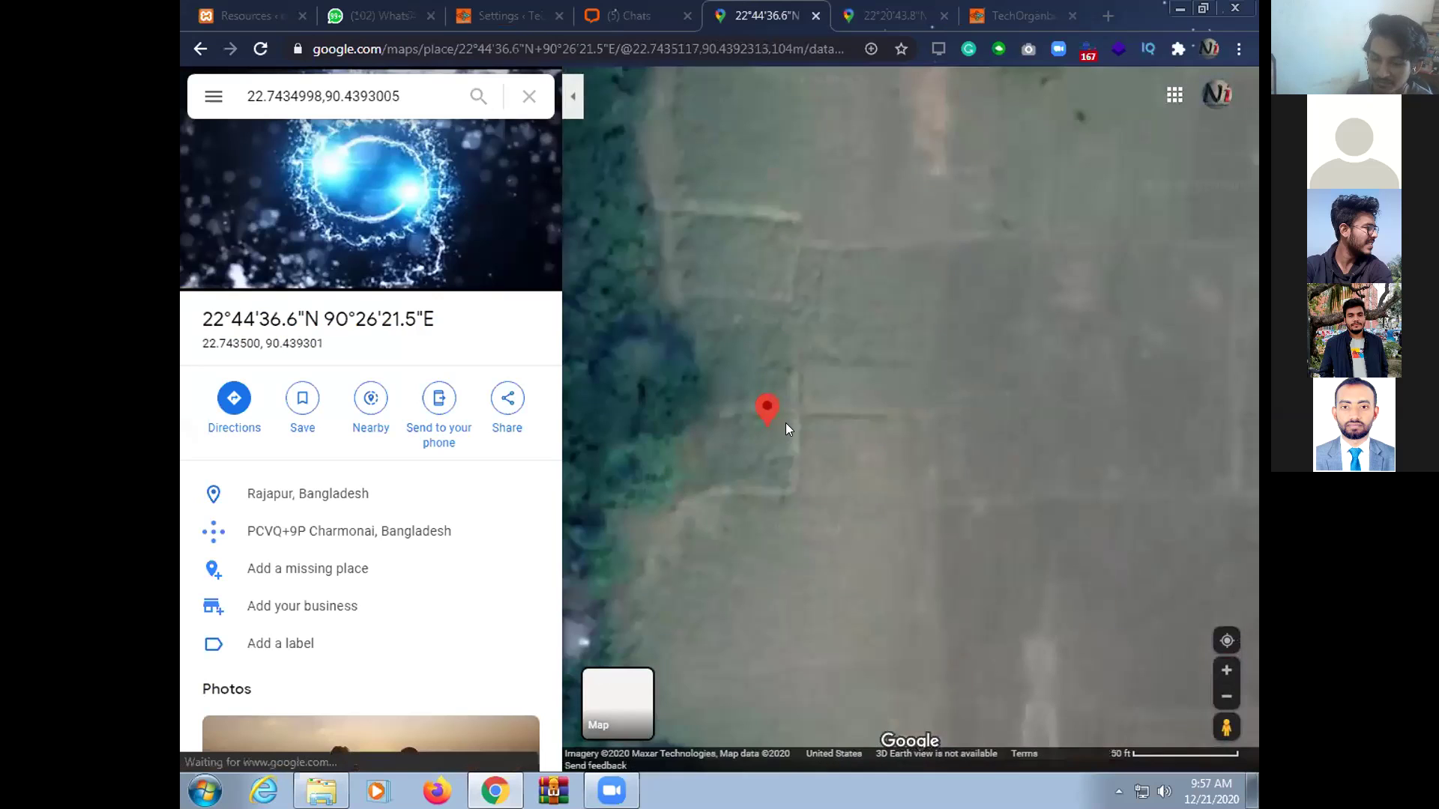
pyautogui.scroll(1, 741, 439)
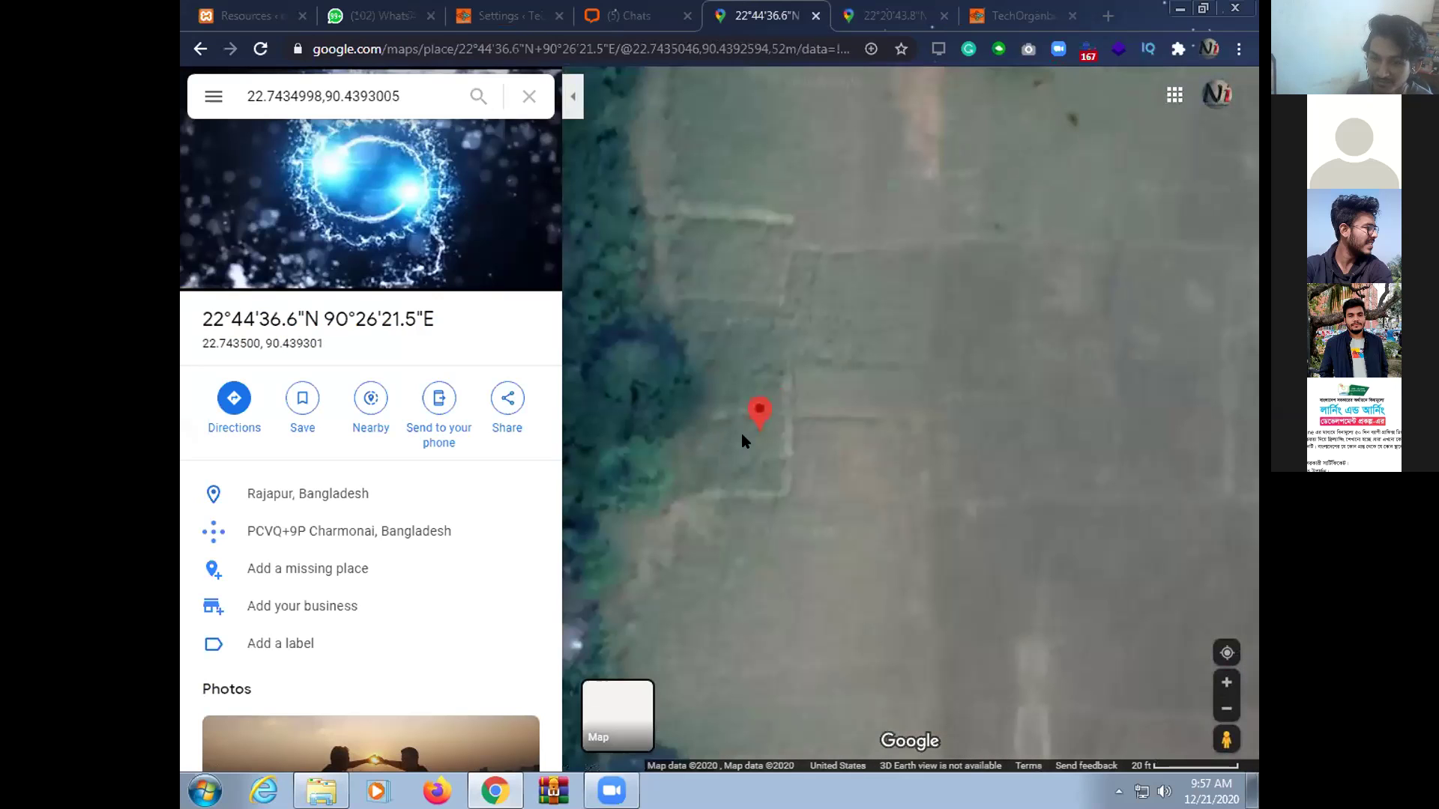
pyautogui.scroll(-3, 682, 447)
# Pan around the surrounding fields, drop a marker to read its coordinates, then return to the chats
pyautogui.press('Left')
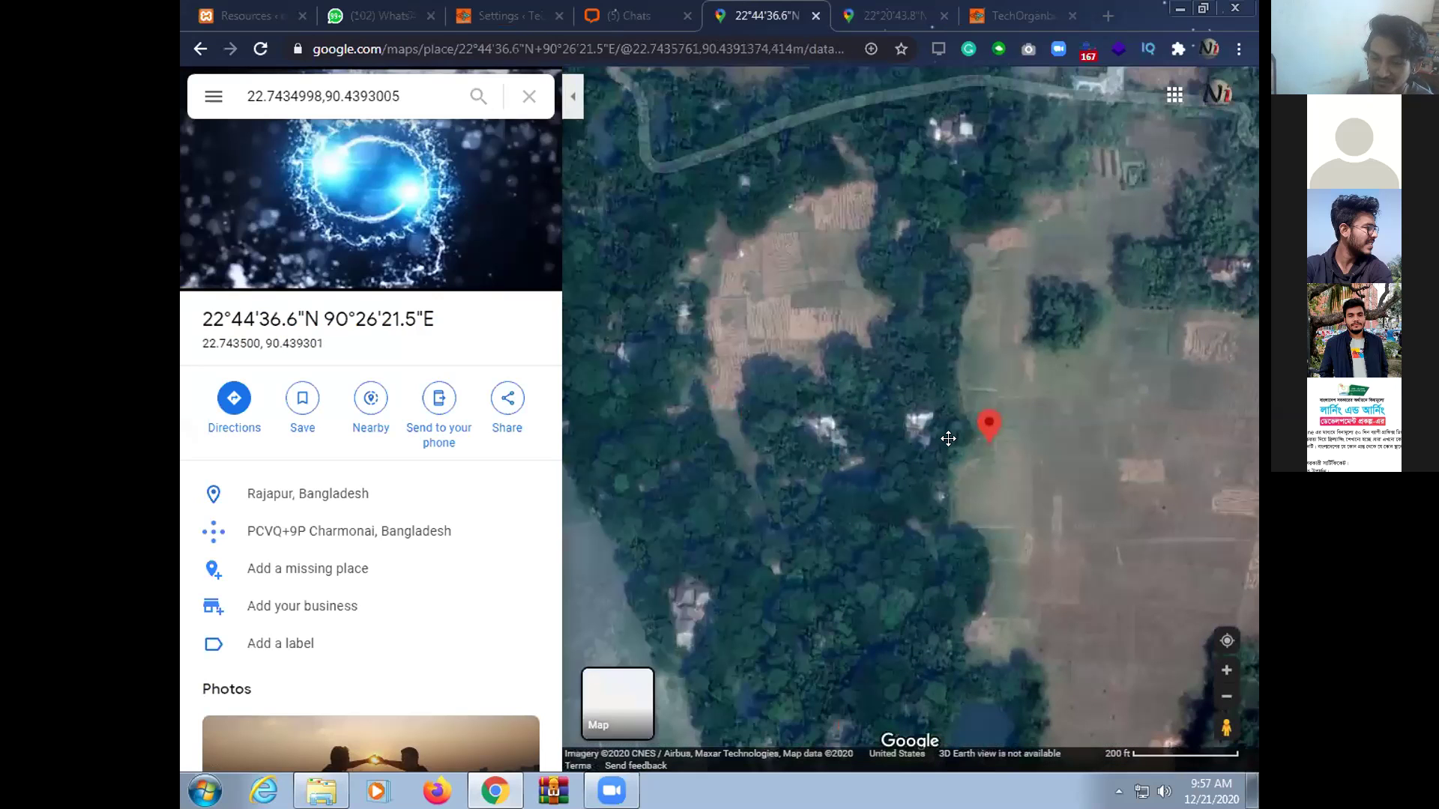
pyautogui.press('Left')
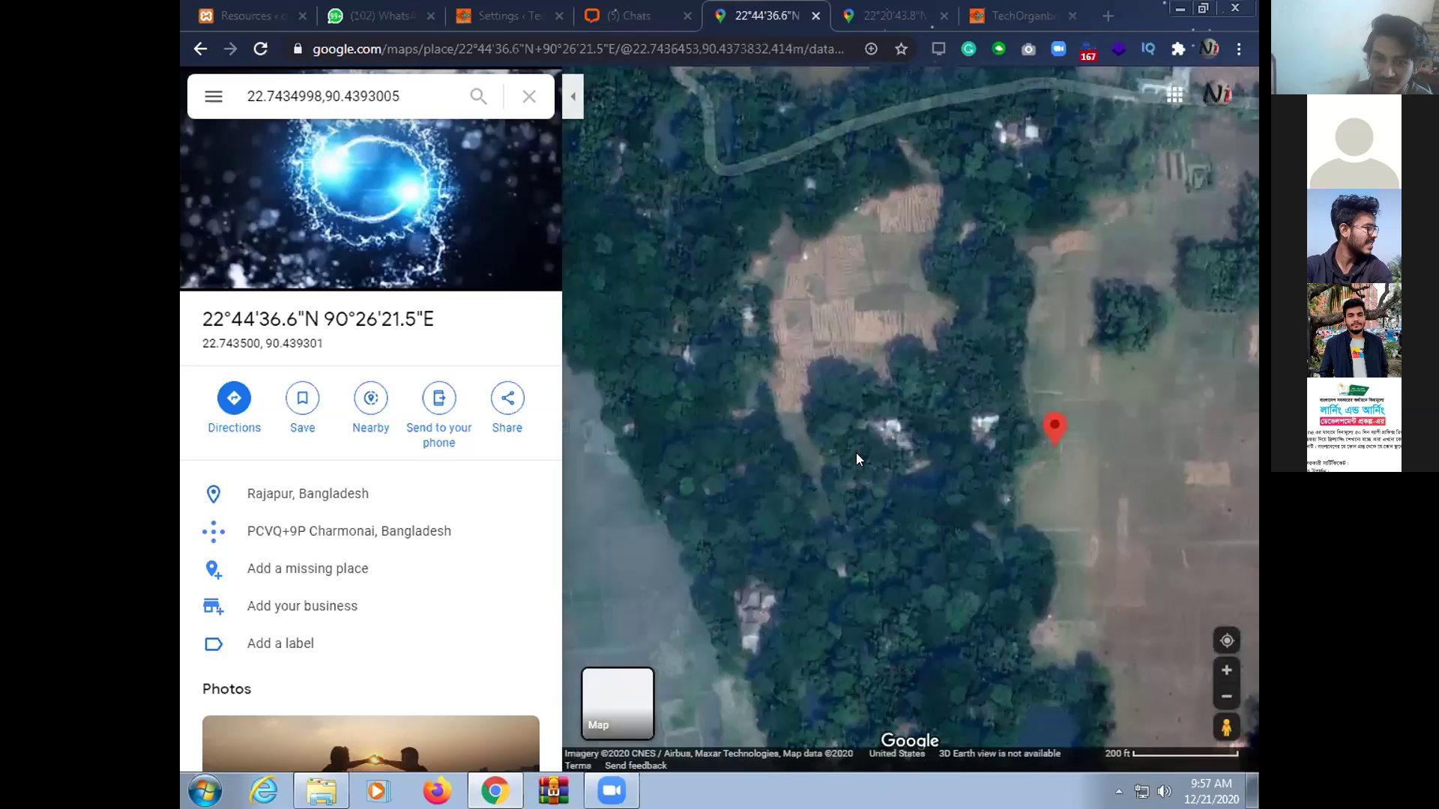
pyautogui.press('Right')
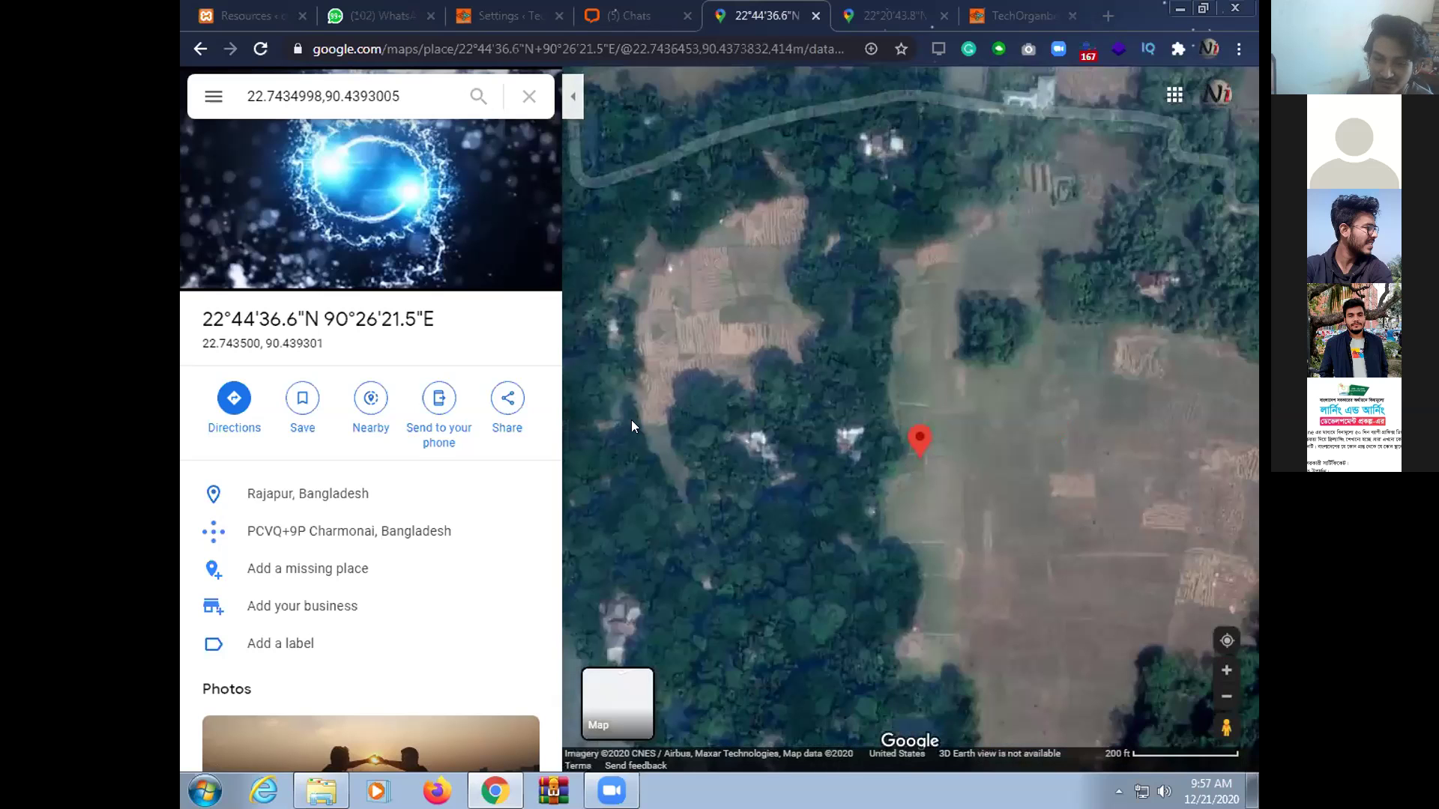
pyautogui.click(905, 464)
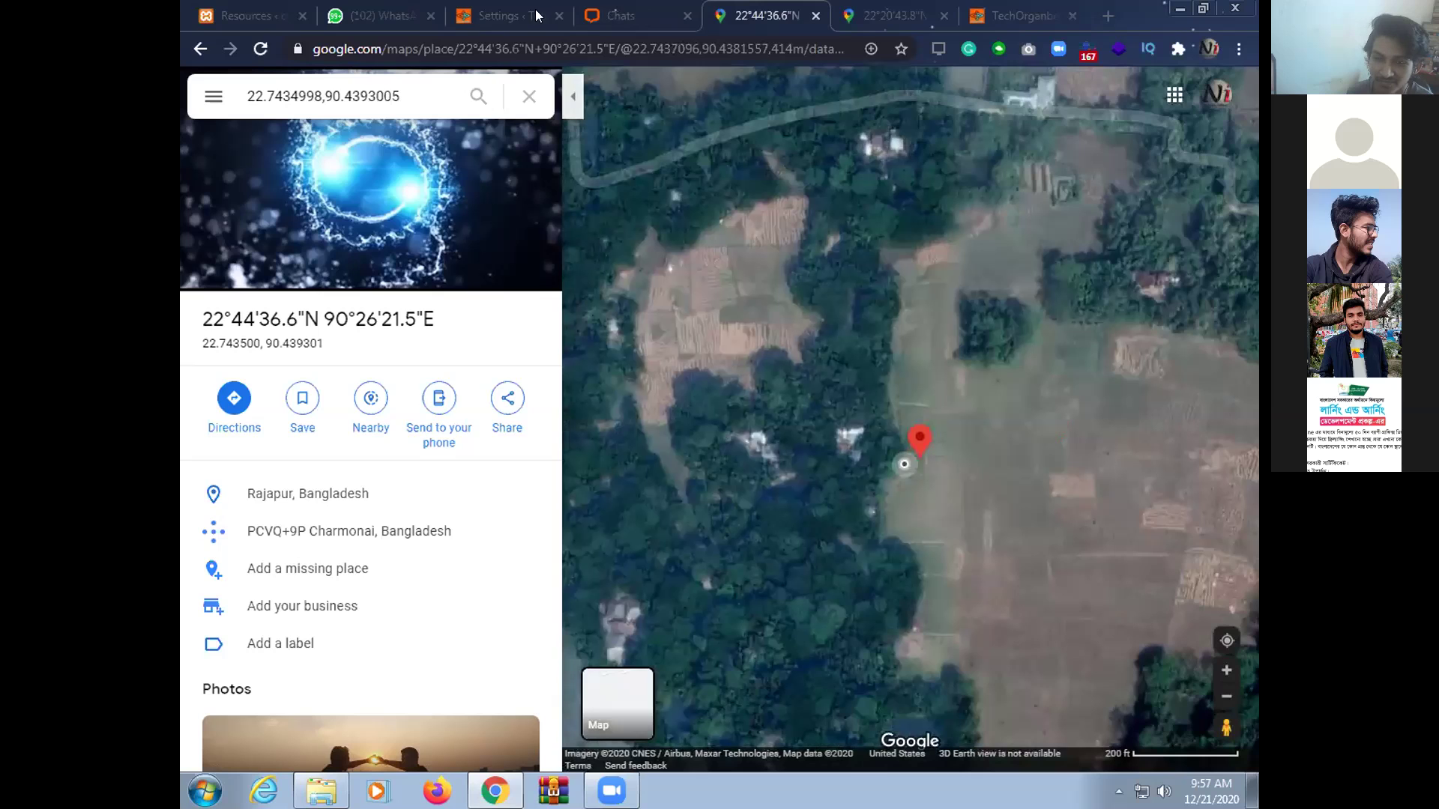
pyautogui.click(637, 18)
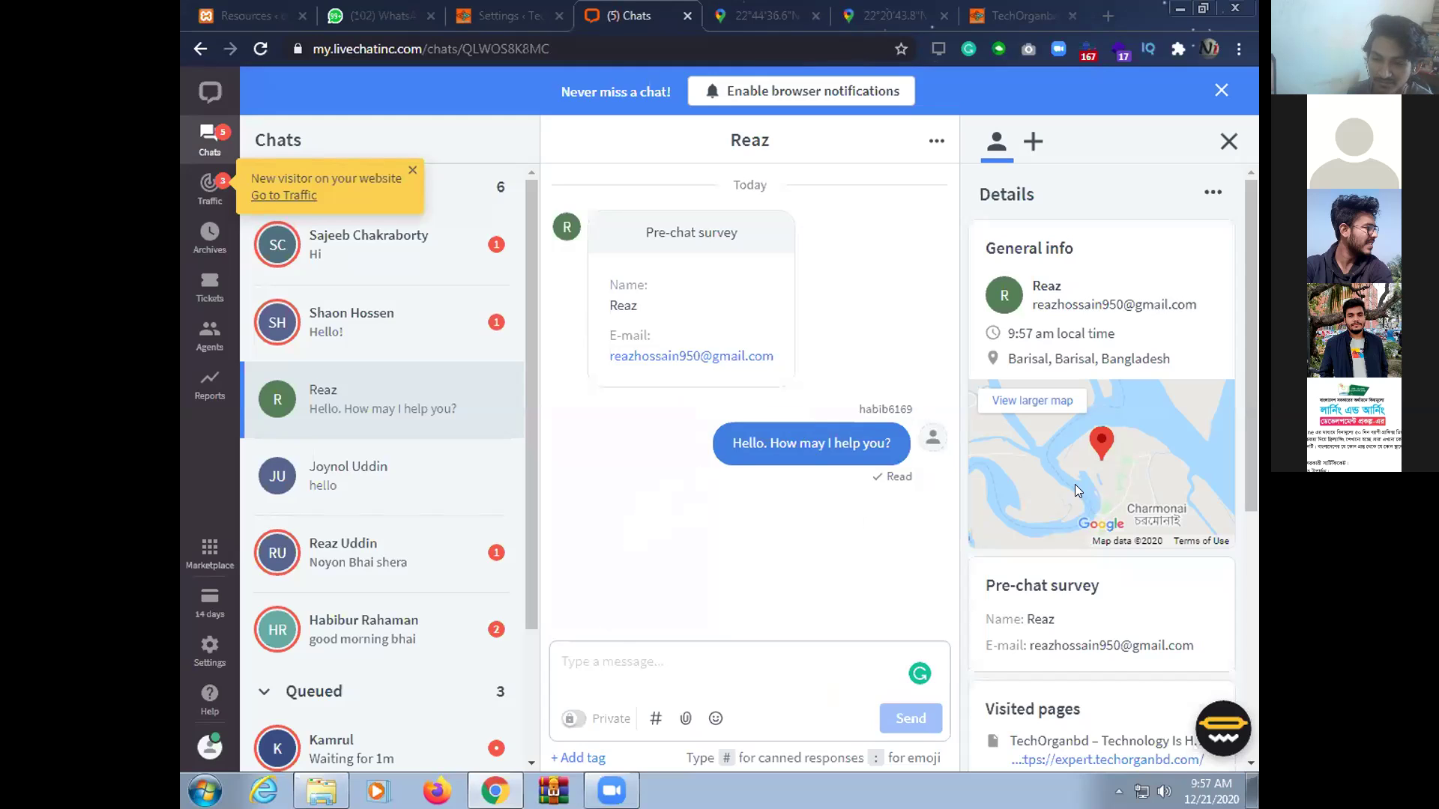
# Open the Dhaka visitor's chat and show their Khilgaon location on Google Maps satellite imagery
pyautogui.scroll(-1, 380, 622)
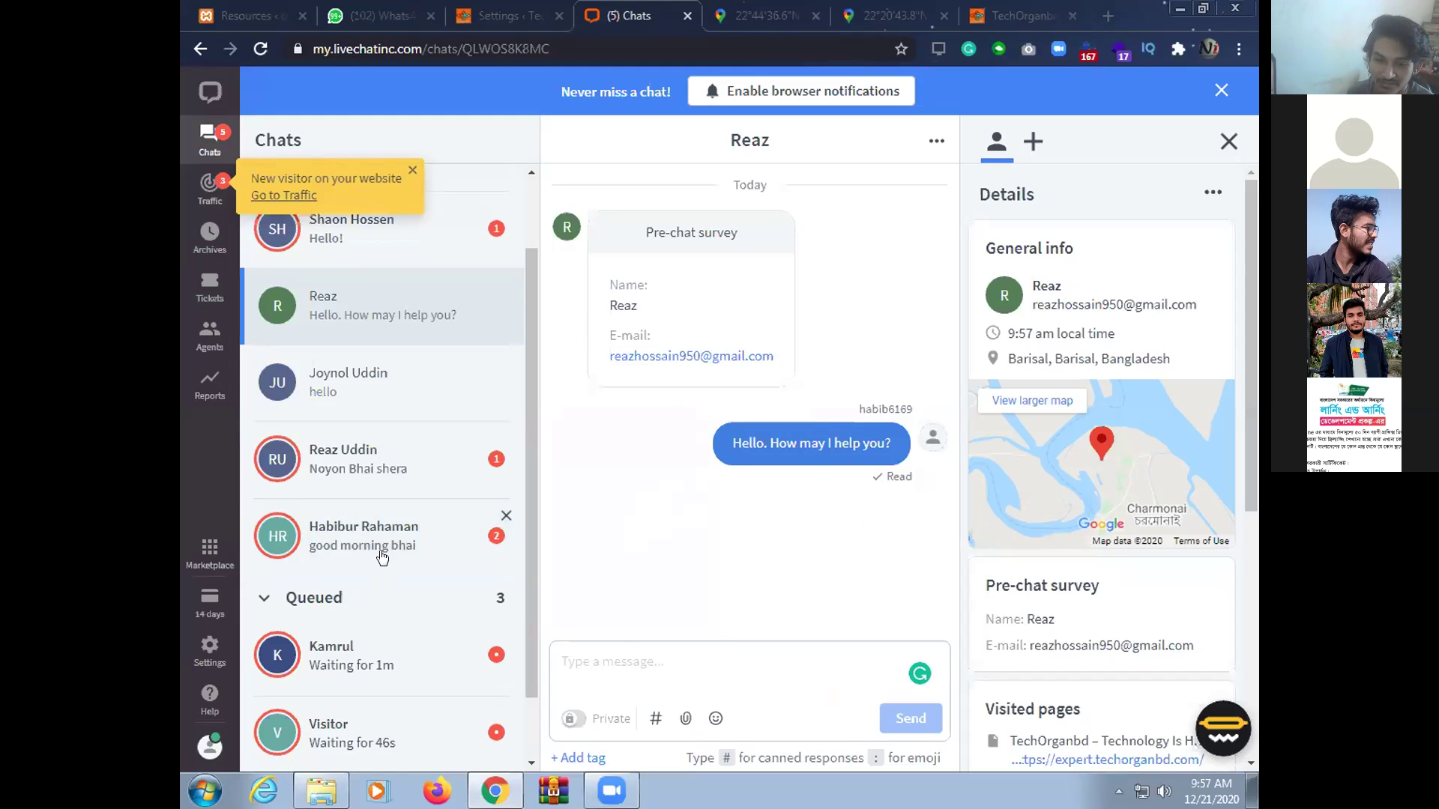
pyautogui.click(389, 548)
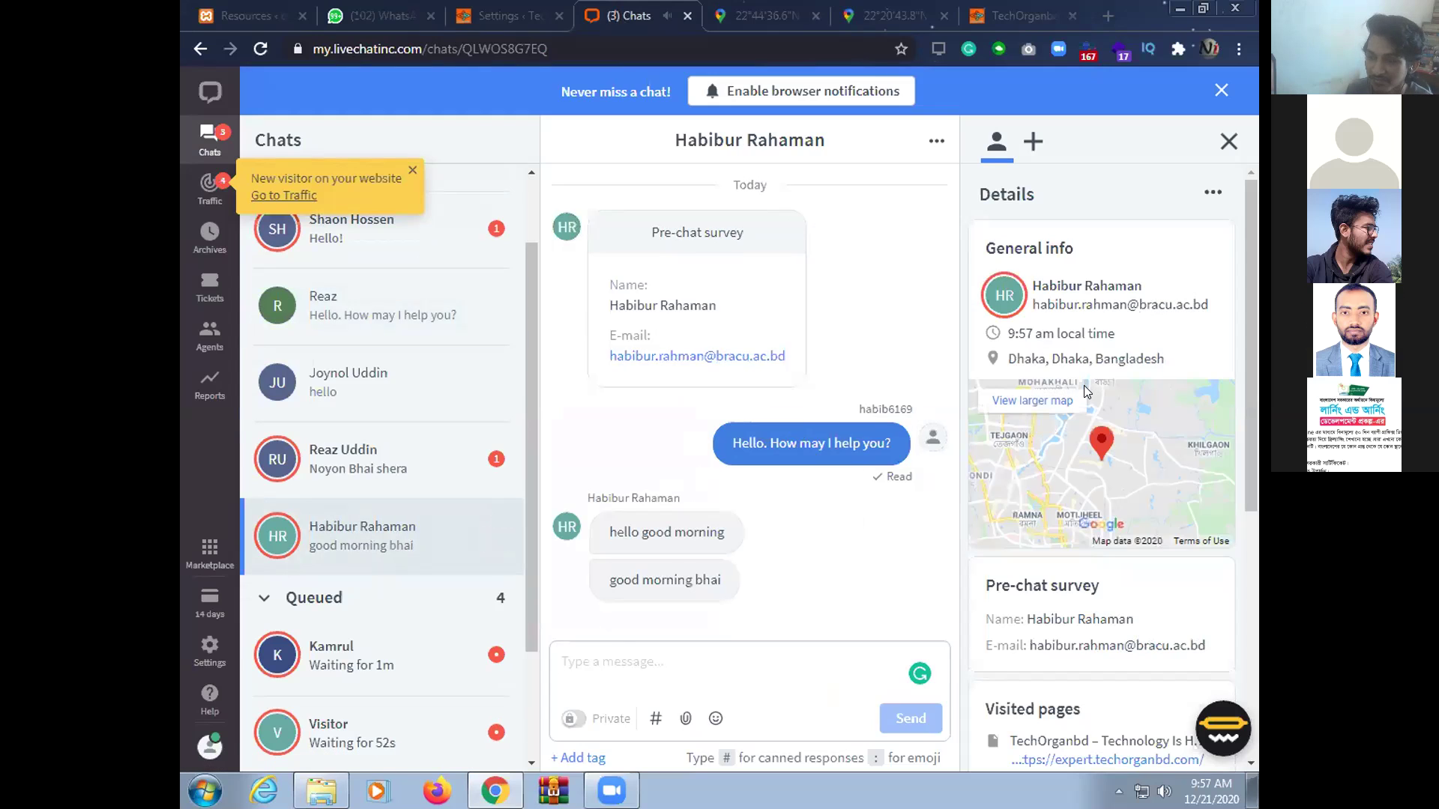
pyautogui.click(1031, 399)
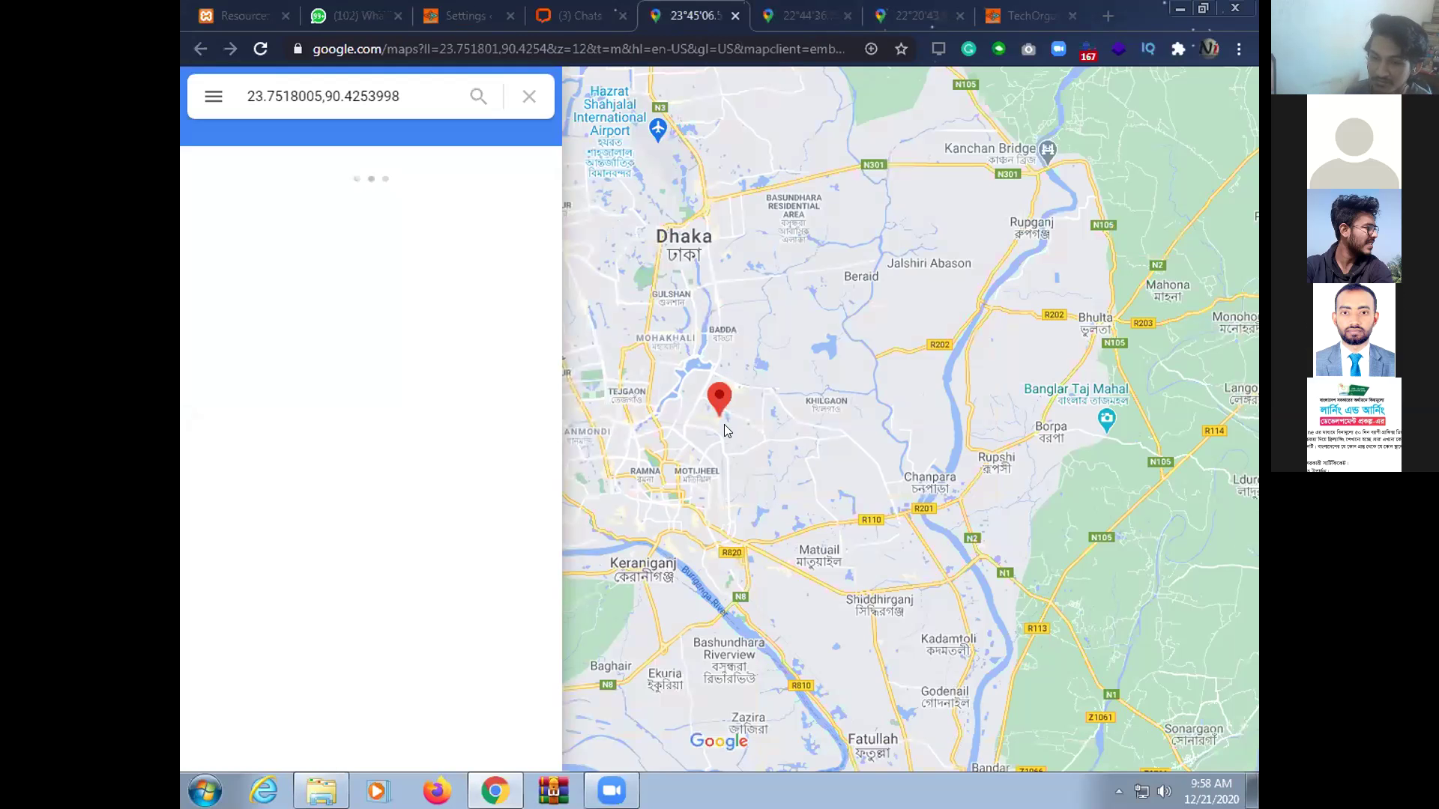
pyautogui.click(609, 724)
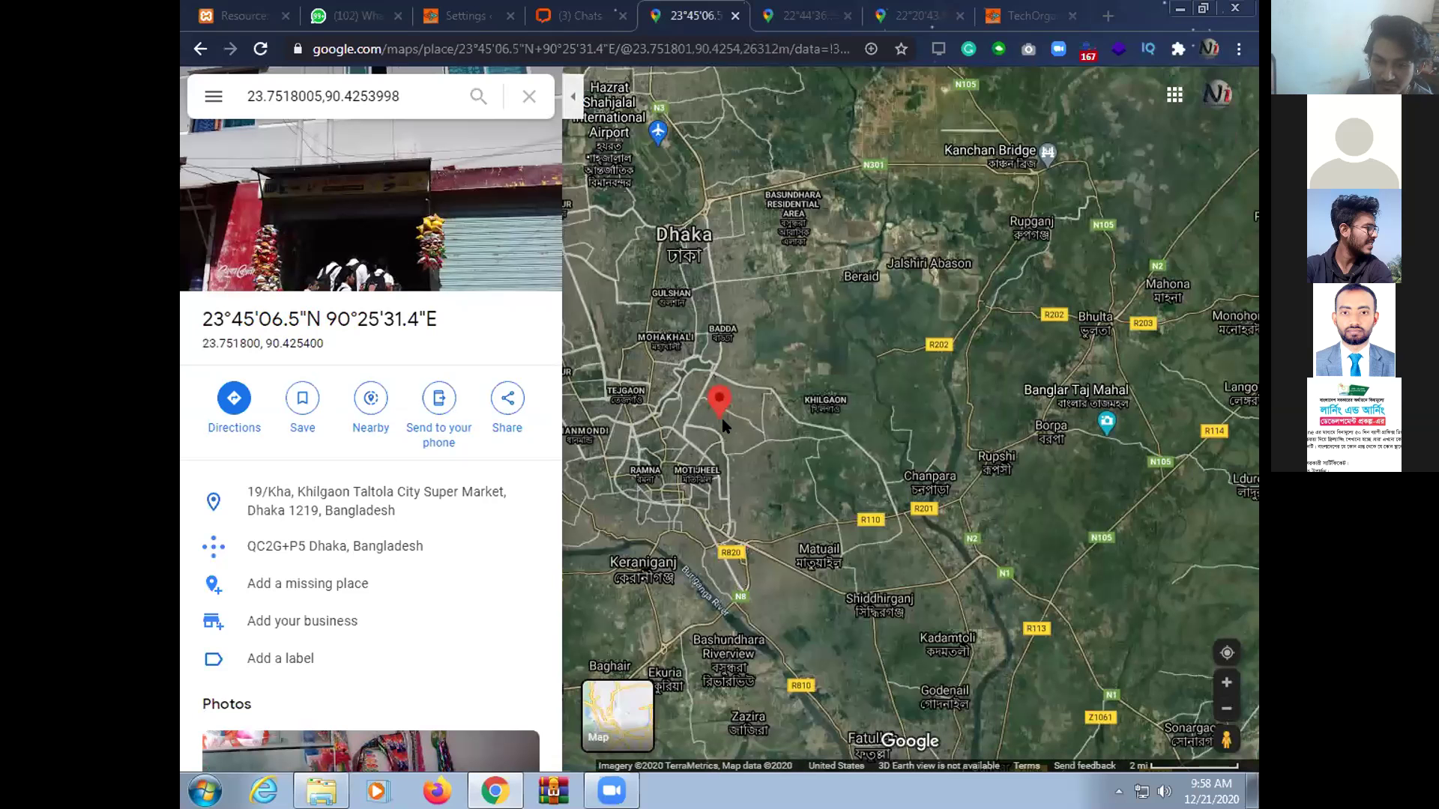
# Zoom the satellite map to the 50 ft scale around the Khilgaon Taltola pin, then return to LiveChat
pyautogui.scroll(1, 721, 418)
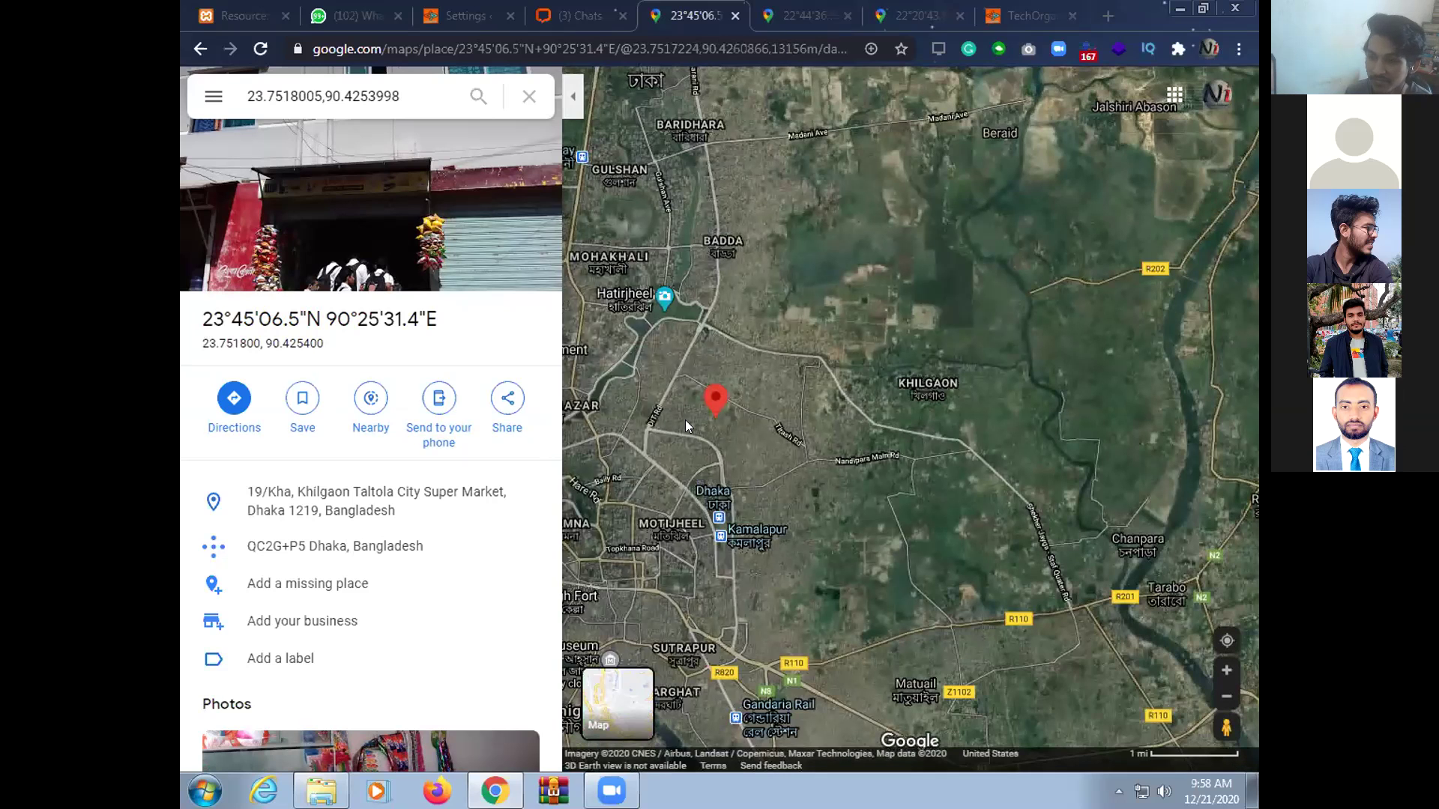
pyautogui.scroll(2, 685, 420)
pyautogui.moveTo(851, 482); pyautogui.dragTo(897, 505)
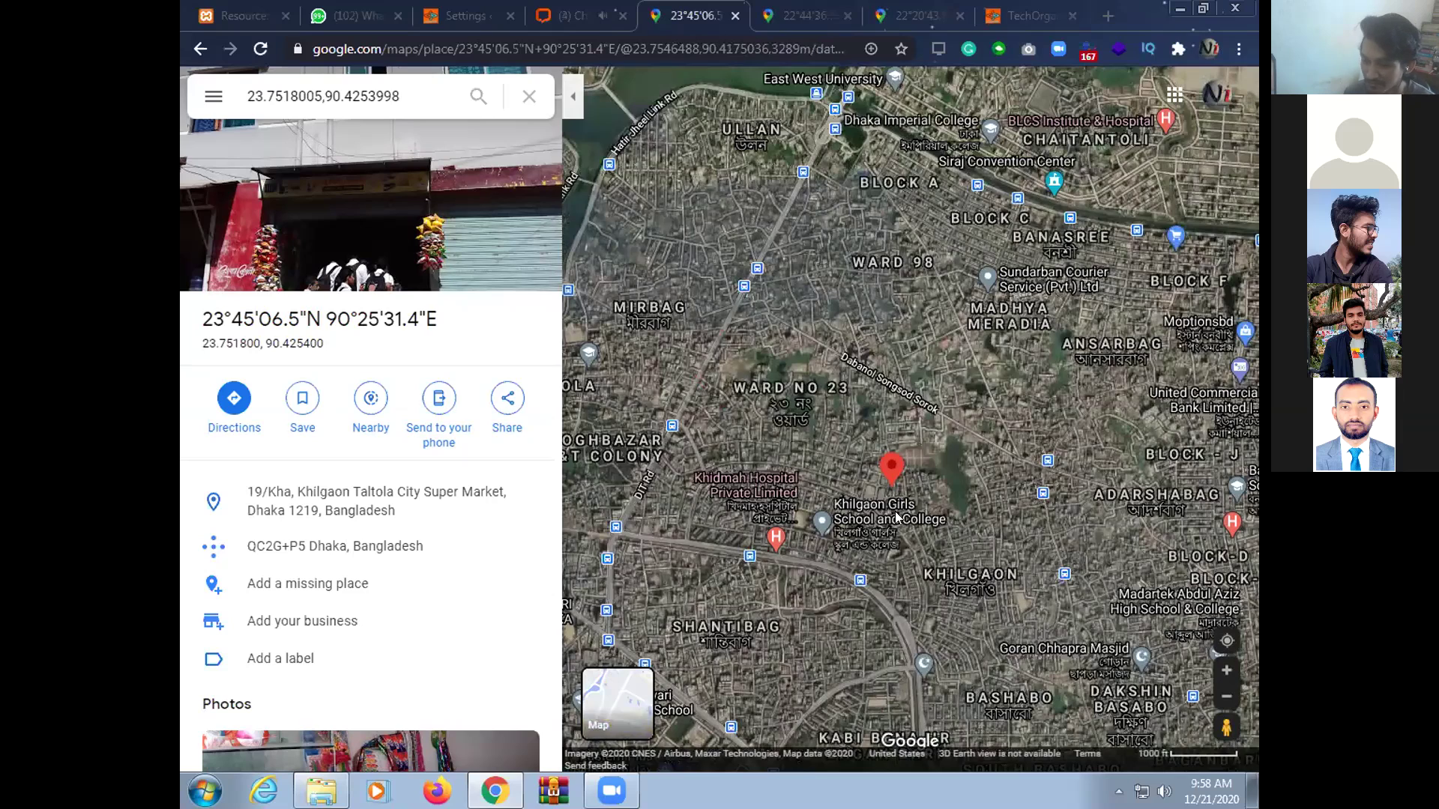
pyautogui.scroll(1, 923, 505)
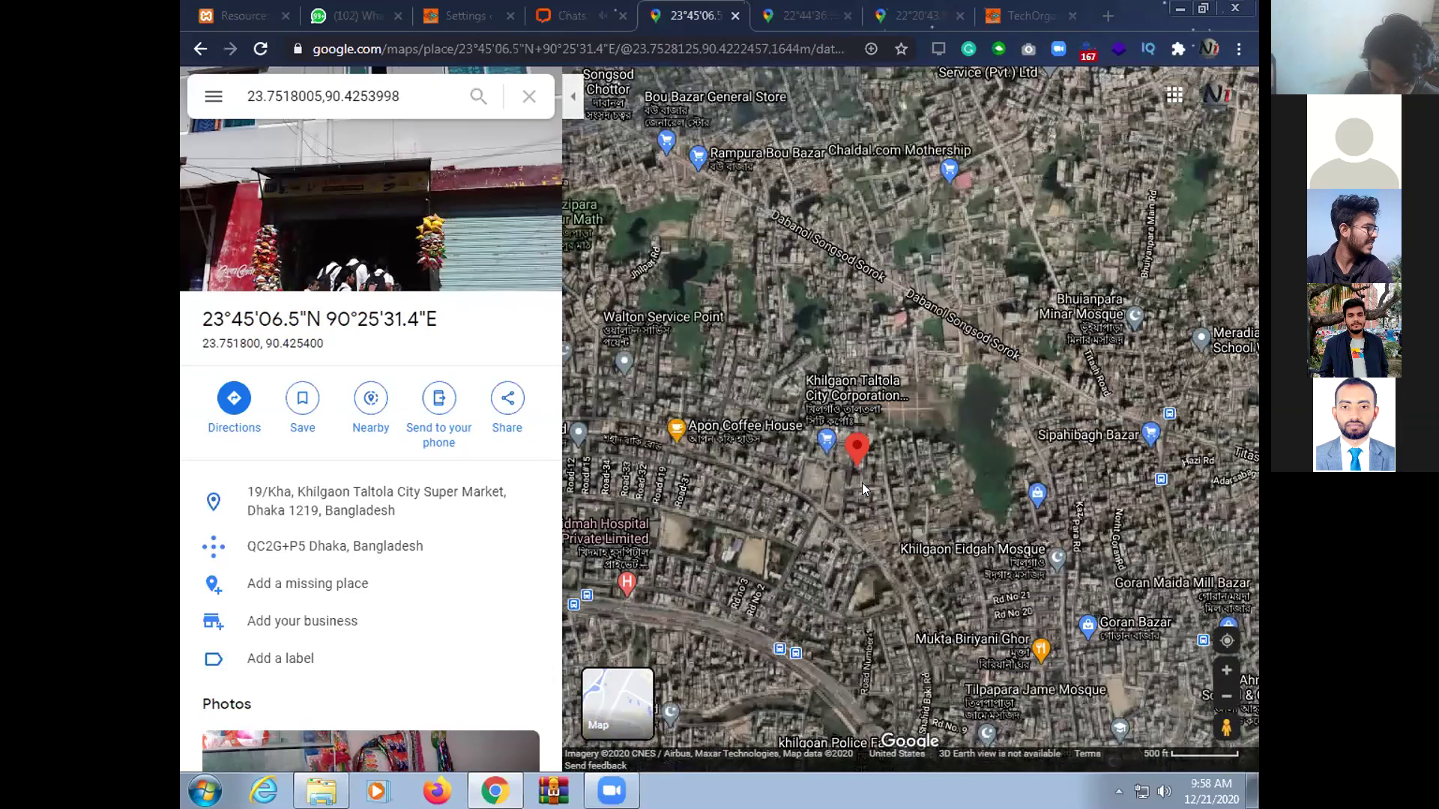
pyautogui.scroll(1, 861, 487)
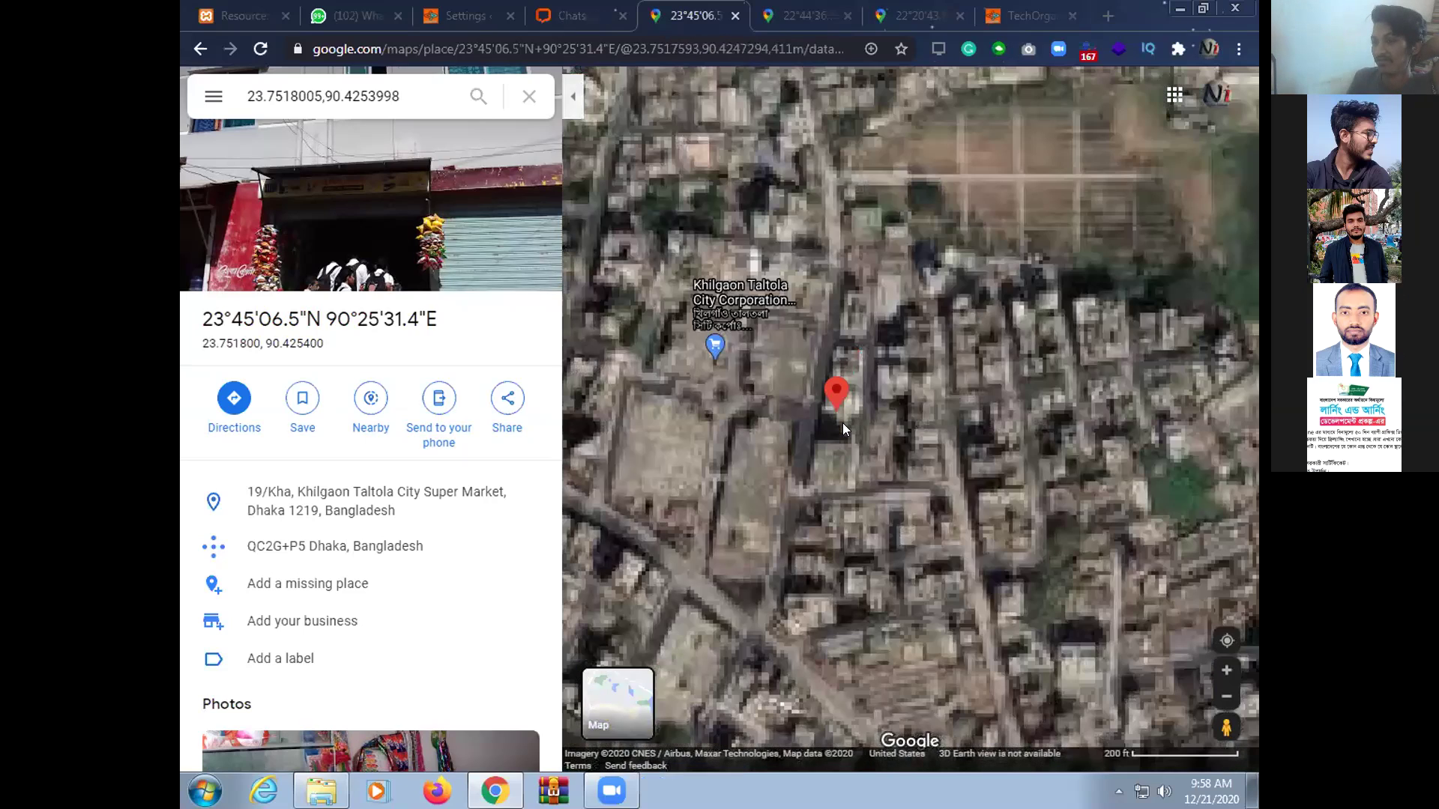
pyautogui.scroll(1, 842, 423)
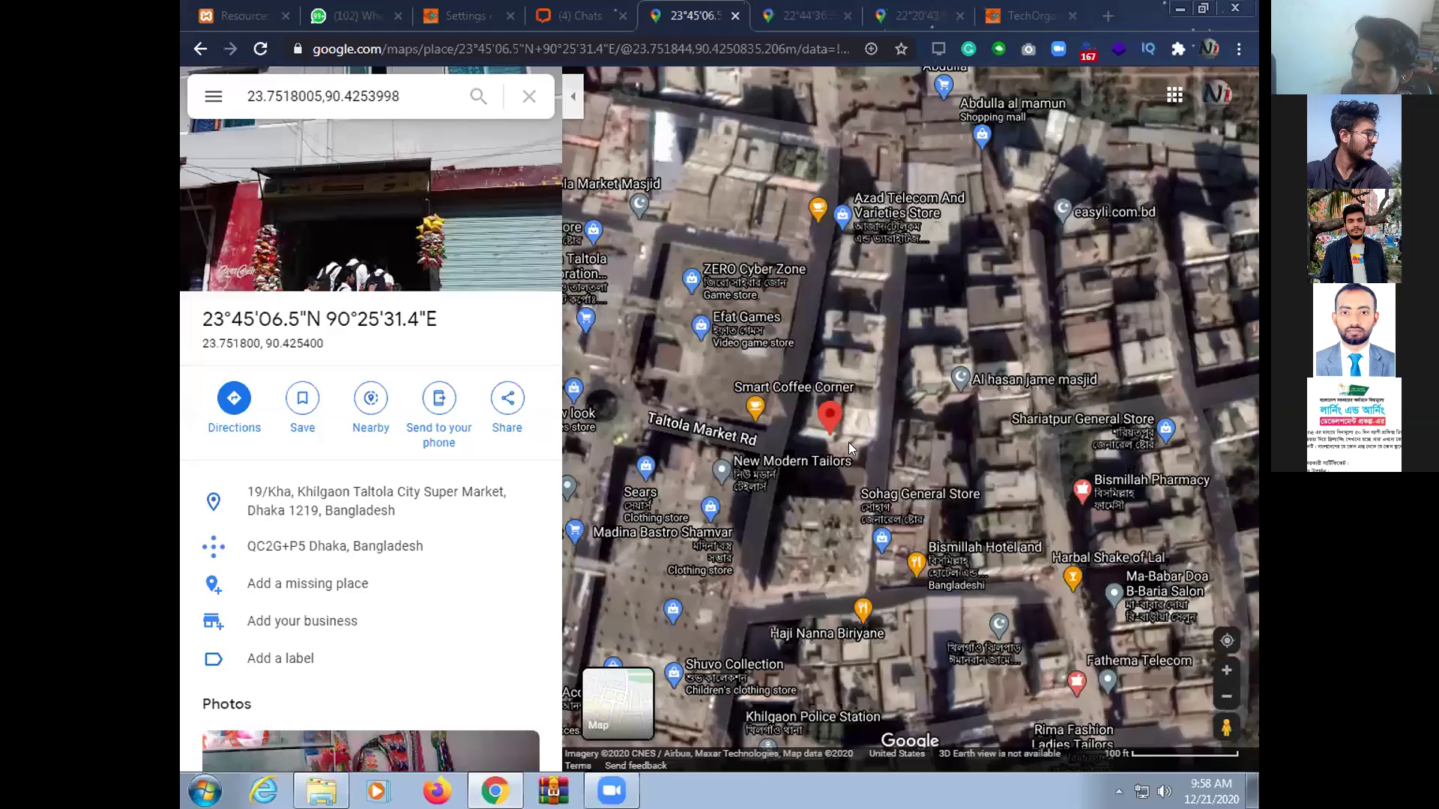
pyautogui.scroll(1, 848, 442)
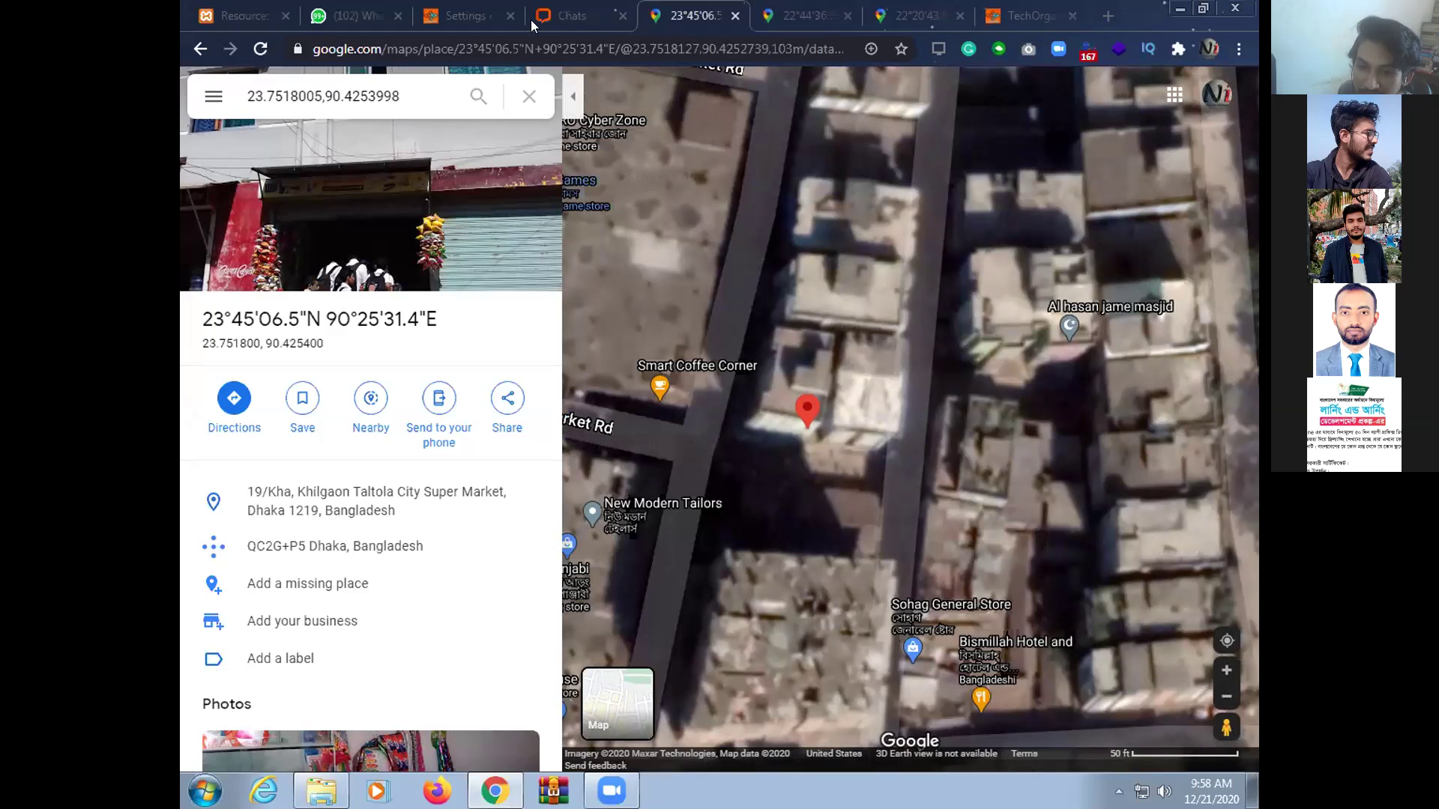
pyautogui.hotkey('ctrl', 'shift', 'Tab')
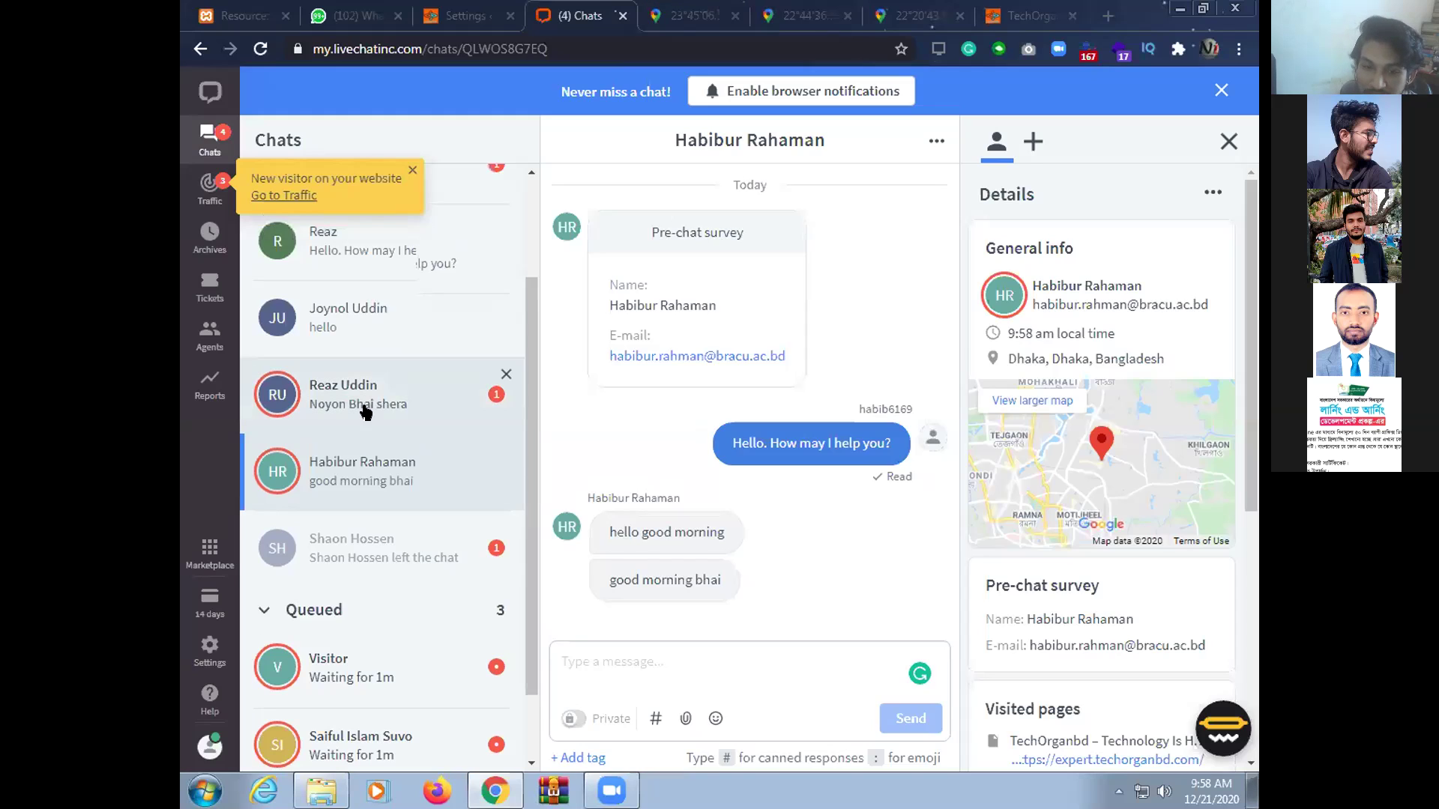
# Browse the Traffic list of website visitors and dismiss the yellow New visitor notice
pyautogui.click(210, 188)
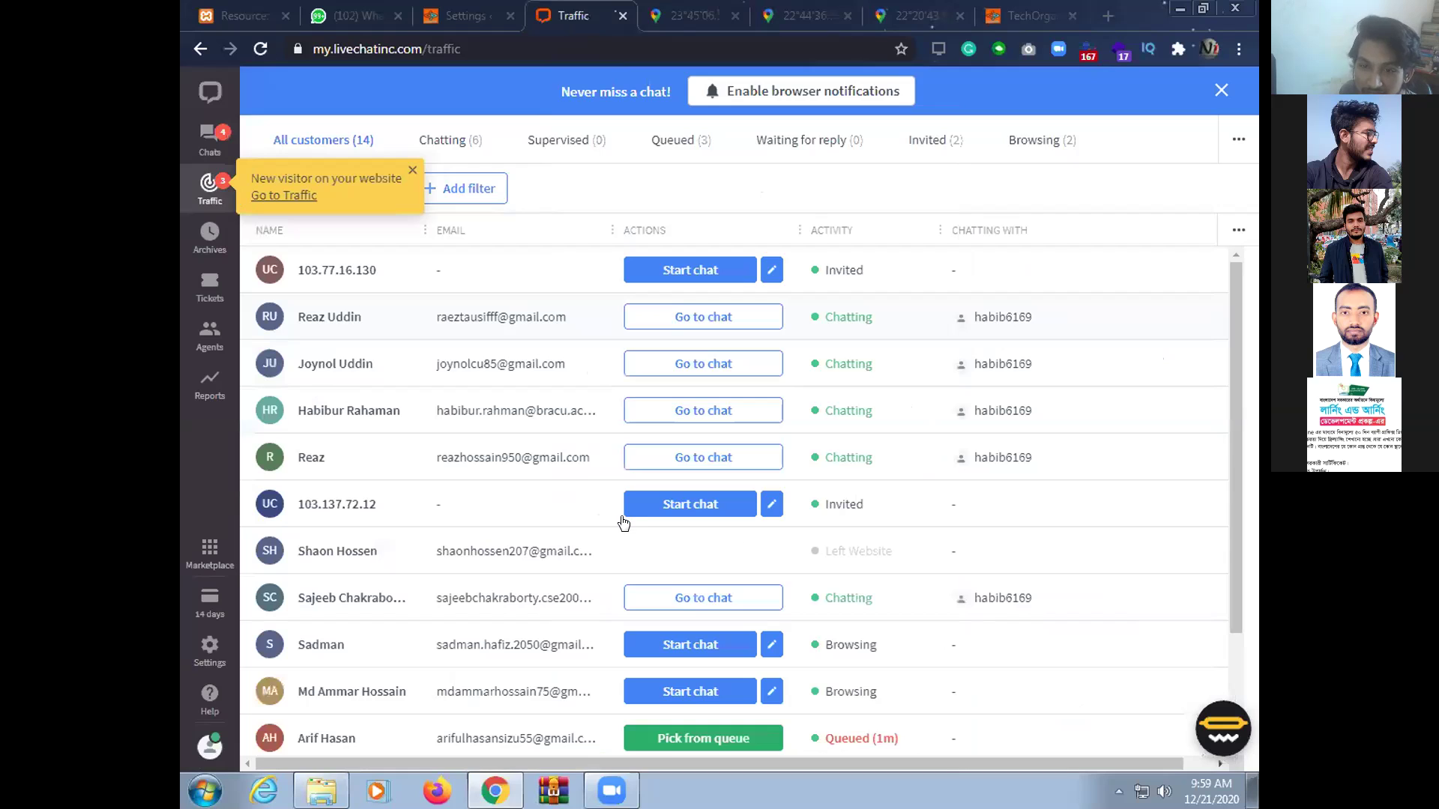
pyautogui.scroll(-2, 627, 540)
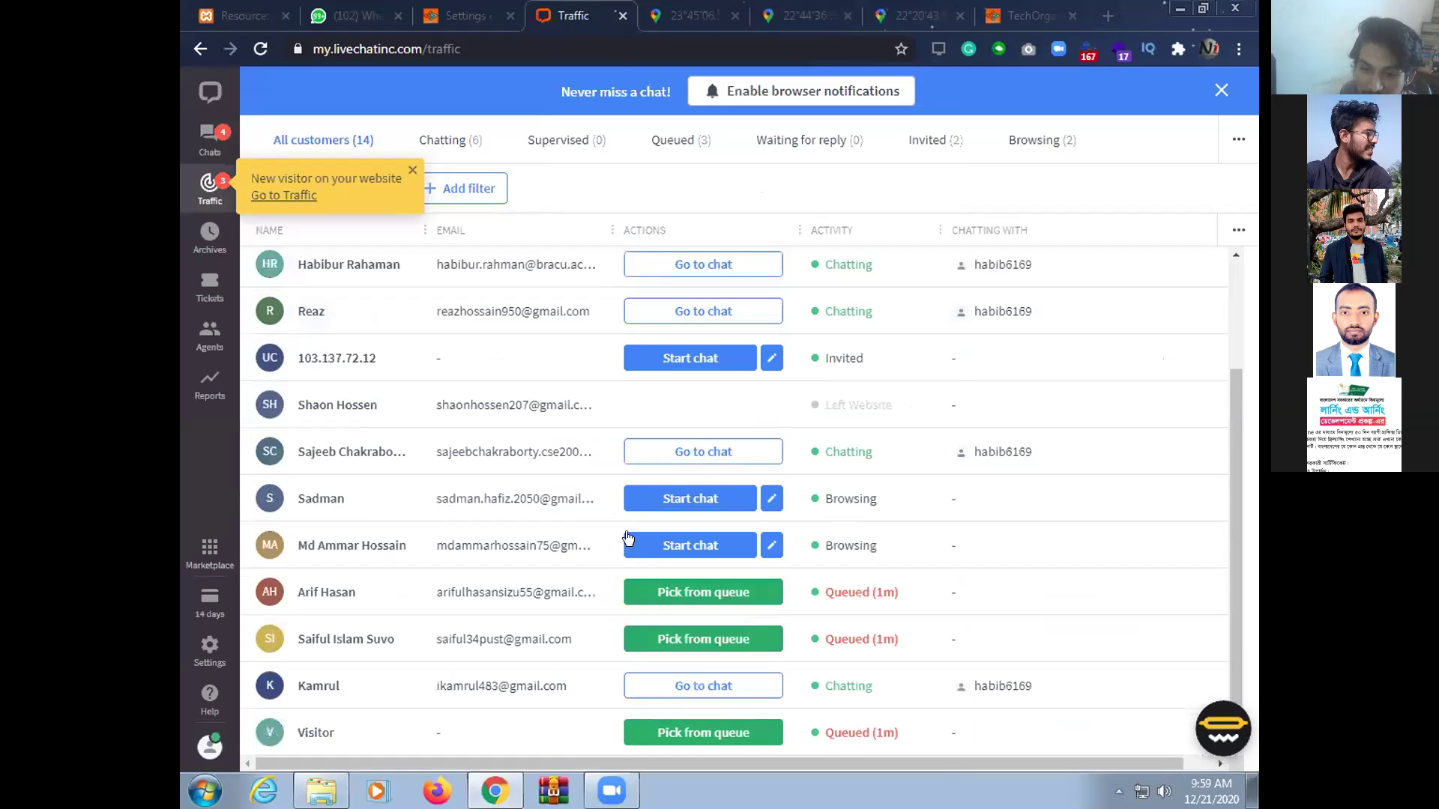
pyautogui.scroll(2, 637, 546)
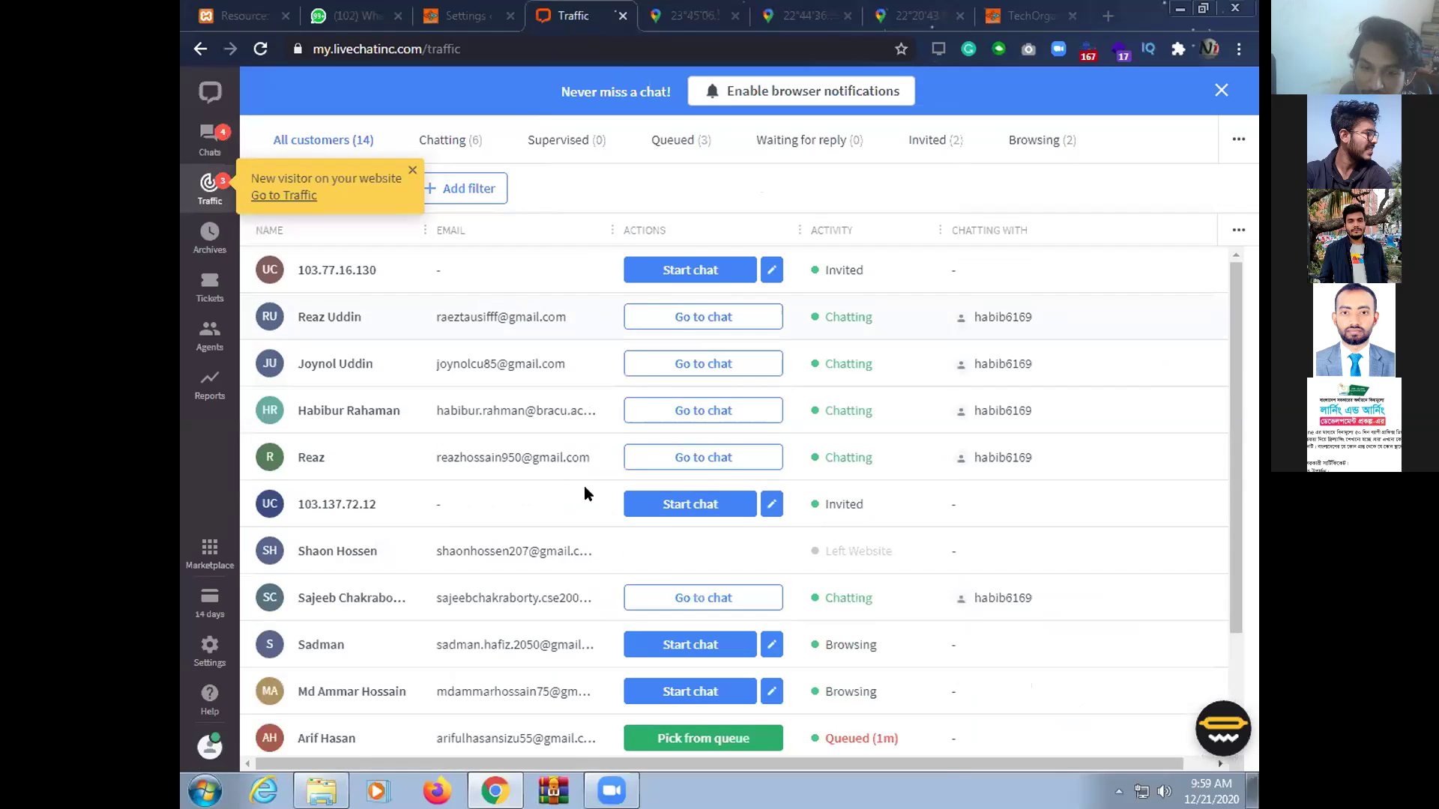
pyautogui.scroll(-2, 587, 490)
pyautogui.scroll(2, 588, 498)
pyautogui.click(412, 171)
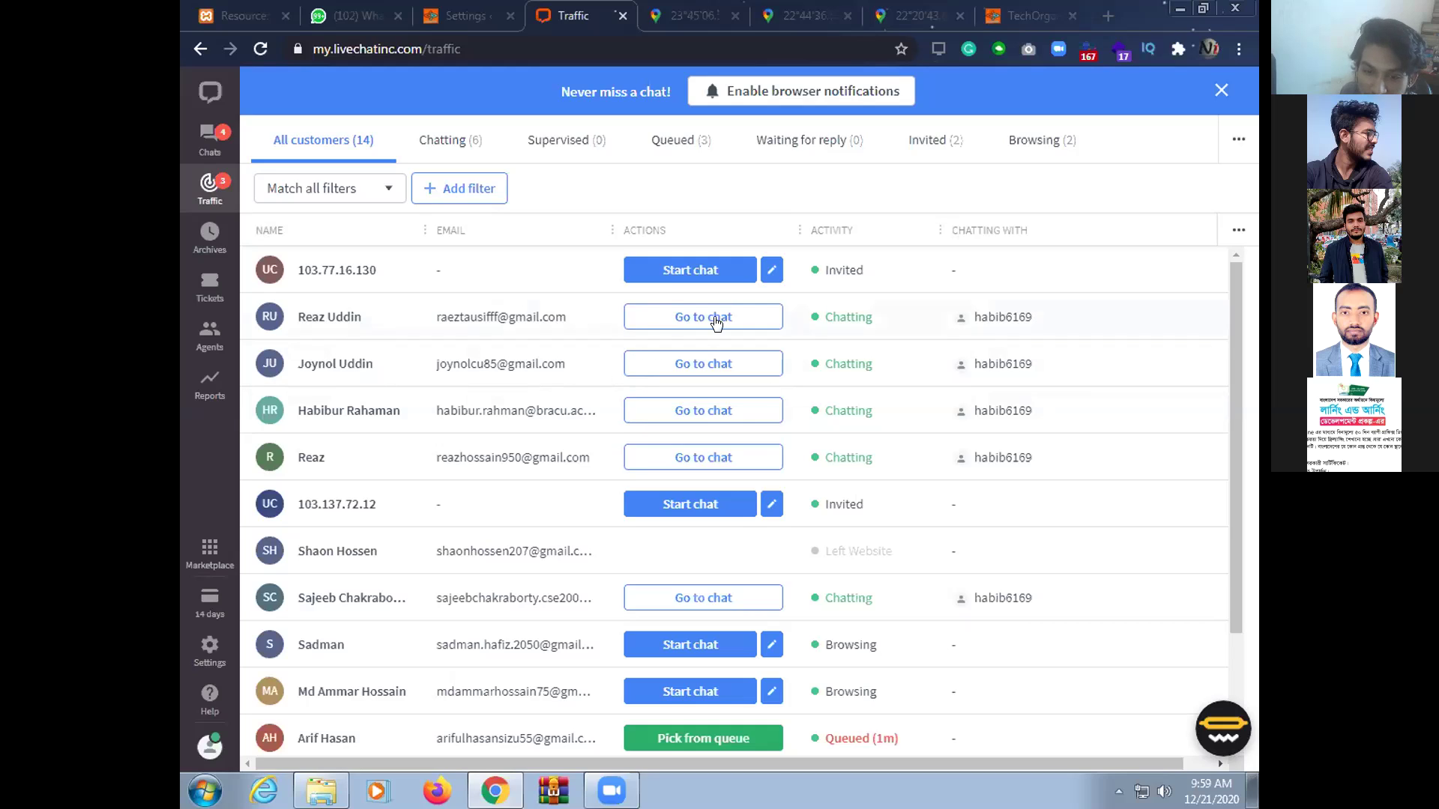
# Go back to the chats list, then view the WordPress LiveChat integration settings
pyautogui.click(203, 147)
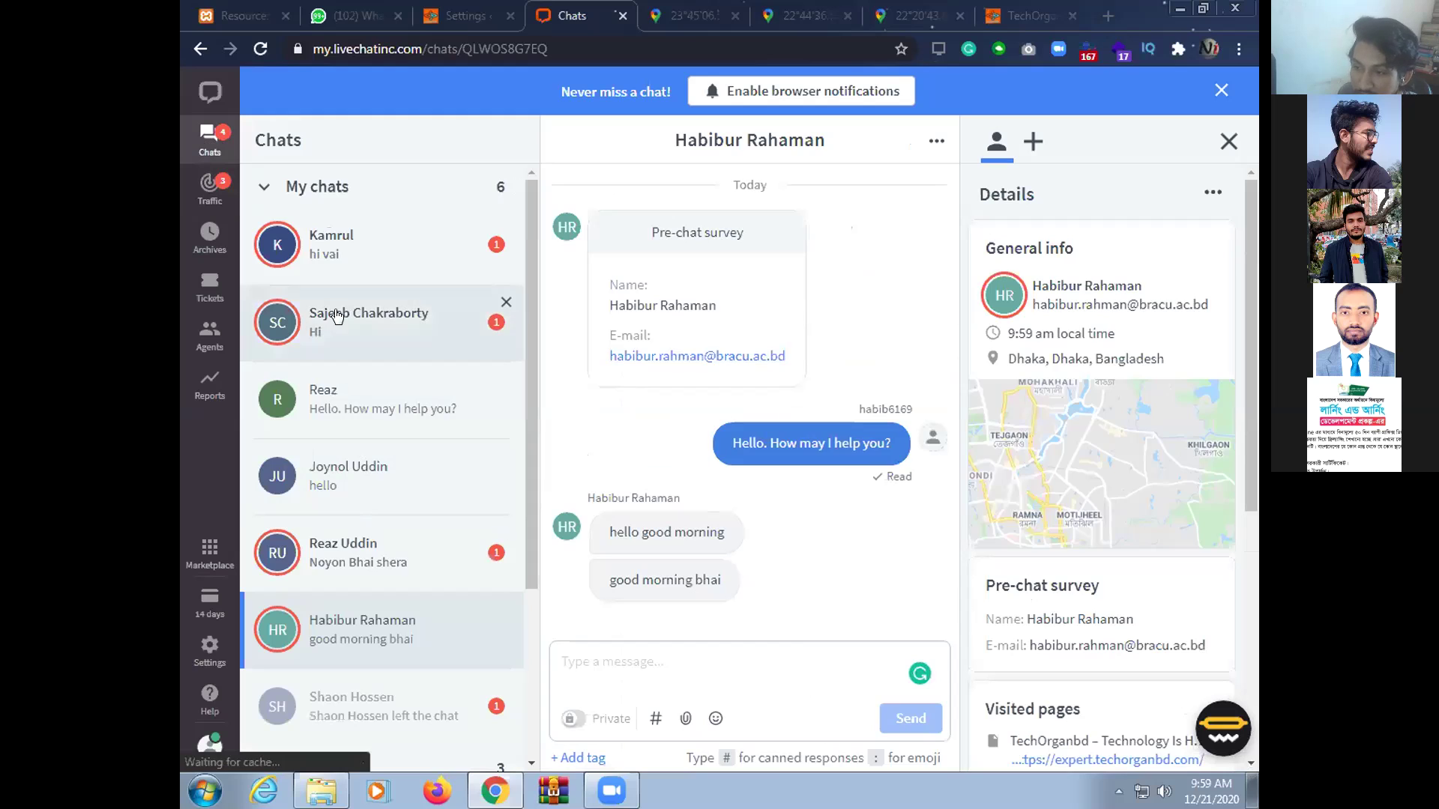
pyautogui.scroll(-3, 390, 405)
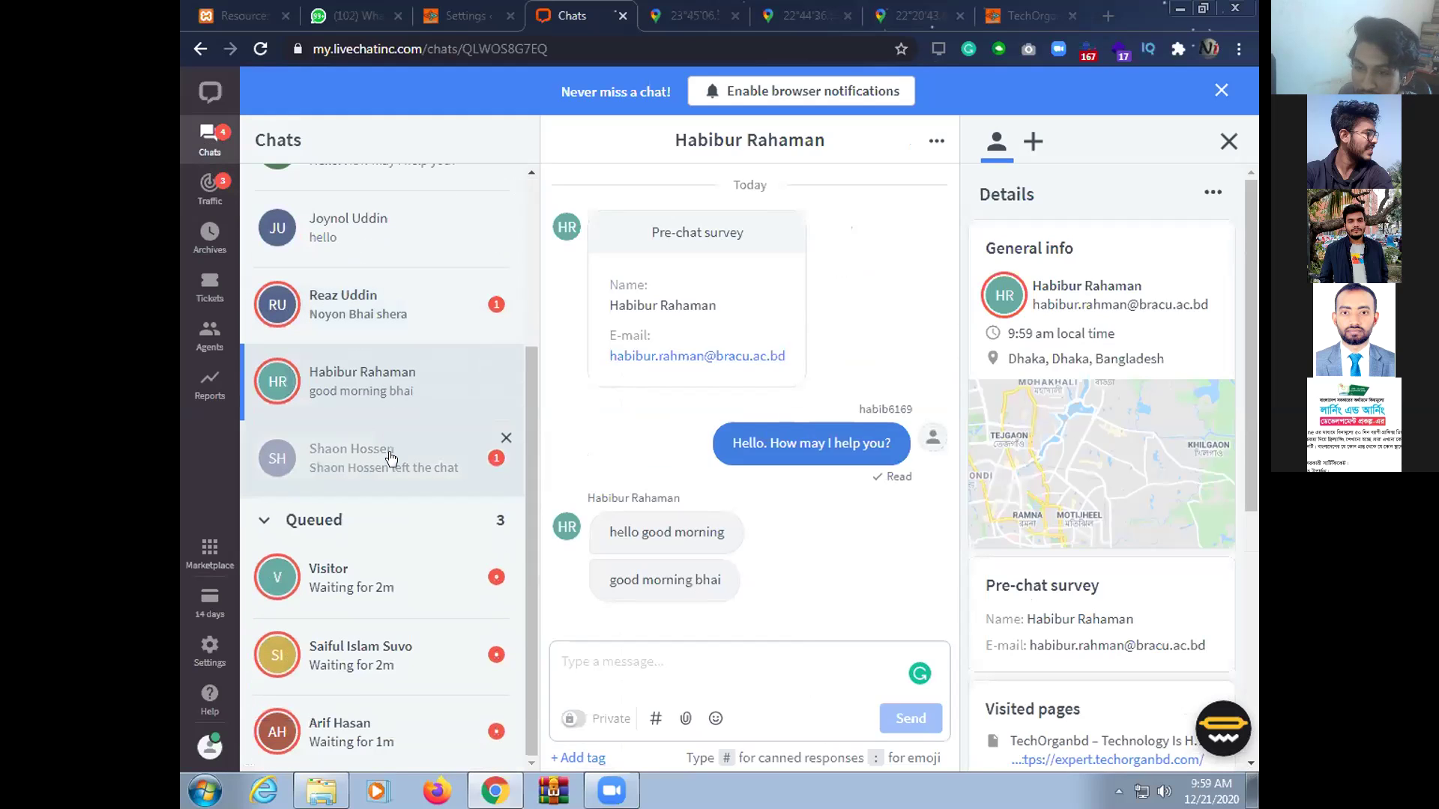
pyautogui.click(734, 672)
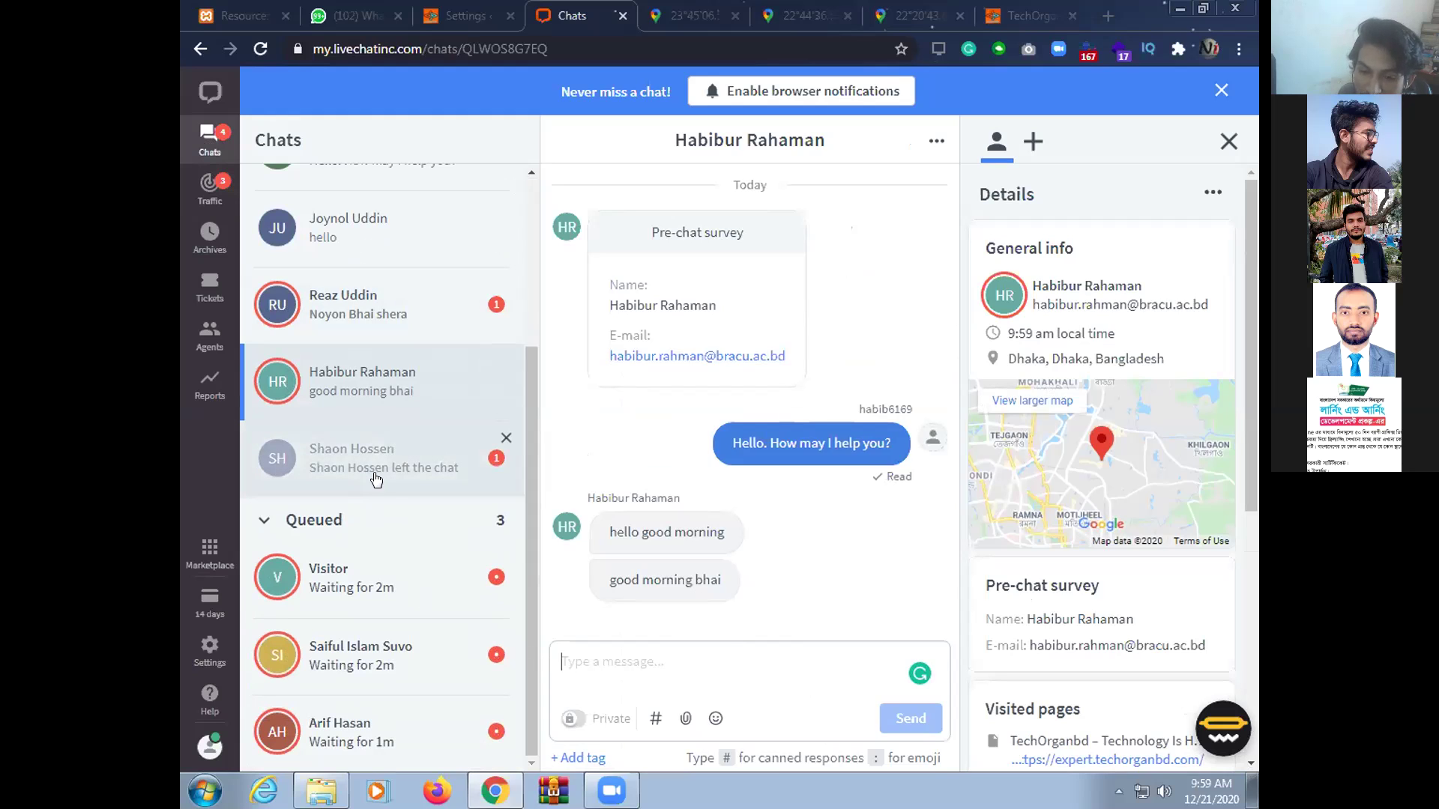
pyautogui.scroll(3, 447, 507)
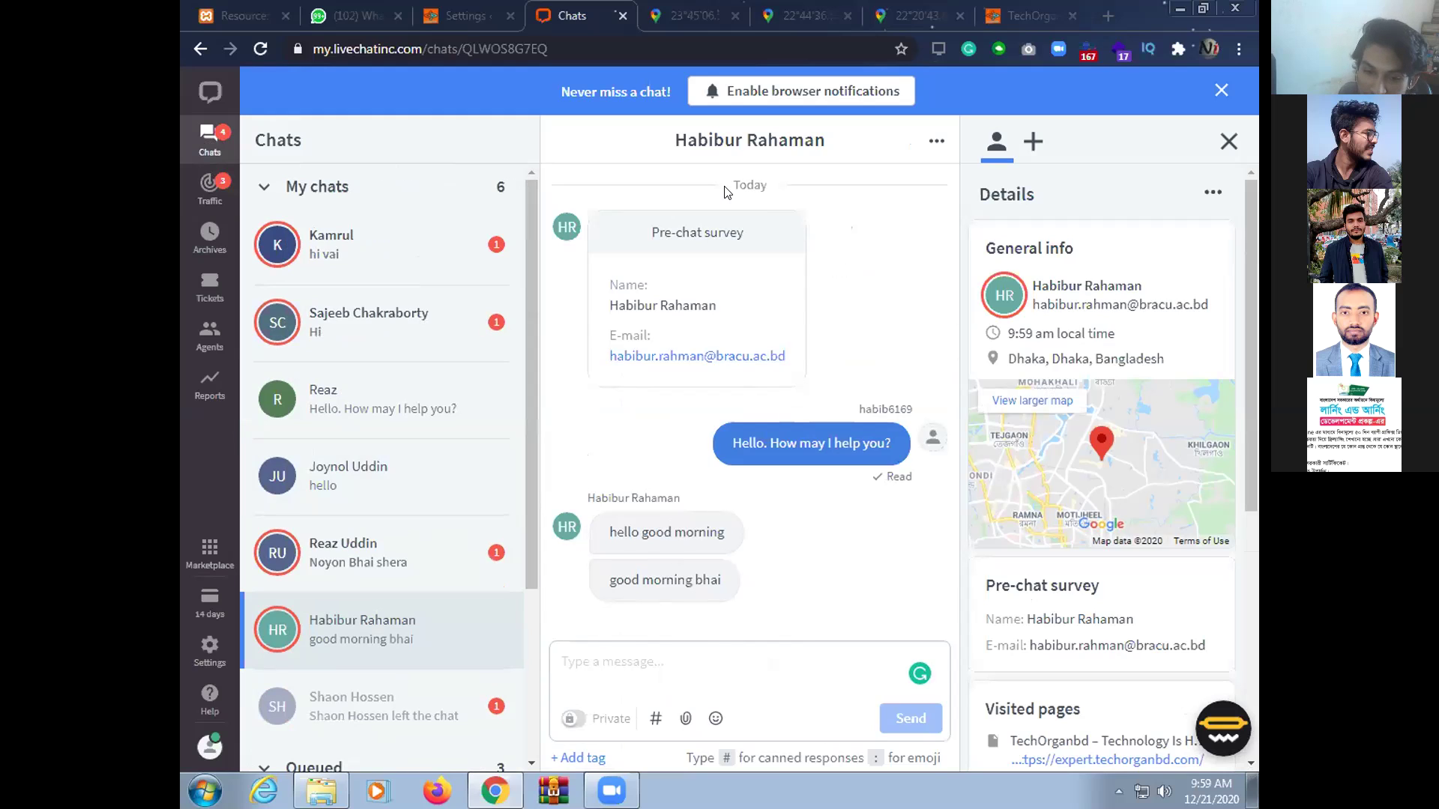
pyautogui.click(470, 12)
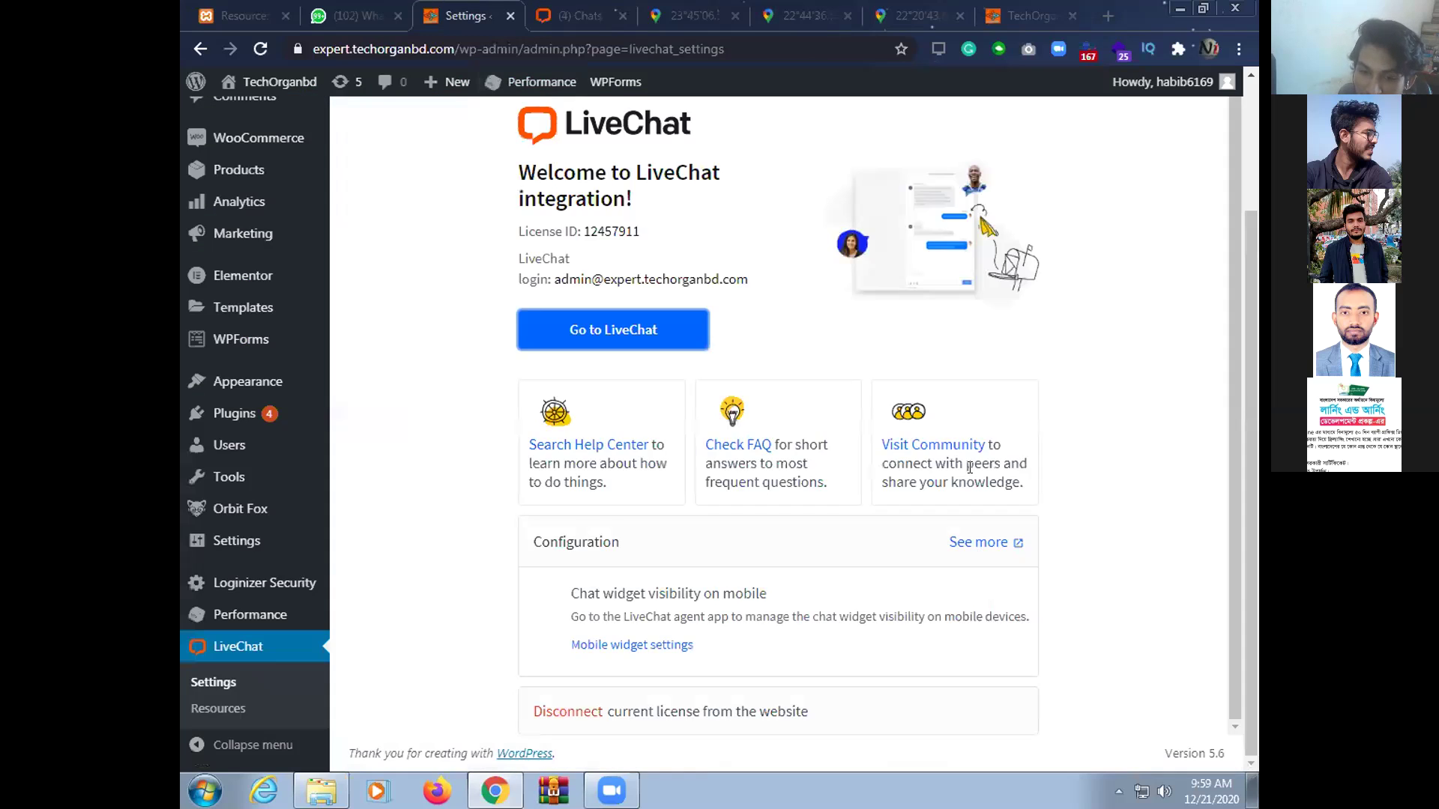
# Check the live TechOrganbd site's chat widget greeting, then return to the LiveChat chats
pyautogui.click(1028, 15)
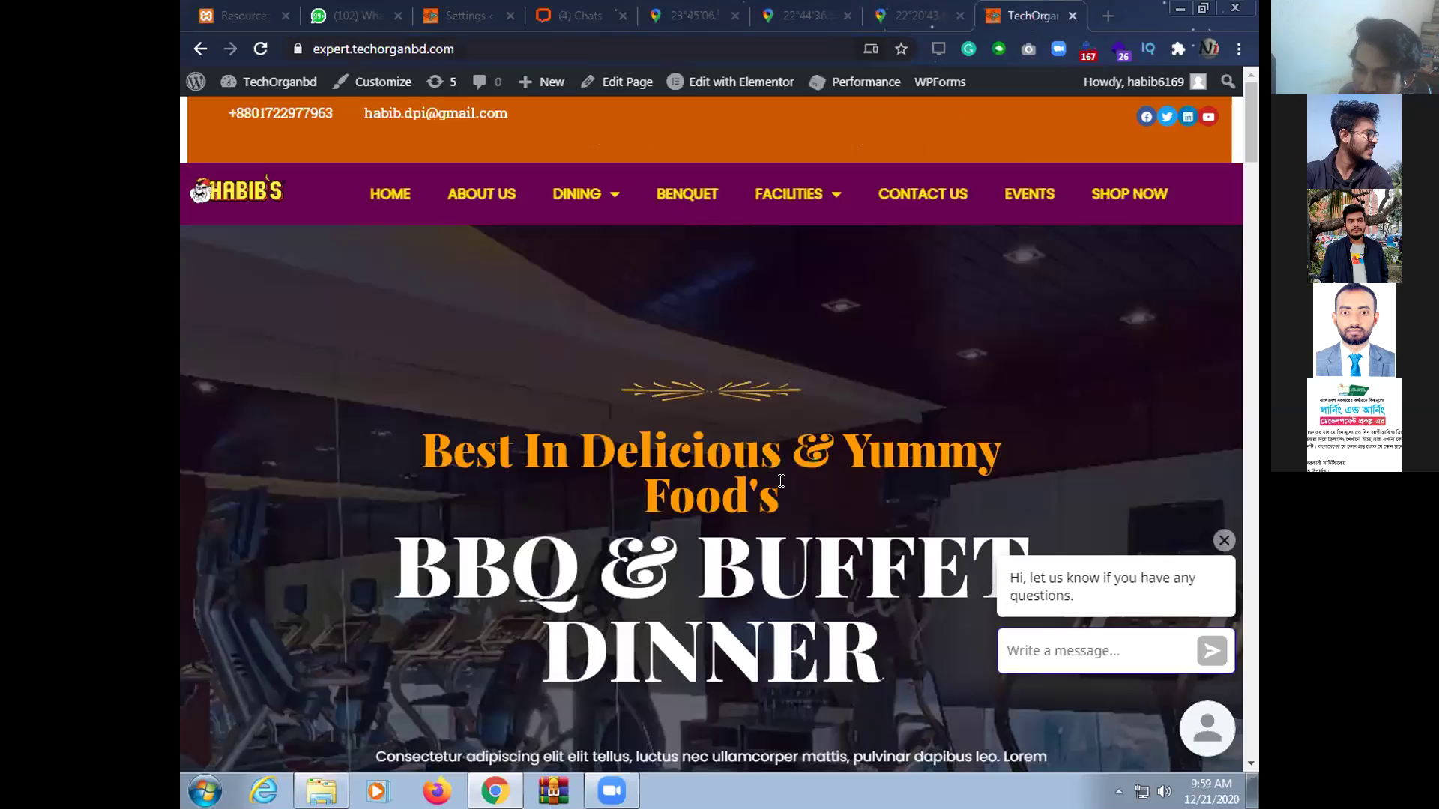
pyautogui.hotkey('ctrl', '4')
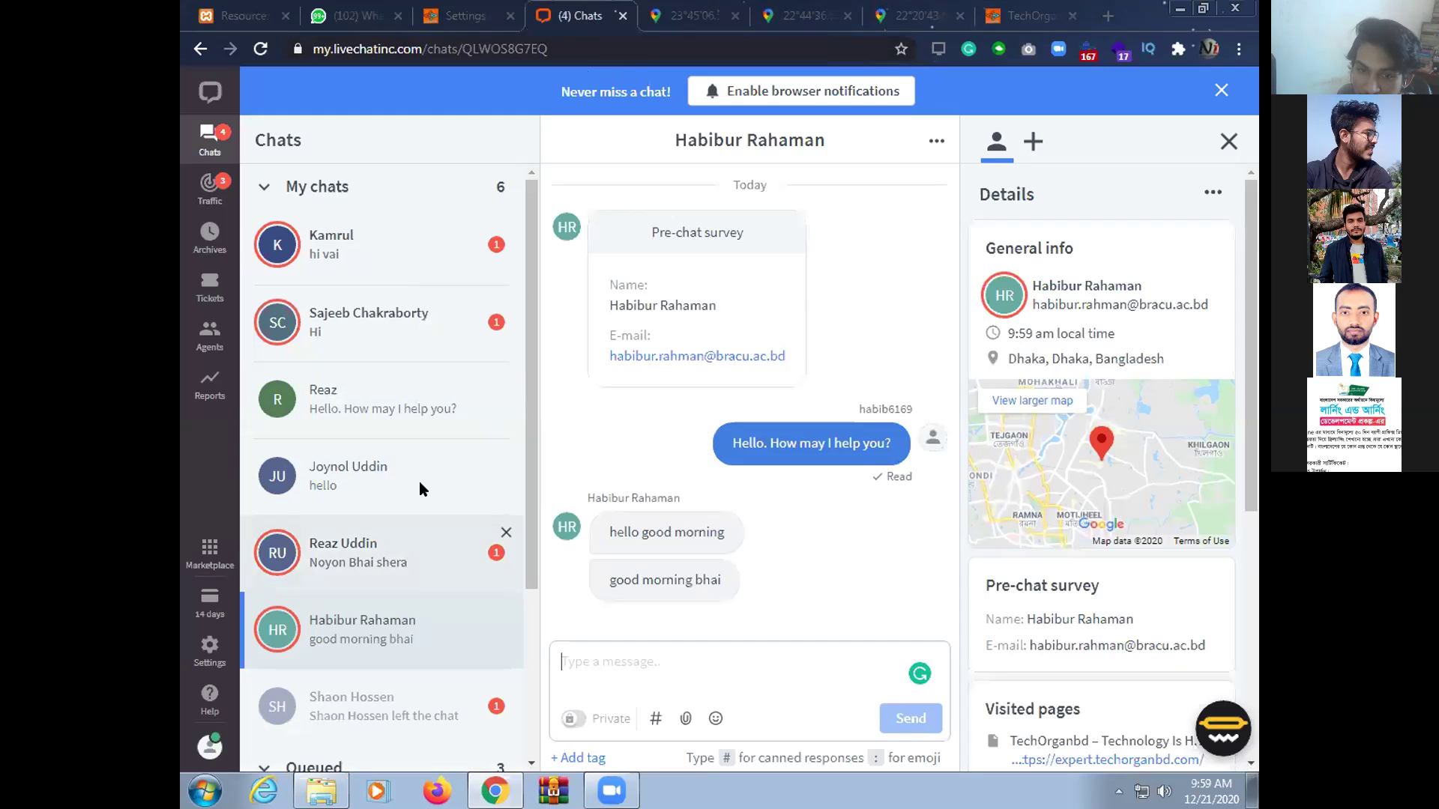
# Scan the Queued chats, glance at the WordPress integration settings, and open the anonymous Visitor's queued chat
pyautogui.scroll(-1, 435, 486)
pyautogui.scroll(-3, 438, 491)
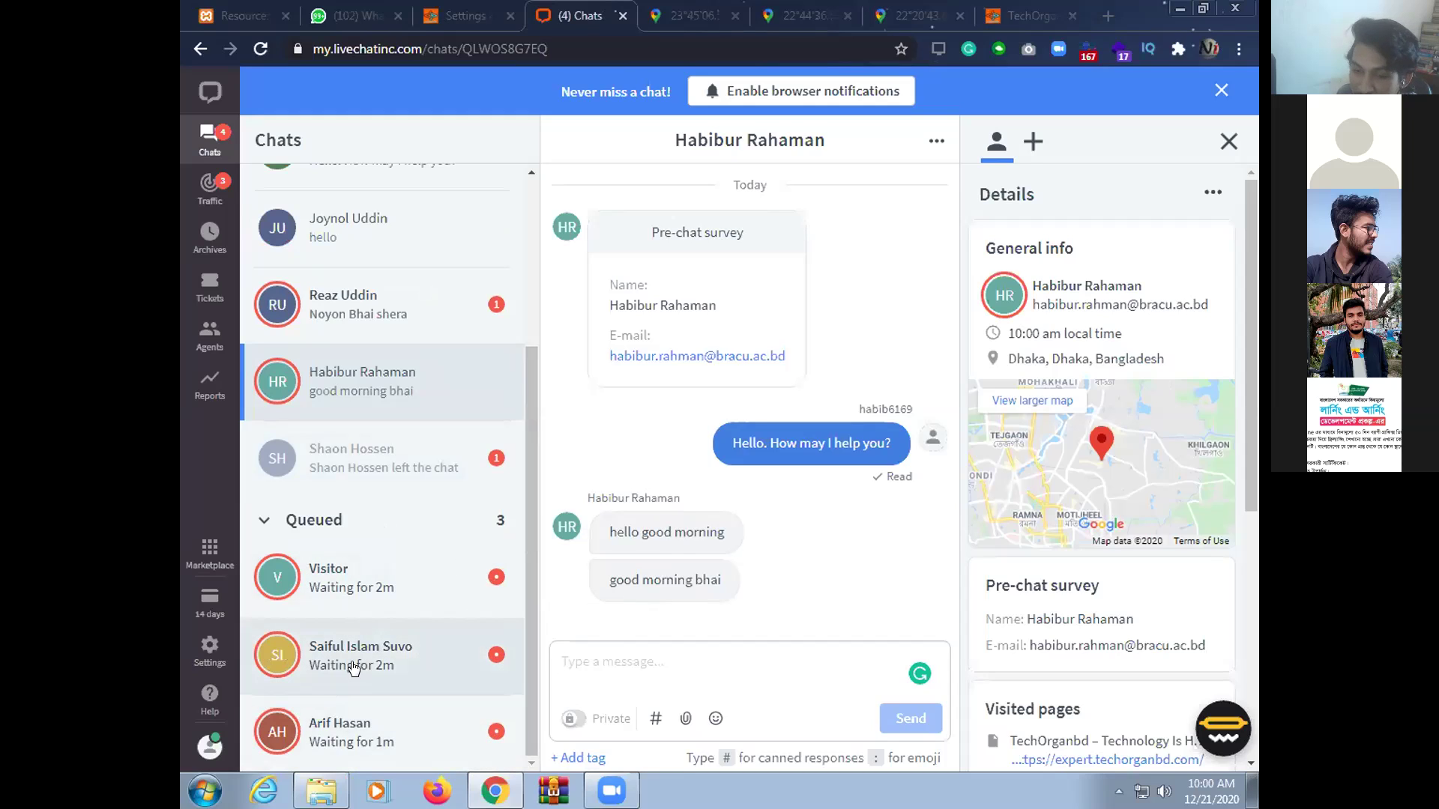
pyautogui.scroll(3, 354, 666)
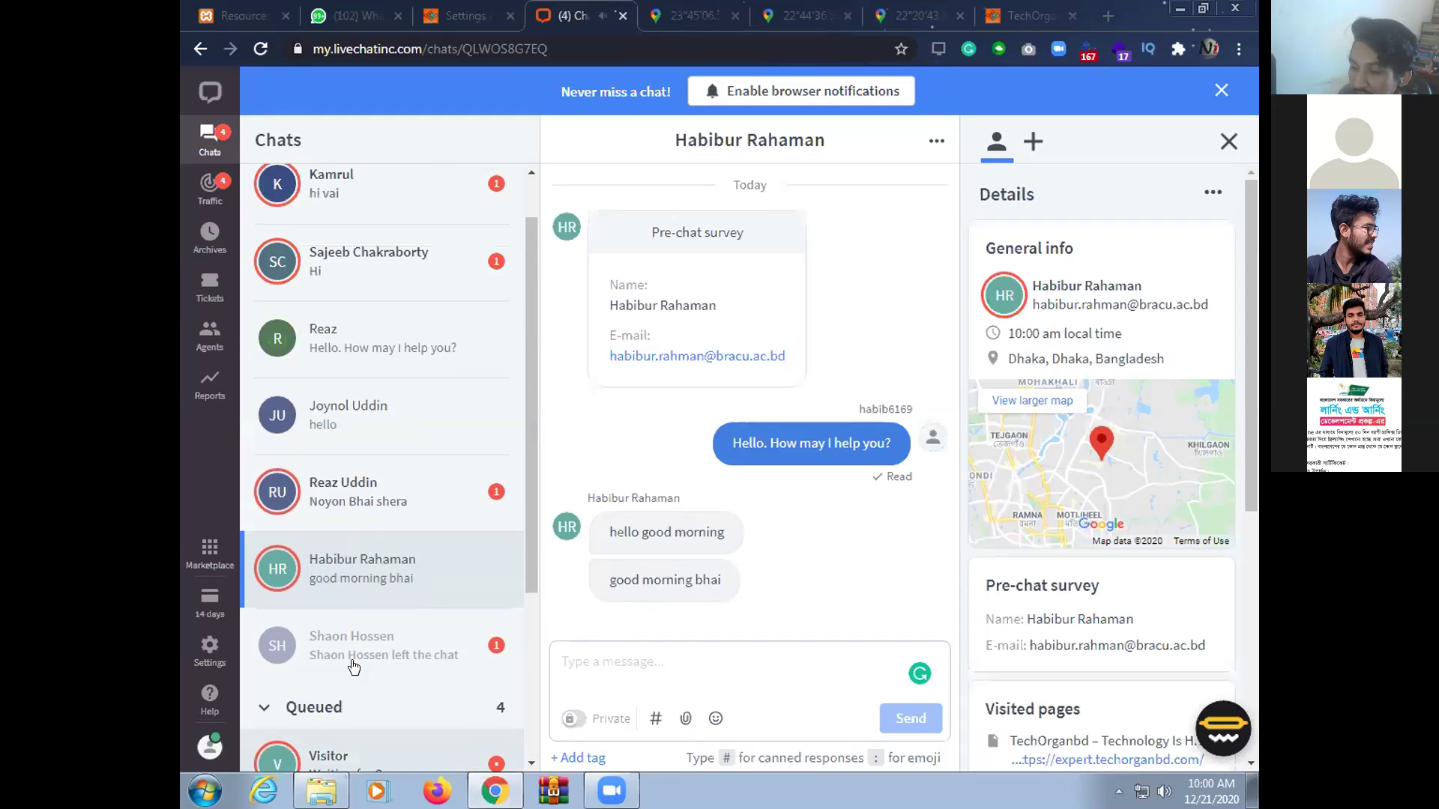
pyautogui.scroll(-4, 354, 666)
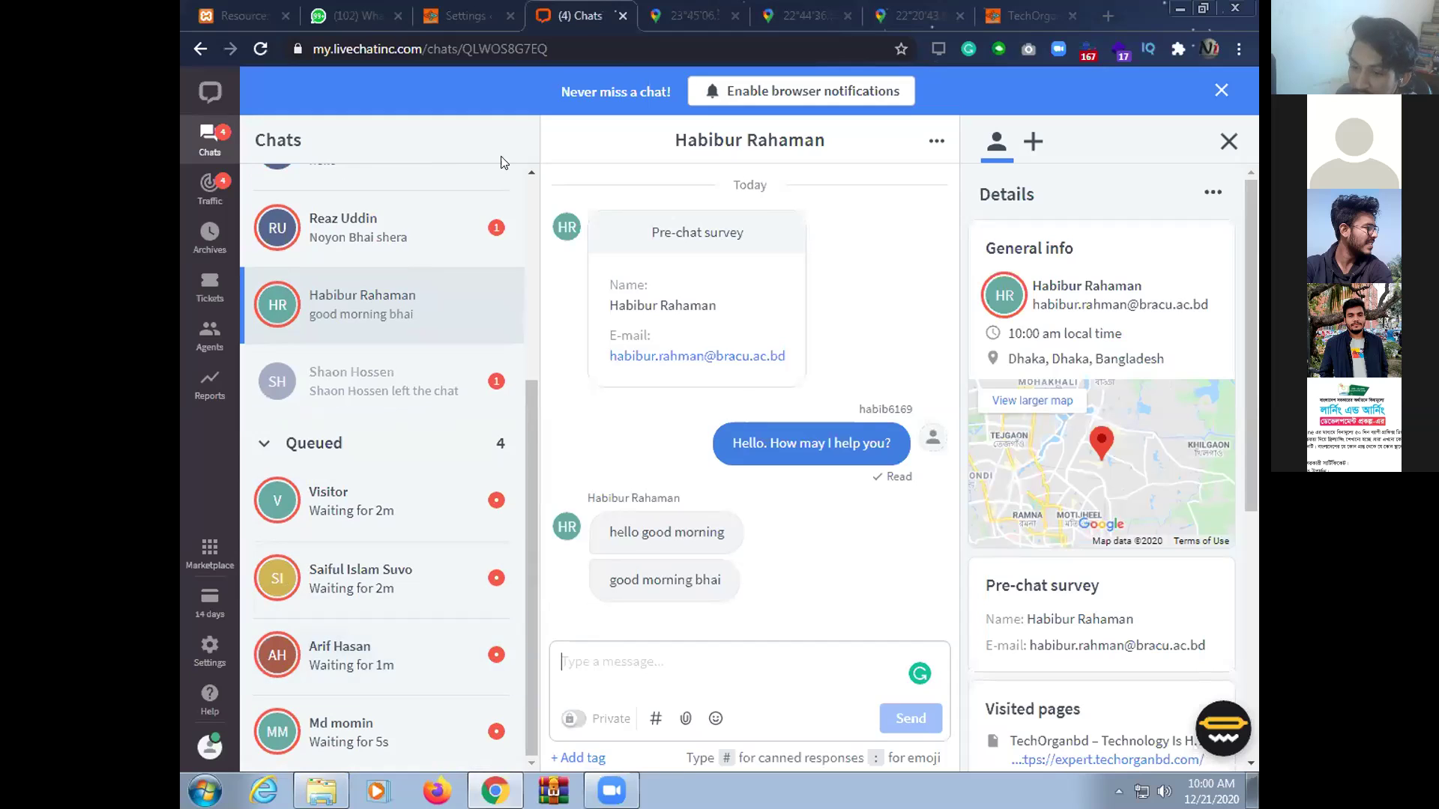
pyautogui.click(465, 18)
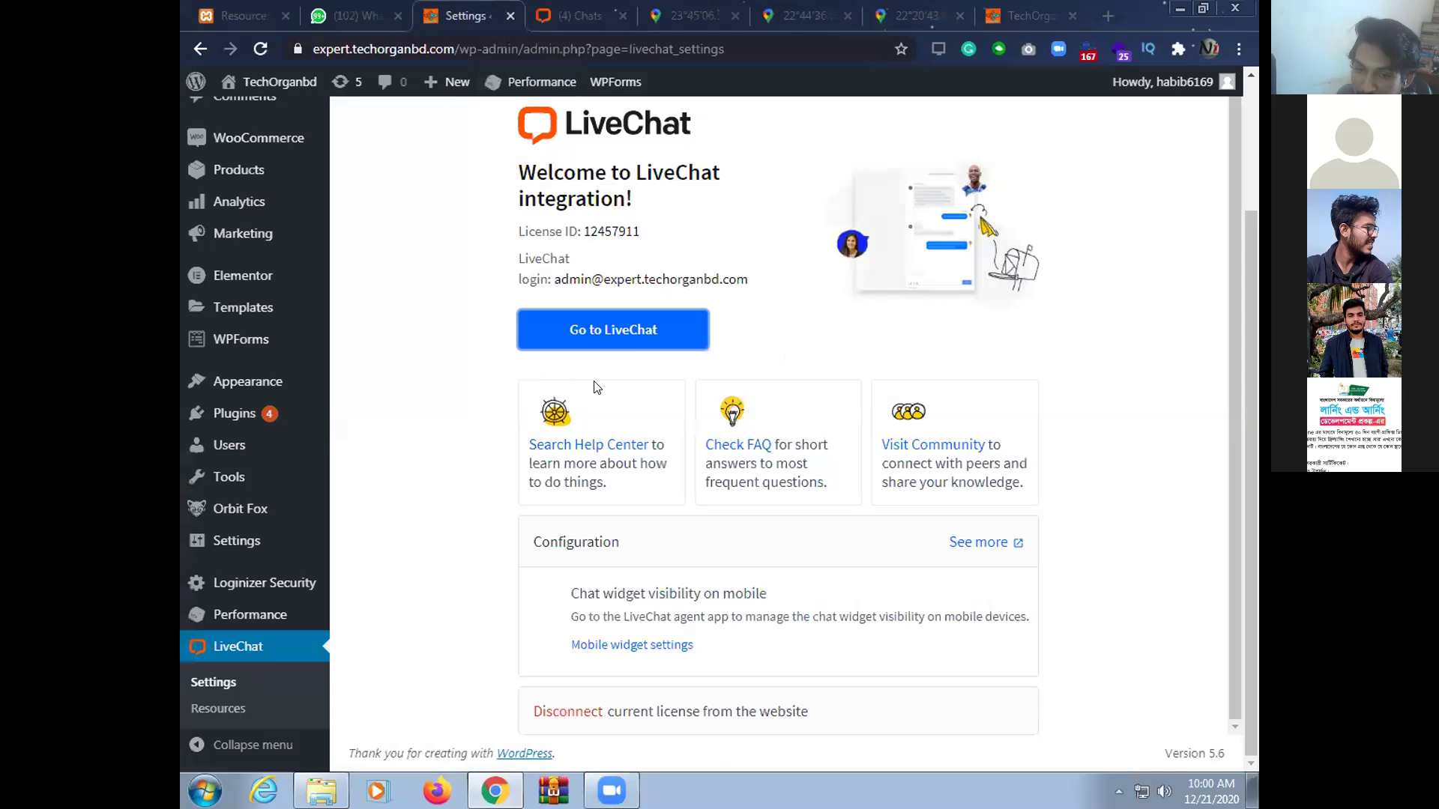
pyautogui.click(543, 17)
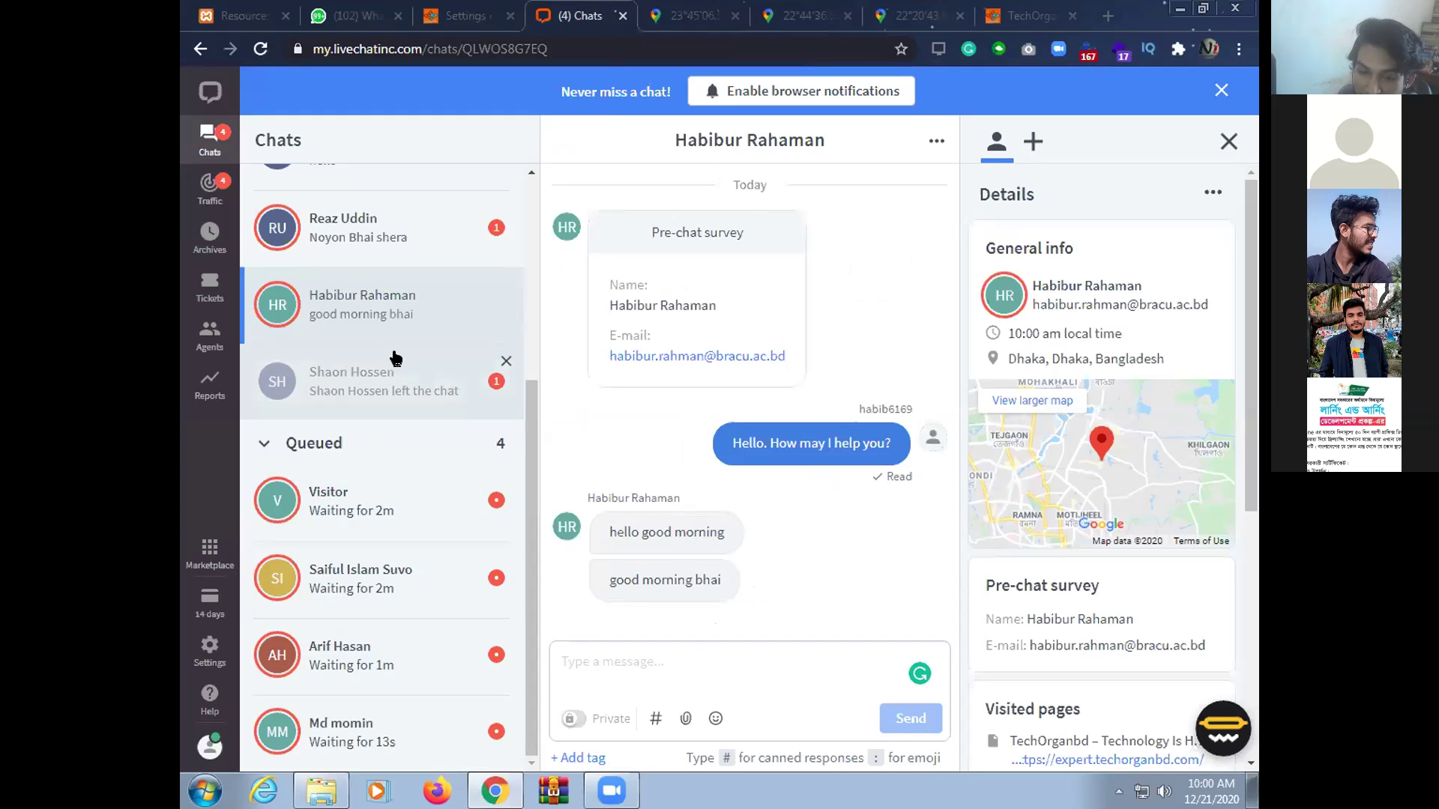
pyautogui.click(408, 489)
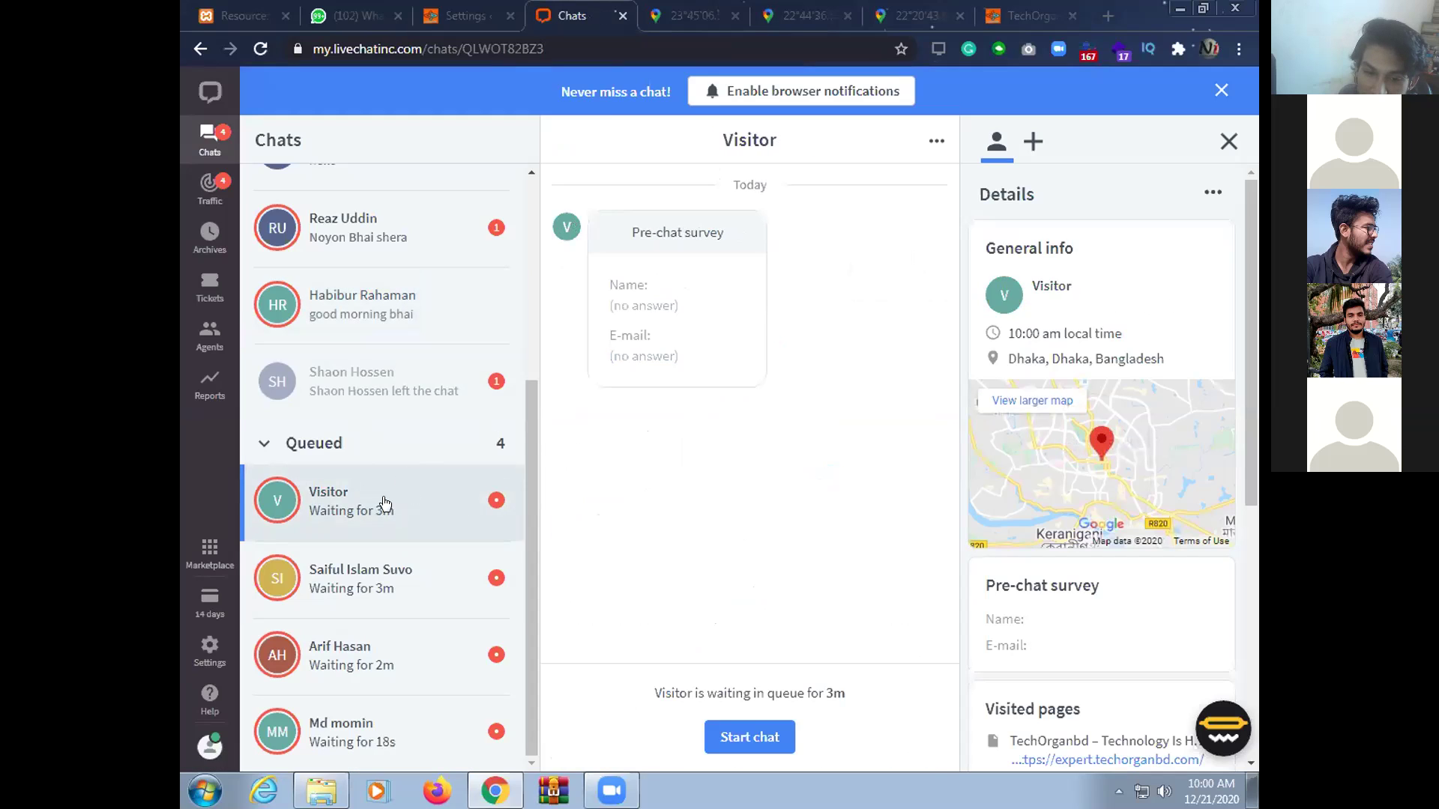
# Check the 'hi vai' chat, then start the queued chat with the Pabna, Rajshahi customer
pyautogui.scroll(4, 368, 460)
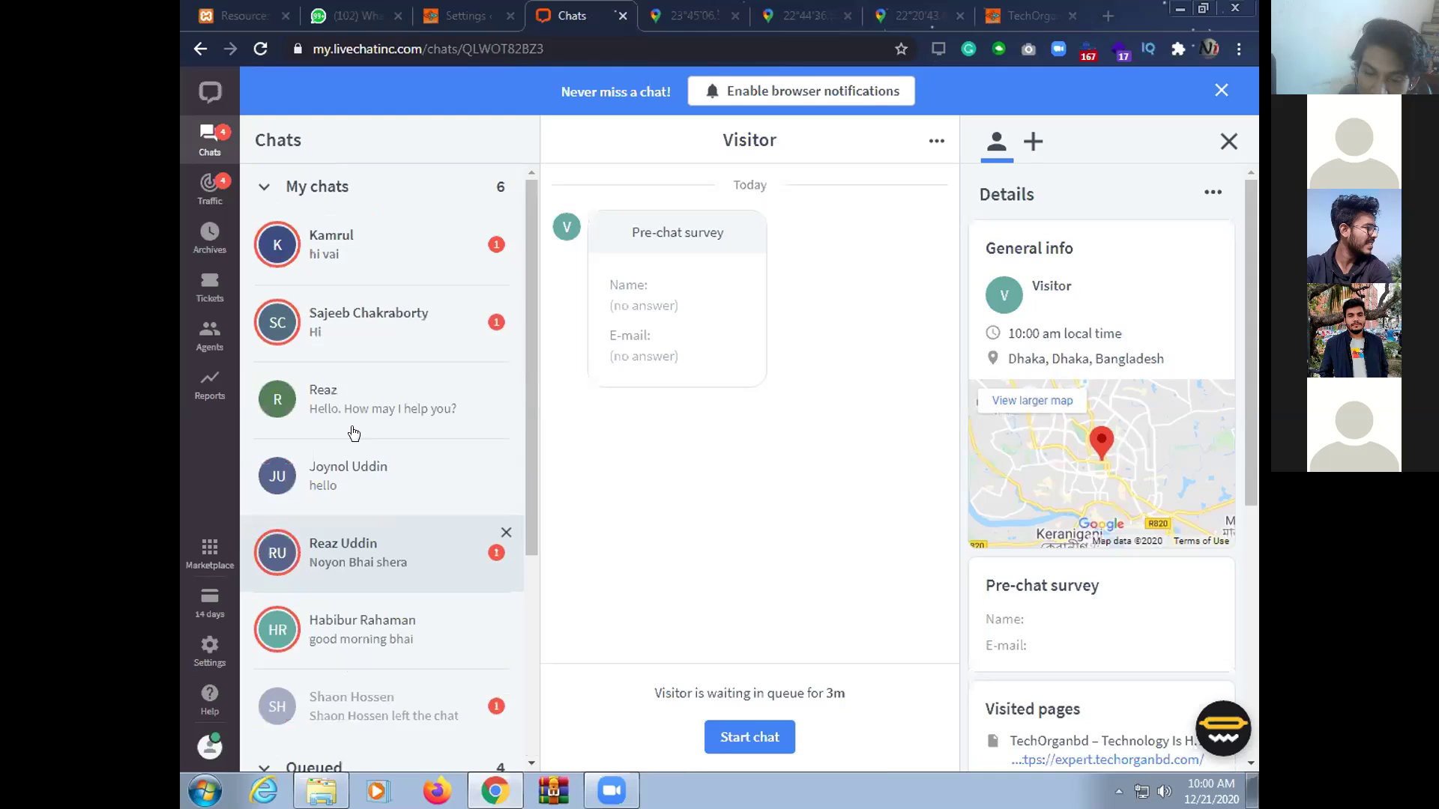
pyautogui.click(375, 248)
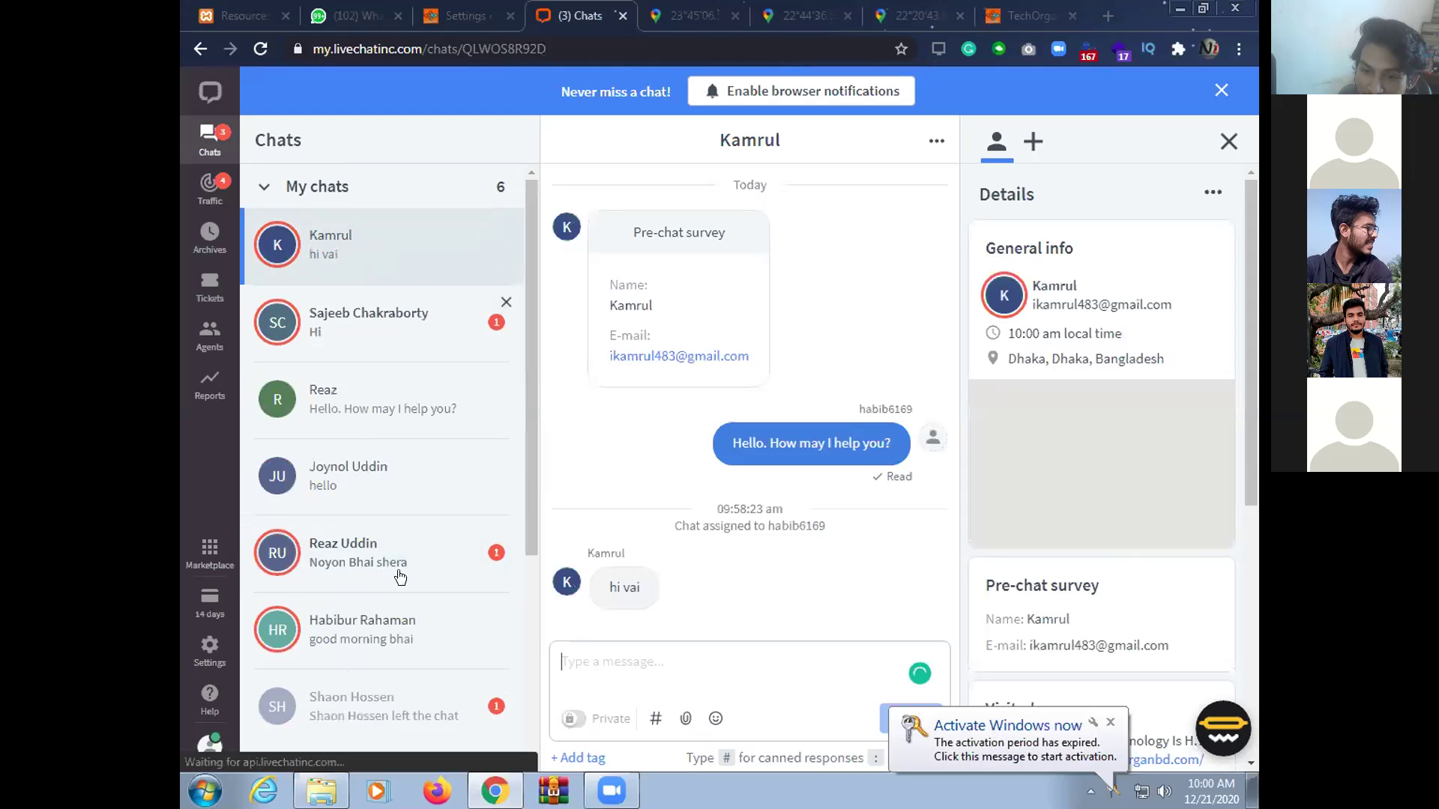
pyautogui.scroll(-3, 400, 582)
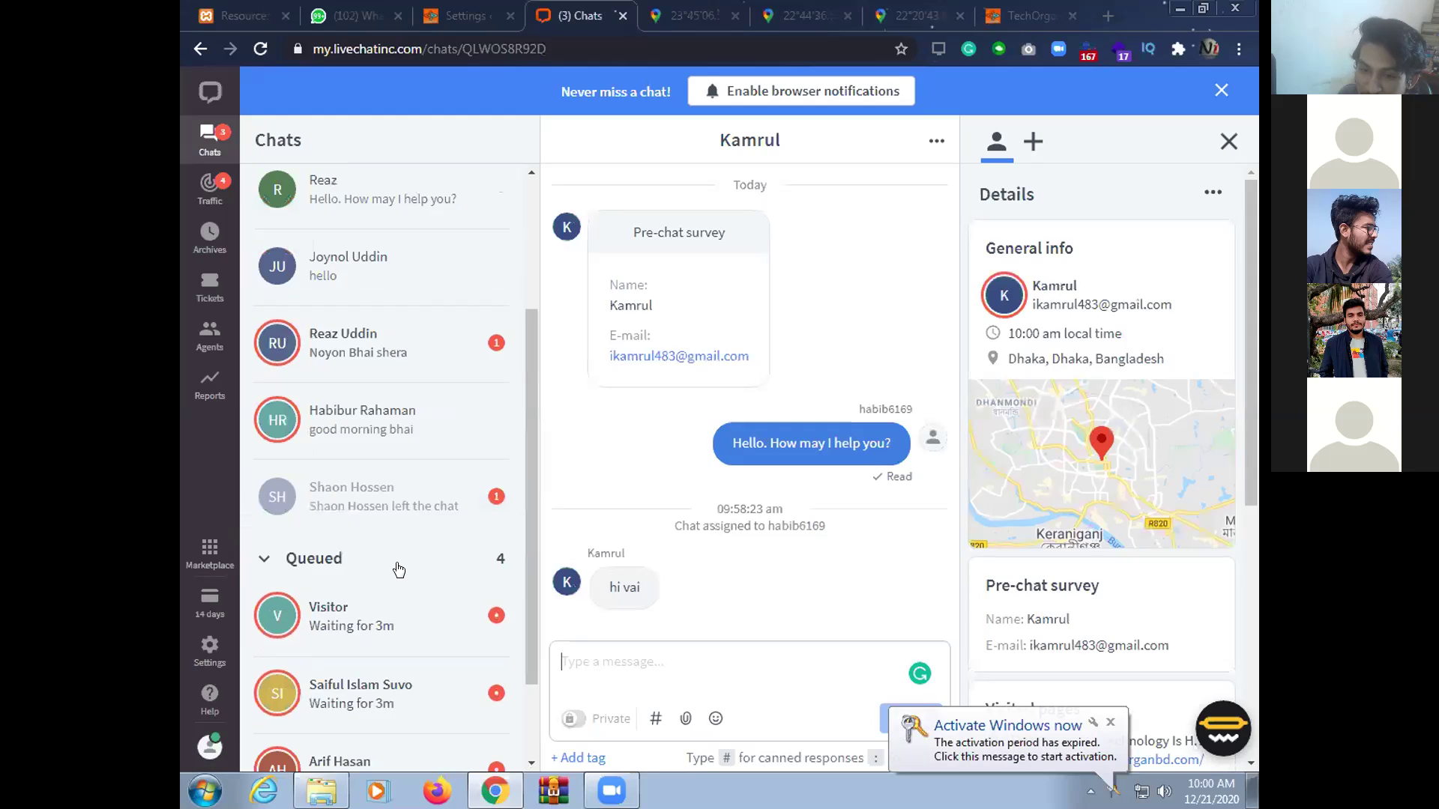
pyautogui.scroll(-2, 399, 569)
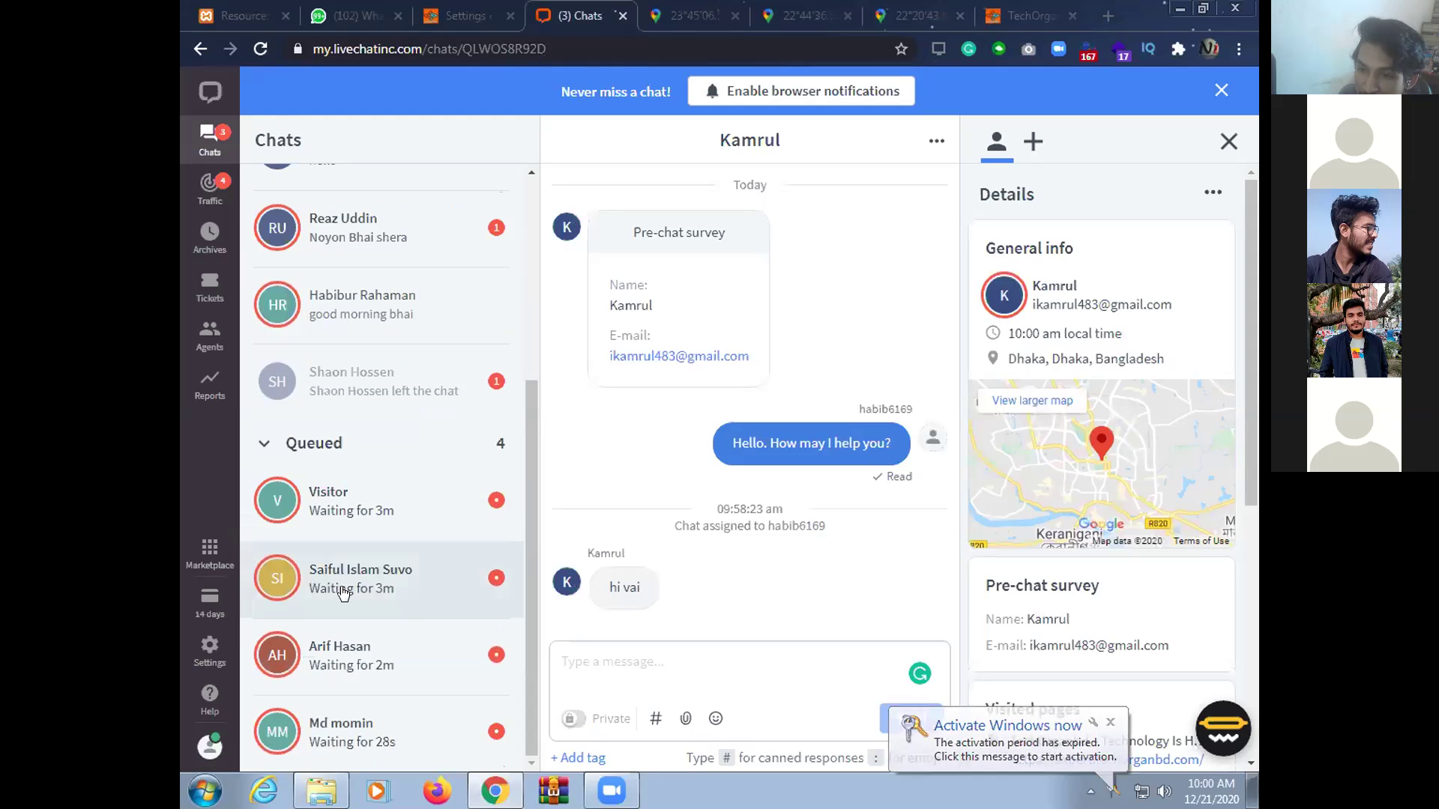
pyautogui.click(379, 572)
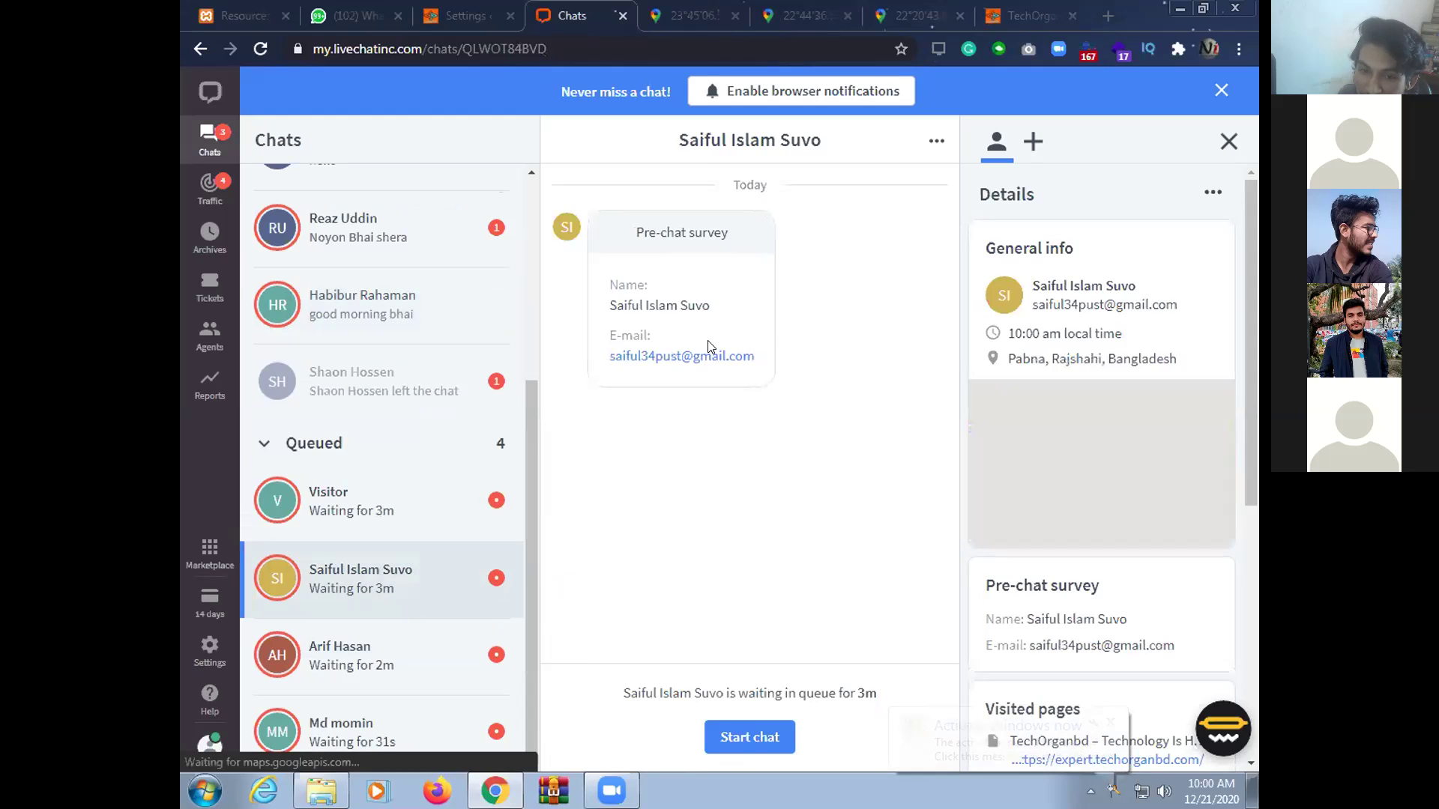
pyautogui.click(753, 738)
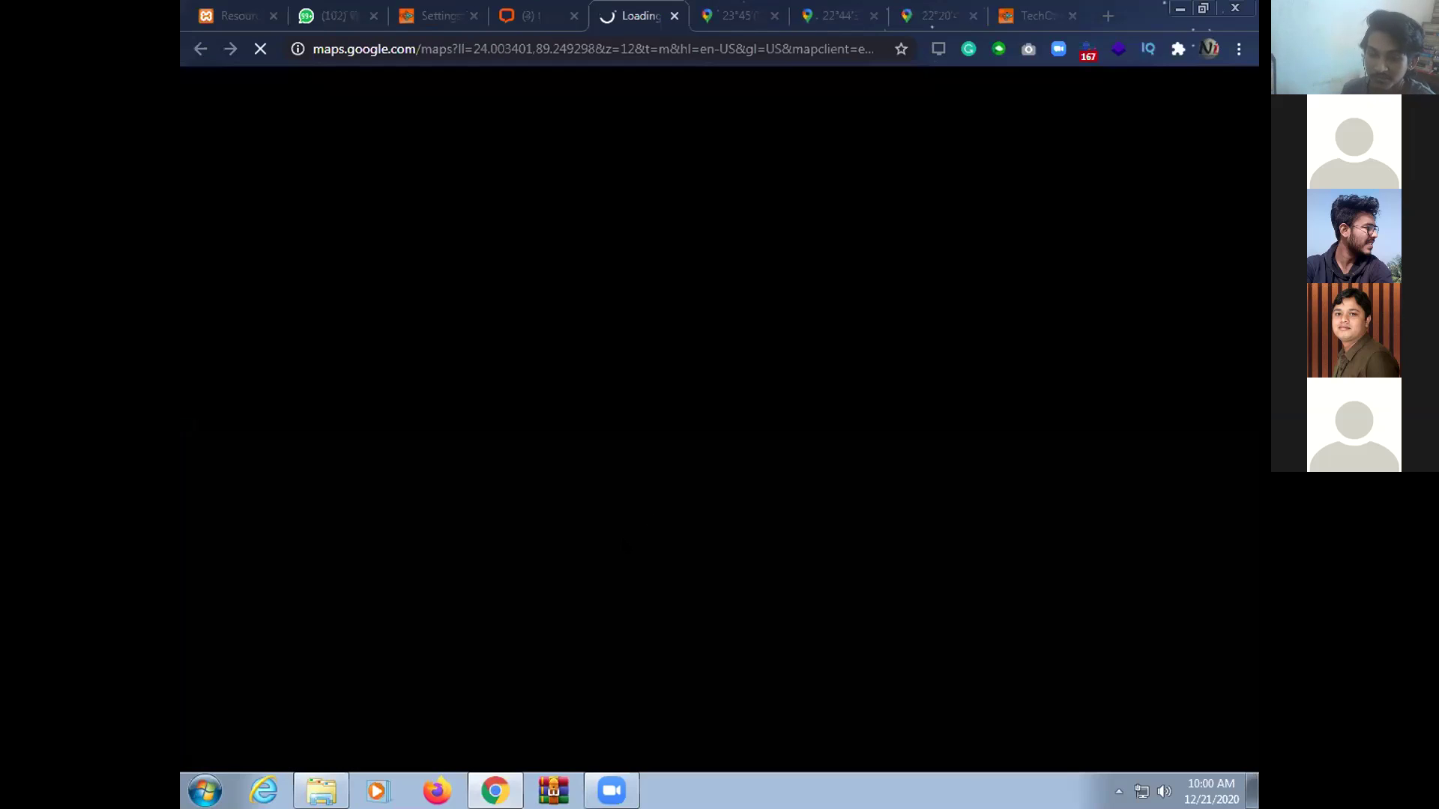
pyautogui.hotkey('ctrl', 'shift', 'Tab')
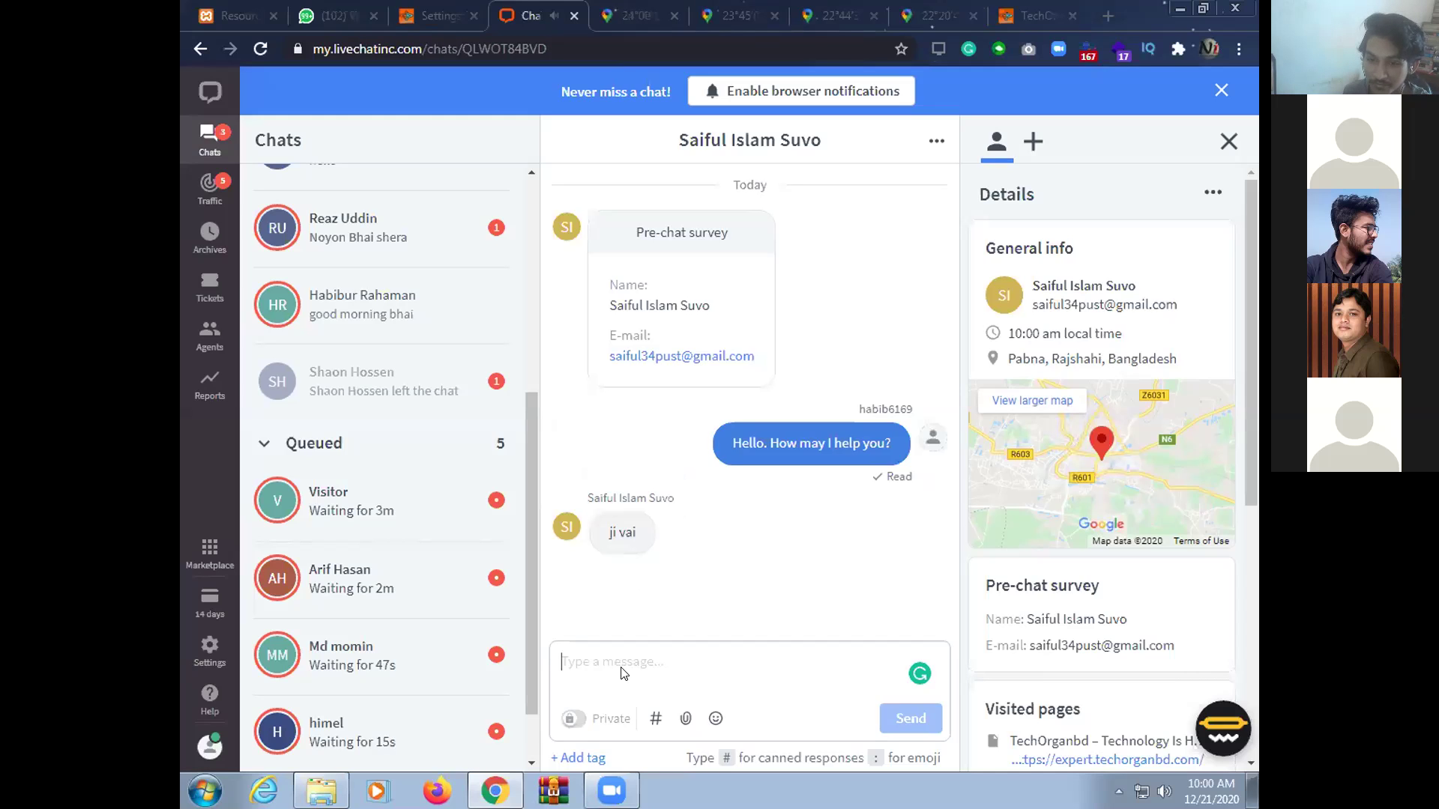
# Send the reply 'okkk' to the Pabna visitor, then view their location on Google Maps
pyautogui.tripleClick(622, 532)
pyautogui.click(726, 646)
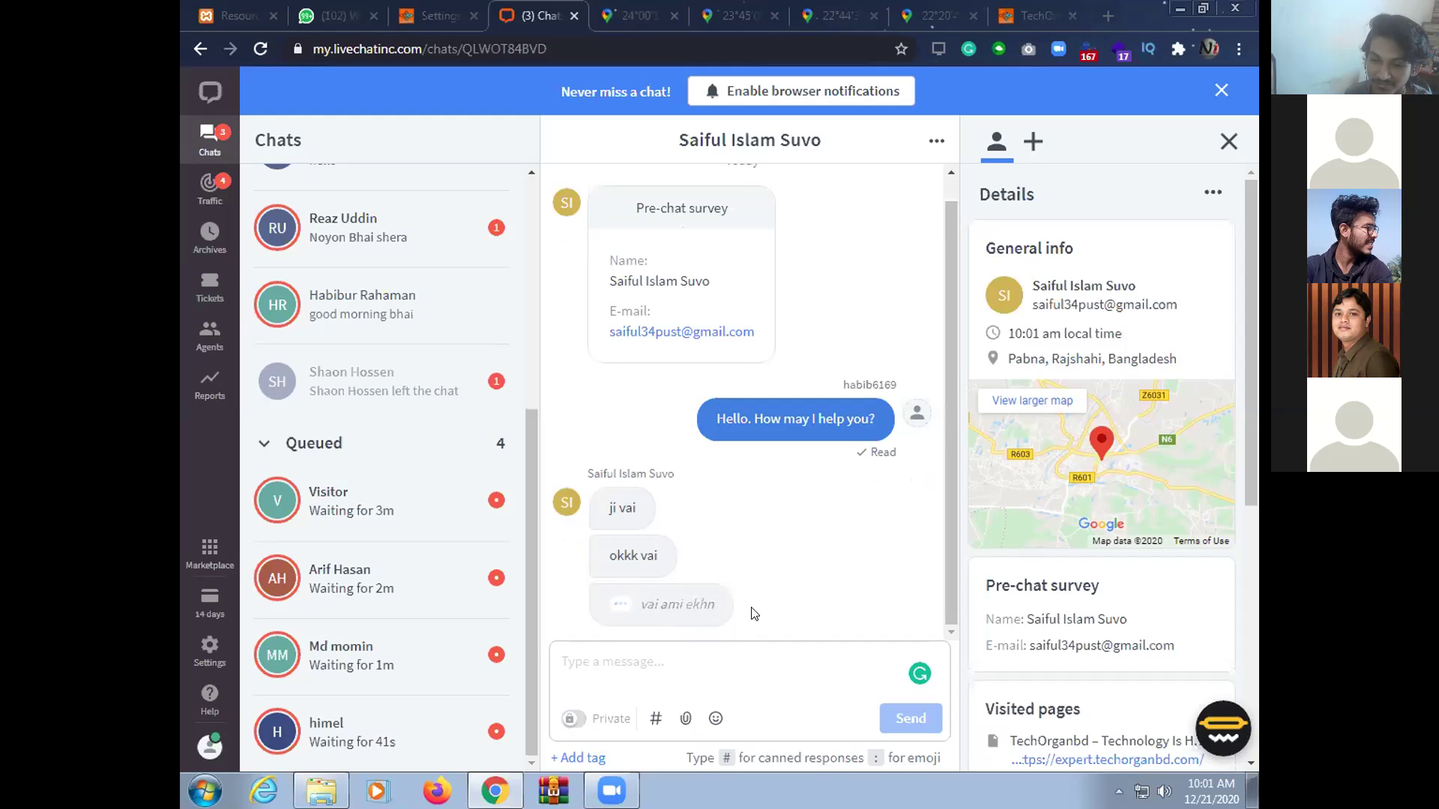
pyautogui.moveTo(754, 613); pyautogui.dragTo(646, 606)
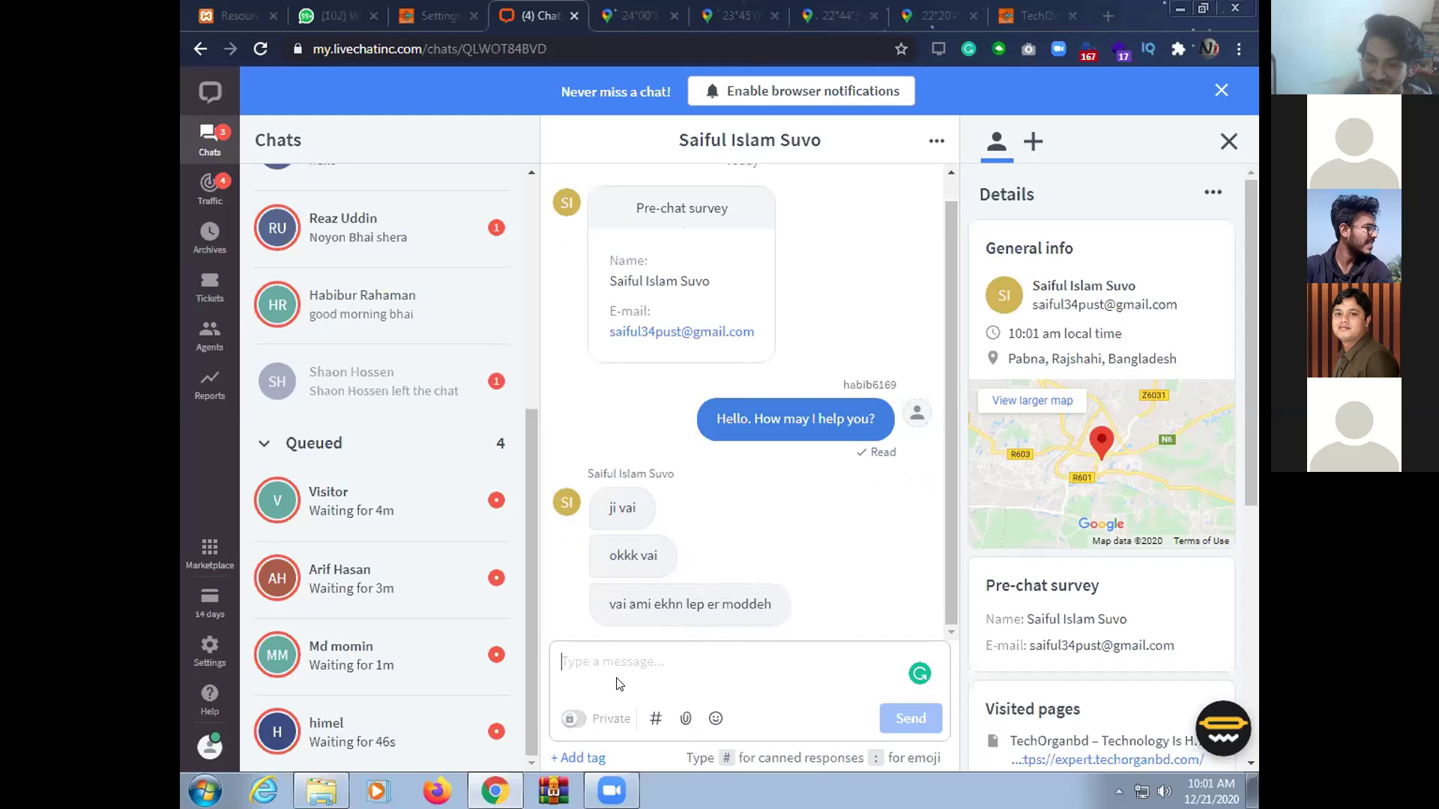
pyautogui.write('okkk')
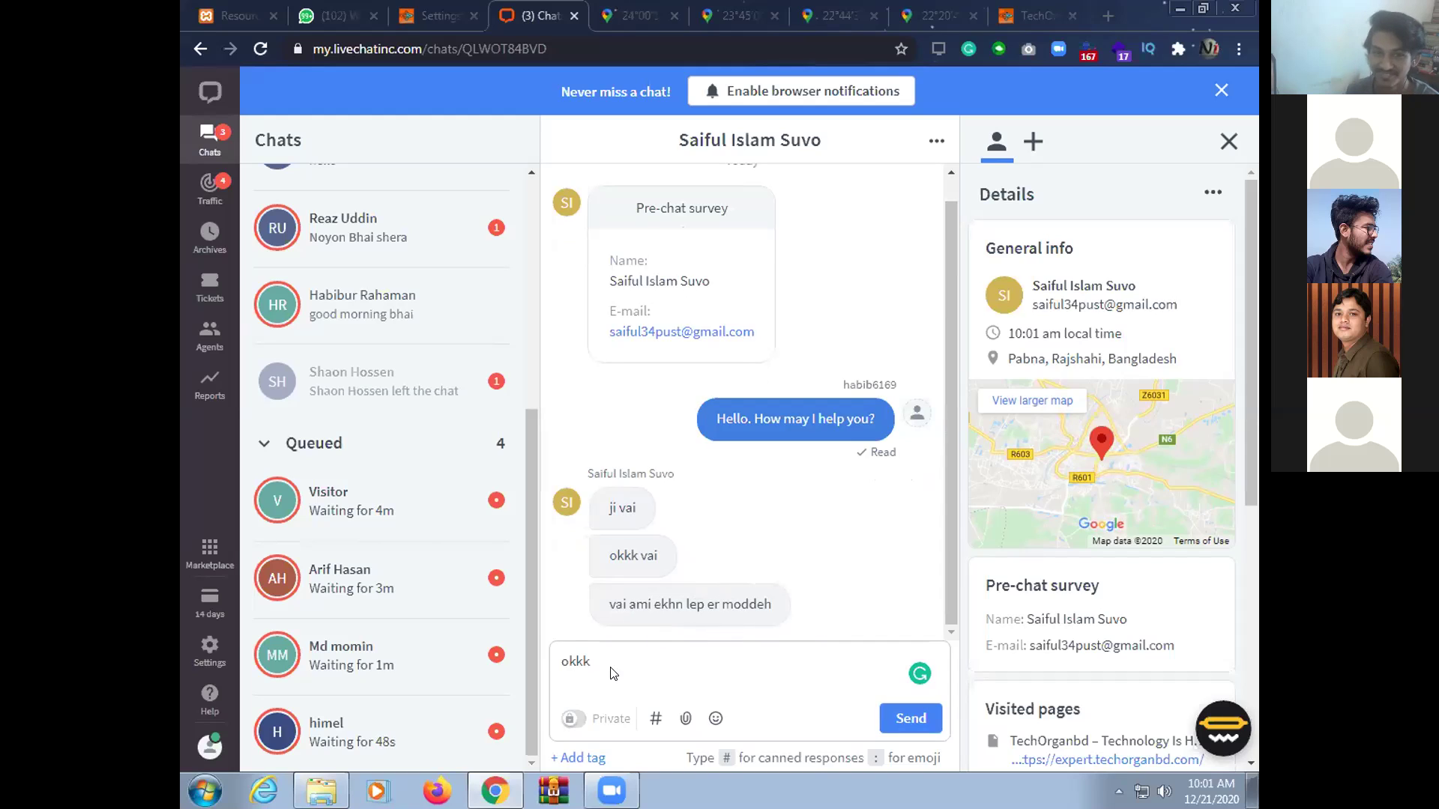
pyautogui.press('Return')
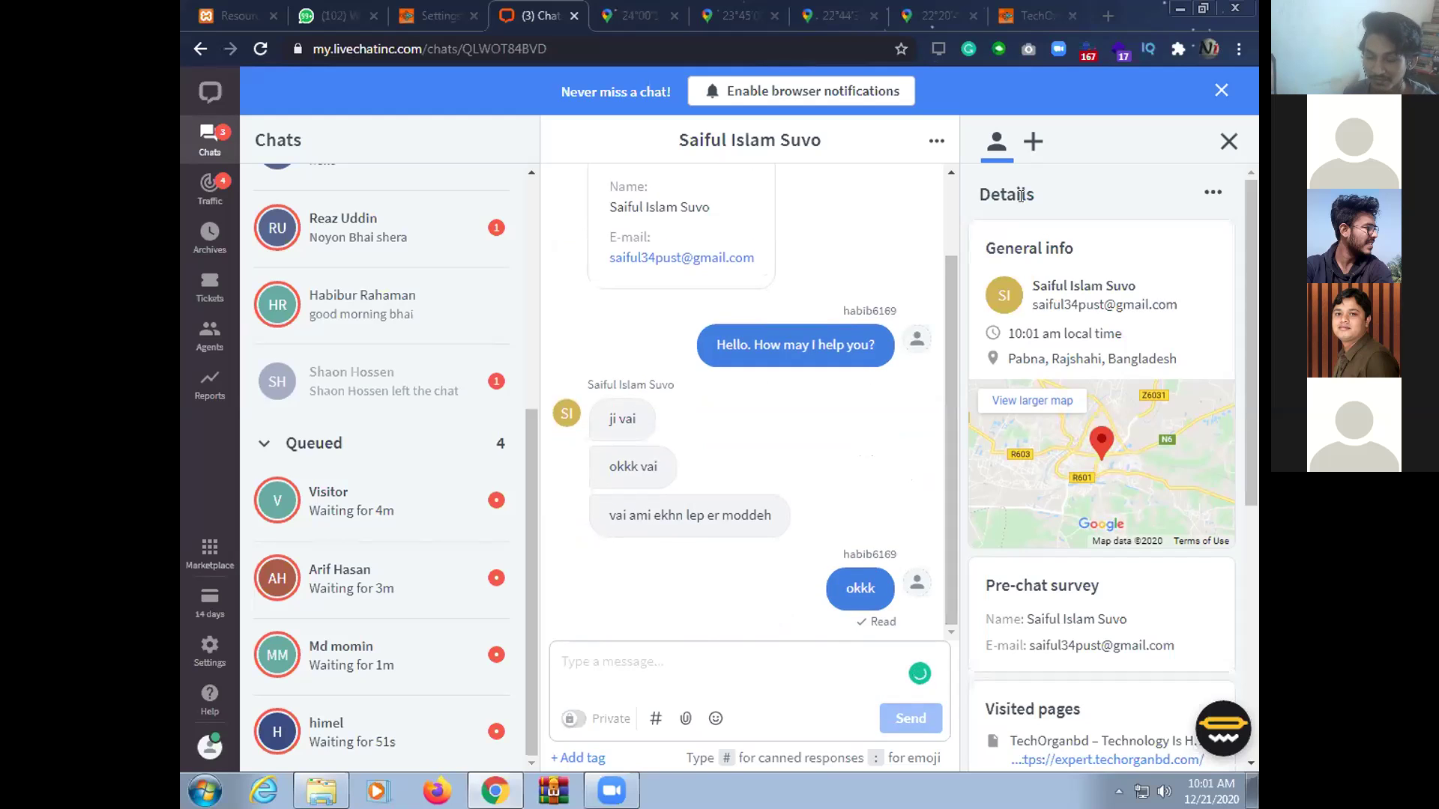
pyautogui.click(633, 16)
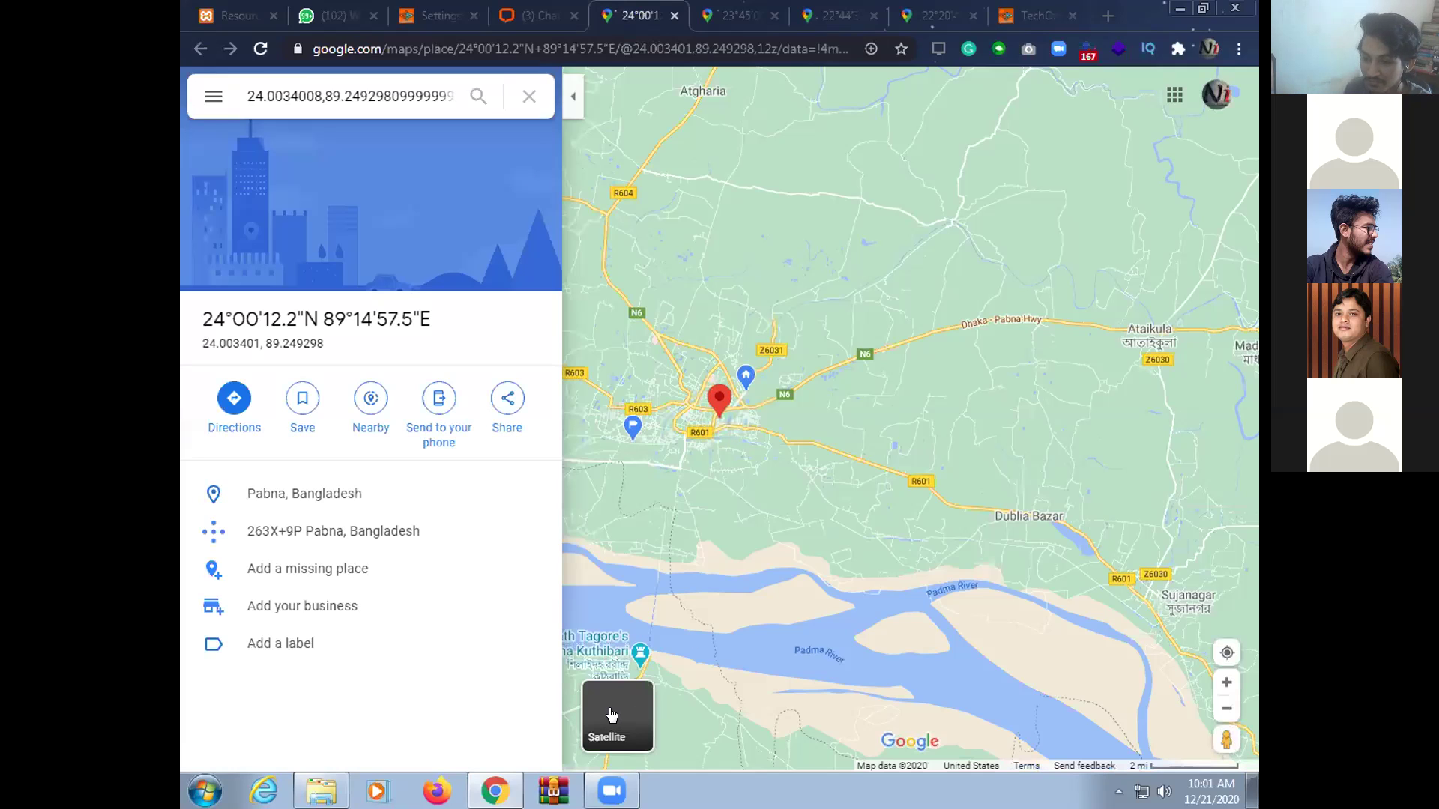
# Zoom and pan onto the Pabna pin in satellite view, then go back to LiveChat
pyautogui.click(611, 714)
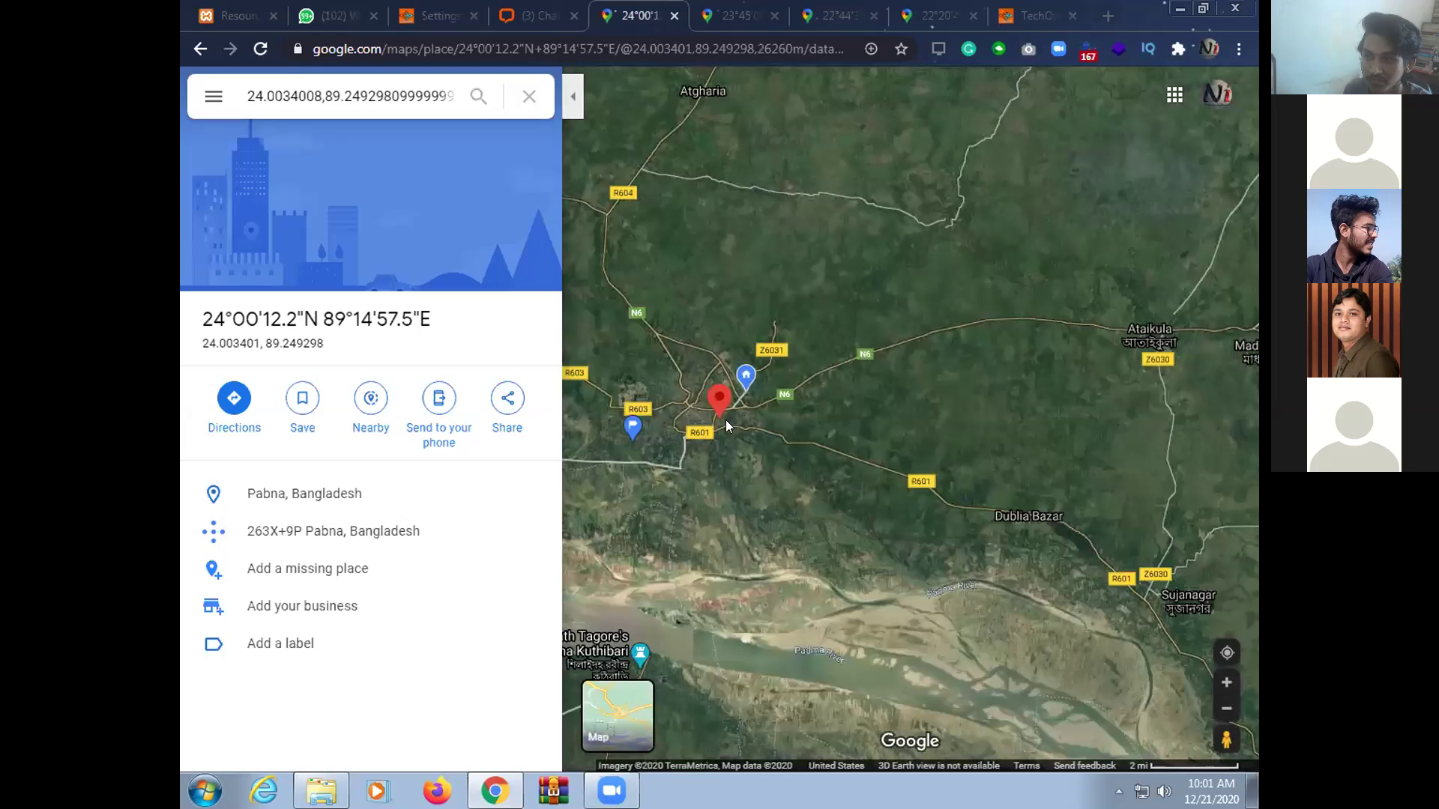
pyautogui.scroll(2, 725, 420)
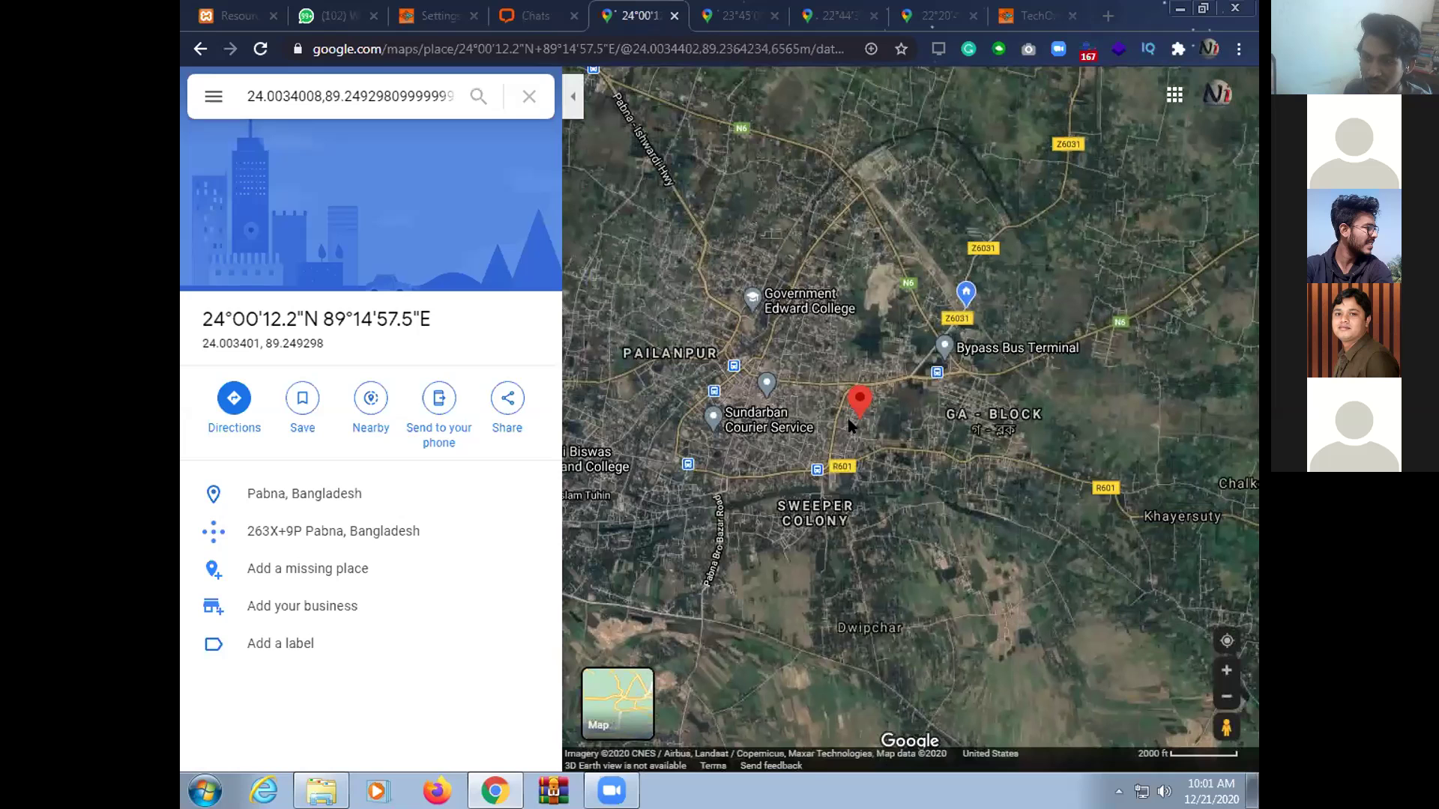
pyautogui.scroll(1, 859, 426)
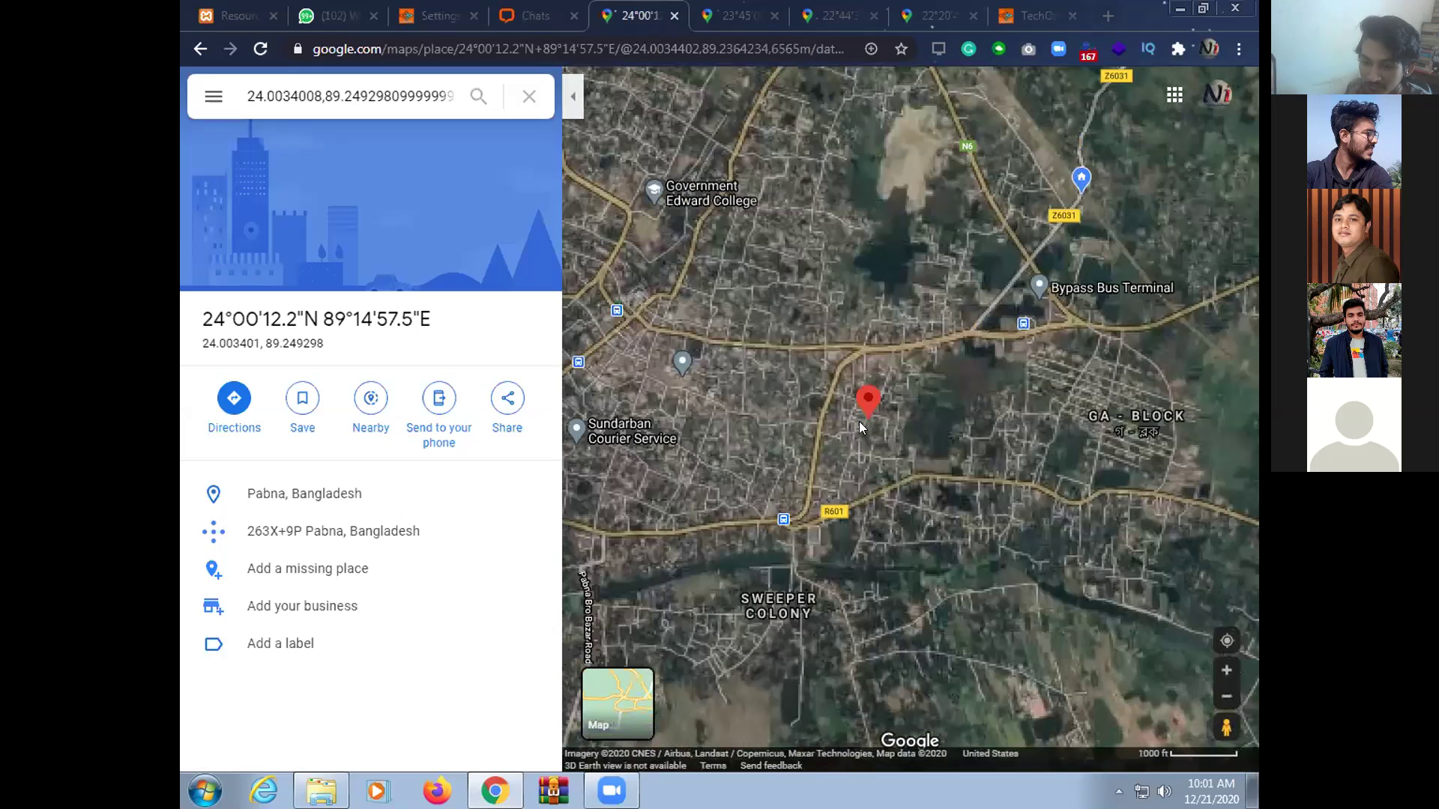
pyautogui.scroll(1, 859, 422)
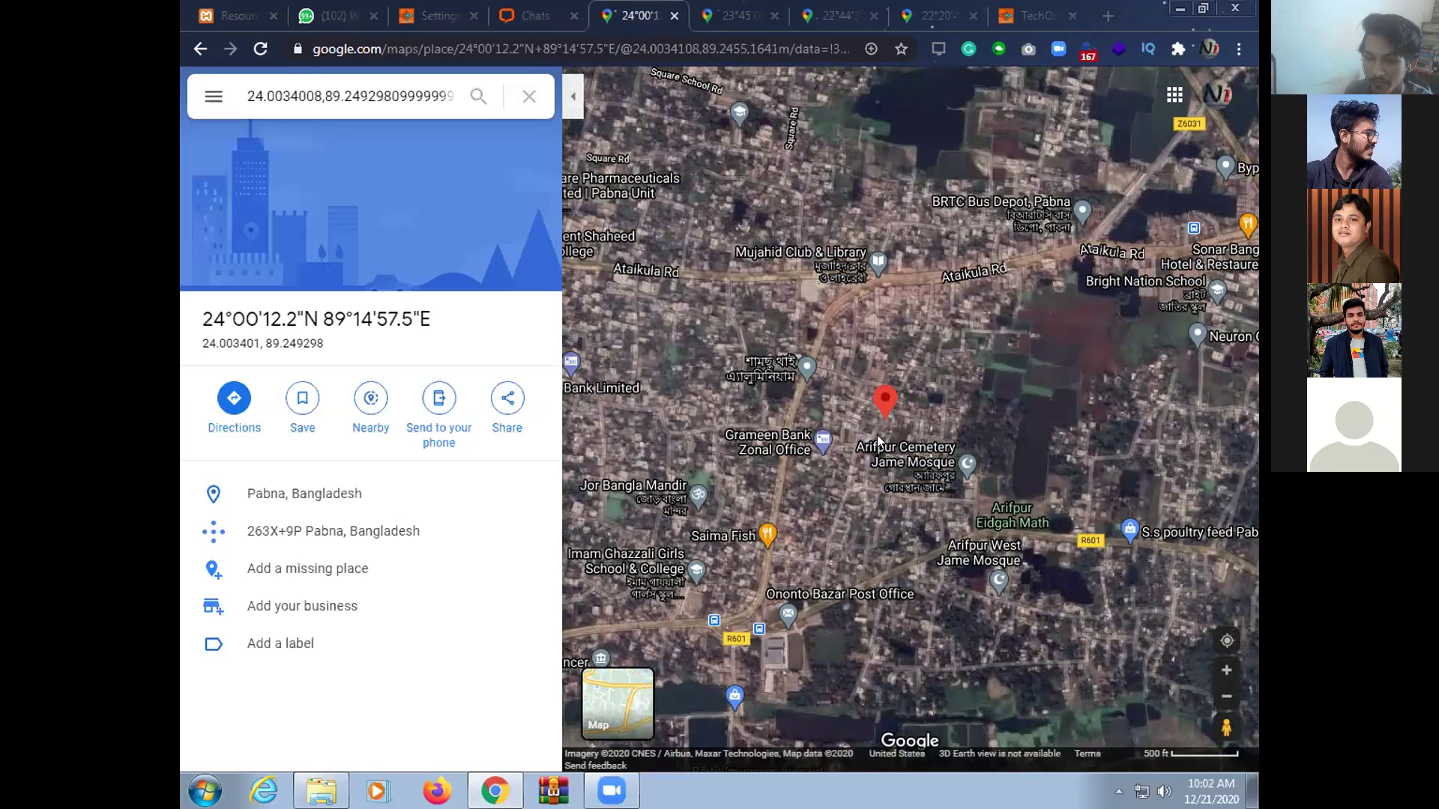
pyautogui.scroll(1, 892, 424)
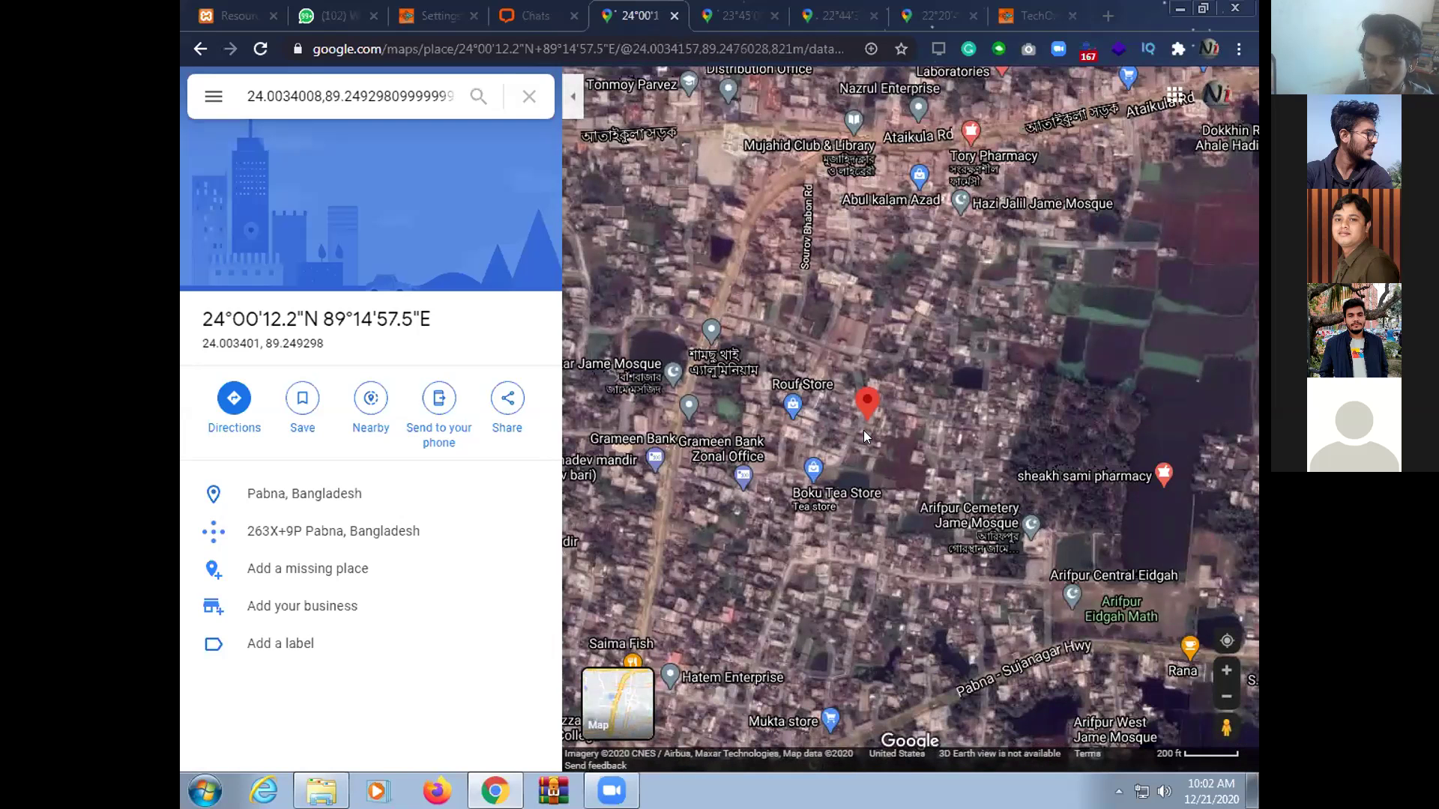
pyautogui.scroll(2, 863, 430)
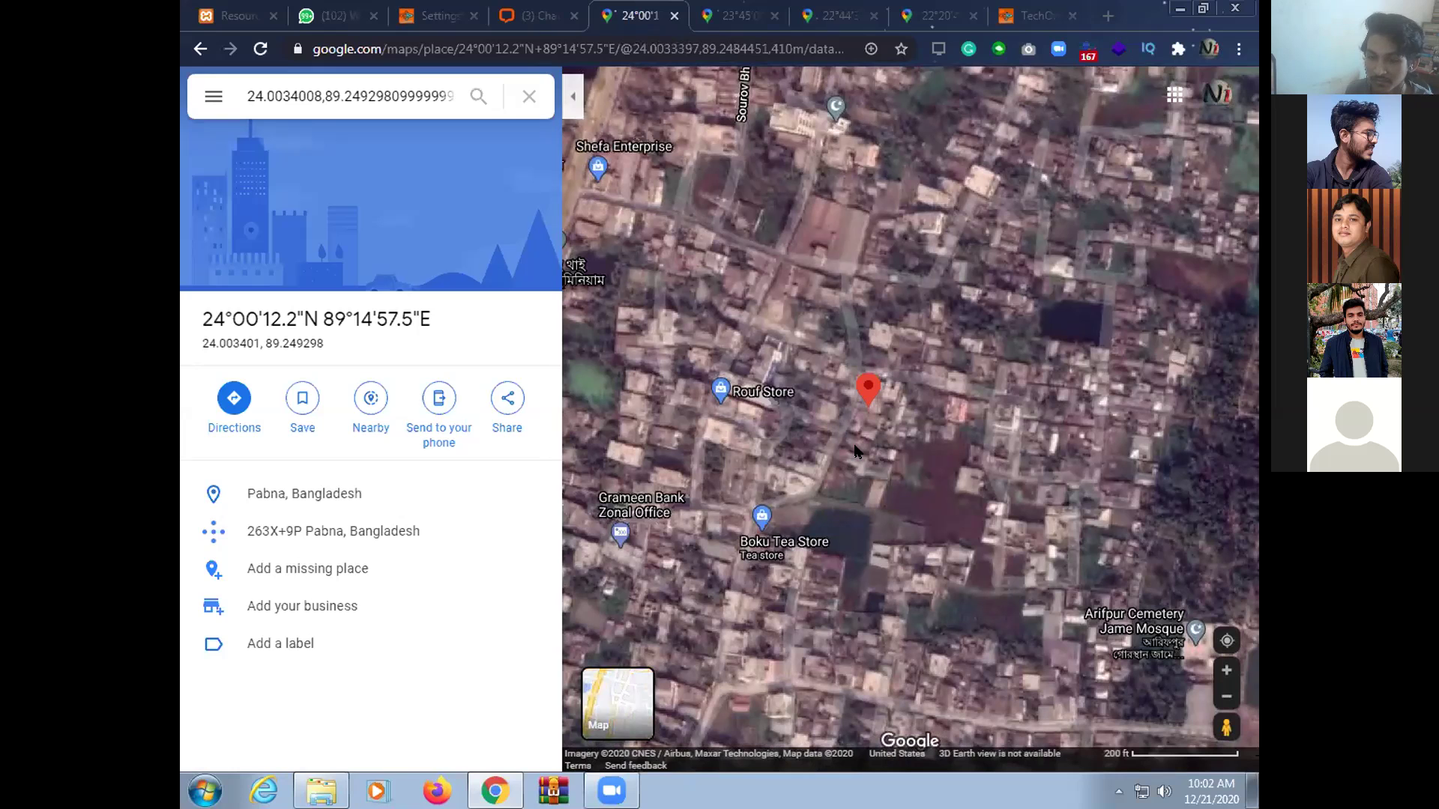
pyautogui.scroll(1, 855, 450)
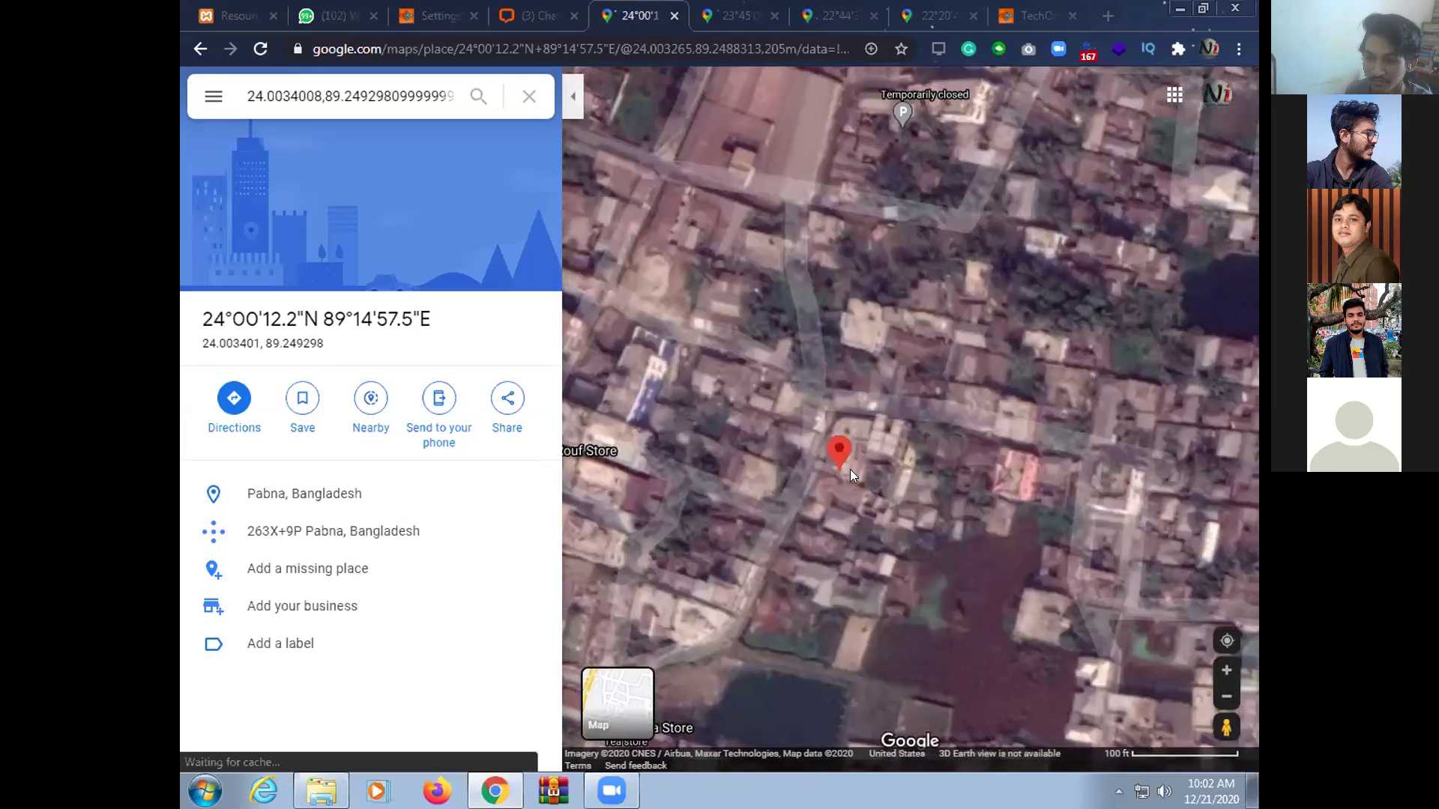
pyautogui.scroll(1, 850, 469)
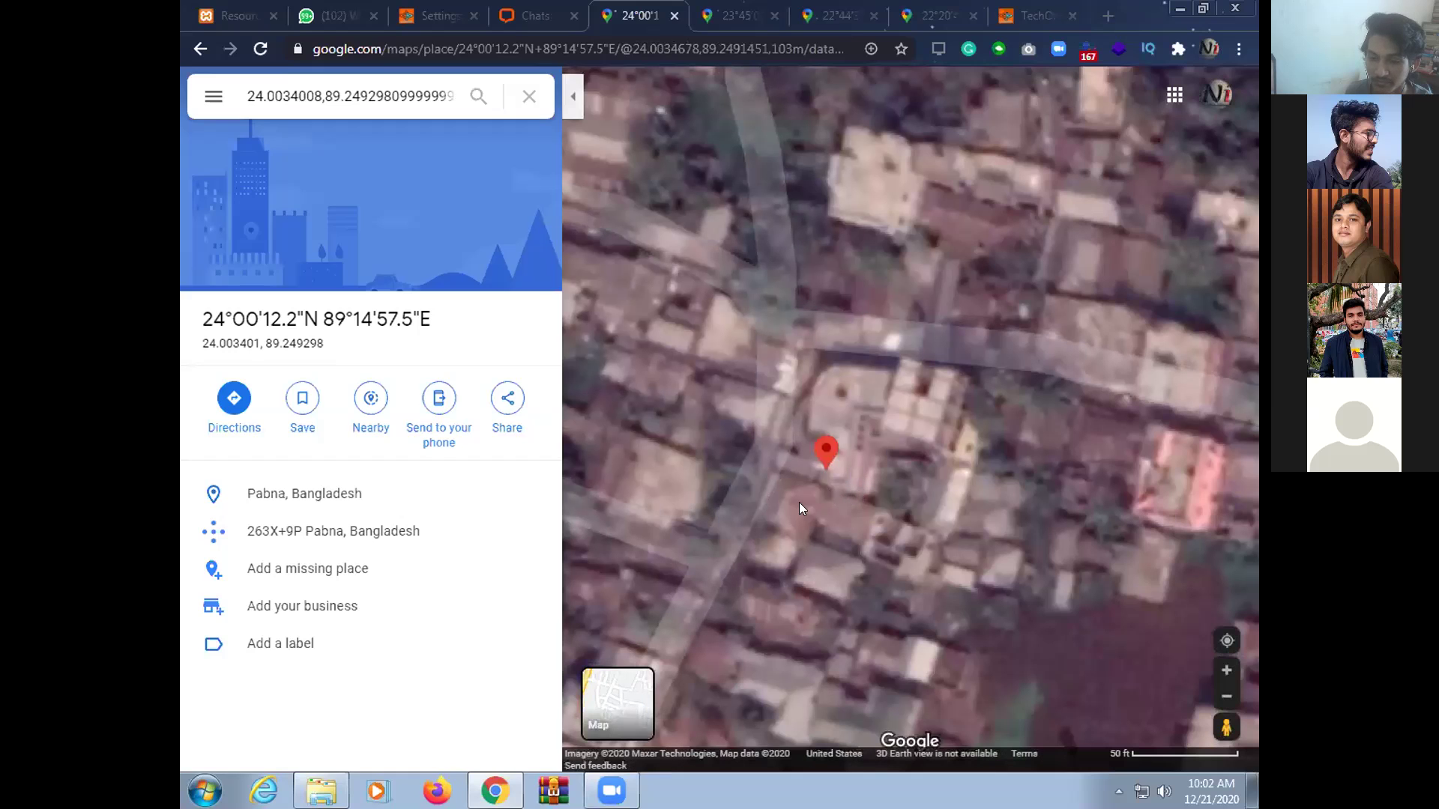
pyautogui.scroll(-1, 802, 511)
pyautogui.moveTo(847, 484); pyautogui.dragTo(1043, 519)
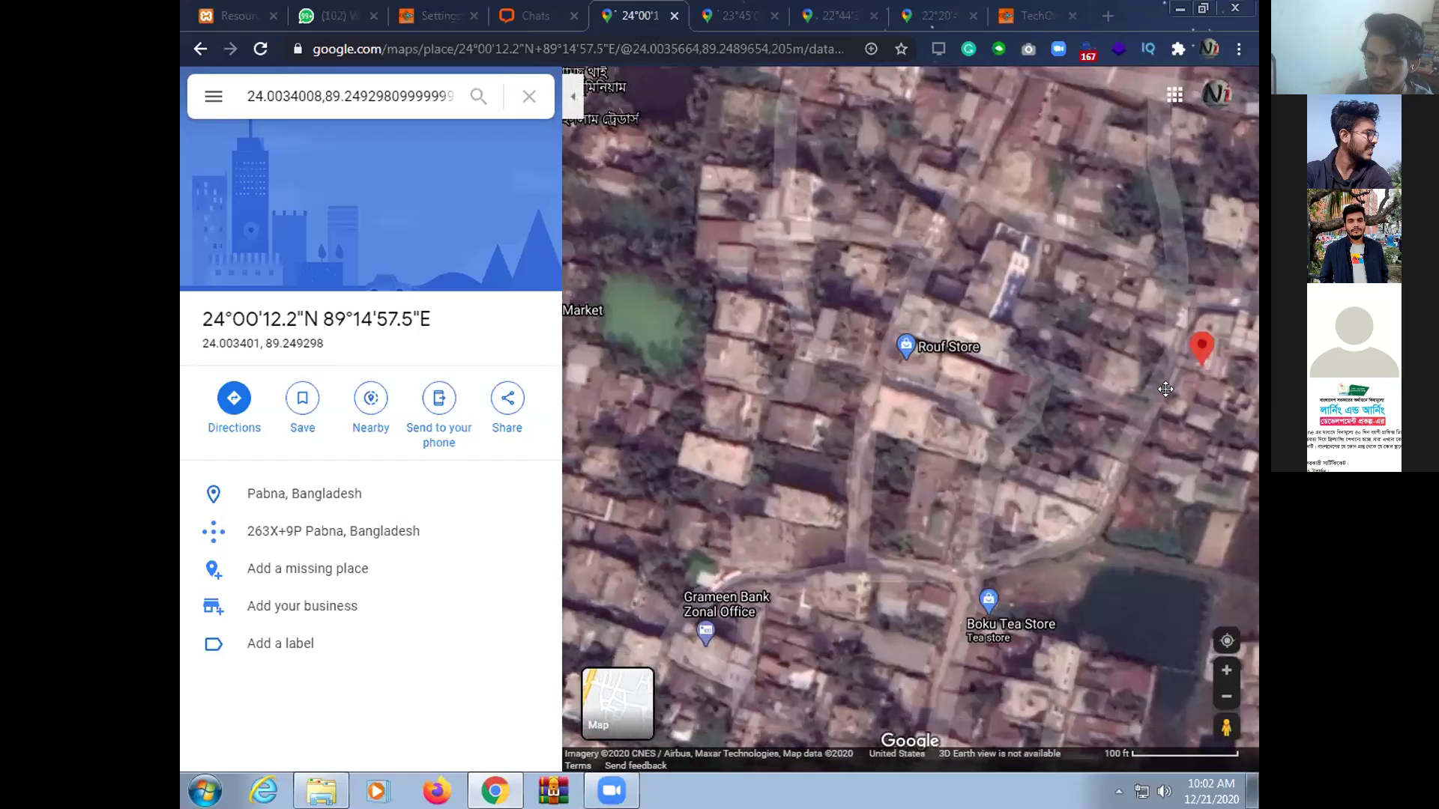
pyautogui.moveTo(1104, 391); pyautogui.dragTo(743, 318)
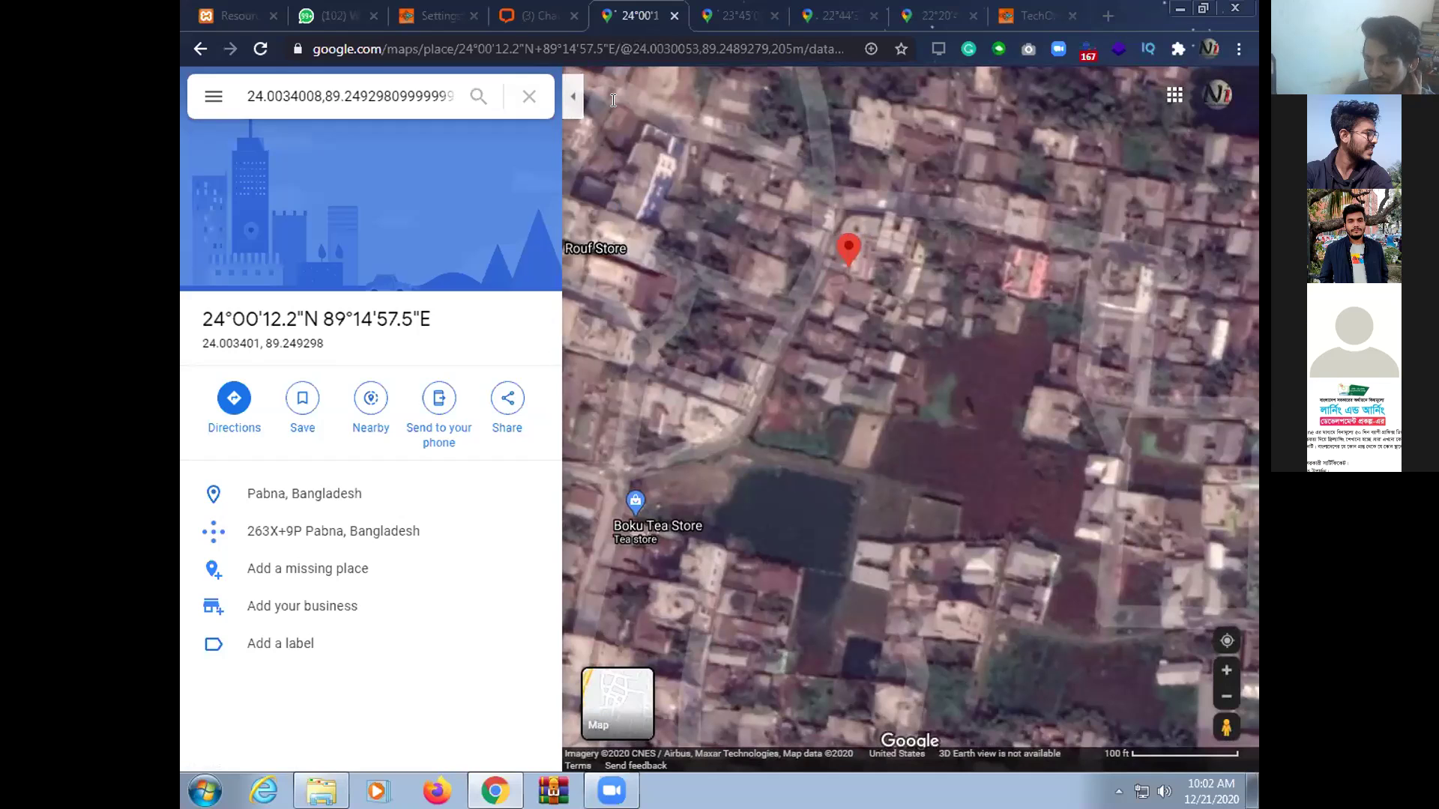
pyautogui.click(533, 15)
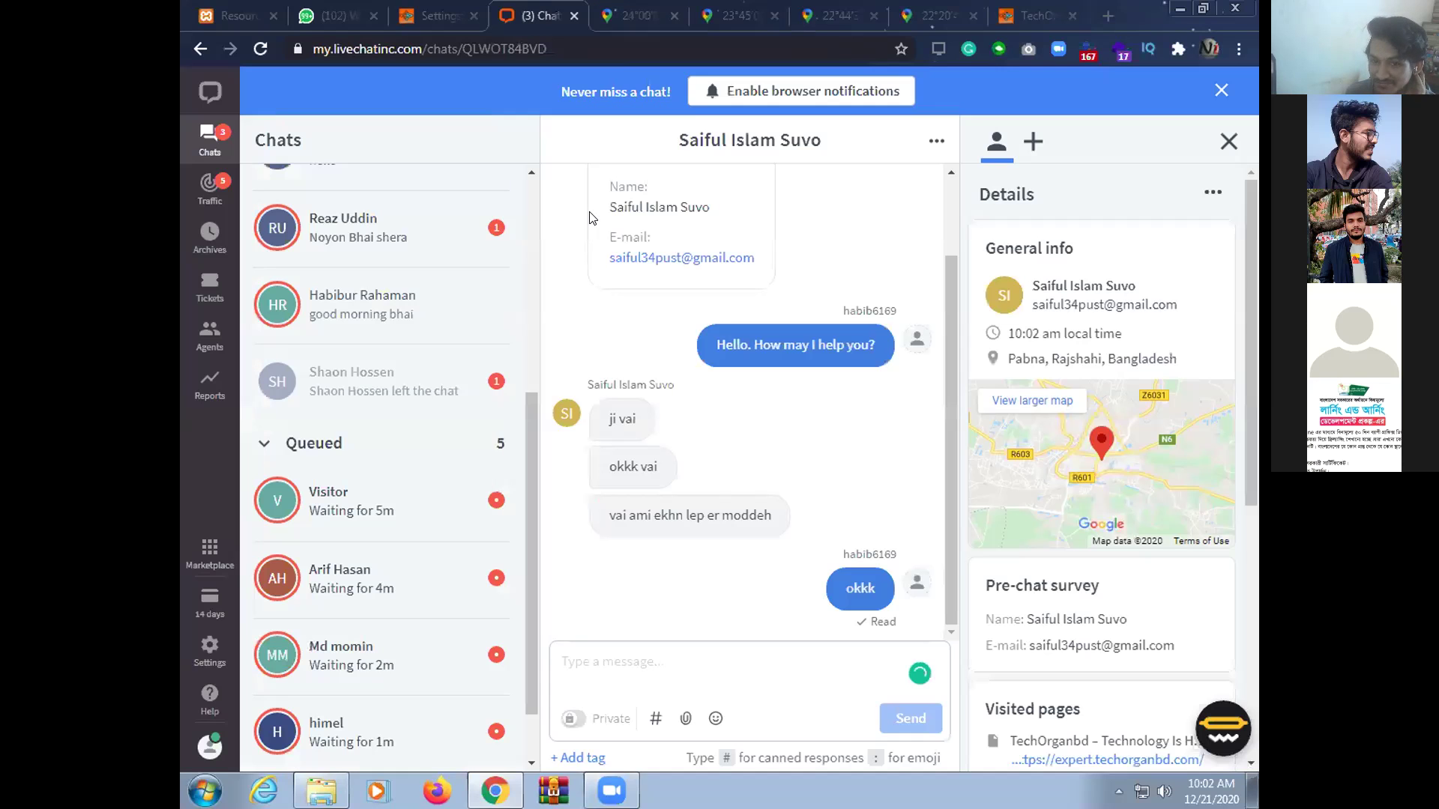
# Start chatting with a queued Dhaka visitor and open their location in a larger map
pyautogui.scroll(5, 402, 488)
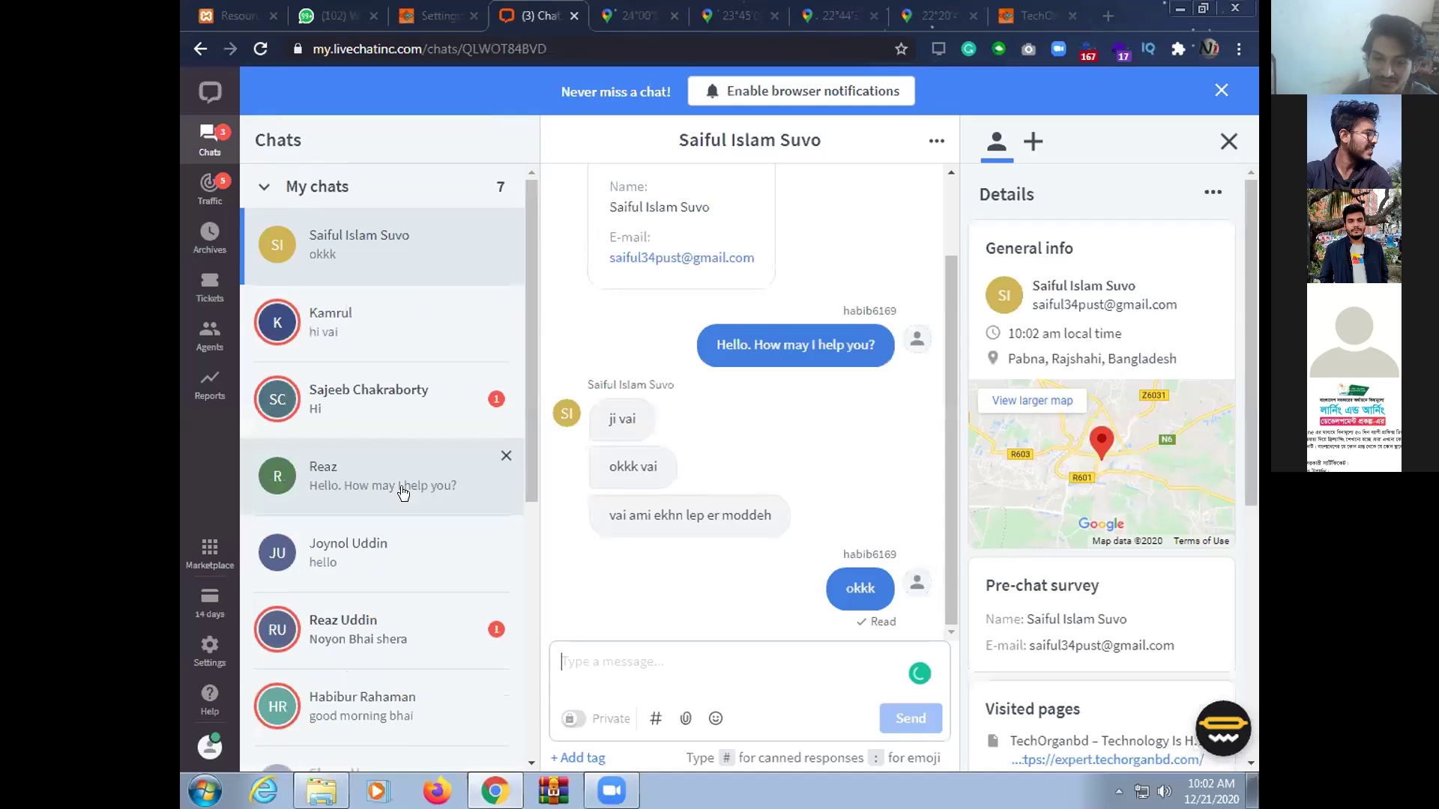
pyautogui.scroll(-6, 411, 494)
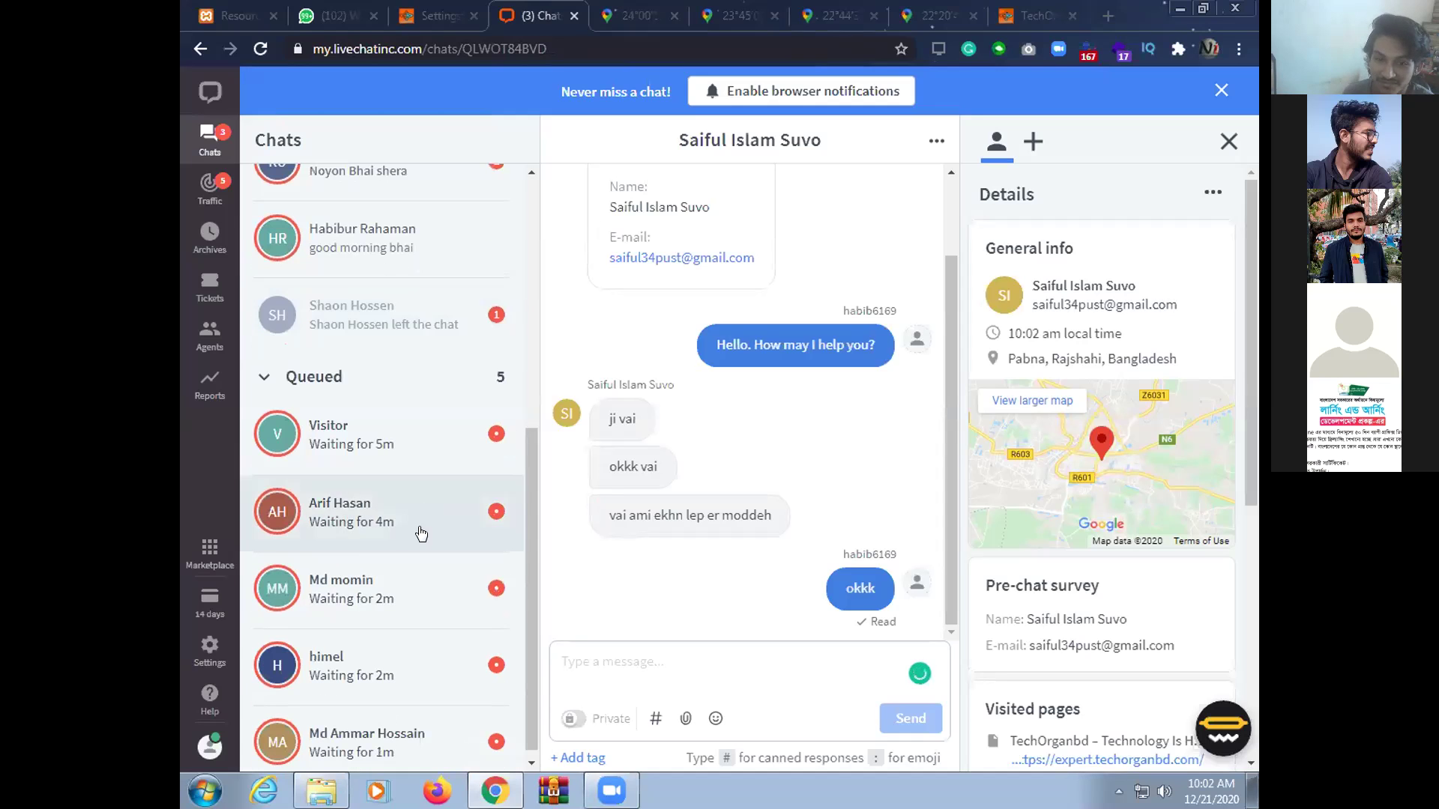
pyautogui.click(373, 520)
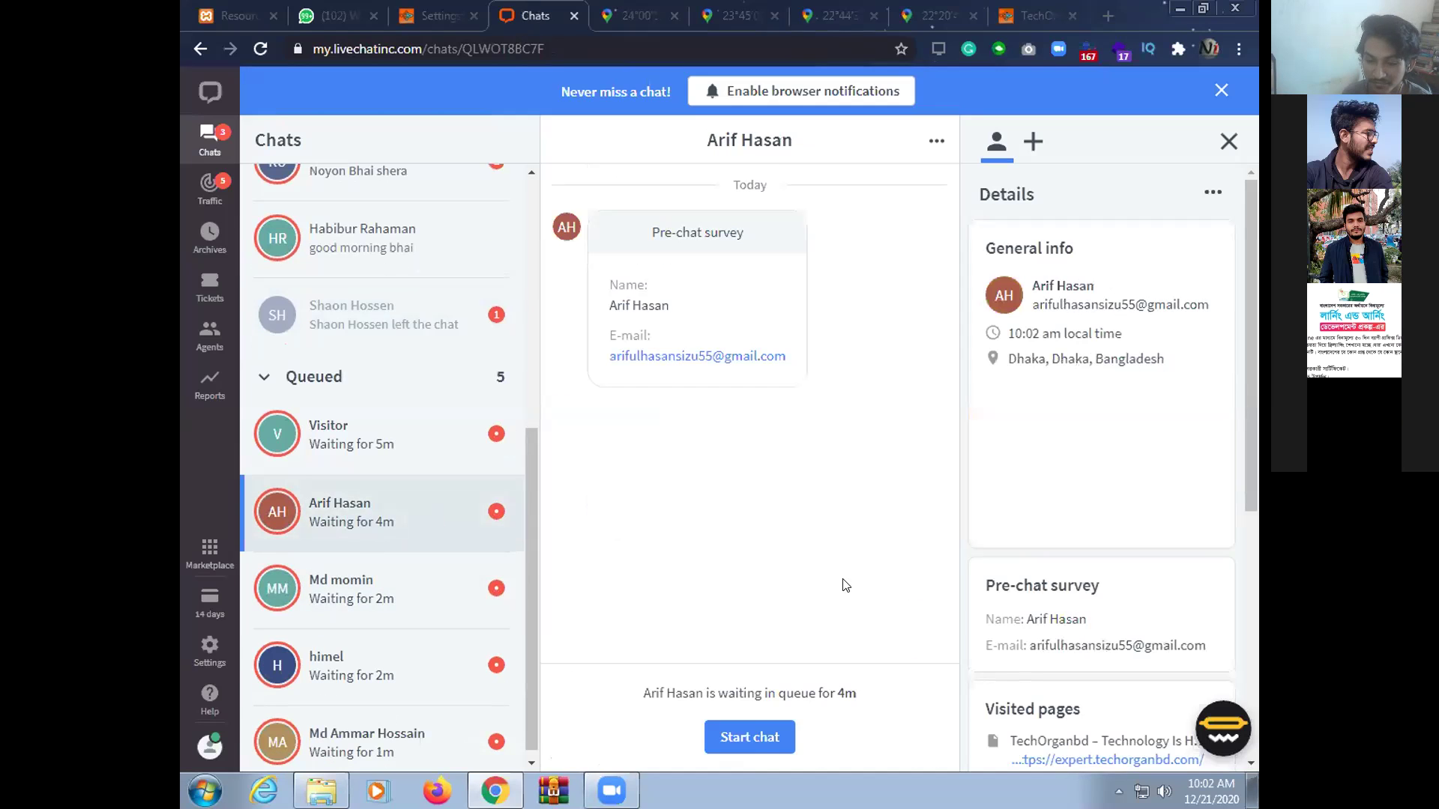
pyautogui.click(750, 737)
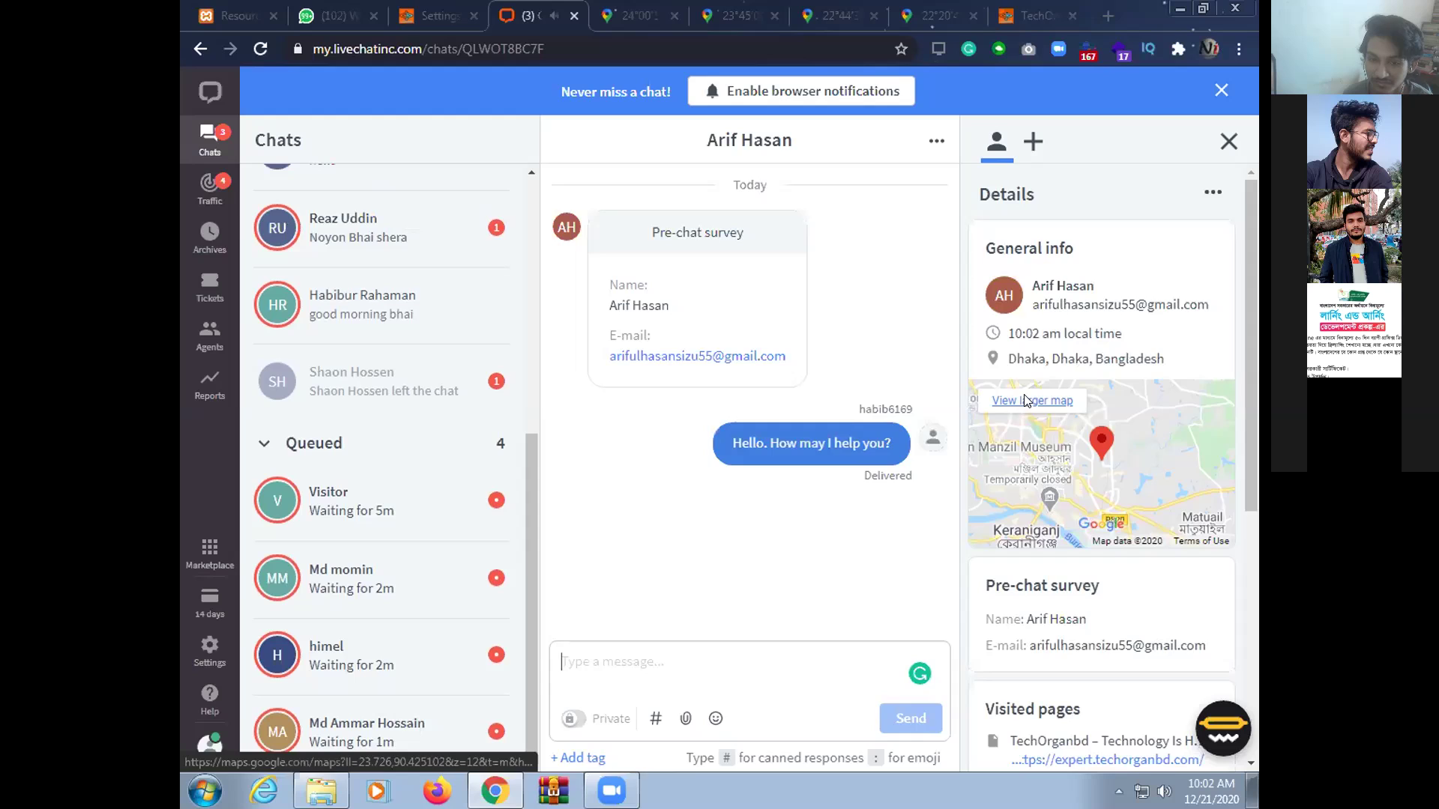
pyautogui.click(1026, 400)
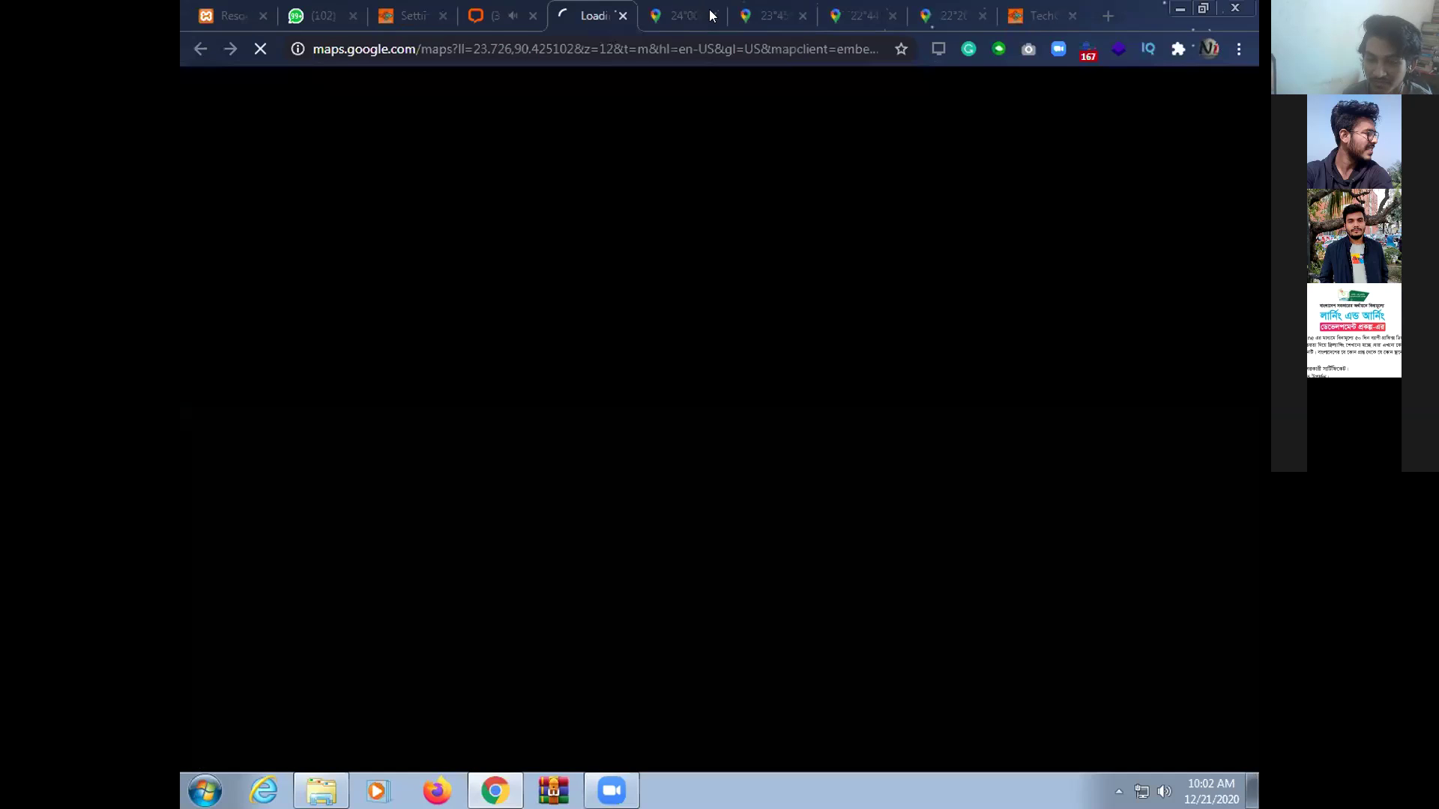
# Close the two older map pages and zoom into the Dhaka pin on satellite imagery
pyautogui.click(713, 16)
pyautogui.click(712, 16)
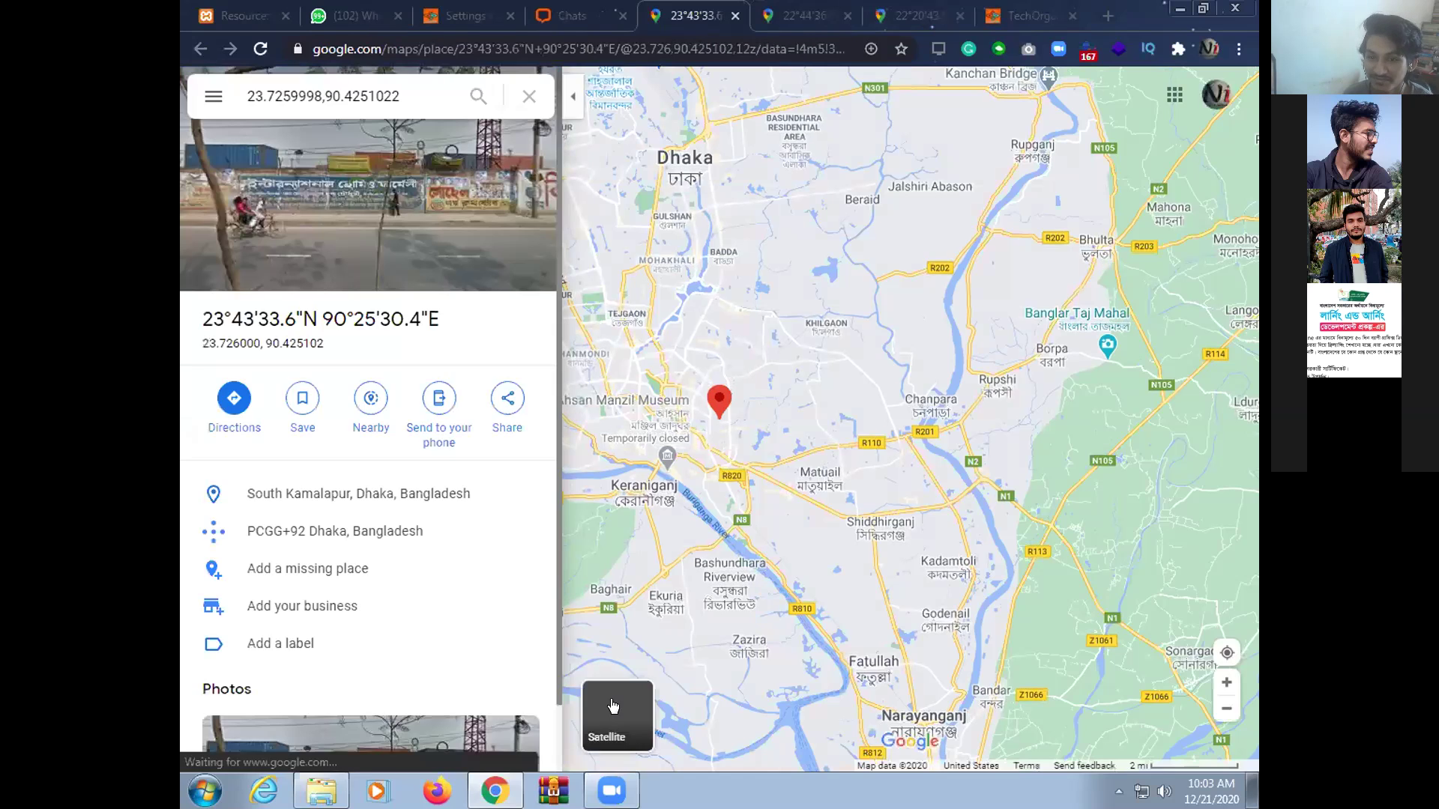
pyautogui.click(613, 706)
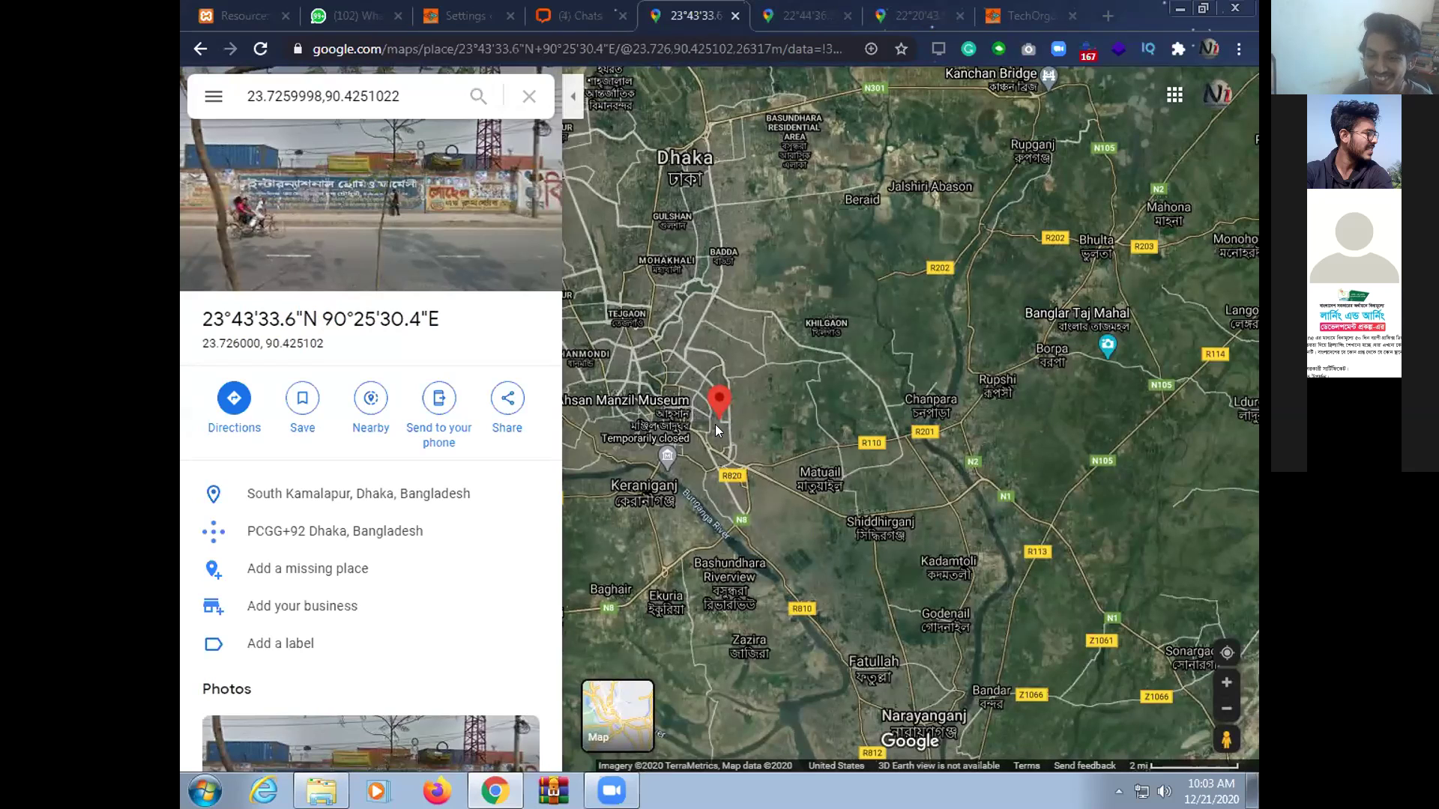
pyautogui.scroll(3, 715, 423)
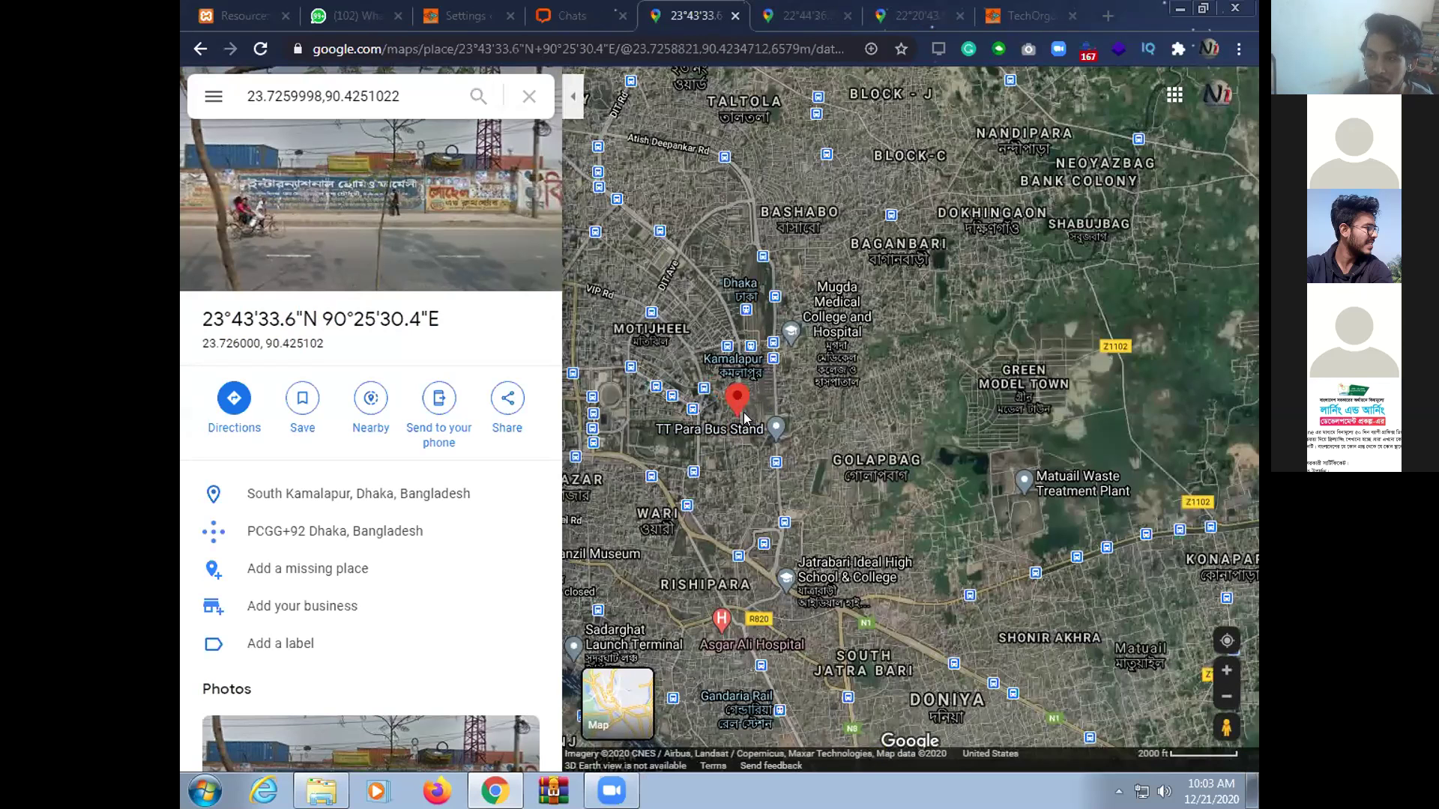
pyautogui.scroll(1, 740, 421)
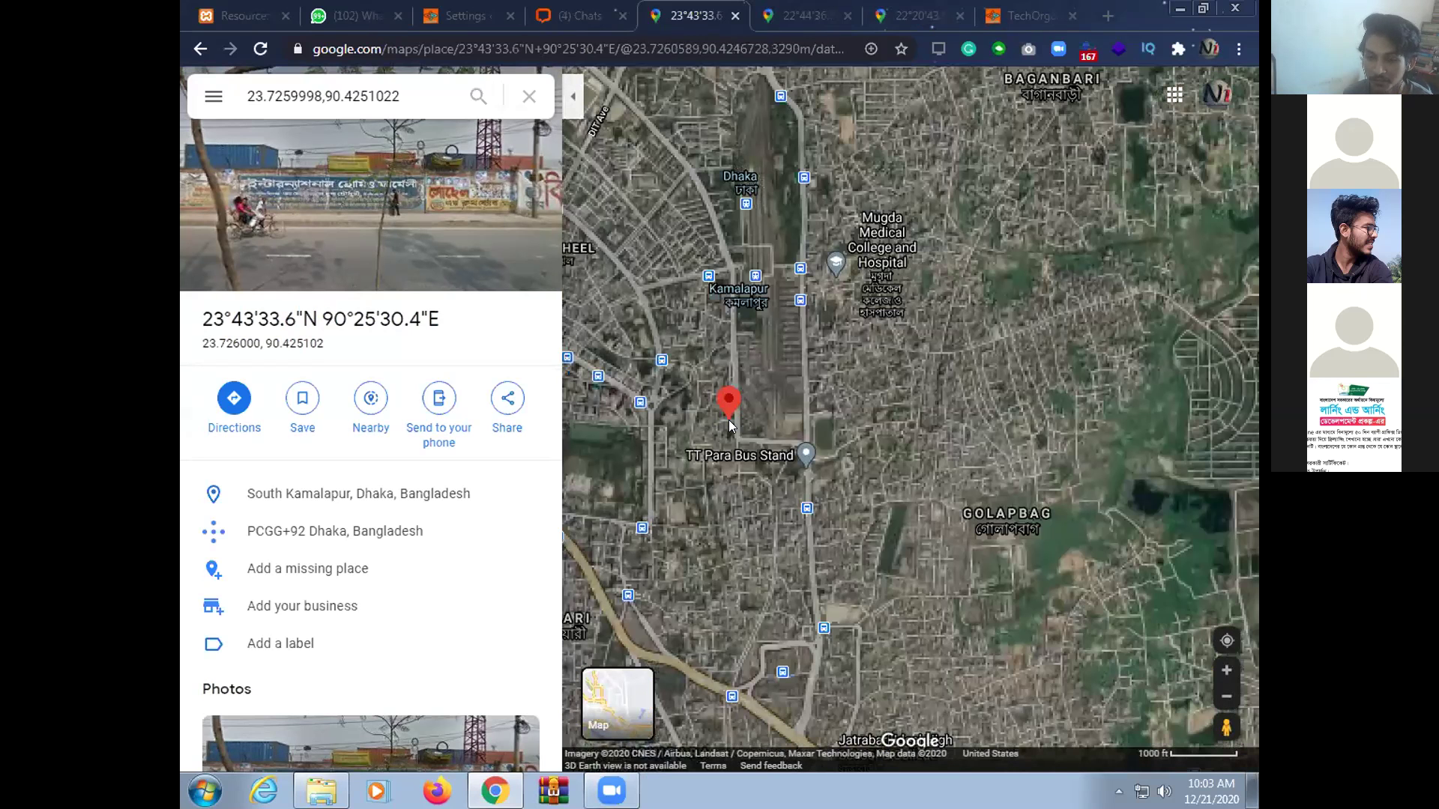
pyautogui.scroll(1, 727, 419)
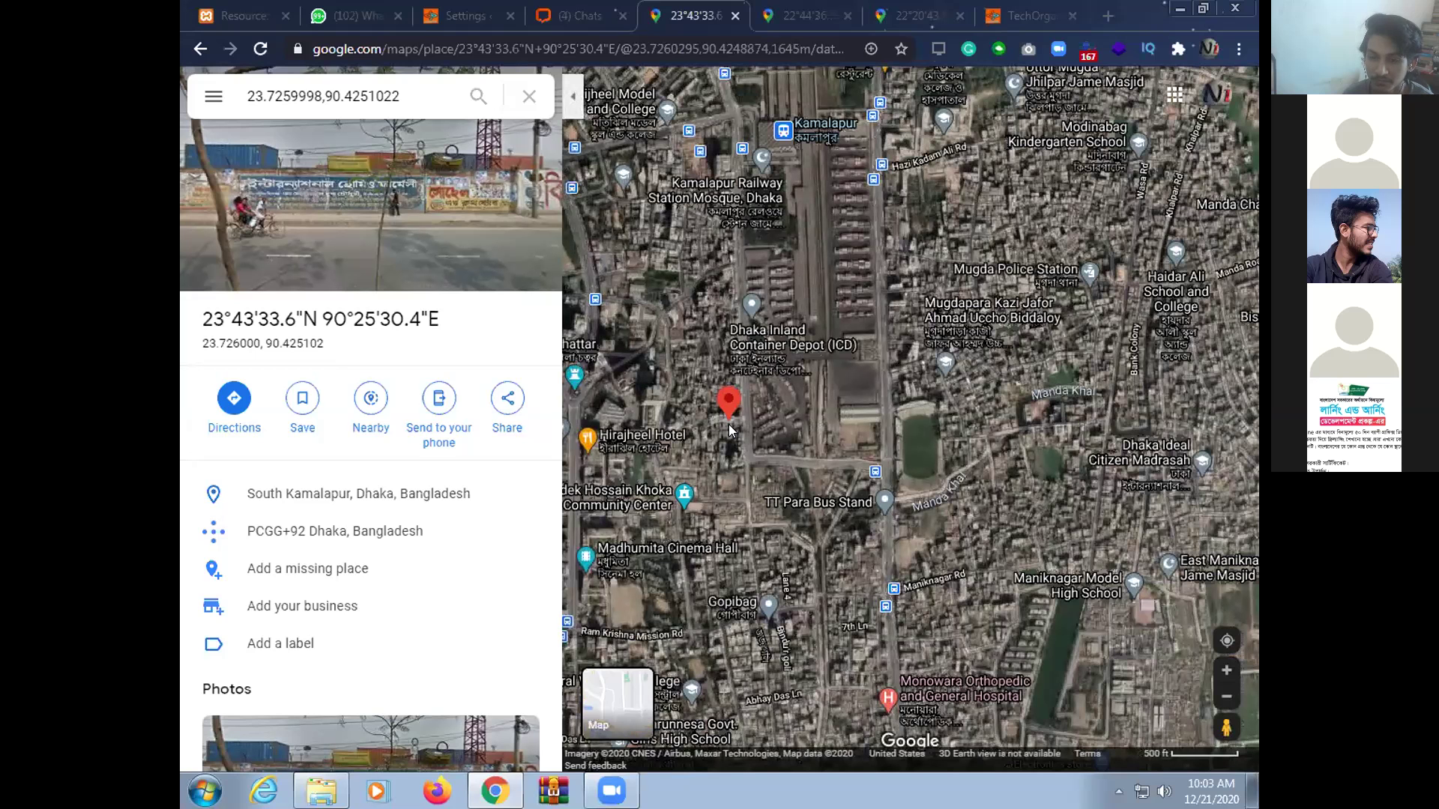
pyautogui.scroll(1, 729, 424)
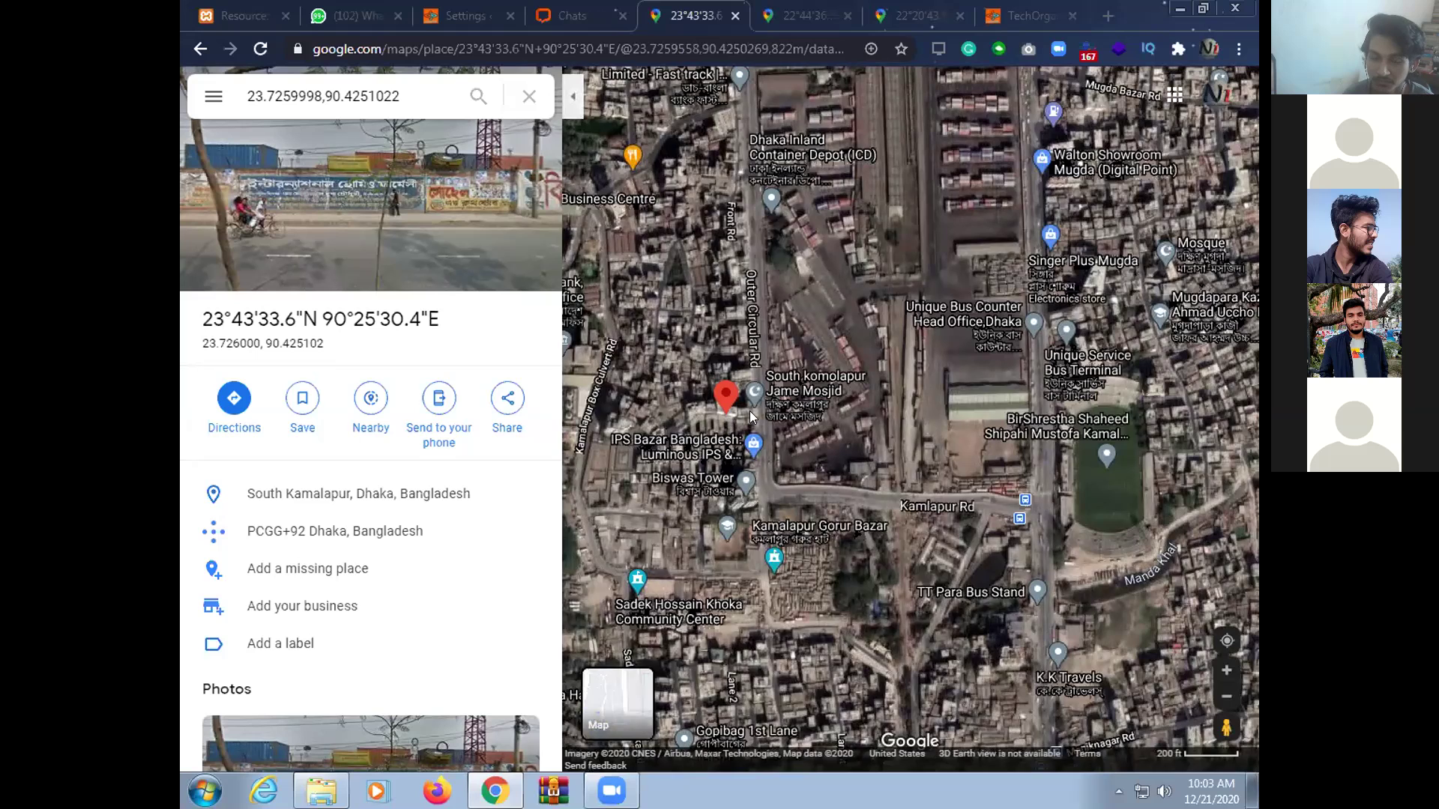
pyautogui.scroll(1, 726, 412)
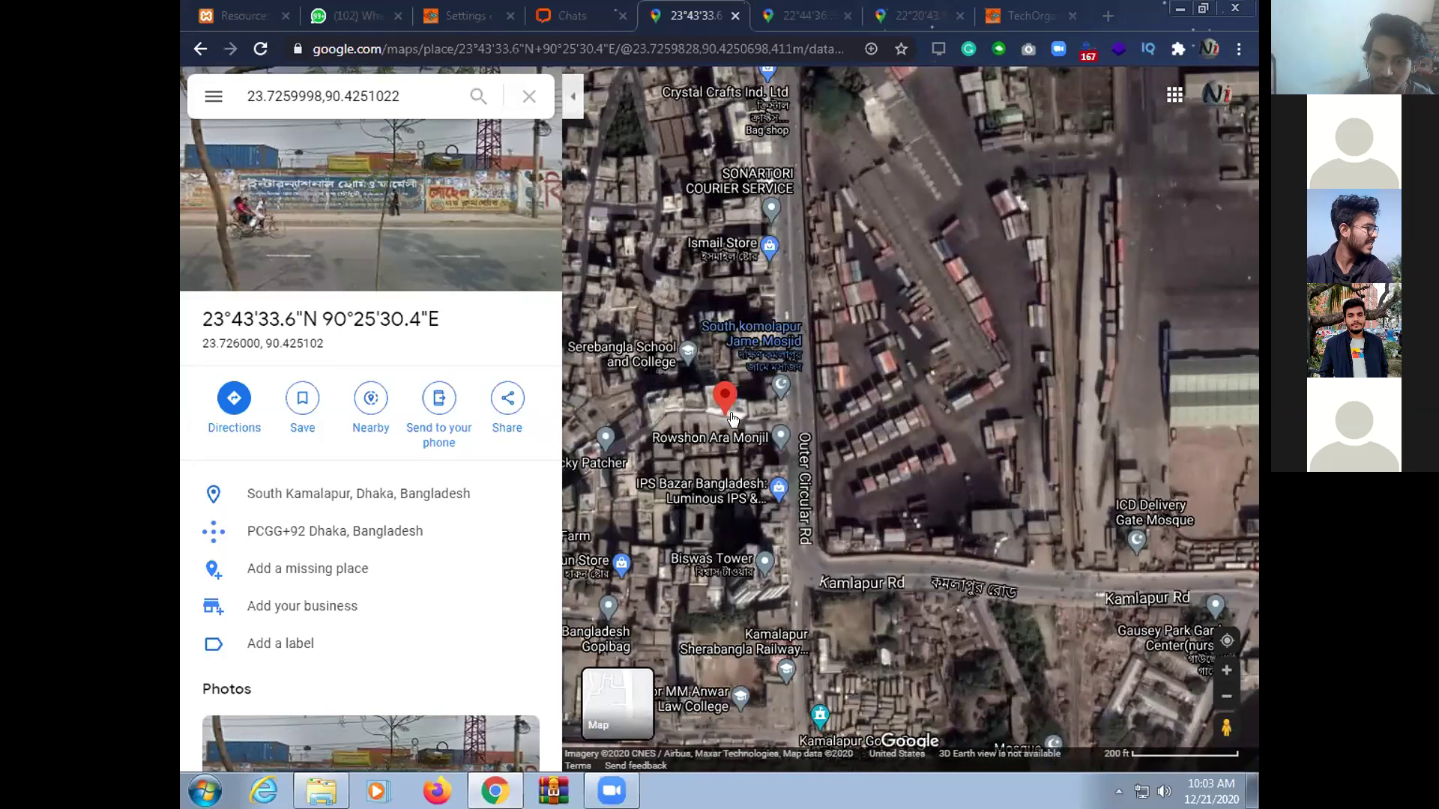
pyautogui.moveTo(733, 416)
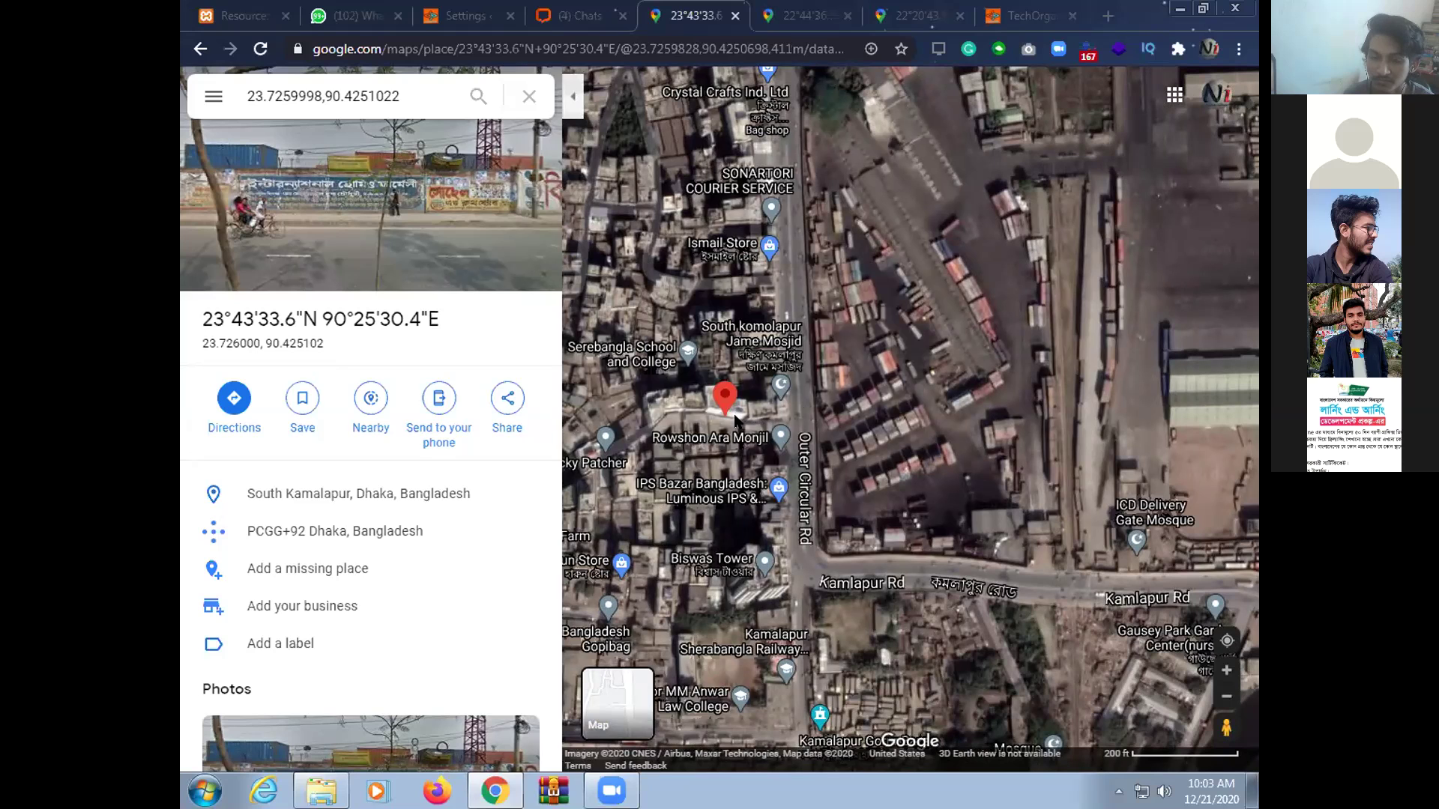
pyautogui.scroll(1, 735, 419)
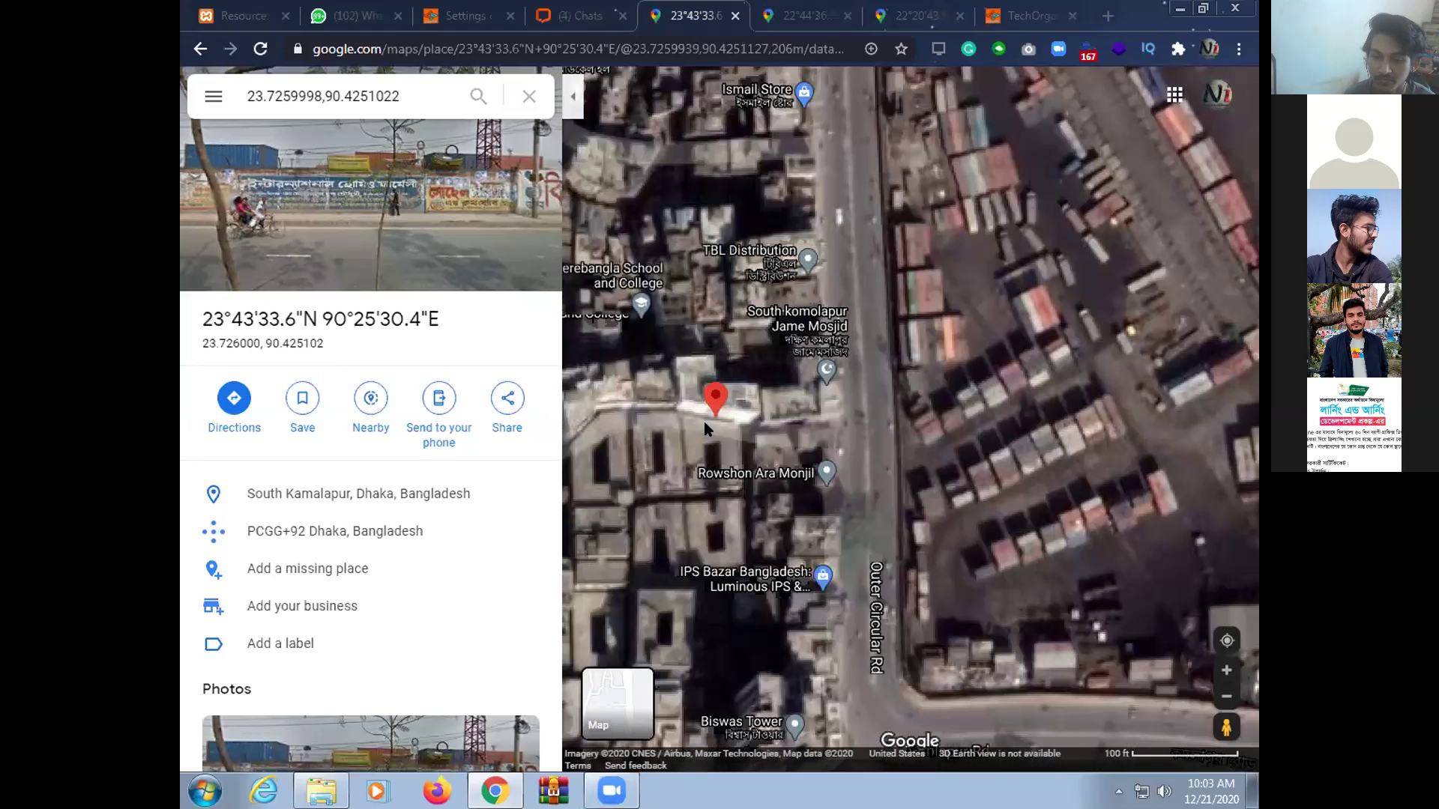
pyautogui.scroll(1, 706, 421)
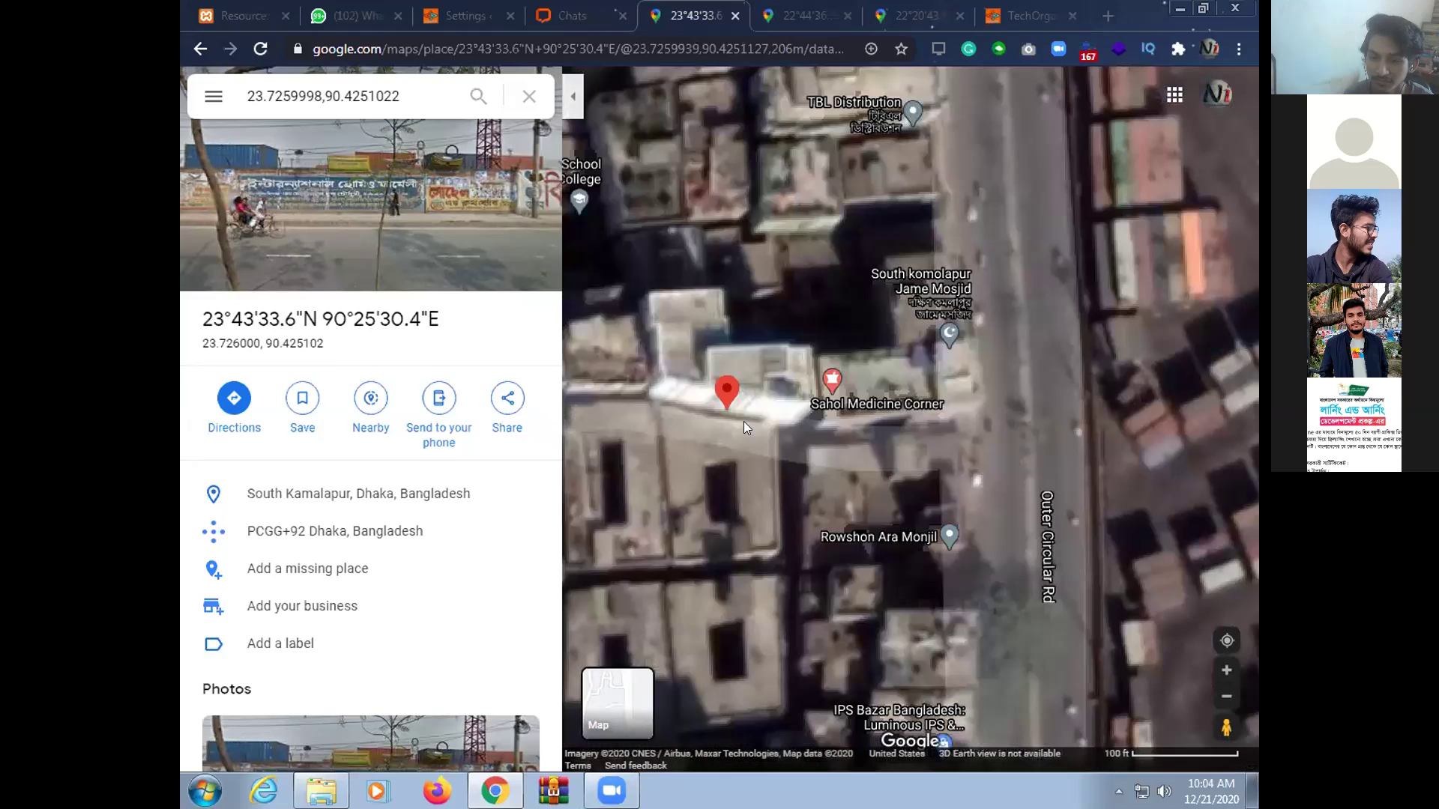
# Inspect the spot beside Outer Circular Rd in South Kamalapur, then return to LiveChat
pyautogui.moveTo(776, 437); pyautogui.dragTo(700, 465)
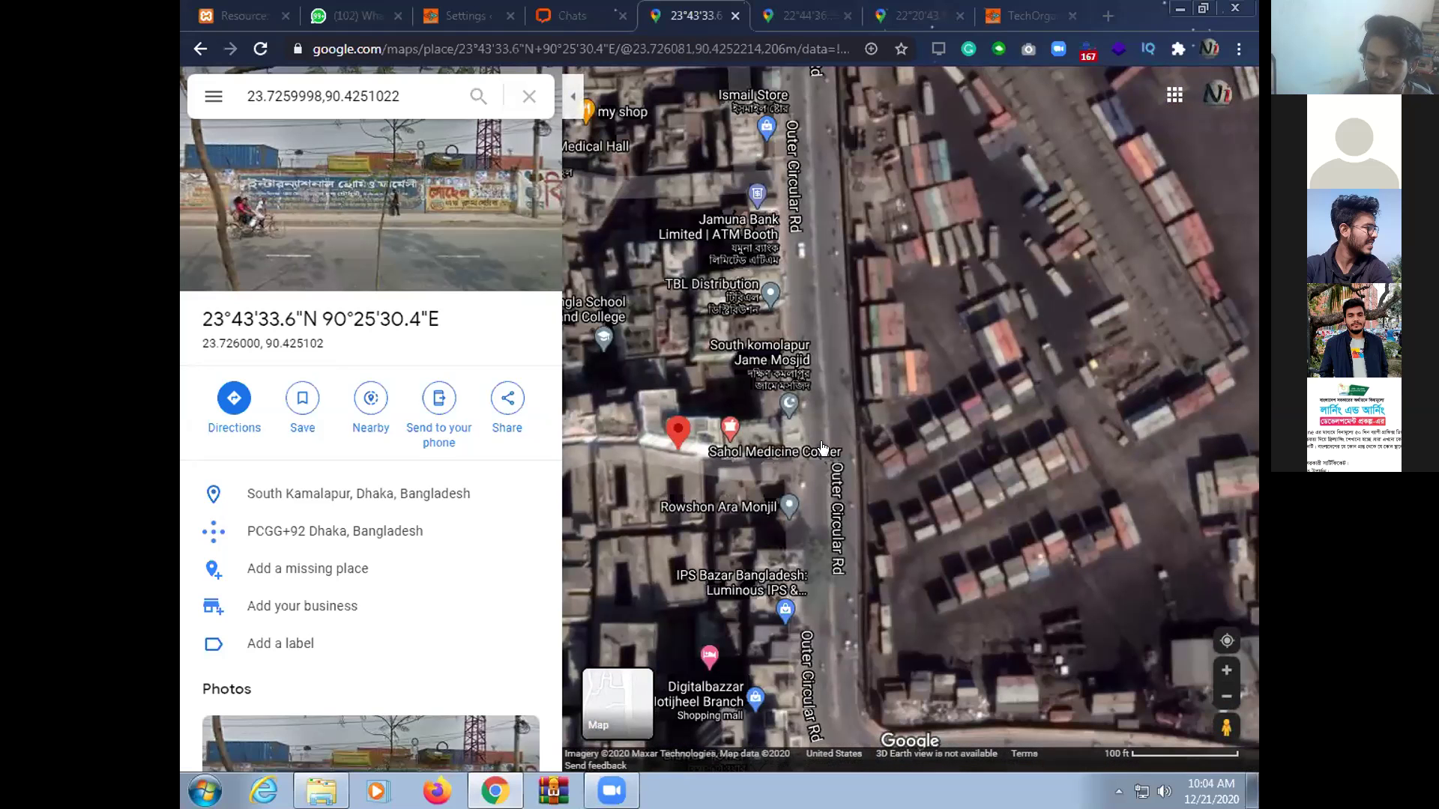
pyautogui.click(828, 401)
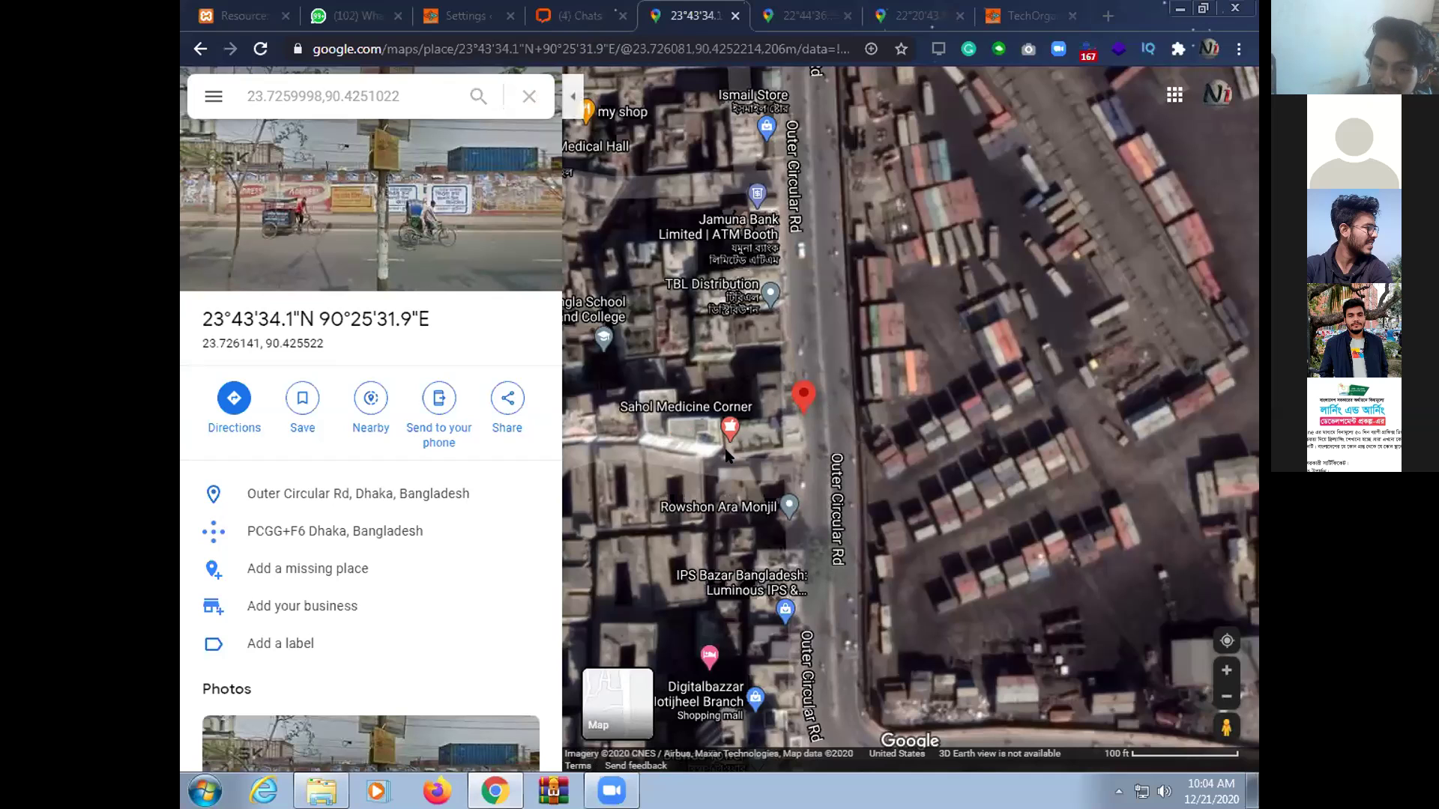
pyautogui.click(631, 535)
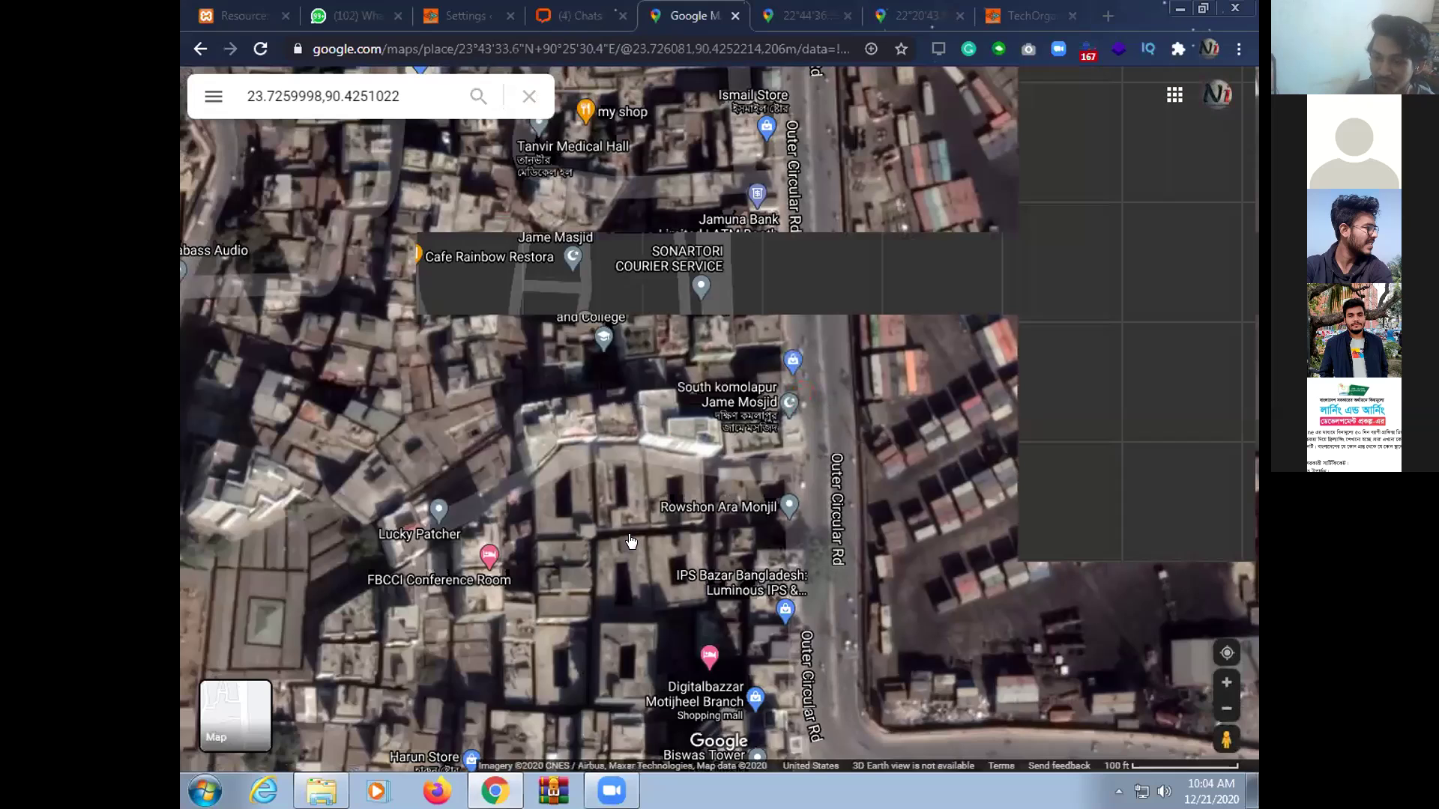
pyautogui.click(577, 11)
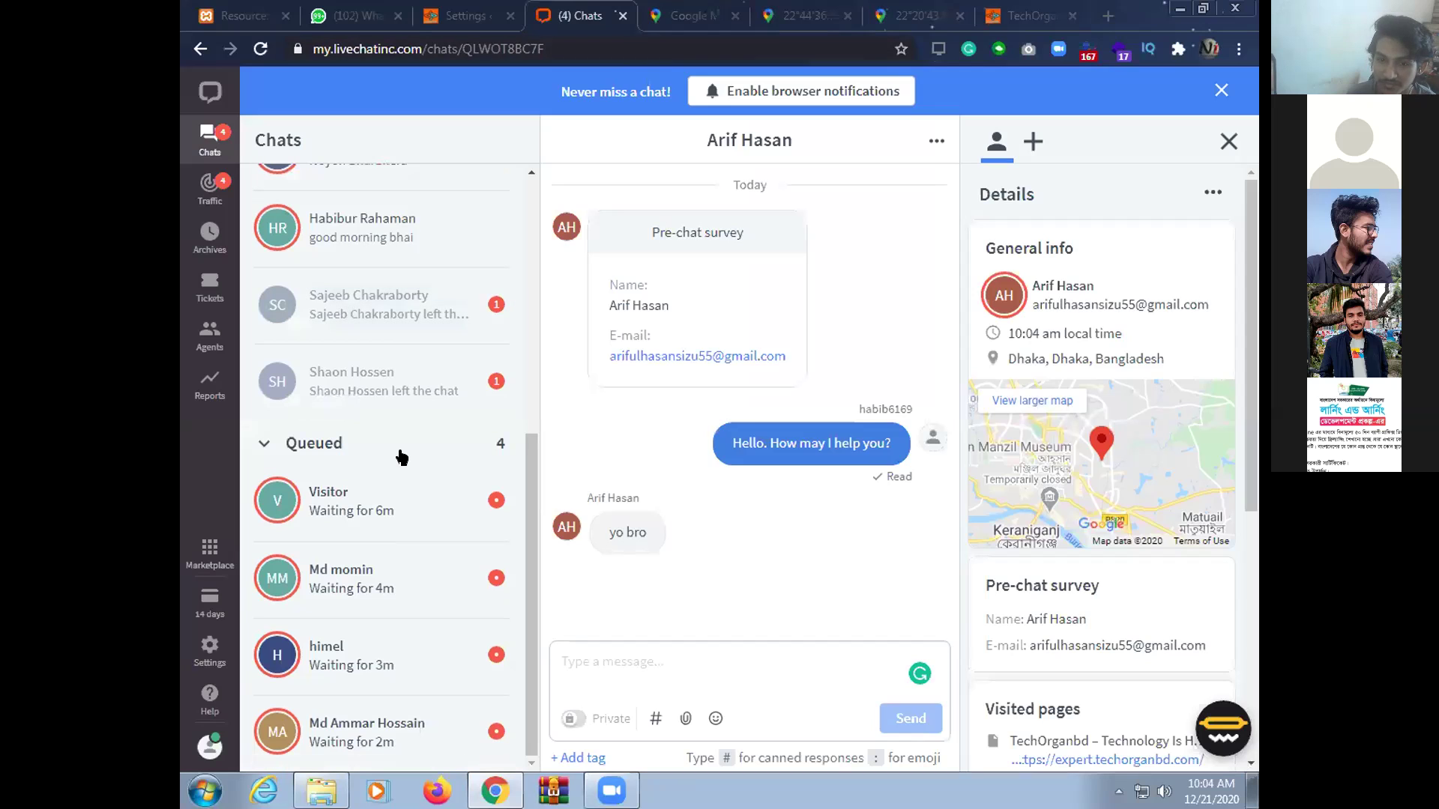
# Open the departed visitor's chat and select part of the left-the-chat notice
pyautogui.scroll(2, 416, 487)
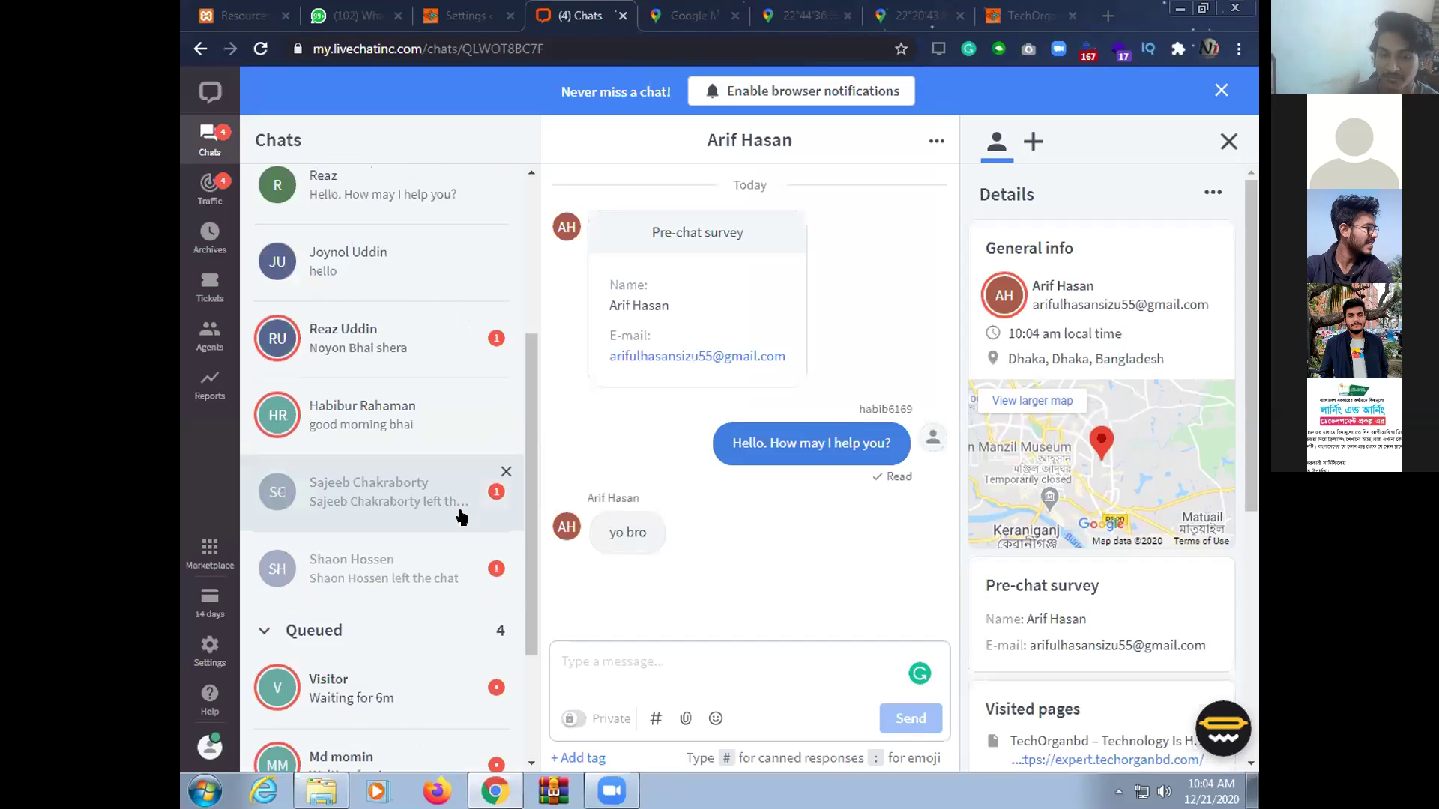
pyautogui.click(428, 504)
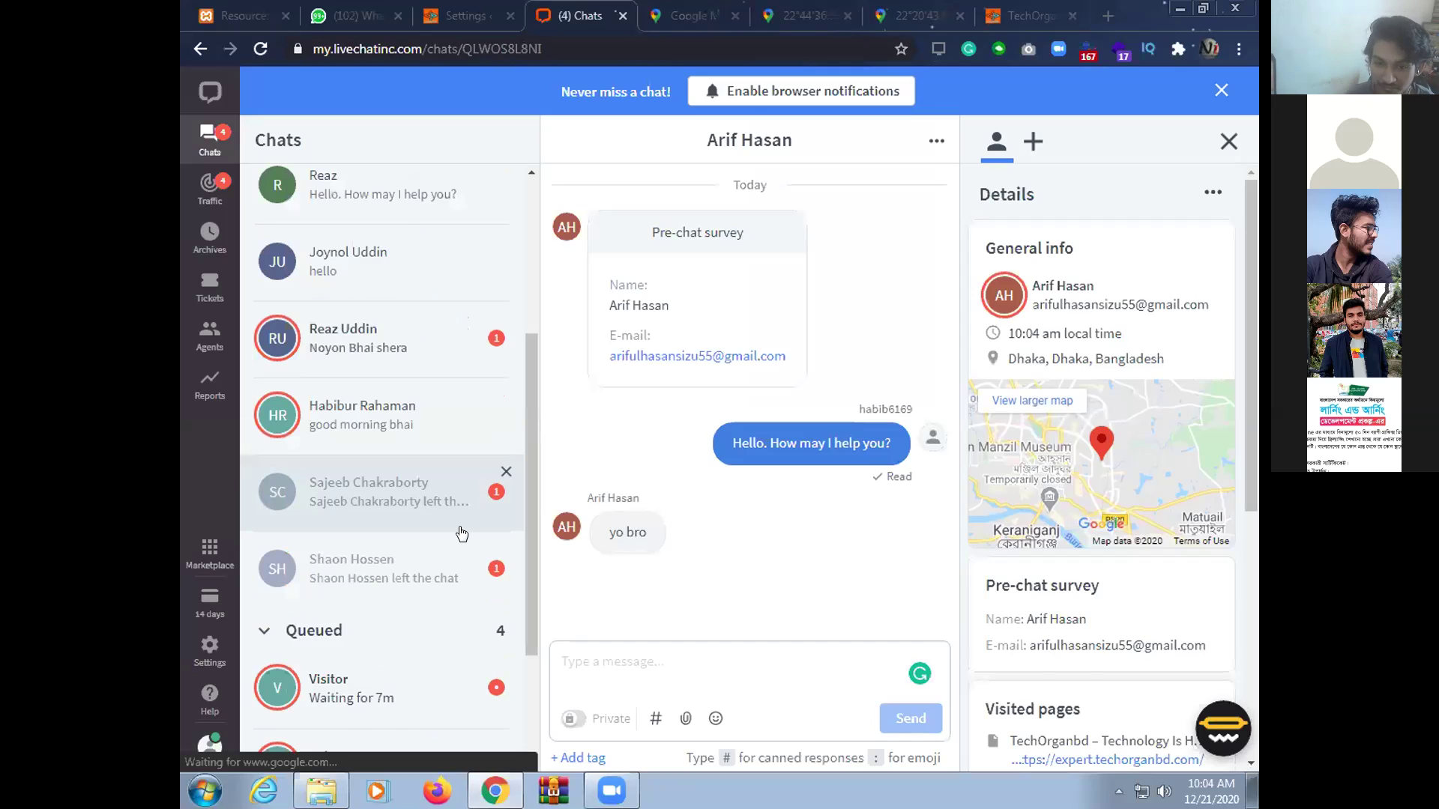
pyautogui.moveTo(826, 599); pyautogui.dragTo(756, 599)
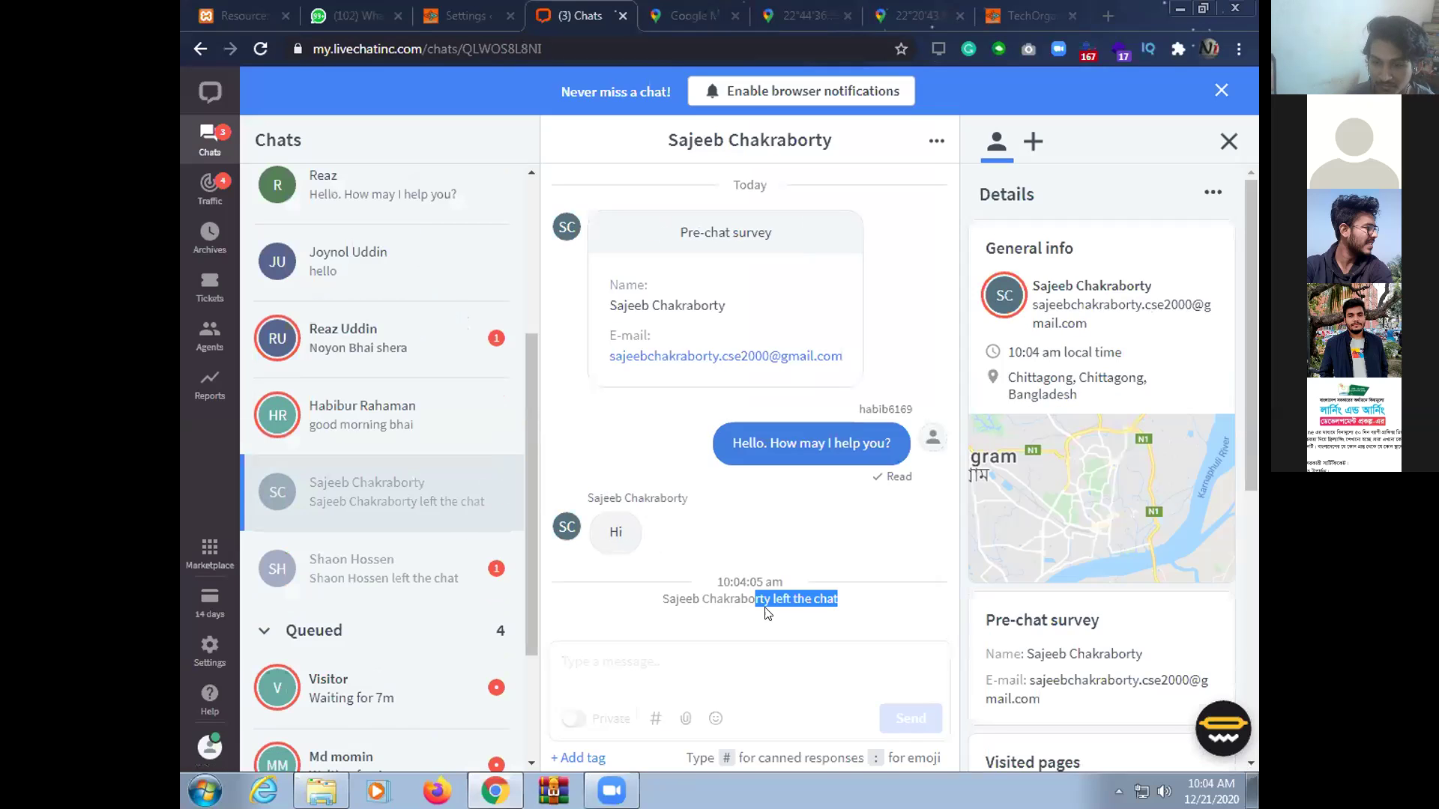
# Reopen the first visitor's conversation and bring up the account menu
pyautogui.scroll(2, 314, 540)
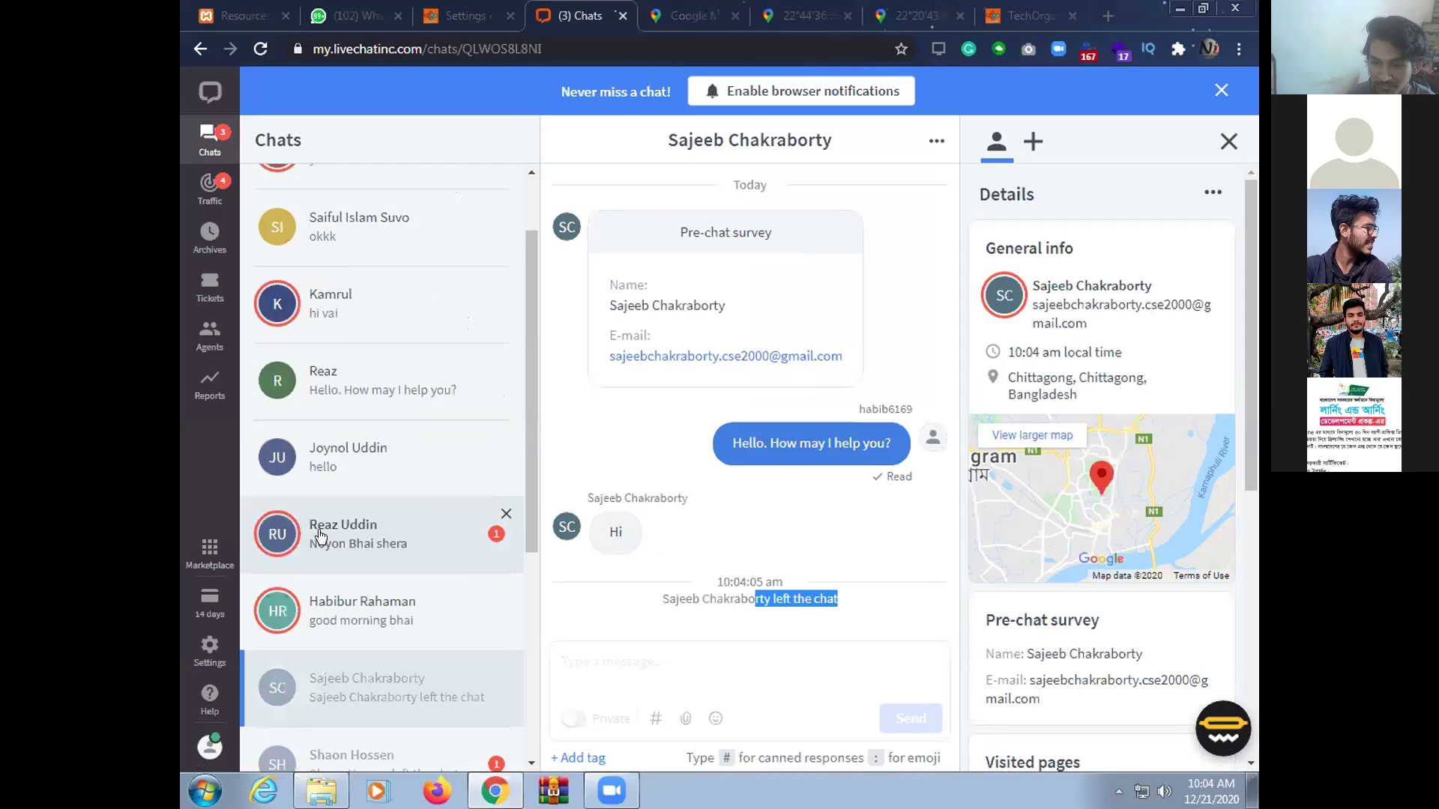
pyautogui.scroll(1, 473, 405)
pyautogui.click(382, 270)
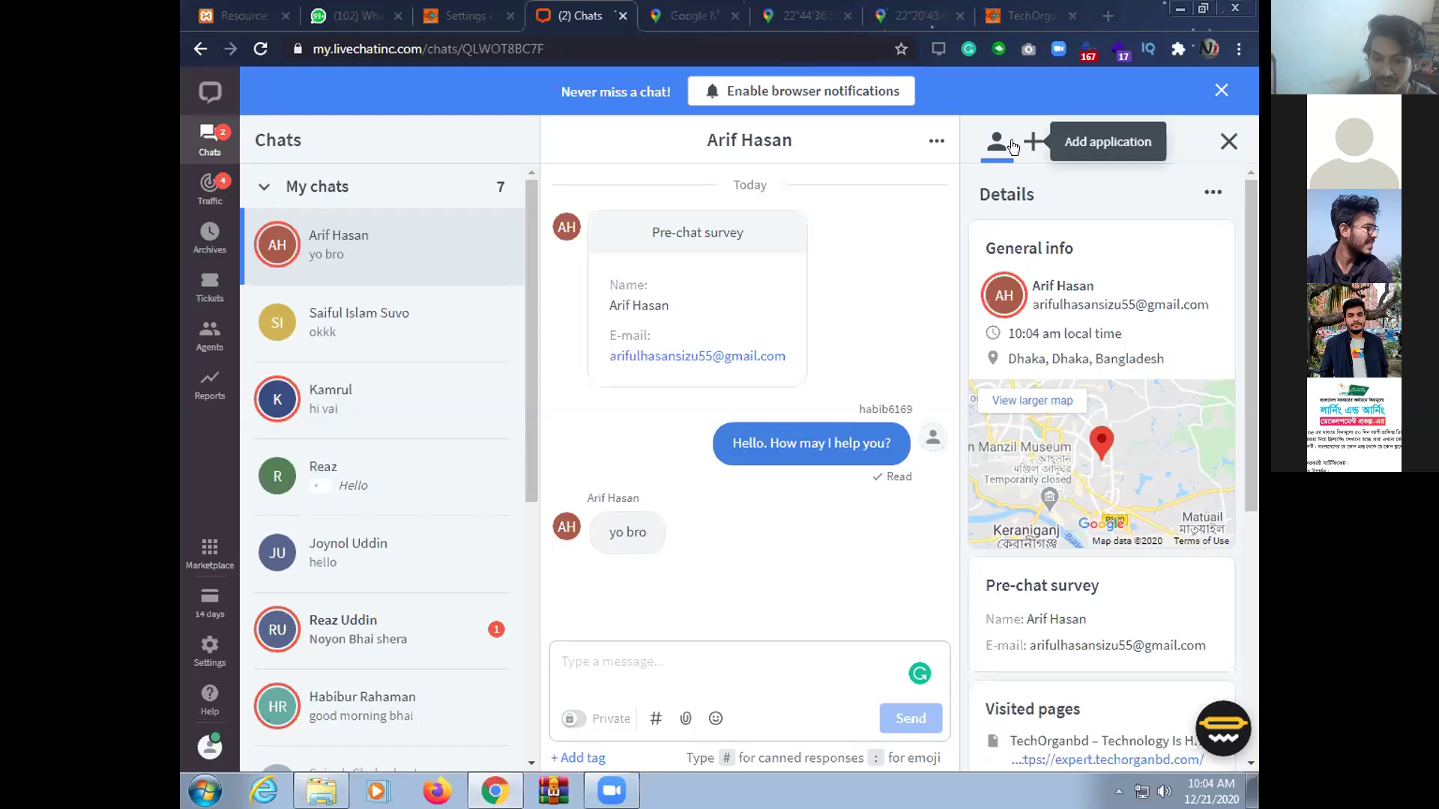
pyautogui.click(210, 746)
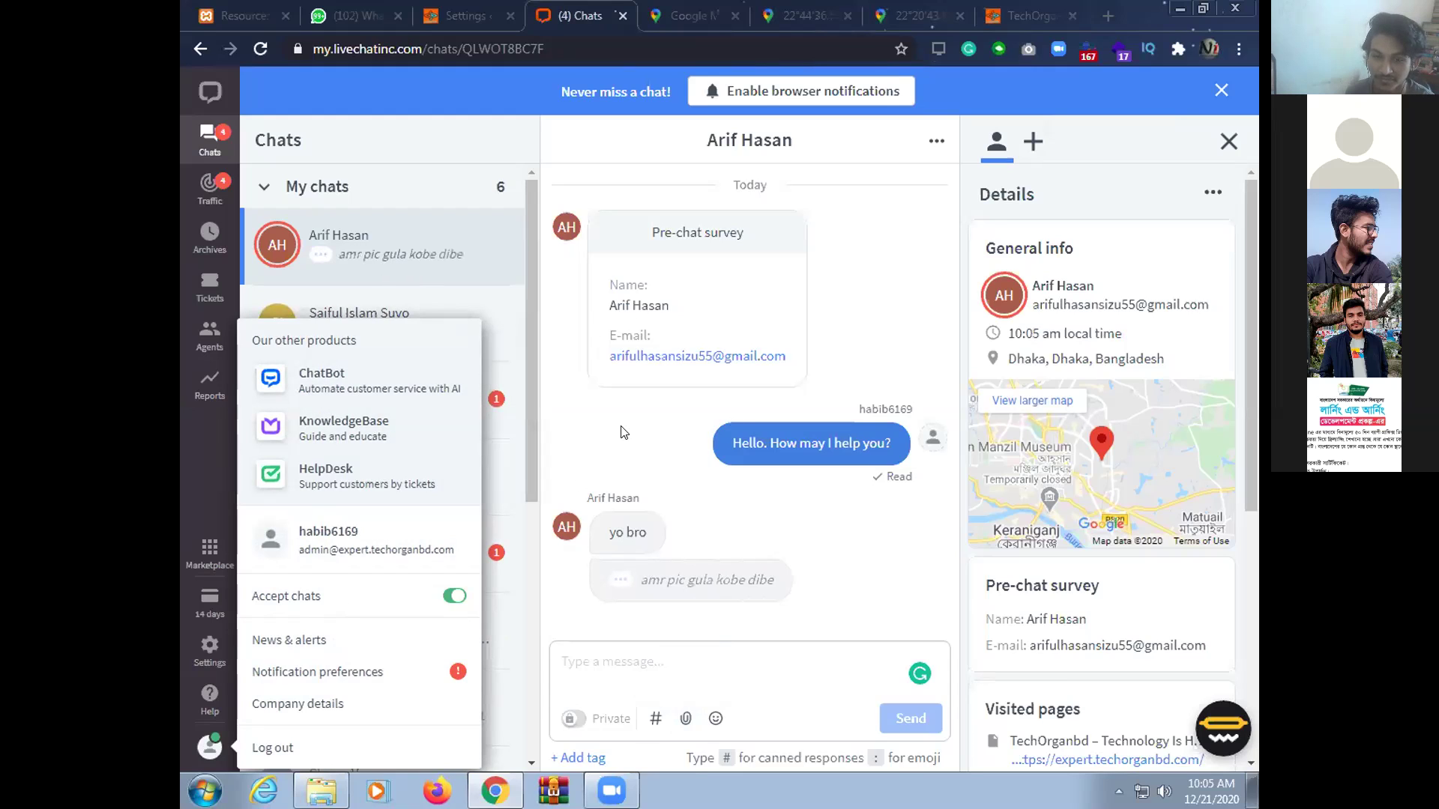
# Close the account menu and move through Archives and Tickets to the Marketplace
pyautogui.click(672, 427)
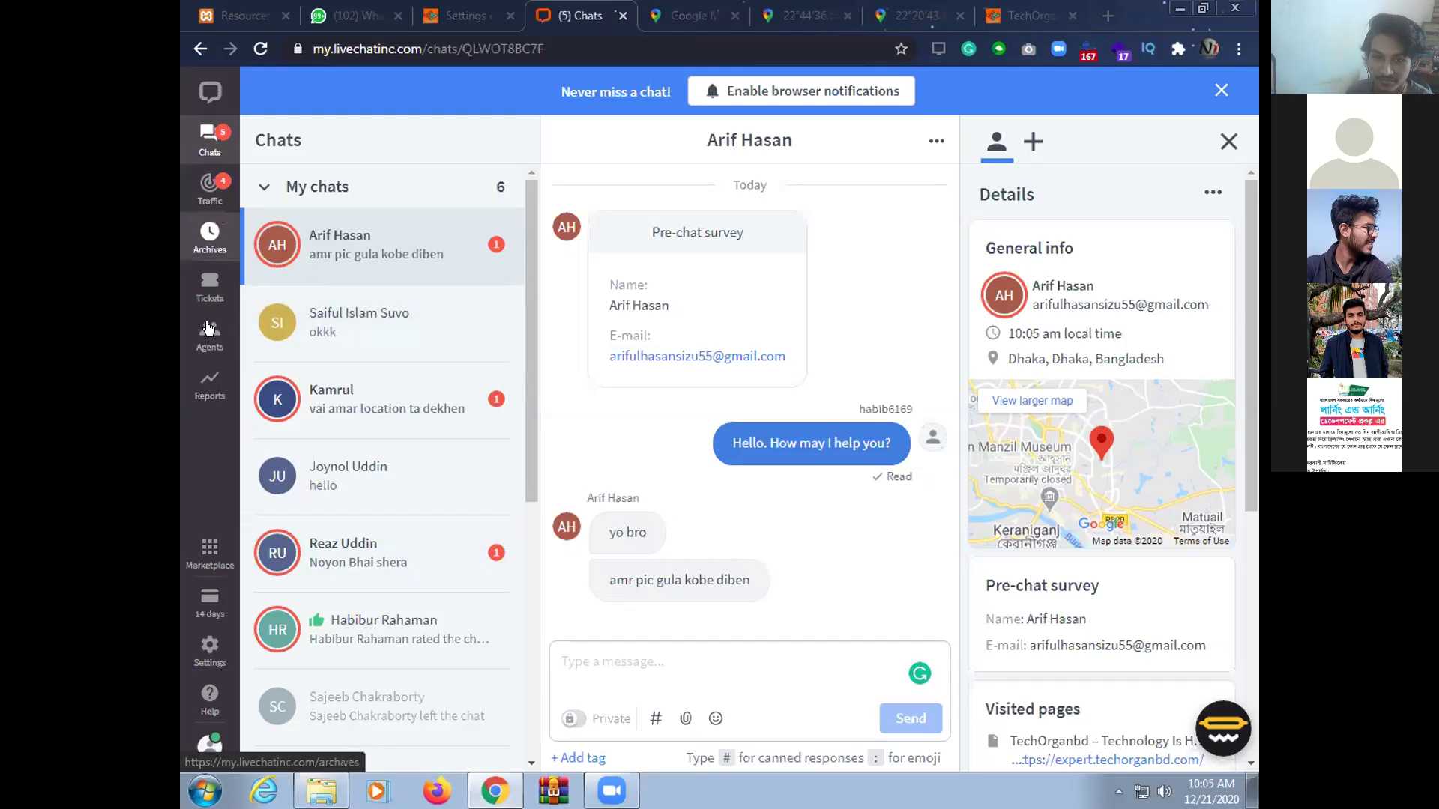
pyautogui.click(219, 244)
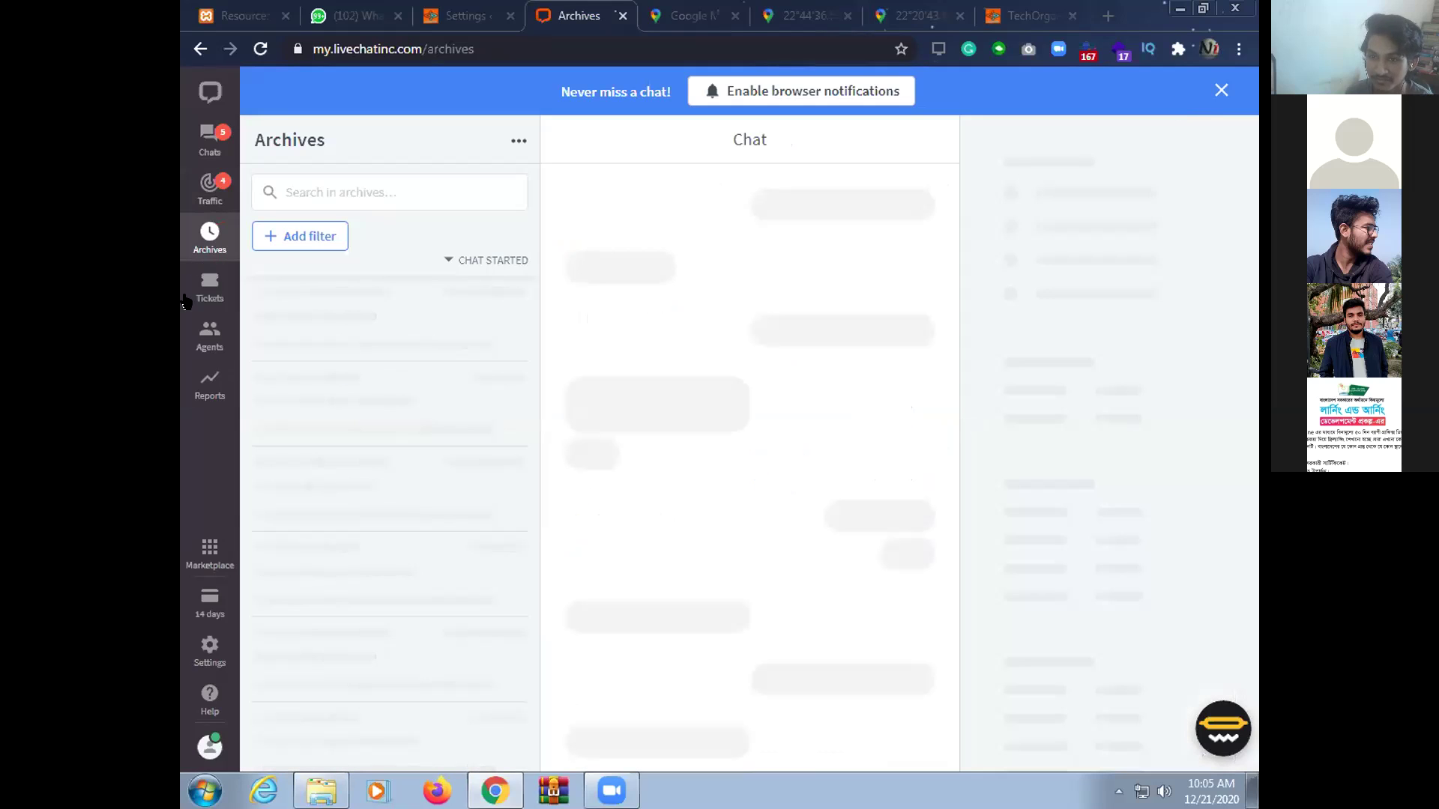
pyautogui.click(210, 288)
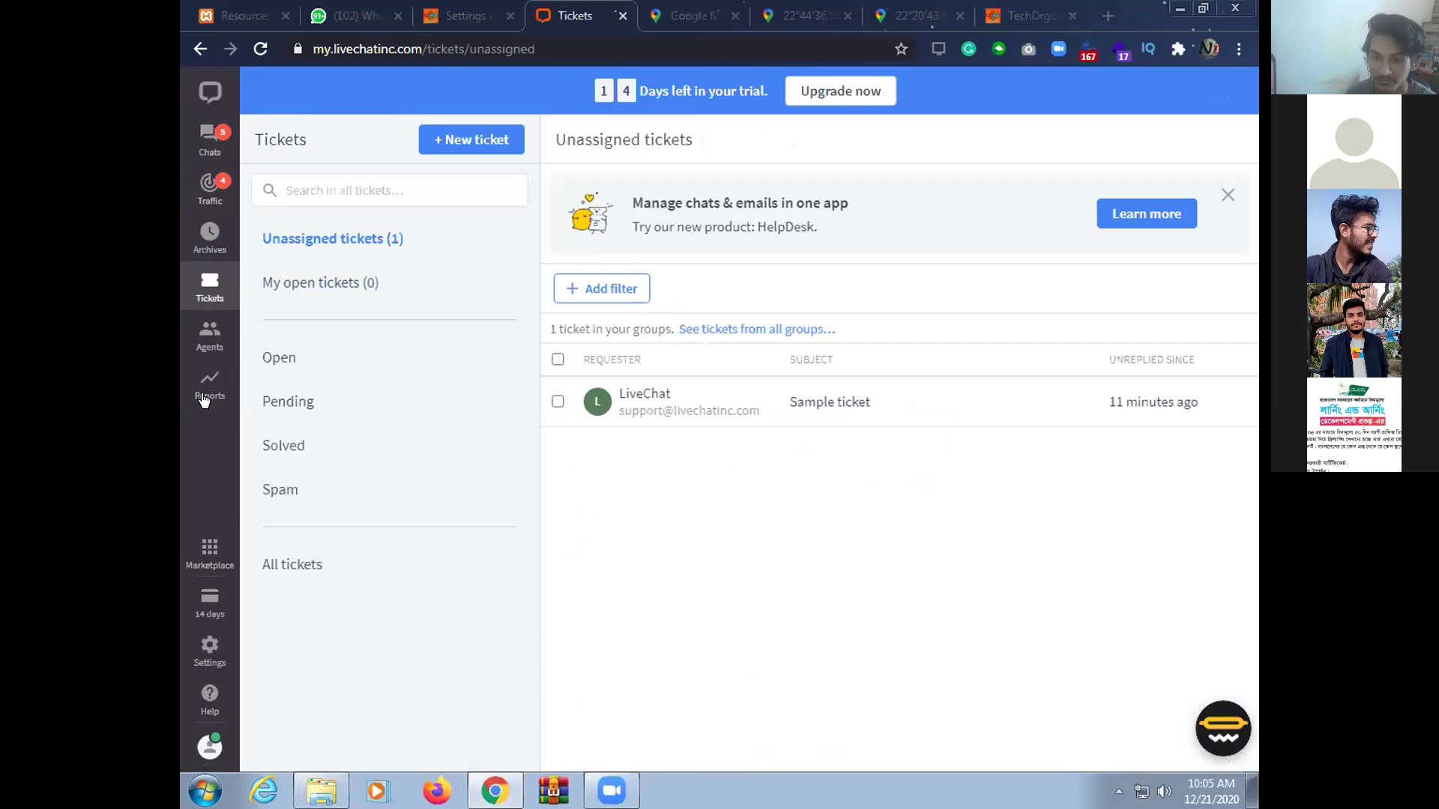
pyautogui.click(200, 552)
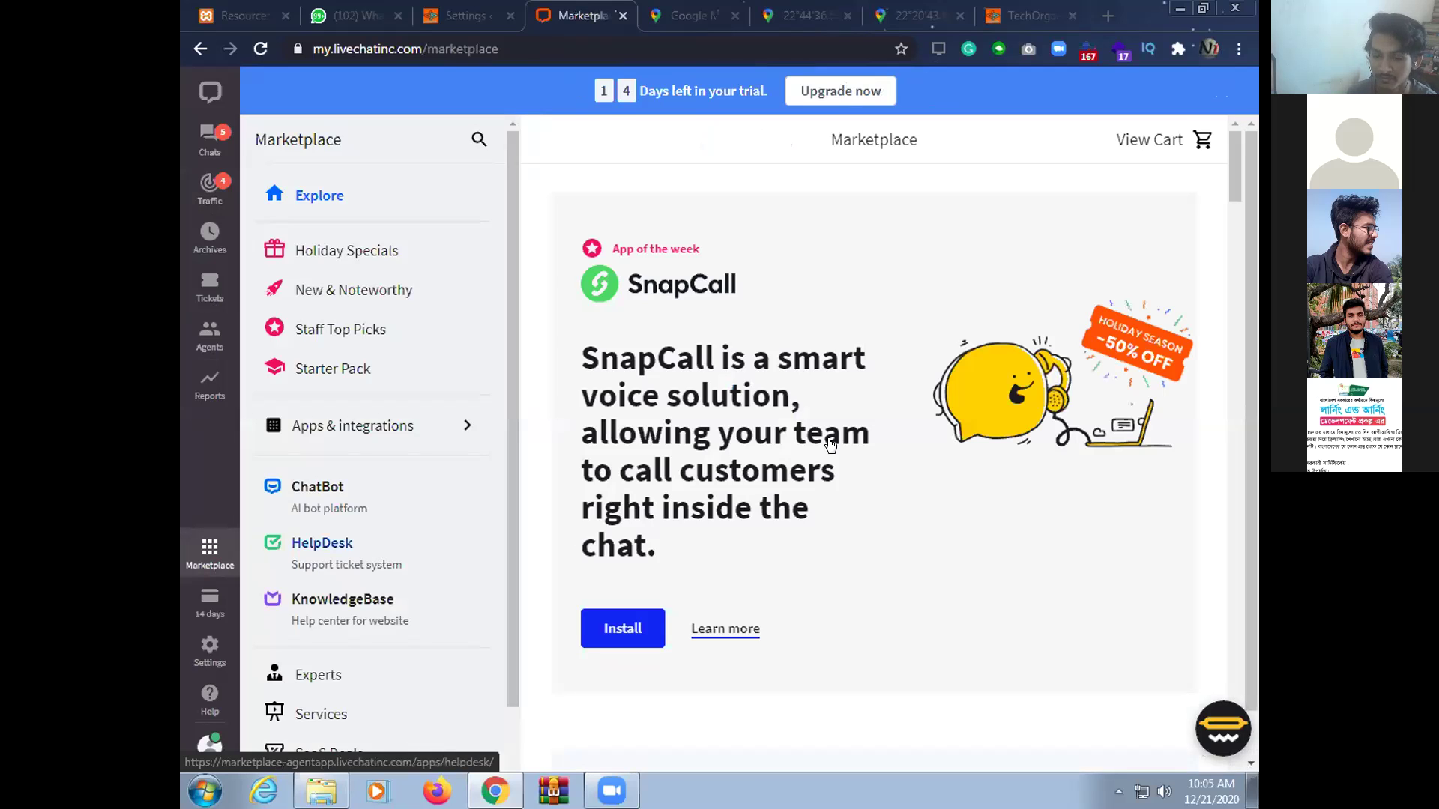
# Scroll the Marketplace and try installing the 2way SMS integration
pyautogui.scroll(-6, 740, 522)
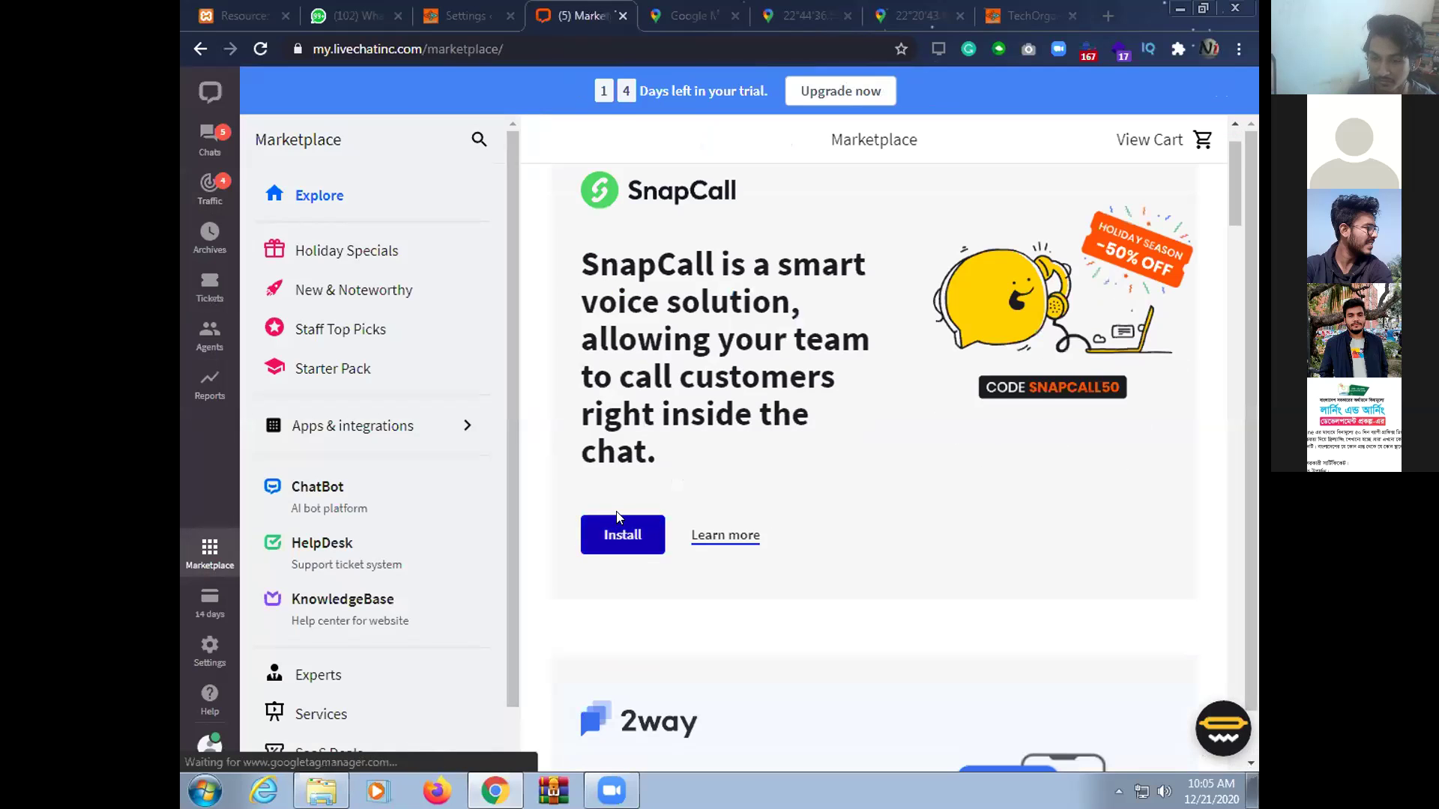
pyautogui.scroll(-1, 624, 505)
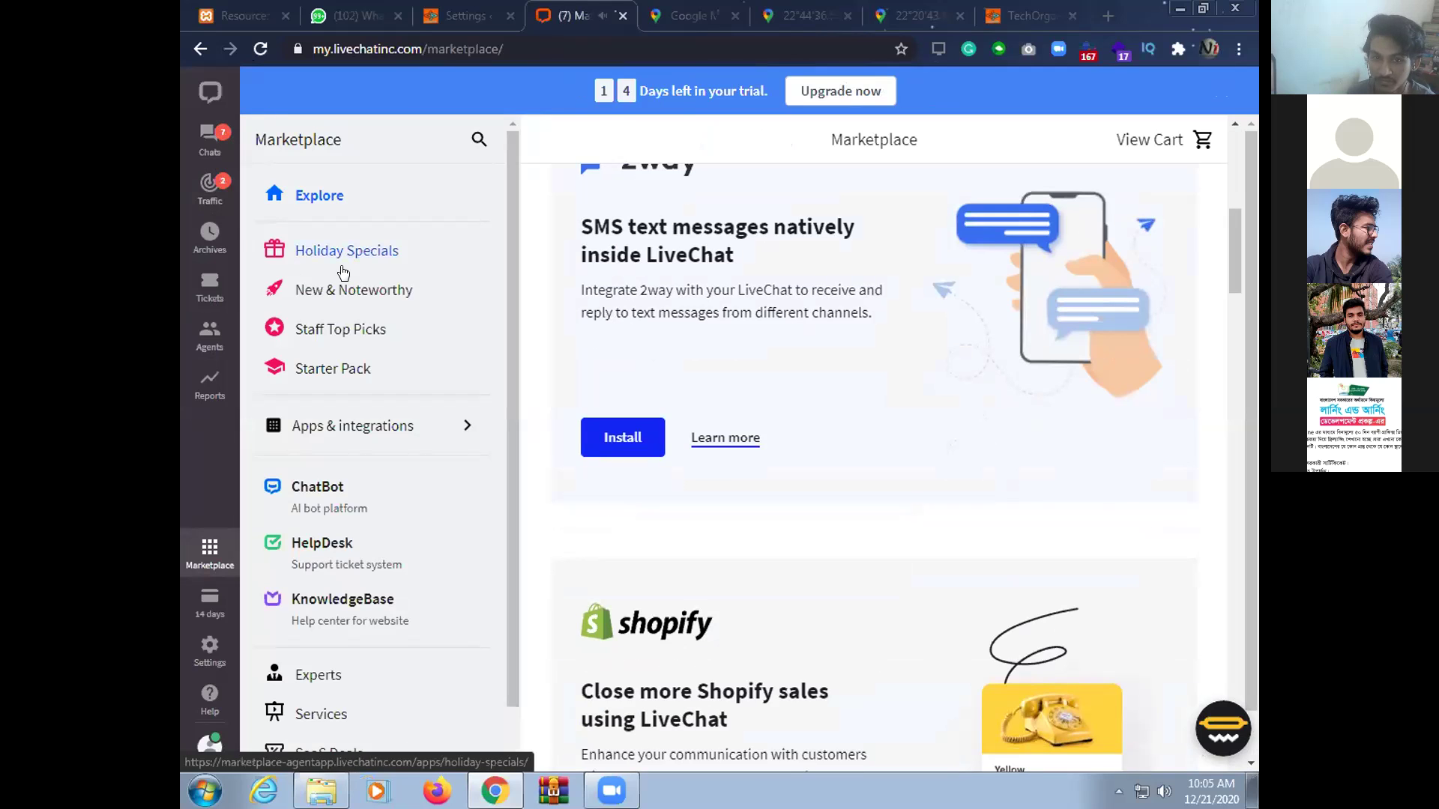
pyautogui.click(631, 427)
# Browse the remaining apps, expand the support chat, and open website installation settings
pyautogui.scroll(-12, 631, 410)
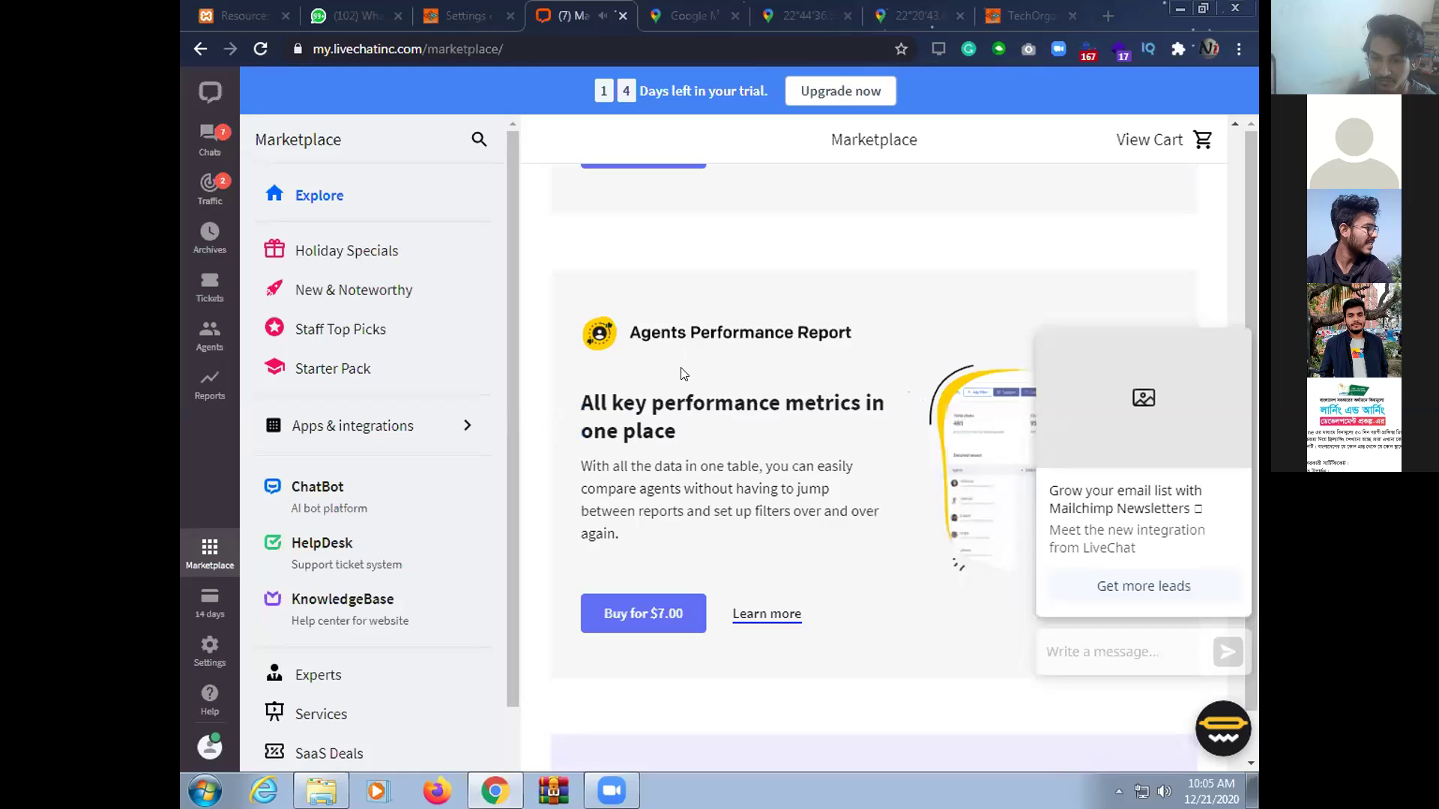
pyautogui.scroll(-10, 678, 360)
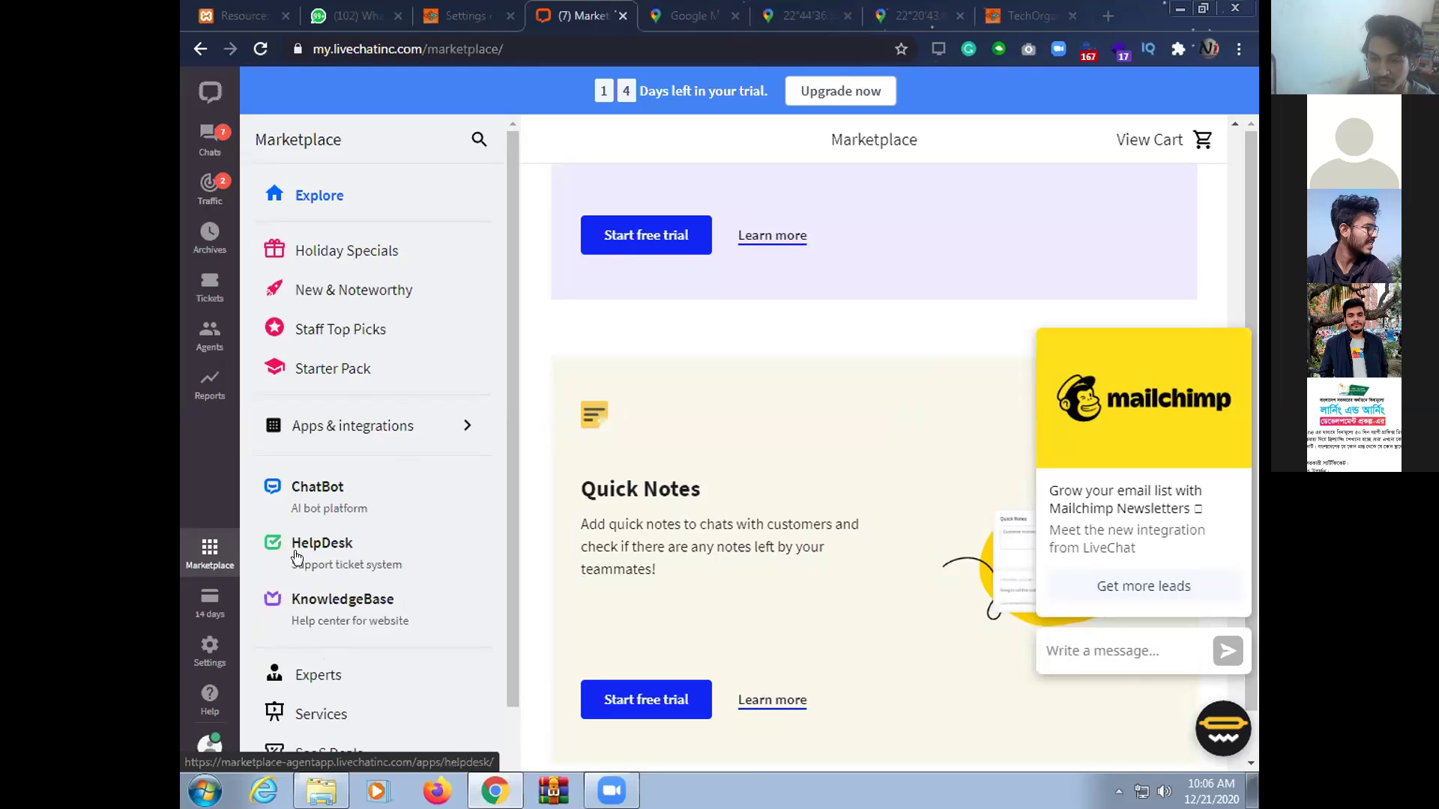
pyautogui.scroll(-2, 361, 639)
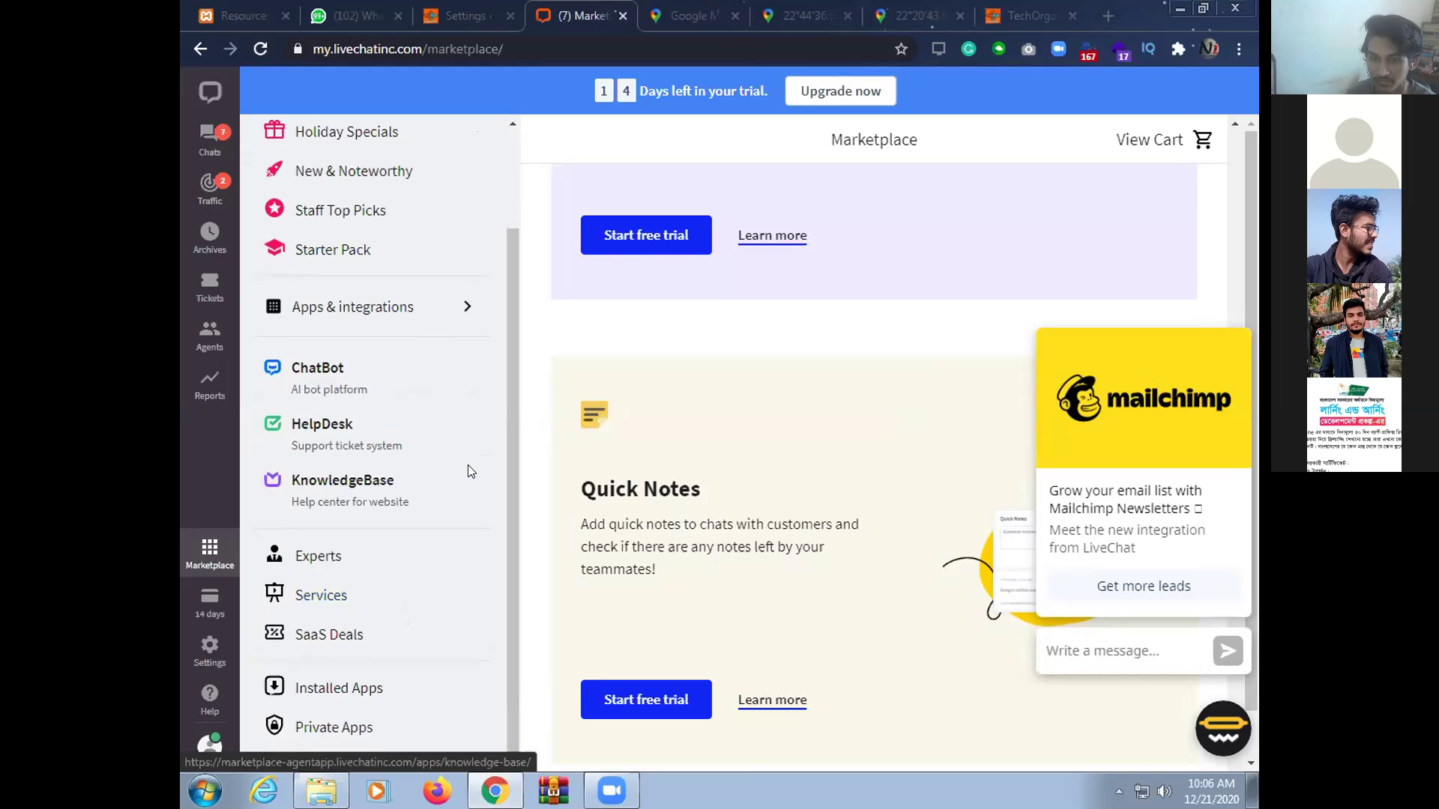
pyautogui.scroll(2, 302, 474)
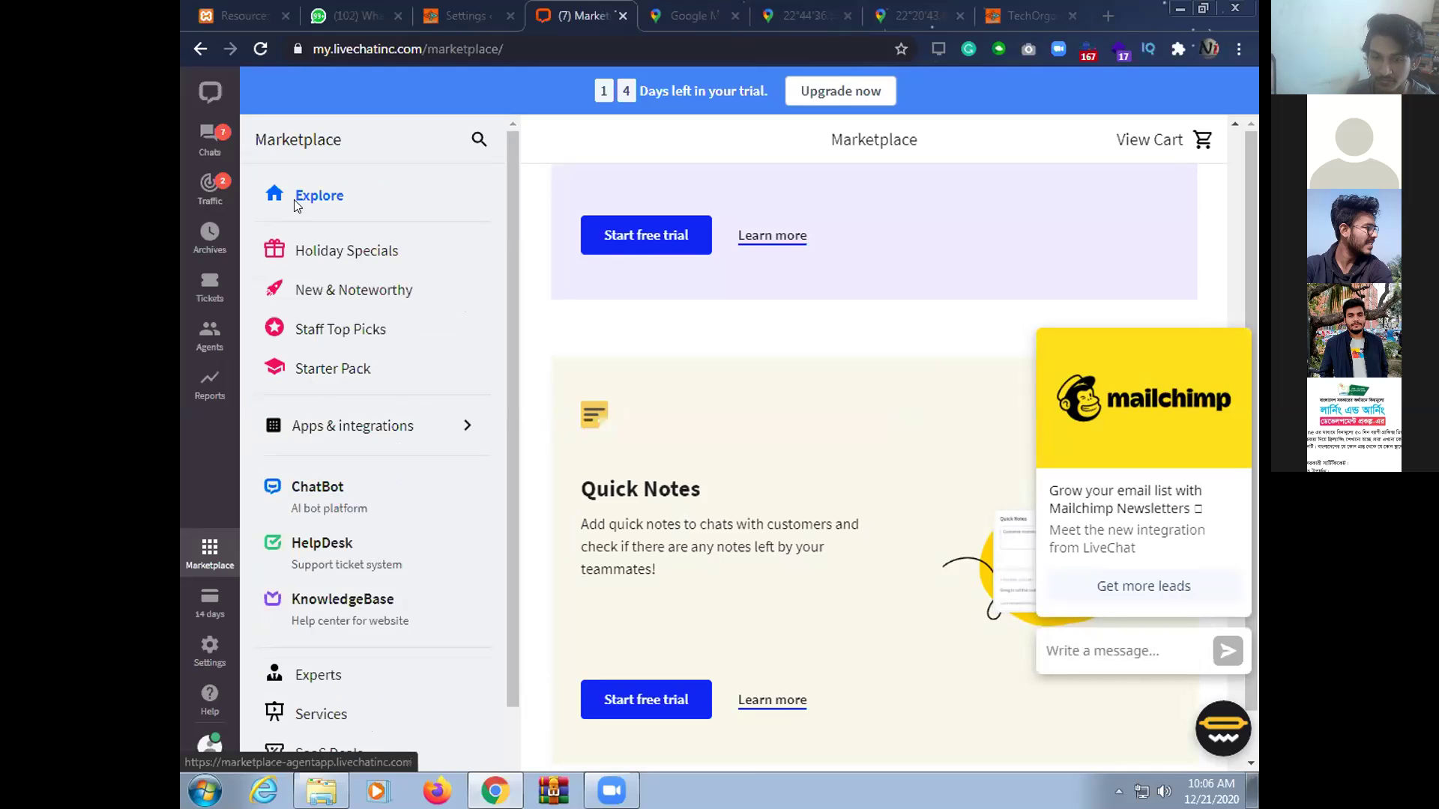
pyautogui.scroll(-10, 726, 495)
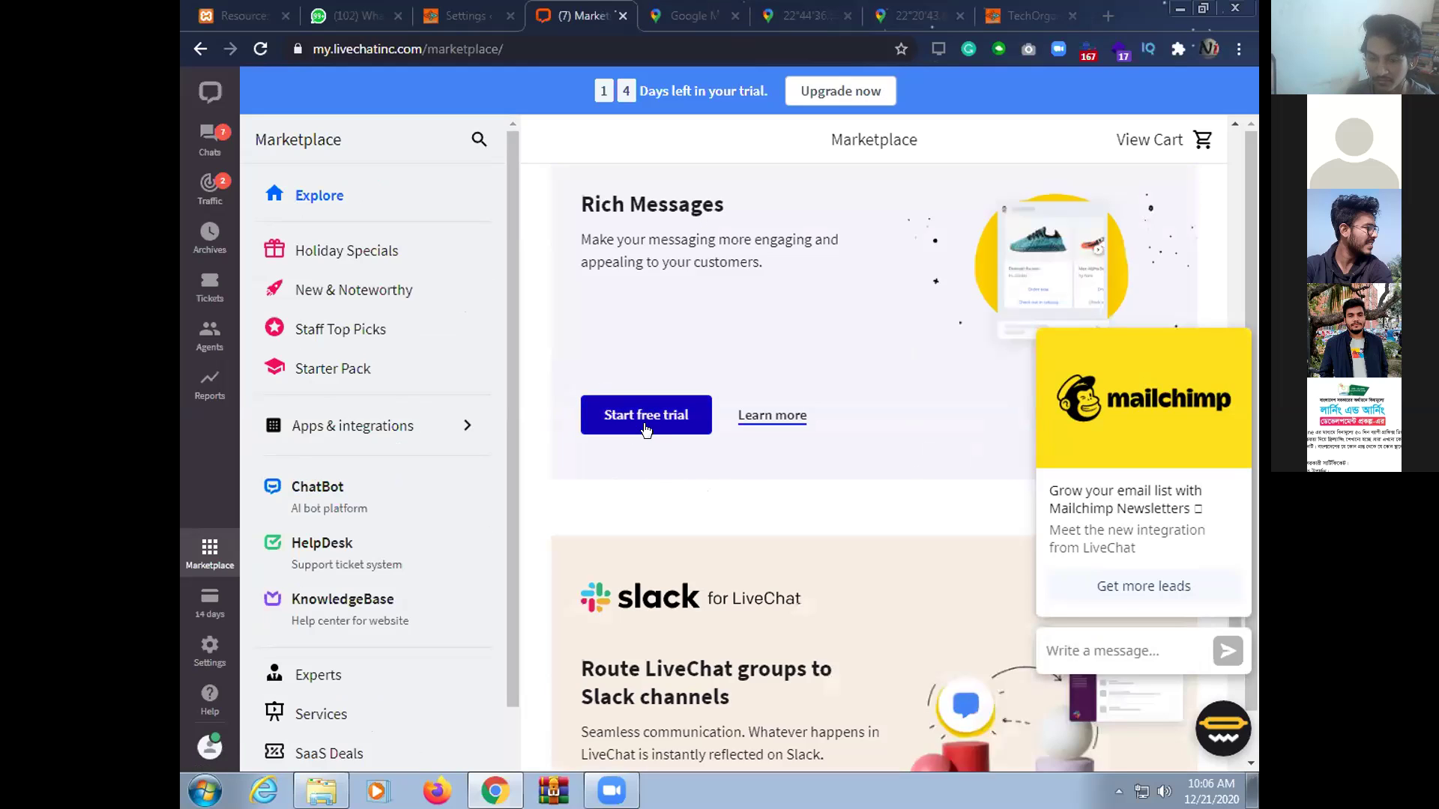
pyautogui.scroll(-7, 676, 450)
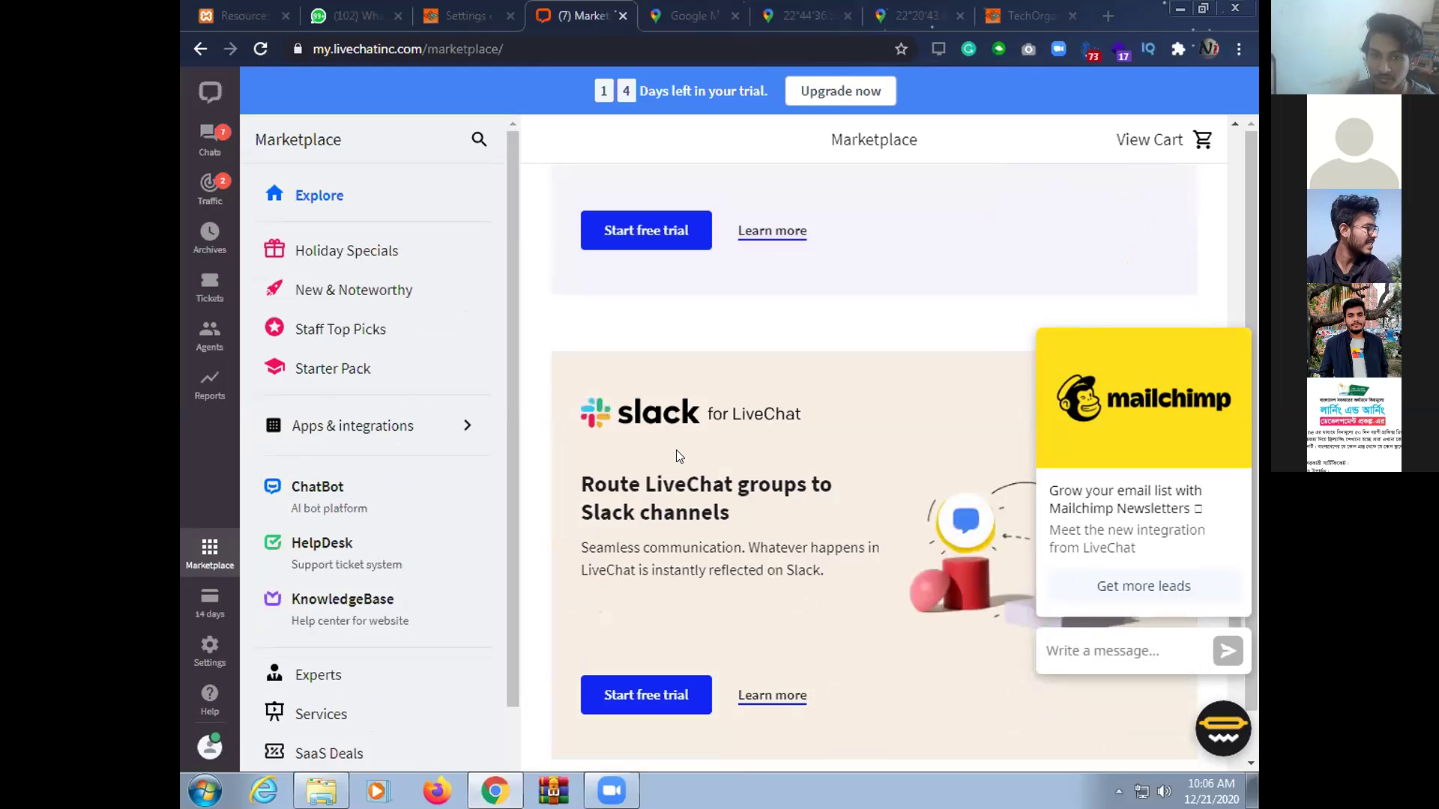
pyautogui.scroll(-7, 677, 458)
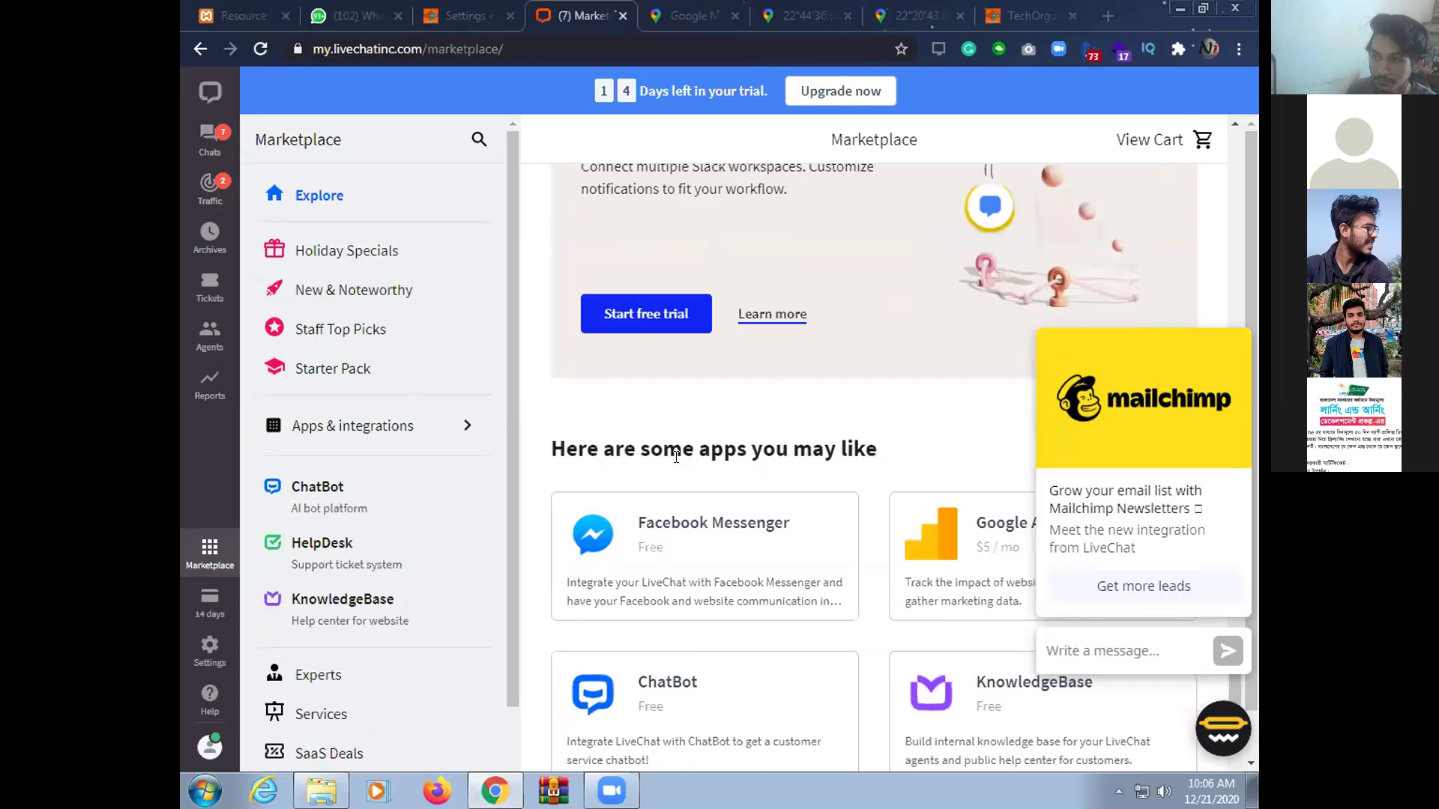
pyautogui.scroll(-6, 678, 468)
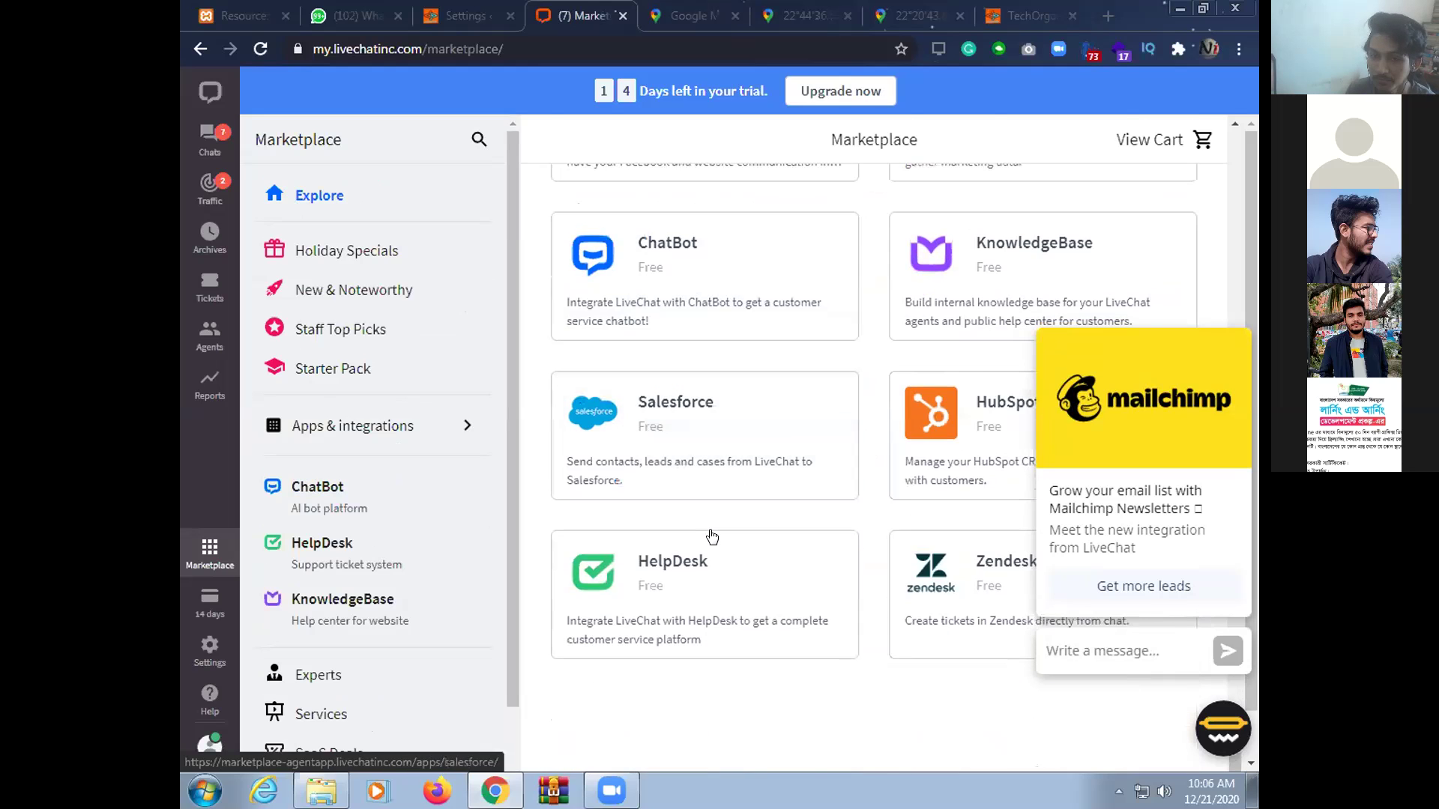
pyautogui.click(1226, 730)
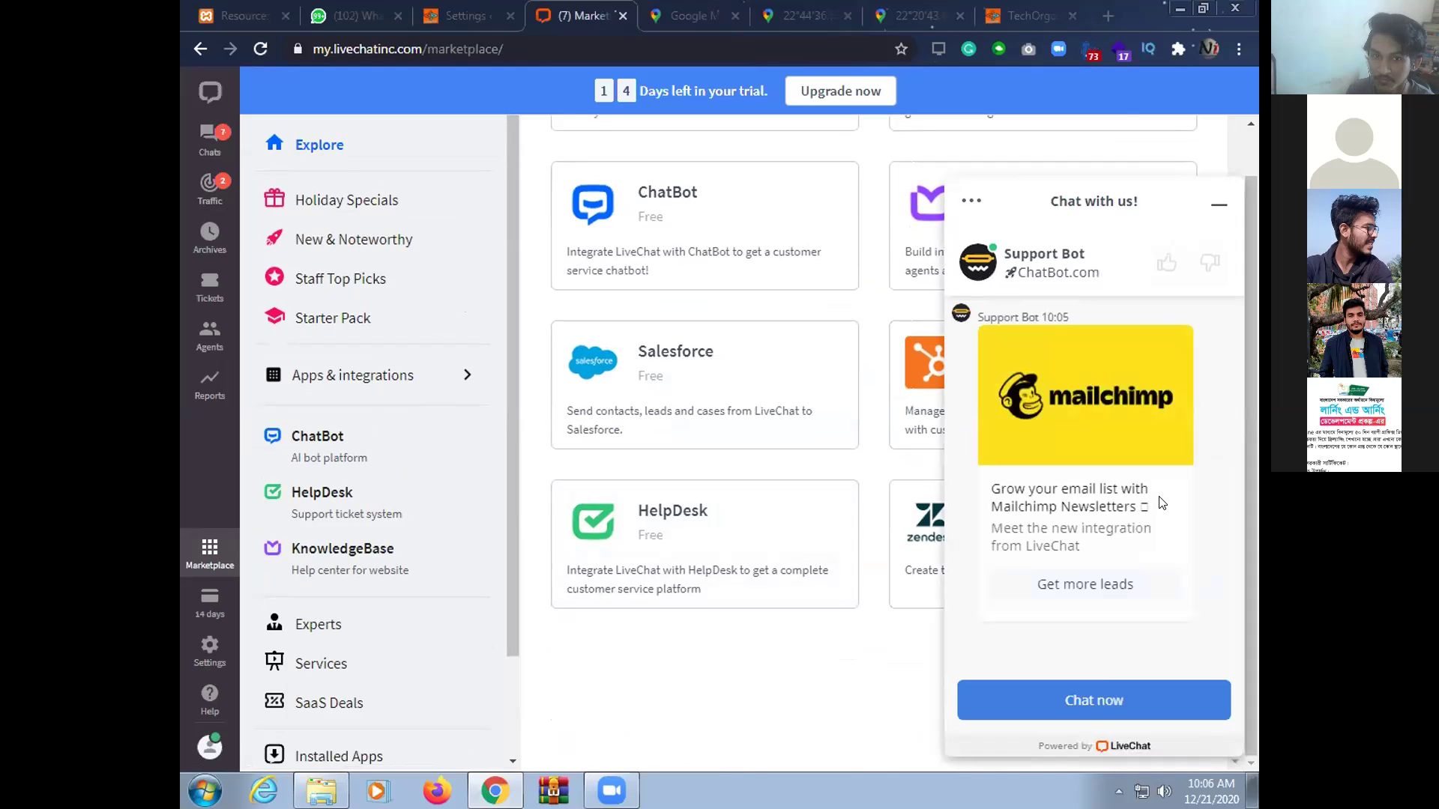
pyautogui.click(211, 657)
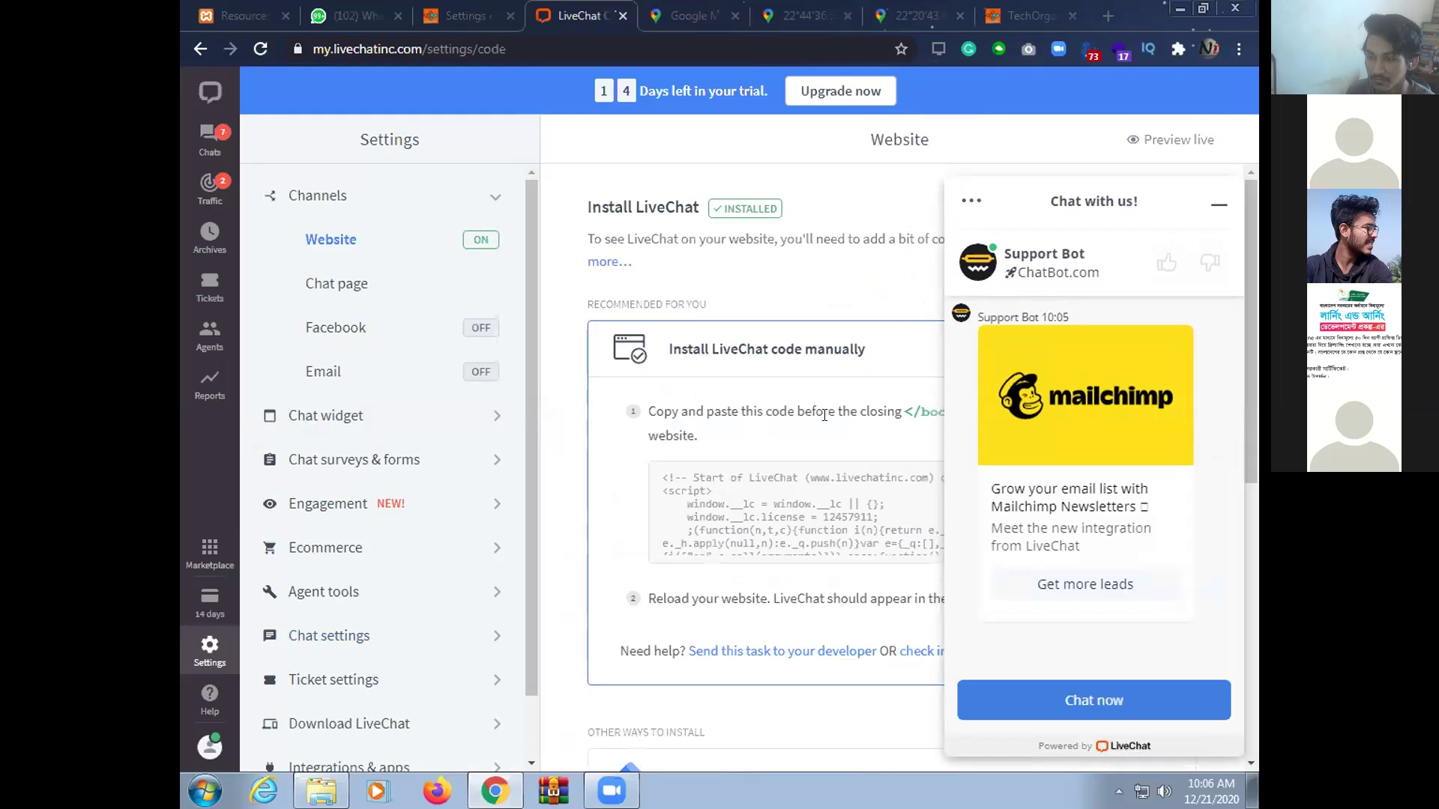
pyautogui.moveTo(788, 495)
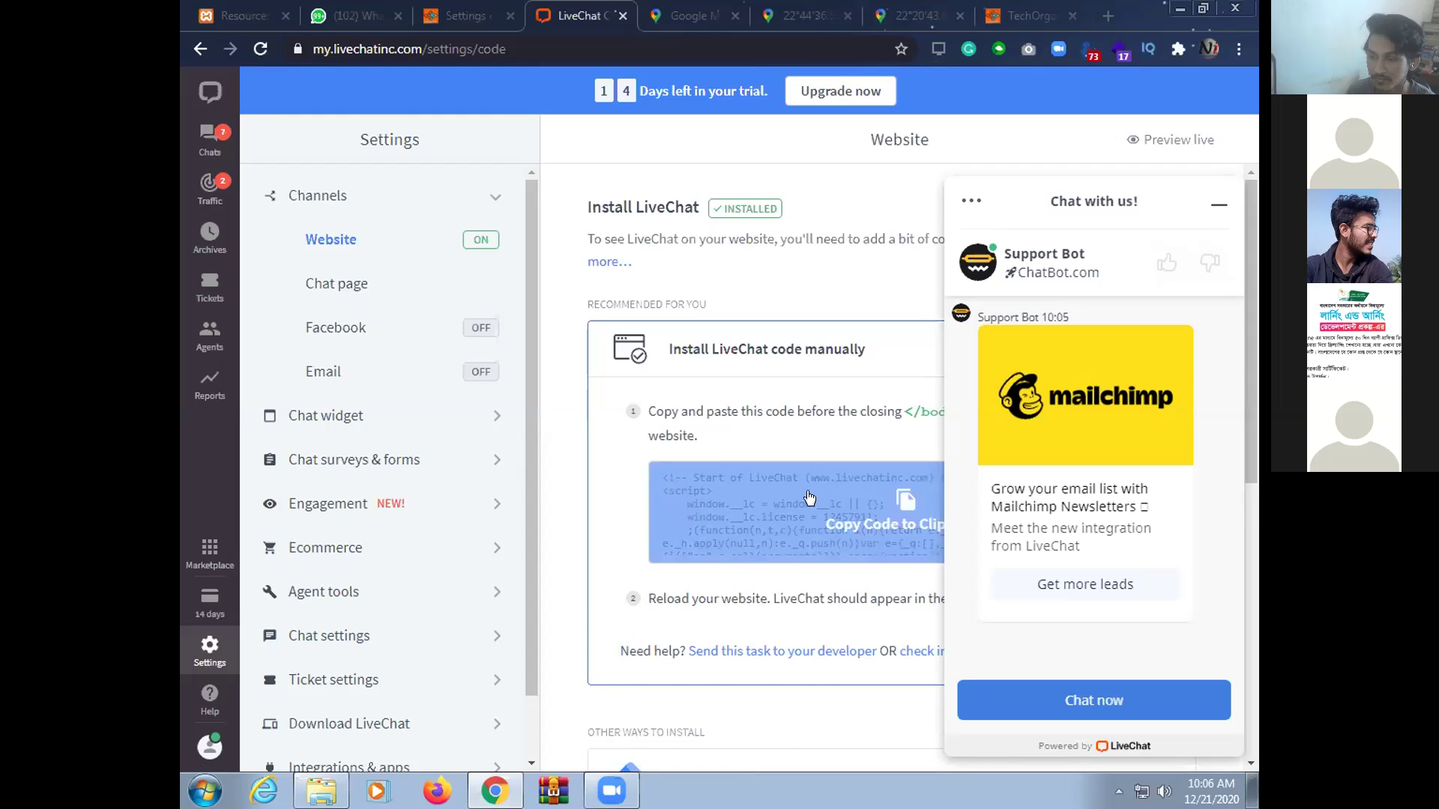
pyautogui.scroll(-1, 809, 499)
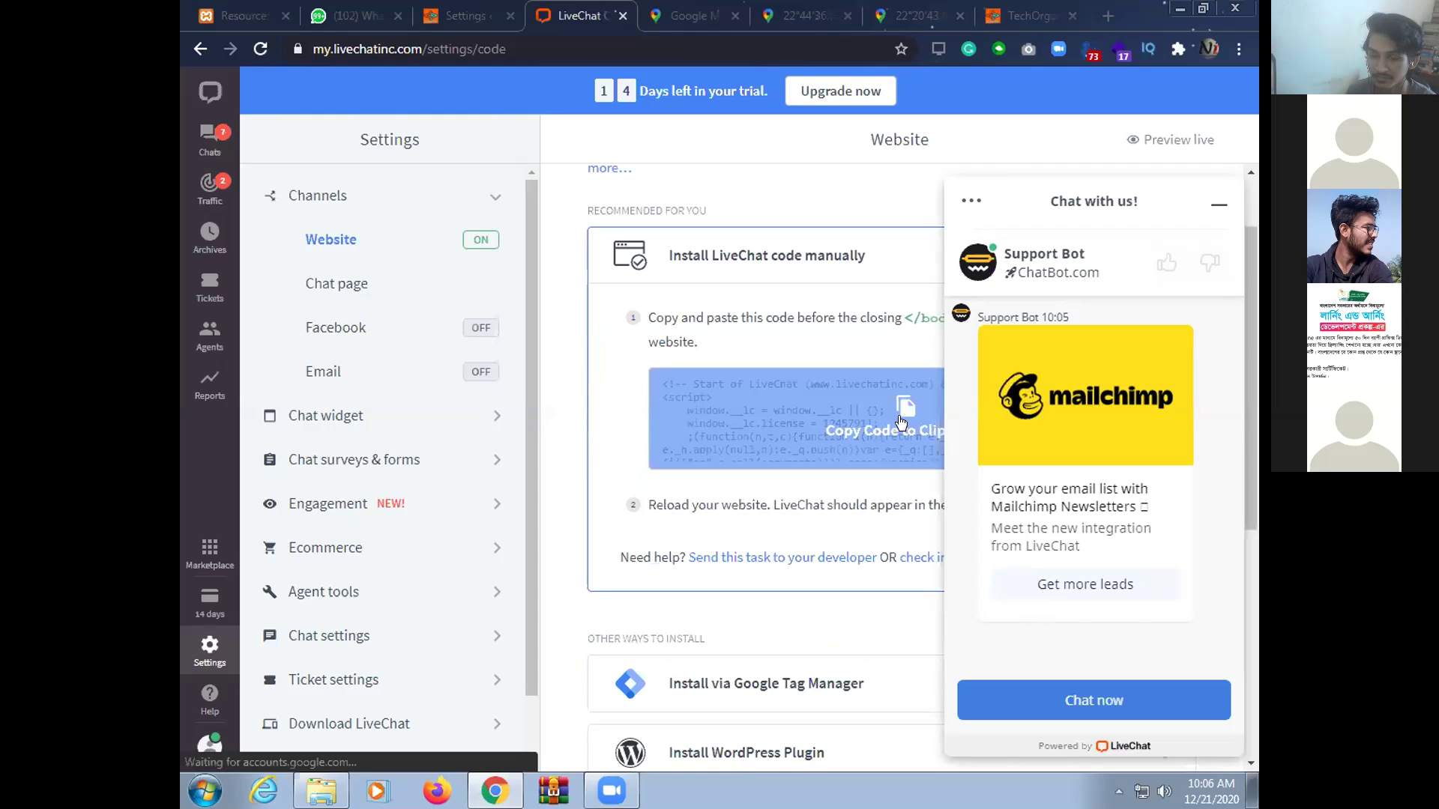
pyautogui.click(453, 8)
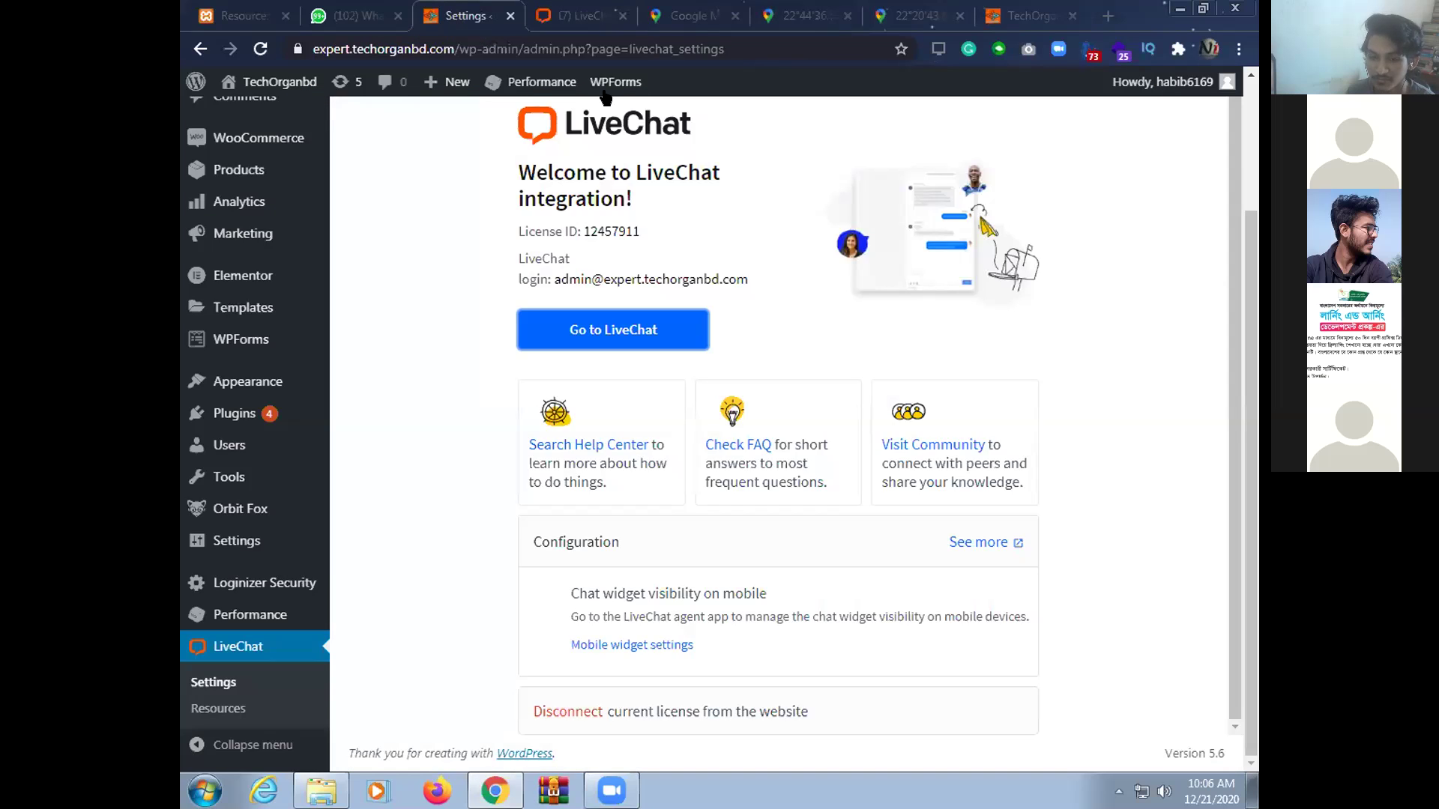
pyautogui.click(587, 16)
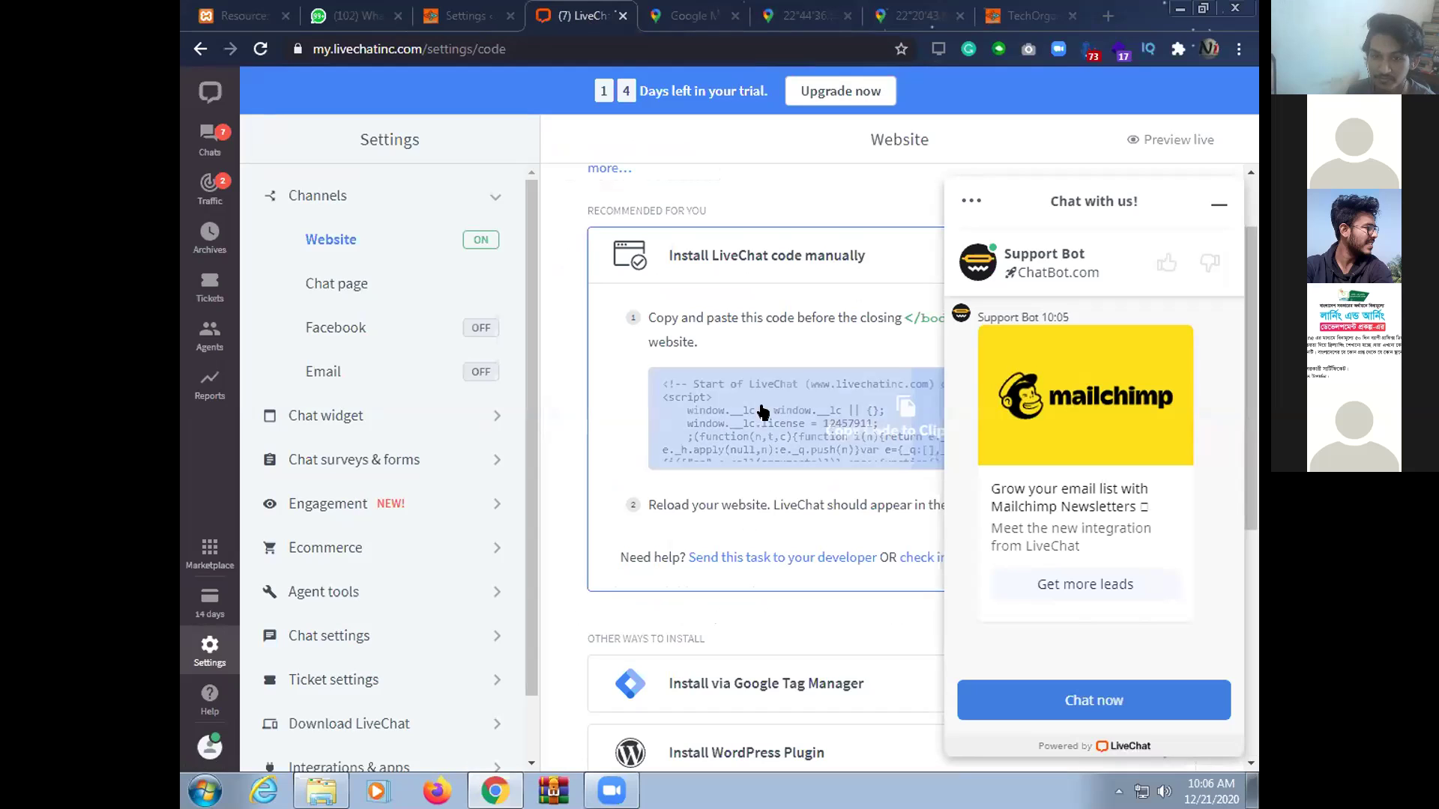
pyautogui.moveTo(920, 406)
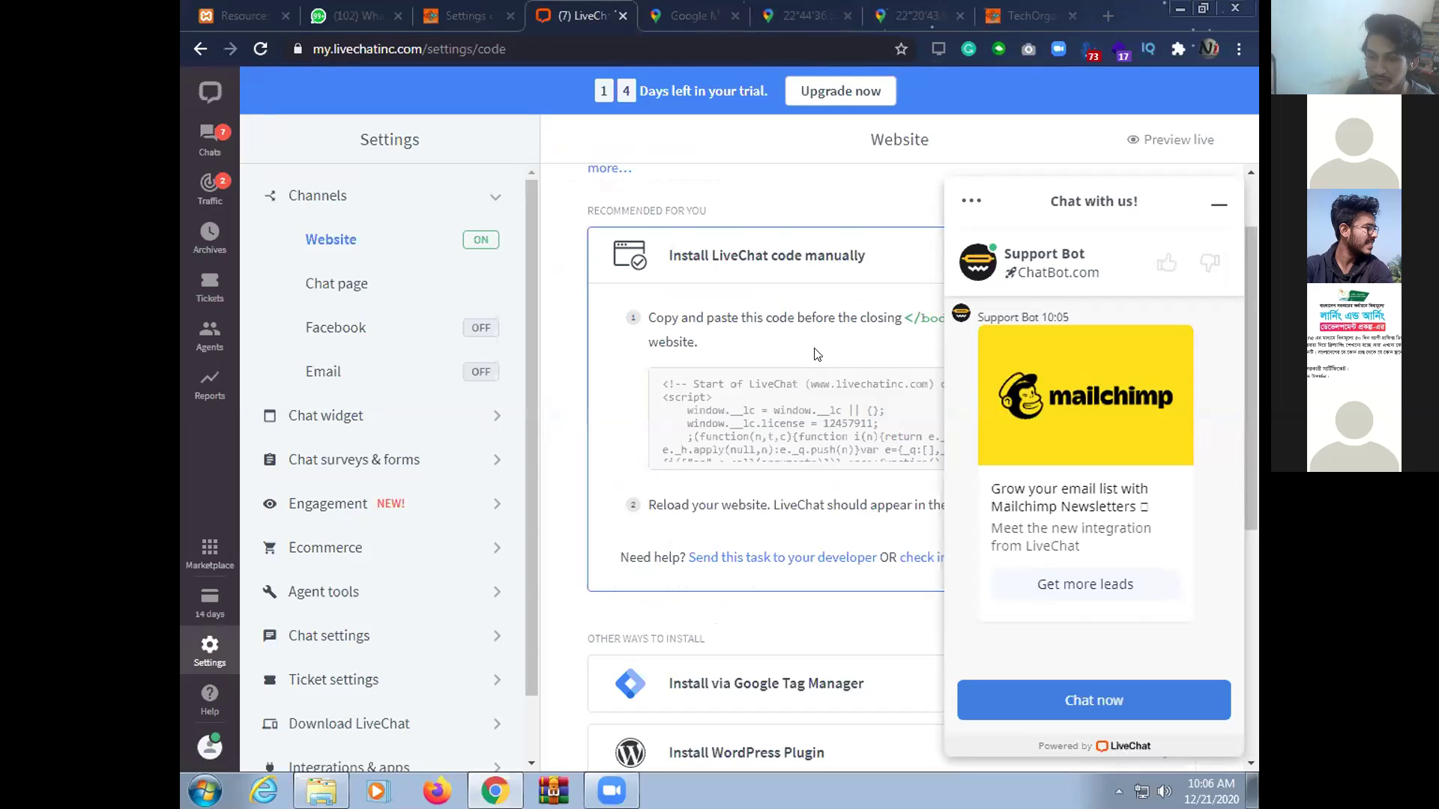
pyautogui.moveTo(735, 429)
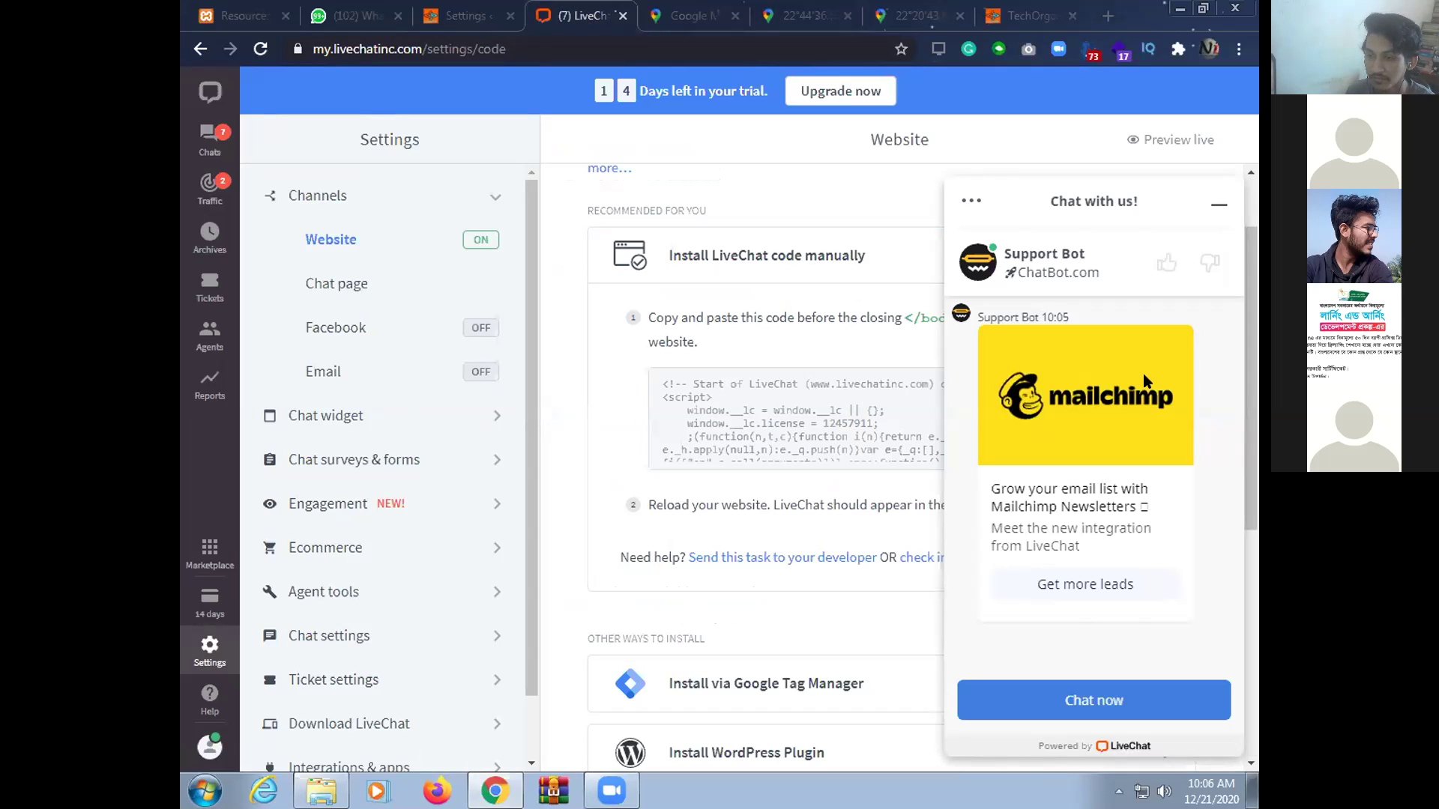
pyautogui.click(1219, 204)
pyautogui.click(892, 426)
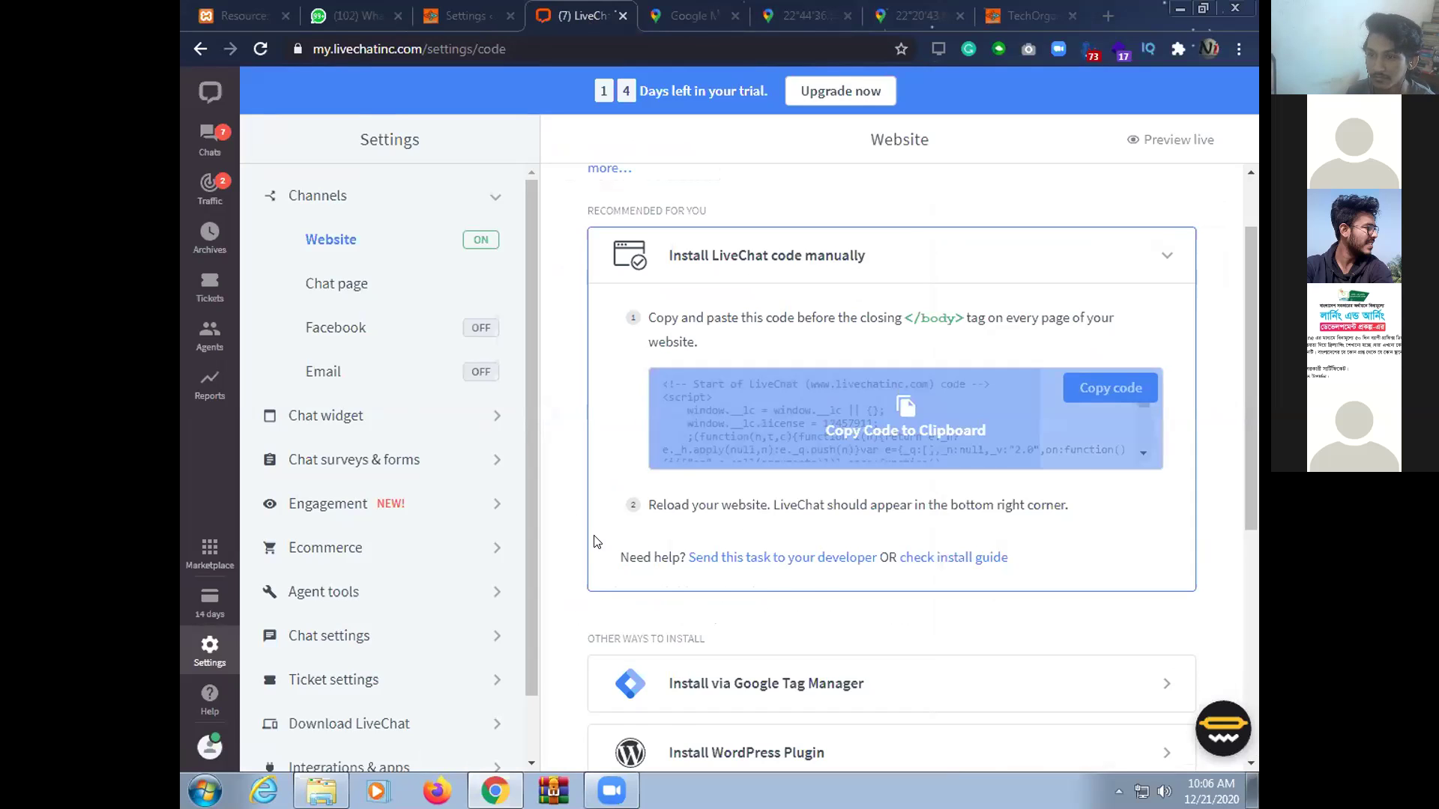
pyautogui.scroll(-1, 595, 540)
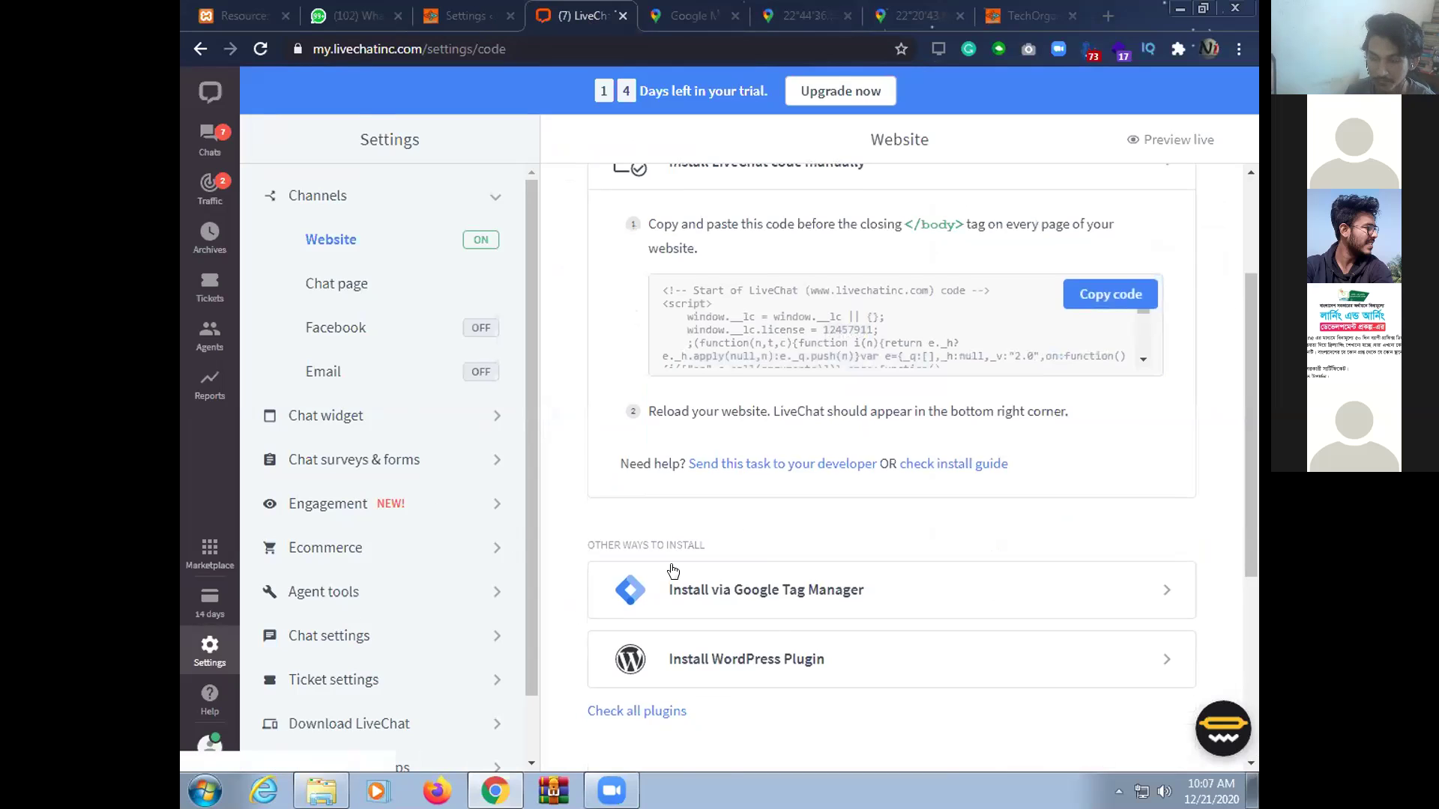
pyautogui.scroll(-3, 656, 592)
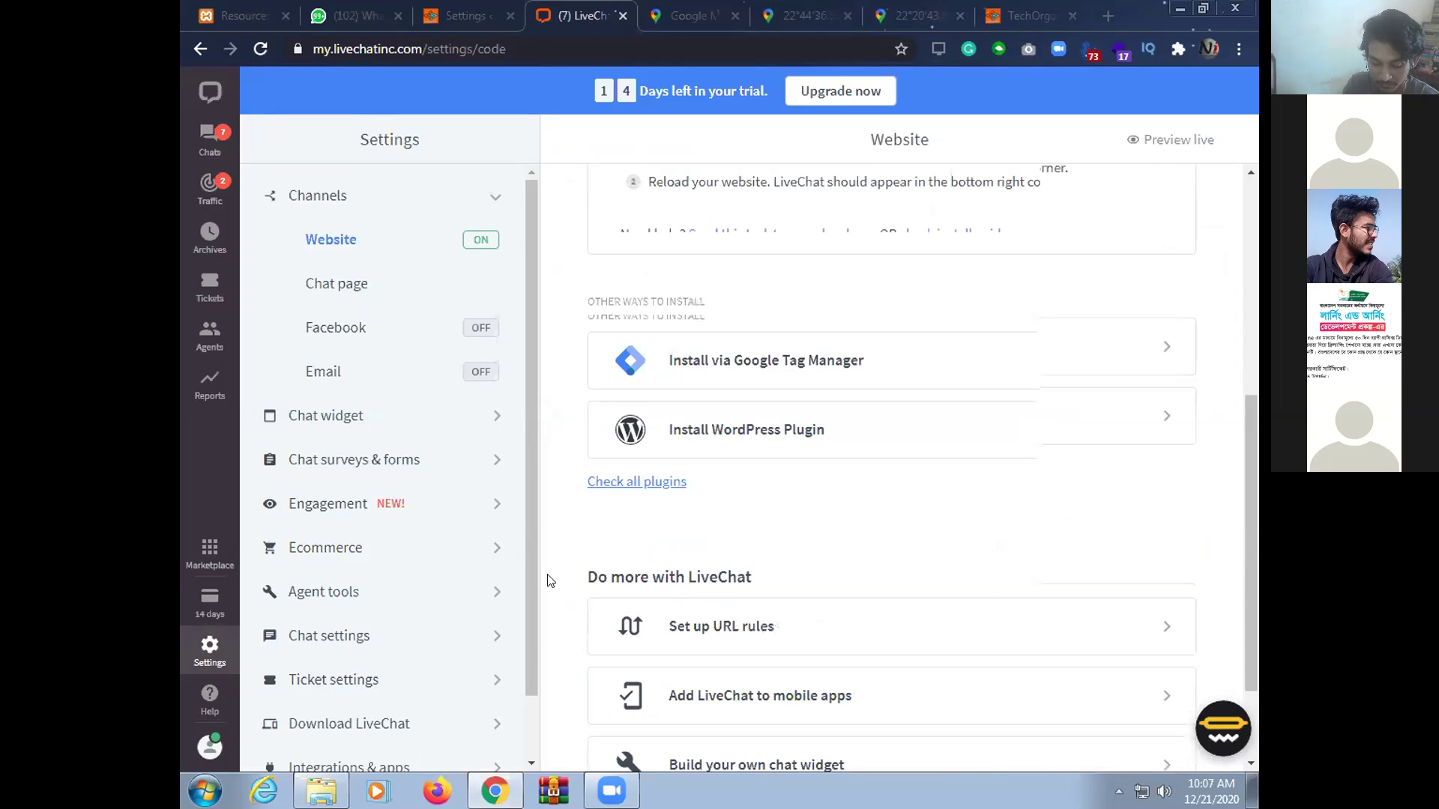
pyautogui.scroll(-1, 427, 600)
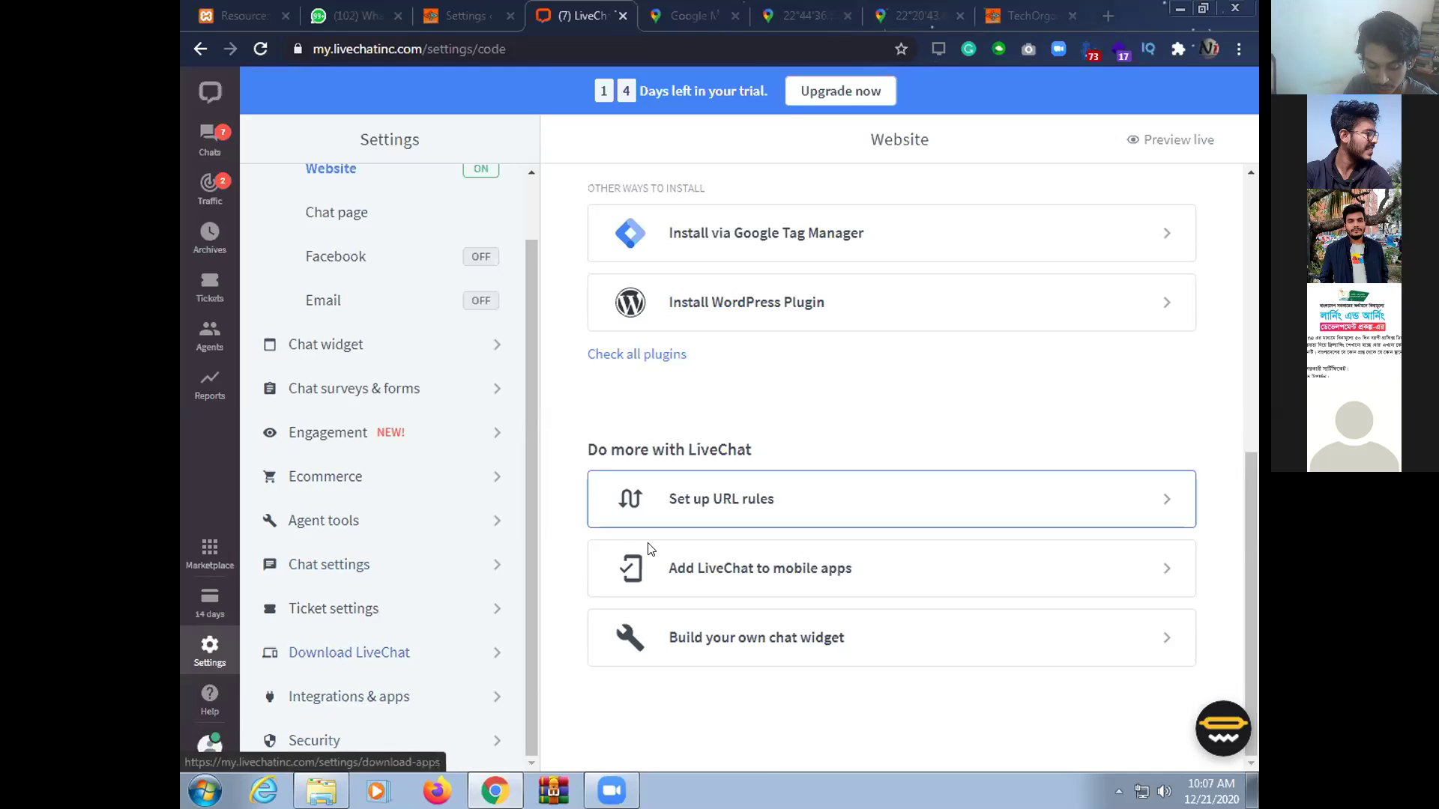
pyautogui.hotkey('alt', 'Tab')
pyautogui.press('super+d')
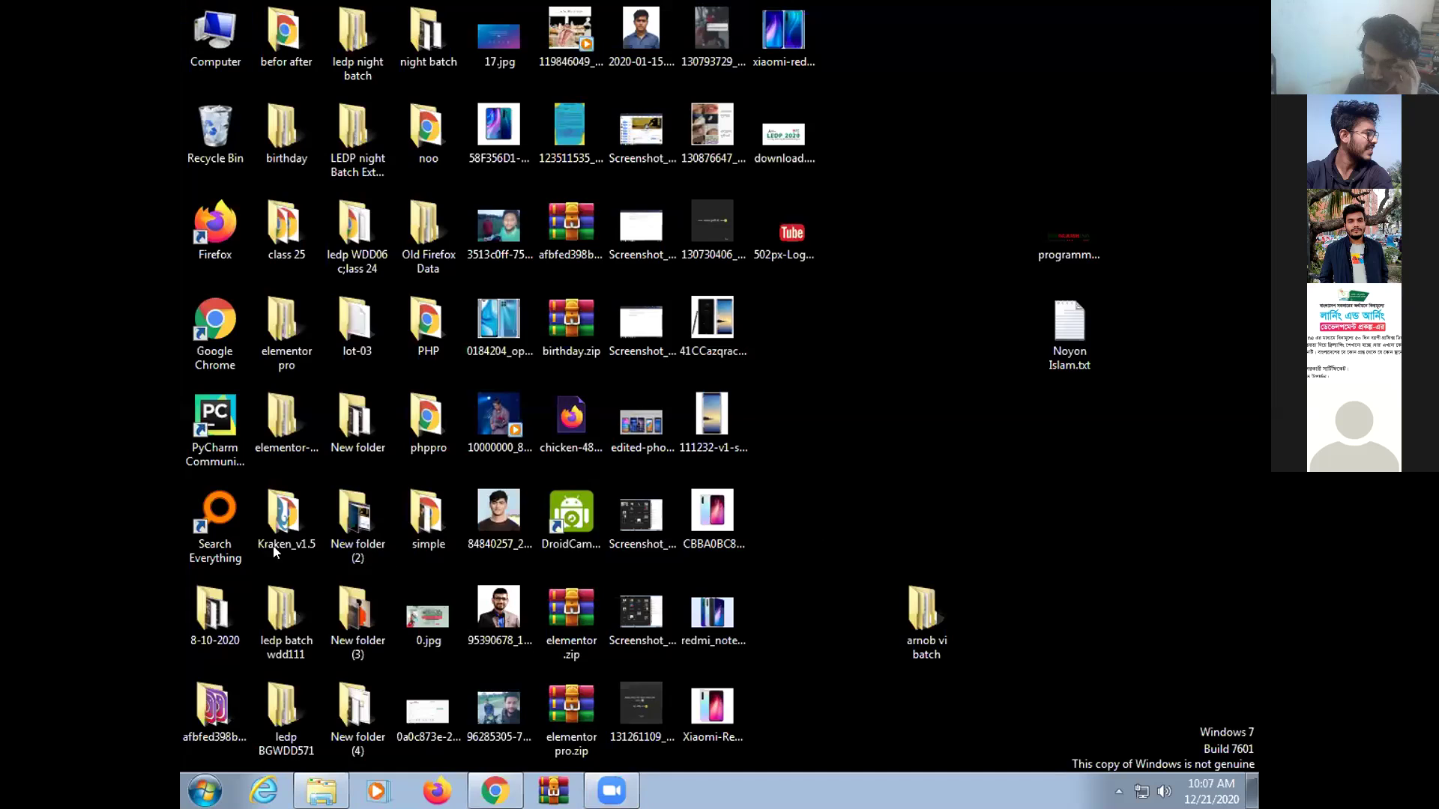
pyautogui.click(495, 791)
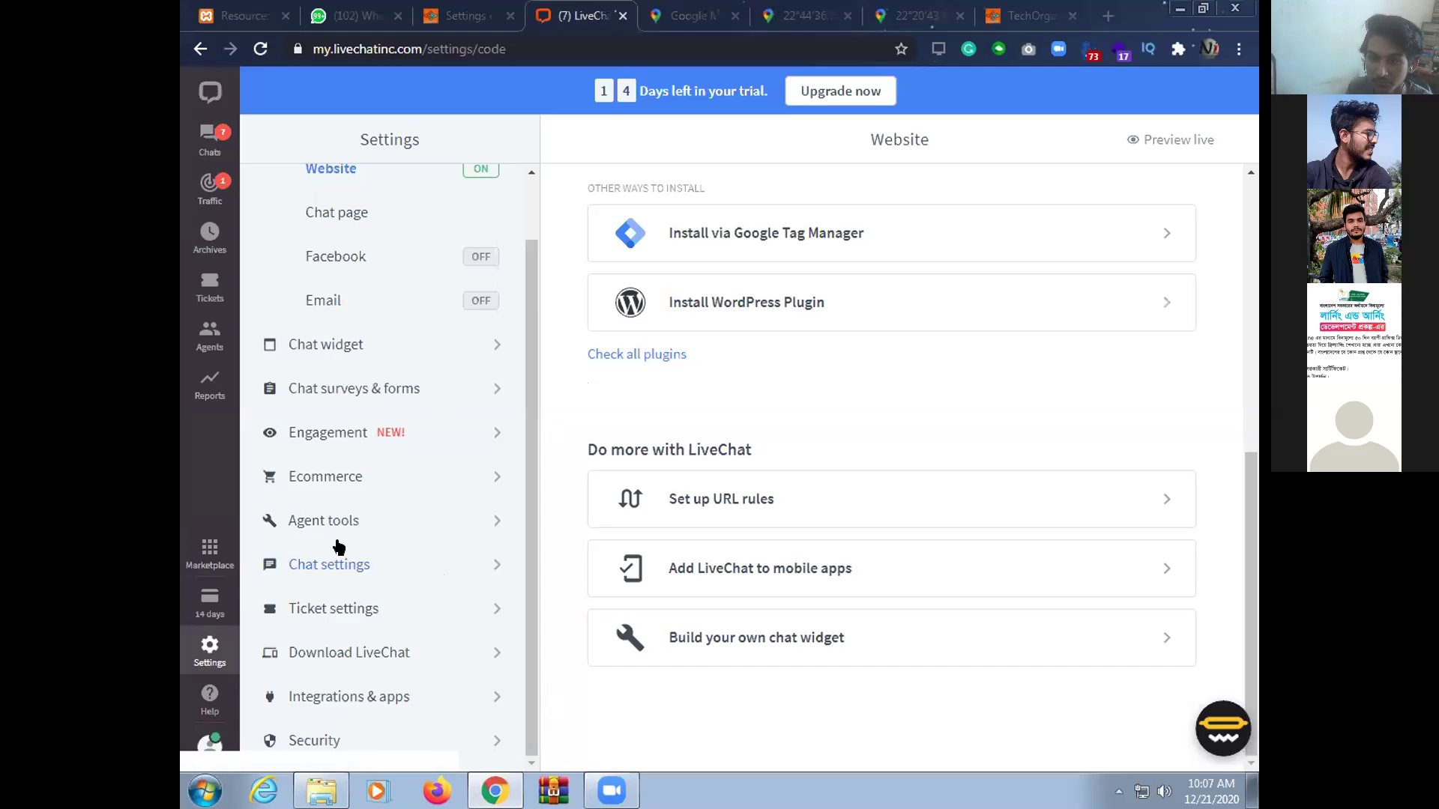
# View the Auto assignment chat routing settings, close the Resource tab, and go to Google Maps
pyautogui.click(286, 578)
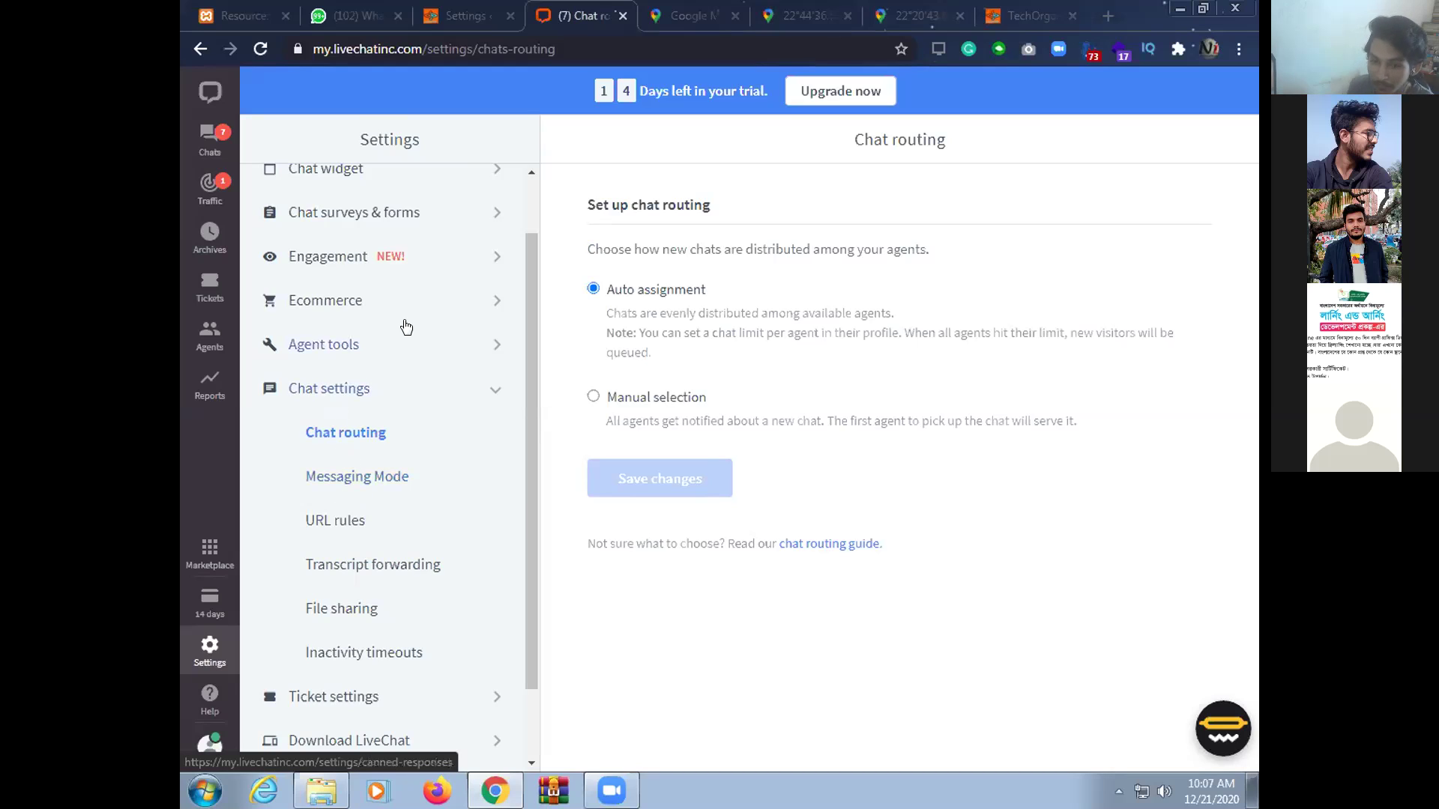
pyautogui.click(461, 15)
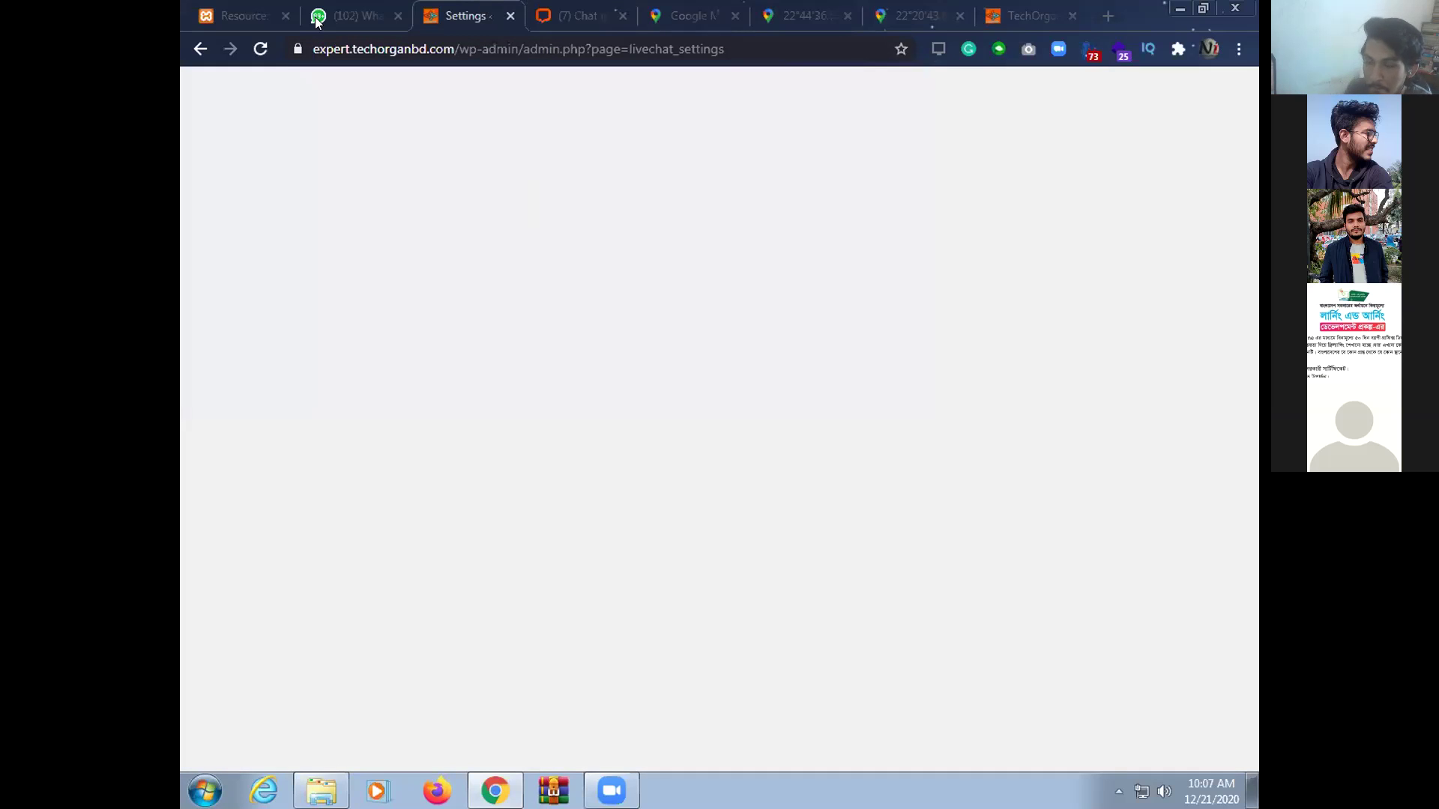
pyautogui.click(286, 16)
pyautogui.click(483, 18)
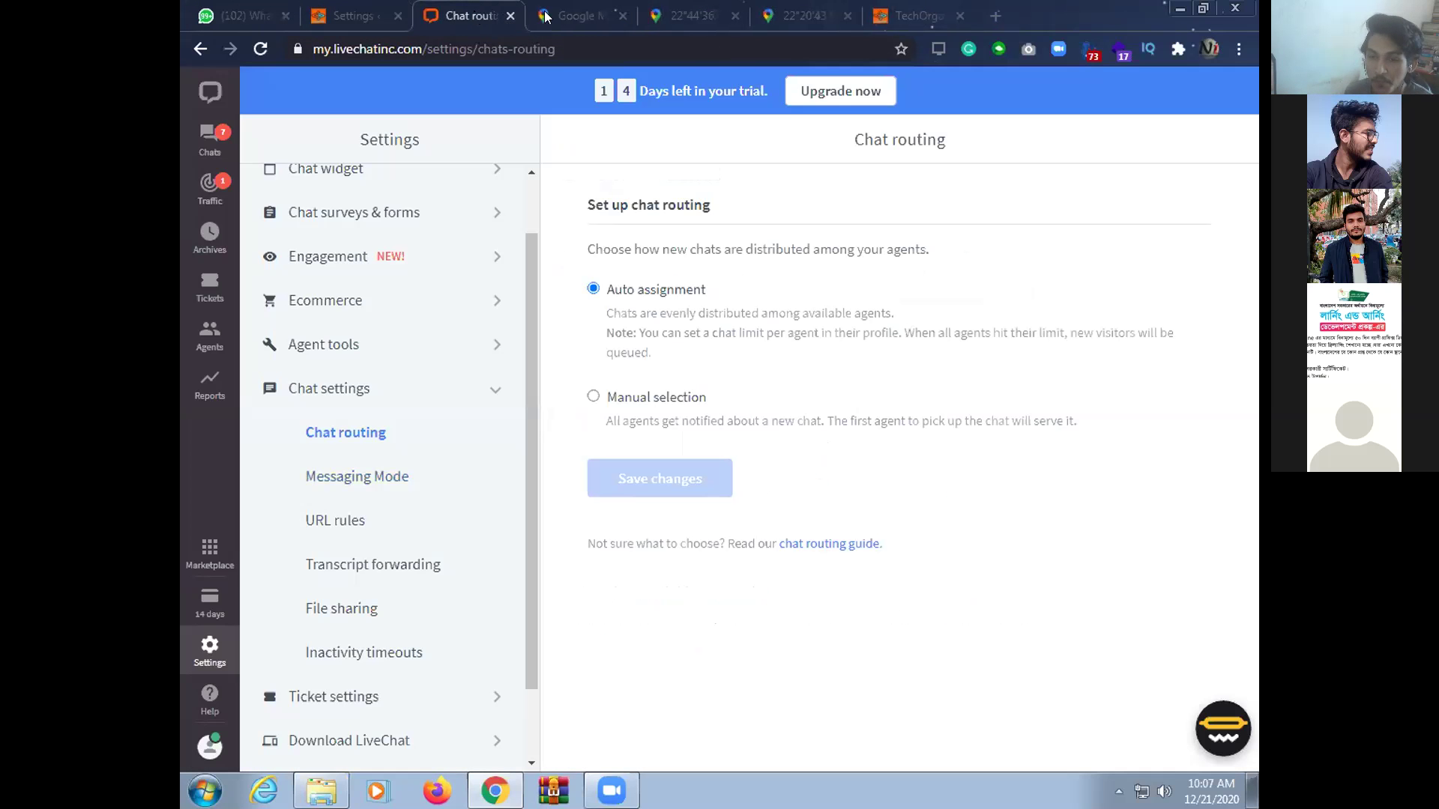
pyautogui.click(571, 17)
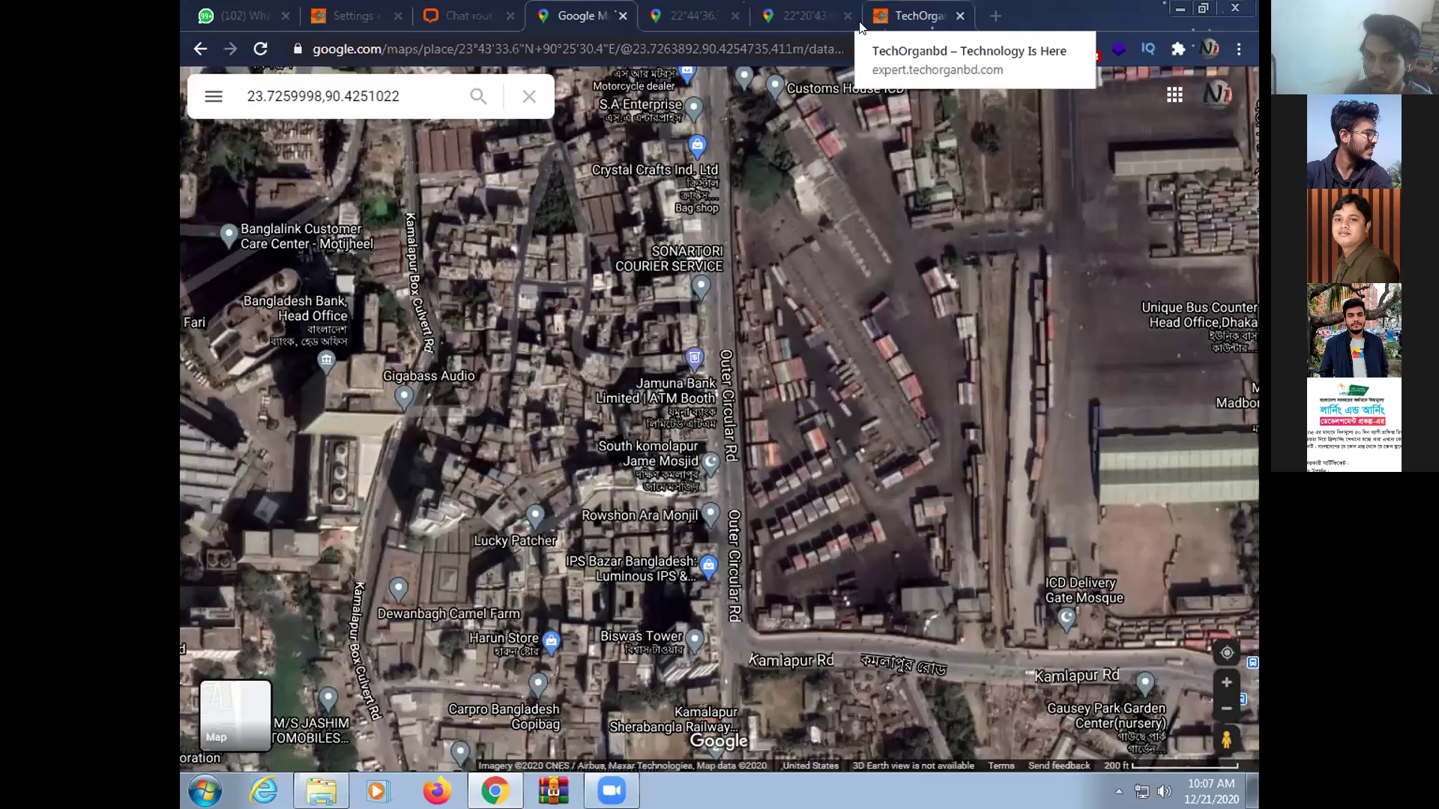
# Load the TechOrganbd site's /admin address and close the LiveChat chat routing tab
pyautogui.click(911, 16)
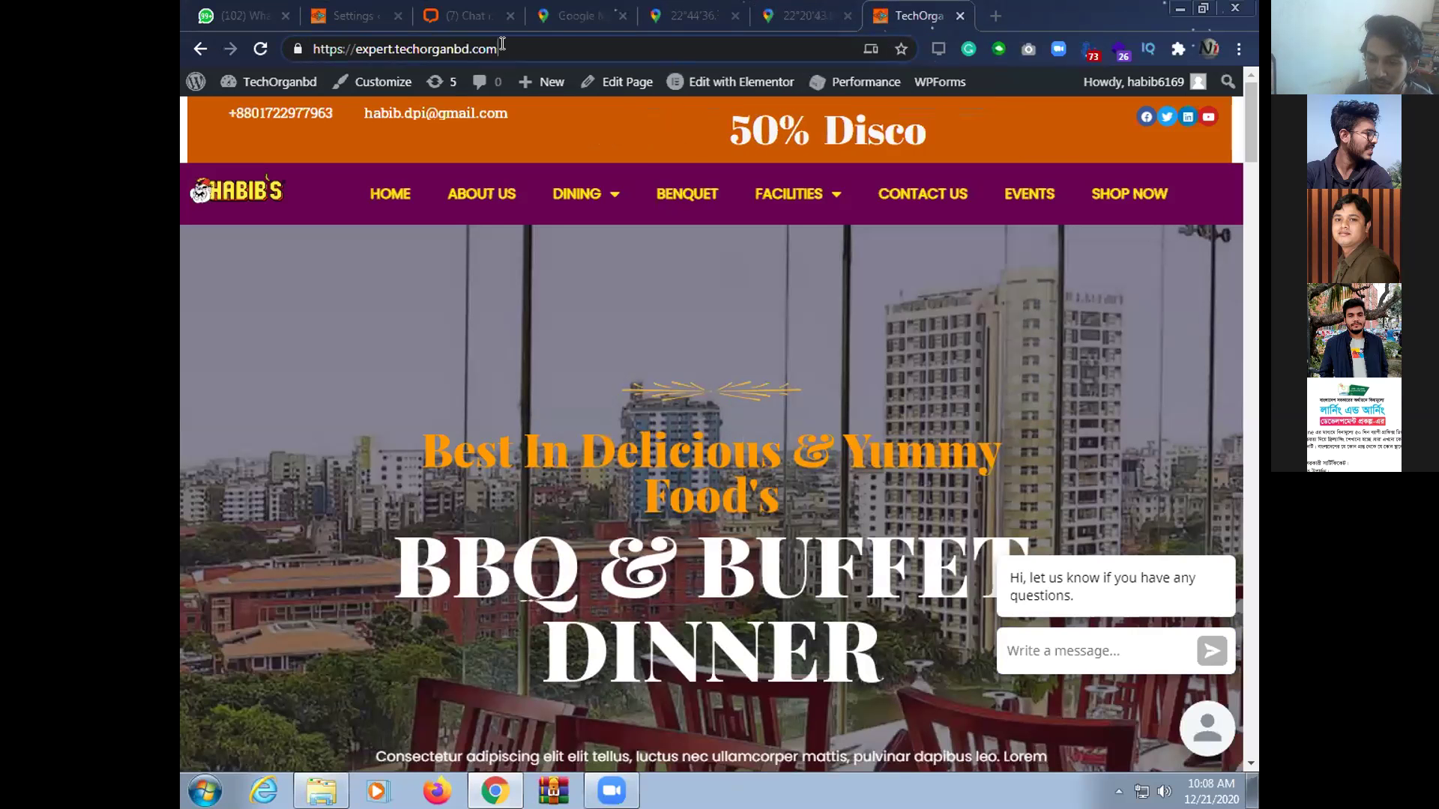
pyautogui.write('/a')
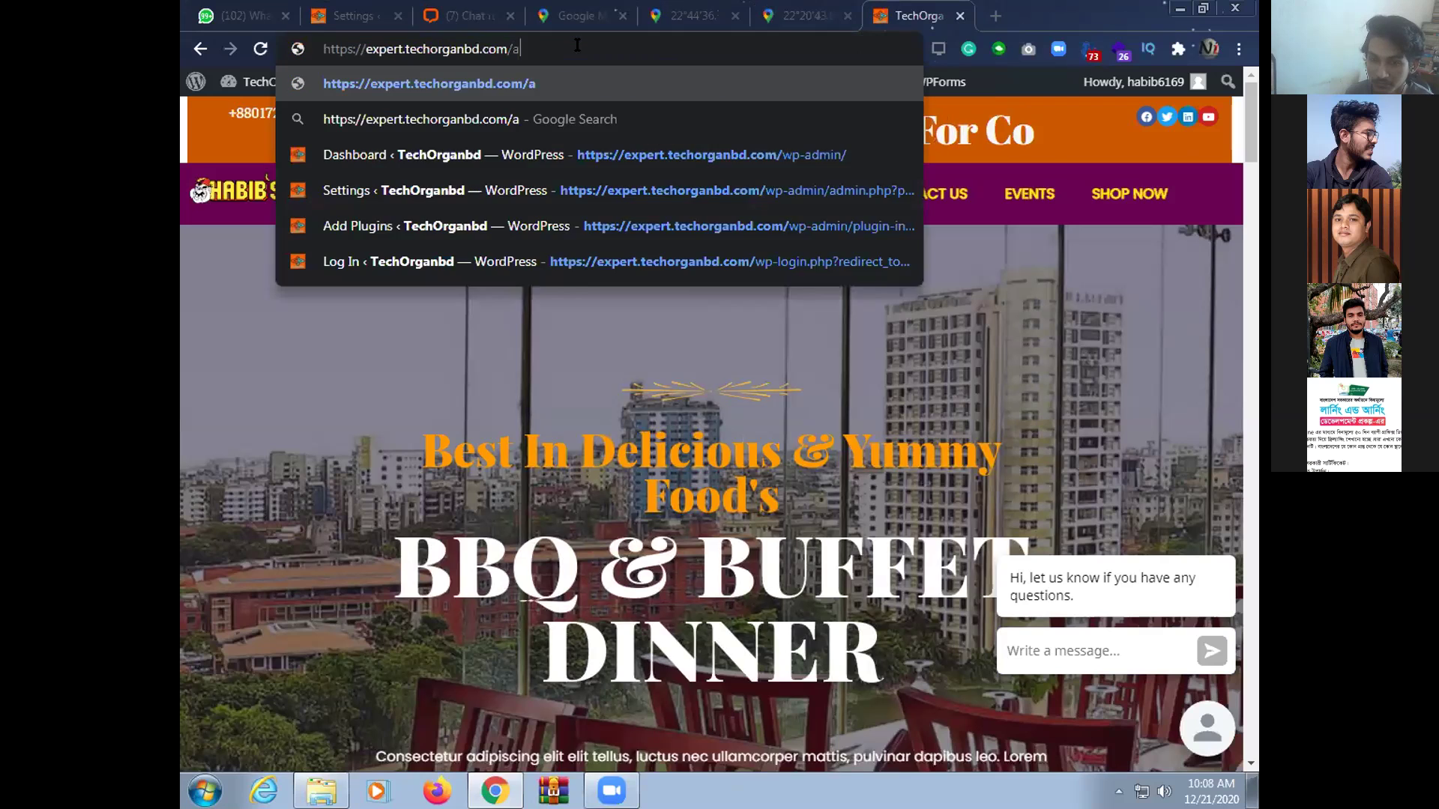
pyautogui.write('dmin')
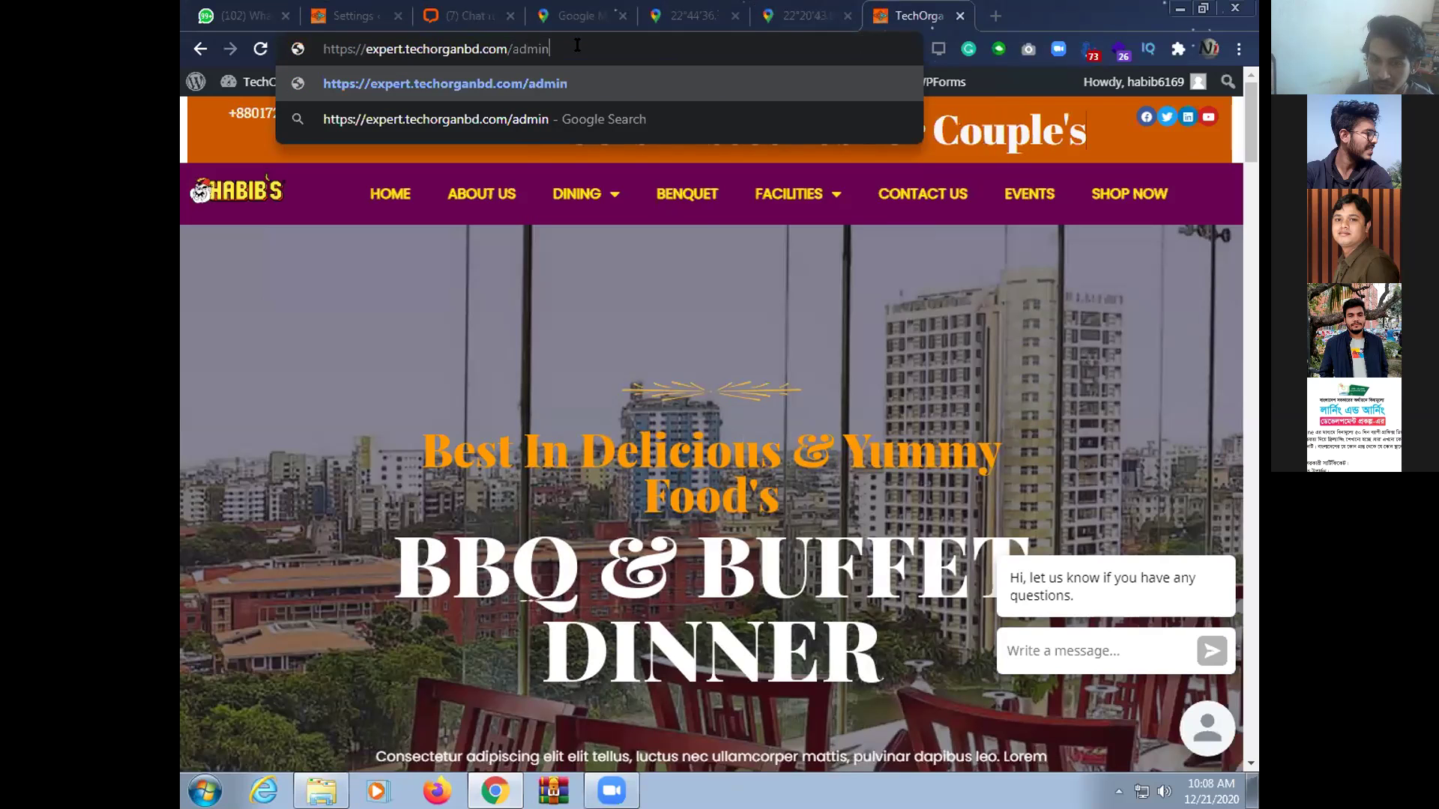
pyautogui.press('Return')
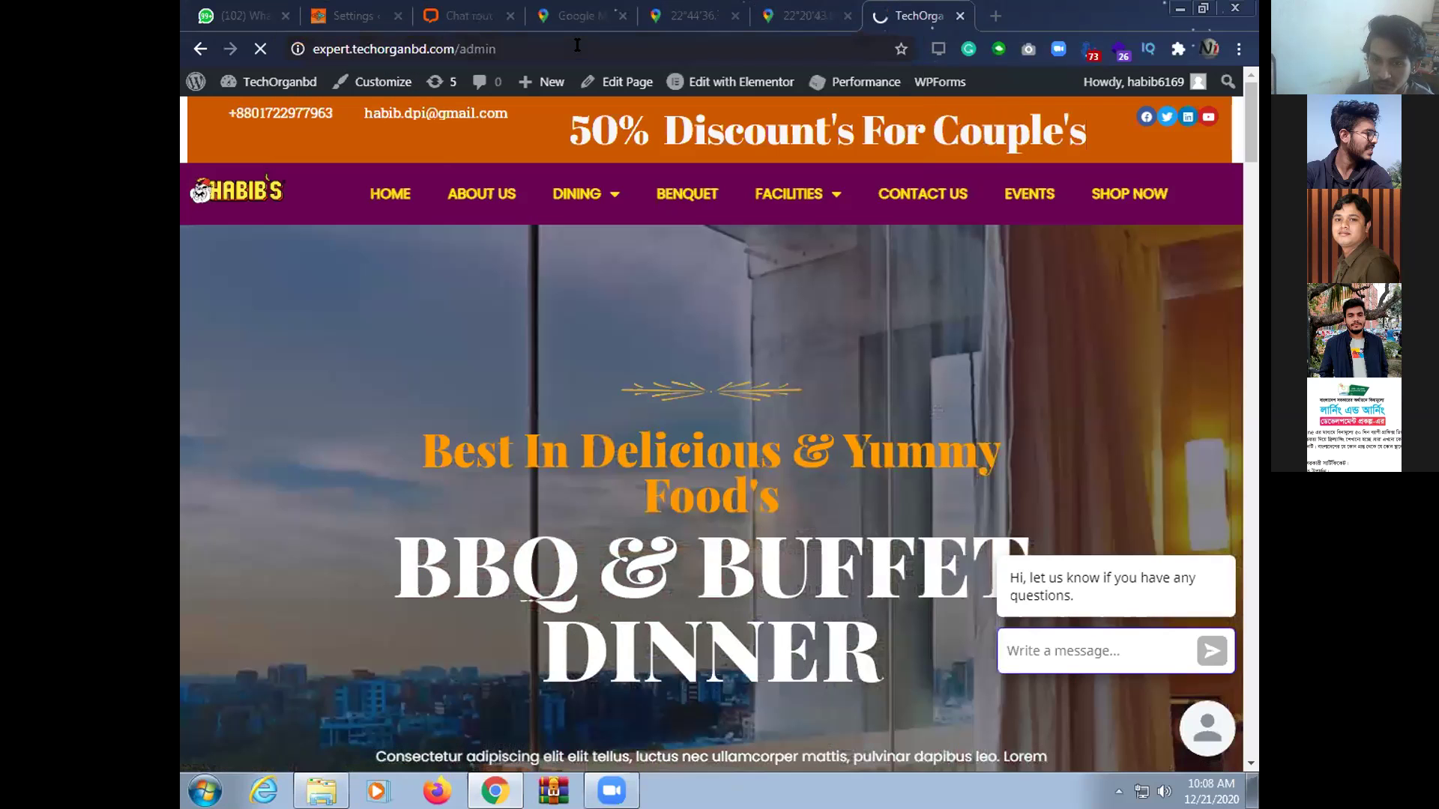
pyautogui.click(511, 15)
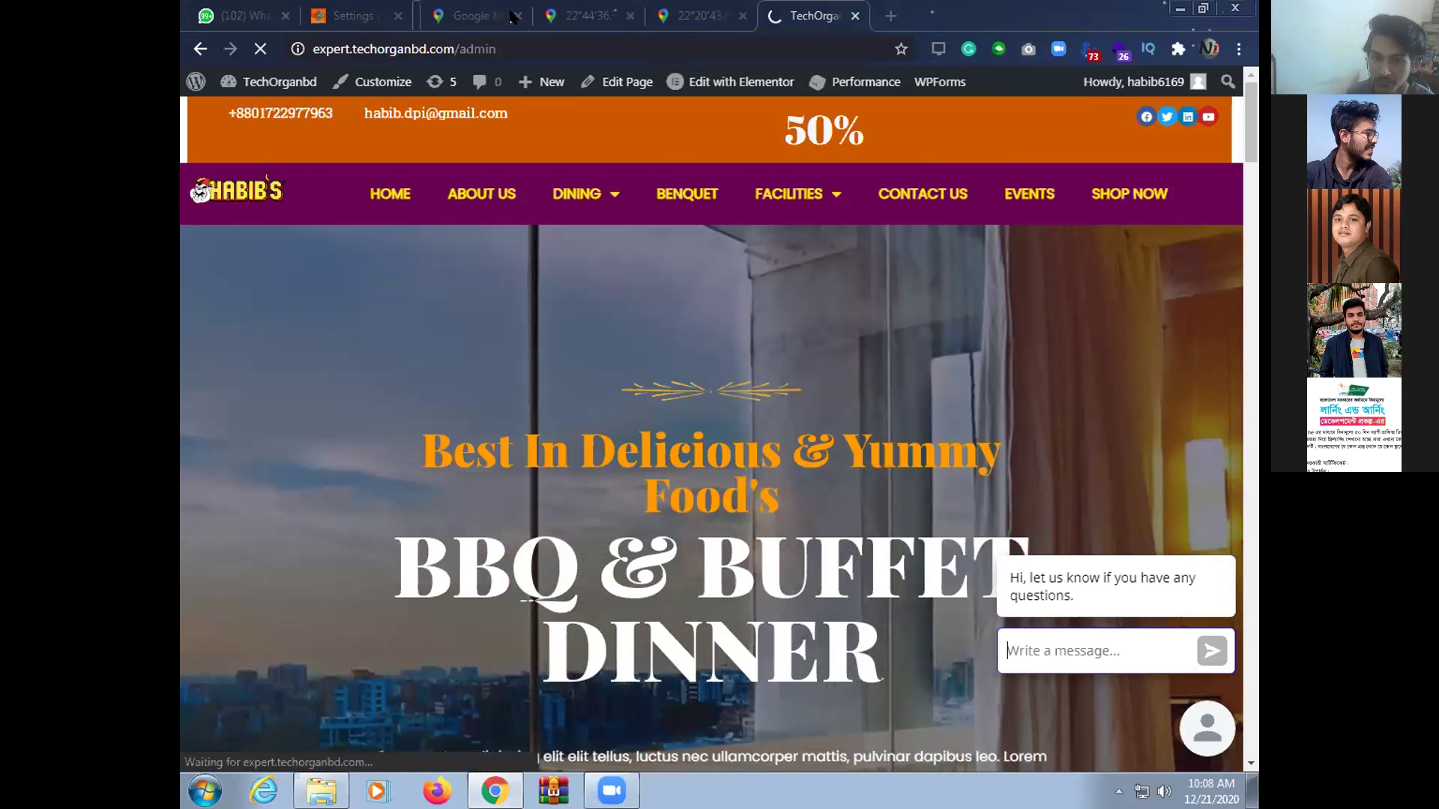
pyautogui.click(511, 15)
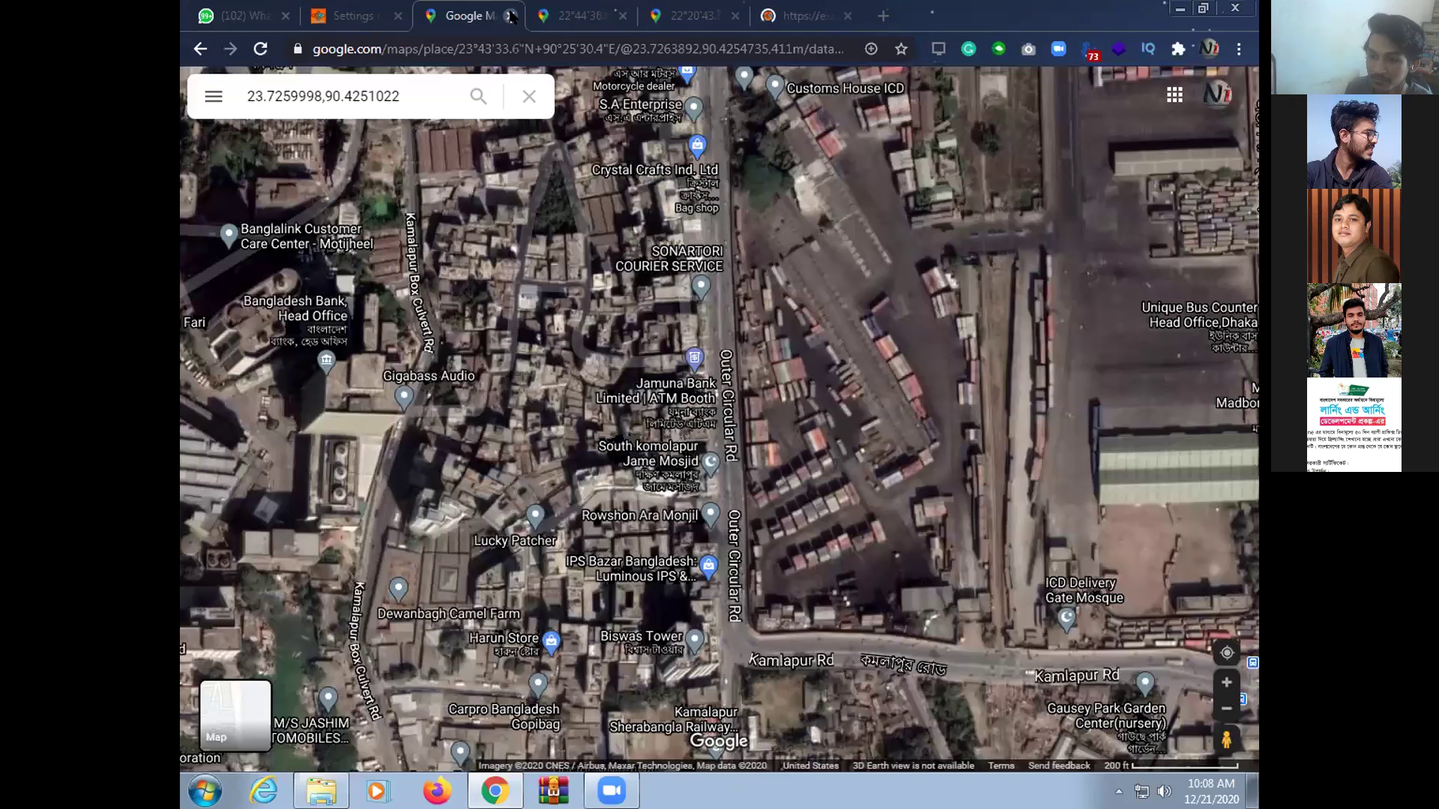
# Close the Kamalapur Google Maps tab and switch back to the WordPress dashboard
pyautogui.click(510, 15)
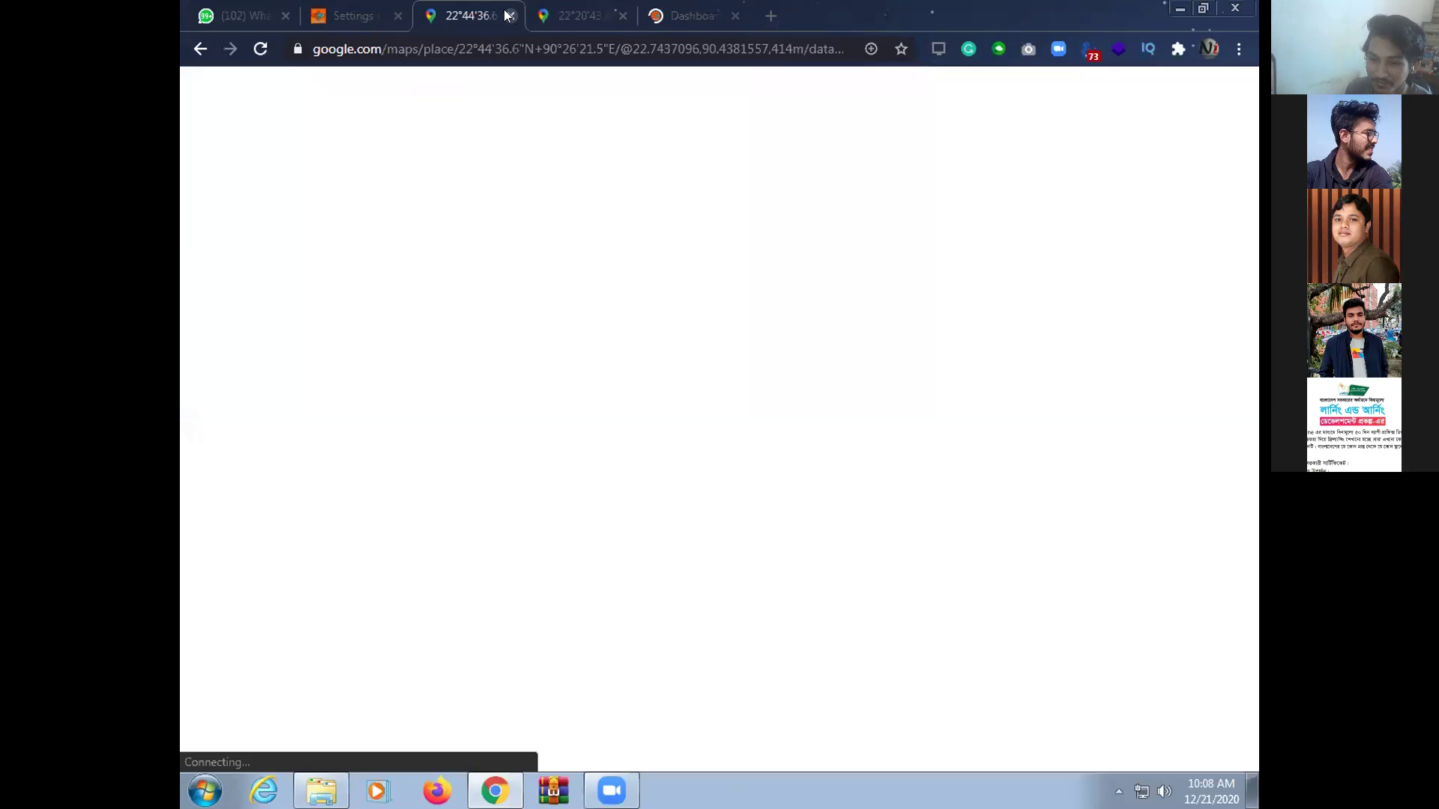
pyautogui.hotkey('ctrl', 'Tab')
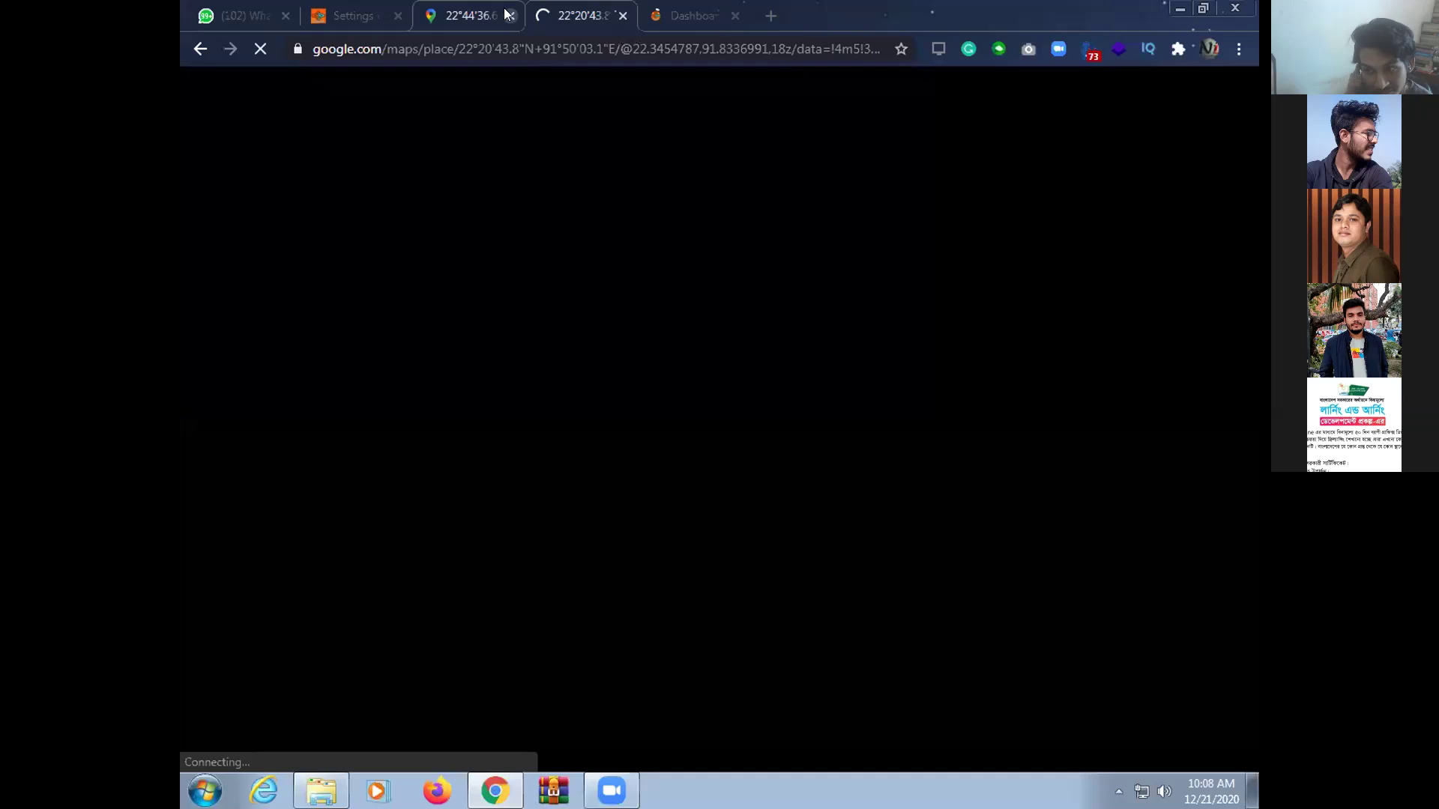
pyautogui.click(711, 26)
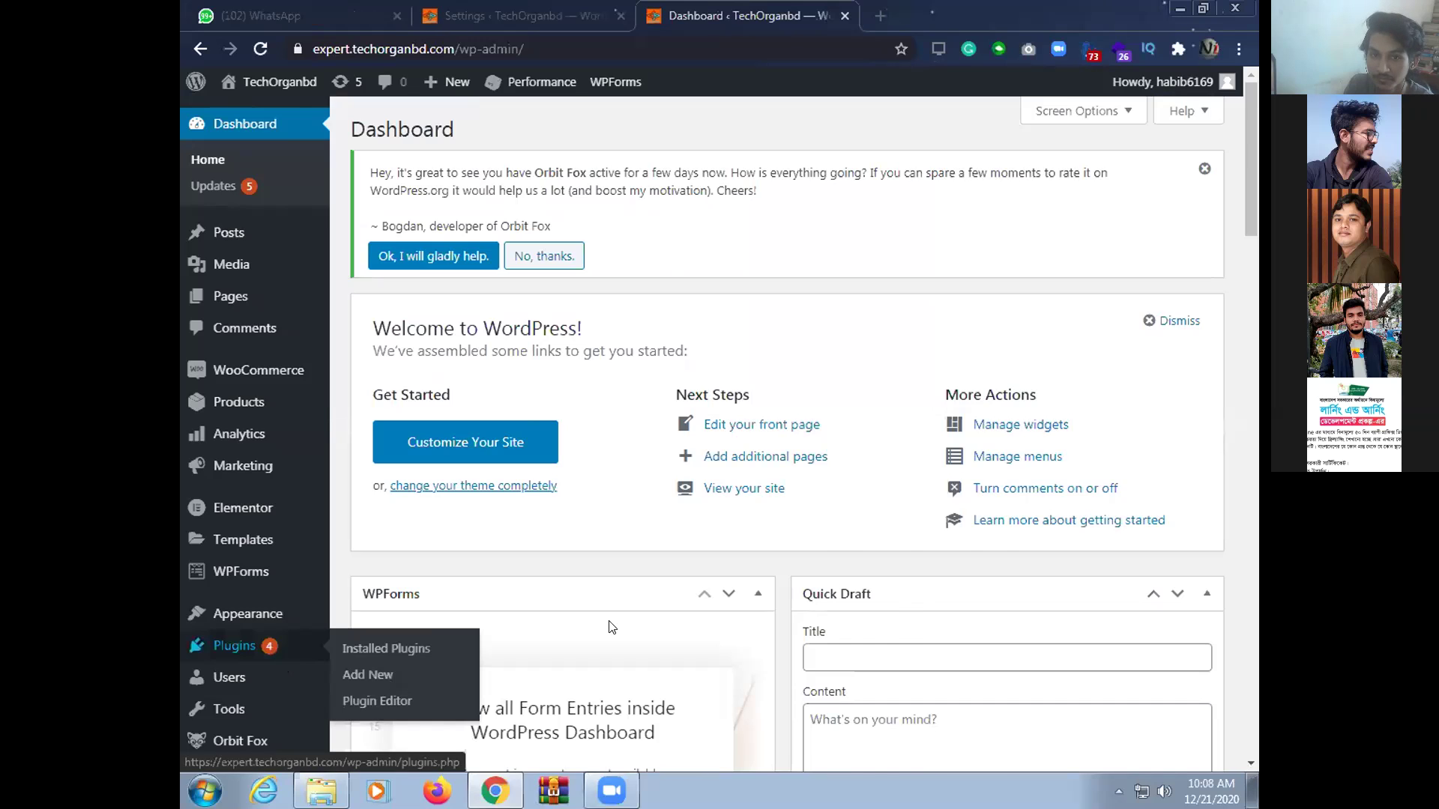
# Open Plugins > Add New and place the cursor in the Search plugins box
pyautogui.scroll(-5, 611, 629)
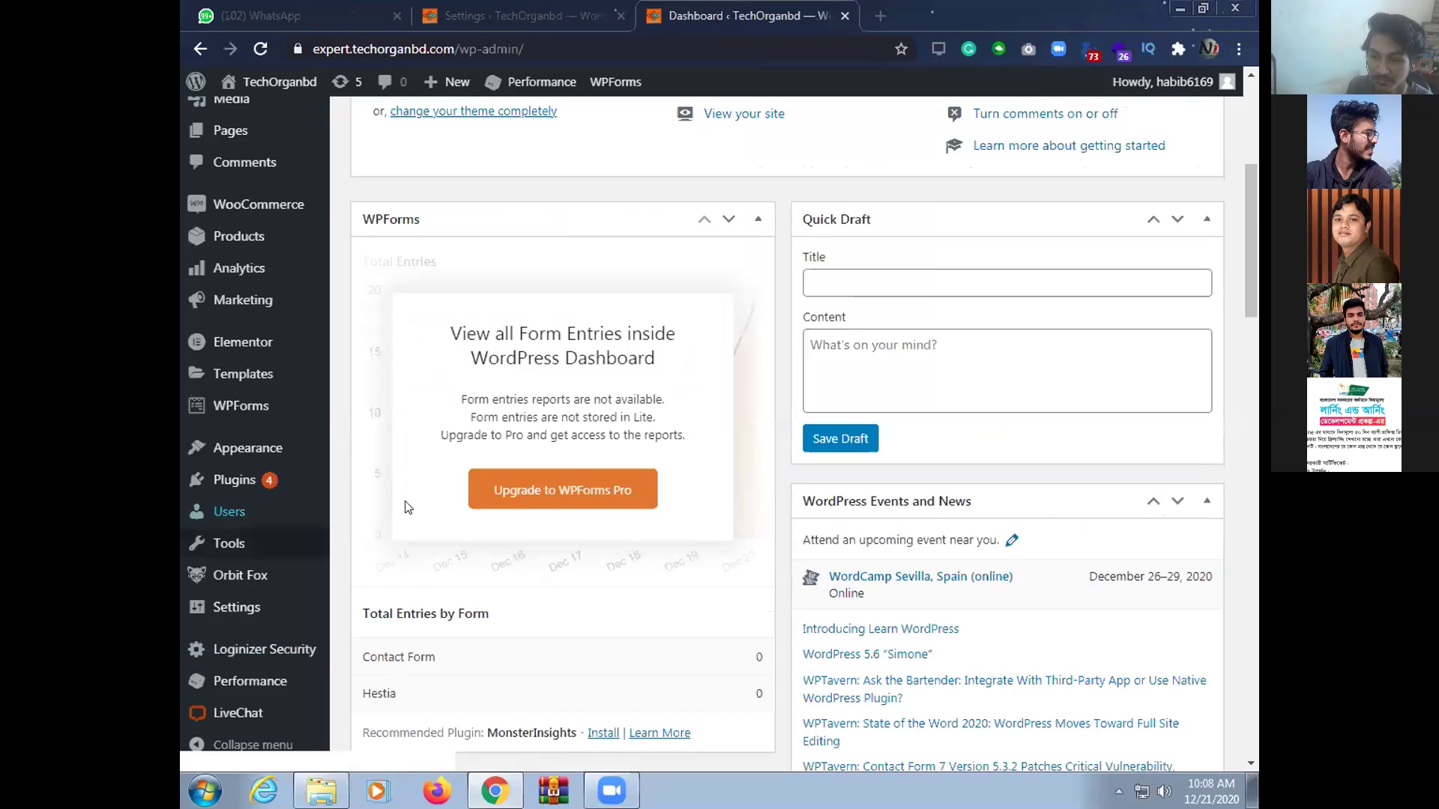
pyautogui.scroll(5, 632, 387)
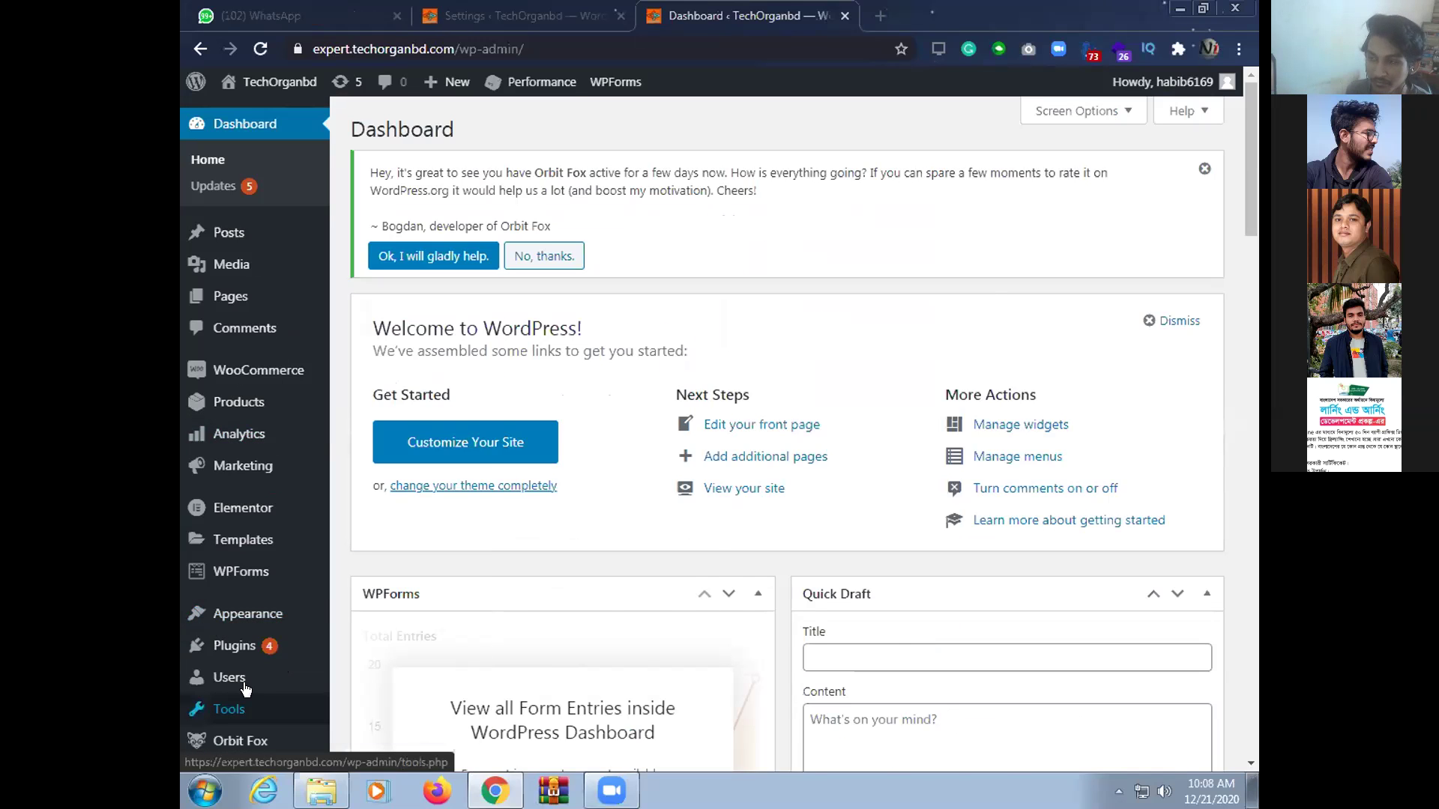
pyautogui.scroll(-3, 244, 697)
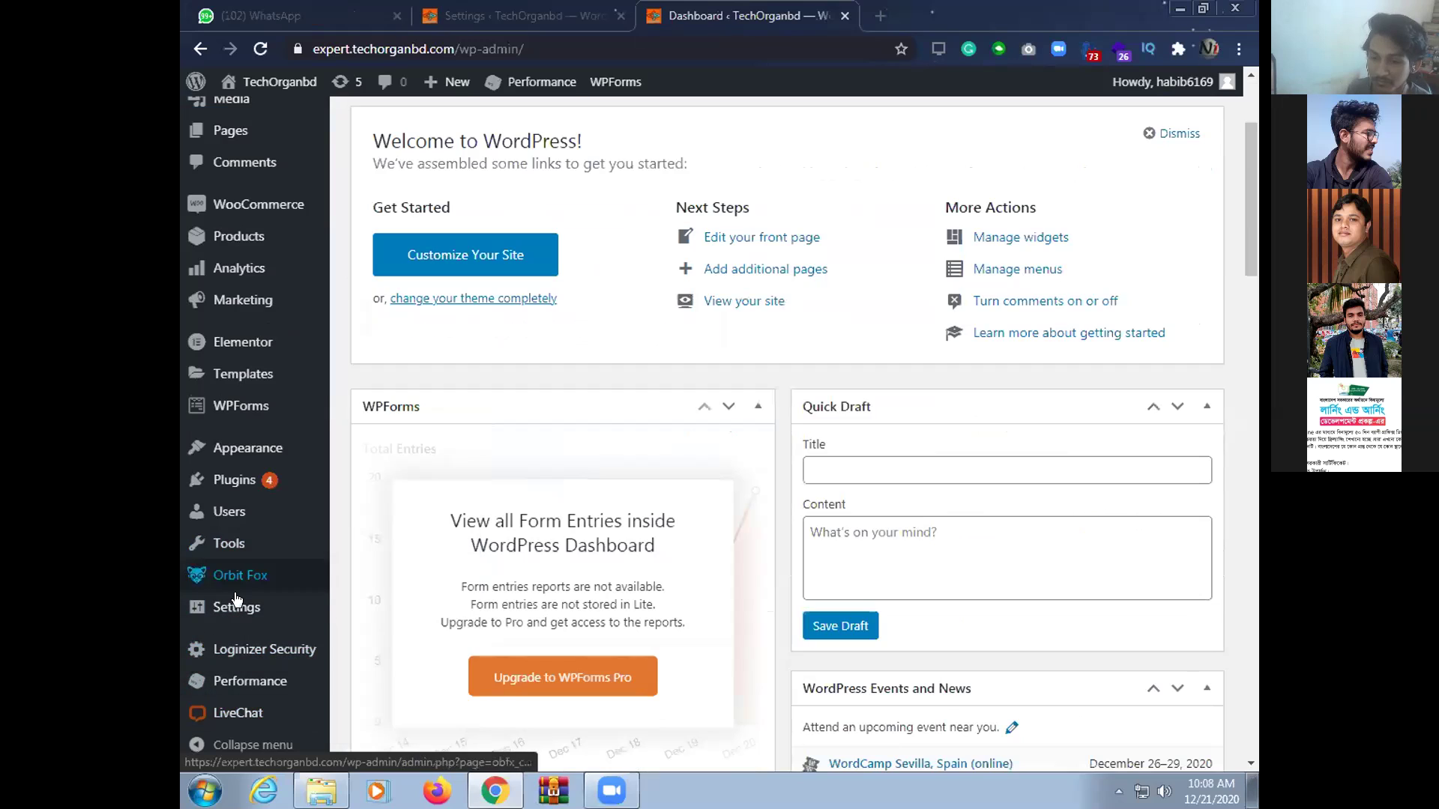
pyautogui.moveTo(239, 479)
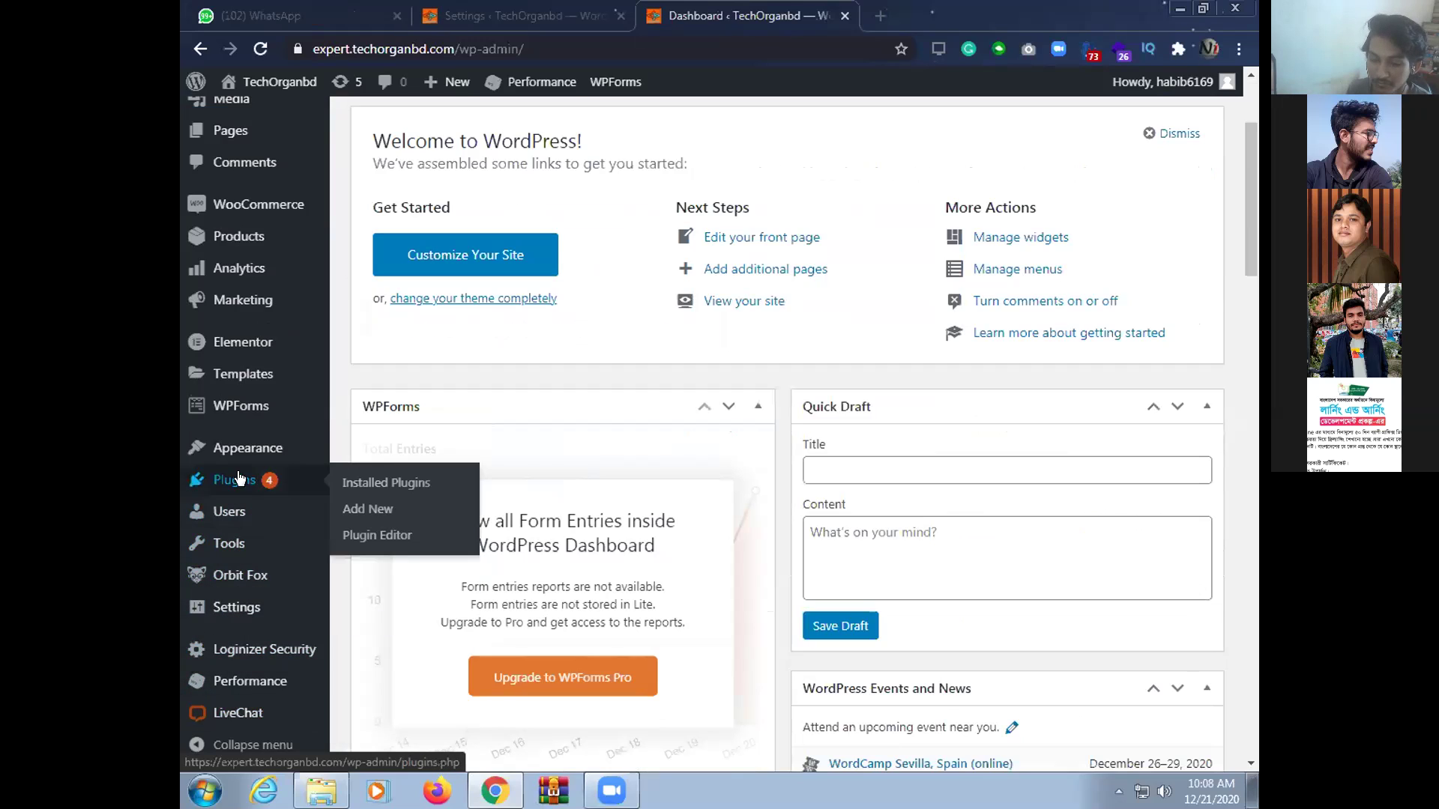
pyautogui.click(357, 508)
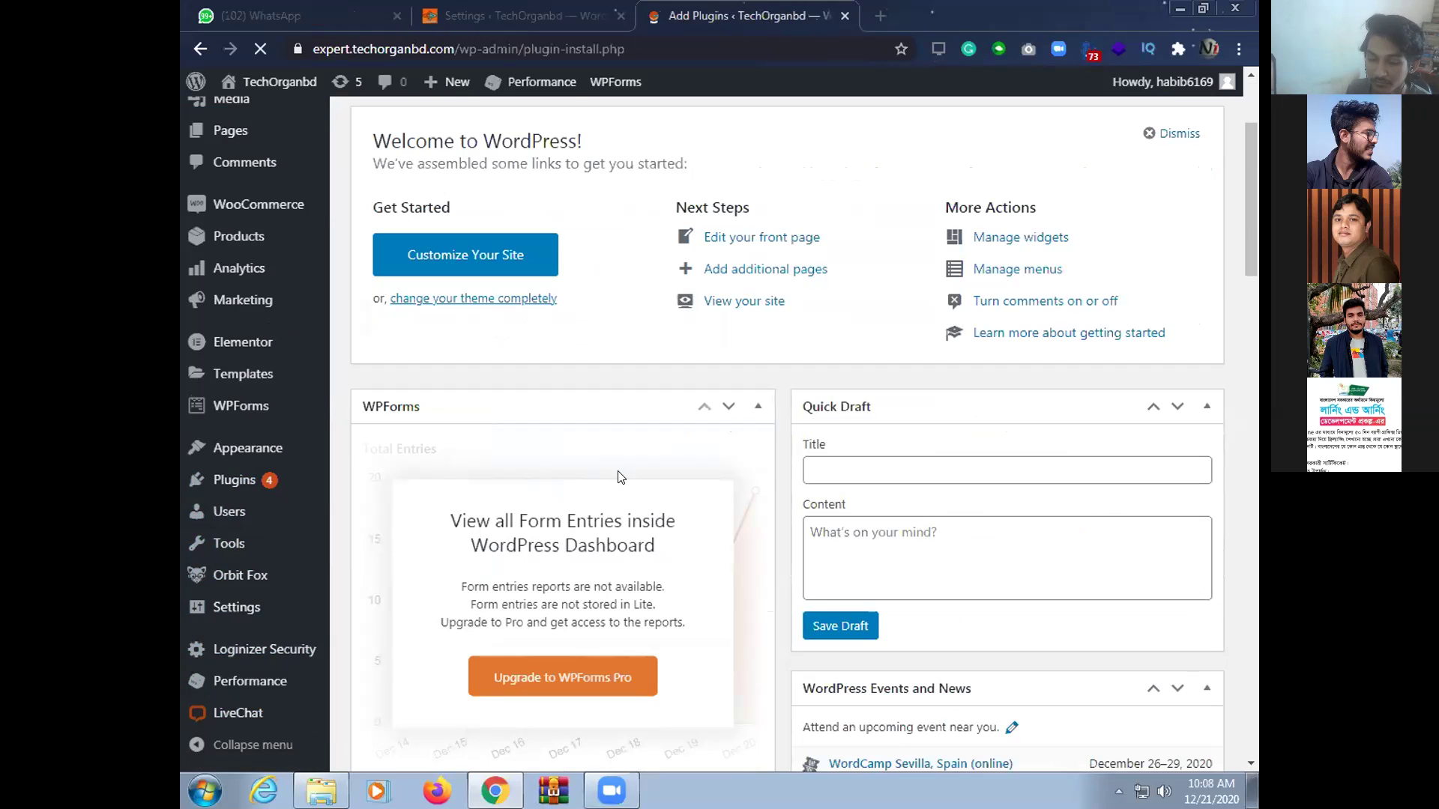
pyautogui.click(986, 311)
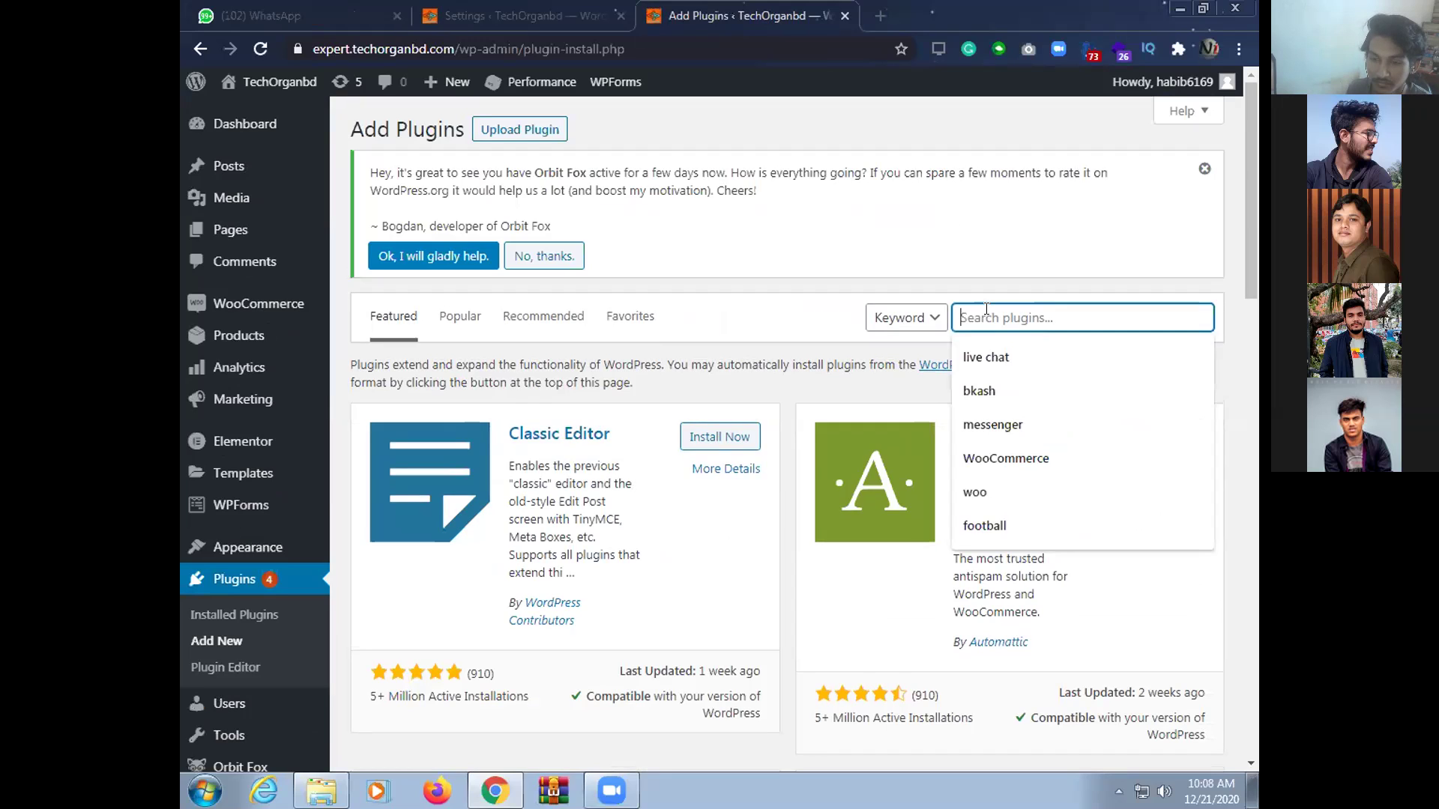
# Search the Add Plugins directory for 'wp to auto publish'
pyautogui.write('wp to so')
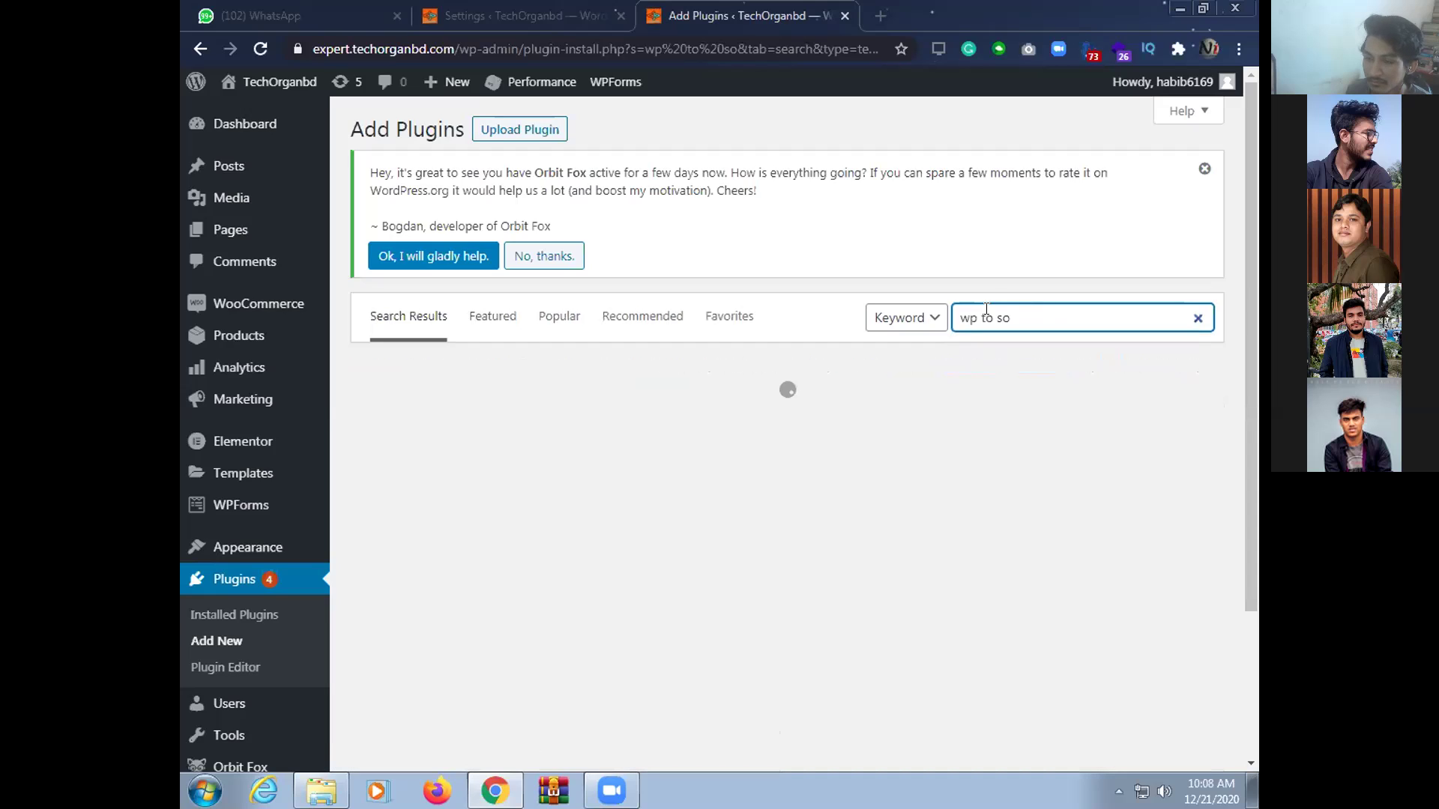
pyautogui.click(234, 615)
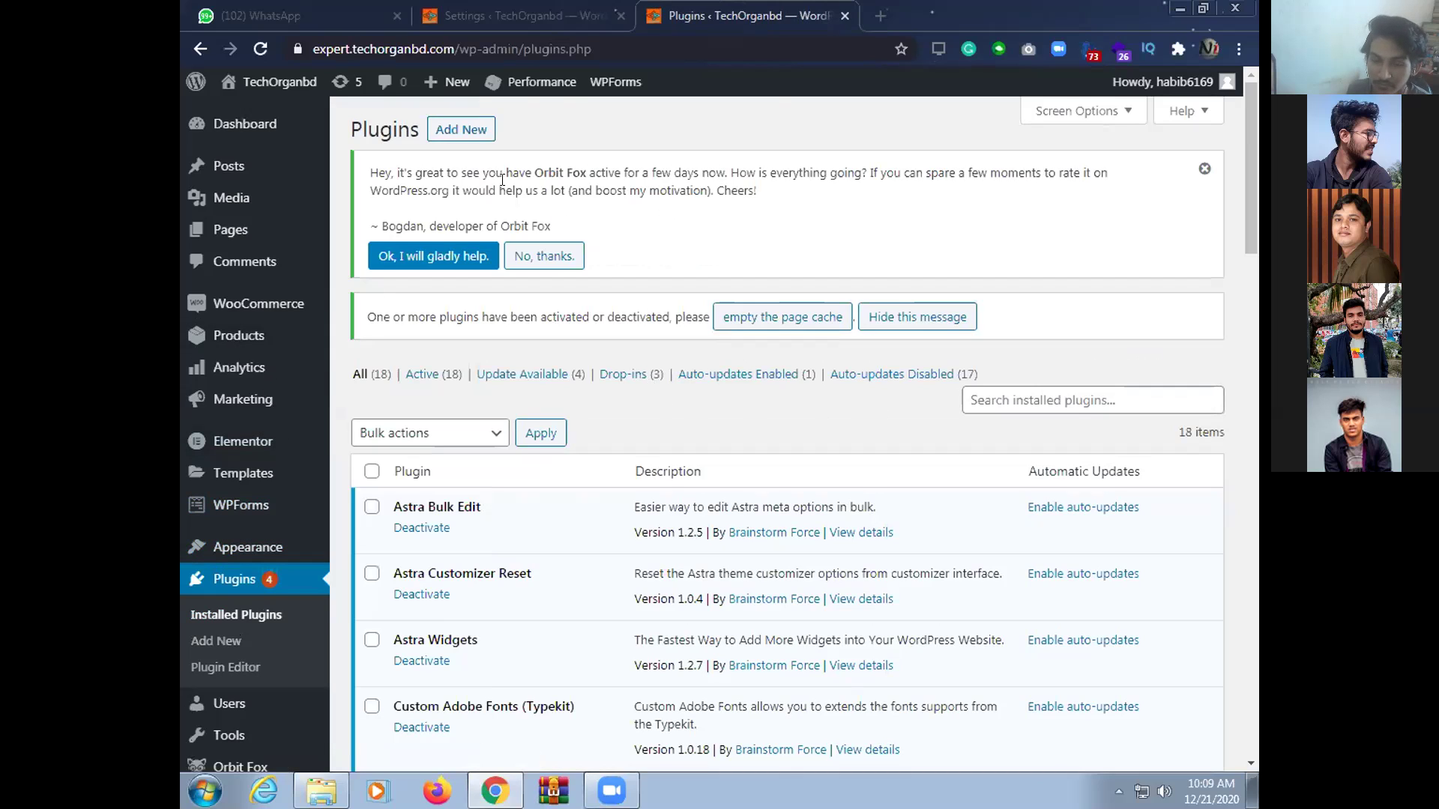
pyautogui.click(461, 128)
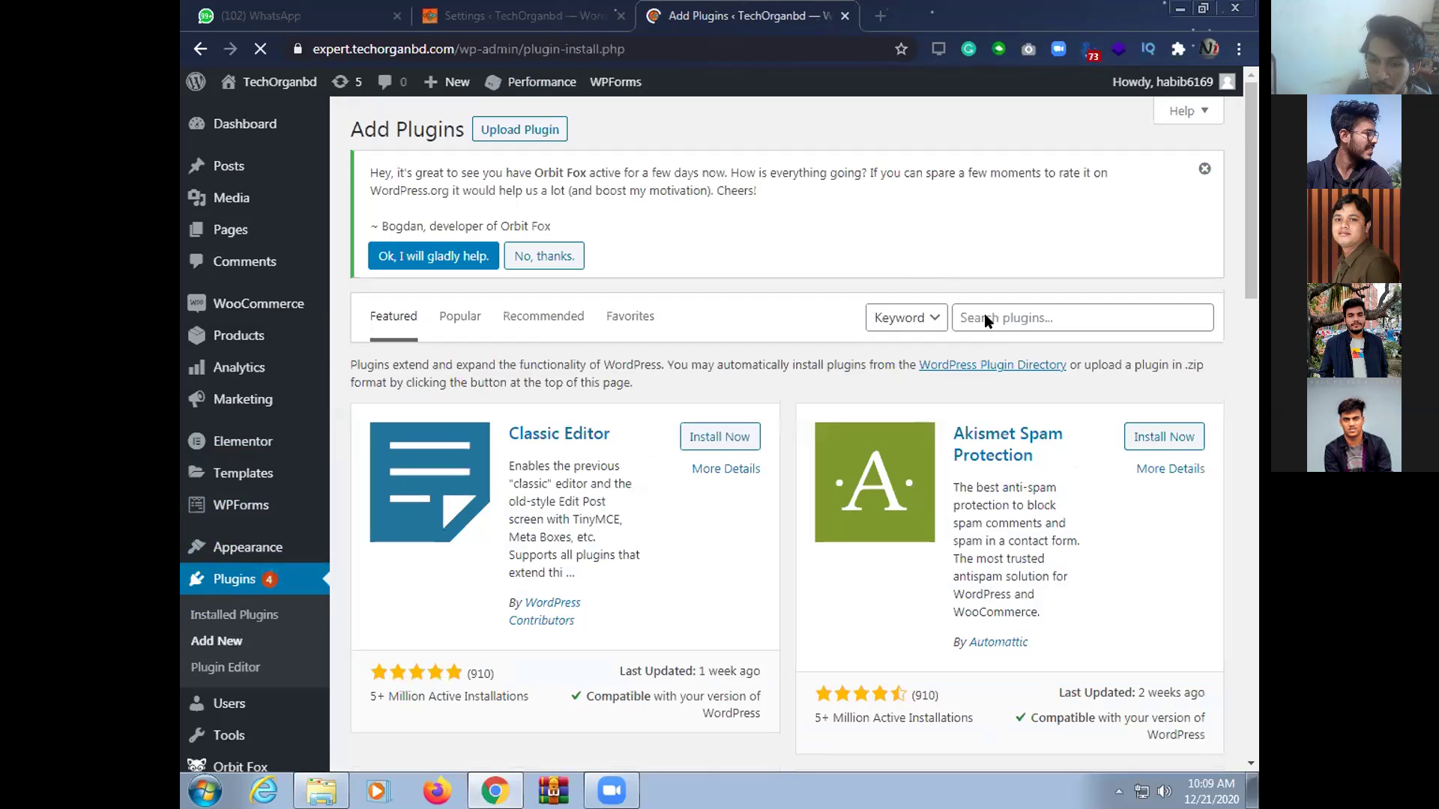
pyautogui.click(984, 318)
pyautogui.write('wp ')
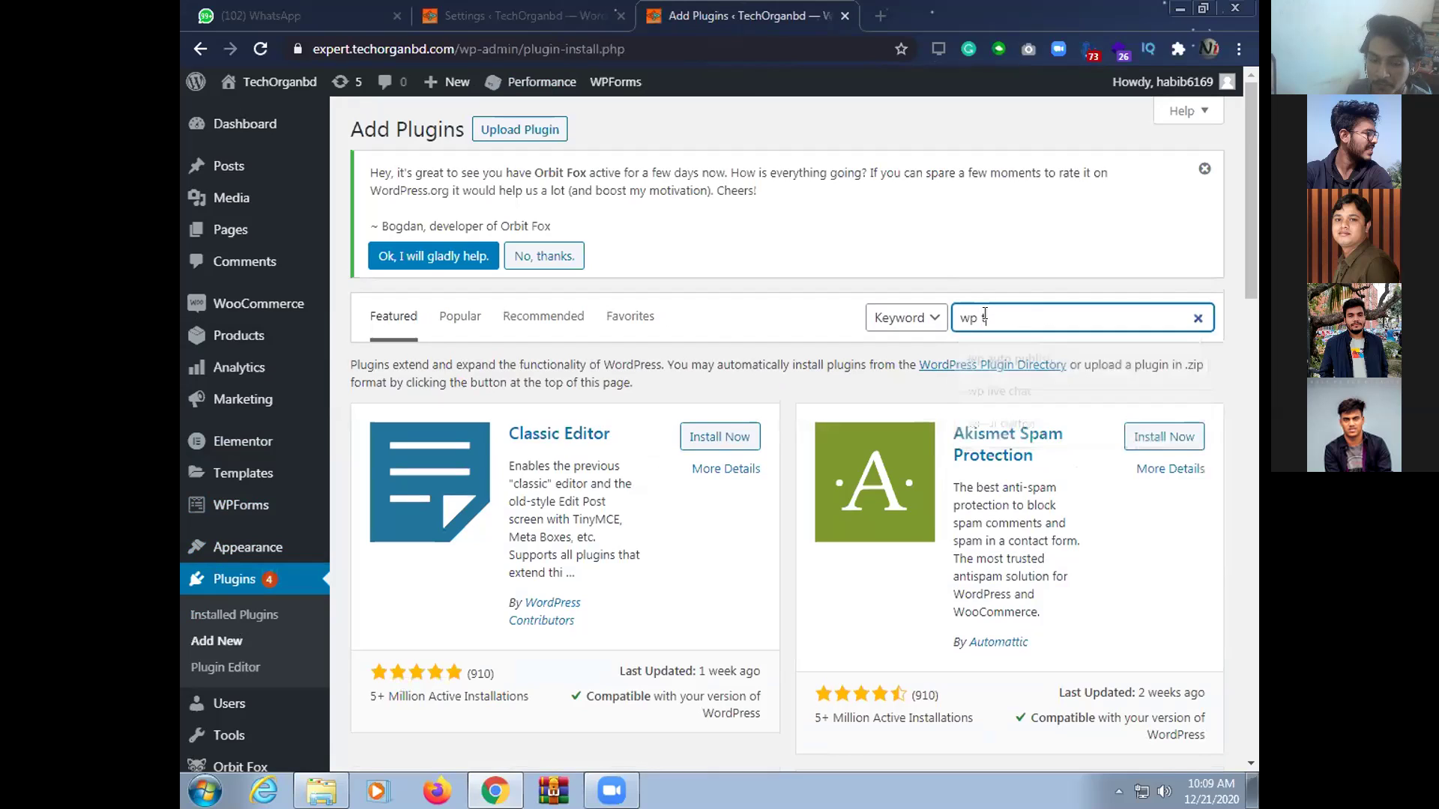
pyautogui.write('to')
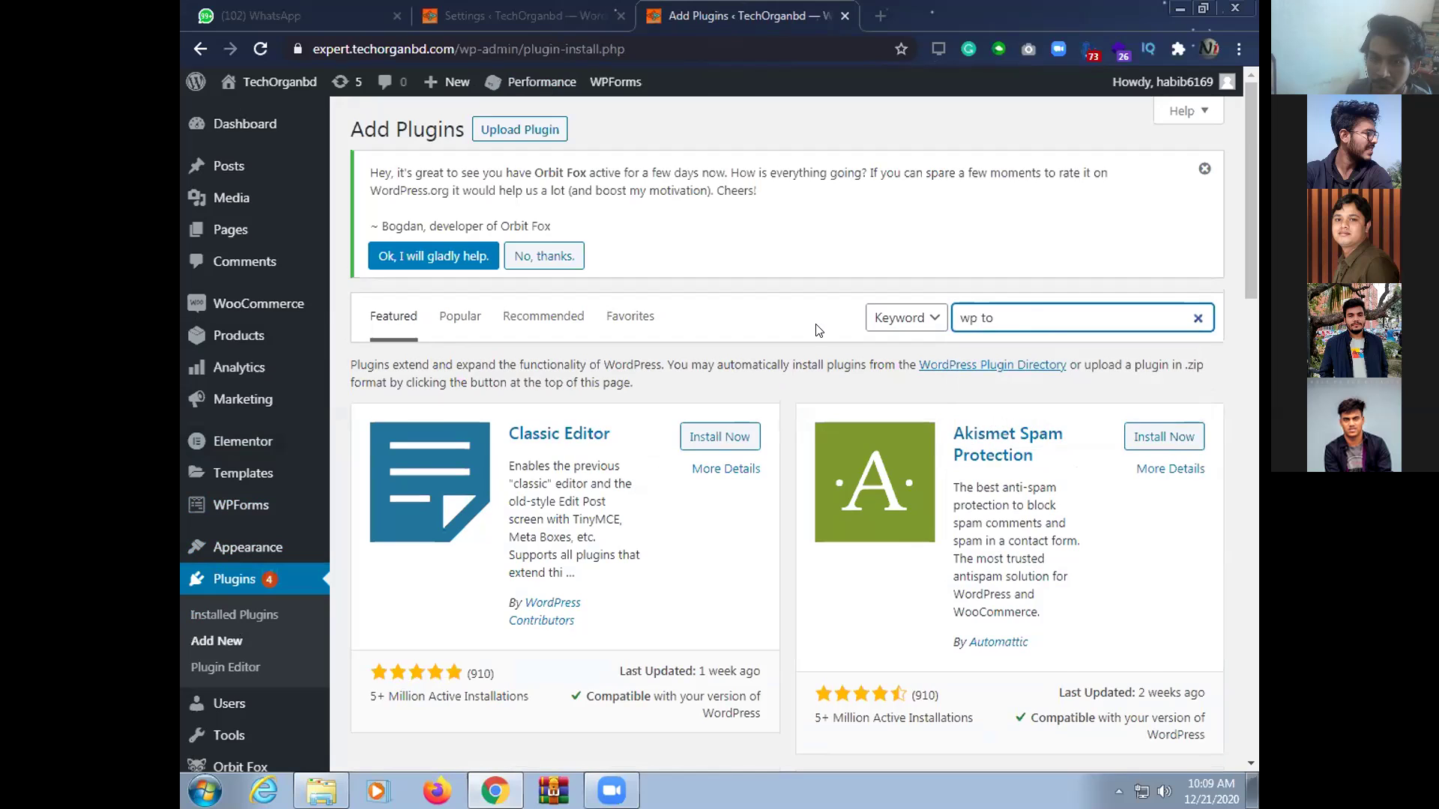
pyautogui.write(' autop')
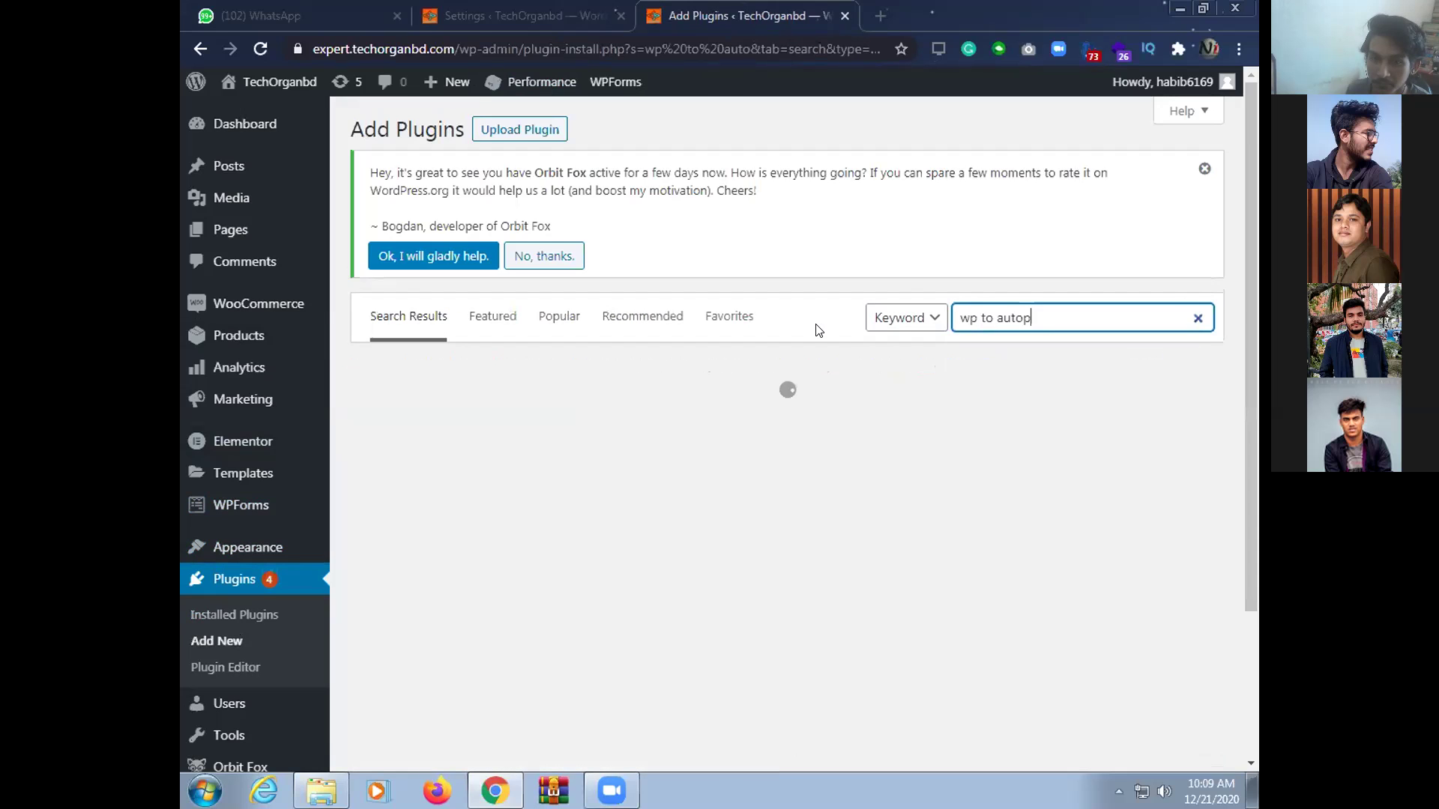
pyautogui.press('BackSpace')
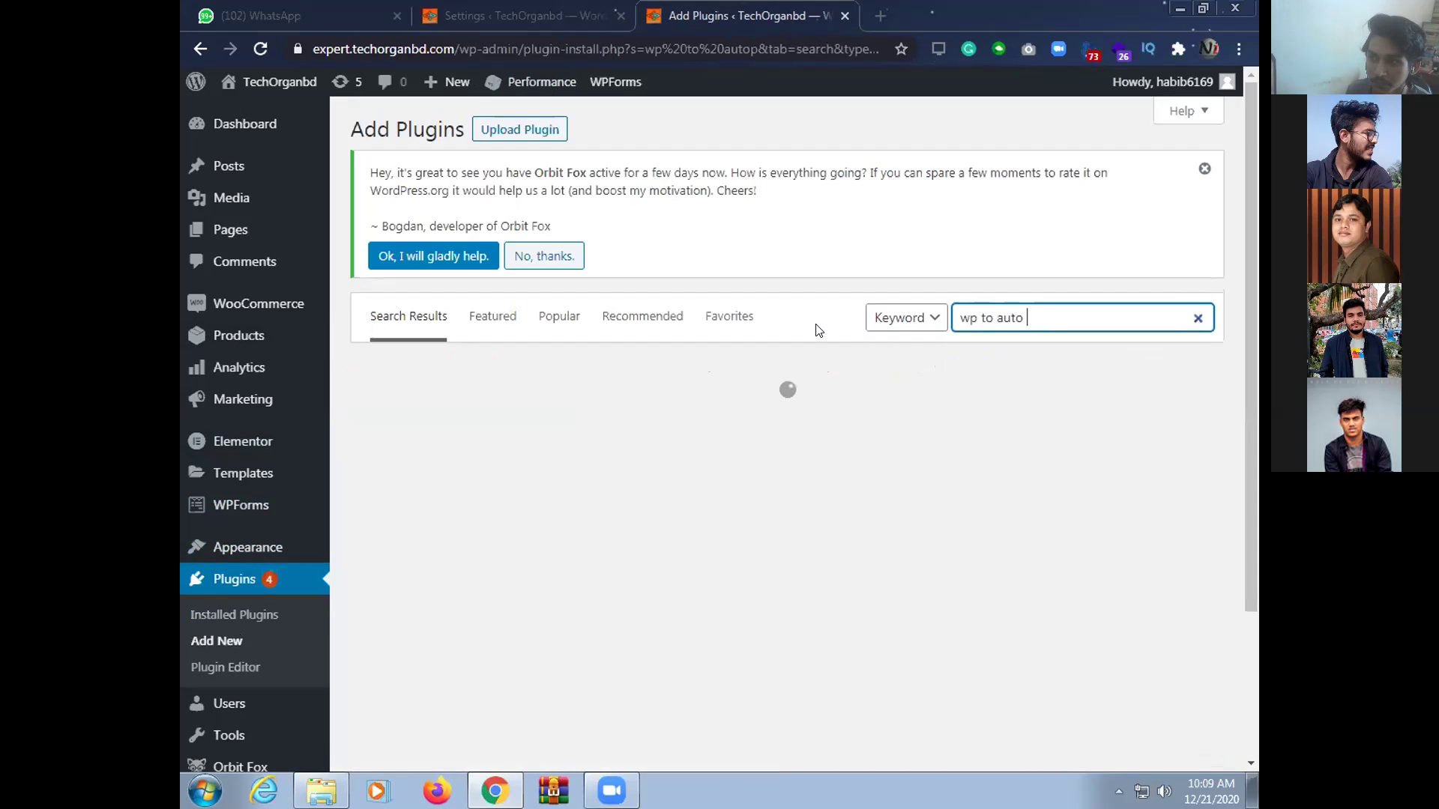
pyautogui.write('publish')
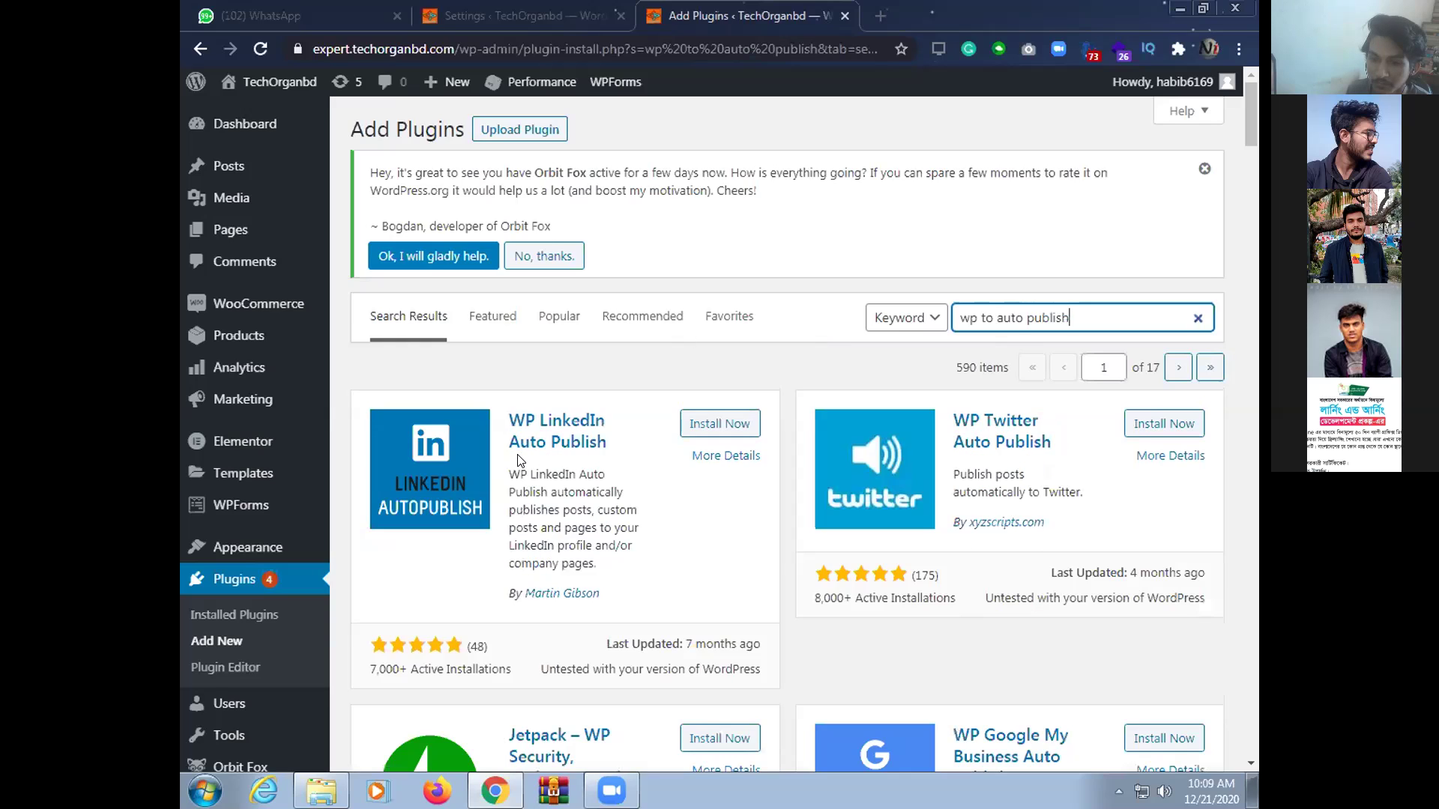
# Find the Social Media Auto Publish card in the results and install it
pyautogui.scroll(-4, 633, 495)
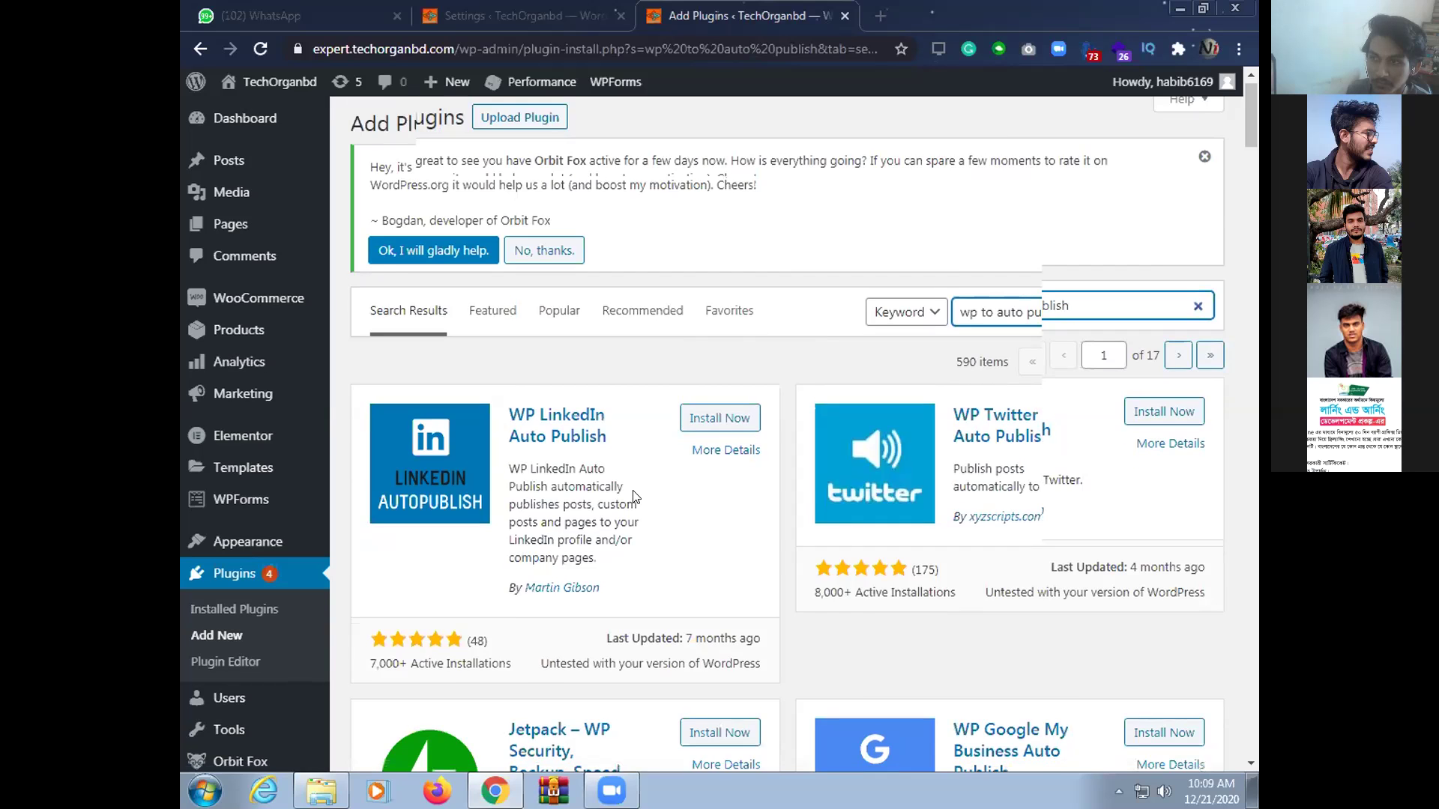
pyautogui.scroll(-6, 633, 495)
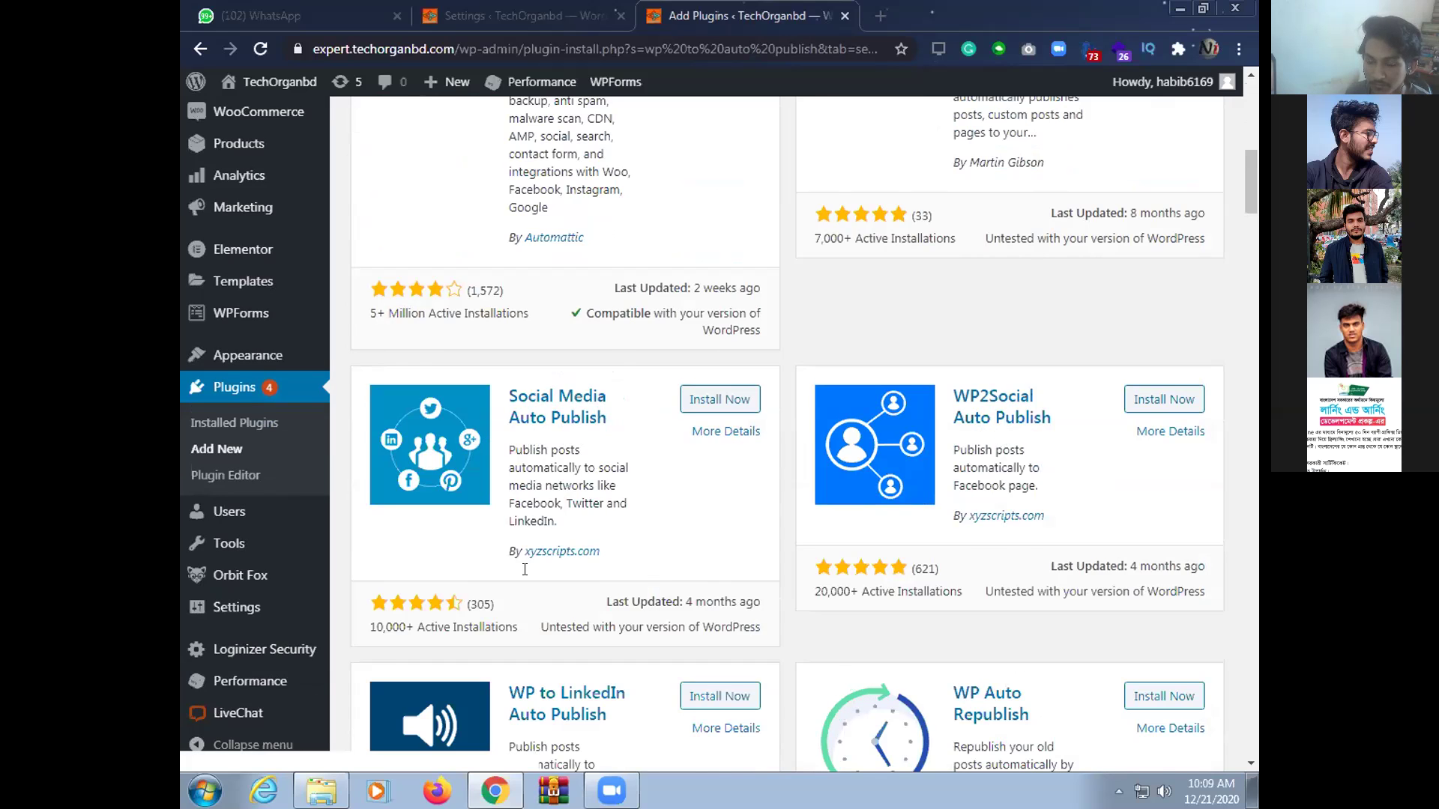
pyautogui.scroll(-12, 524, 569)
pyautogui.scroll(-2, 484, 535)
pyautogui.scroll(11, 483, 532)
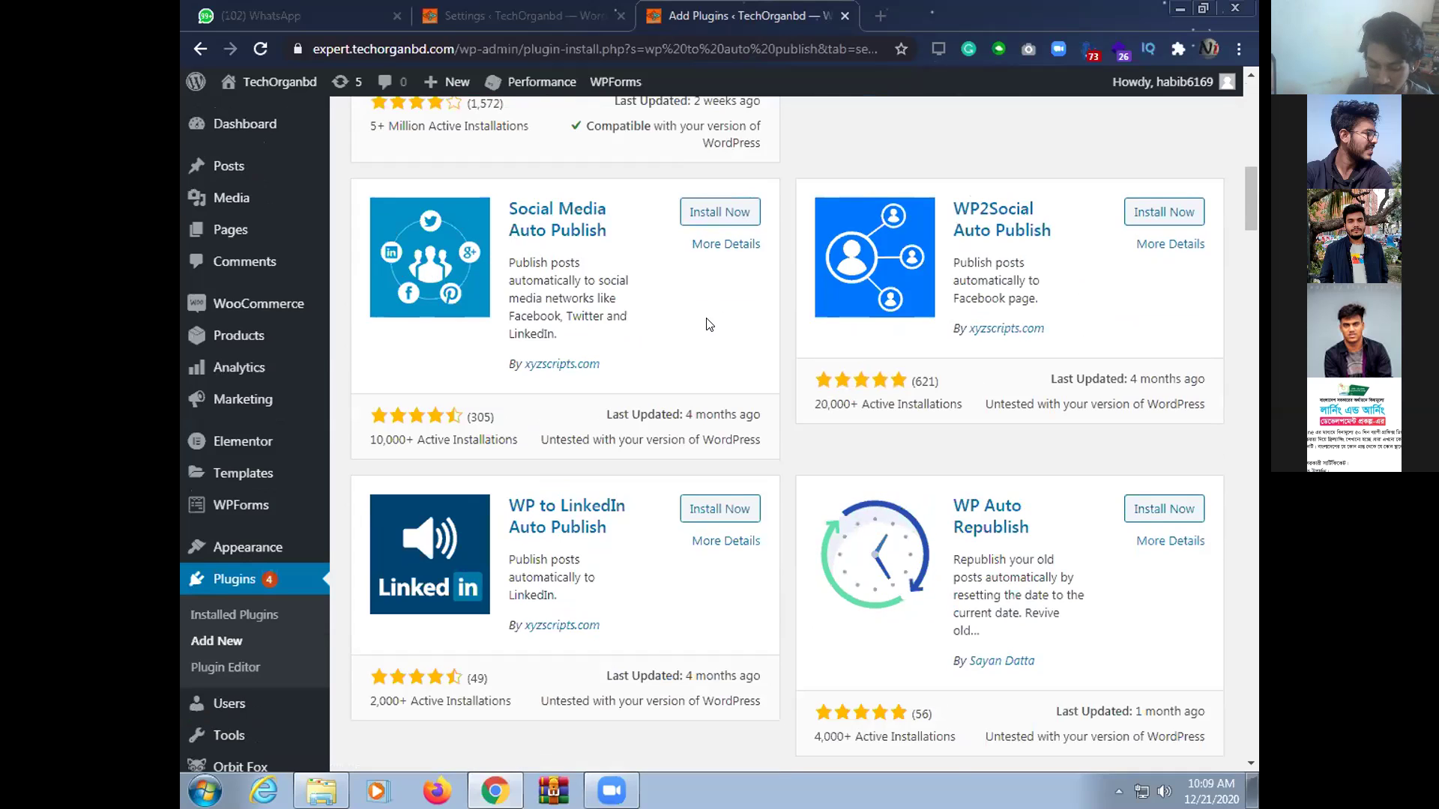
pyautogui.scroll(1, 709, 324)
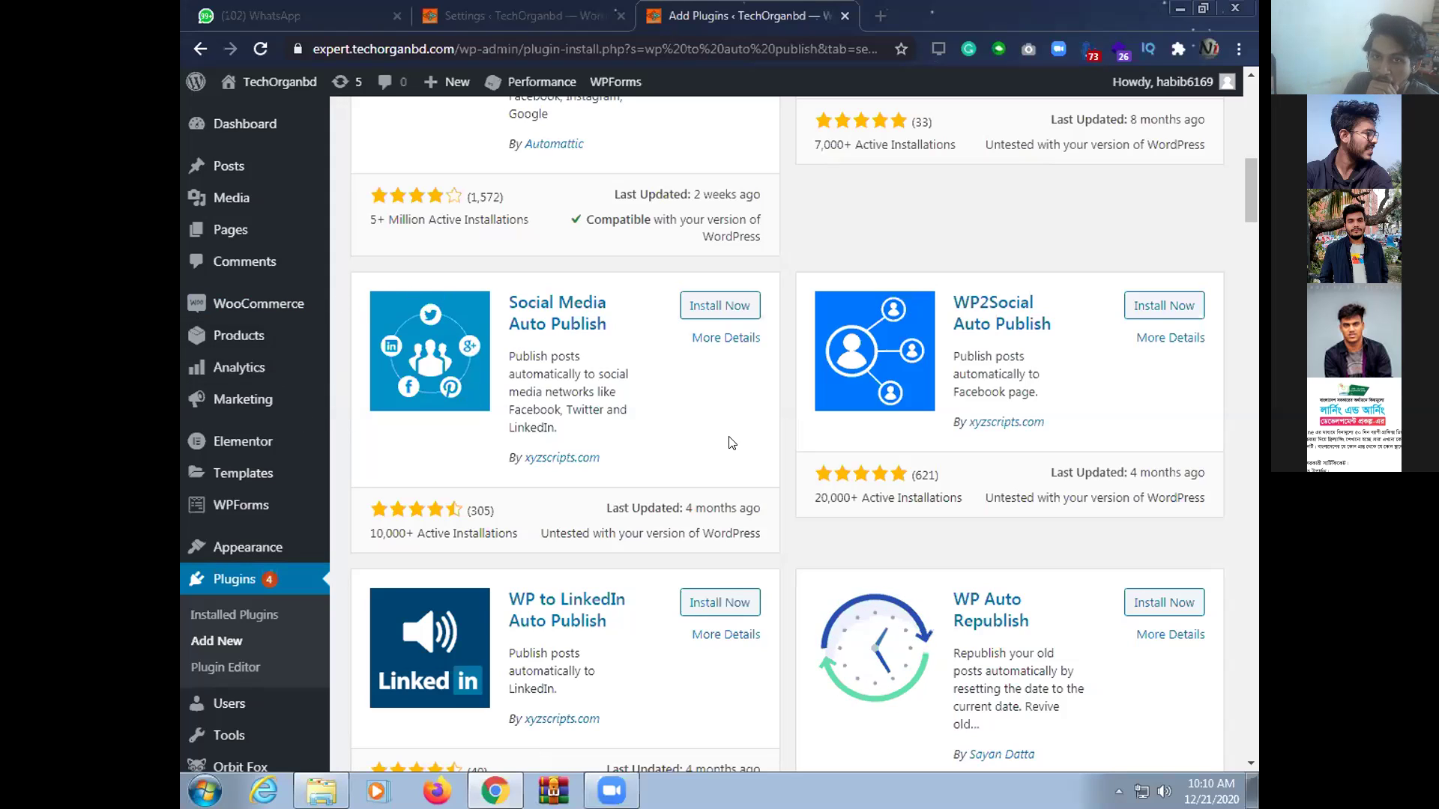
pyautogui.click(714, 302)
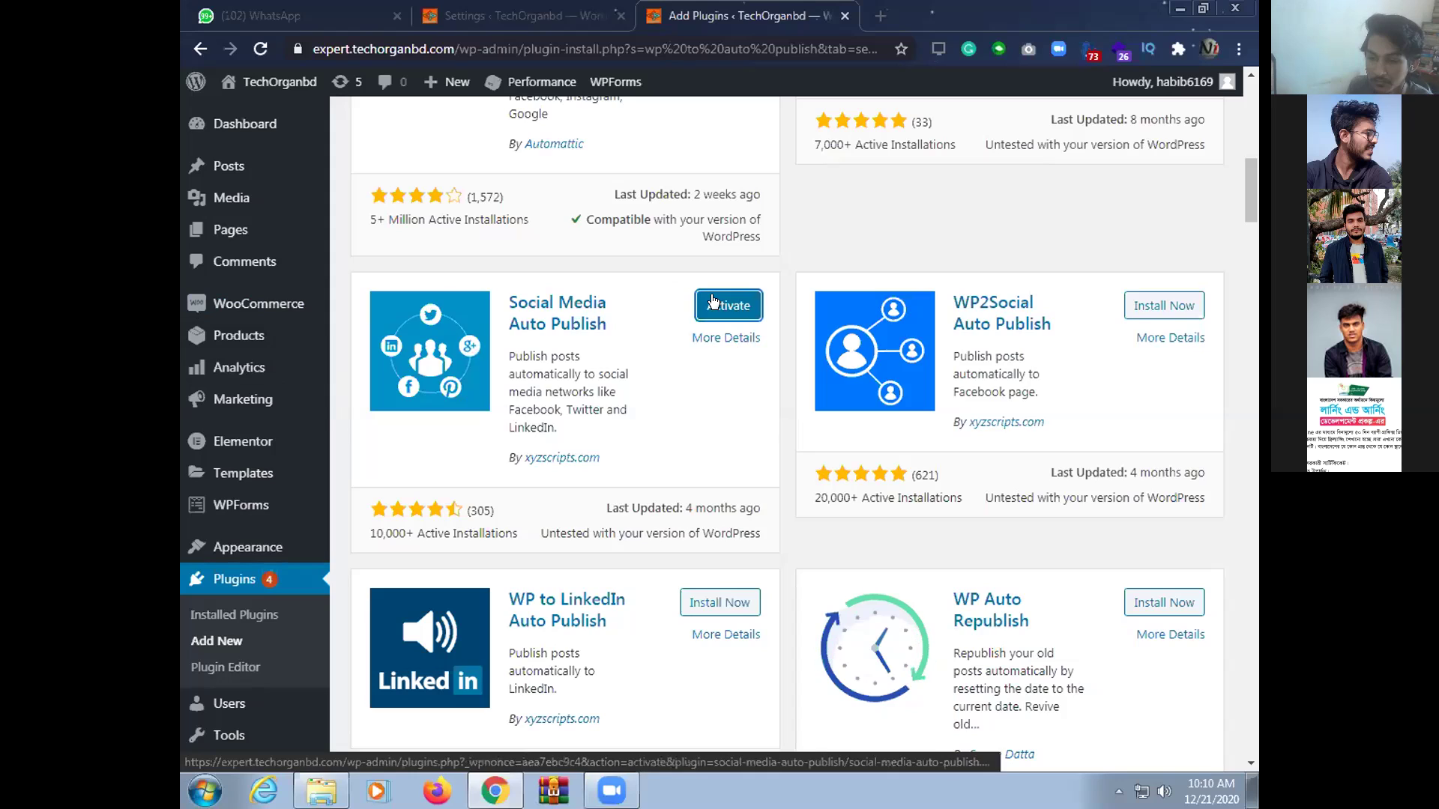
# Activate Social Media Auto Publish and go to its Settings page from the admin menu
pyautogui.click(713, 303)
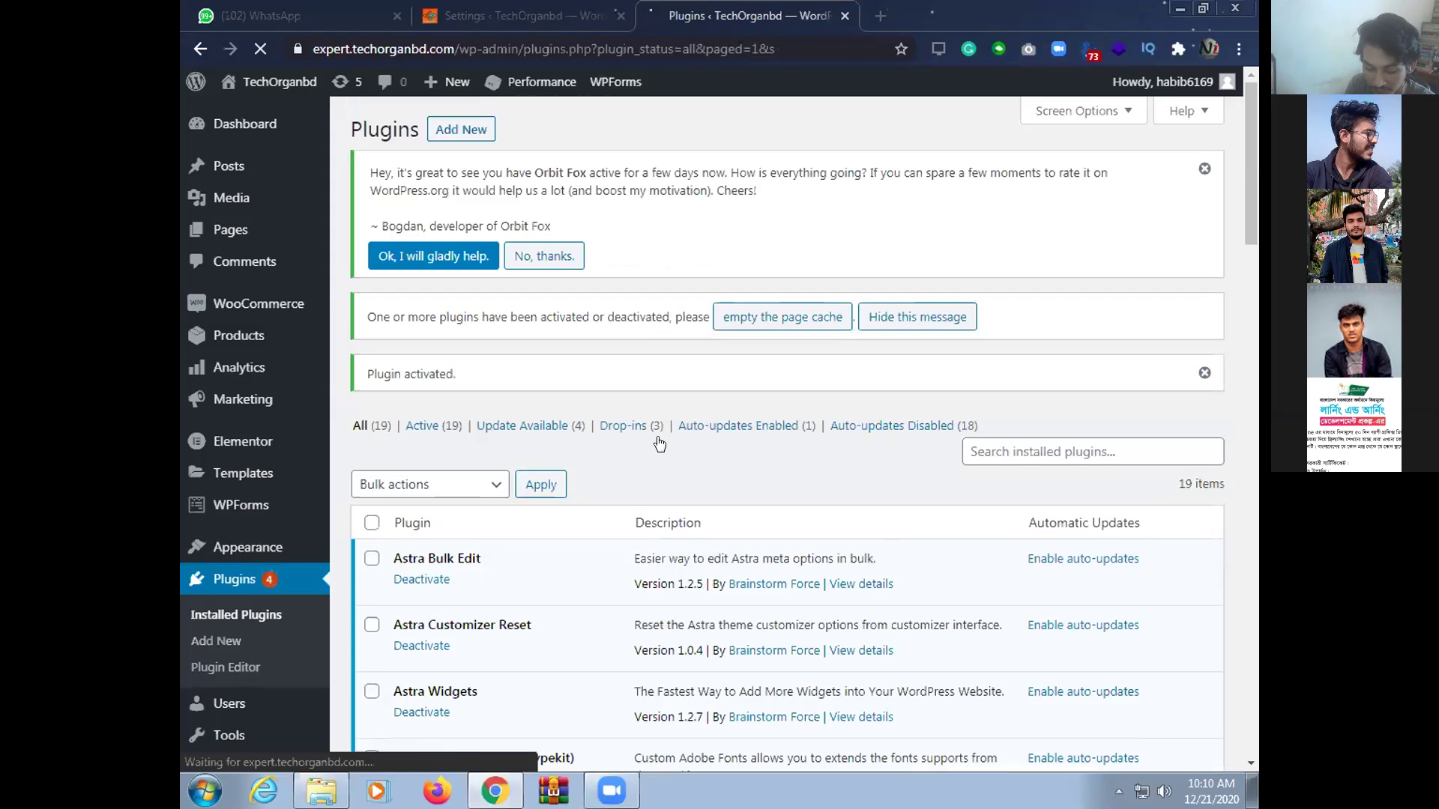
pyautogui.scroll(-6, 285, 652)
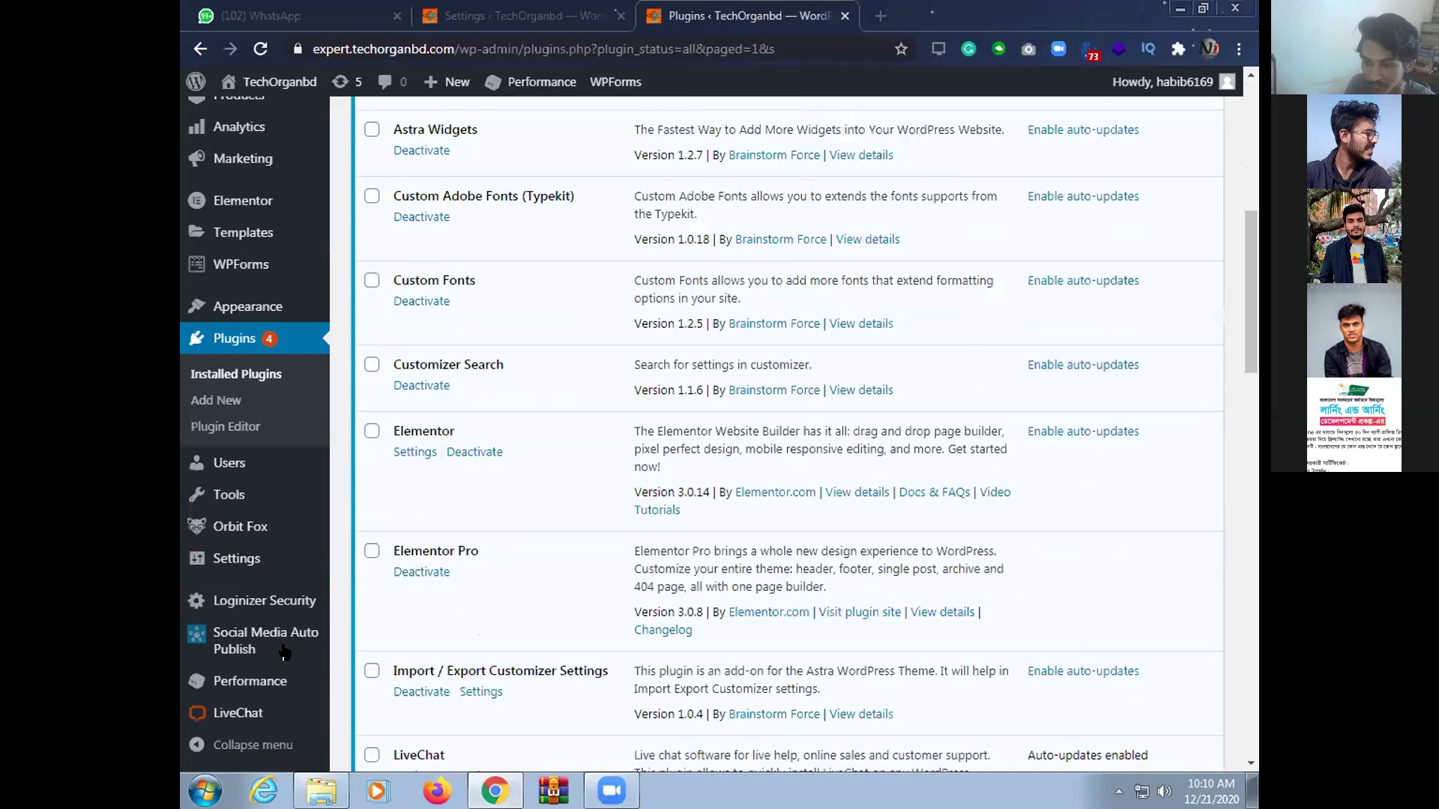
pyautogui.moveTo(238, 643)
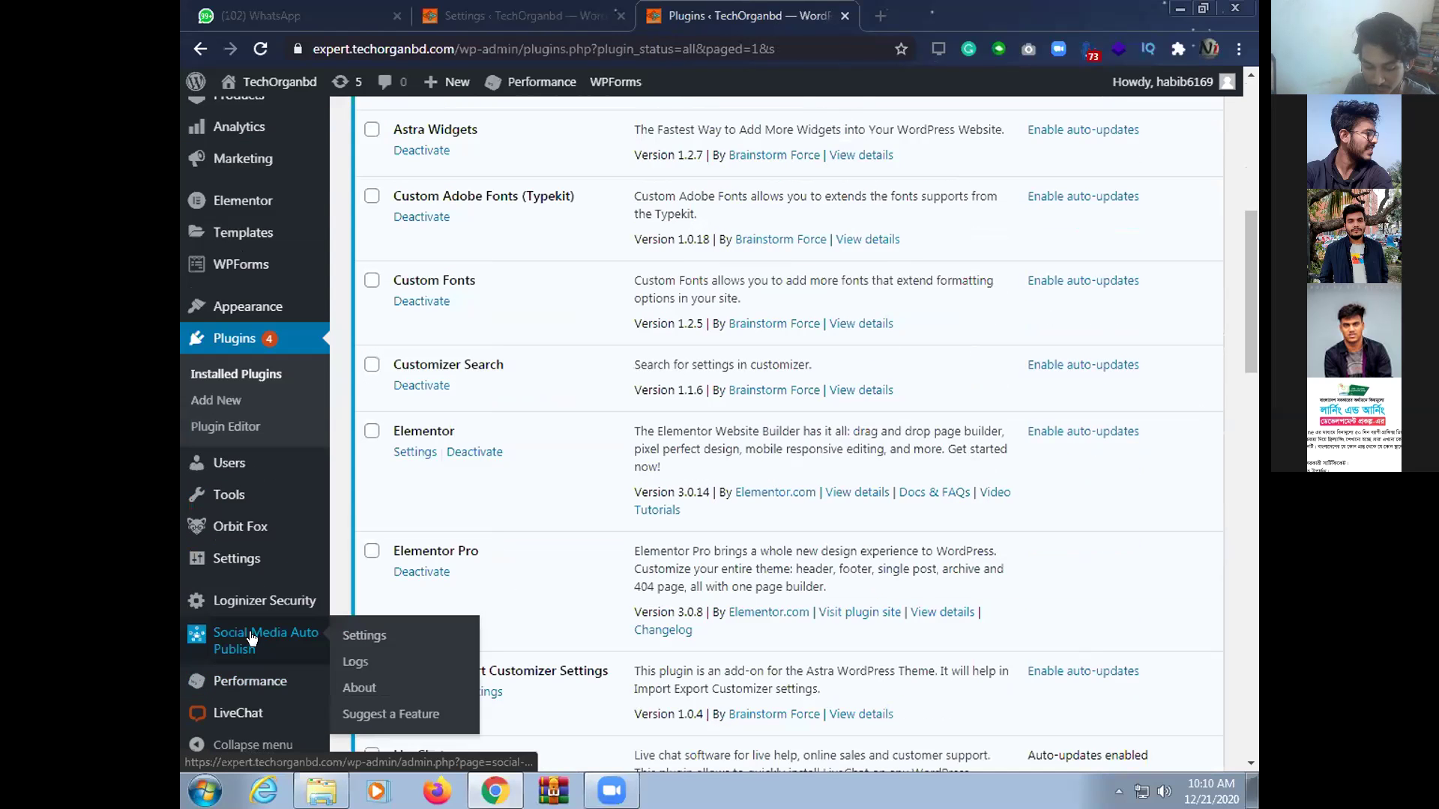
pyautogui.click(367, 636)
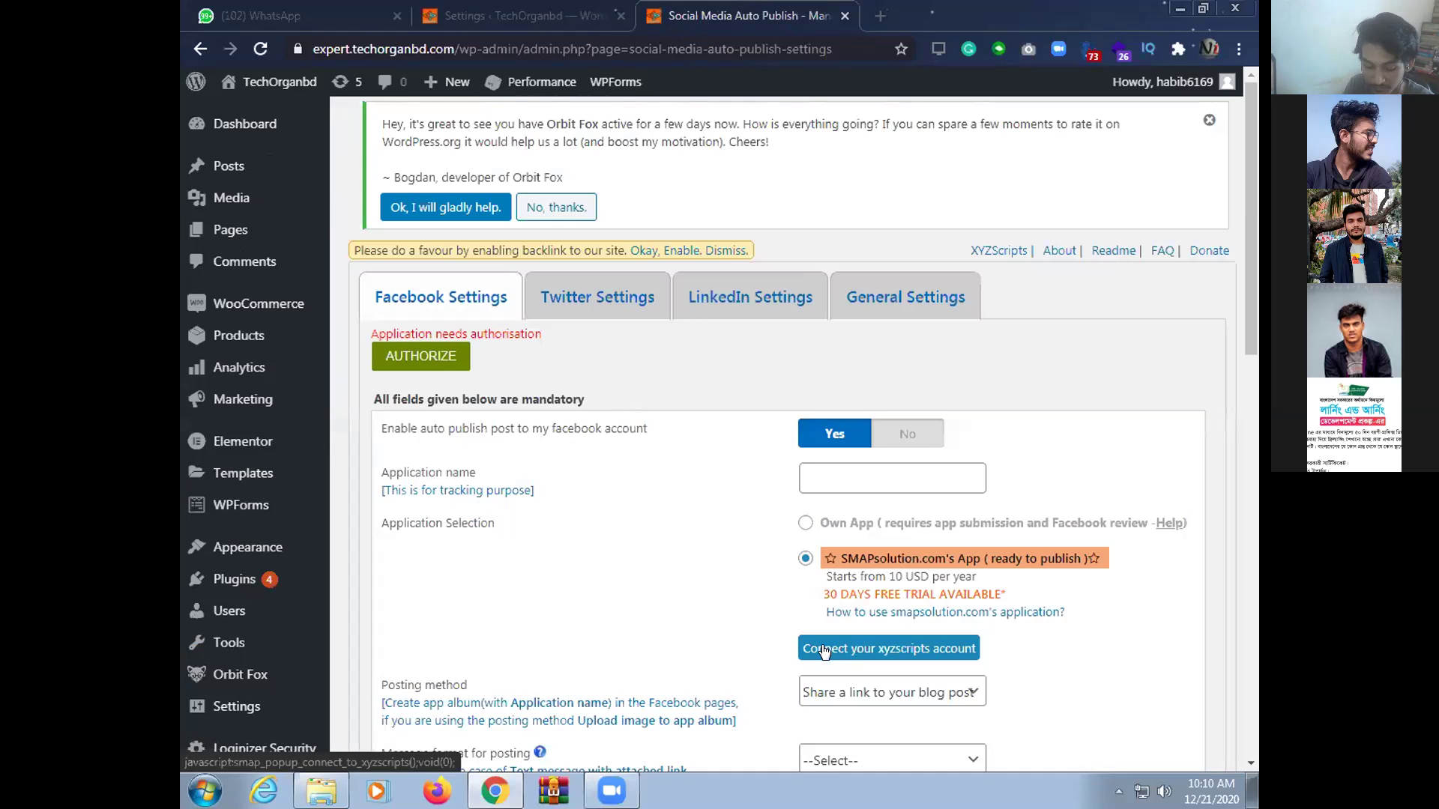
# Keep SMAPsolution's App as the Facebook application and start connecting an xyzscripts account
pyautogui.click(831, 531)
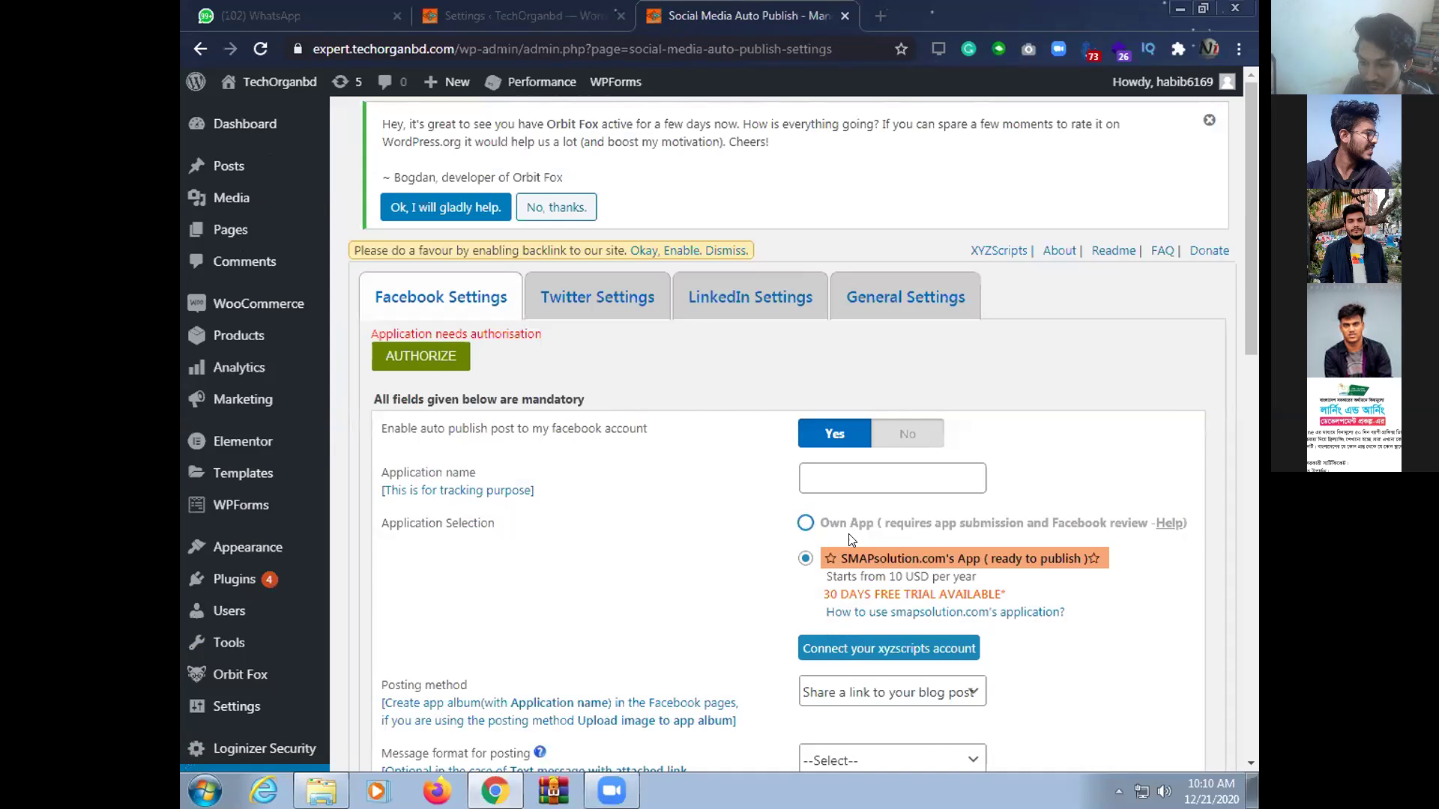
pyautogui.scroll(-3, 873, 660)
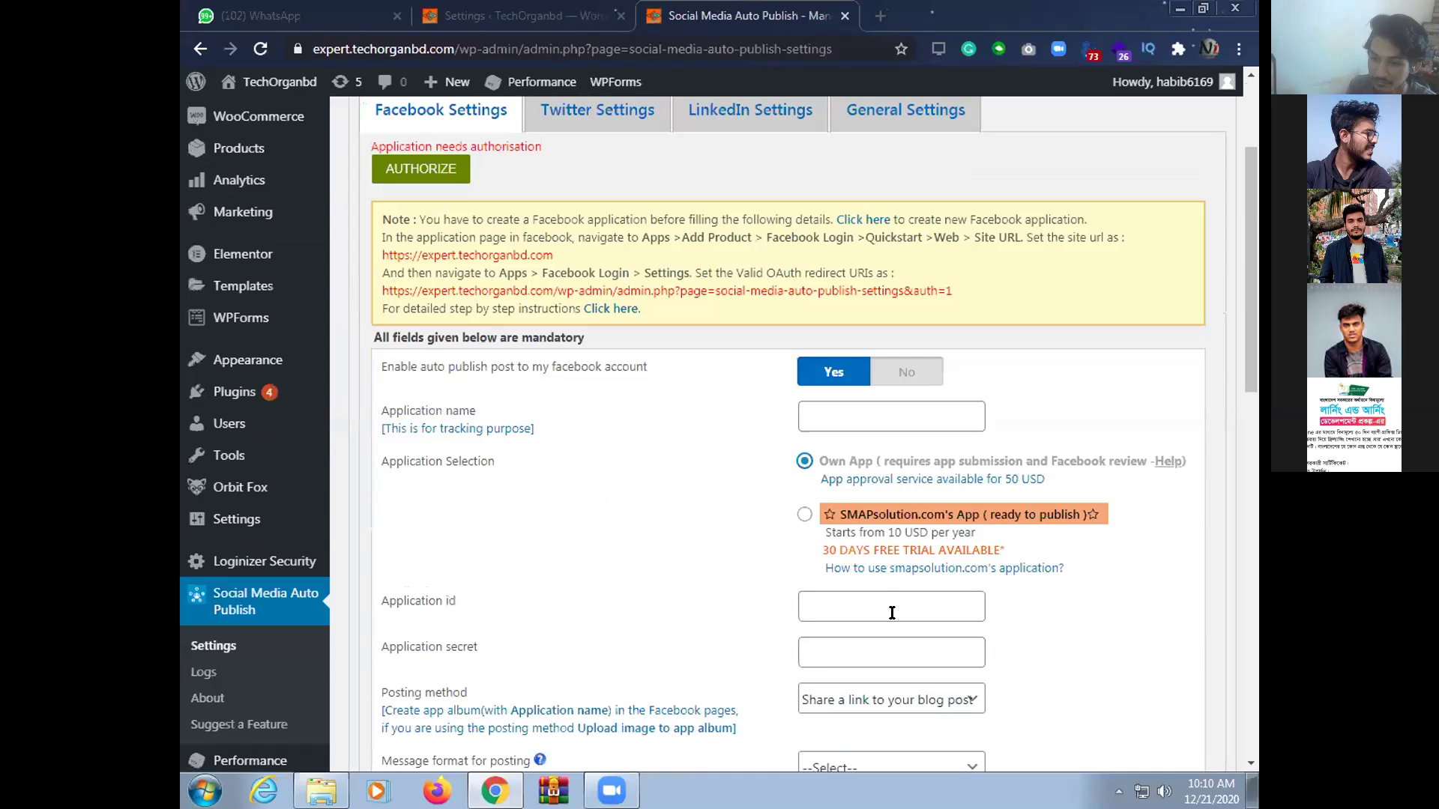
pyautogui.click(805, 516)
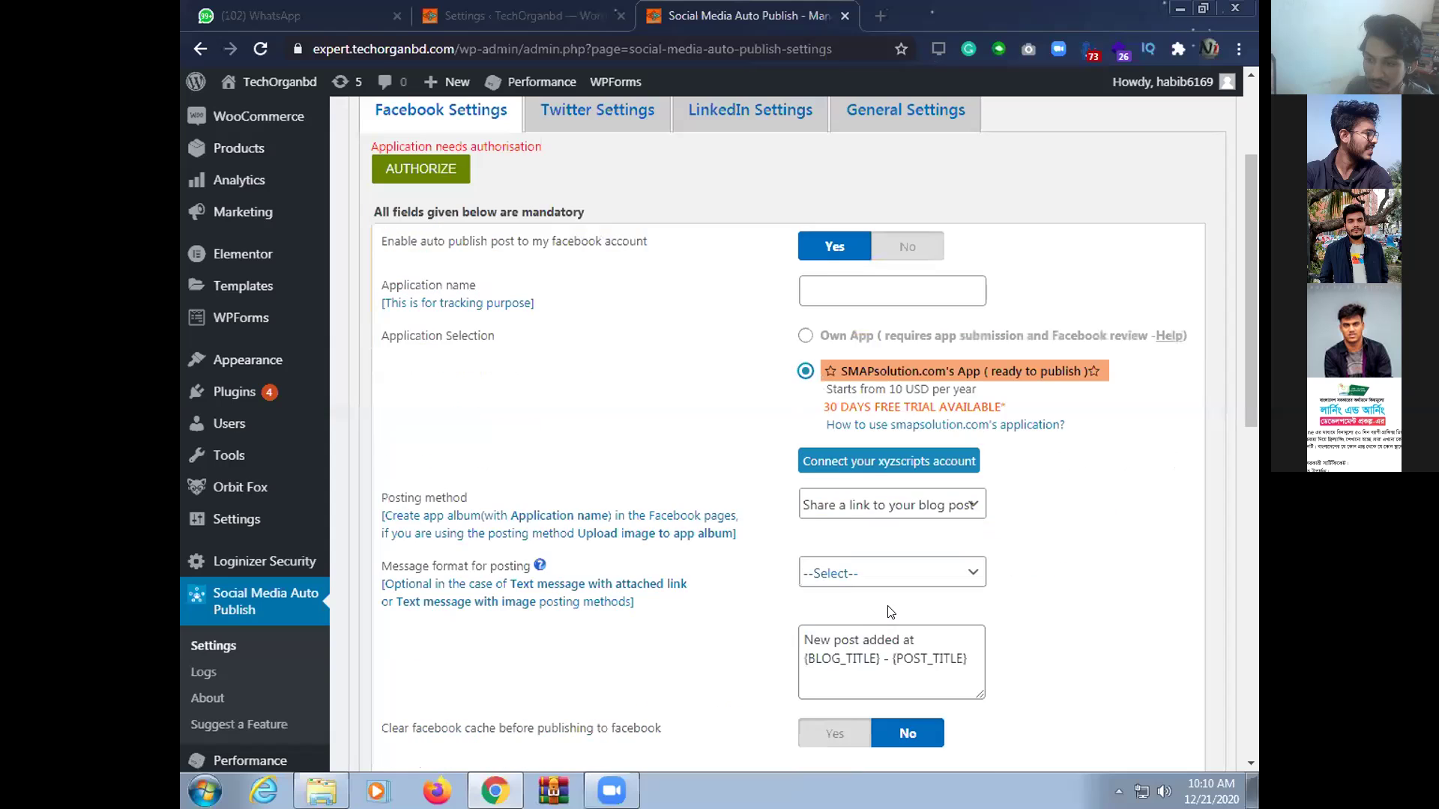
pyautogui.click(862, 470)
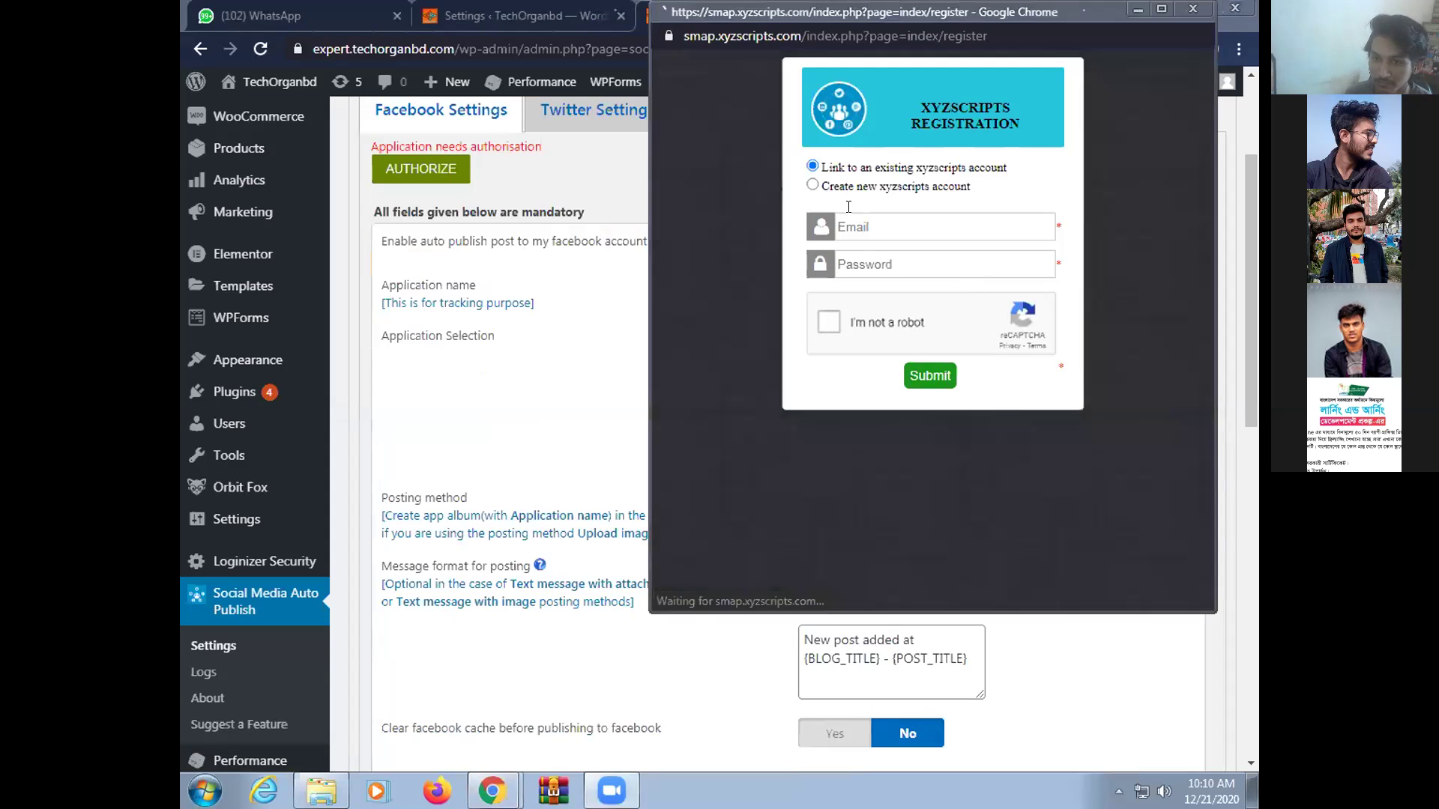
# Register a new xyzscripts account with an e-mail and password, passing reCAPTCHA, and submit
pyautogui.click(814, 186)
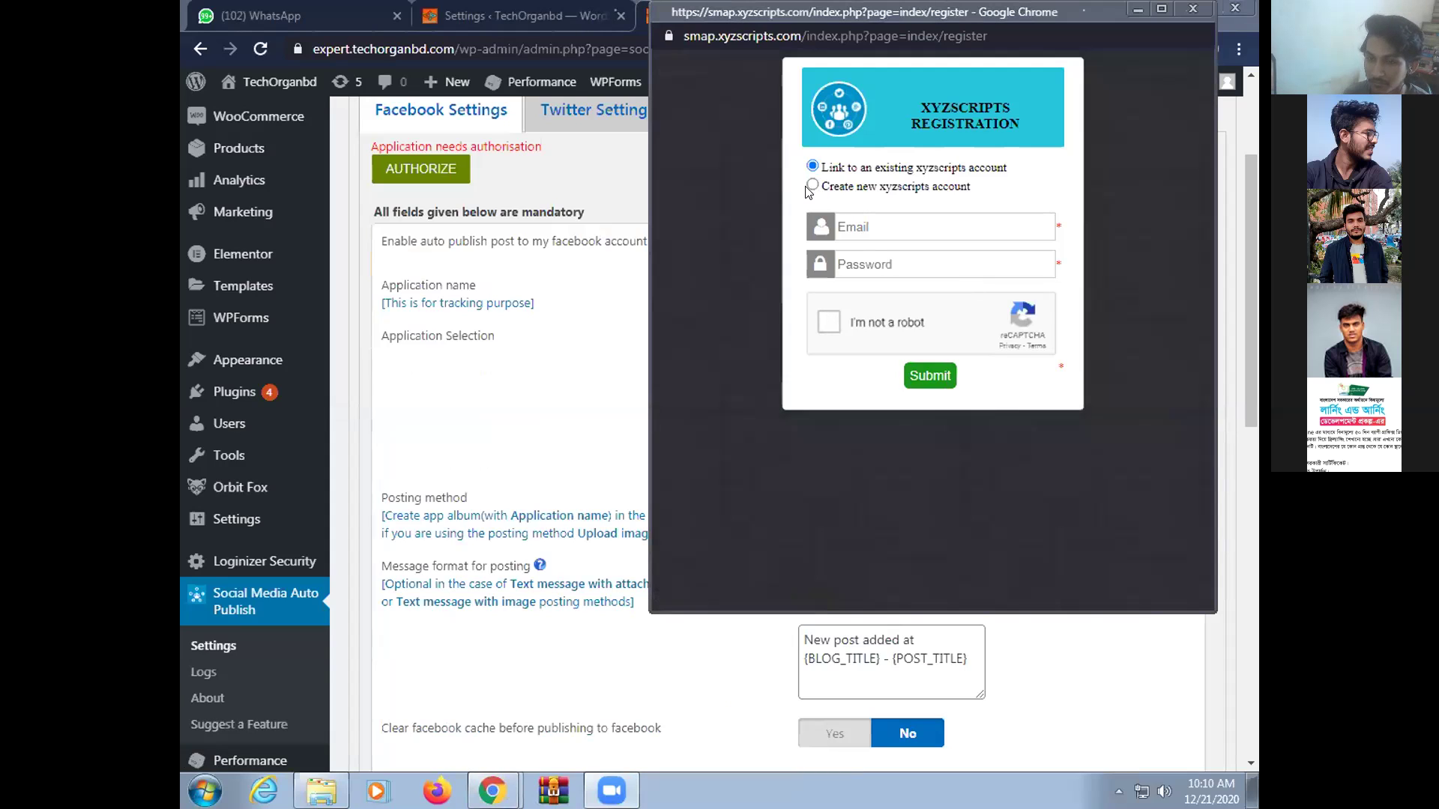
pyautogui.click(898, 226)
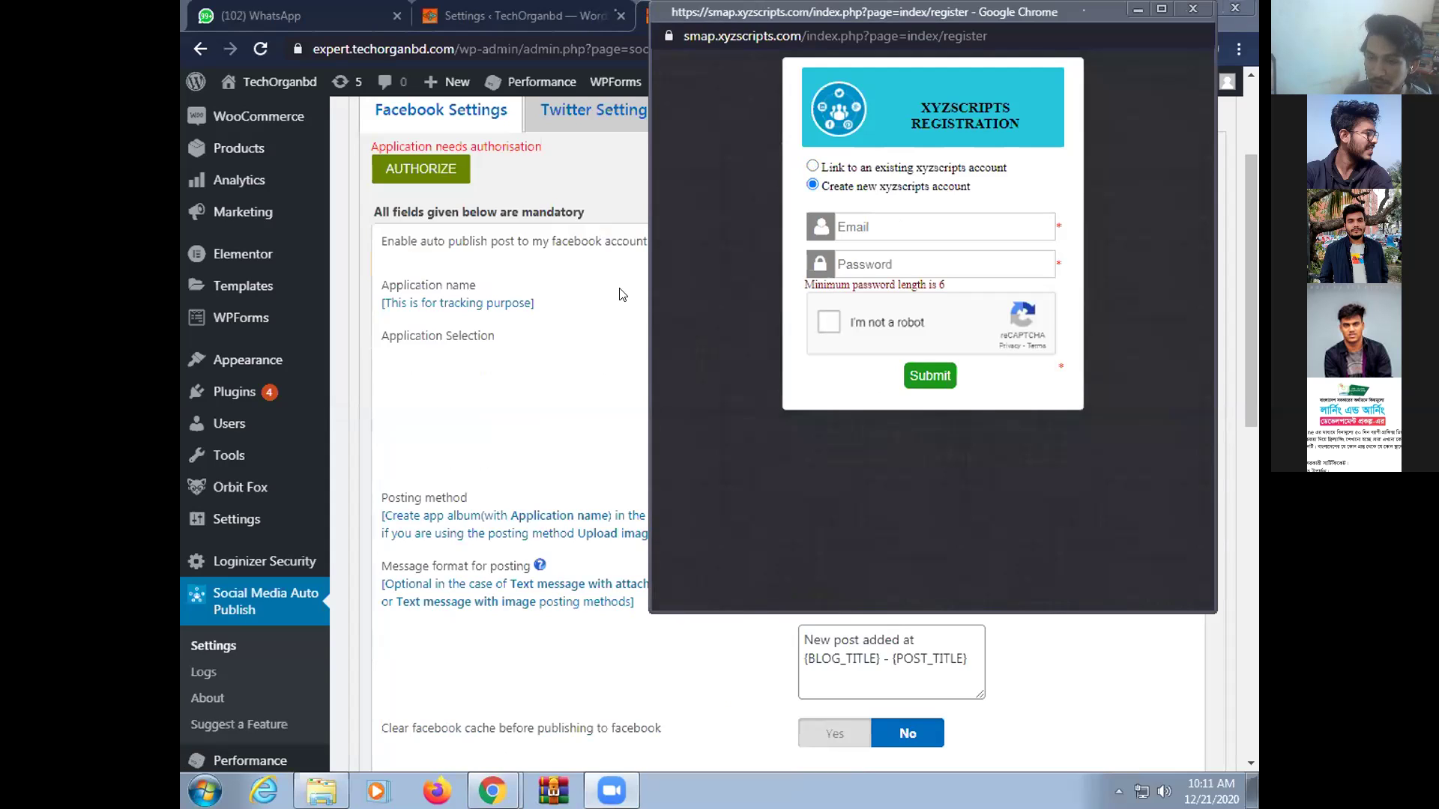
pyautogui.click(882, 223)
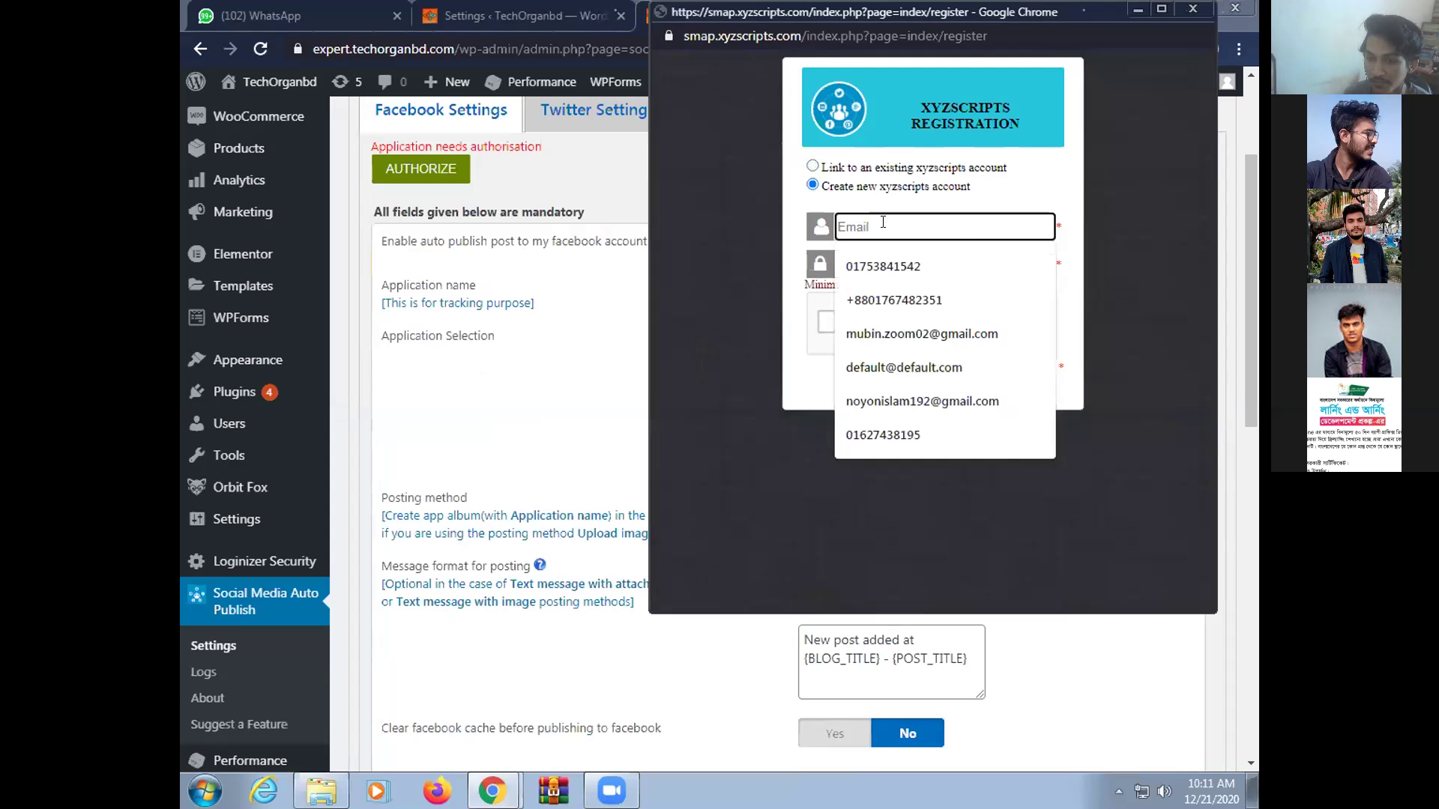
pyautogui.hotkey('ctrl', 'v')
pyautogui.click(886, 258)
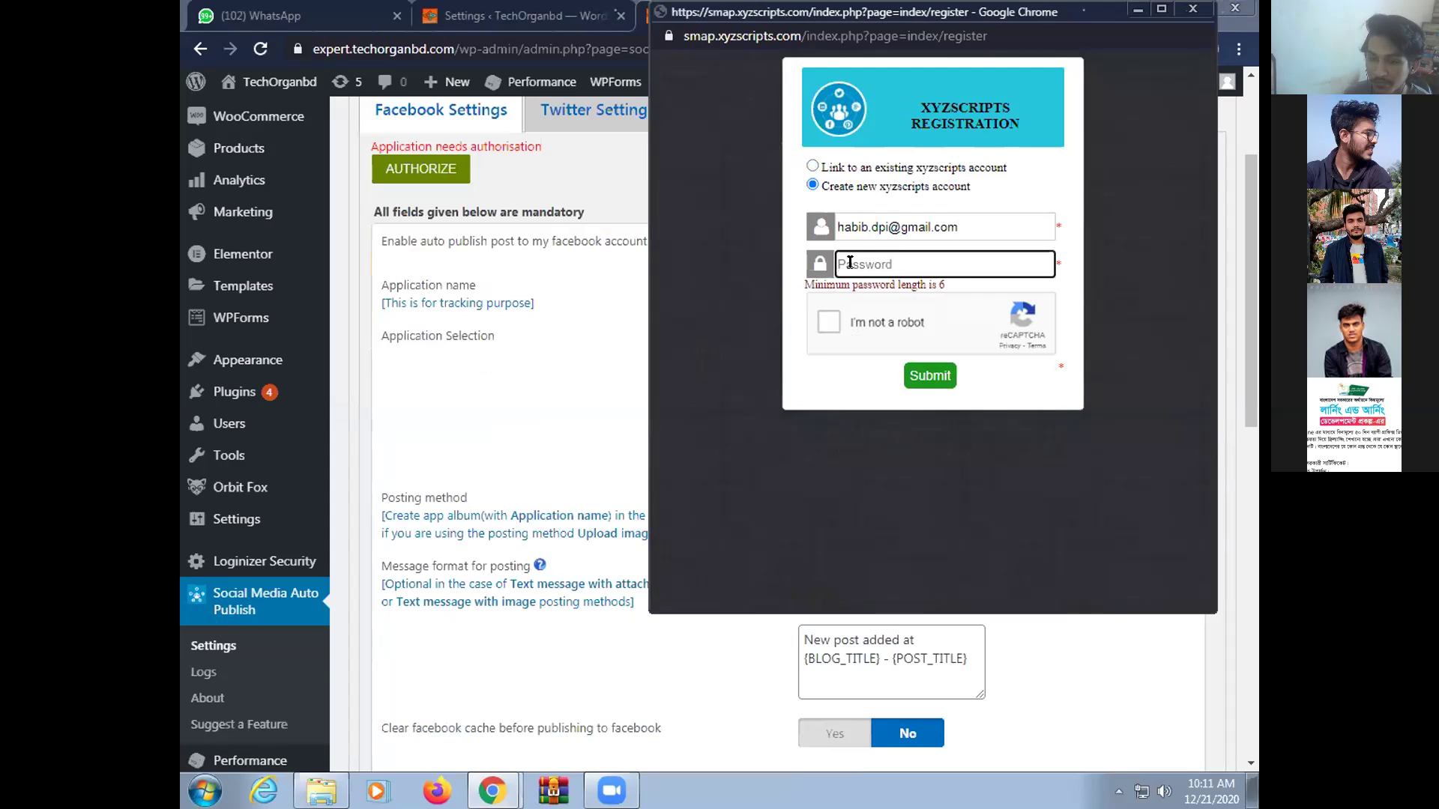
pyautogui.write('•')
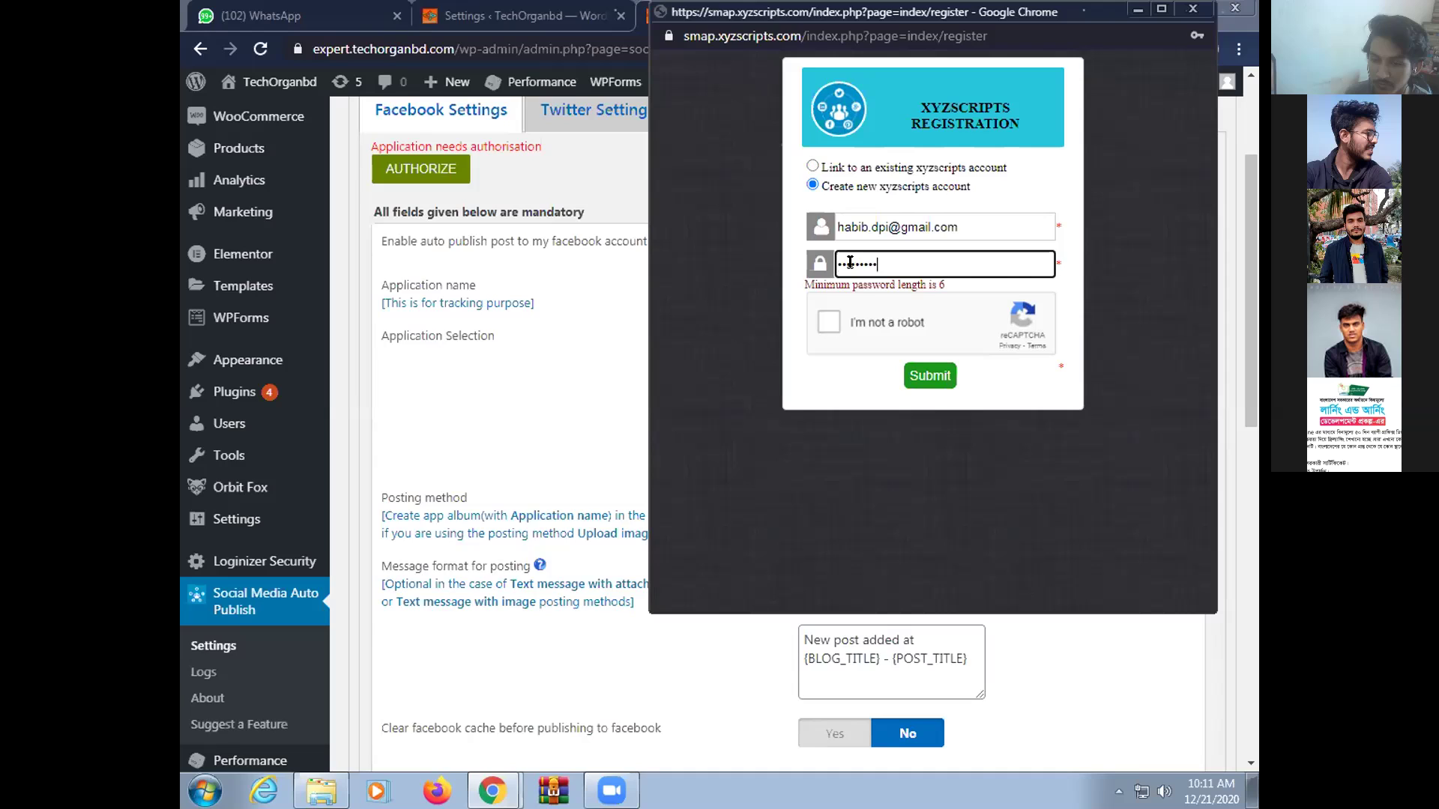
pyautogui.click(832, 322)
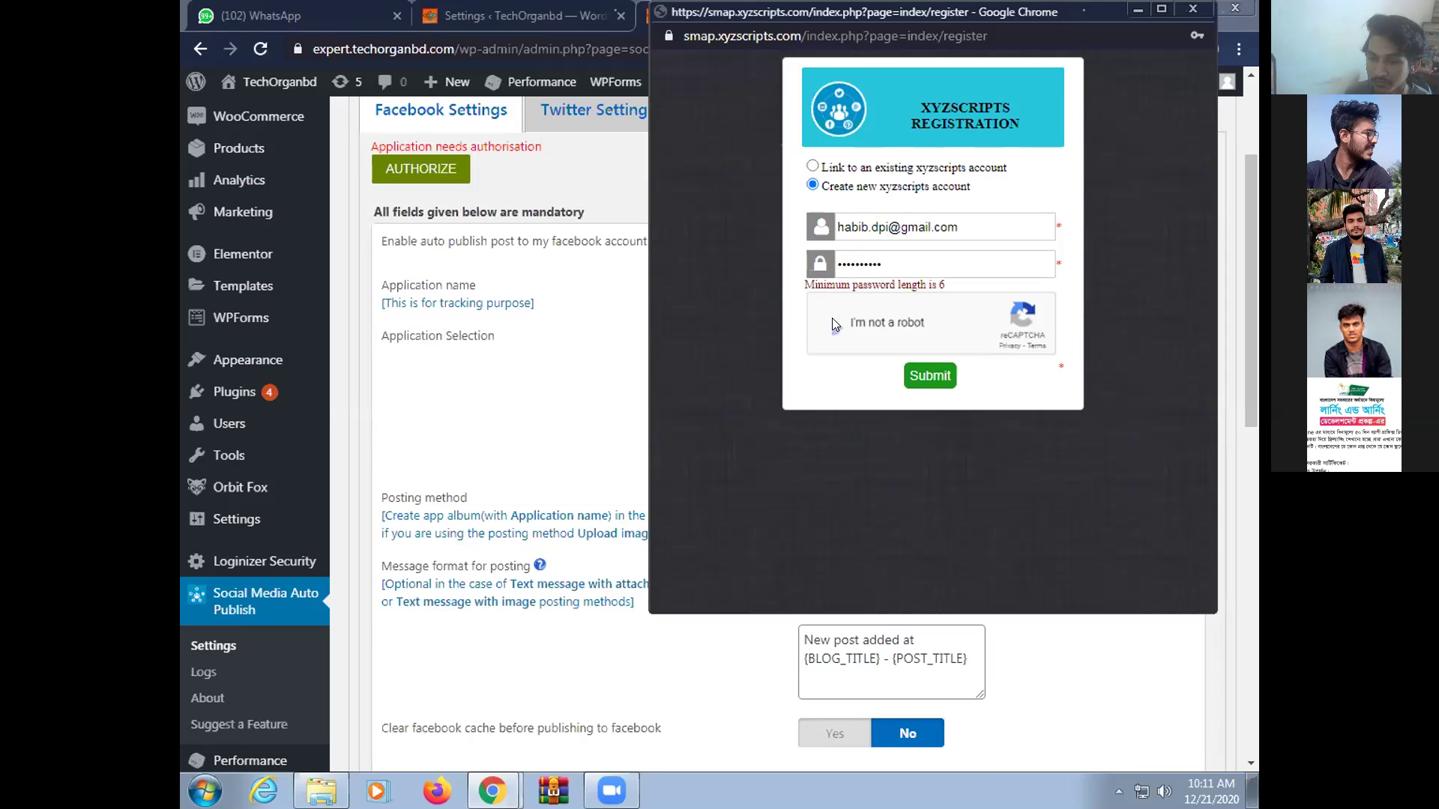
pyautogui.click(937, 382)
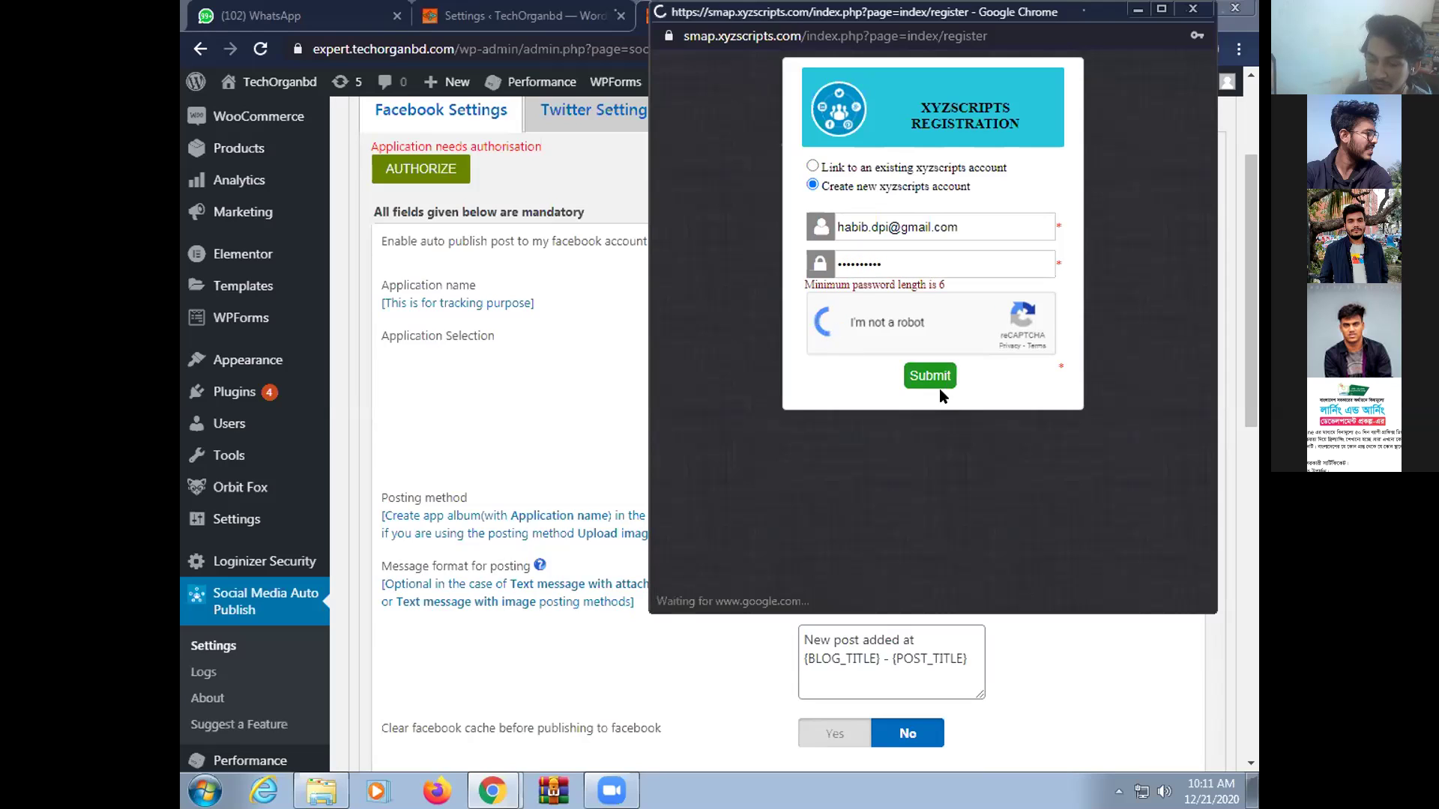
pyautogui.click(932, 376)
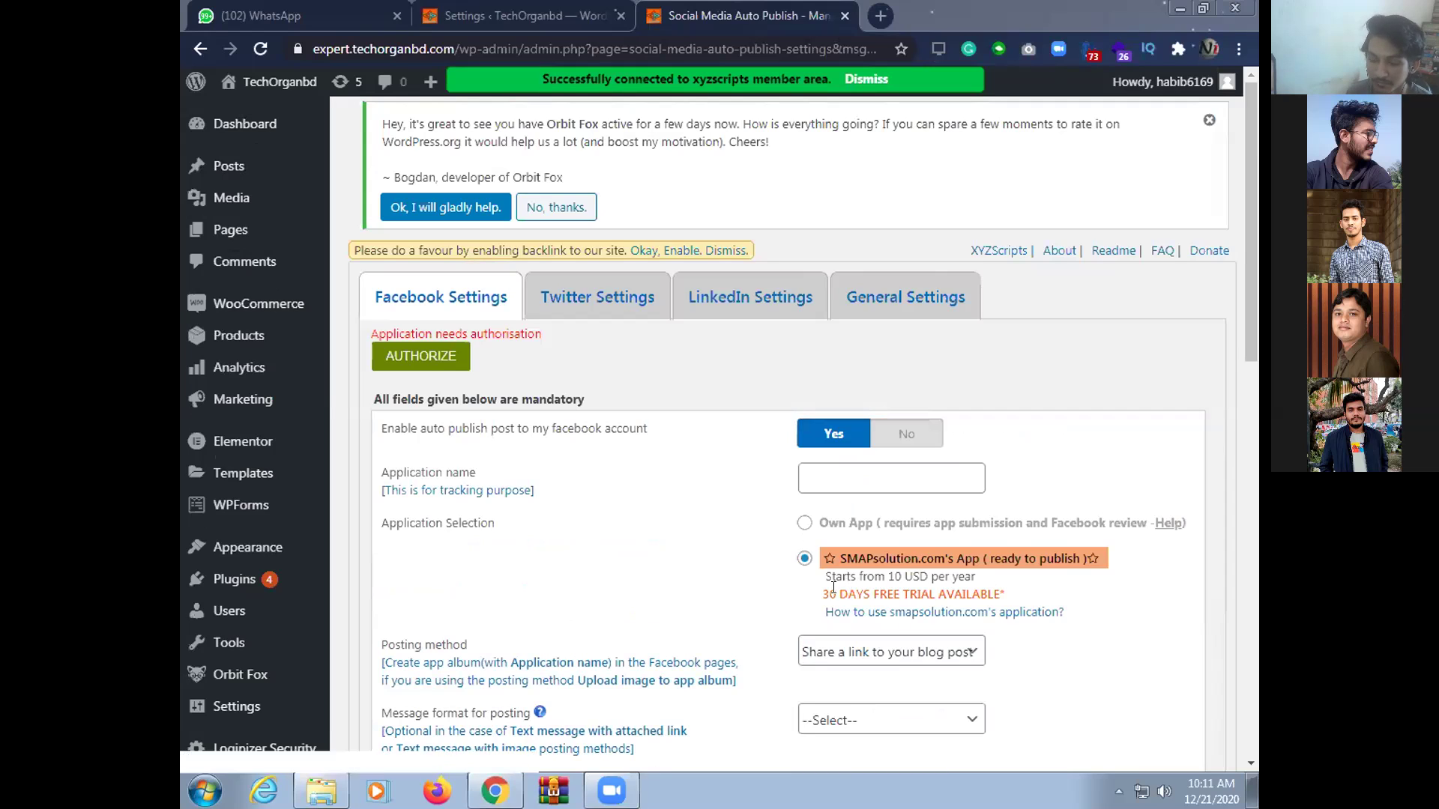
# Authorise the plugin through Facebook login and select the Programming page
pyautogui.click(448, 359)
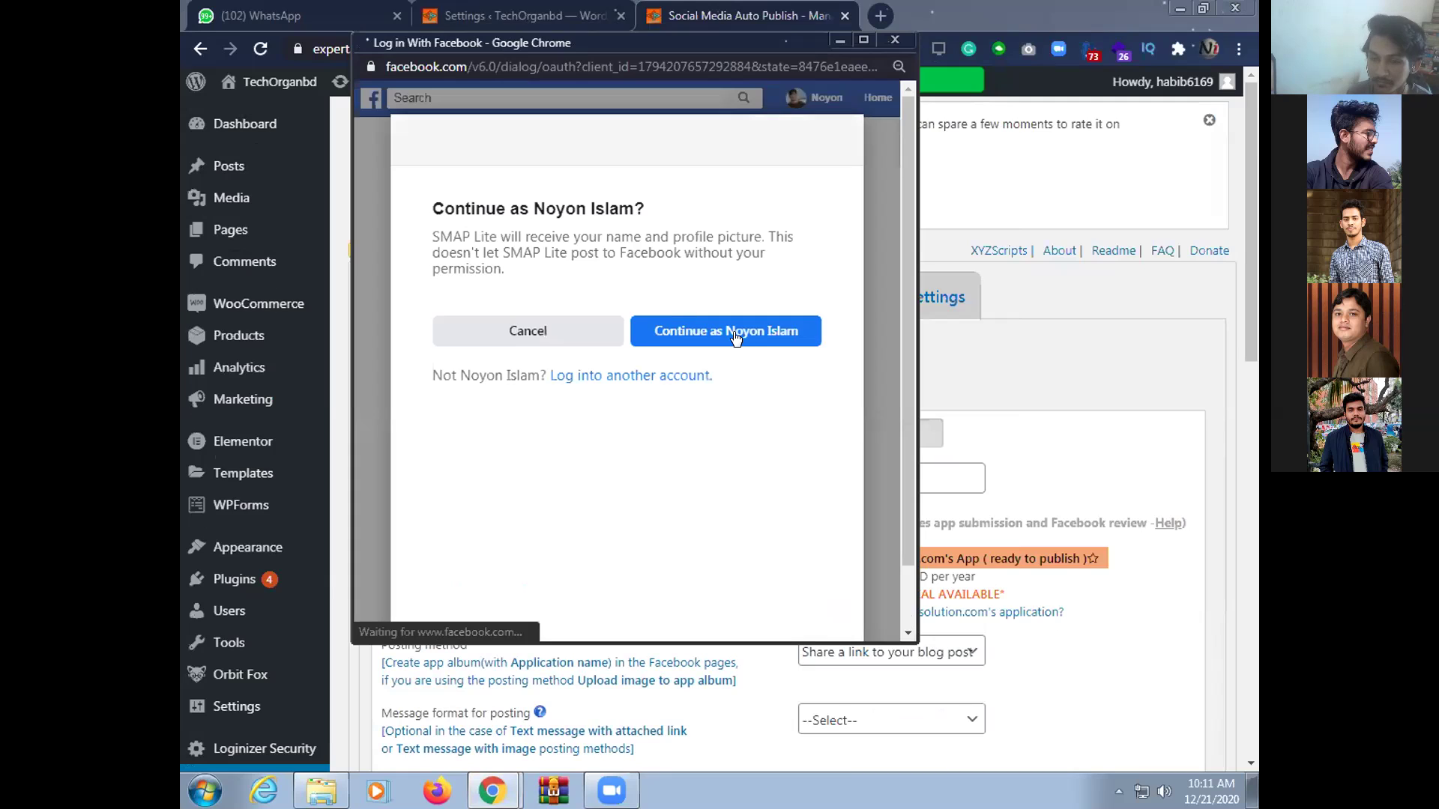
pyautogui.click(734, 333)
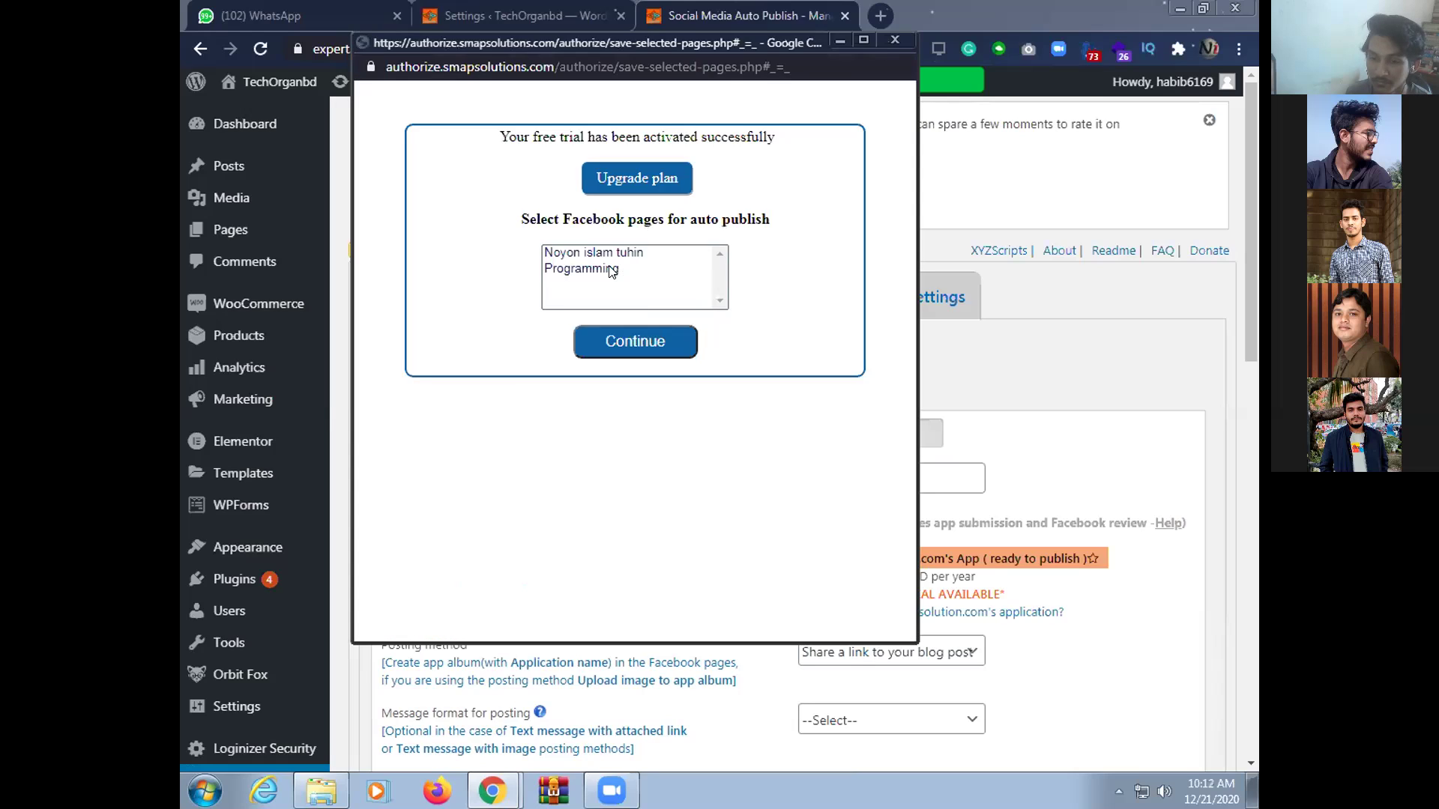
pyautogui.click(632, 269)
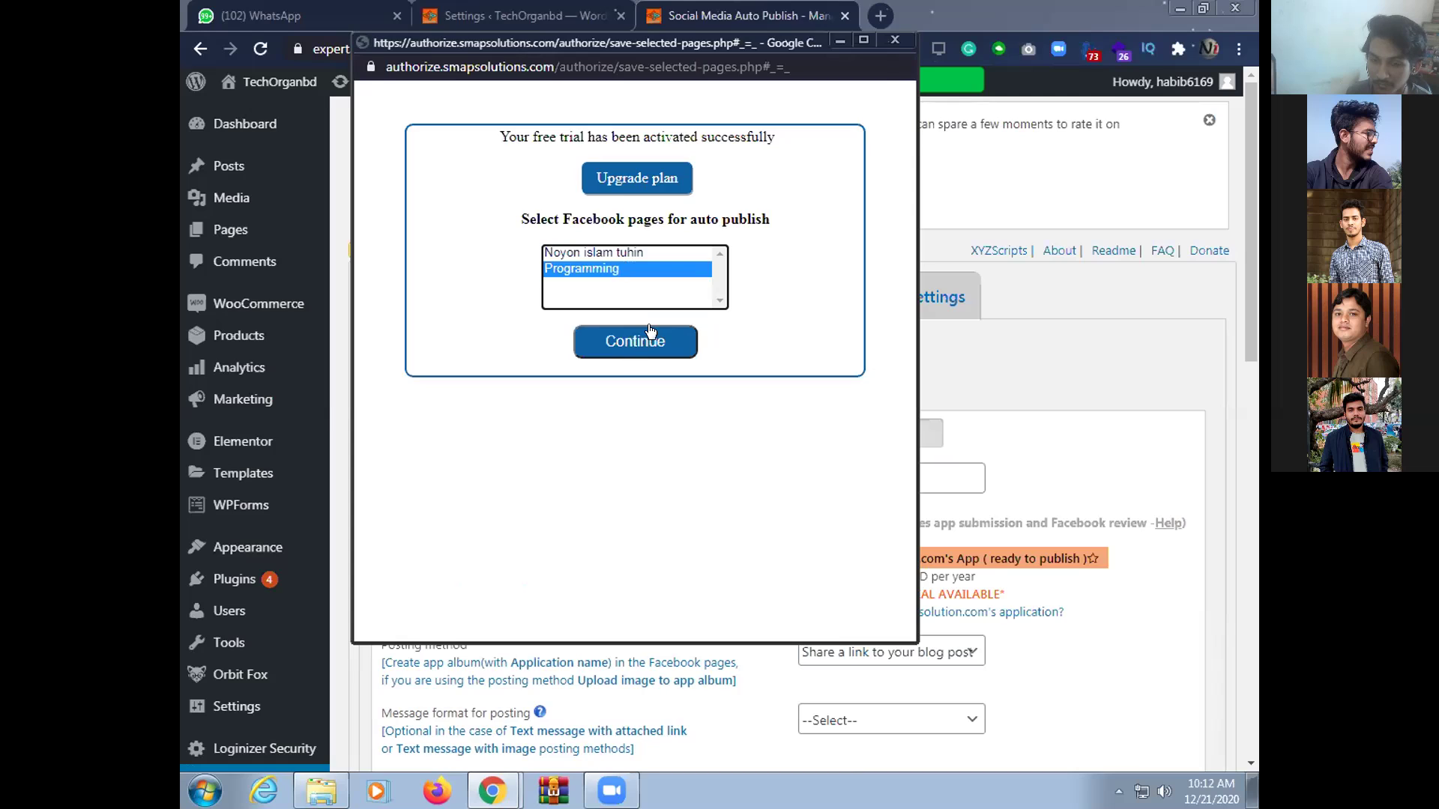
pyautogui.click(629, 343)
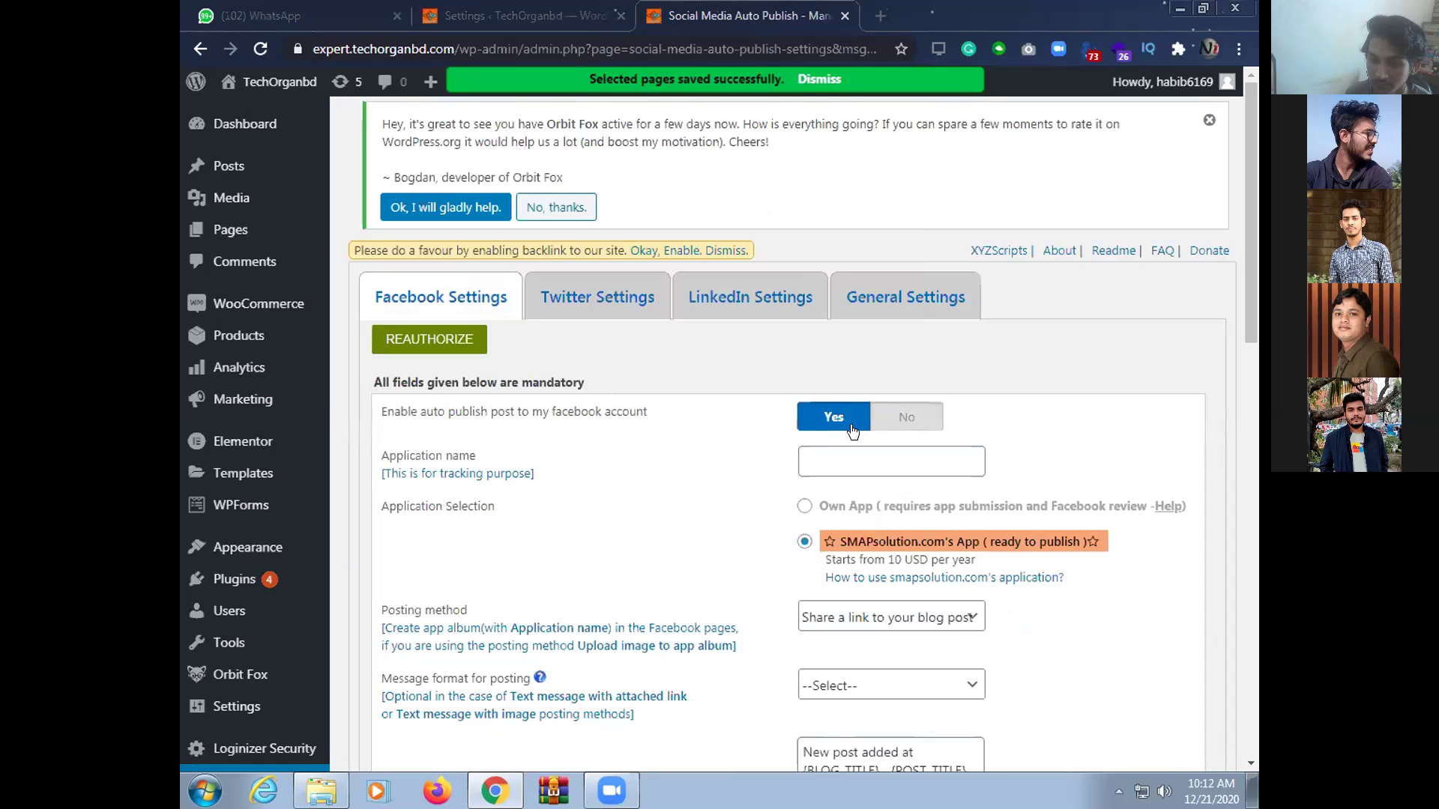
# Save the Facebook auto-publish settings with the Programming page and open a new browser tab
pyautogui.scroll(-3, 832, 445)
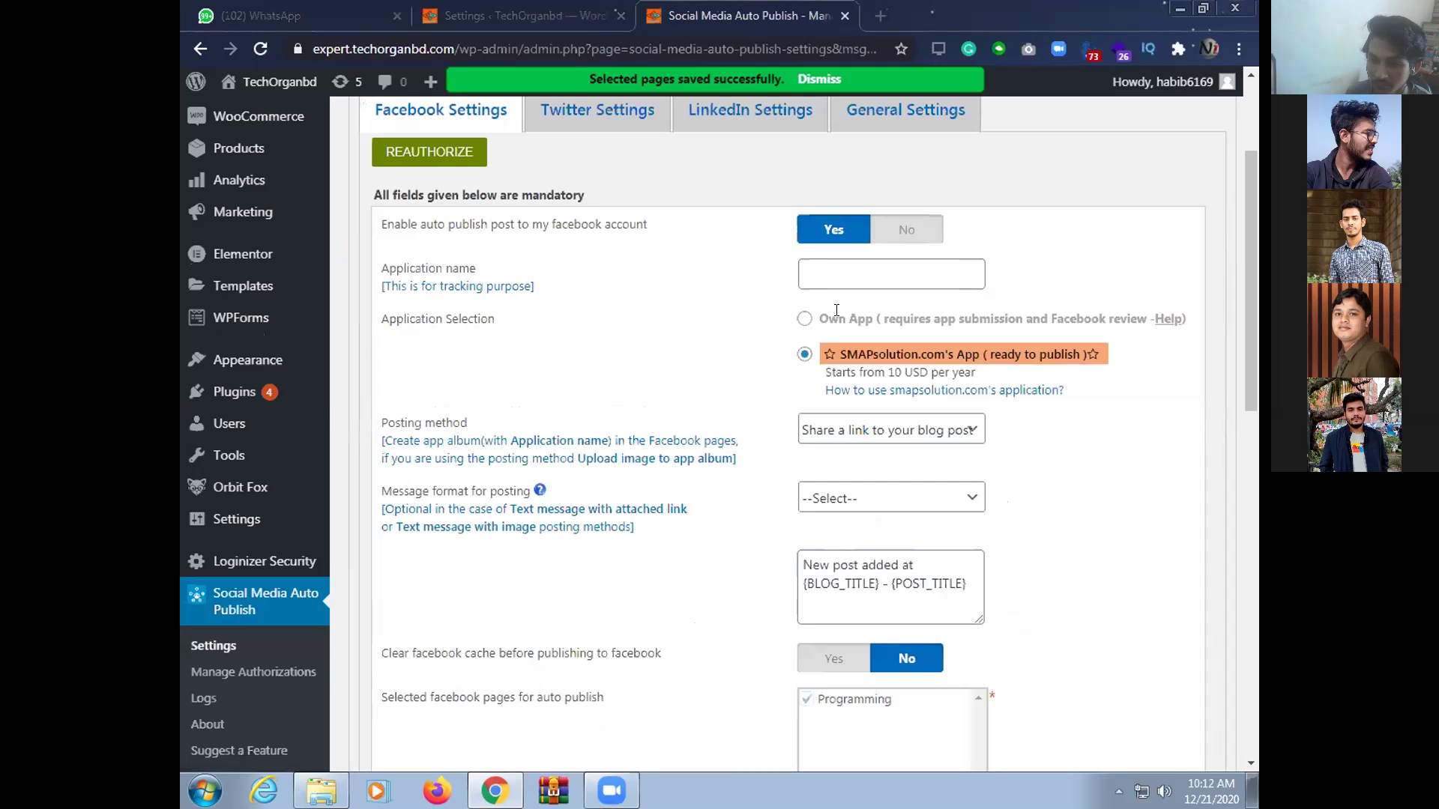
pyautogui.scroll(-3, 820, 376)
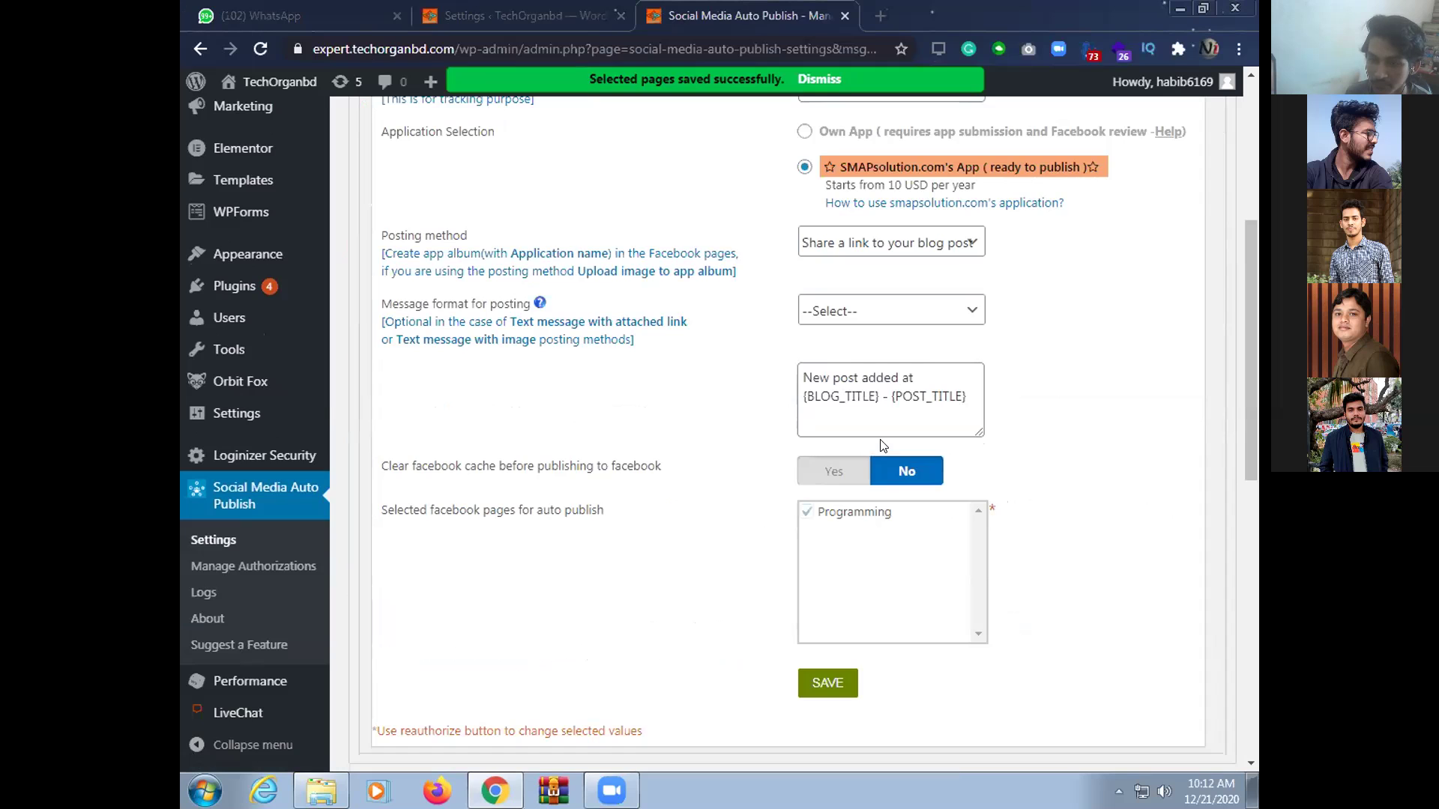
pyautogui.scroll(-1, 847, 592)
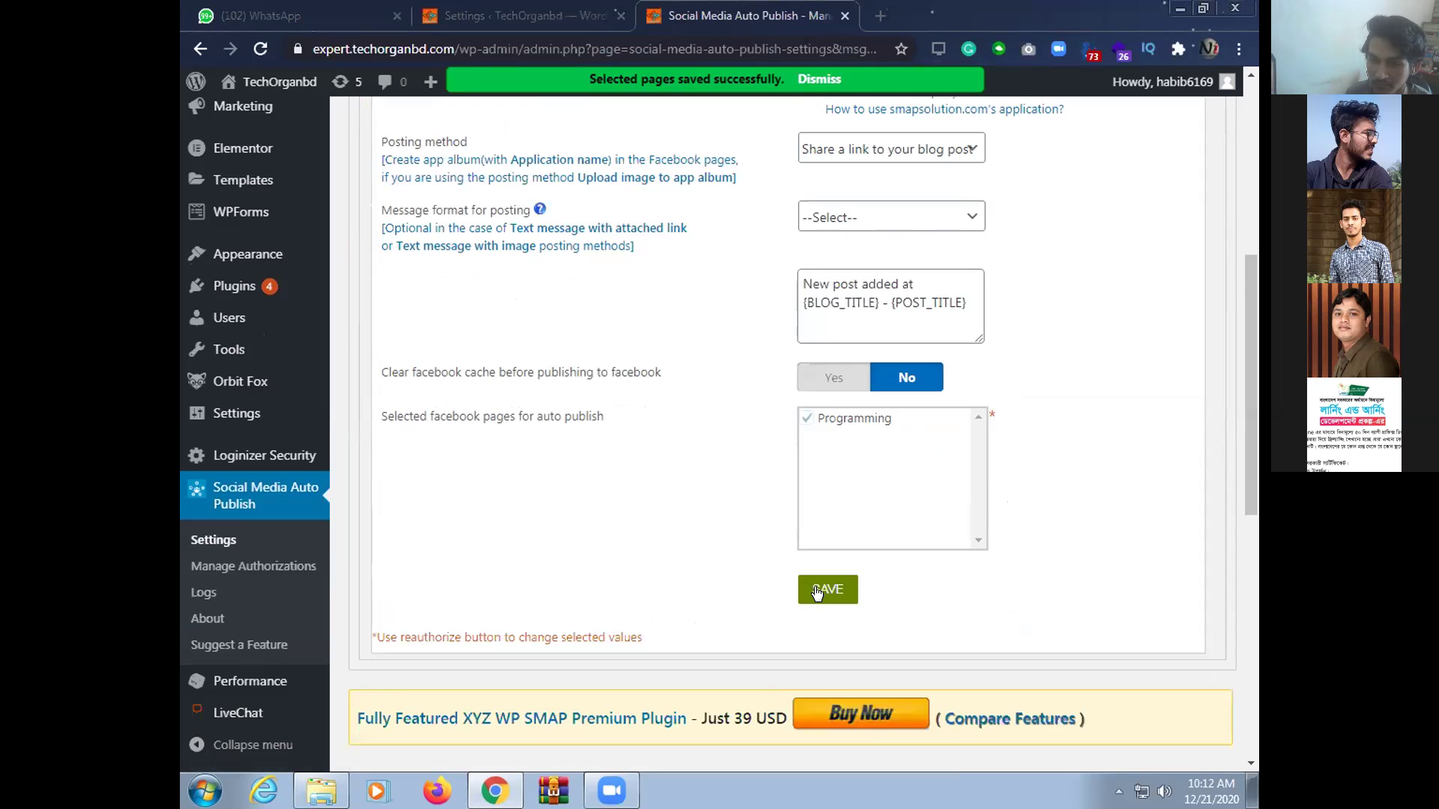
pyautogui.click(817, 592)
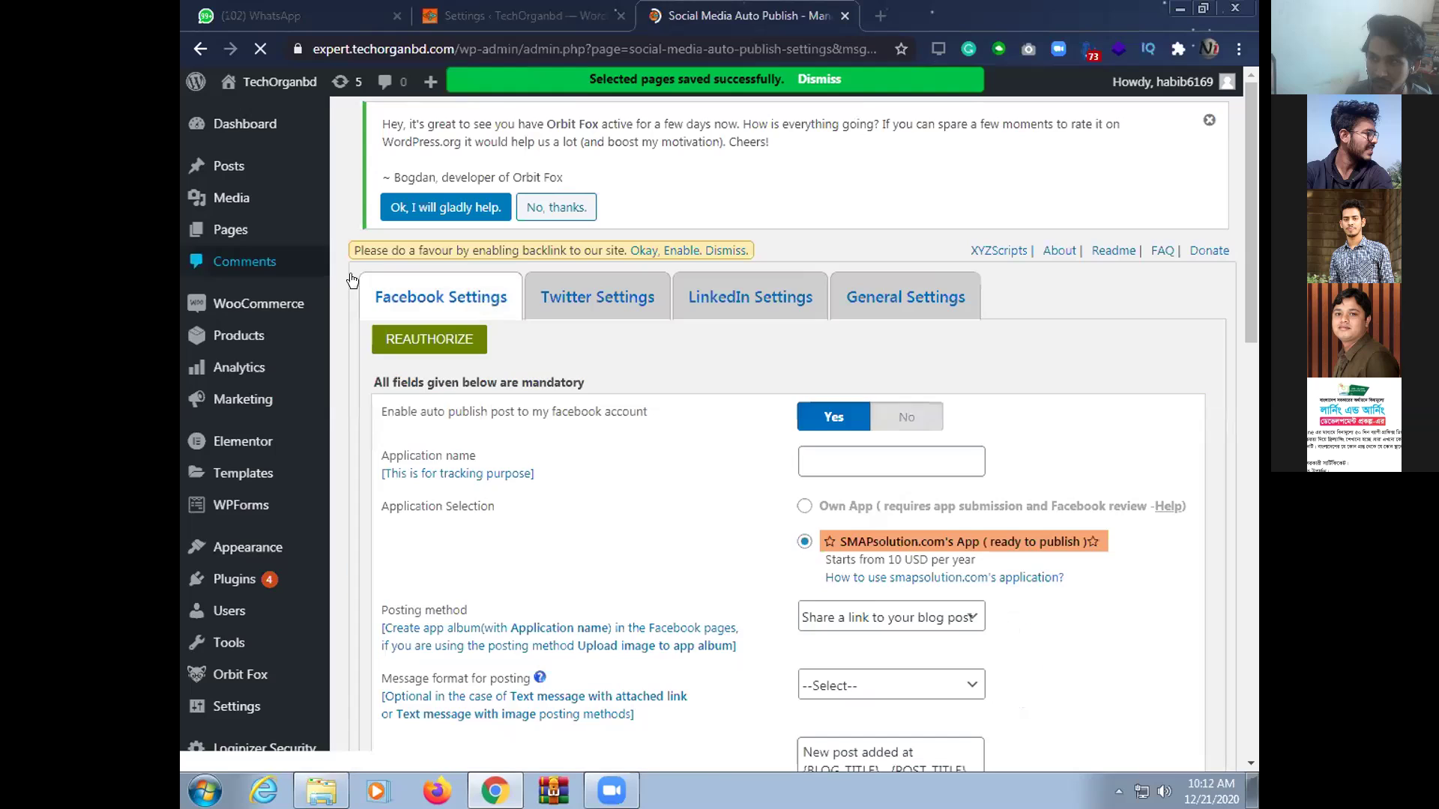
pyautogui.hotkey('ctrl', 't')
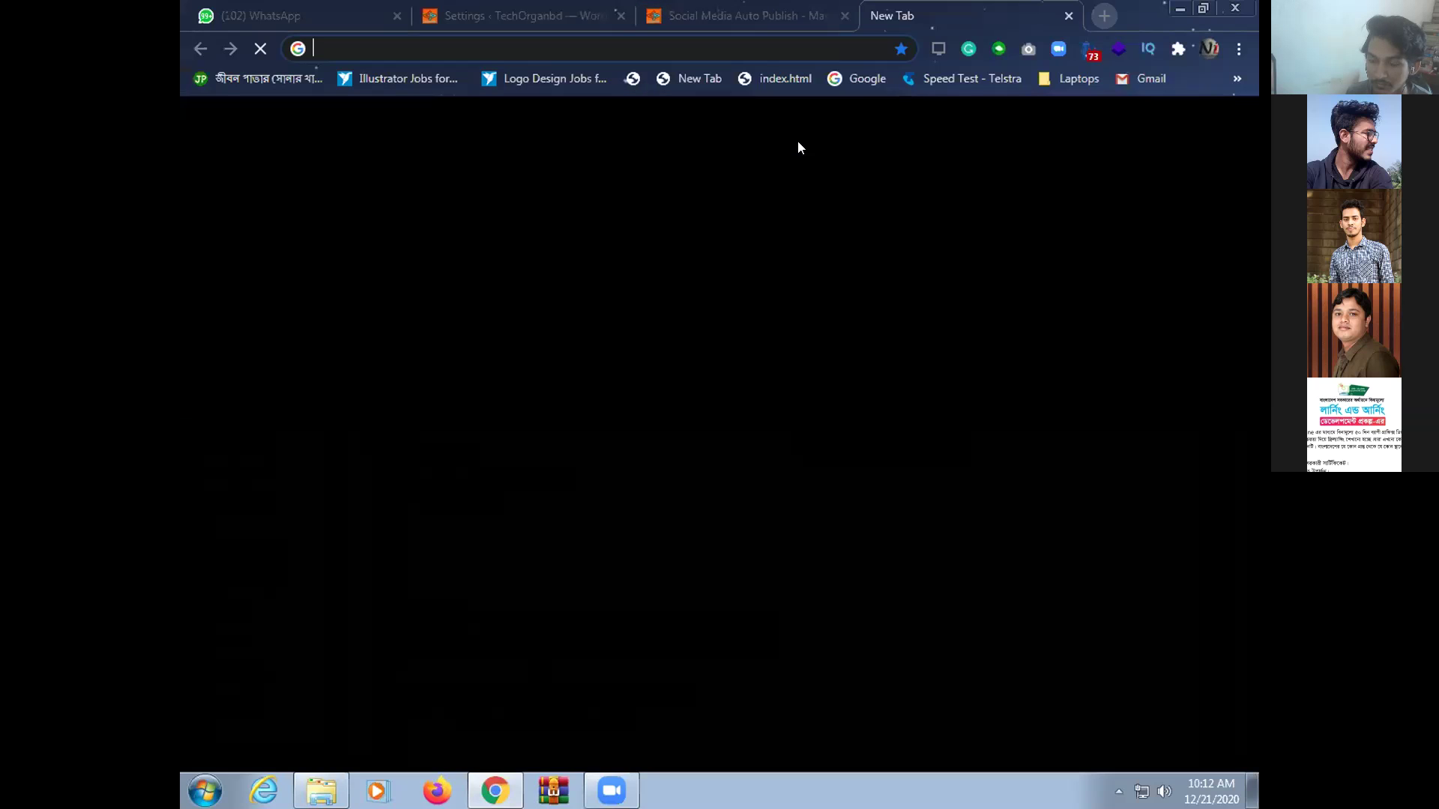
# Open the Programming page on facebook.com, then return to the Social Media Auto Publish tab
pyautogui.write('facebook.com')
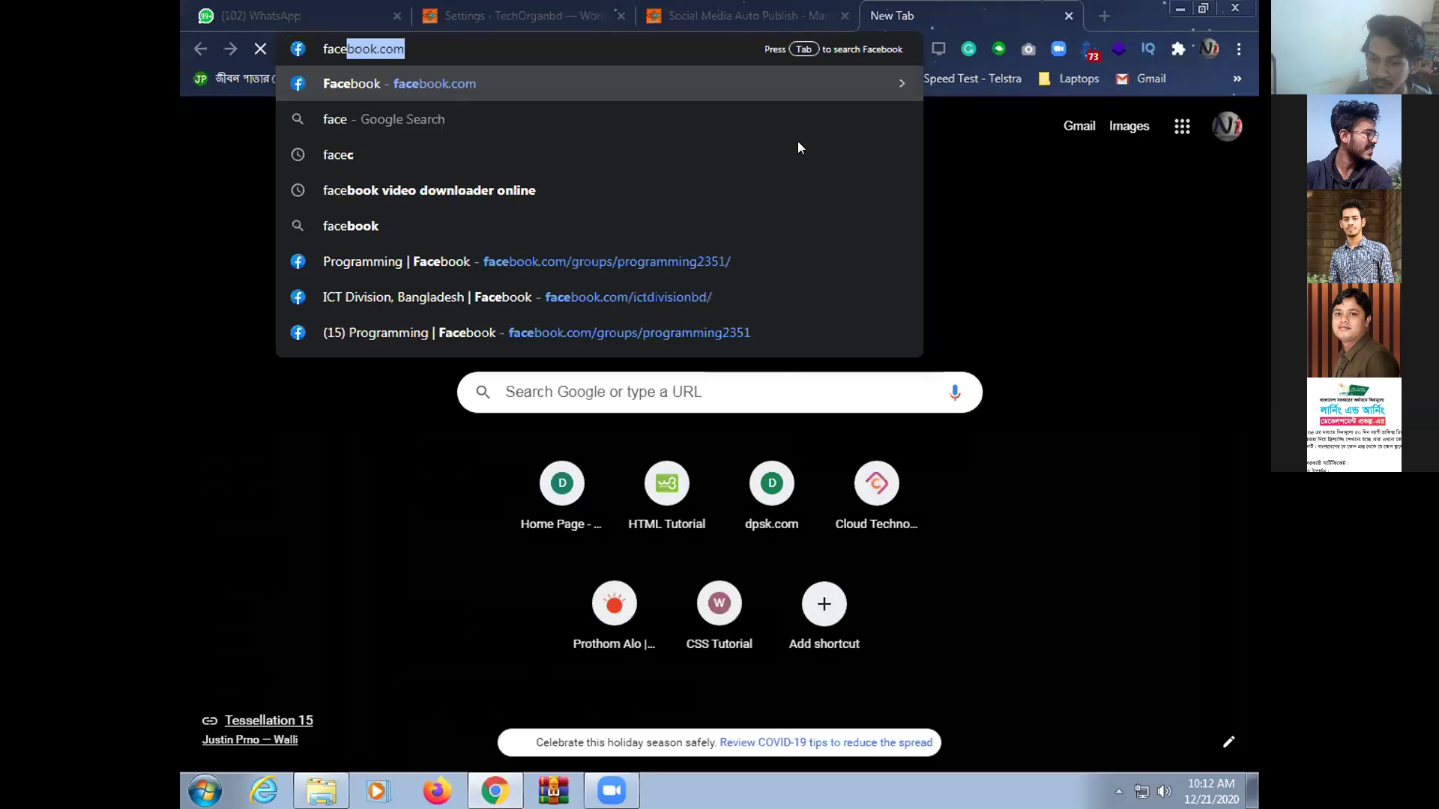
pyautogui.press('Return')
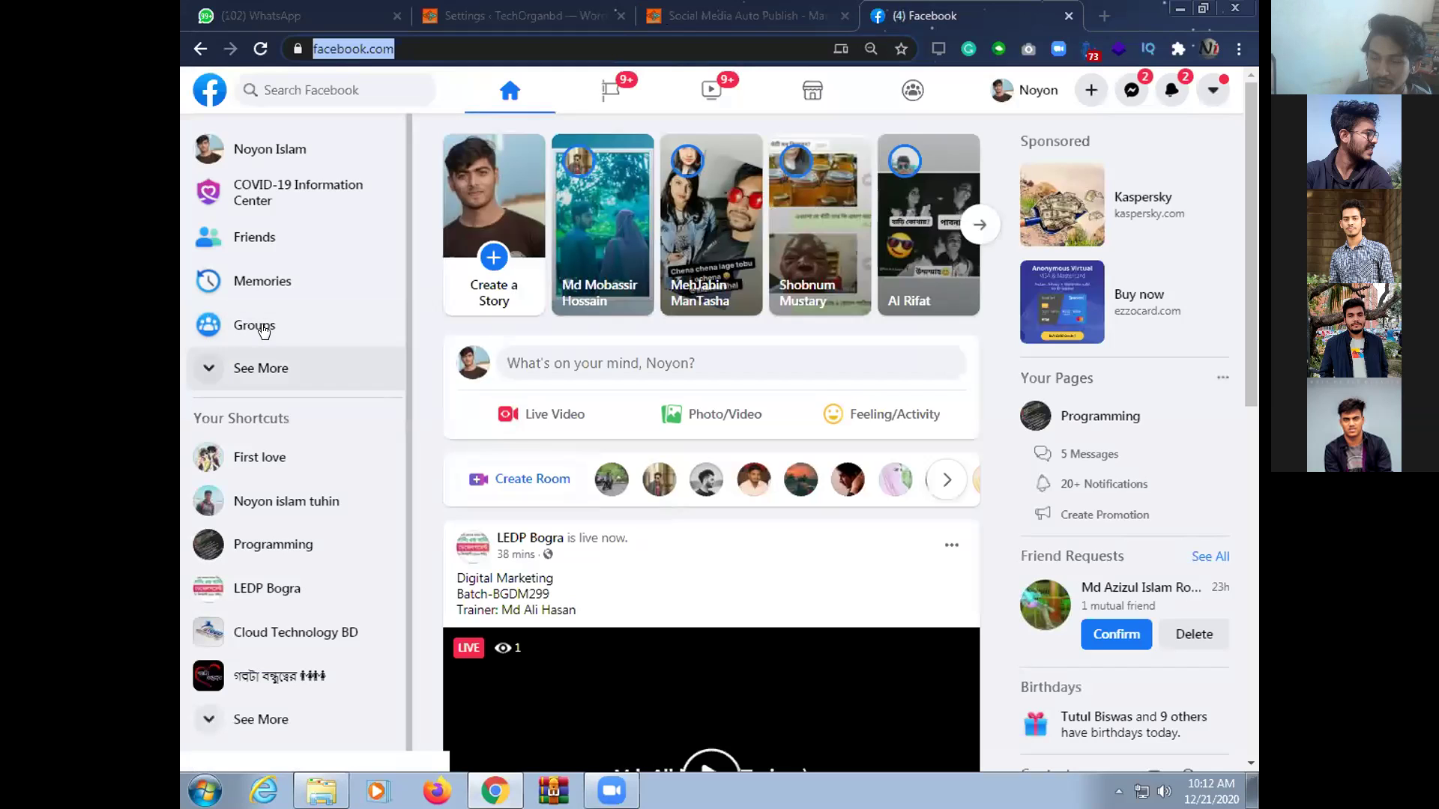
pyautogui.click(255, 552)
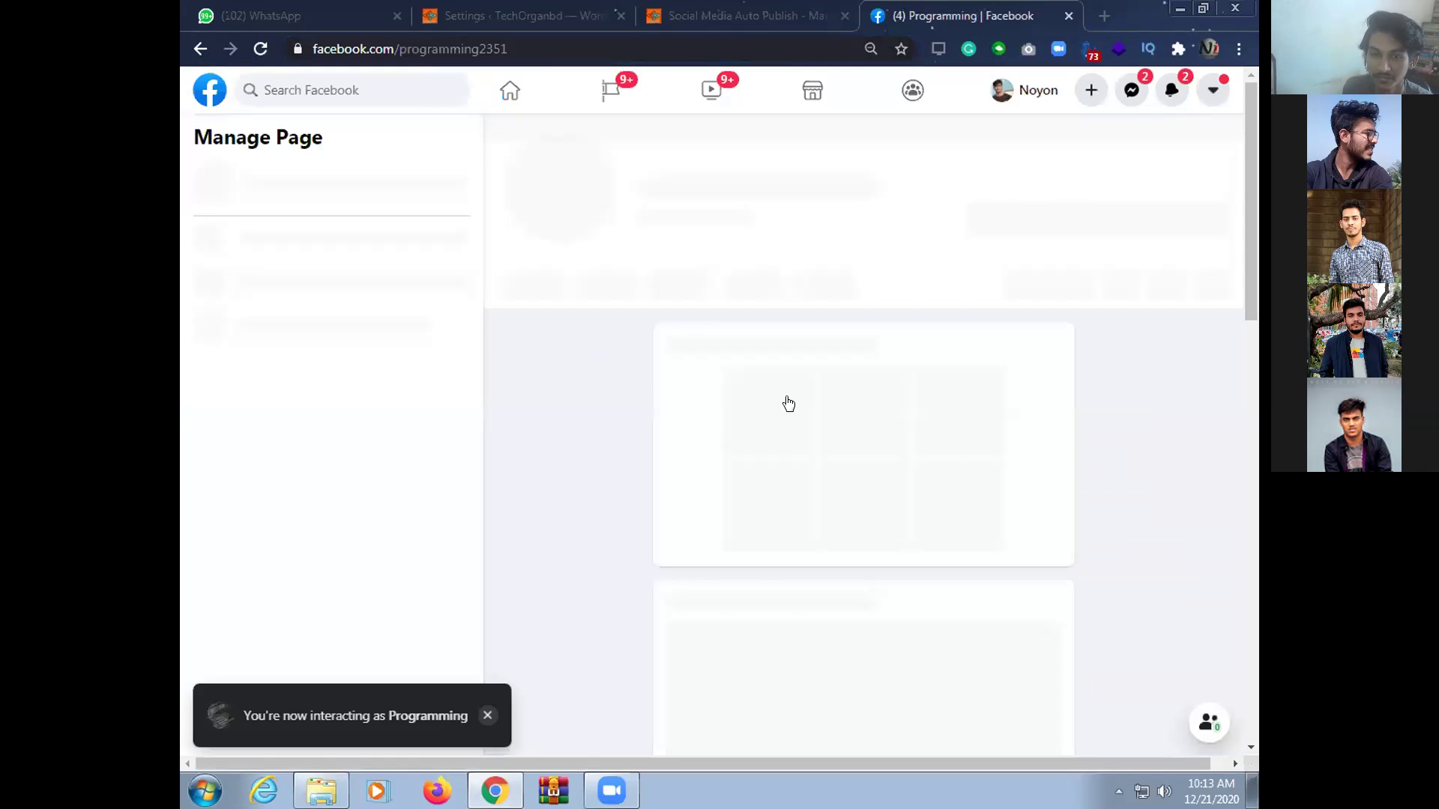
pyautogui.scroll(-5, 769, 578)
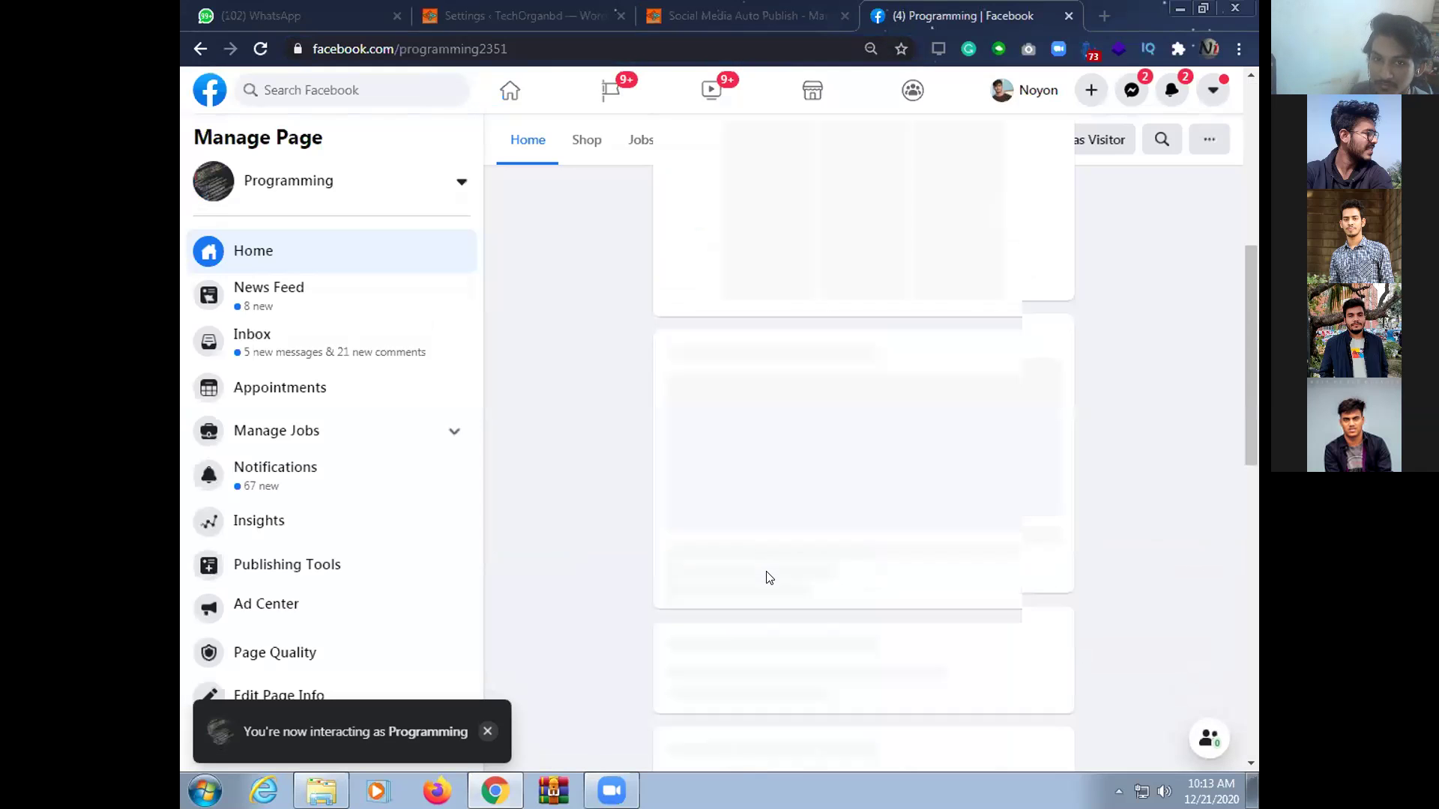
pyautogui.scroll(5, 755, 501)
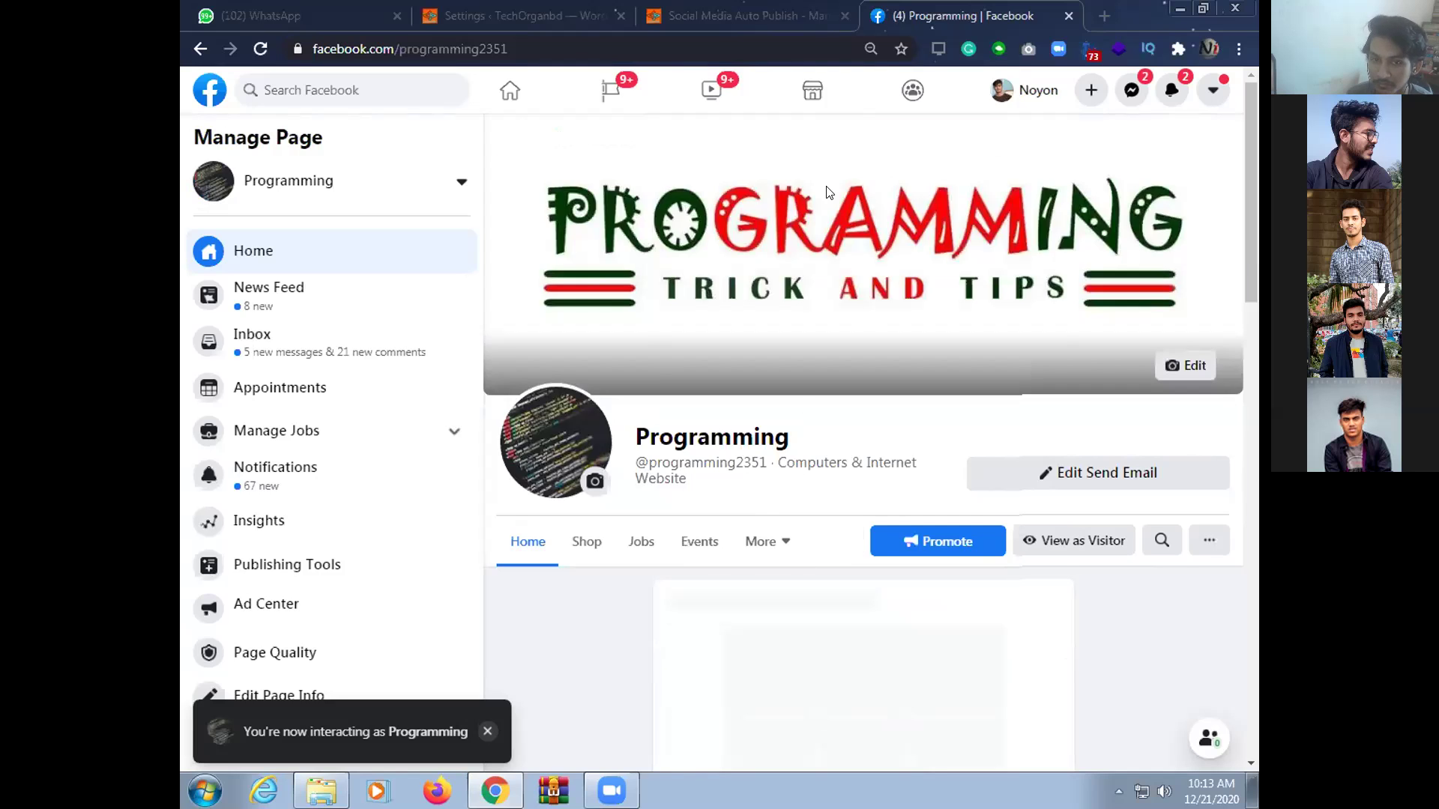
pyautogui.scroll(-5, 829, 193)
pyautogui.hotkey('ctrl', 'shift', 'Tab')
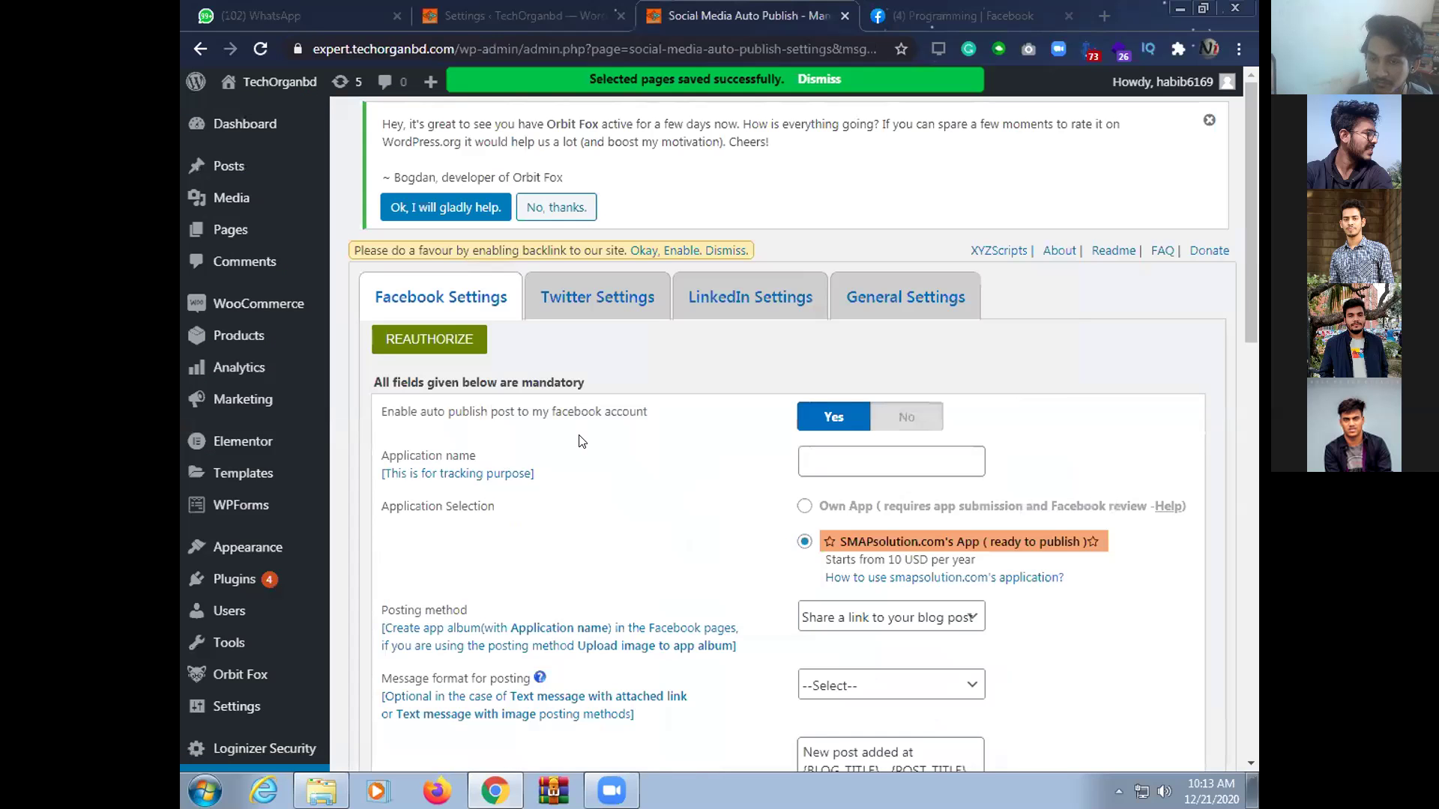
# Create a new post and dismiss the 'Welcome to the block editor' guide
pyautogui.click(369, 197)
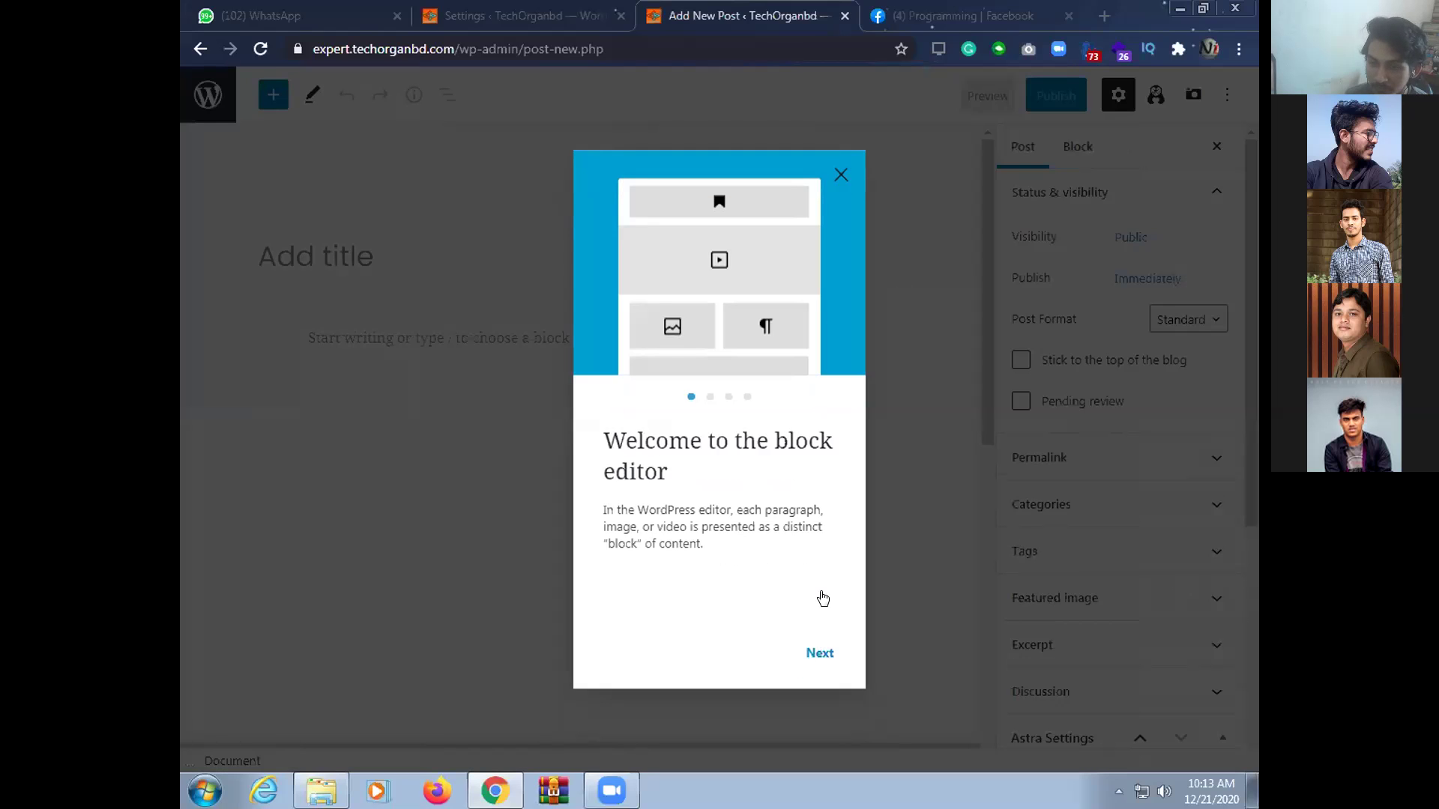
pyautogui.click(841, 175)
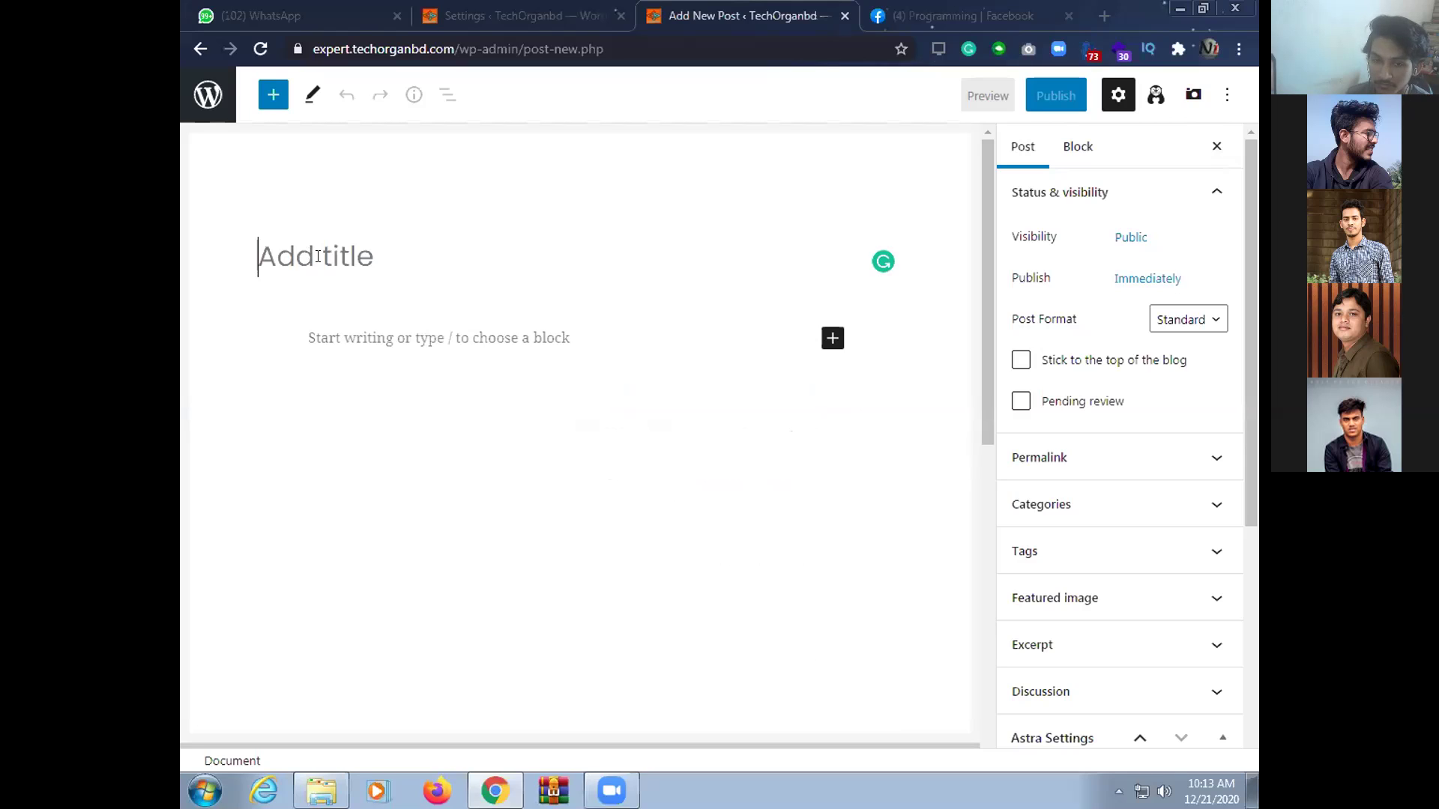
# Enter the post title, insert an Image block, and open its Media Library upload window
pyautogui.write('Noyon islam')
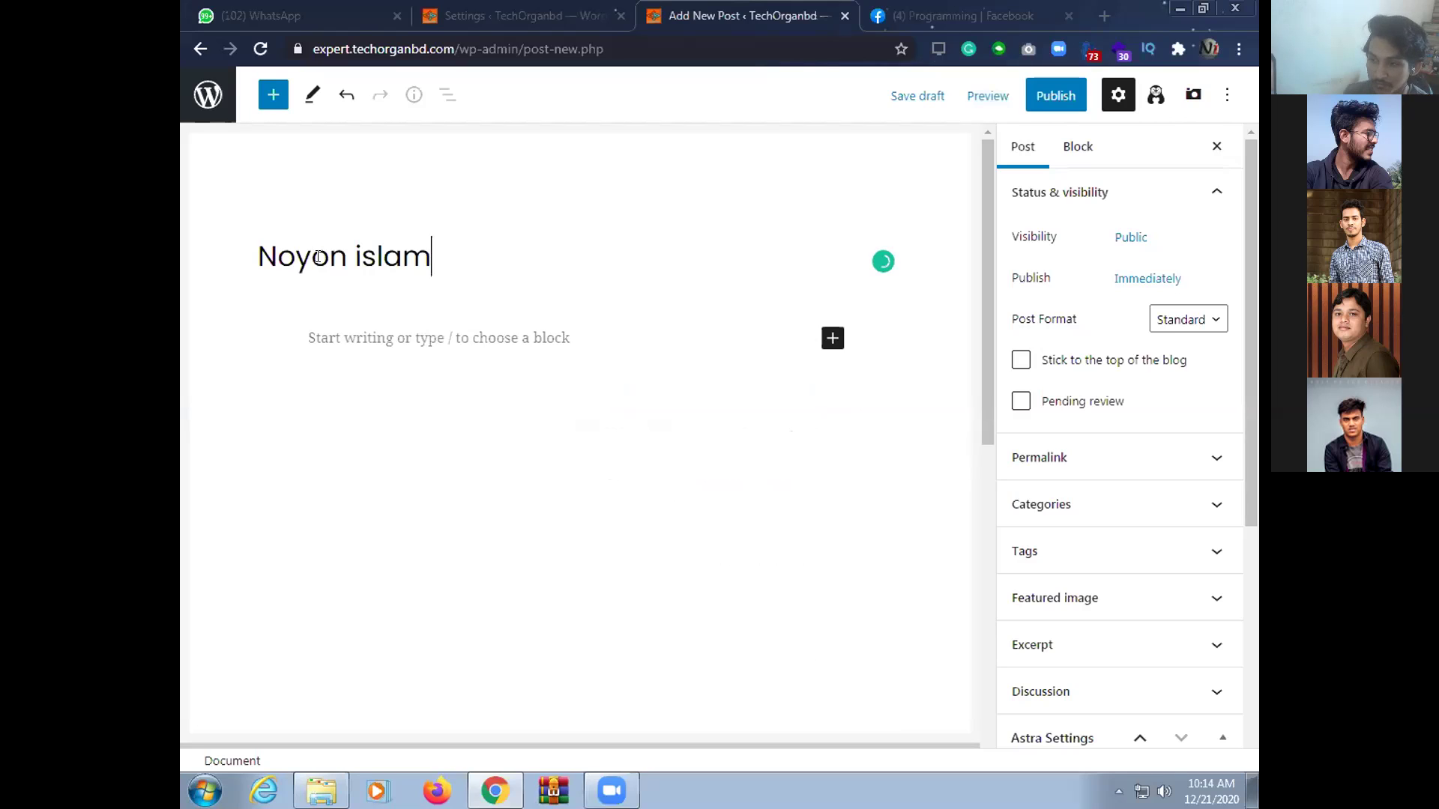
pyautogui.write(' Tuhin')
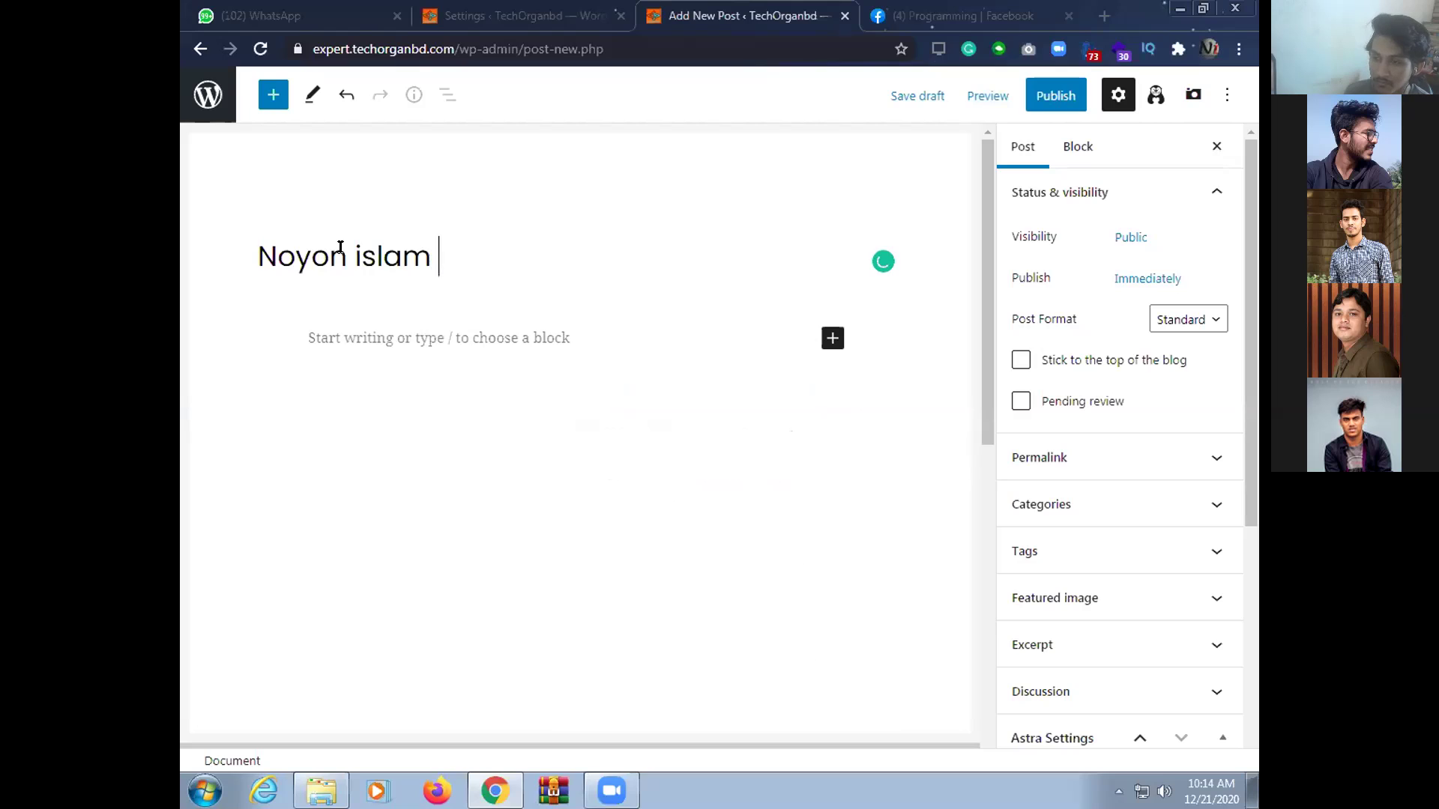
pyautogui.click(830, 343)
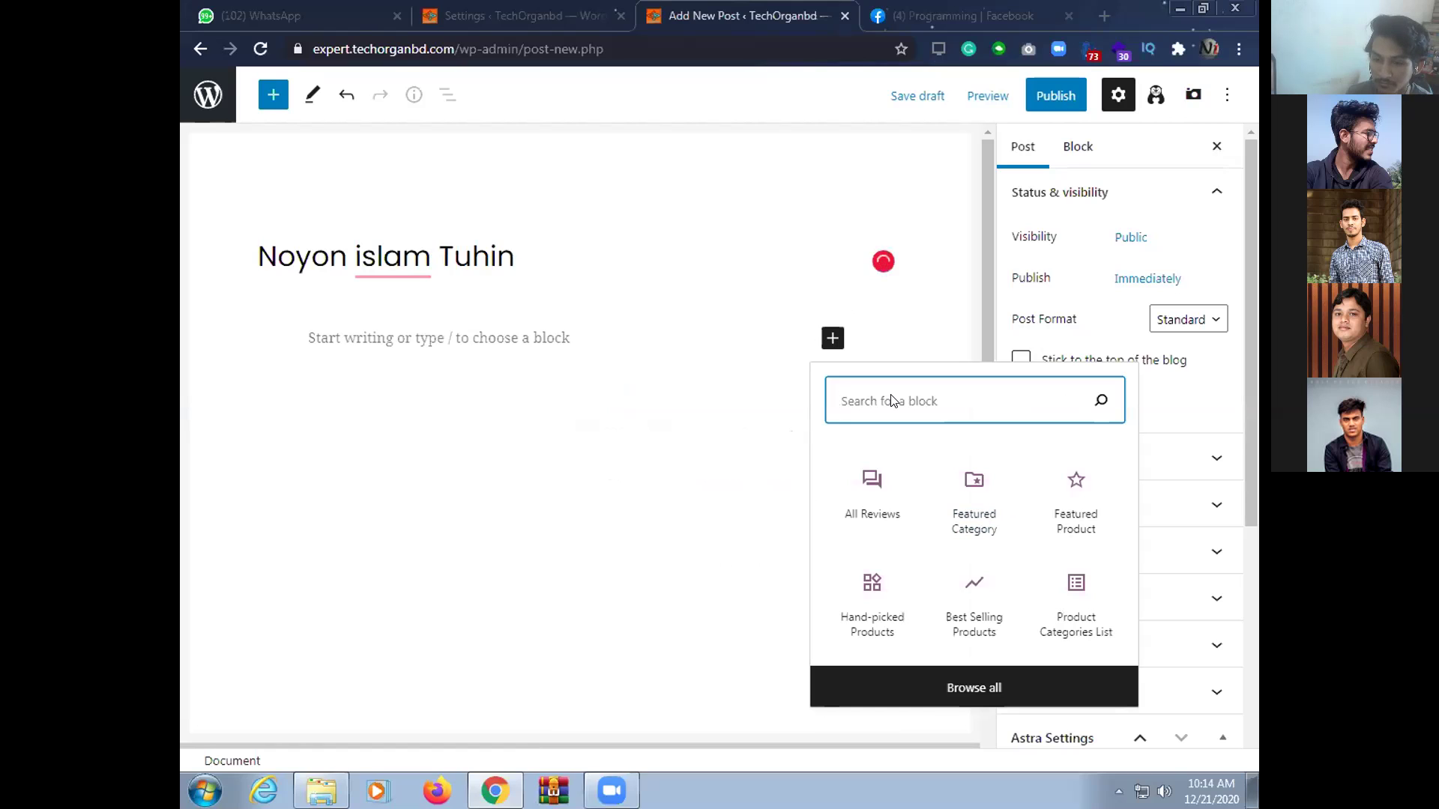
pyautogui.write('images')
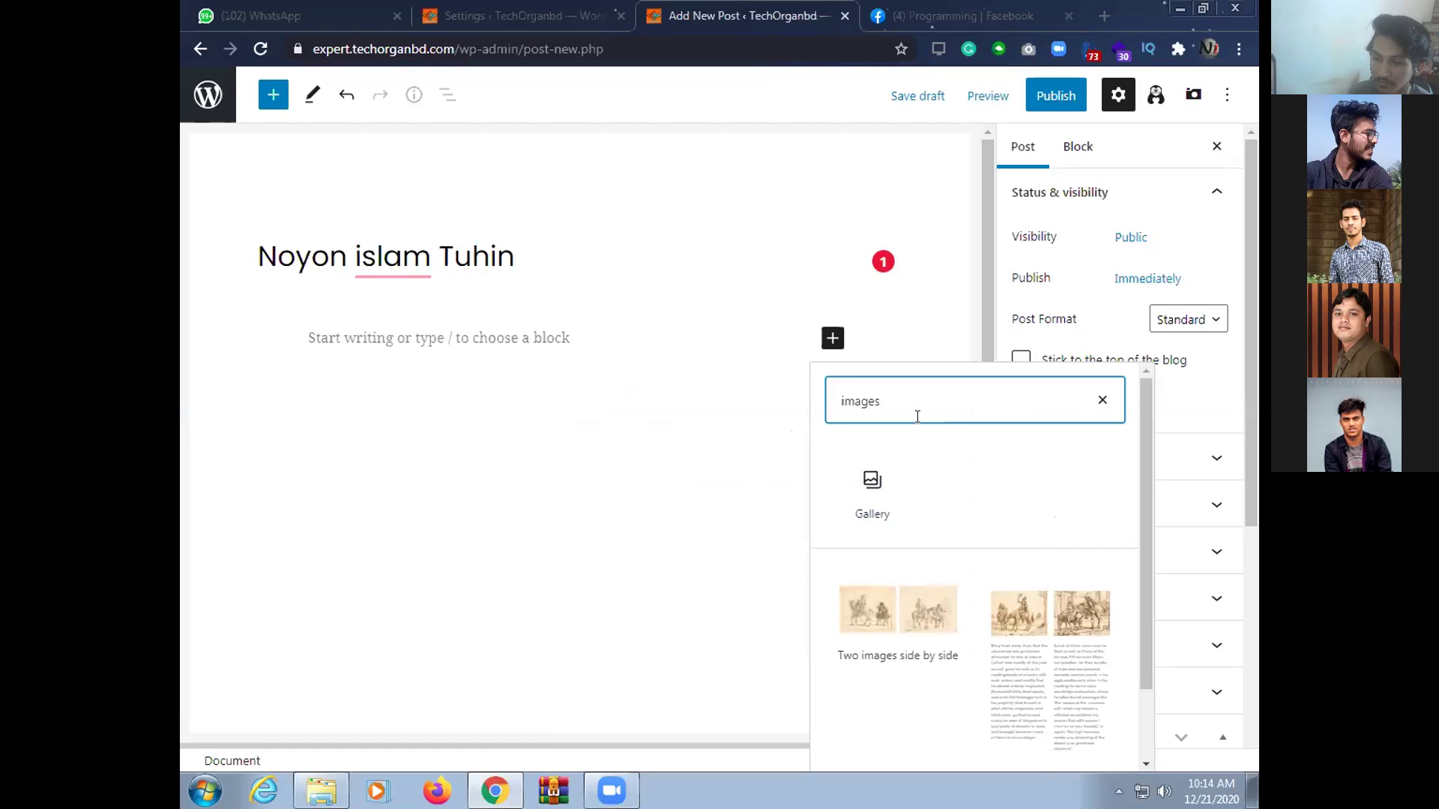
pyautogui.press('BackSpace')
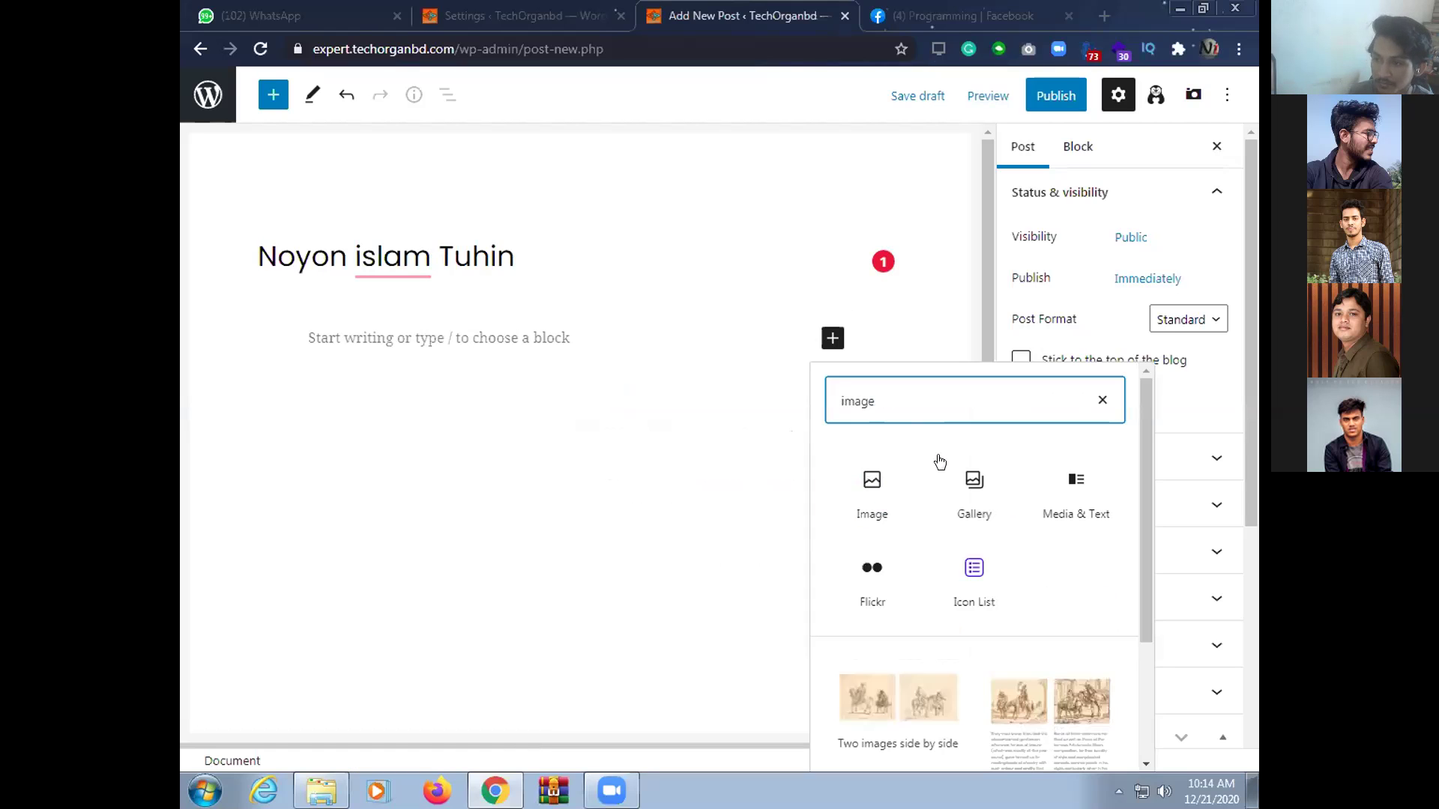
pyautogui.click(871, 492)
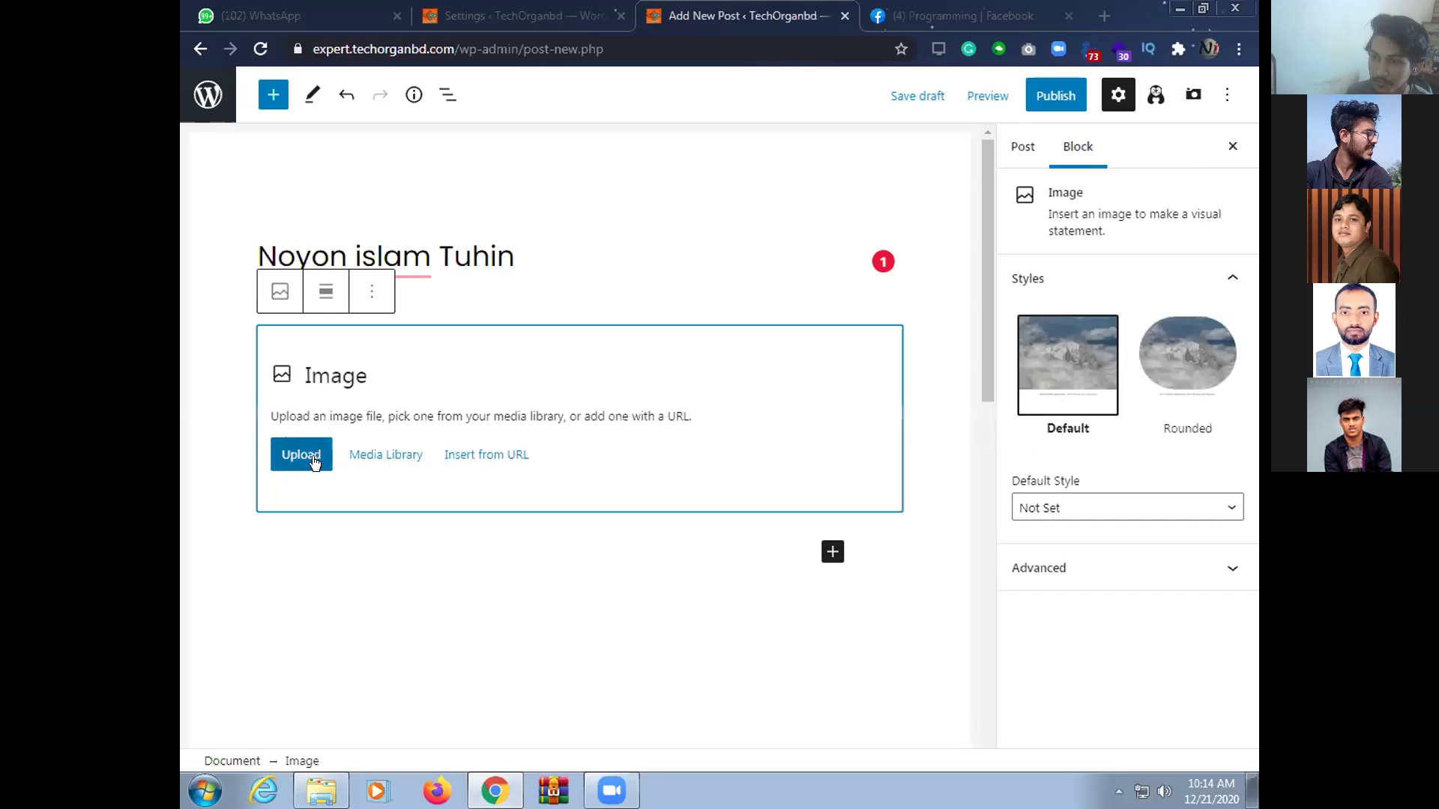
pyautogui.click(361, 454)
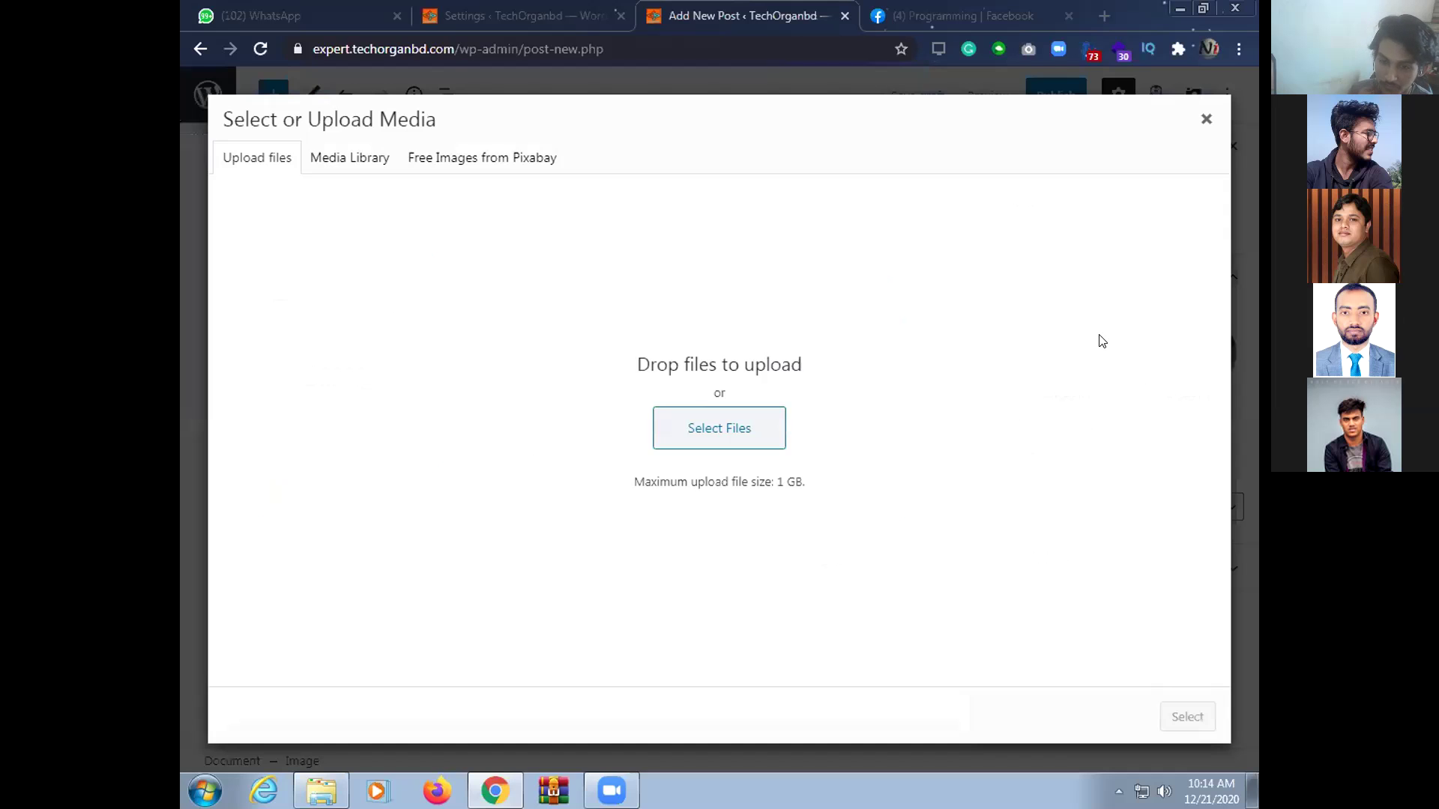
# Reveal the desktop and drag the biryani photo toward the browser for upload
pyautogui.doubleClick(655, 23)
pyautogui.press('super+Up')
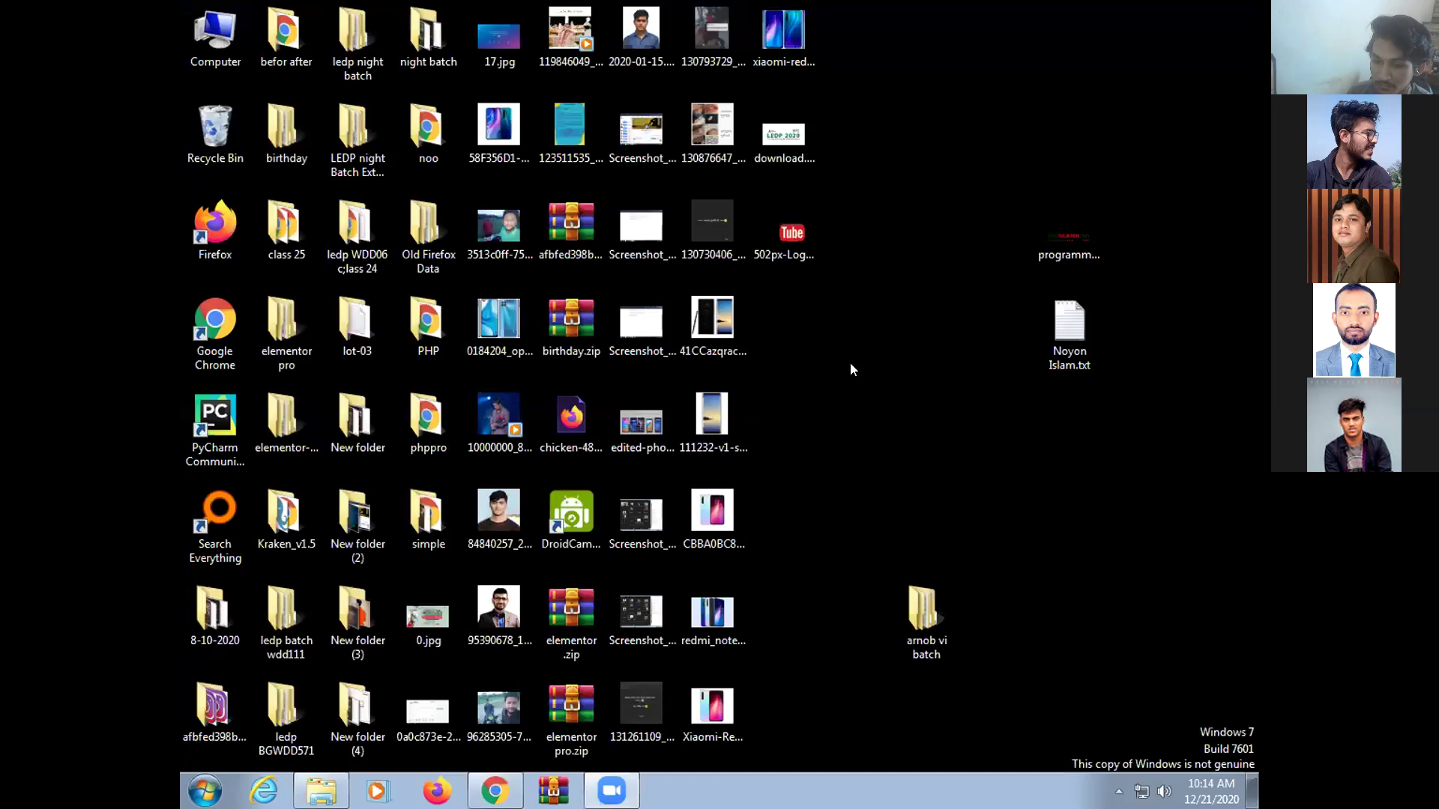
pyautogui.press('super+d')
pyautogui.moveTo(489, 712); pyautogui.dragTo(866, 418)
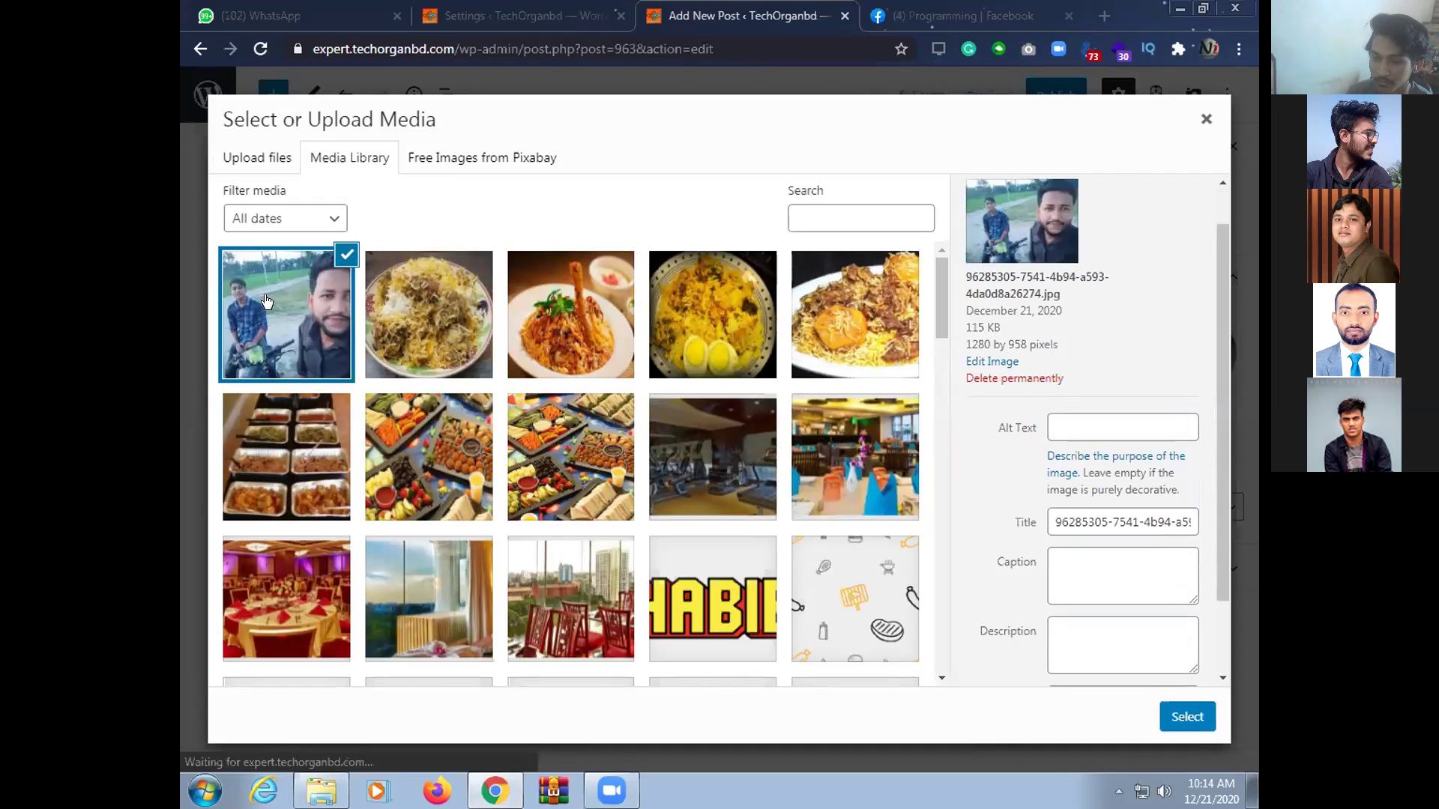
# Pick the rsz_m1.jpg biryani photo in the Media Library and insert it into the Image block
pyautogui.click(423, 333)
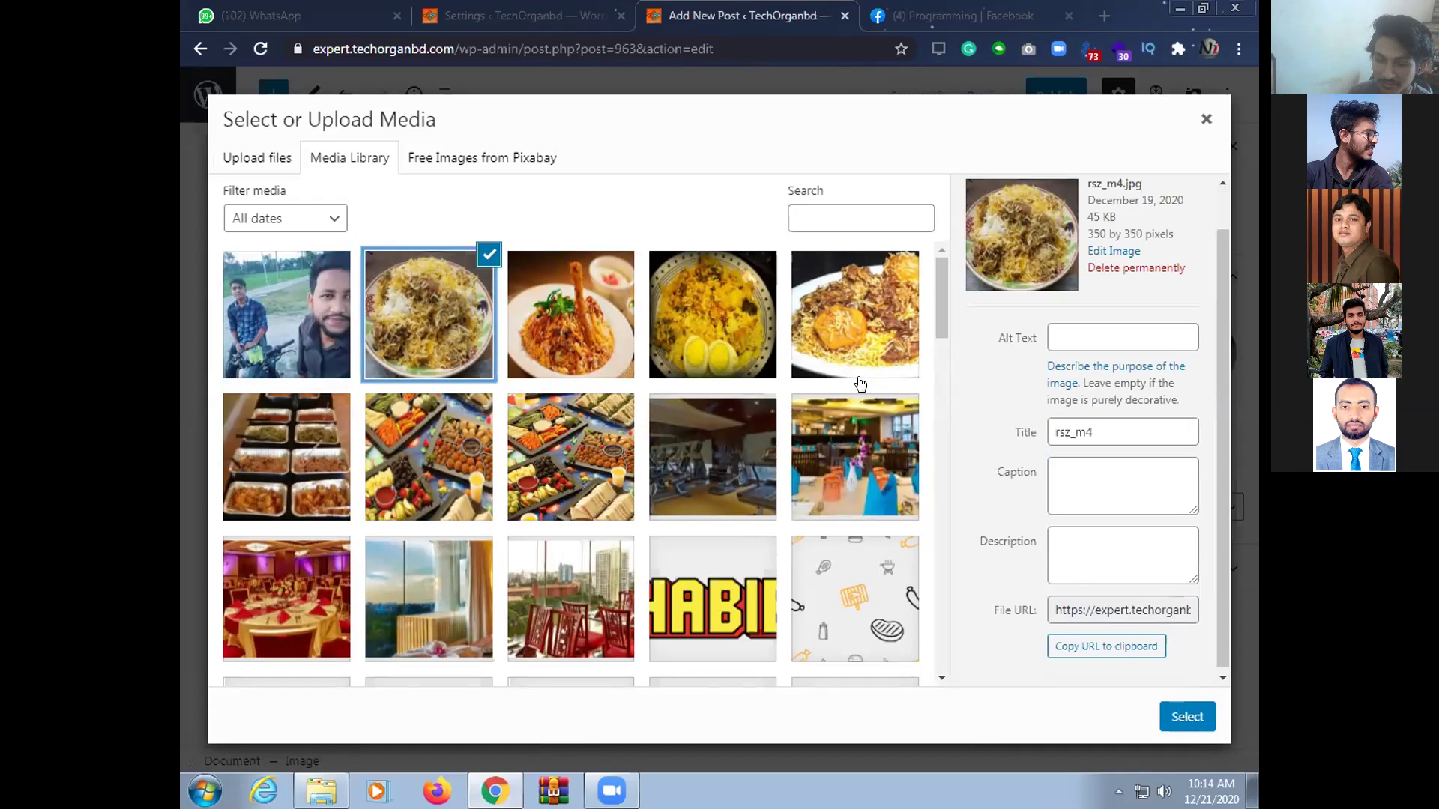
pyautogui.click(860, 343)
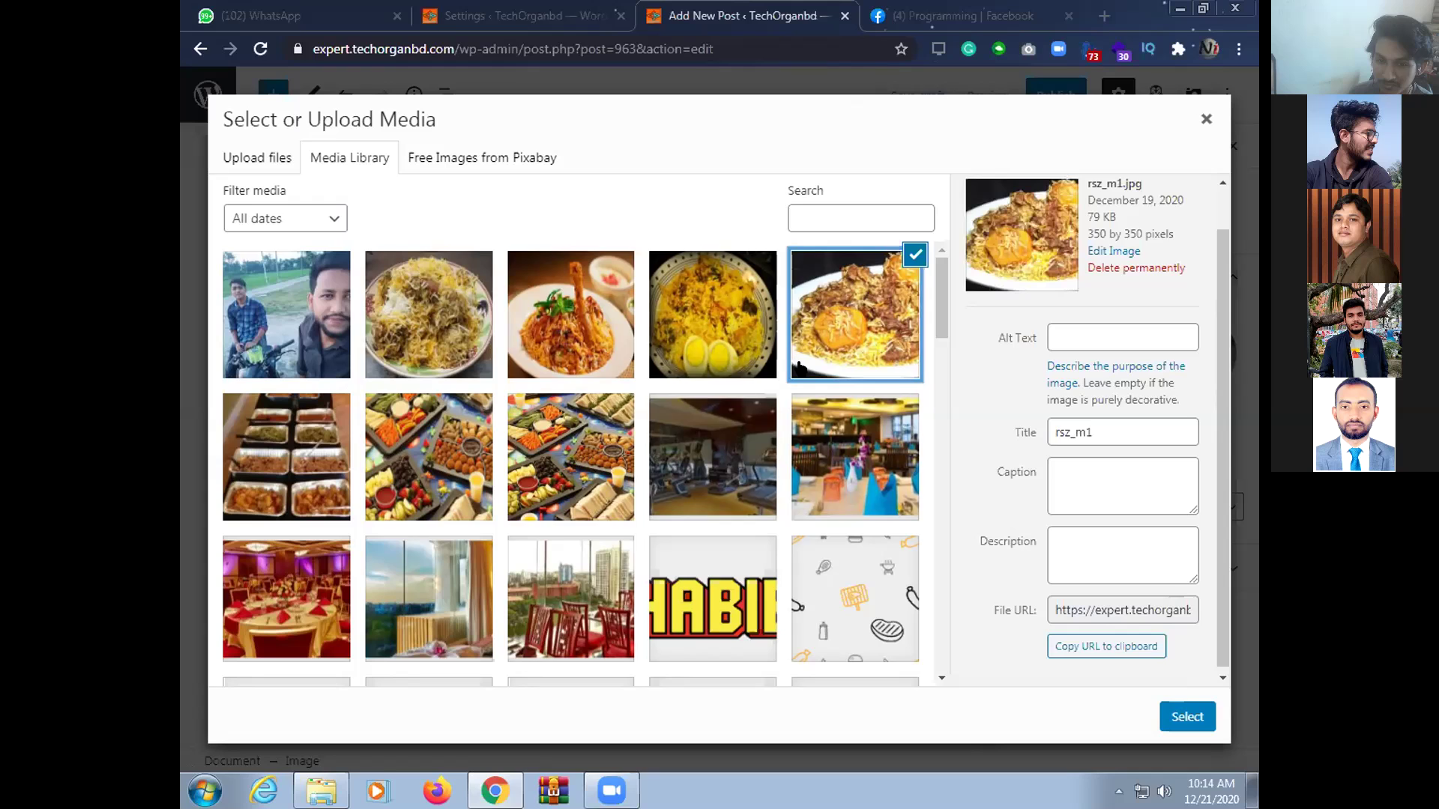
pyautogui.click(1177, 720)
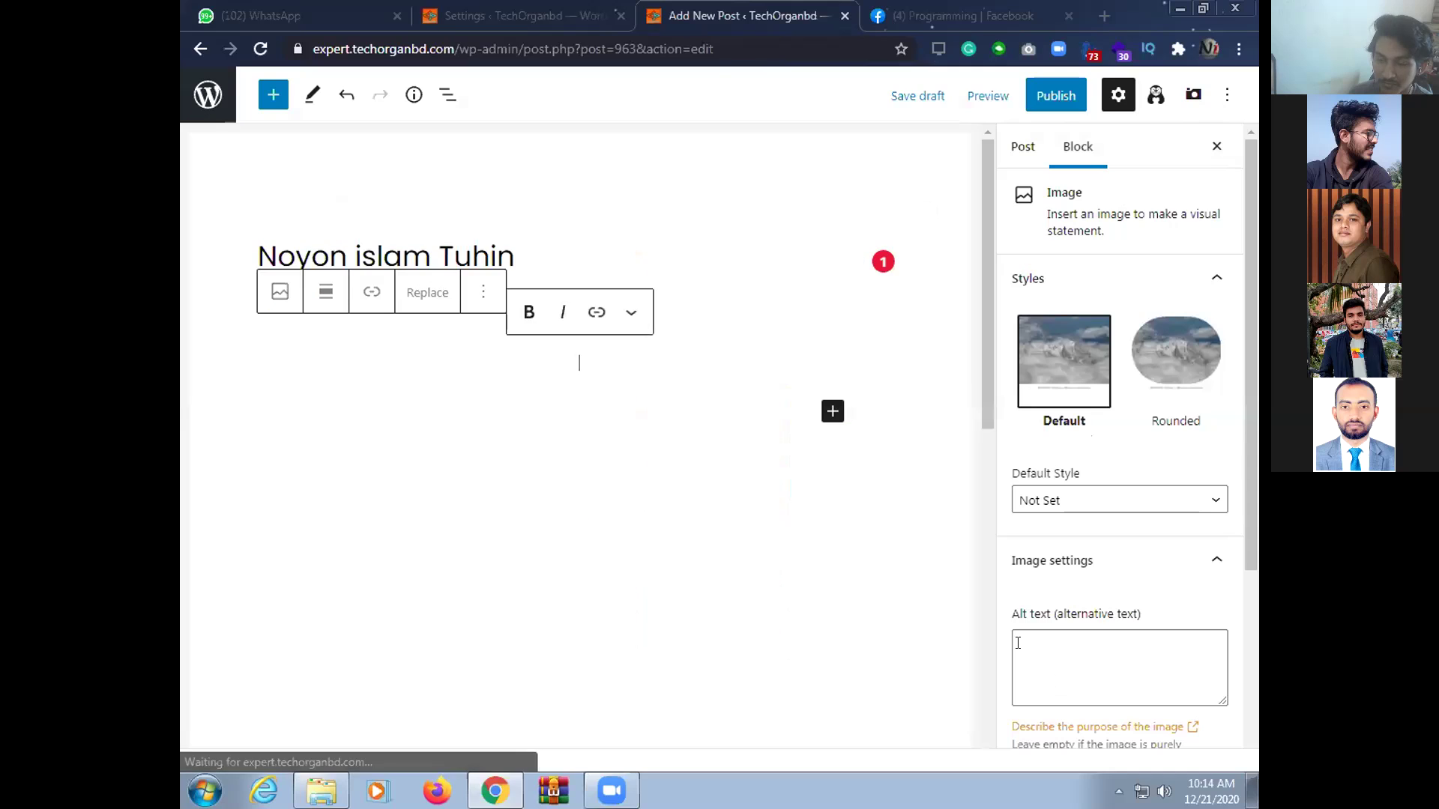
# Review the Social Media Auto Publish Facebook message format, leaving it unchanged
pyautogui.scroll(-10, 704, 516)
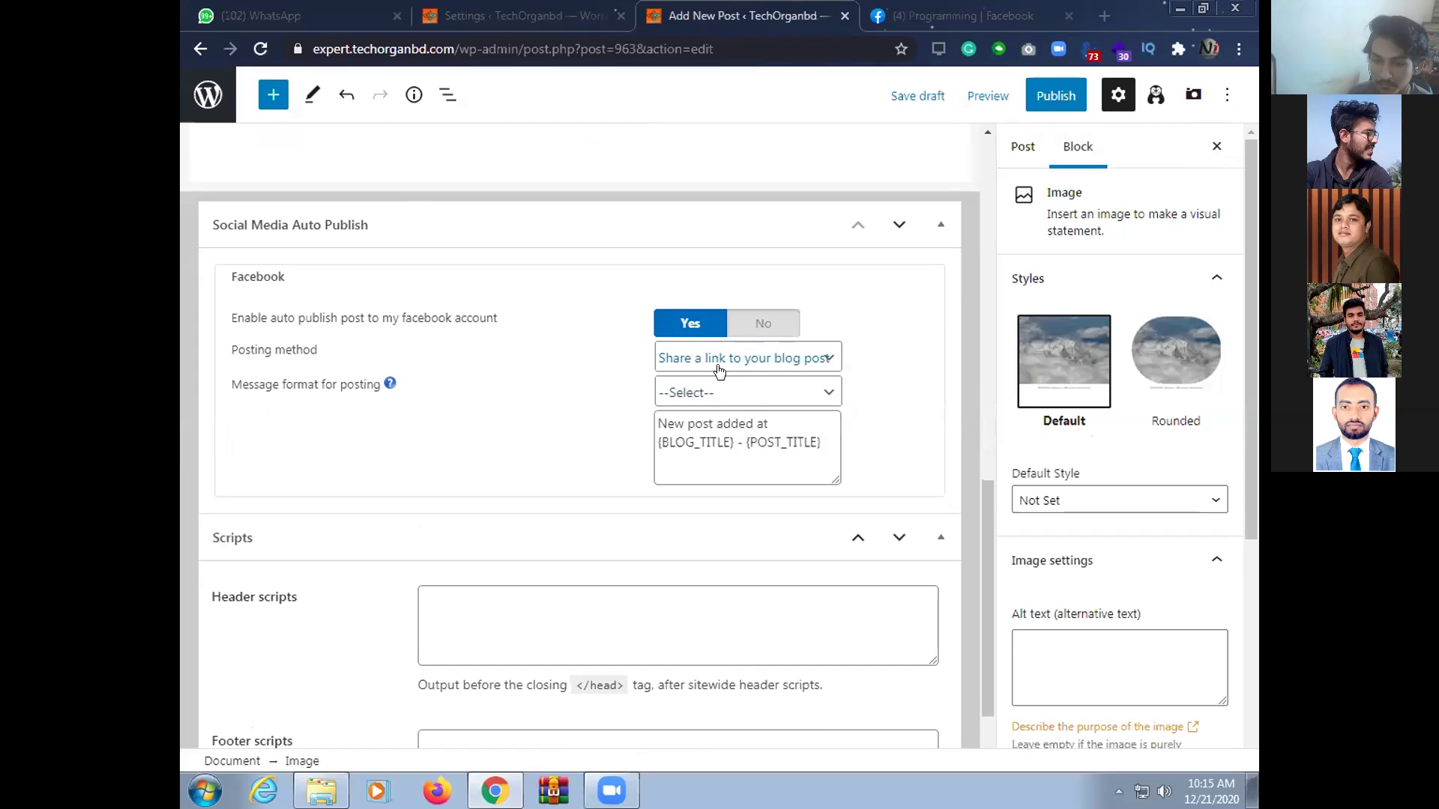
pyautogui.click(758, 391)
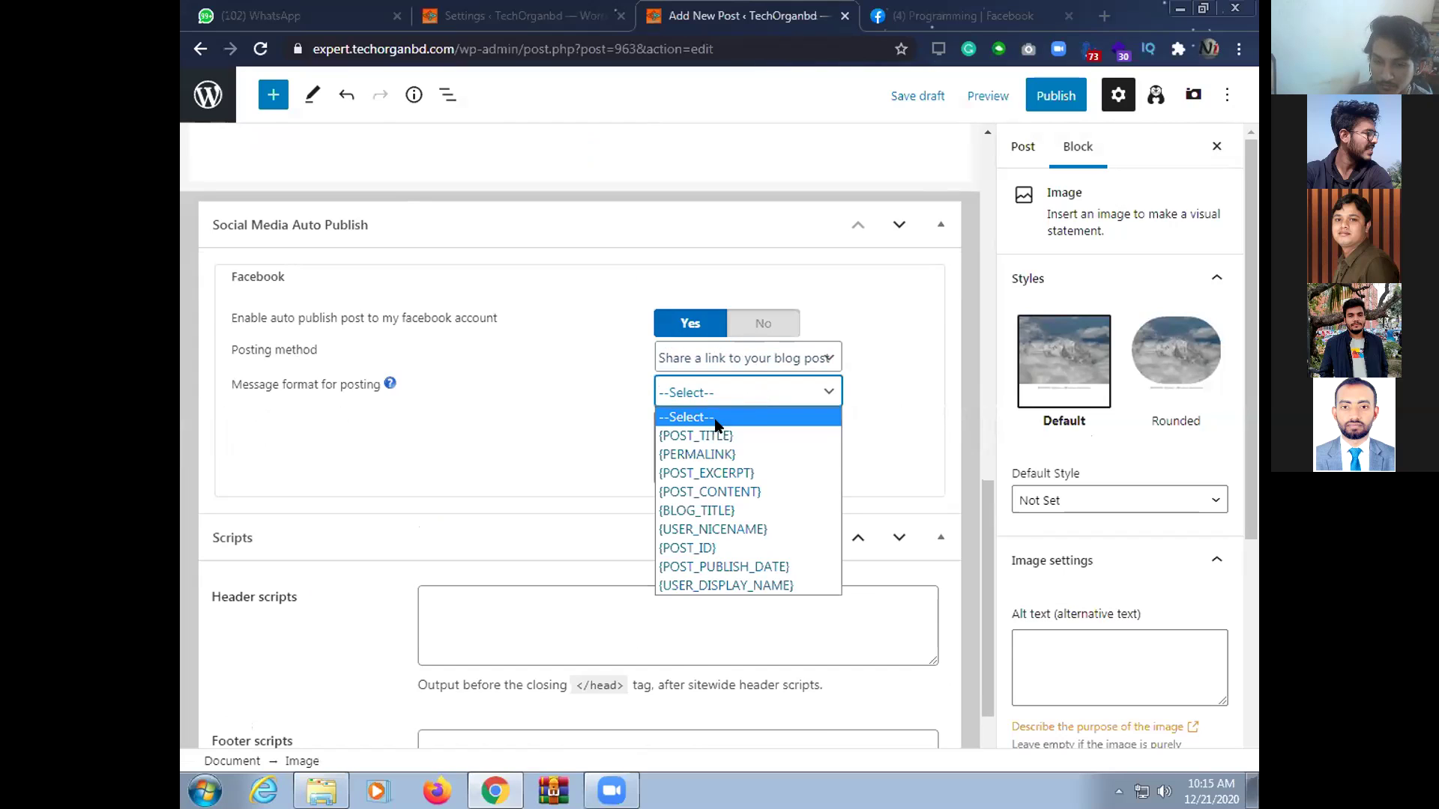
pyautogui.click(592, 444)
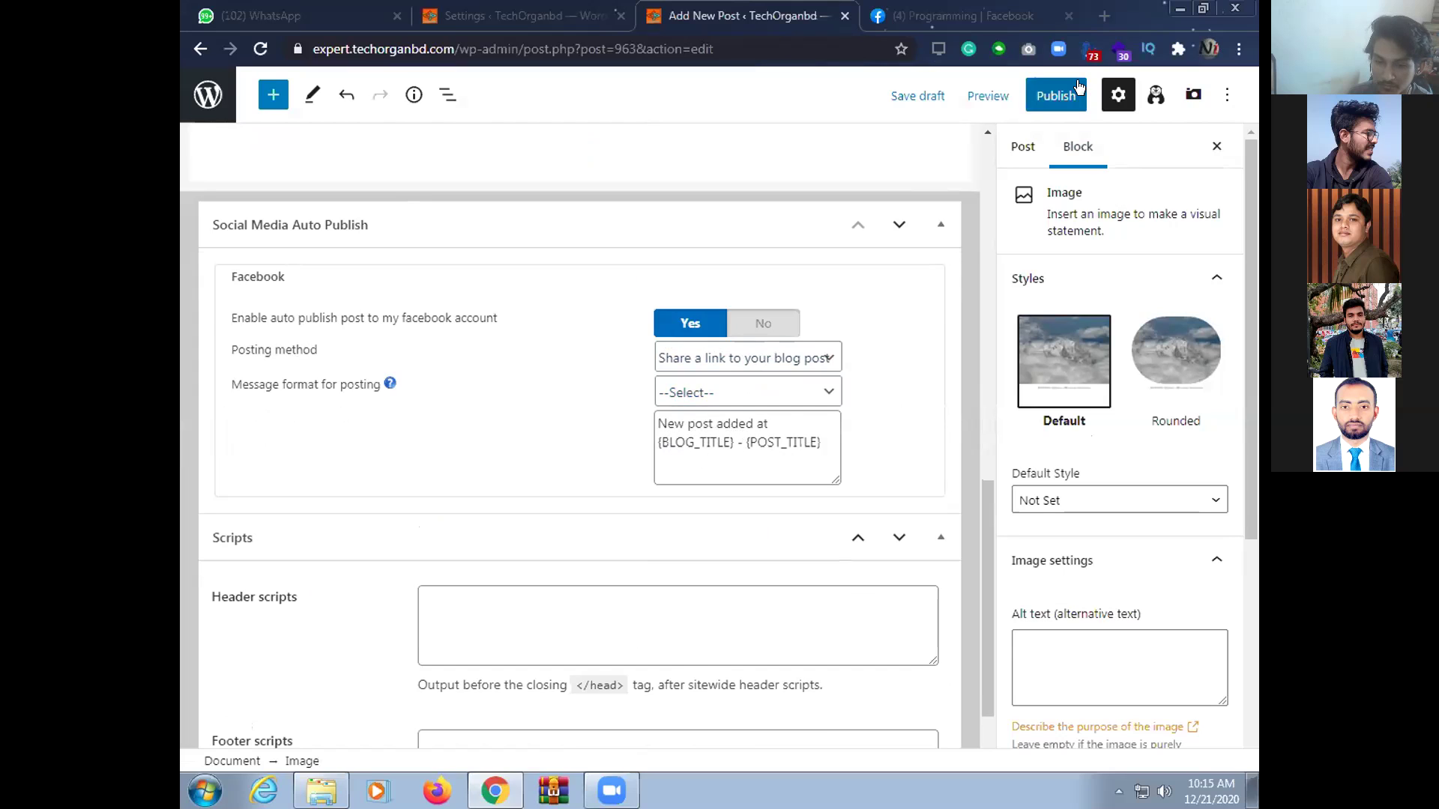
pyautogui.scroll(-5, 1080, 547)
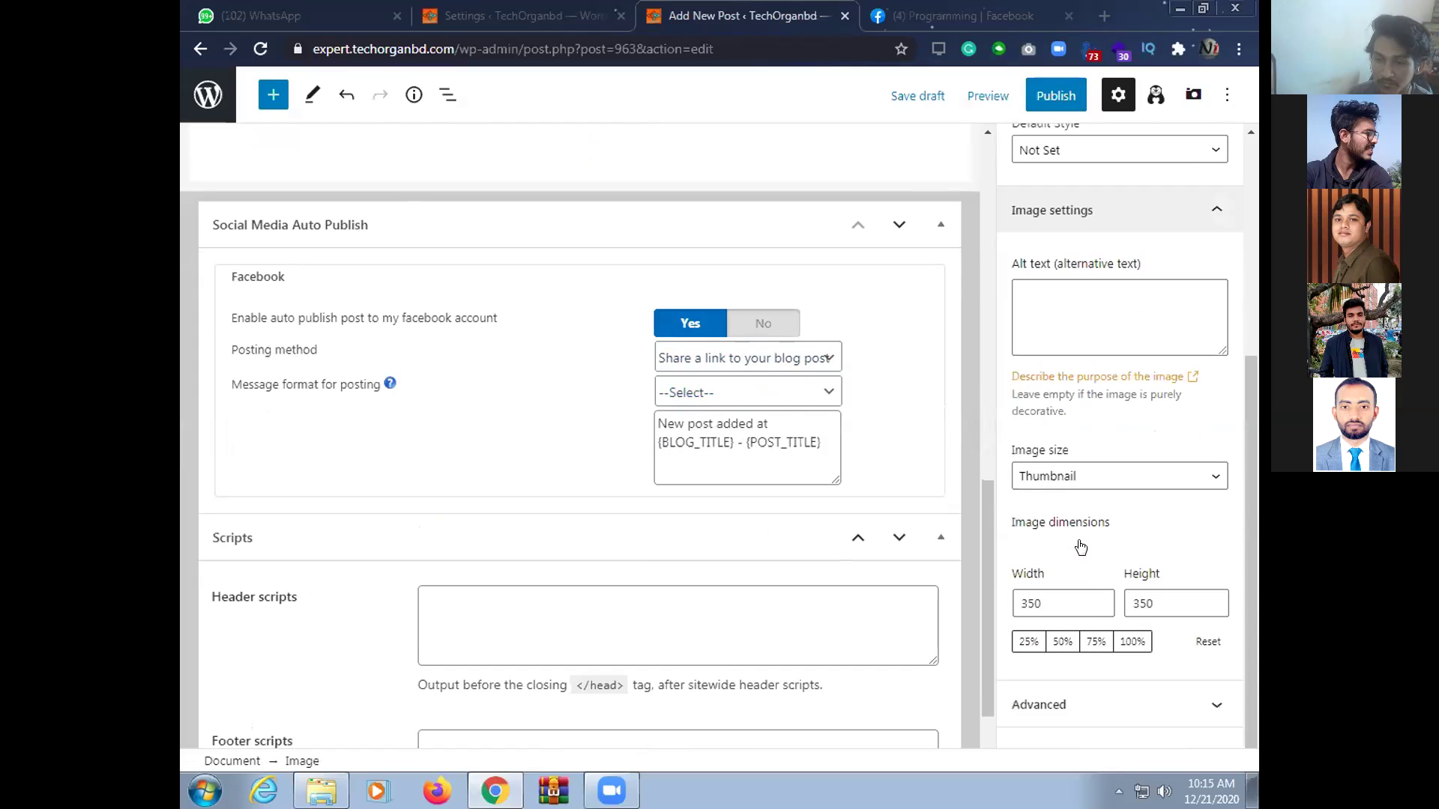
pyautogui.scroll(5, 1081, 547)
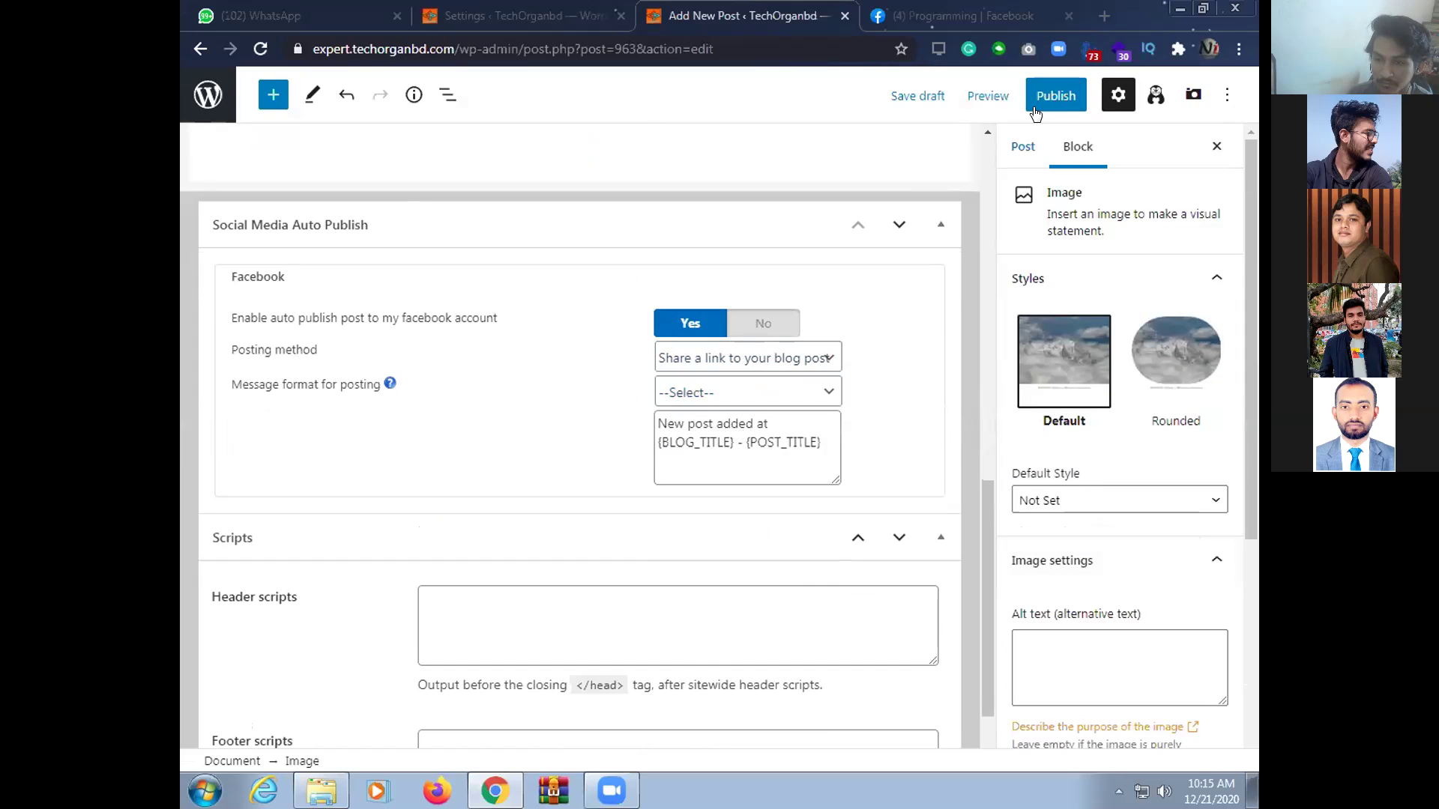
# Publish the post, confirming in the pre-publish panel
pyautogui.click(1022, 146)
pyautogui.scroll(-6, 1086, 424)
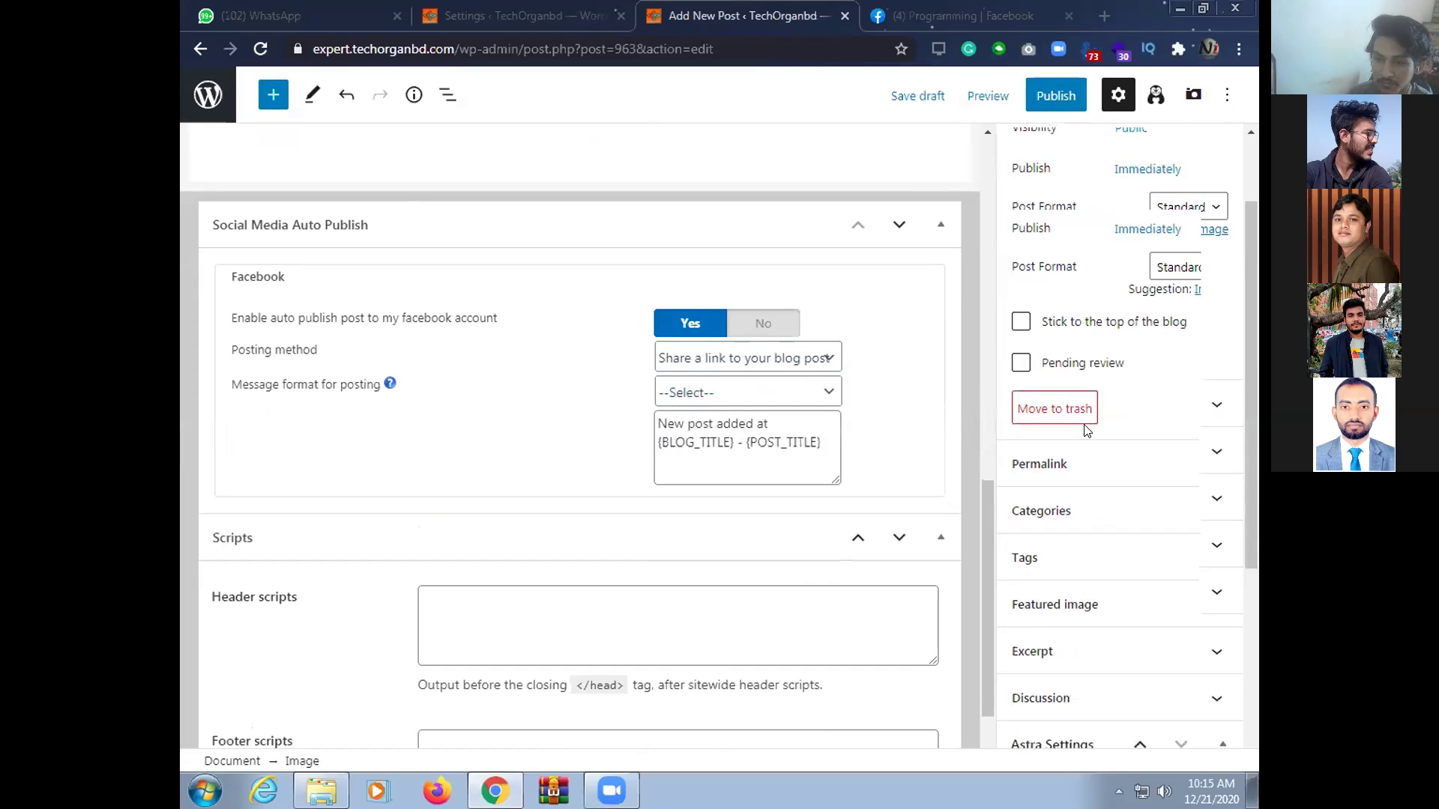
pyautogui.scroll(6, 1084, 427)
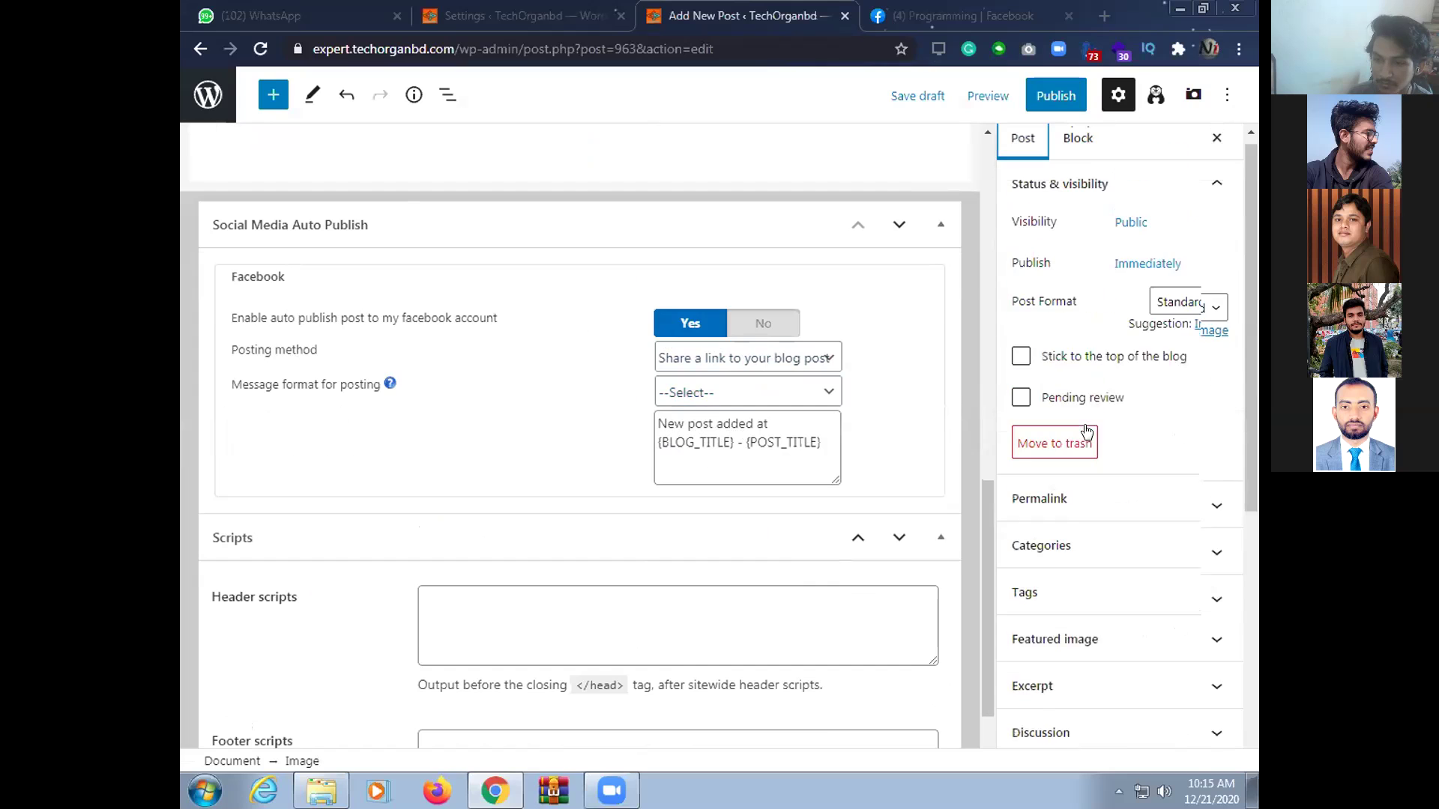
pyautogui.click(1057, 100)
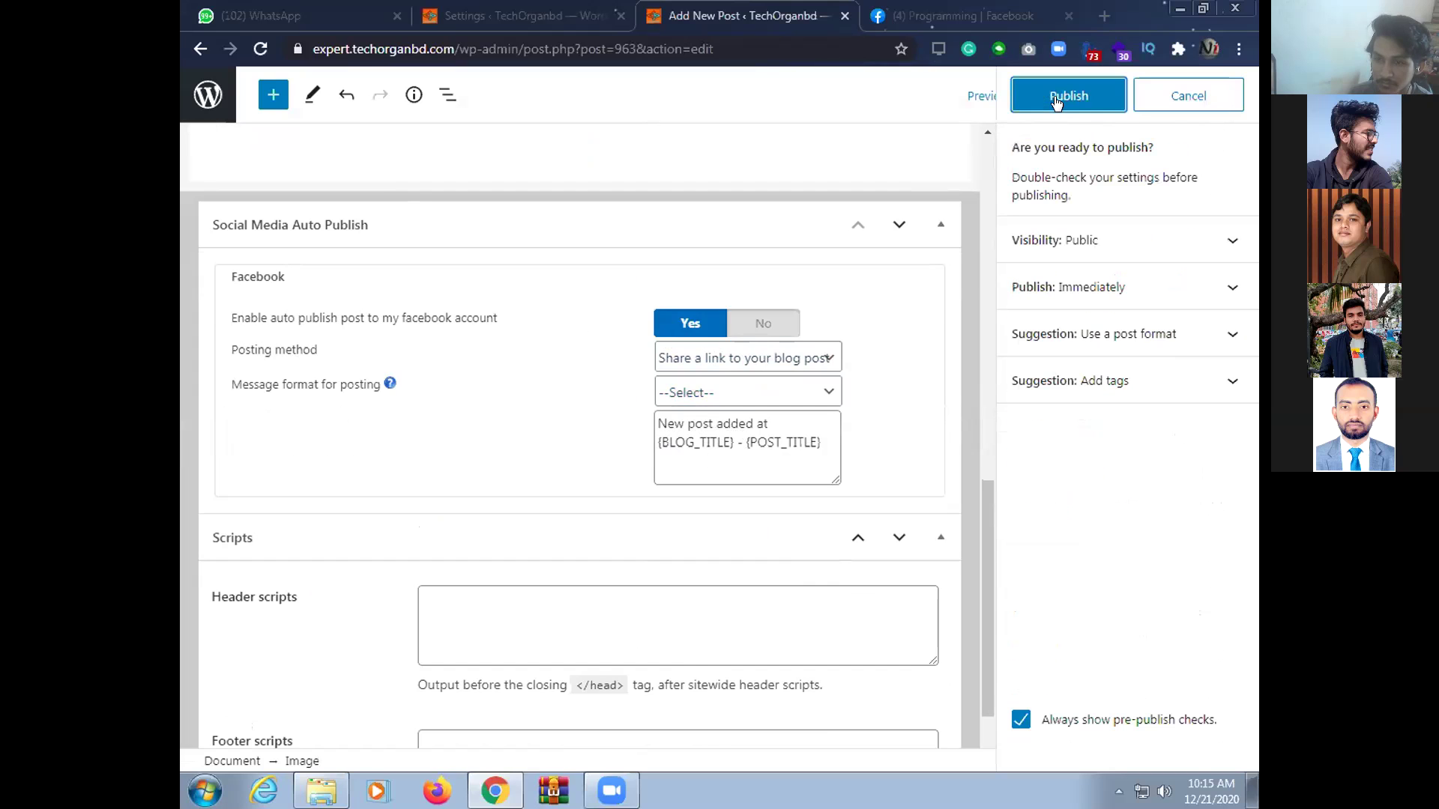
pyautogui.click(1060, 99)
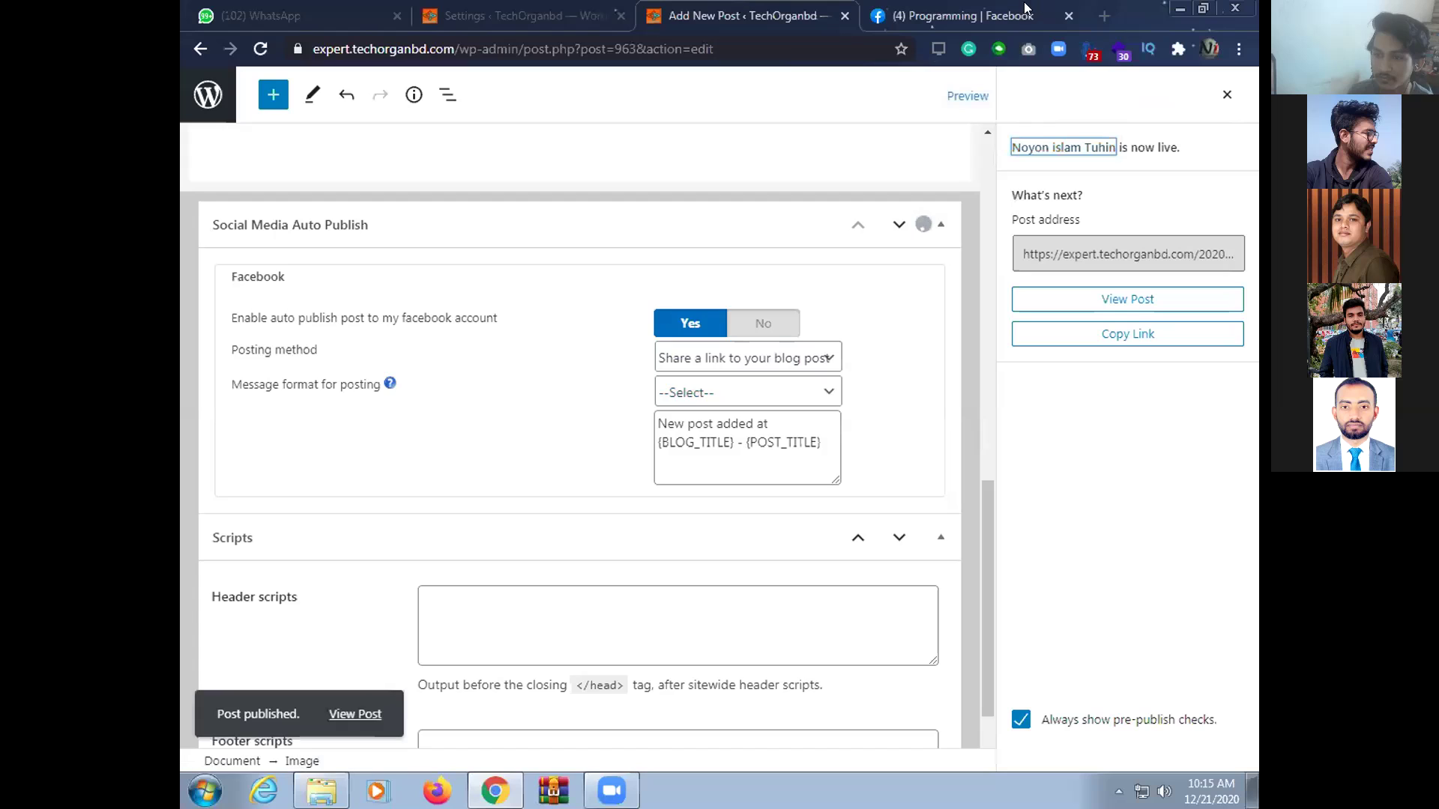
# Reload the Facebook Programming page, scroll its feed for the shared post, and refresh again
pyautogui.click(965, 9)
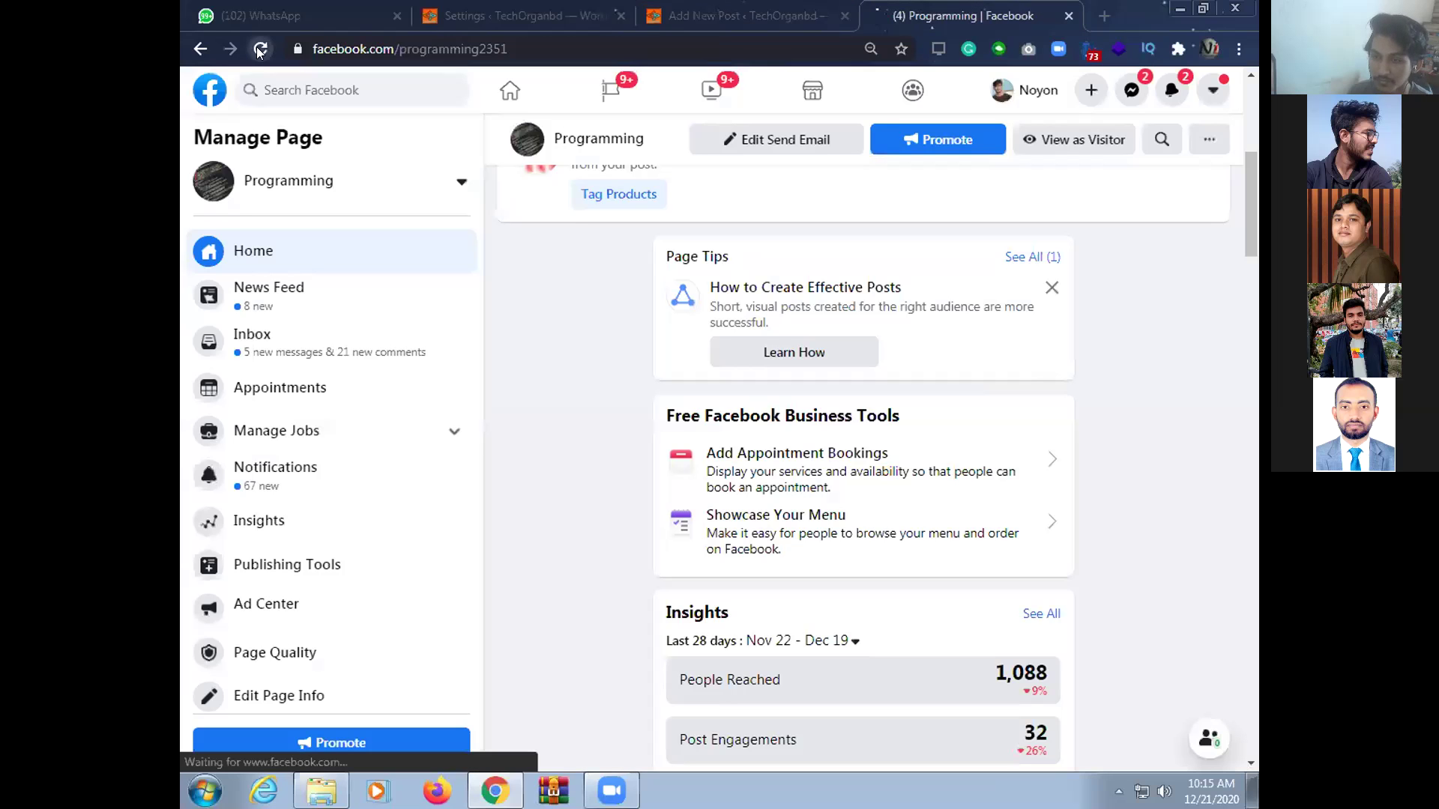
pyautogui.click(260, 50)
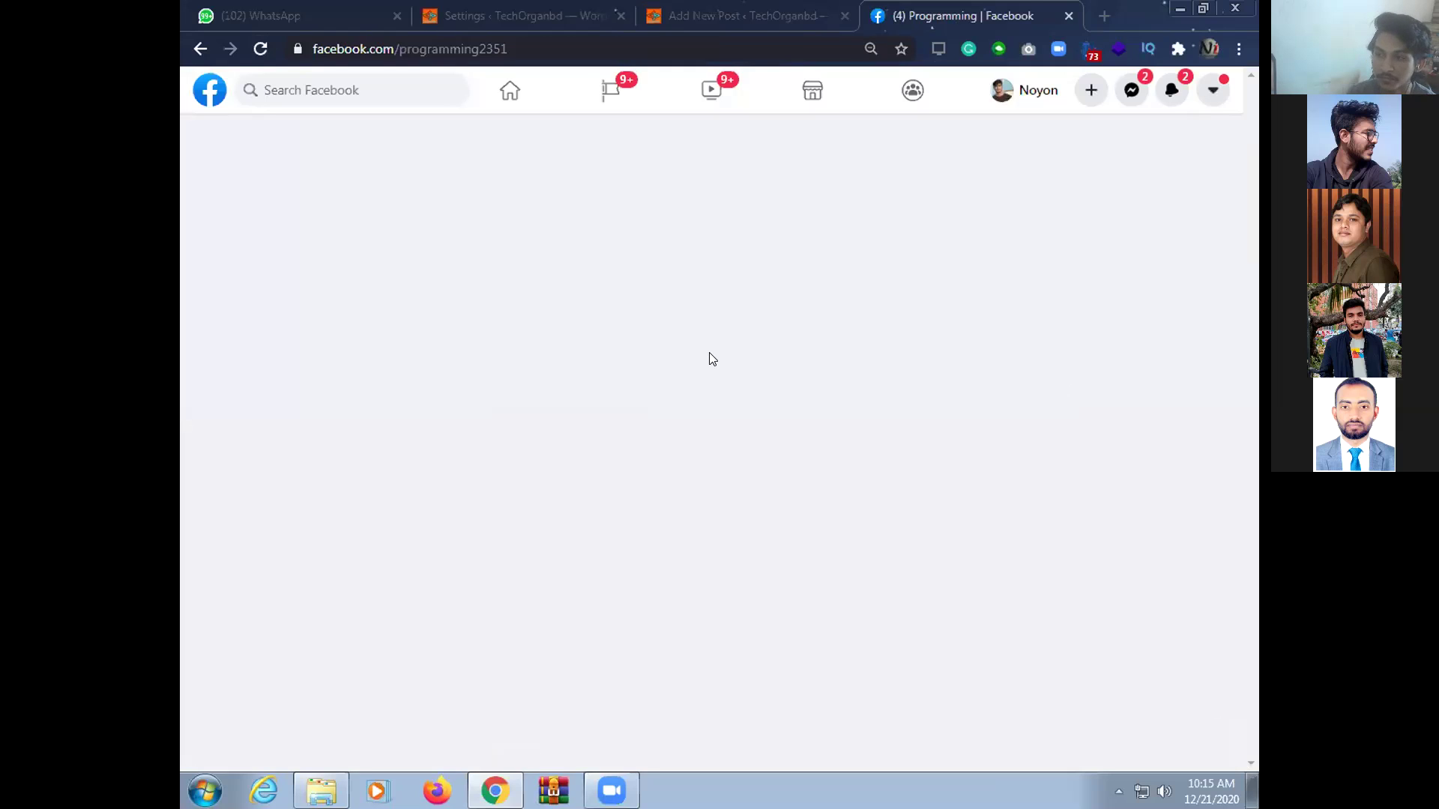
pyautogui.scroll(-3, 712, 356)
pyautogui.scroll(-5, 713, 357)
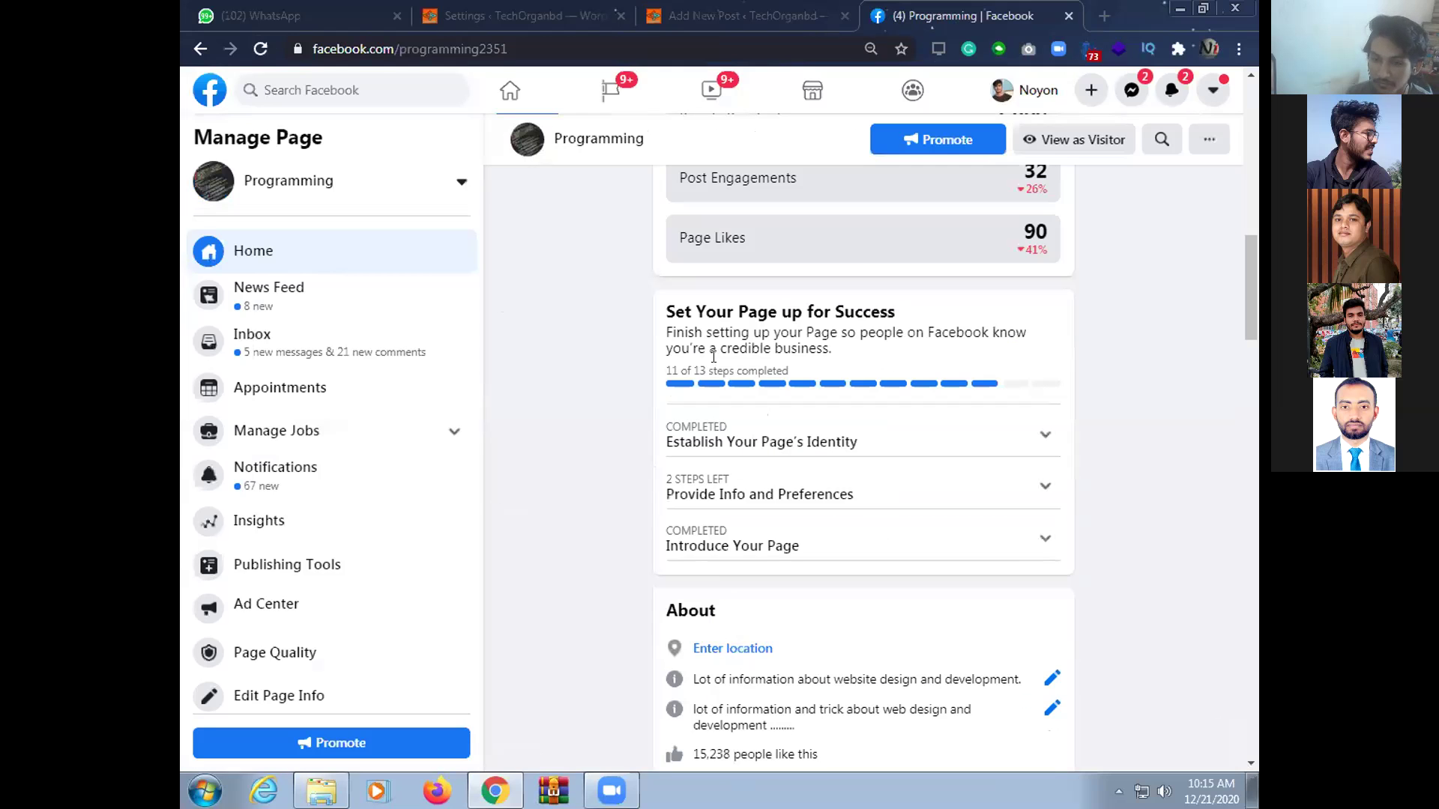
pyautogui.scroll(-5, 714, 362)
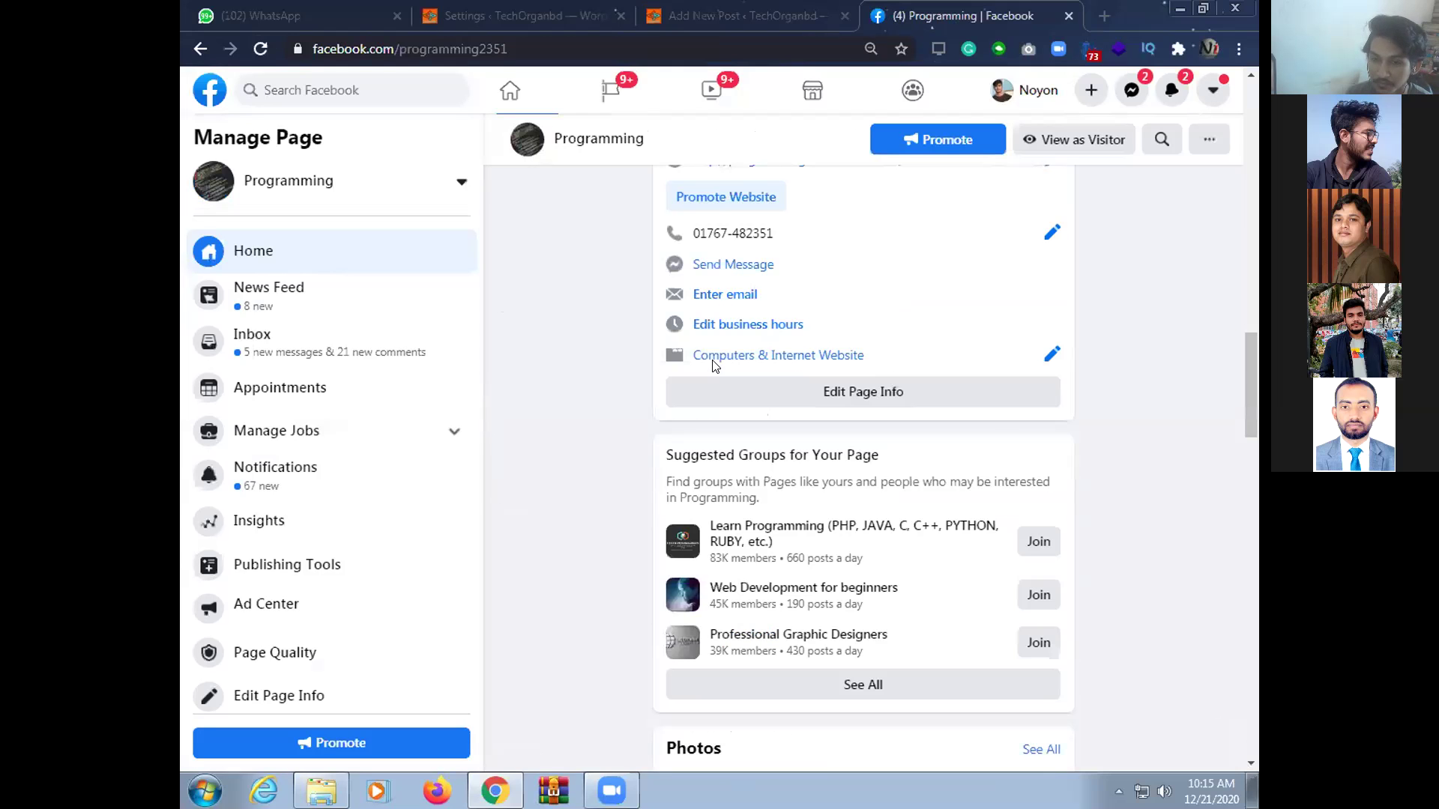
pyautogui.scroll(-10, 712, 365)
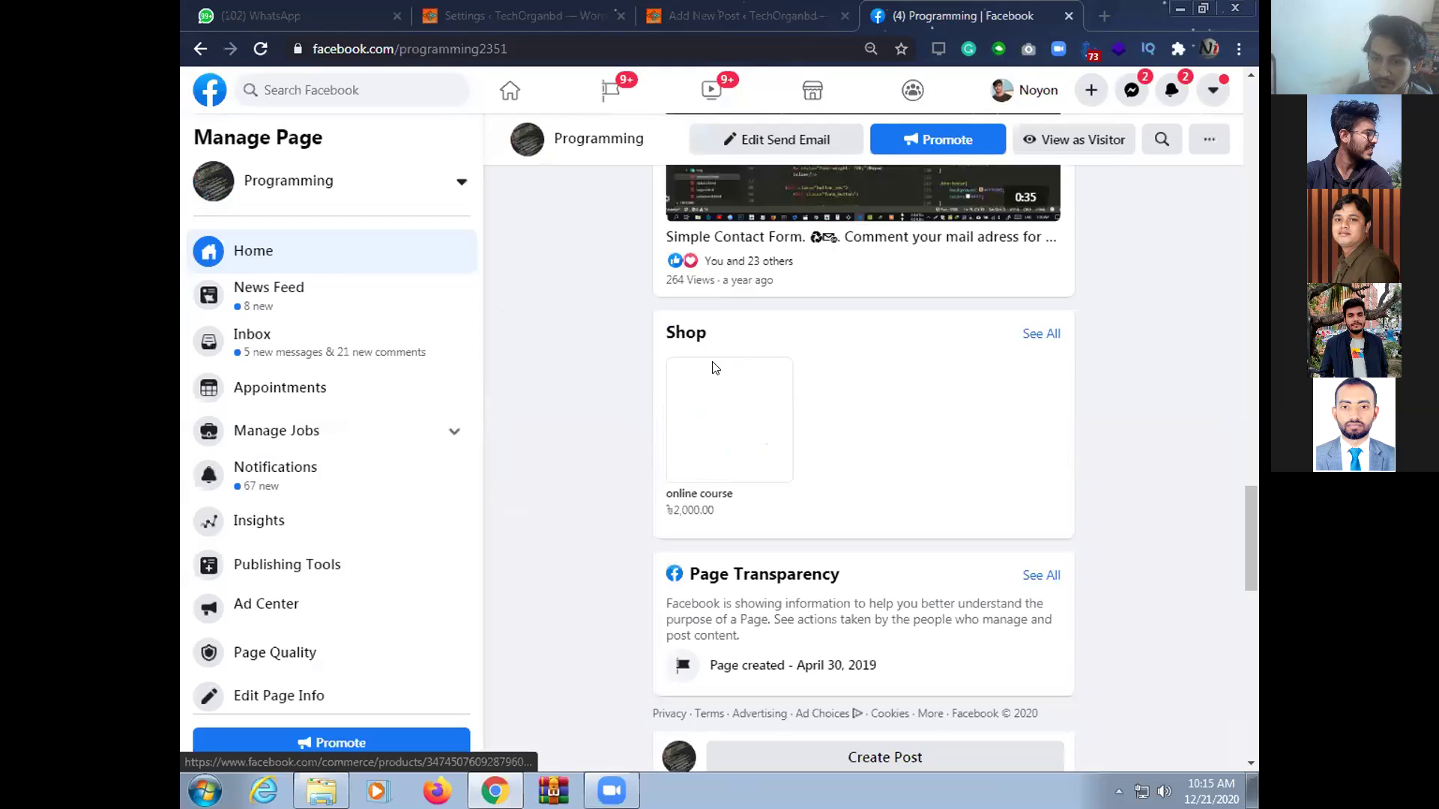
pyautogui.scroll(-6, 715, 367)
pyautogui.scroll(-4, 713, 367)
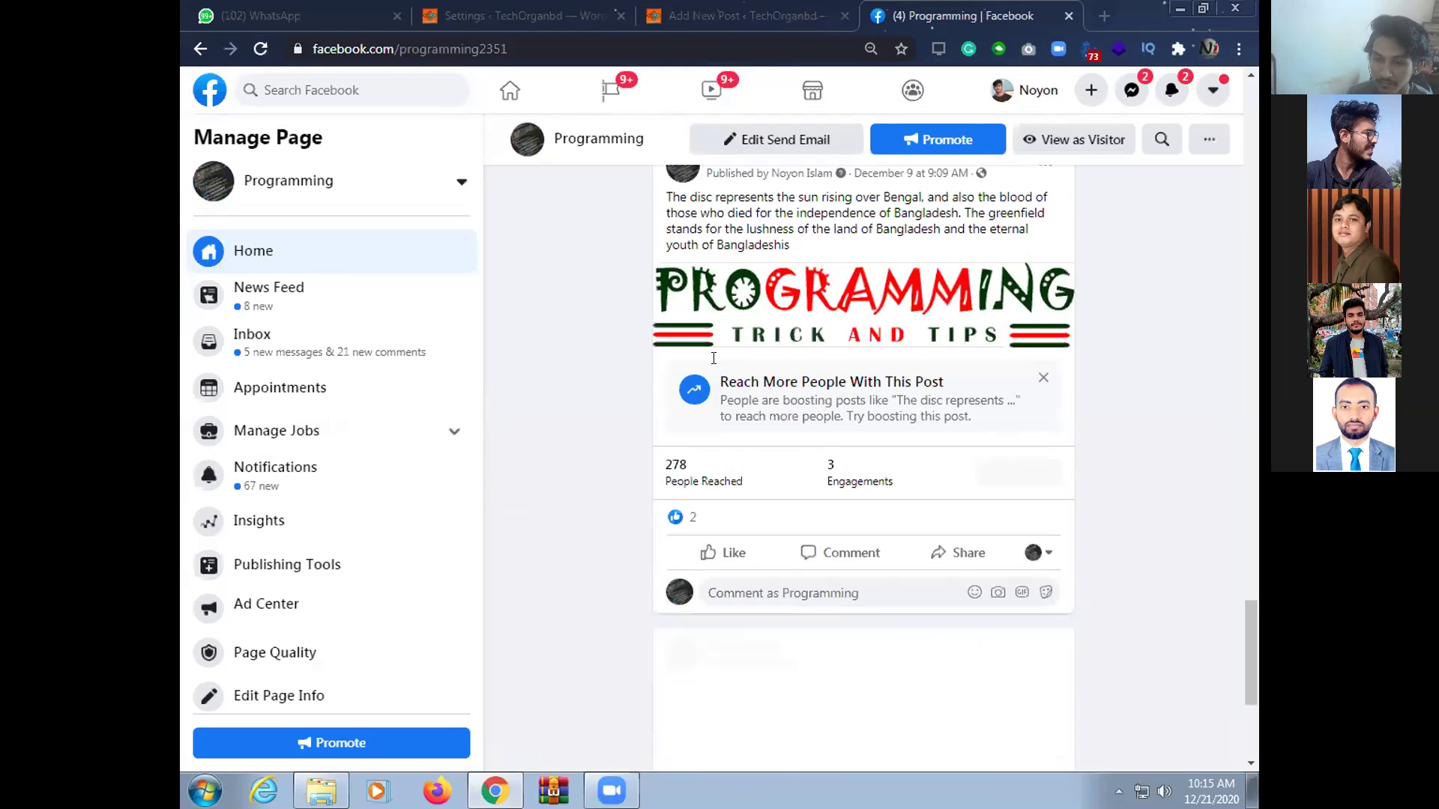
pyautogui.scroll(1, 713, 360)
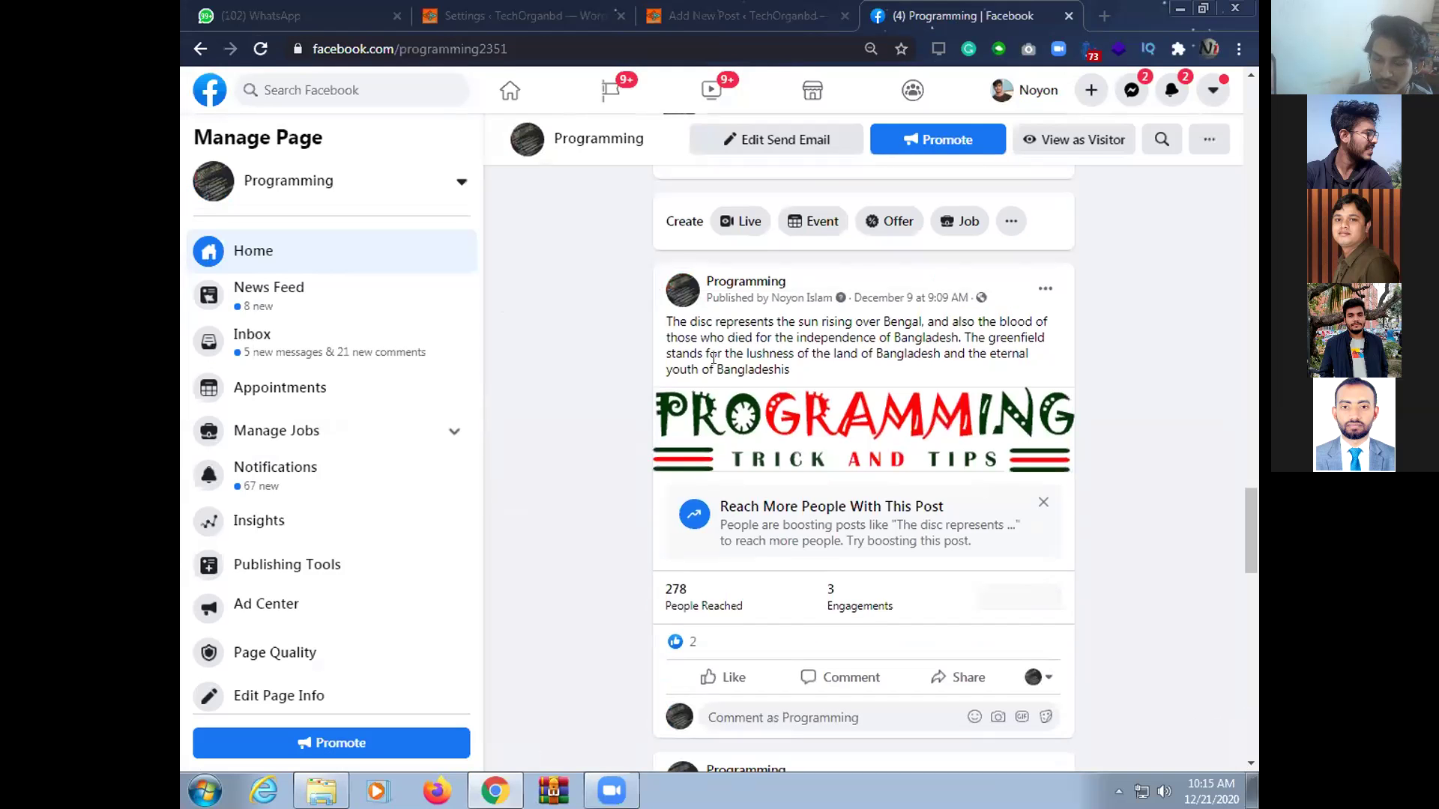
pyautogui.scroll(6, 714, 360)
pyautogui.scroll(4, 714, 367)
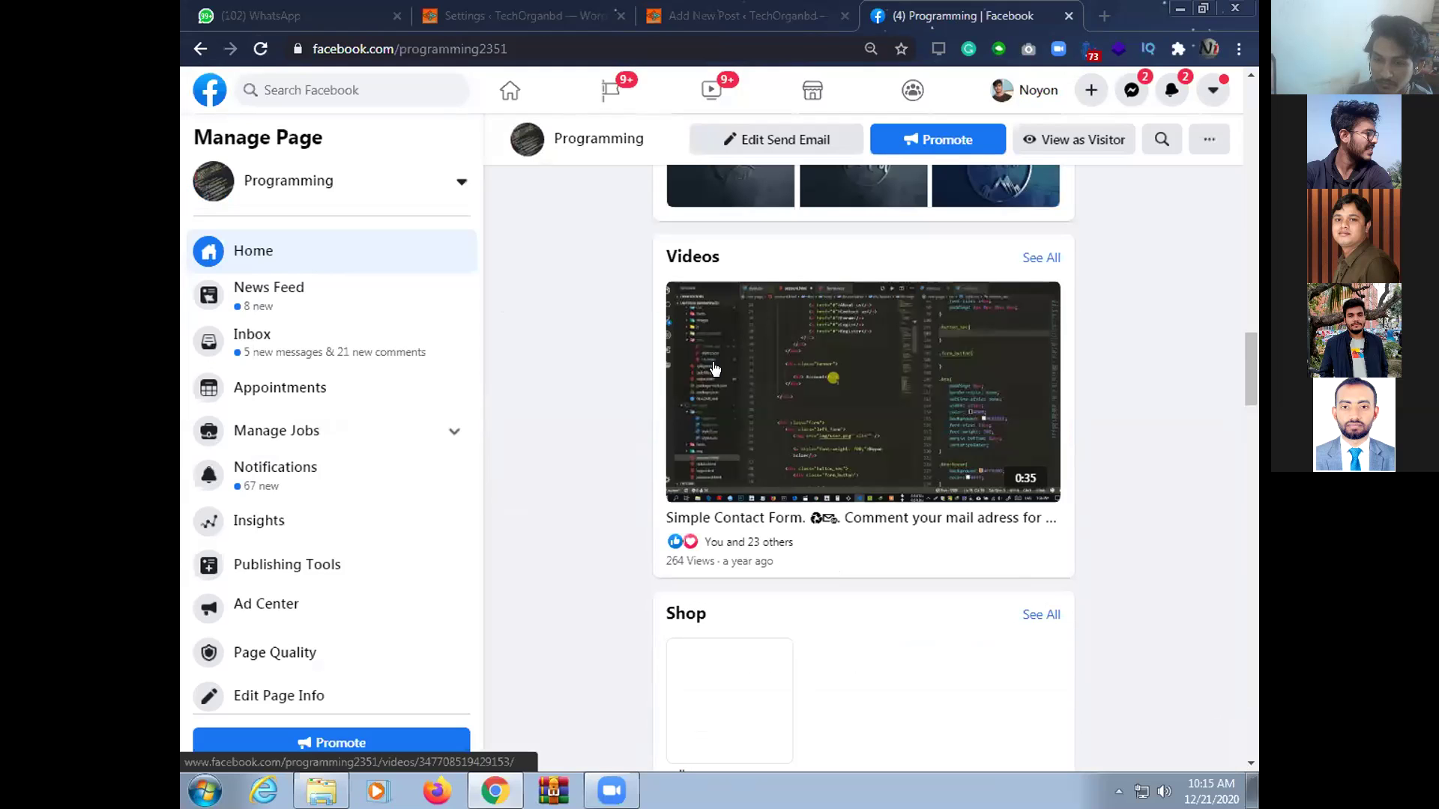
pyautogui.click(713, 391)
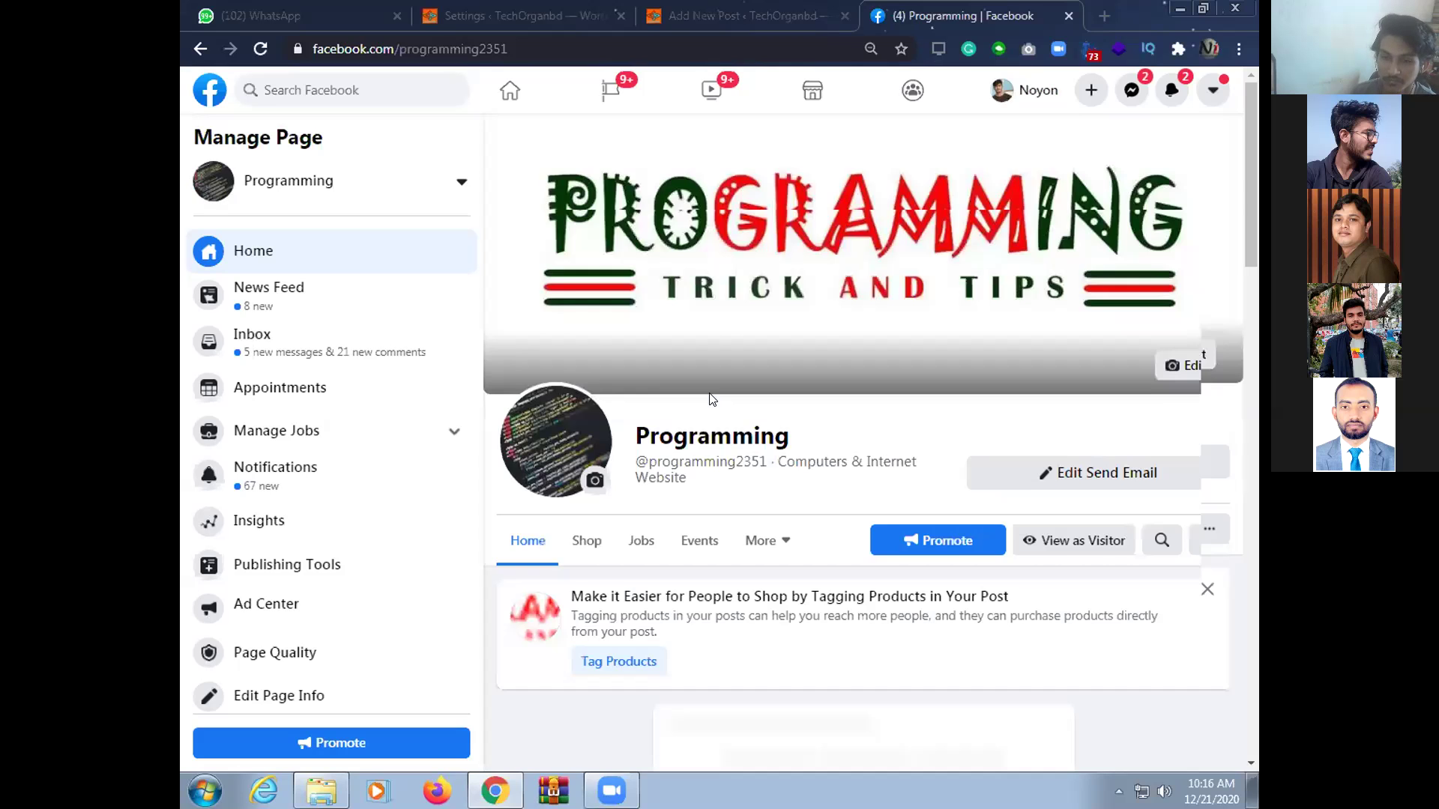
# Scroll the Programming page feed for the shared post, then return to the WordPress editor tab
pyautogui.scroll(-7, 712, 399)
pyautogui.scroll(-2, 712, 399)
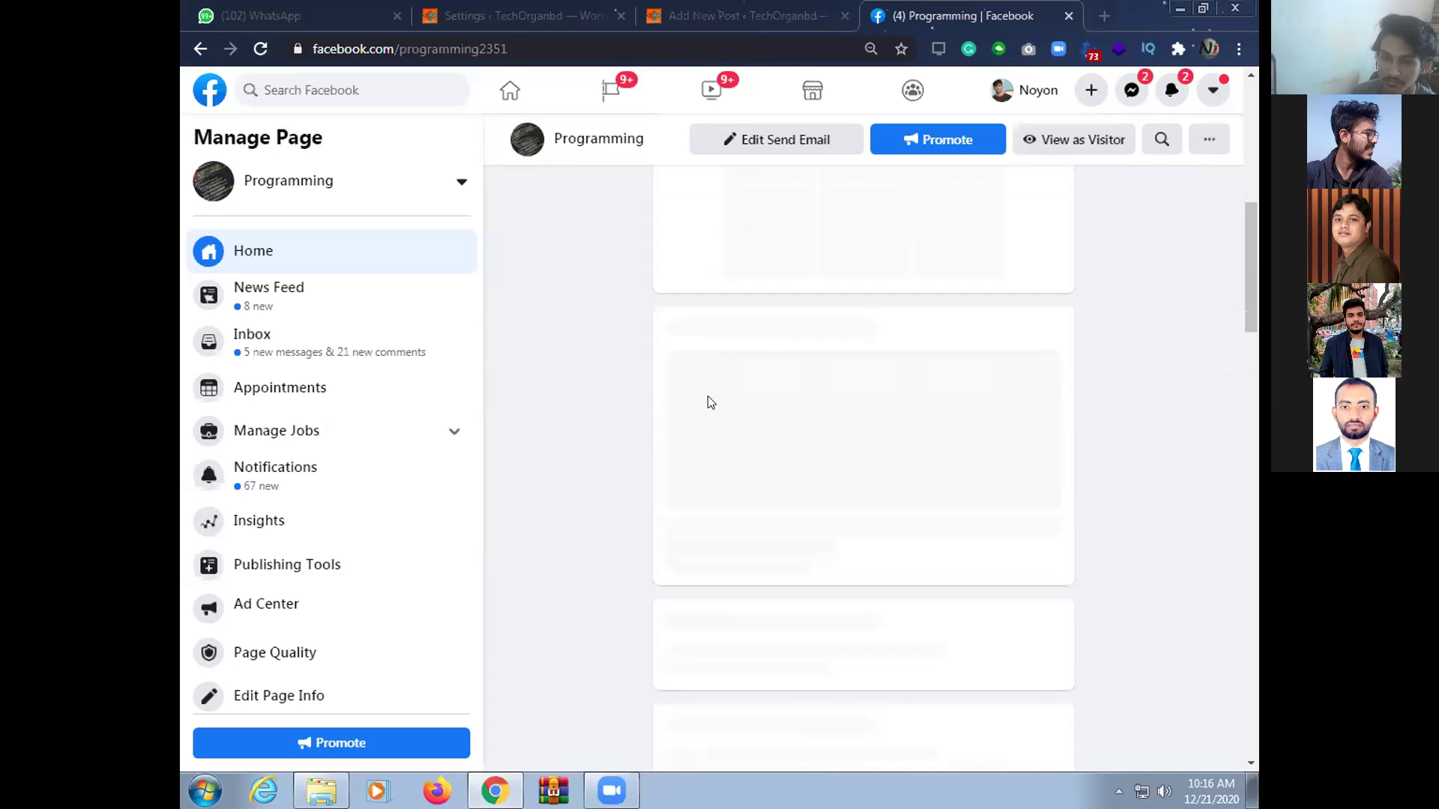
pyautogui.scroll(1, 710, 402)
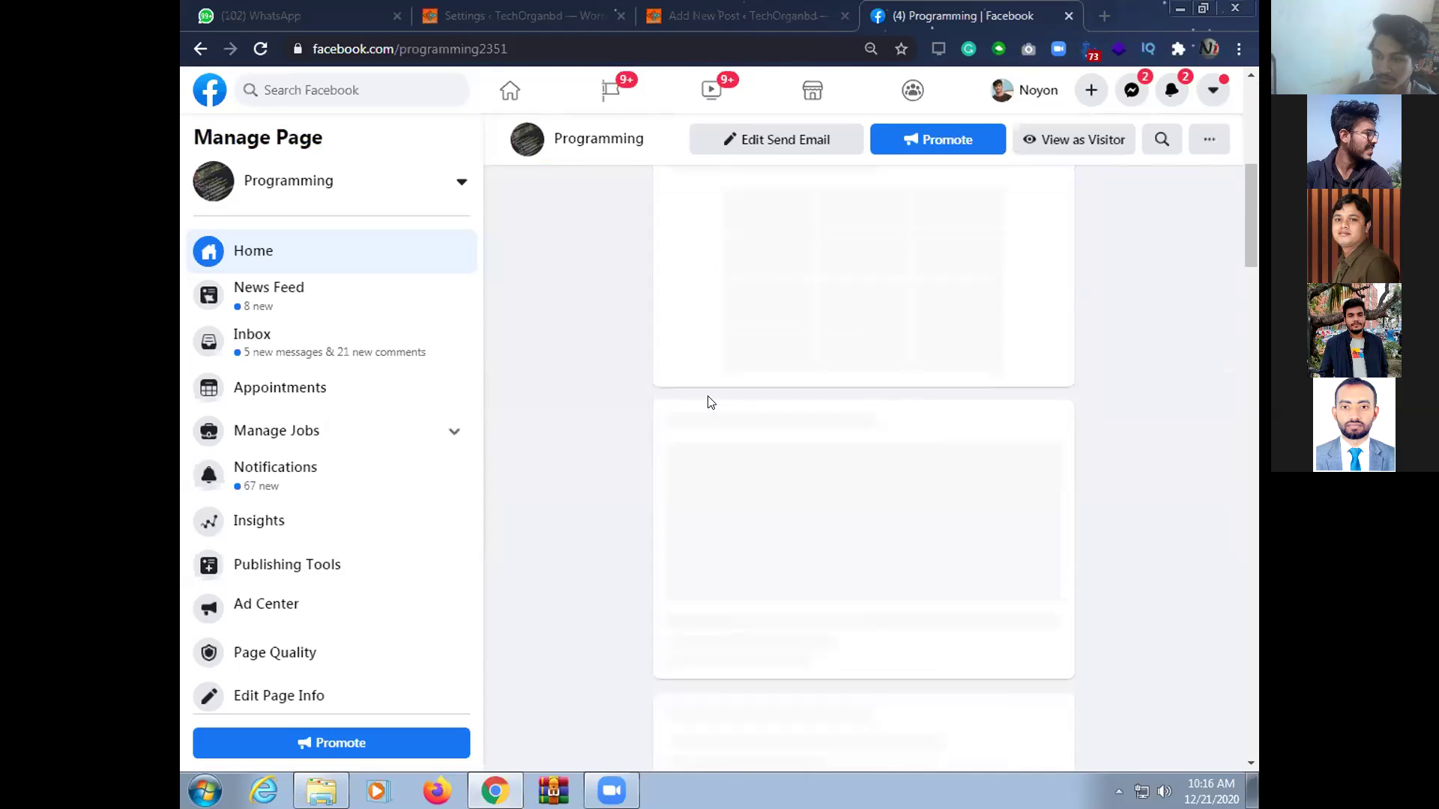
pyautogui.scroll(-2, 710, 403)
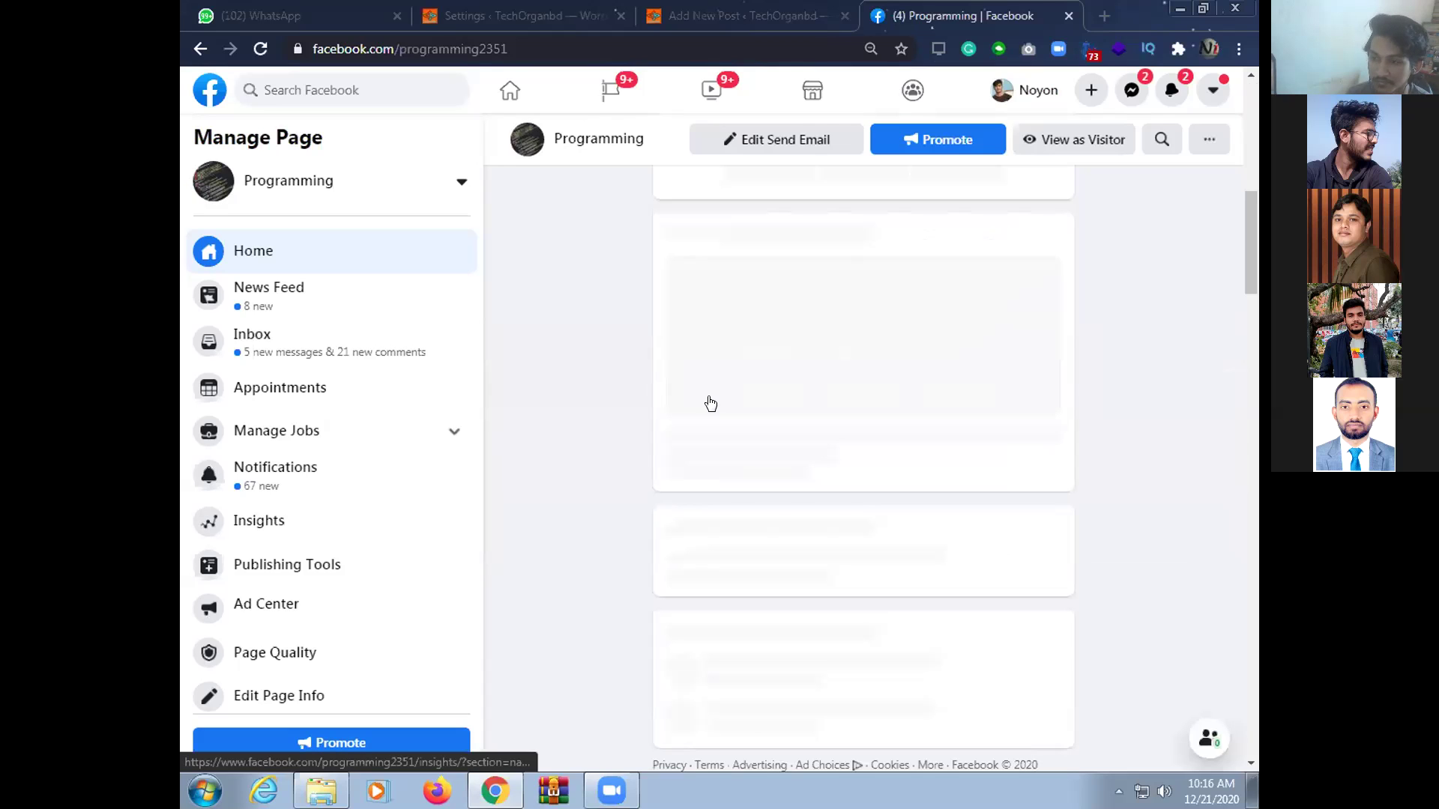
pyautogui.scroll(-2, 709, 403)
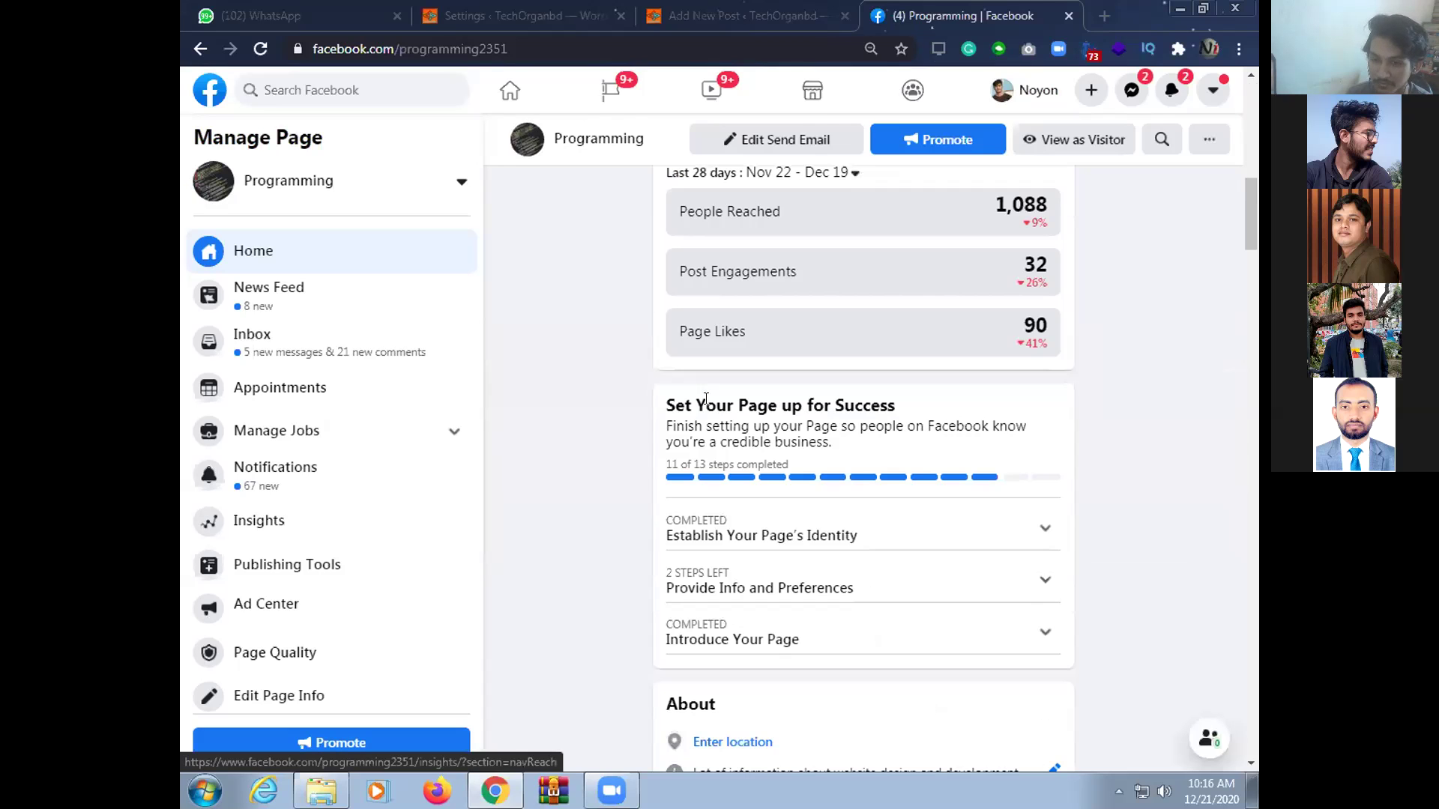
pyautogui.scroll(-15, 710, 404)
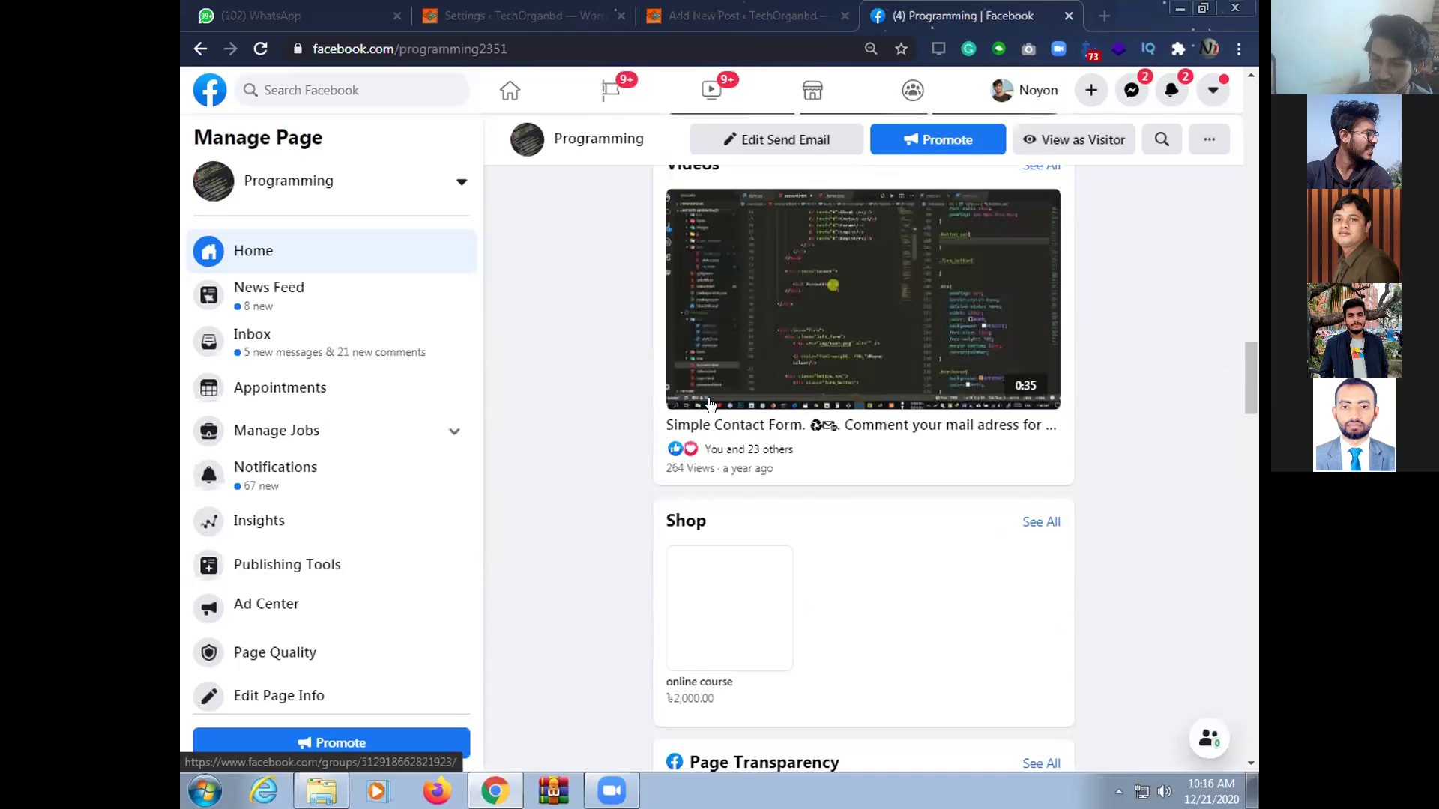
pyautogui.scroll(-4, 710, 404)
pyautogui.scroll(-5, 981, 480)
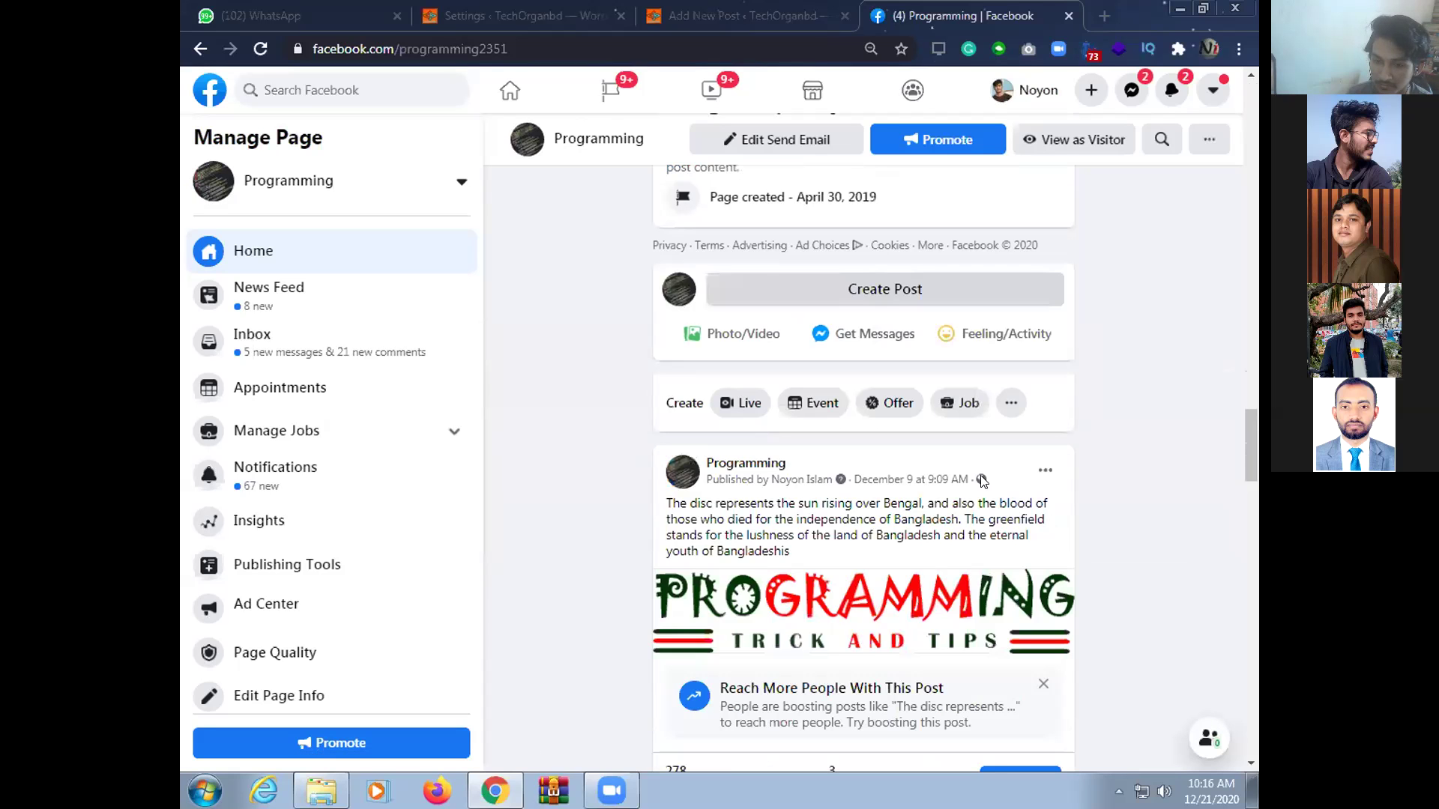
pyautogui.scroll(-5, 849, 589)
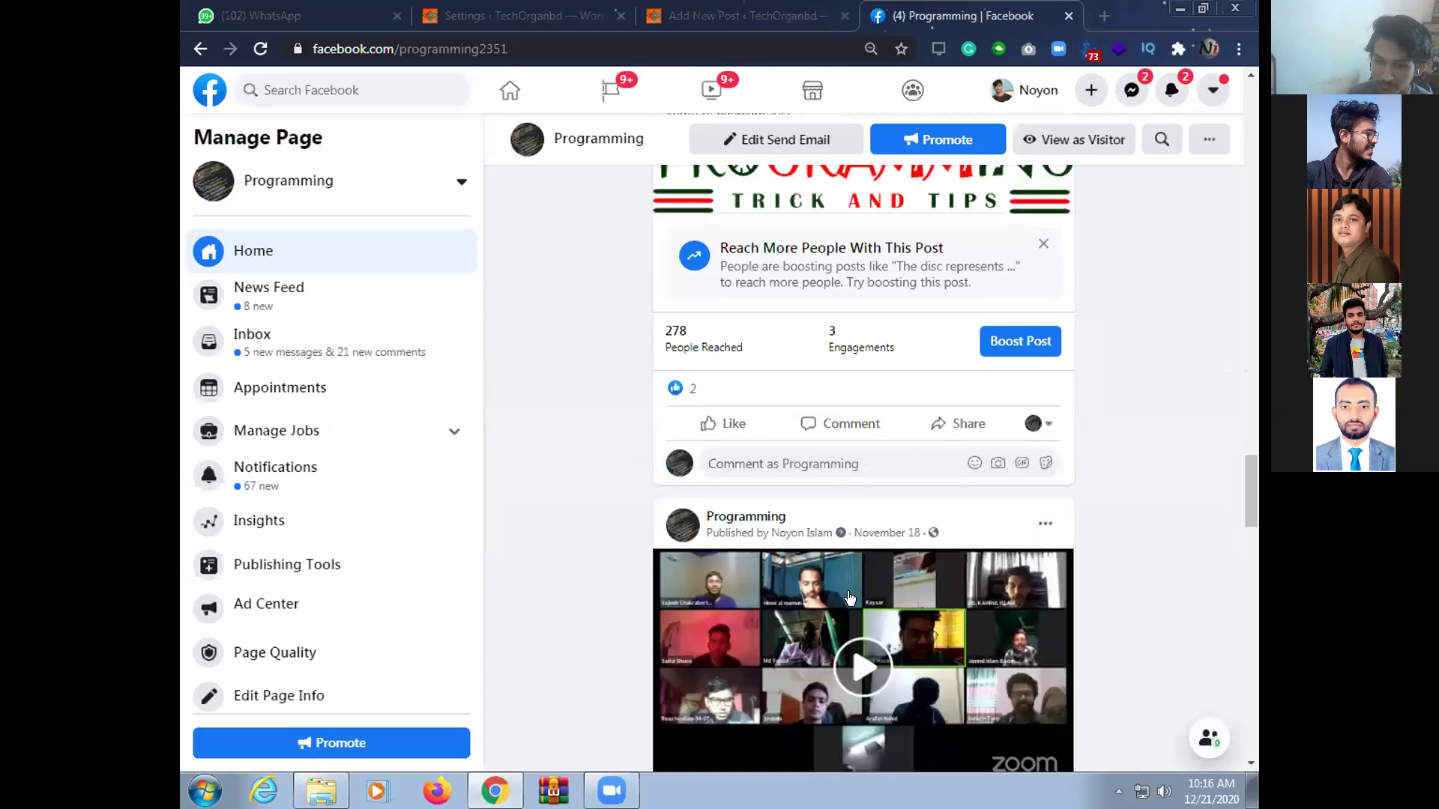
pyautogui.scroll(-10, 849, 597)
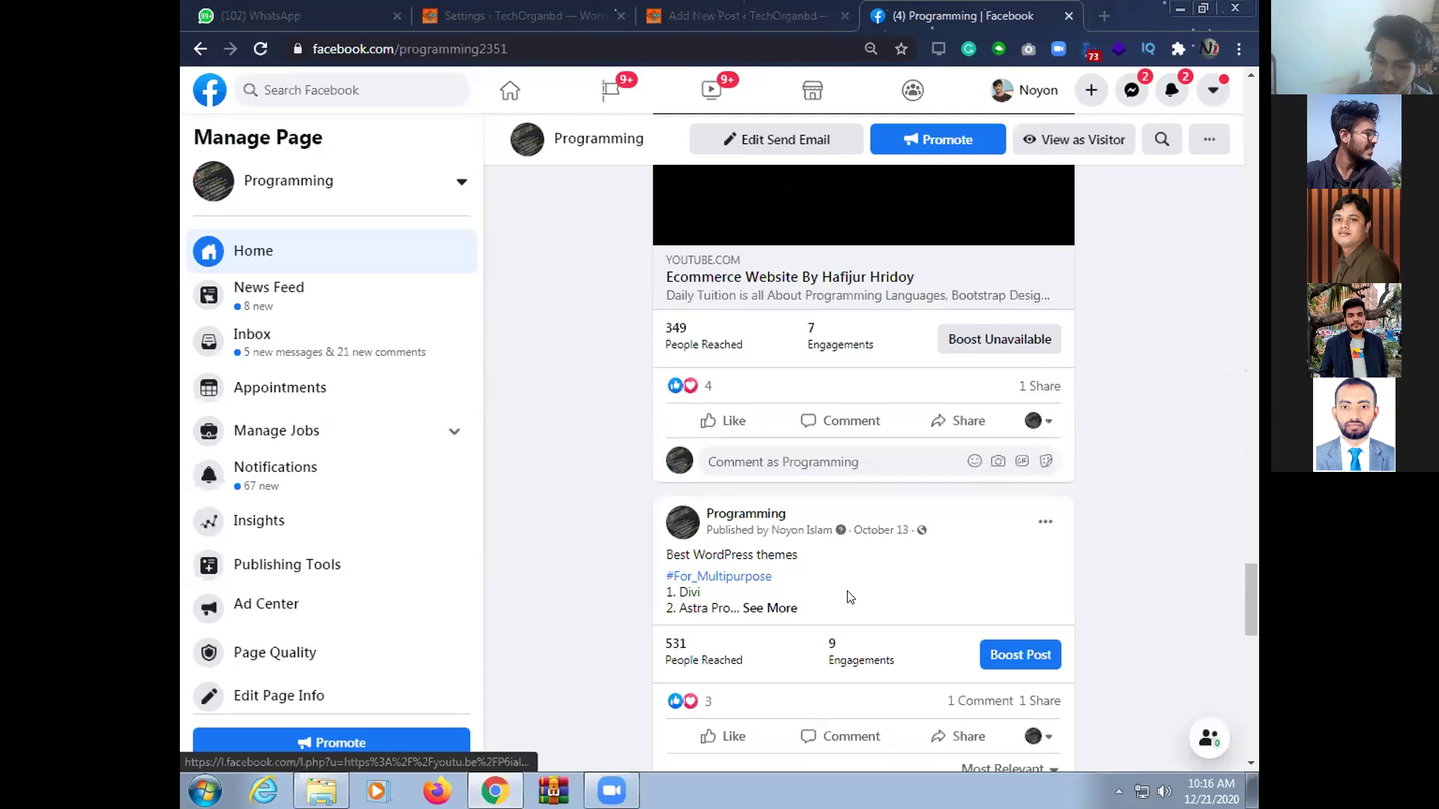
pyautogui.scroll(10, 849, 598)
pyautogui.scroll(6, 782, 342)
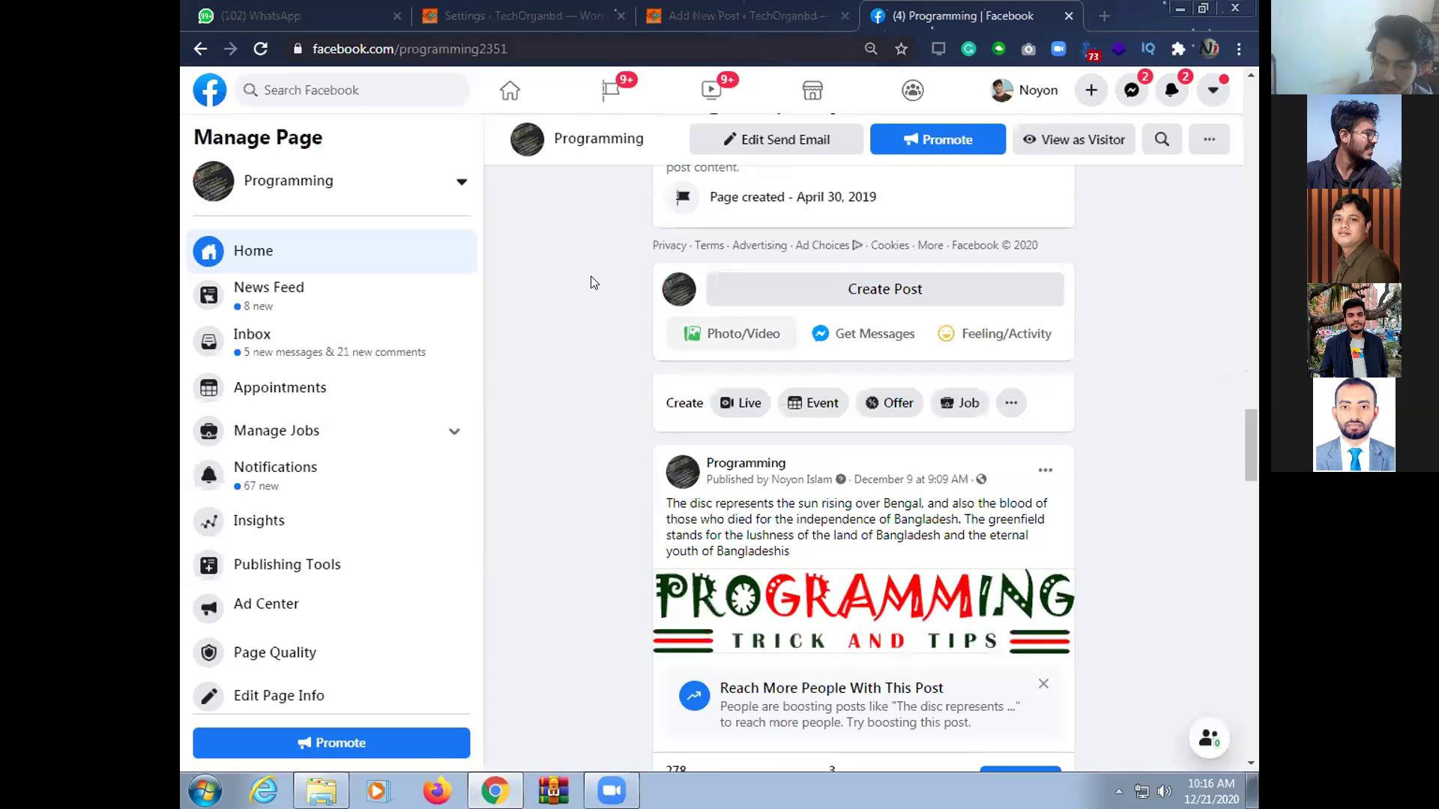
pyautogui.hotkey('ctrl', 'shift', 'Tab')
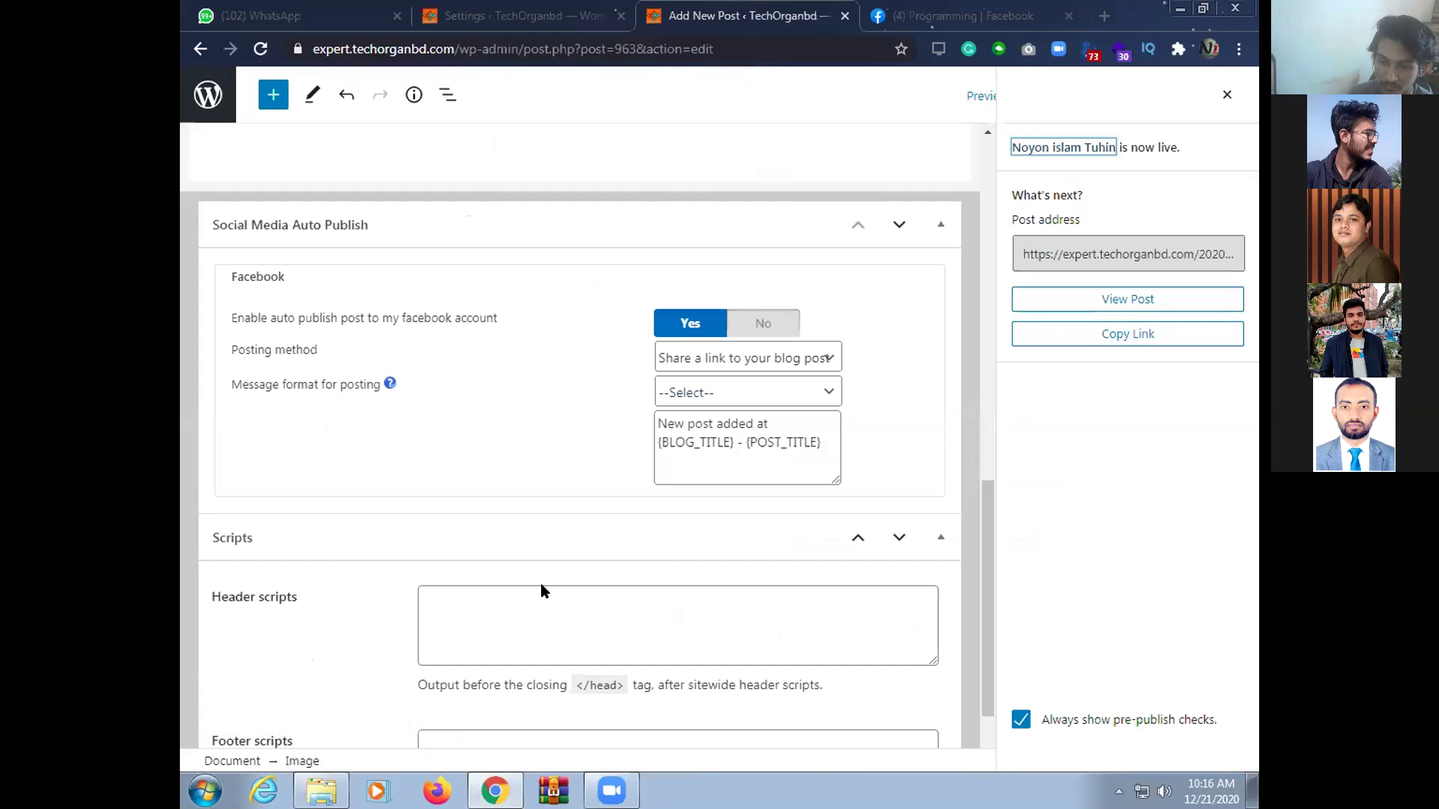
# Open the published post on the live TechOrganbd site via View Post
pyautogui.scroll(-2, 492, 592)
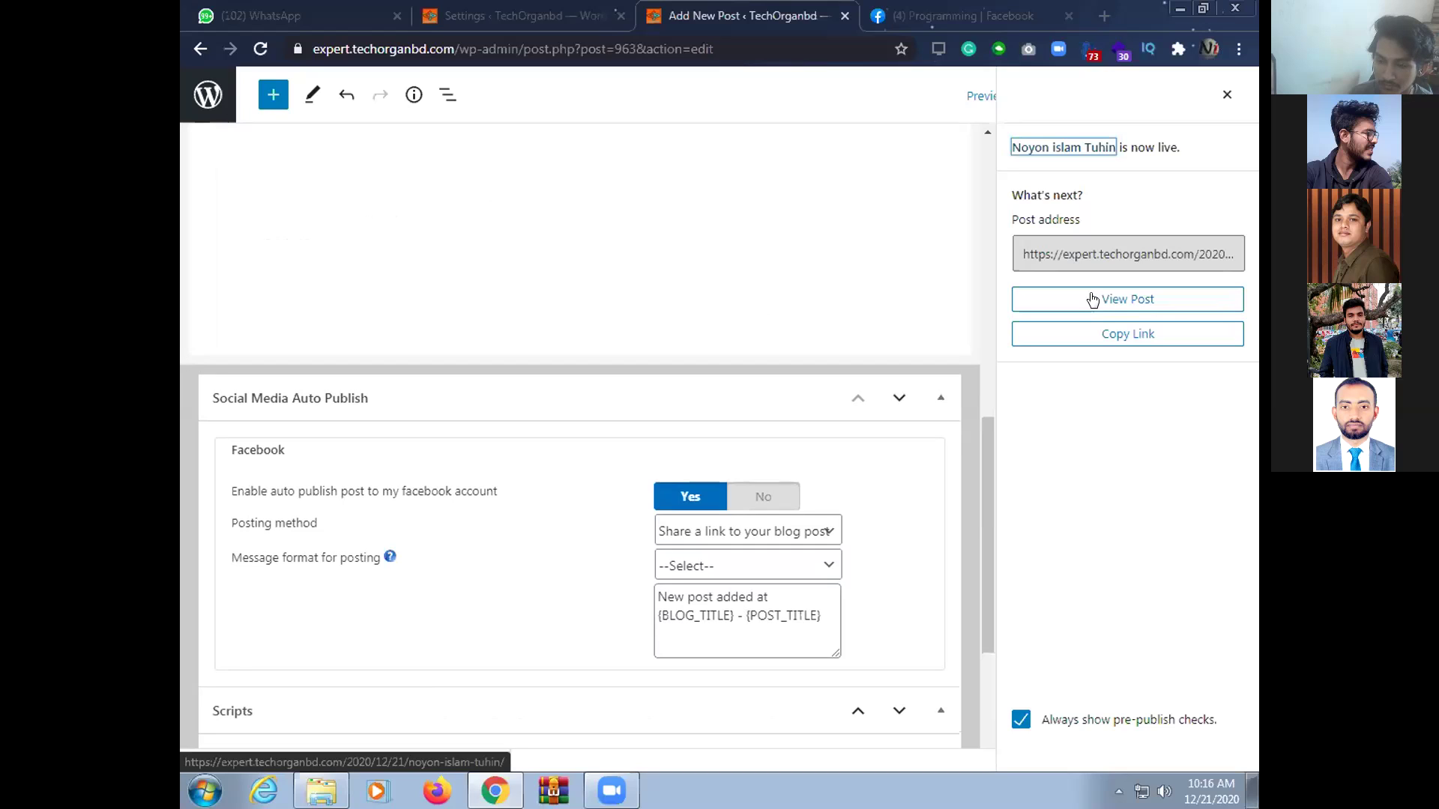
pyautogui.click(1093, 299)
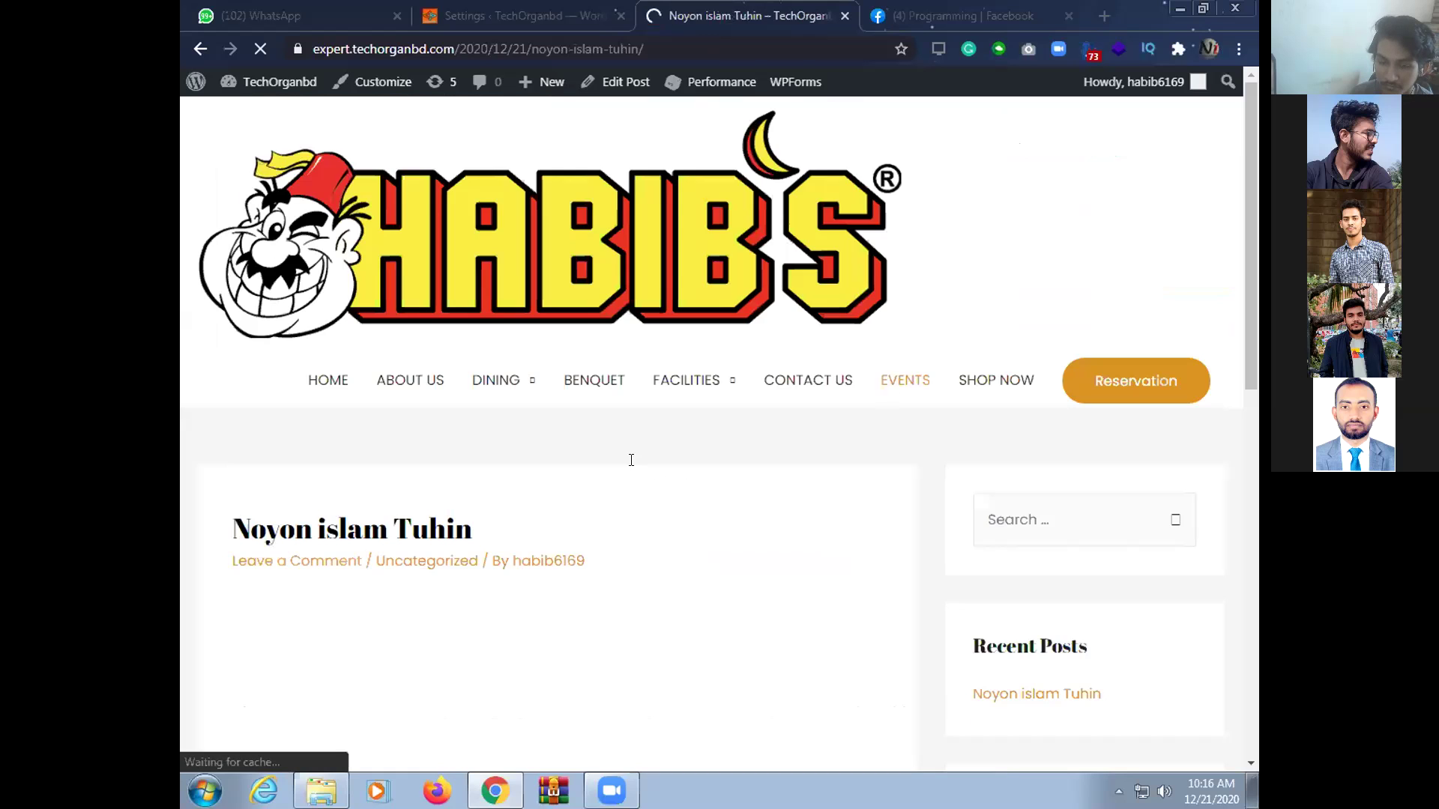
pyautogui.scroll(-10, 632, 460)
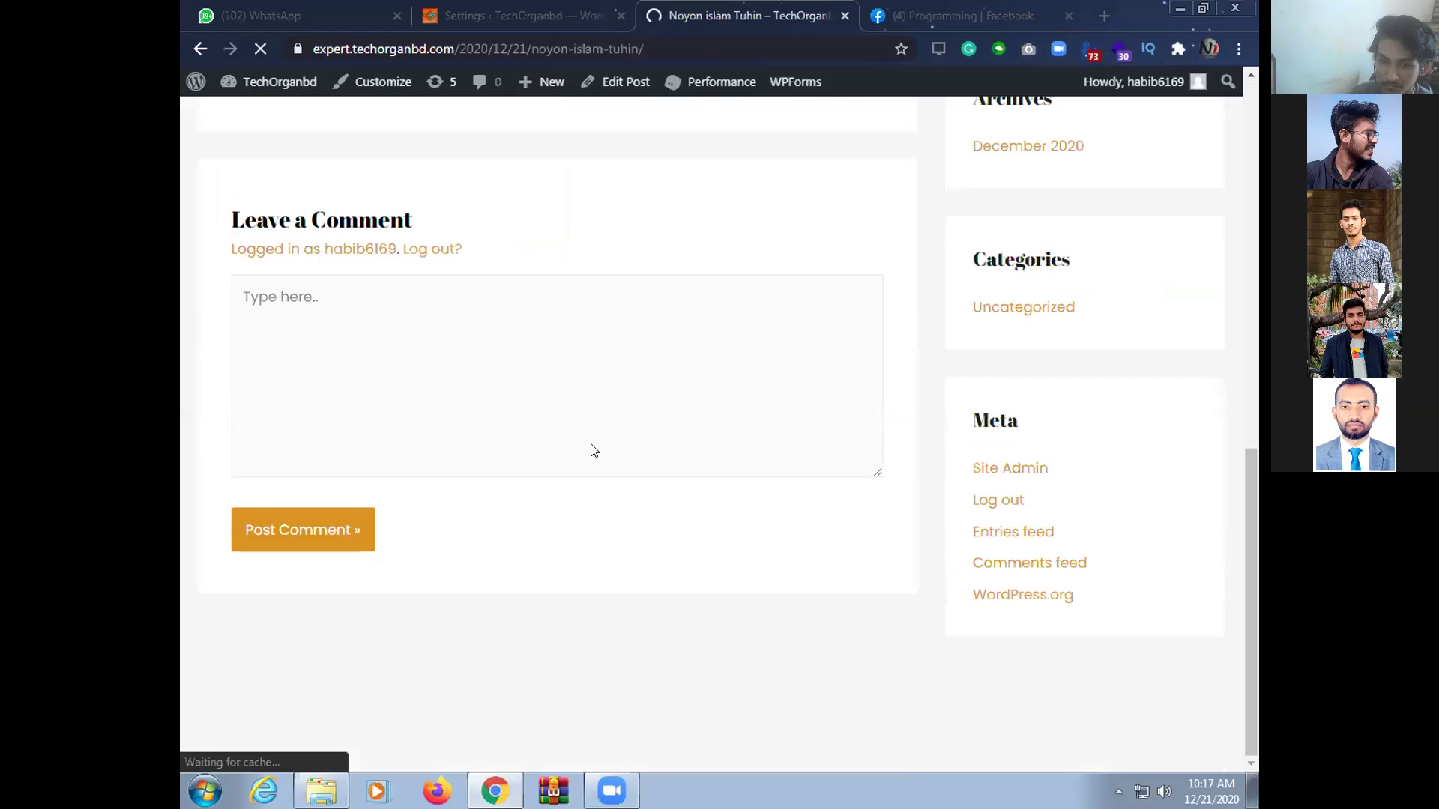
pyautogui.scroll(10, 591, 450)
# Highlight the post title, scroll through the post, then switch to the Facebook tab
pyautogui.moveTo(180, 350); pyautogui.dragTo(910, 379)
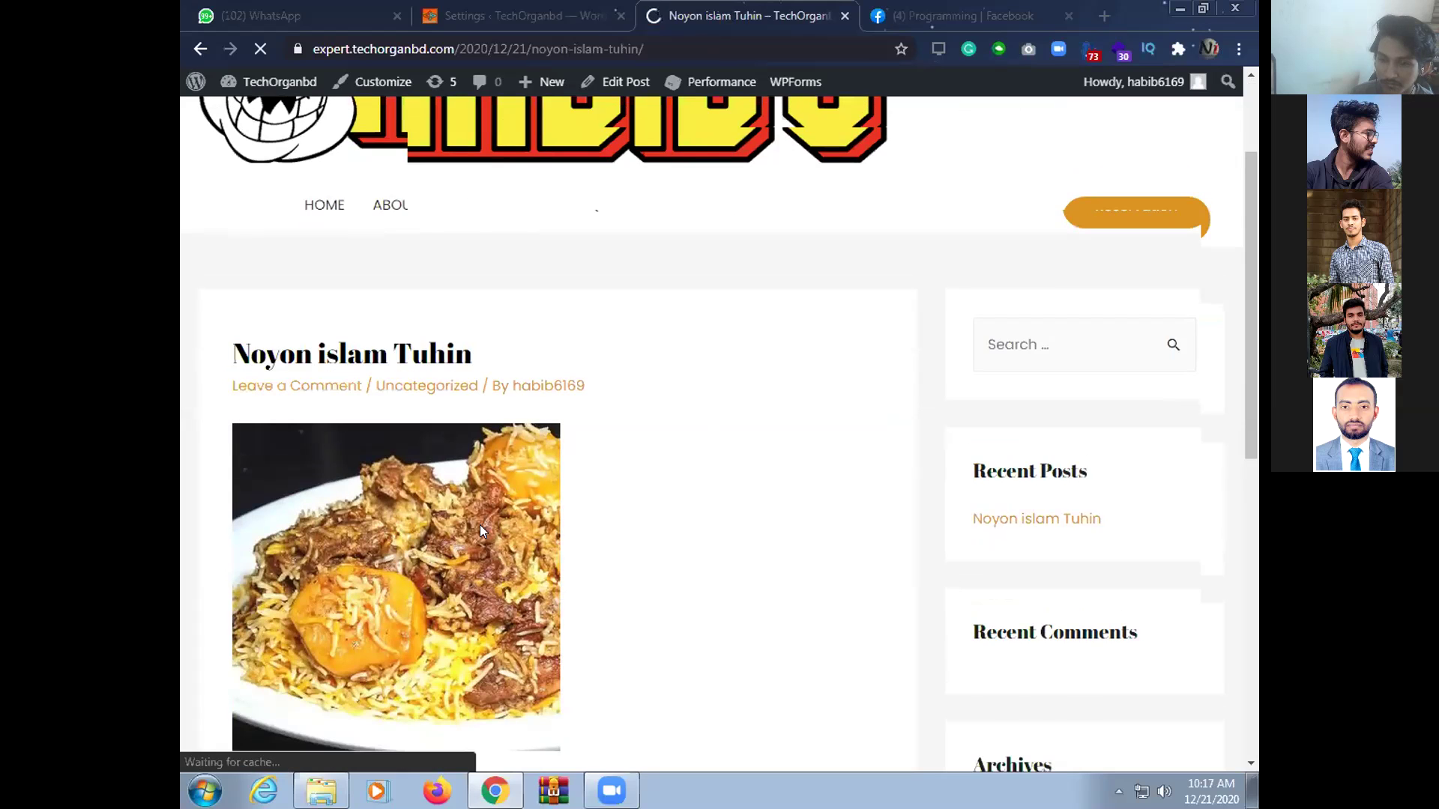
pyautogui.scroll(3, 510, 532)
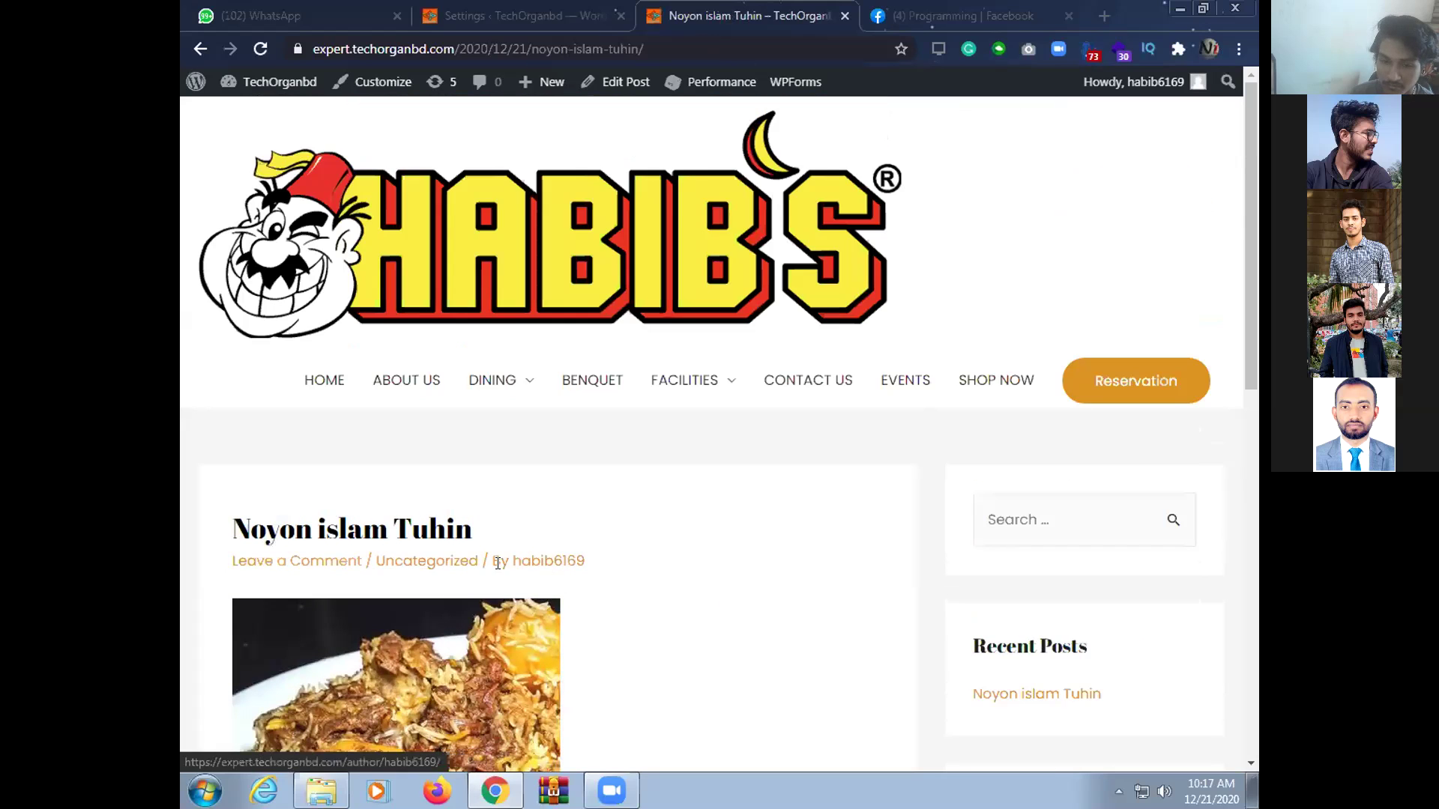
pyautogui.scroll(-3, 498, 563)
pyautogui.scroll(-6, 652, 569)
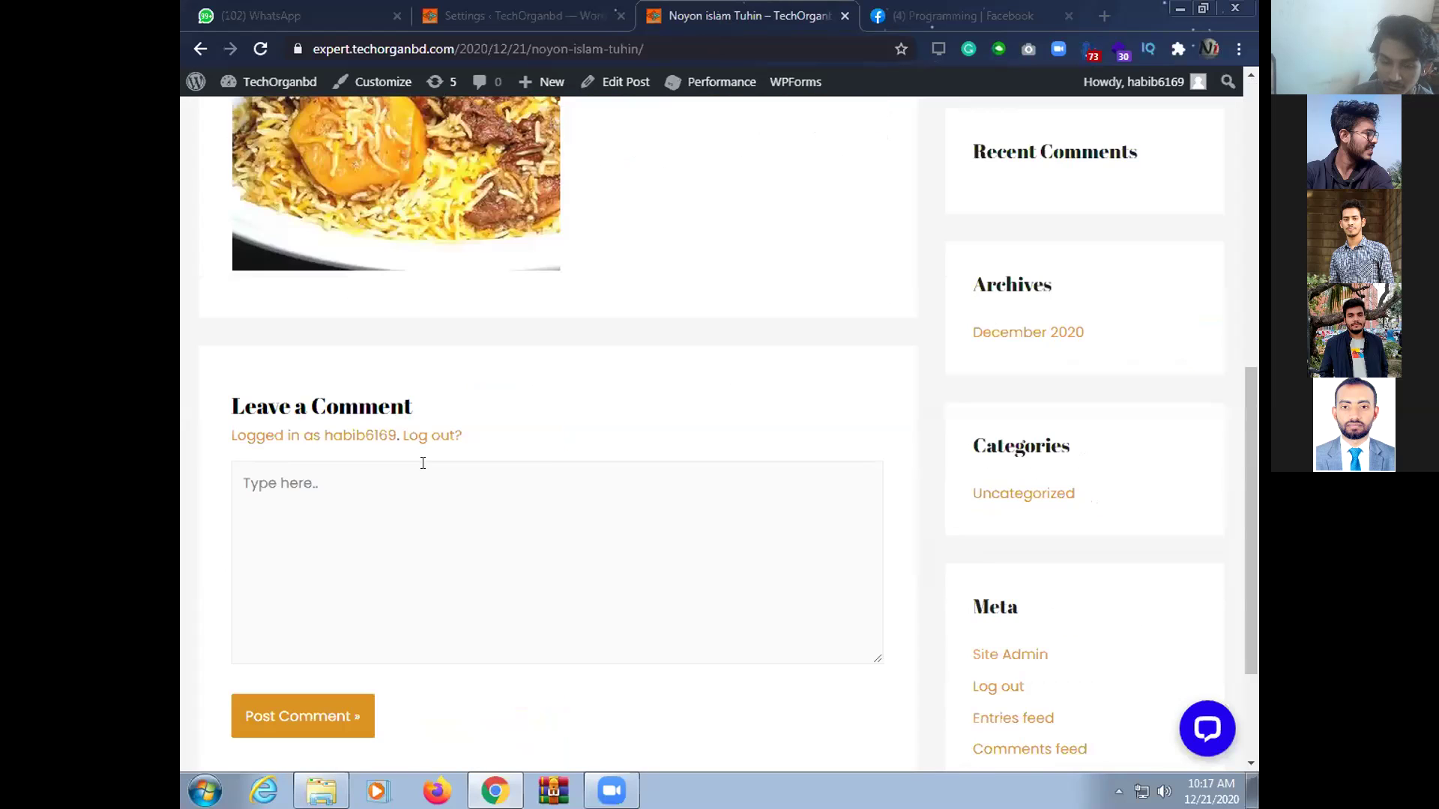
pyautogui.scroll(-2, 636, 427)
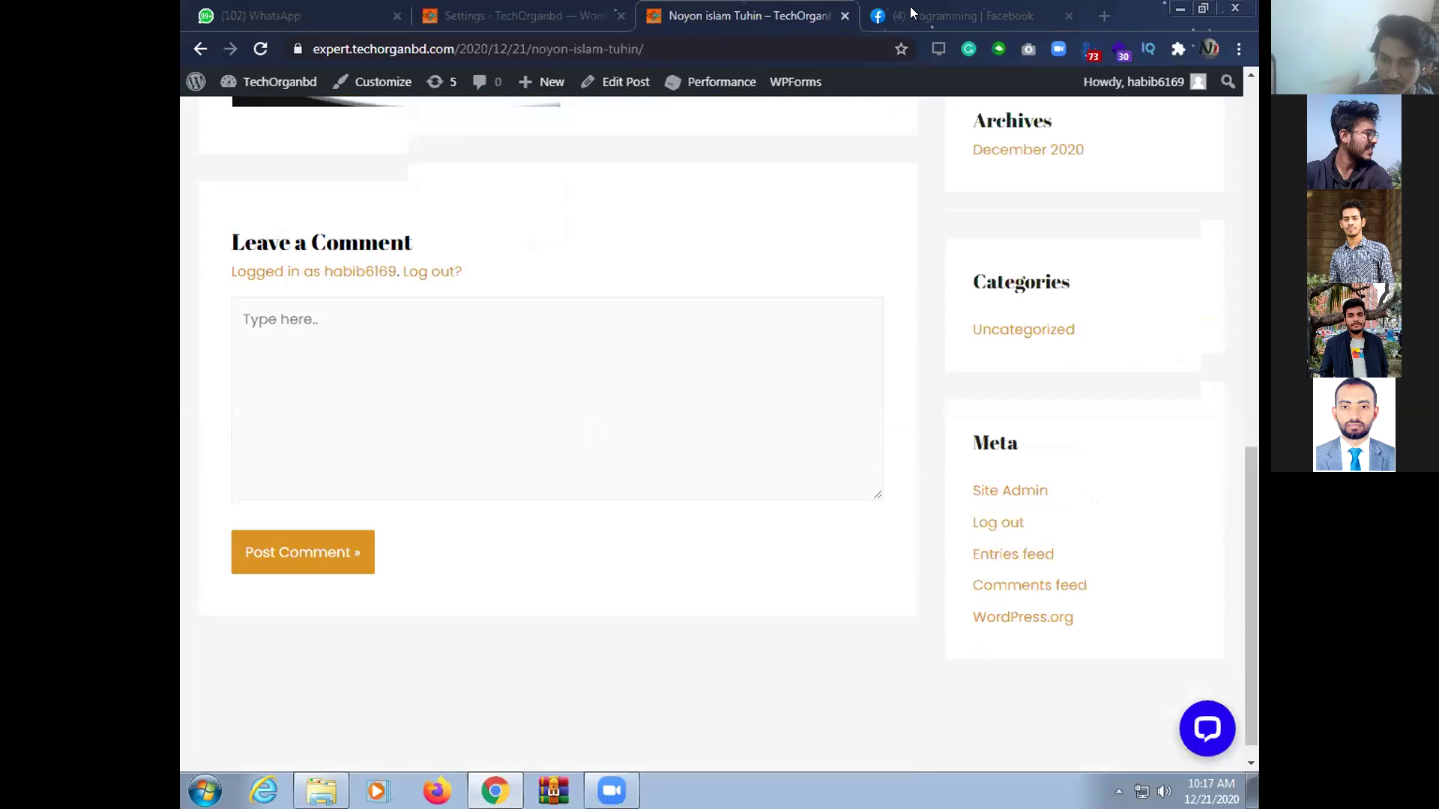
pyautogui.press('Home')
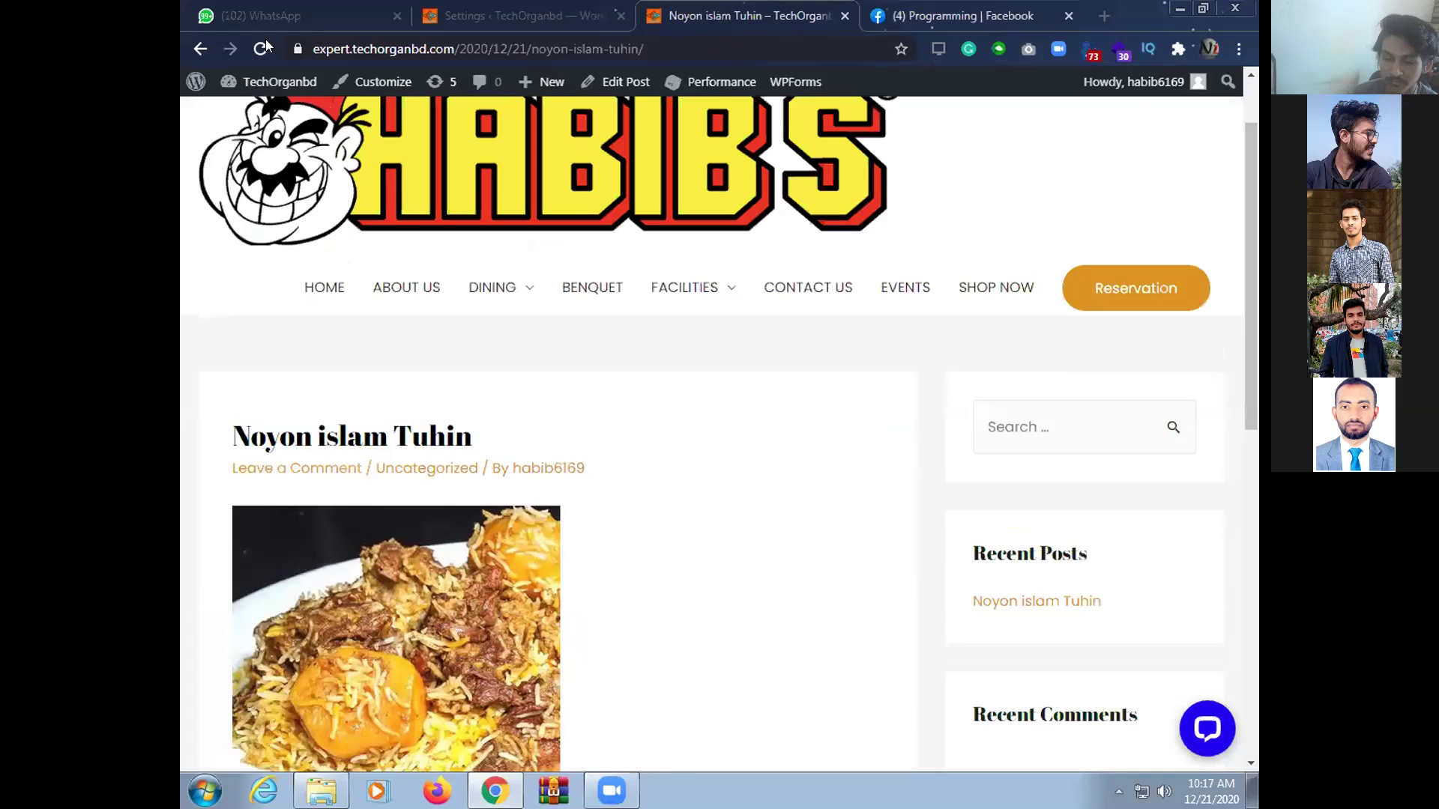
pyautogui.hotkey('ctrl', 'Tab')
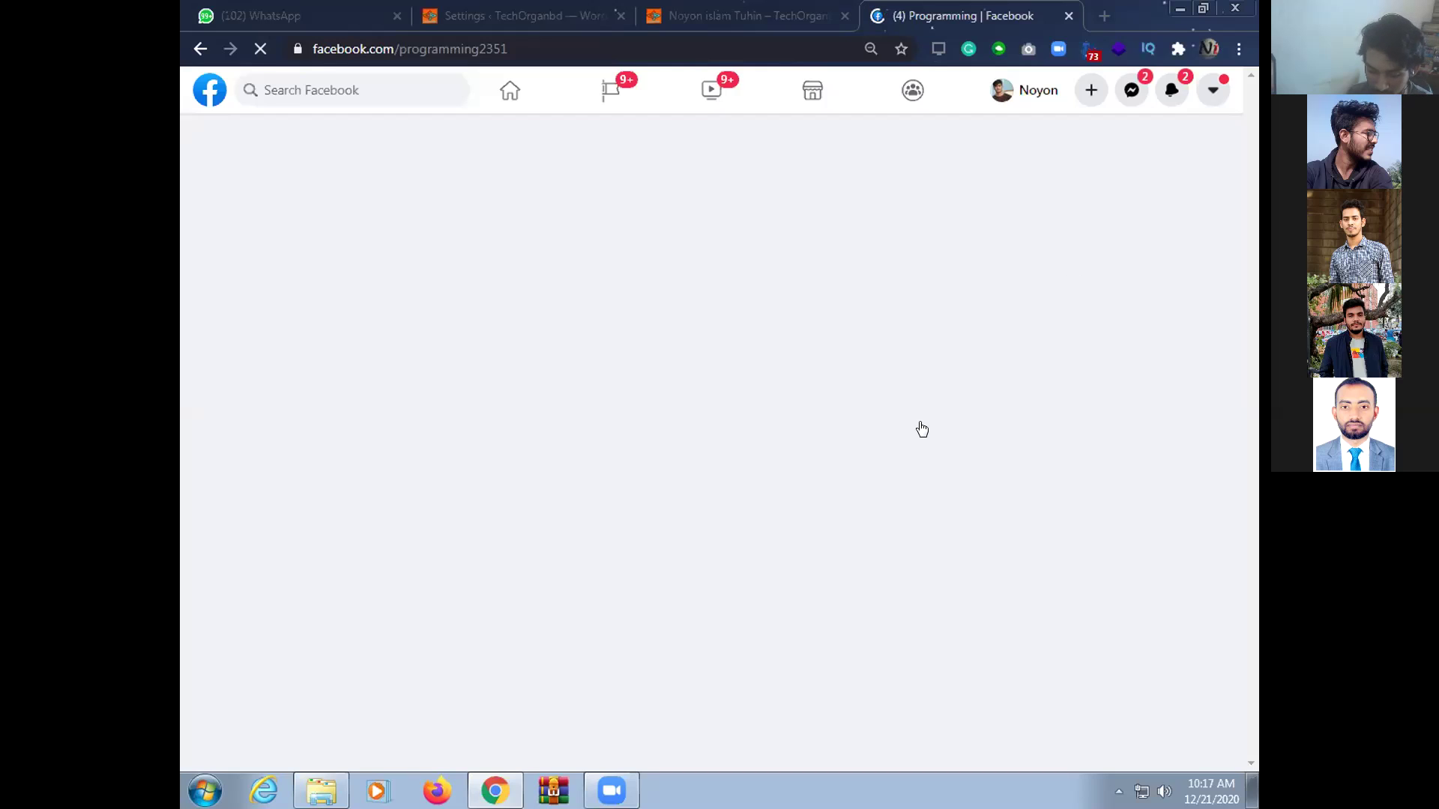
# Scroll up and down through the Programming page feed
pyautogui.scroll(-5, 914, 439)
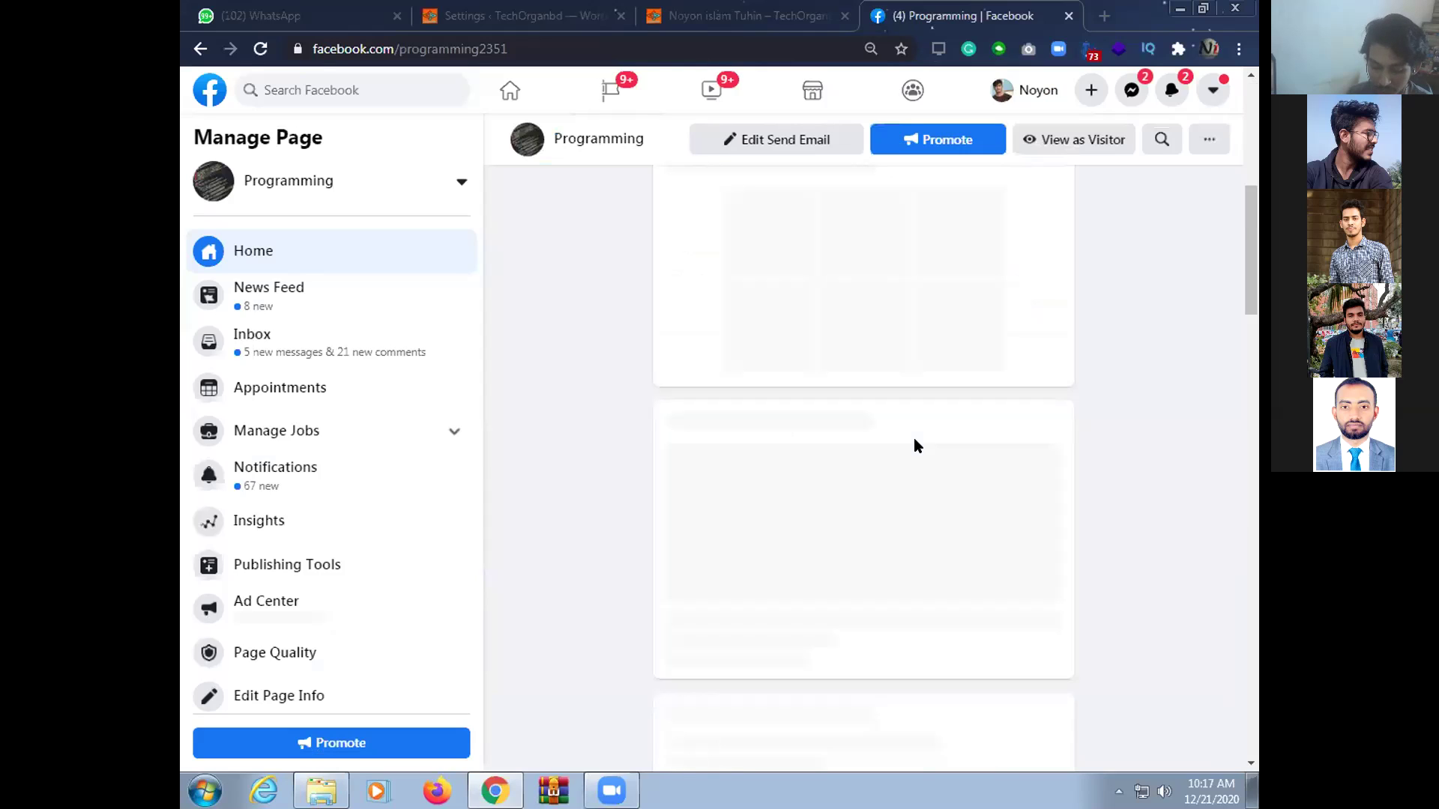
pyautogui.scroll(-2, 914, 445)
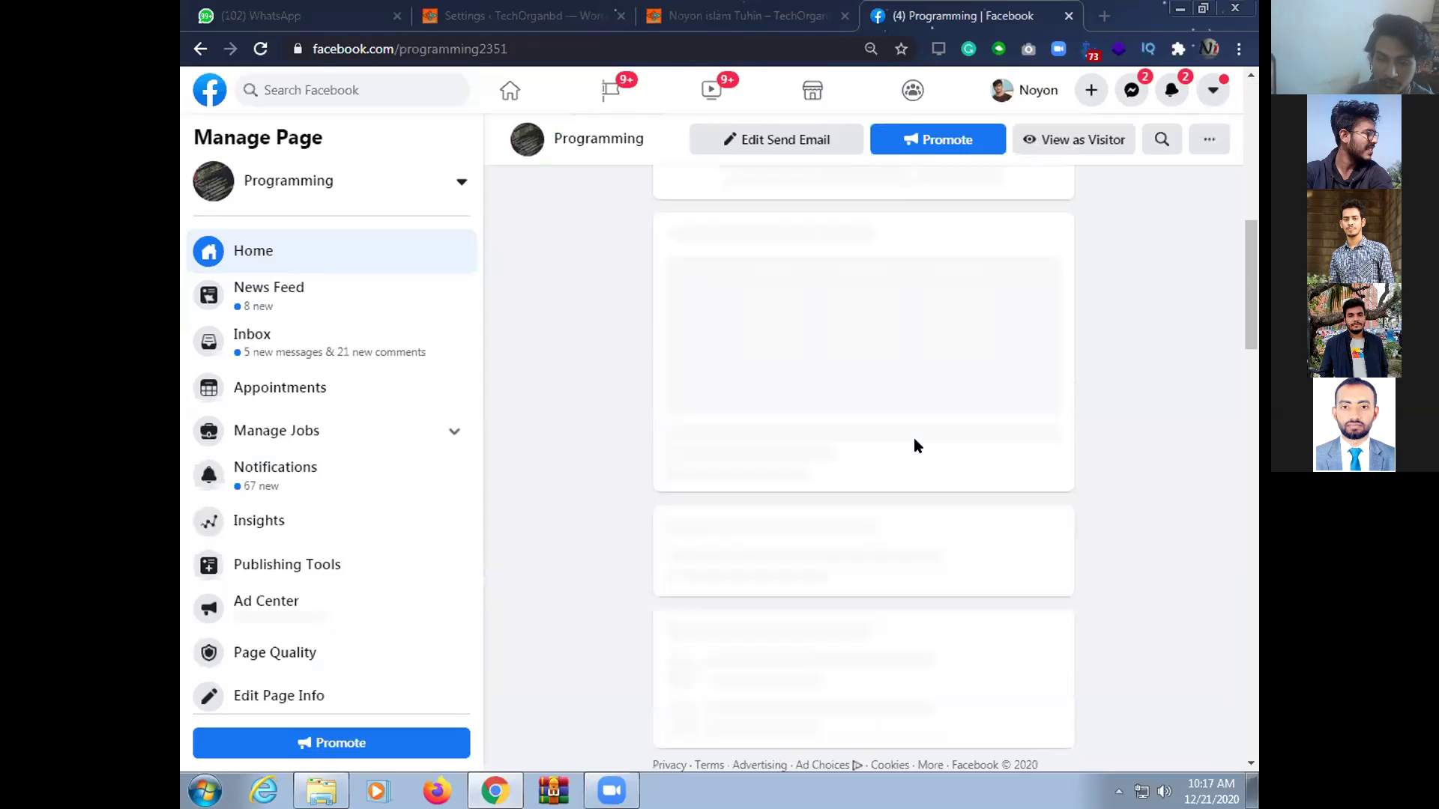
pyautogui.scroll(-5, 914, 438)
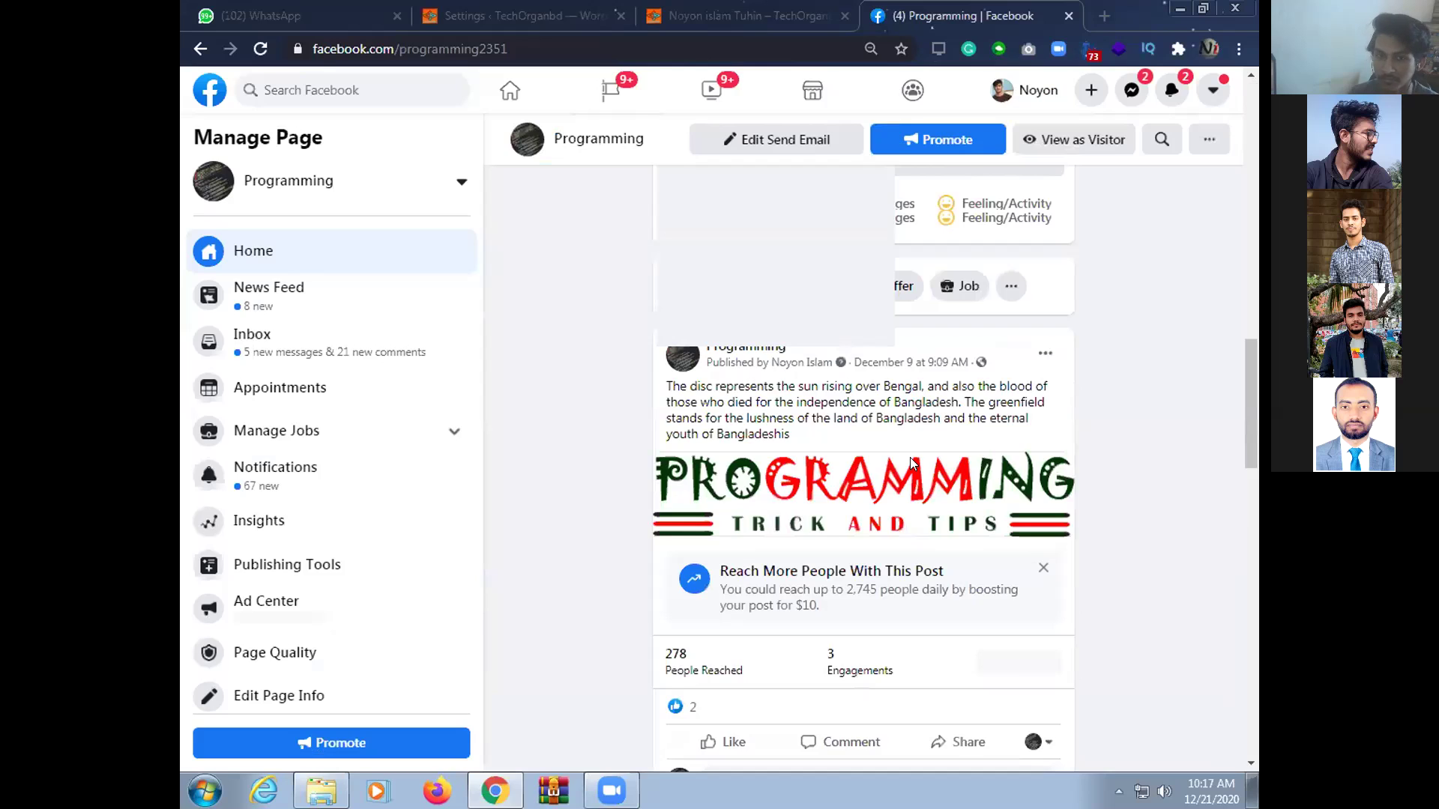
pyautogui.scroll(-4, 911, 464)
pyautogui.scroll(-2, 870, 464)
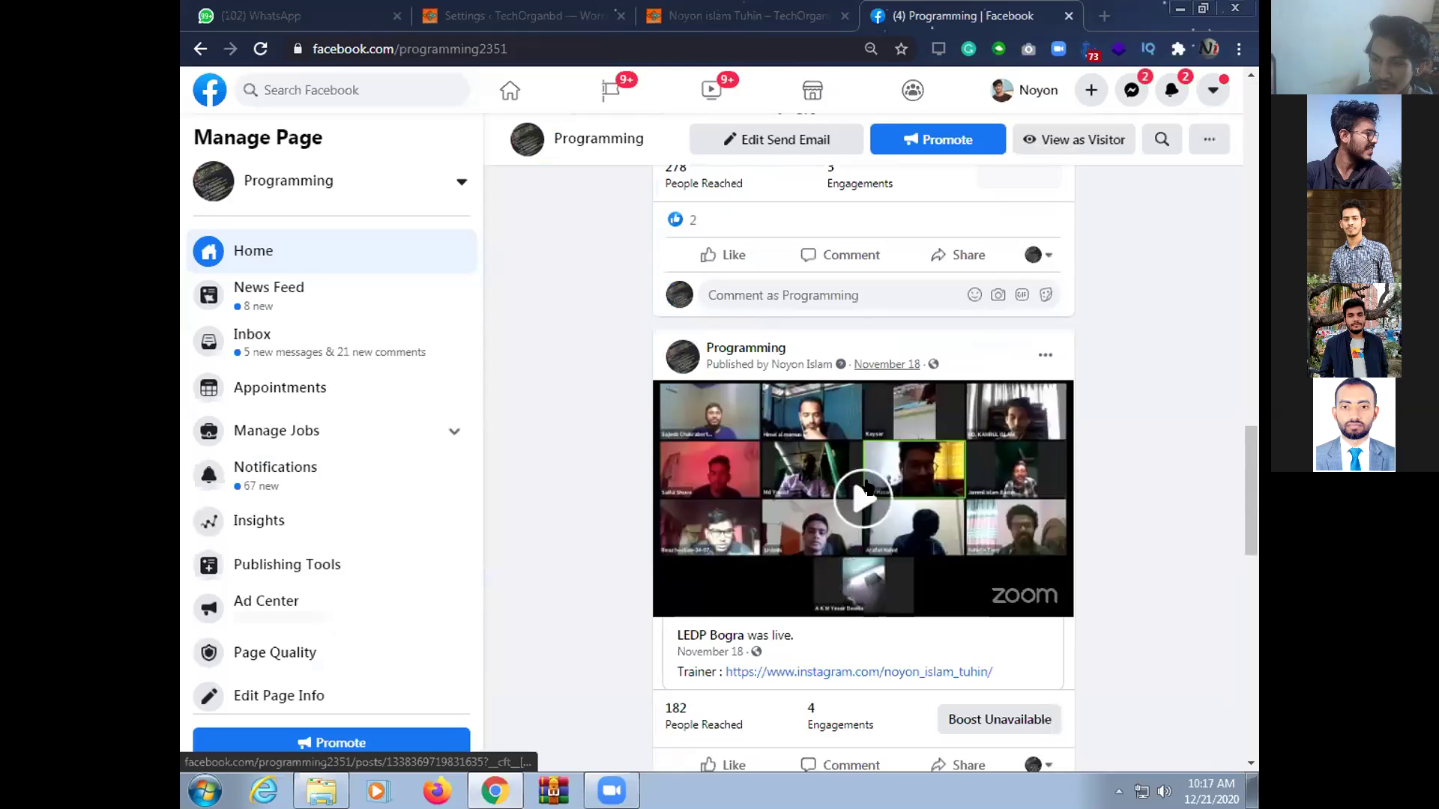
pyautogui.scroll(-5, 865, 487)
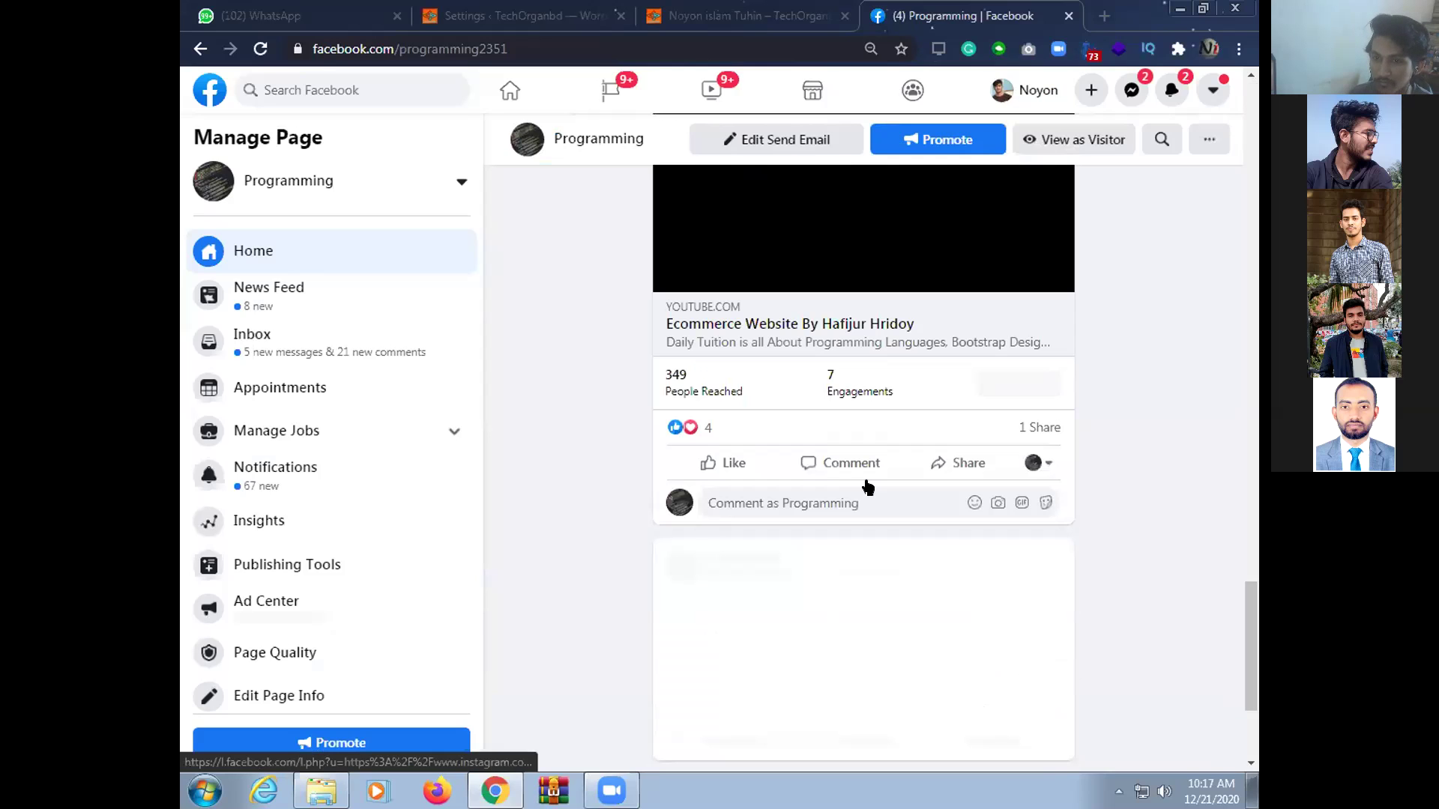
pyautogui.scroll(5, 867, 487)
pyautogui.scroll(10, 808, 411)
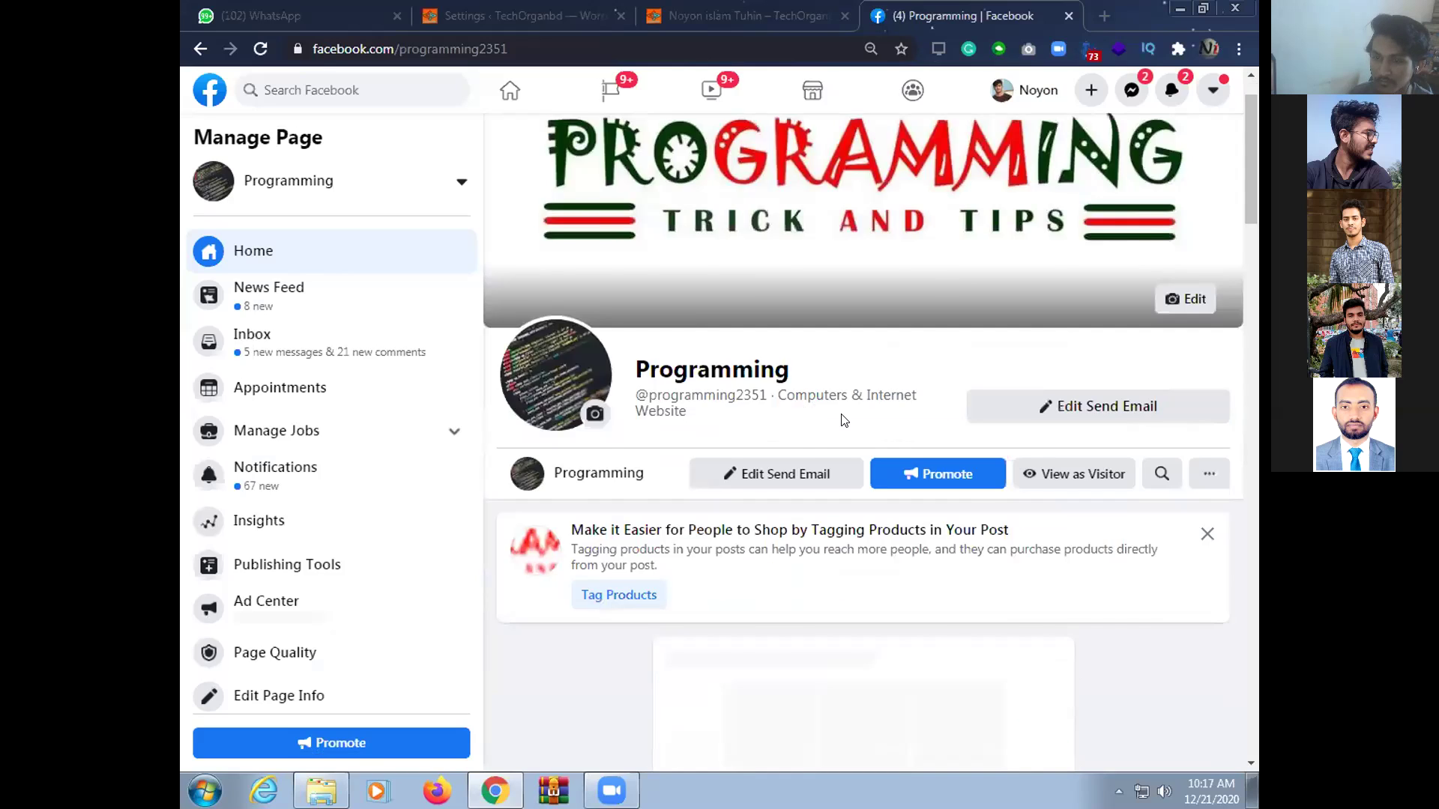
pyautogui.scroll(-4, 1089, 241)
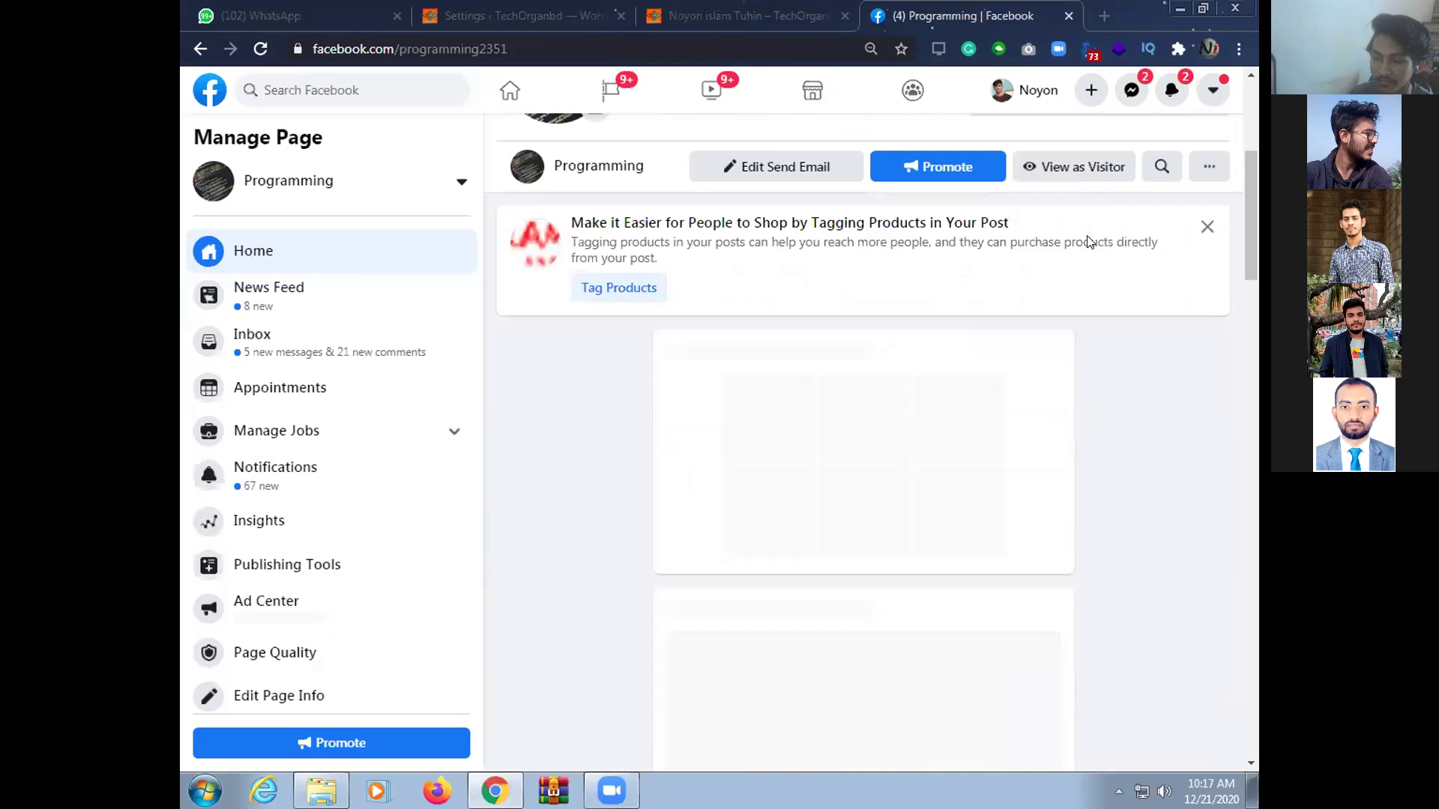
# Glance at the published blog post tab, return to Facebook, then switch to the WordPress admin tab
pyautogui.click(742, 15)
pyautogui.click(904, 23)
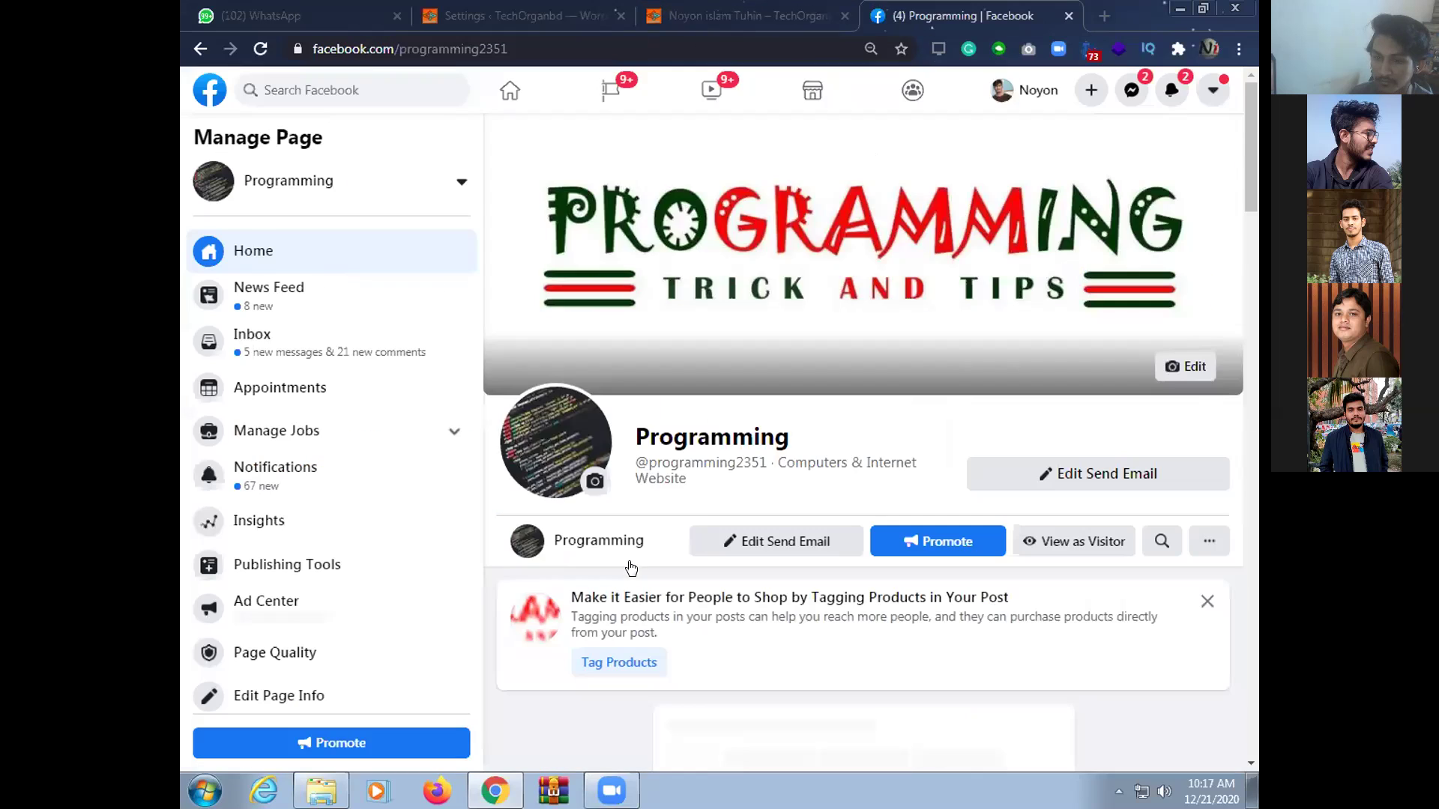
pyautogui.click(483, 26)
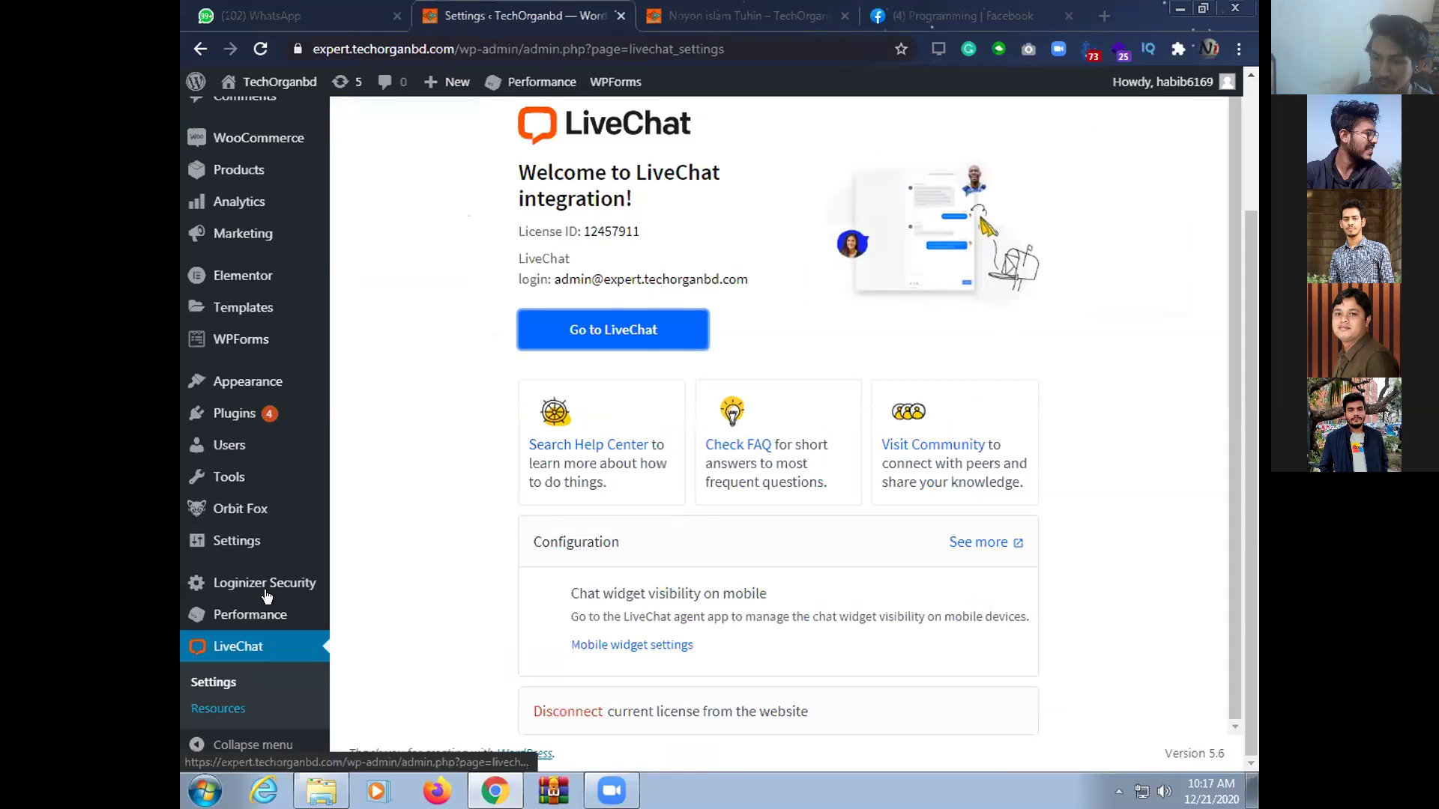
# Reload the admin page and open Social Media Auto Publish Settings
pyautogui.scroll(3, 263, 594)
pyautogui.click(259, 50)
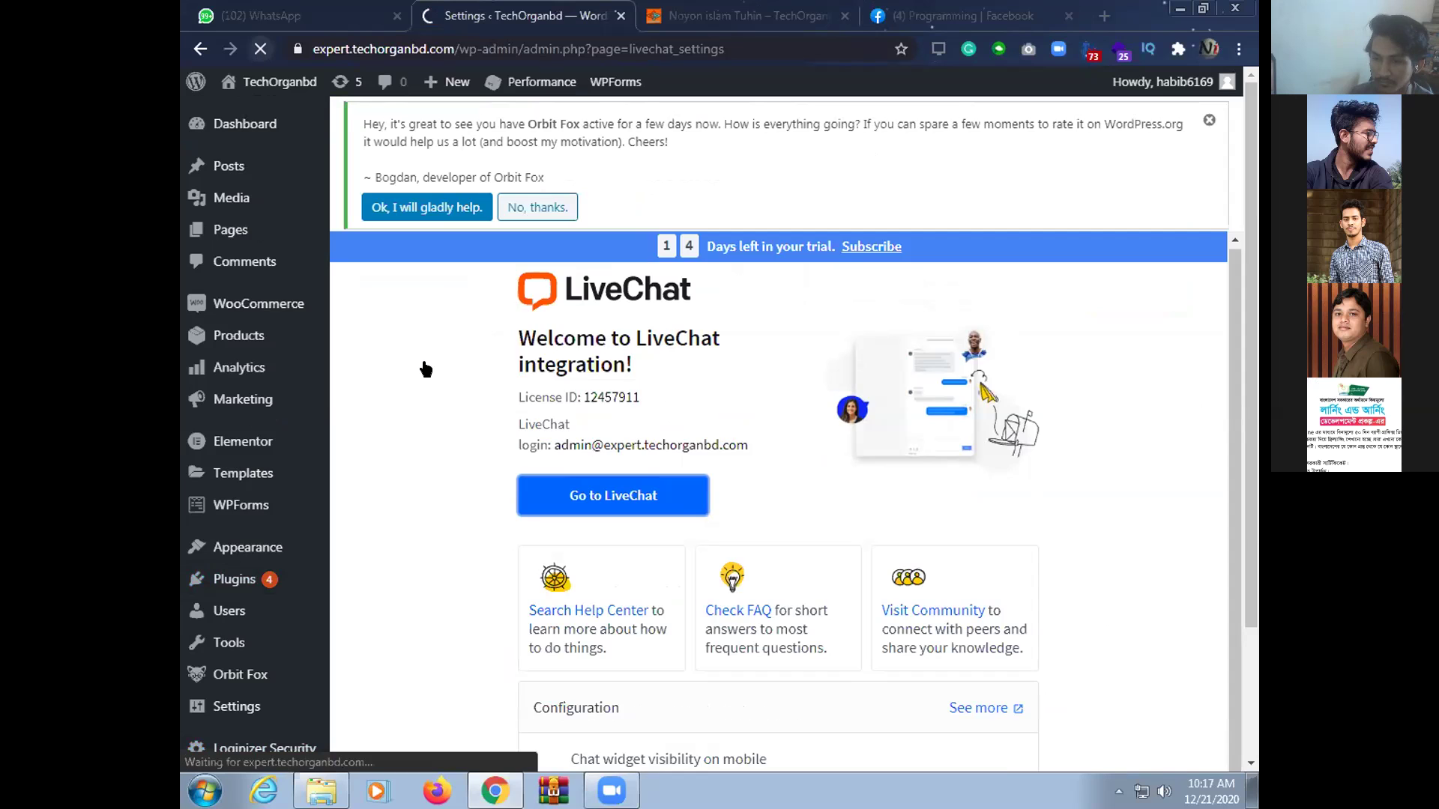
pyautogui.scroll(-3, 250, 650)
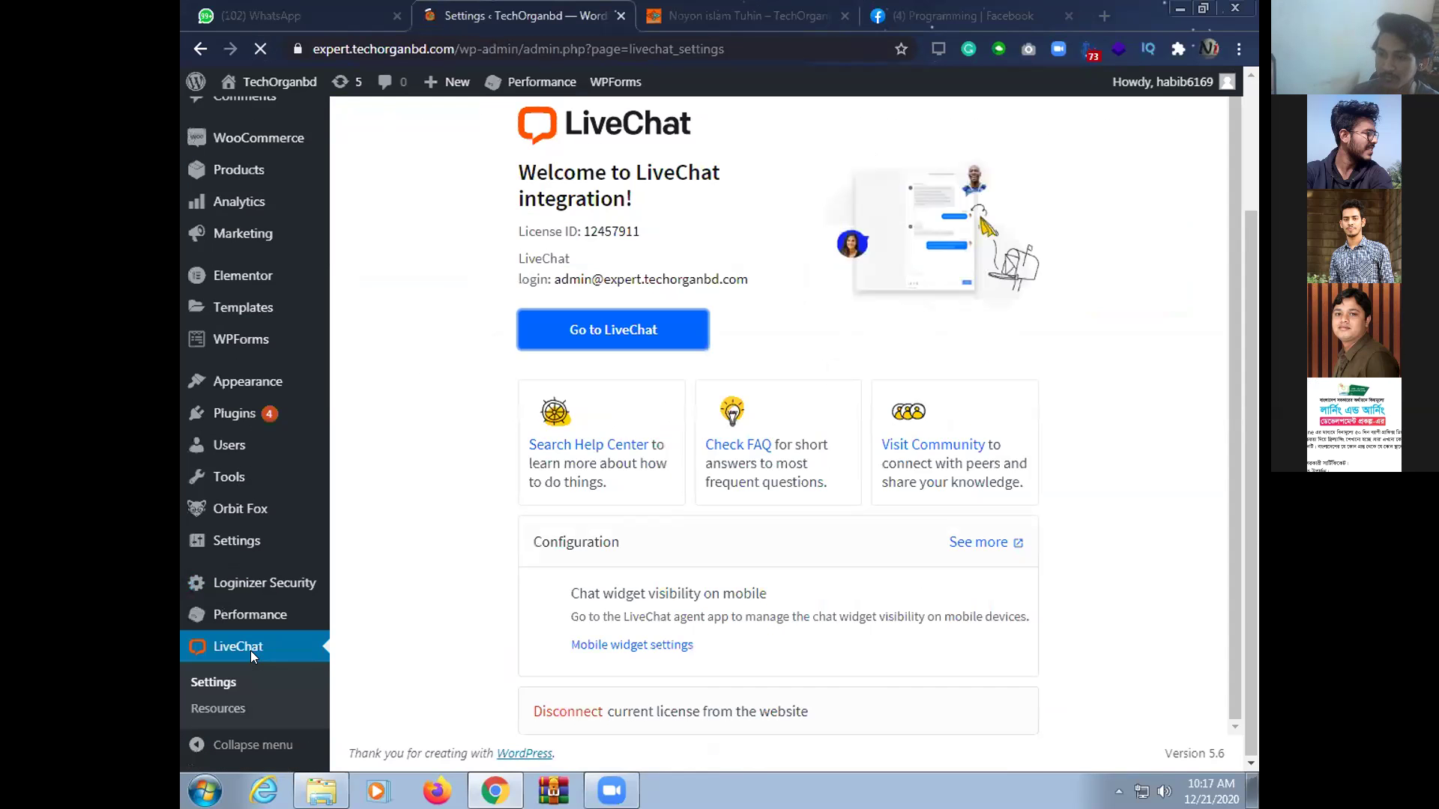
pyautogui.scroll(-3, 263, 694)
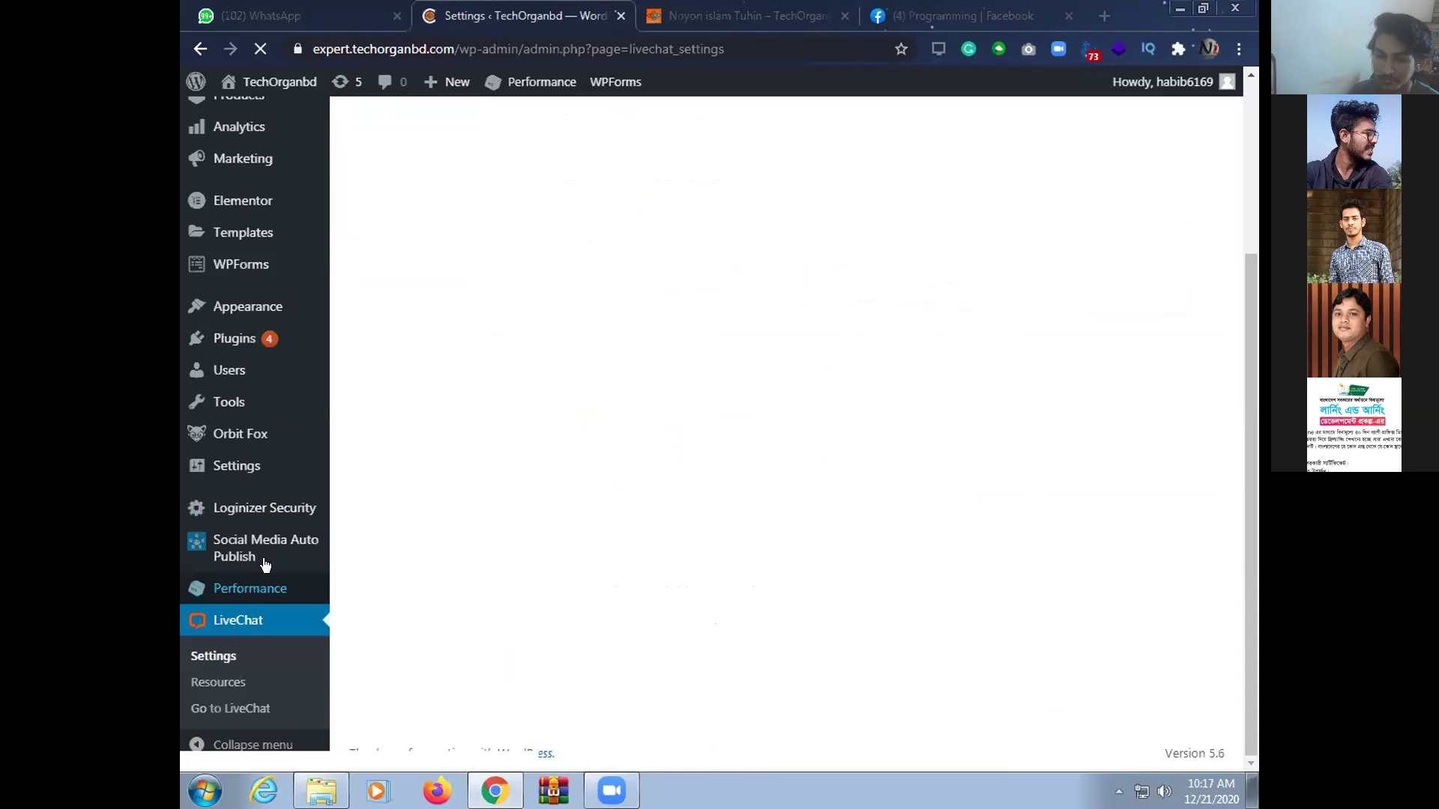
pyautogui.moveTo(248, 549)
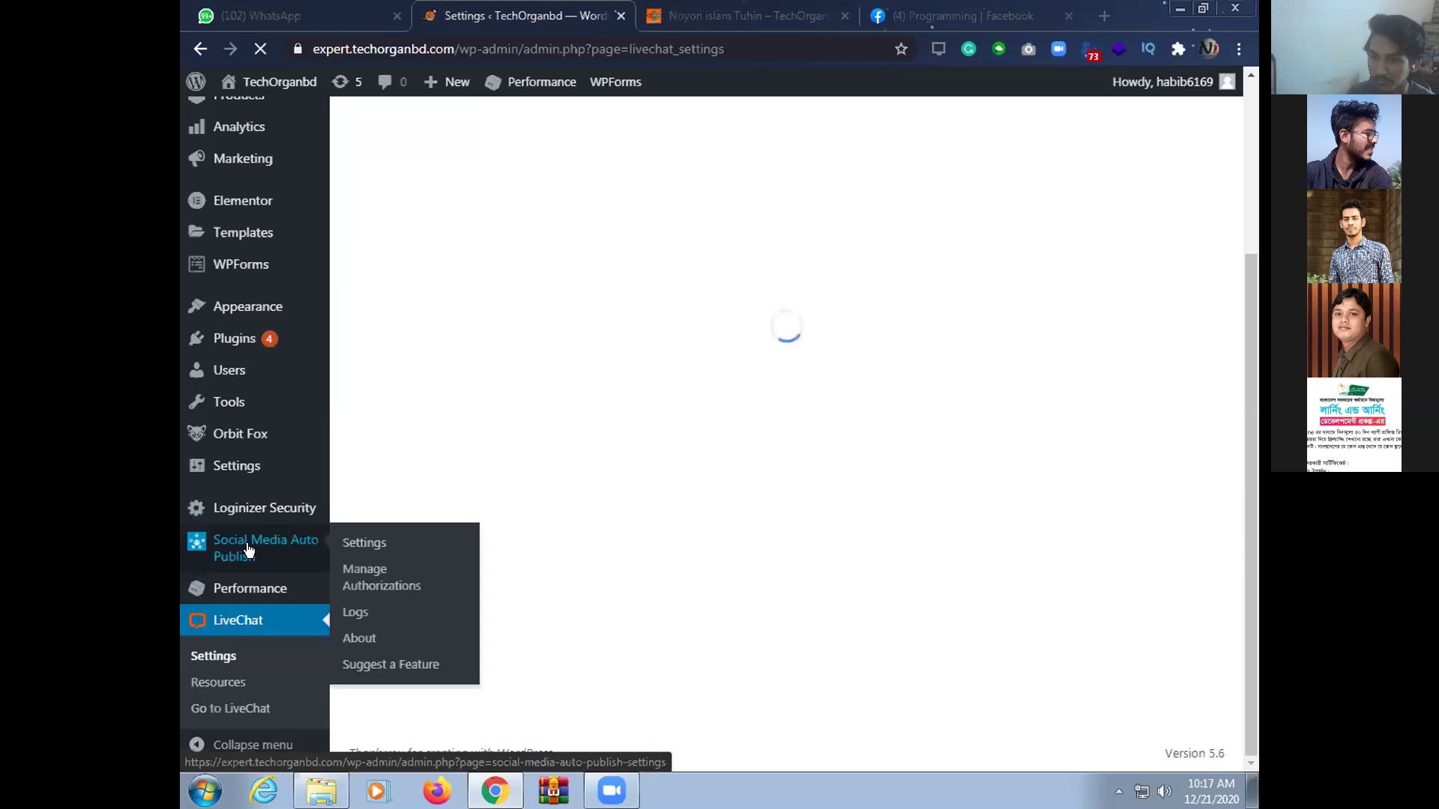
pyautogui.click(248, 549)
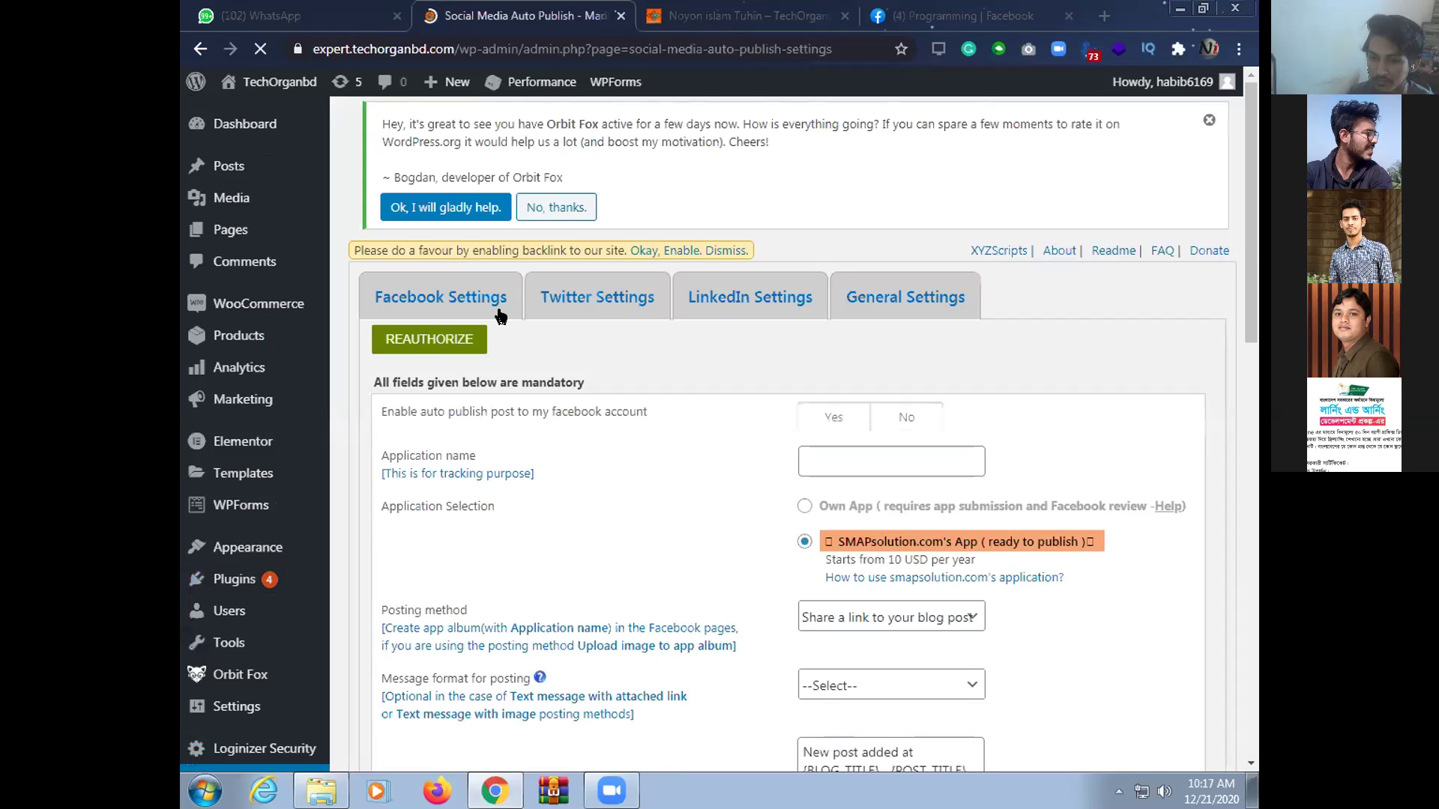
# Set 'Clear facebook cache before publishing' to Yes and save the settings
pyautogui.scroll(-3, 642, 522)
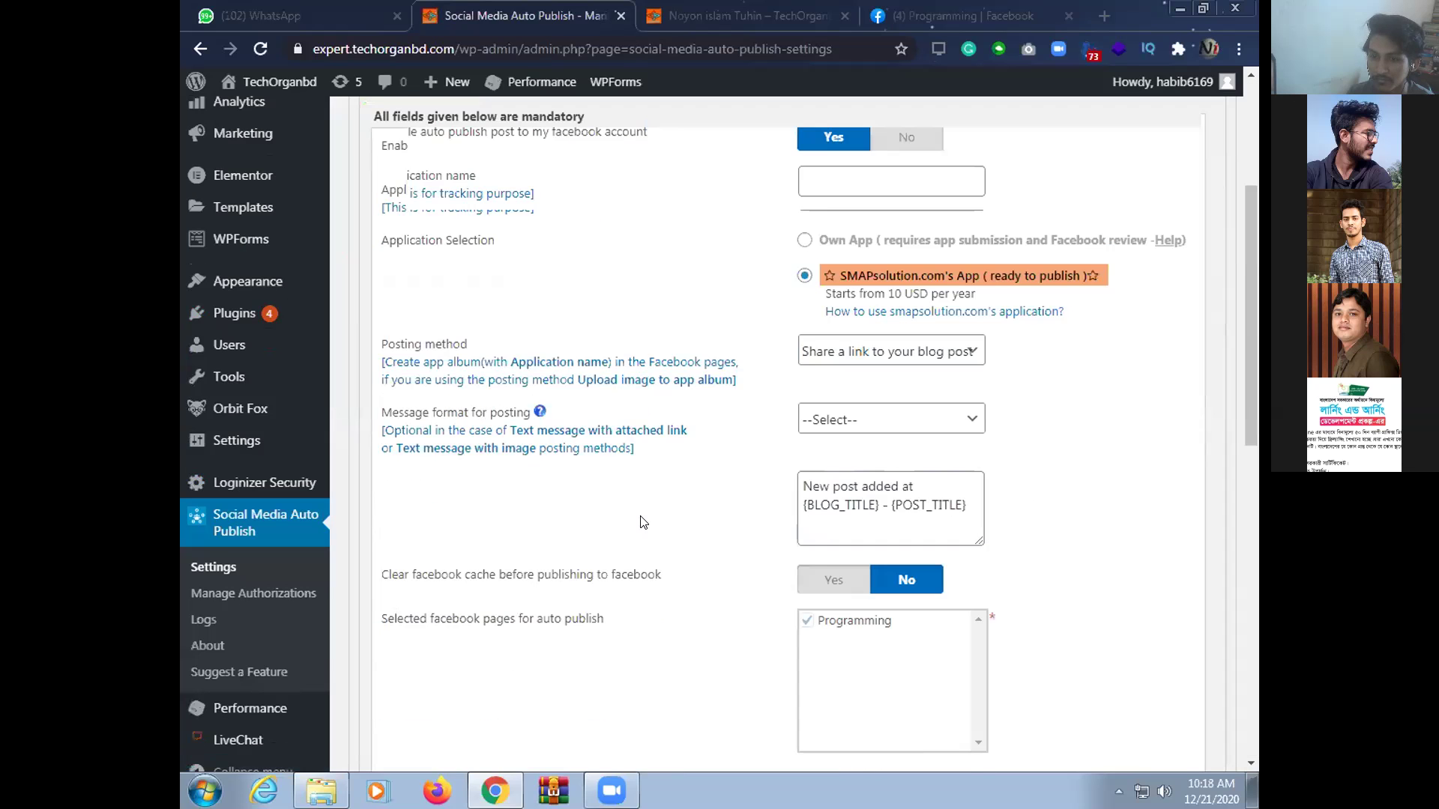
pyautogui.scroll(-4, 648, 523)
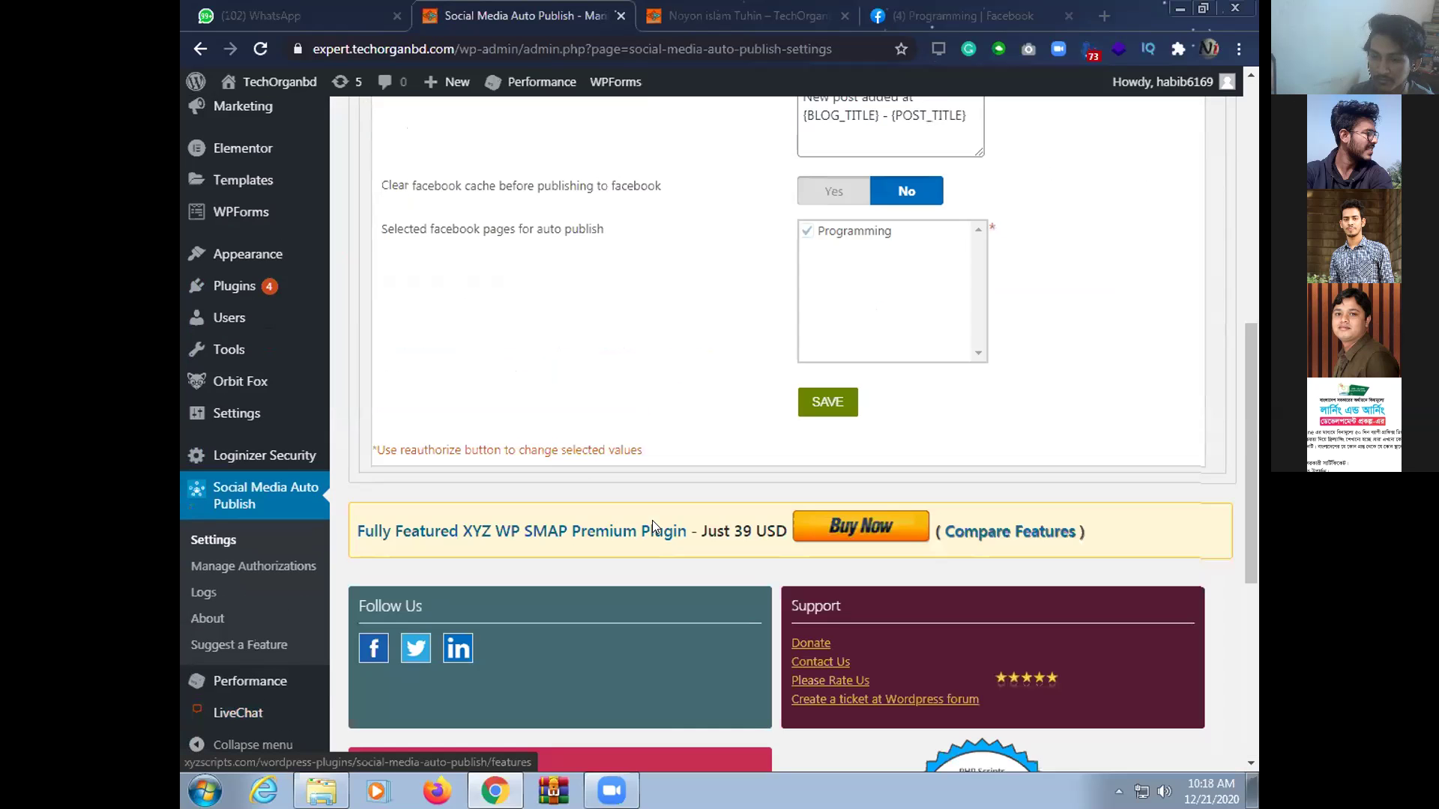
pyautogui.scroll(2, 443, 363)
pyautogui.moveTo(456, 372); pyautogui.dragTo(646, 372)
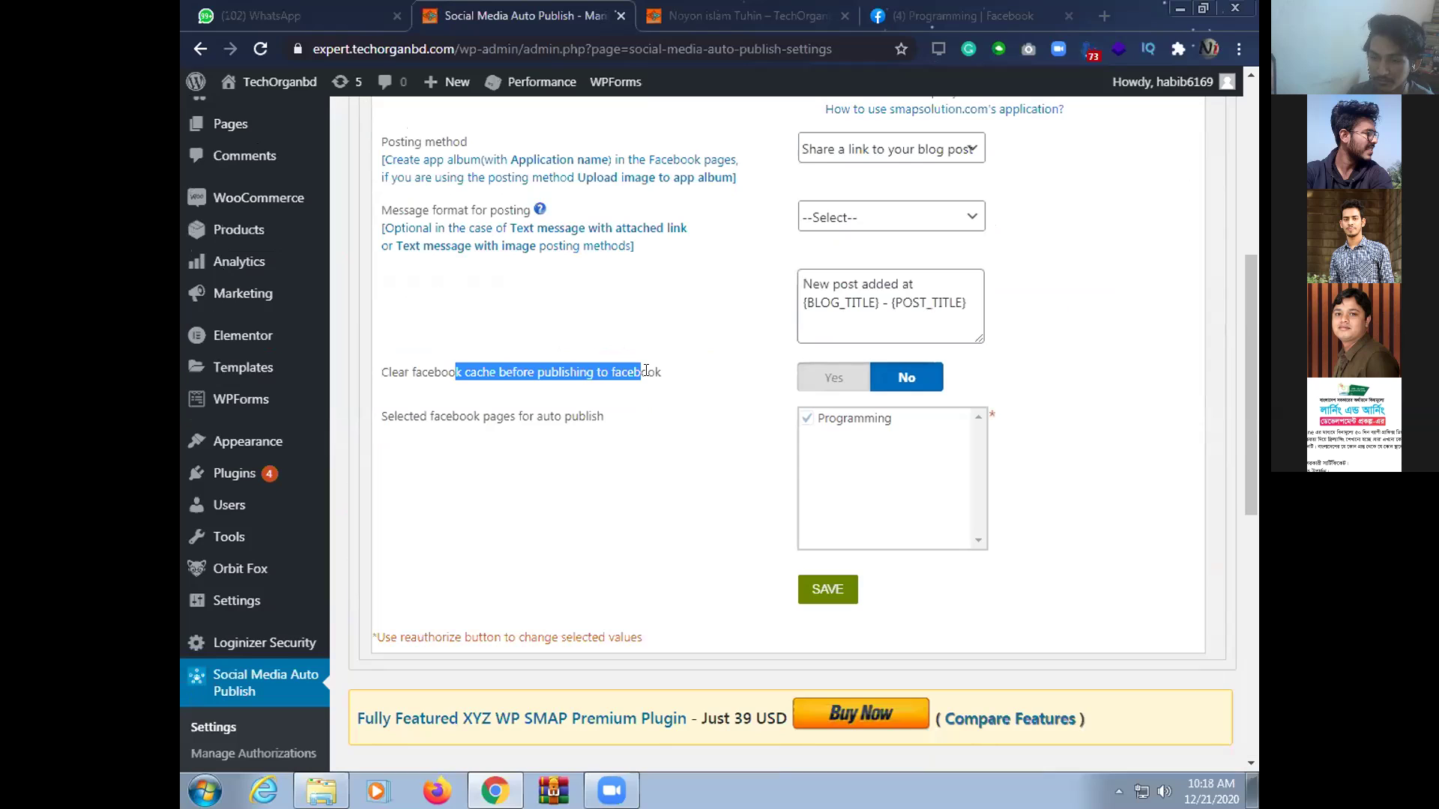
pyautogui.click(834, 382)
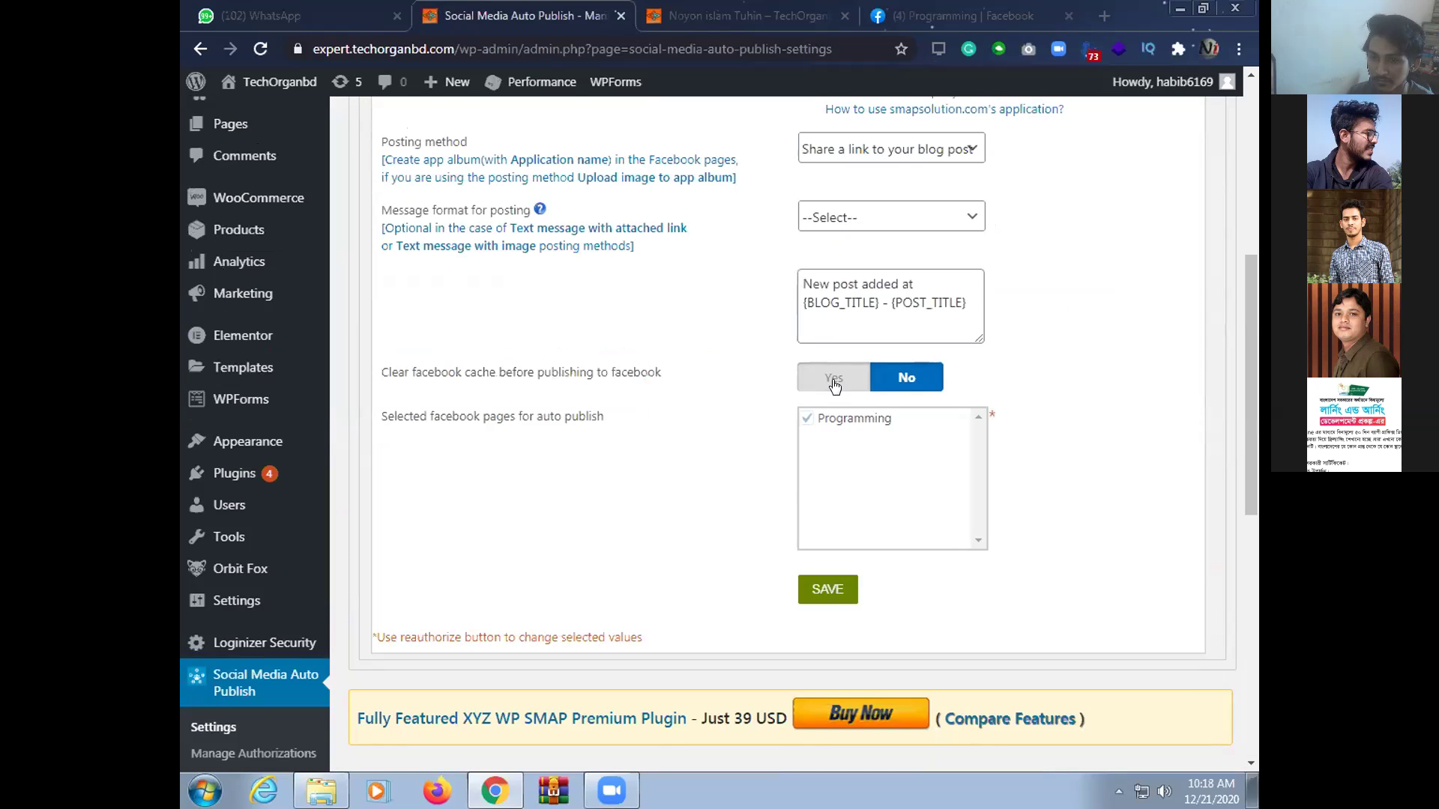
pyautogui.click(835, 382)
pyautogui.click(828, 592)
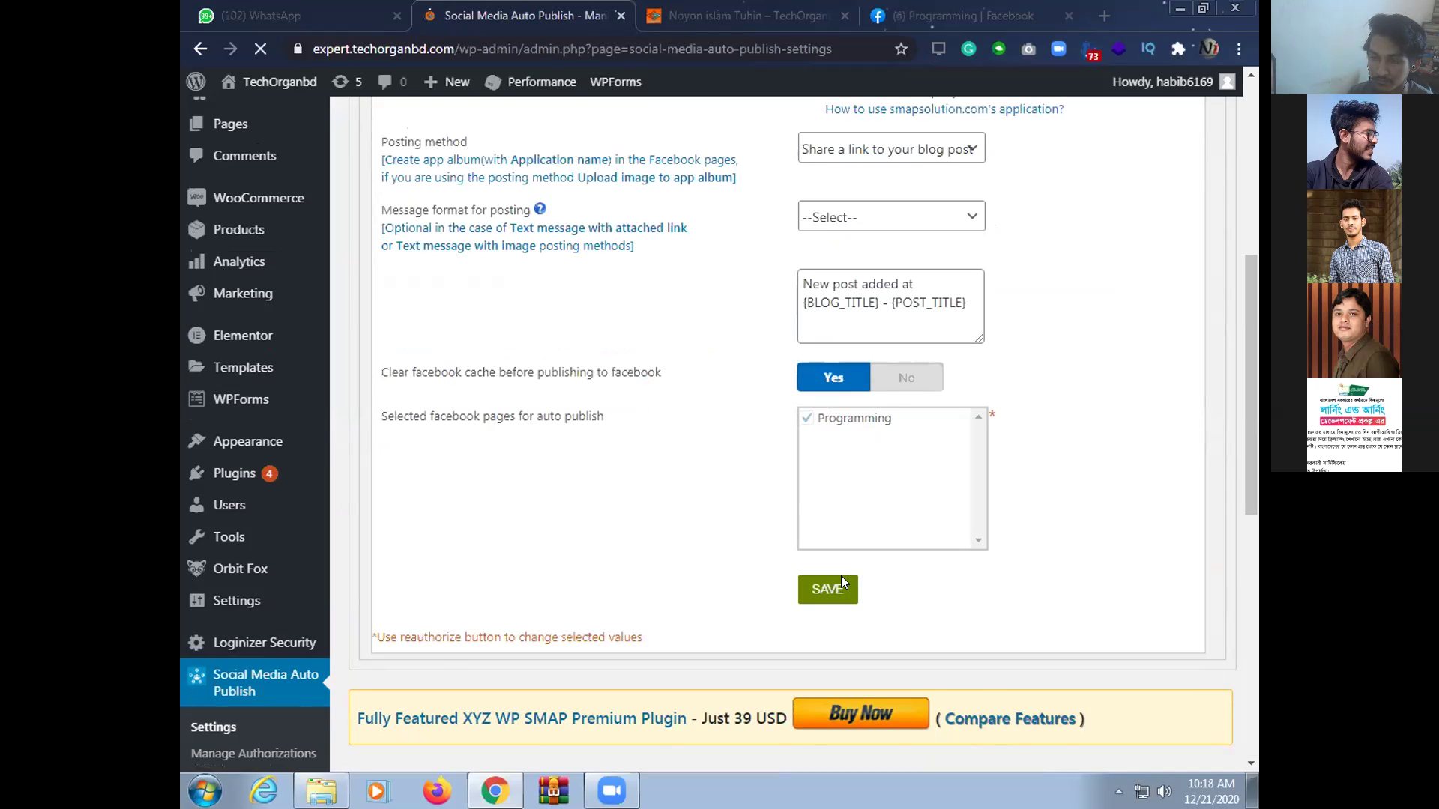
# Check the missing application name error, then switch to the Facebook Programming tab
pyautogui.scroll(-2, 691, 588)
pyautogui.scroll(-2, 712, 624)
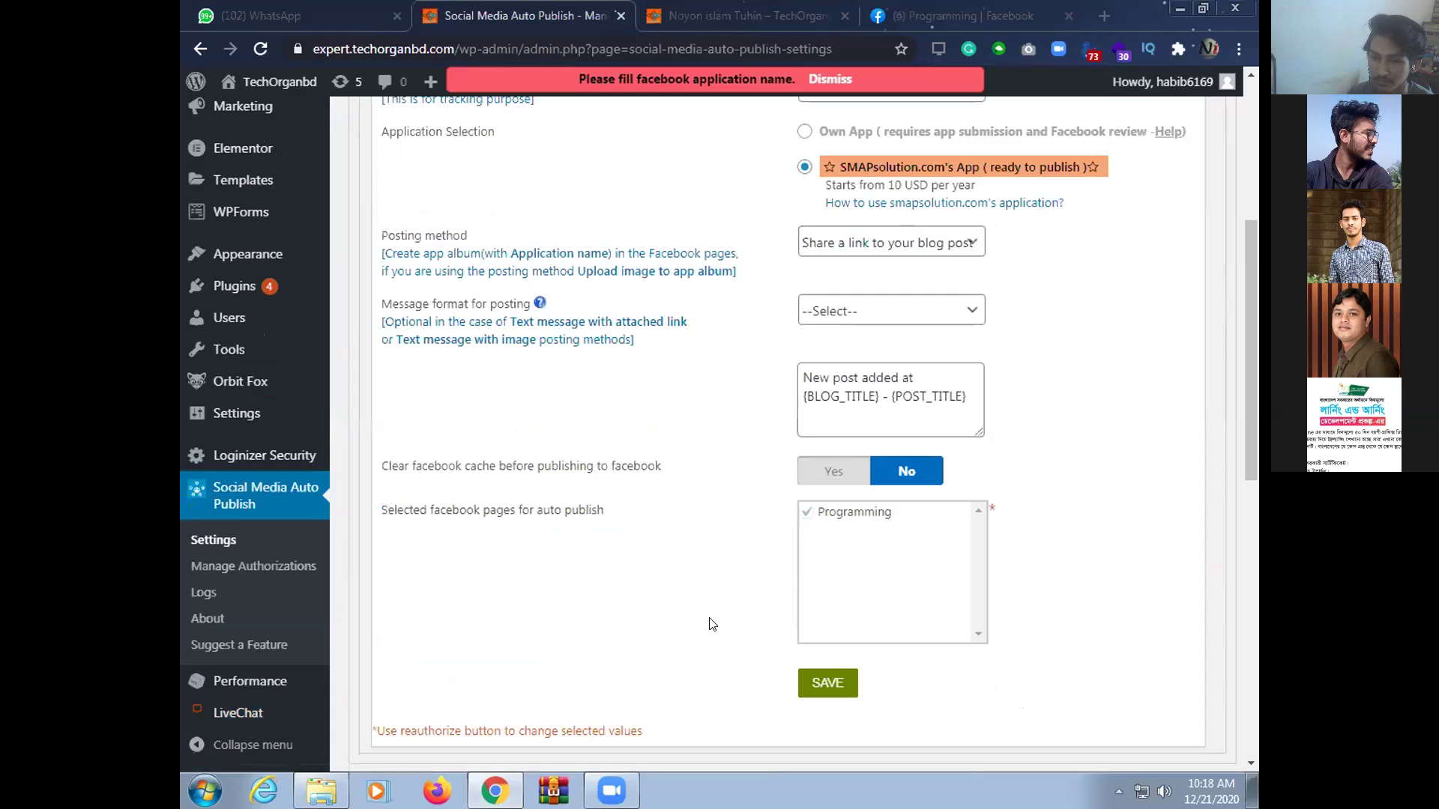
pyautogui.scroll(-4, 714, 629)
pyautogui.scroll(6, 854, 331)
pyautogui.click(908, 9)
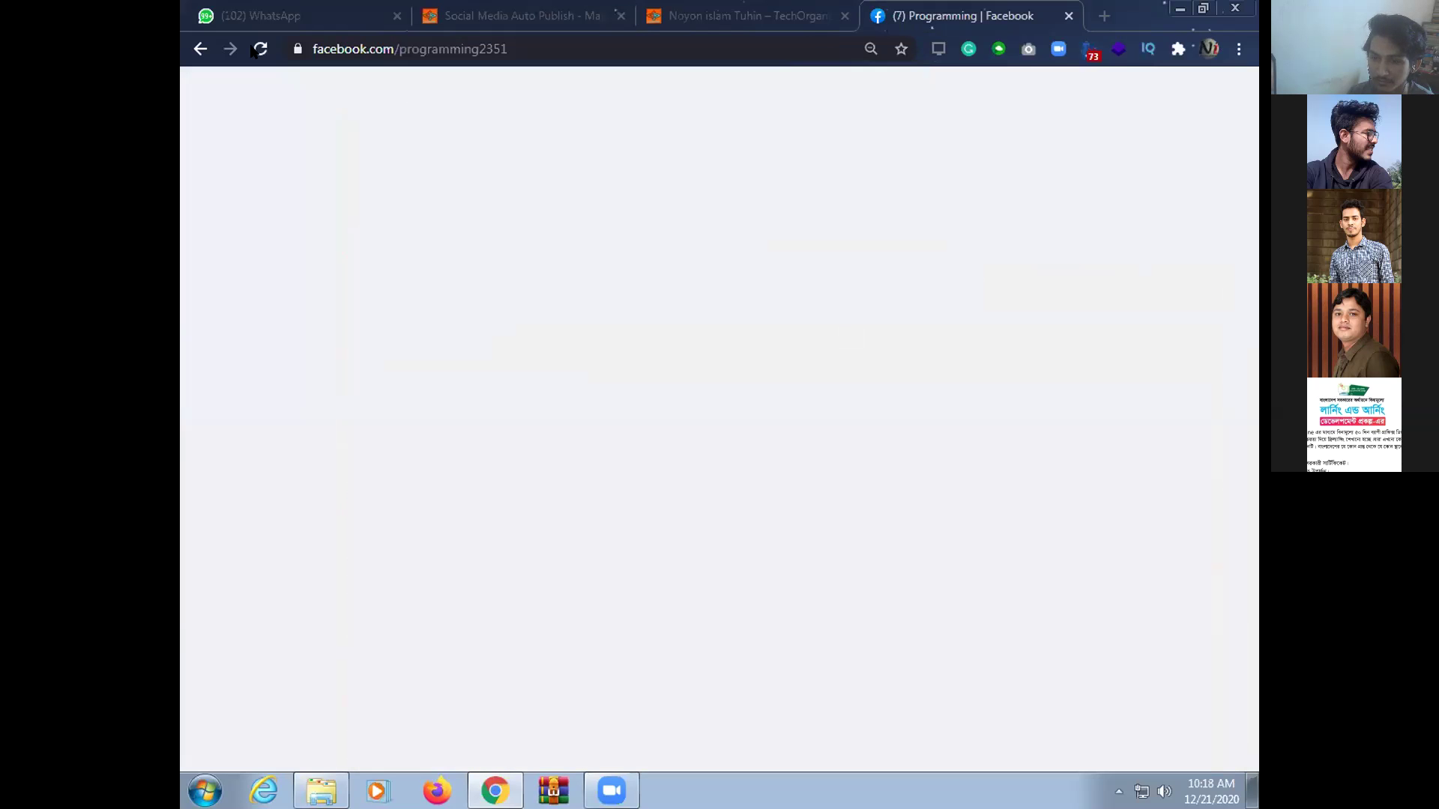
# Reload the Programming page, scroll its timeline for the shared article, then switch to the blog post tab
pyautogui.click(259, 49)
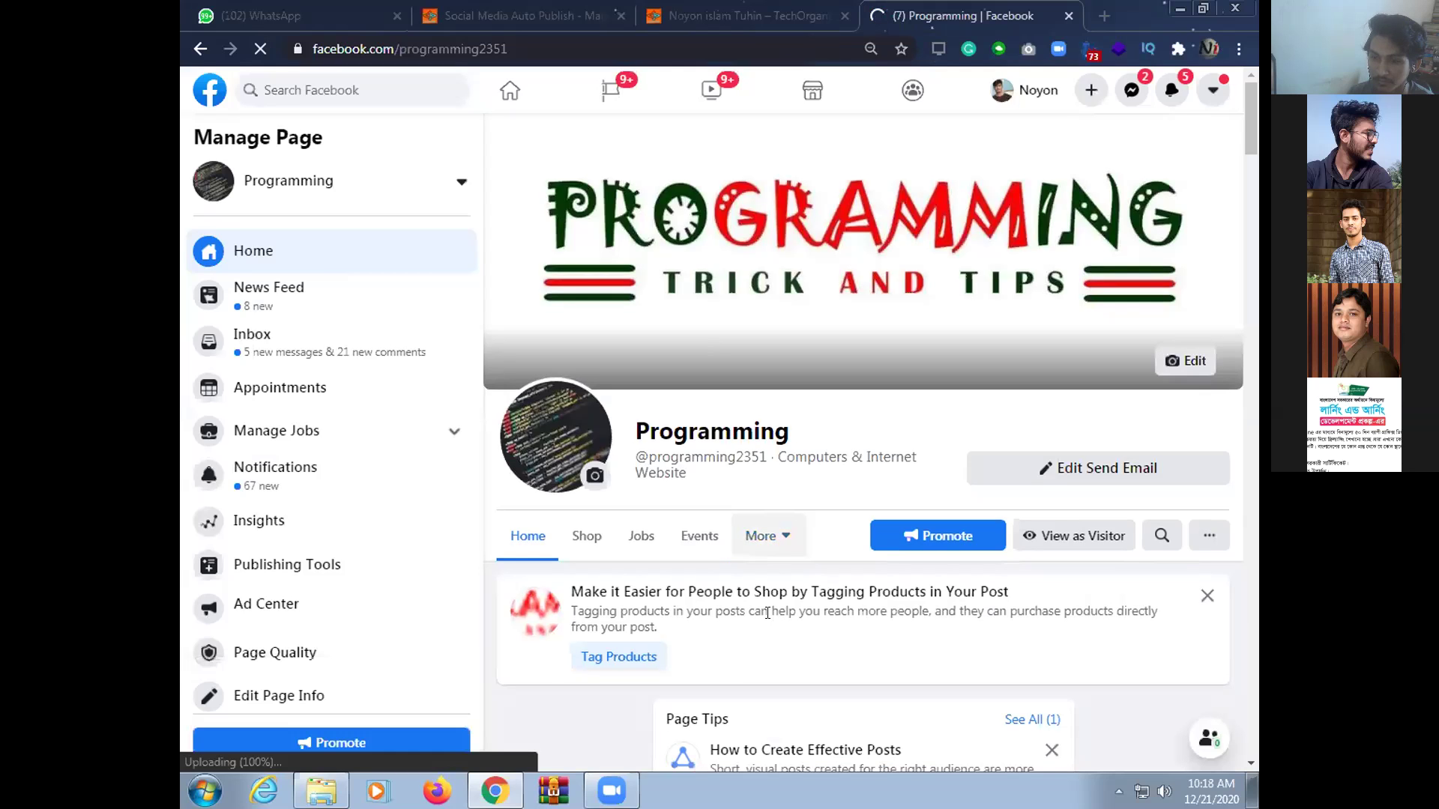
pyautogui.scroll(-7, 769, 616)
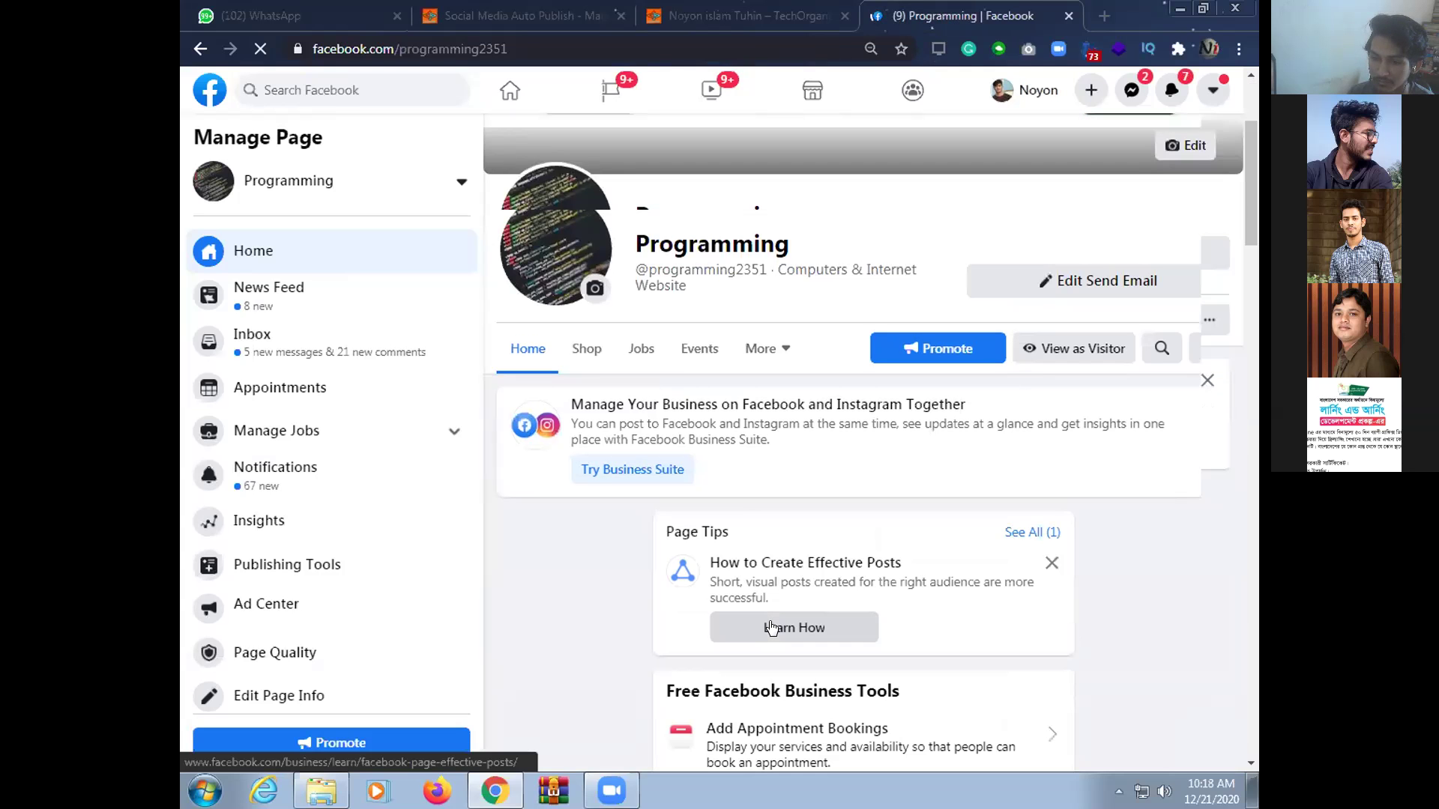
pyautogui.scroll(-10, 769, 625)
pyautogui.scroll(-8, 772, 630)
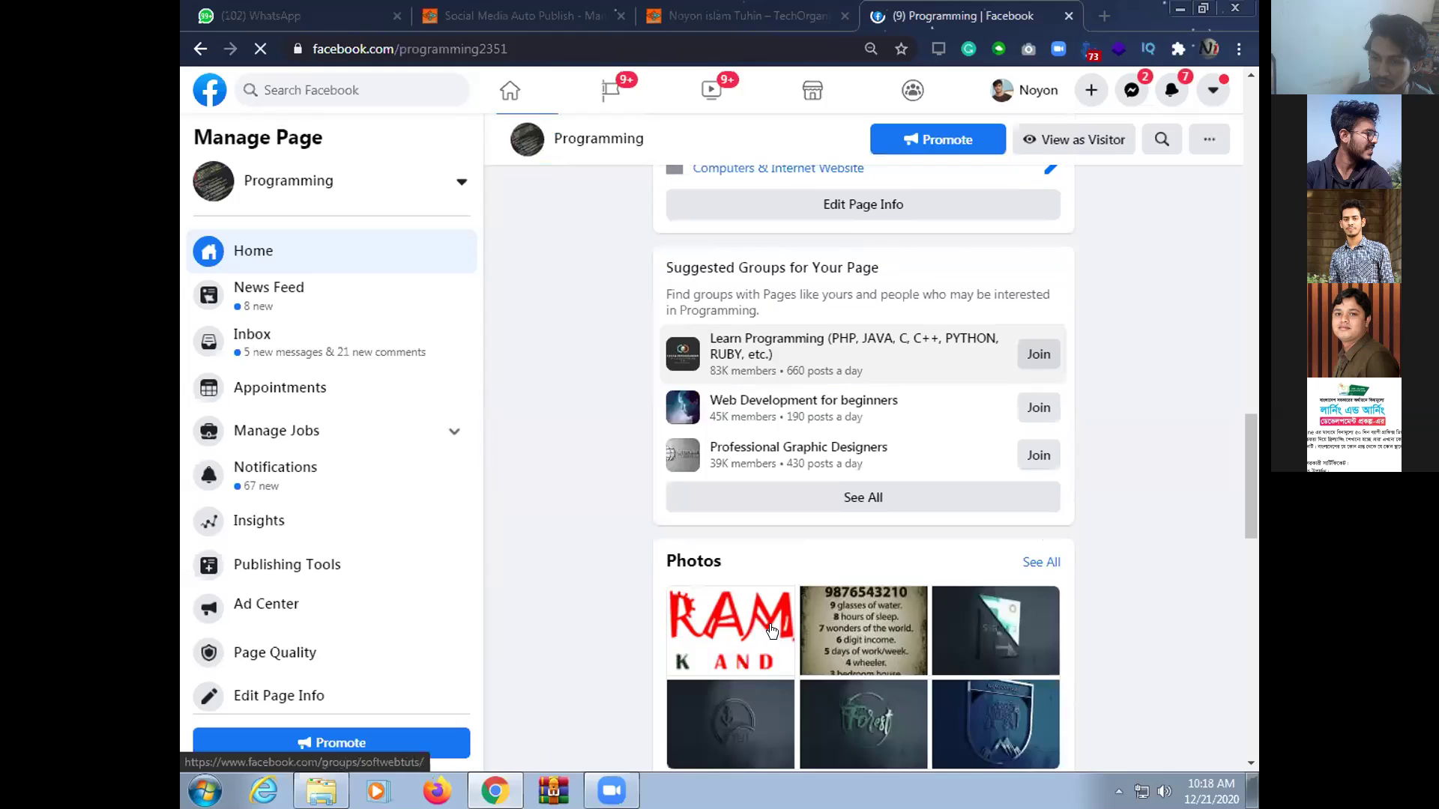
pyautogui.scroll(-3, 772, 630)
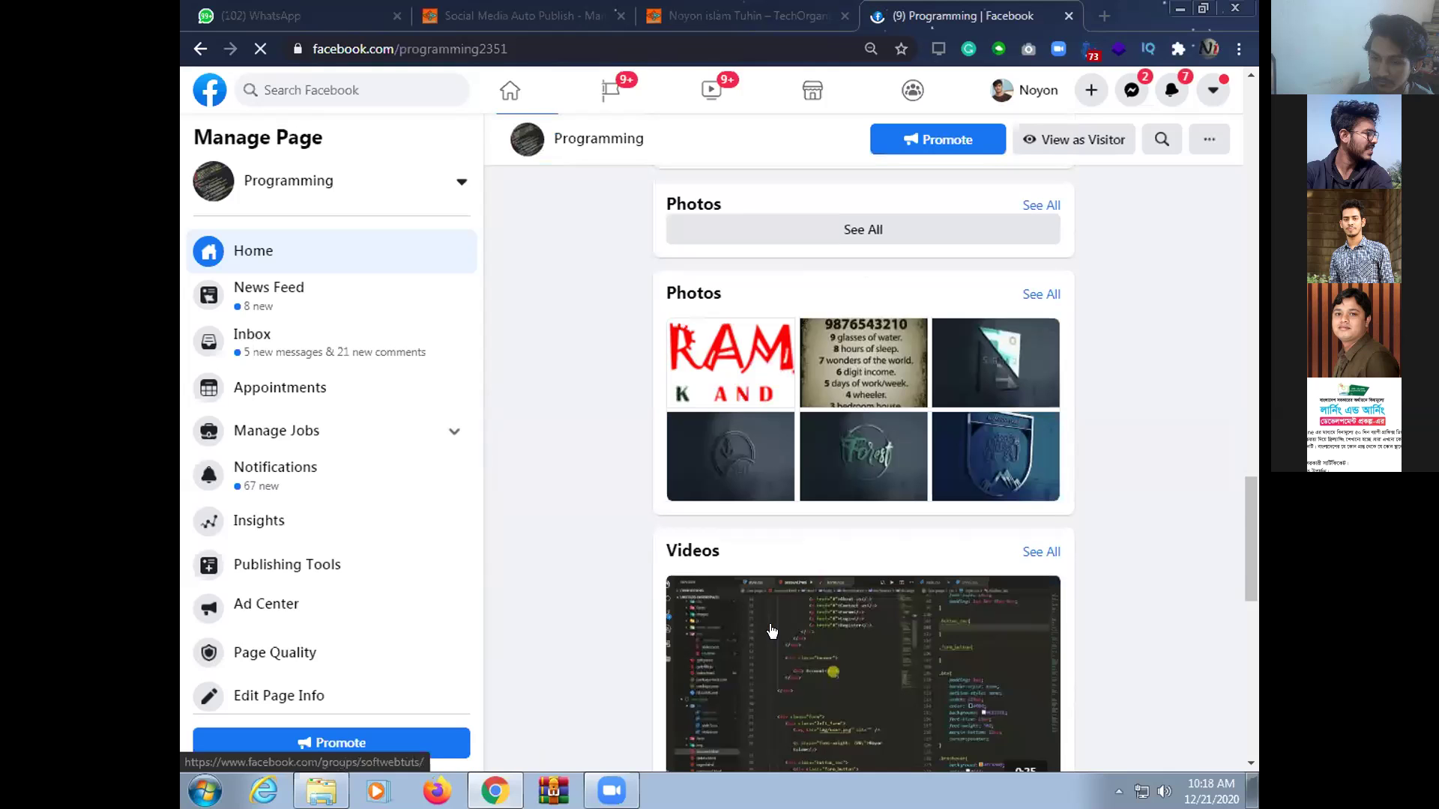
pyautogui.scroll(-4, 772, 631)
pyautogui.scroll(-5, 772, 630)
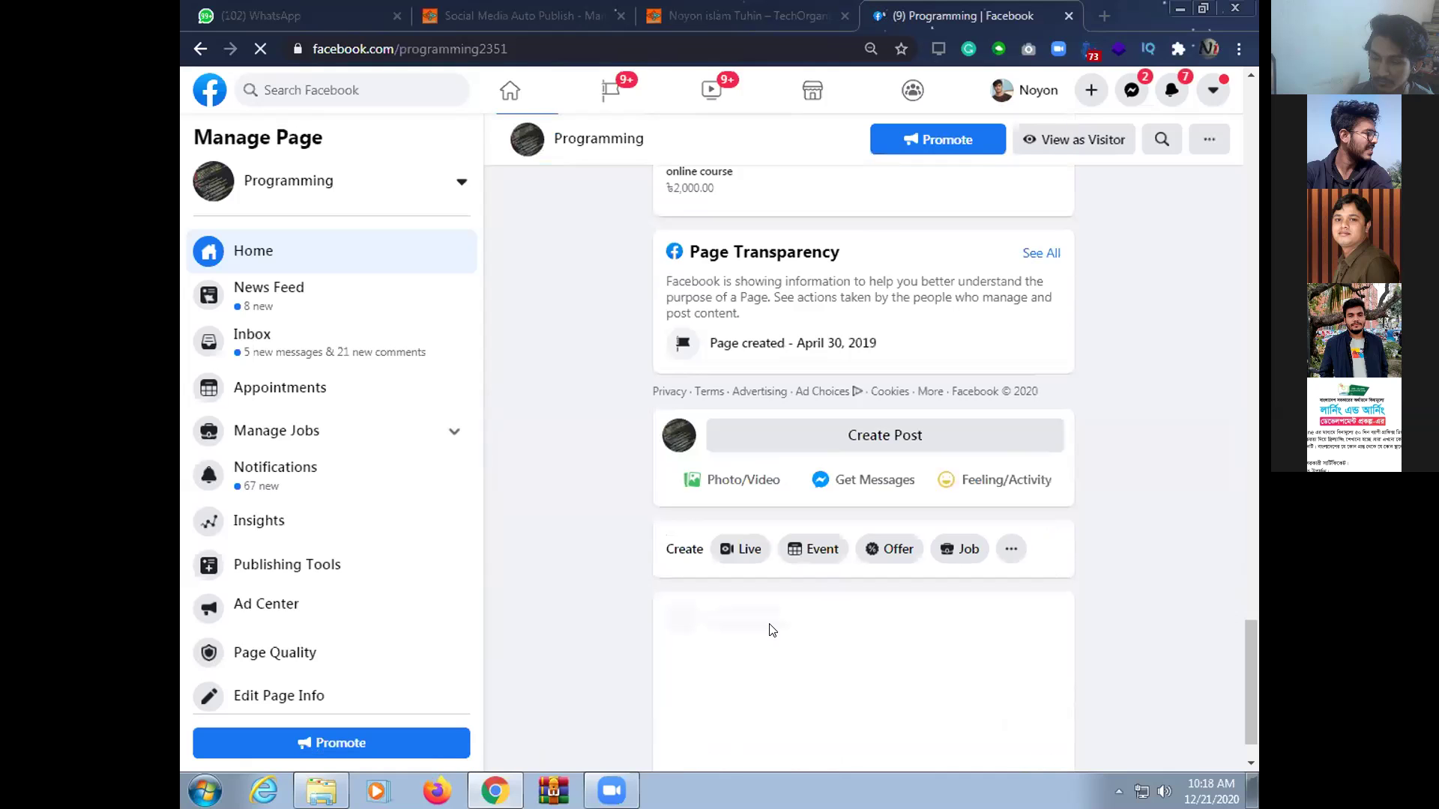
pyautogui.scroll(-1, 772, 630)
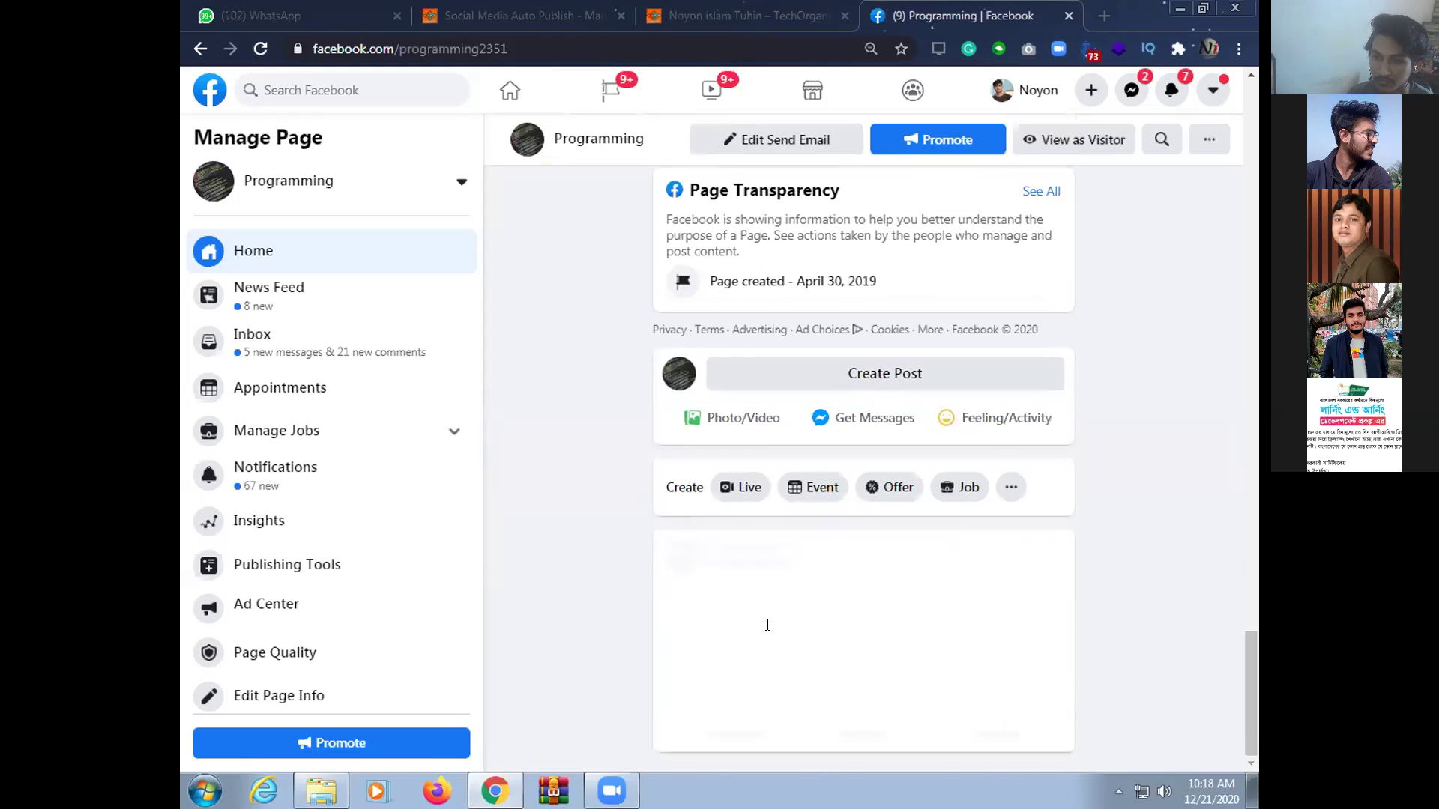
pyautogui.scroll(-3, 767, 625)
pyautogui.moveTo(691, 541); pyautogui.dragTo(817, 552)
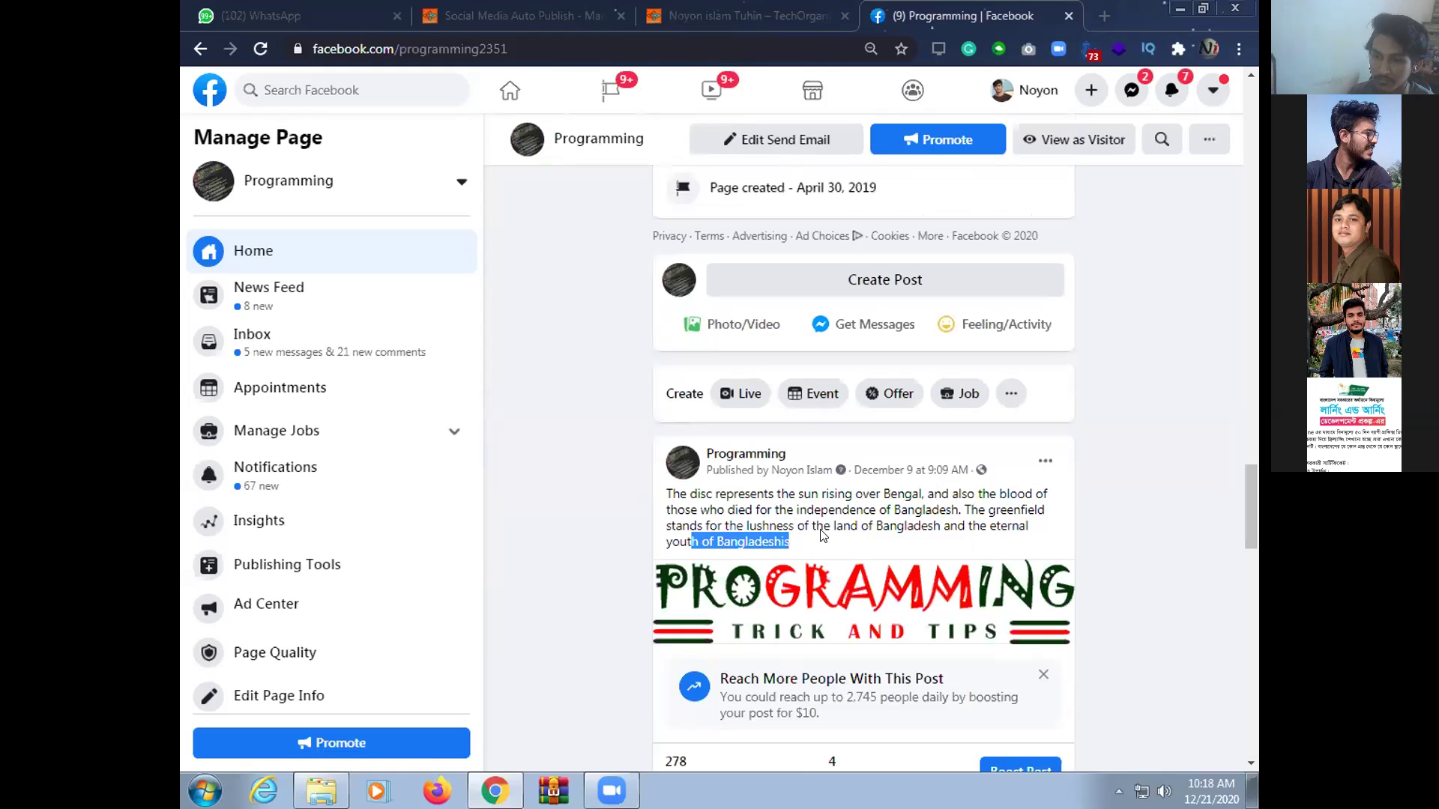
pyautogui.scroll(3, 696, 75)
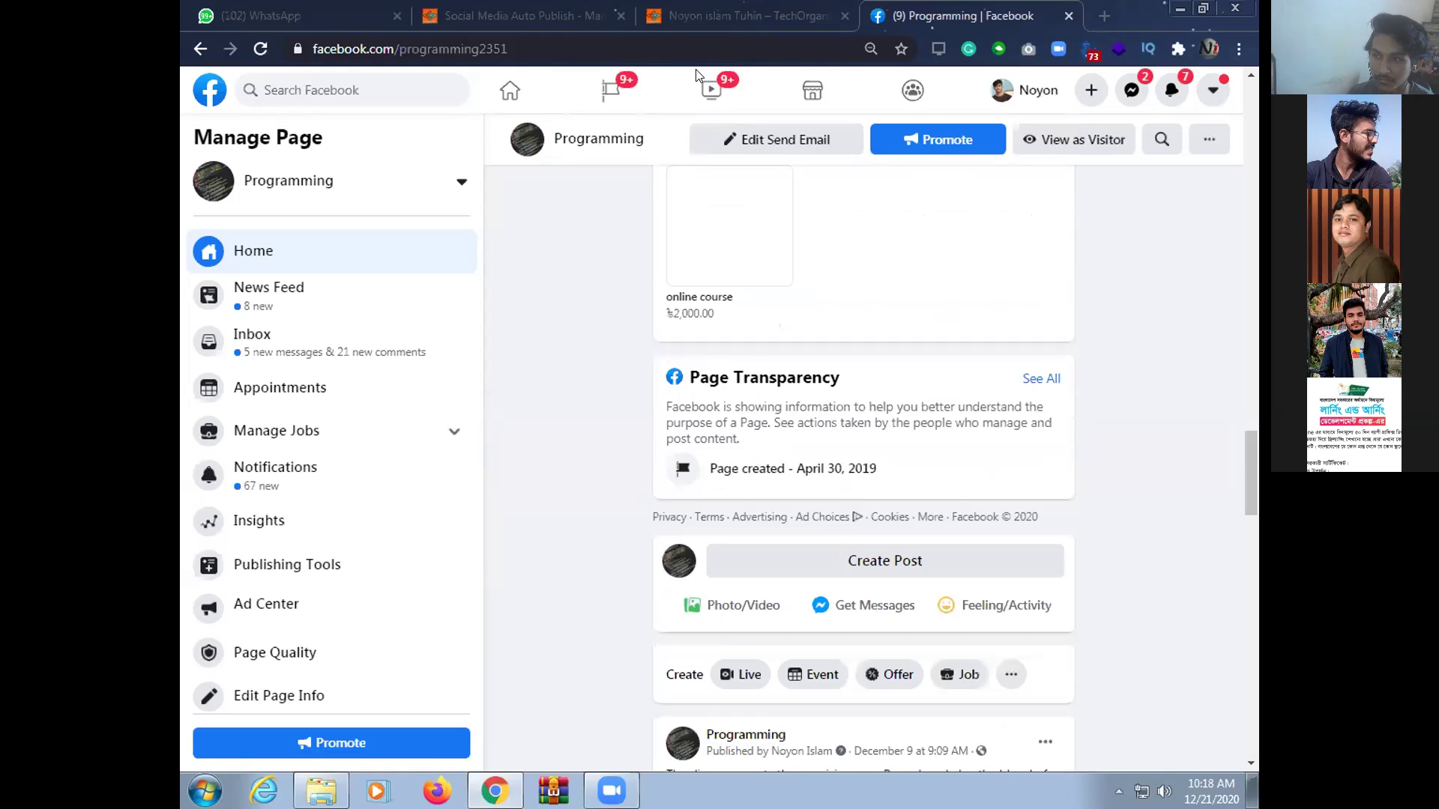
pyautogui.scroll(4, 696, 75)
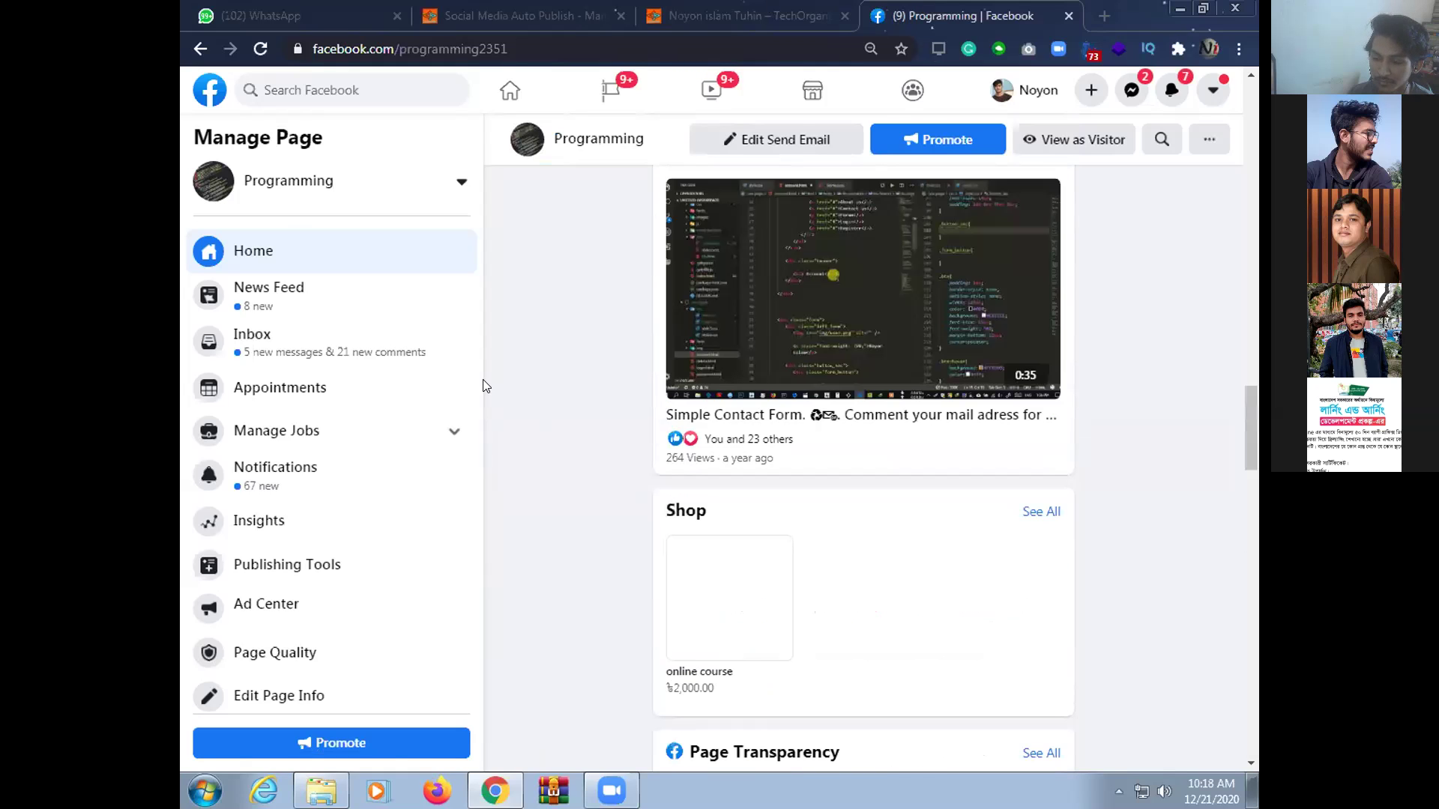
pyautogui.hotkey('ctrl', 'shift', 'Tab')
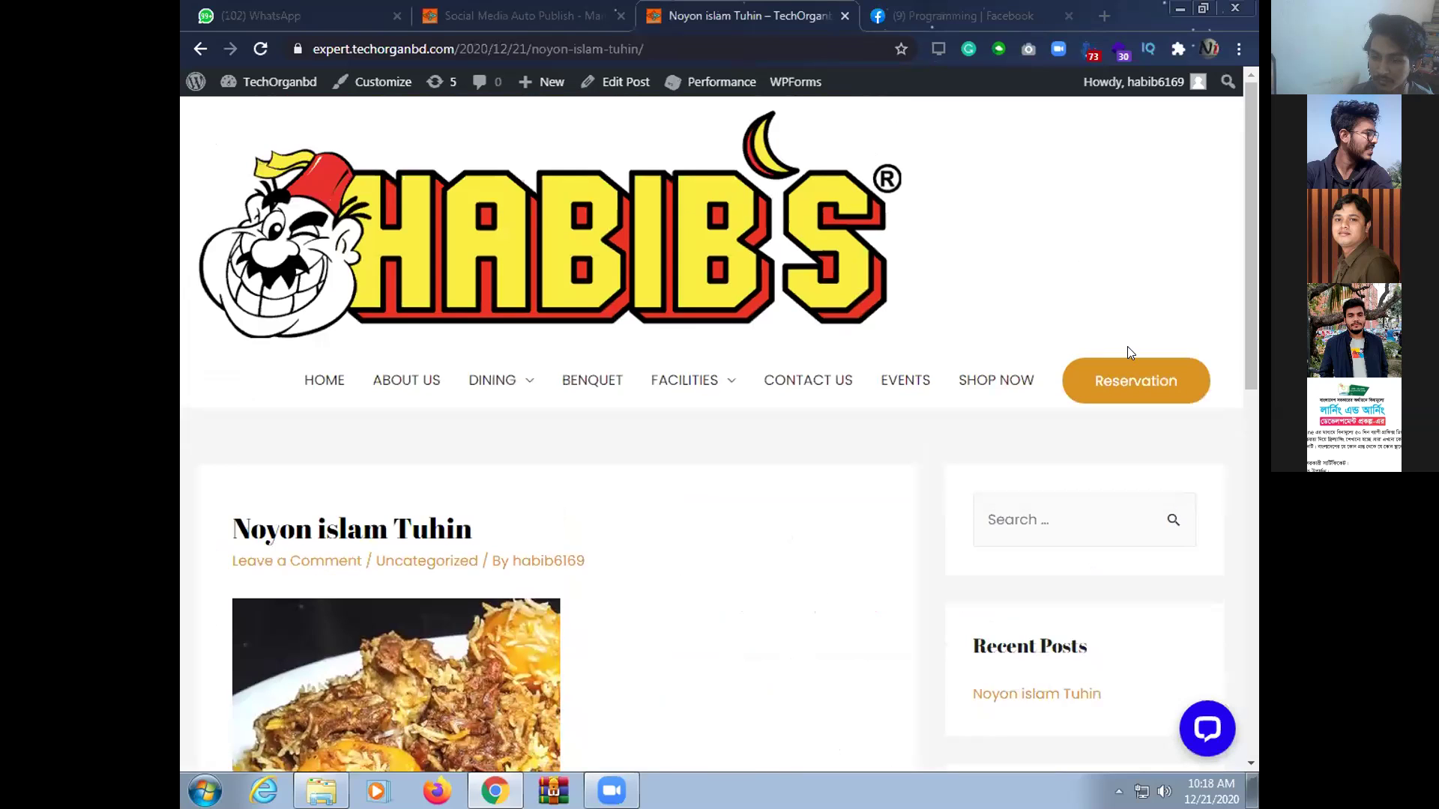
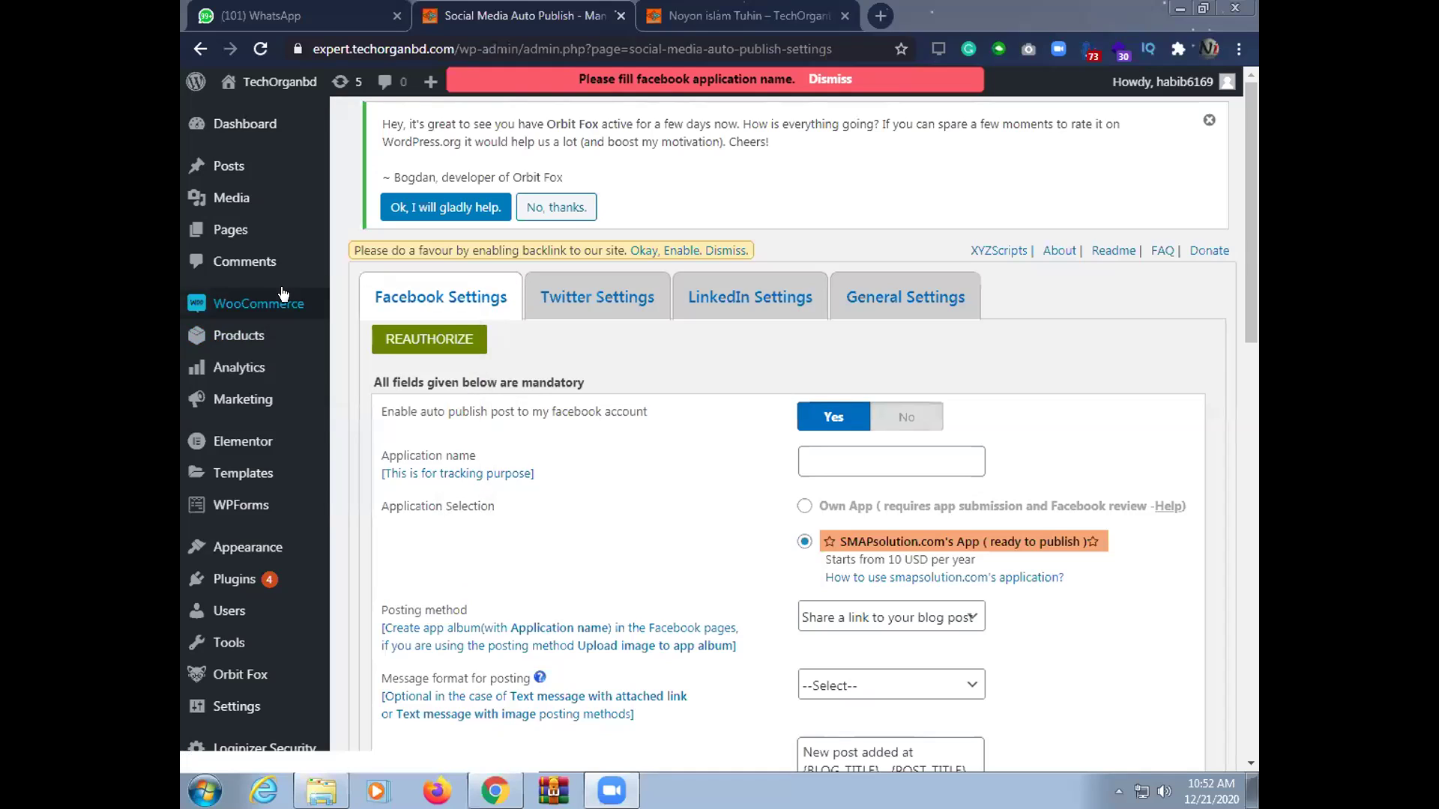
# Minimize the Chrome window showing the Social Media Auto Publish settings
pyautogui.moveTo(254, 307)
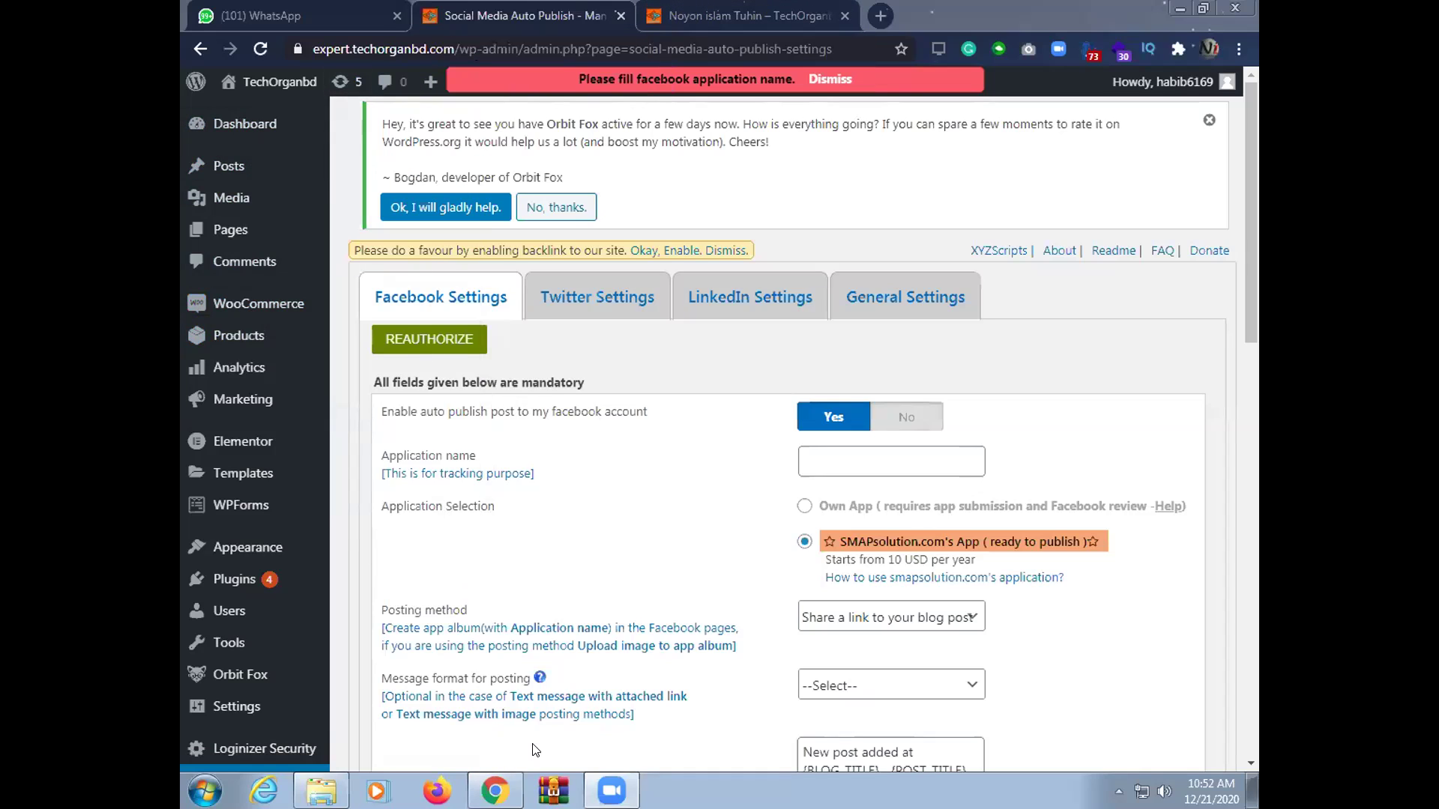
pyautogui.click(1178, 7)
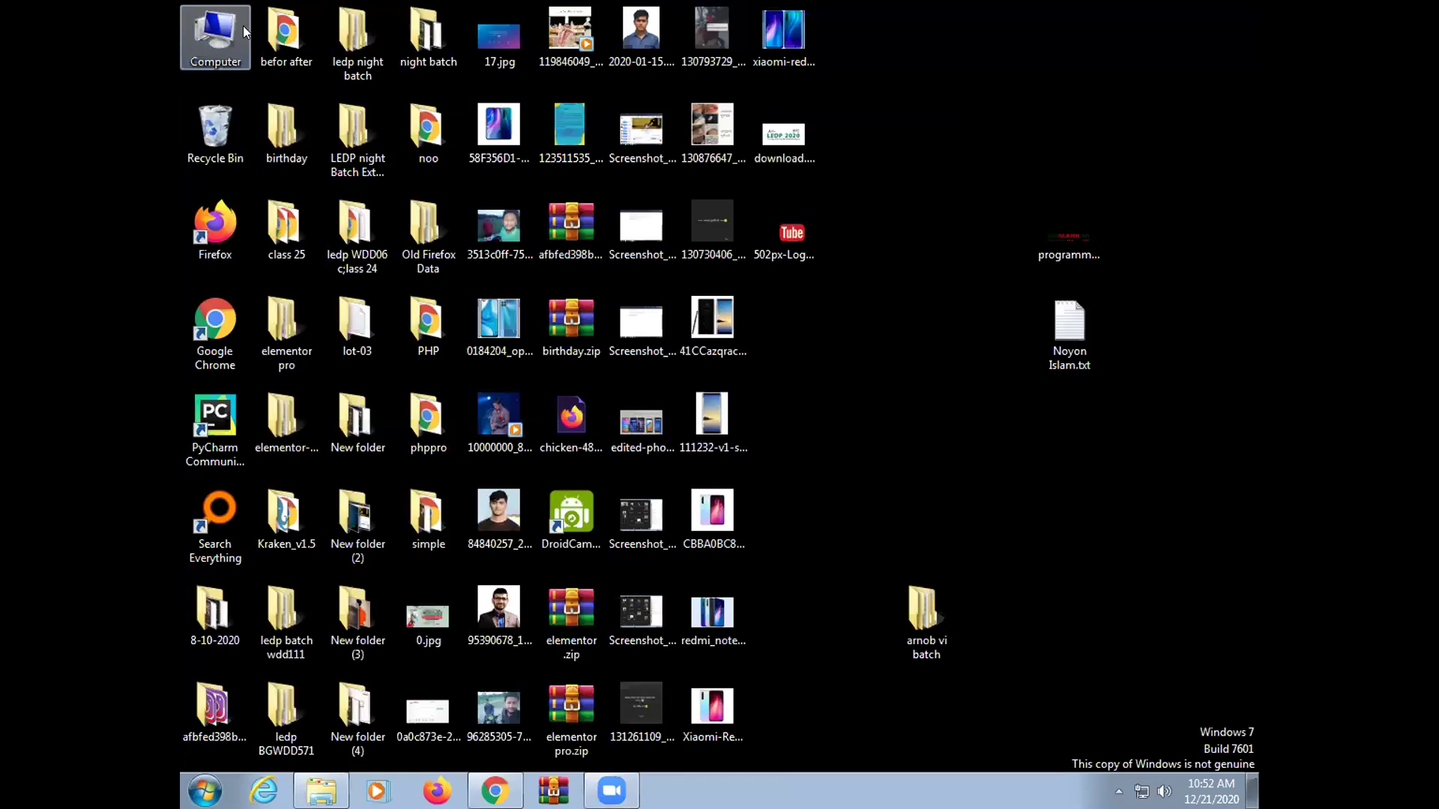
# Browse from Computer into the C:\xampp\htdocs folder
pyautogui.doubleClick(243, 26)
pyautogui.click(405, 144)
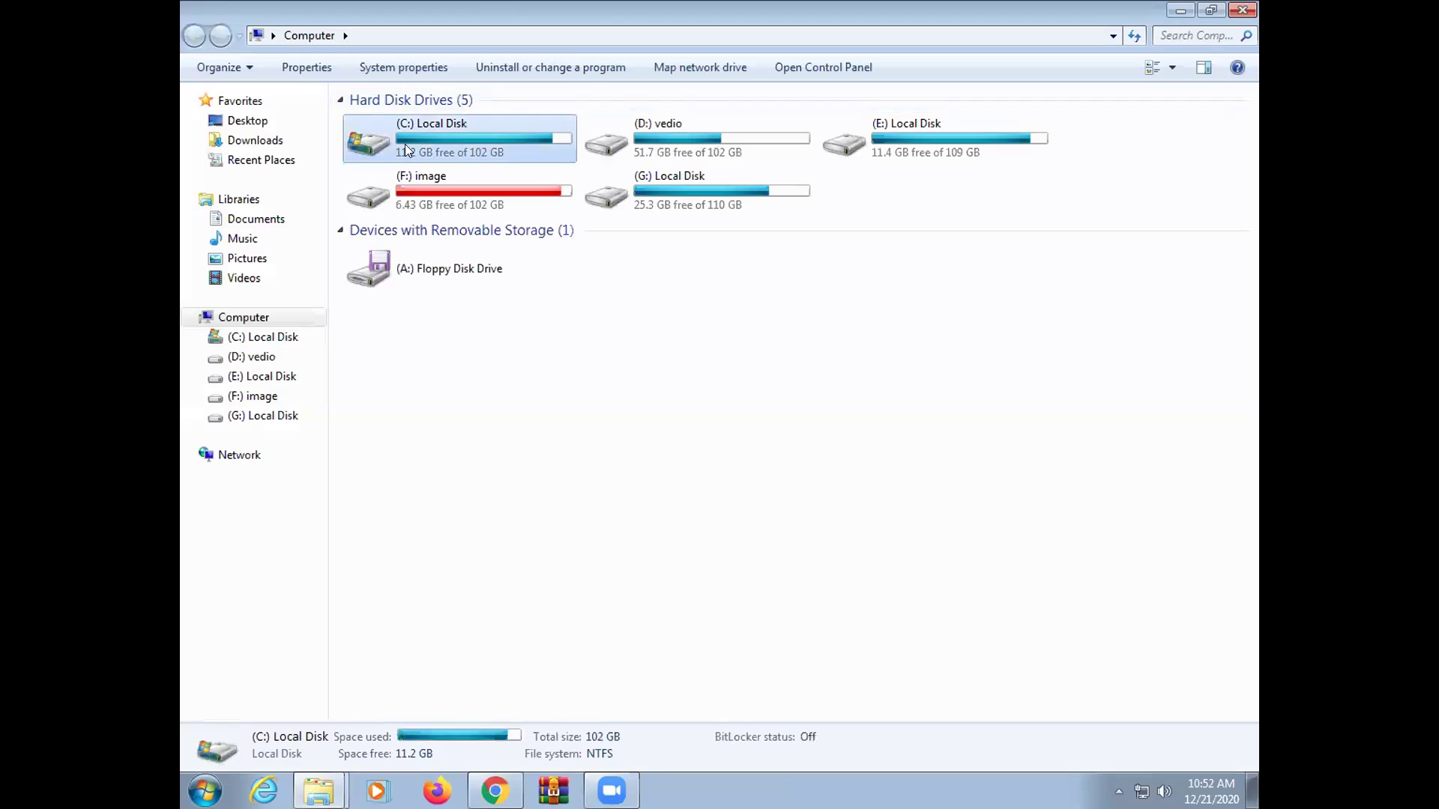
pyautogui.doubleClick(385, 141)
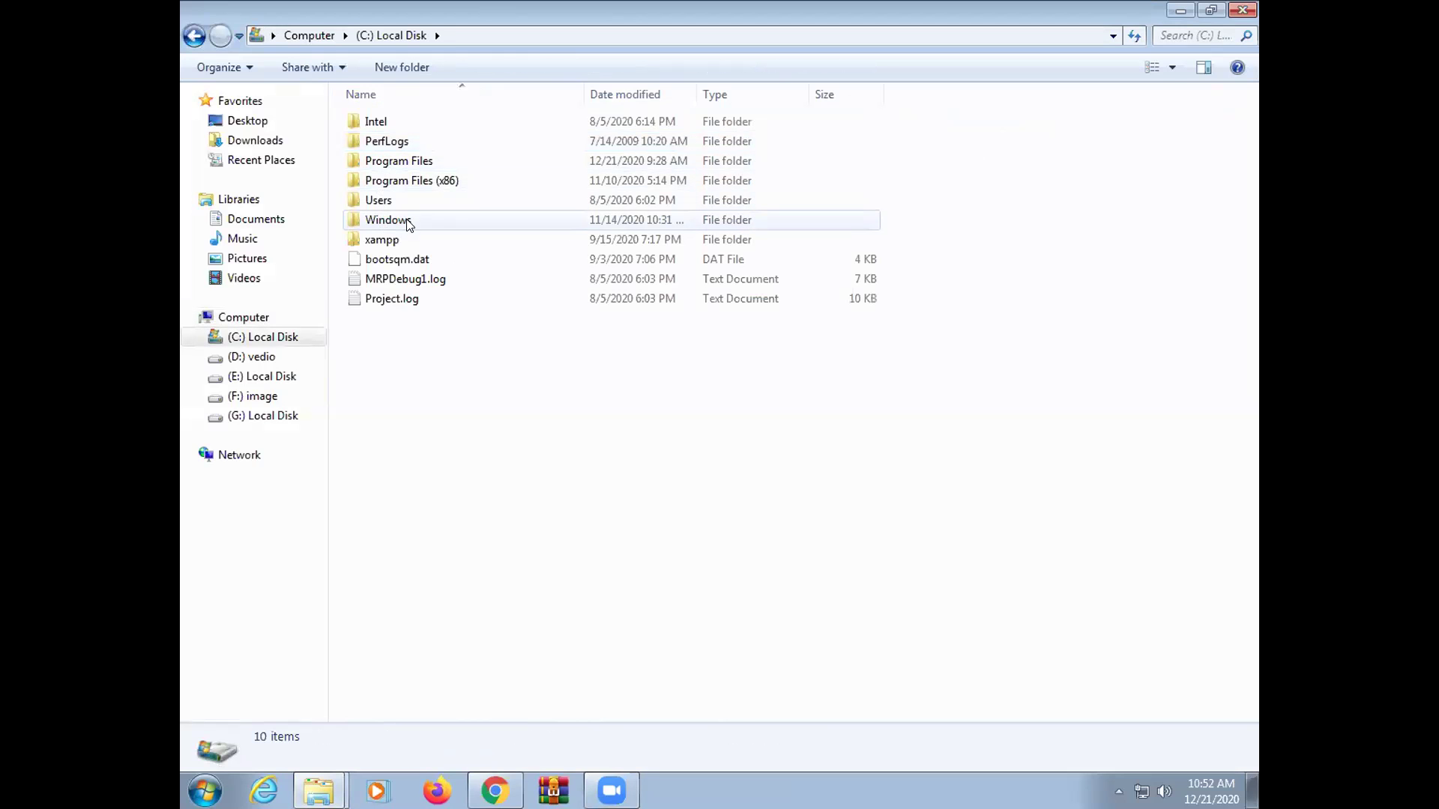
pyautogui.doubleClick(381, 240)
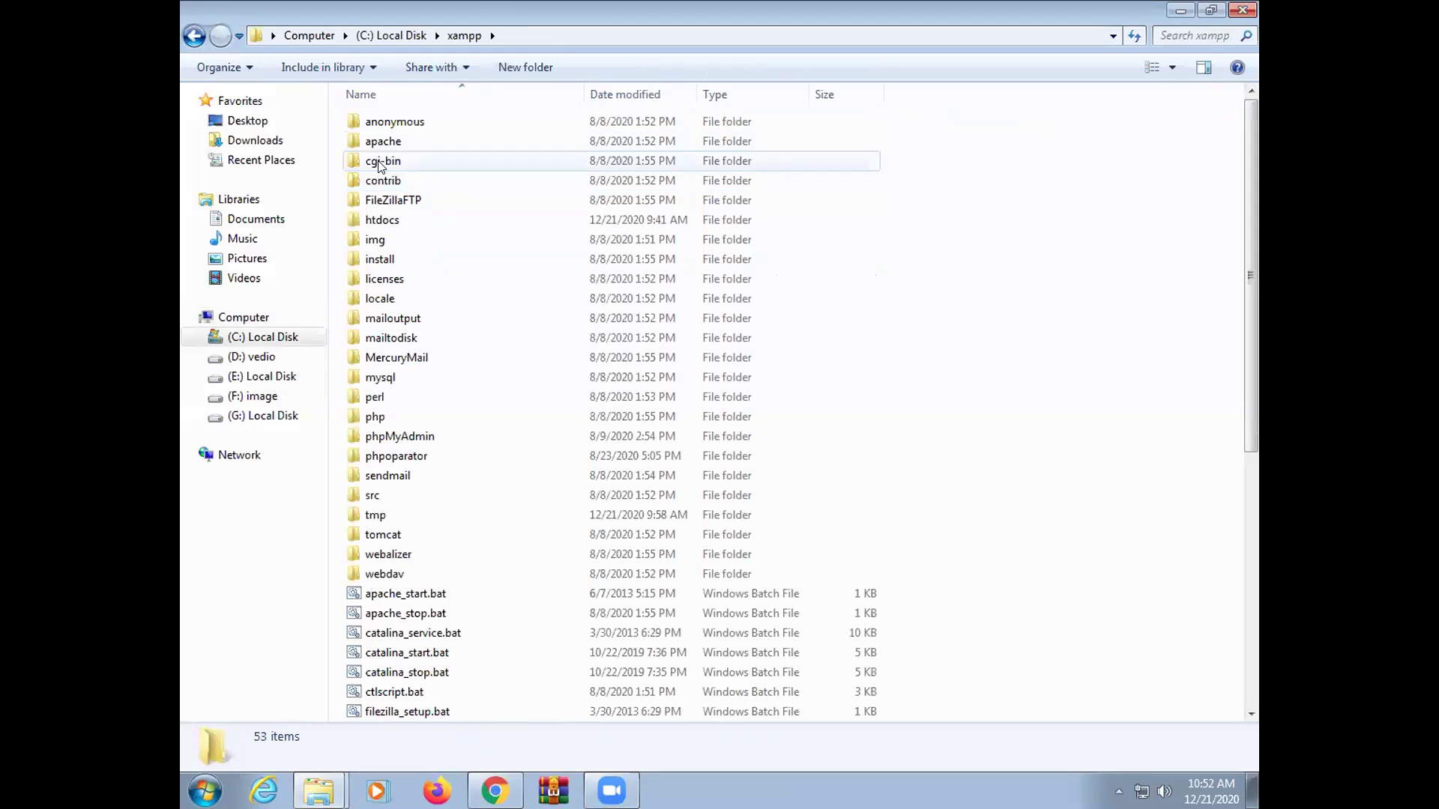
pyautogui.doubleClick(395, 220)
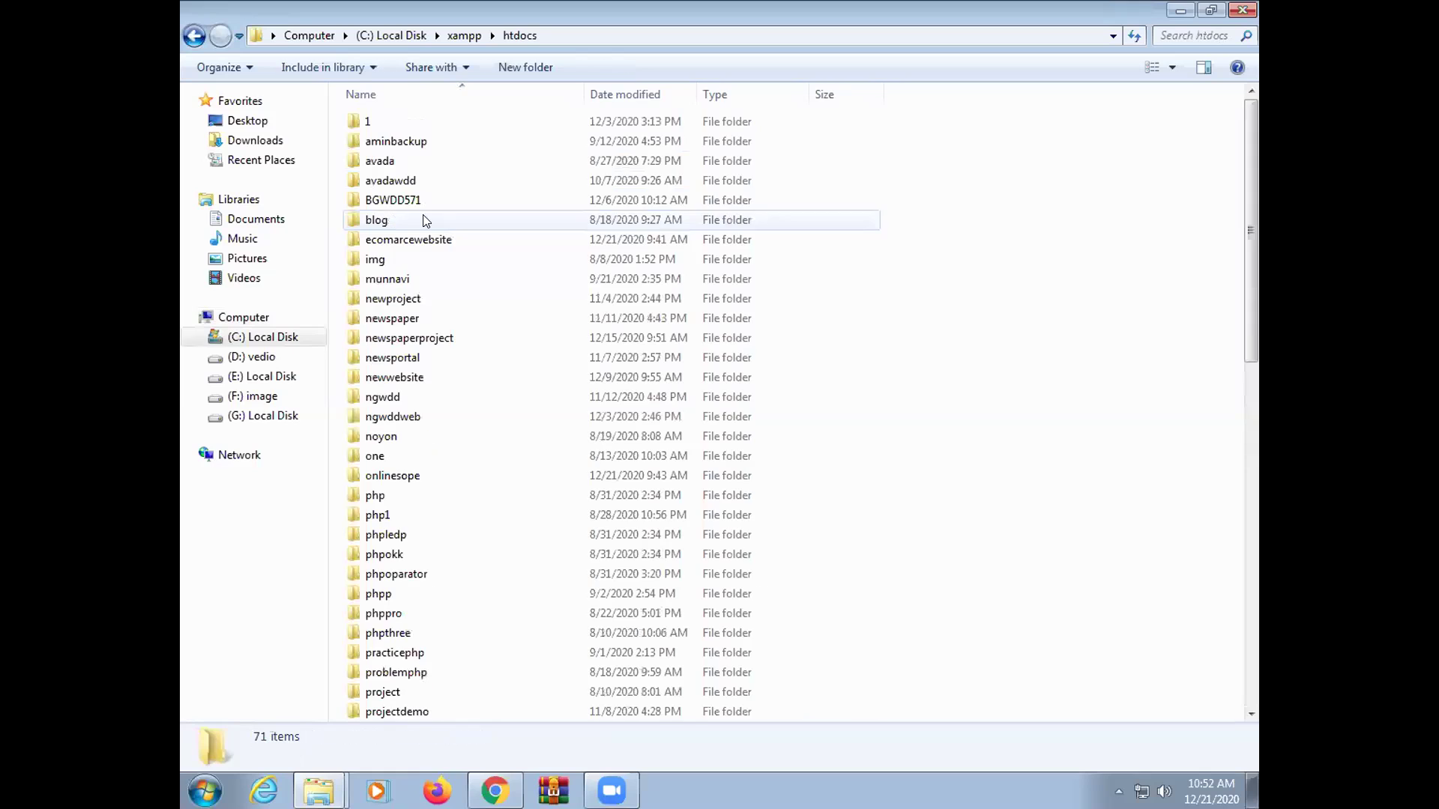
# Look through the htdocs site folders such as avadawdd and ecomarcewebsite
pyautogui.click(397, 176)
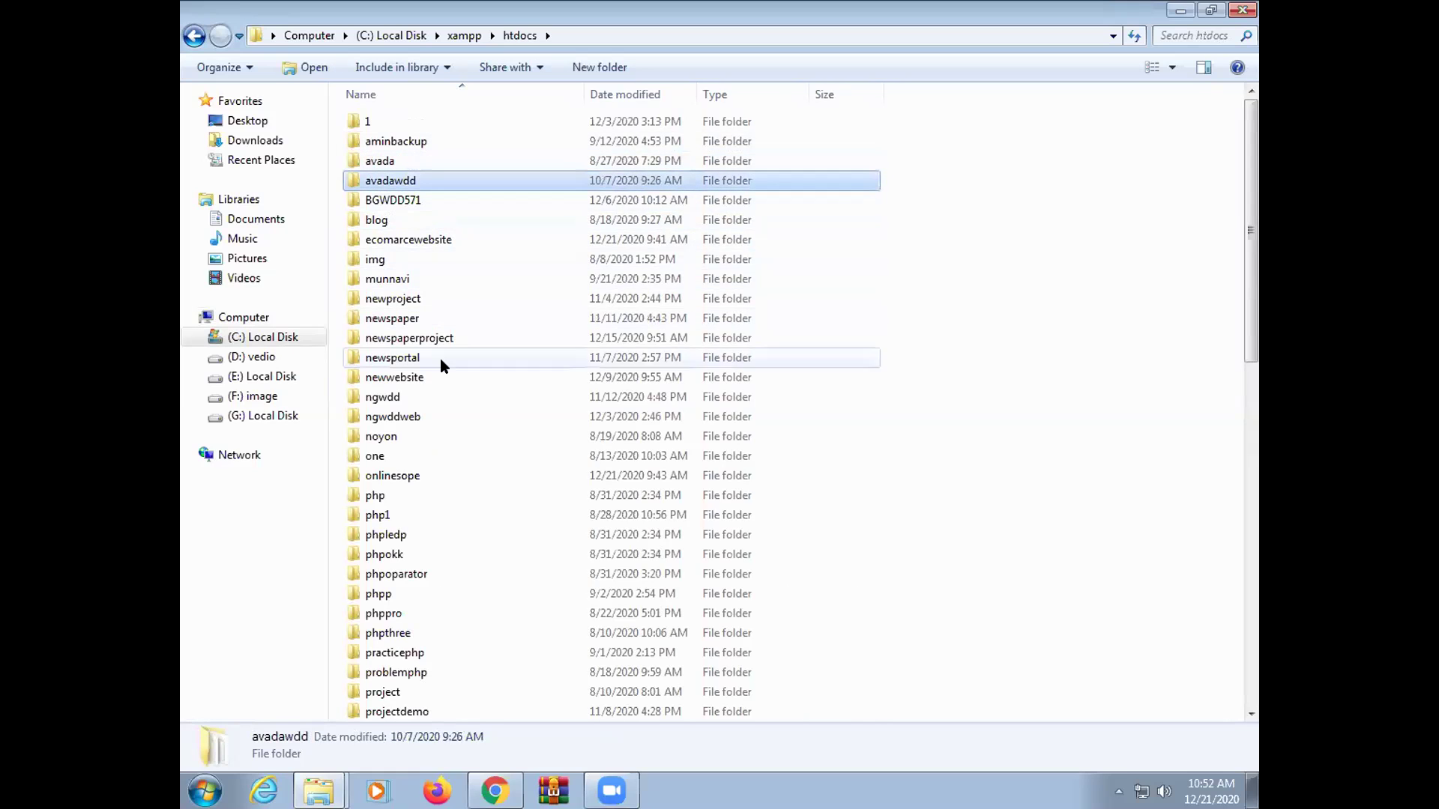
pyautogui.click(423, 239)
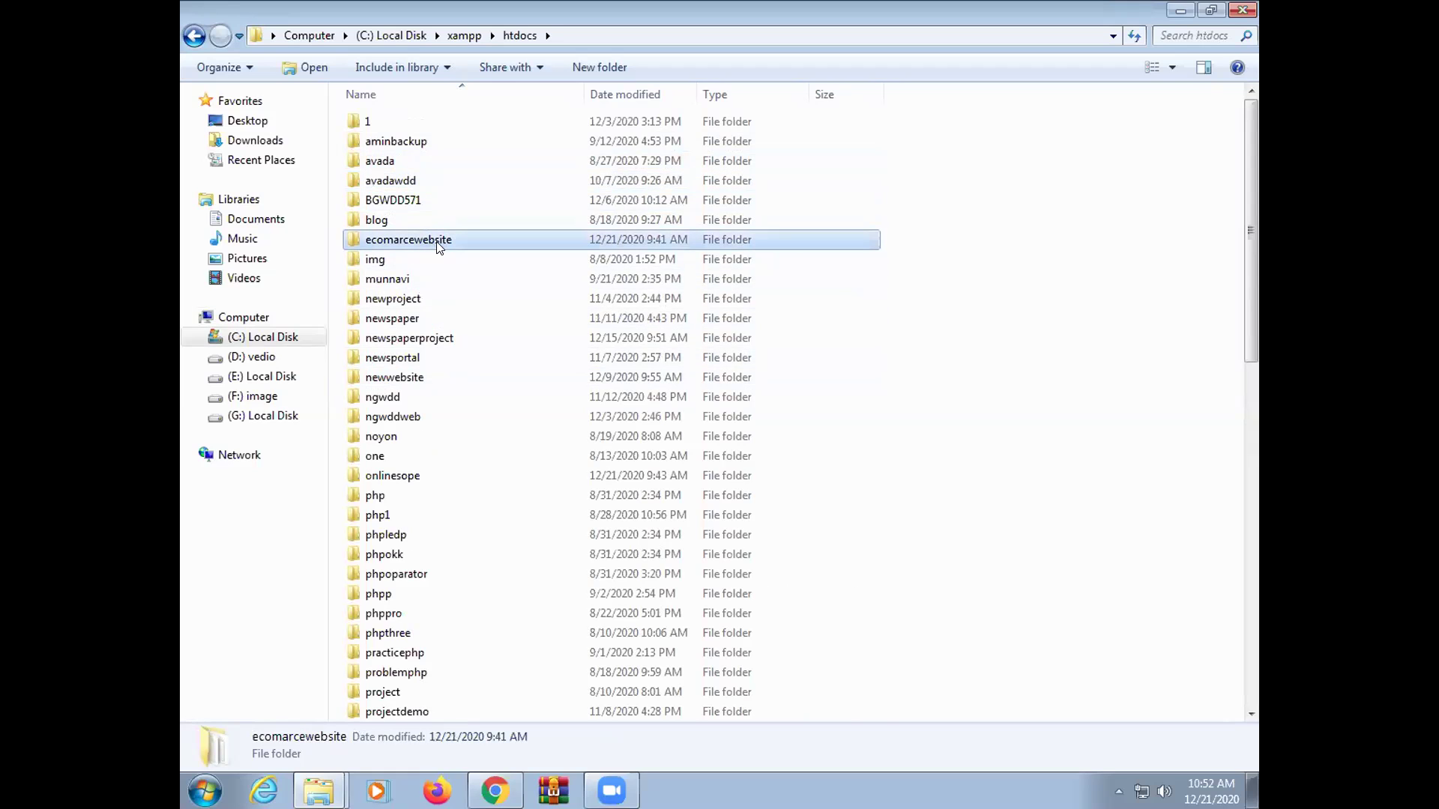
pyautogui.click(438, 247)
pyautogui.click(895, 328)
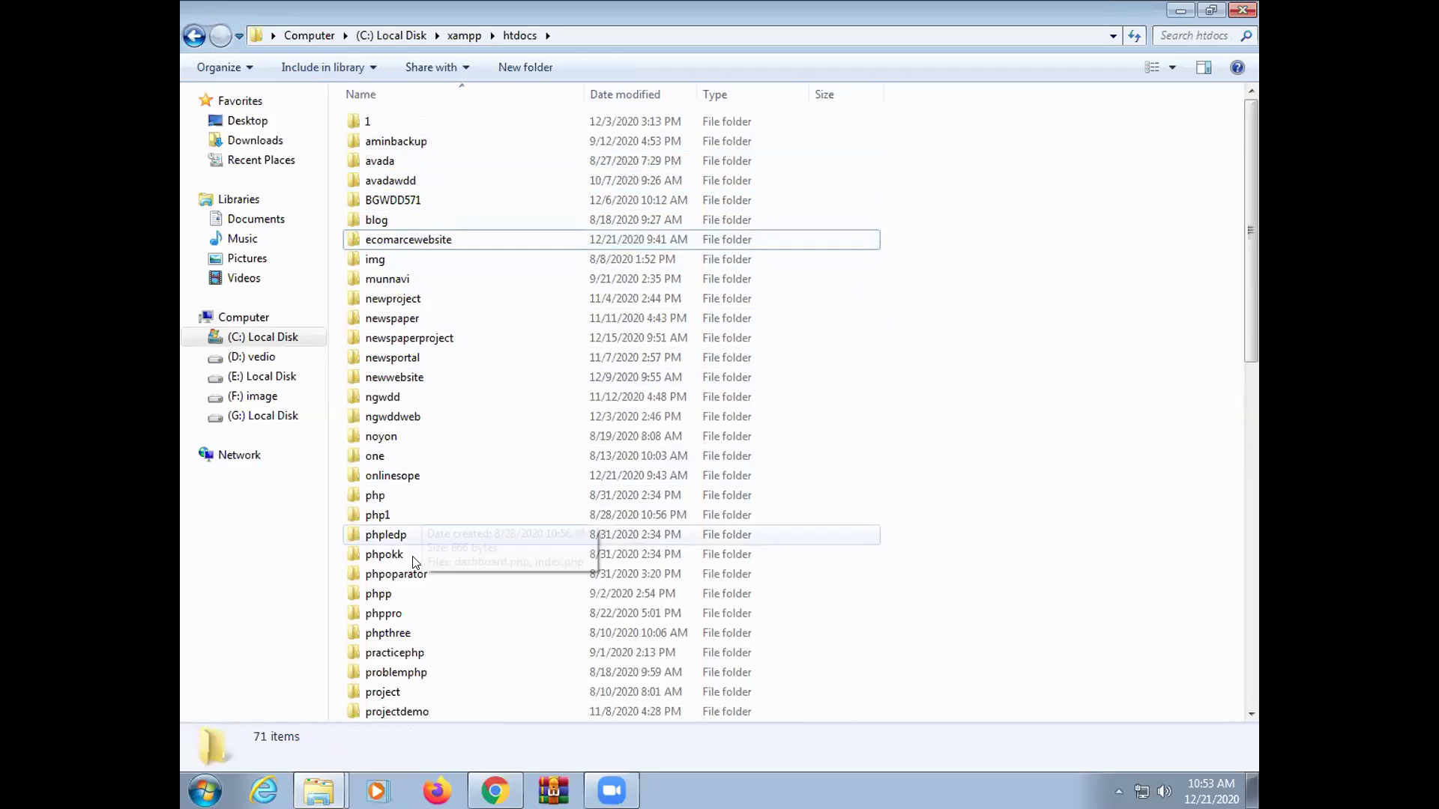
pyautogui.scroll(-2, 433, 596)
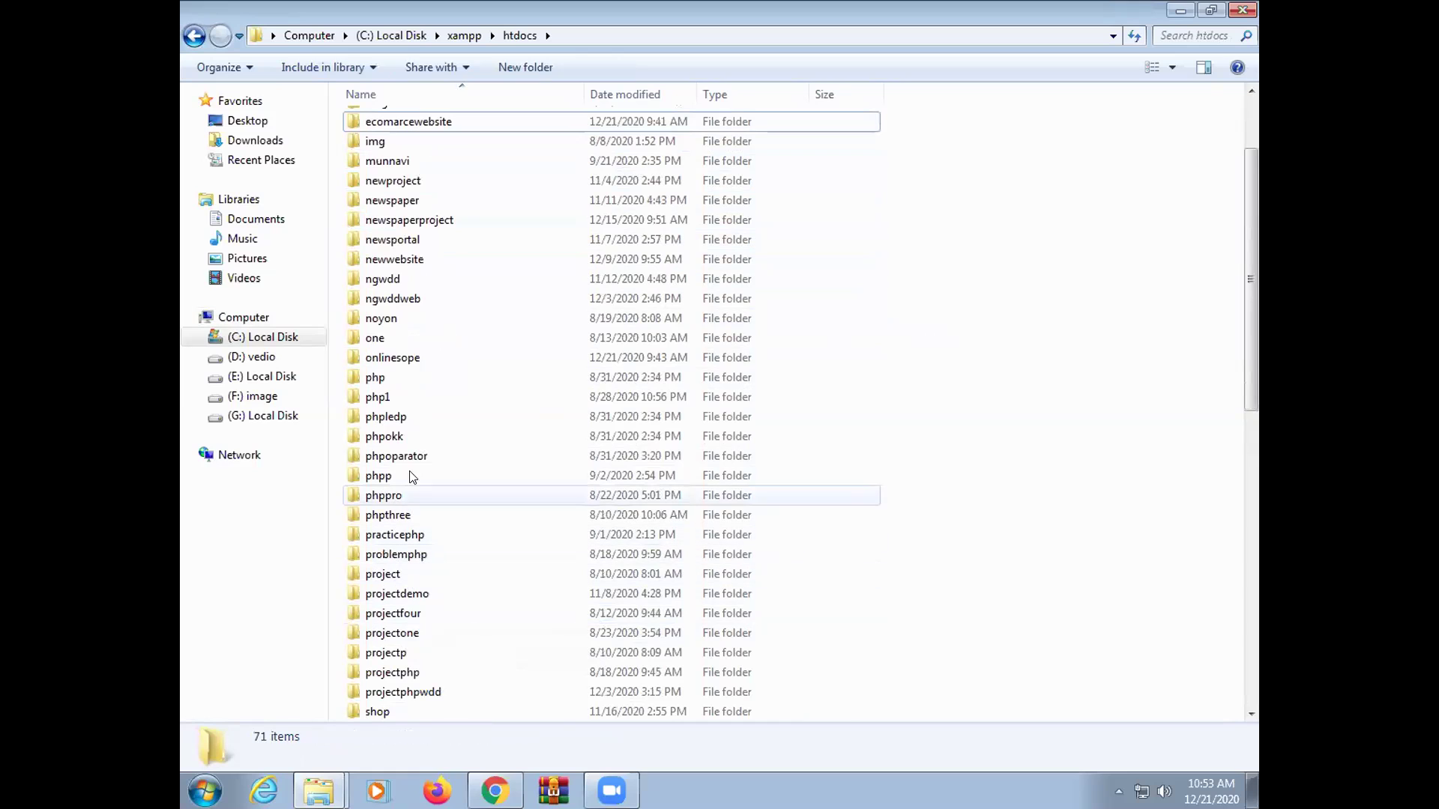
pyautogui.scroll(-1, 421, 487)
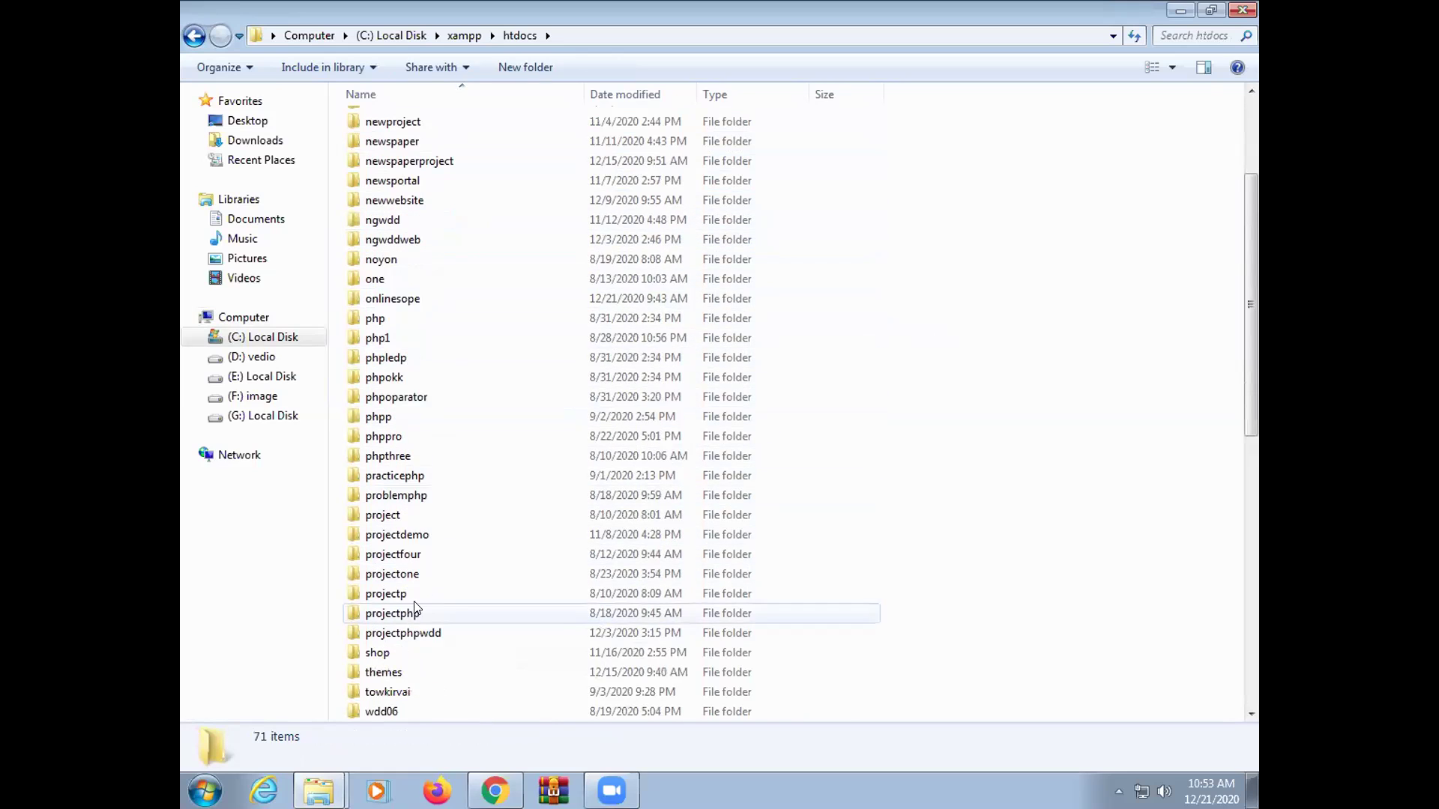
pyautogui.scroll(-1, 402, 640)
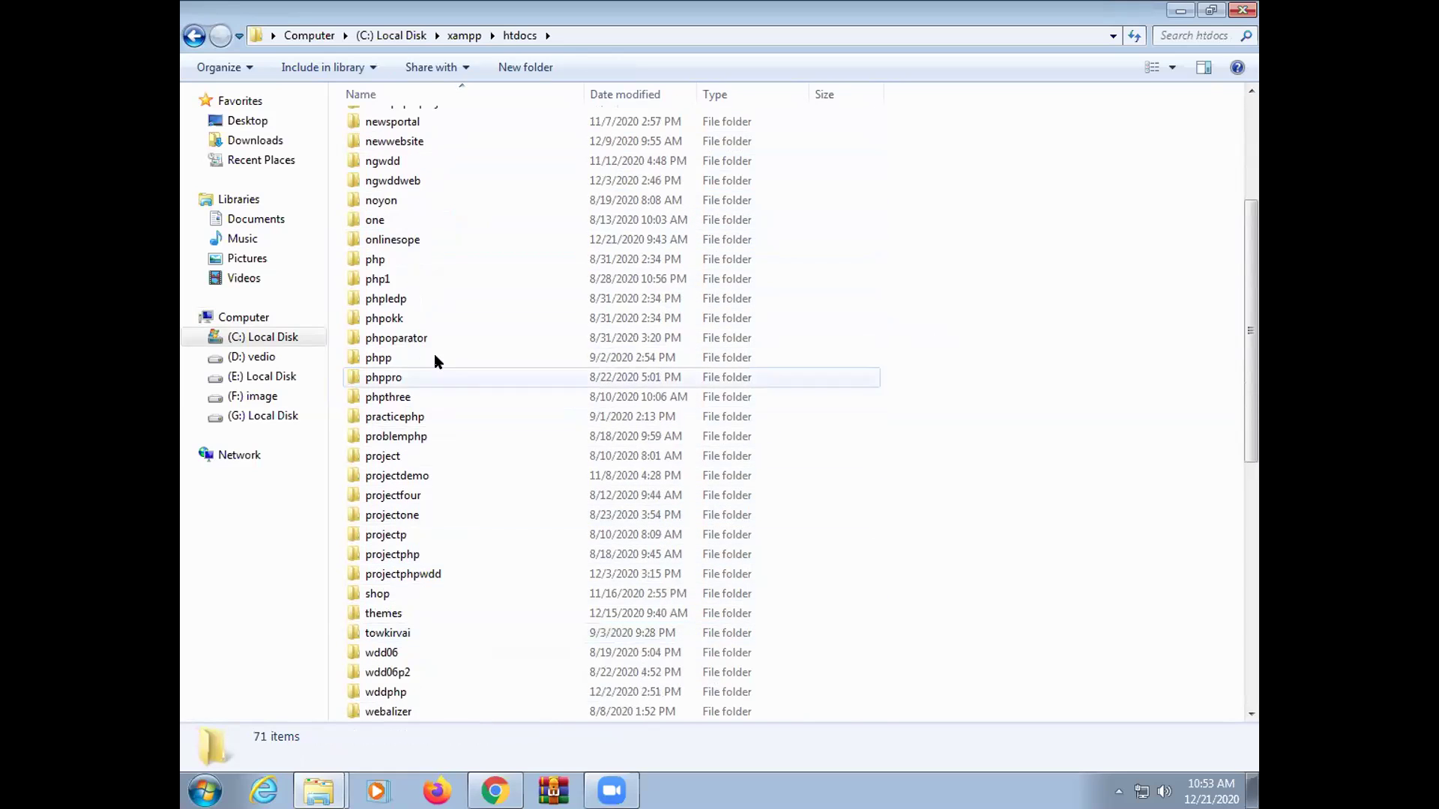
# Select the onlinesope folder to check its name, then return to Chrome's address bar
pyautogui.click(394, 239)
pyautogui.click(397, 239)
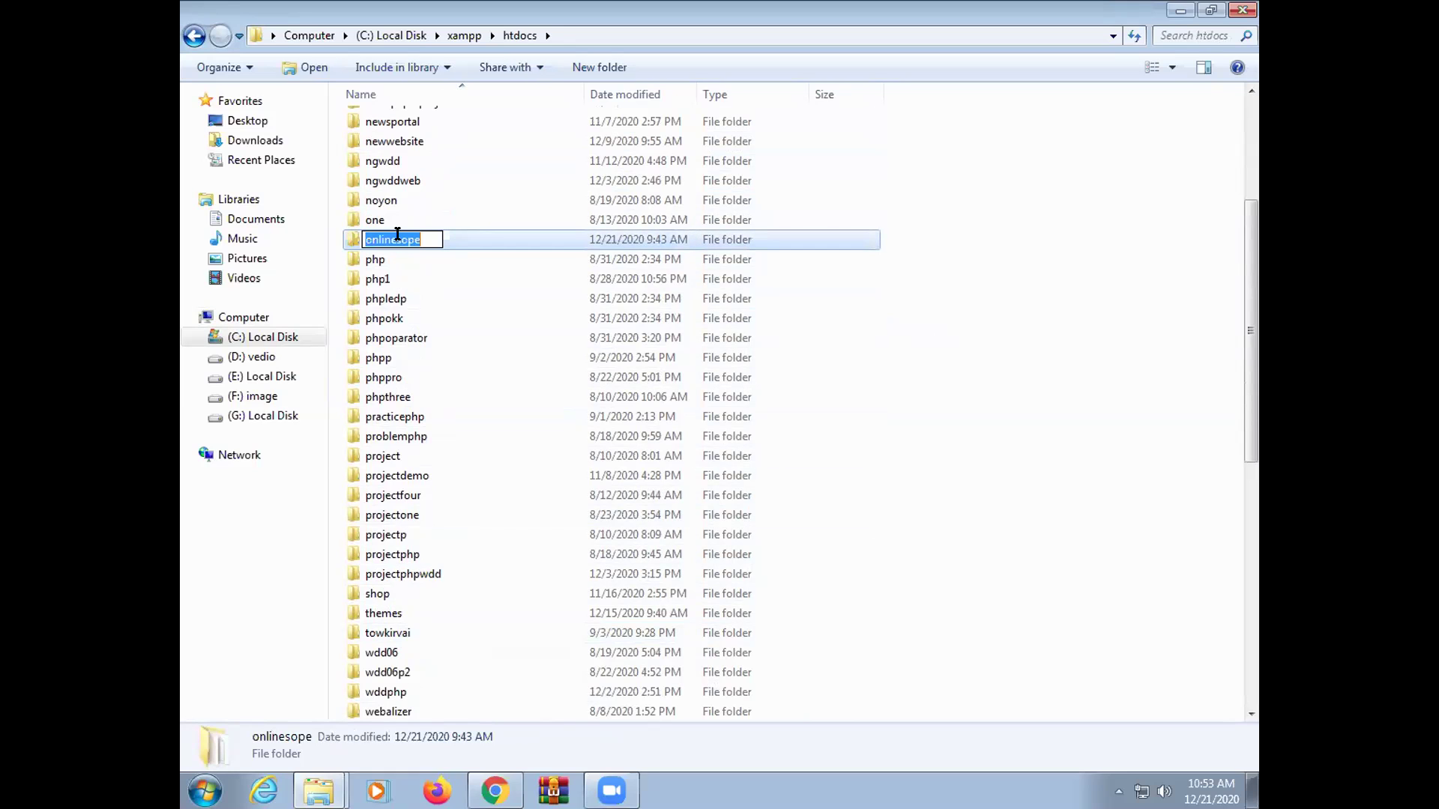
pyautogui.click(495, 791)
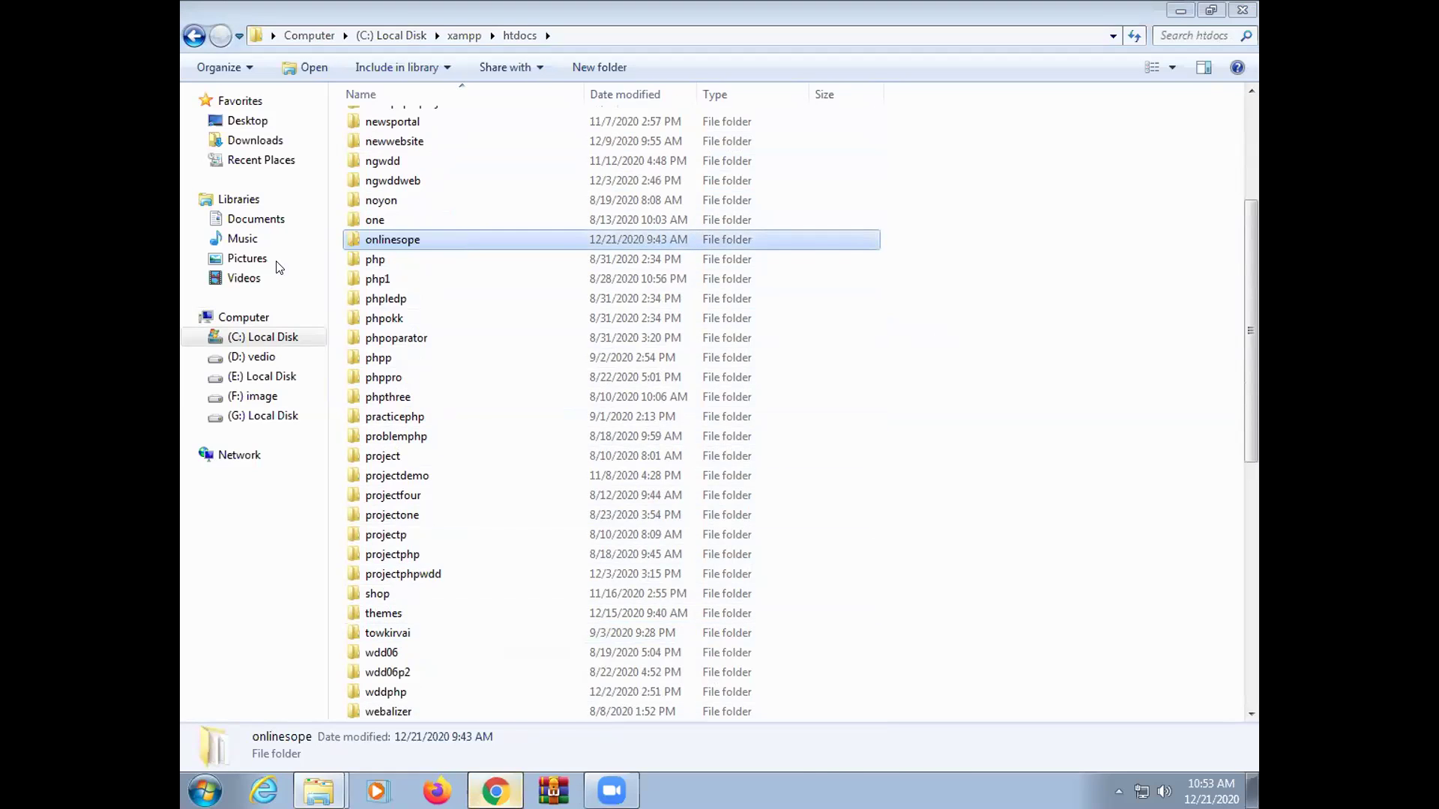
pyautogui.click(495, 48)
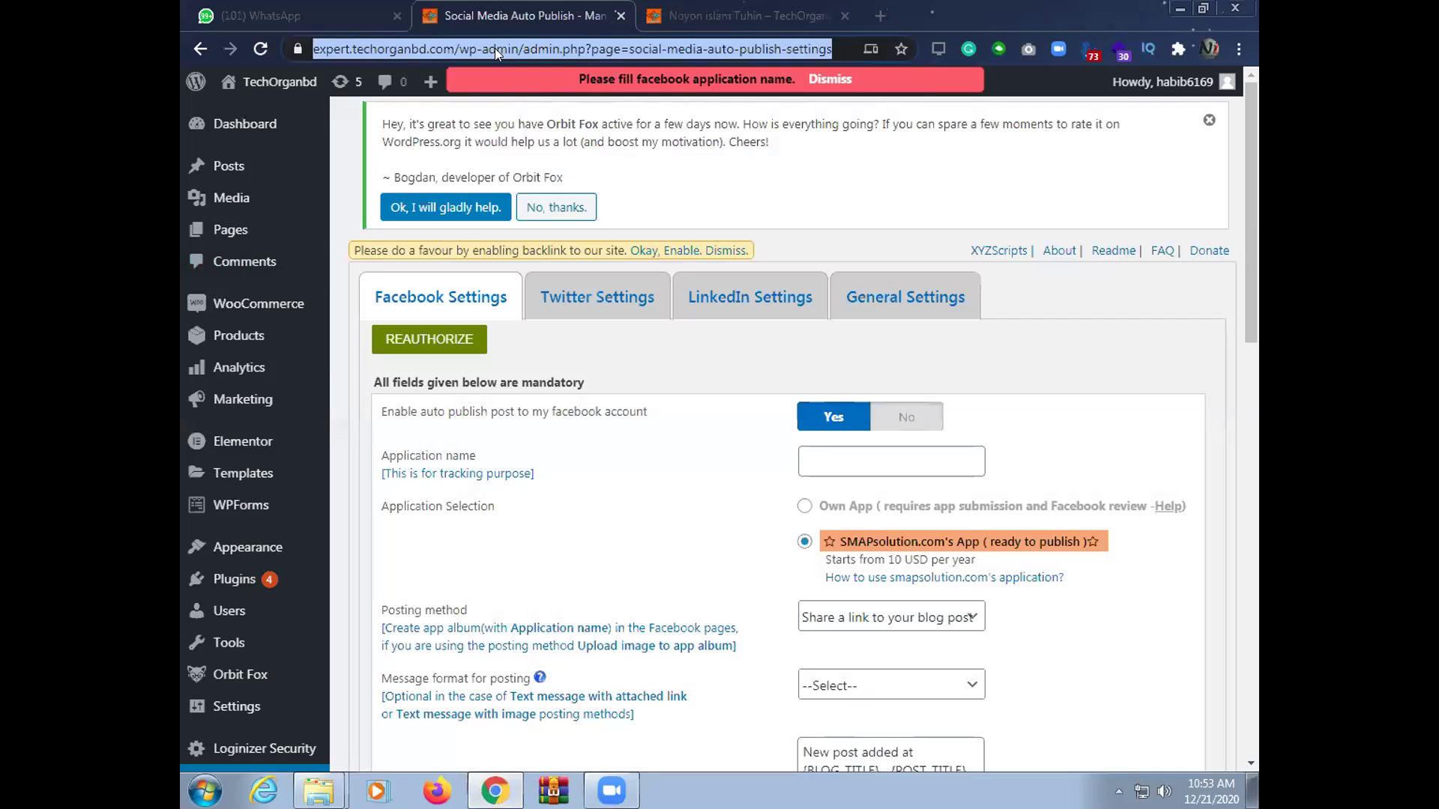
# Load the site at localhost/onlinesope
pyautogui.write('localg')
pyautogui.press('BackSpace')
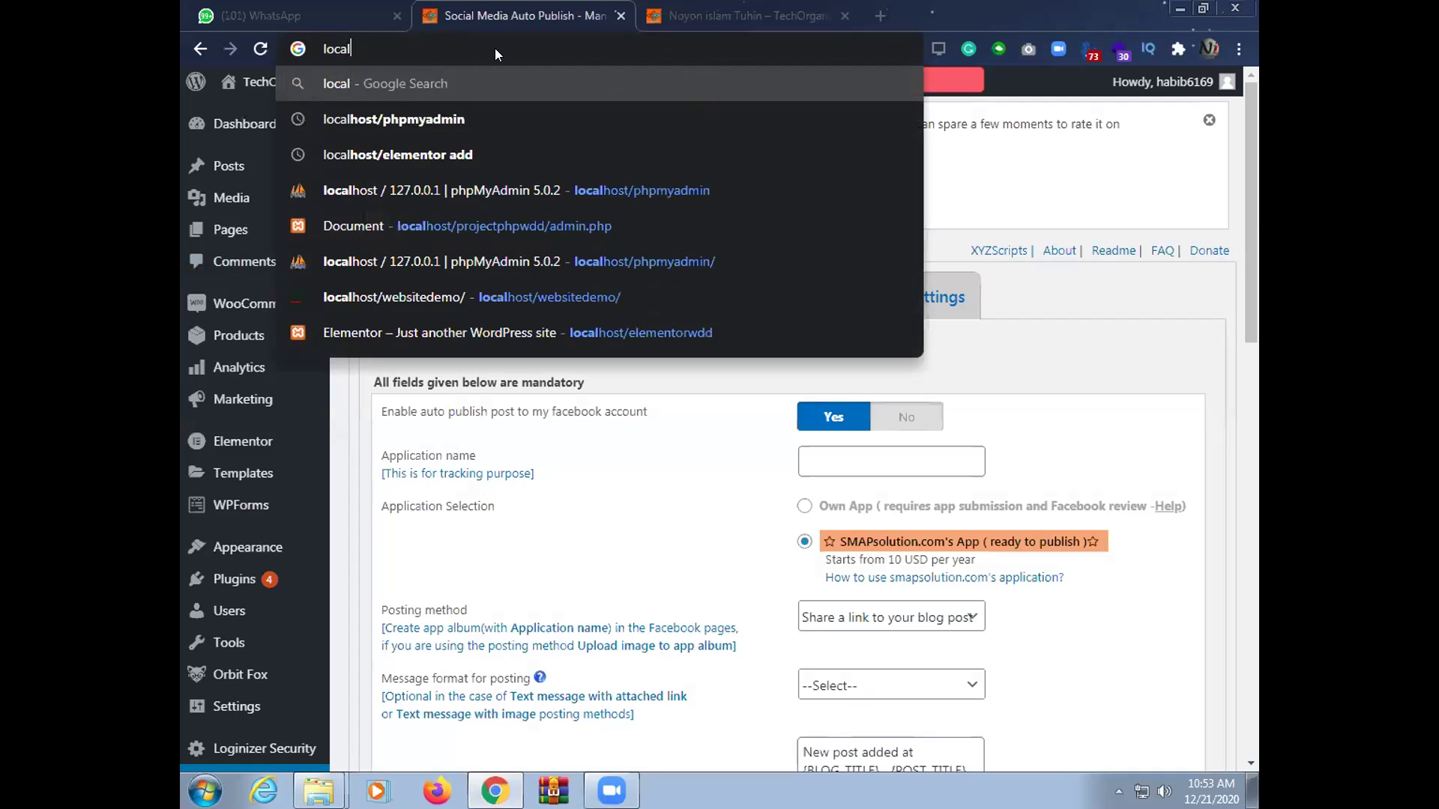
pyautogui.write('host')
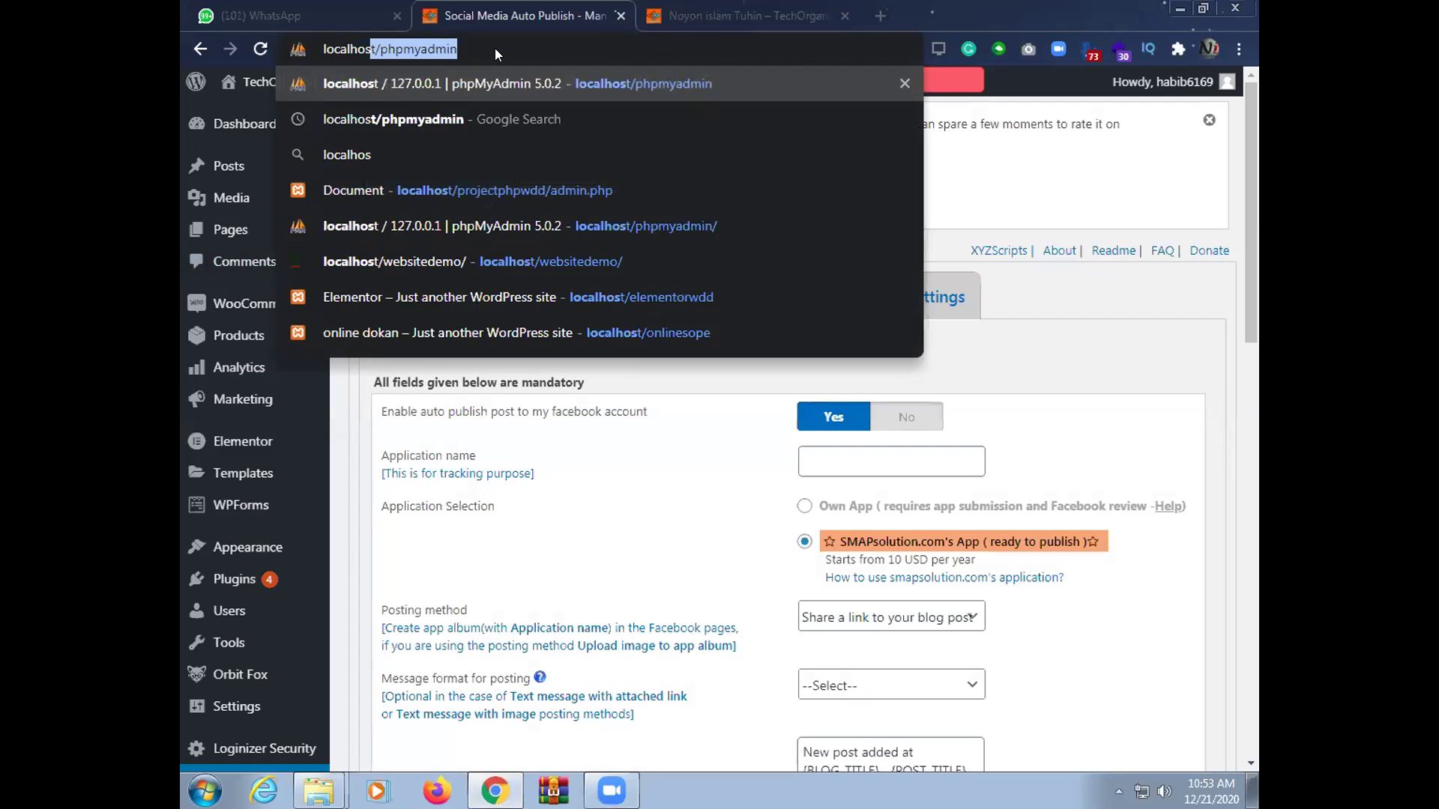
pyautogui.press('Delete')
pyautogui.write('/onlinesope')
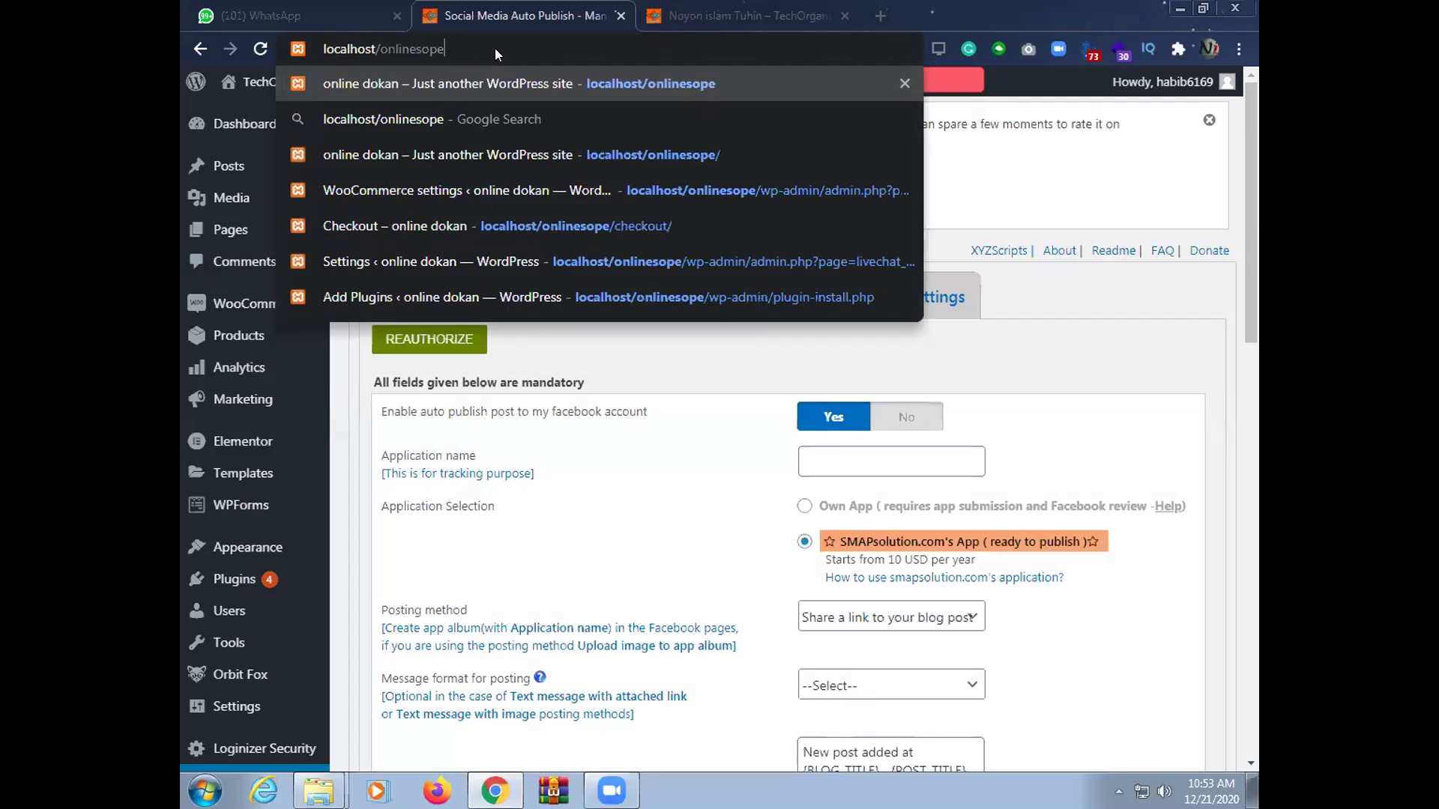
pyautogui.press('Return')
# Close the extra third tab and load the site's admin dashboard by appending admin
pyautogui.click(493, 46)
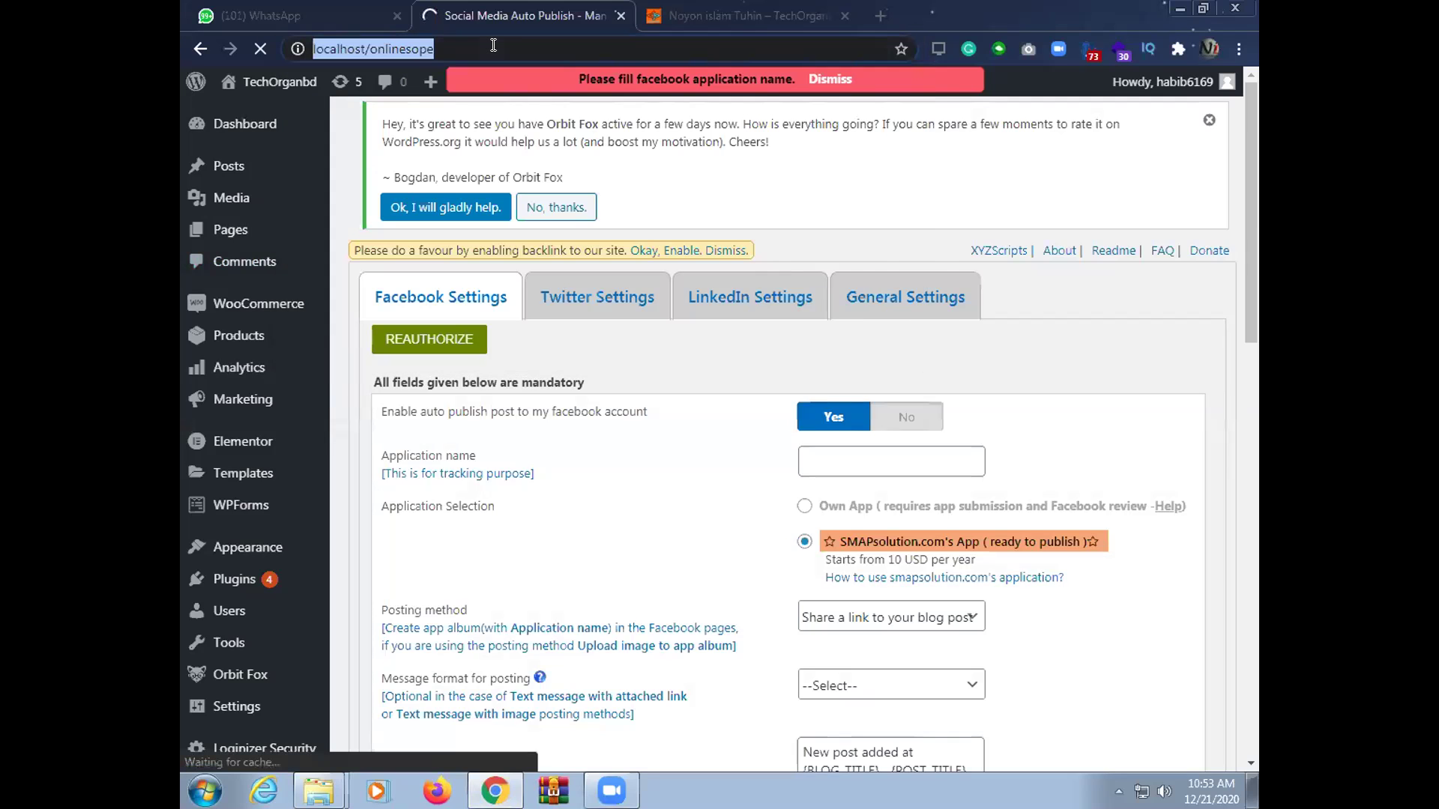
pyautogui.click(844, 16)
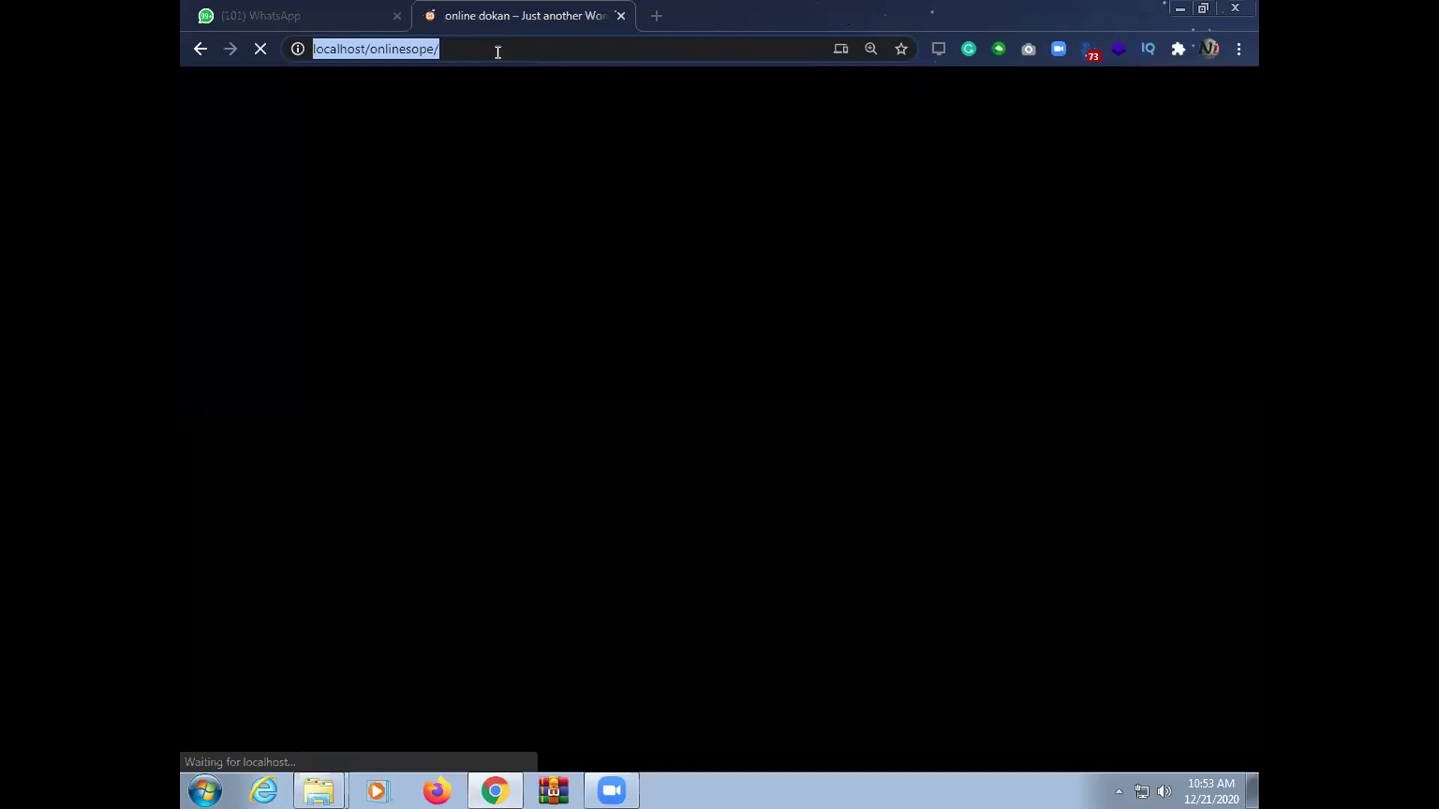
pyautogui.click(496, 41)
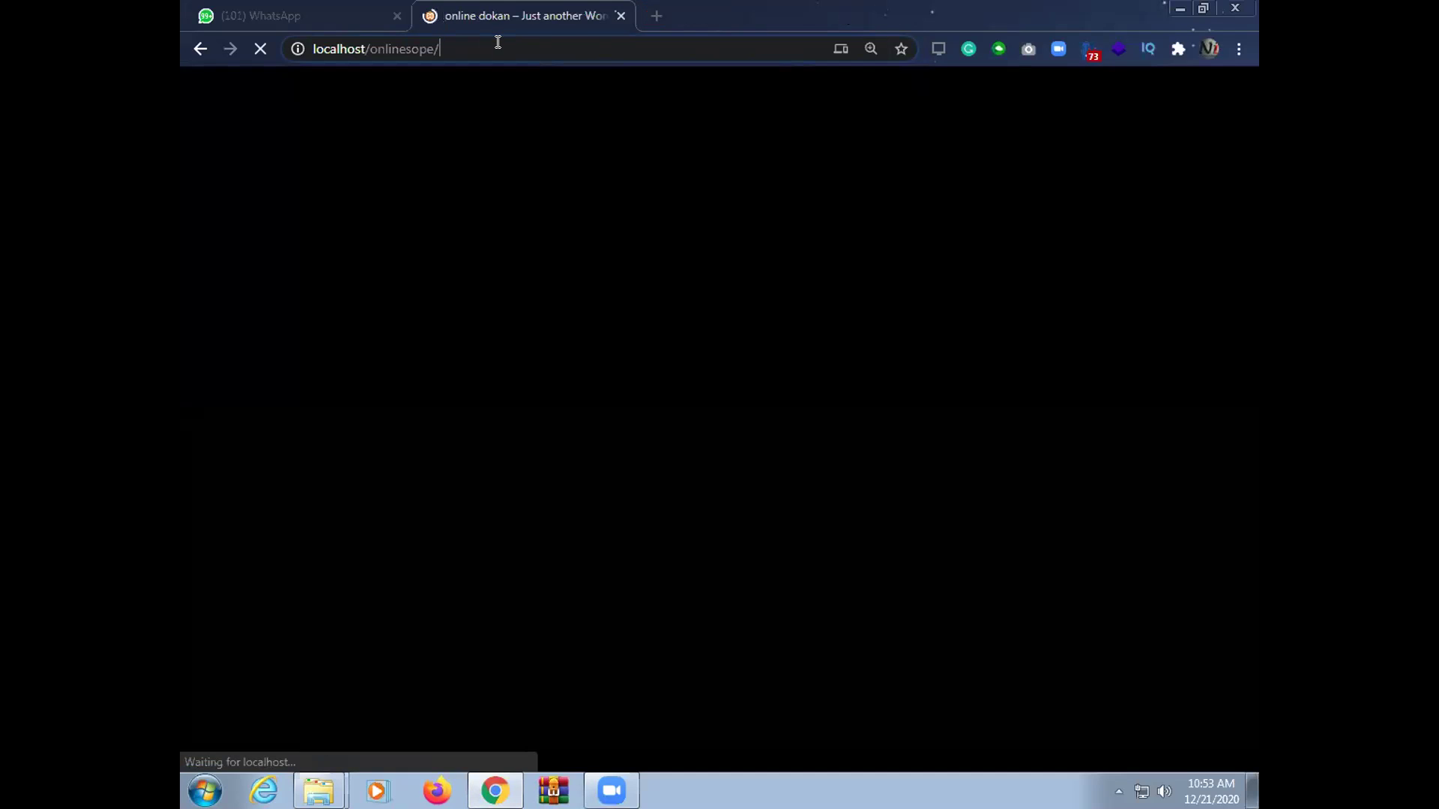
pyautogui.write('admin')
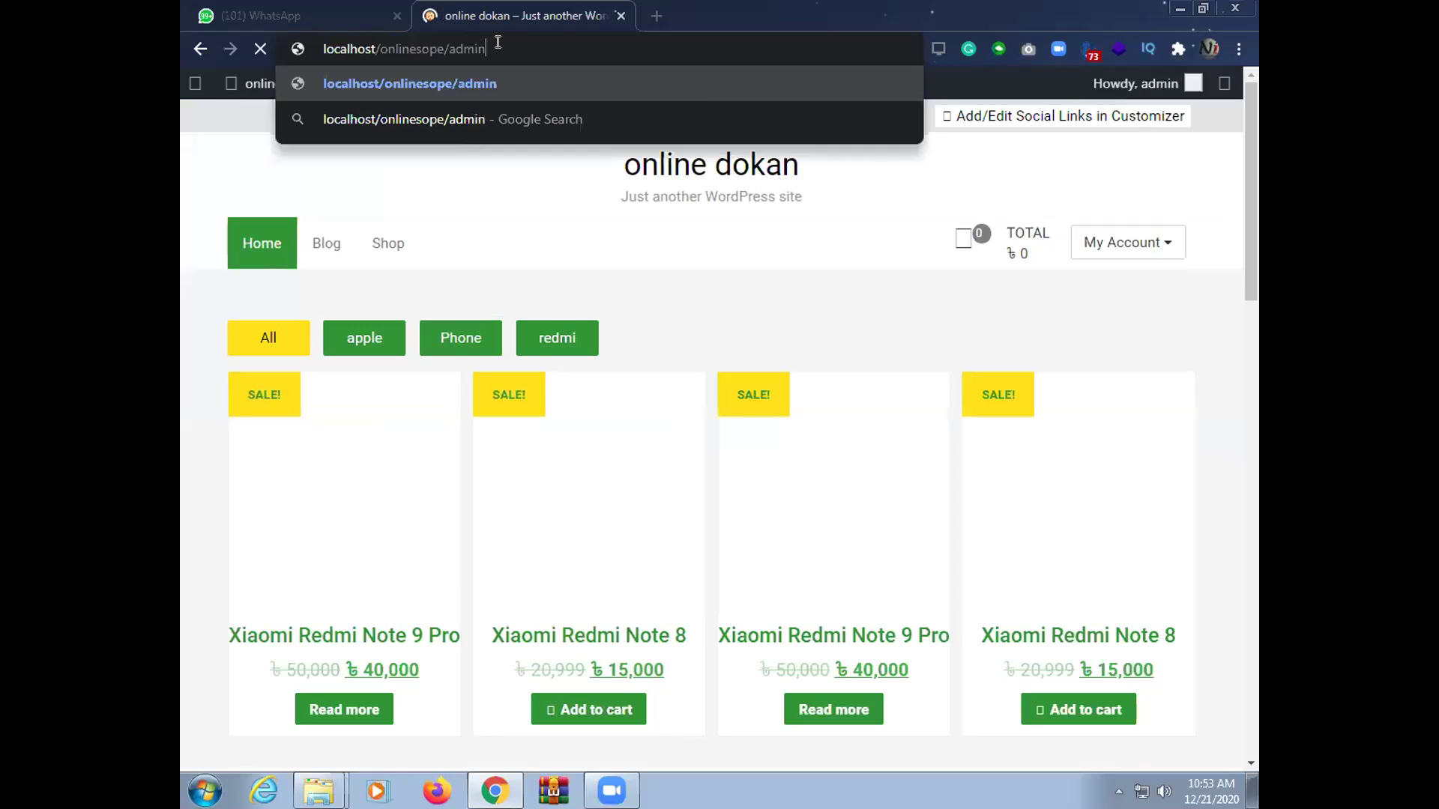
pyautogui.press('Return')
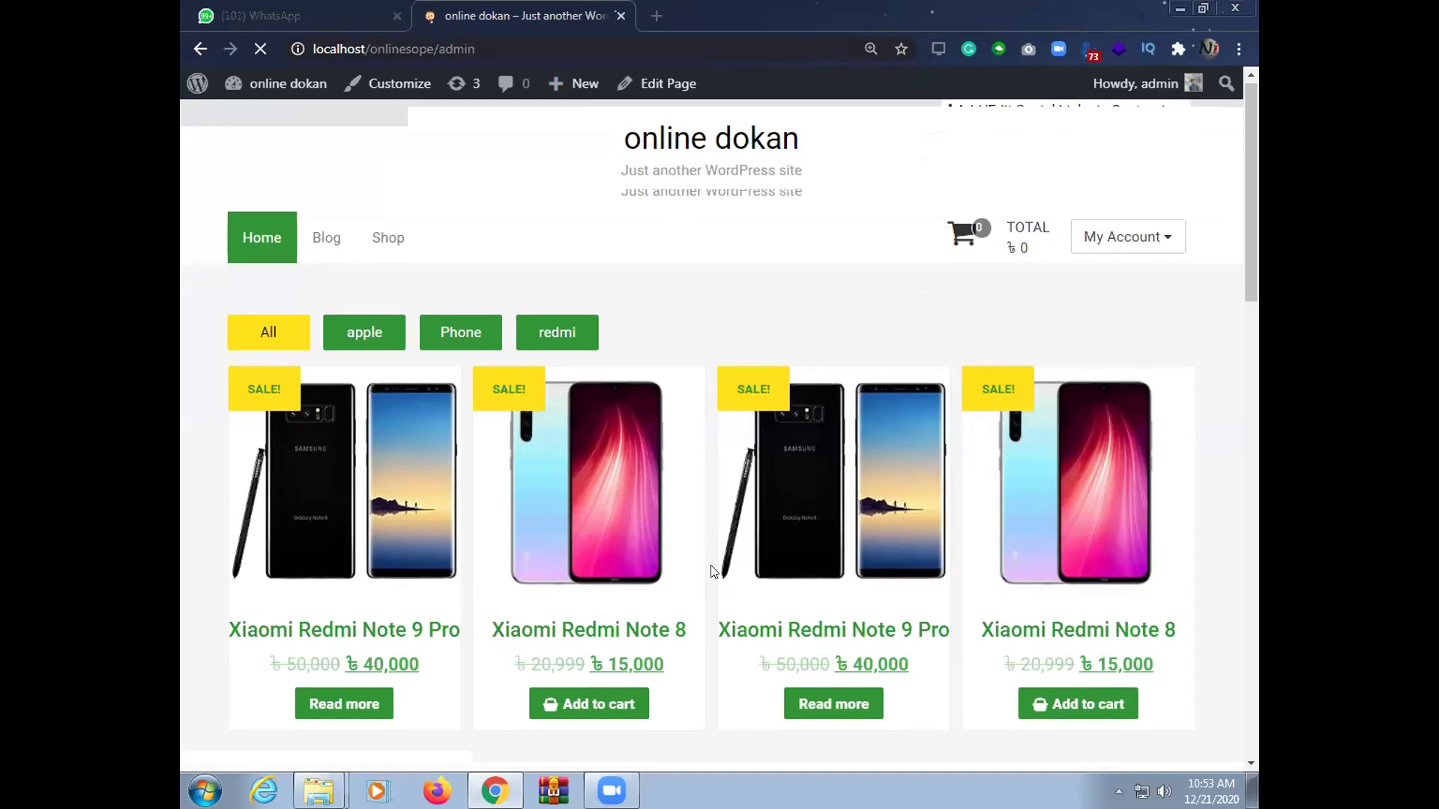
pyautogui.scroll(-15, 712, 572)
pyautogui.scroll(10, 839, 502)
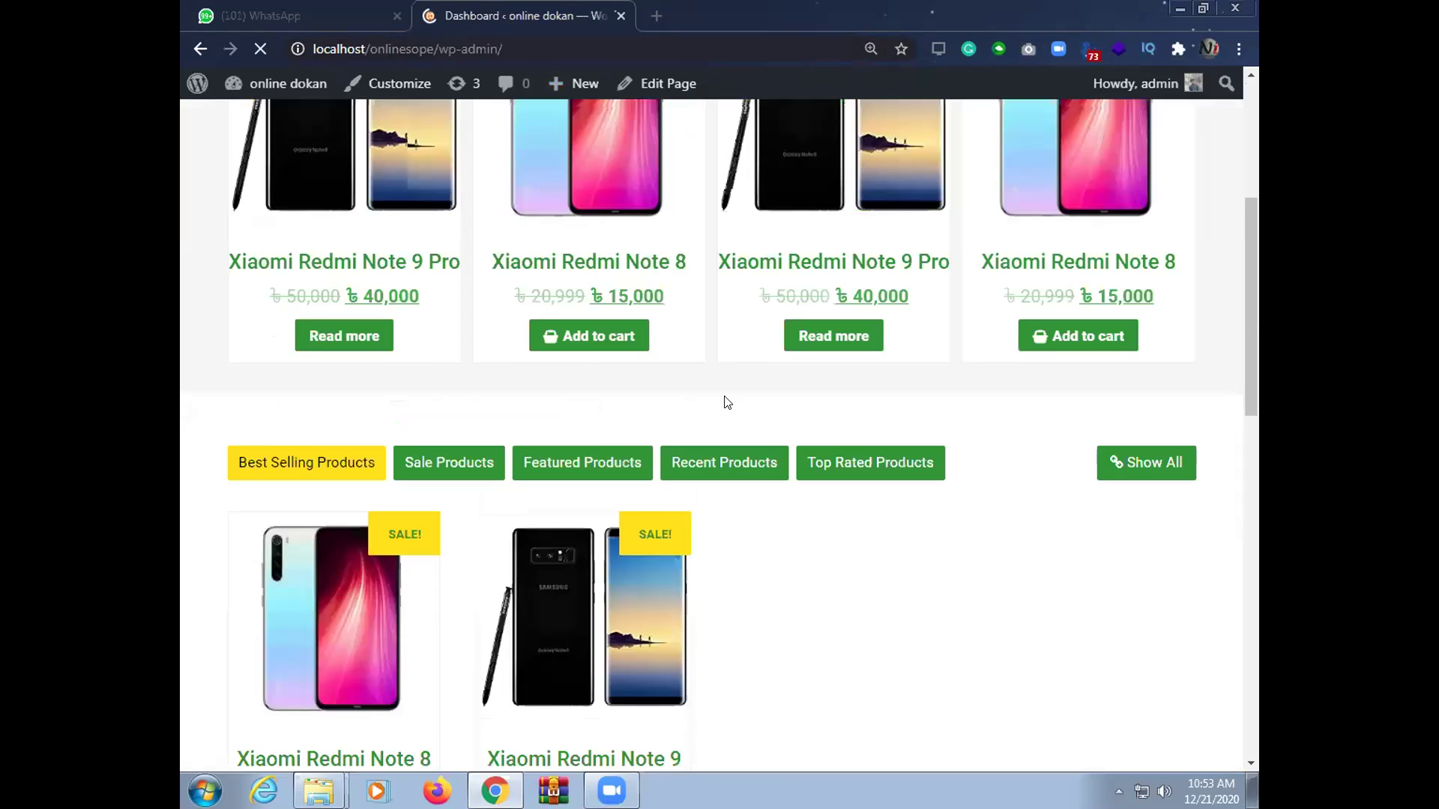
pyautogui.scroll(5, 452, 196)
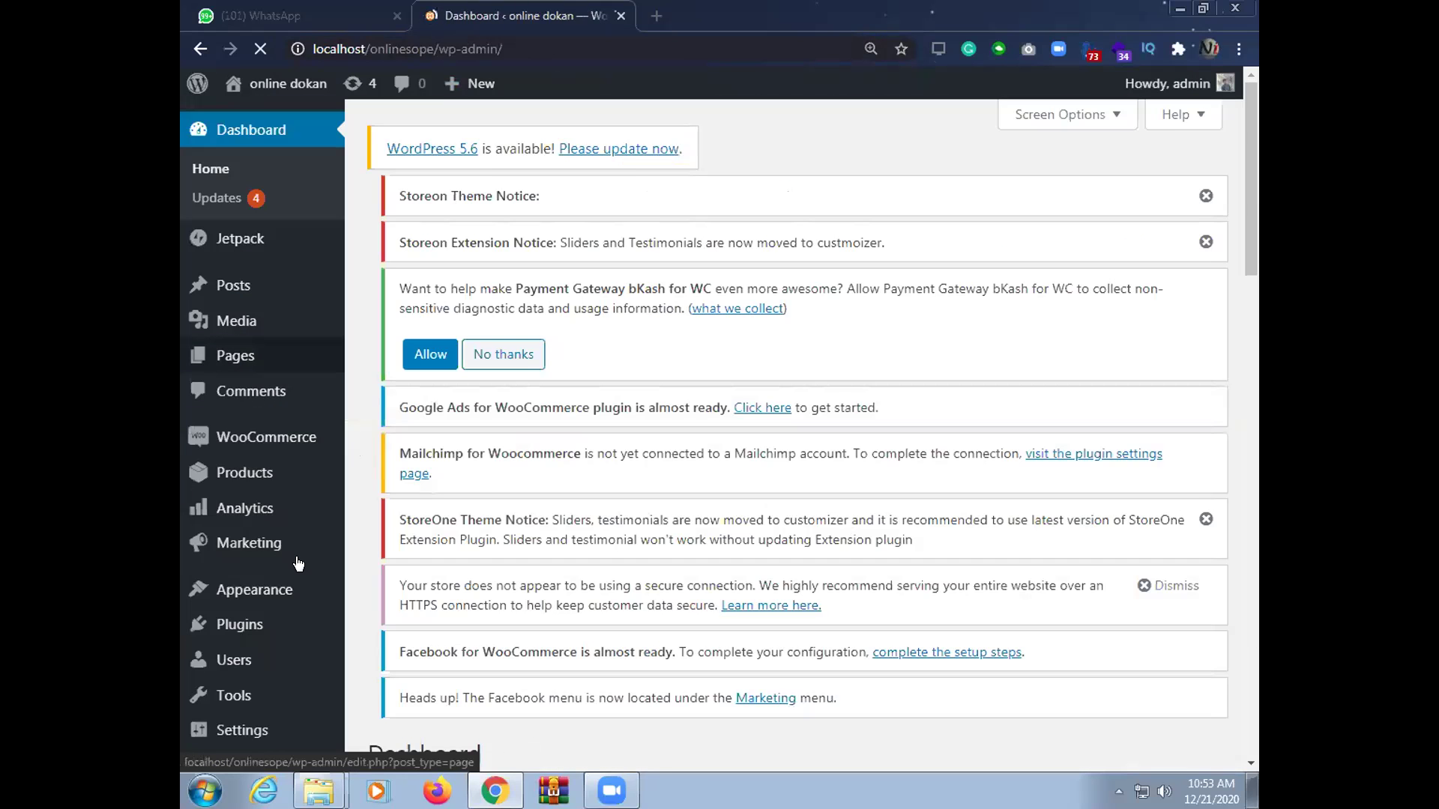
# Go to Appearance > Themes
pyautogui.moveTo(323, 503)
pyautogui.scroll(-1, 322, 498)
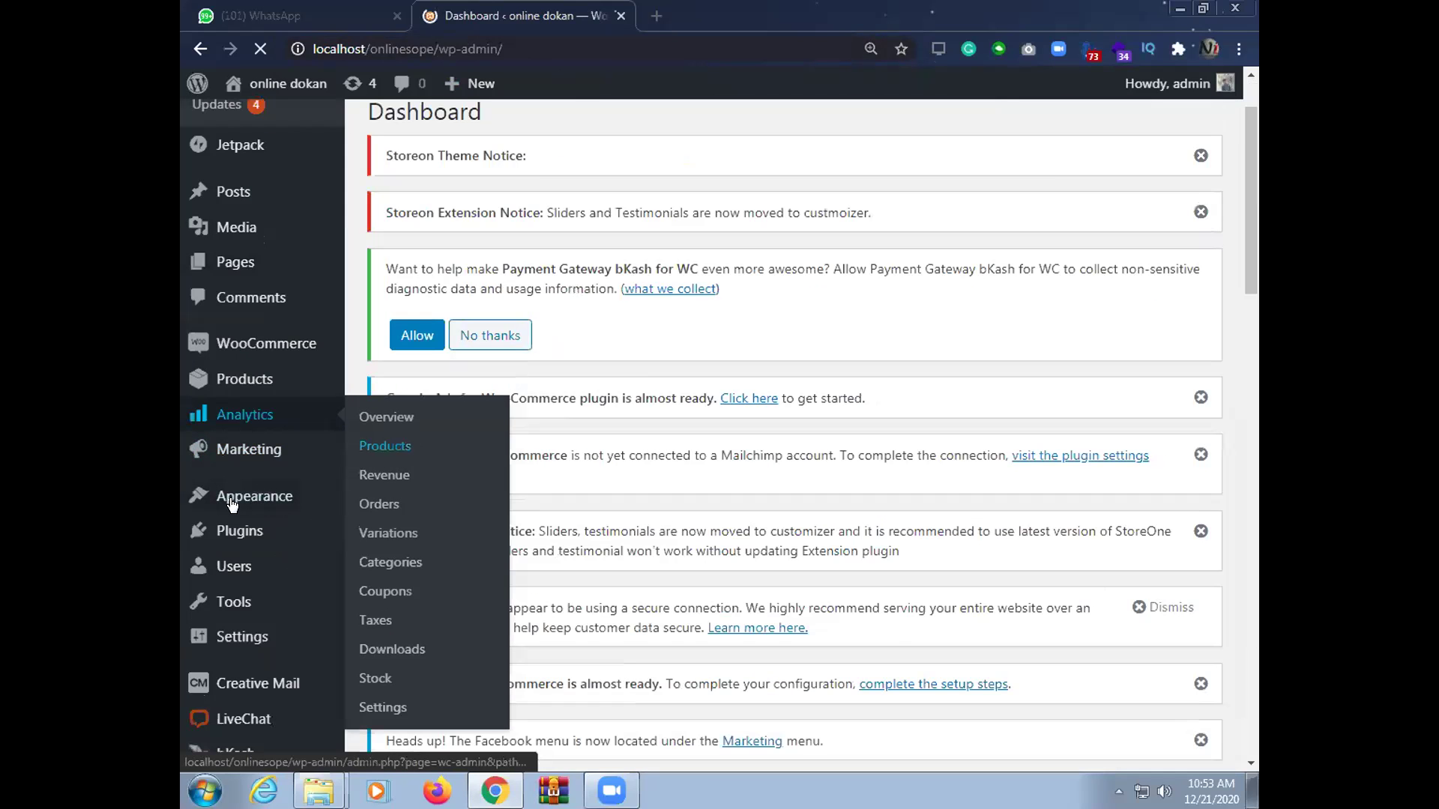
pyautogui.moveTo(273, 497)
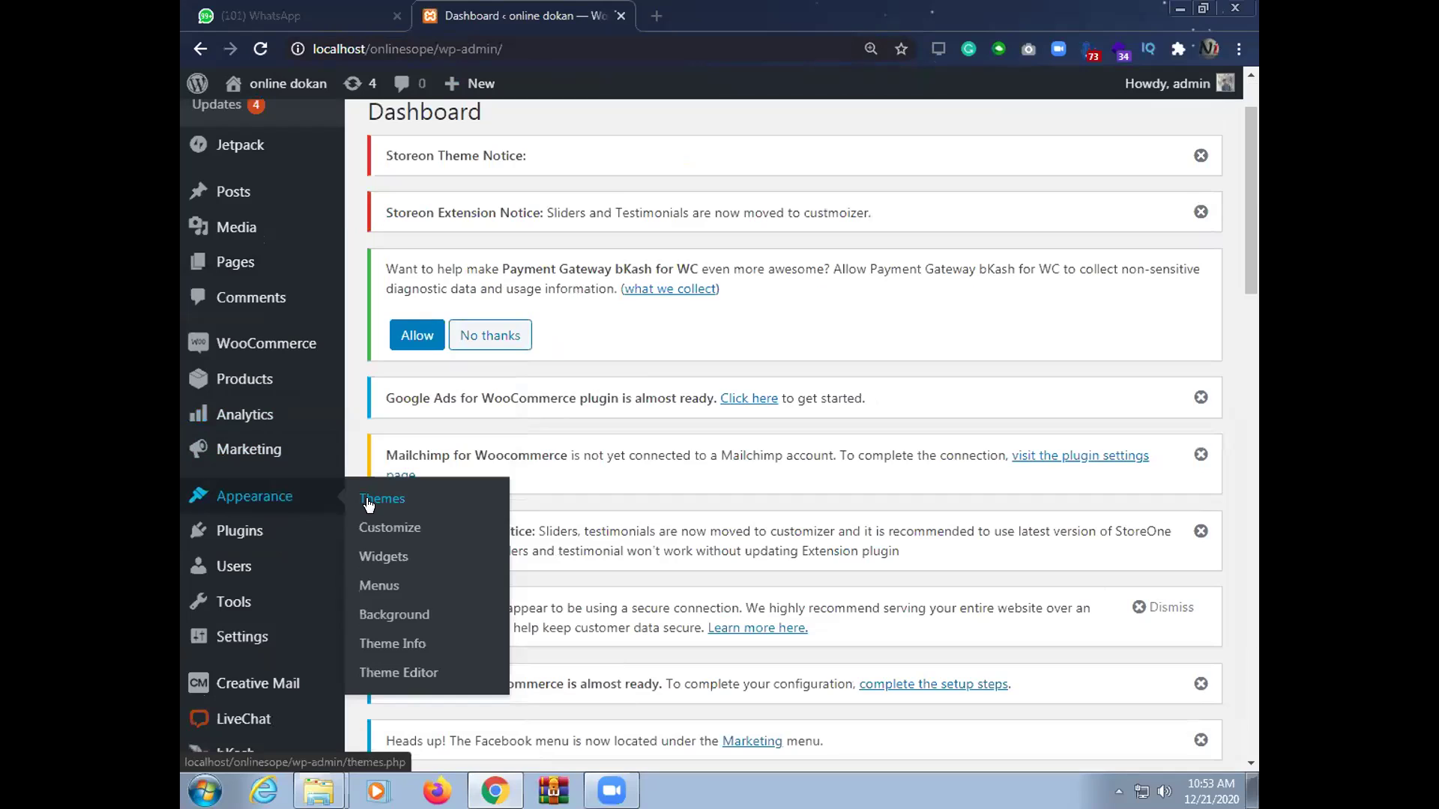
pyautogui.click(368, 501)
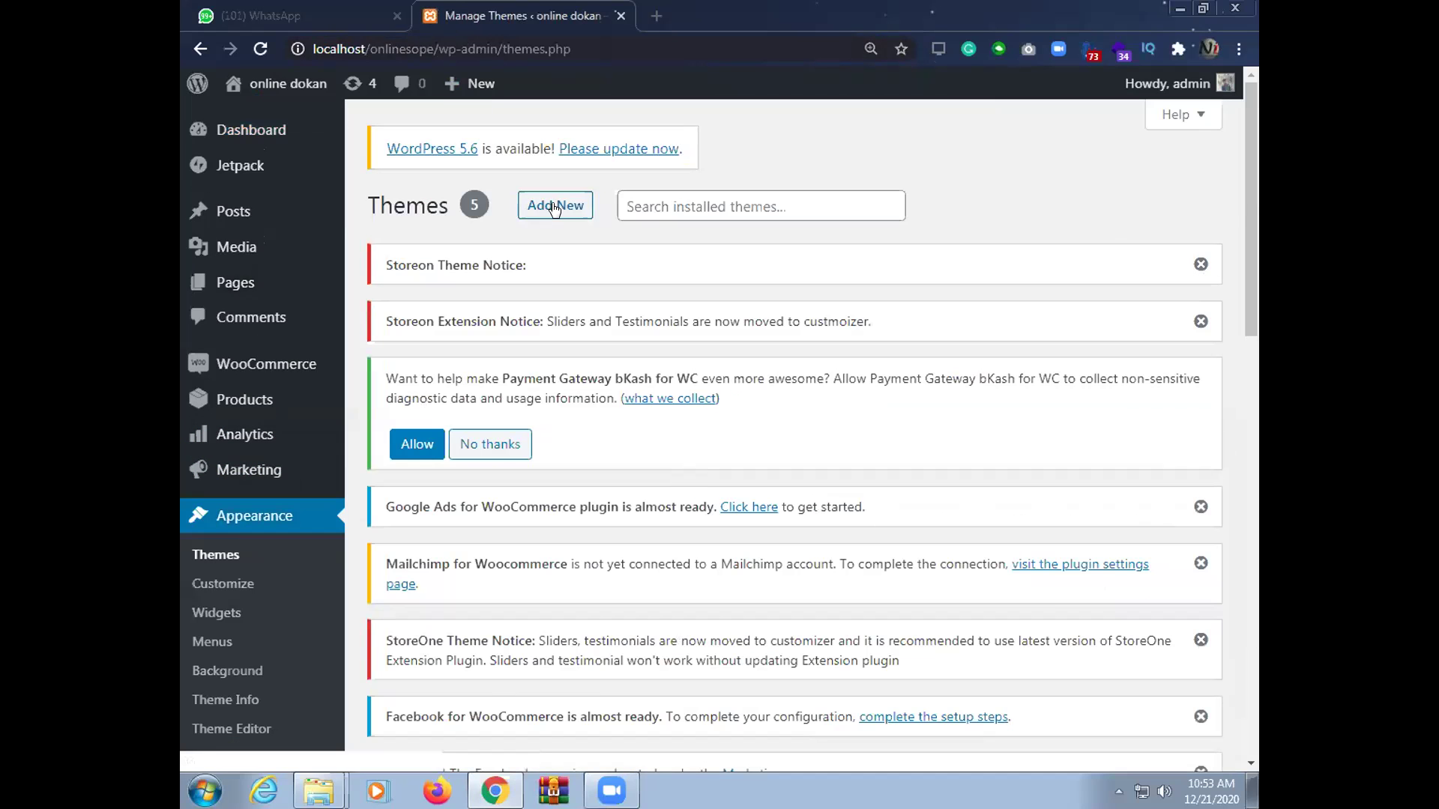
# Choose Add New and scroll through the Featured themes grid
pyautogui.click(555, 206)
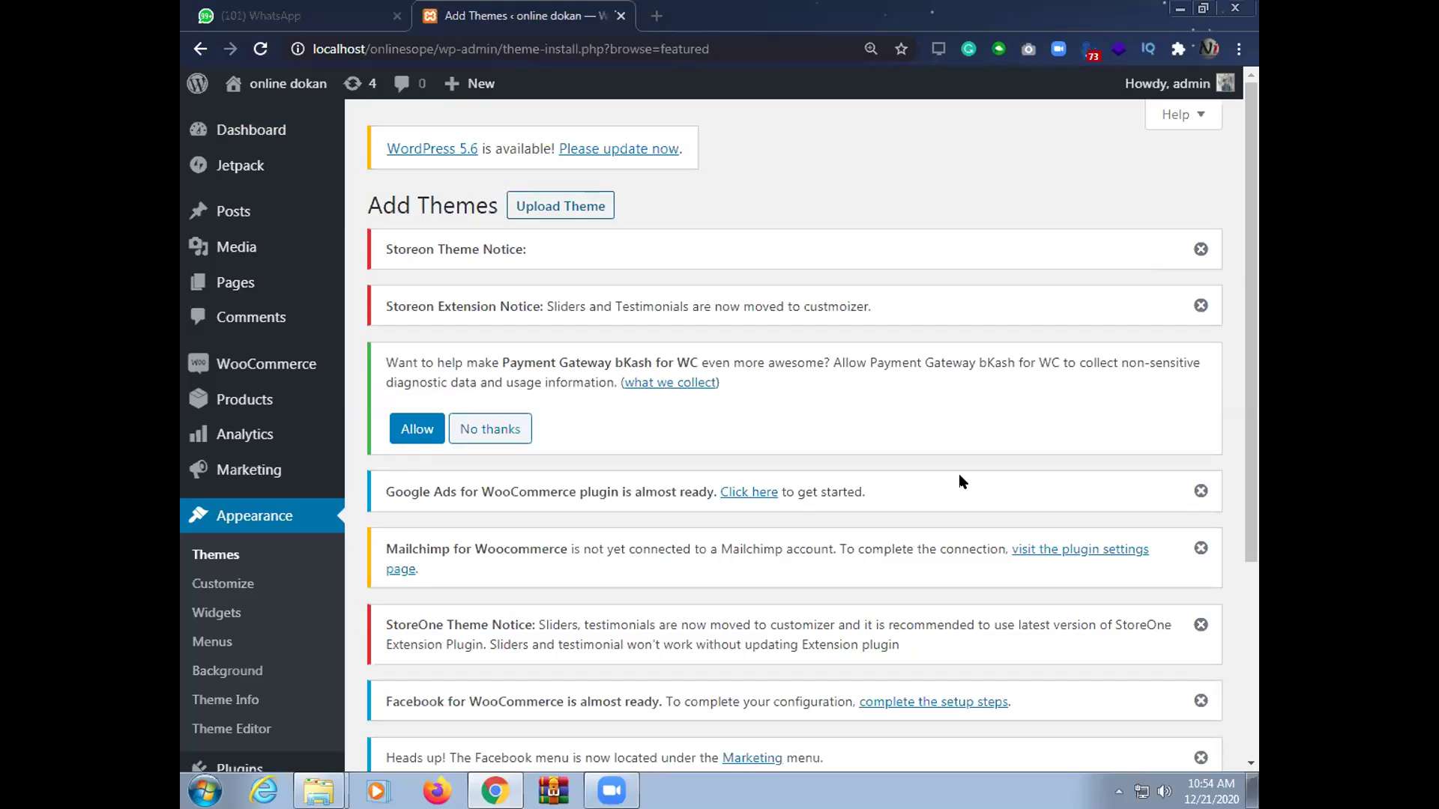
pyautogui.scroll(-4, 959, 474)
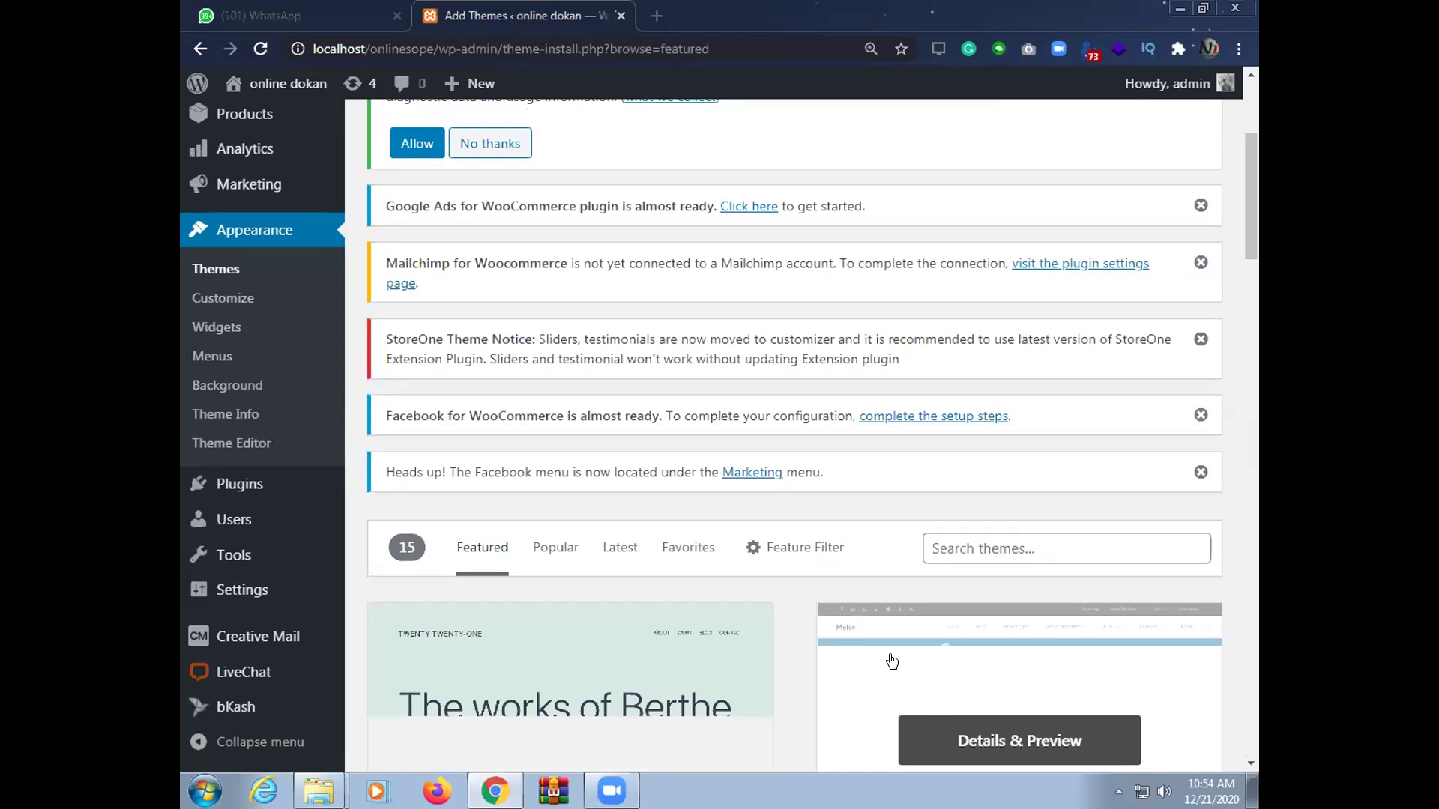
pyautogui.scroll(-3, 890, 653)
pyautogui.scroll(-6, 892, 660)
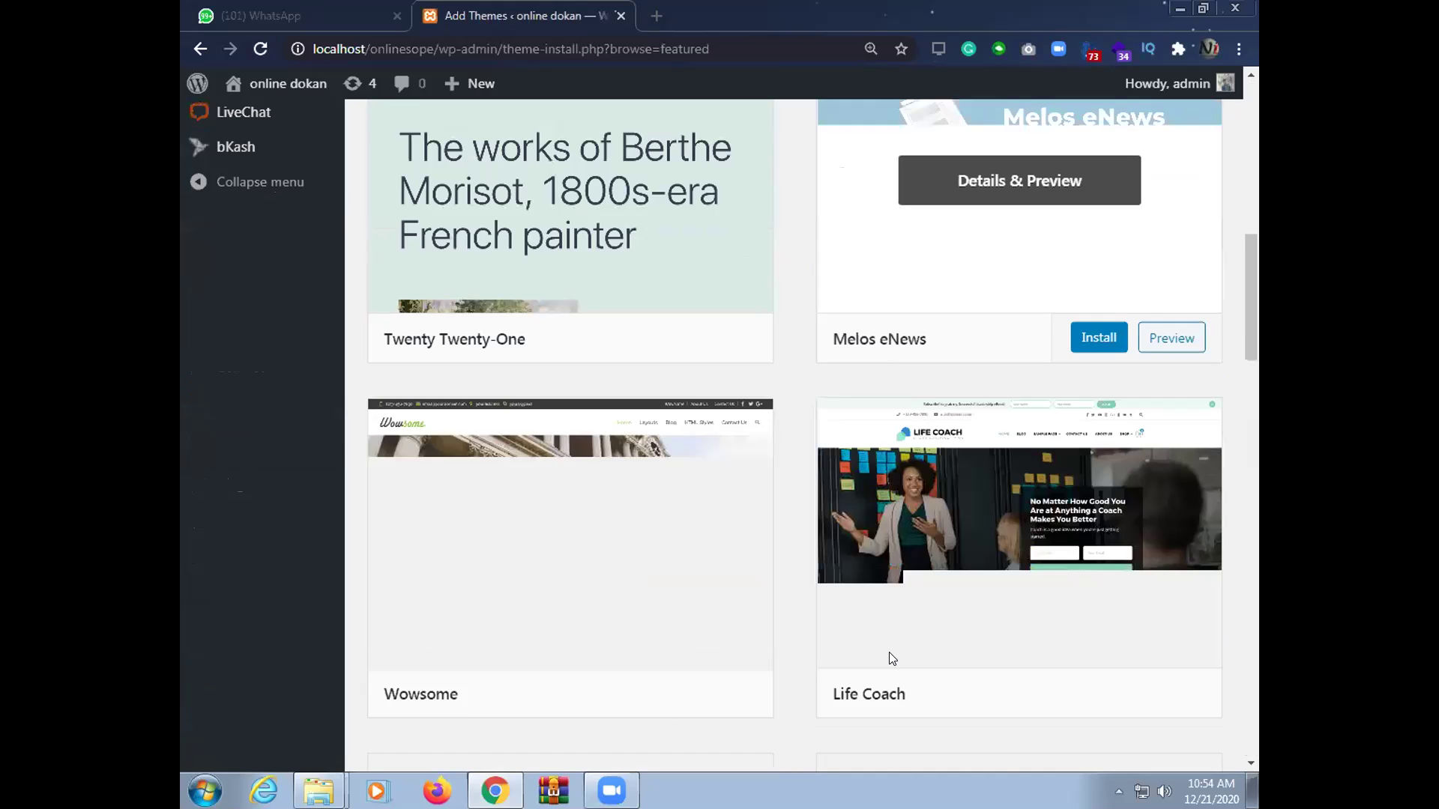
pyautogui.scroll(-5, 893, 658)
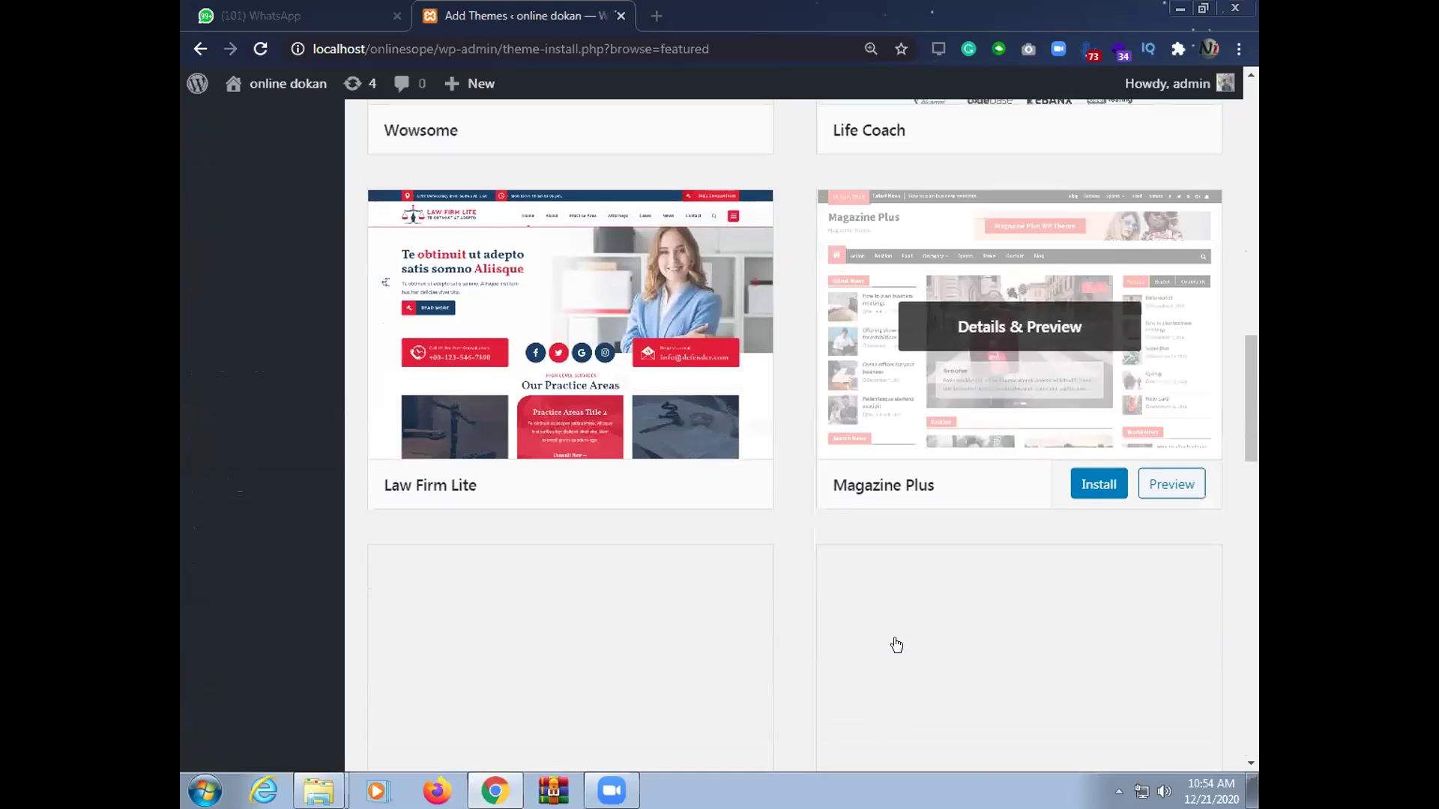
pyautogui.scroll(15, 895, 645)
# Search the theme directory for 'online shop'
pyautogui.click(977, 641)
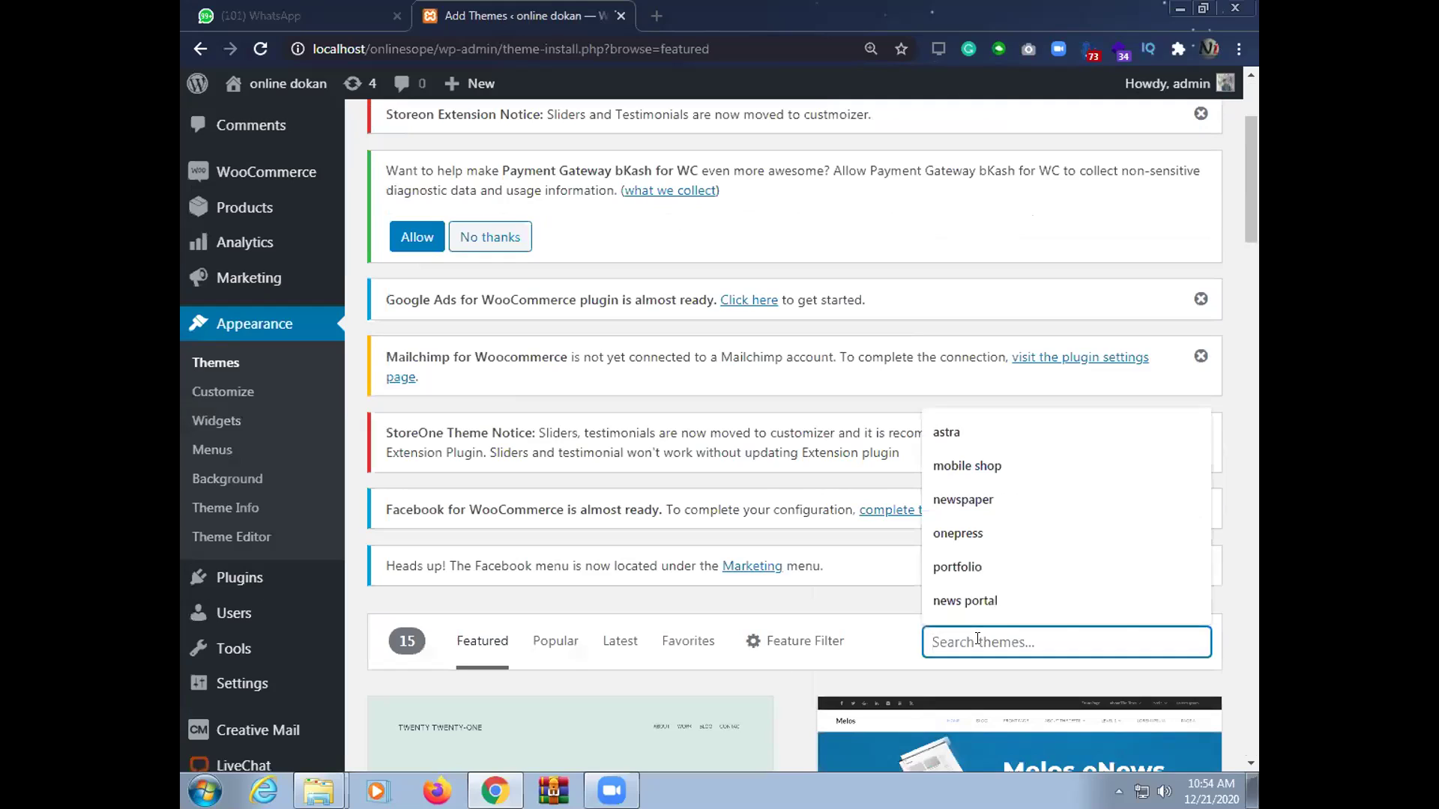
pyautogui.write('eco')
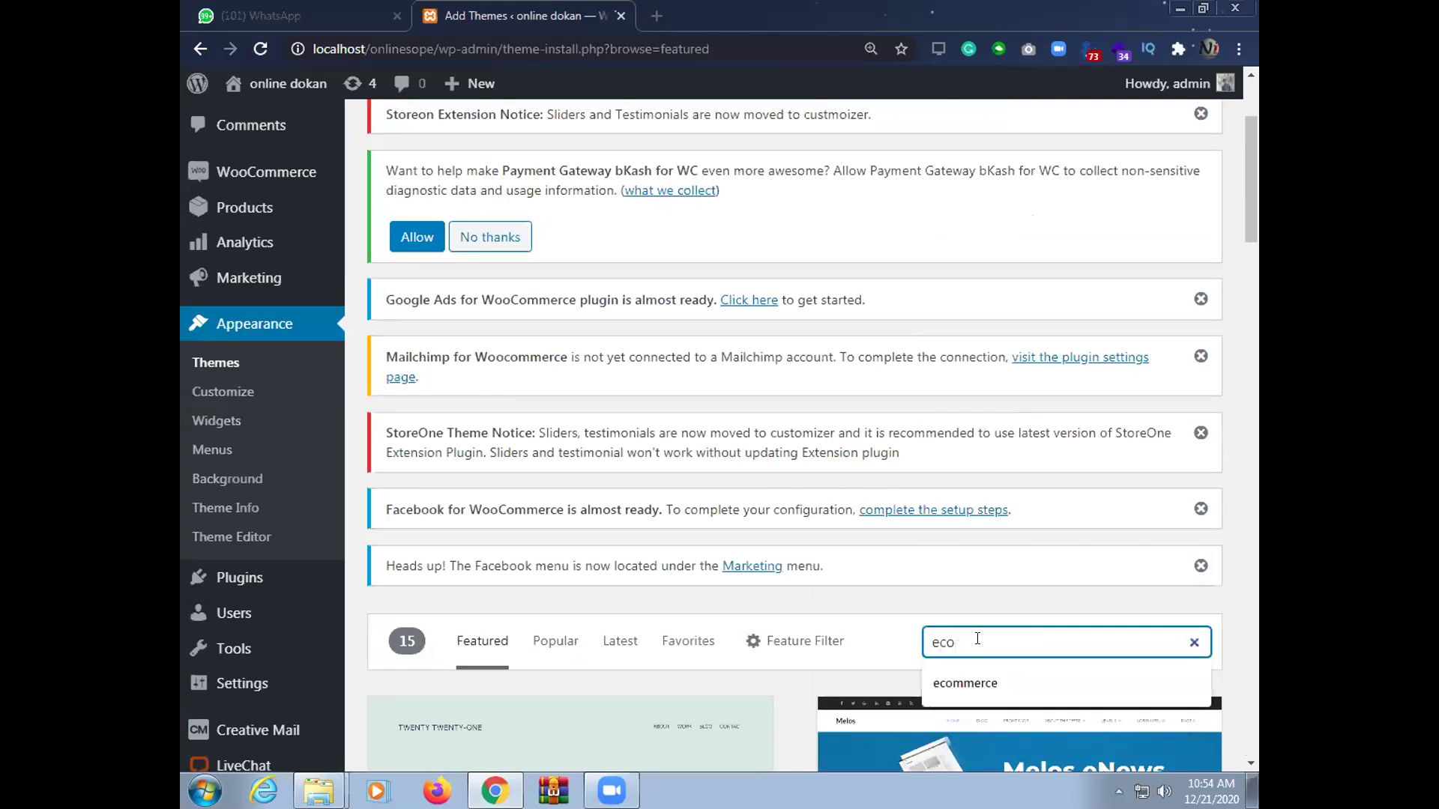
pyautogui.press('BackSpace')
pyautogui.press('BackSpace')
pyautogui.press('BackSpace')
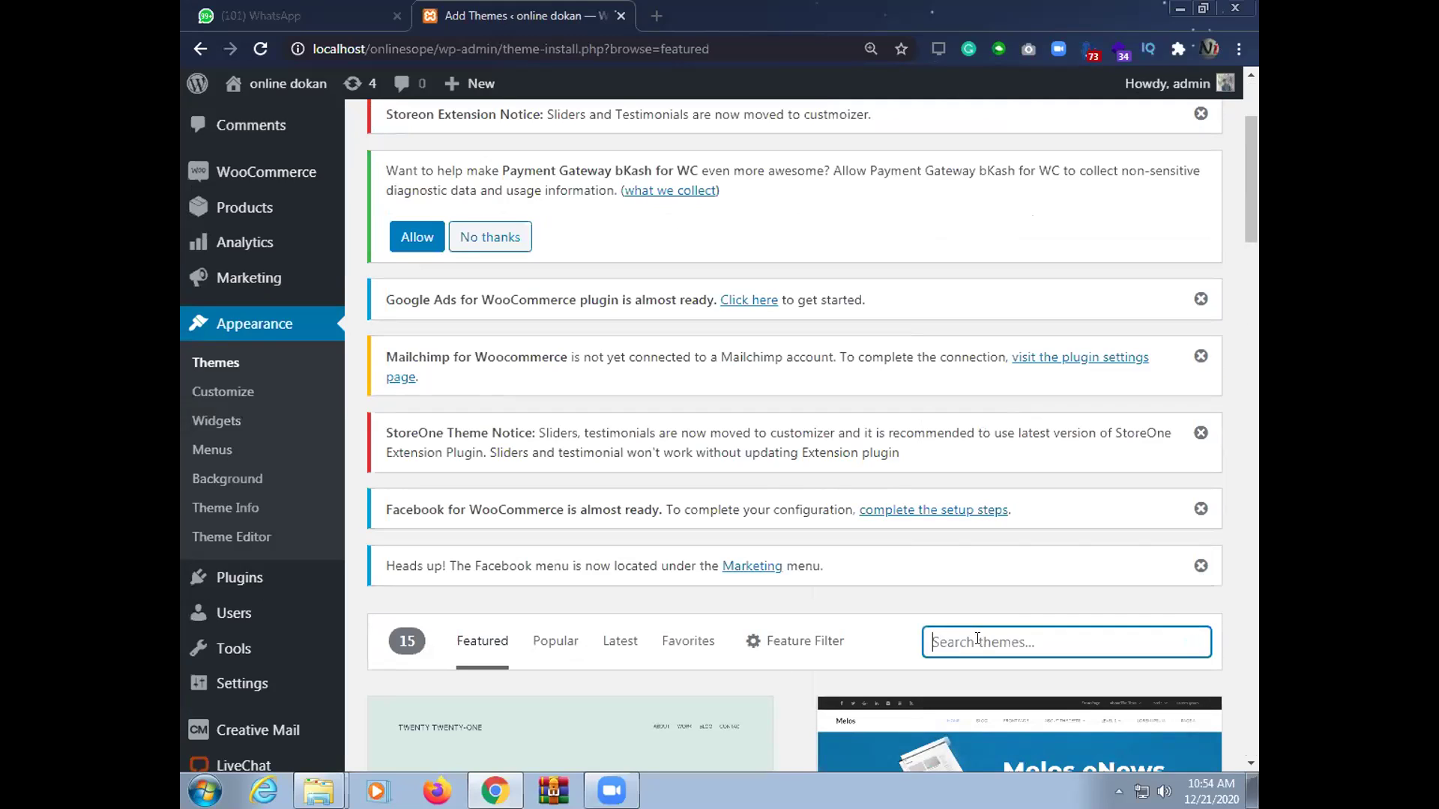
pyautogui.write('online sho')
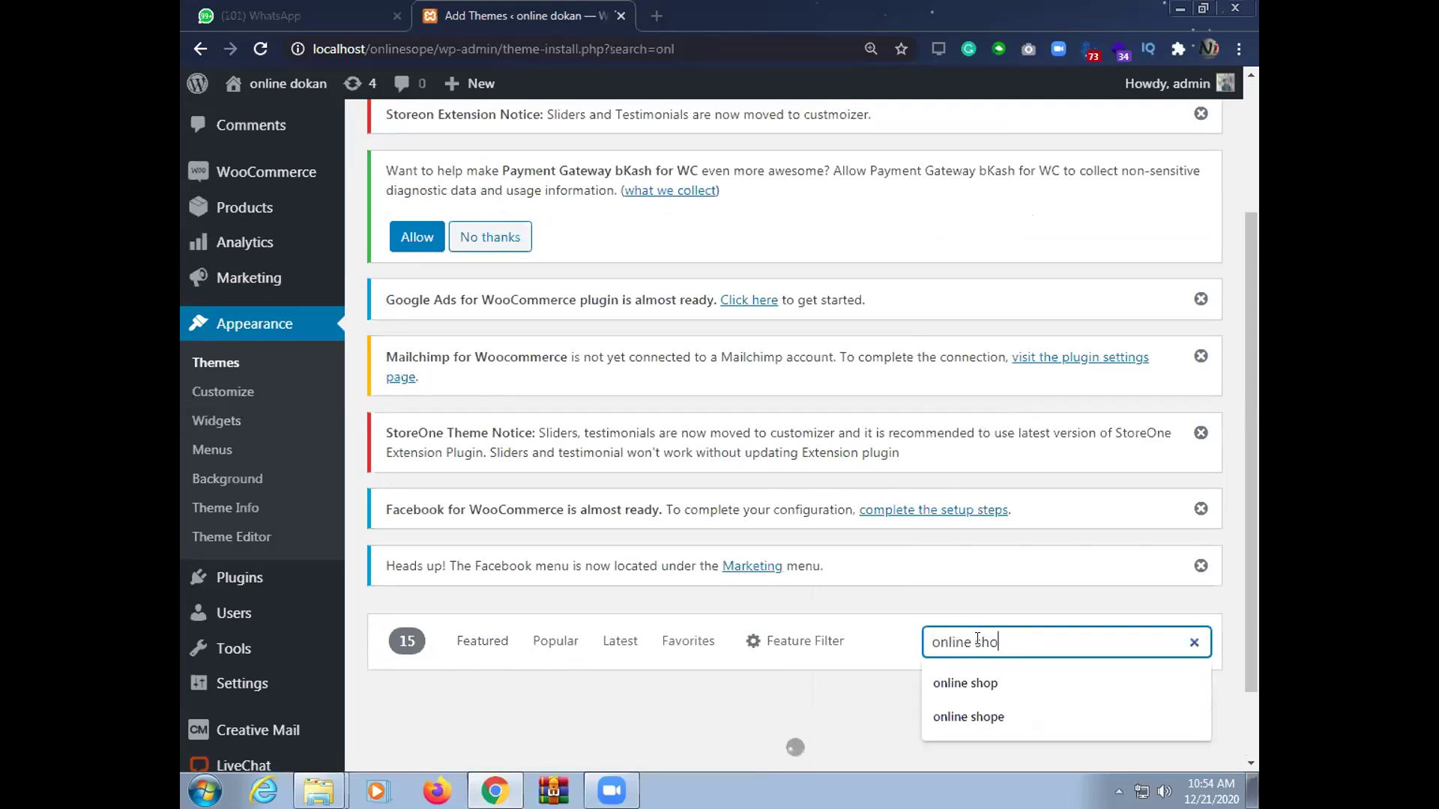
pyautogui.write('p')
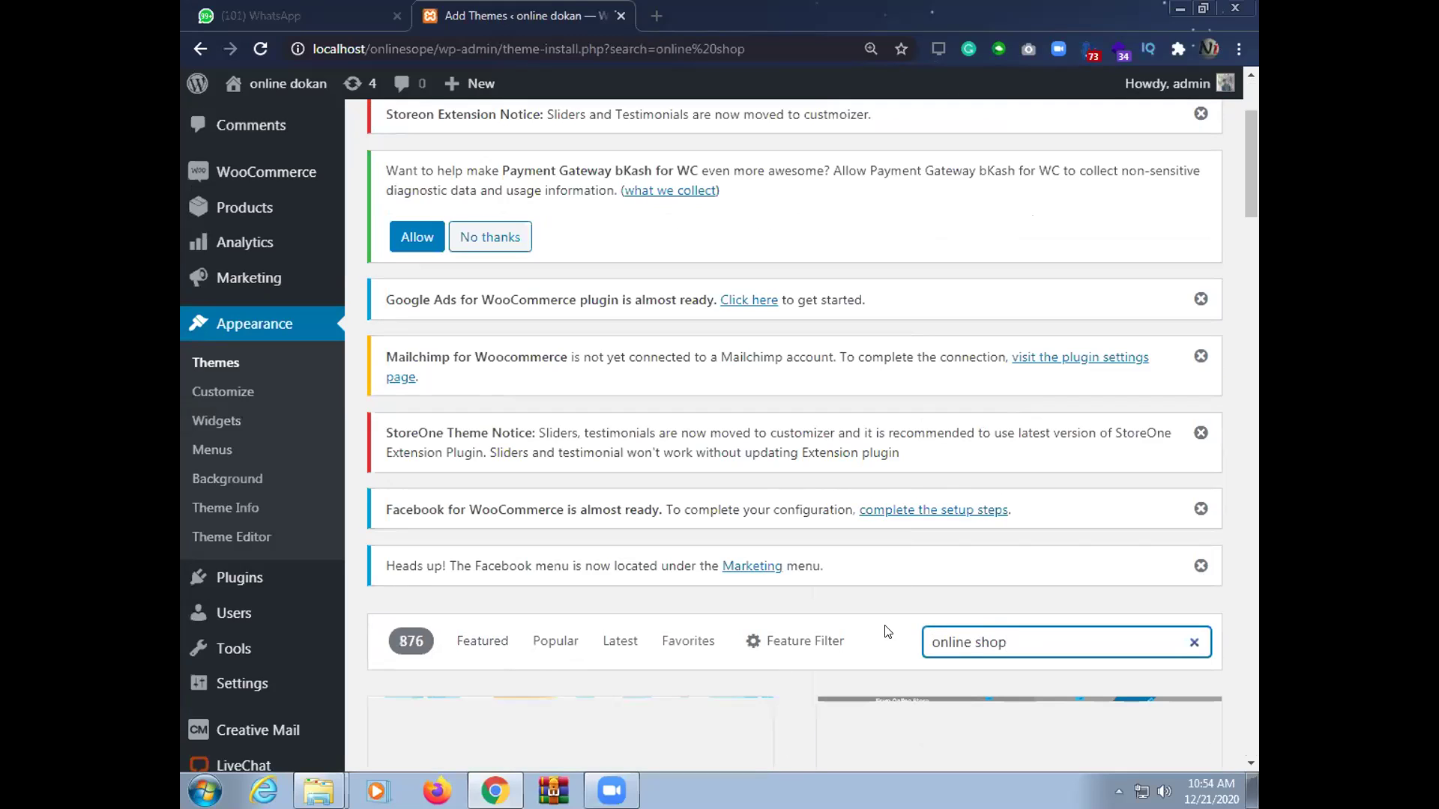
# Scroll through the search results back to the NewShop eCommerce theme card
pyautogui.scroll(-3, 658, 481)
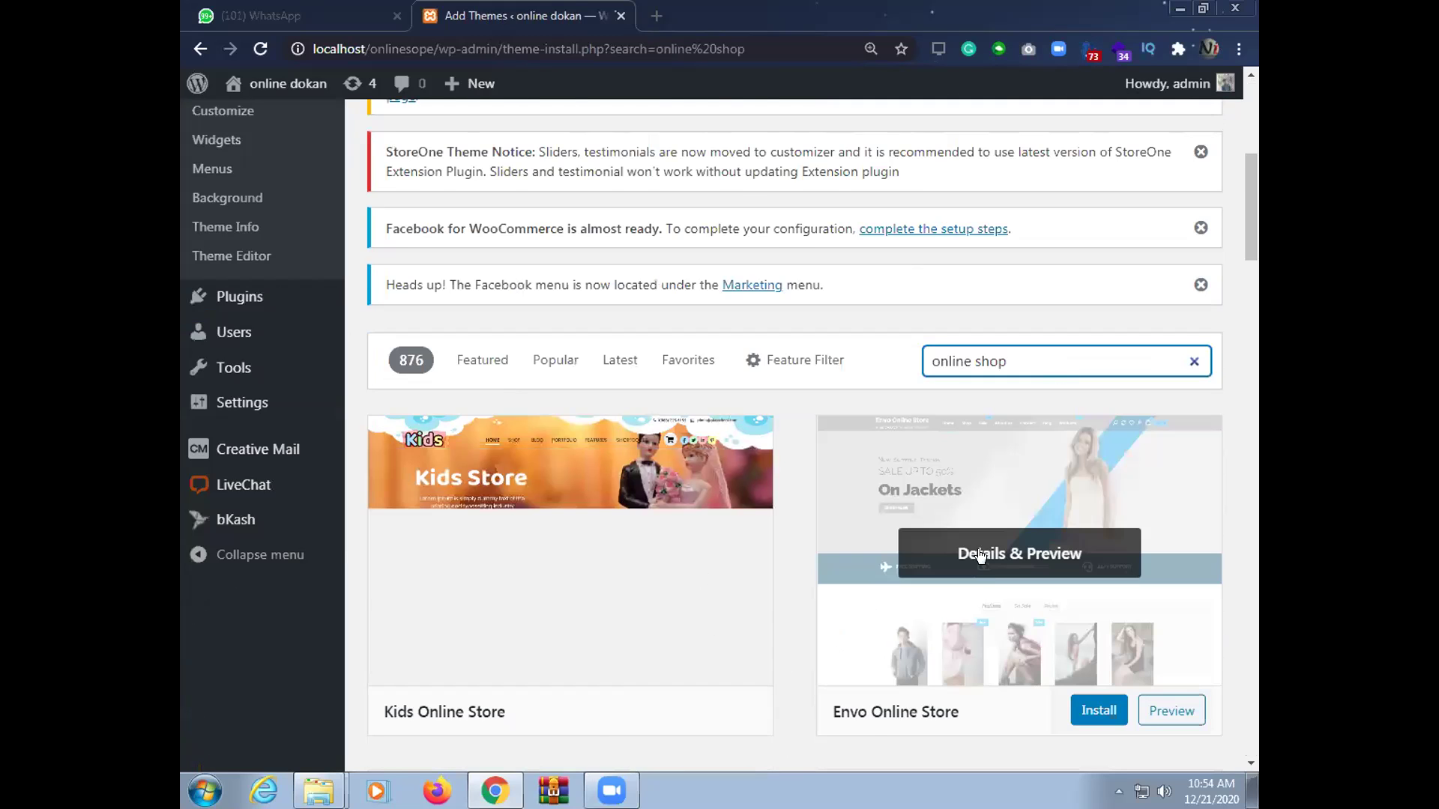
pyautogui.scroll(-2, 925, 504)
pyautogui.scroll(2, 975, 457)
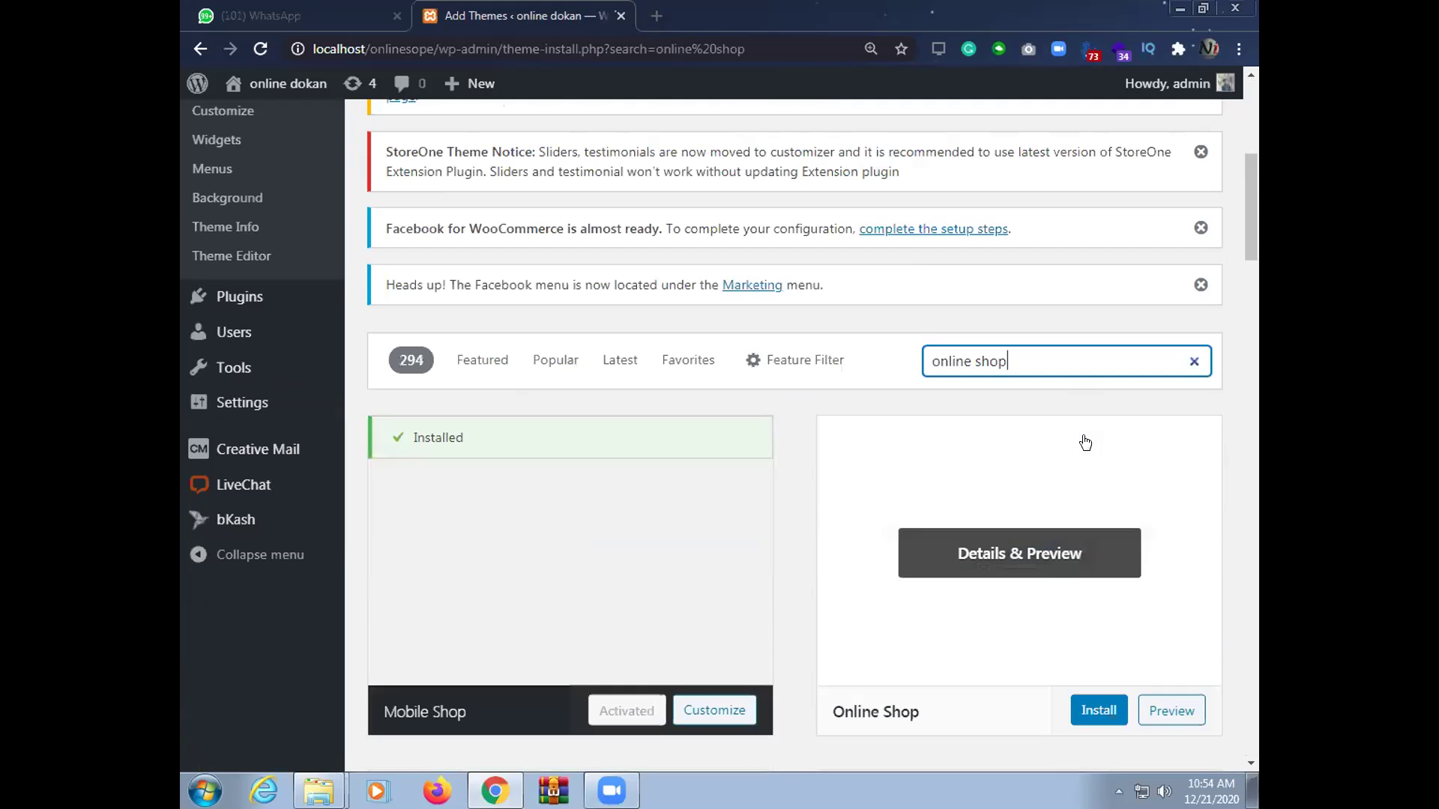
pyautogui.scroll(-2, 1050, 459)
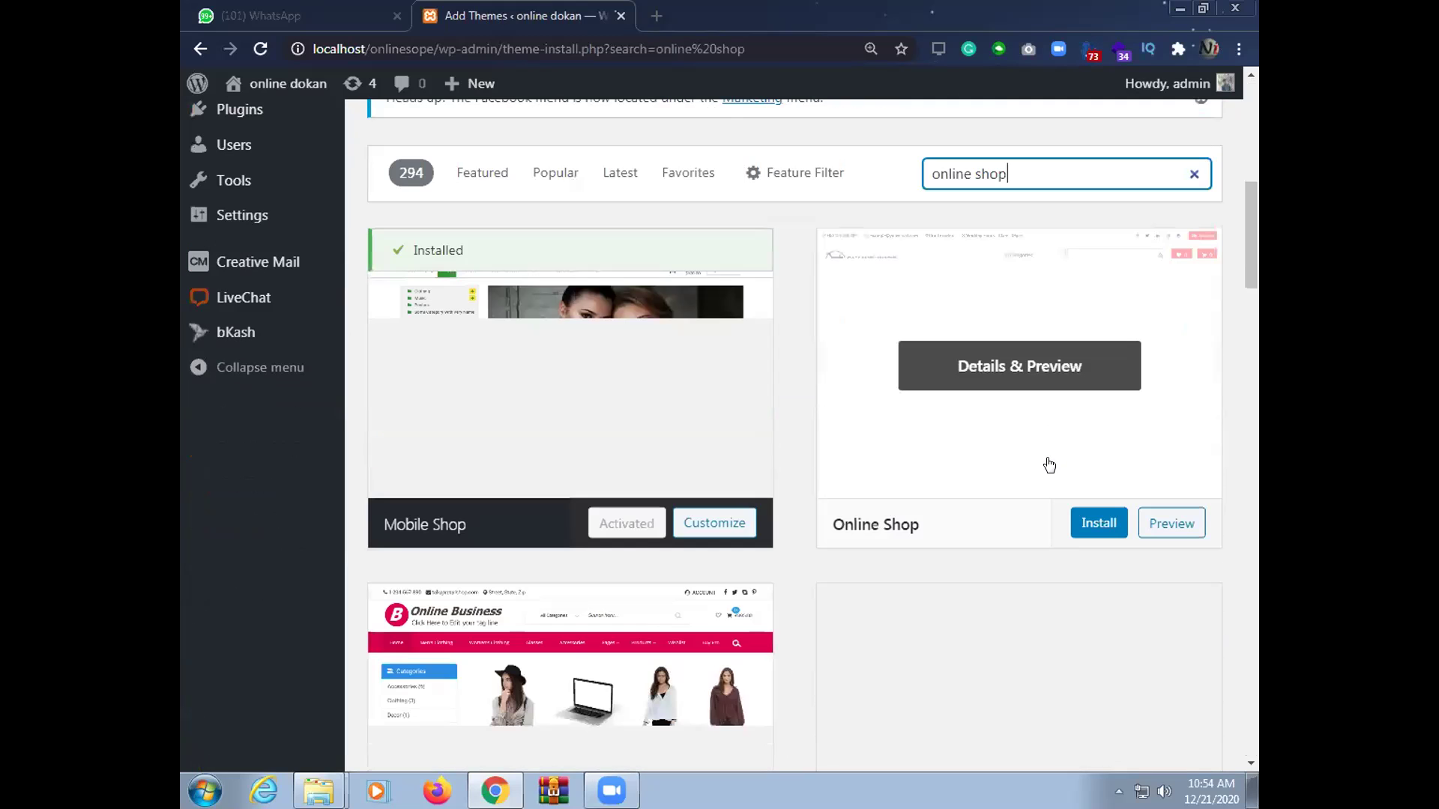
pyautogui.scroll(-2, 1018, 449)
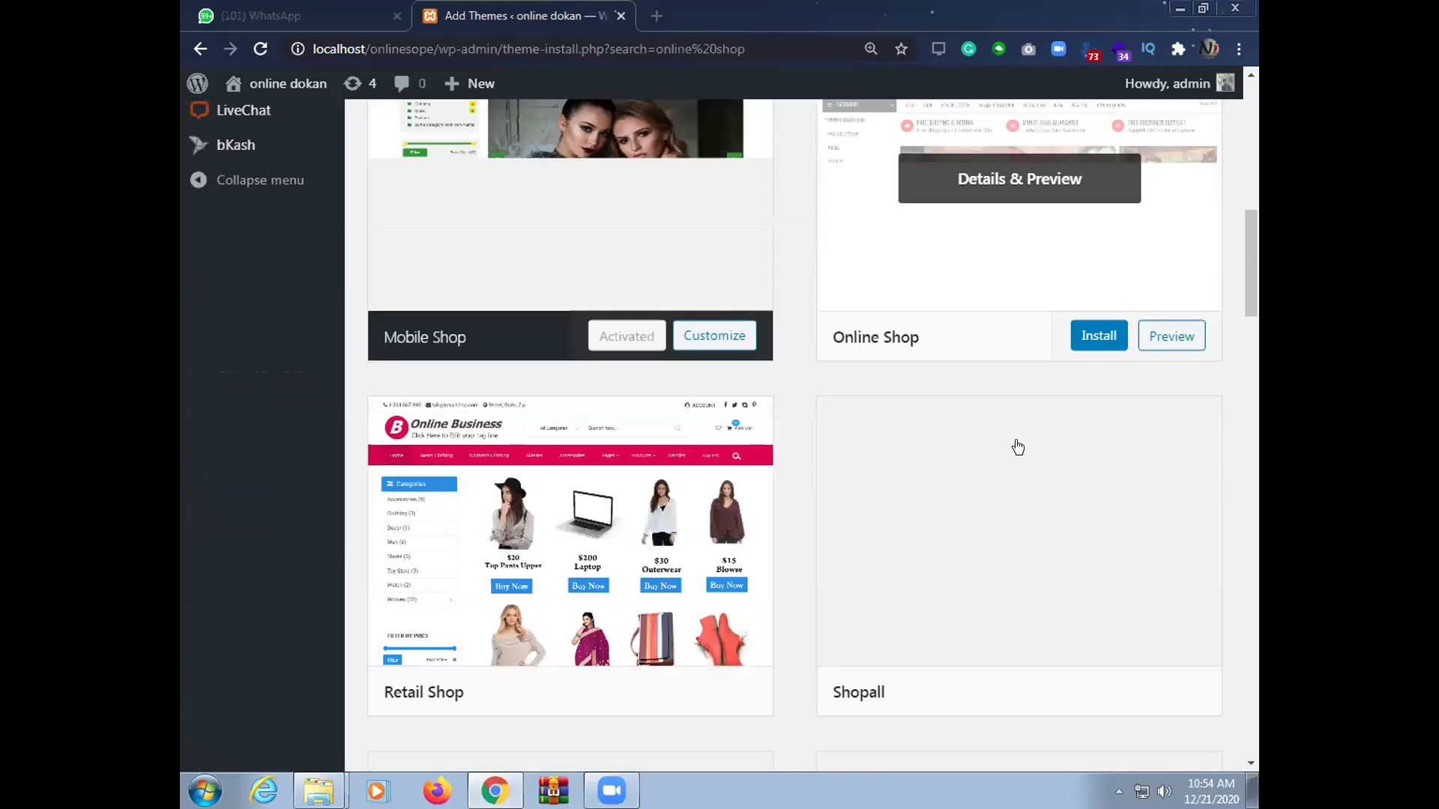
pyautogui.scroll(1, 1018, 448)
pyautogui.scroll(2, 1020, 442)
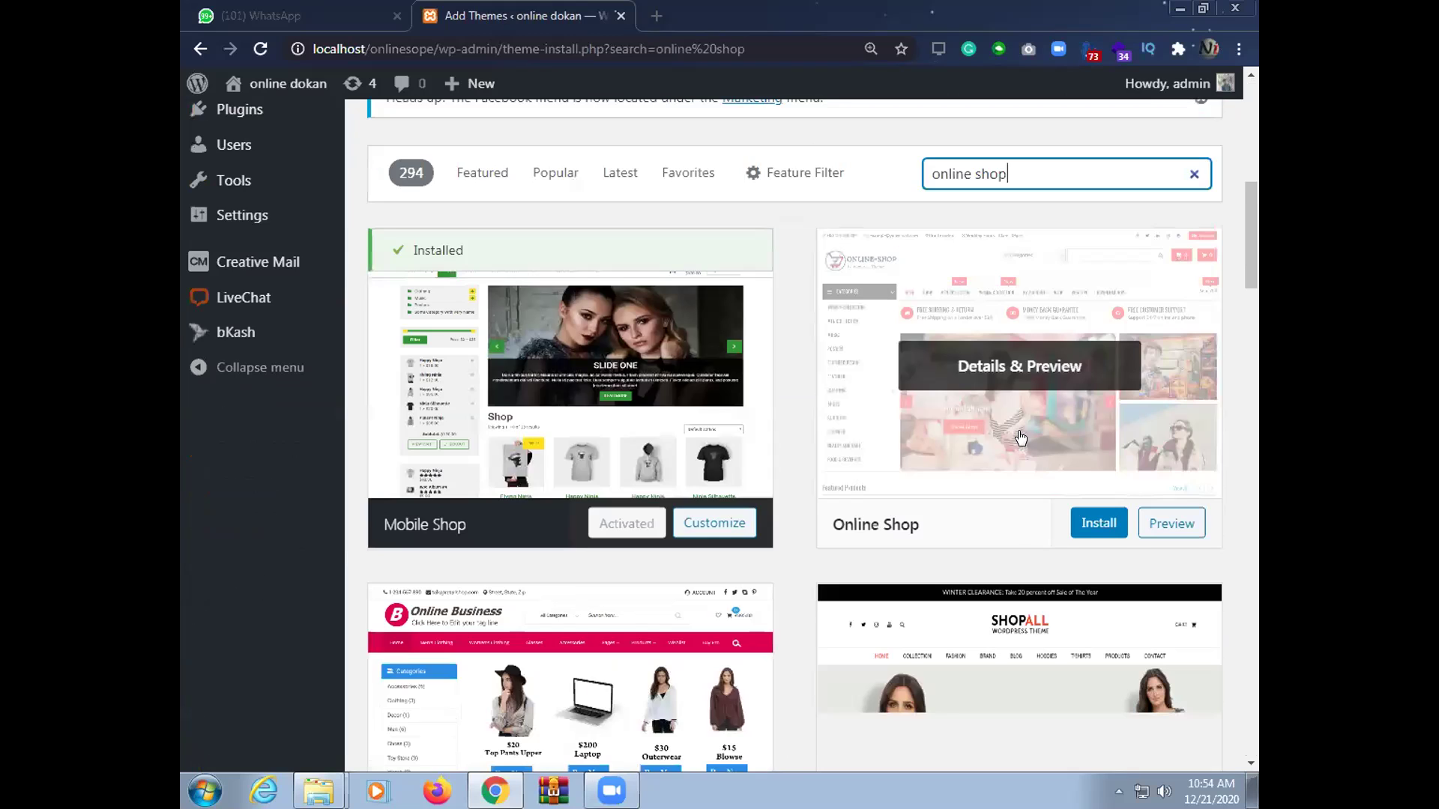
pyautogui.scroll(-1, 1021, 438)
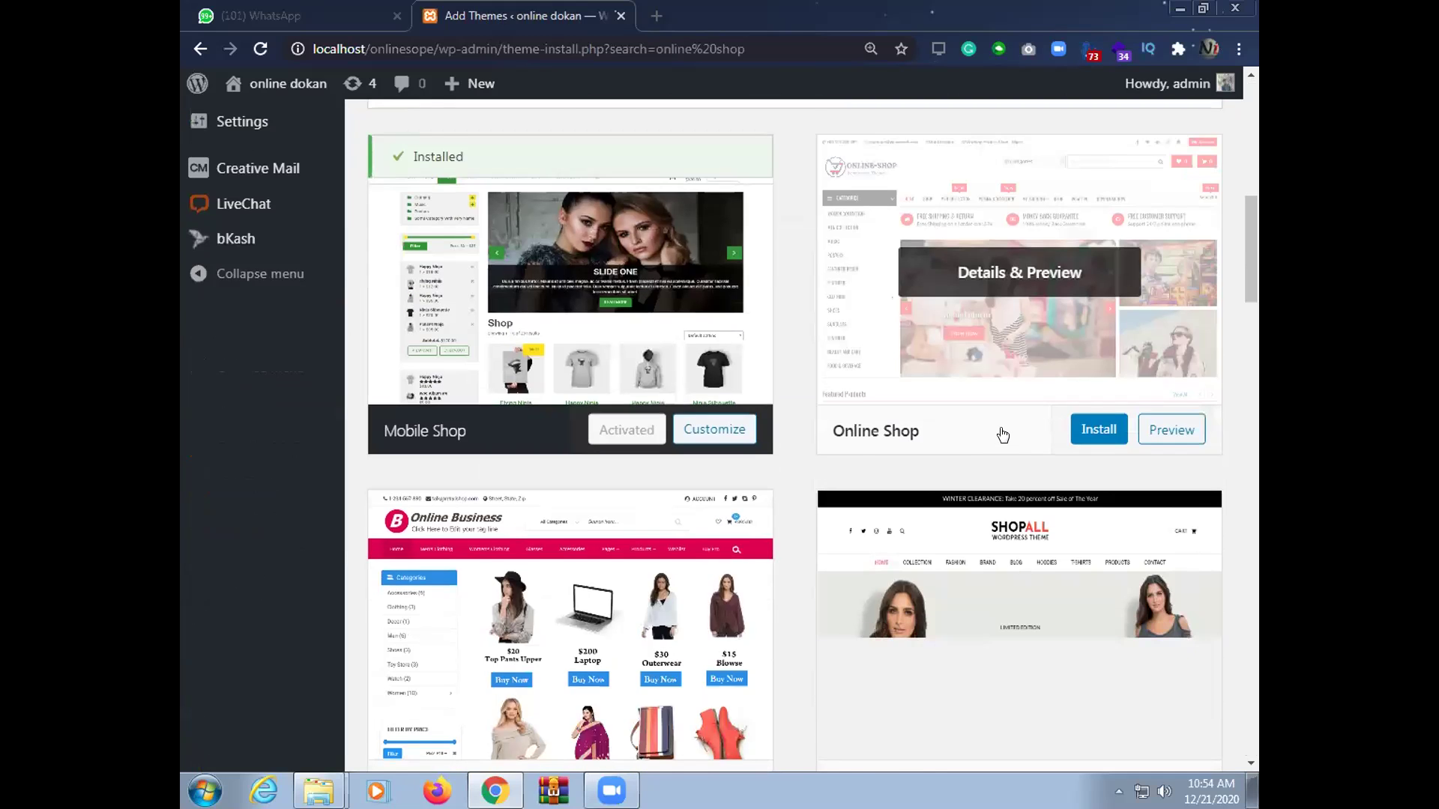
pyautogui.scroll(-7, 1003, 435)
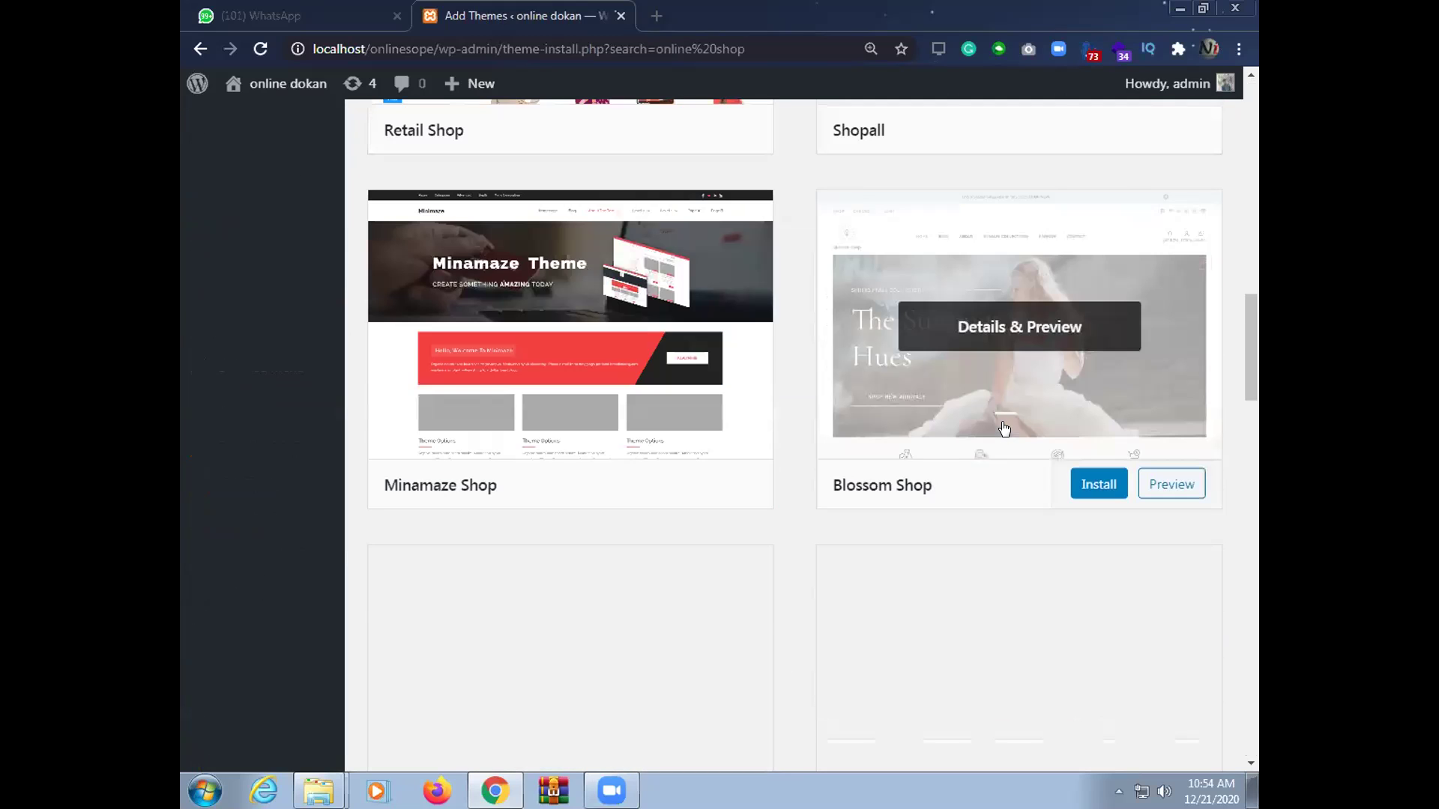
pyautogui.scroll(-3, 1004, 429)
pyautogui.scroll(-2, 1010, 419)
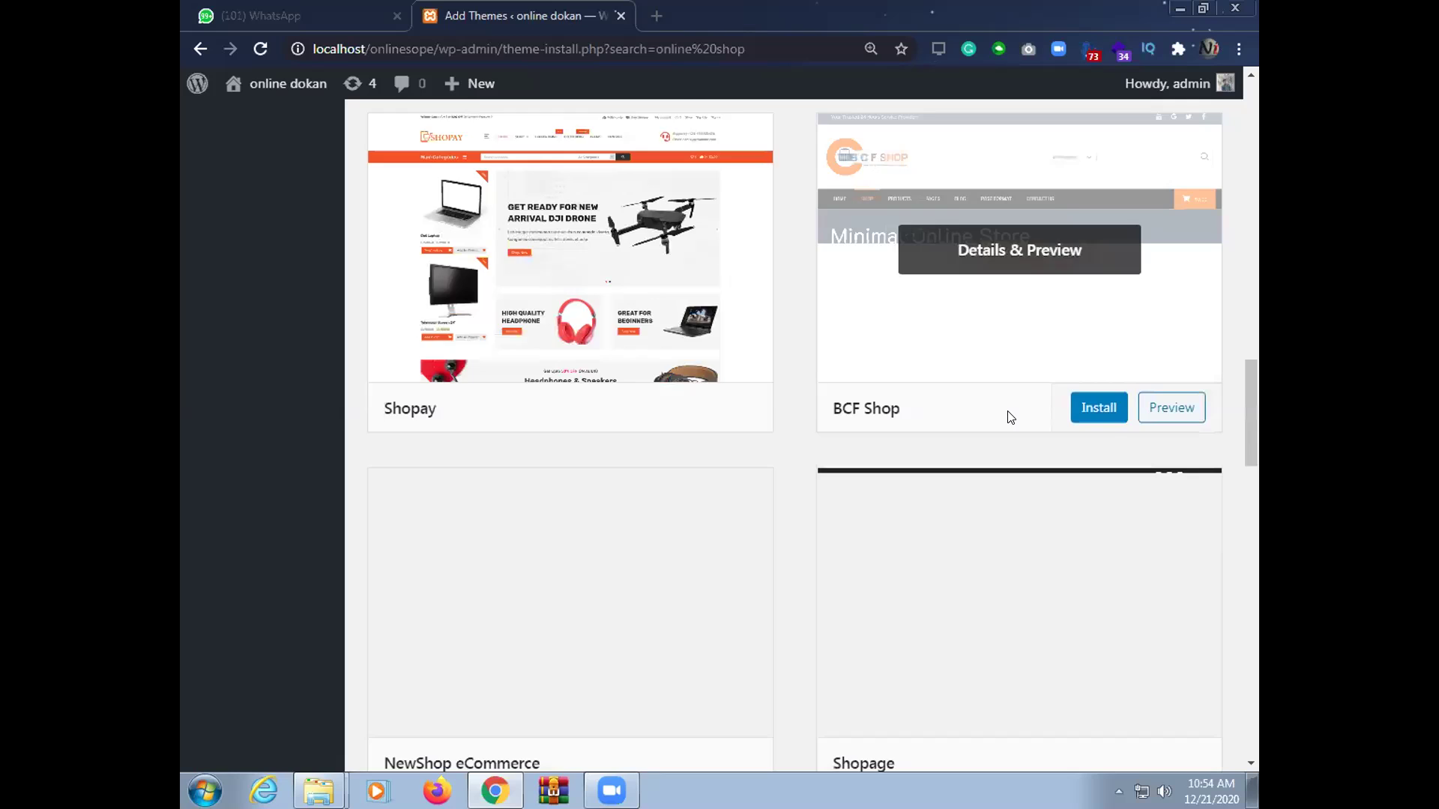
pyautogui.scroll(-1, 1011, 417)
pyautogui.scroll(-1, 1012, 418)
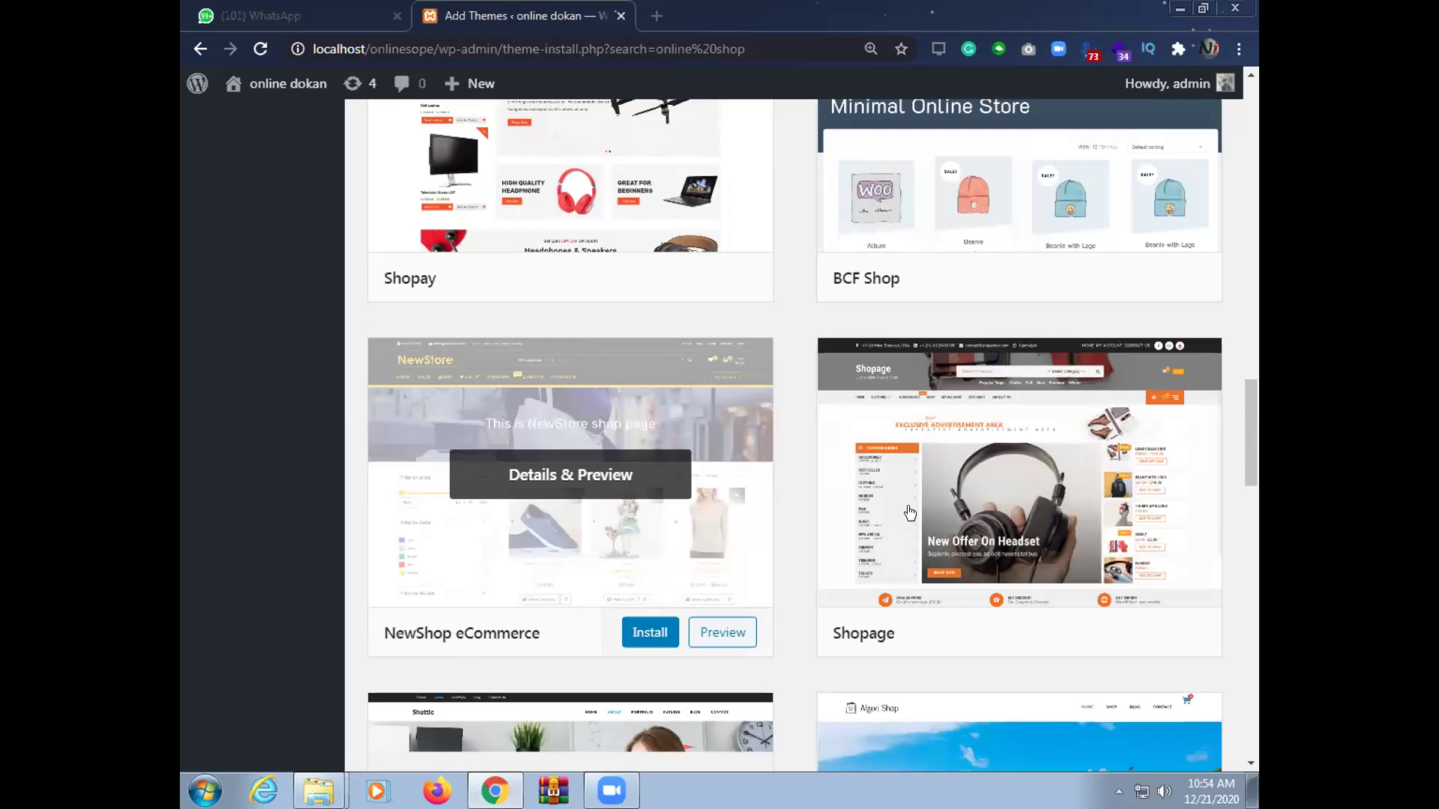
pyautogui.scroll(-5, 597, 510)
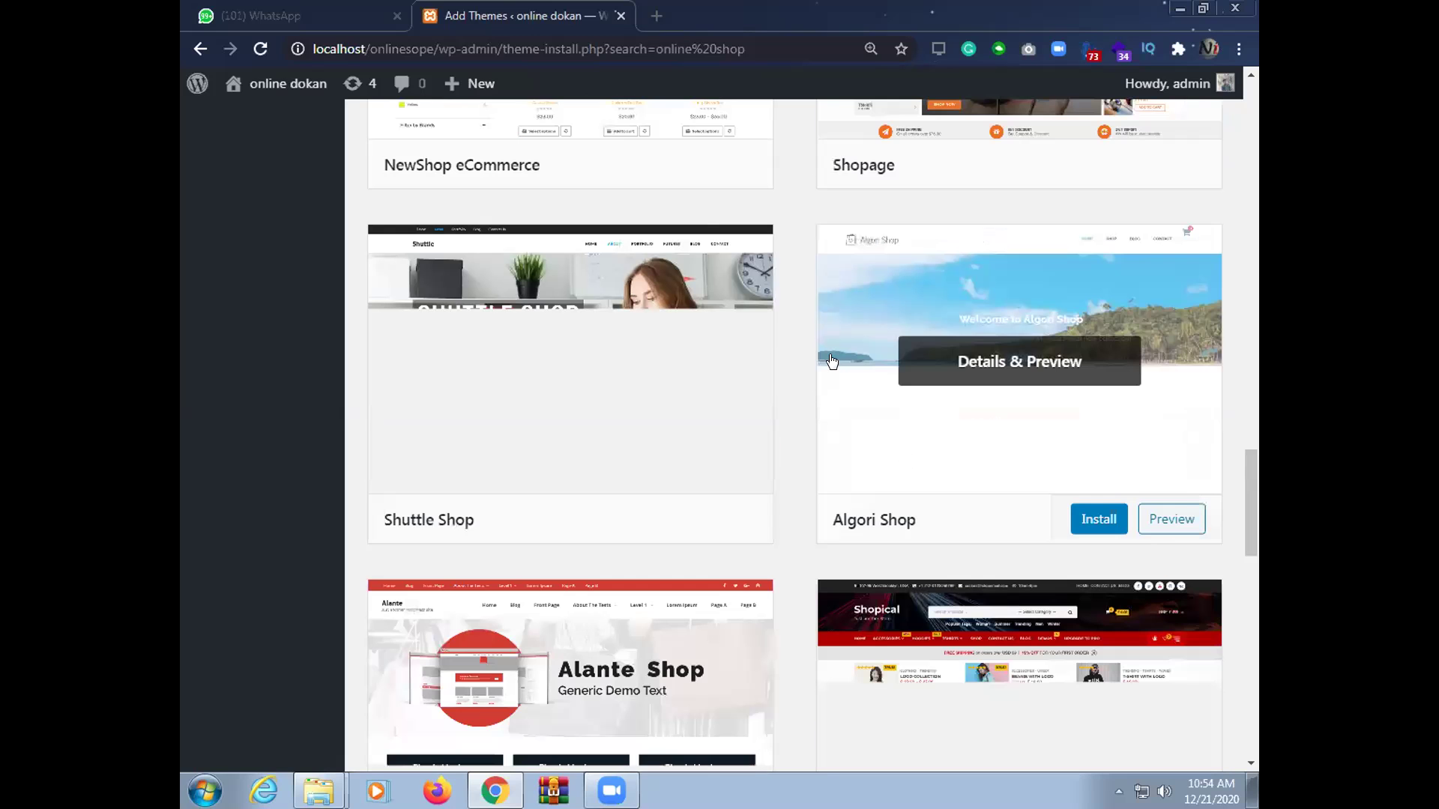
pyautogui.scroll(-2, 626, 388)
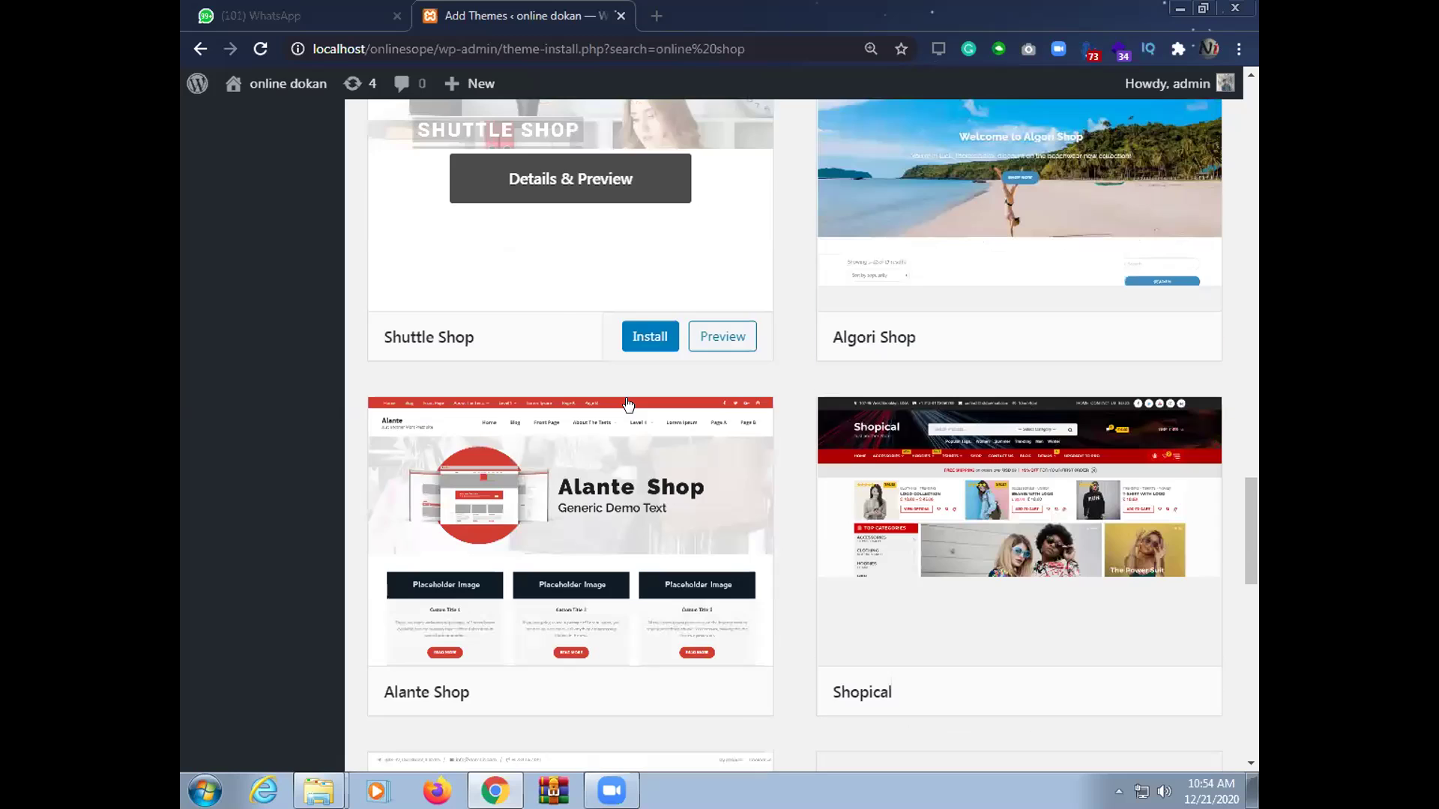
pyautogui.scroll(-3, 628, 405)
pyautogui.scroll(-2, 626, 428)
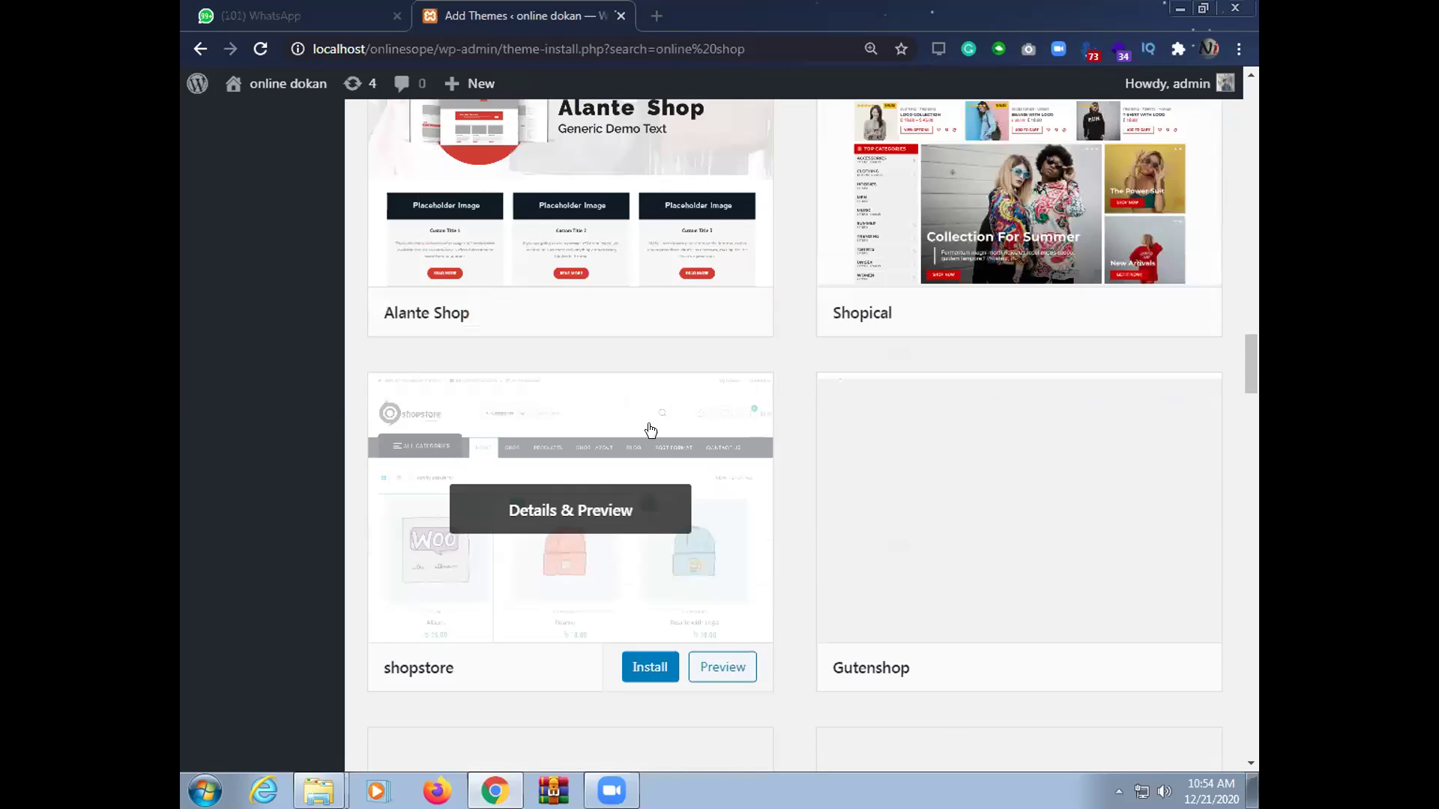
pyautogui.scroll(-9, 650, 429)
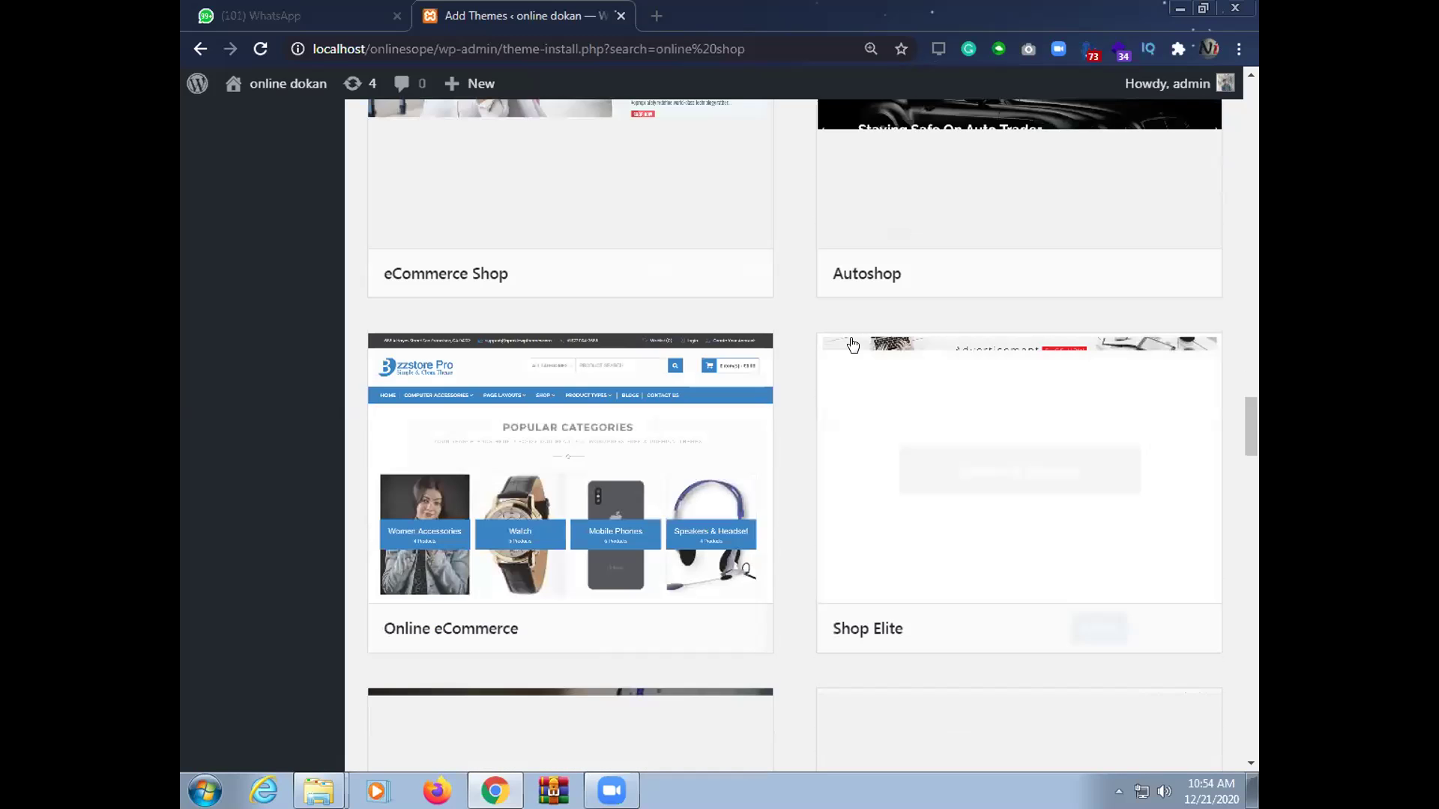
pyautogui.scroll(-2, 870, 406)
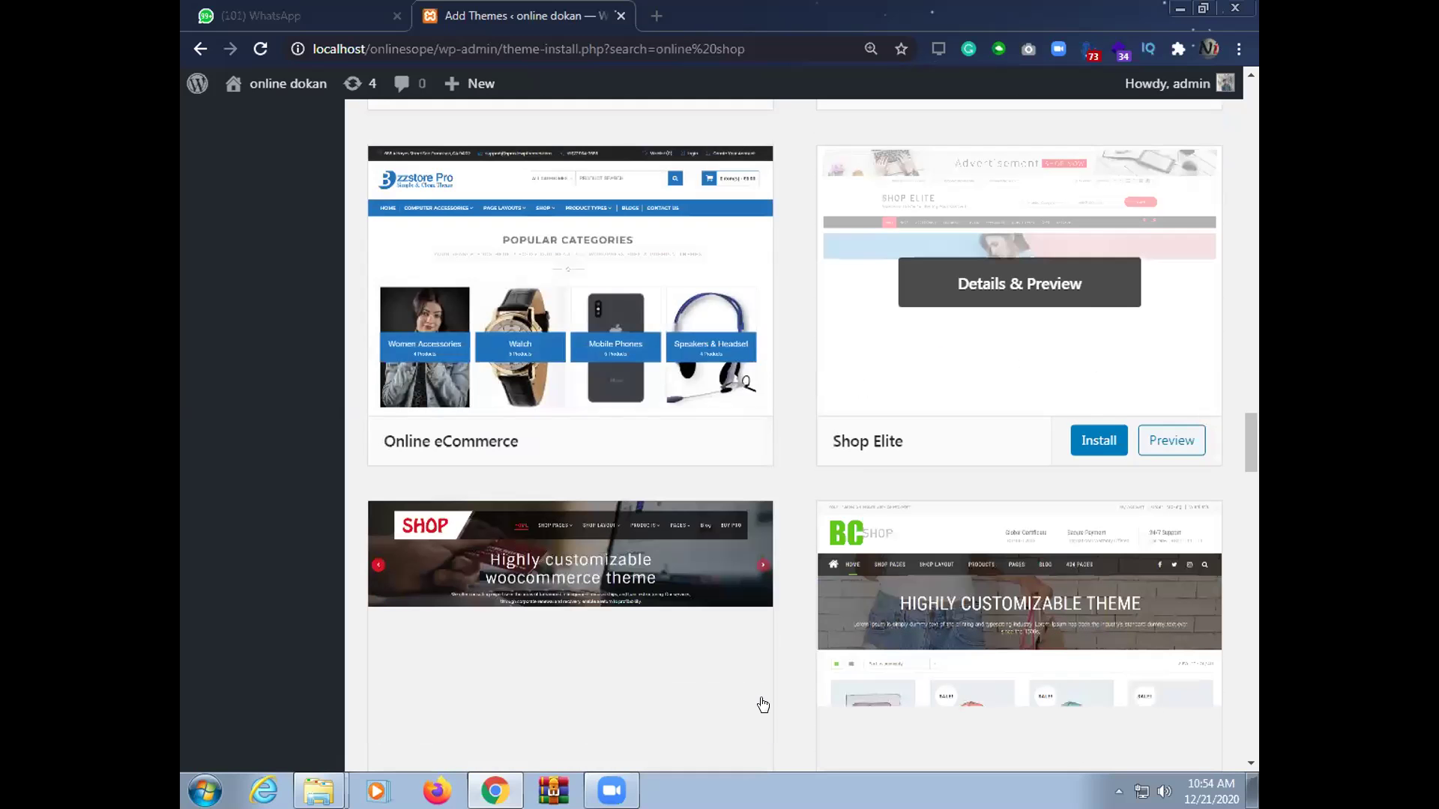
pyautogui.scroll(-3, 863, 677)
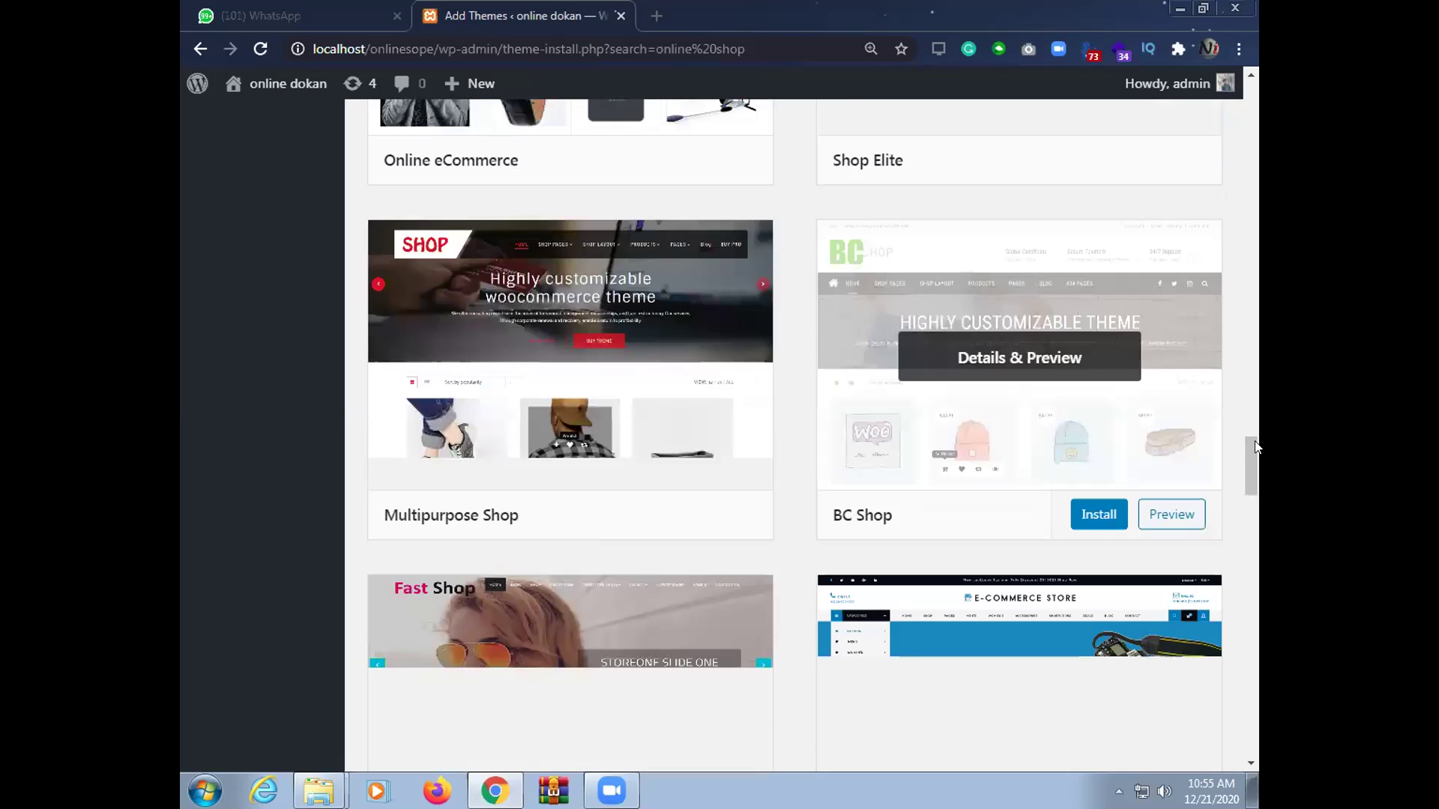
pyautogui.scroll(-3, 1257, 447)
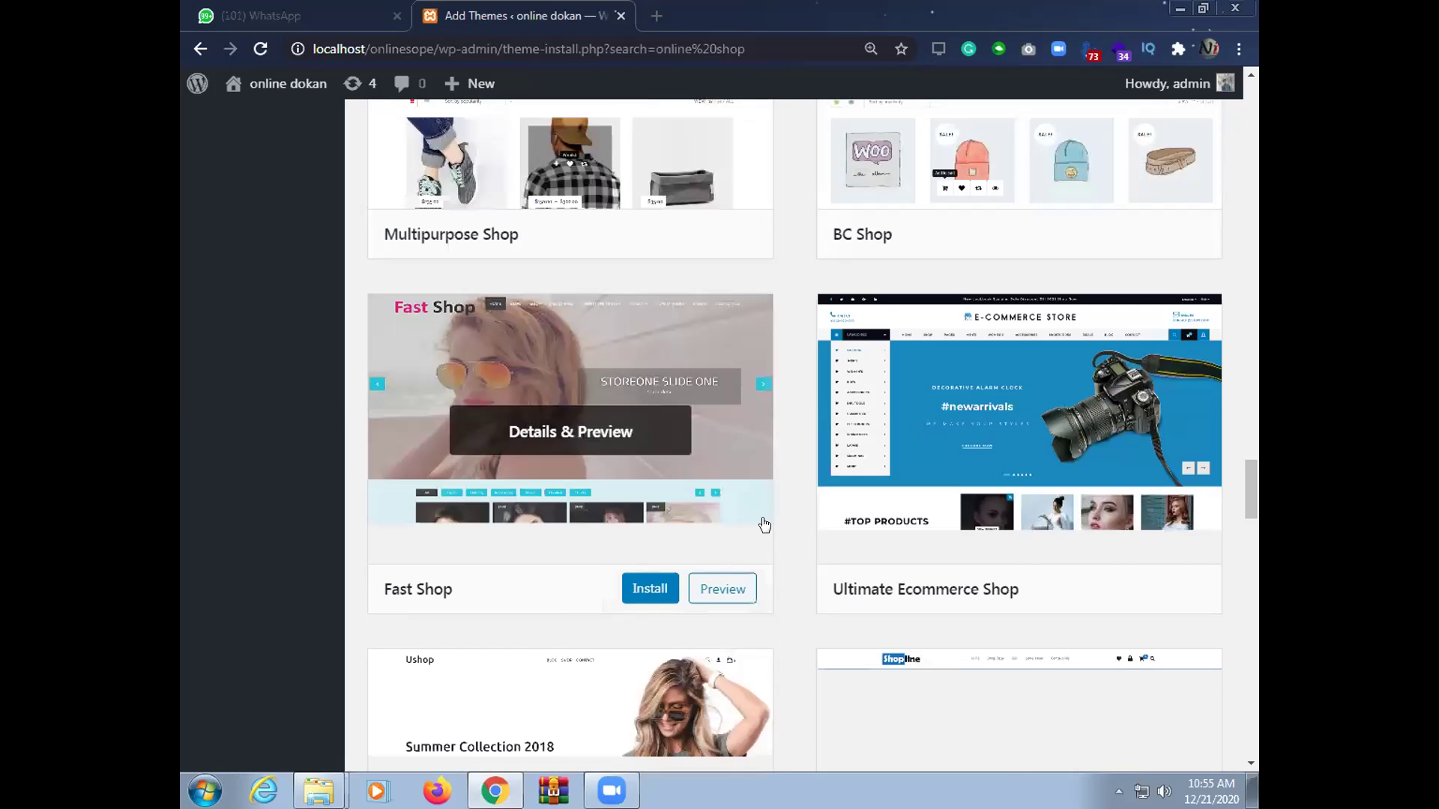
pyautogui.scroll(-2, 728, 429)
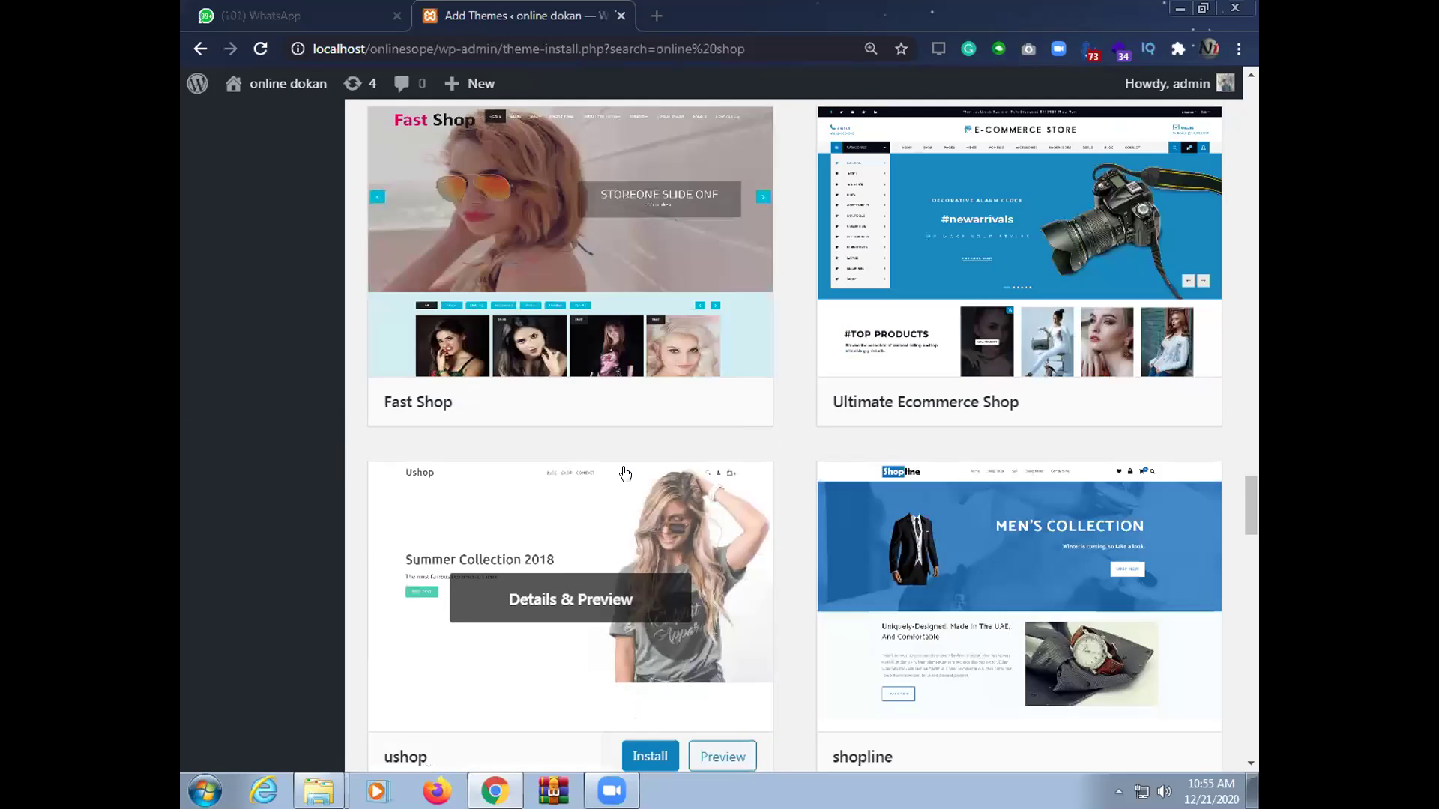
pyautogui.scroll(-3, 663, 495)
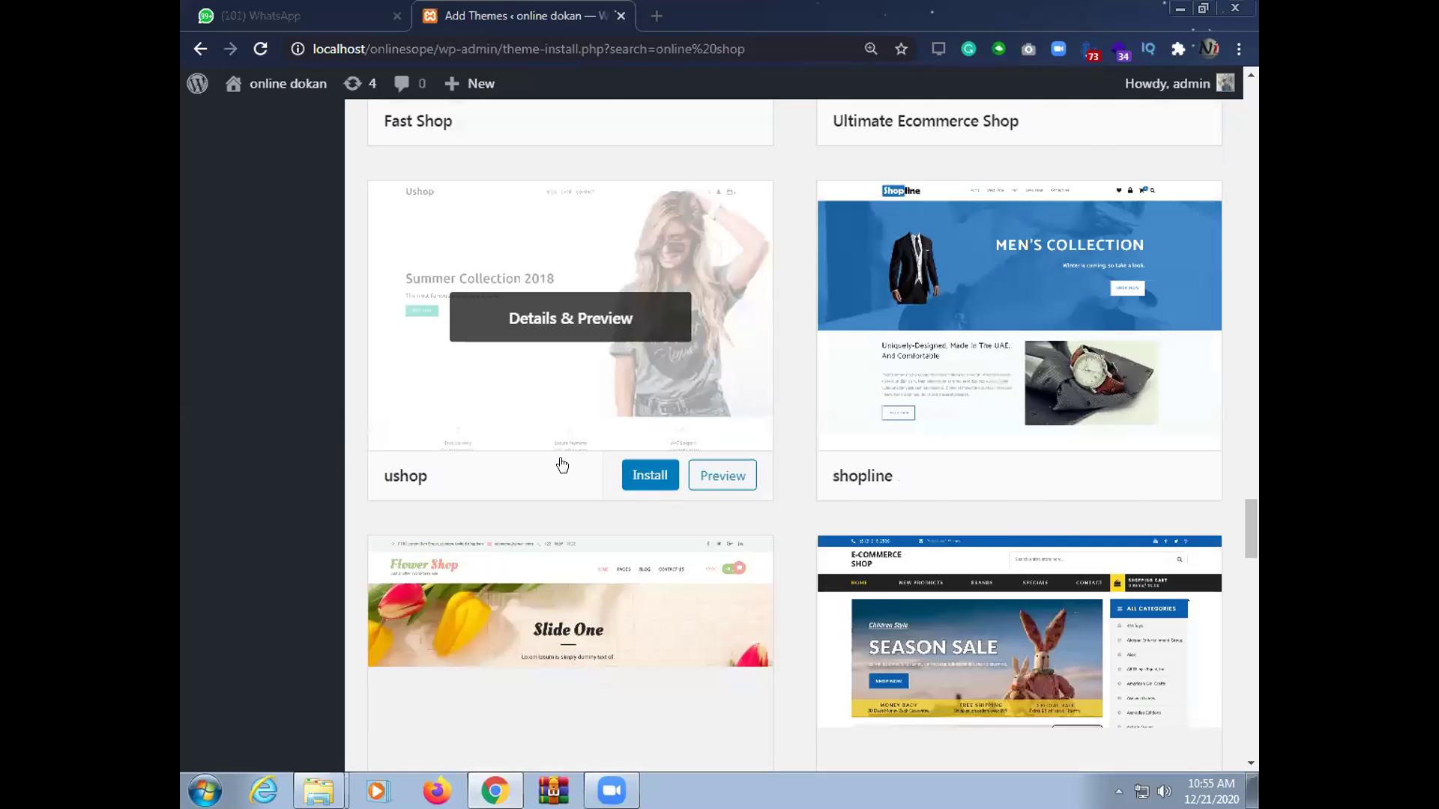
pyautogui.scroll(-3, 562, 465)
pyautogui.scroll(-3, 559, 459)
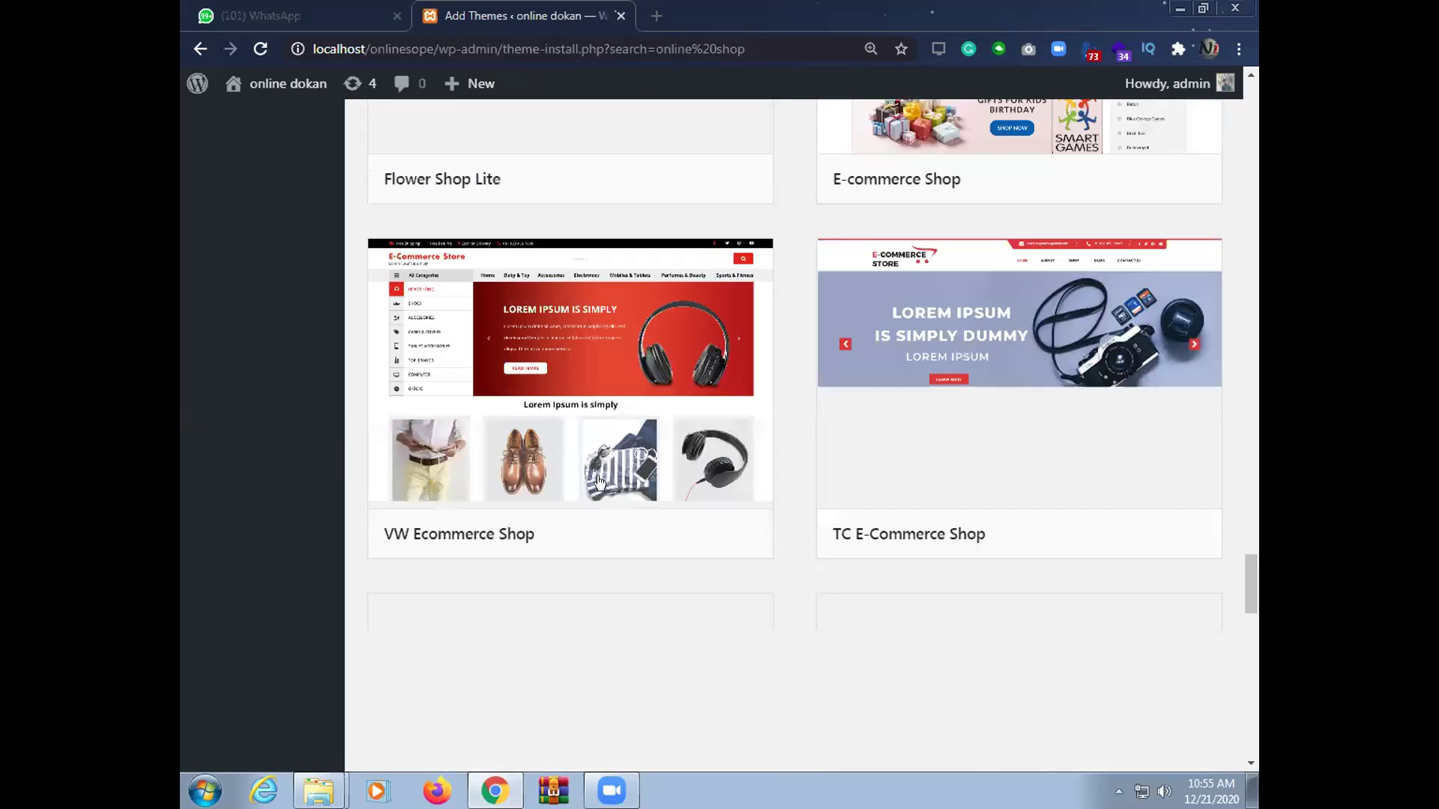
pyautogui.scroll(-5, 476, 443)
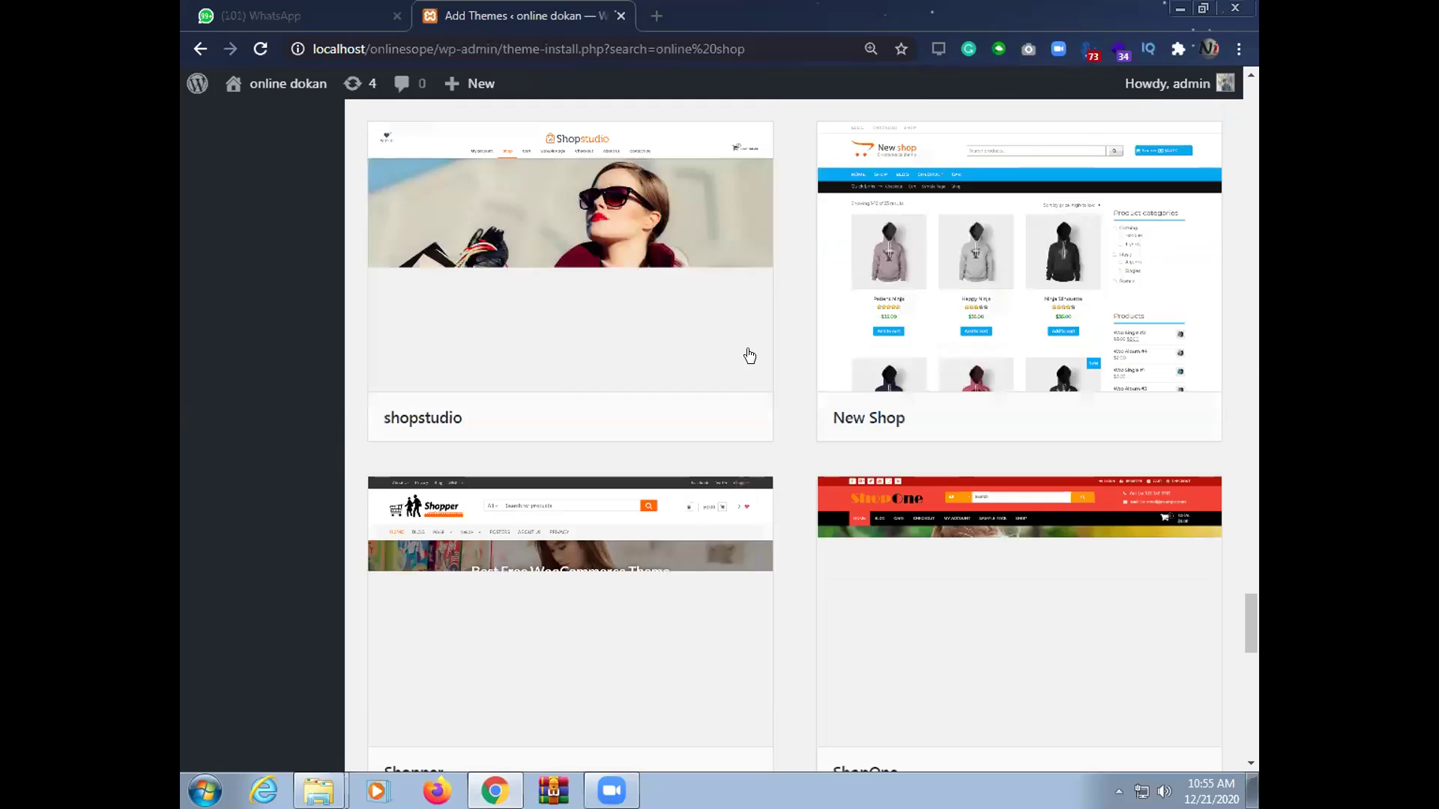
pyautogui.scroll(-3, 457, 389)
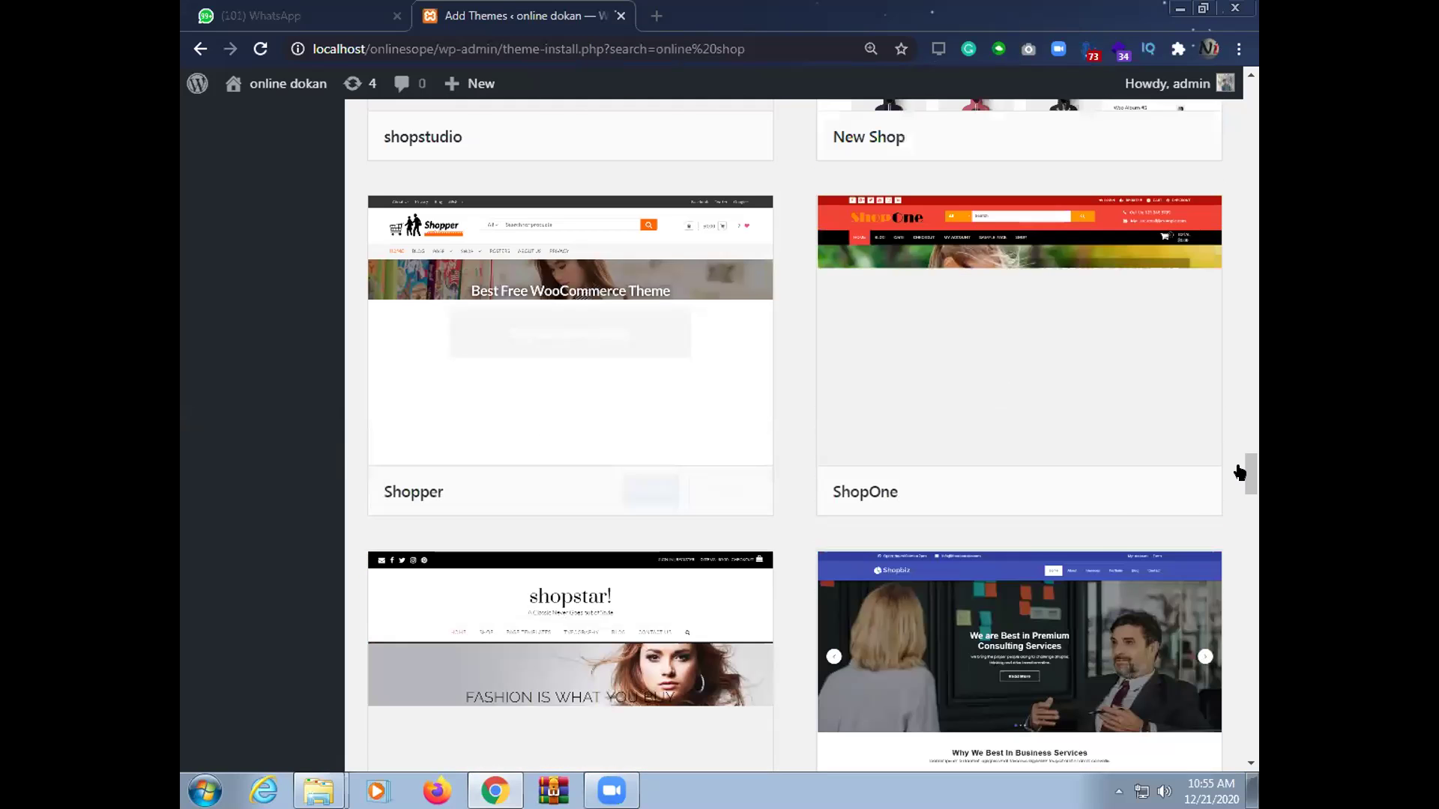
pyautogui.moveTo(1107, 447)
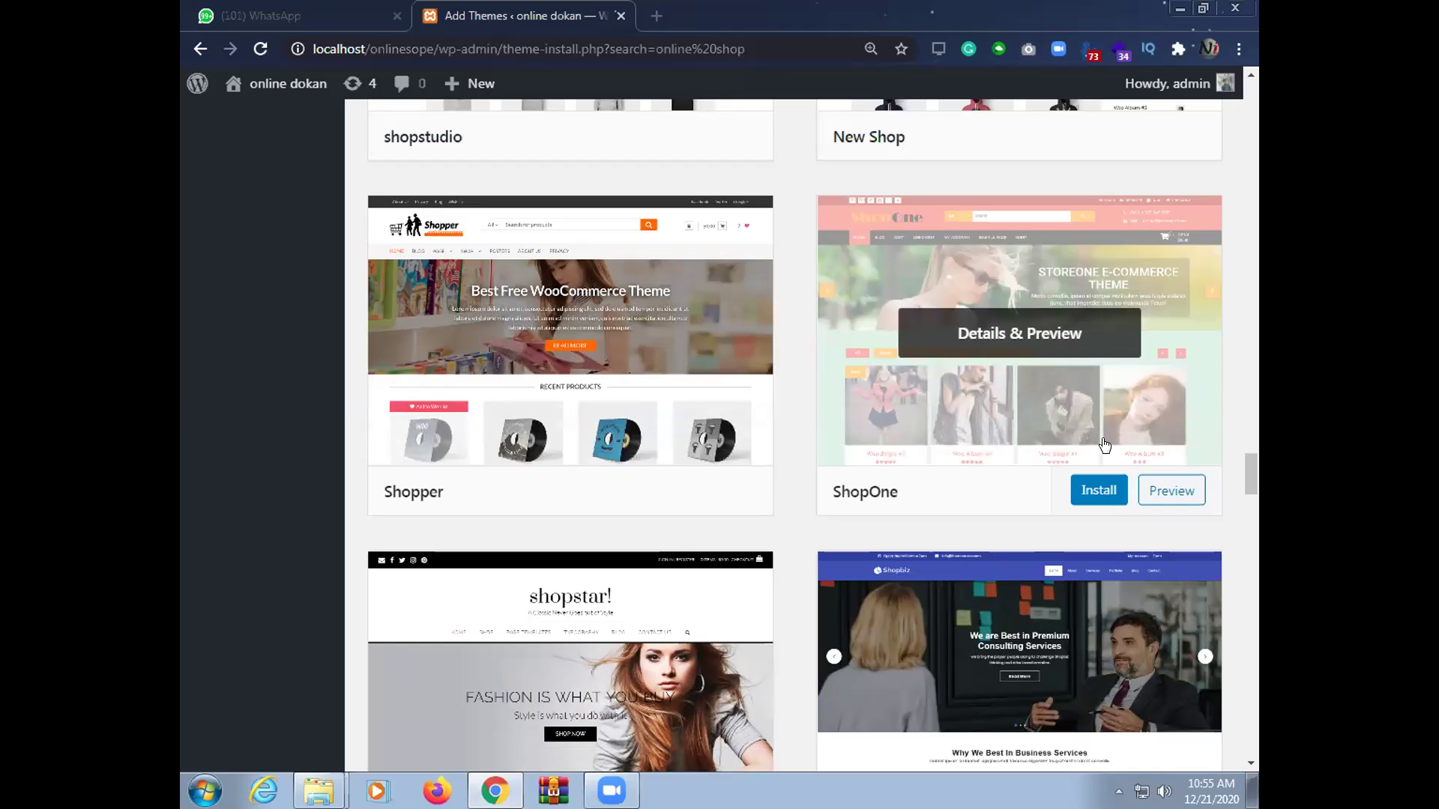
pyautogui.scroll(4, 1104, 444)
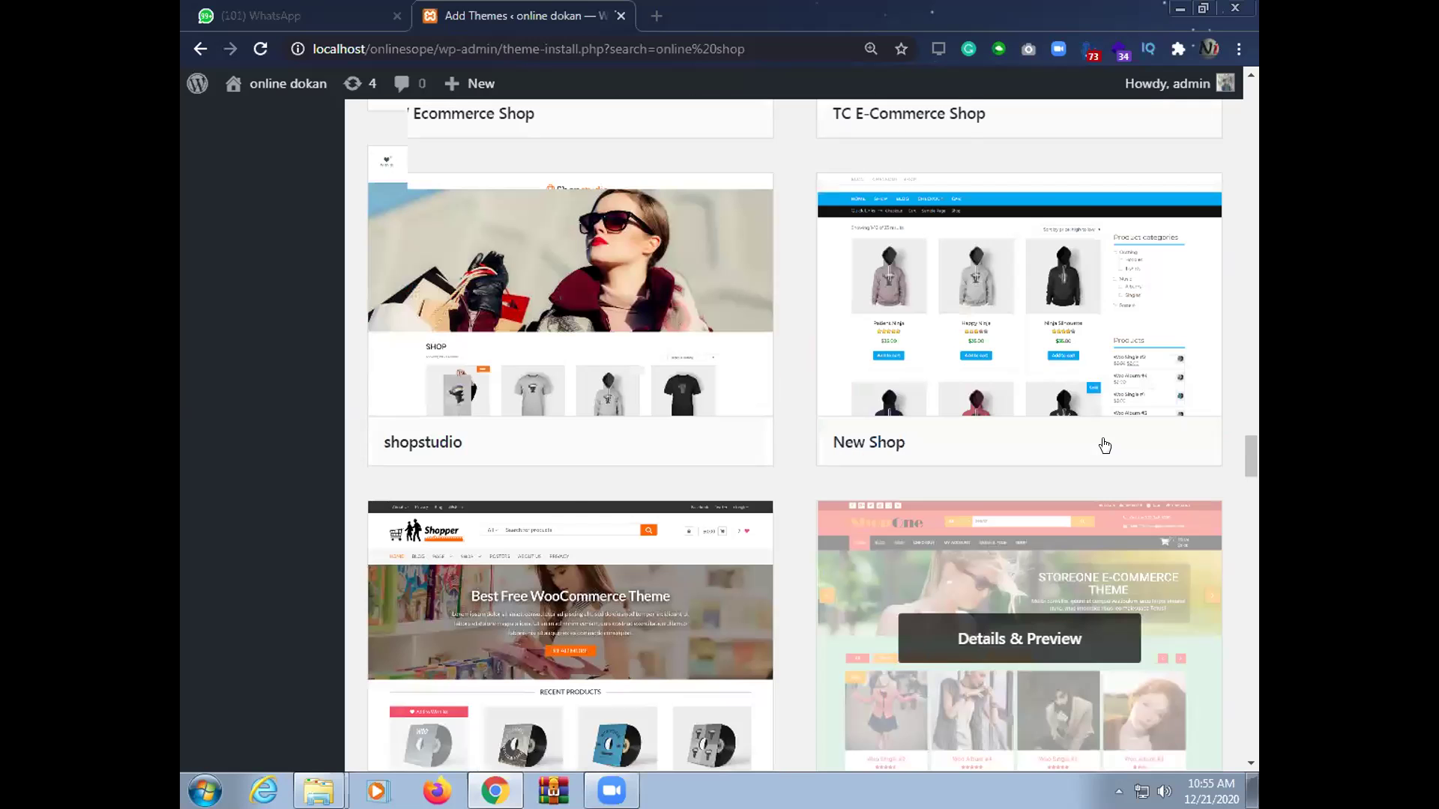
pyautogui.scroll(3, 1104, 444)
pyautogui.scroll(5, 1105, 445)
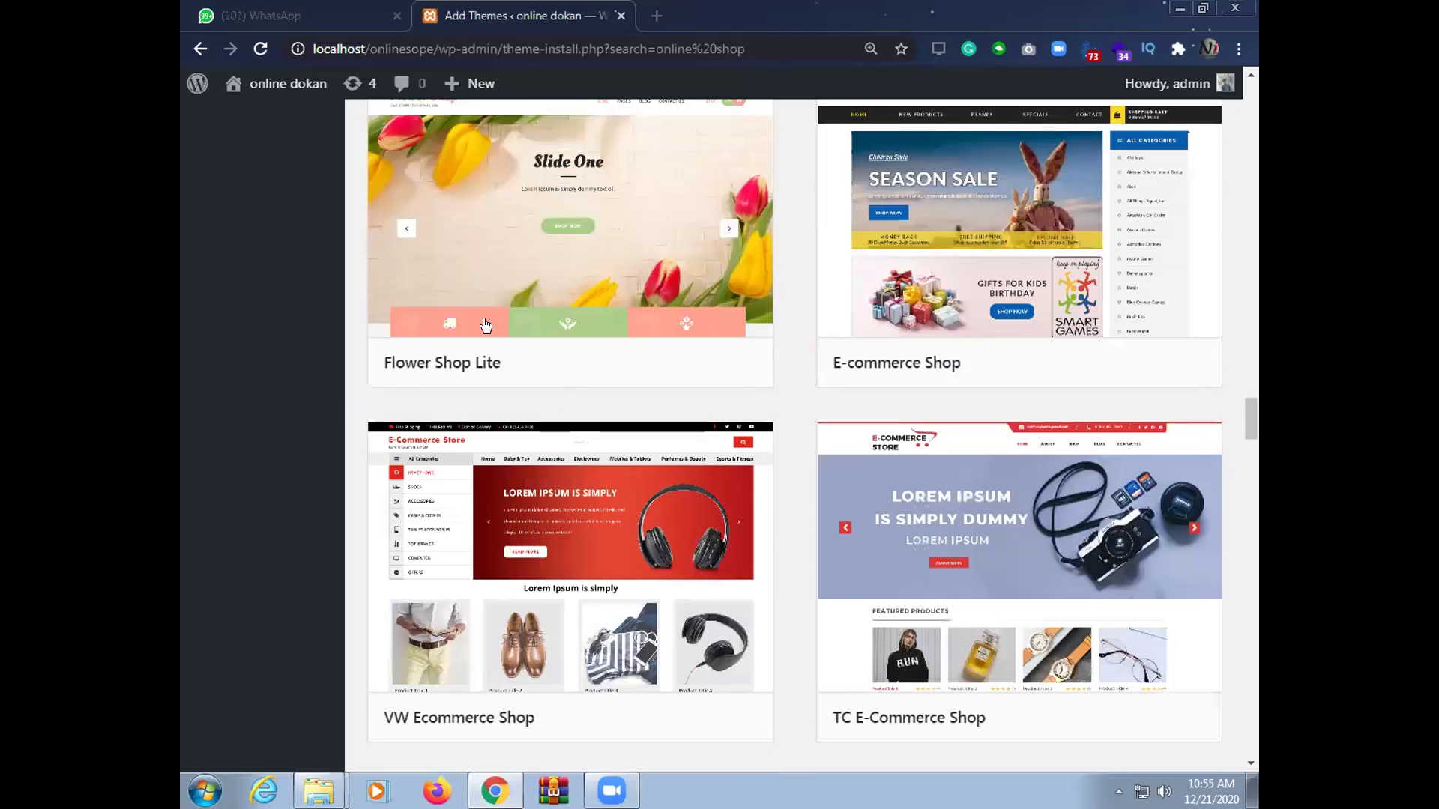
pyautogui.moveTo(700, 326)
pyautogui.scroll(6, 788, 328)
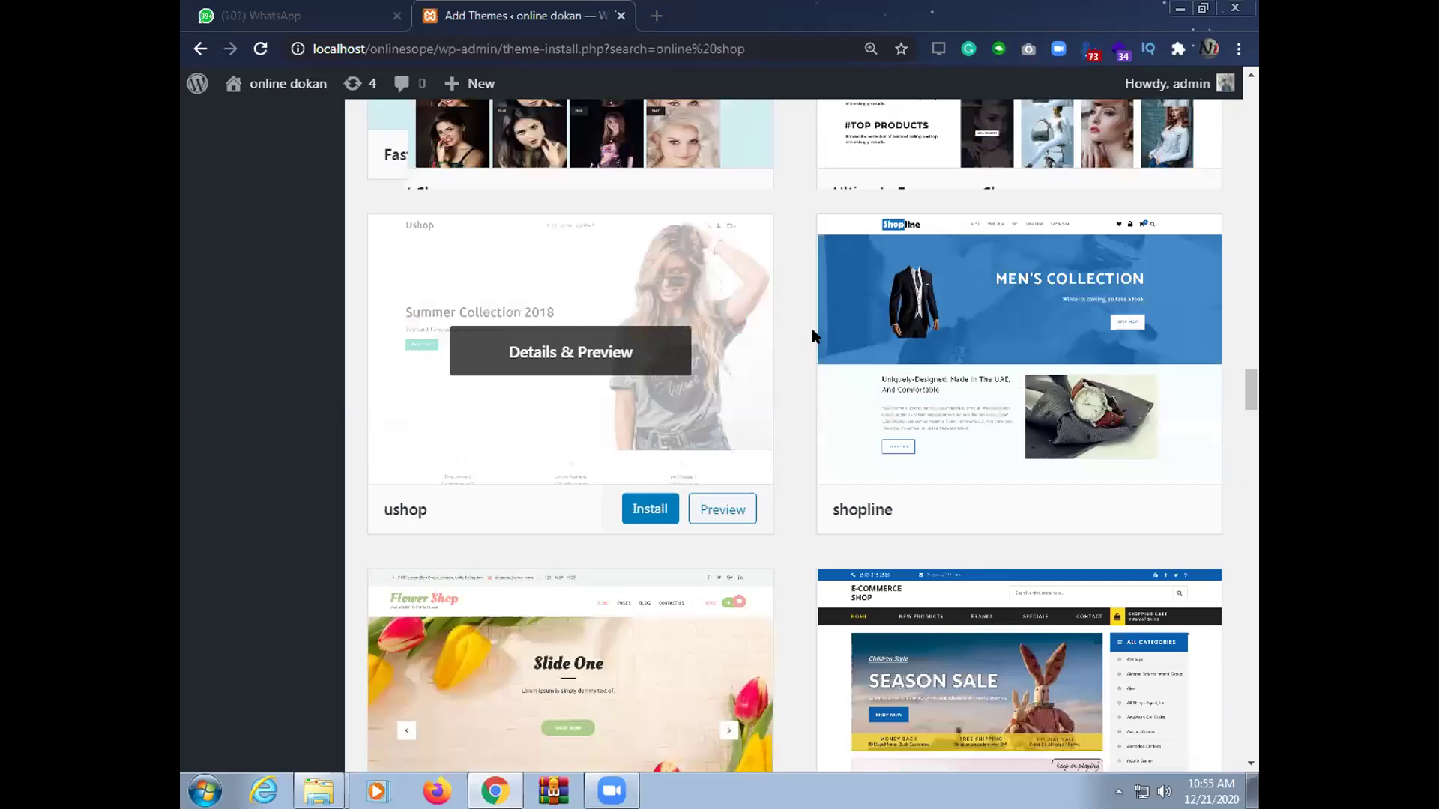
pyautogui.scroll(3, 797, 330)
pyautogui.scroll(3, 550, 358)
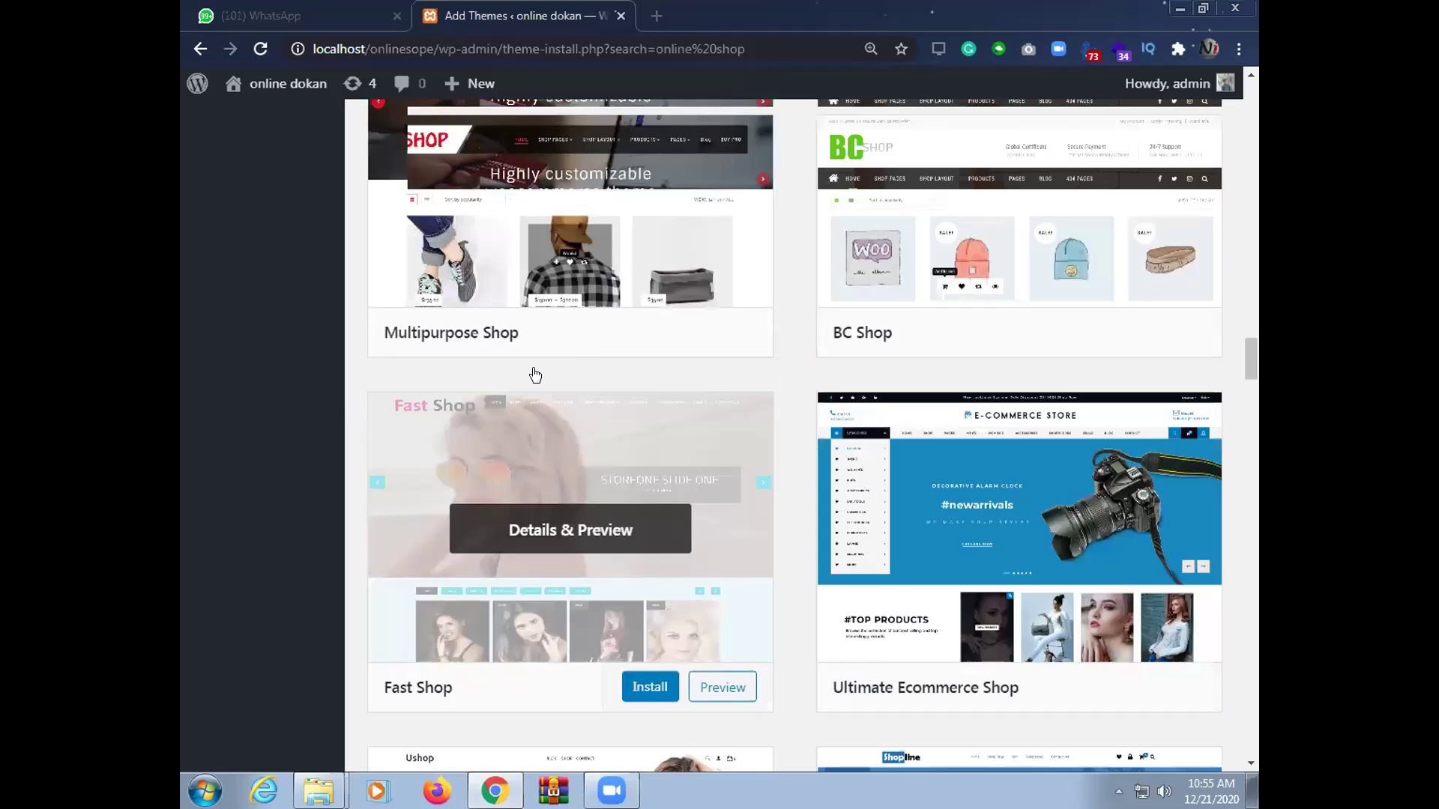
pyautogui.scroll(4, 535, 375)
pyautogui.scroll(3, 749, 381)
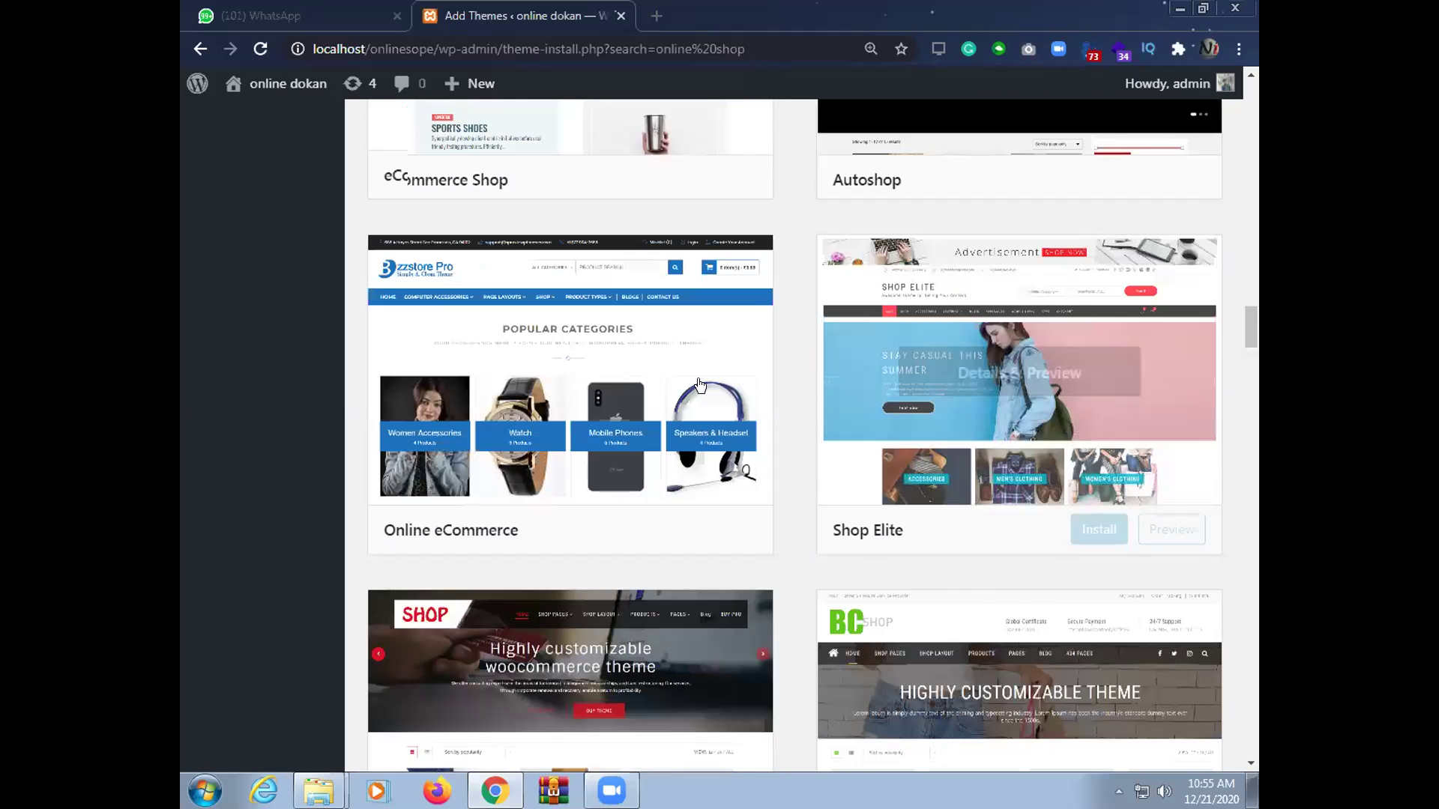
pyautogui.scroll(3, 719, 382)
pyautogui.scroll(3, 703, 380)
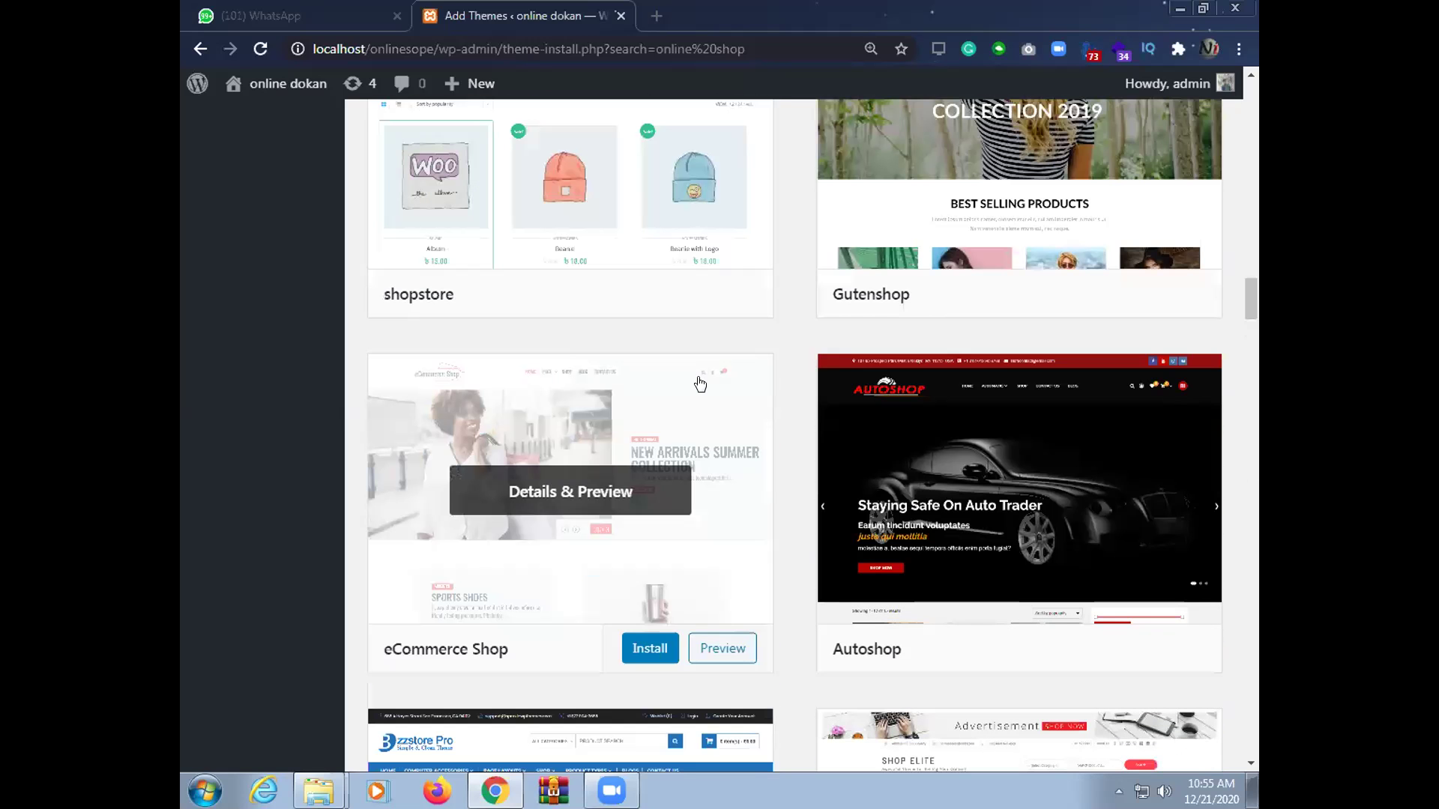
pyautogui.scroll(4, 482, 362)
pyautogui.scroll(2, 614, 371)
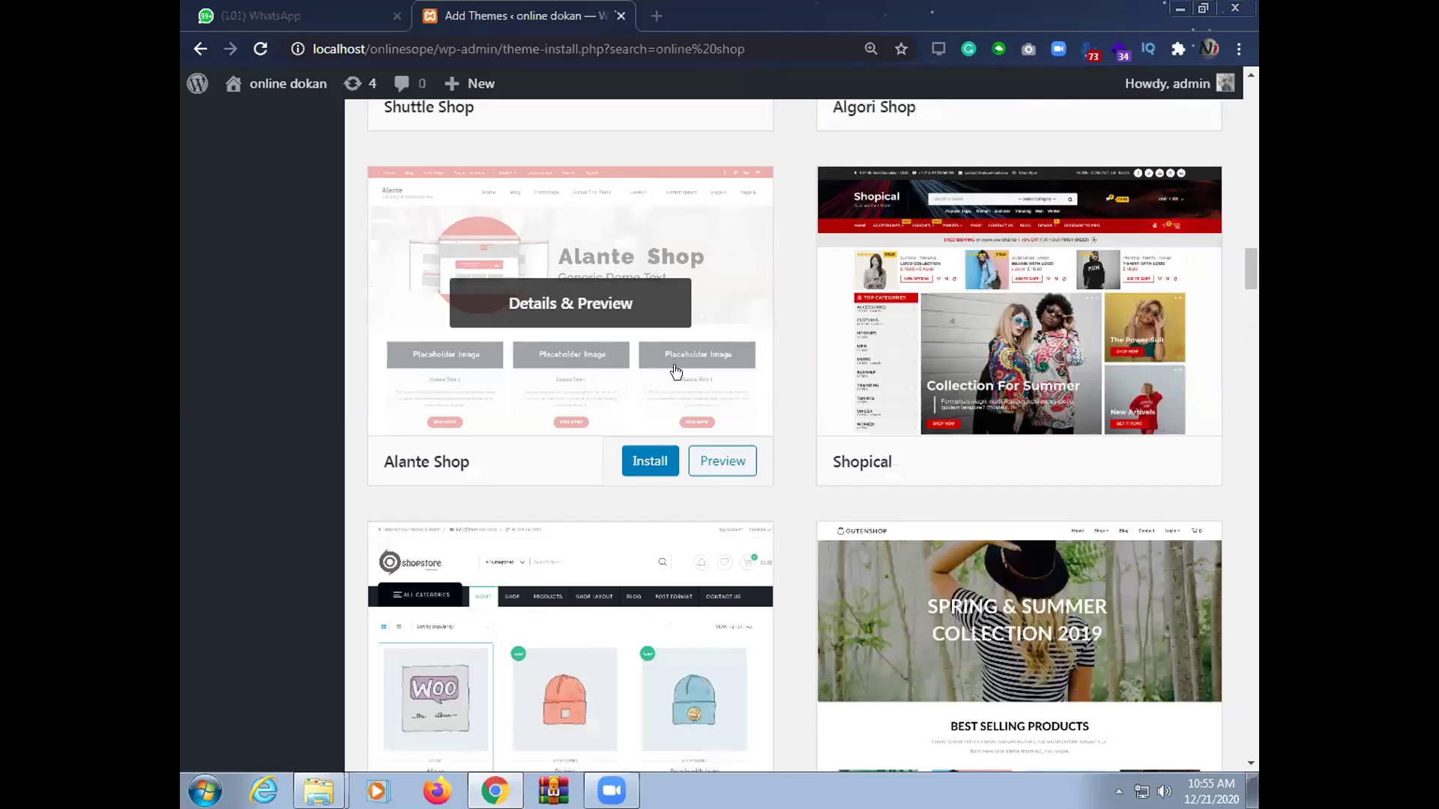
pyautogui.scroll(4, 677, 373)
pyautogui.scroll(4, 703, 370)
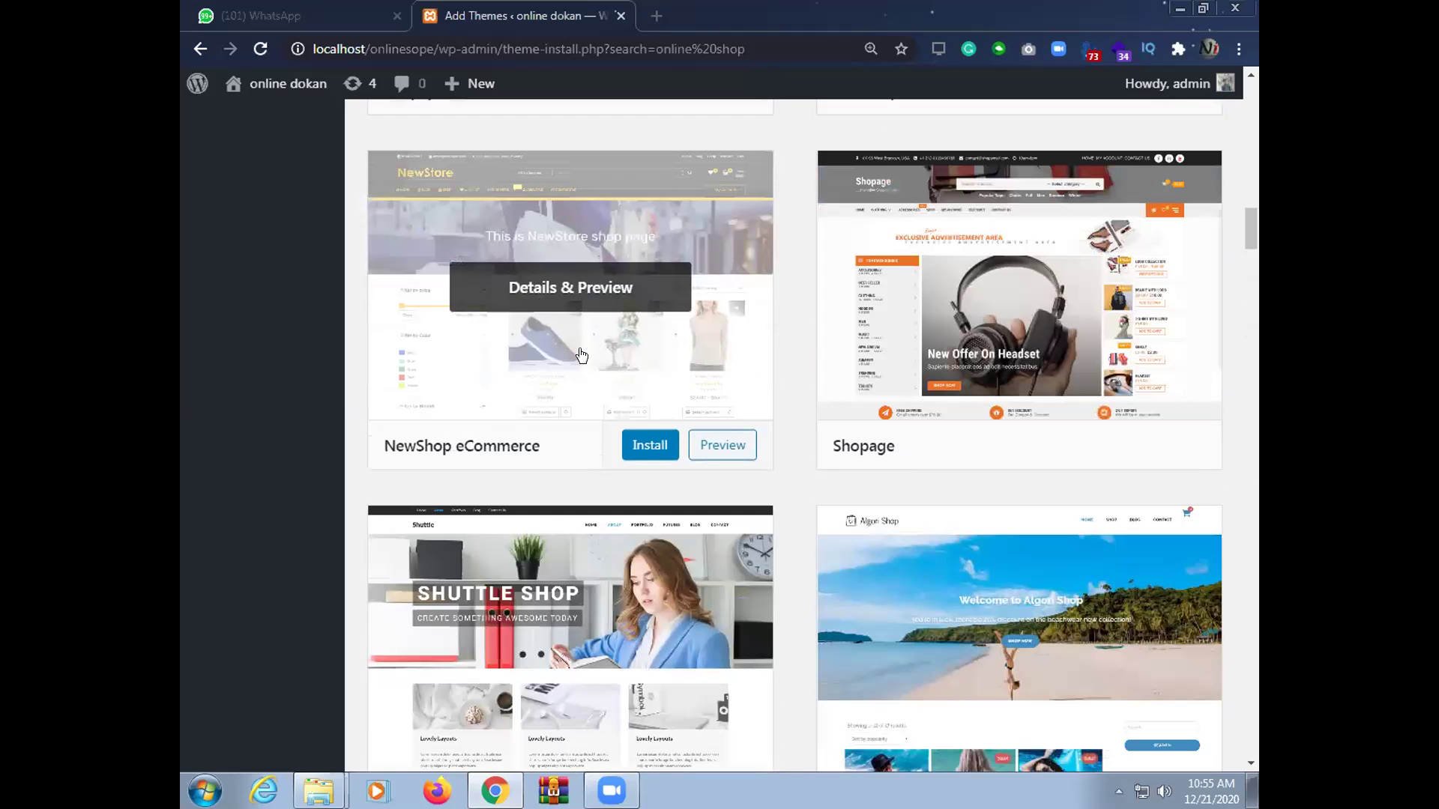
# Install the NewShop eCommerce theme, then activate it once installed
pyautogui.click(657, 445)
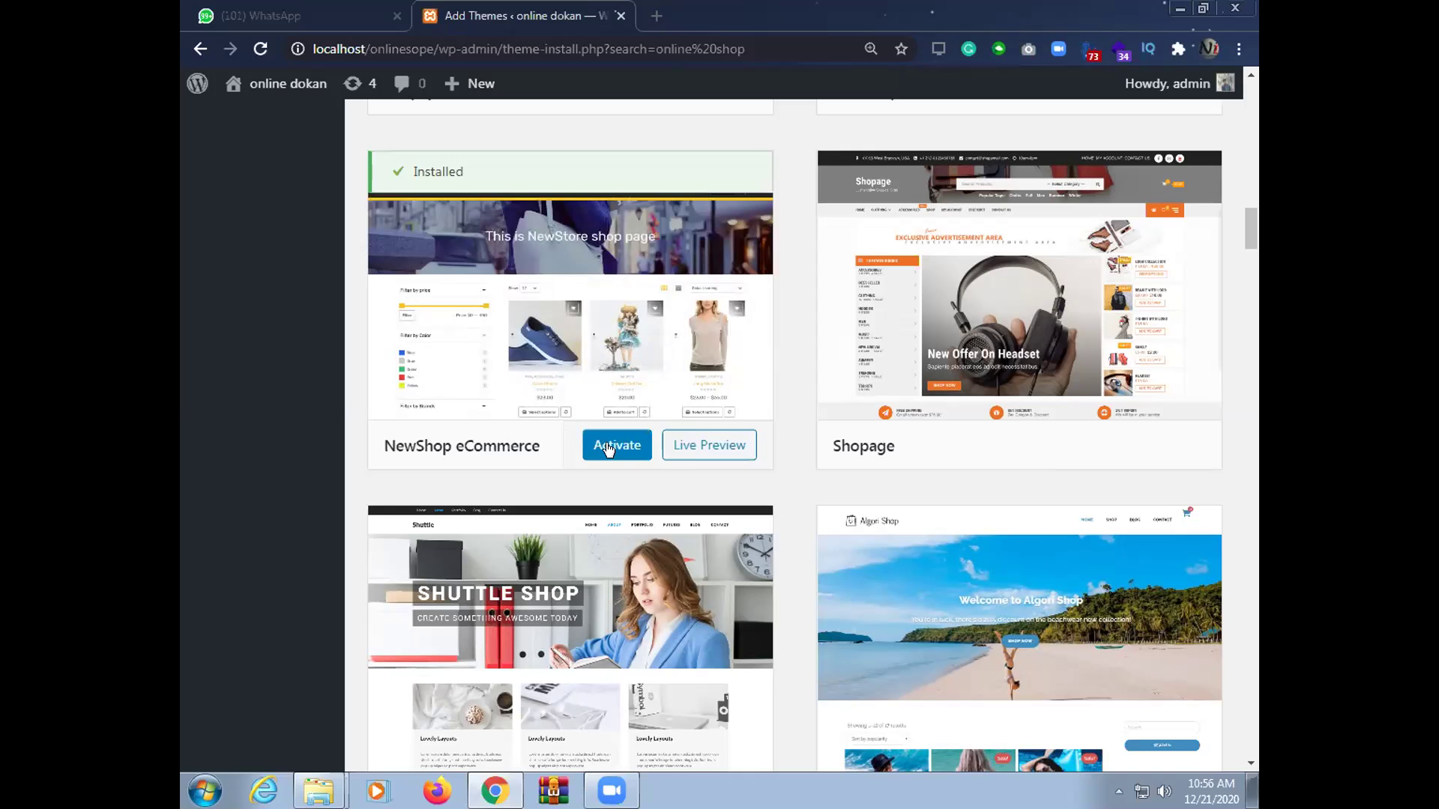
pyautogui.click(607, 448)
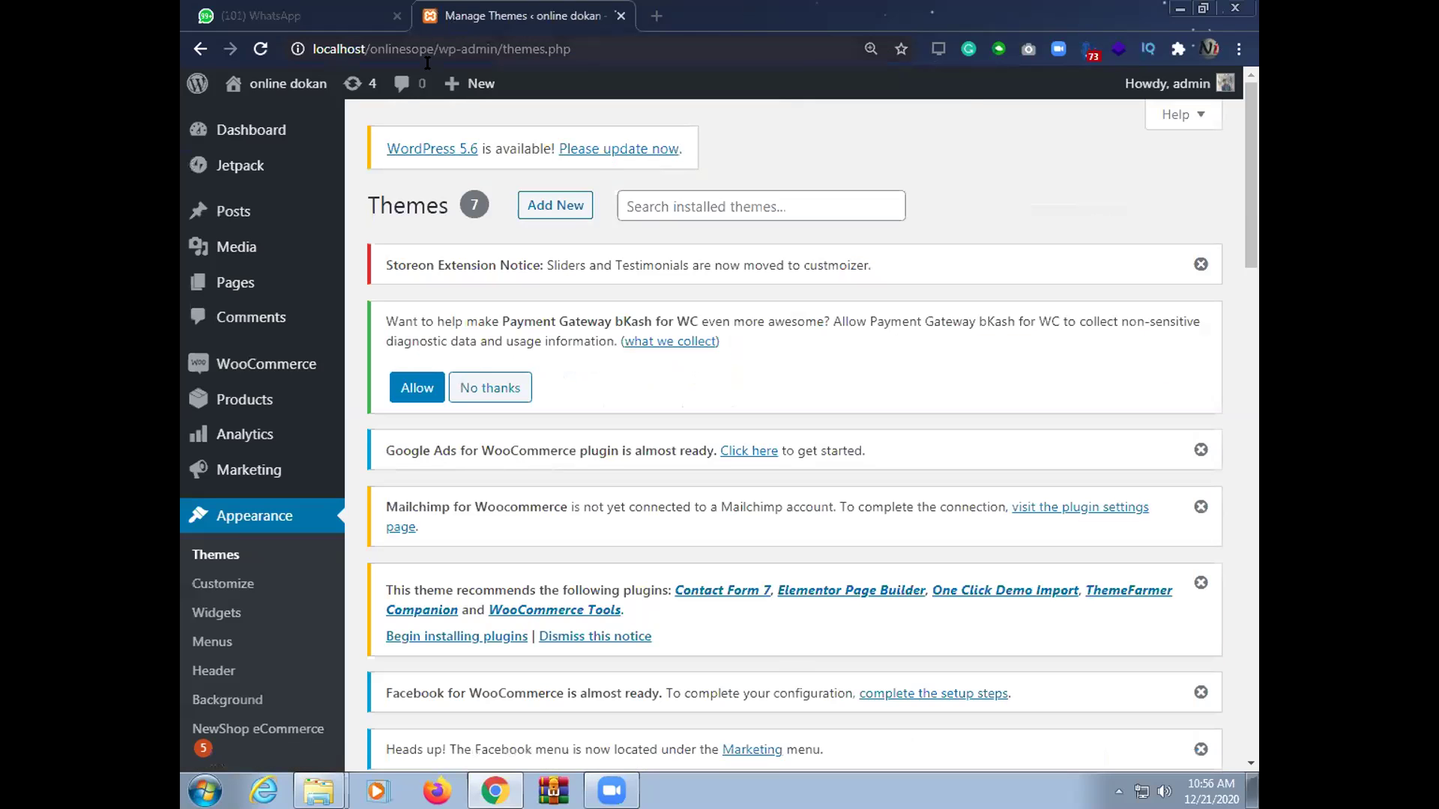
# Open the copied site URL in a new tab to view the storefront, then return to Themes
pyautogui.moveTo(312, 49); pyautogui.dragTo(439, 48)
pyautogui.hotkey('ctrl', 'c')
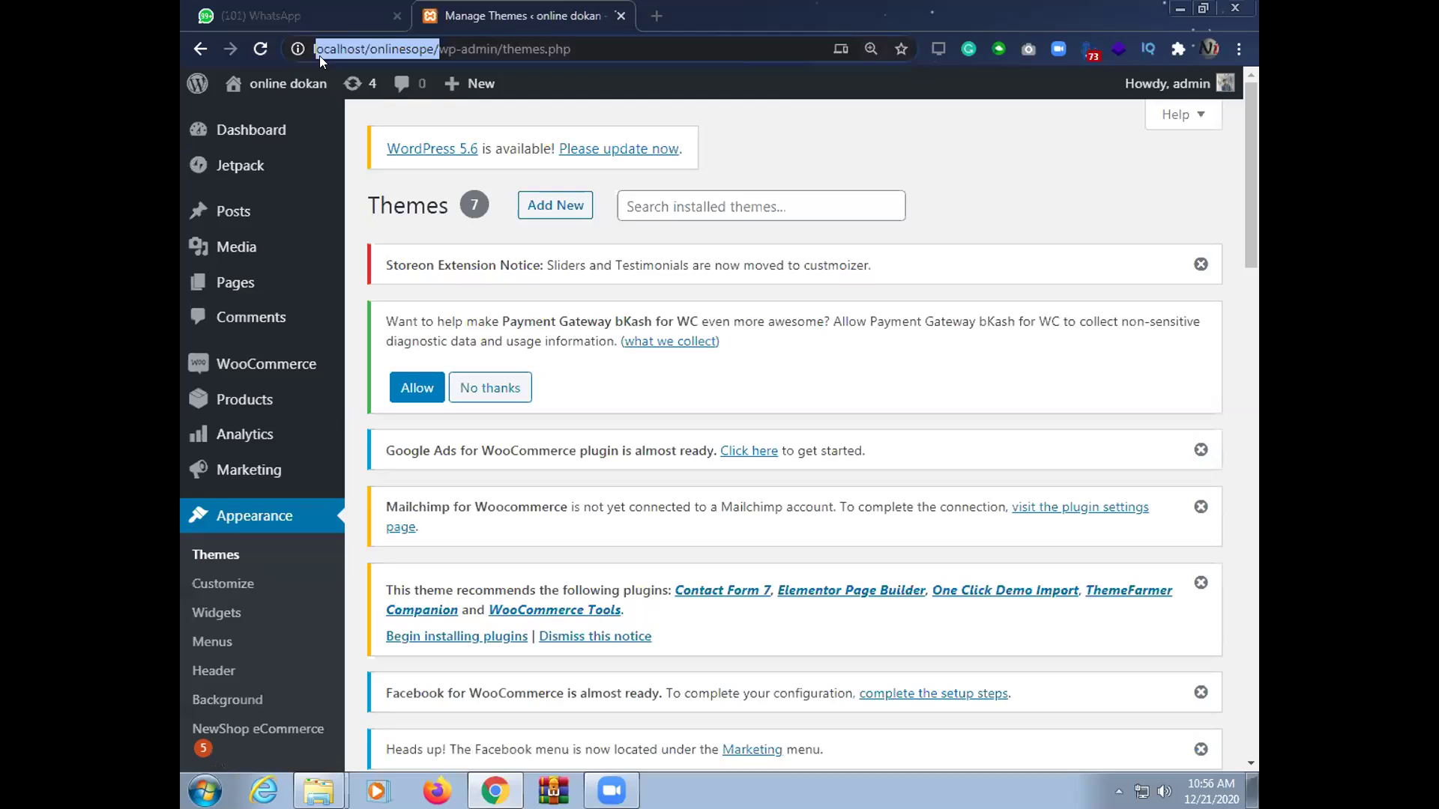
pyautogui.click(661, 18)
pyautogui.click(646, 38)
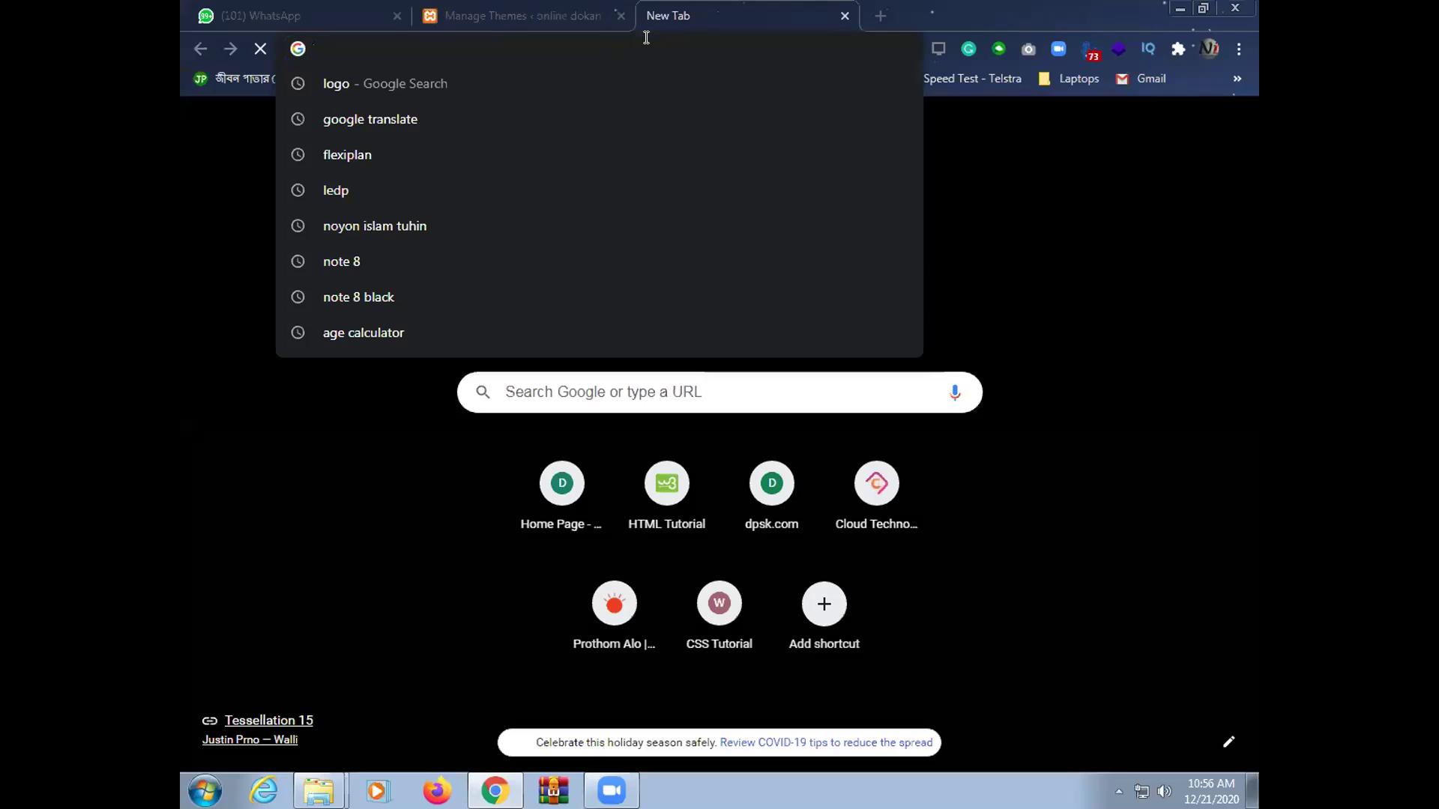
pyautogui.hotkey('ctrl', 'v')
pyautogui.press('Return')
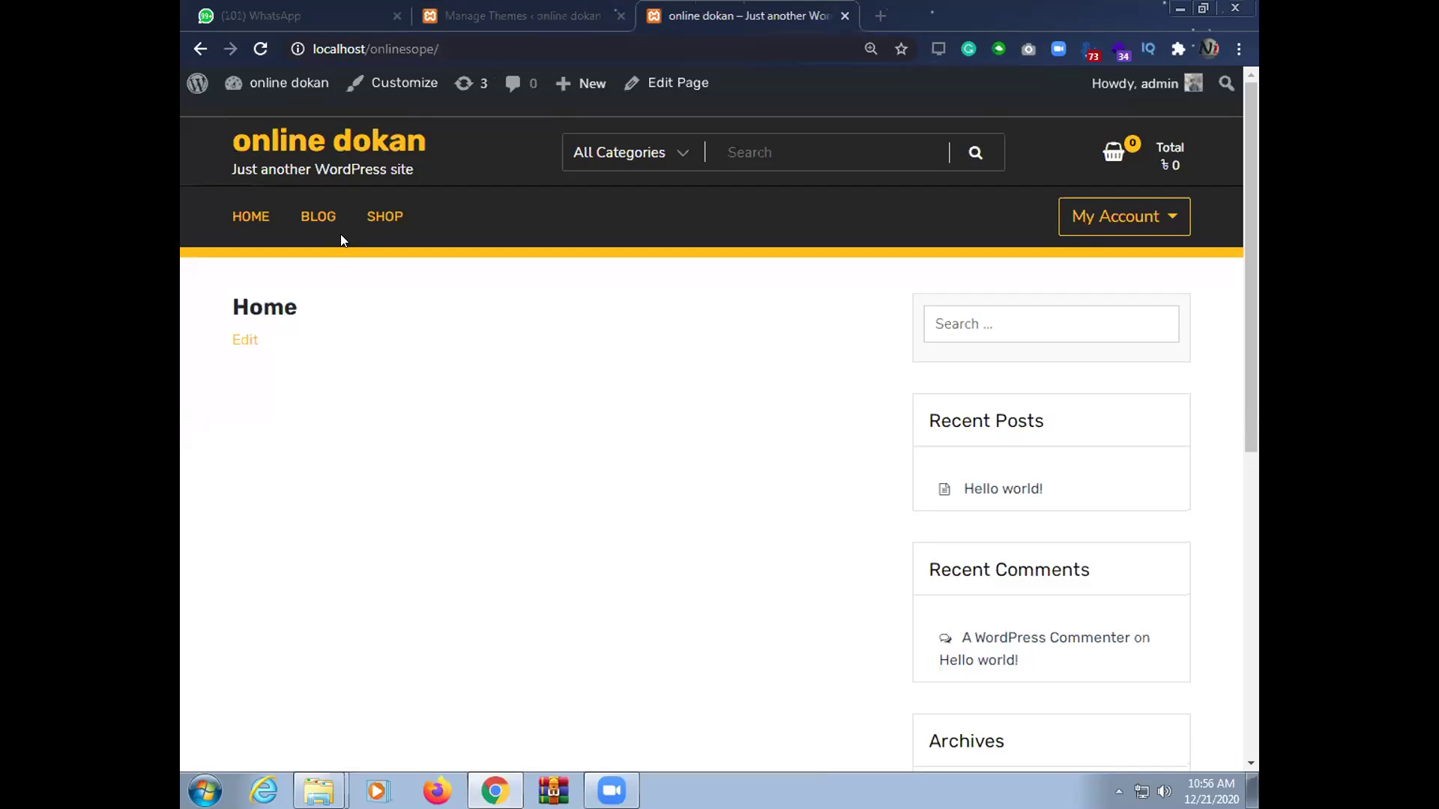
pyautogui.click(495, 15)
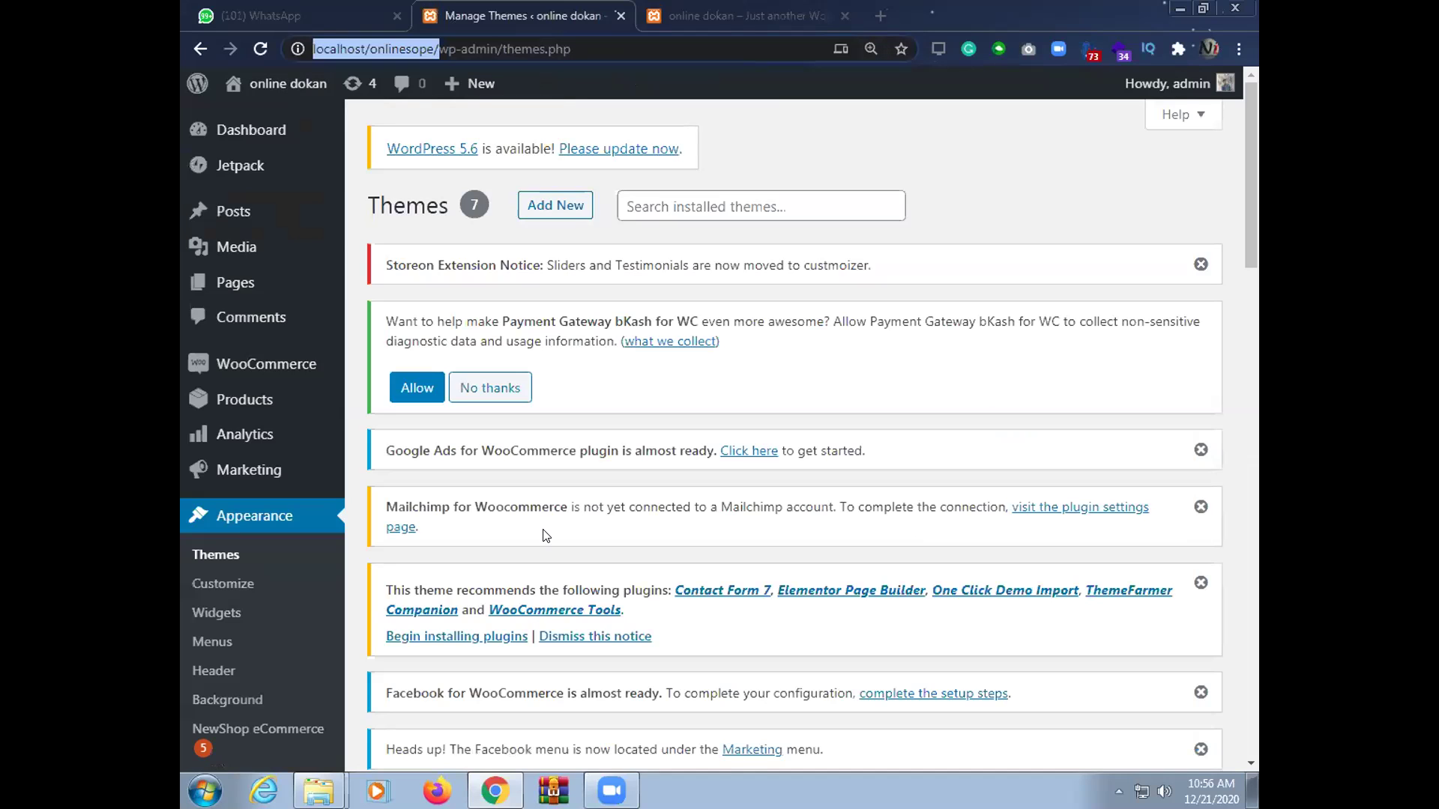
pyautogui.scroll(-1, 250, 628)
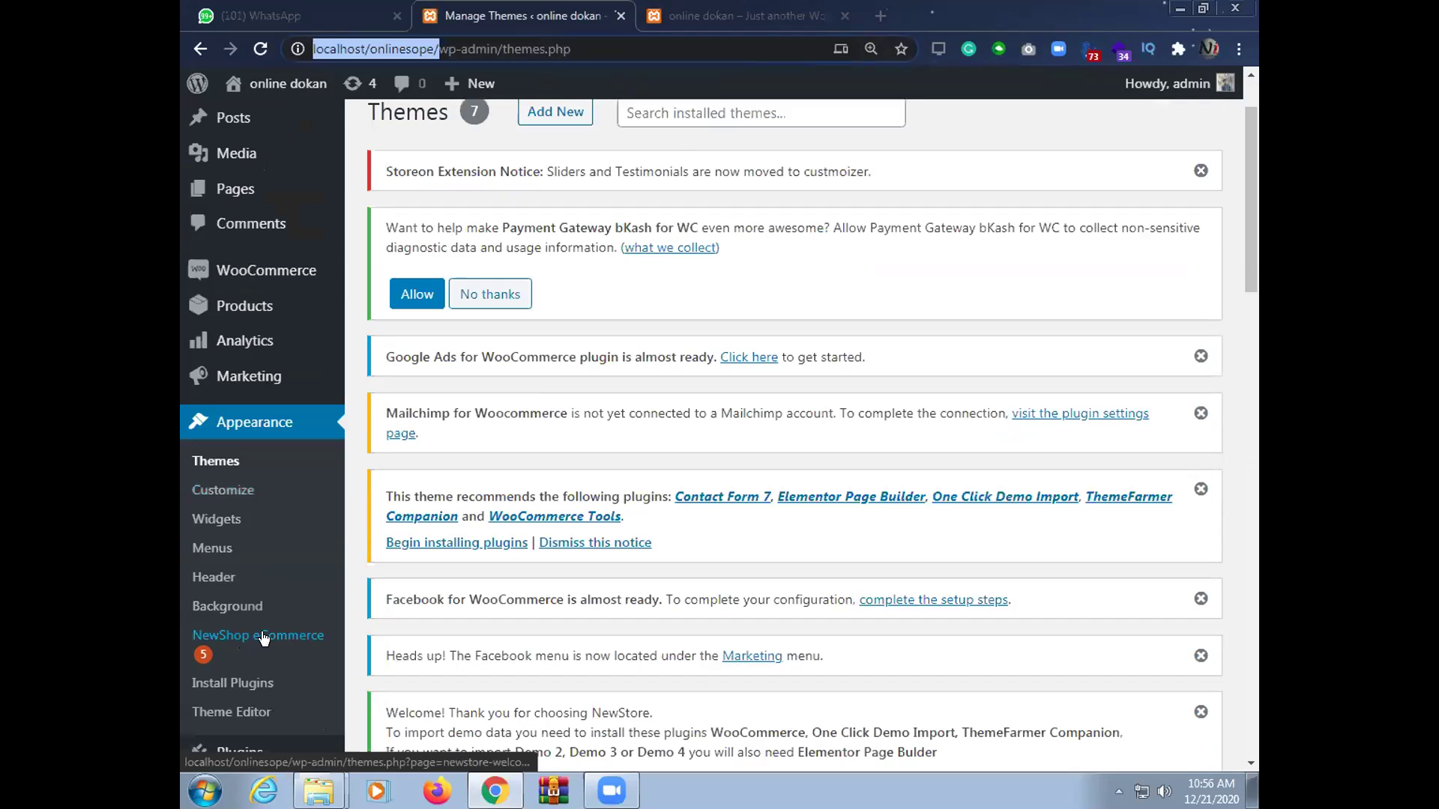
# Open Appearance > NewShop eCommerce and view its Recommended Actions tab
pyautogui.click(263, 637)
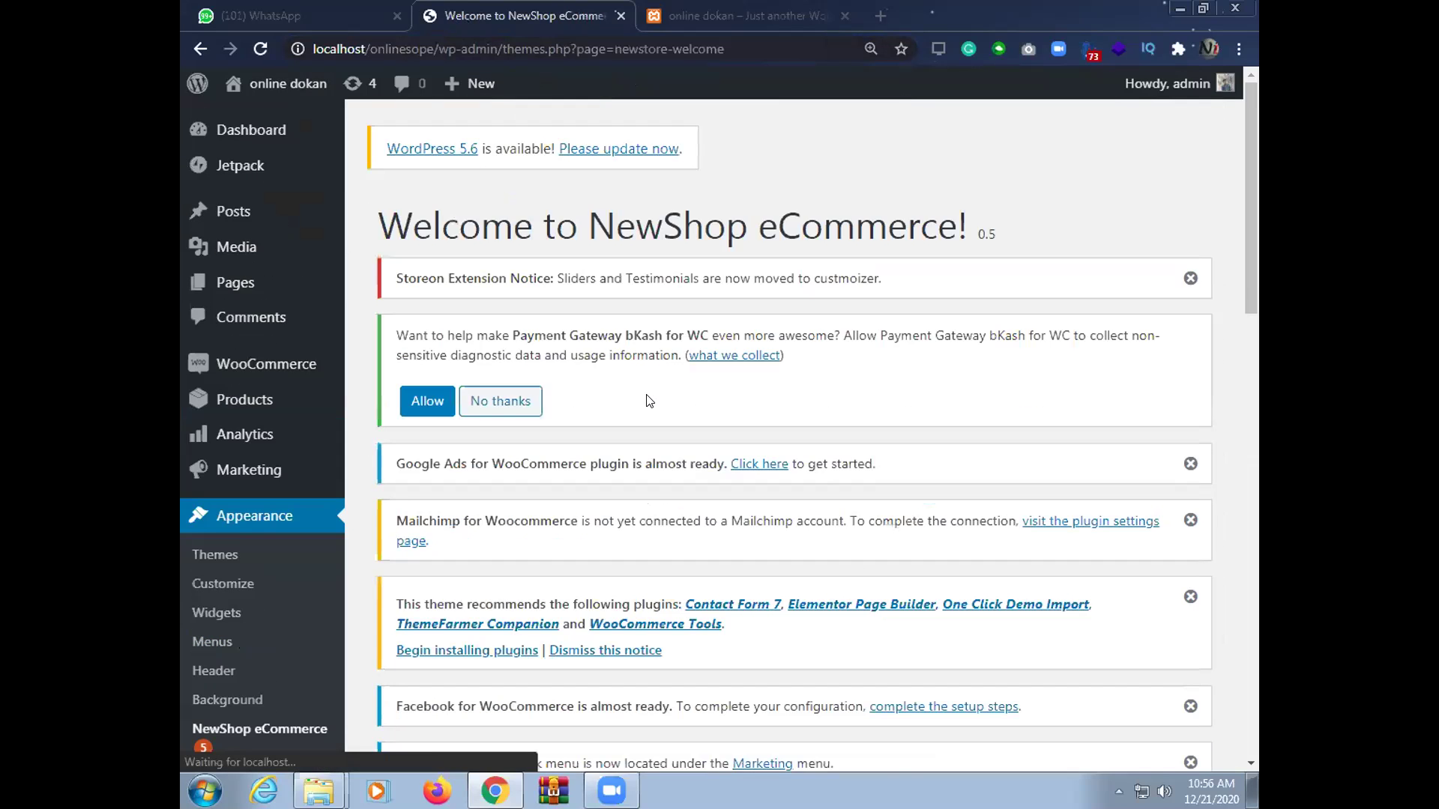
pyautogui.scroll(-3, 681, 428)
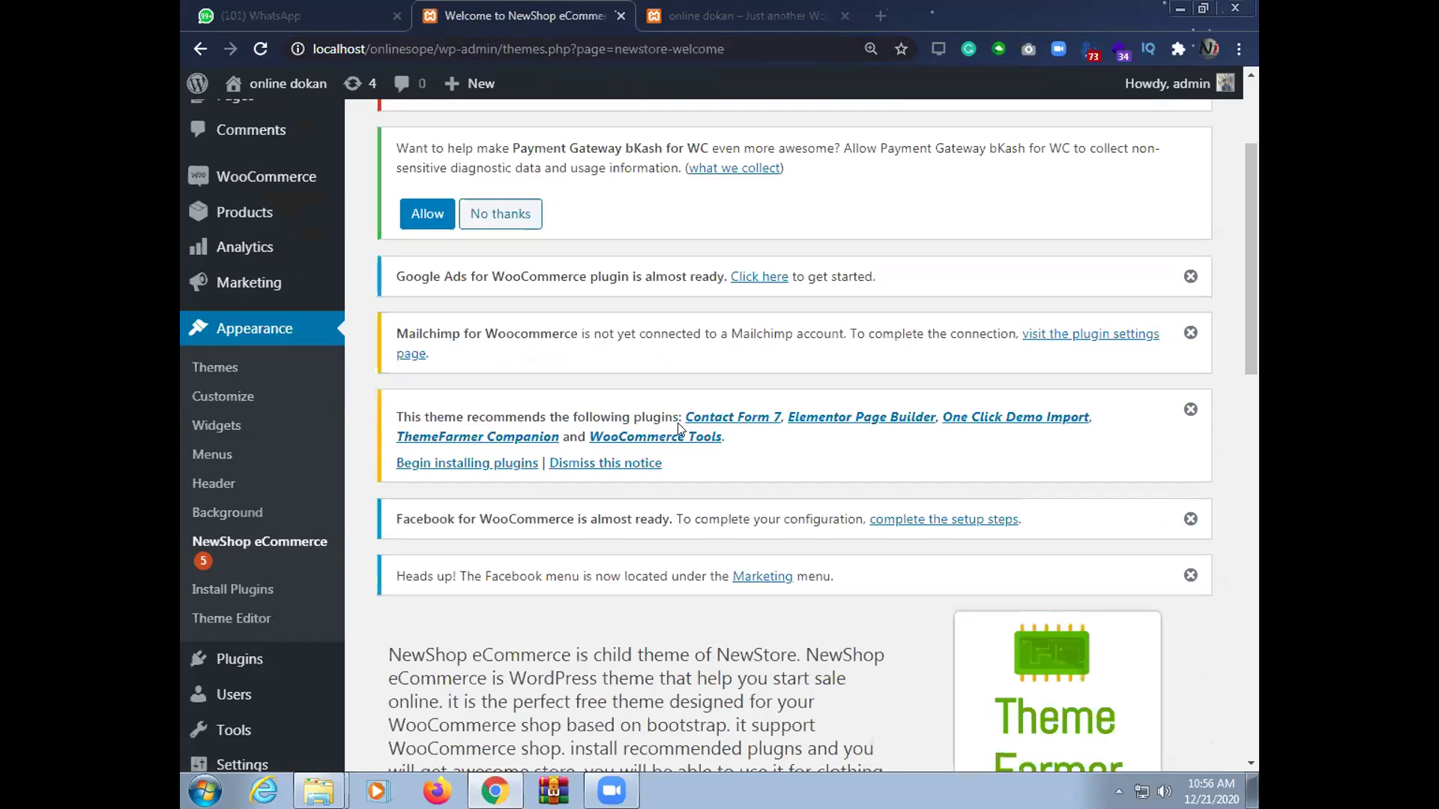
pyautogui.scroll(-2, 676, 427)
pyautogui.scroll(-5, 677, 427)
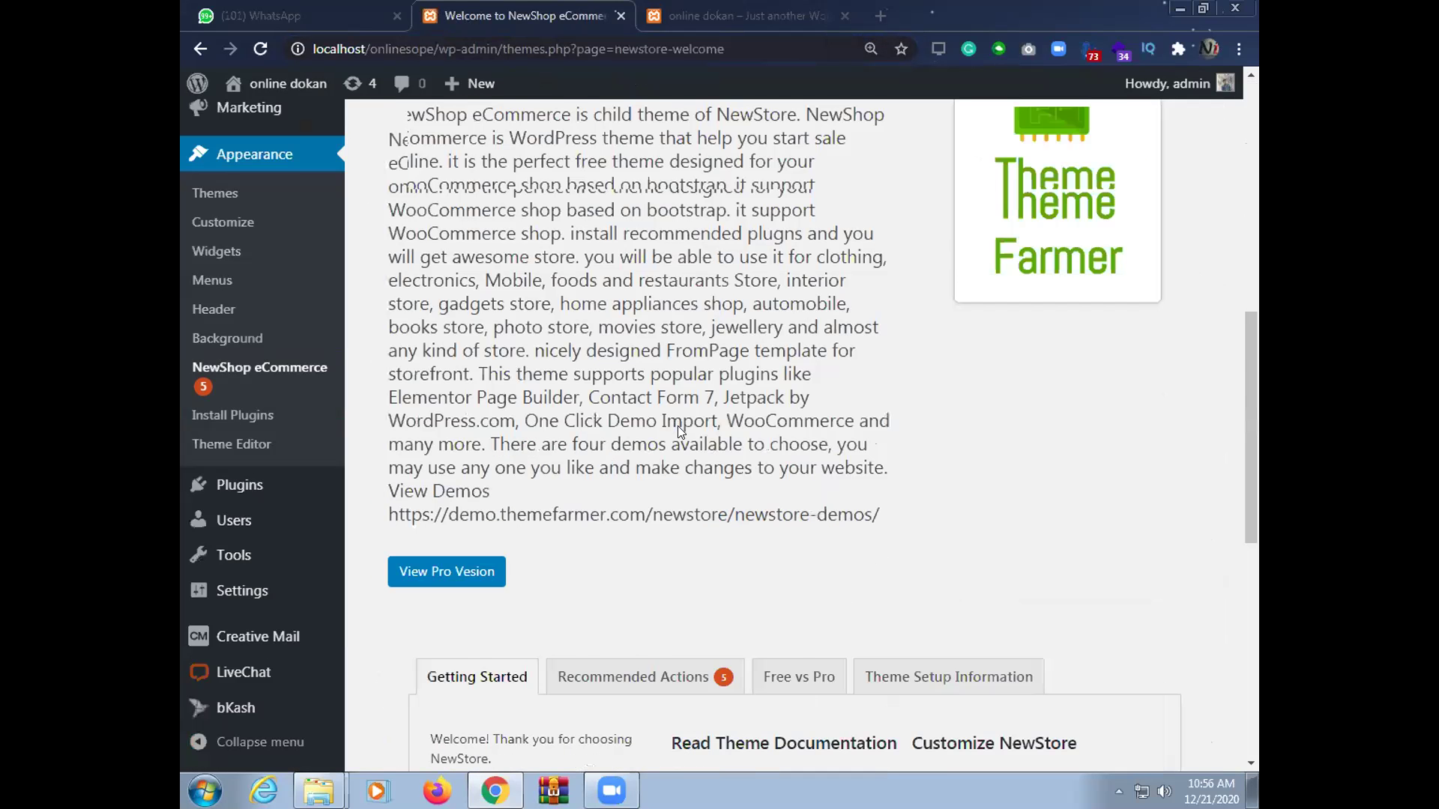
pyautogui.click(623, 538)
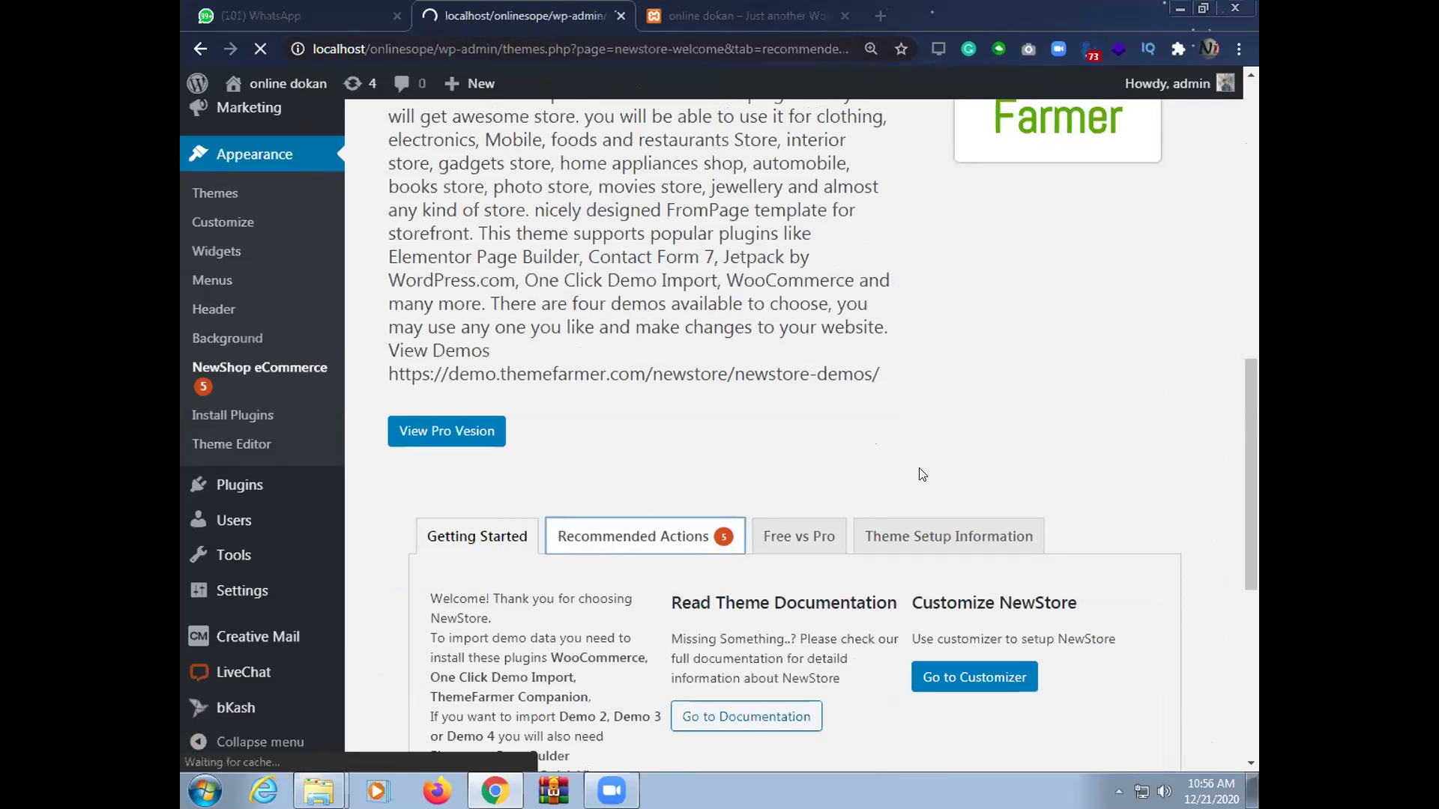
pyautogui.scroll(-5, 910, 539)
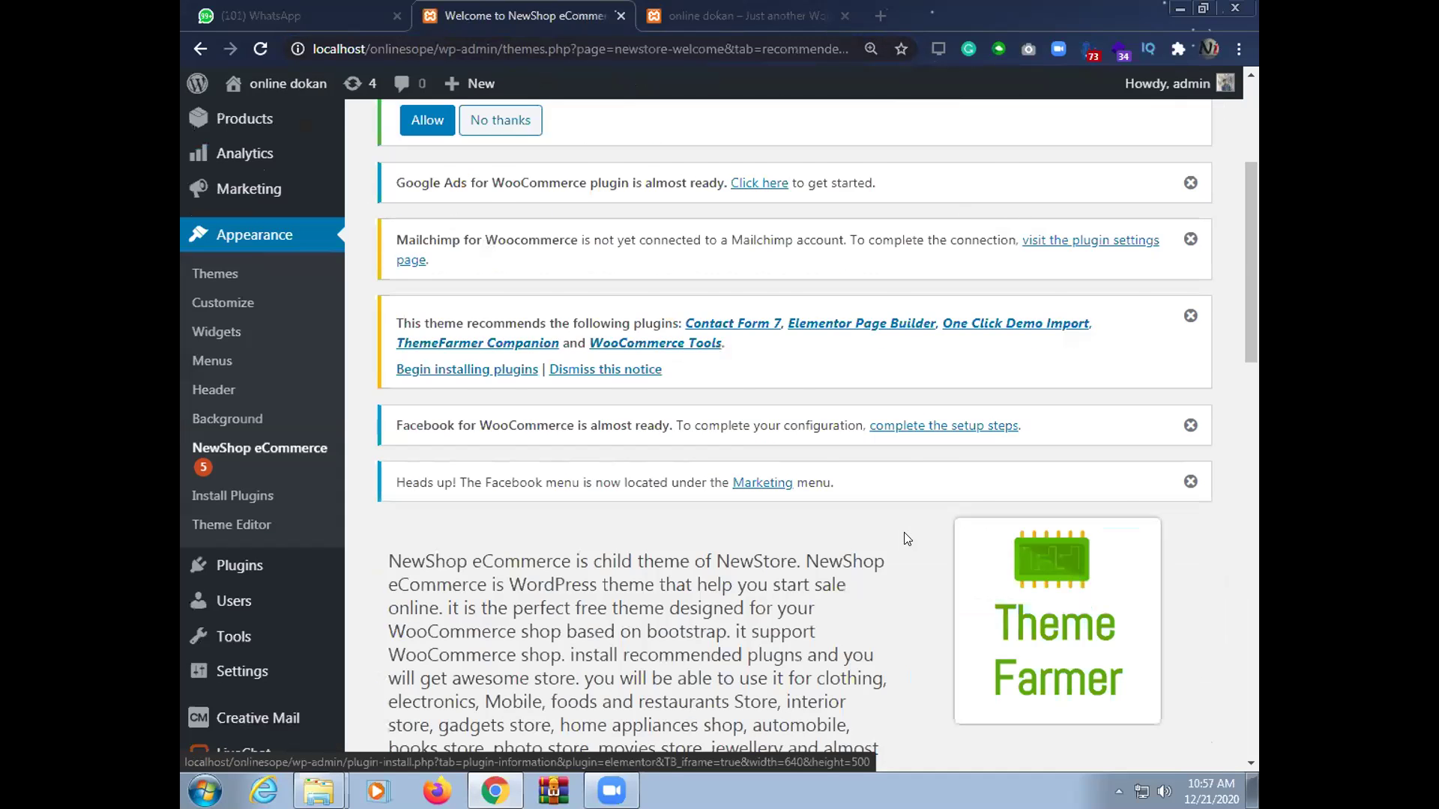
pyautogui.scroll(-5, 904, 532)
pyautogui.scroll(-3, 783, 465)
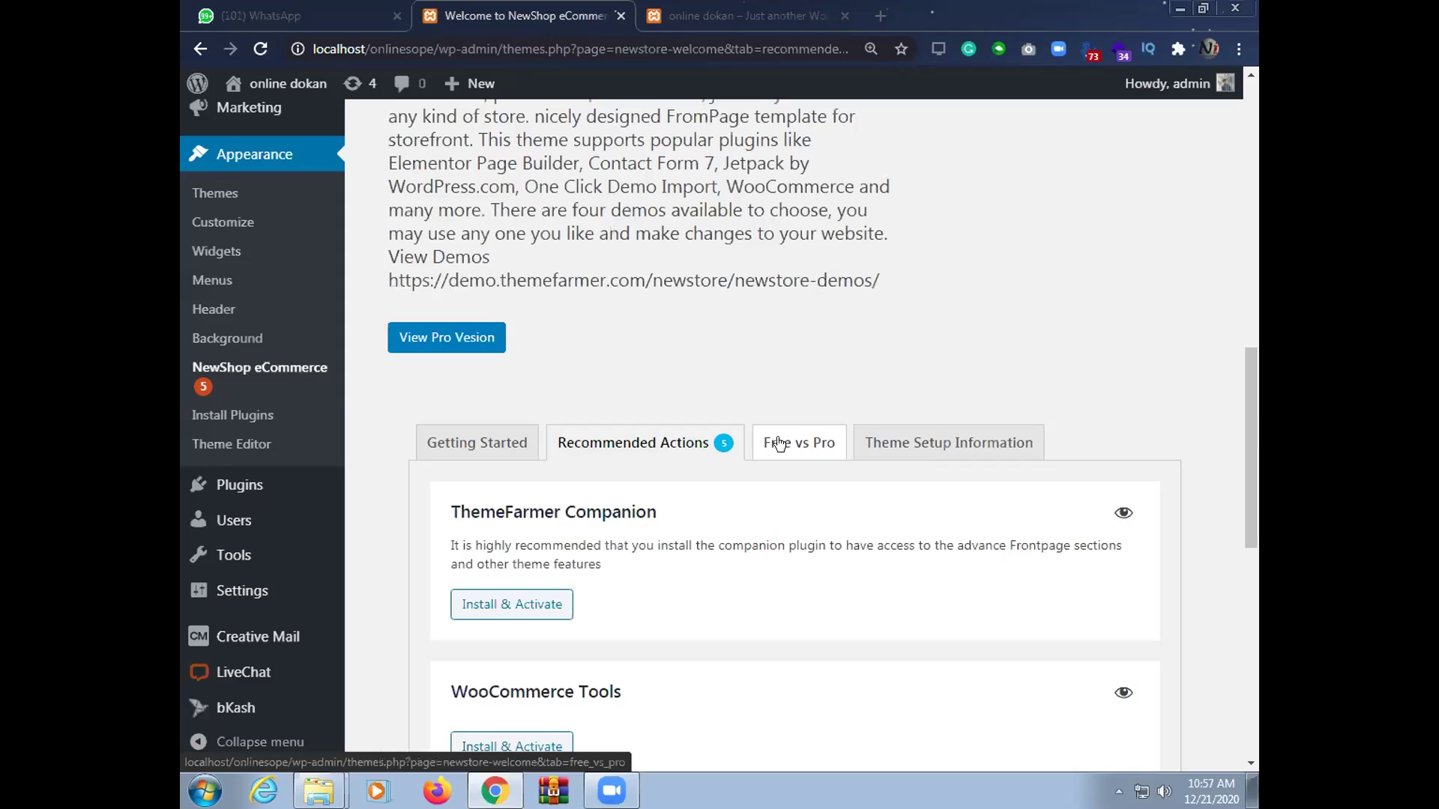
pyautogui.click(818, 457)
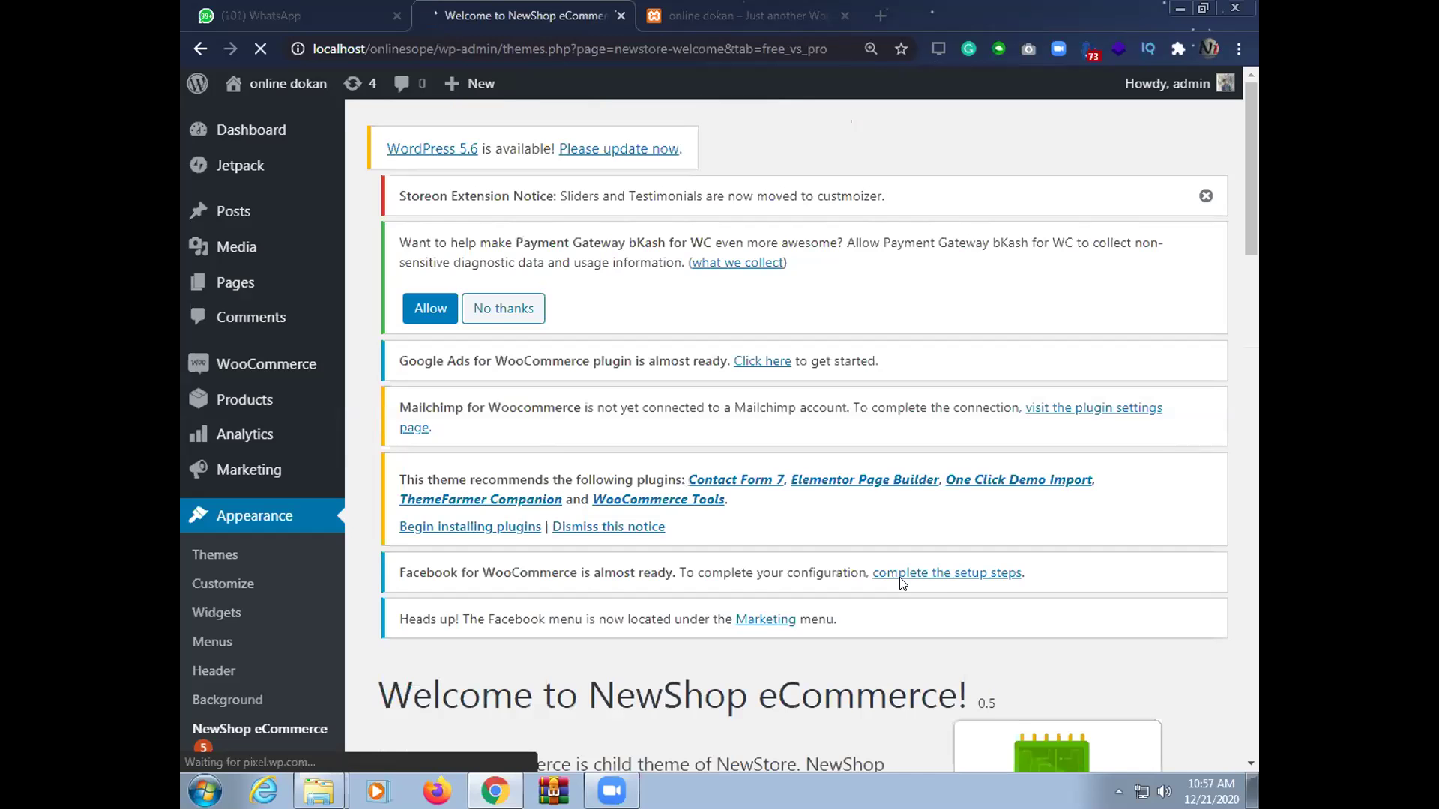
pyautogui.scroll(-7, 862, 569)
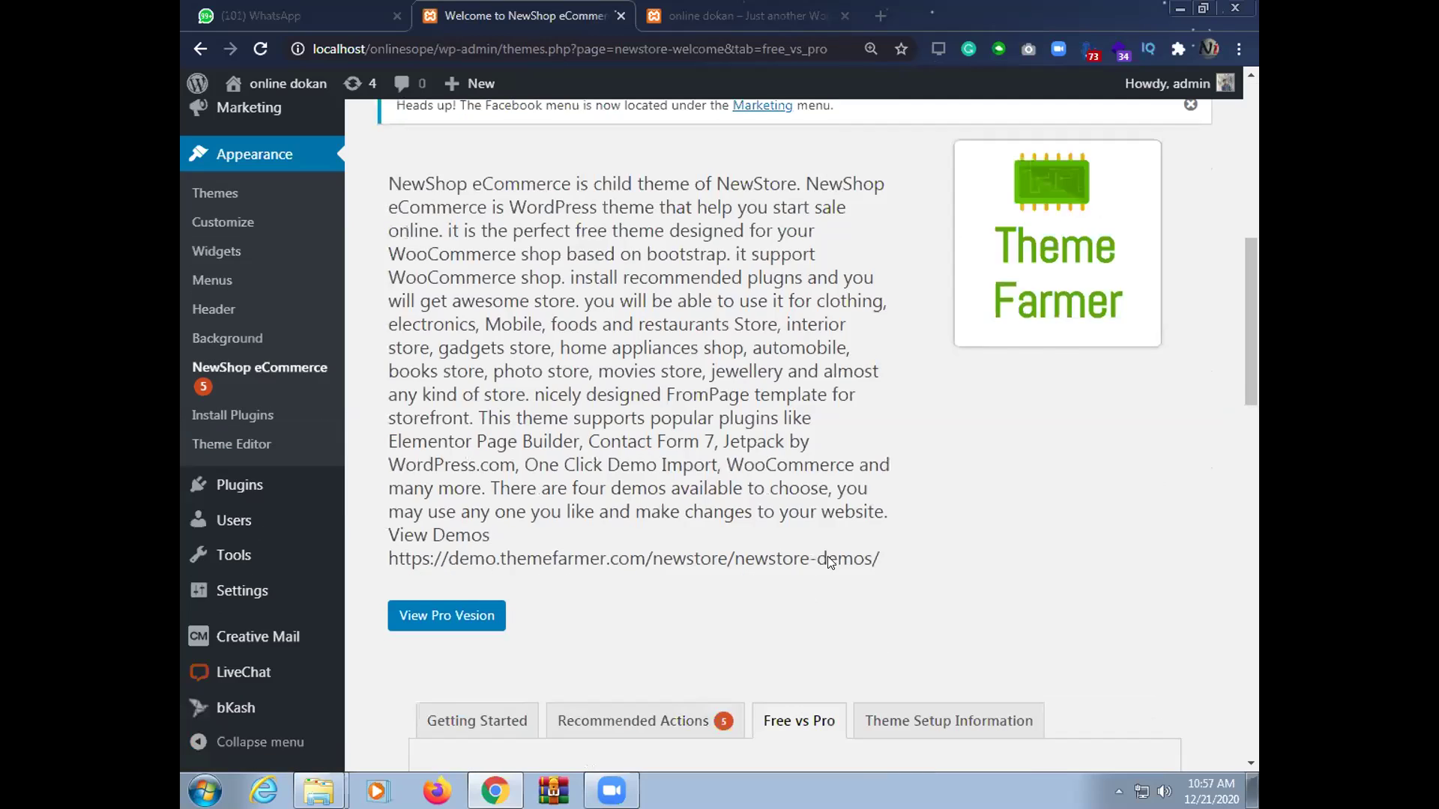
pyautogui.scroll(-8, 827, 558)
pyautogui.scroll(1, 544, 440)
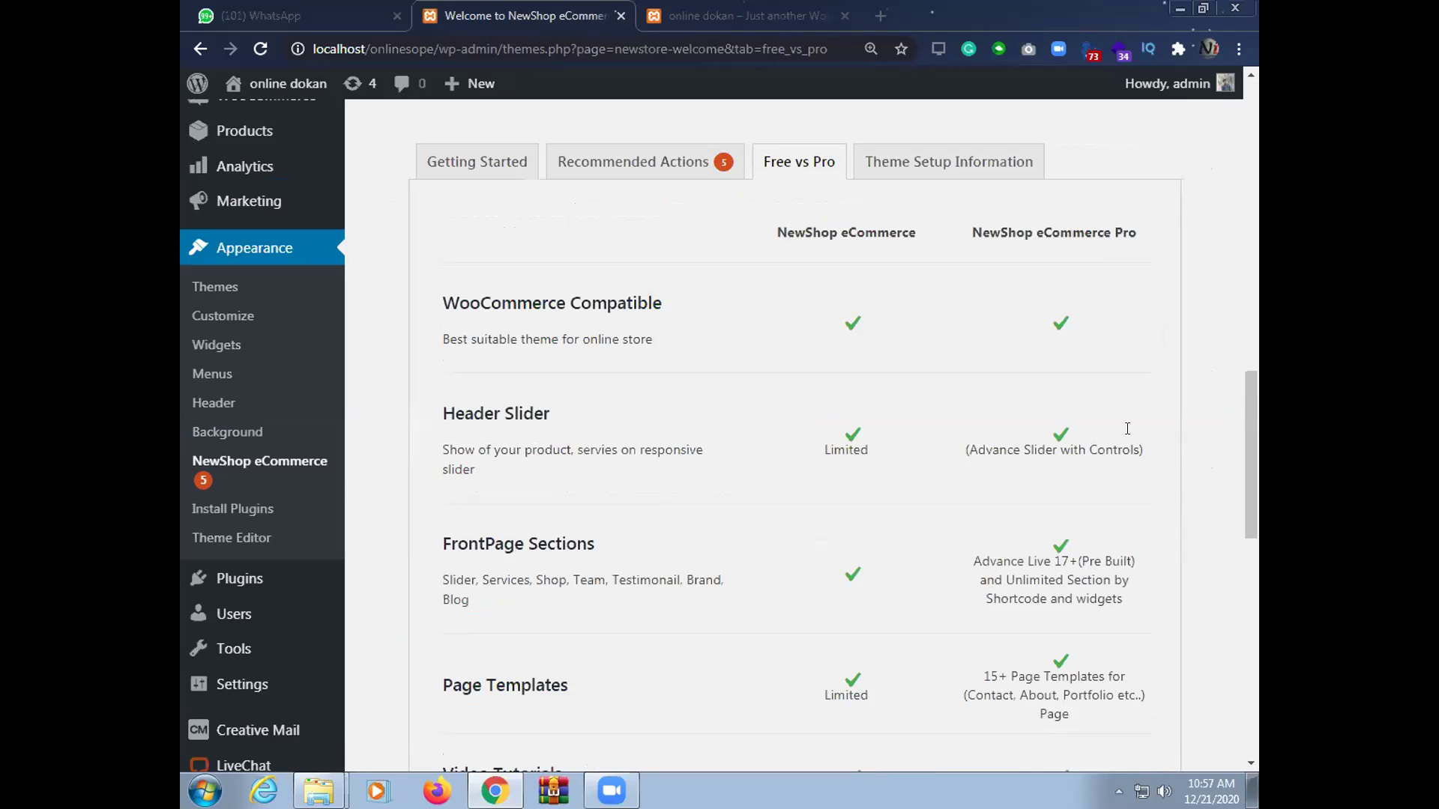
pyautogui.scroll(-2, 775, 536)
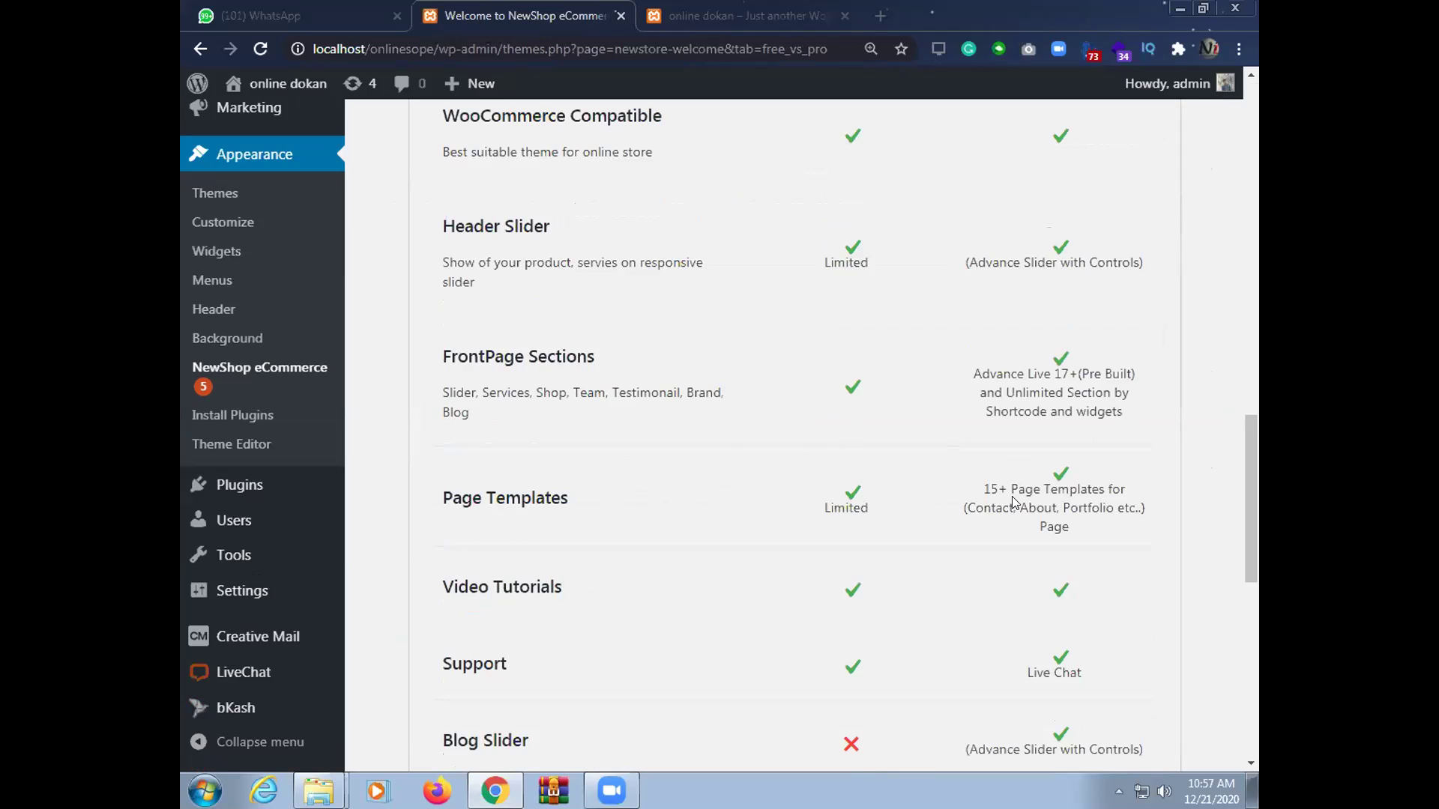
pyautogui.moveTo(867, 508); pyautogui.dragTo(820, 512)
pyautogui.click(904, 517)
pyautogui.moveTo(990, 492); pyautogui.dragTo(1065, 483)
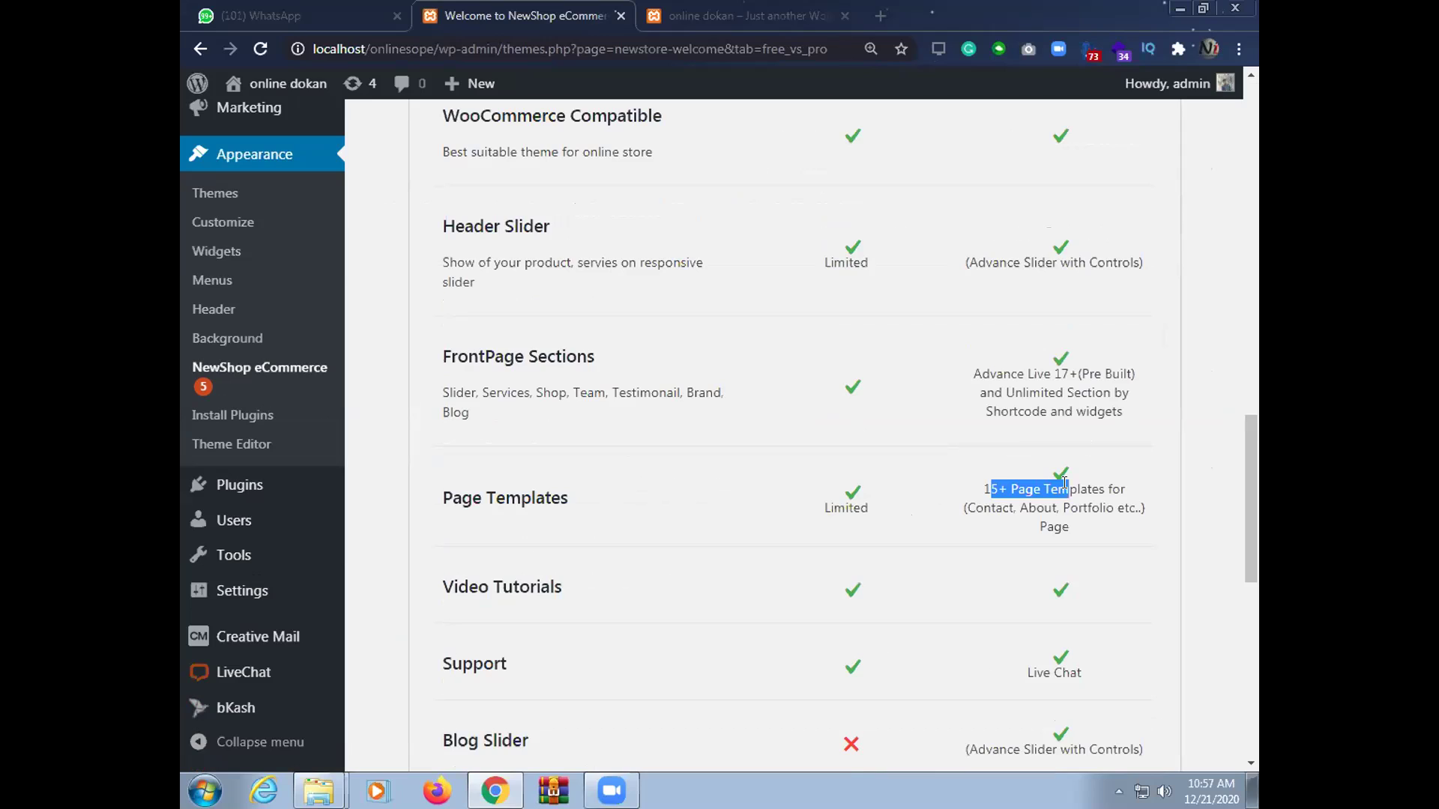
pyautogui.click(991, 488)
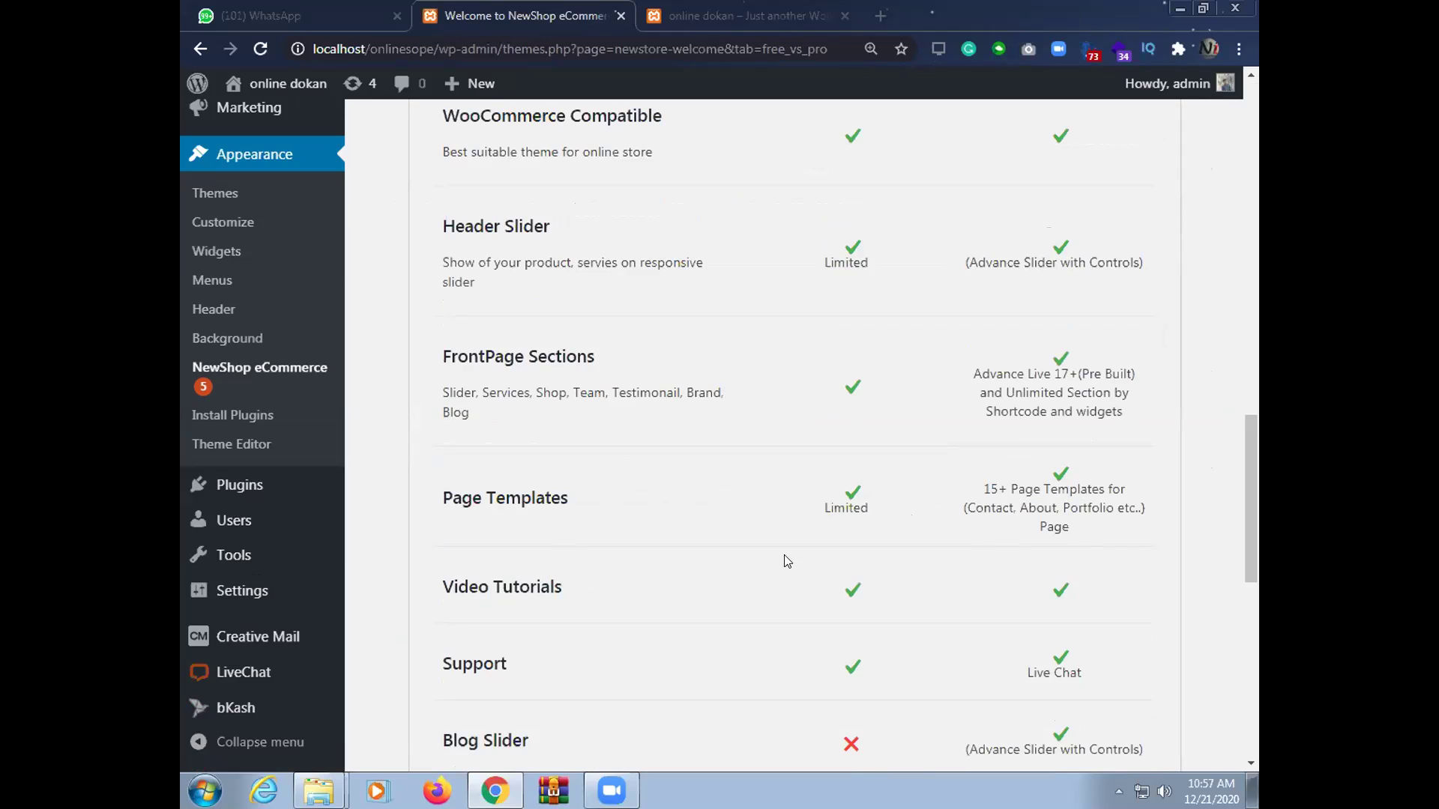
pyautogui.moveTo(987, 489); pyautogui.dragTo(1164, 541)
pyautogui.click(1115, 557)
pyautogui.scroll(-1, 1082, 575)
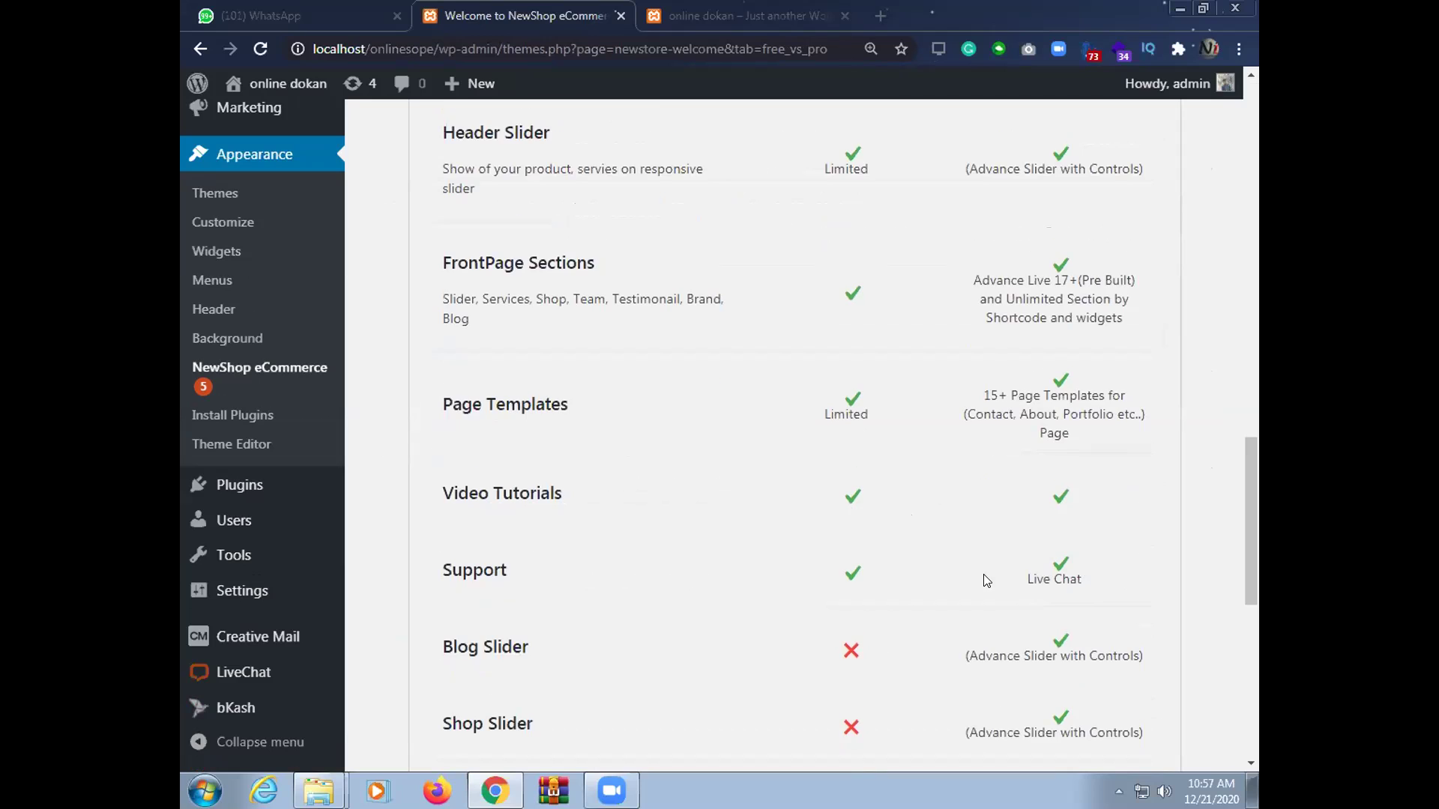
pyautogui.scroll(-2, 967, 576)
pyautogui.scroll(4, 922, 566)
pyautogui.scroll(-1, 922, 570)
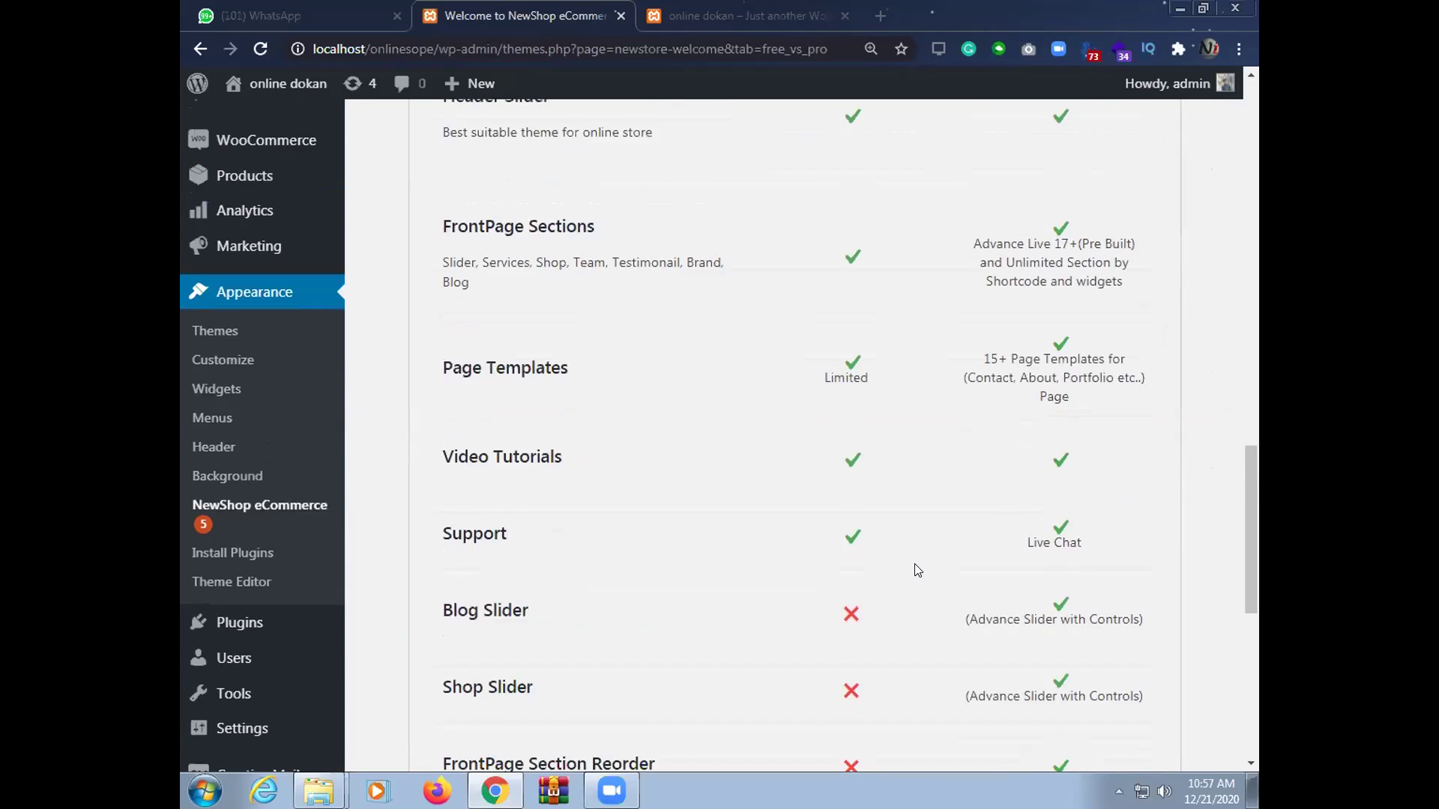
pyautogui.scroll(5, 900, 573)
pyautogui.scroll(10, 861, 576)
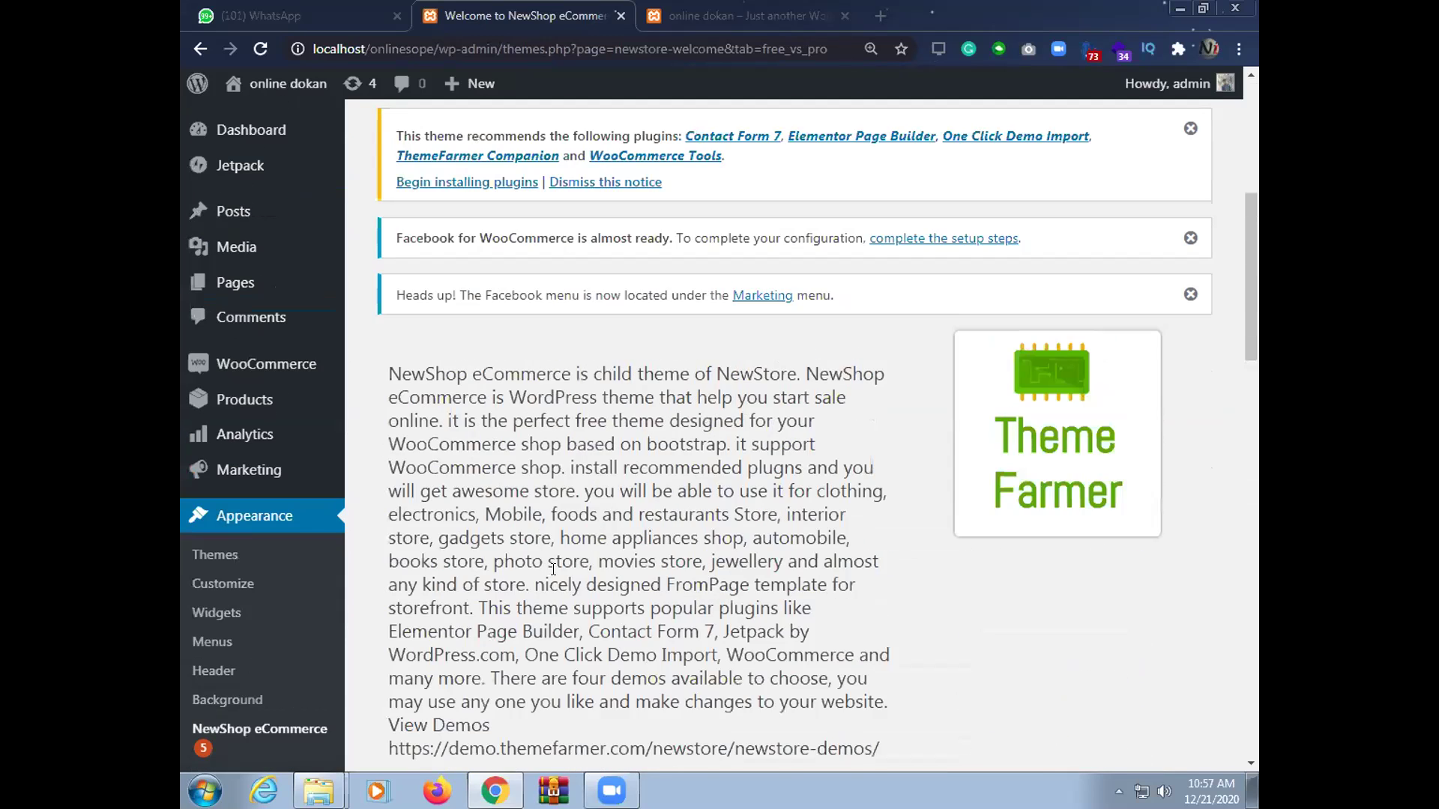
pyautogui.scroll(2, 577, 575)
# Reopen the Recommended Actions tab and review the plugin cards, WooCommerce showing Active
pyautogui.scroll(-10, 599, 562)
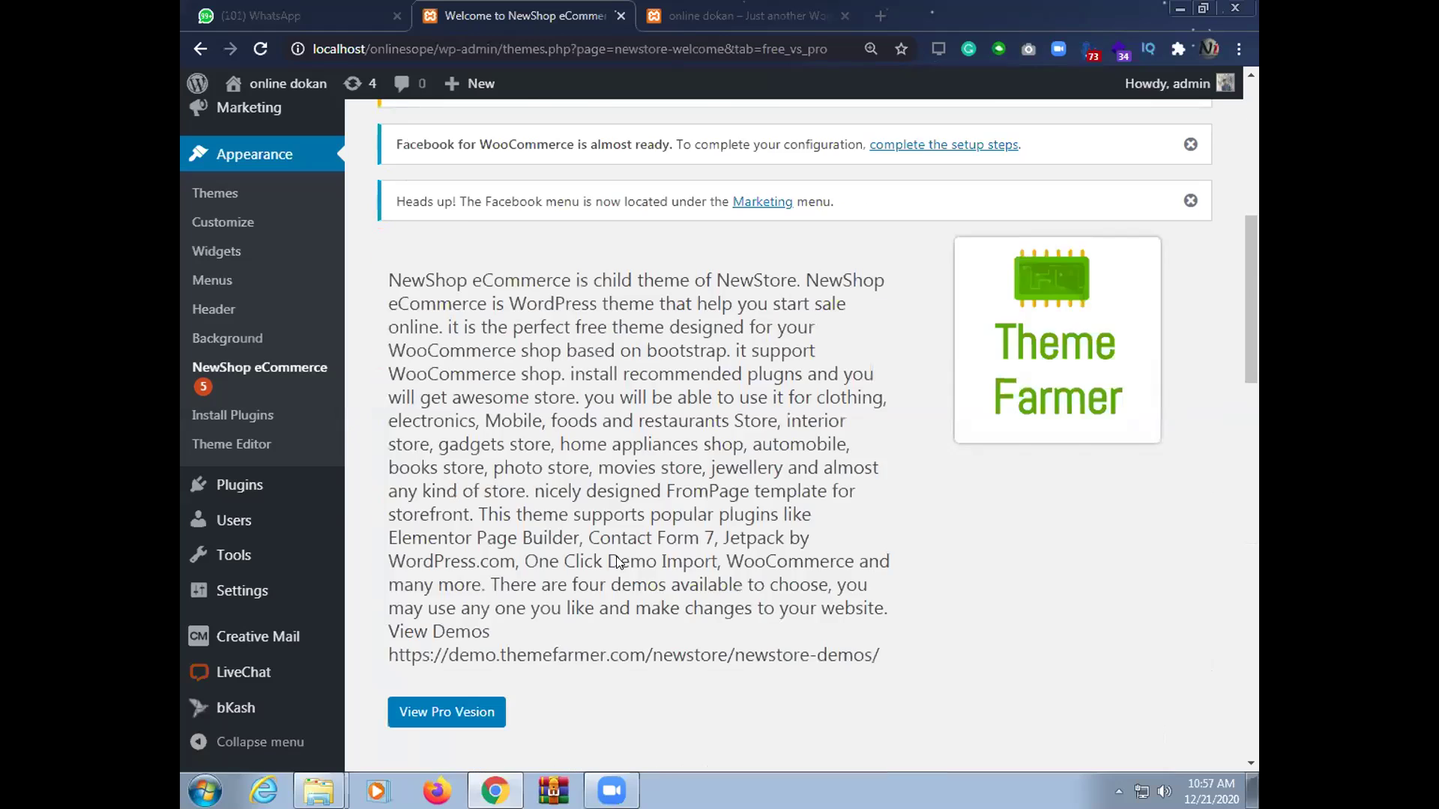
pyautogui.click(645, 534)
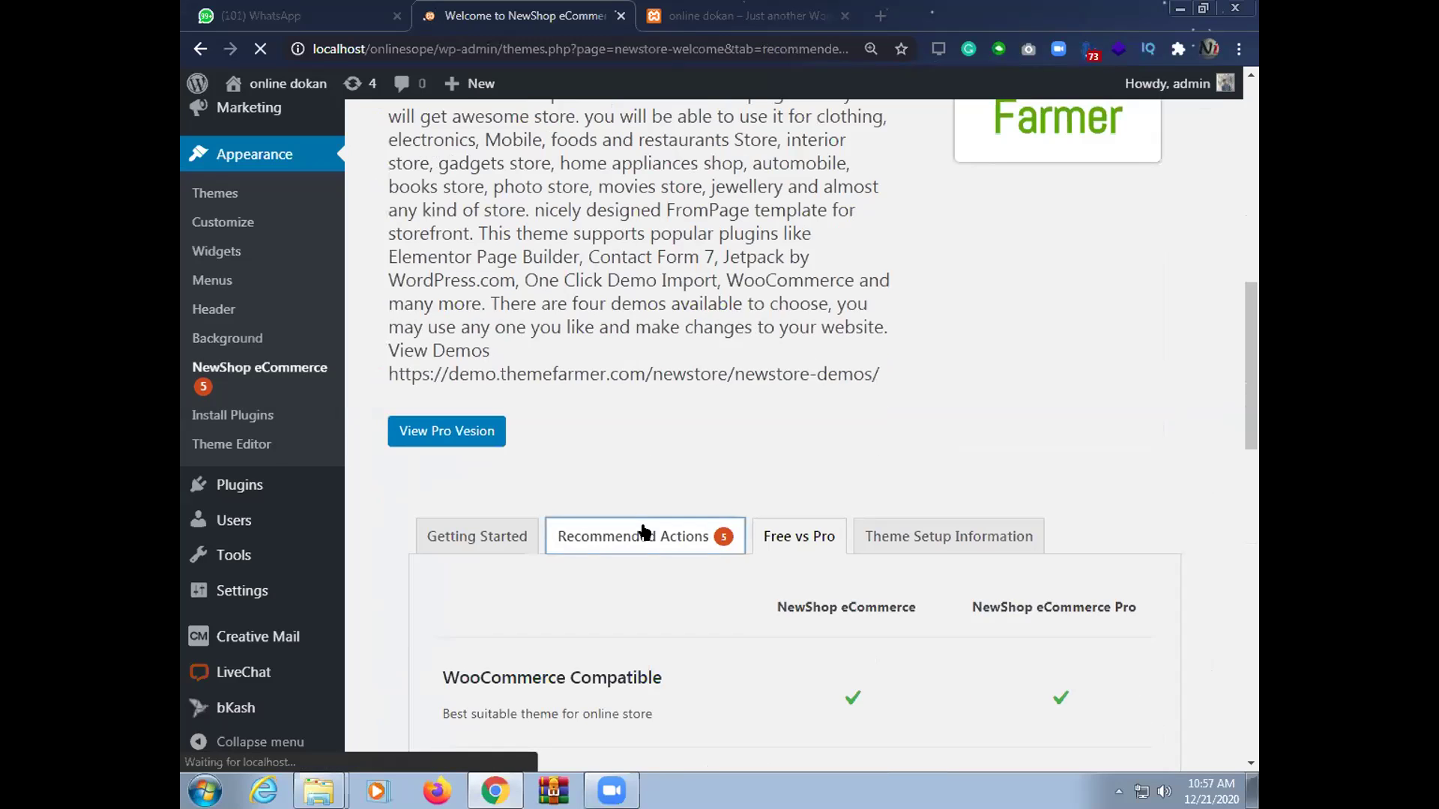
pyautogui.scroll(-12, 642, 539)
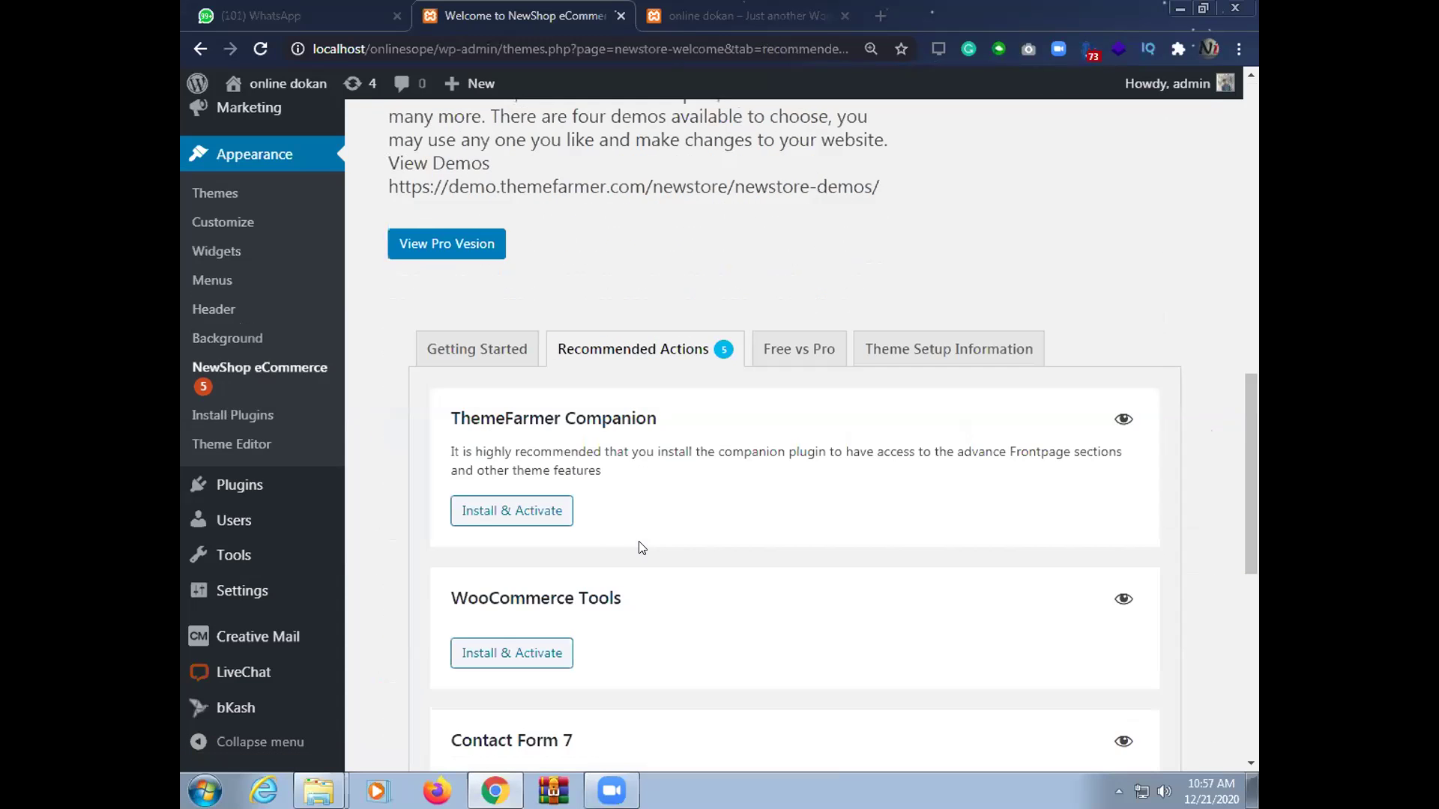
pyautogui.scroll(-3, 569, 420)
pyautogui.scroll(-5, 550, 438)
pyautogui.scroll(3, 552, 445)
pyautogui.scroll(-4, 604, 569)
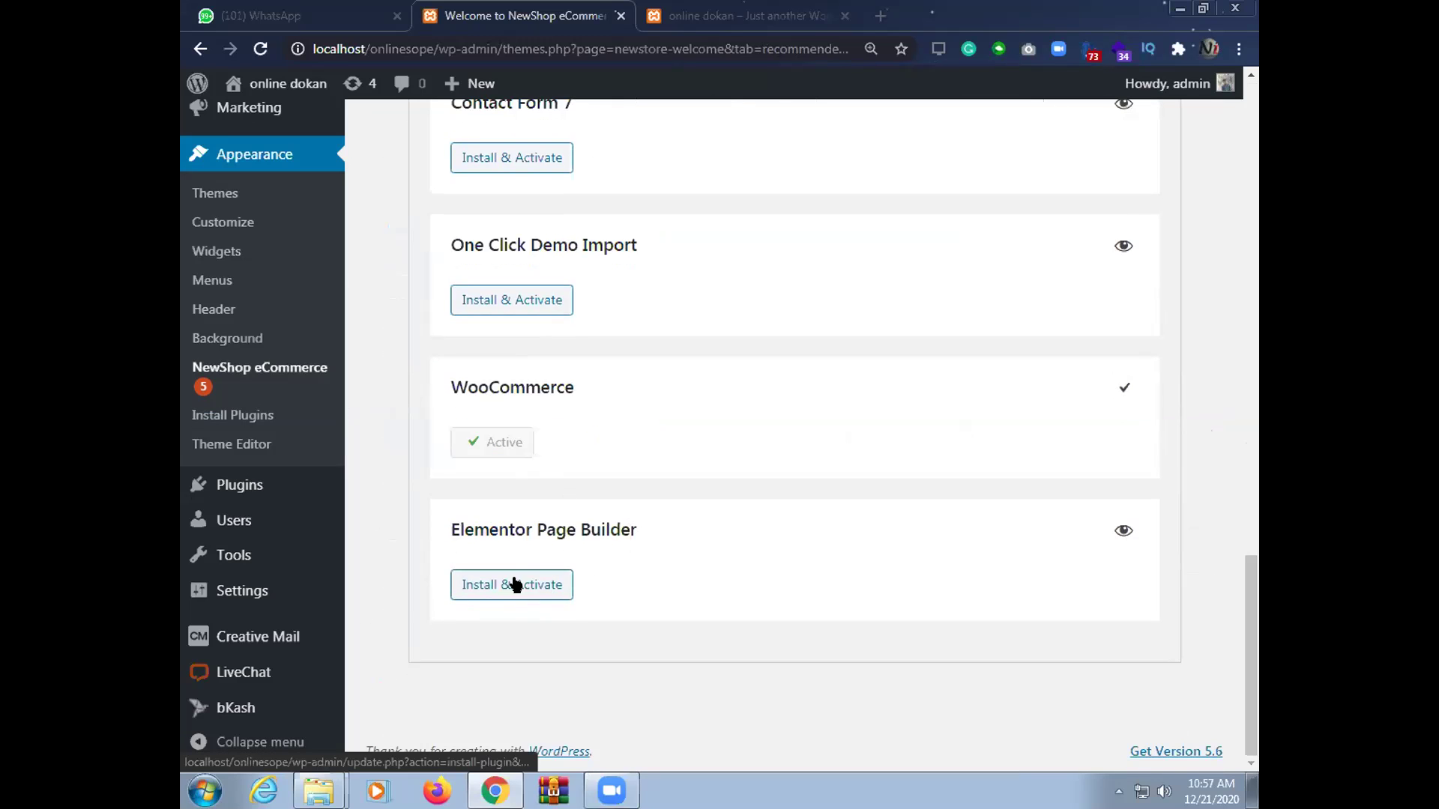
pyautogui.scroll(3, 556, 472)
pyautogui.scroll(-2, 525, 536)
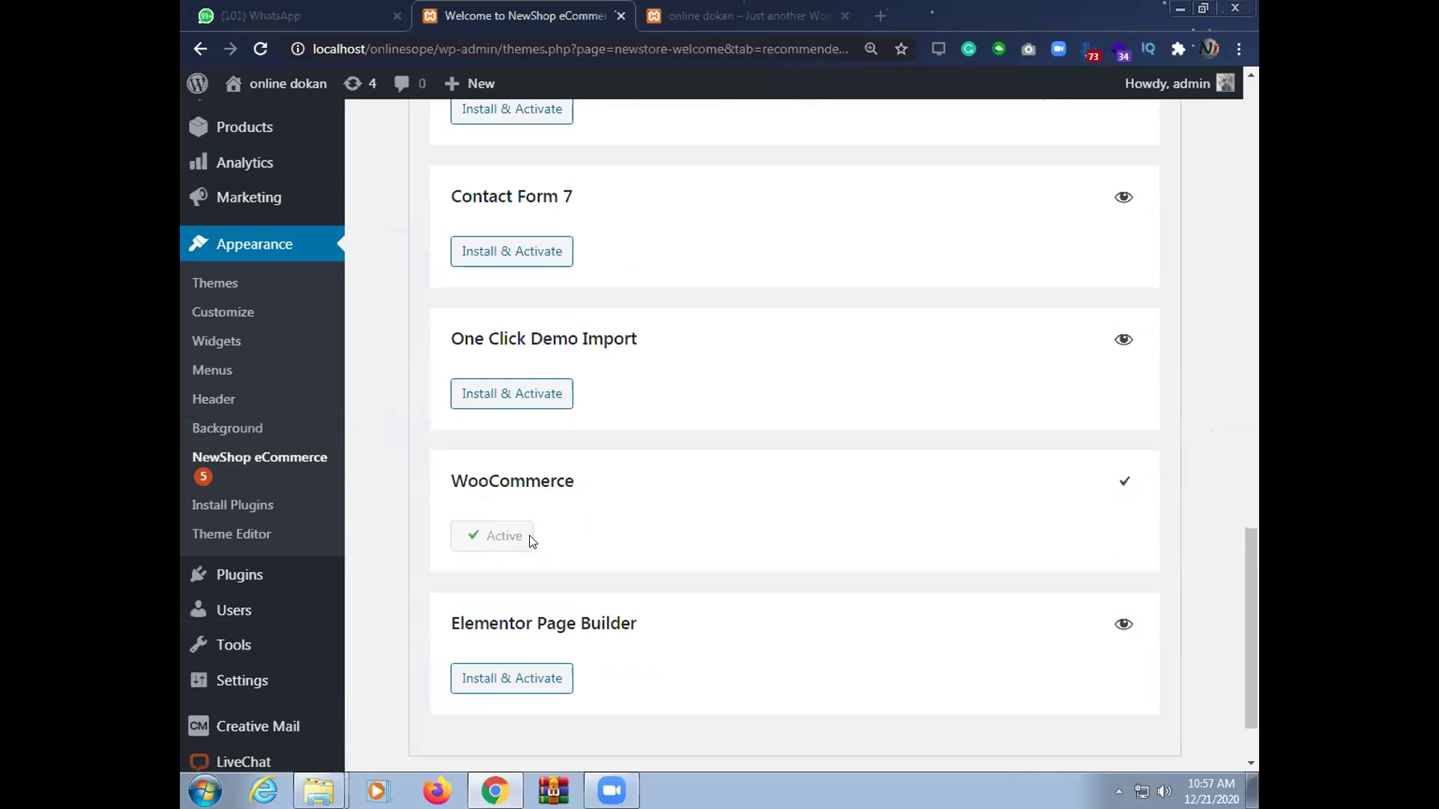
pyautogui.scroll(3, 492, 450)
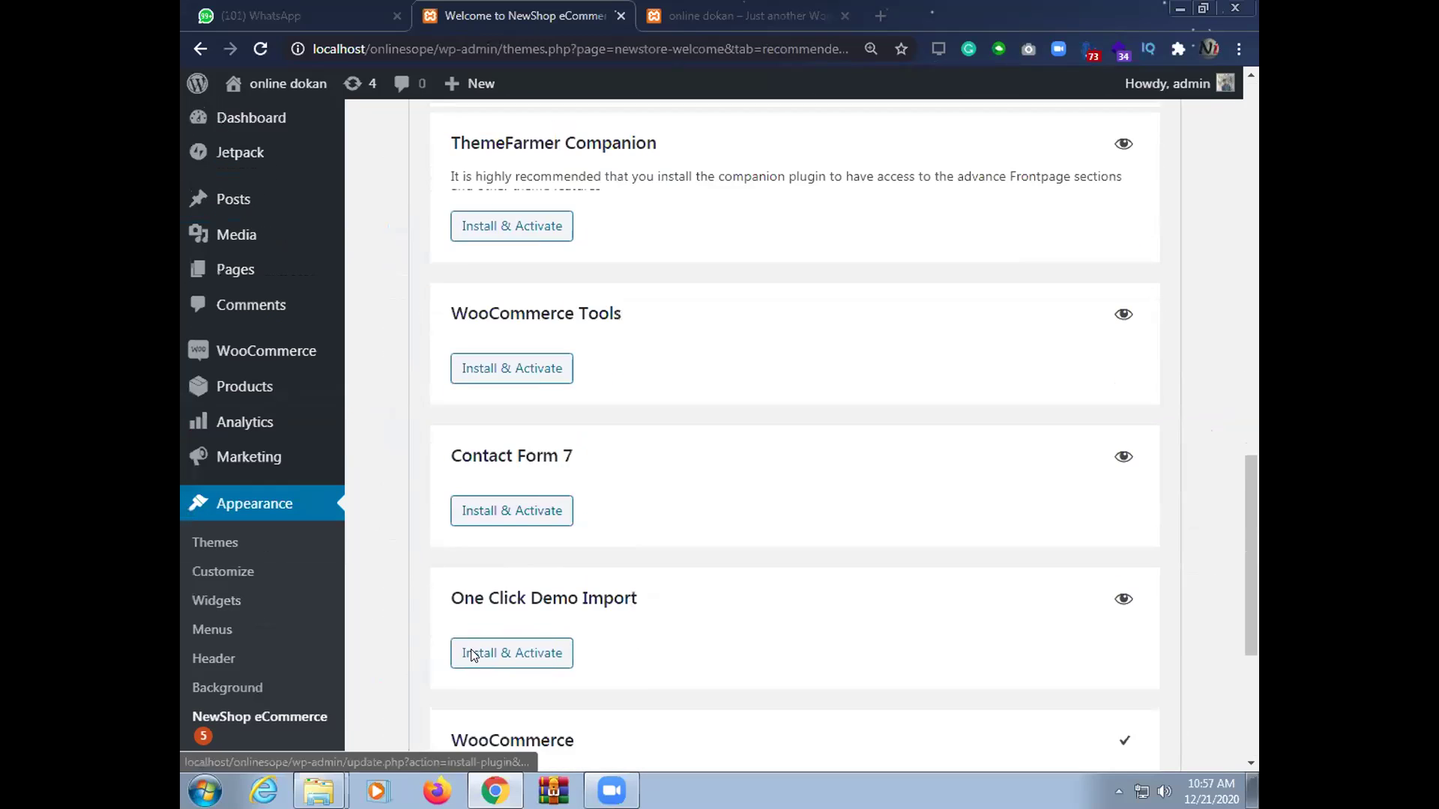
pyautogui.scroll(3, 582, 669)
# Install & Activate ThemeFarmer Companion, WooCommerce Tools, Contact Form 7, One Click Demo Import, Elementor, then reload
pyautogui.click(493, 442)
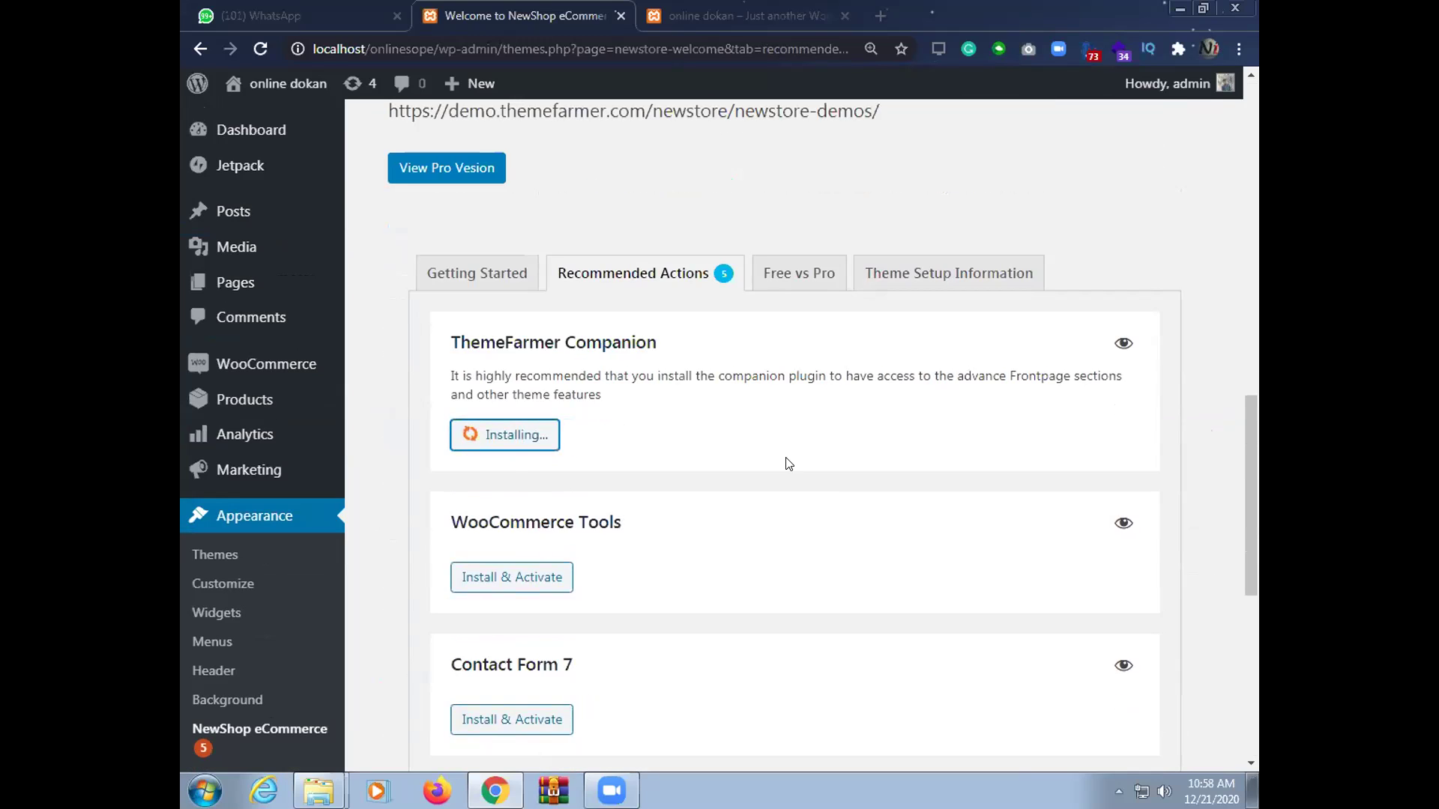
pyautogui.click(502, 578)
pyautogui.scroll(-3, 620, 610)
pyautogui.click(507, 533)
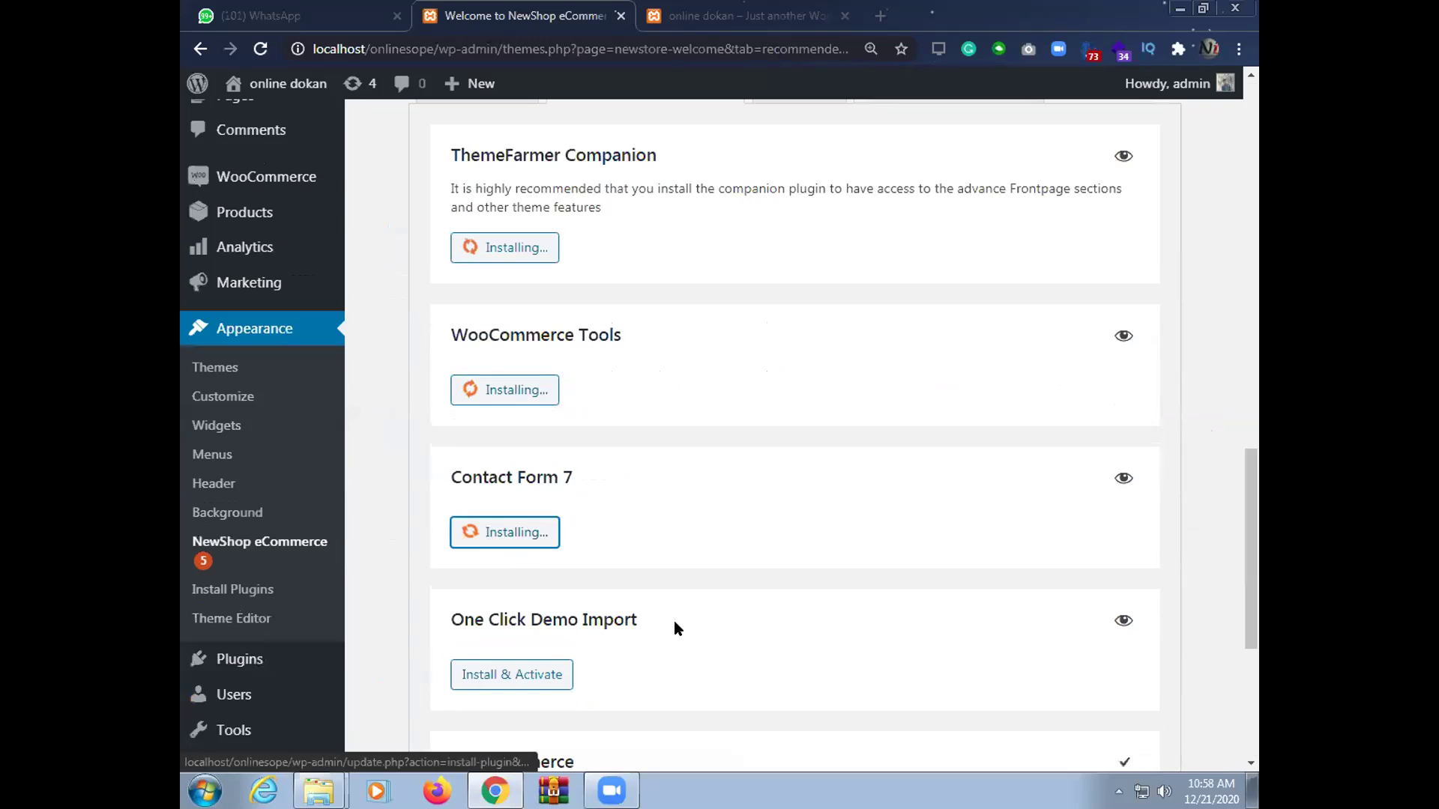
pyautogui.scroll(-3, 520, 563)
pyautogui.click(497, 488)
pyautogui.scroll(-3, 577, 629)
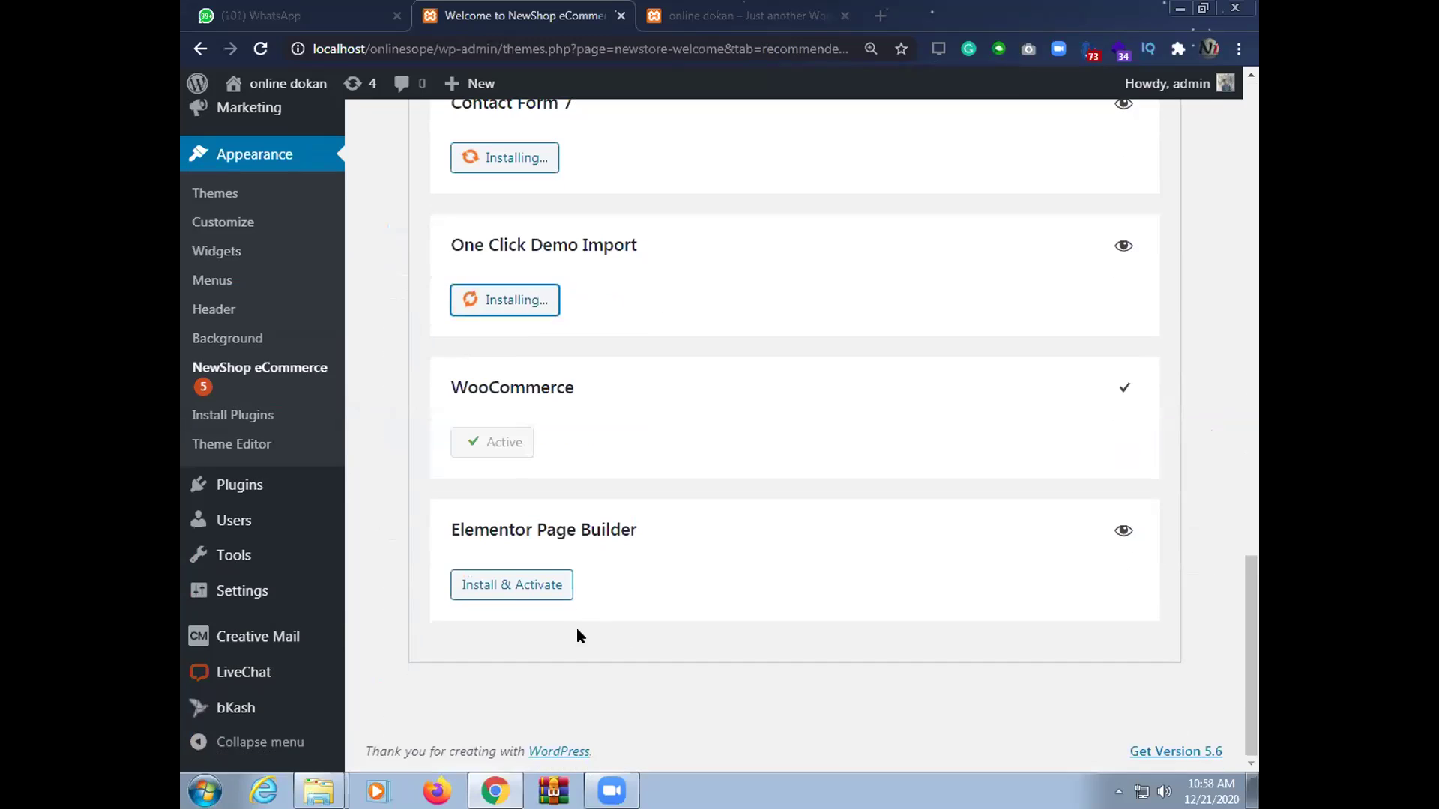
pyautogui.click(489, 584)
pyautogui.scroll(8, 627, 562)
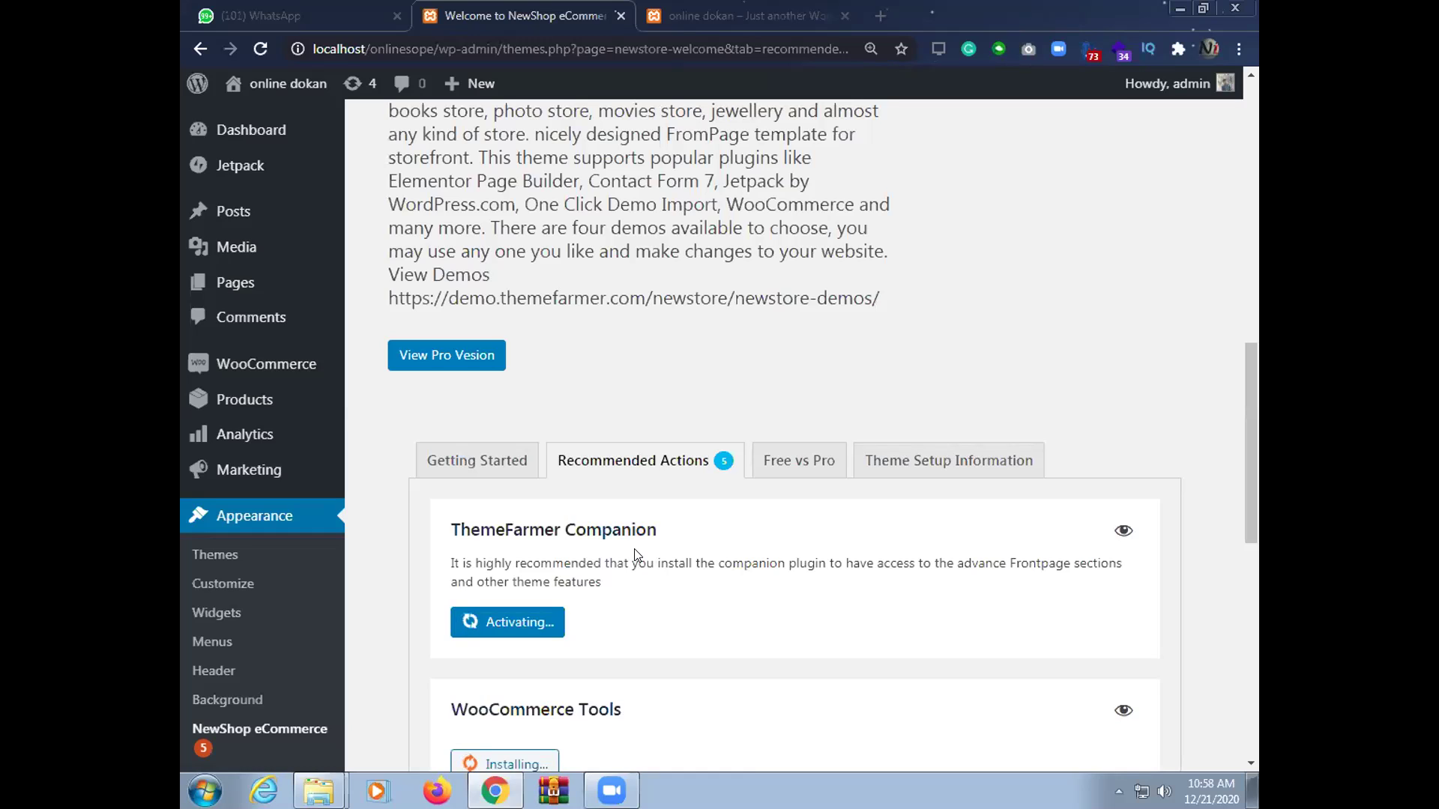
pyautogui.scroll(-5, 636, 556)
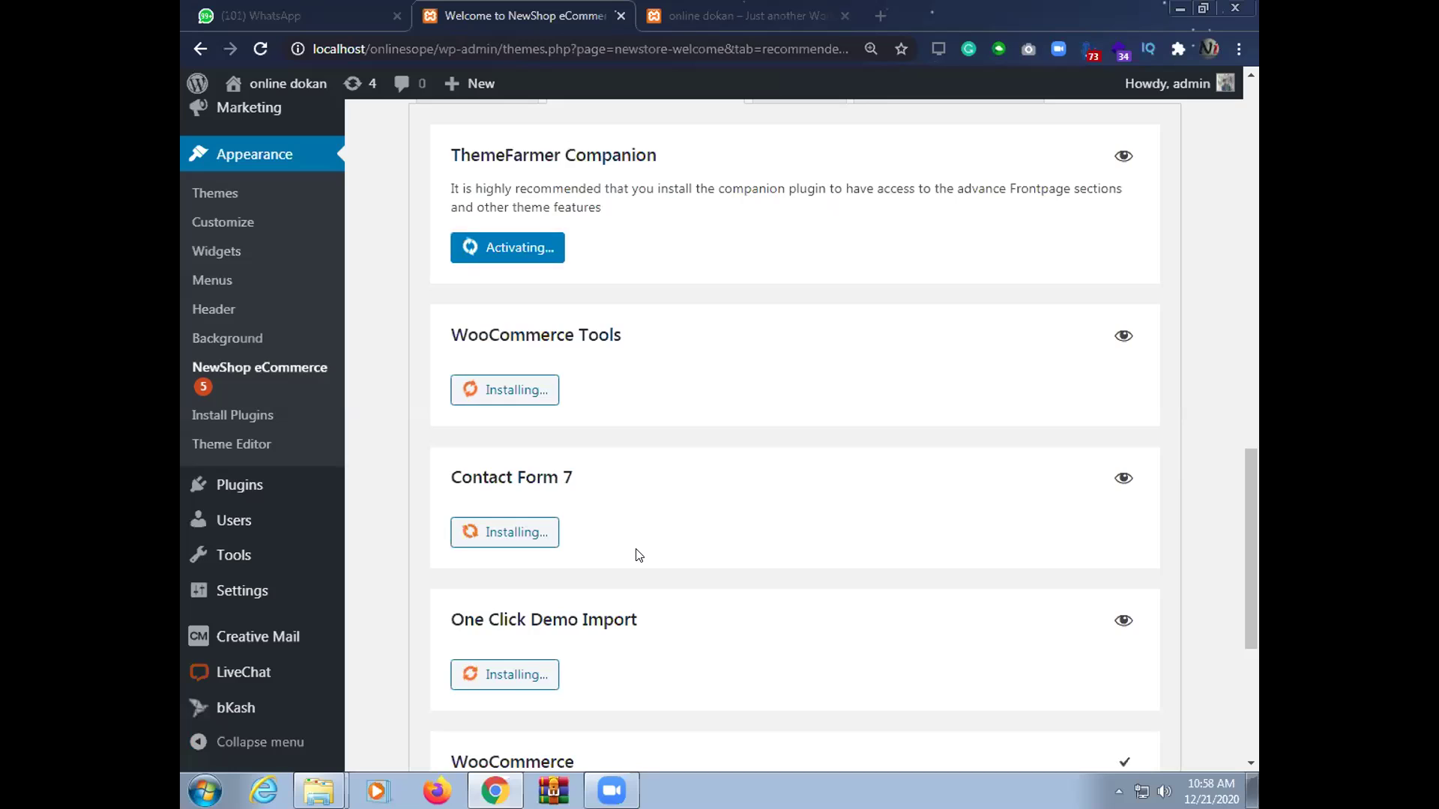
pyautogui.press('F5')
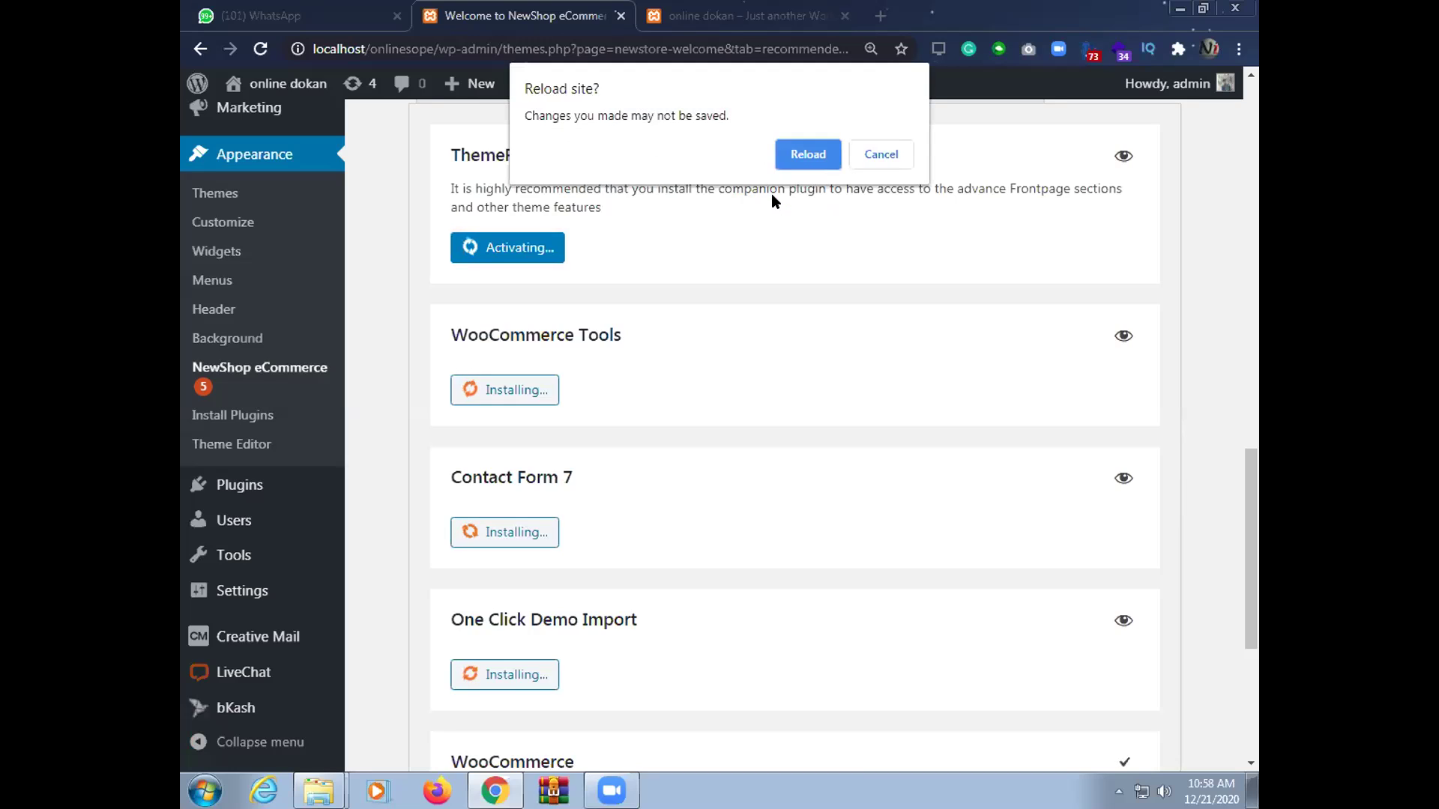
# Reload the page, activate WooCommerce Tools and Contact Form 7, and install-and-activate One Click Demo Import
pyautogui.click(801, 150)
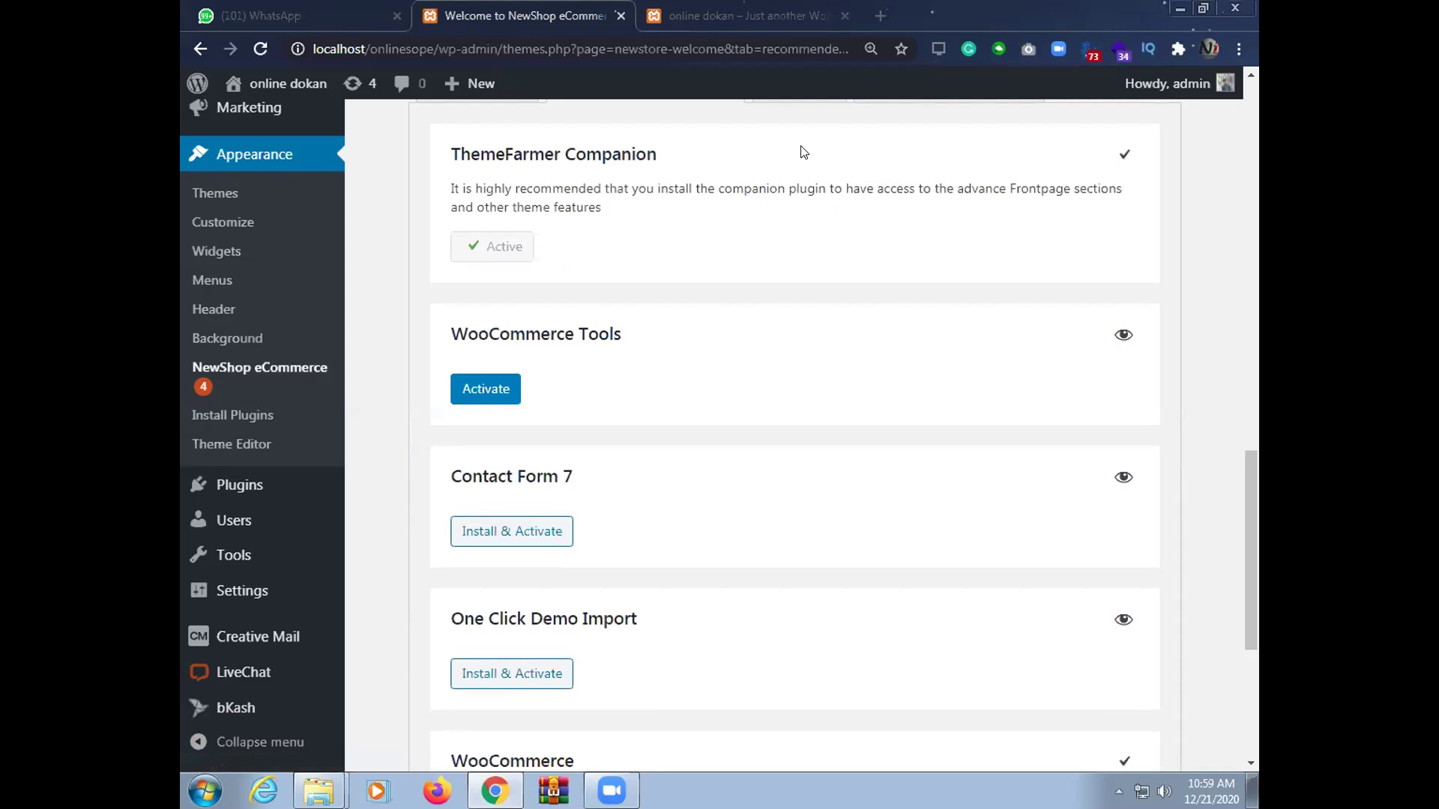
pyautogui.click(494, 390)
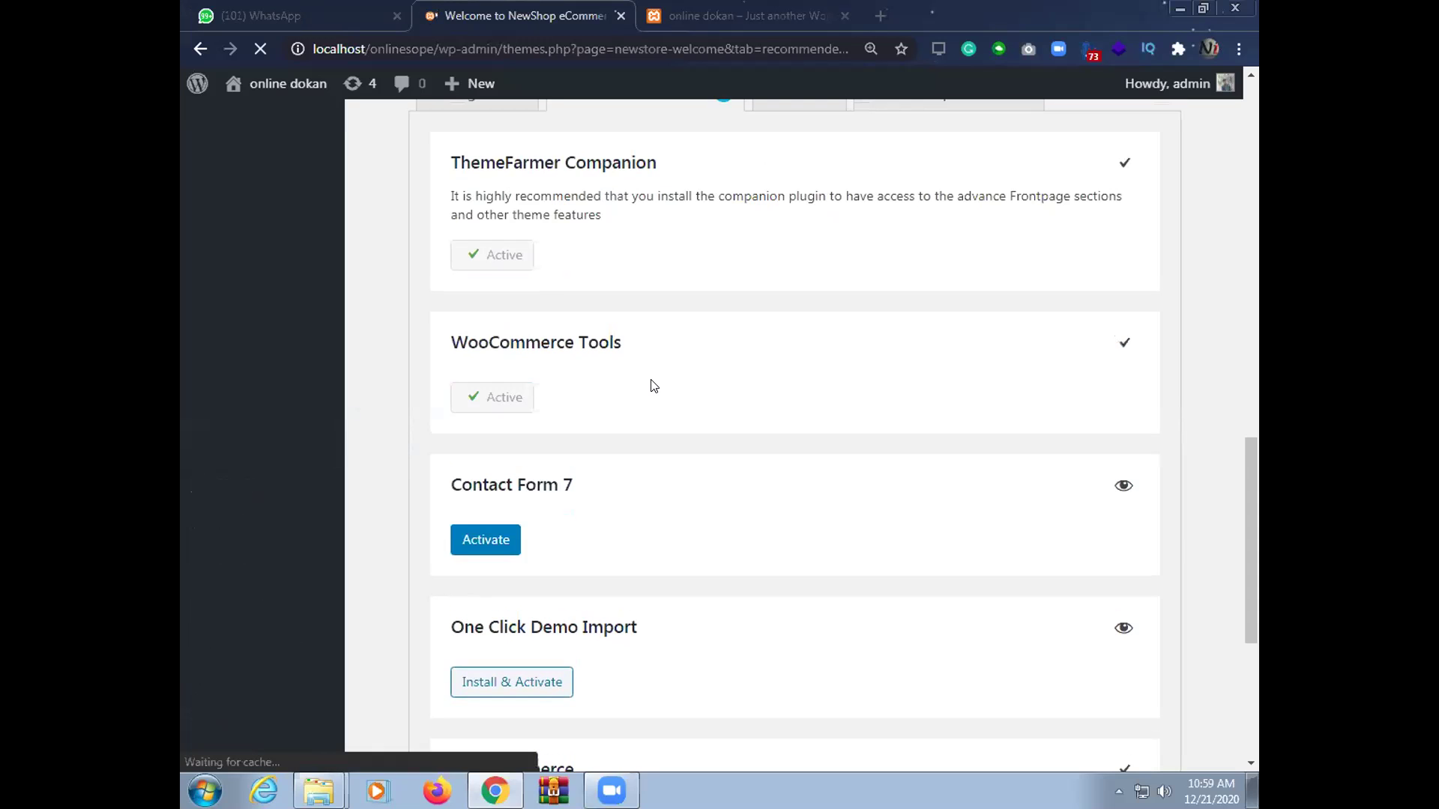
pyautogui.scroll(-1, 498, 459)
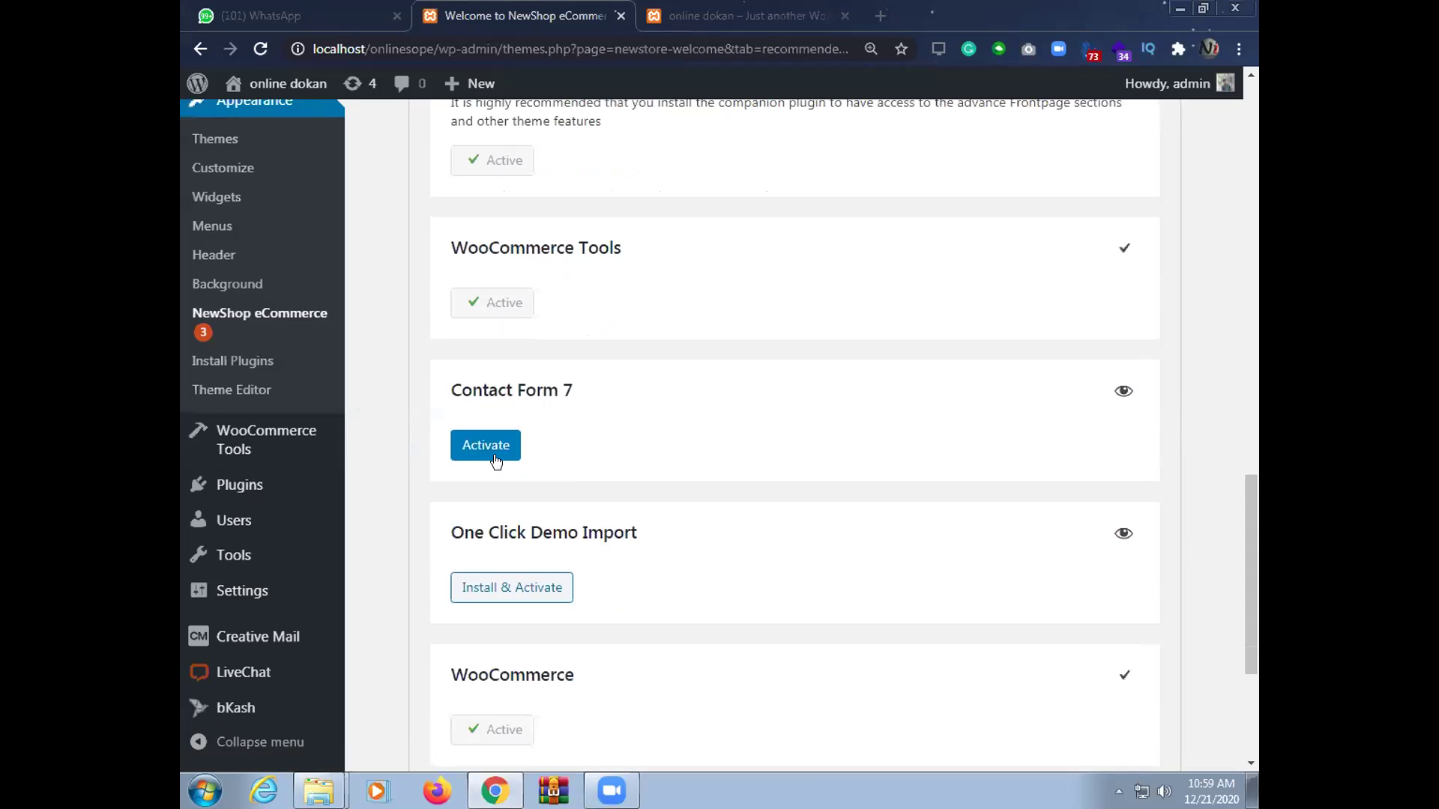
pyautogui.click(489, 447)
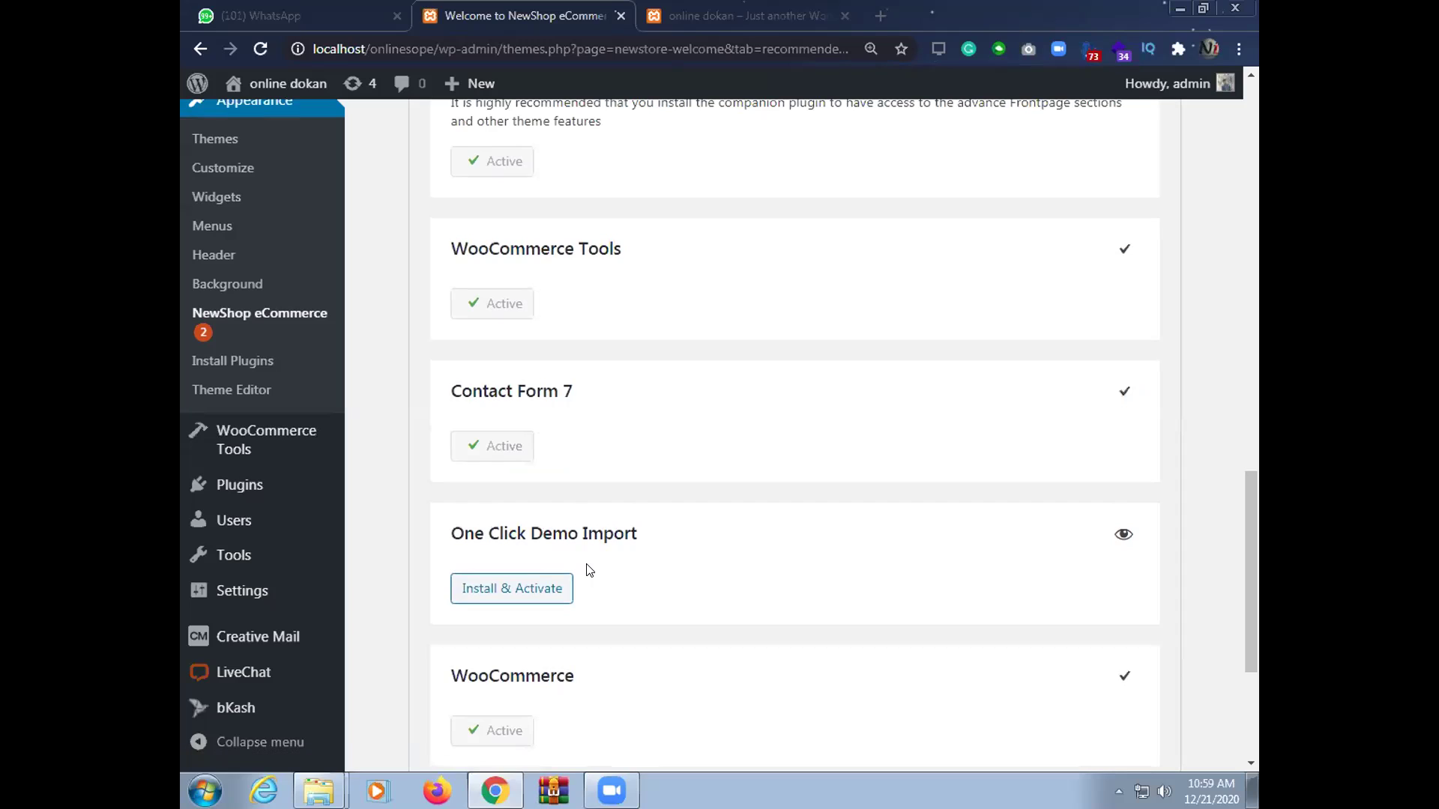
pyautogui.click(487, 591)
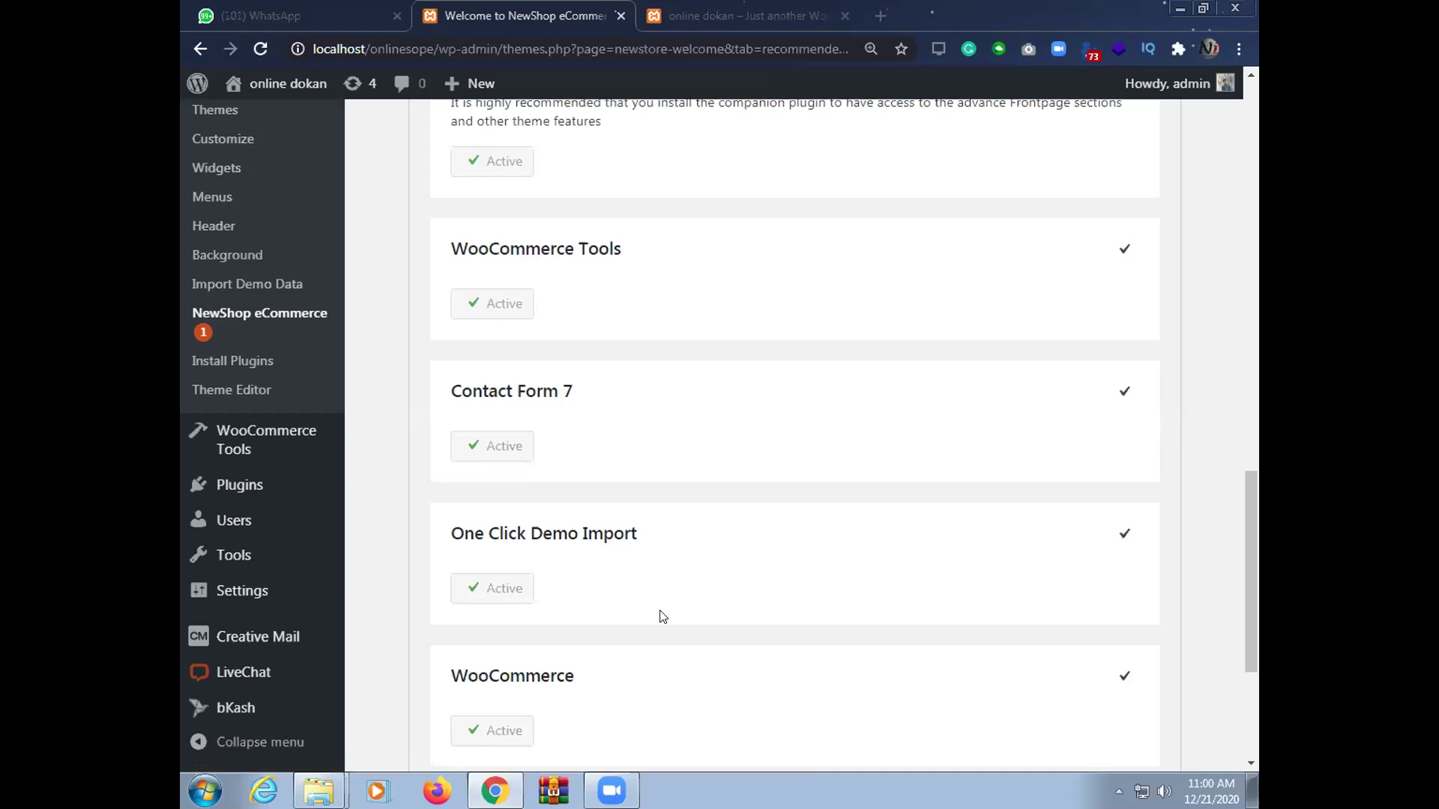
pyautogui.scroll(-4, 660, 611)
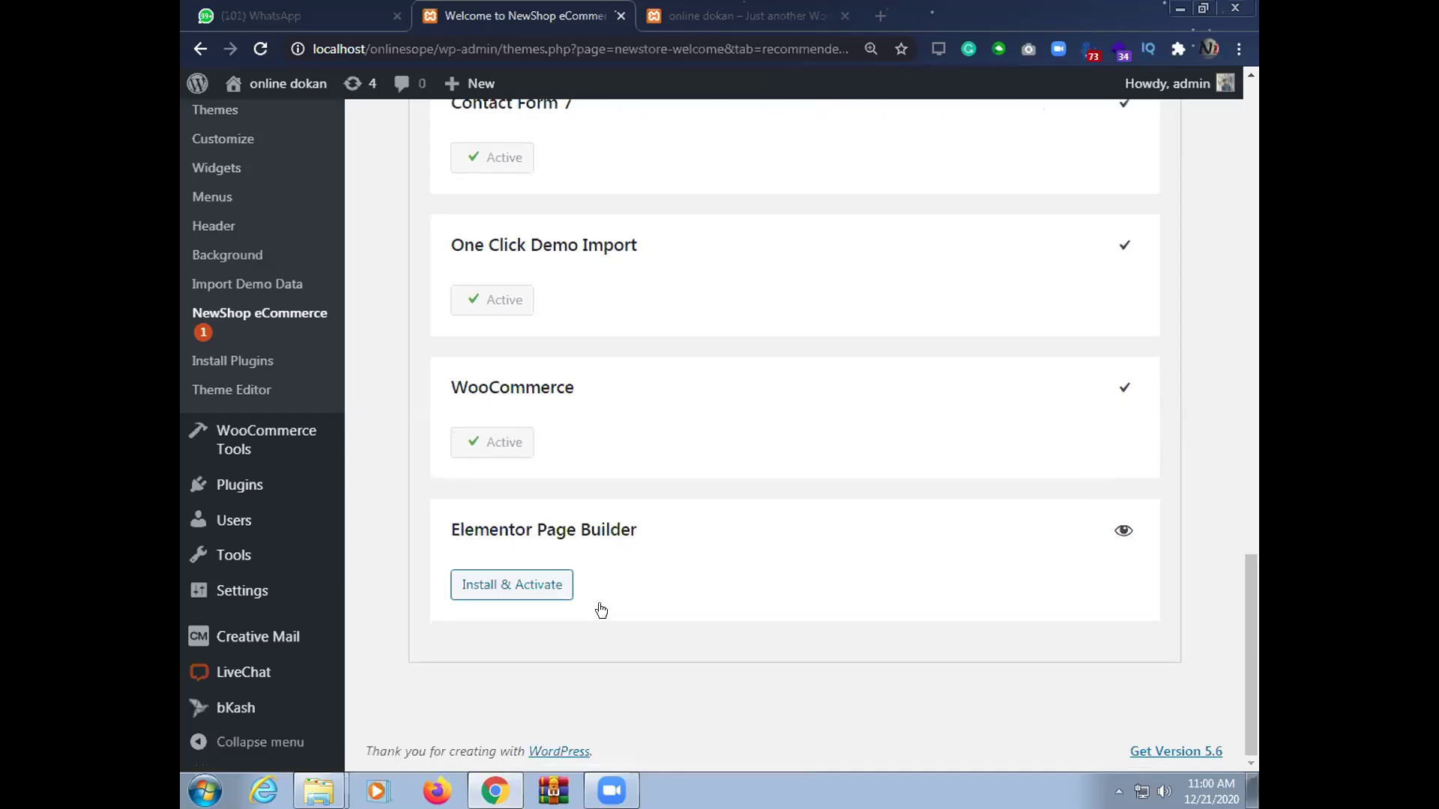
# Install and activate Elementor Page Builder, then scroll to confirm every recommended plugin shows Active
pyautogui.click(490, 586)
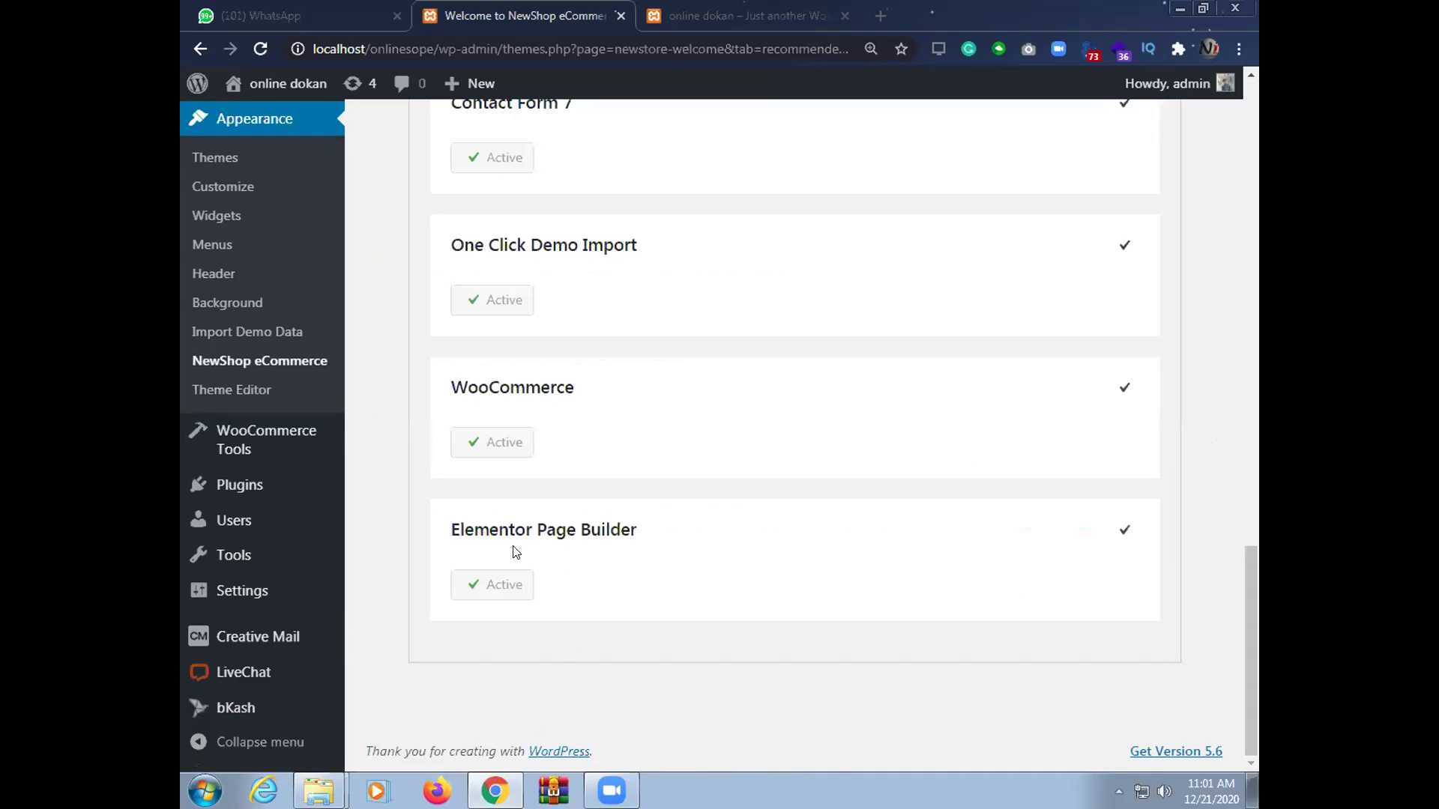
pyautogui.scroll(1, 300, 562)
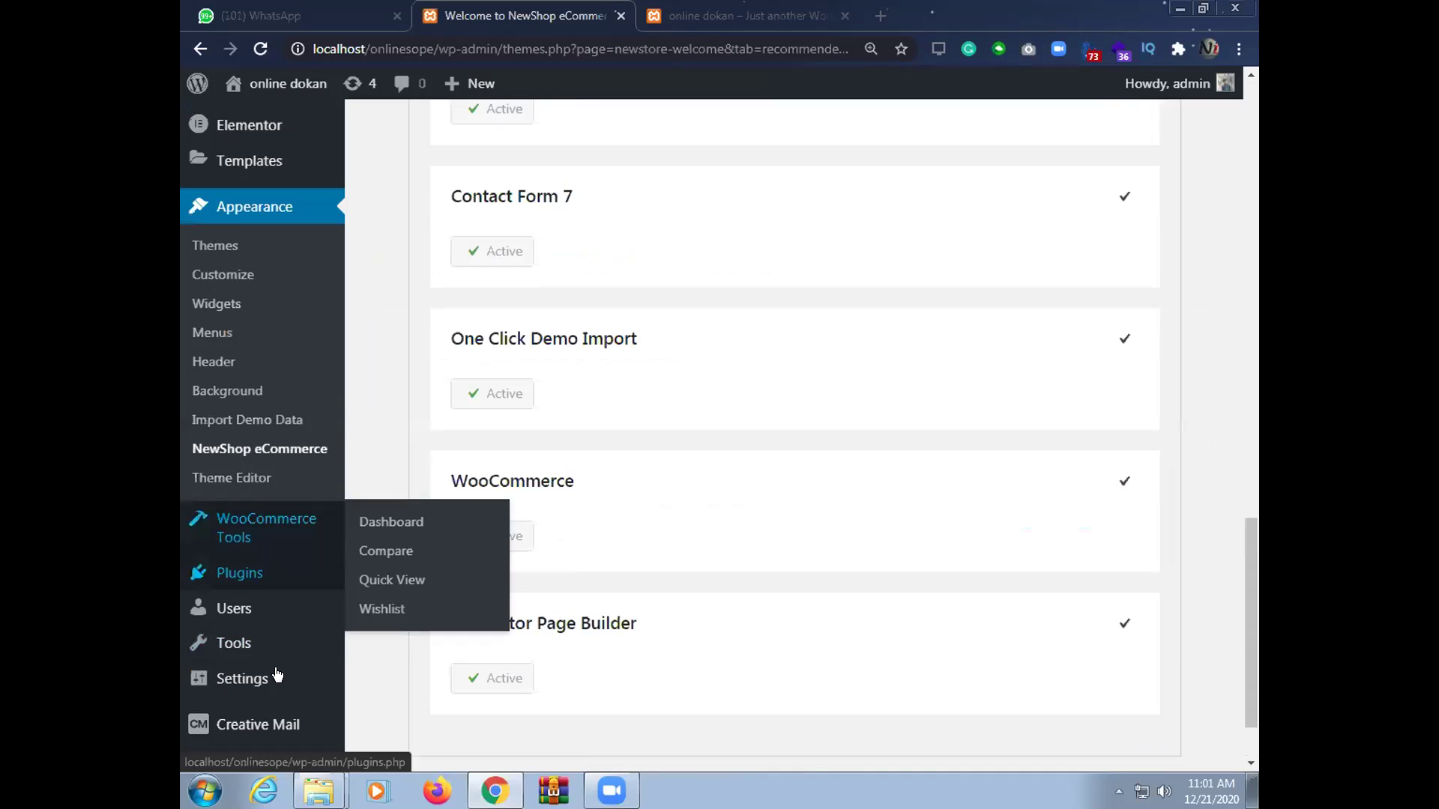
pyautogui.scroll(-1, 937, 412)
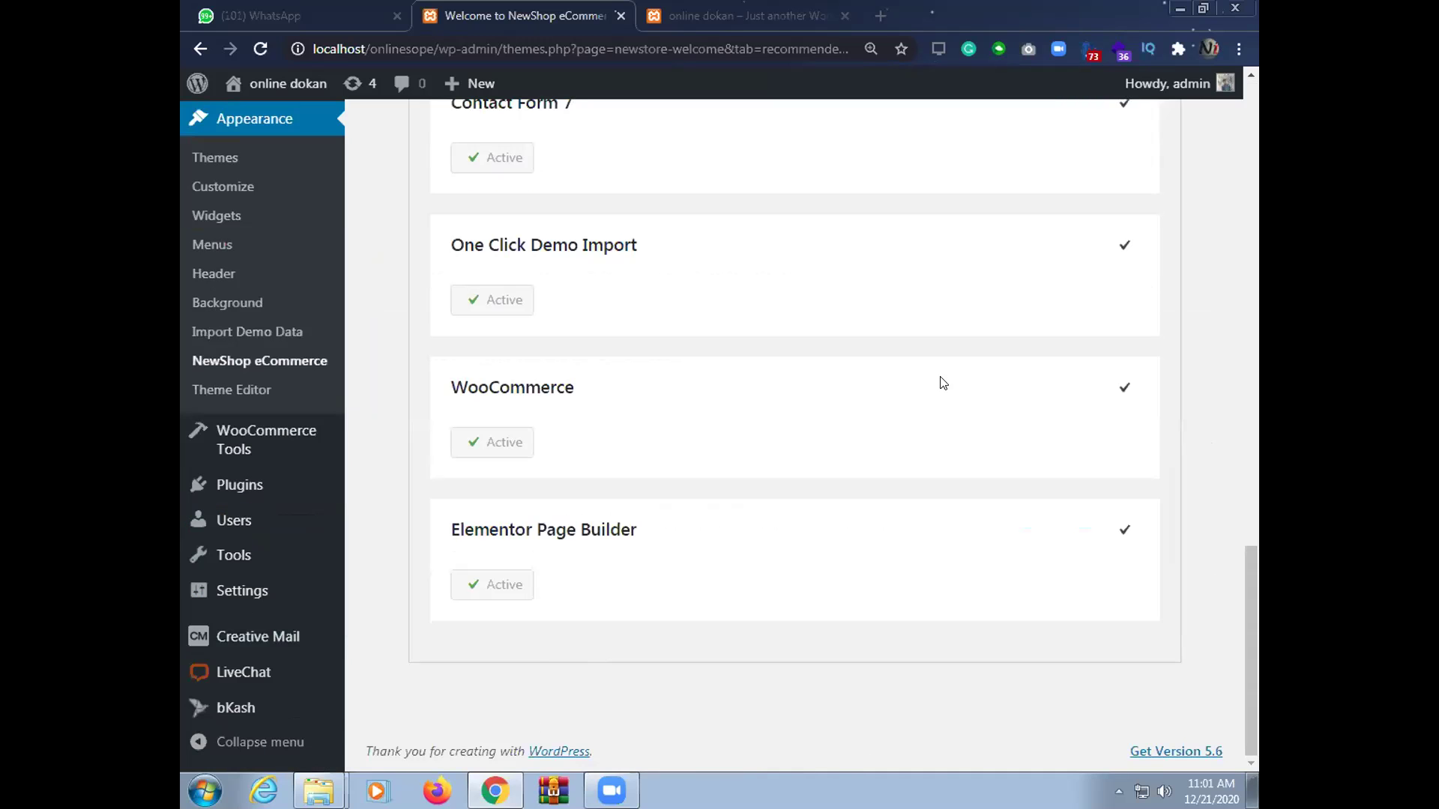
# Reload the online dokan home page and check the new Wishlist menu item and floating cart
pyautogui.click(742, 16)
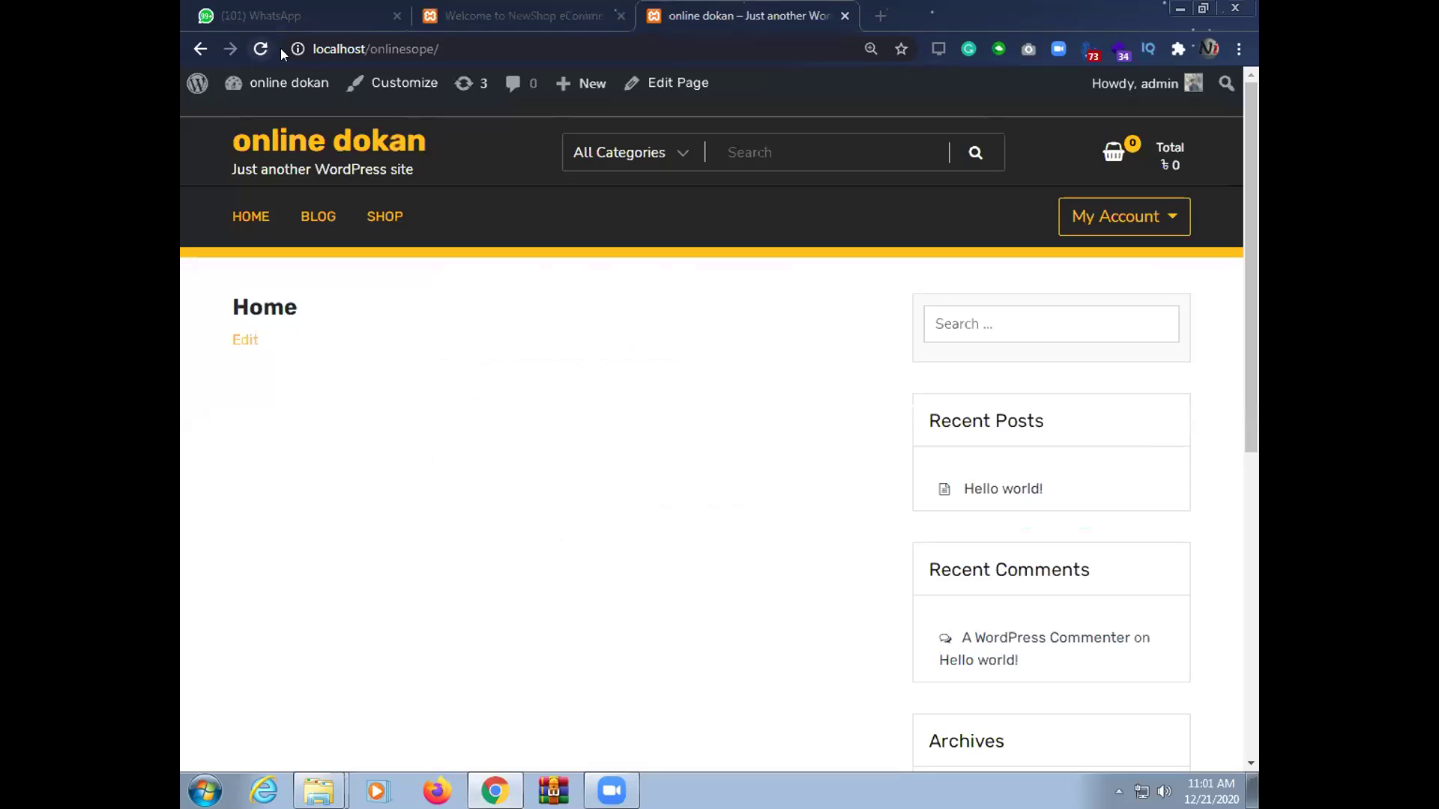
pyautogui.click(260, 49)
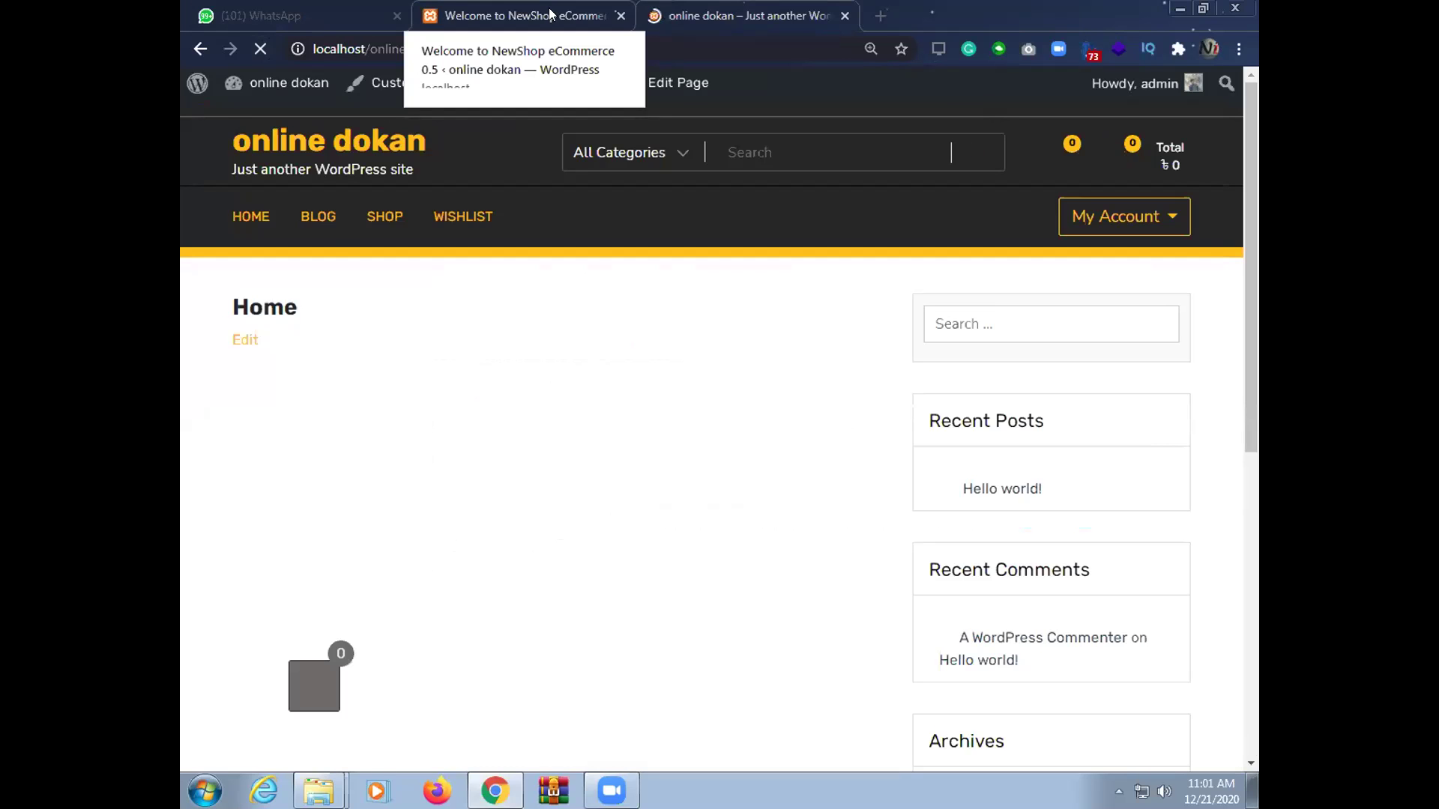
pyautogui.scroll(-2, 577, 553)
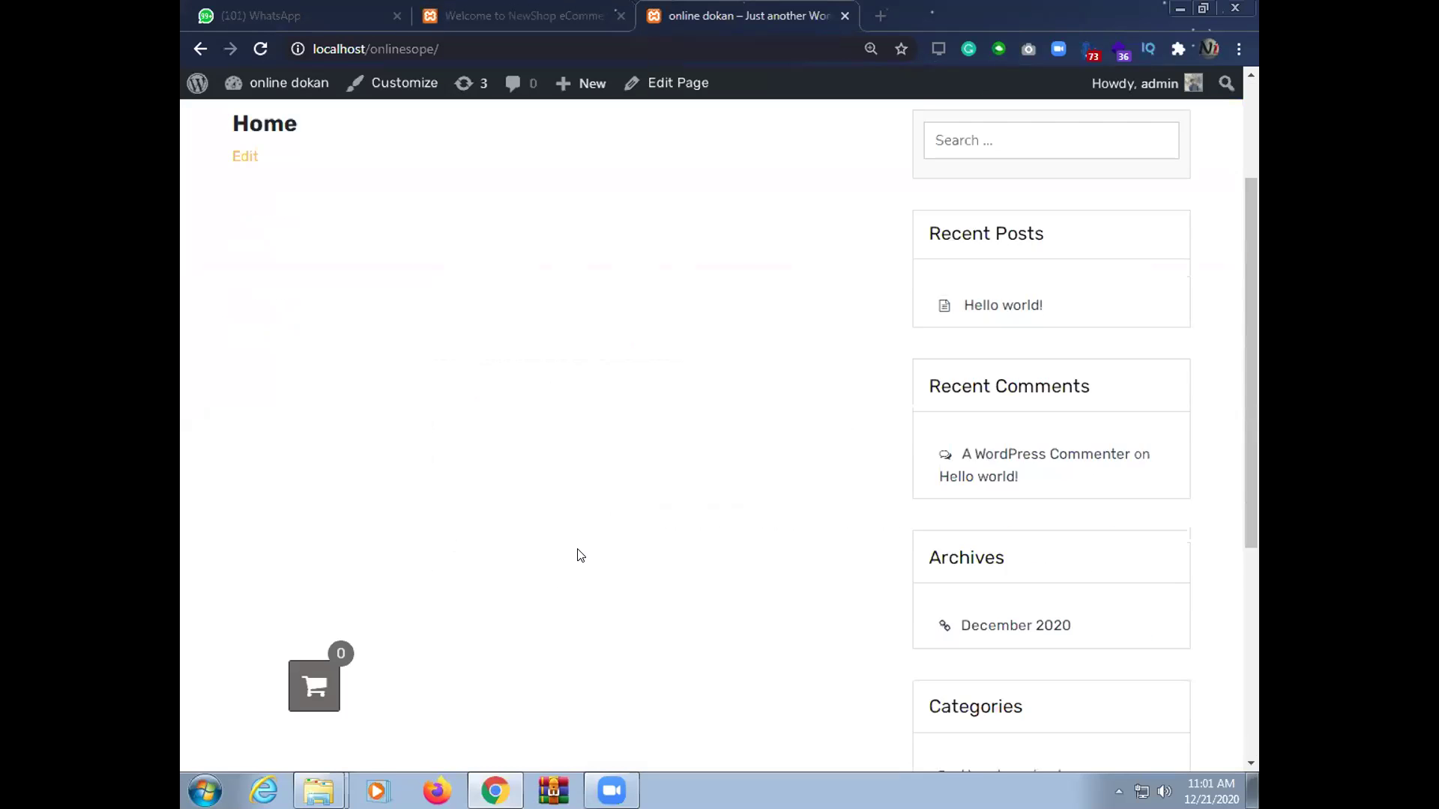
pyautogui.scroll(-1, 578, 555)
pyautogui.scroll(4, 524, 517)
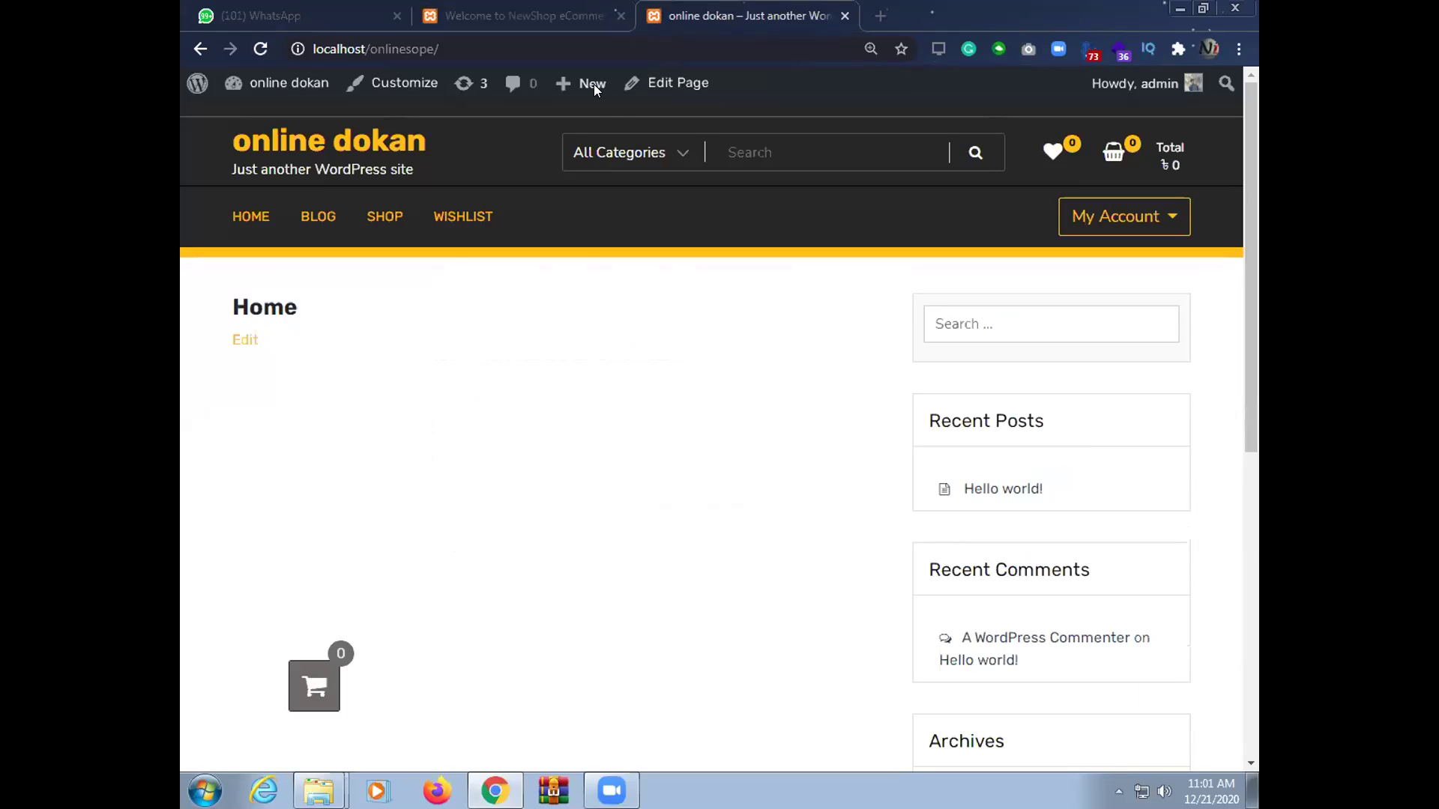
# Return to the NewShop eCommerce welcome page in the admin tab and look over it
pyautogui.hotkey('ctrl', 'shift', 'Tab')
pyautogui.scroll(2, 572, 493)
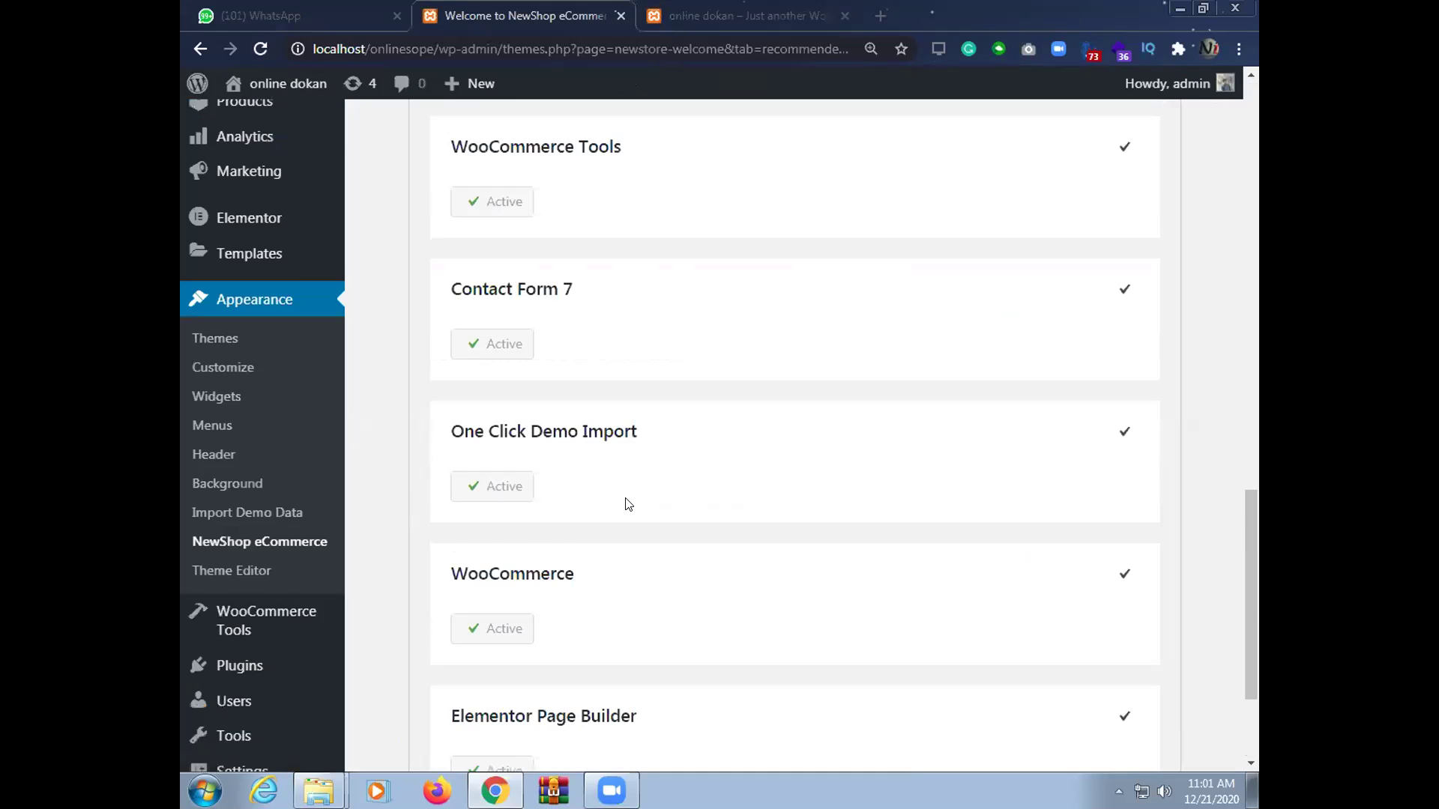
pyautogui.scroll(-1, 628, 505)
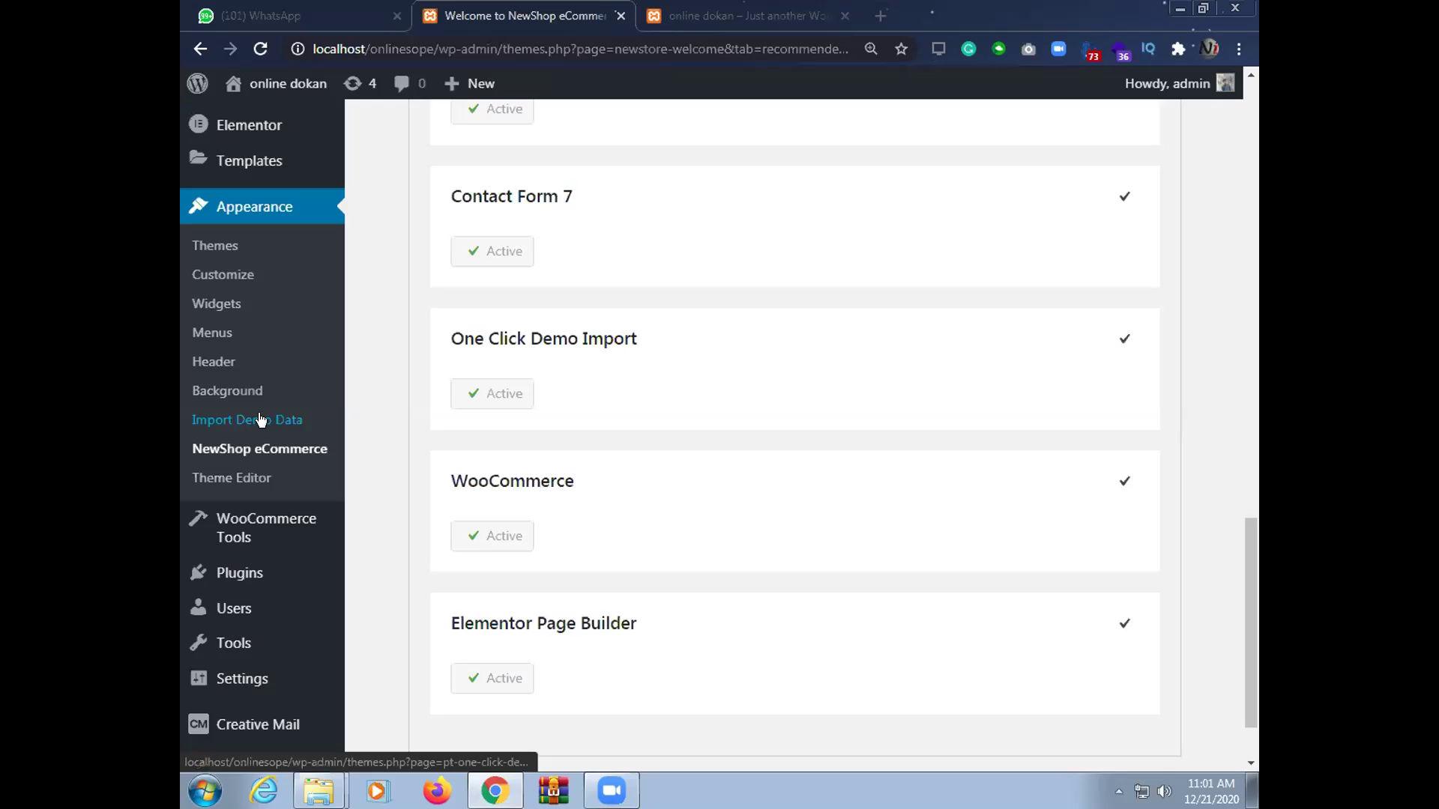
pyautogui.scroll(1, 441, 418)
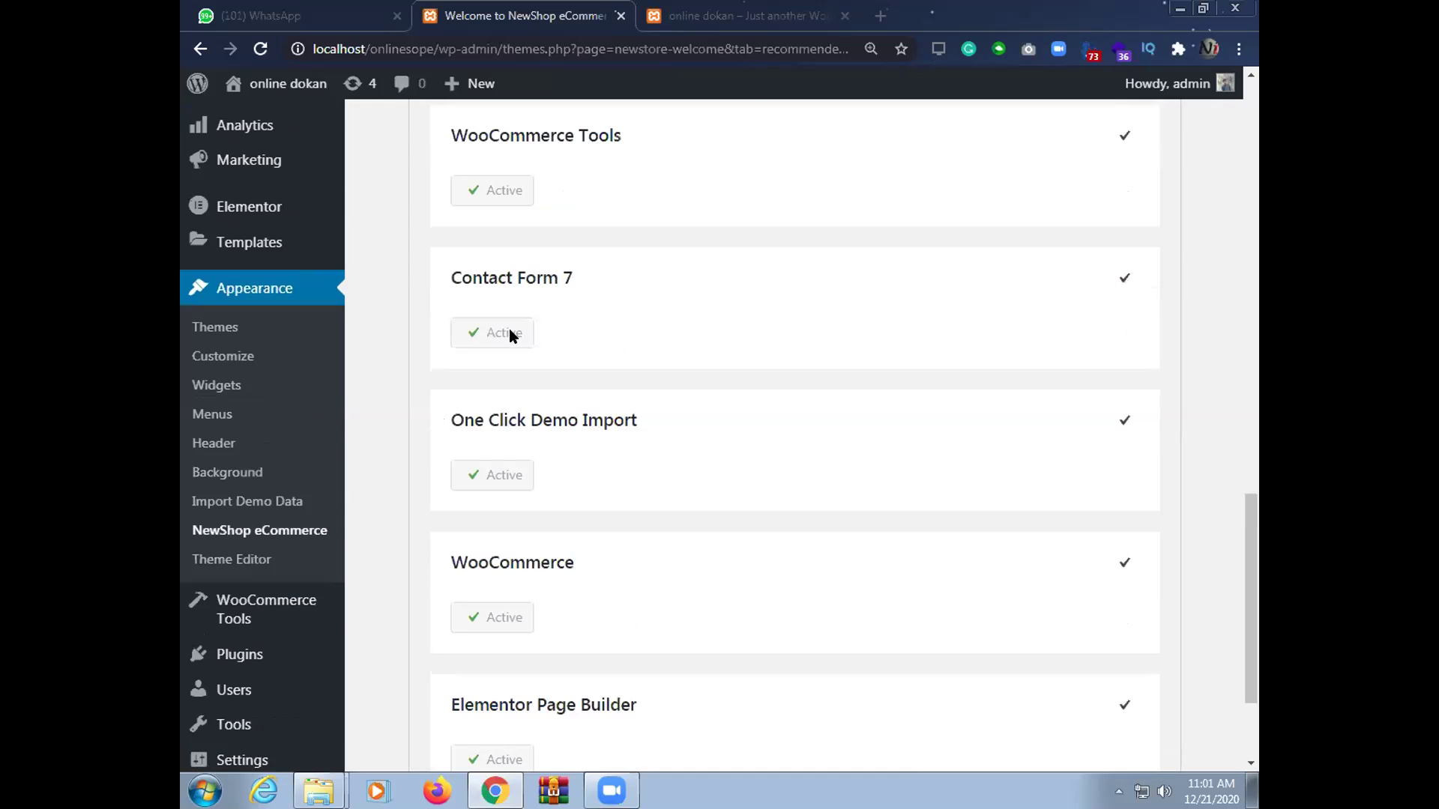
pyautogui.scroll(6, 574, 386)
# Show the NewShop Getting Started instructions and close the setup video
pyautogui.click(458, 471)
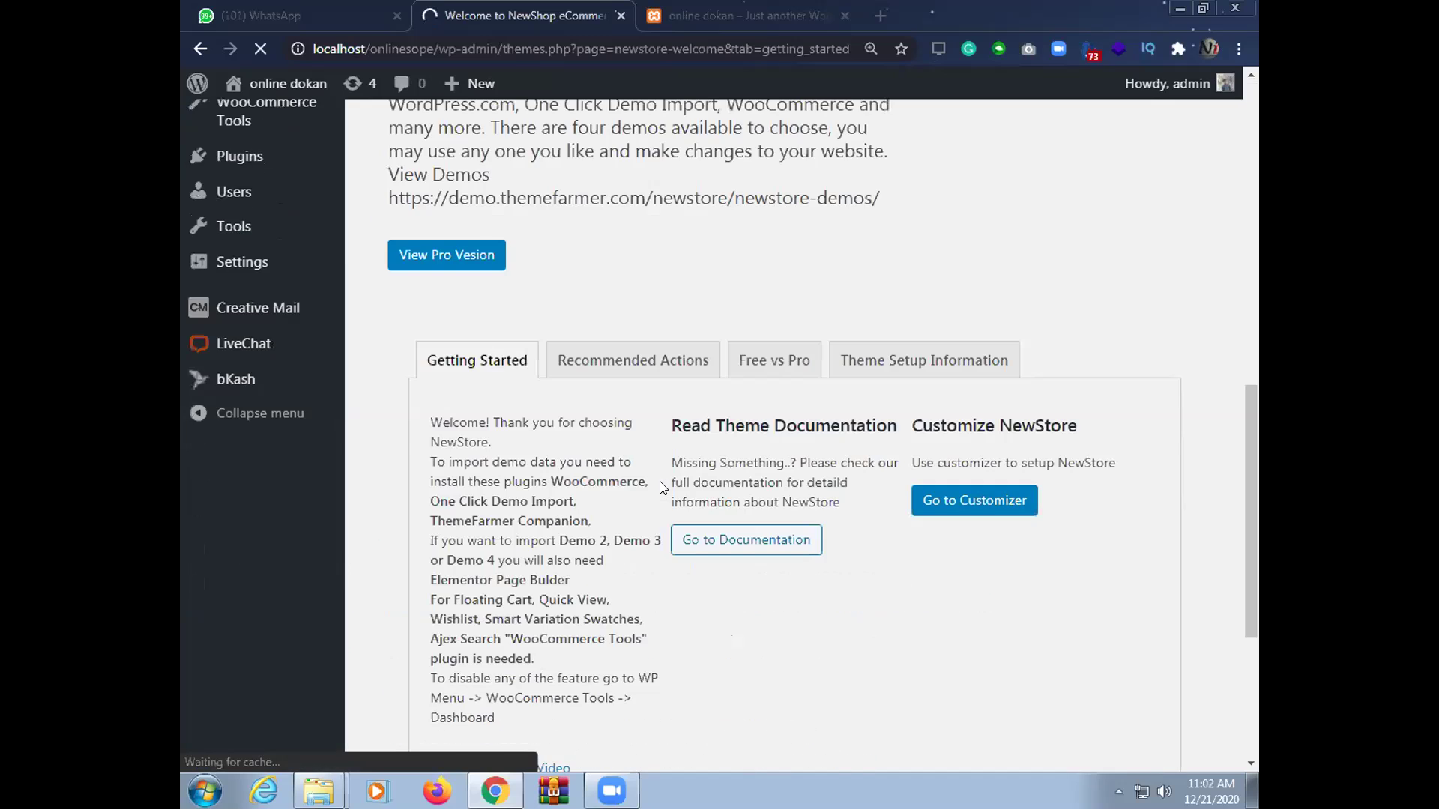
pyautogui.scroll(-1, 769, 574)
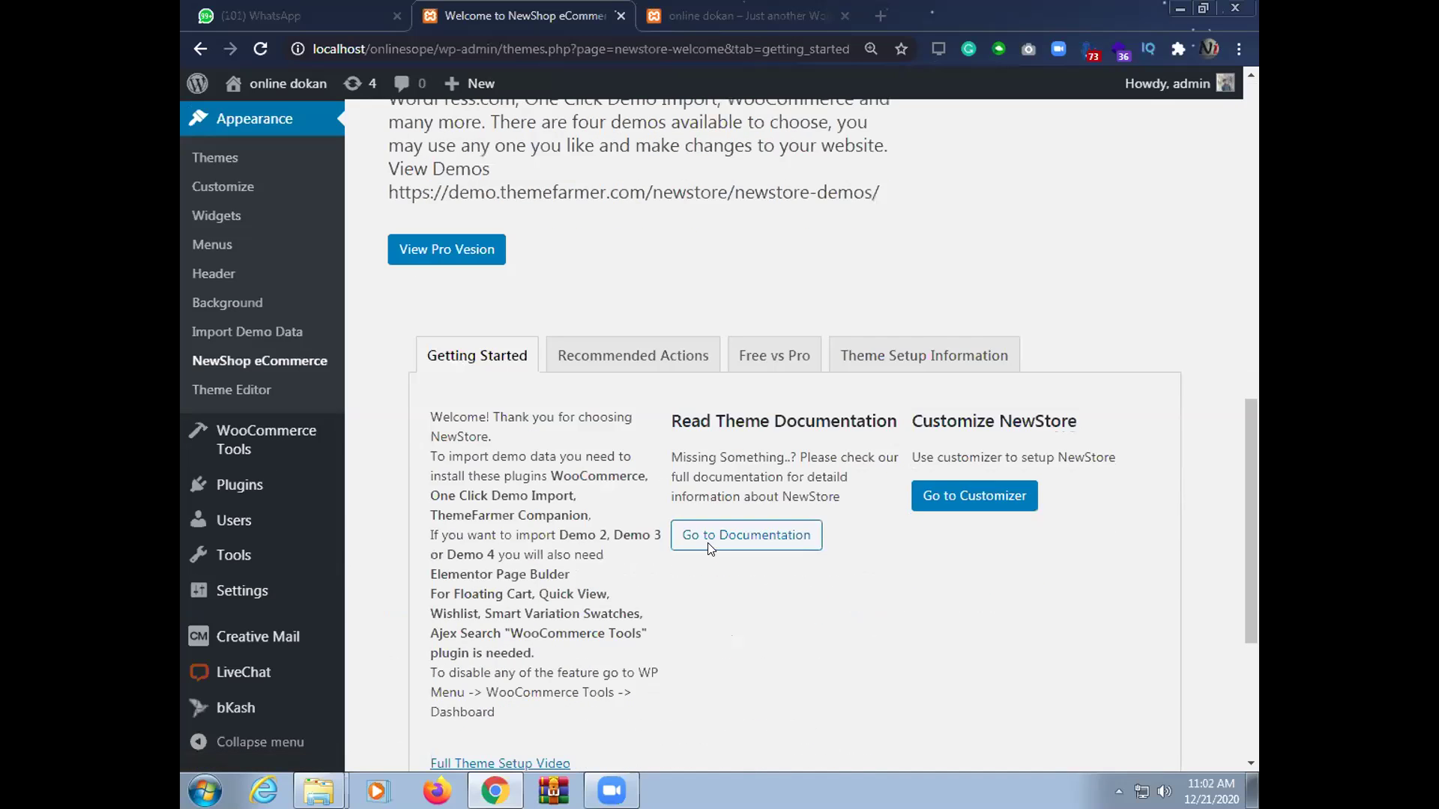
pyautogui.scroll(-4, 707, 543)
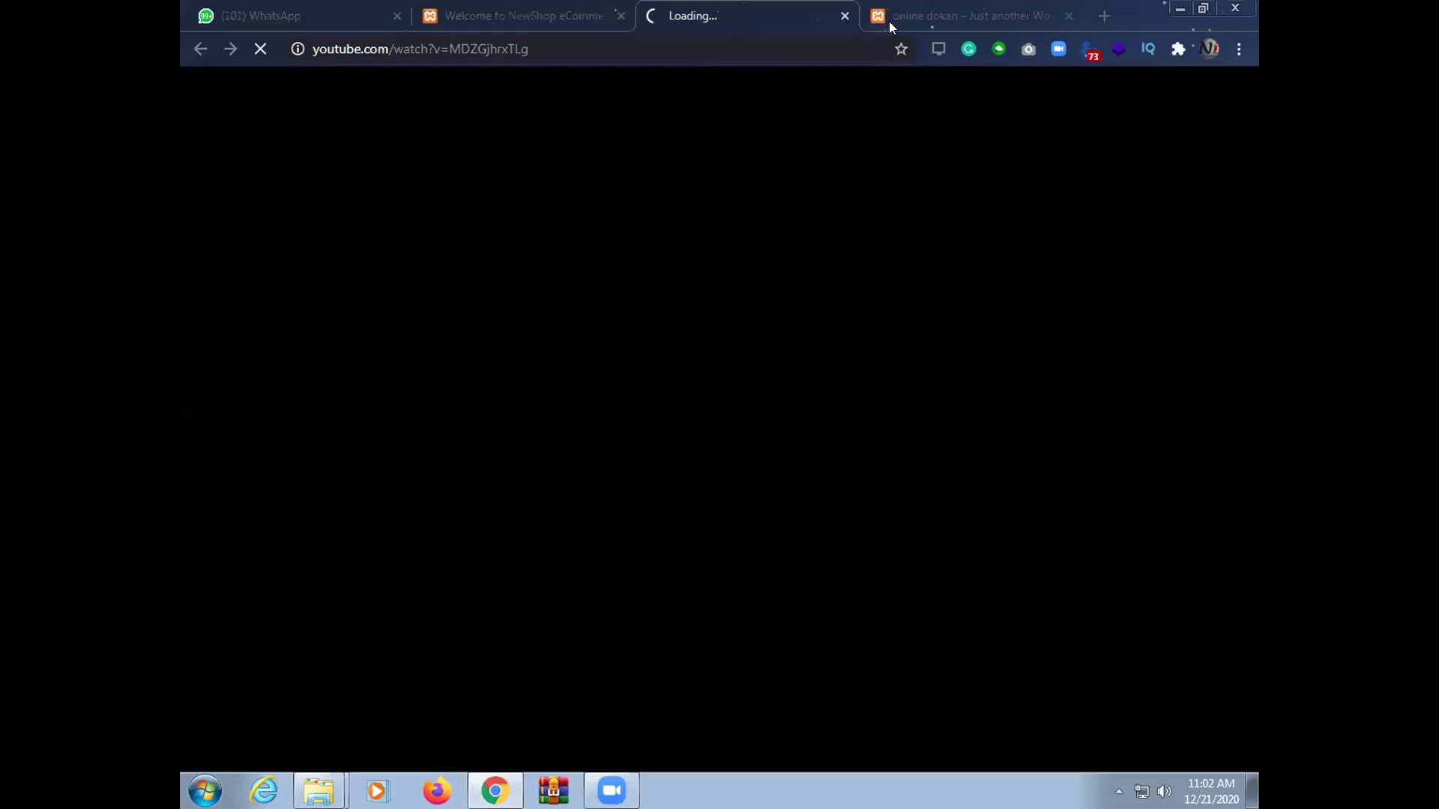
pyautogui.click(844, 15)
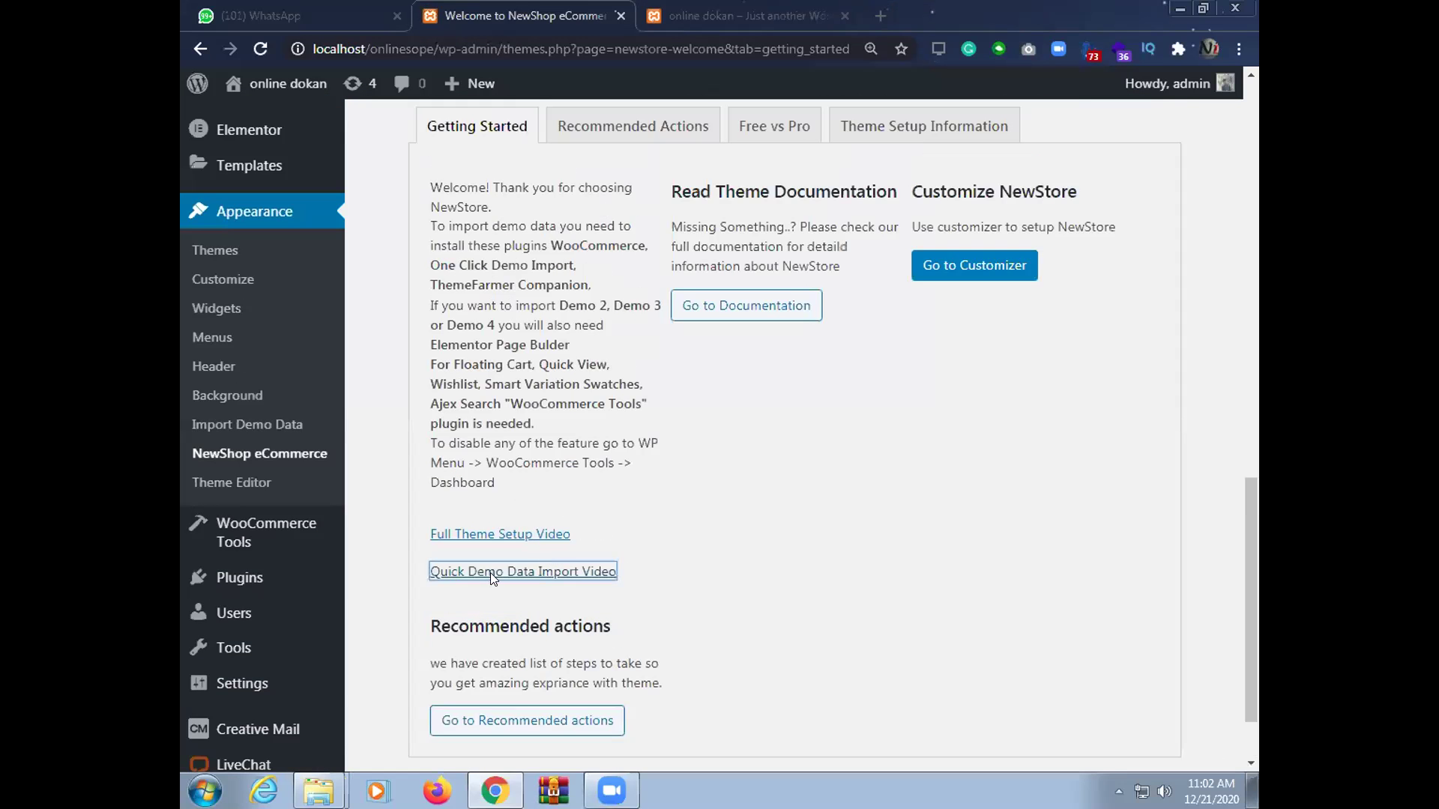
pyautogui.scroll(2, 619, 514)
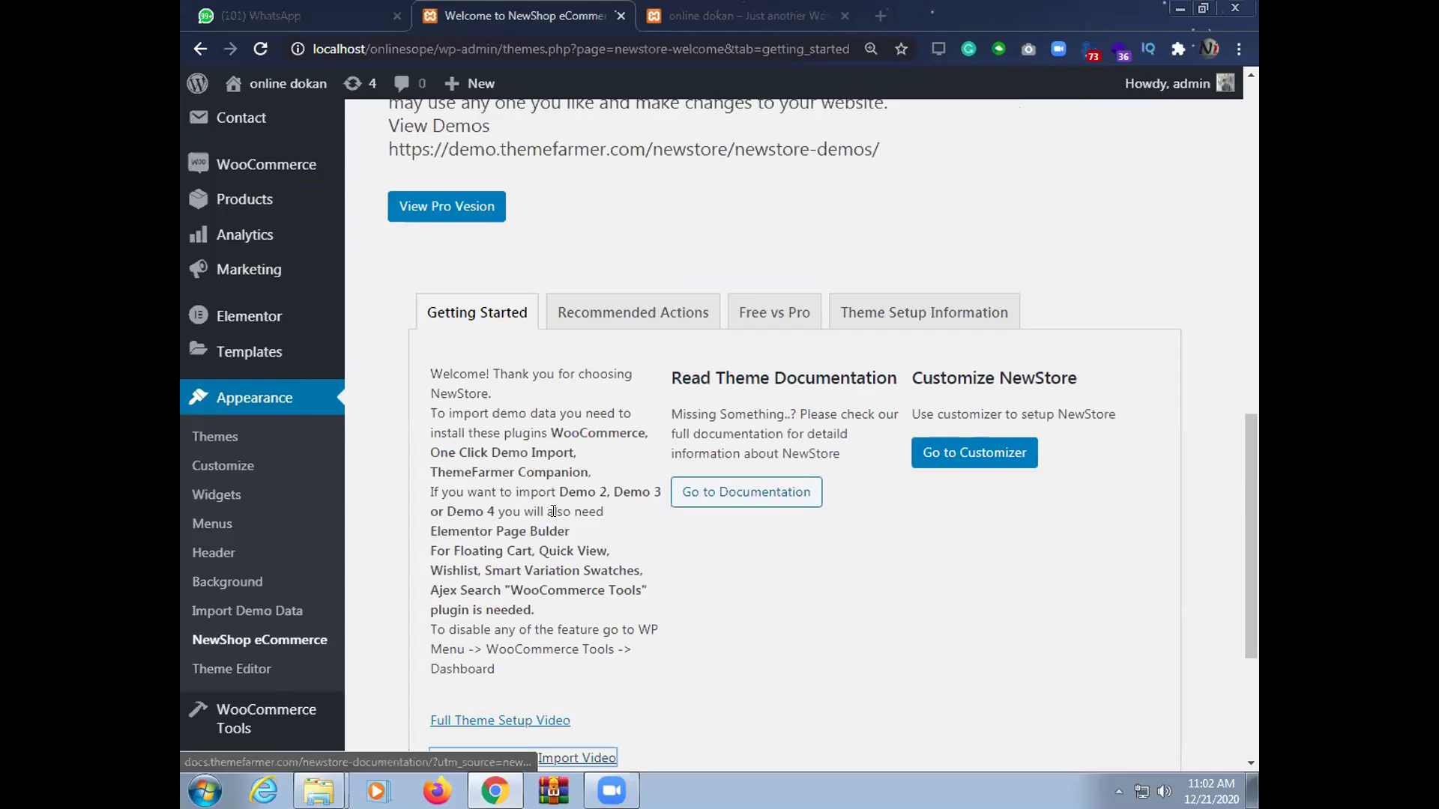
# Open the NewStore documentation in a new tab, then load Appearance > Import Demo Data
pyautogui.click(770, 491)
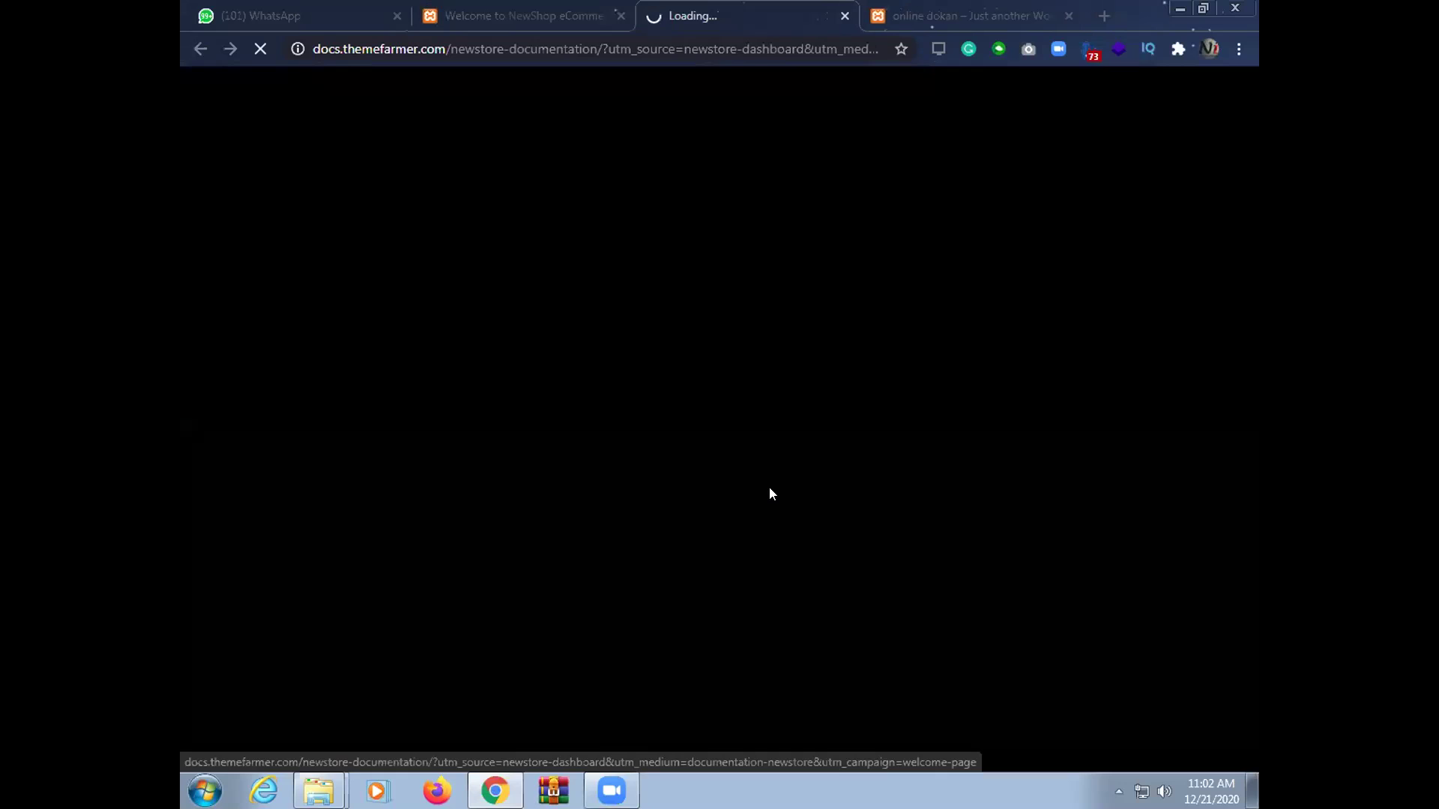
pyautogui.click(525, 15)
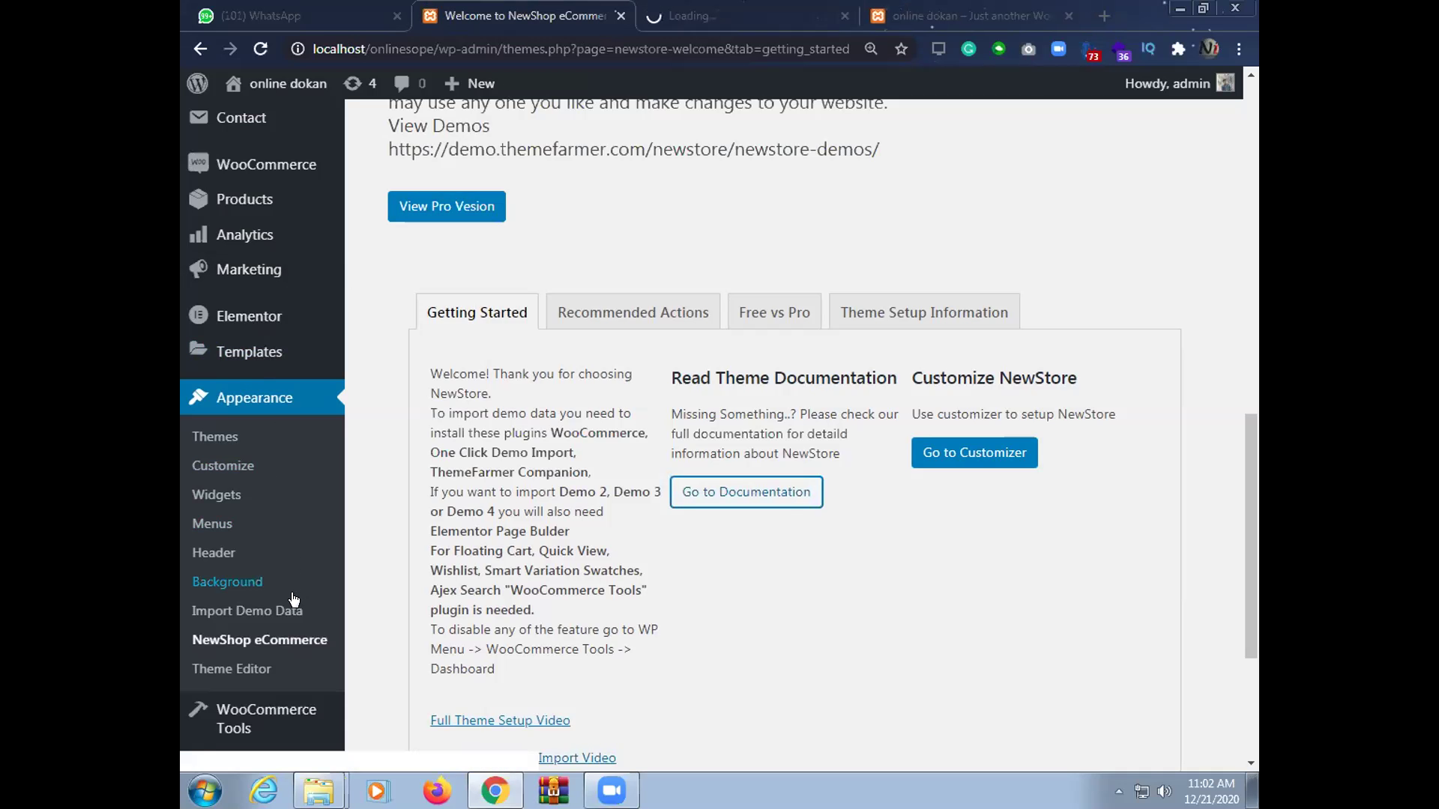
pyautogui.click(242, 622)
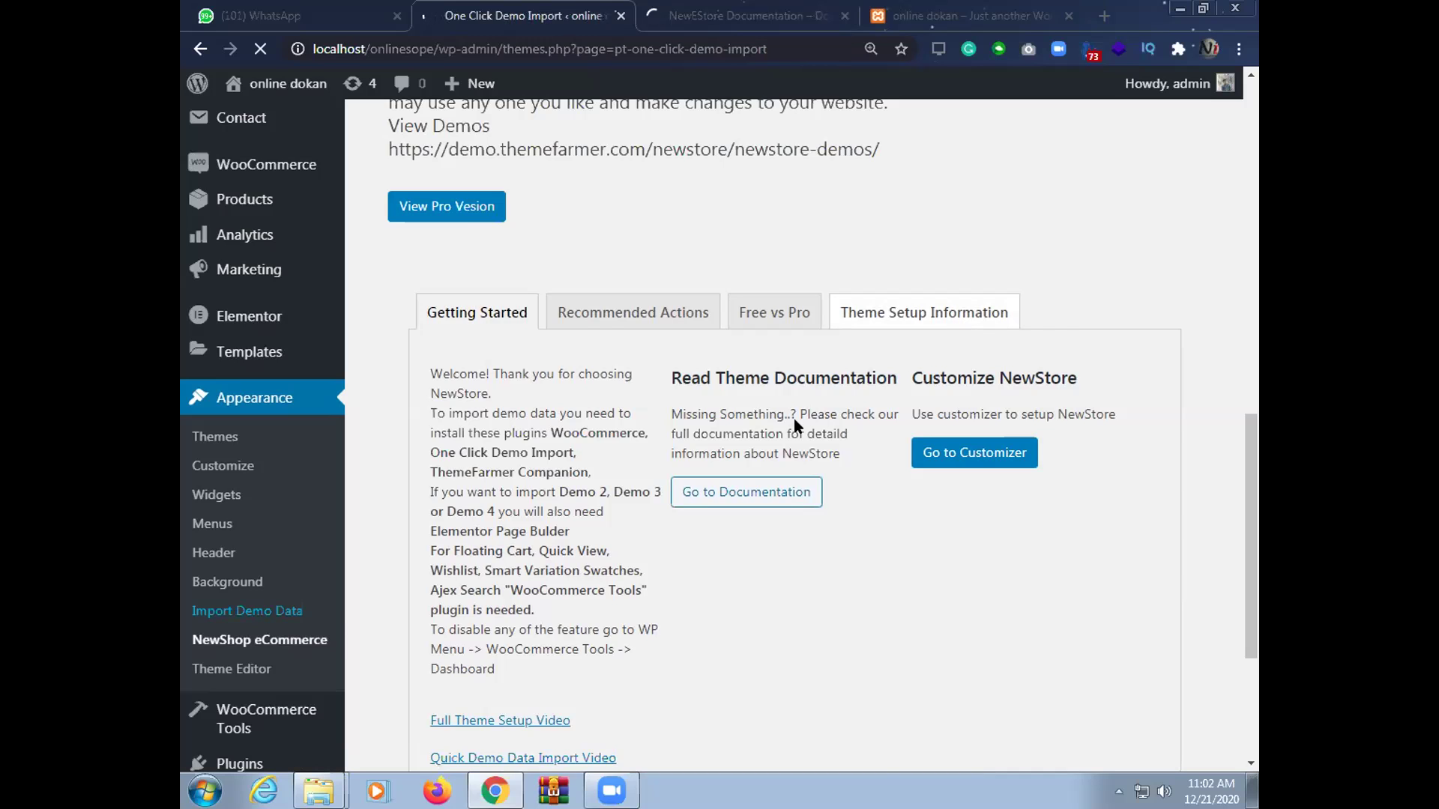
# Browse the demo grid and start importing Demo 1, confirming with 'Yes, import!'
pyautogui.scroll(-3, 760, 465)
pyautogui.scroll(-4, 760, 464)
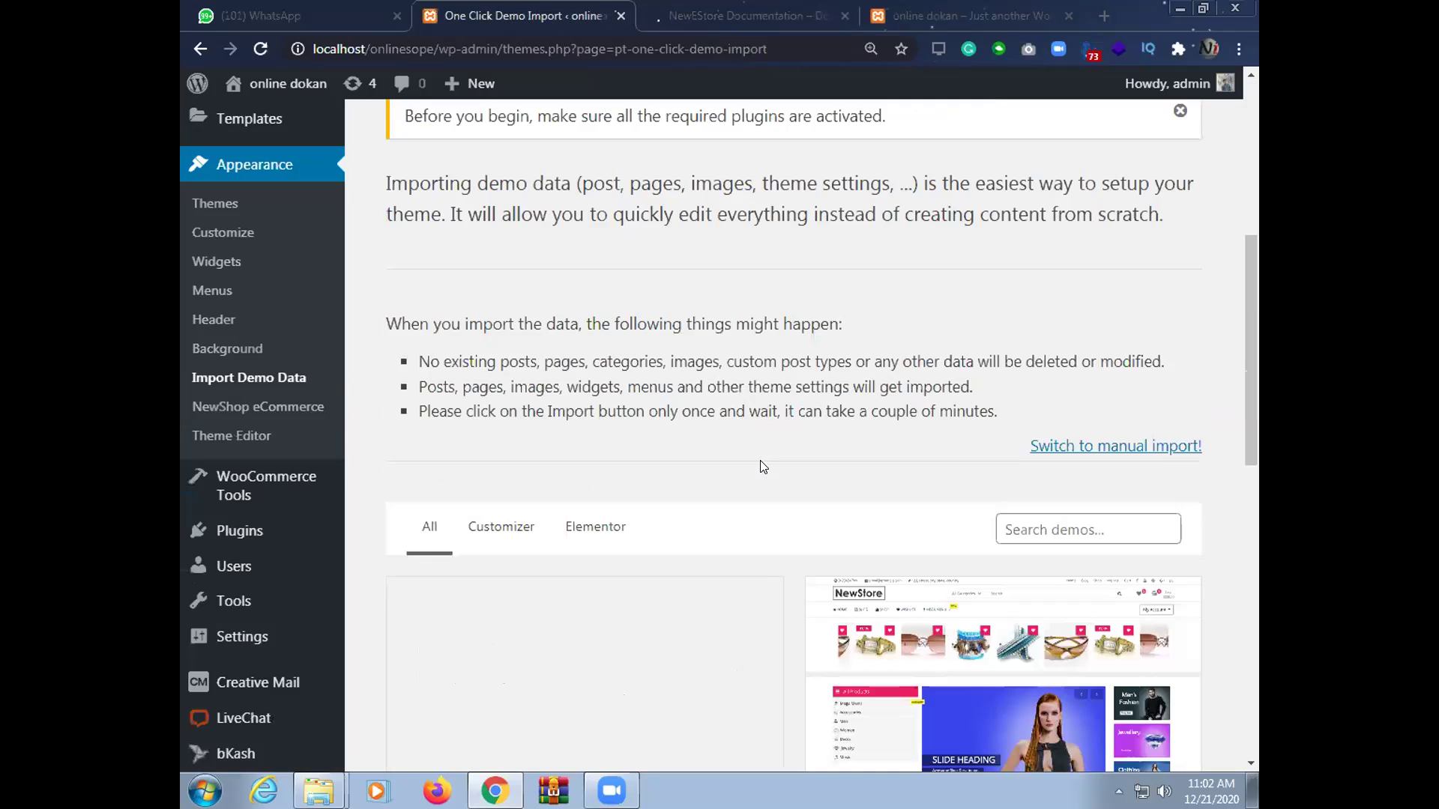
pyautogui.scroll(-3, 514, 437)
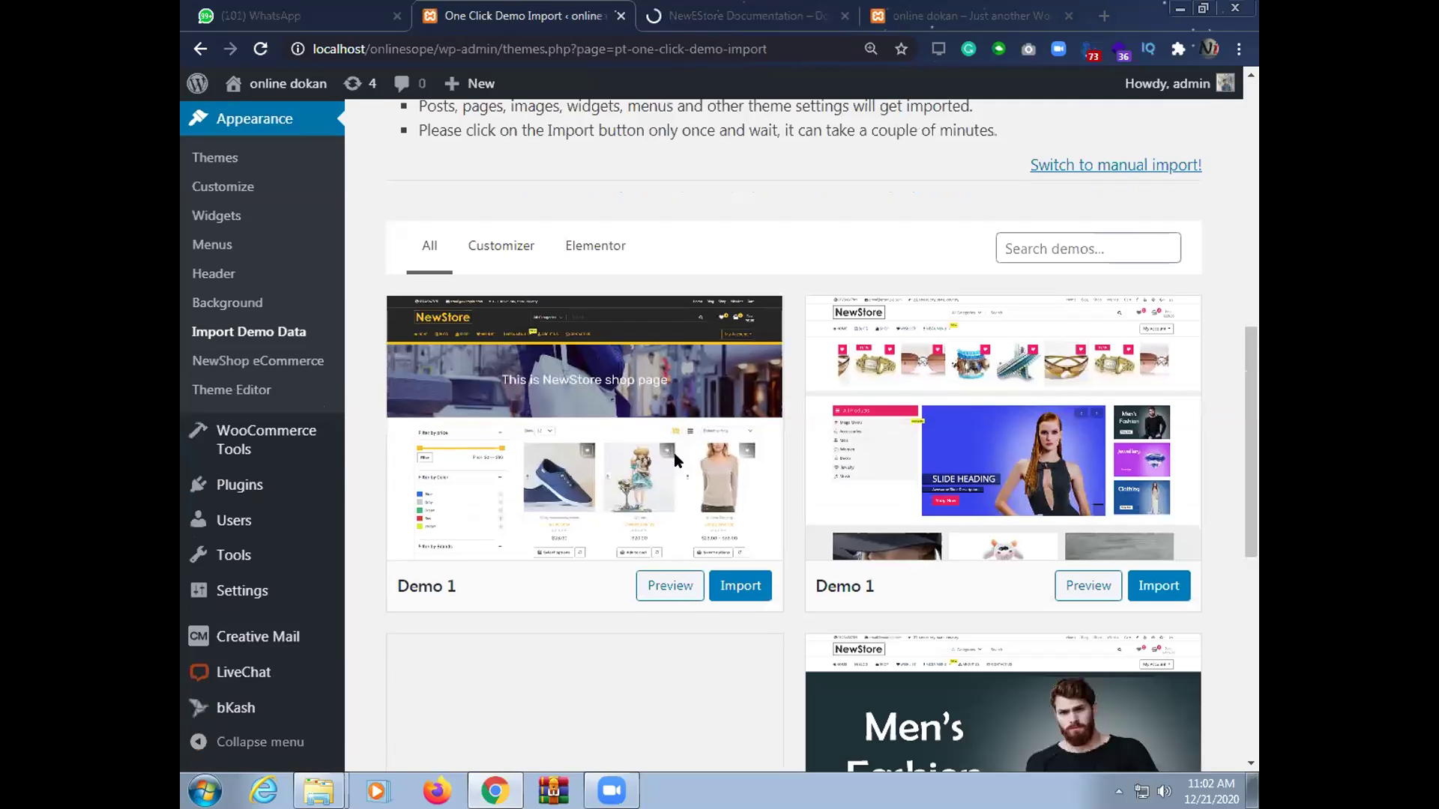
pyautogui.scroll(-2, 677, 463)
pyautogui.scroll(-2, 679, 472)
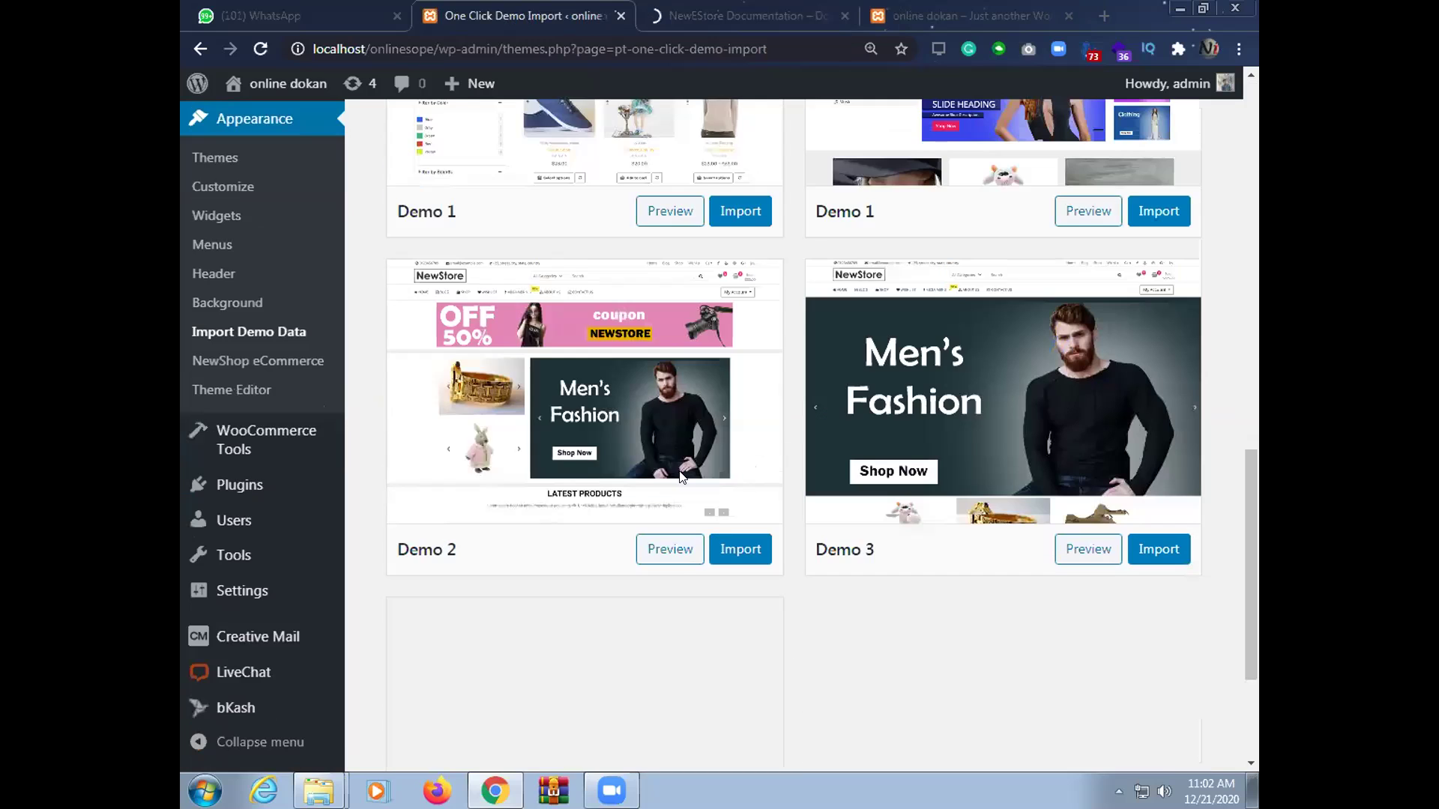
pyautogui.scroll(-3, 682, 517)
pyautogui.scroll(-1, 679, 584)
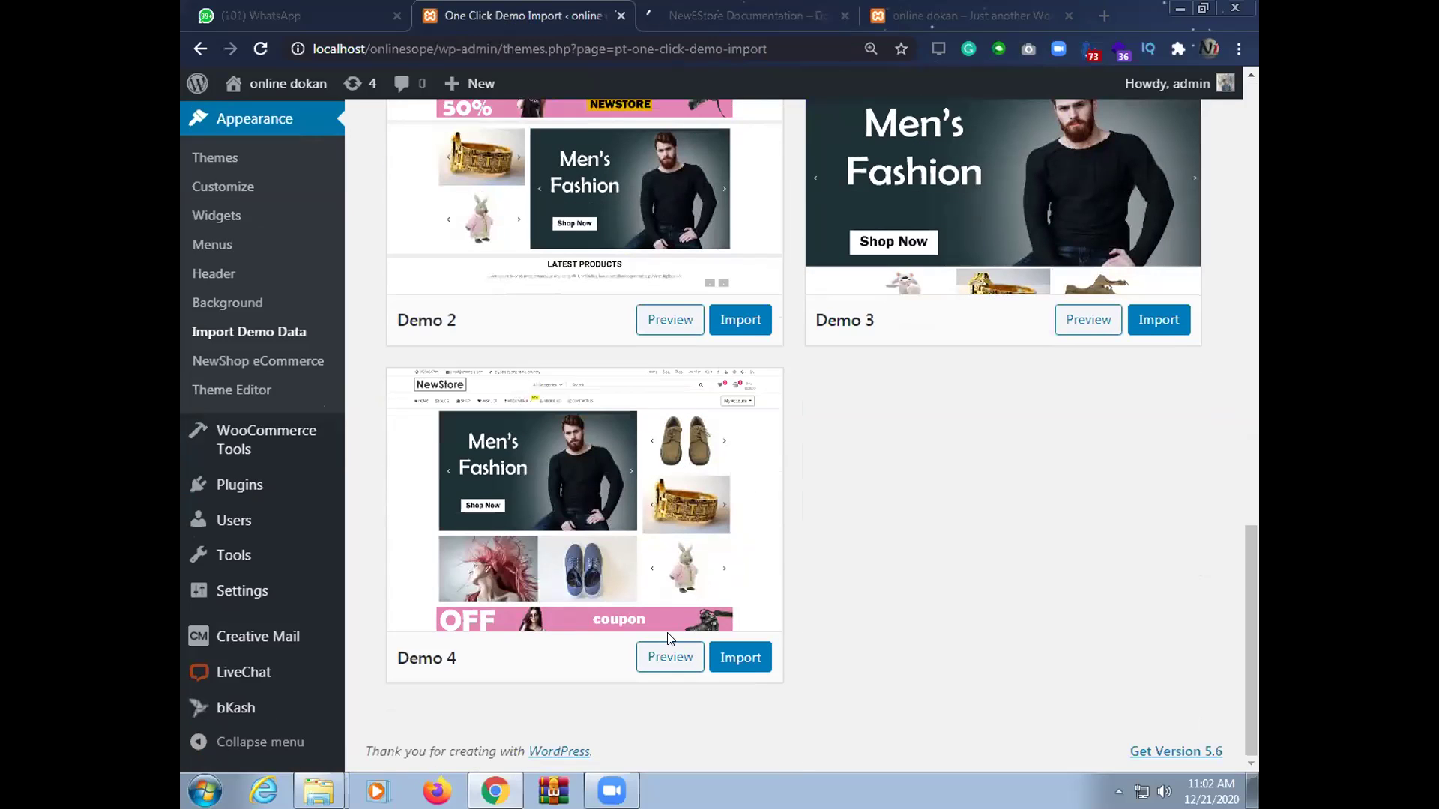
pyautogui.scroll(6, 662, 636)
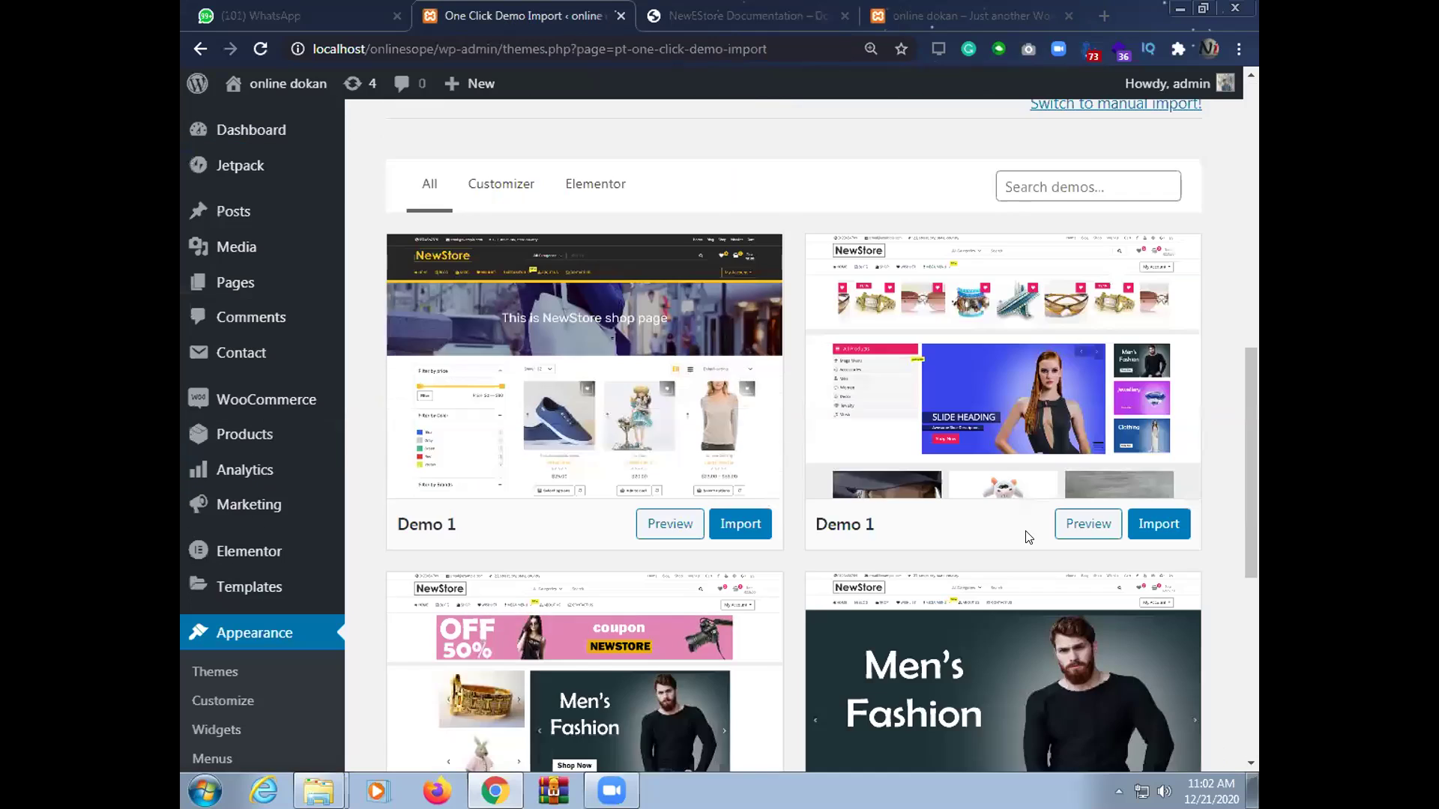
pyautogui.scroll(-2, 499, 630)
pyautogui.scroll(-4, 614, 646)
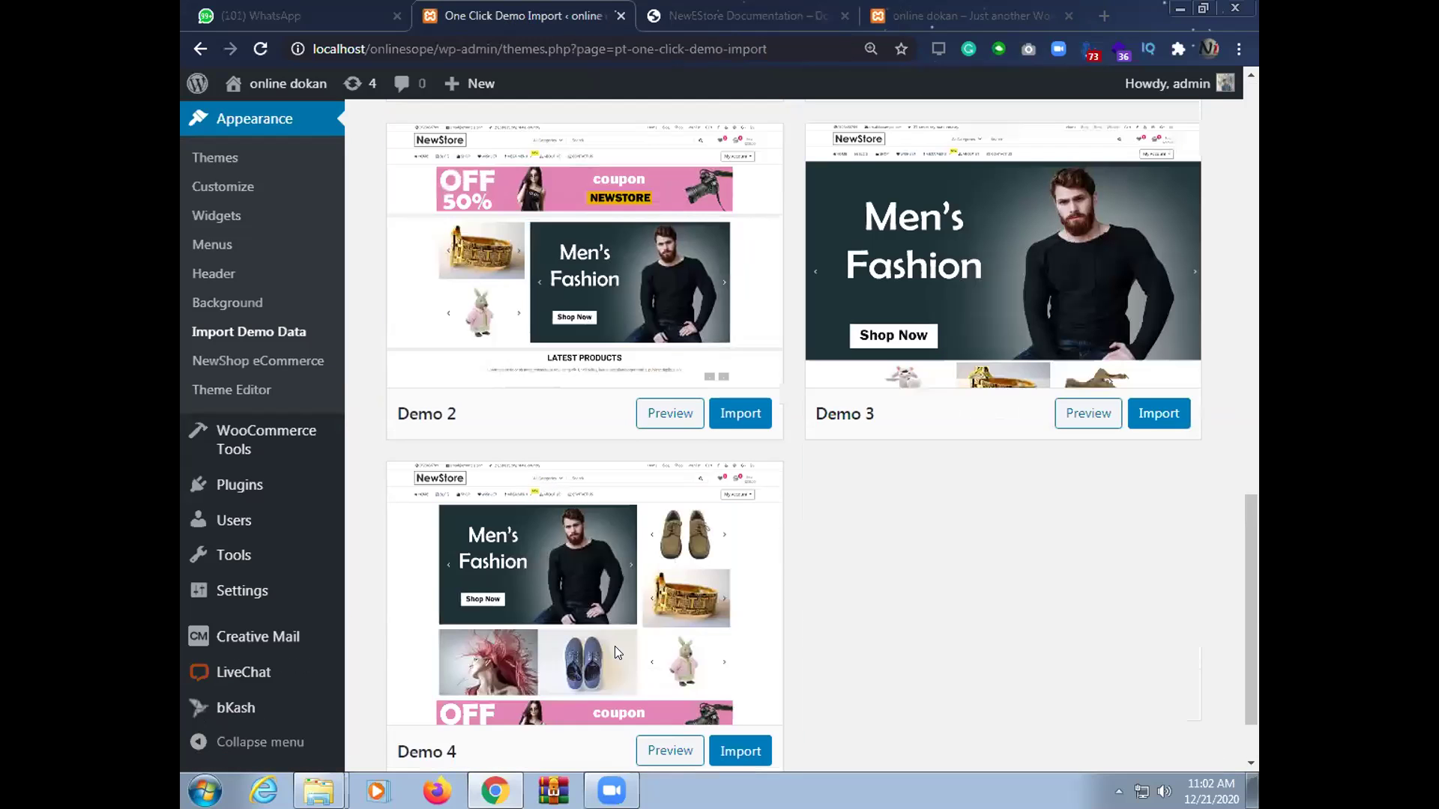
pyautogui.scroll(5, 670, 651)
pyautogui.scroll(4, 539, 616)
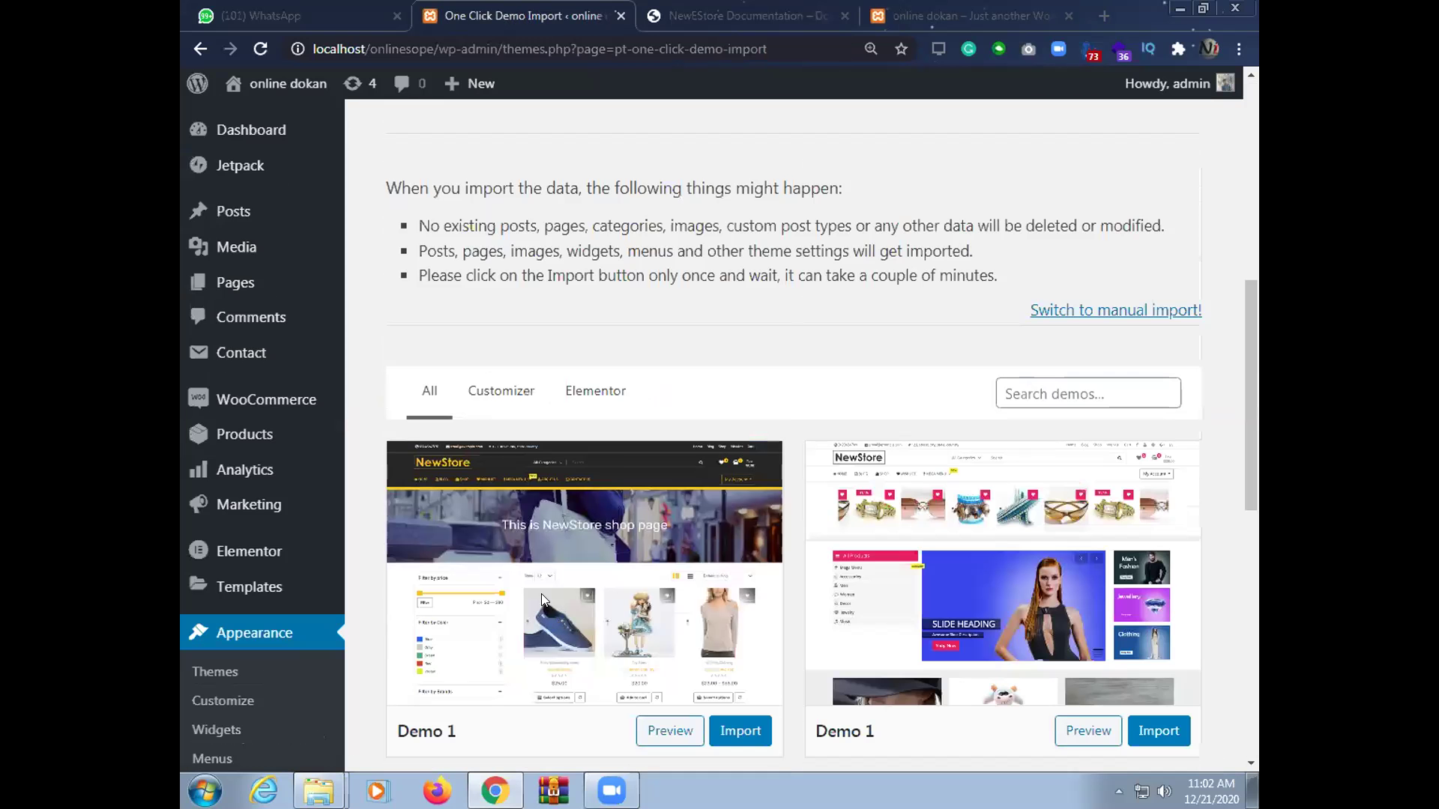
pyautogui.scroll(-3, 819, 596)
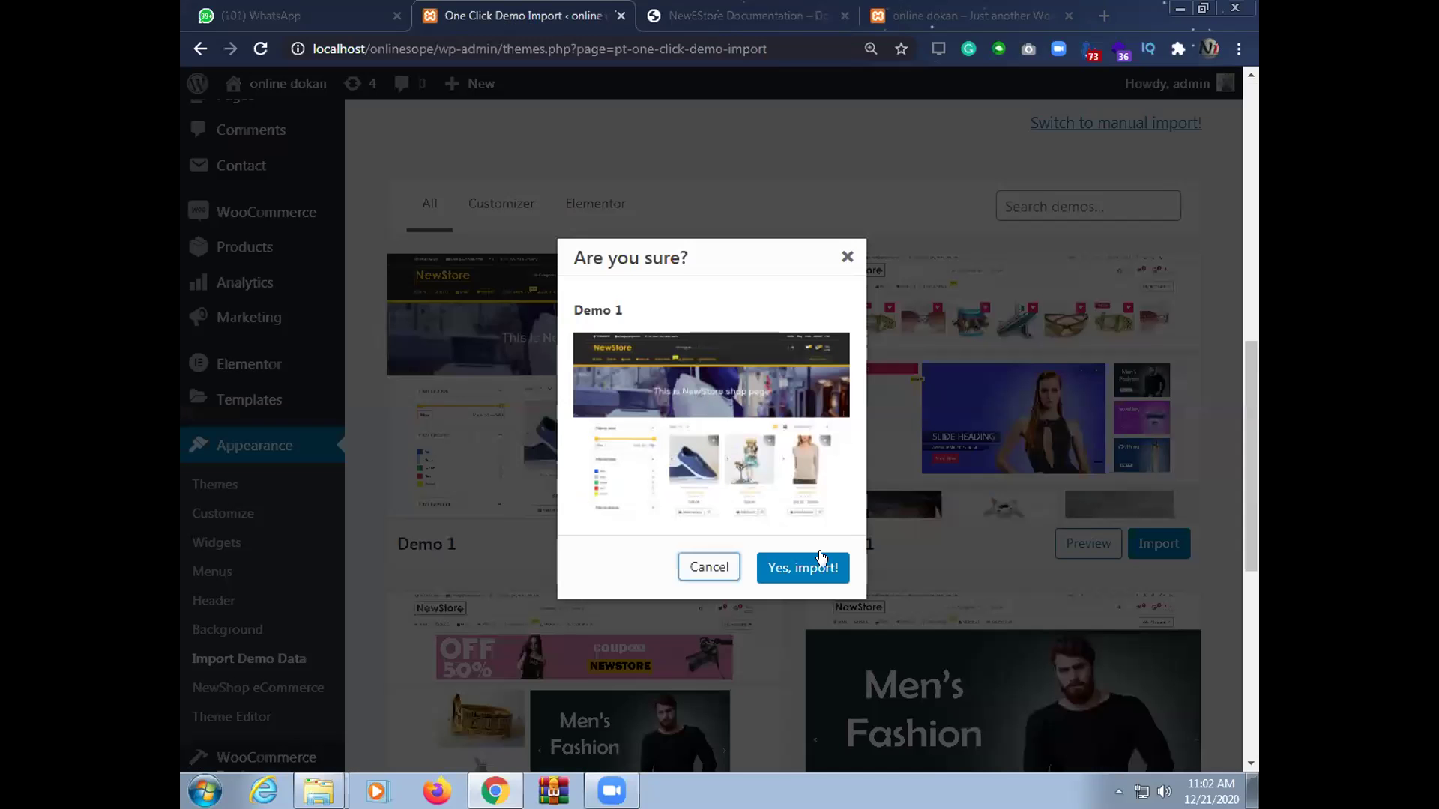
pyautogui.press('Return')
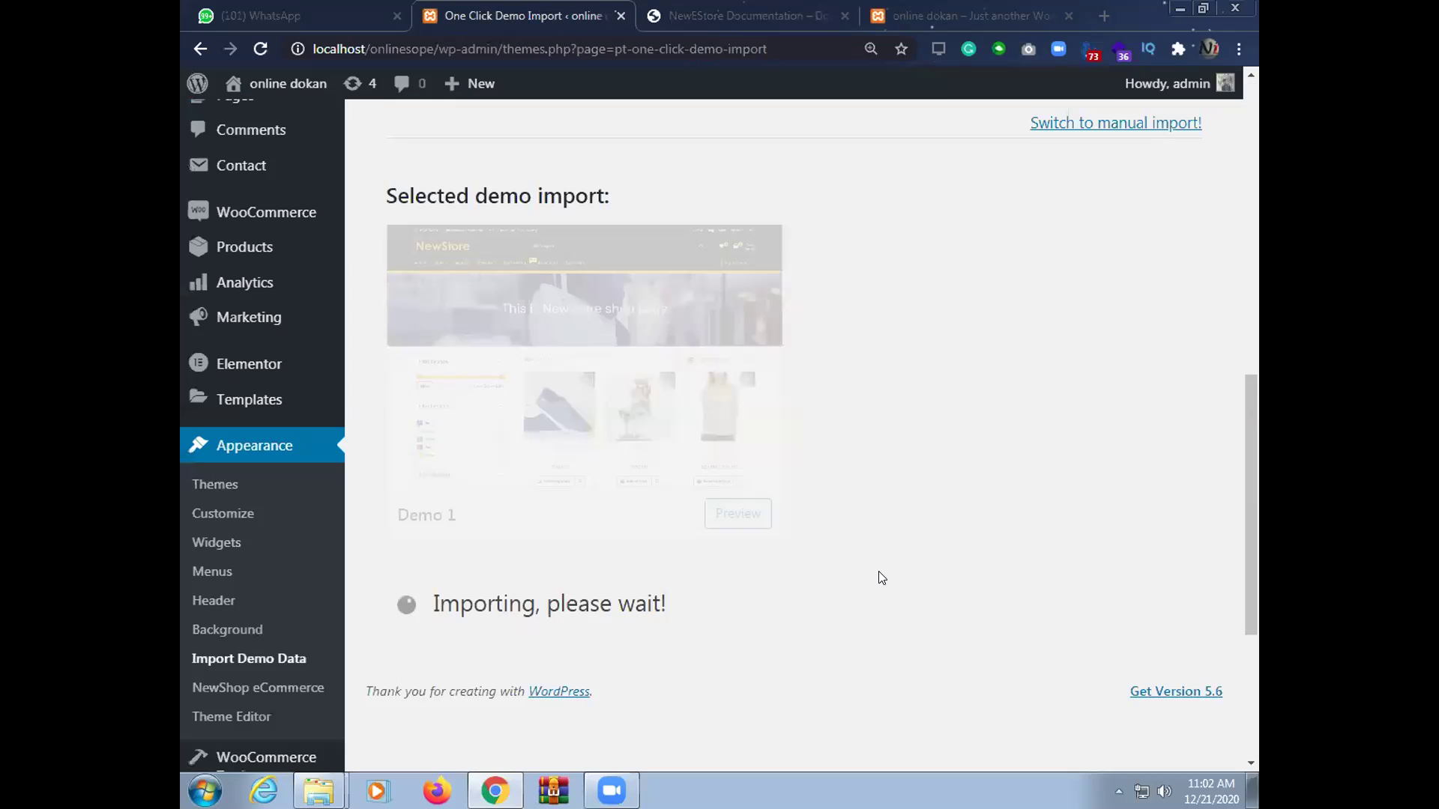
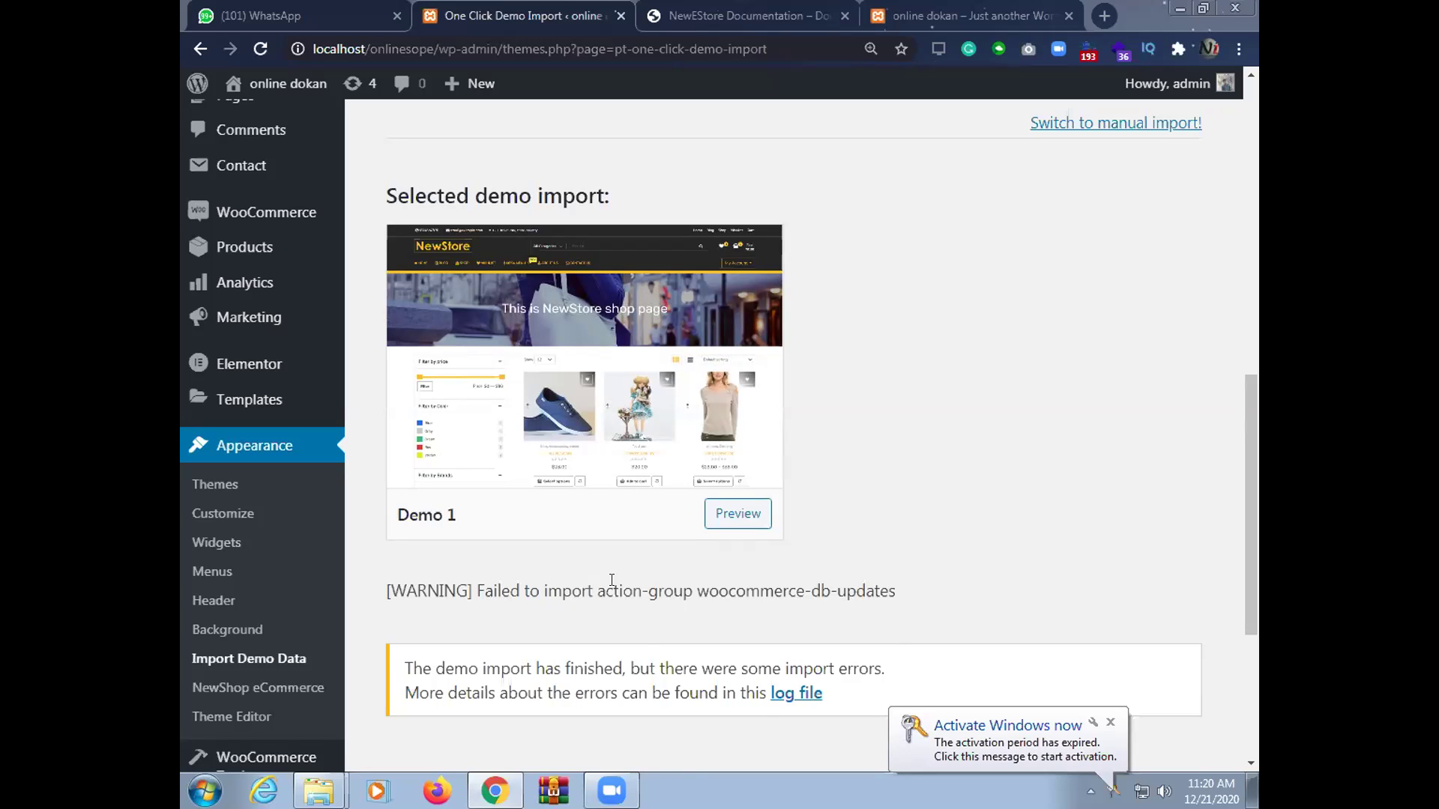
# Reload the online dokan storefront to check the imported NewStore demo front page
pyautogui.click(708, 9)
pyautogui.click(580, 6)
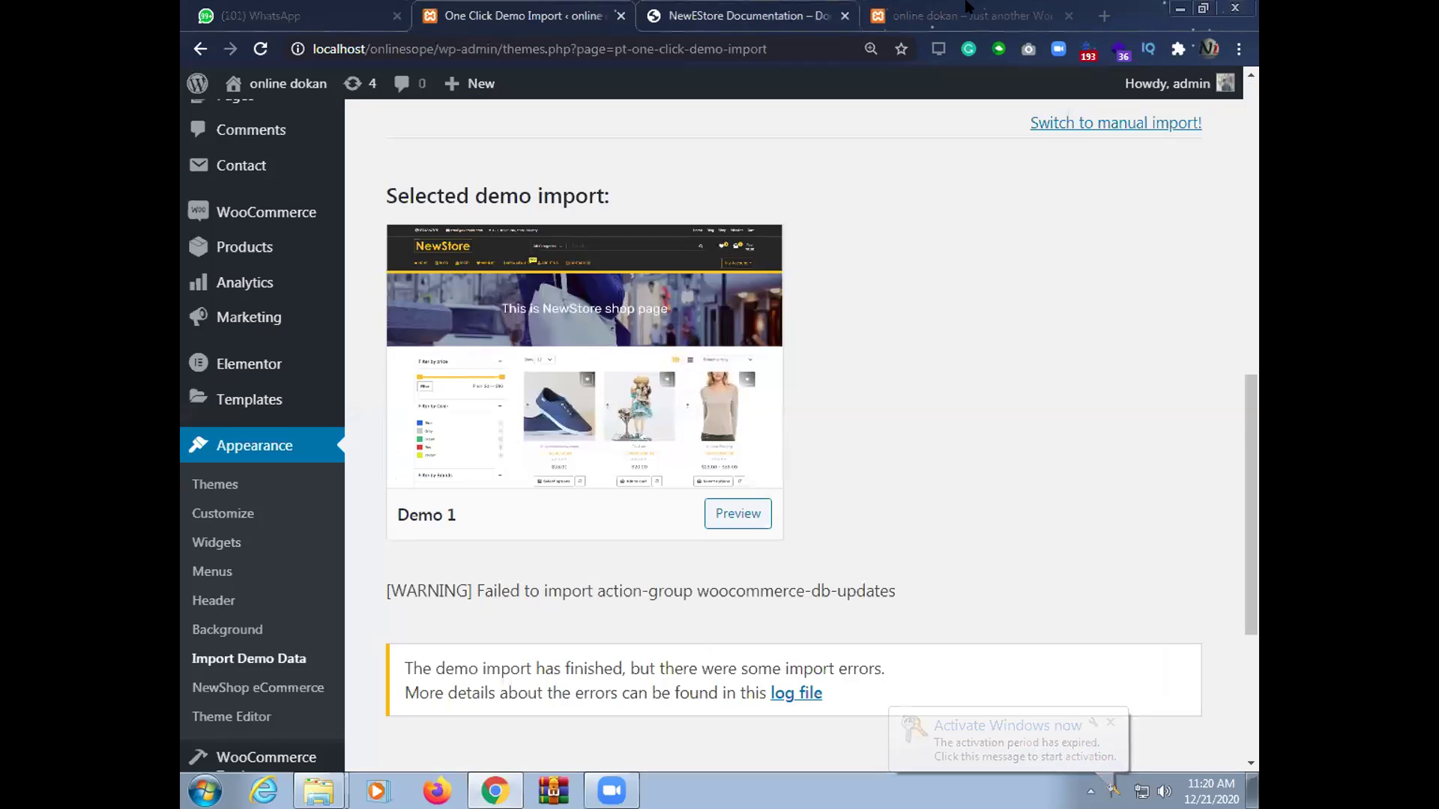
pyautogui.click(967, 15)
pyautogui.click(260, 49)
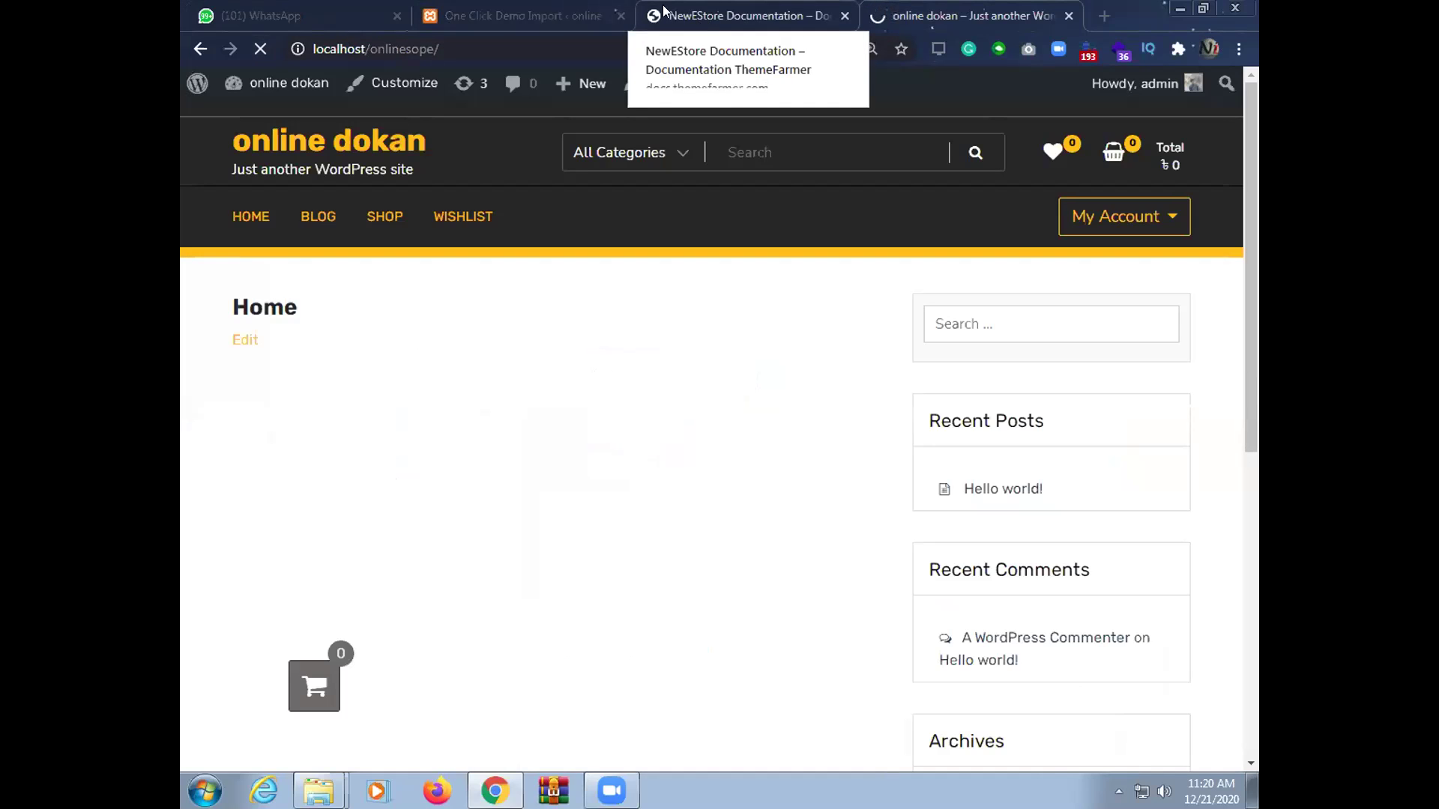
pyautogui.click(560, 9)
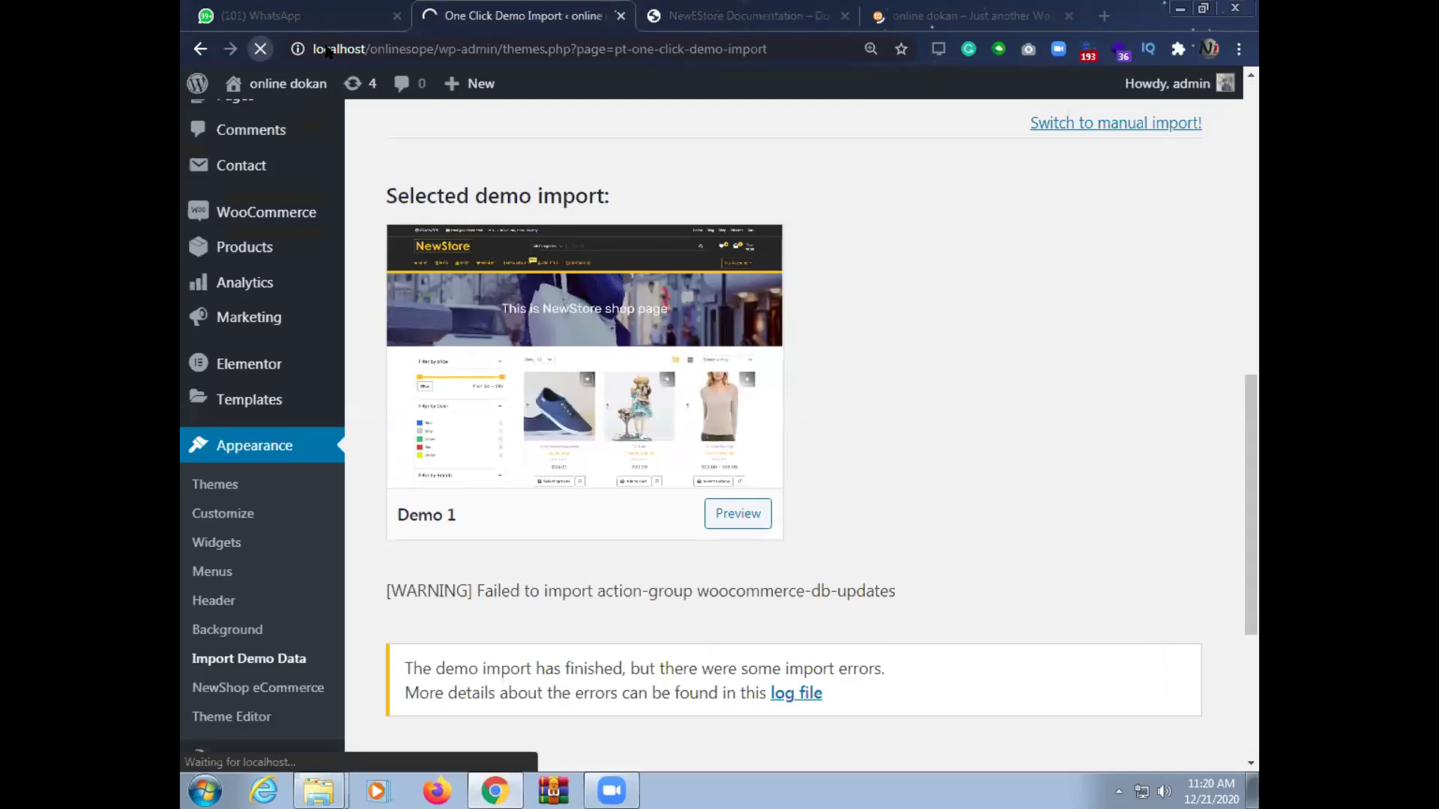
pyautogui.click(926, 17)
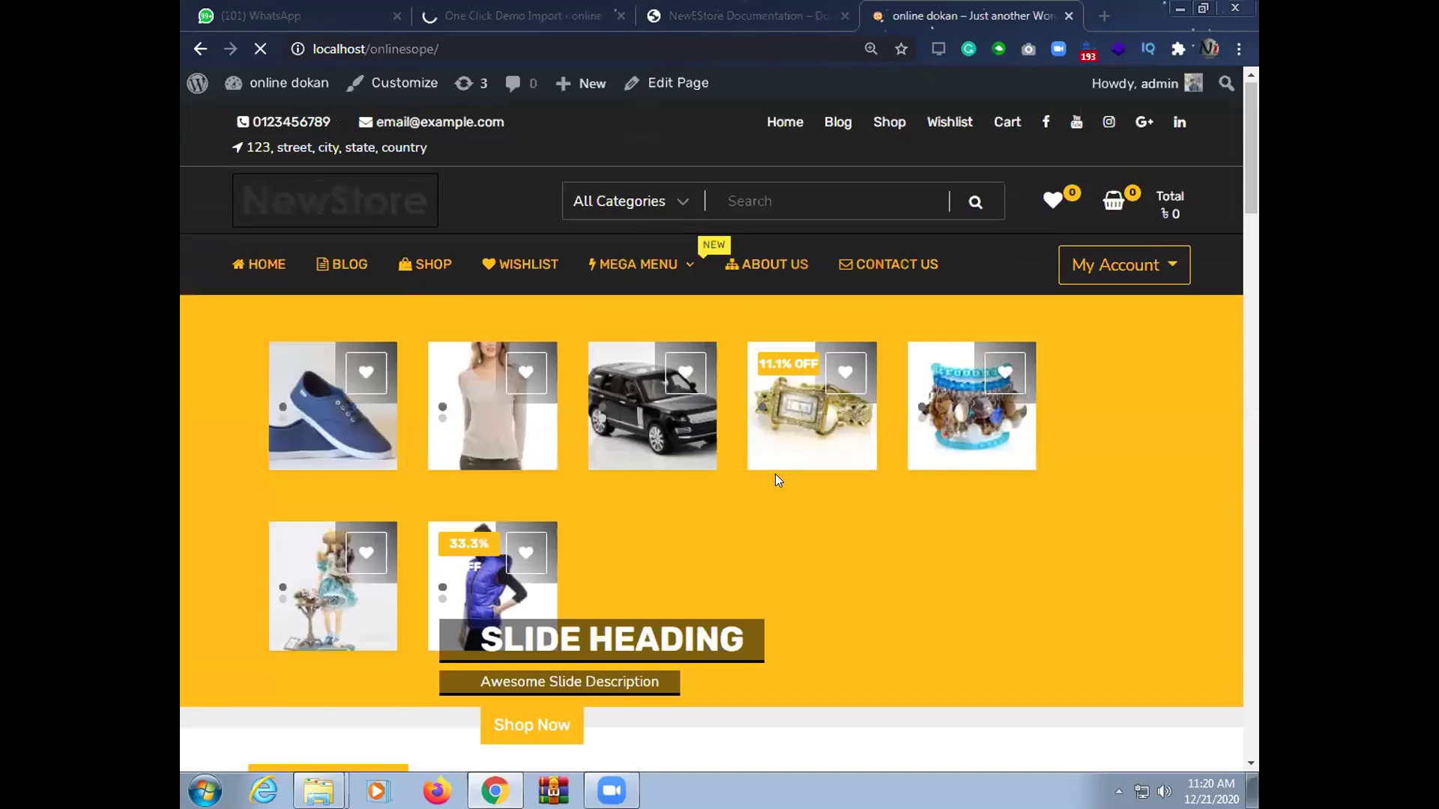
pyautogui.scroll(-5, 778, 481)
pyautogui.scroll(-3, 779, 482)
pyautogui.scroll(-5, 757, 491)
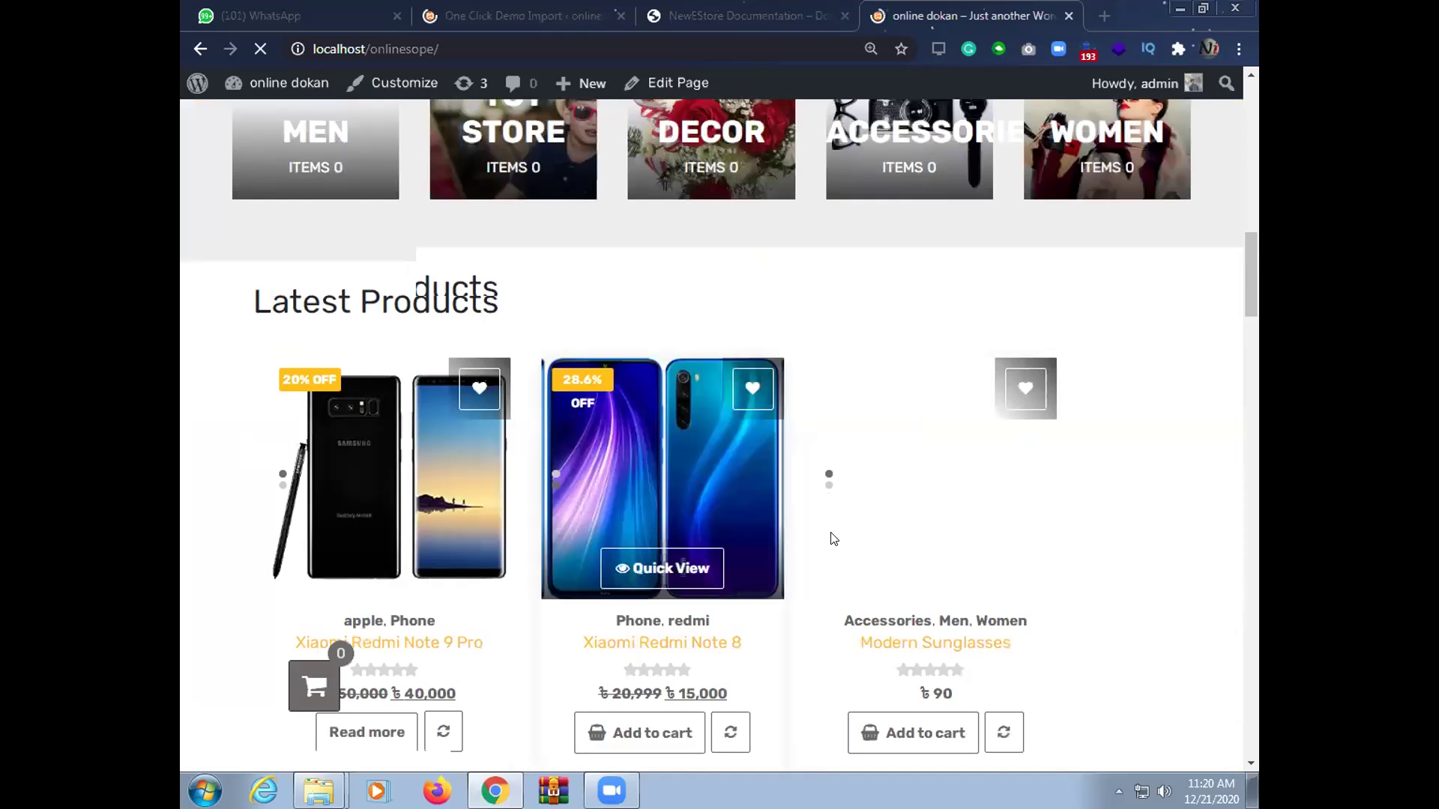
pyautogui.scroll(-10, 831, 532)
pyautogui.scroll(15, 831, 534)
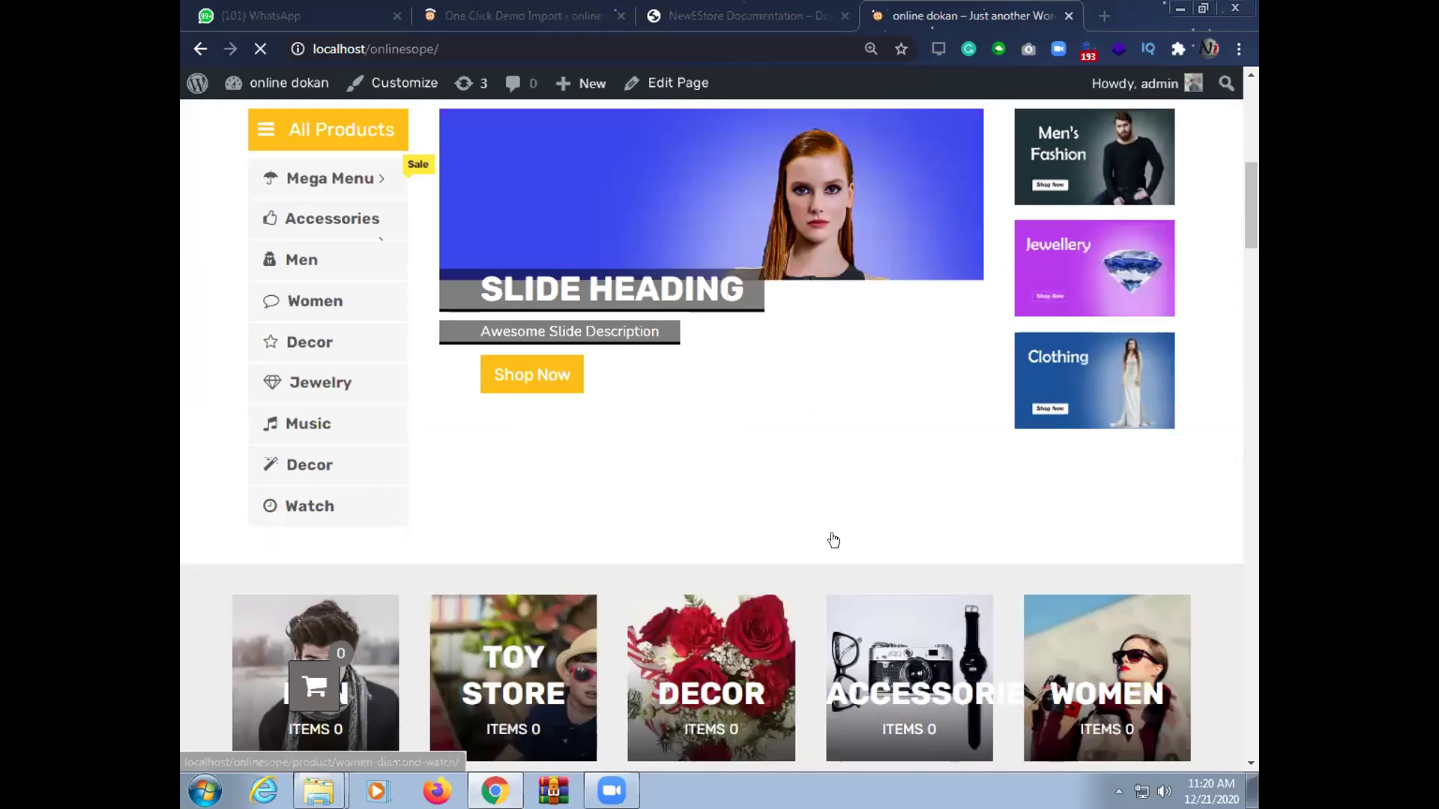
pyautogui.scroll(-10, 830, 535)
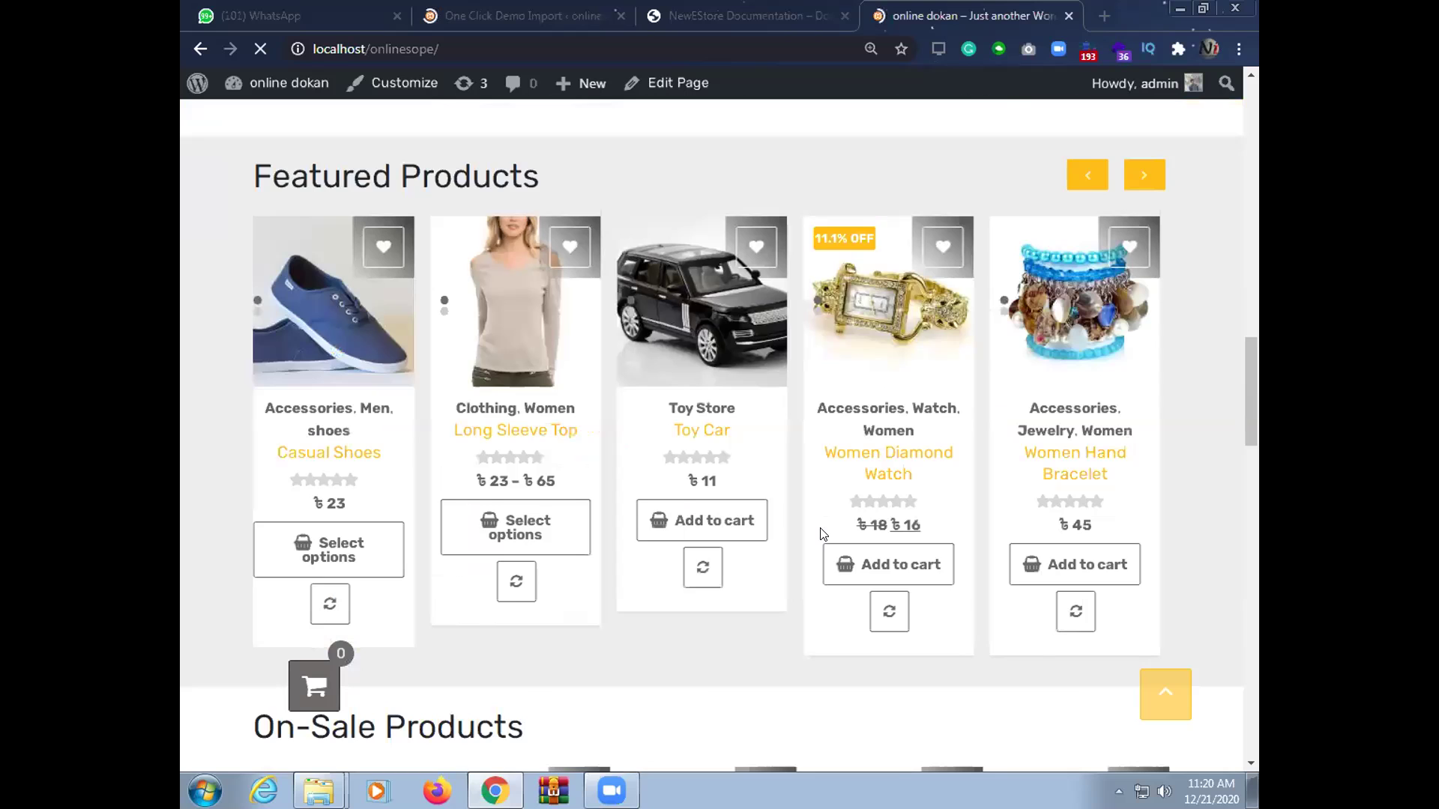
pyautogui.scroll(-12, 822, 534)
pyautogui.scroll(-9, 822, 527)
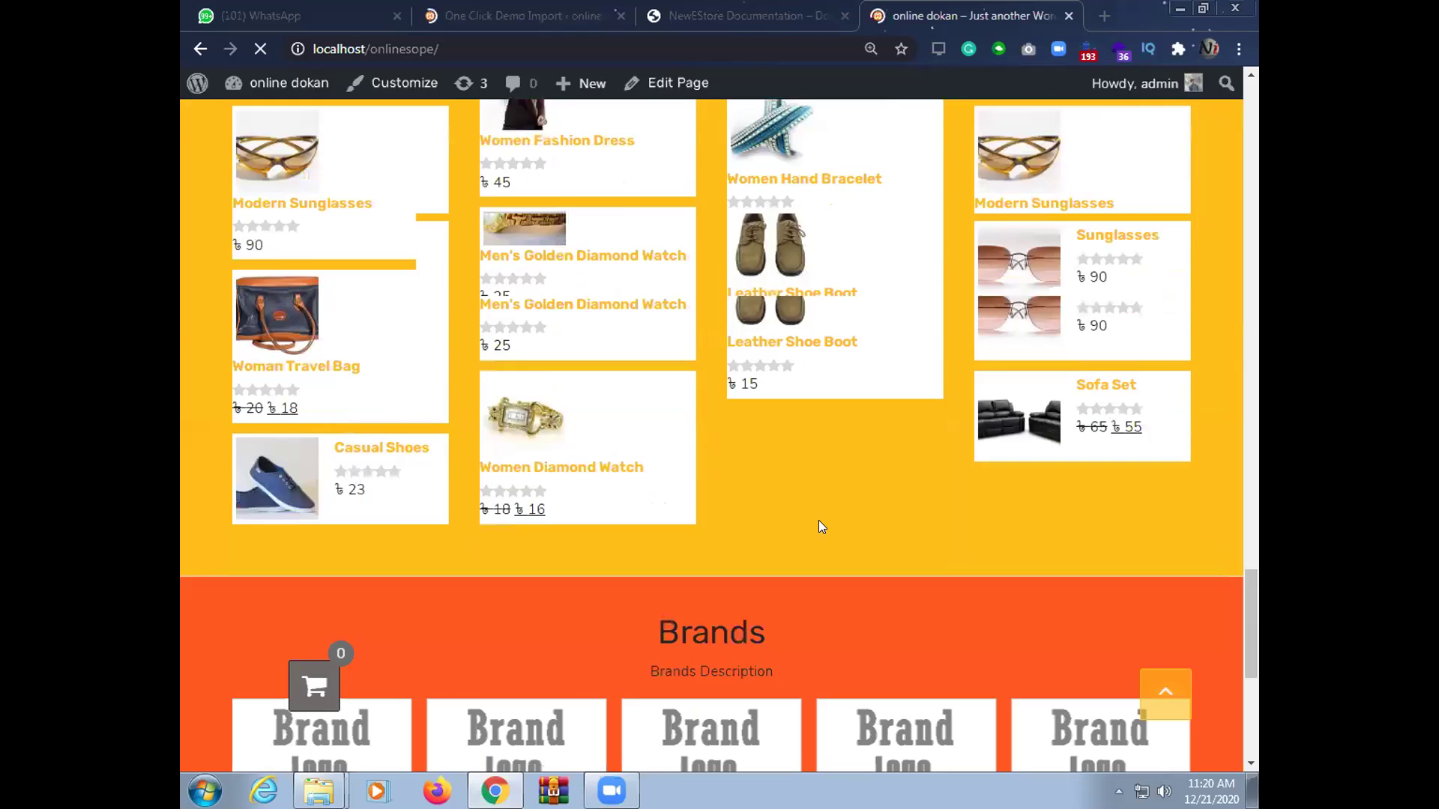
pyautogui.scroll(10, 824, 525)
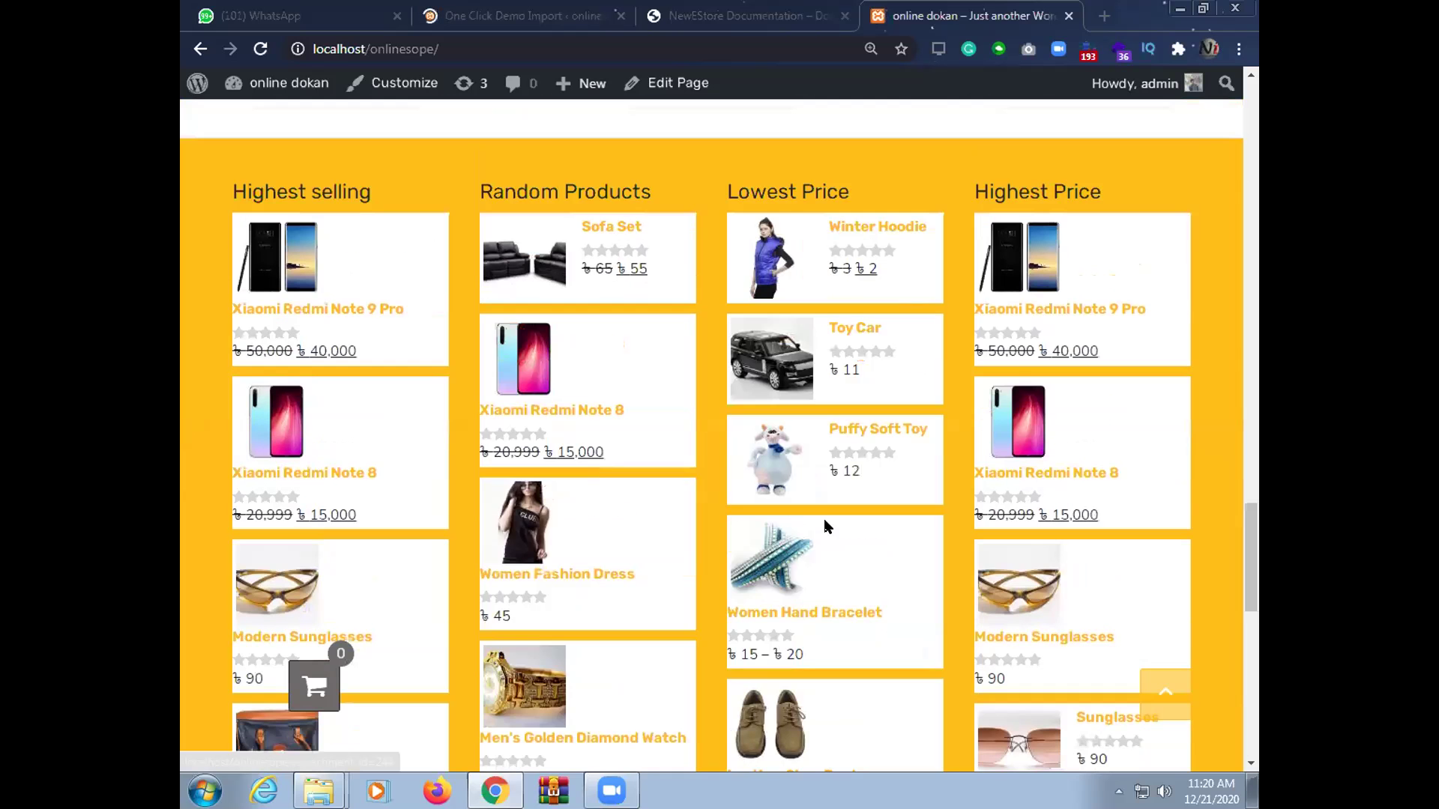
pyautogui.scroll(15, 829, 520)
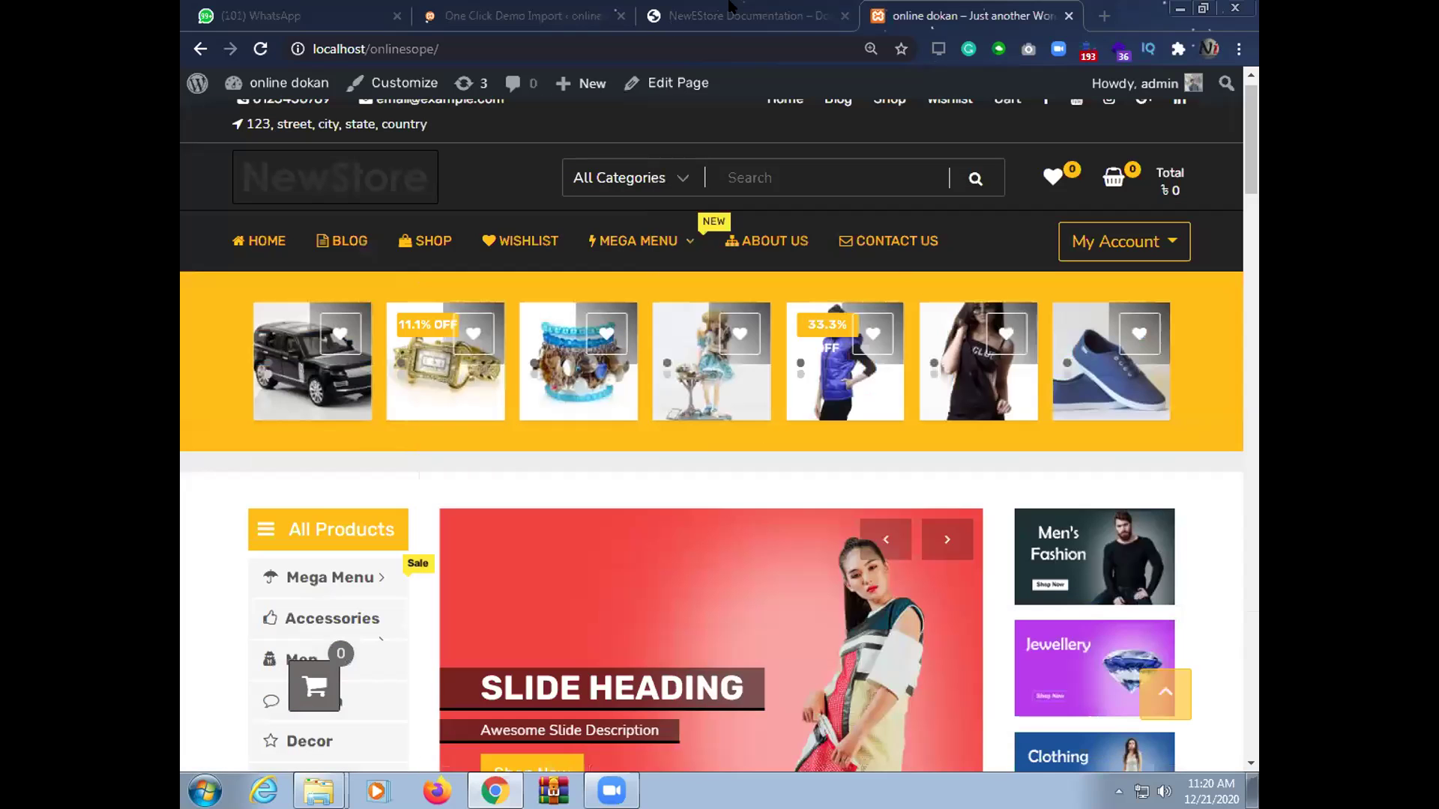
pyautogui.click(501, 7)
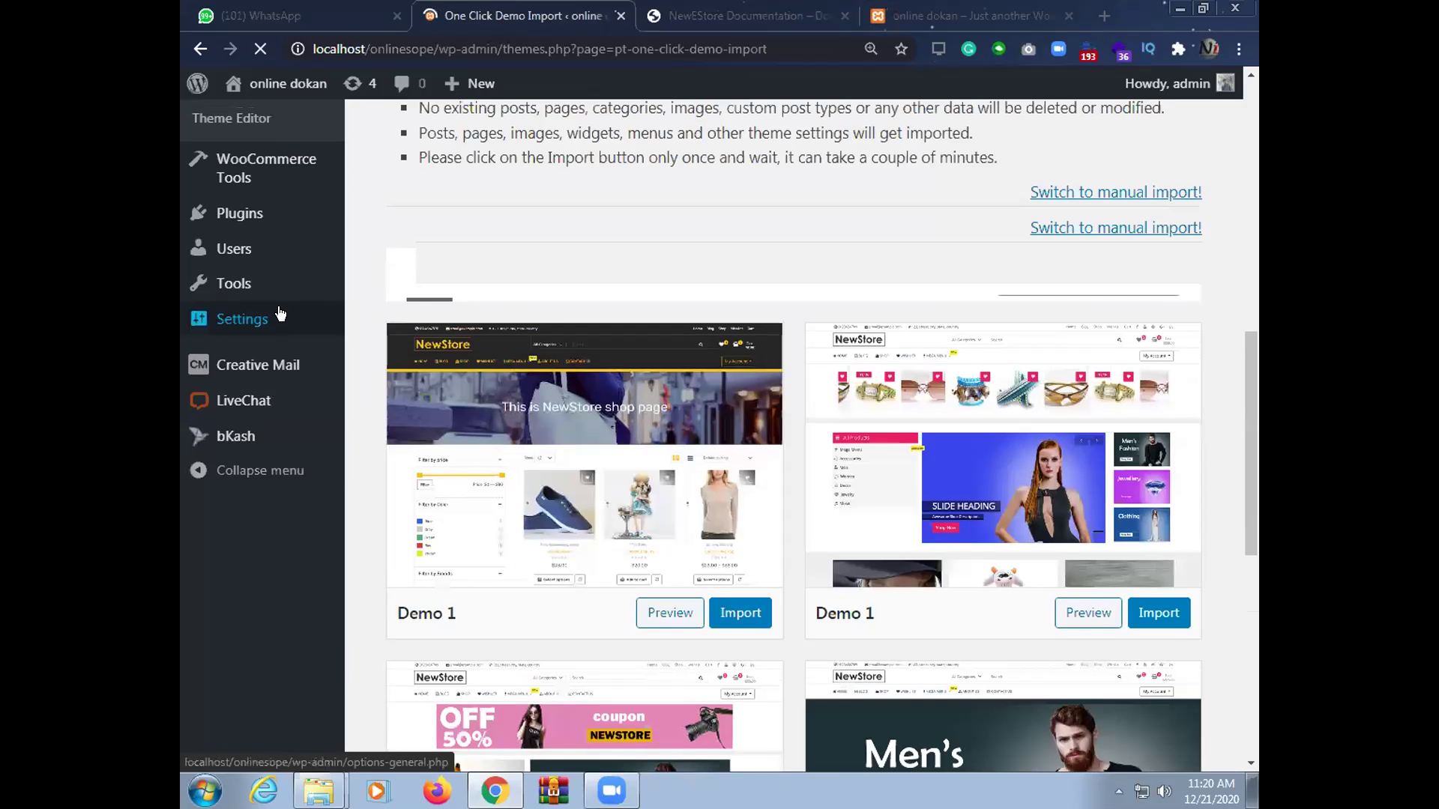
pyautogui.scroll(6, 255, 315)
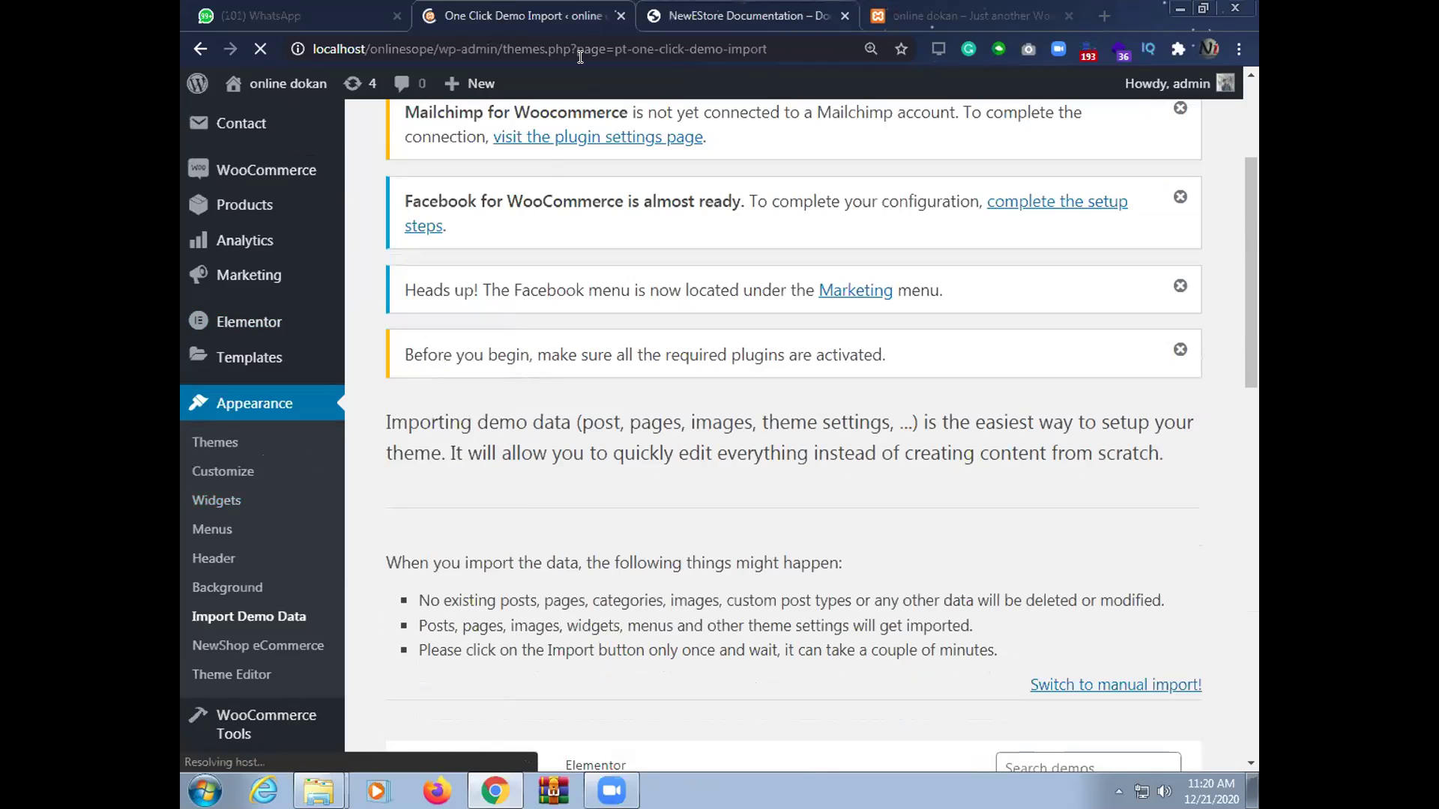
pyautogui.click(772, 6)
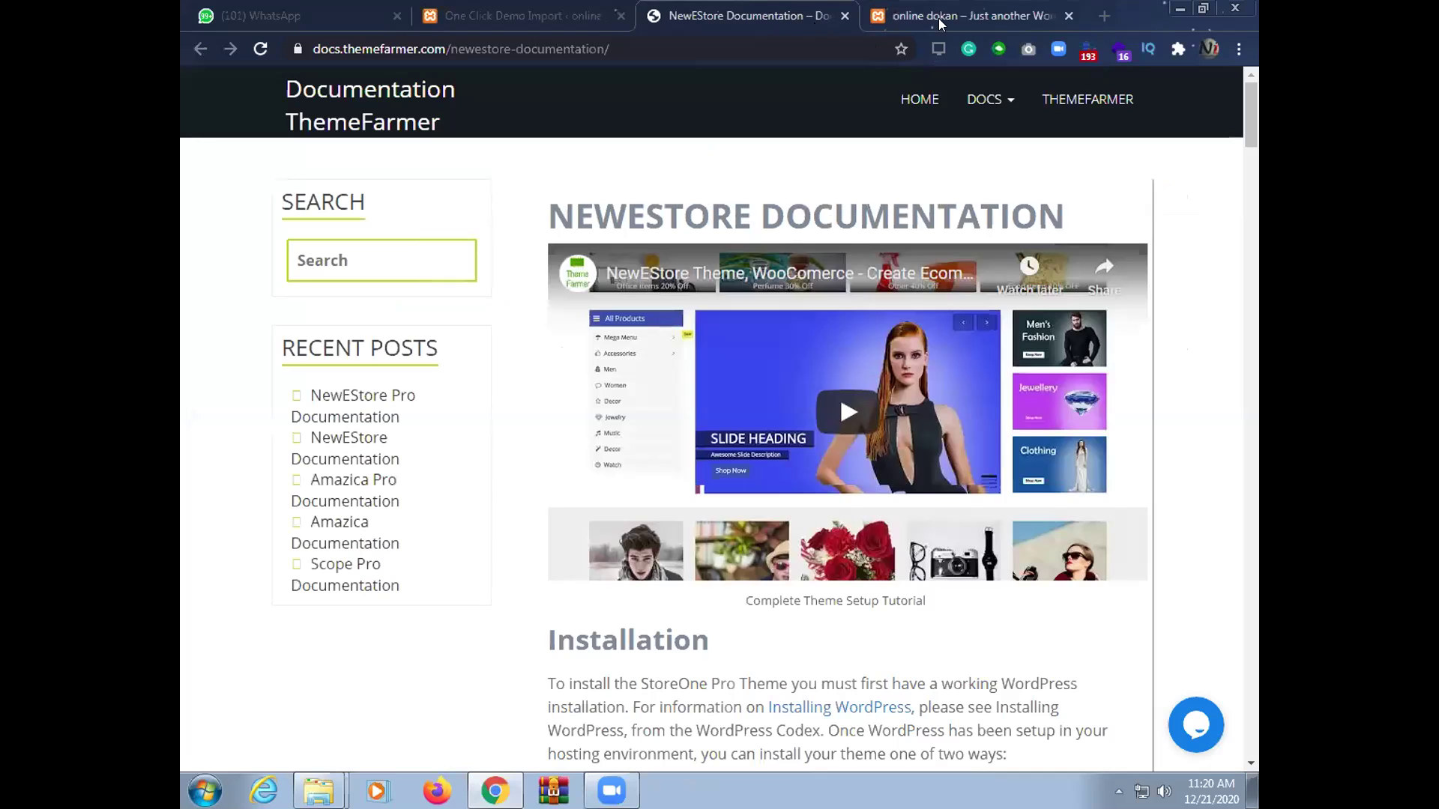
pyautogui.click(907, 7)
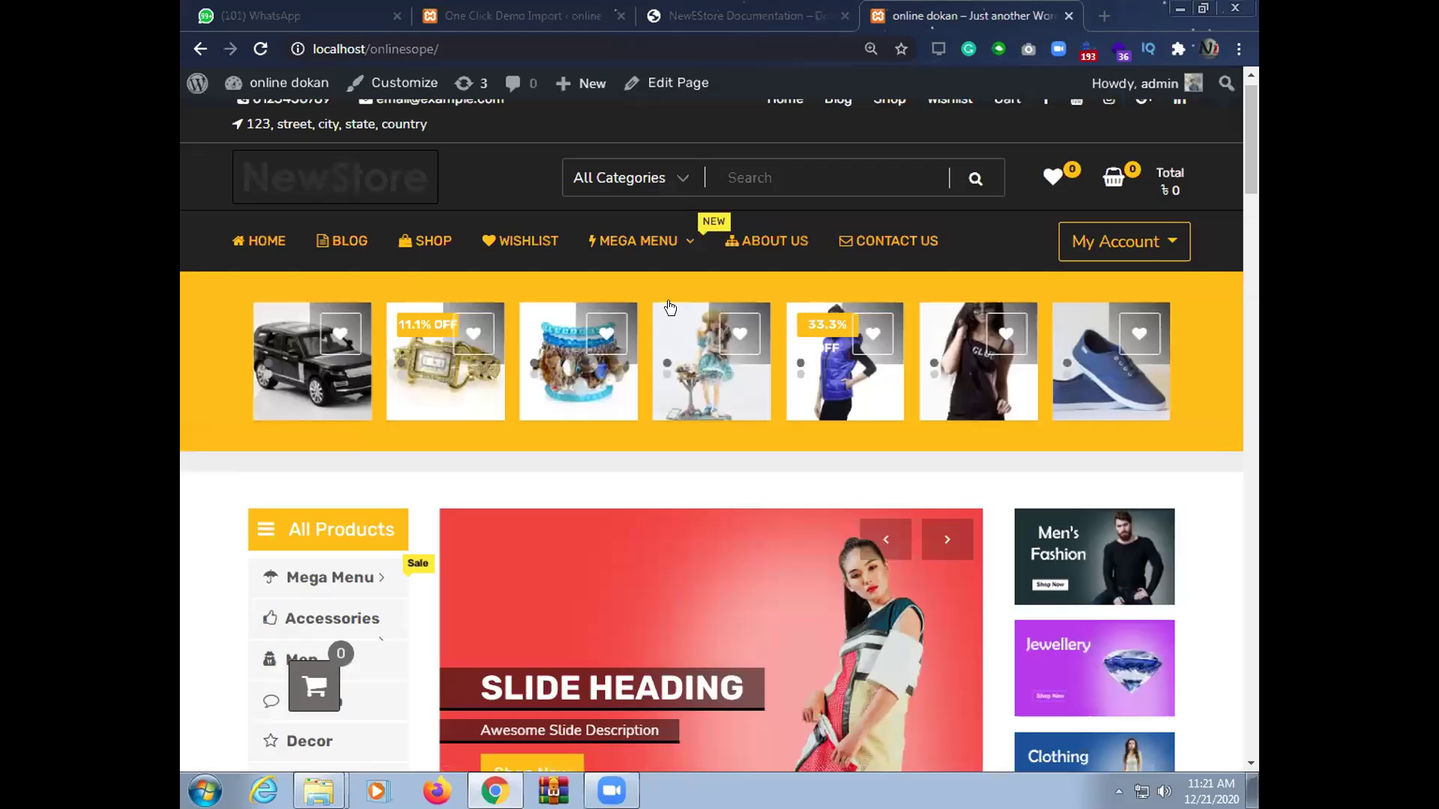
# Search the shop within the redmi category and review the resulting product page
pyautogui.click(652, 178)
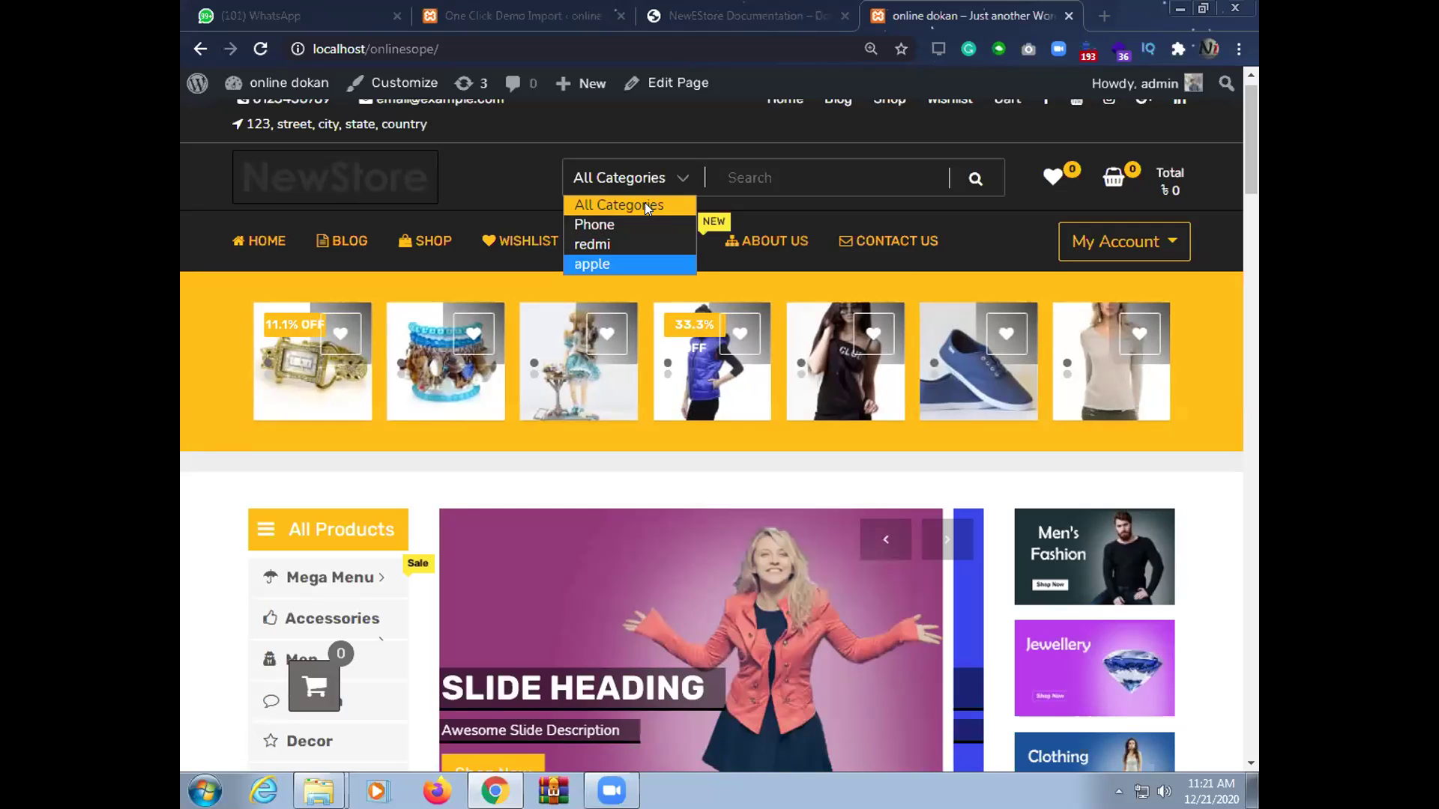
pyautogui.press('Return')
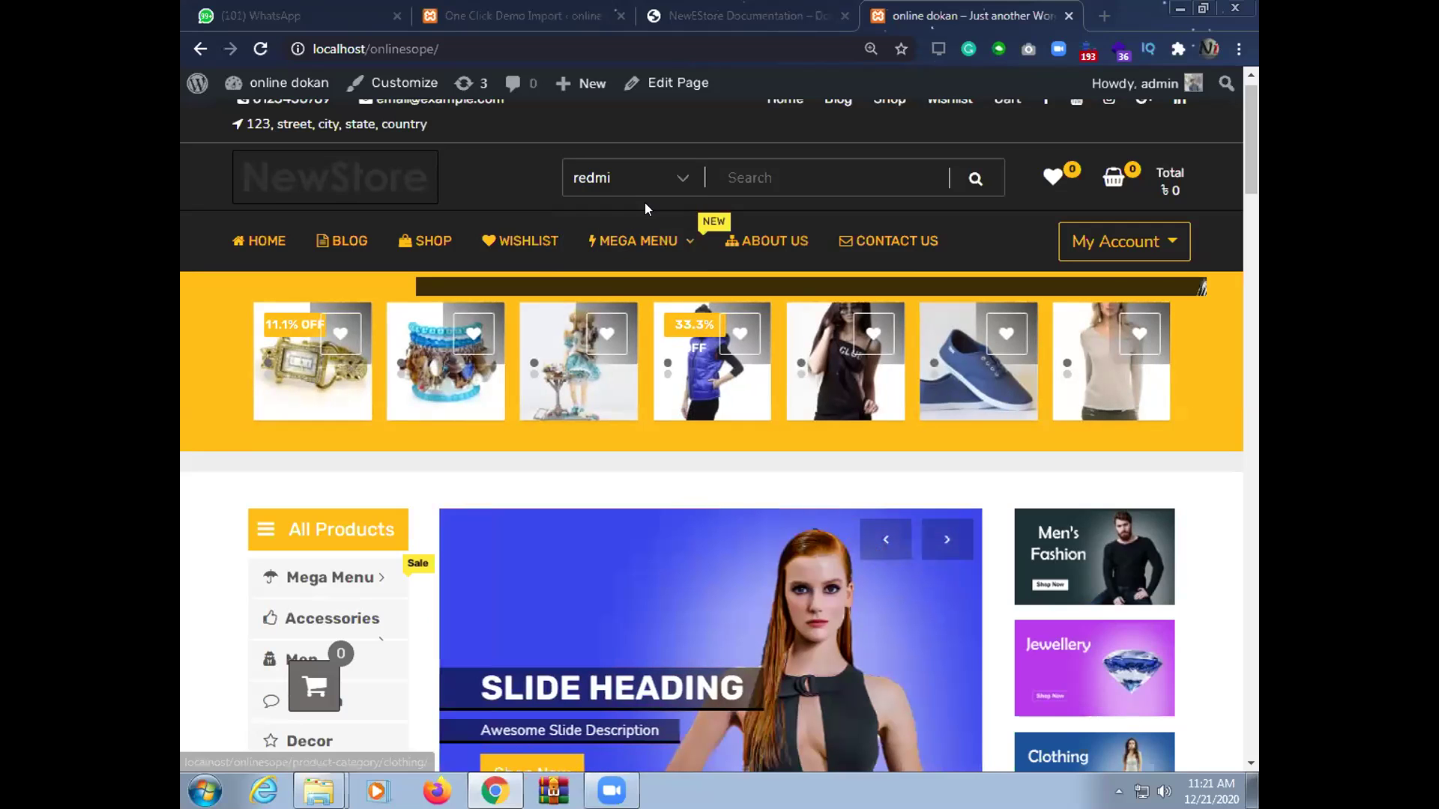
pyautogui.scroll(-5, 763, 465)
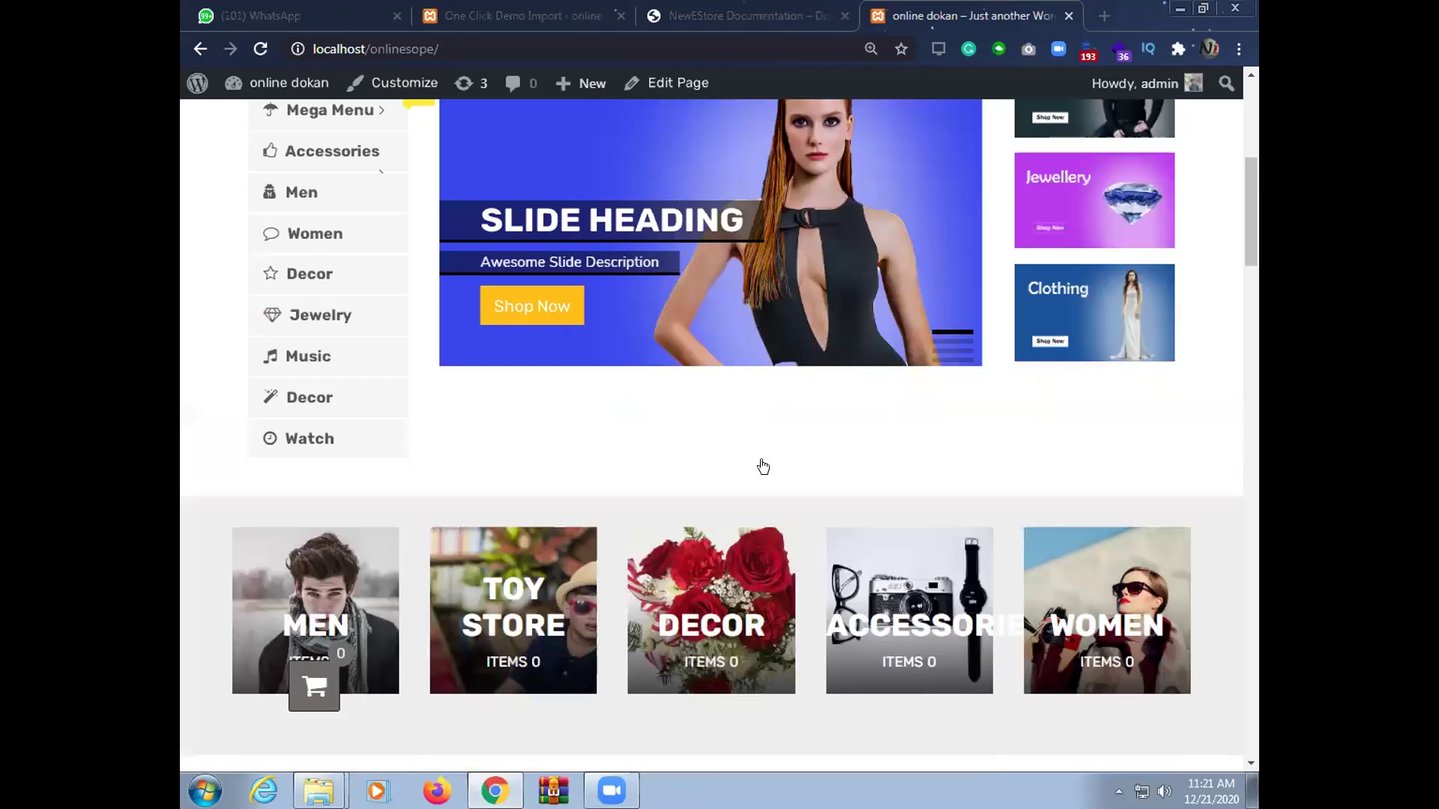
pyautogui.scroll(-5, 763, 467)
pyautogui.scroll(11, 763, 467)
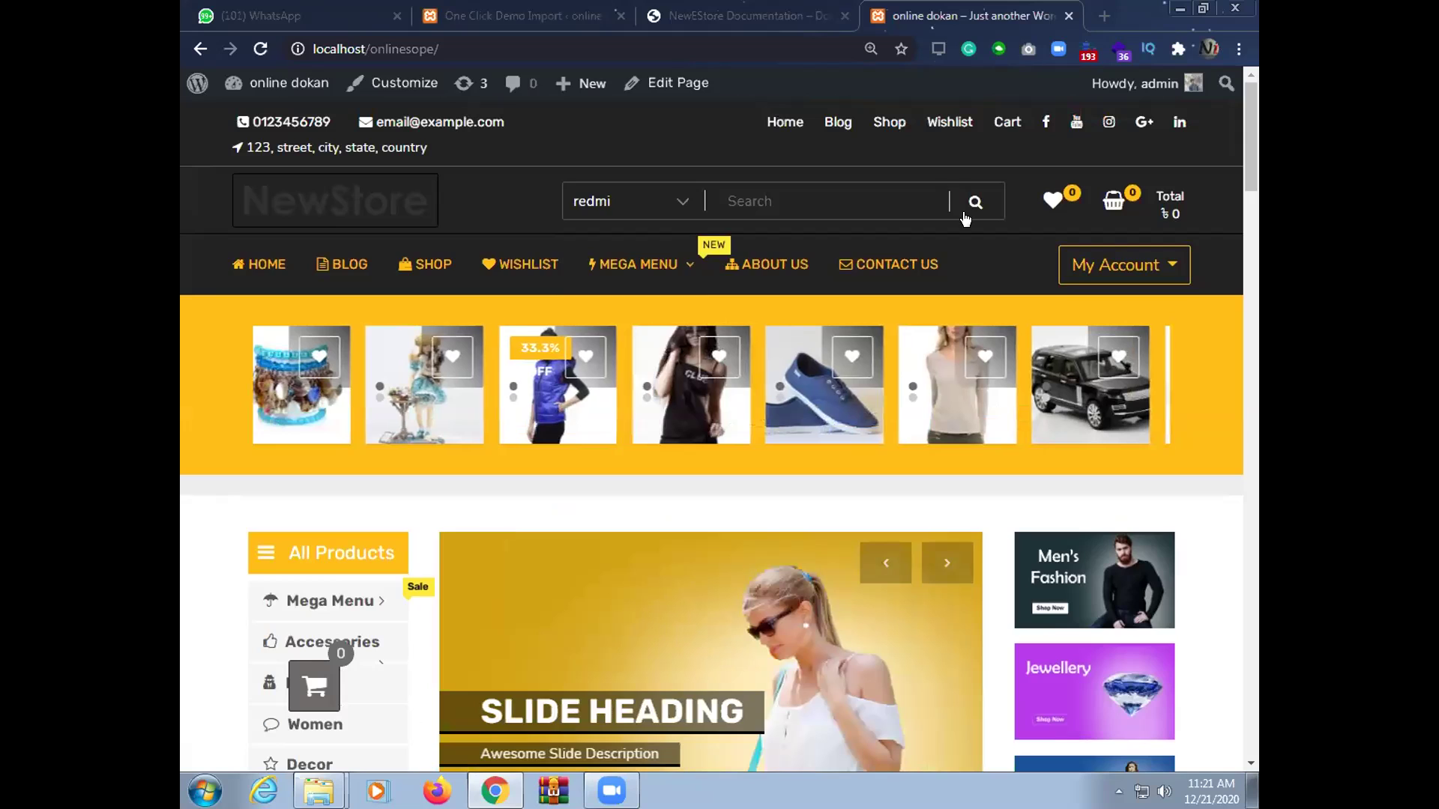
pyautogui.press('F5')
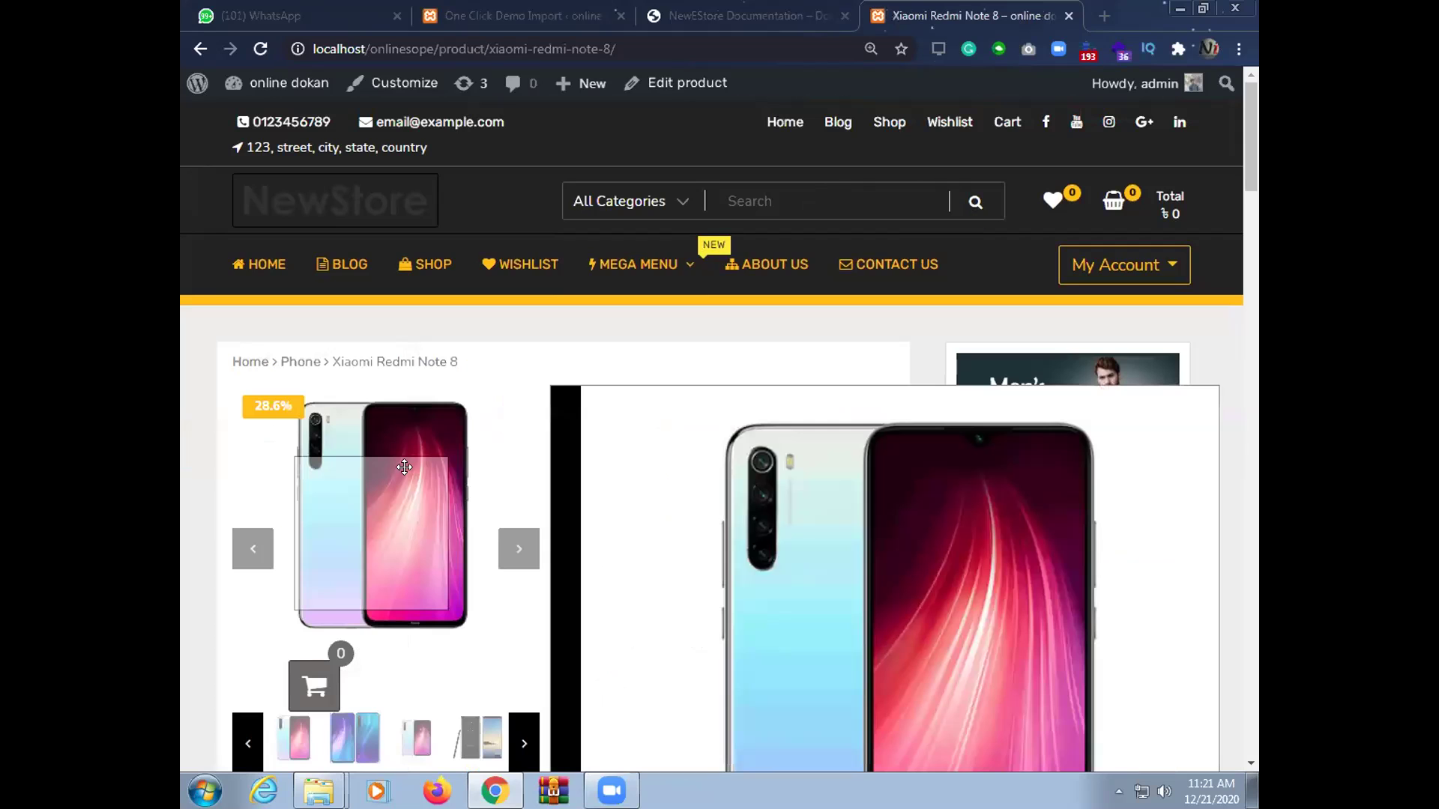
pyautogui.scroll(-7, 676, 631)
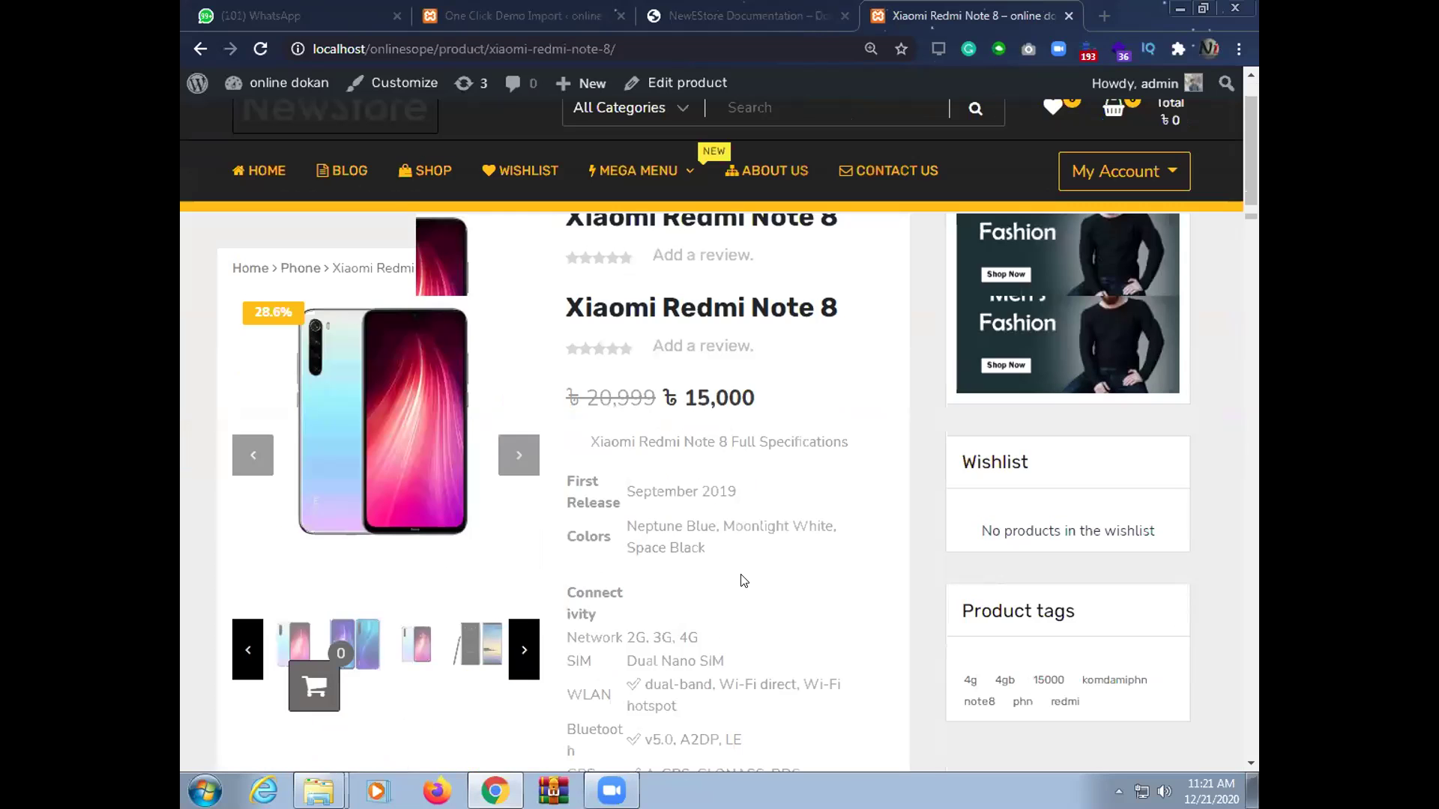
pyautogui.scroll(-5, 744, 581)
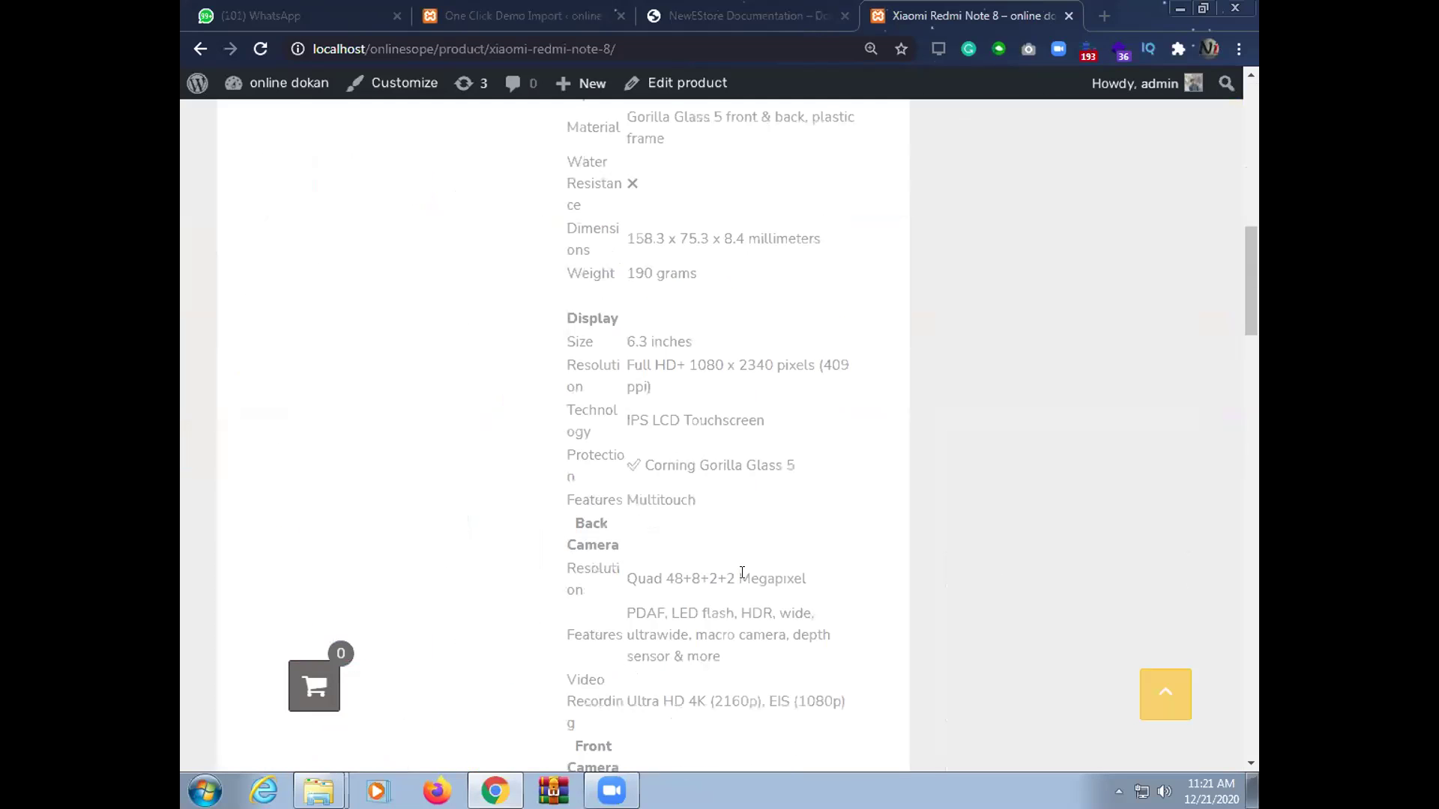
pyautogui.scroll(9, 745, 578)
pyautogui.scroll(4, 768, 440)
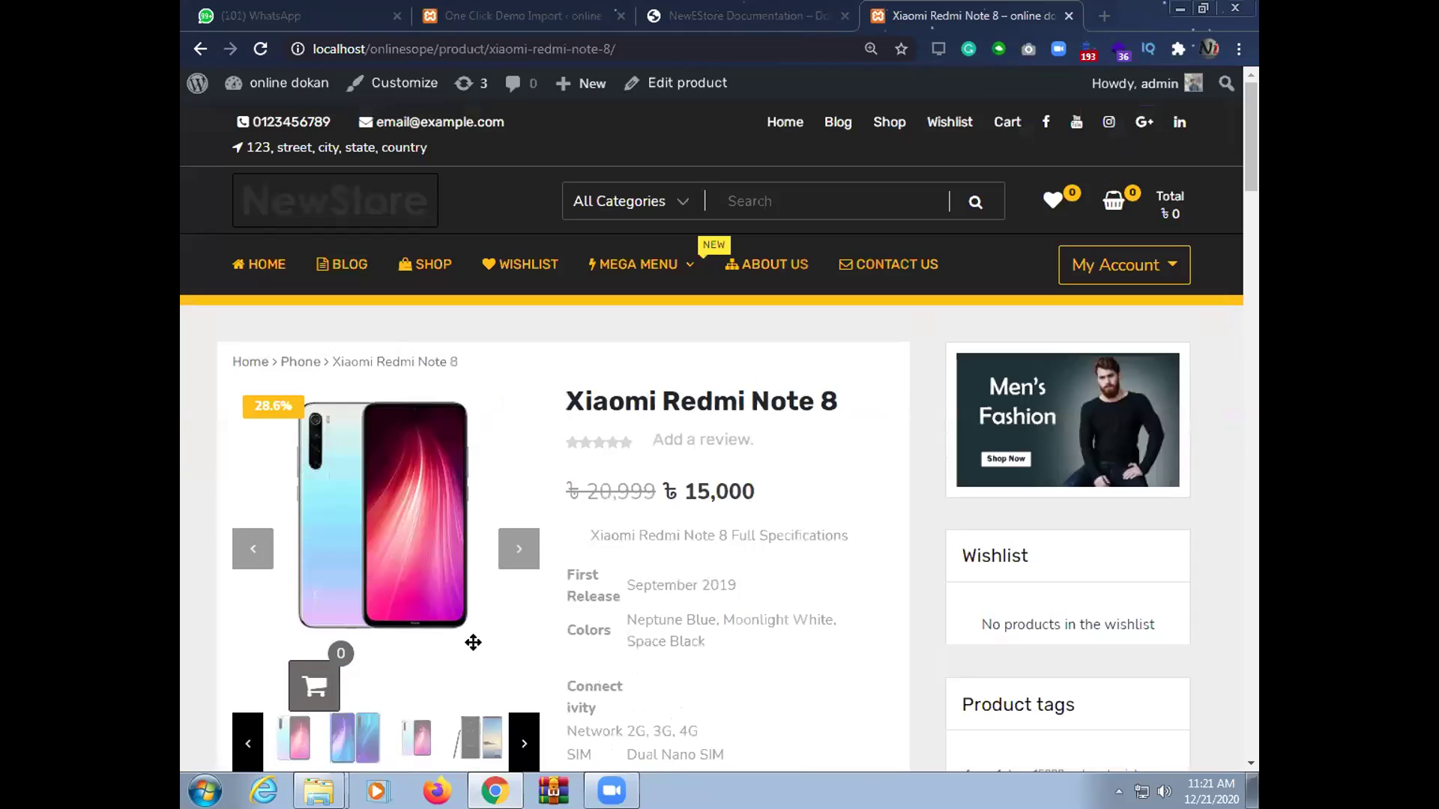
# Select the word Touchscreen in the Xiaomi Redmi Note 8 specifications
pyautogui.click(750, 192)
pyautogui.scroll(-2, 675, 585)
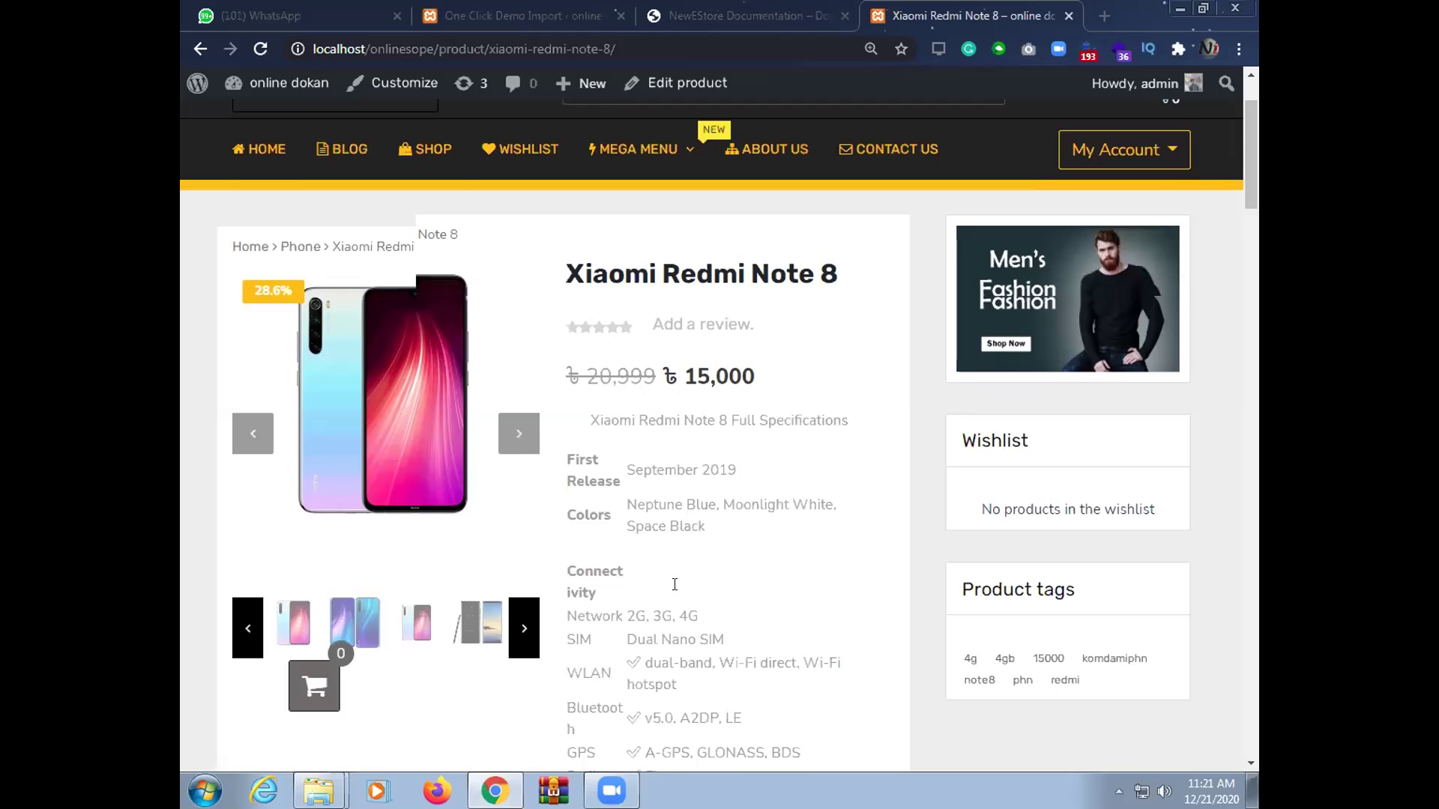
pyautogui.scroll(-3, 674, 584)
pyautogui.scroll(-4, 677, 592)
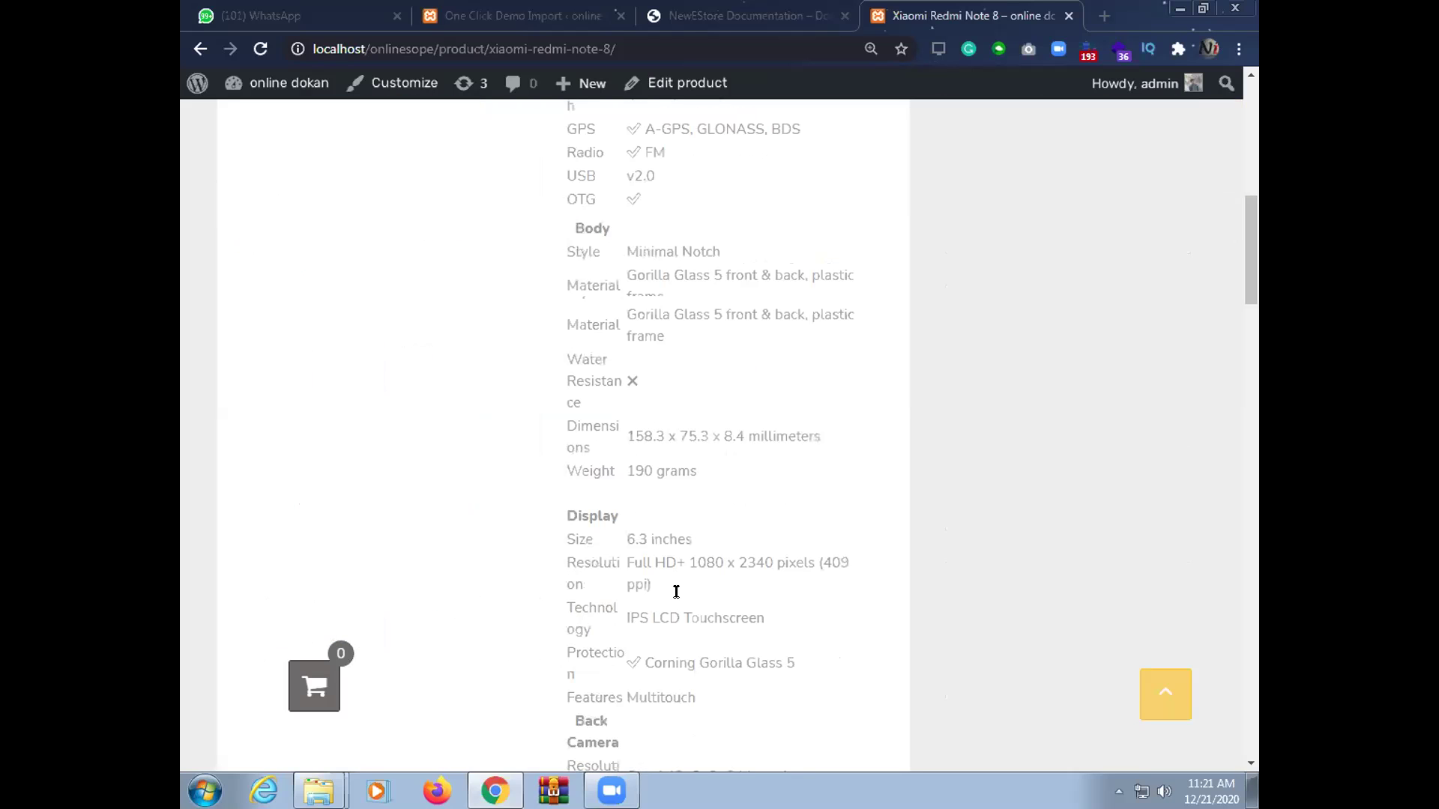
pyautogui.scroll(-2, 719, 510)
pyautogui.doubleClick(746, 512)
pyautogui.hotkey('ctrl', 'c')
pyautogui.scroll(10, 727, 495)
# Search the shop for the pasted word Touchscreen and browse the results
pyautogui.click(777, 203)
pyautogui.hotkey('ctrl', 'v')
pyautogui.press('Return')
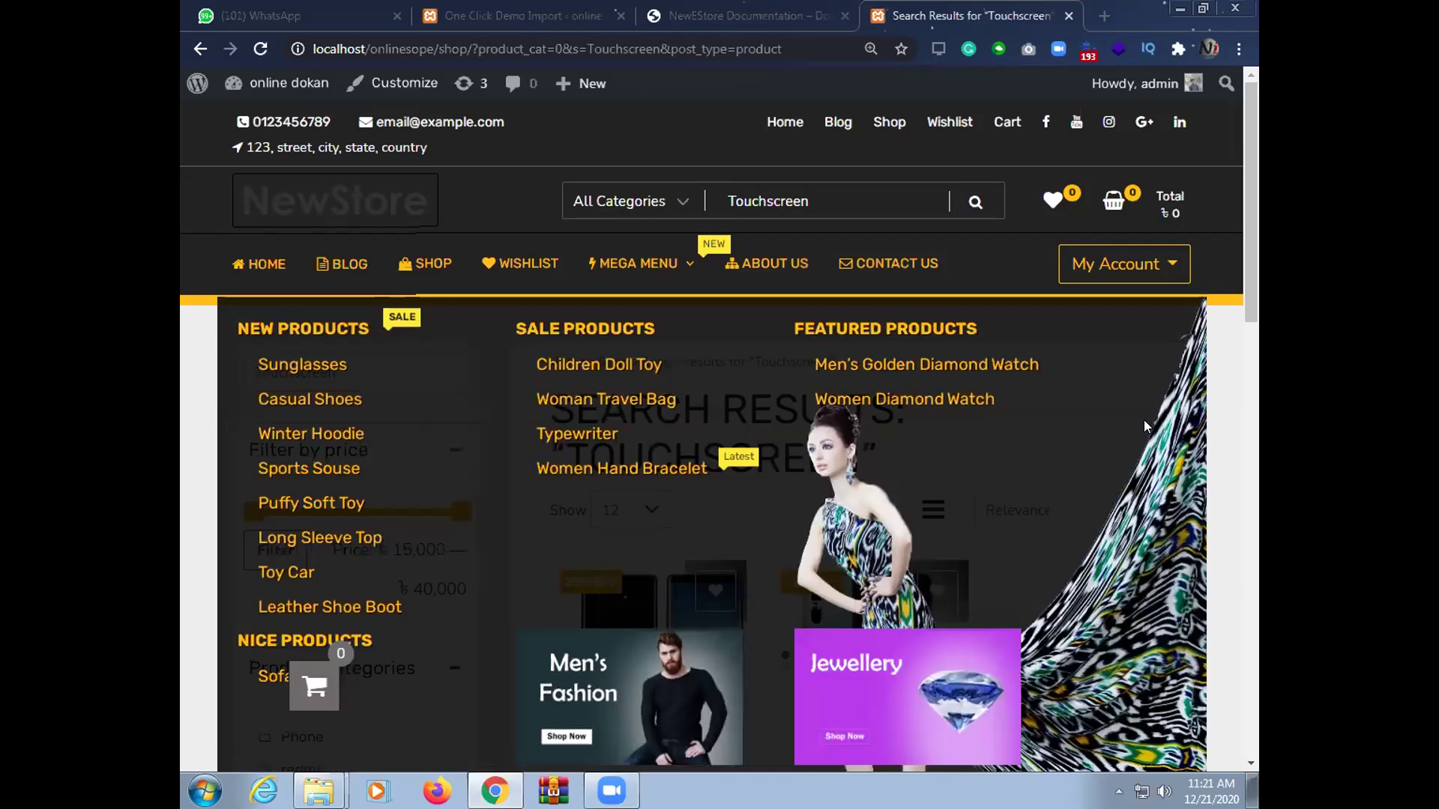
pyautogui.scroll(-1, 639, 459)
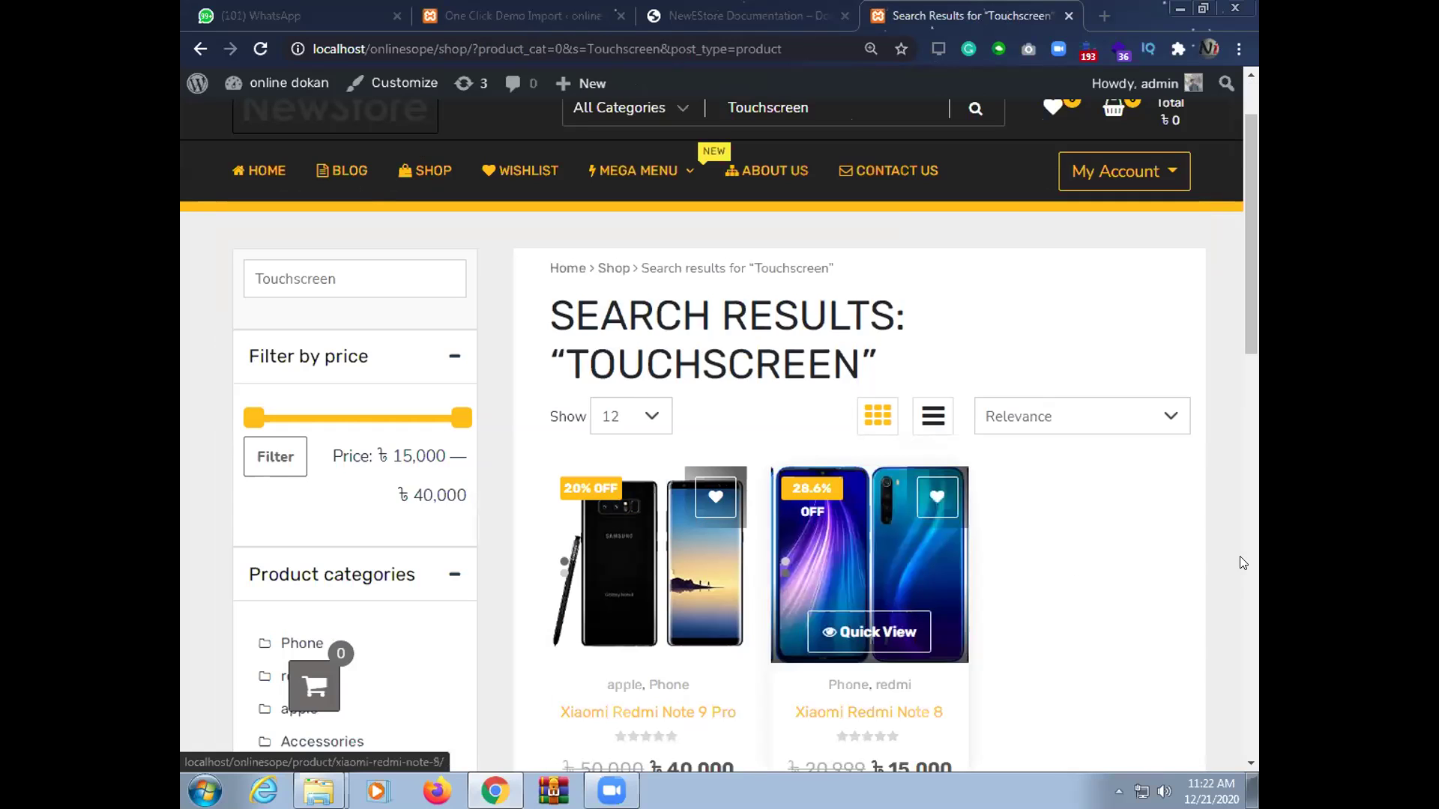
pyautogui.scroll(-5, 1040, 552)
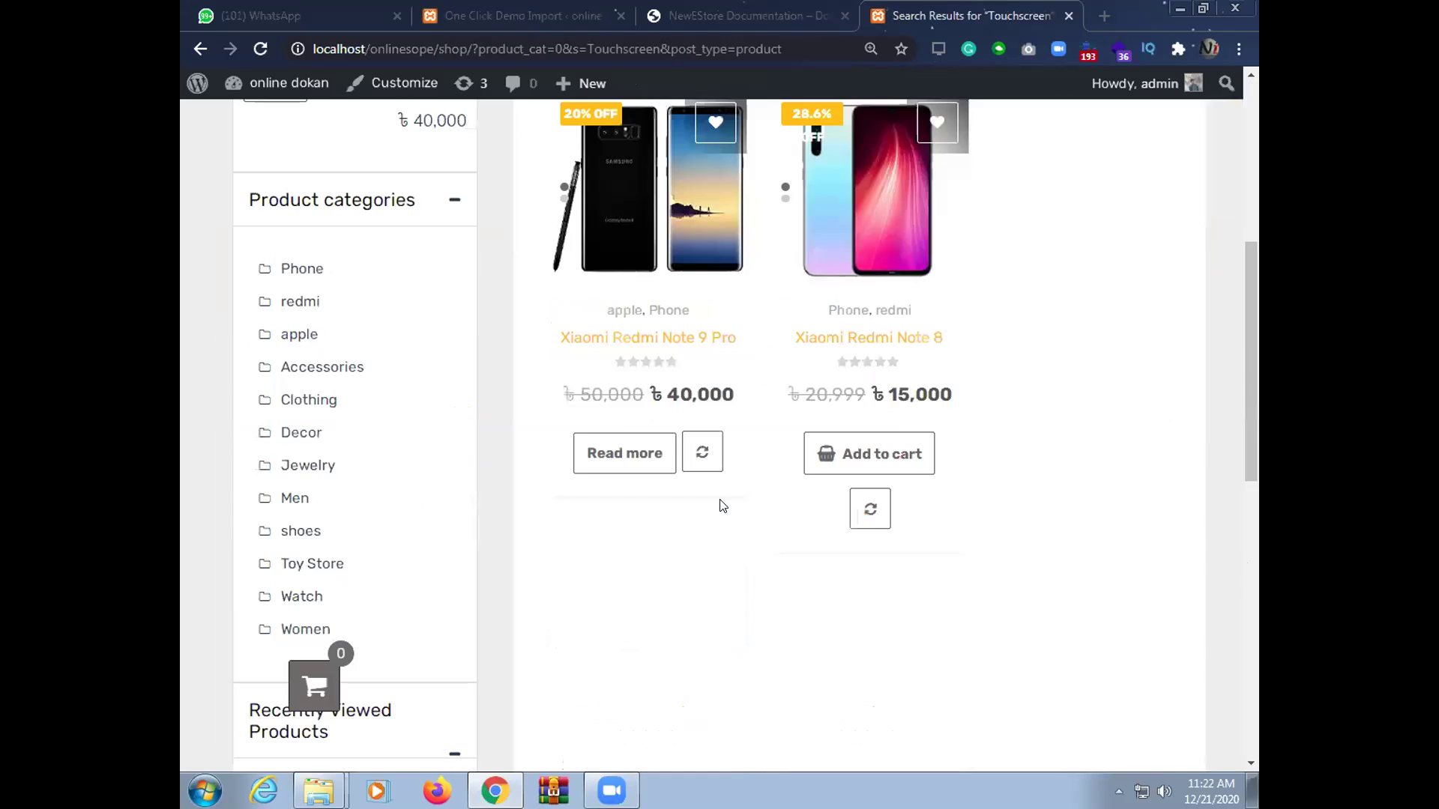
# Add the Xiaomi Redmi Note 8 to the cart and view the cart totalling ৳15,000
pyautogui.click(921, 478)
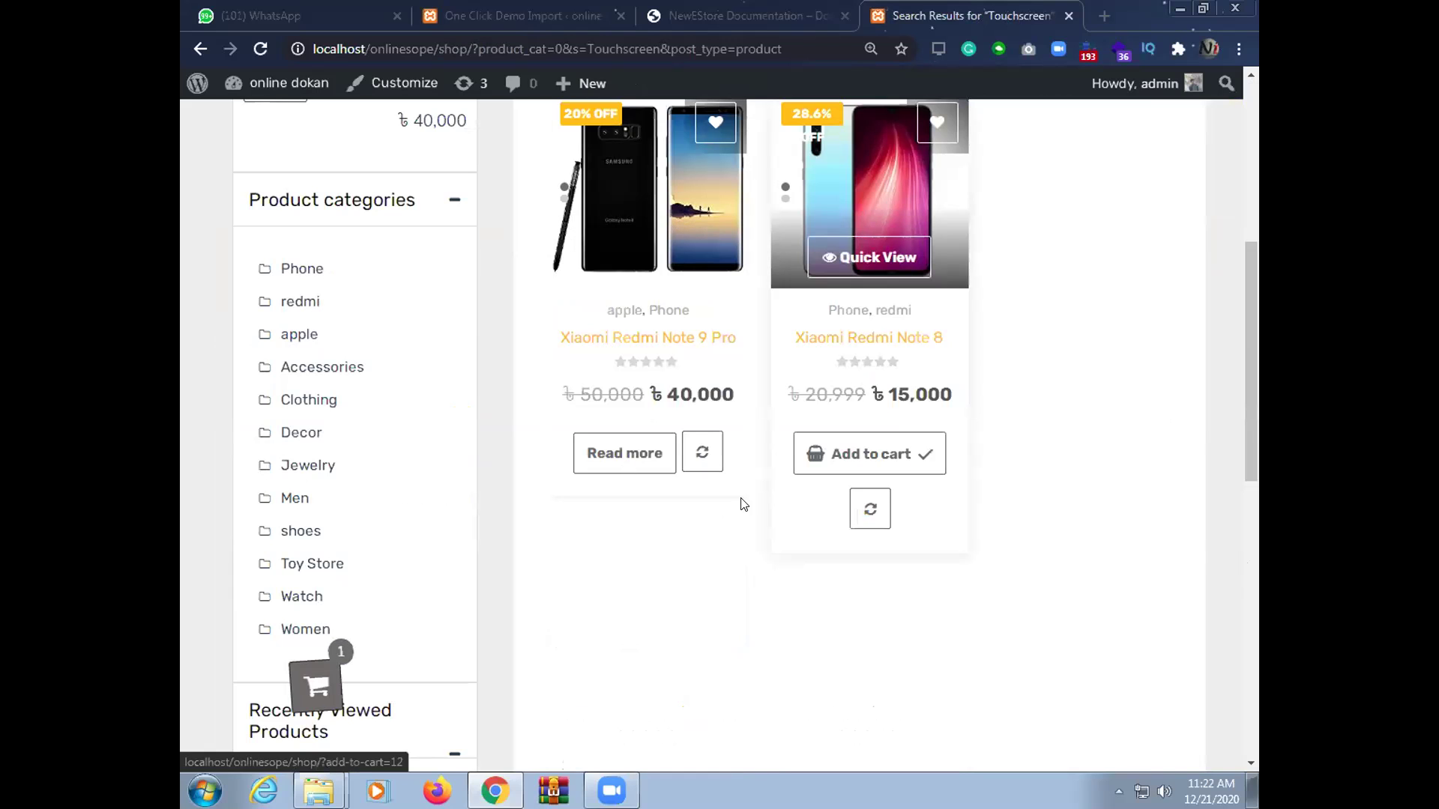
pyautogui.click(313, 686)
pyautogui.click(1139, 197)
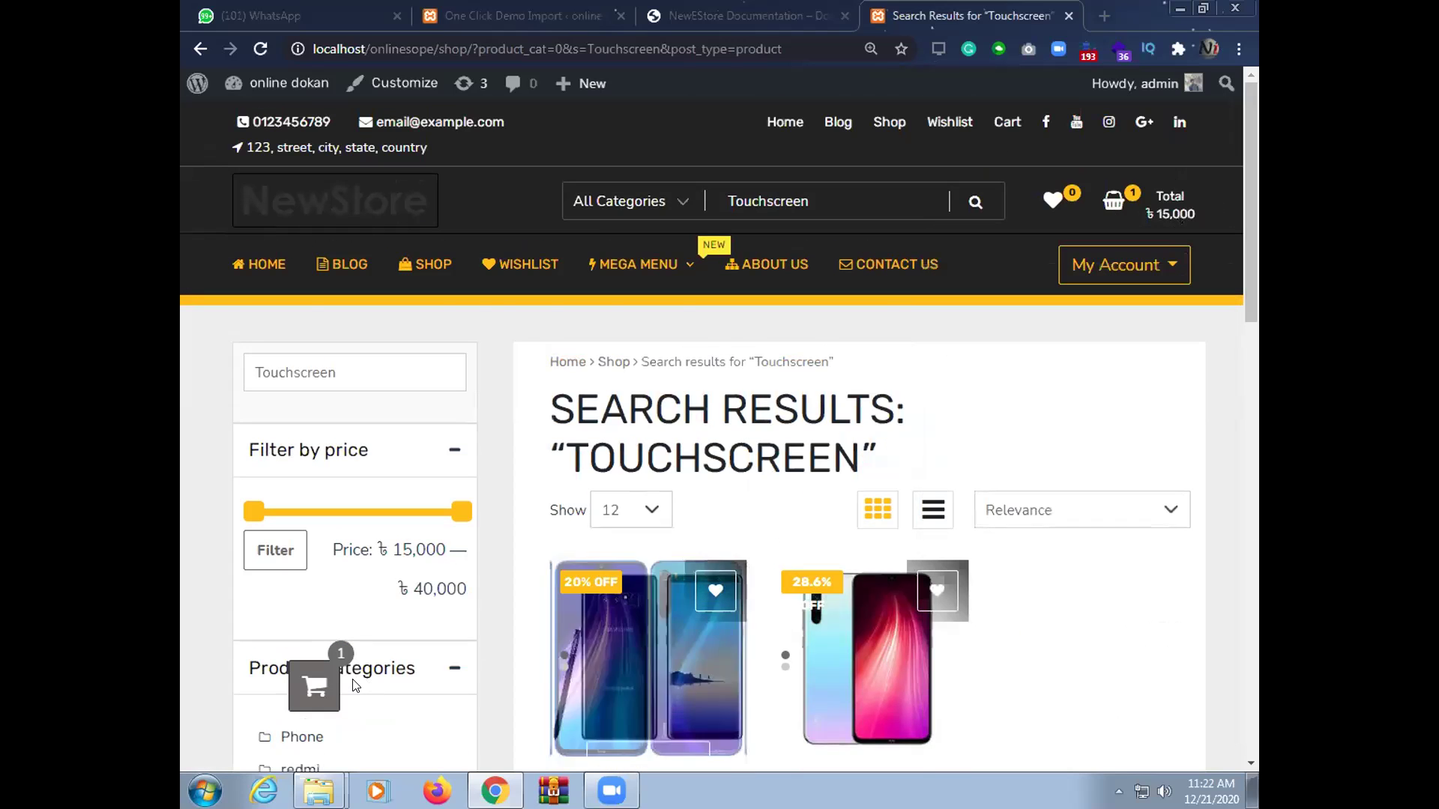
pyautogui.click(314, 686)
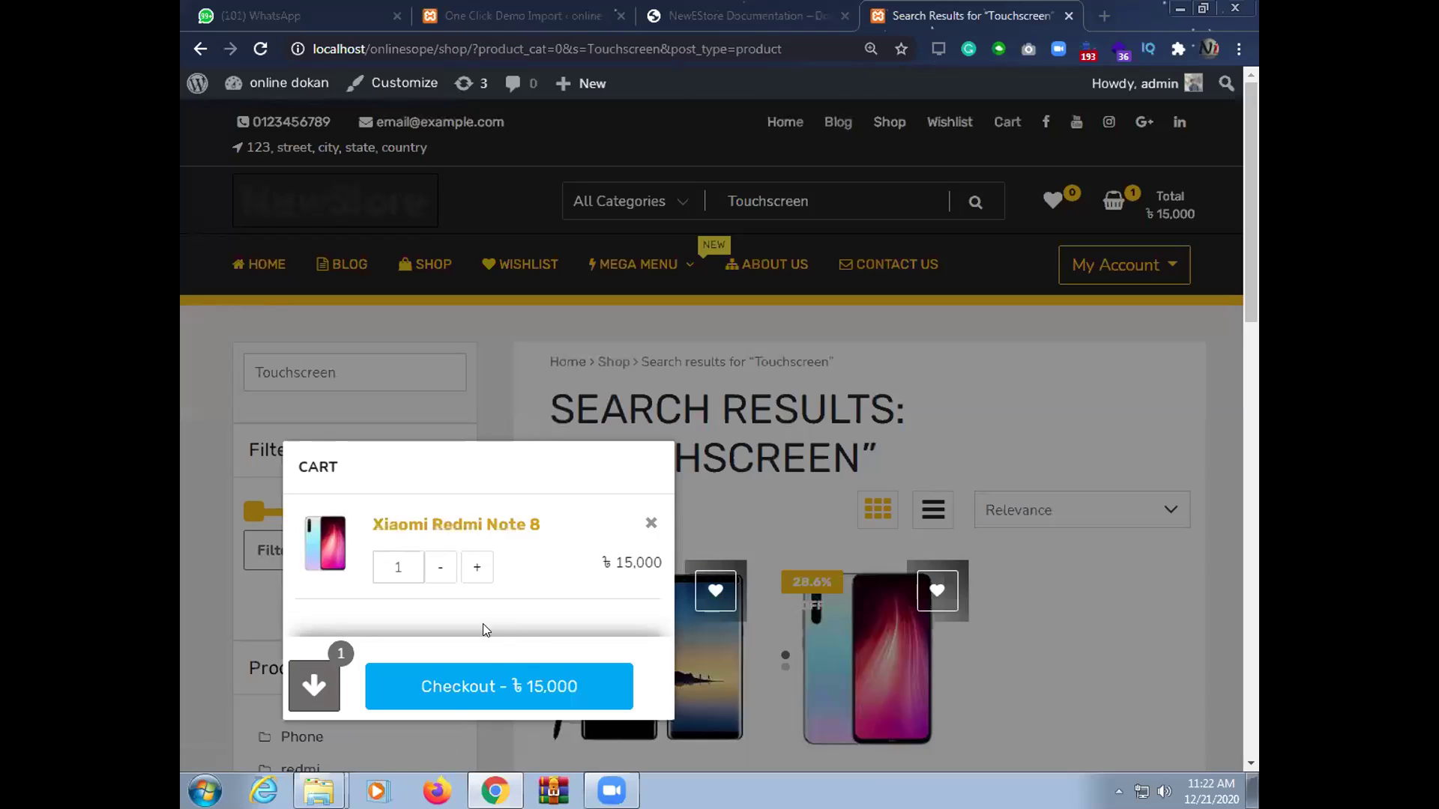
# Proceed from the cart to checkout and scroll through the checkout form
pyautogui.click(472, 686)
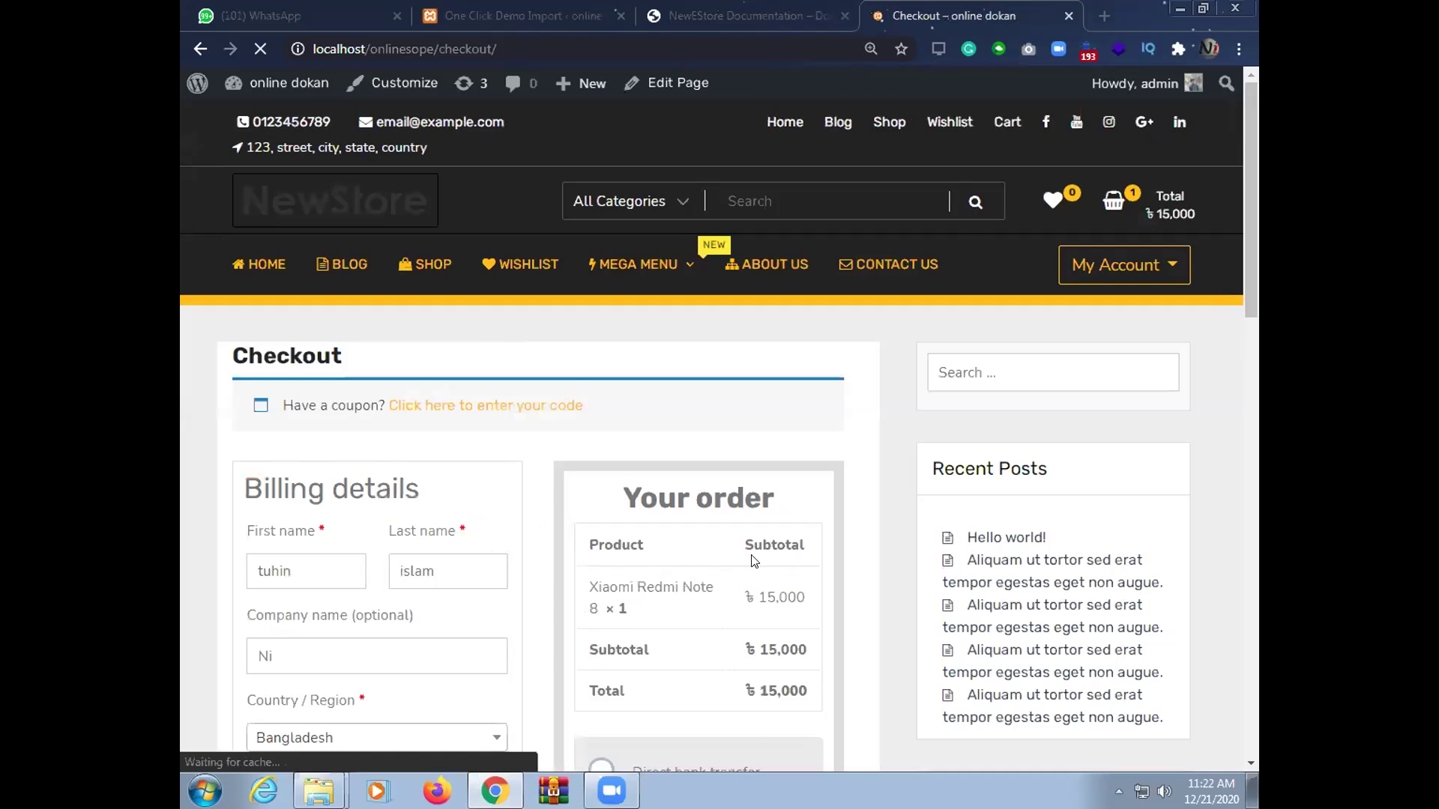
pyautogui.scroll(-3, 476, 594)
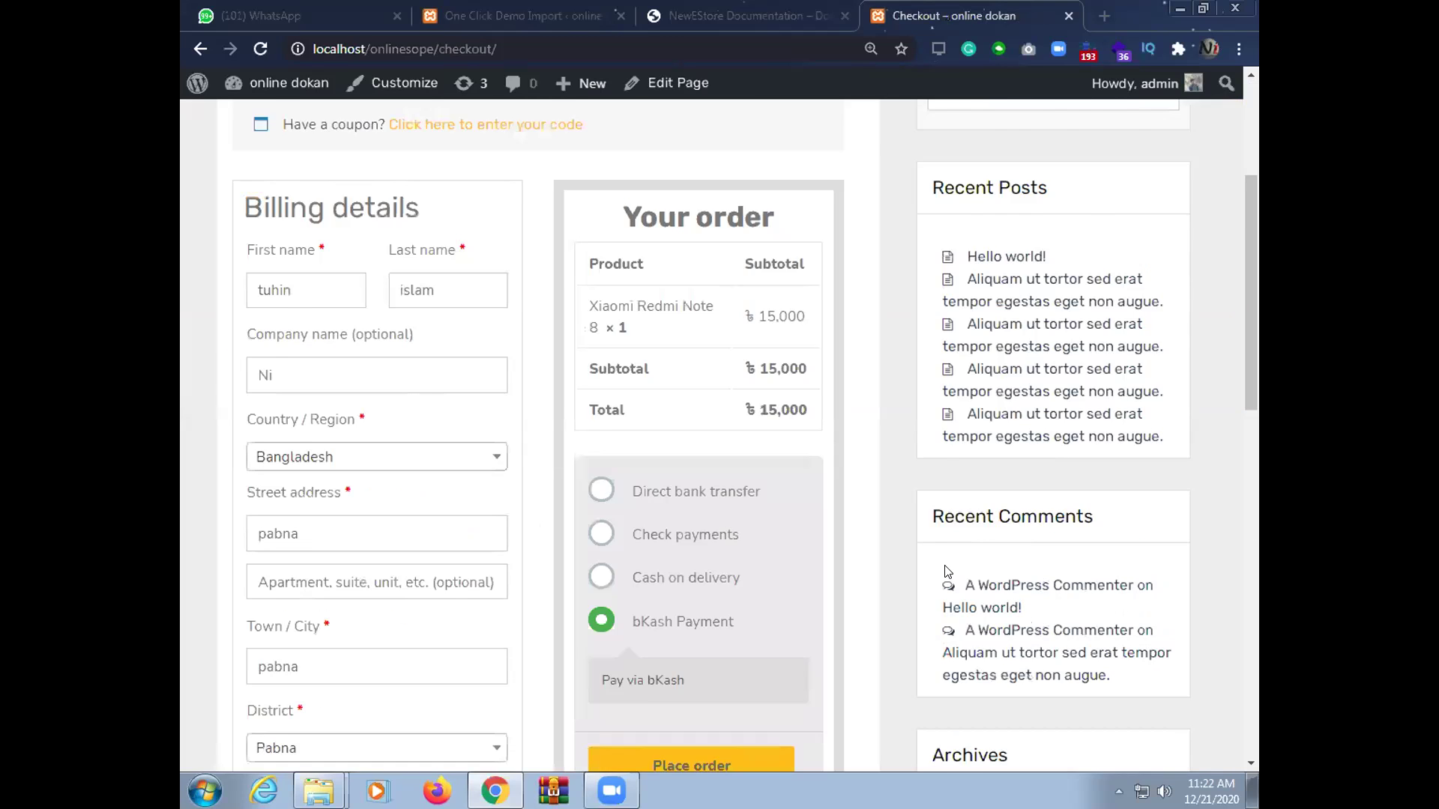
pyautogui.scroll(-2, 221, 419)
pyautogui.scroll(-1, 450, 468)
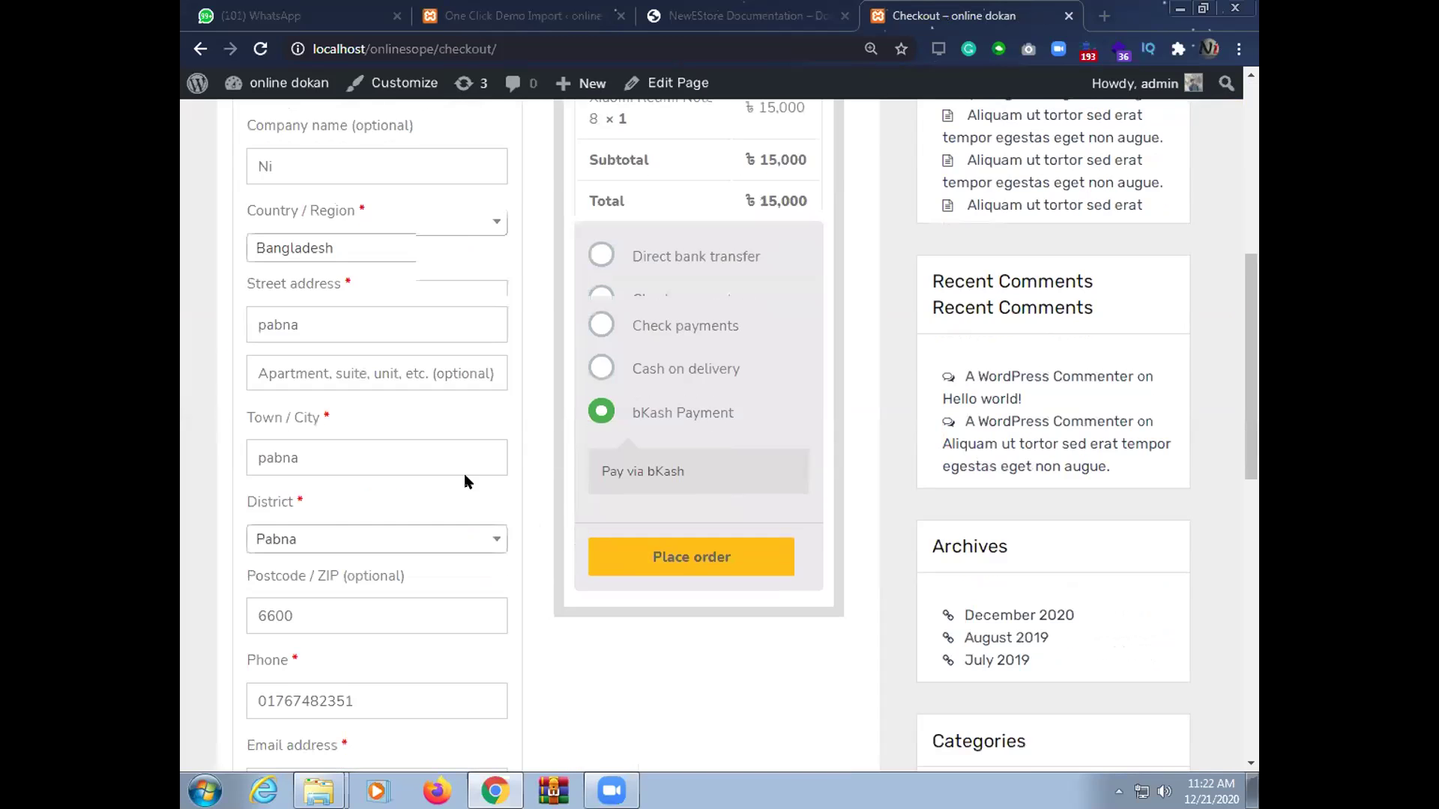
pyautogui.scroll(-6, 463, 477)
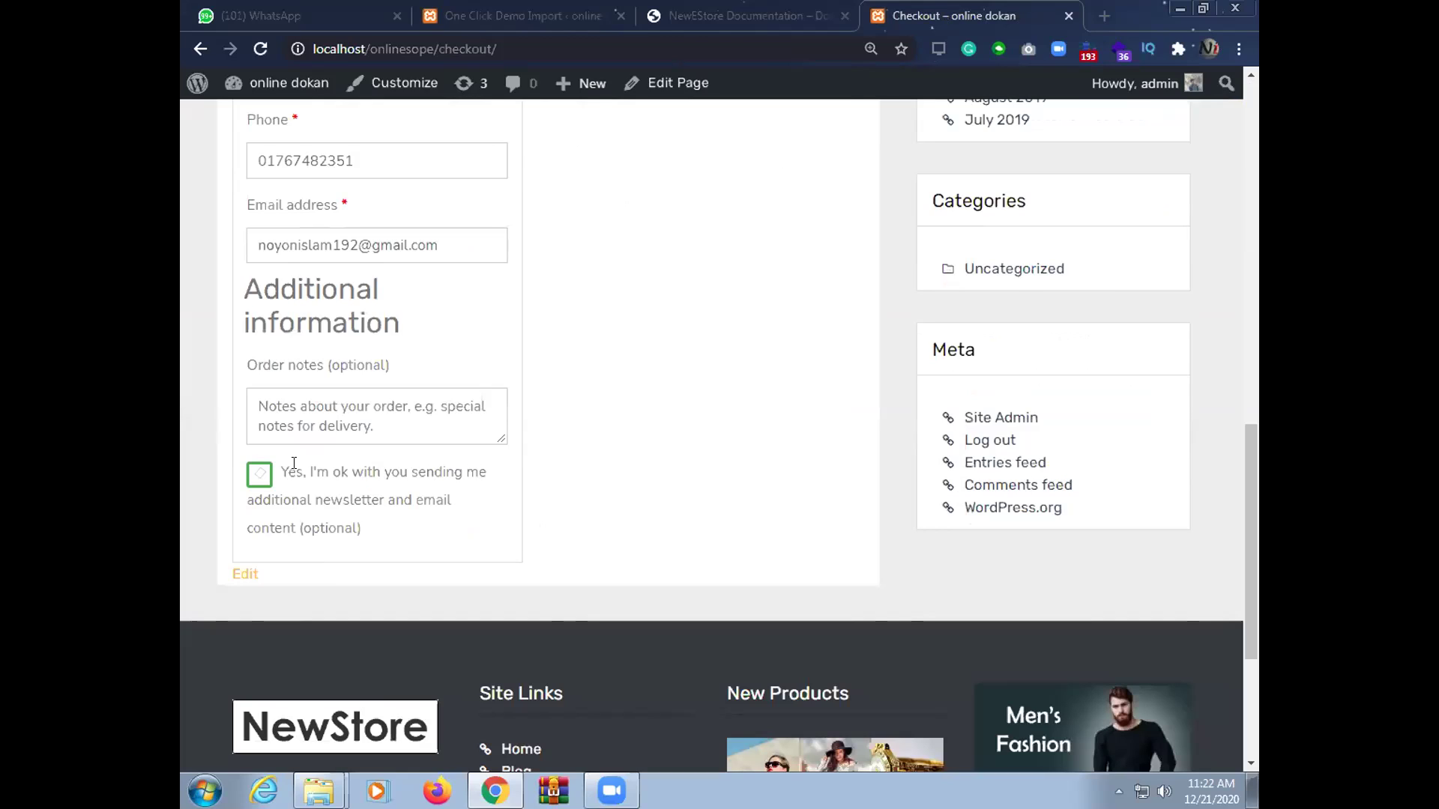
# Place the order with bKash Payment for ৳15010, then return to the One Click Demo Import page
pyautogui.click(499, 420)
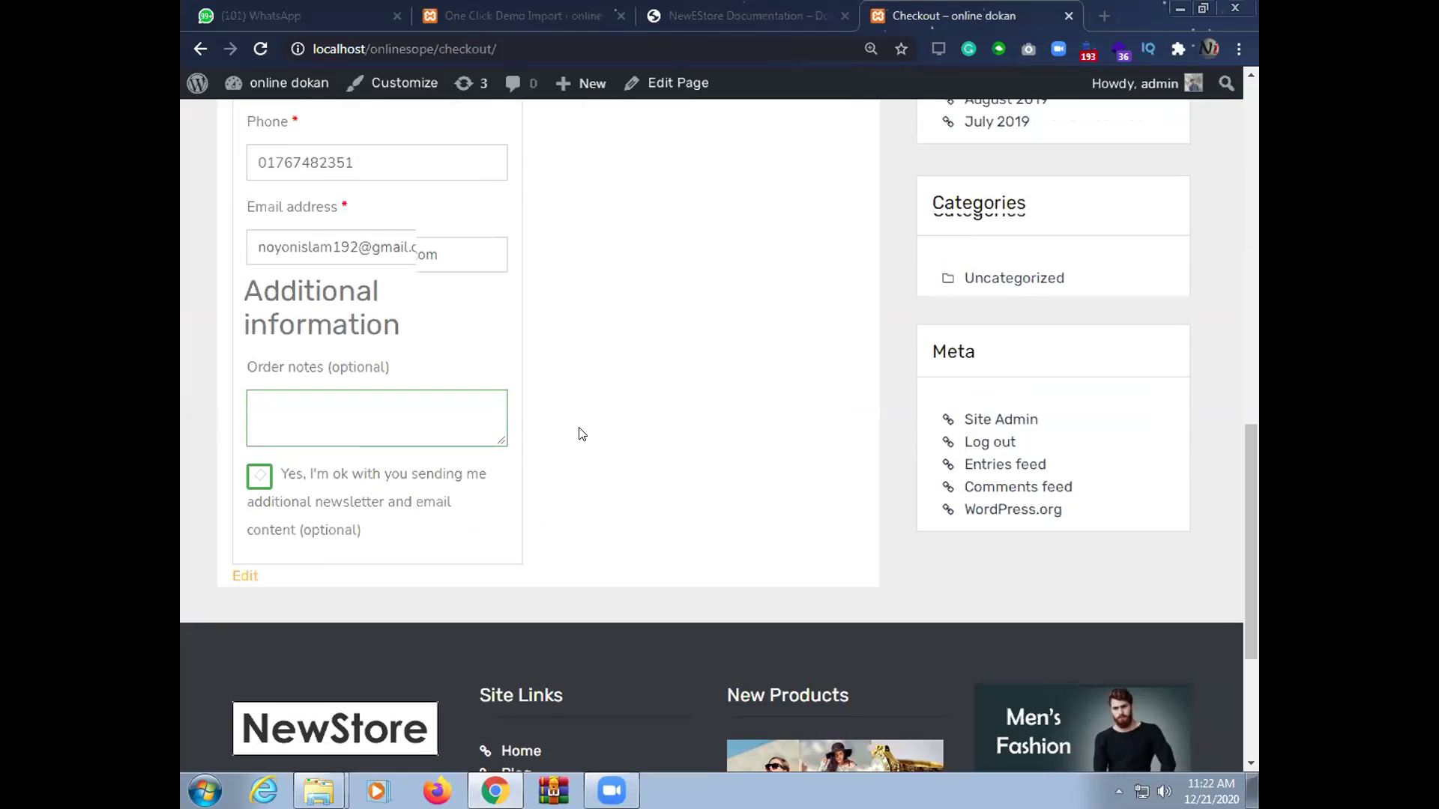
pyautogui.scroll(6, 724, 449)
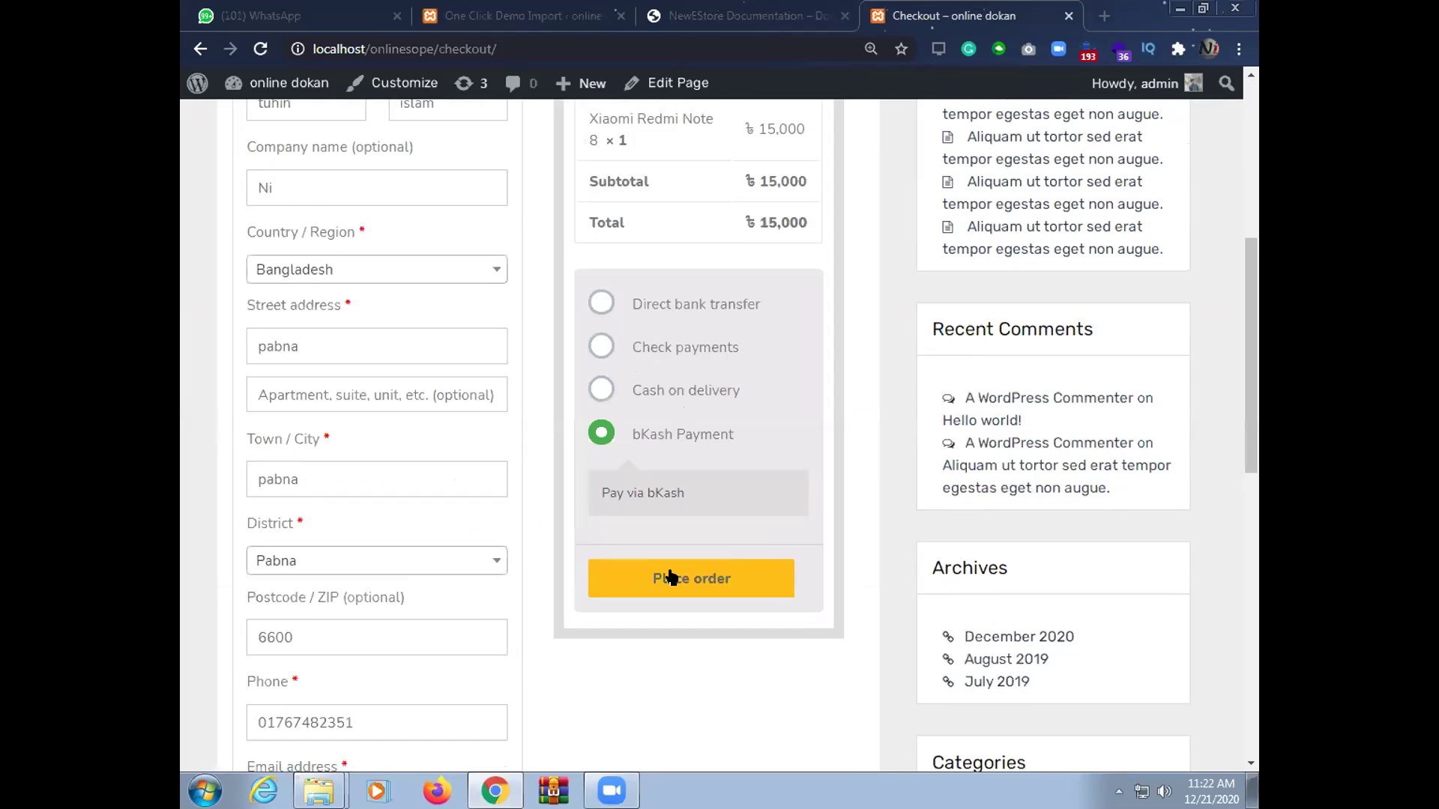
pyautogui.click(669, 574)
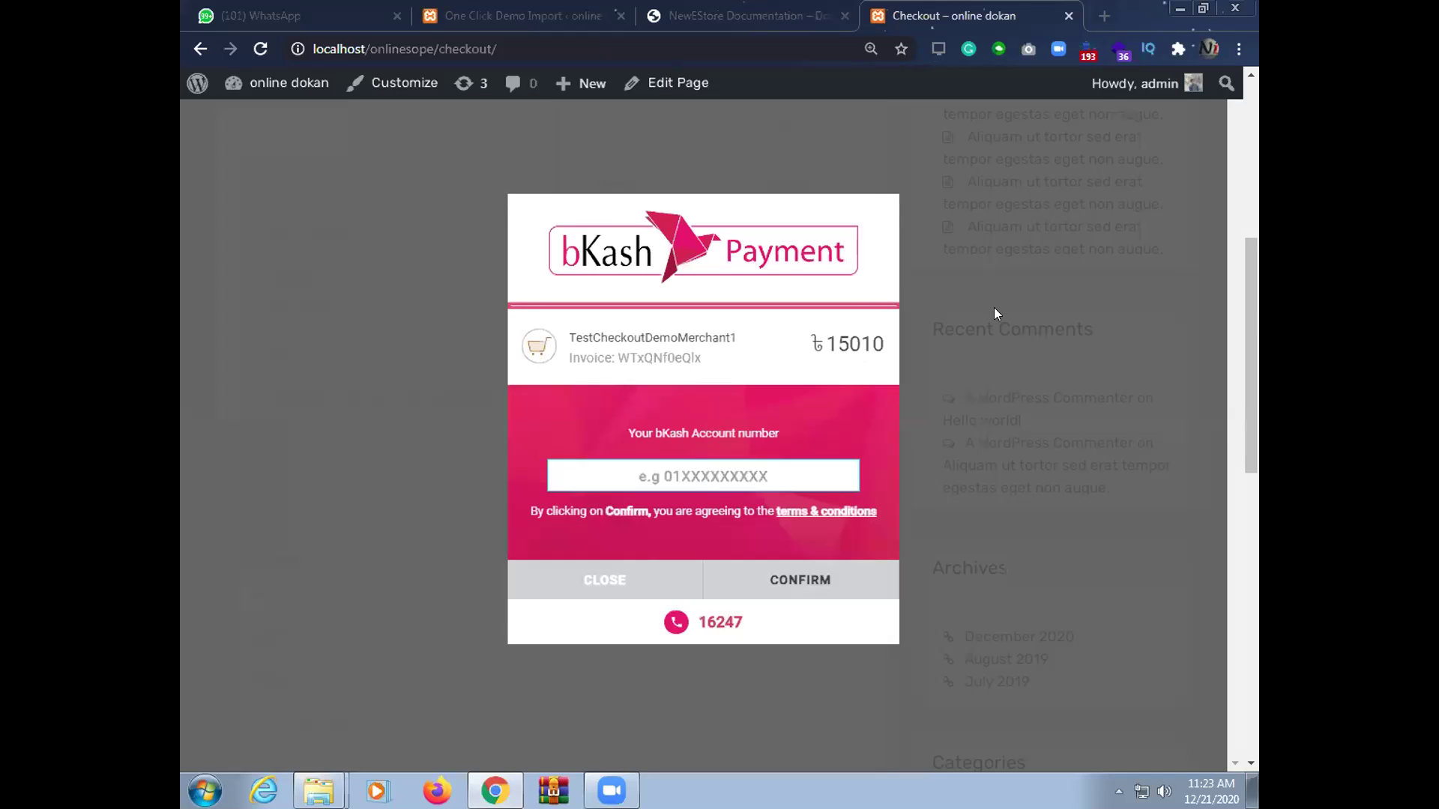
pyautogui.click(518, 15)
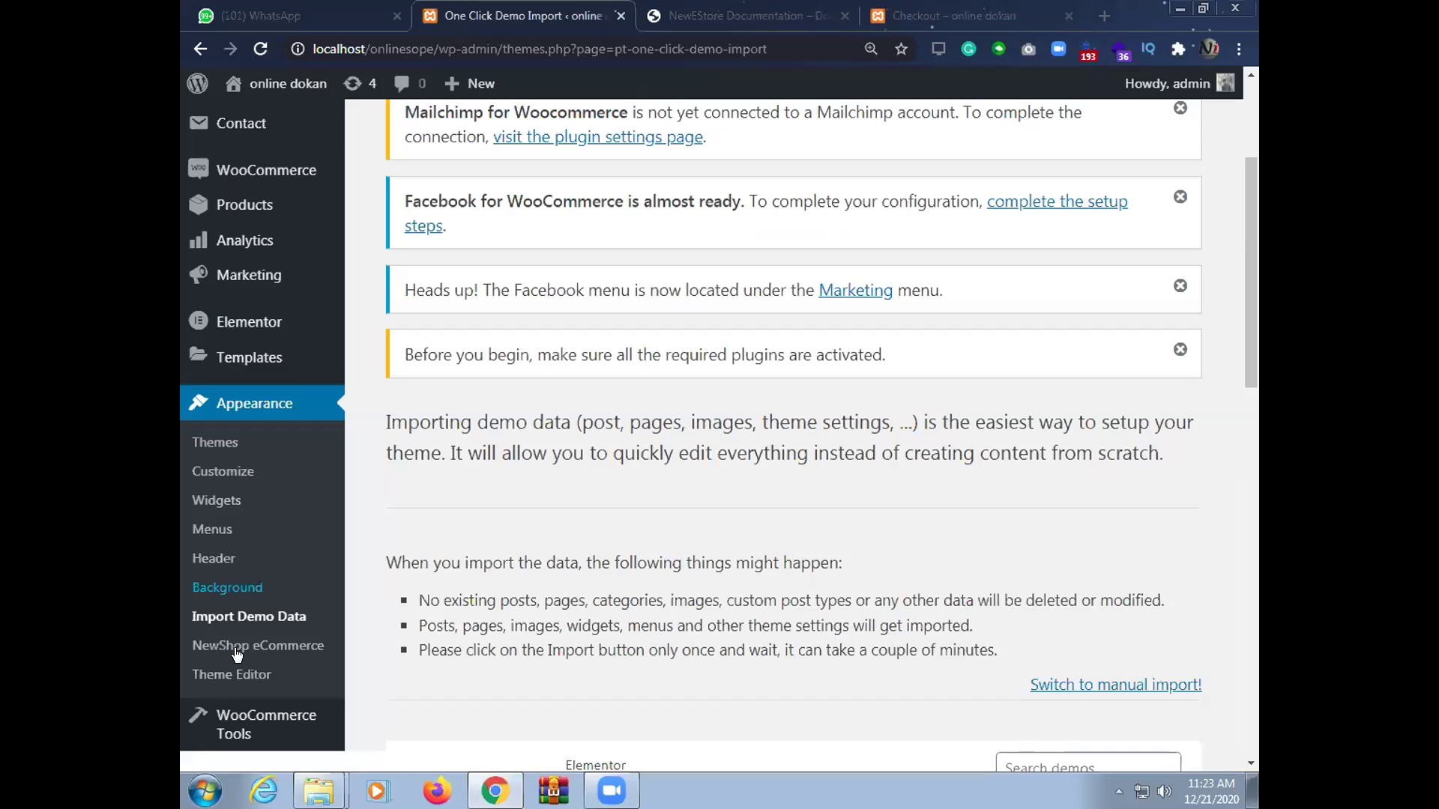
# Open the NewShop eCommerce theme welcome page under Appearance
pyautogui.click(280, 645)
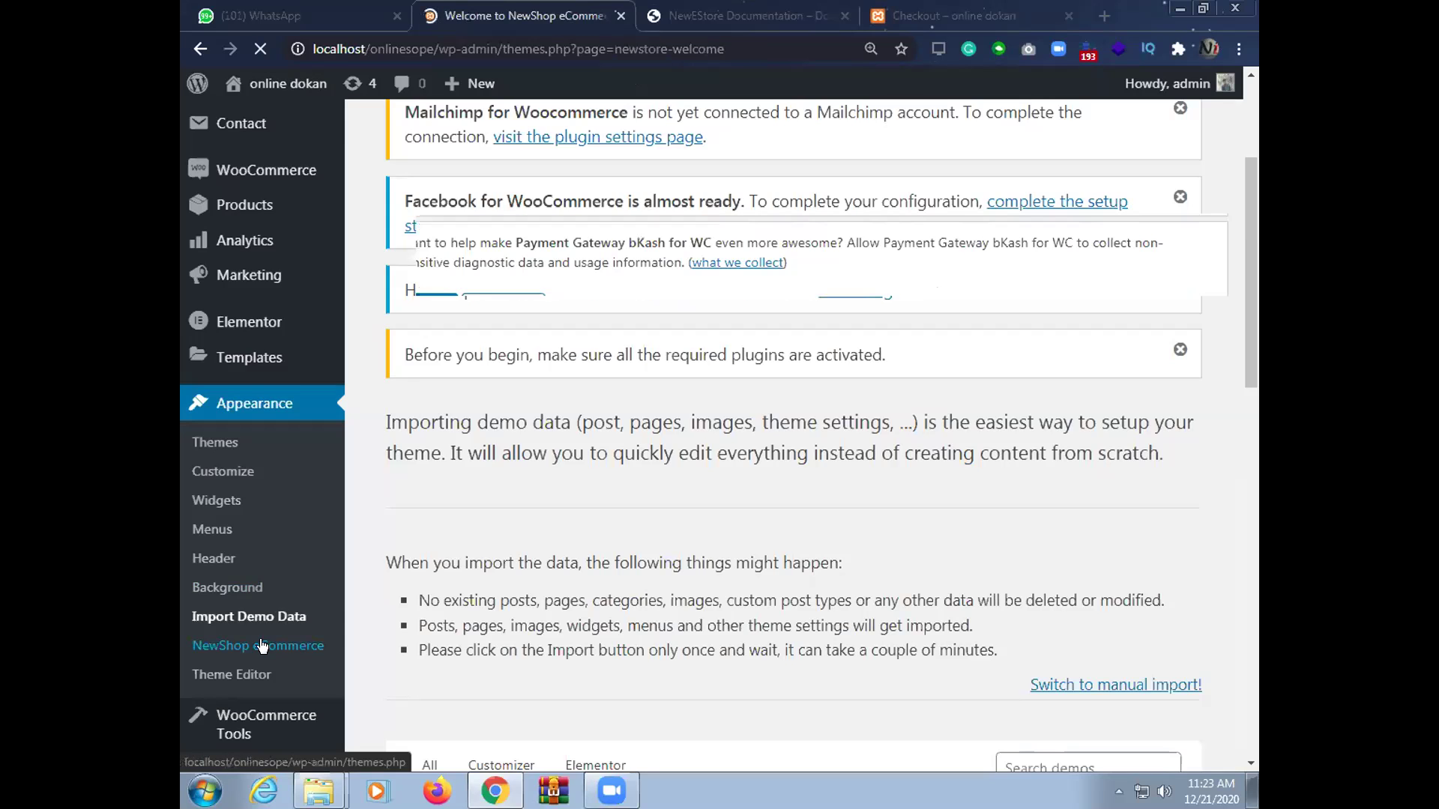
pyautogui.scroll(-10, 799, 619)
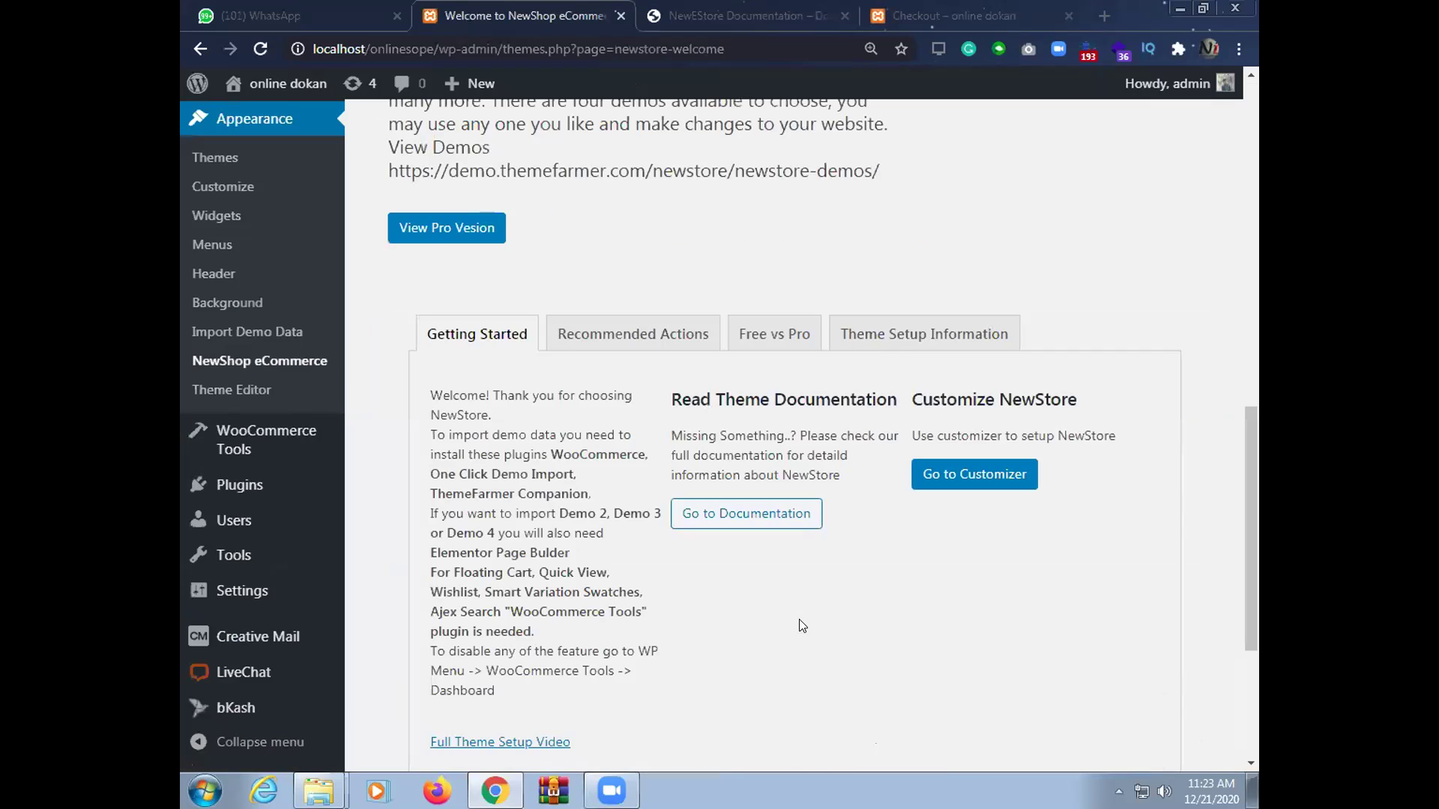
pyautogui.scroll(-4, 787, 621)
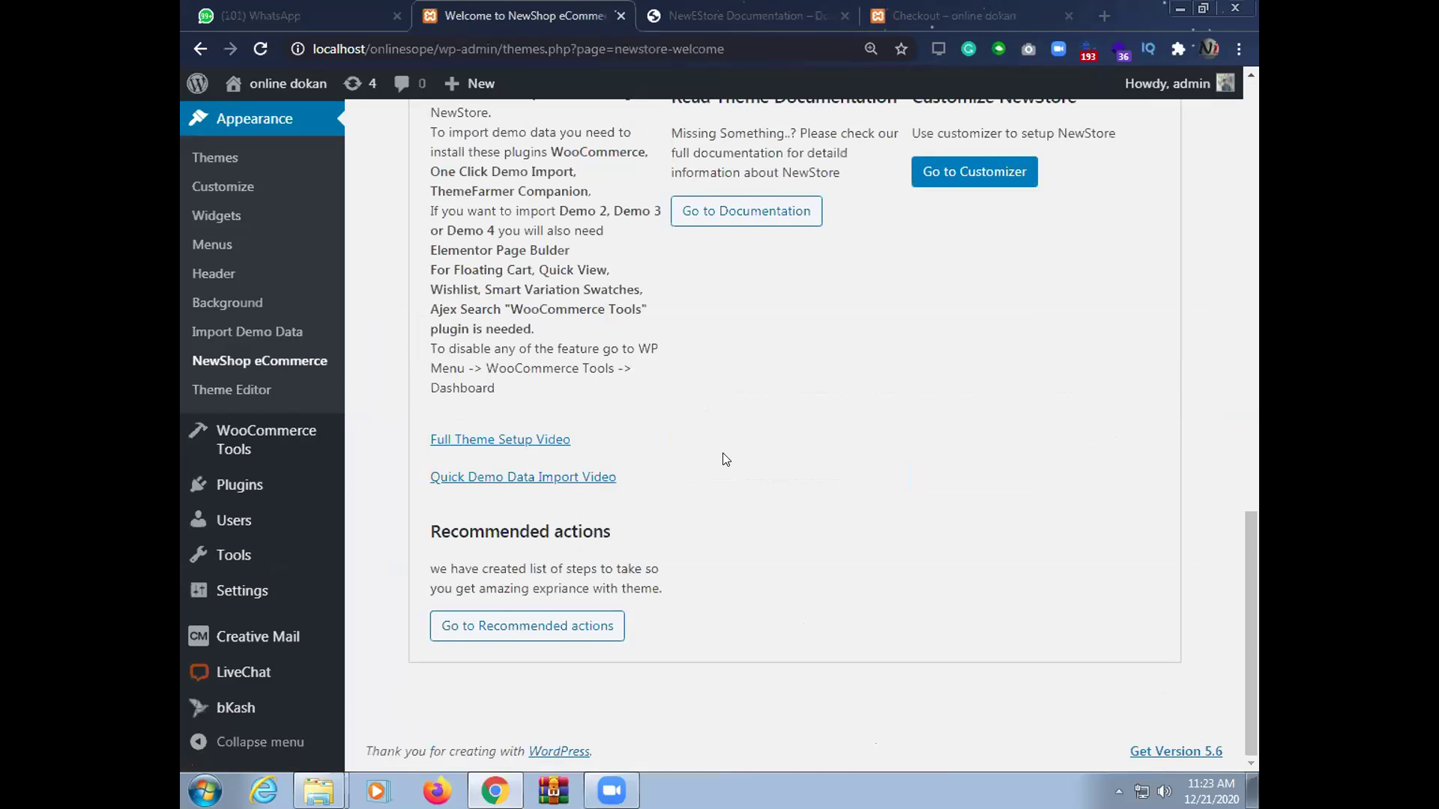
pyautogui.scroll(5, 723, 453)
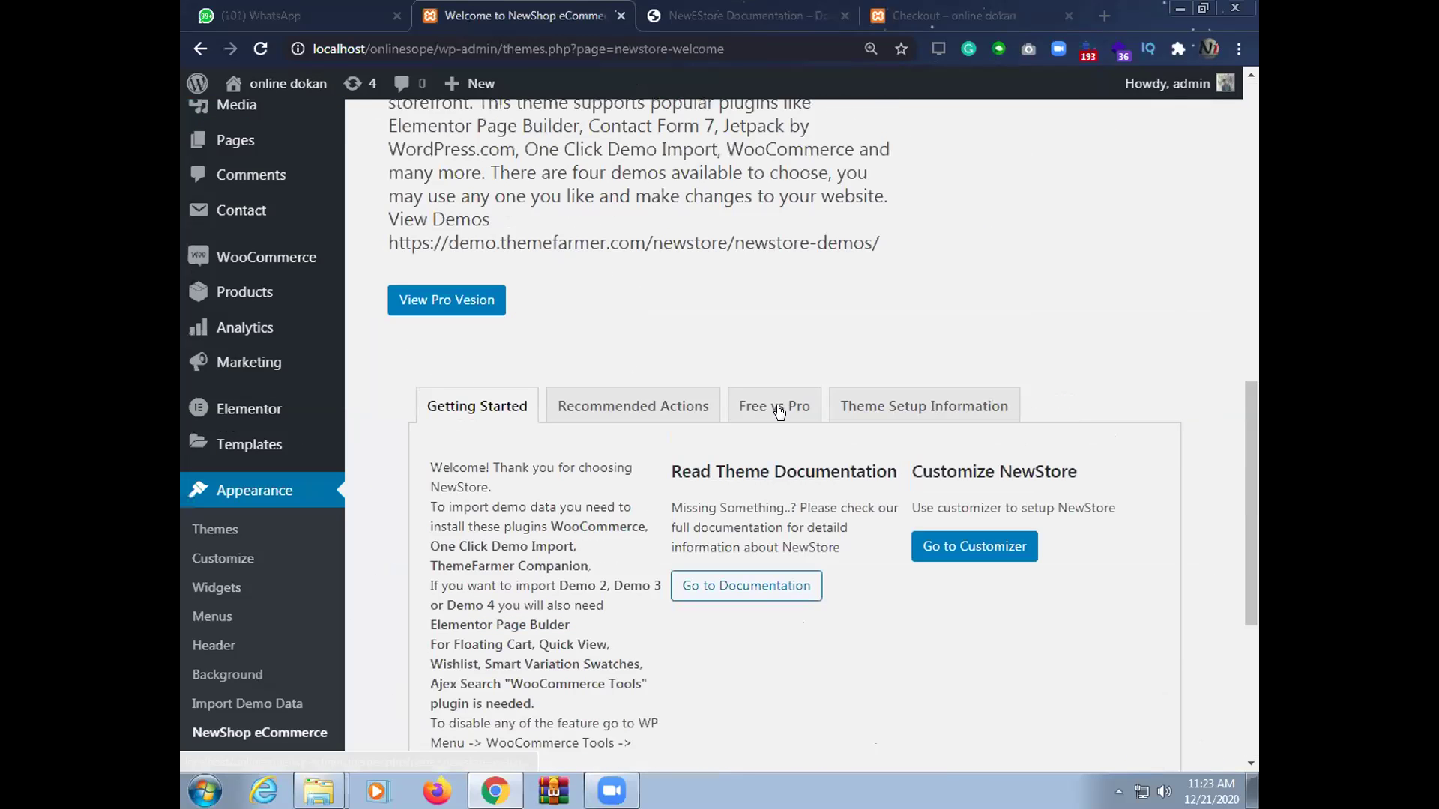
# Read the Theme Setup Information section, then launch Appearance > Customize
pyautogui.click(882, 412)
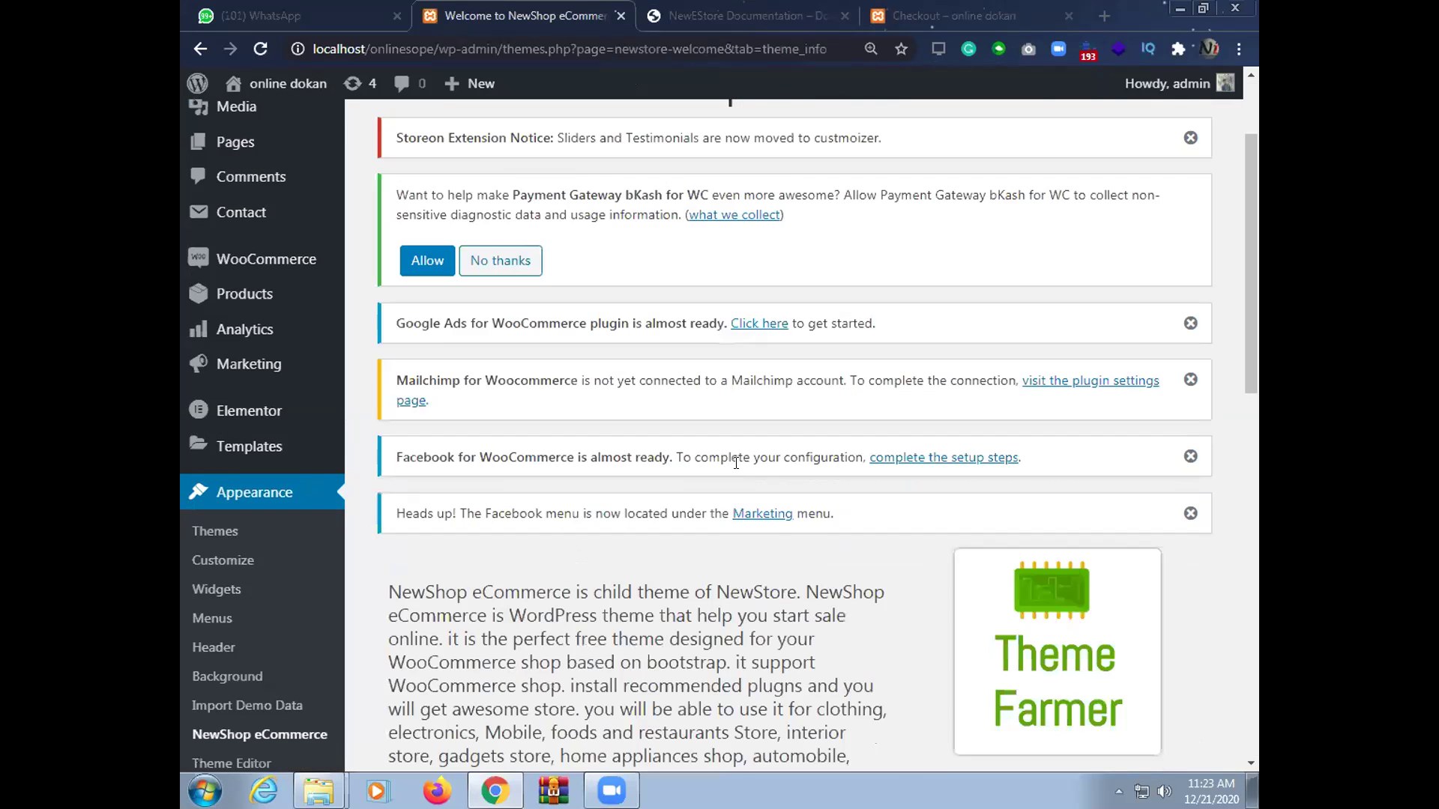
pyautogui.scroll(-9, 752, 487)
pyautogui.scroll(-3, 753, 486)
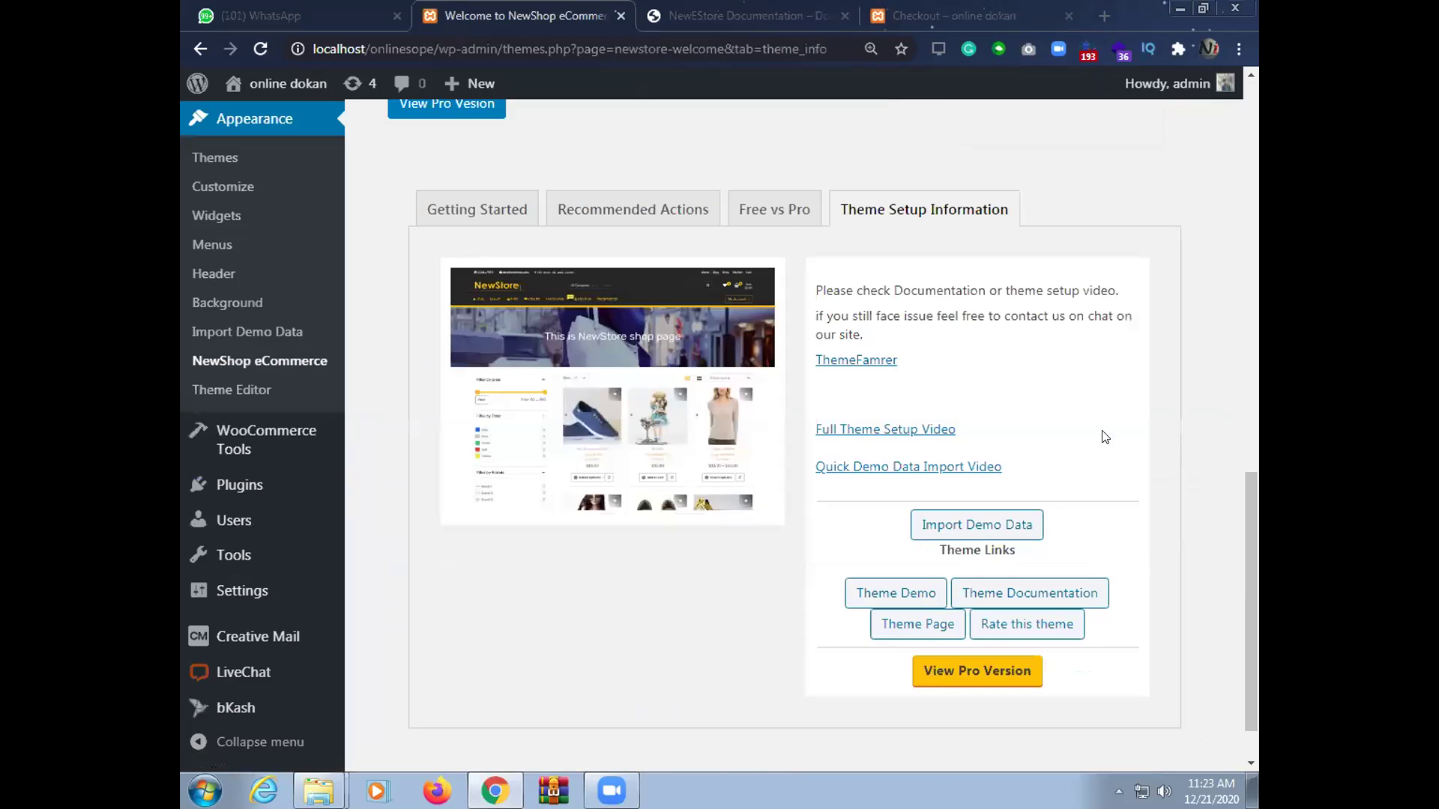
pyautogui.scroll(-1, 993, 470)
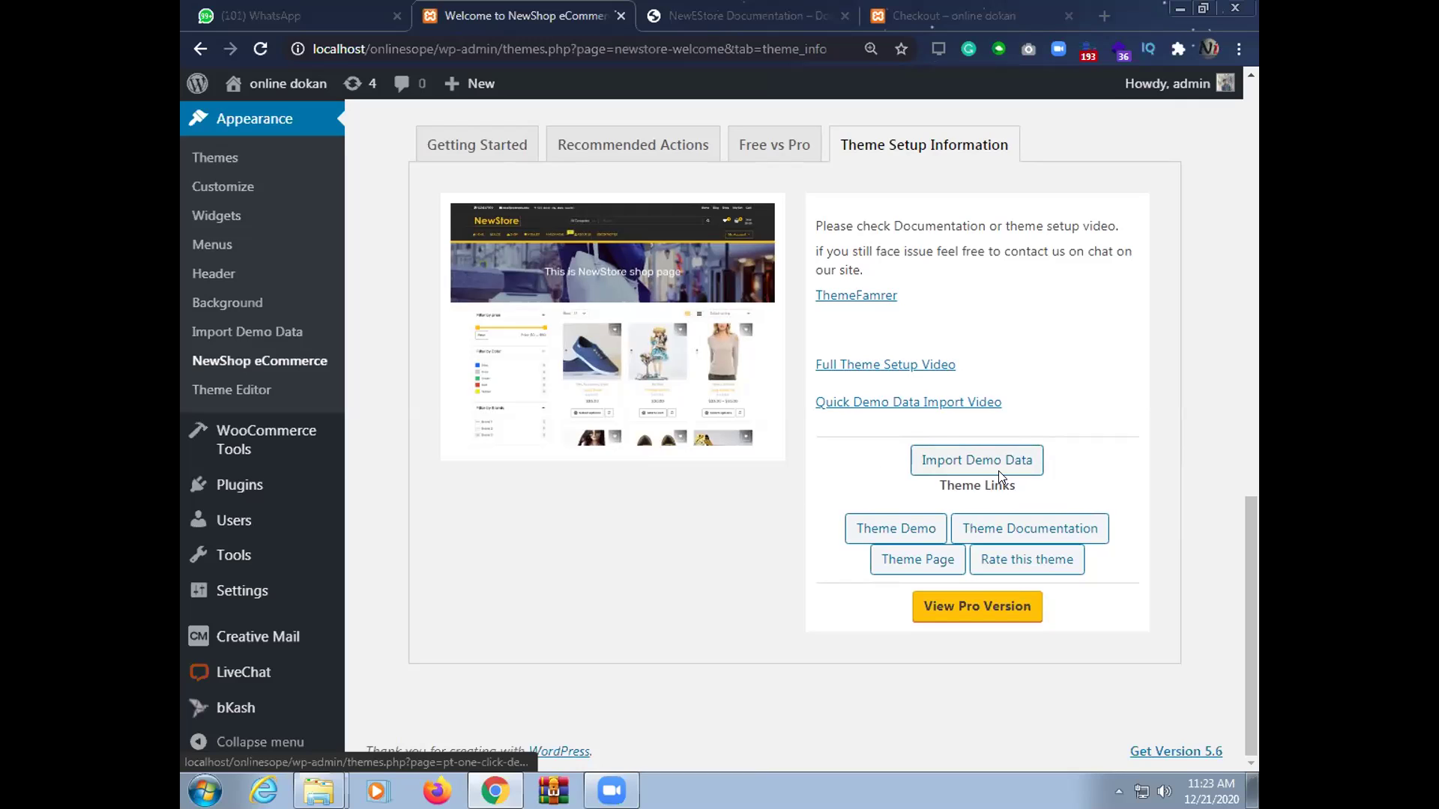
pyautogui.scroll(3, 231, 382)
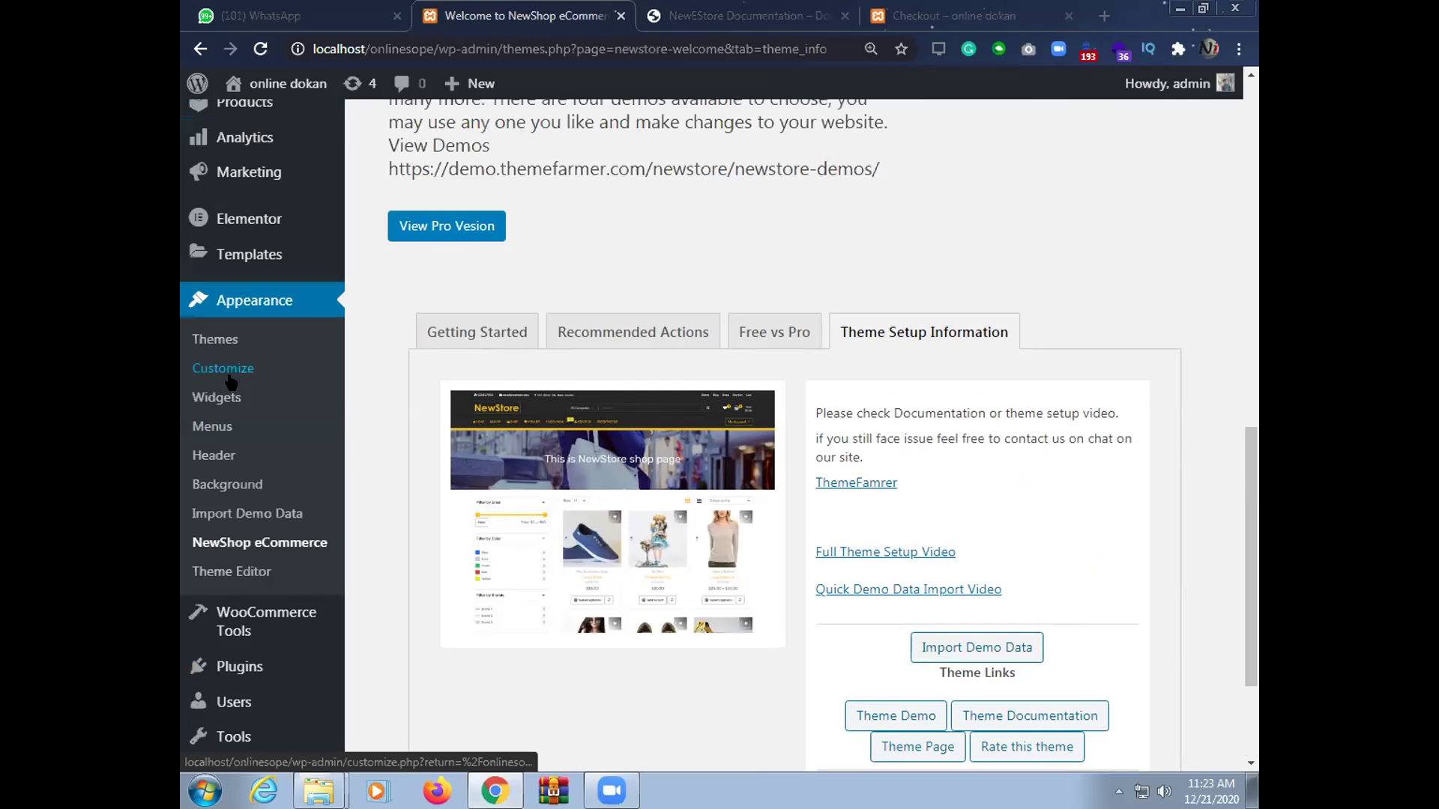
pyautogui.click(218, 377)
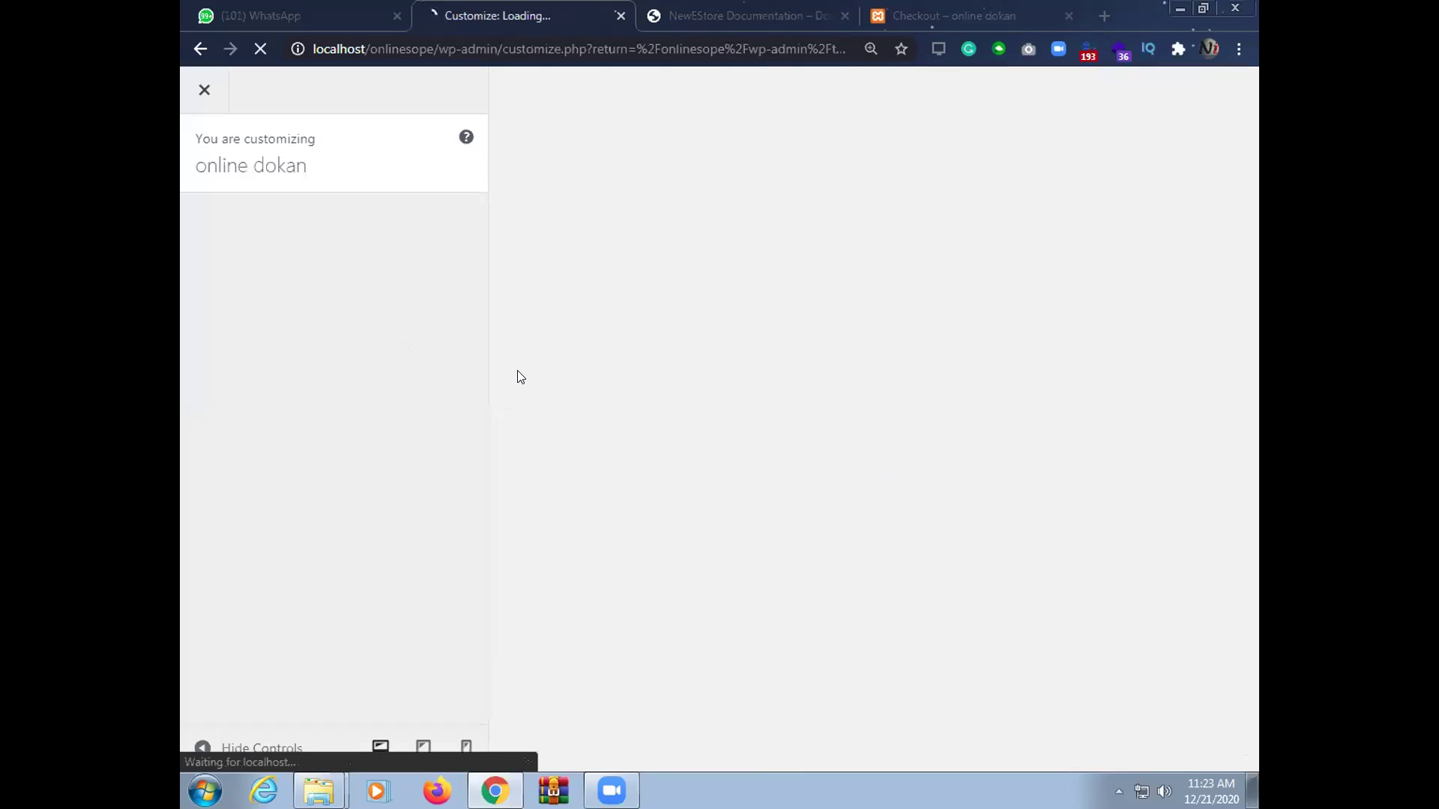
# Open Site Identity in the Customizer and bring up the Select logo media library
pyautogui.scroll(-2, 323, 675)
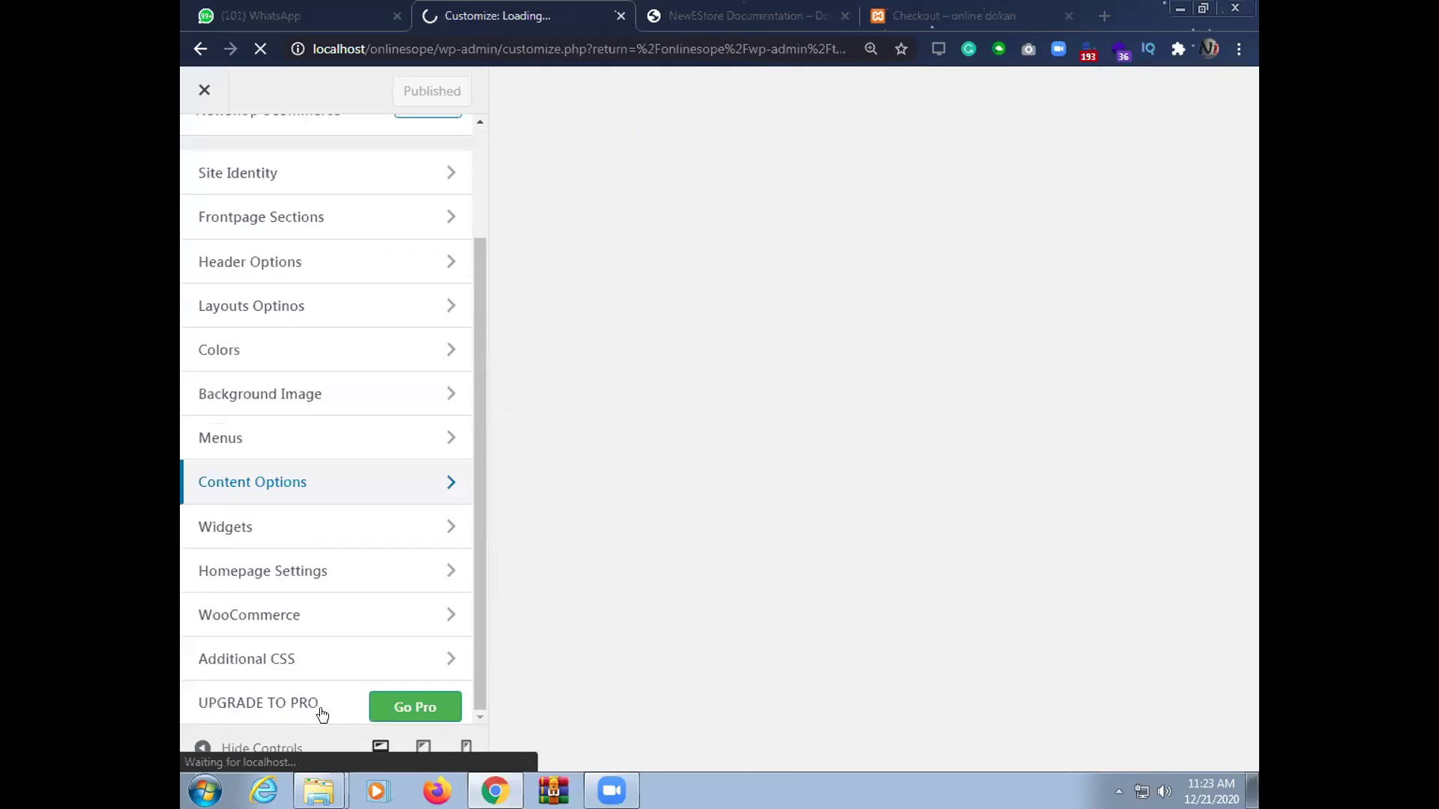
pyautogui.scroll(2, 313, 302)
pyautogui.click(313, 304)
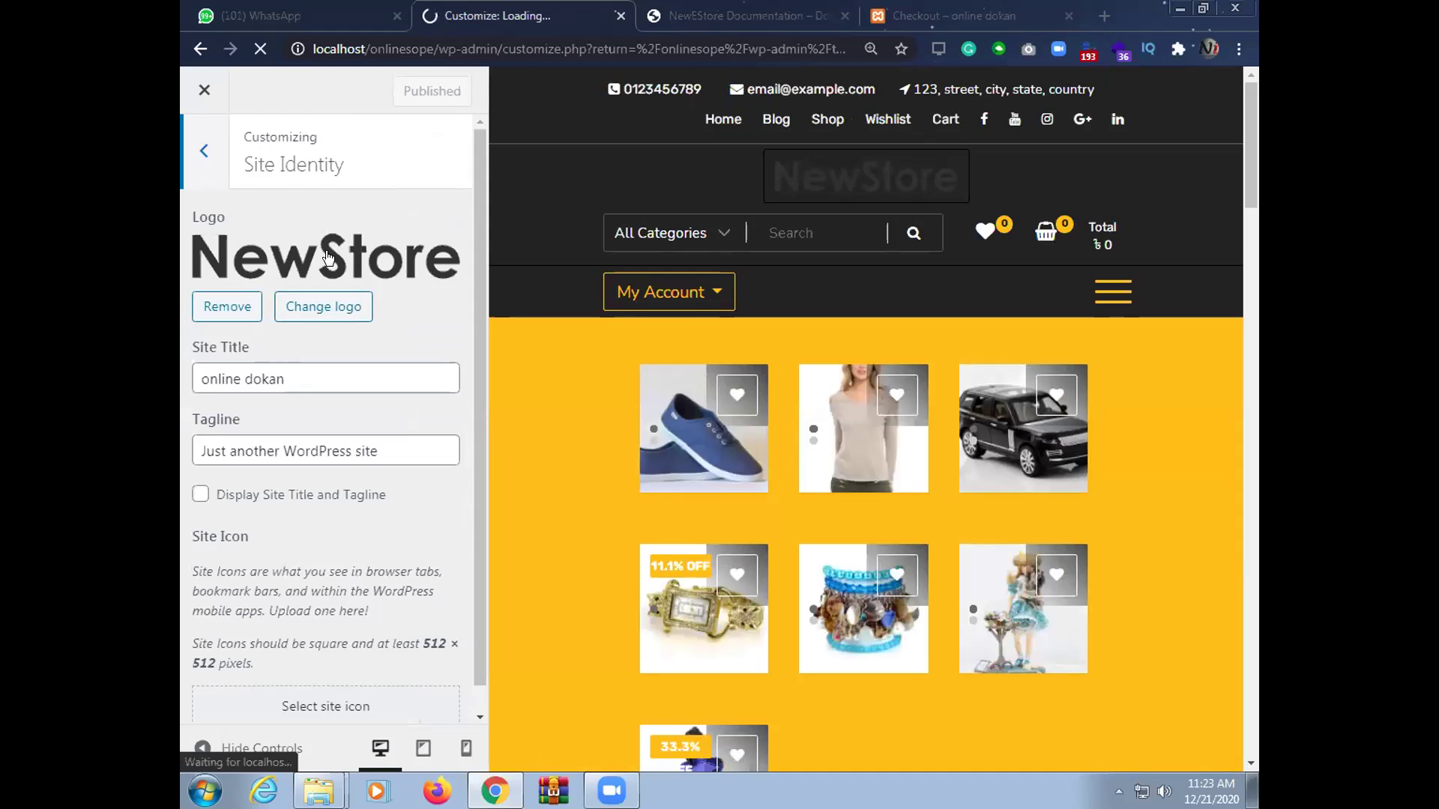
pyautogui.click(327, 257)
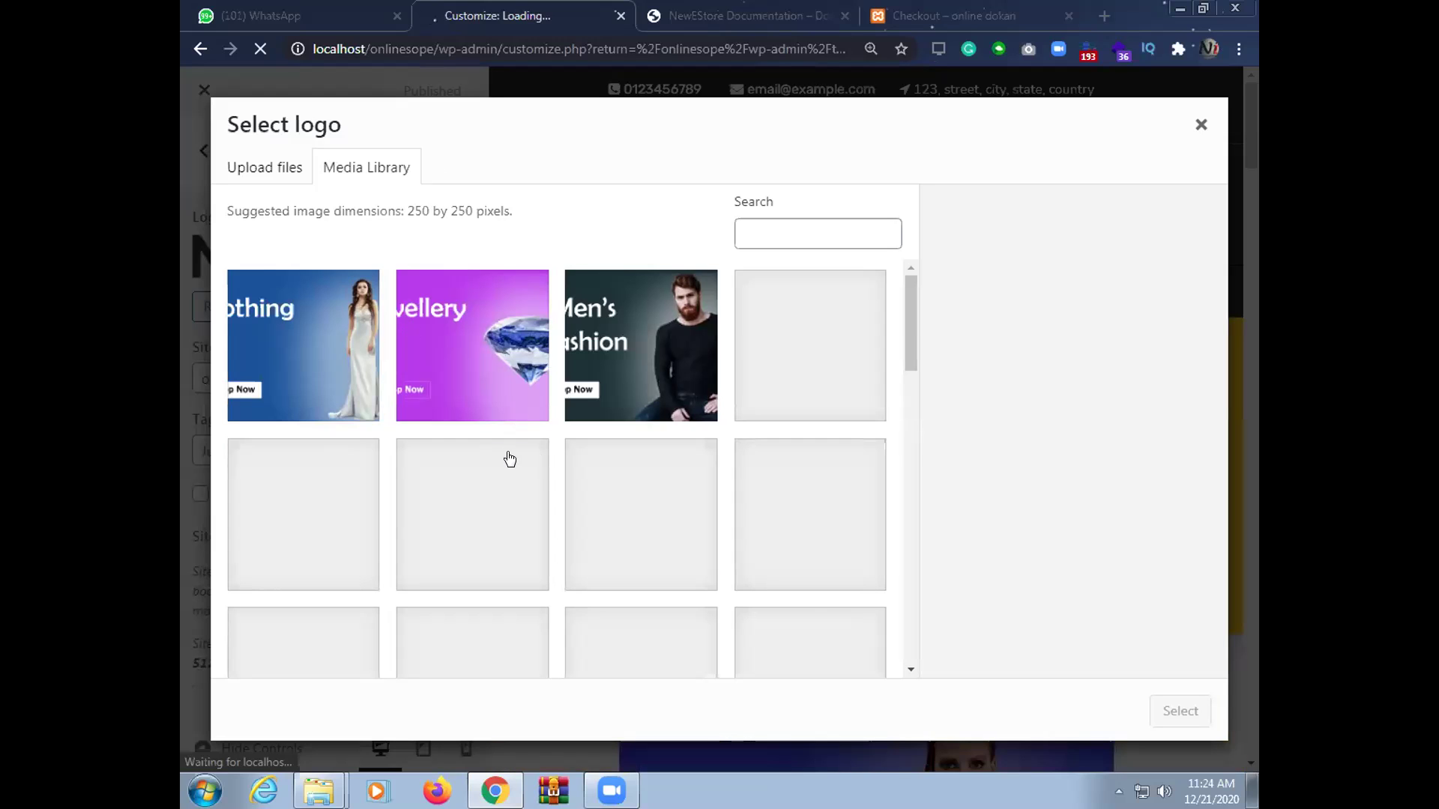
# Browse the logo Media Library, then close it with Esc, keeping the NewStore logo
pyautogui.scroll(-5, 509, 458)
pyautogui.scroll(-3, 704, 532)
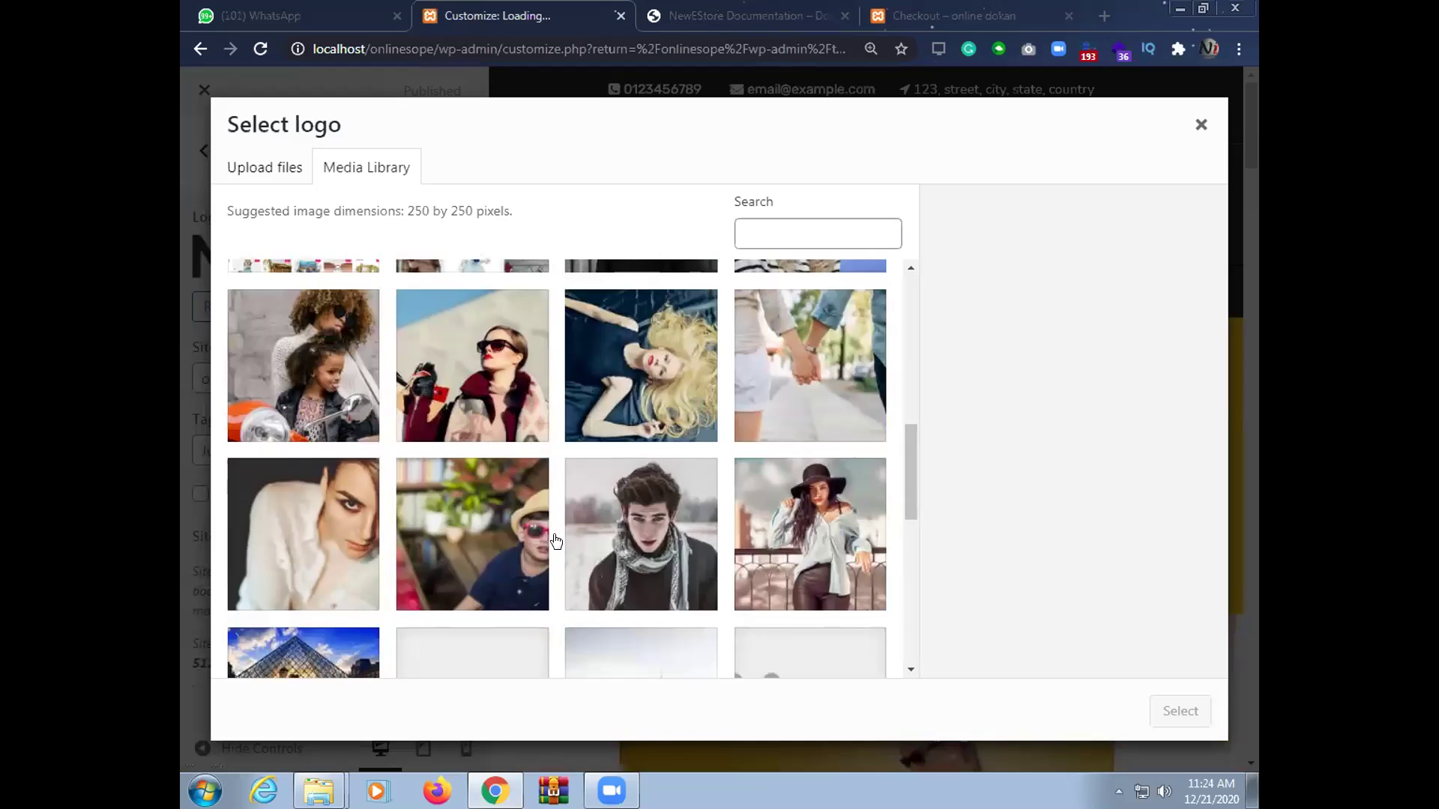
pyautogui.scroll(-5, 558, 536)
pyautogui.scroll(-1, 630, 574)
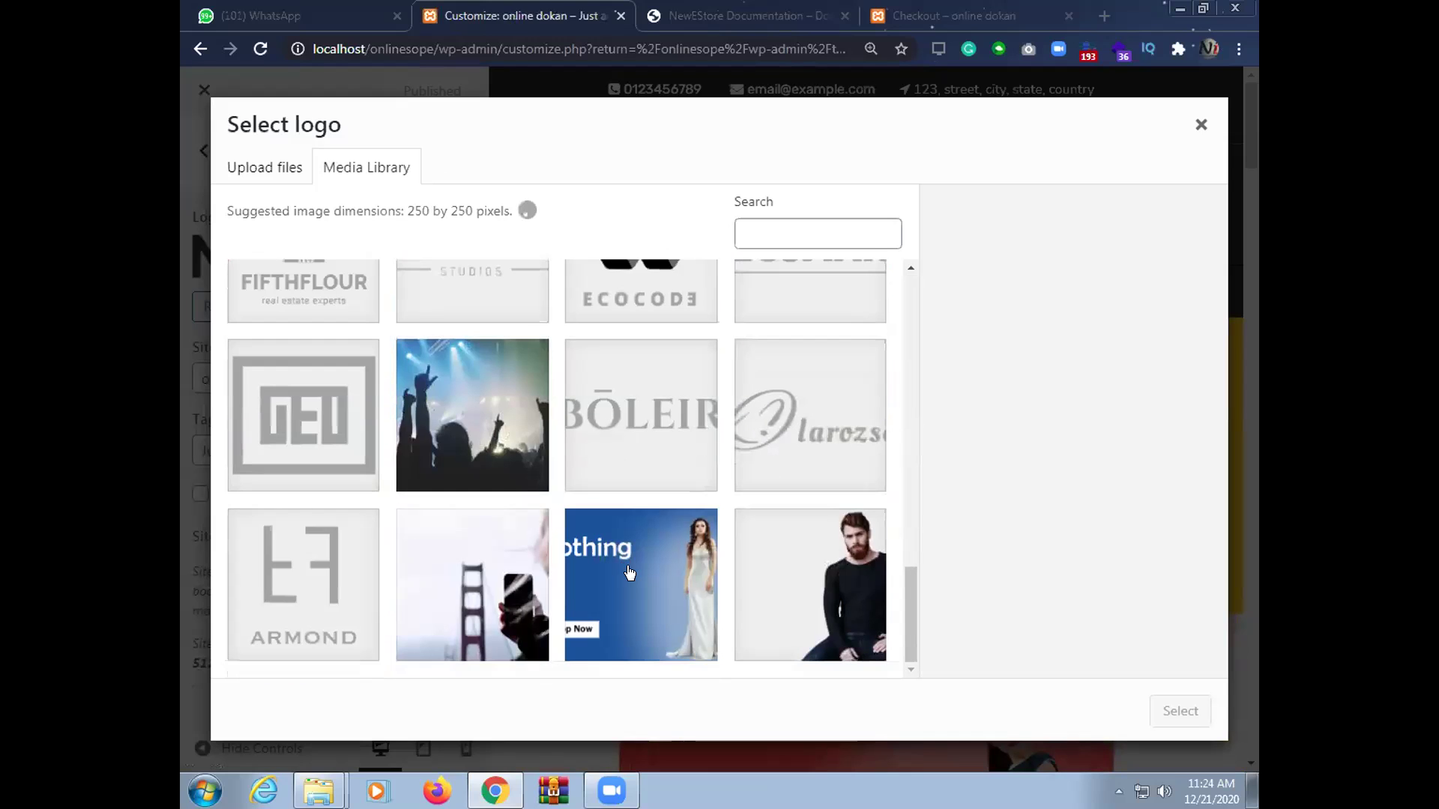
pyautogui.scroll(-5, 630, 574)
pyautogui.scroll(-2, 630, 574)
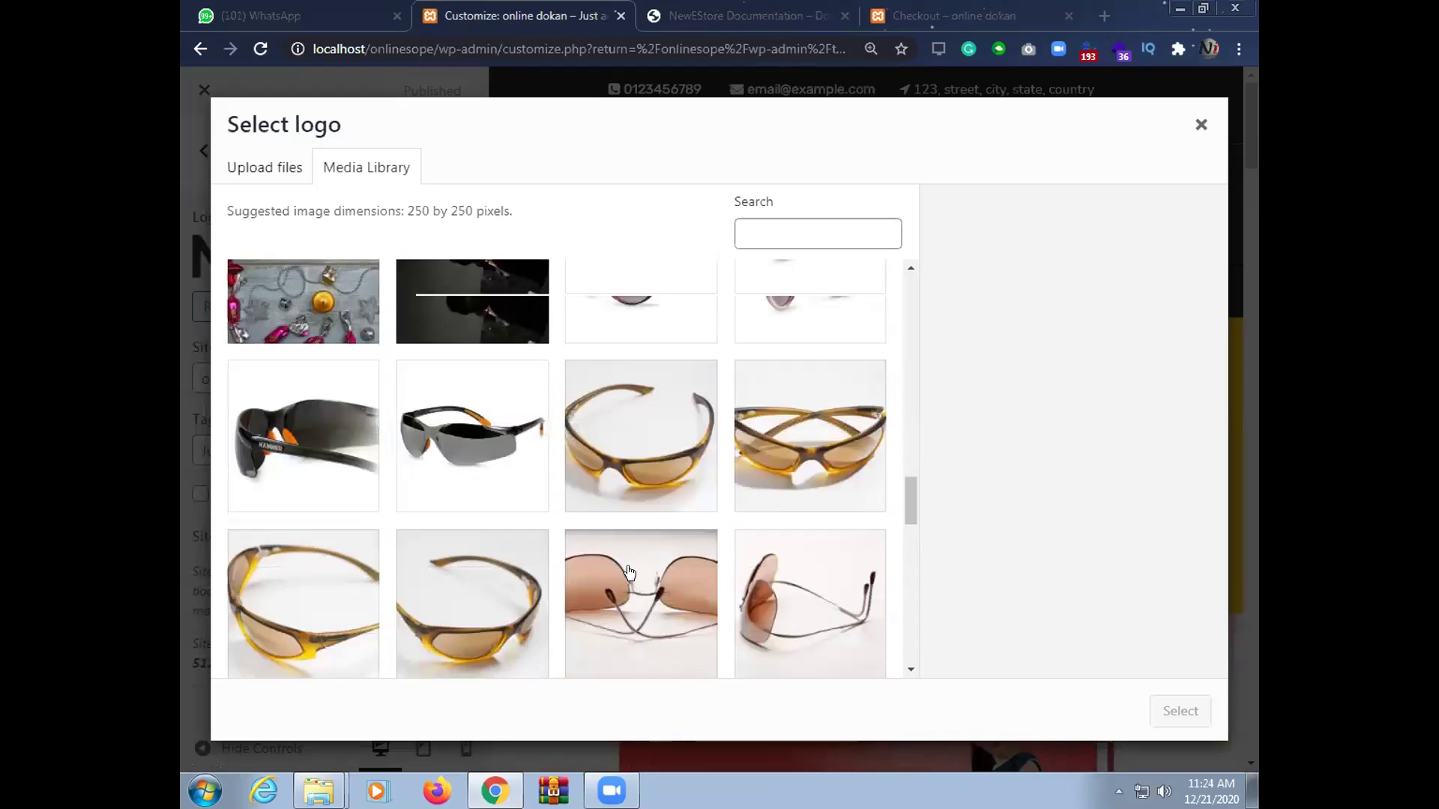
pyautogui.scroll(-10, 629, 571)
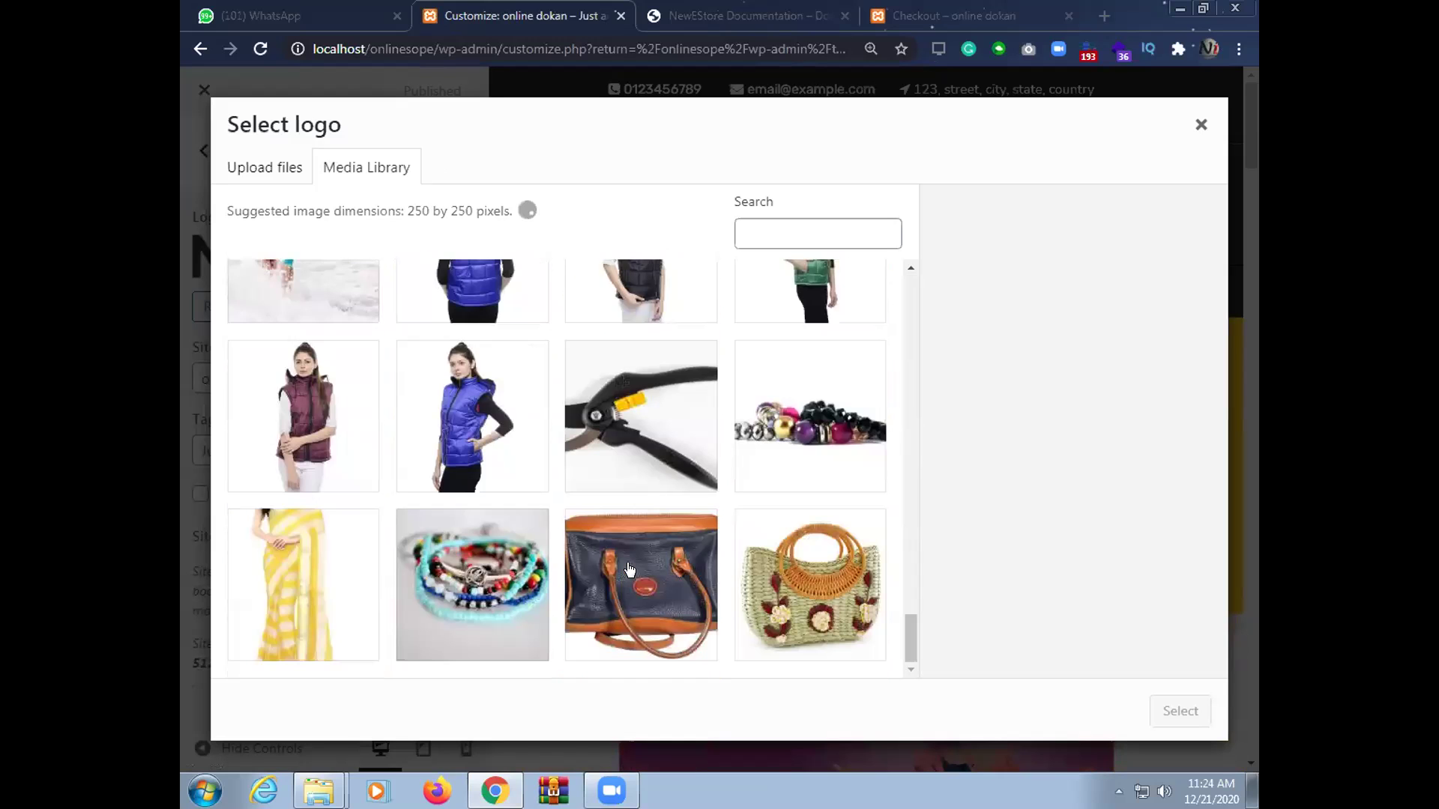
pyautogui.scroll(5, 630, 570)
pyautogui.scroll(5, 629, 567)
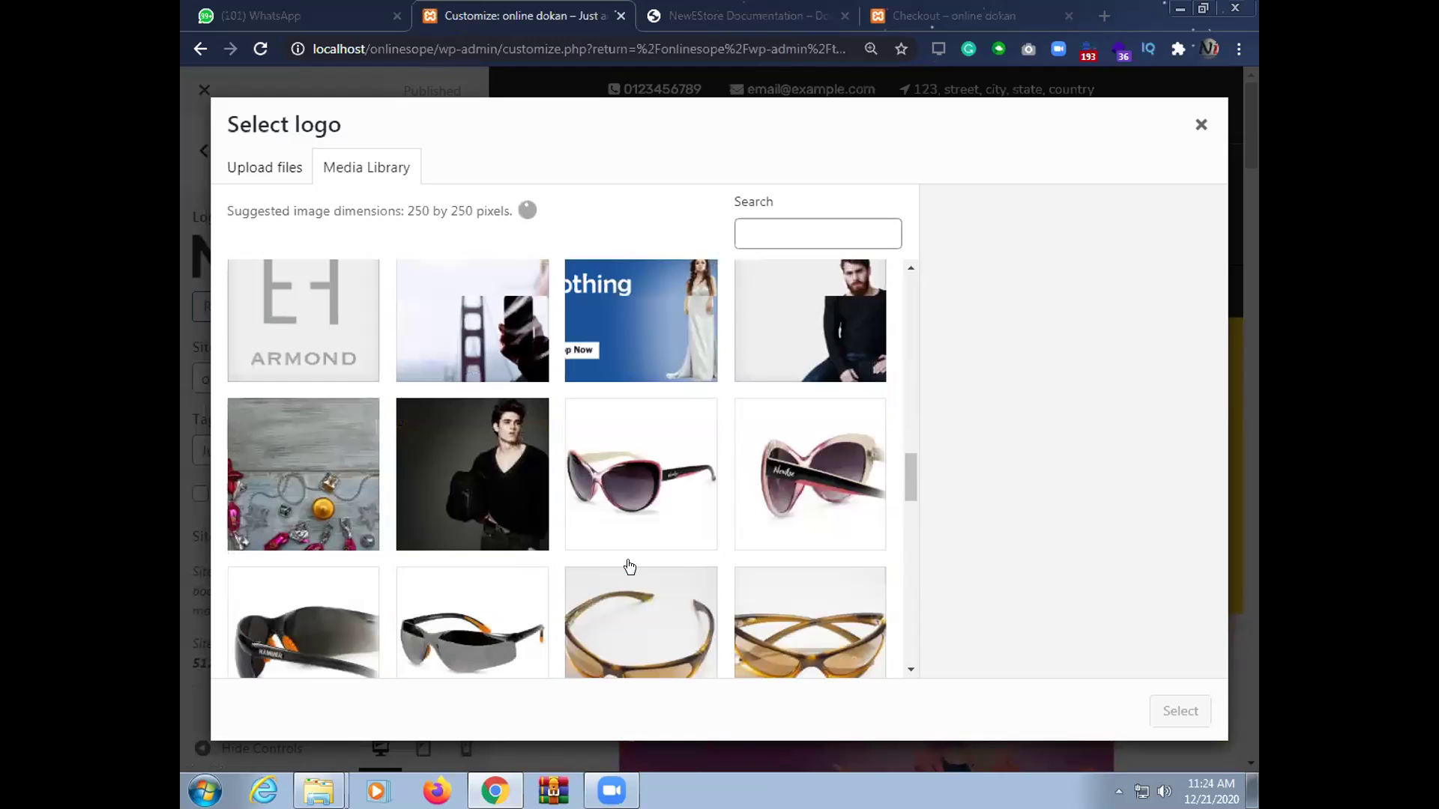
pyautogui.scroll(-5, 630, 567)
pyautogui.scroll(-3, 630, 567)
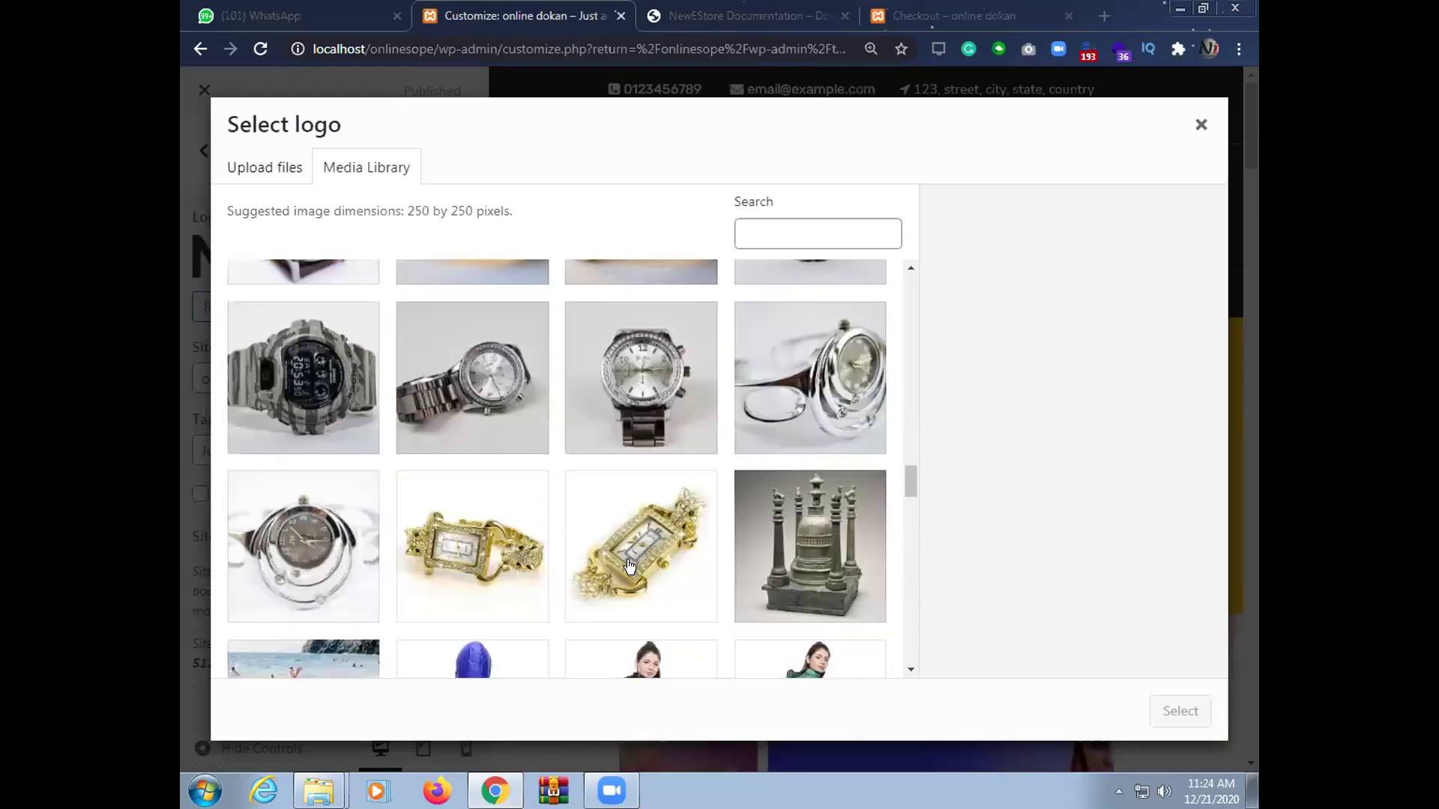
pyautogui.scroll(2, 630, 568)
pyautogui.scroll(4, 630, 567)
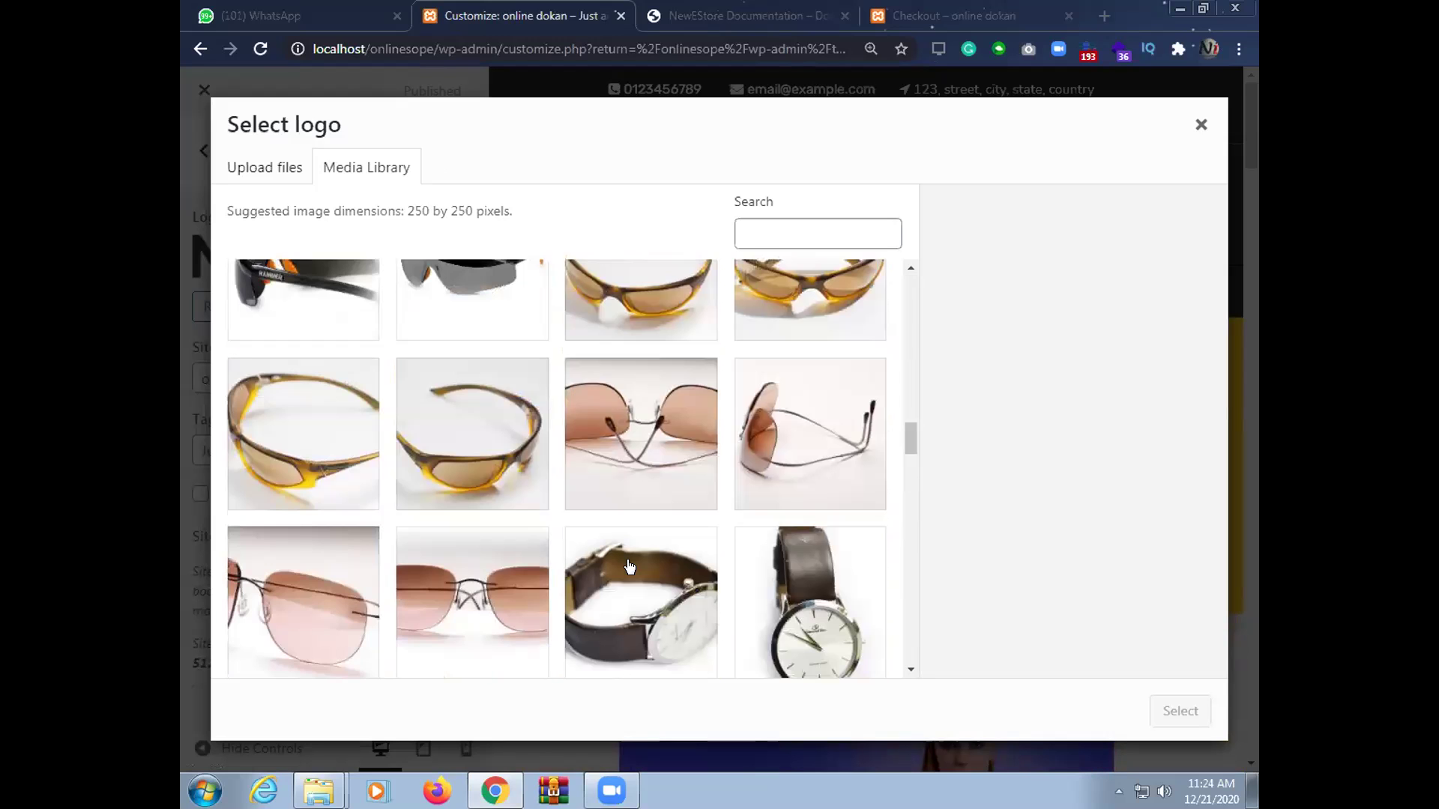
pyautogui.scroll(10, 630, 567)
pyautogui.scroll(4, 632, 562)
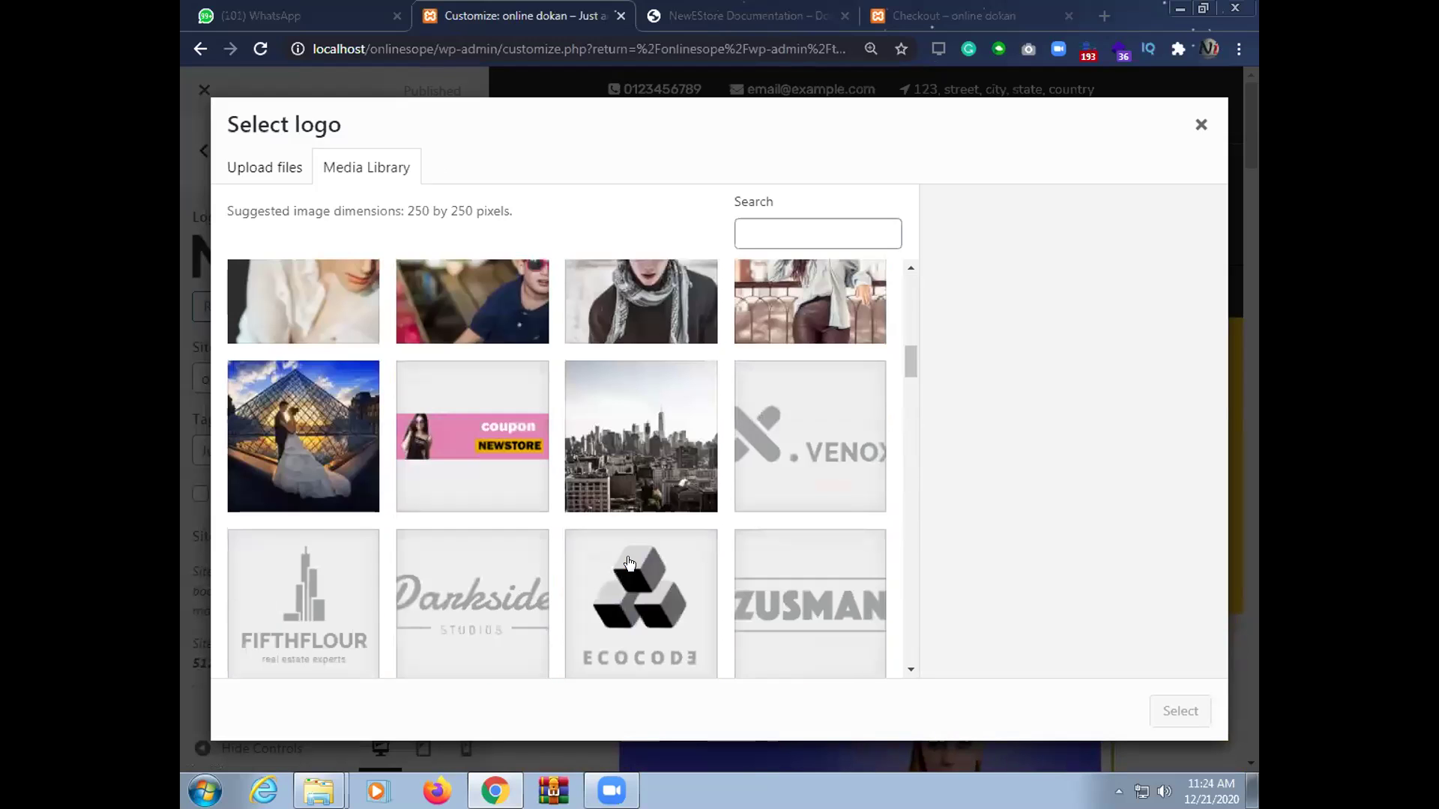
pyautogui.scroll(4, 636, 555)
pyautogui.scroll(4, 636, 556)
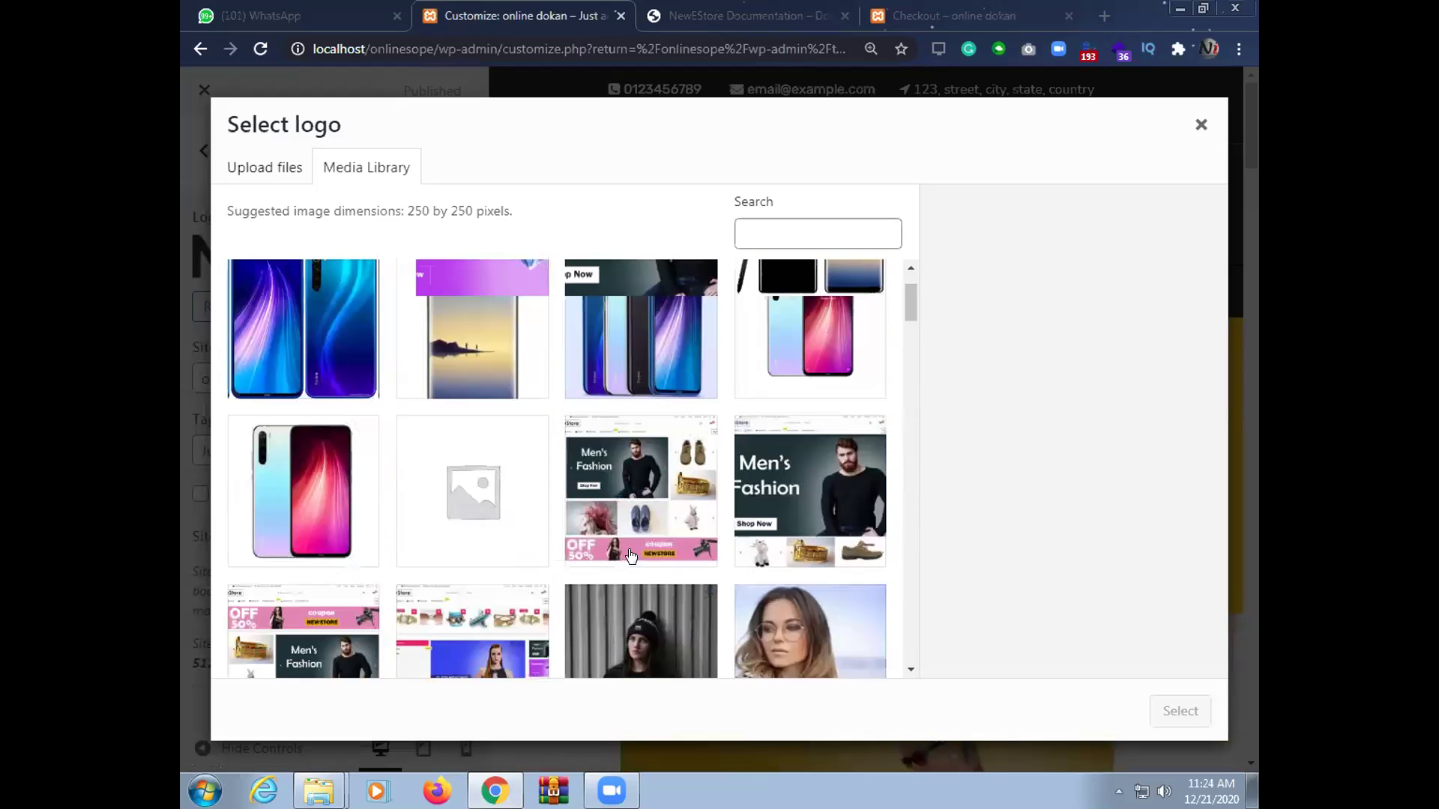
pyautogui.scroll(2, 635, 555)
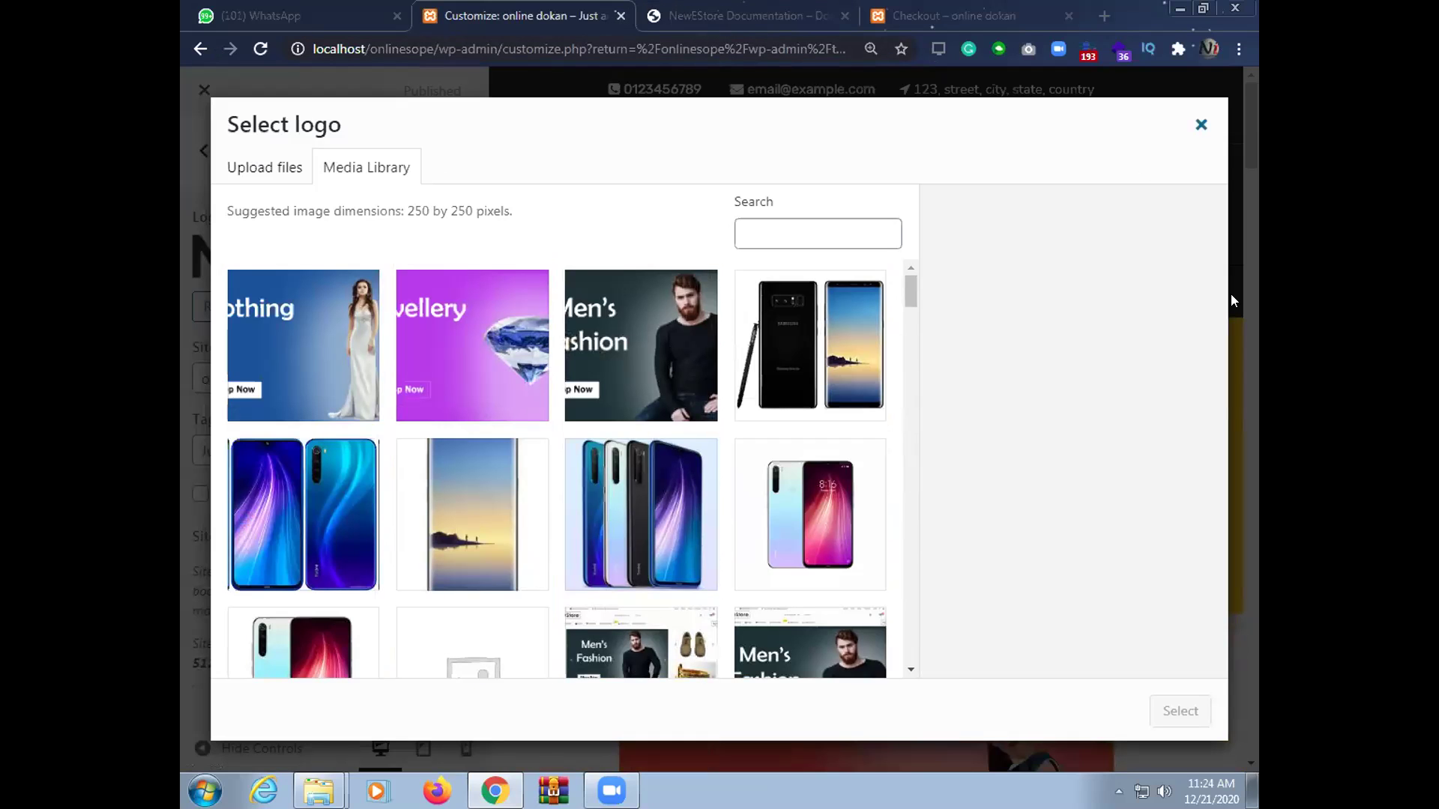
pyautogui.press('Escape')
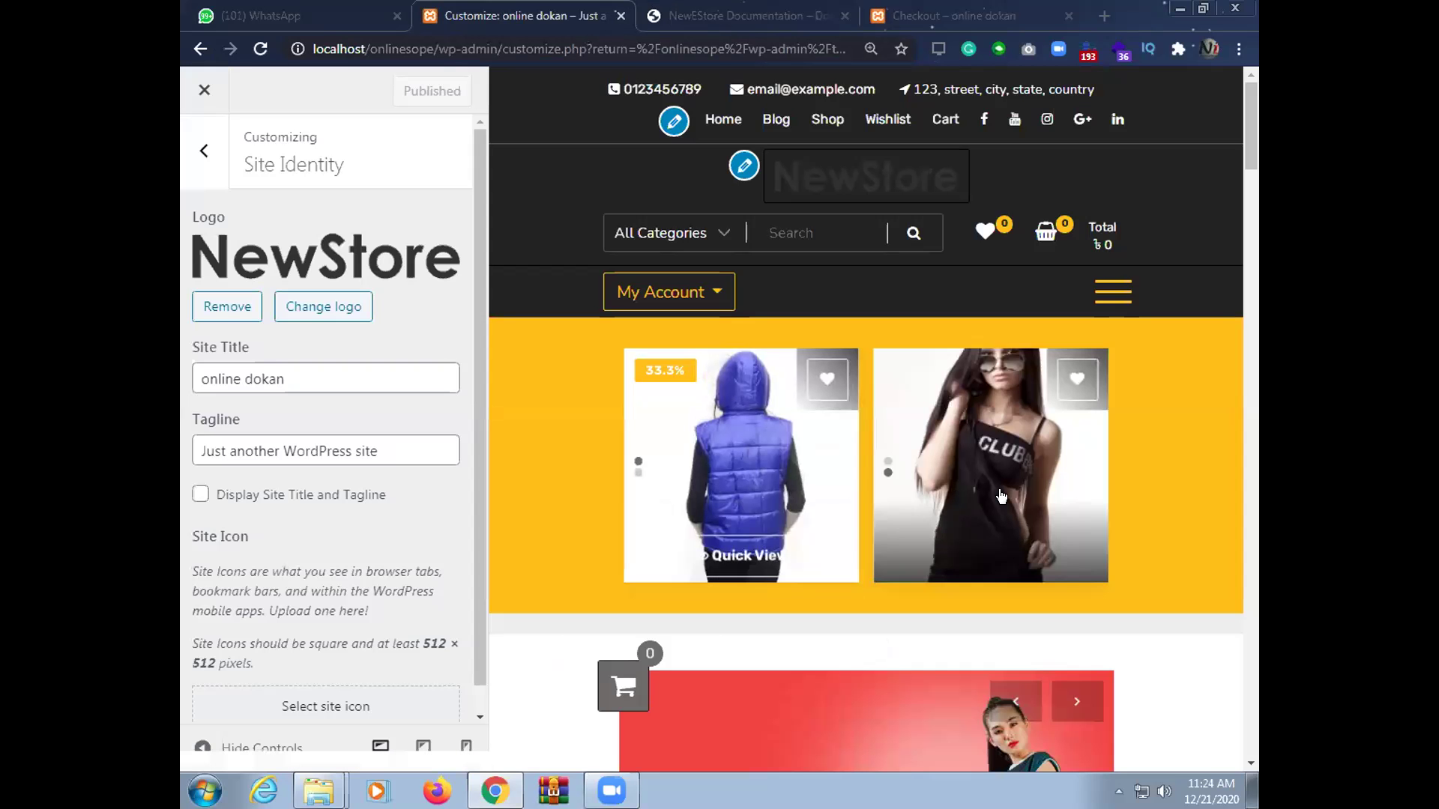
# Go back to the Customizer main menu and open Frontpage Sections > Banners
pyautogui.scroll(-2, 835, 562)
pyautogui.scroll(-3, 887, 568)
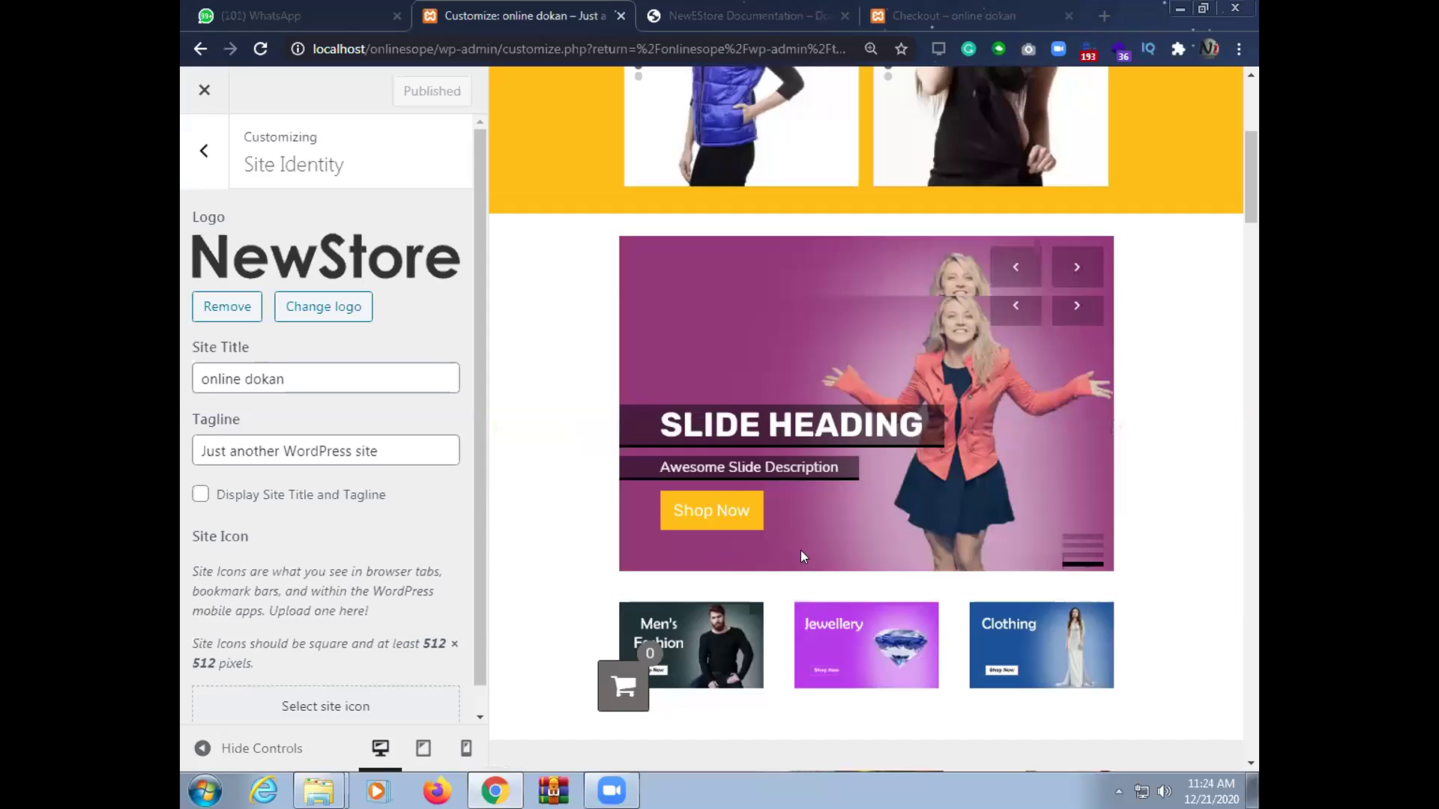
pyautogui.scroll(-5, 789, 632)
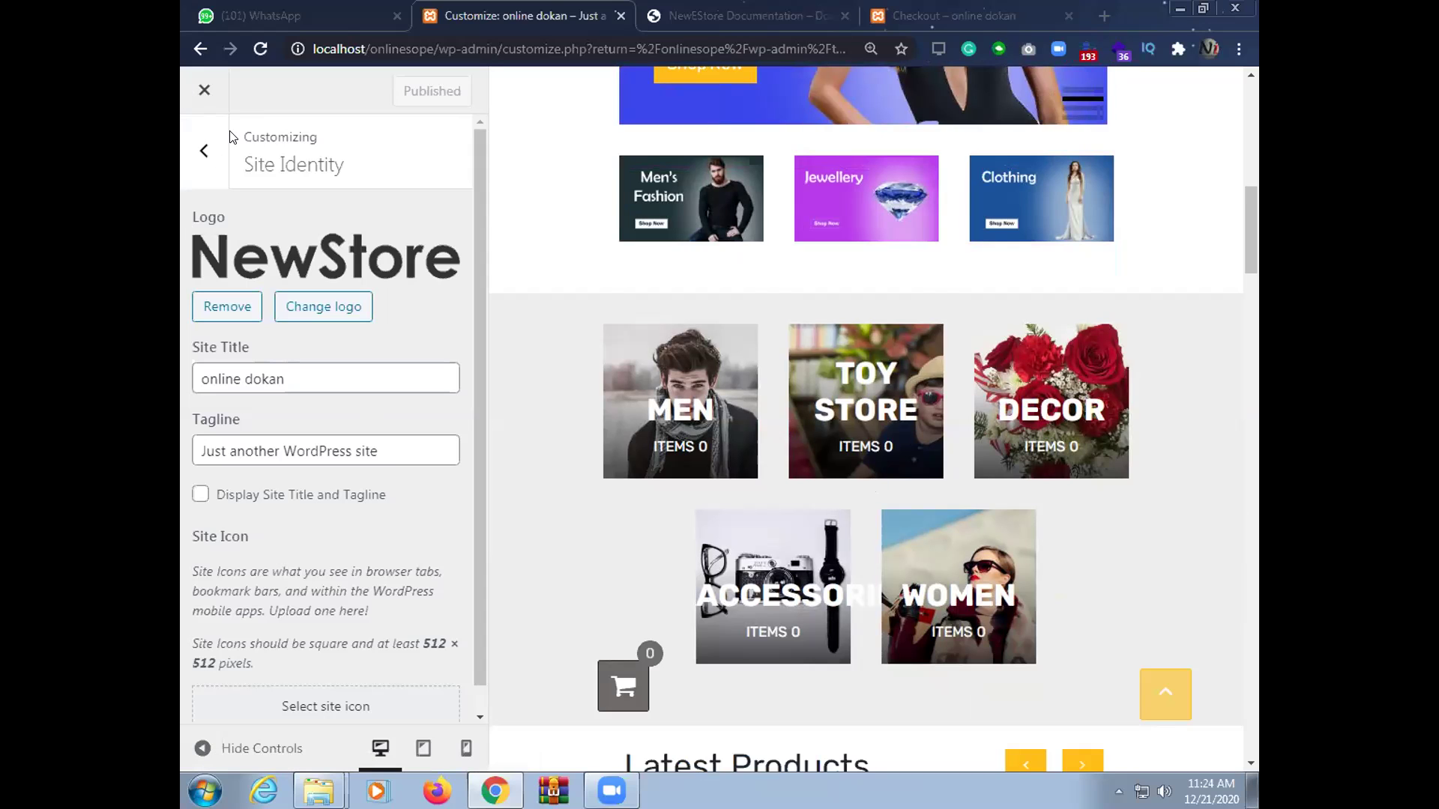
pyautogui.click(195, 157)
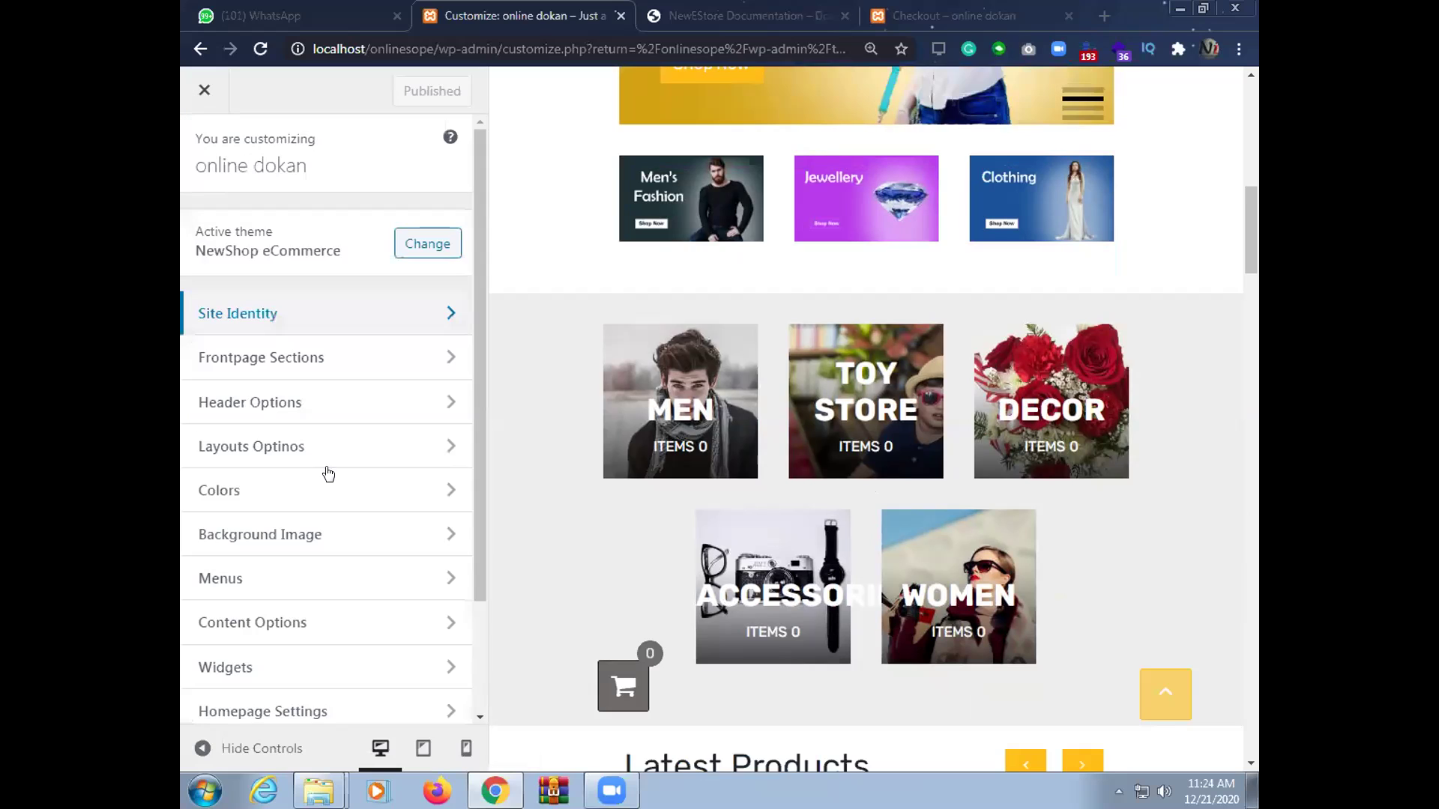
pyautogui.click(404, 357)
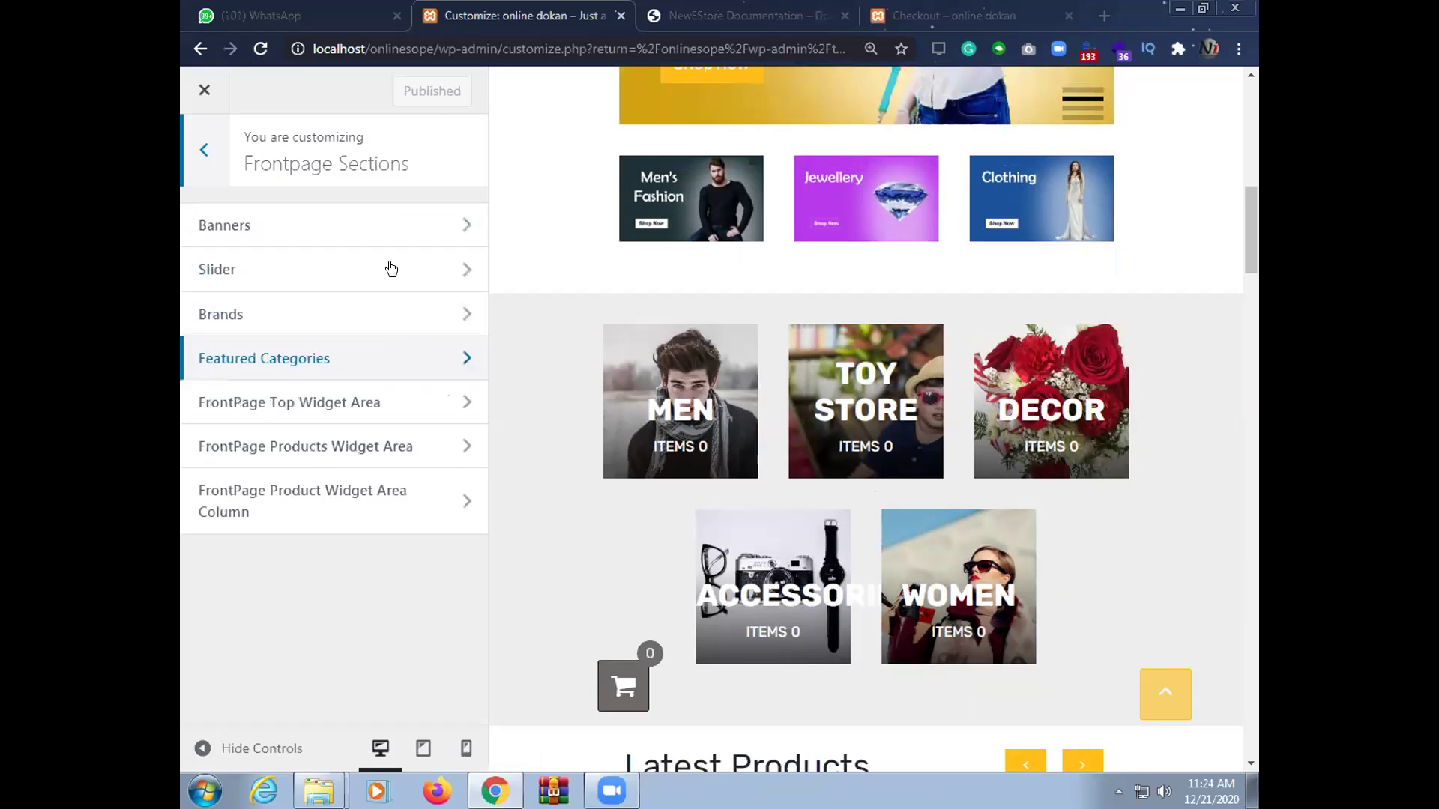
pyautogui.click(406, 223)
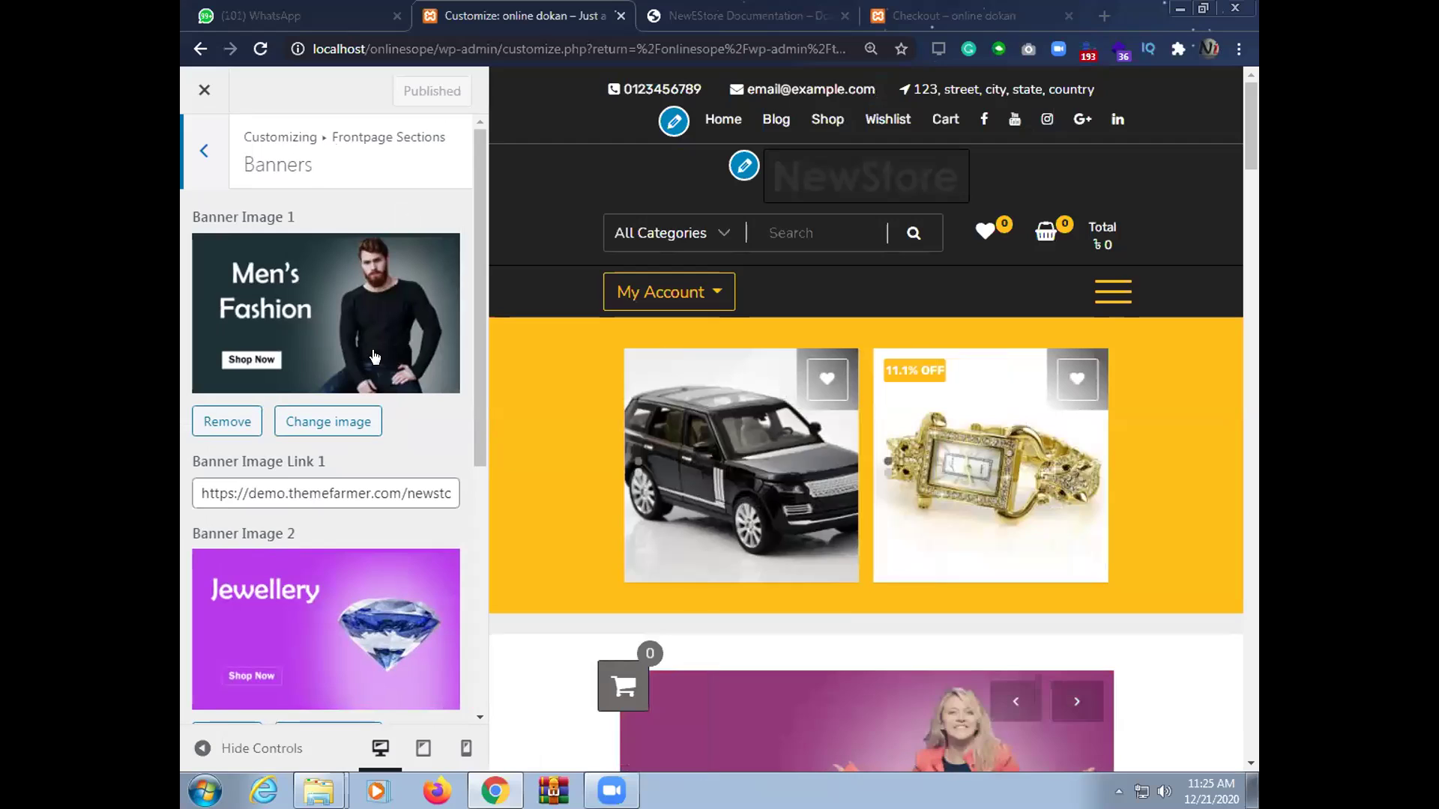
# Erase the demo URLs from Banner Image Link 1, 2 and 3
pyautogui.click(400, 487)
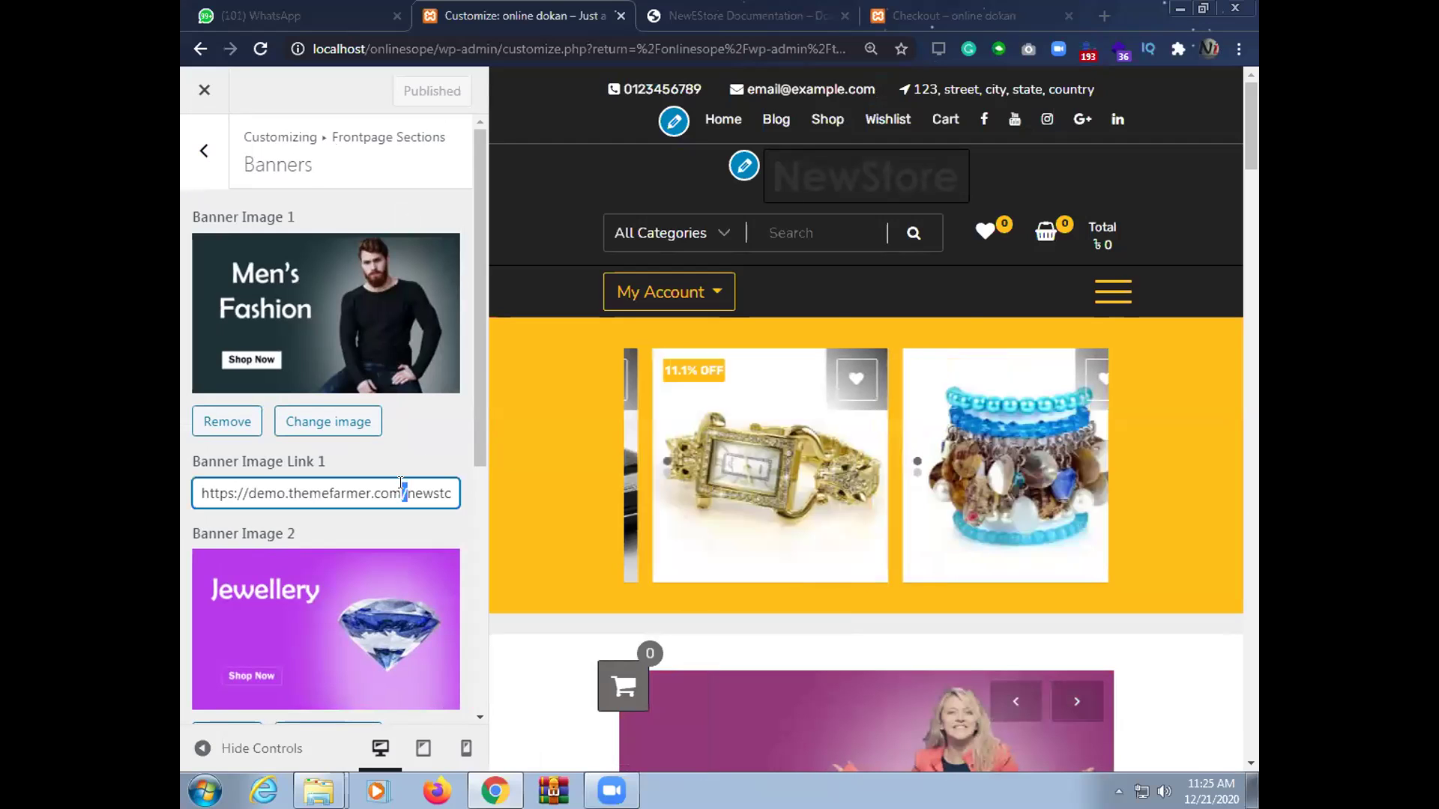
pyautogui.hotkey('ctrl', 'a')
pyautogui.press('BackSpace')
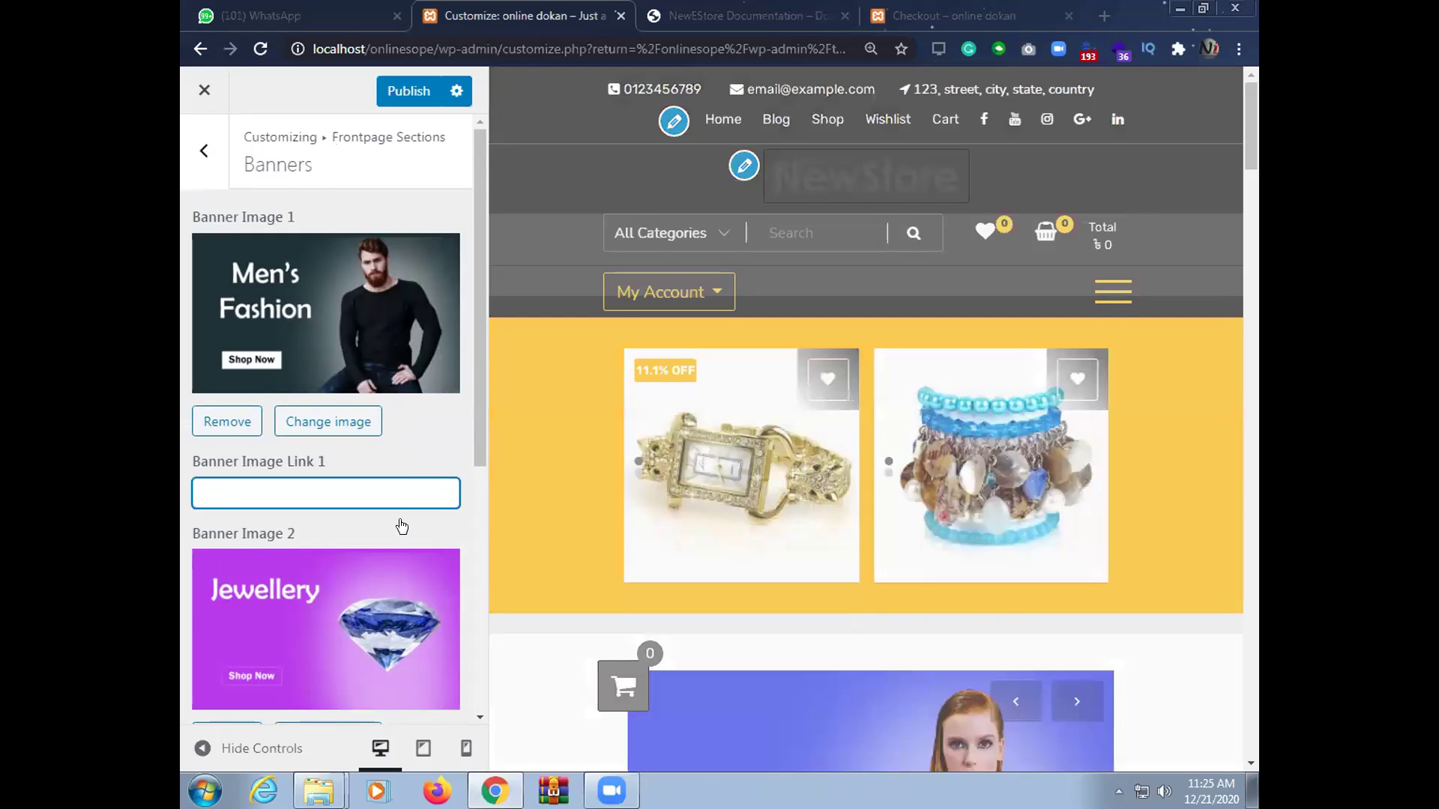
pyautogui.scroll(-6, 400, 518)
pyautogui.click(359, 362)
pyautogui.hotkey('ctrl', 'a')
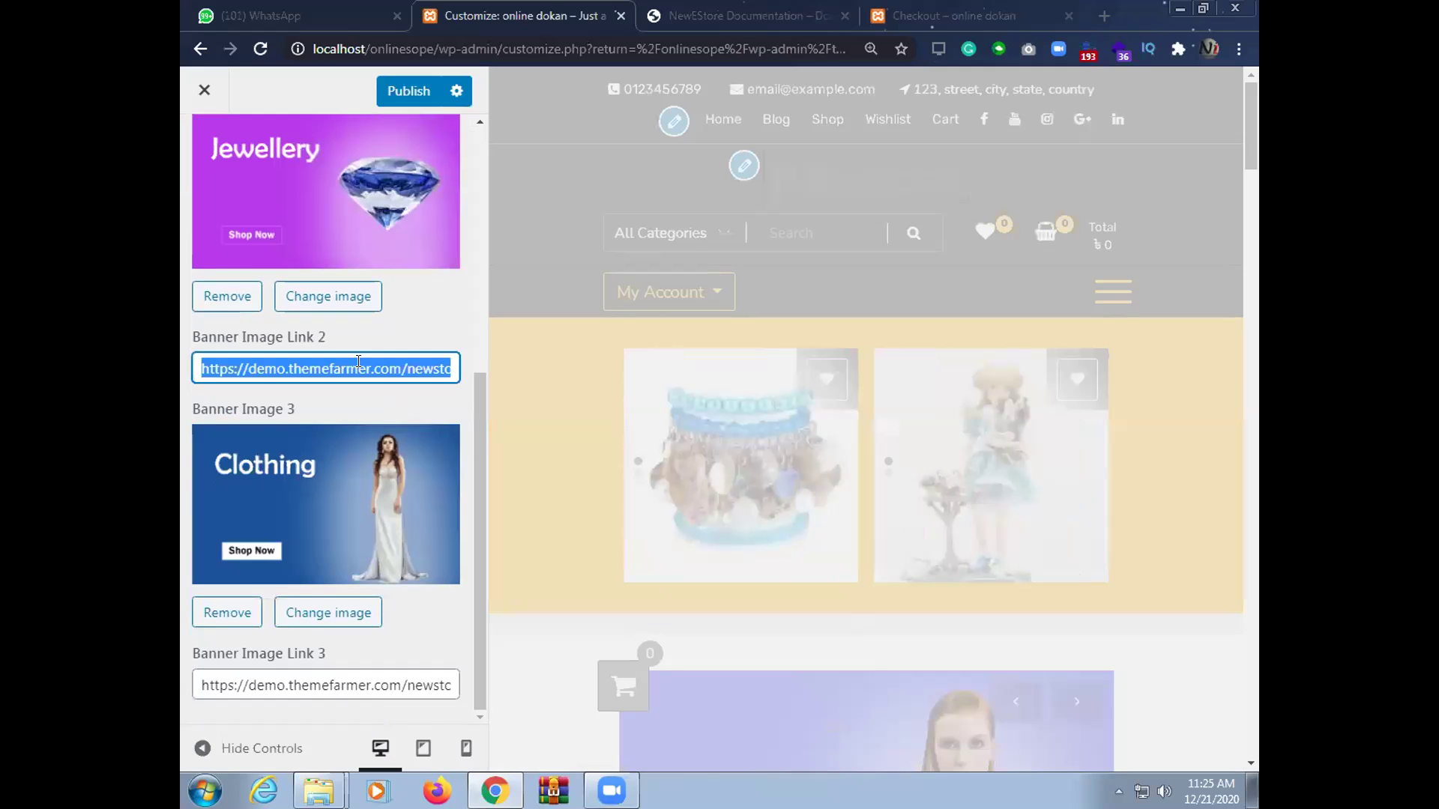
pyautogui.press('BackSpace')
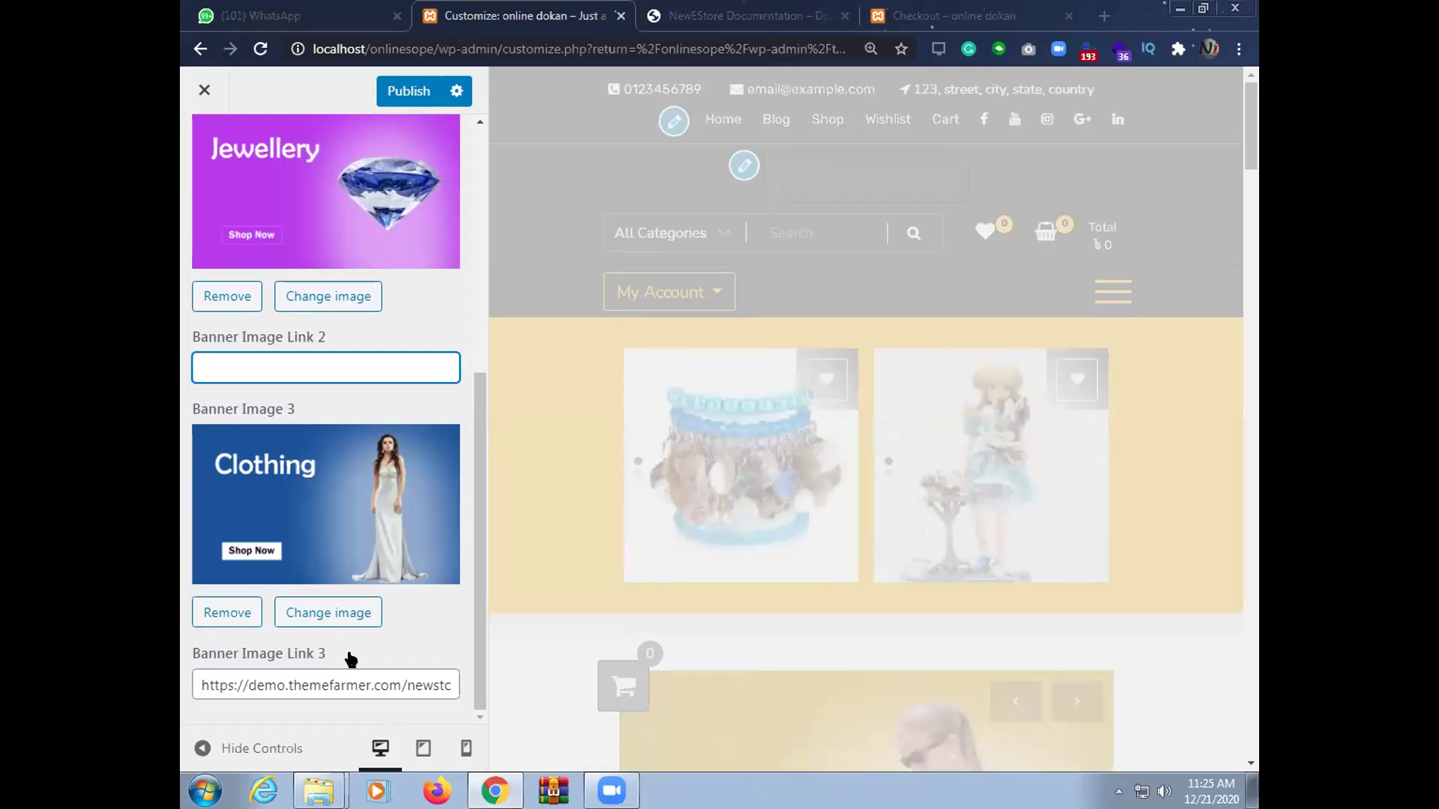
pyautogui.click(351, 679)
pyautogui.hotkey('ctrl', 'a')
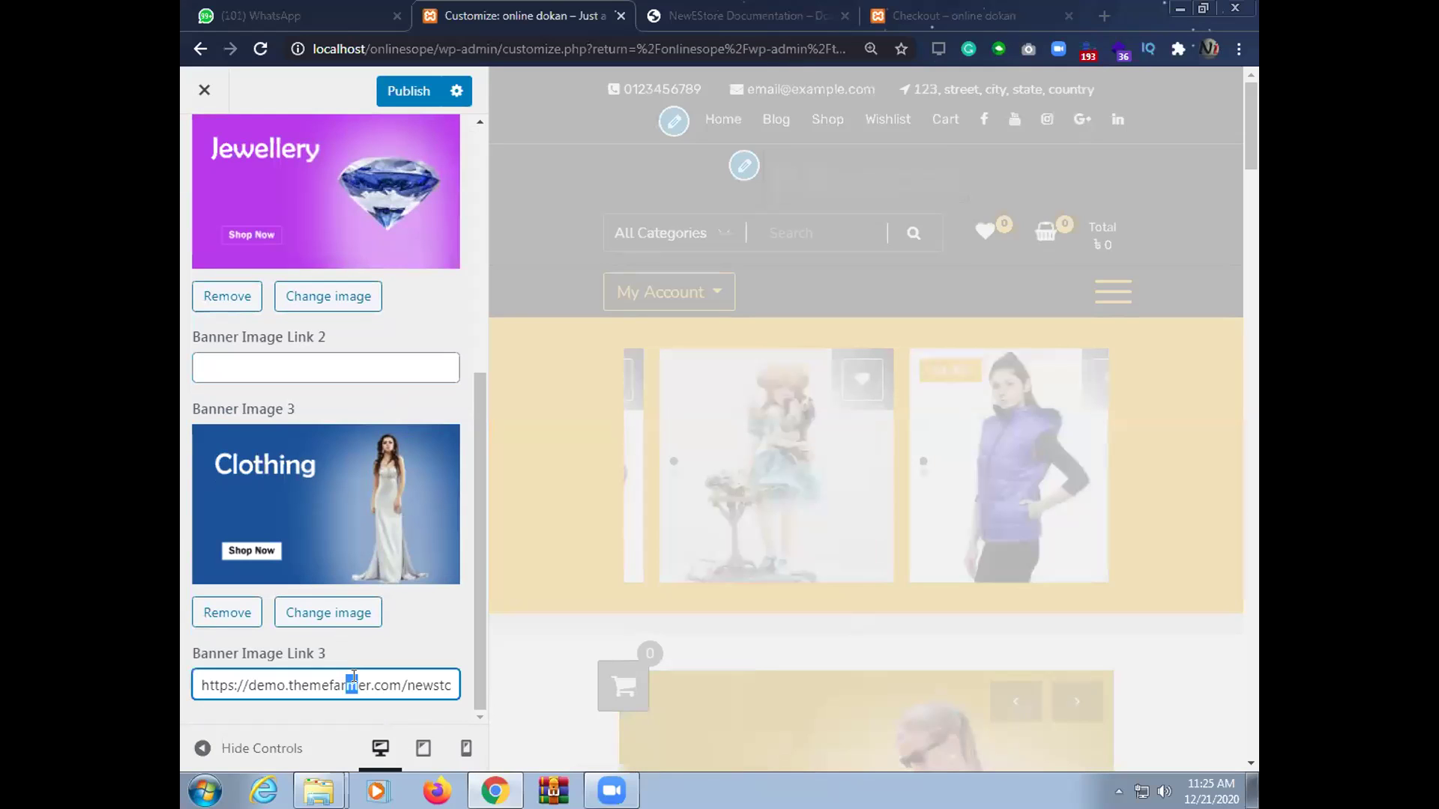
pyautogui.press('BackSpace')
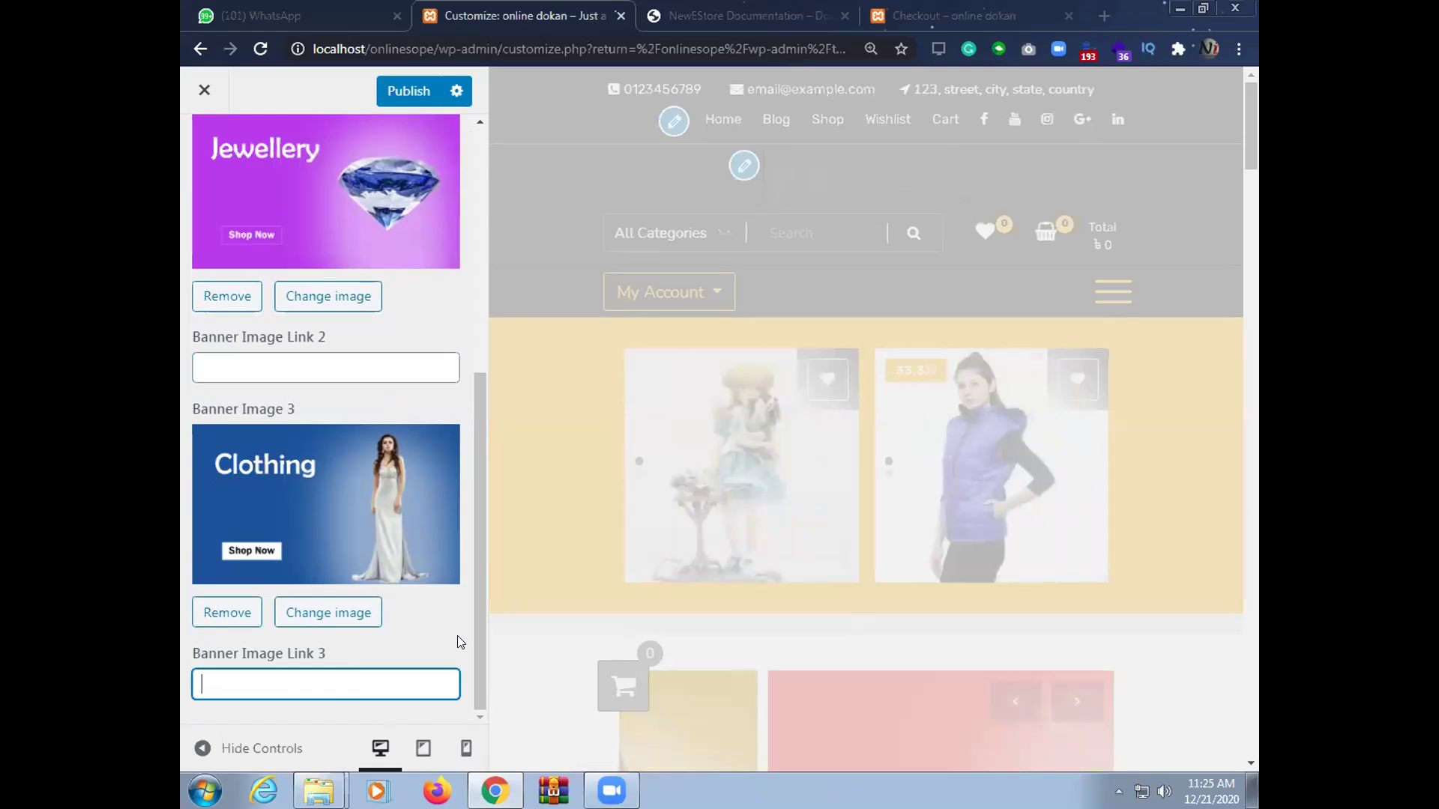
pyautogui.scroll(6, 429, 639)
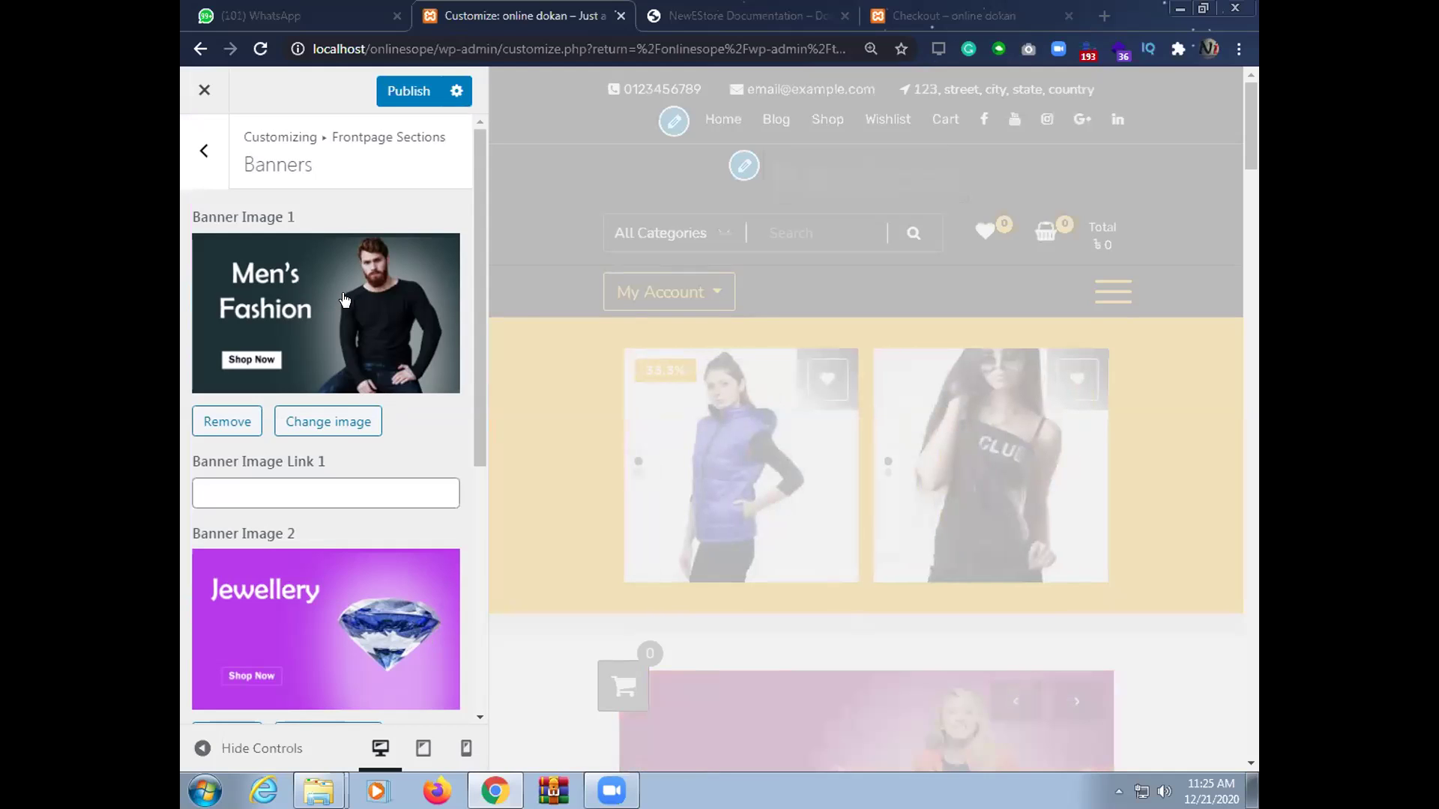
# Browse the Banner Image 1 picker's Media Library, then switch to the htdocs Explorer window
pyautogui.click(325, 330)
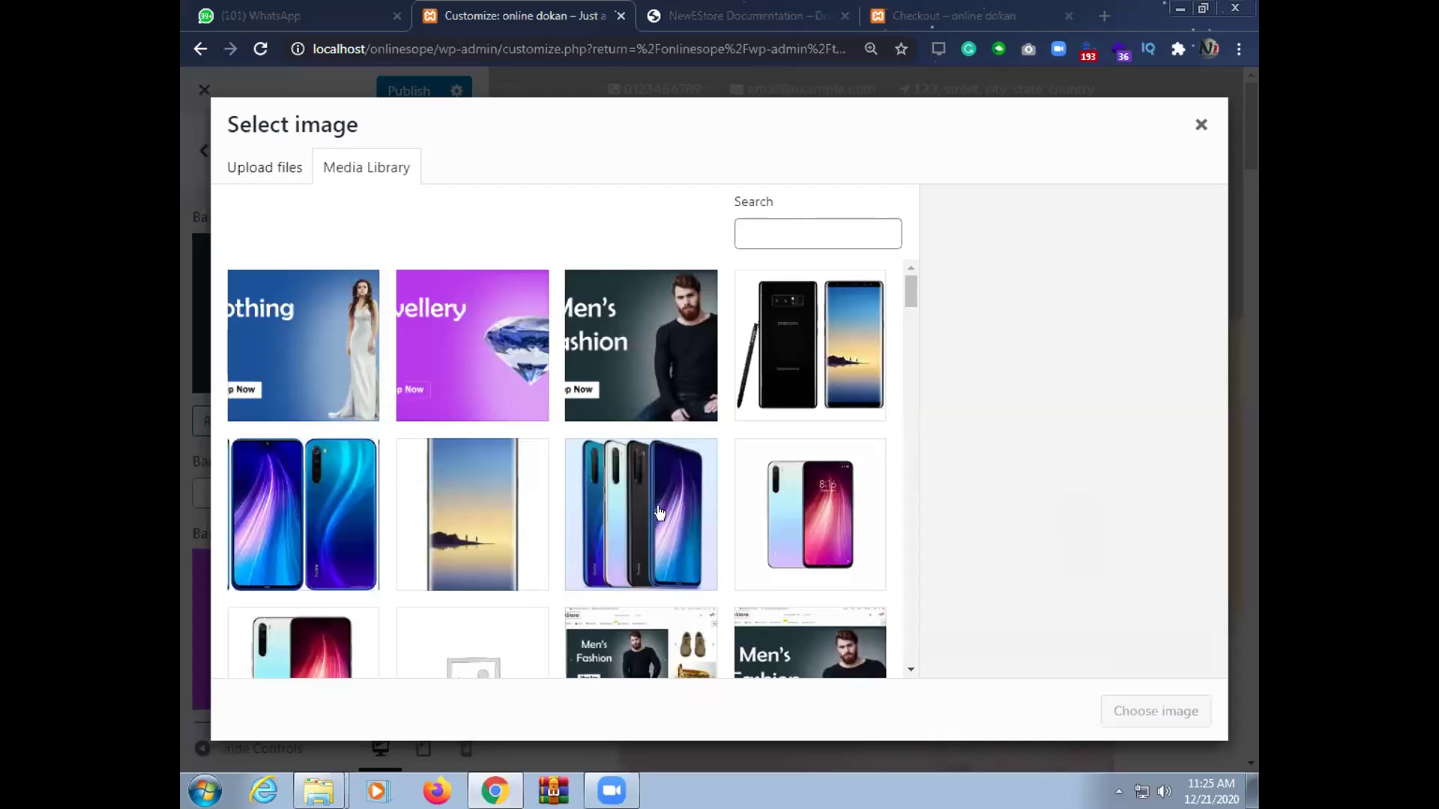
pyautogui.scroll(-2, 633, 450)
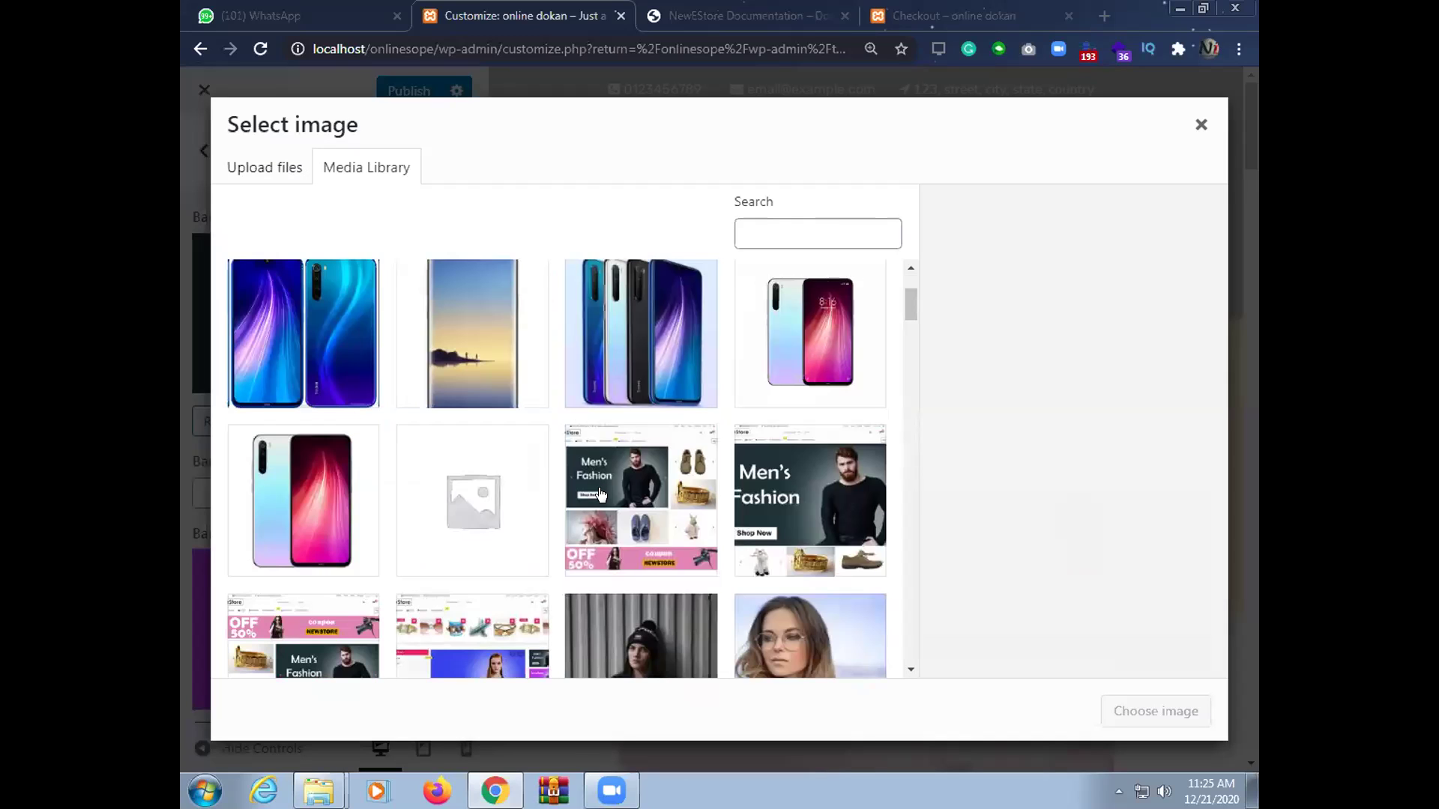
pyautogui.scroll(-1, 599, 493)
pyautogui.scroll(3, 637, 472)
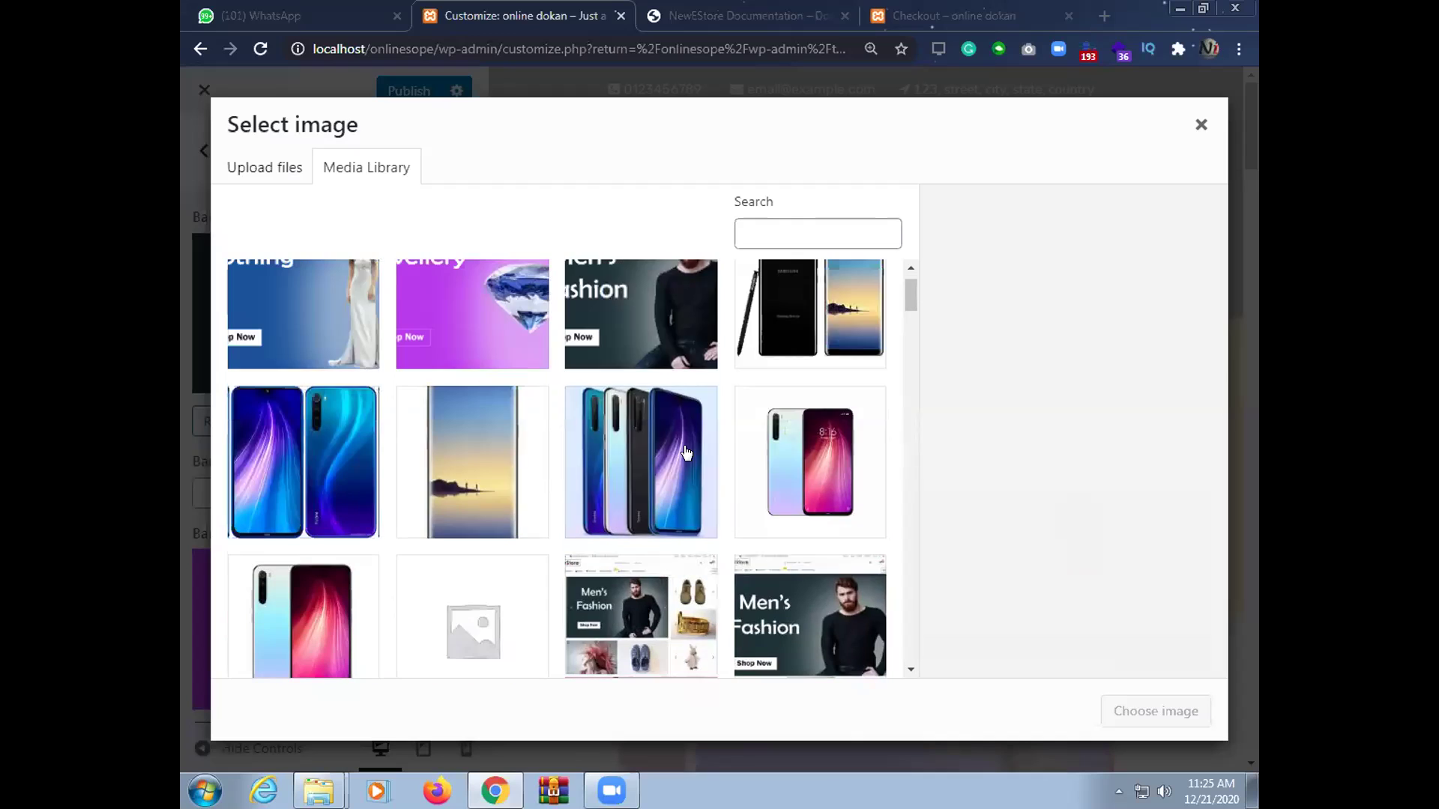
pyautogui.scroll(6, 719, 484)
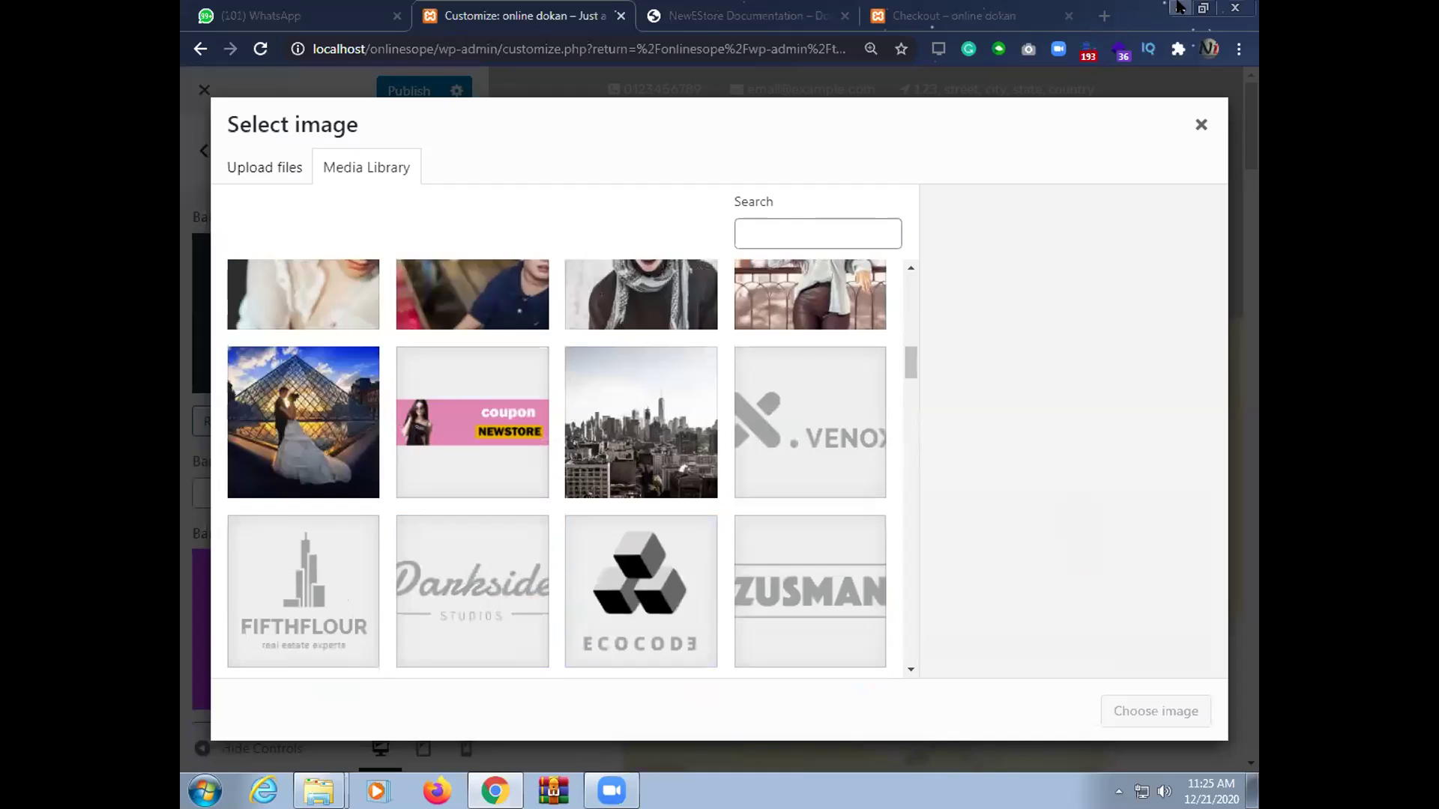
pyautogui.hotkey('alt', 'Tab')
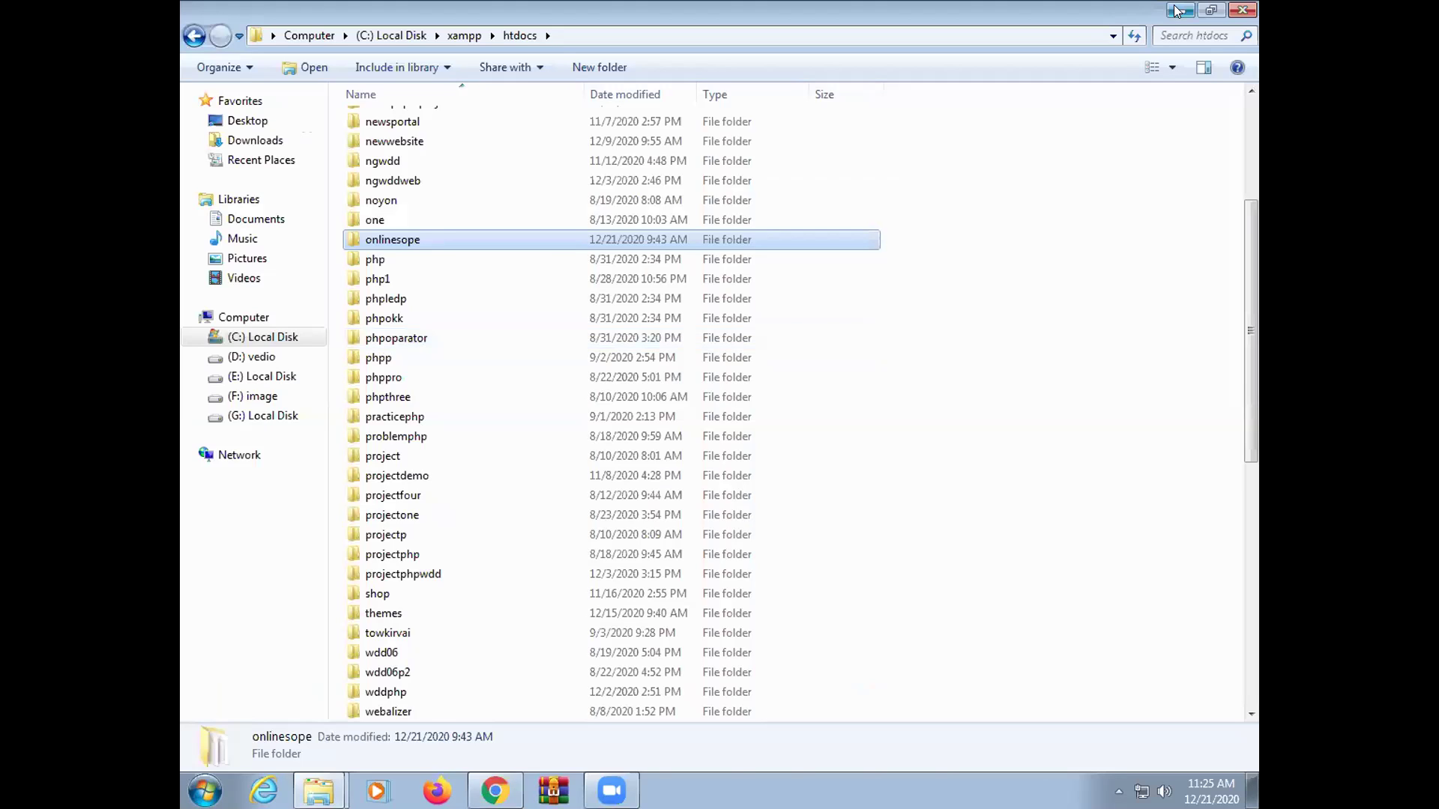
# Find 0.jpg on the desktop and drag it into WordPress's Select image dialog to upload
pyautogui.press('super+d')
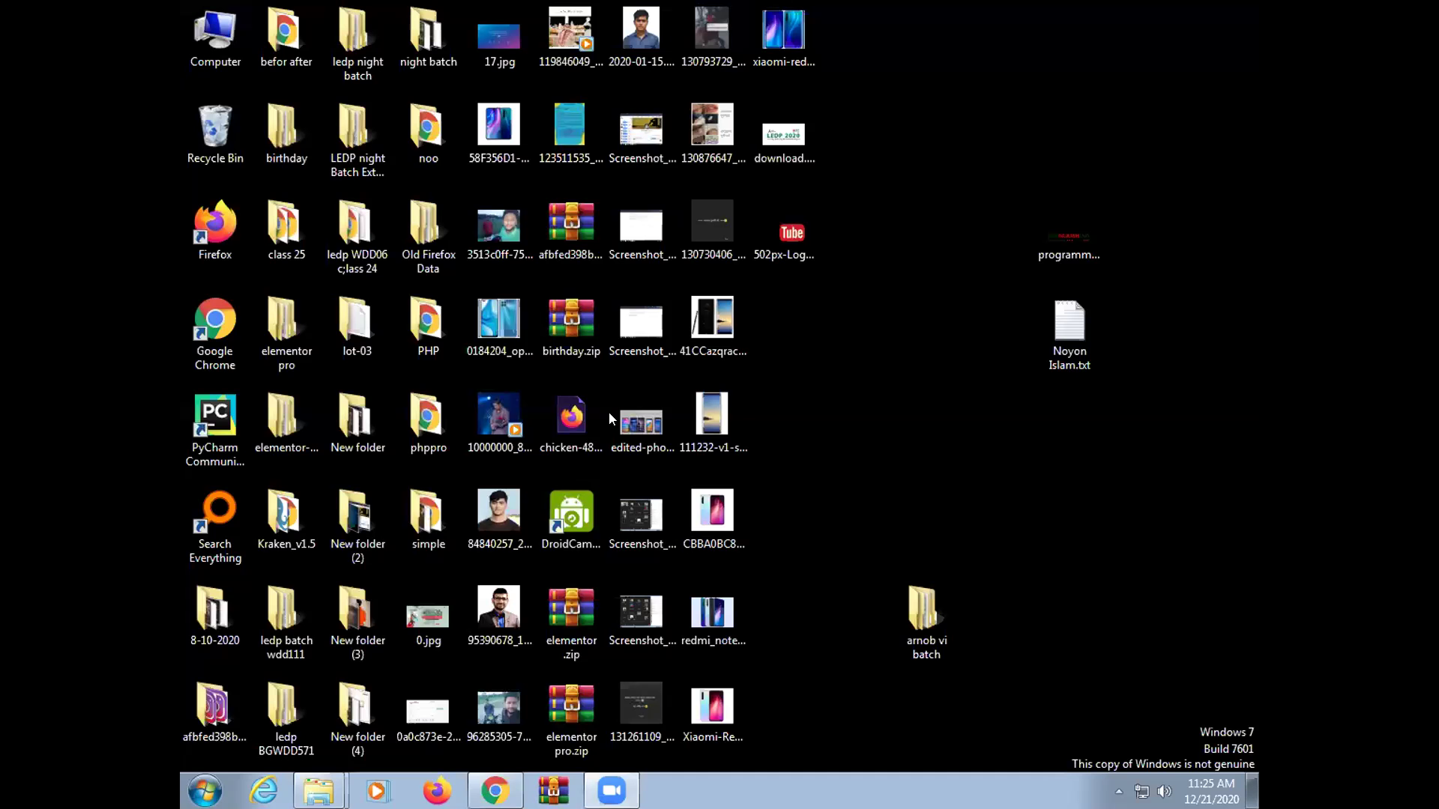
pyautogui.click(492, 30)
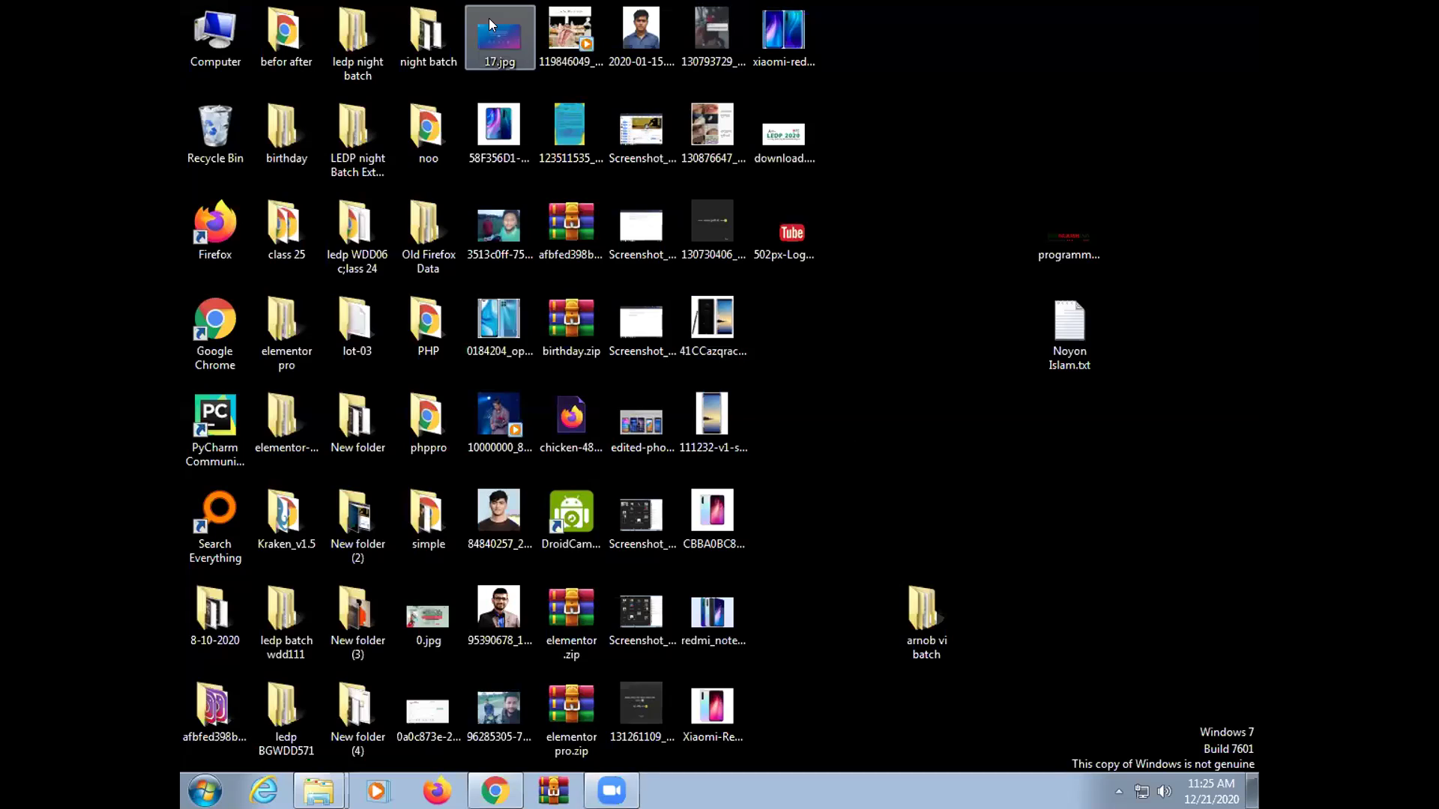
pyautogui.click(835, 534)
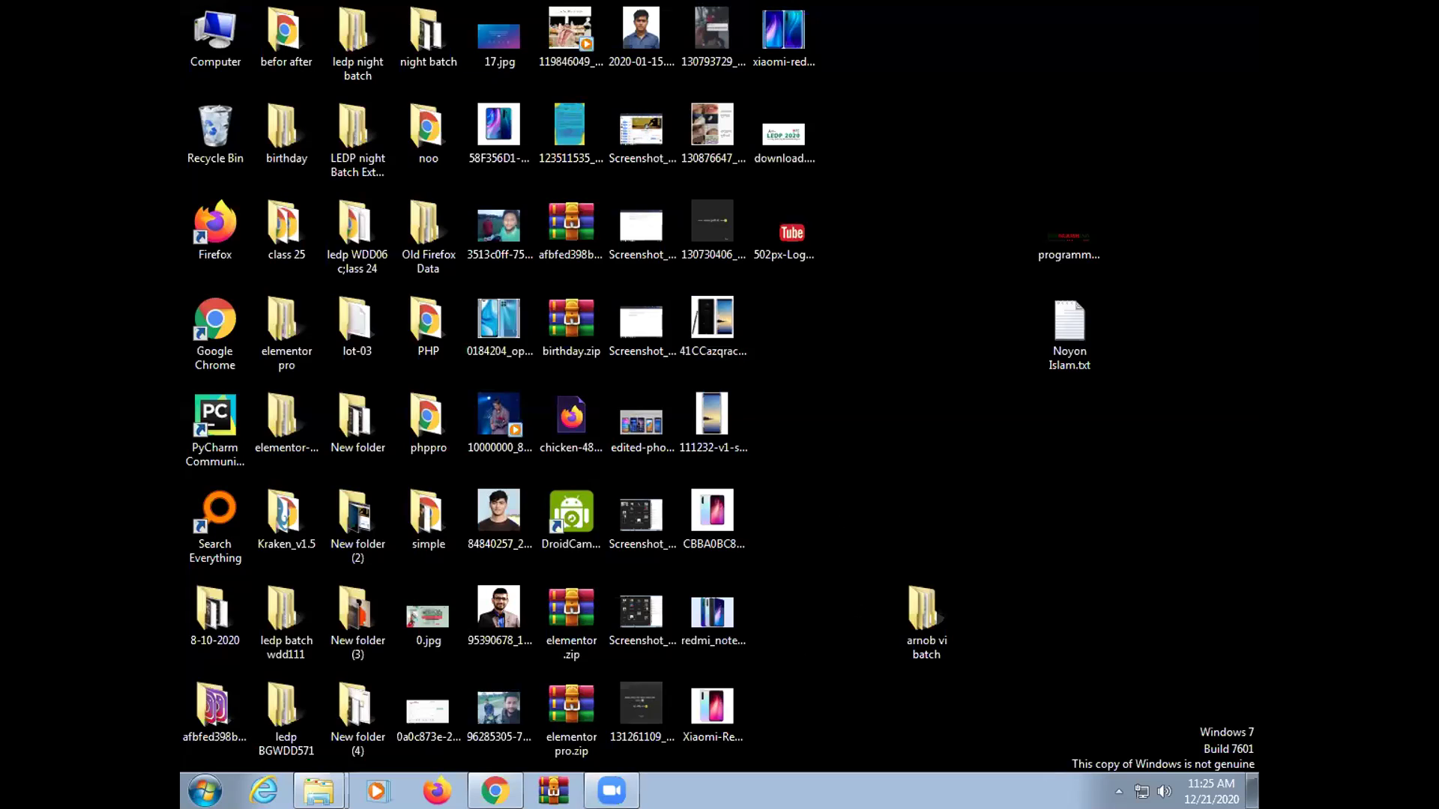
pyautogui.click(712, 416)
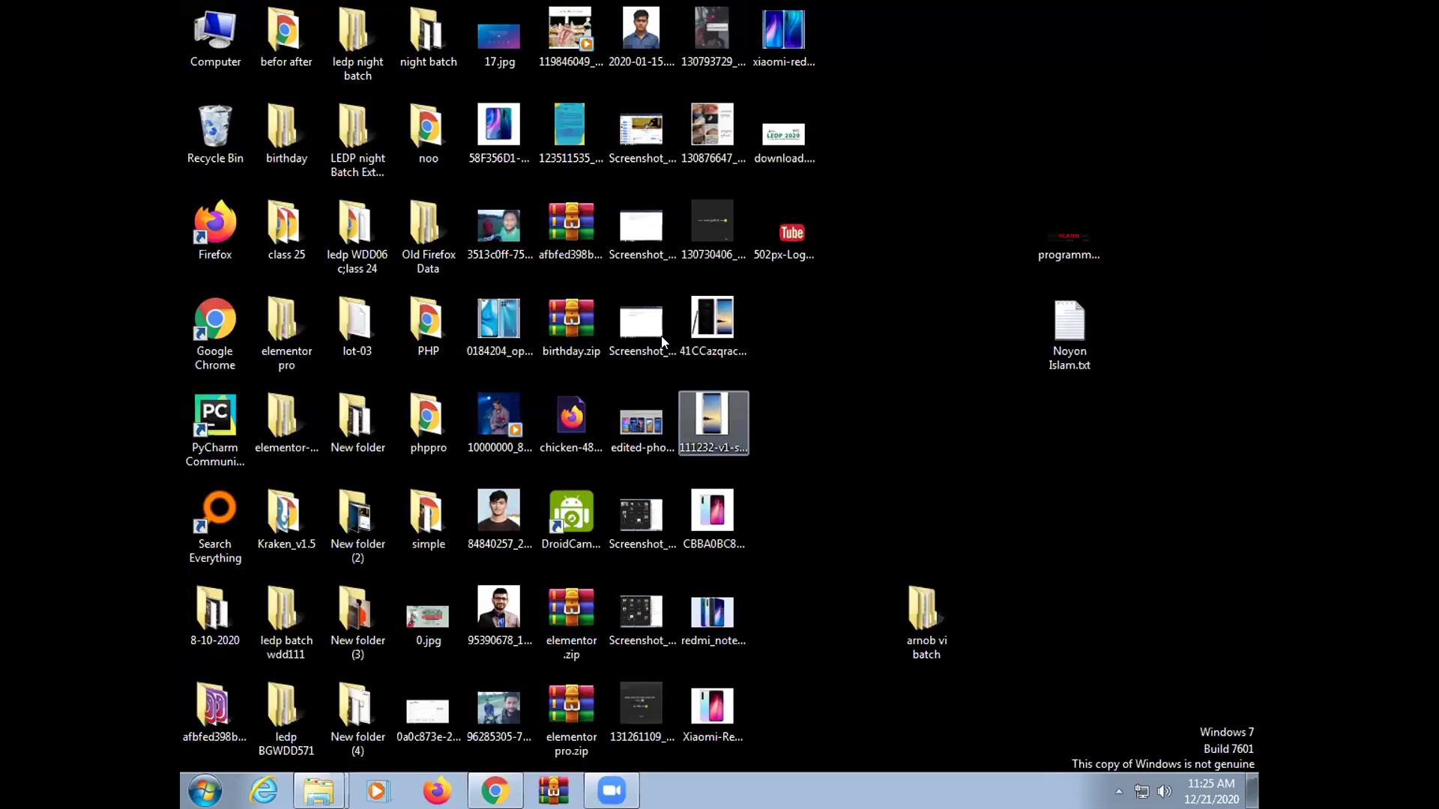
pyautogui.click(712, 613)
pyautogui.click(810, 720)
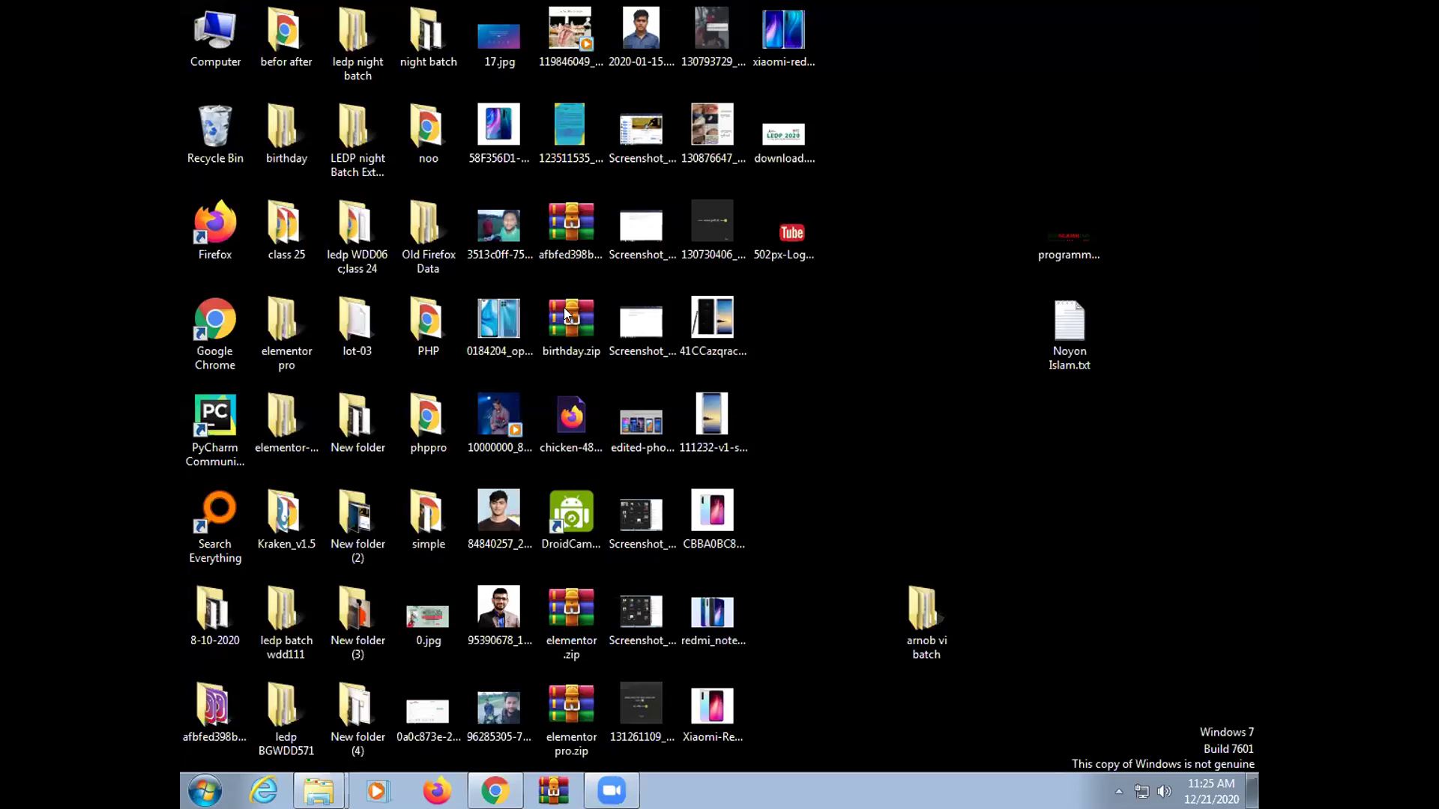
pyautogui.moveTo(437, 621); pyautogui.dragTo(667, 433)
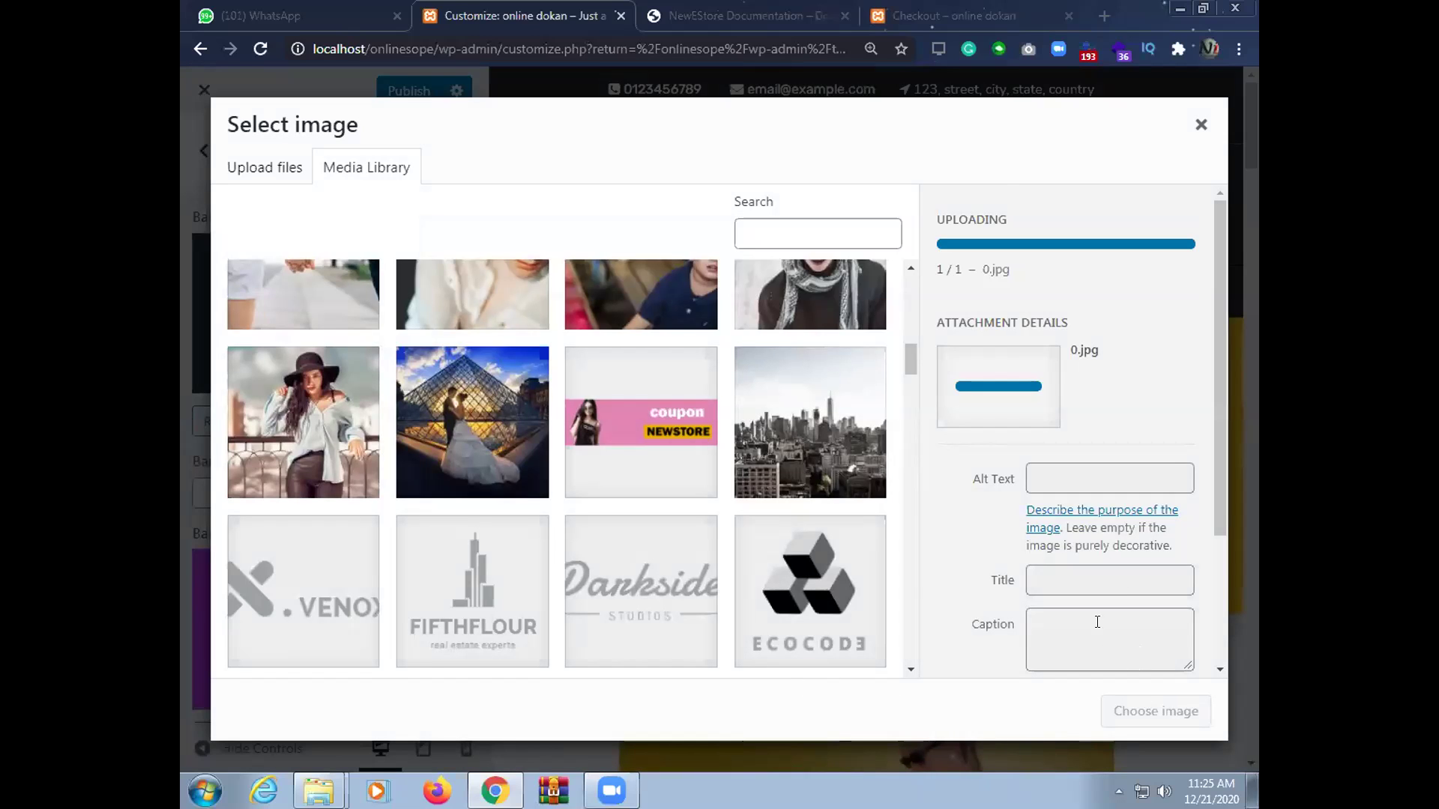
# Replace the Men's Fashion banner with the uploaded 0.jpg Bengali-text banner as Banner Image 1
pyautogui.scroll(-3, 1115, 660)
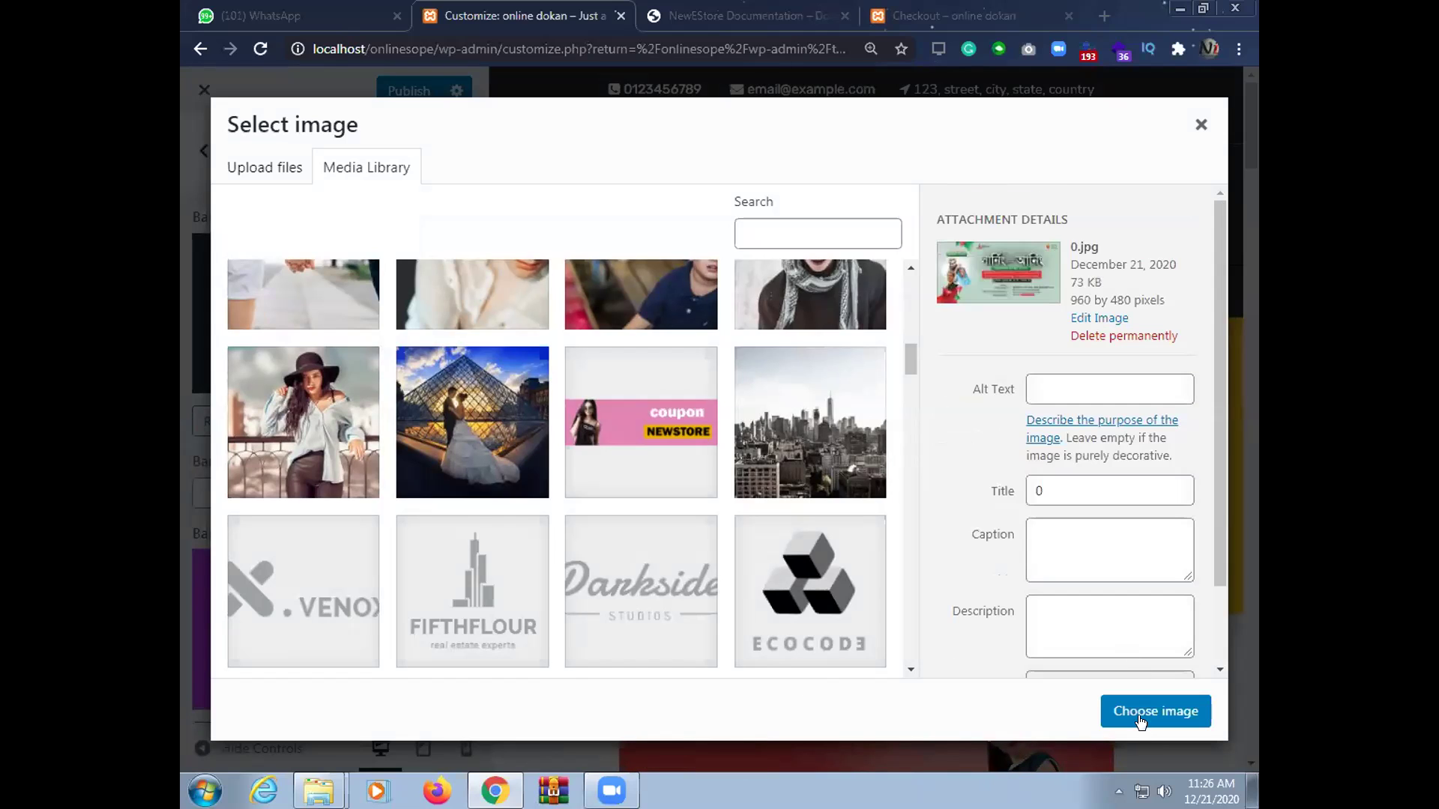
pyautogui.click(1146, 710)
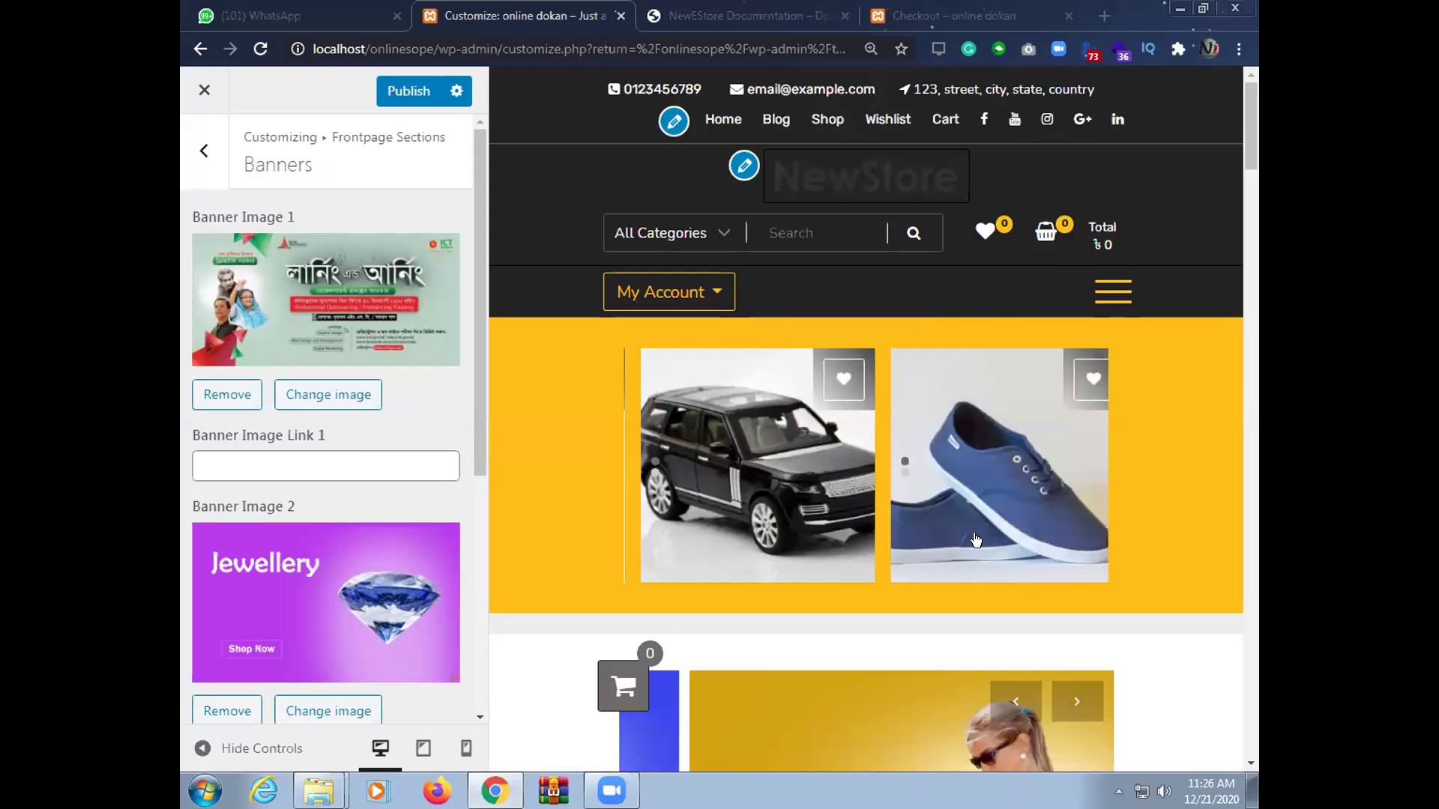
pyautogui.scroll(-3, 976, 536)
pyautogui.scroll(-7, 976, 536)
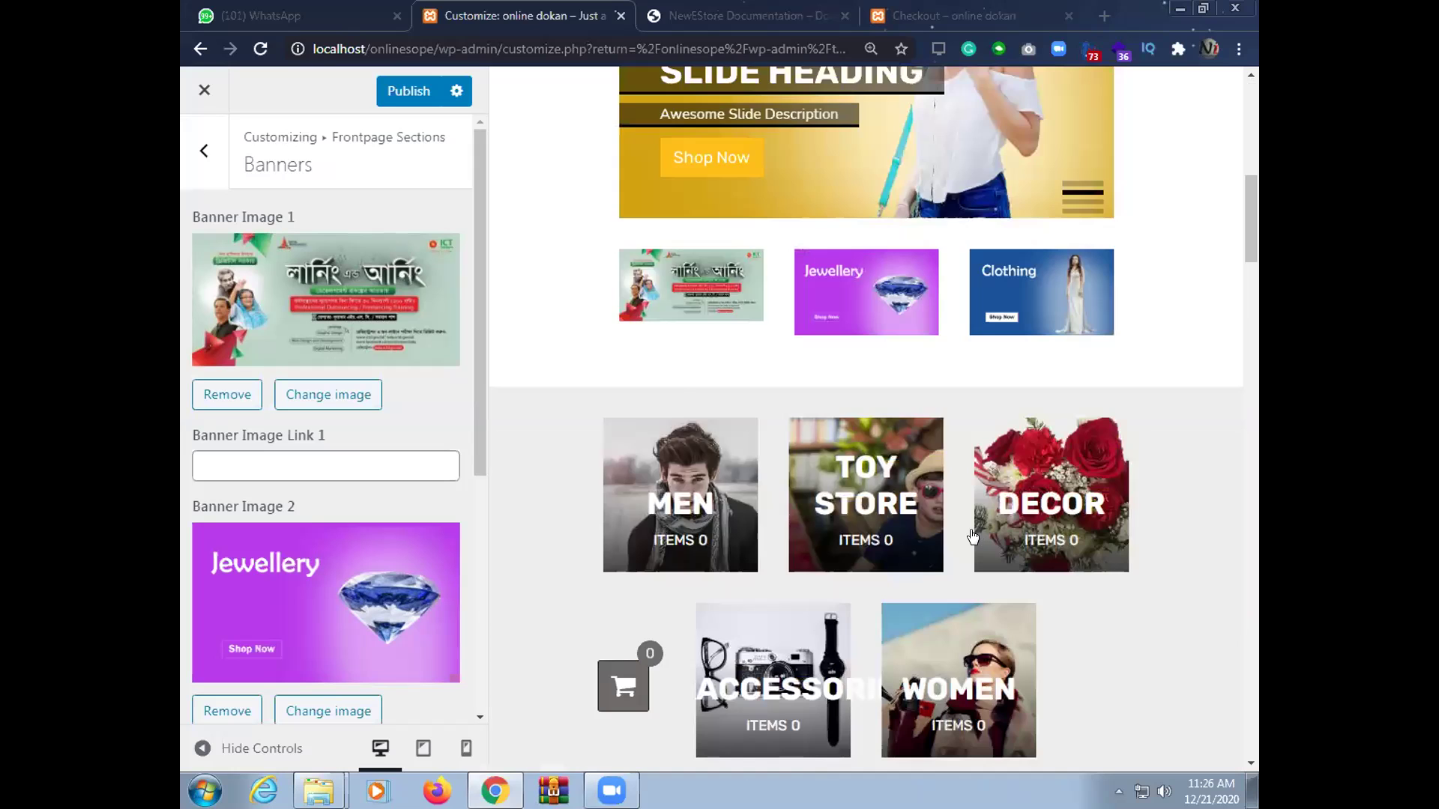
pyautogui.scroll(-6, 973, 536)
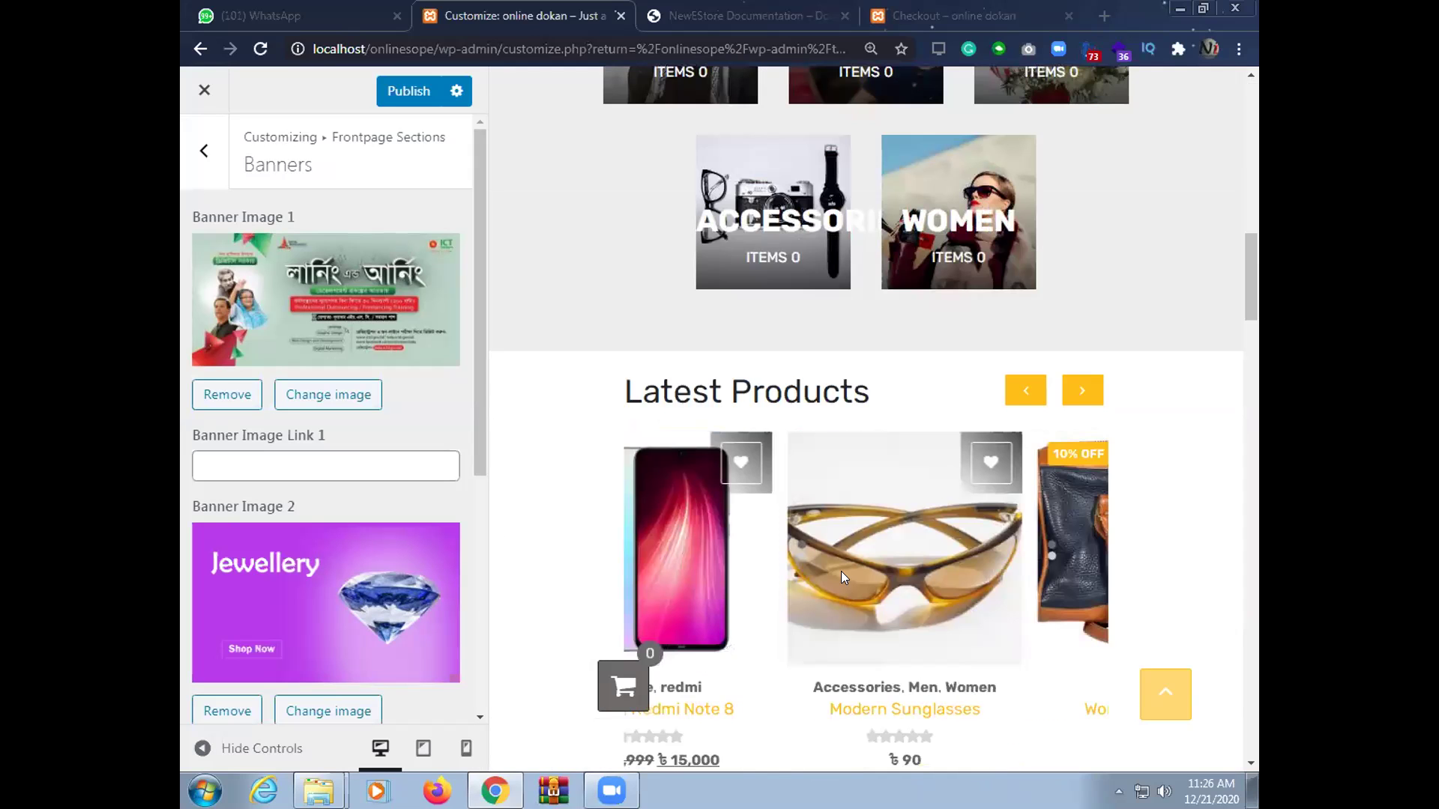
pyautogui.scroll(-8, 830, 576)
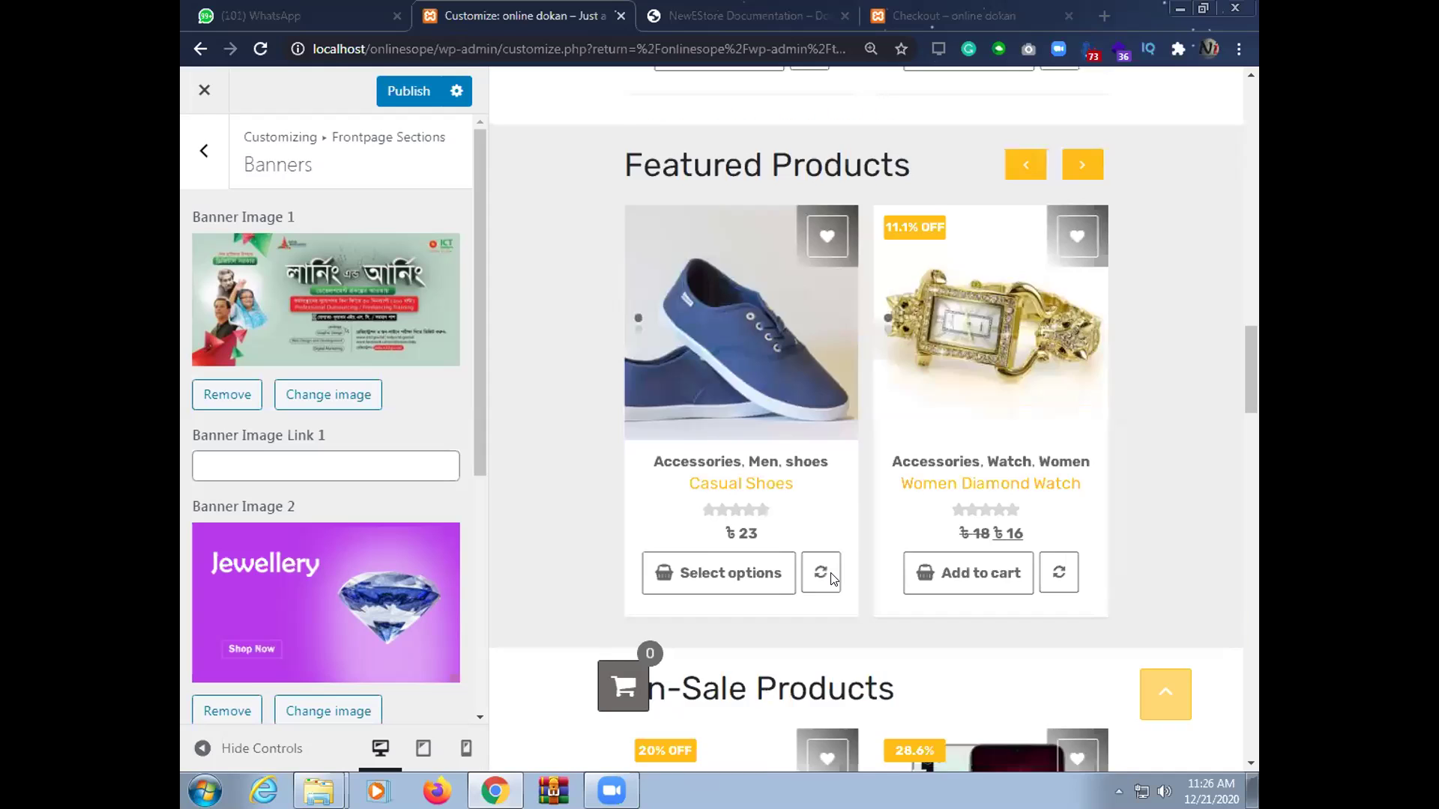
pyautogui.scroll(-6, 831, 577)
pyautogui.scroll(3, 881, 521)
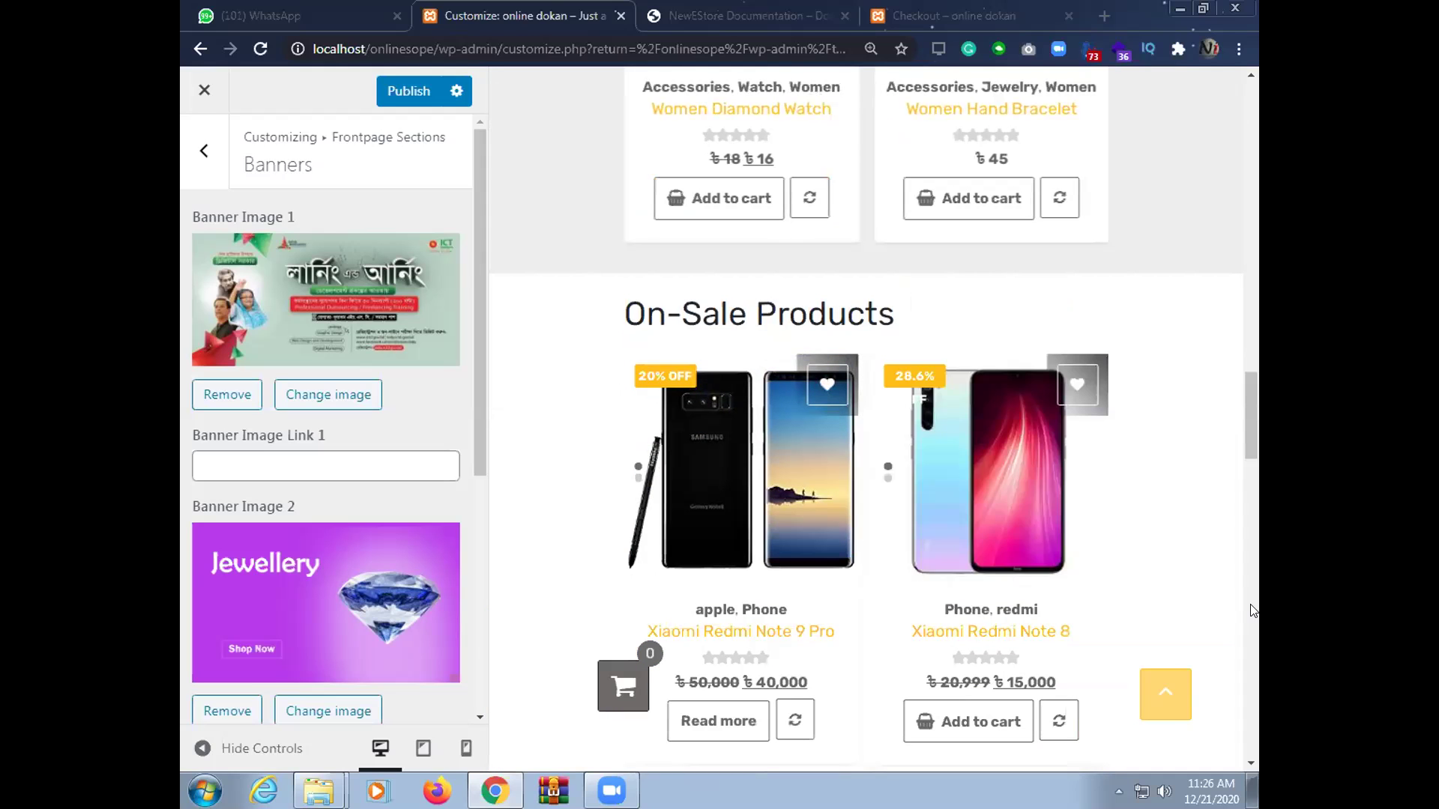
pyautogui.scroll(-2, 840, 578)
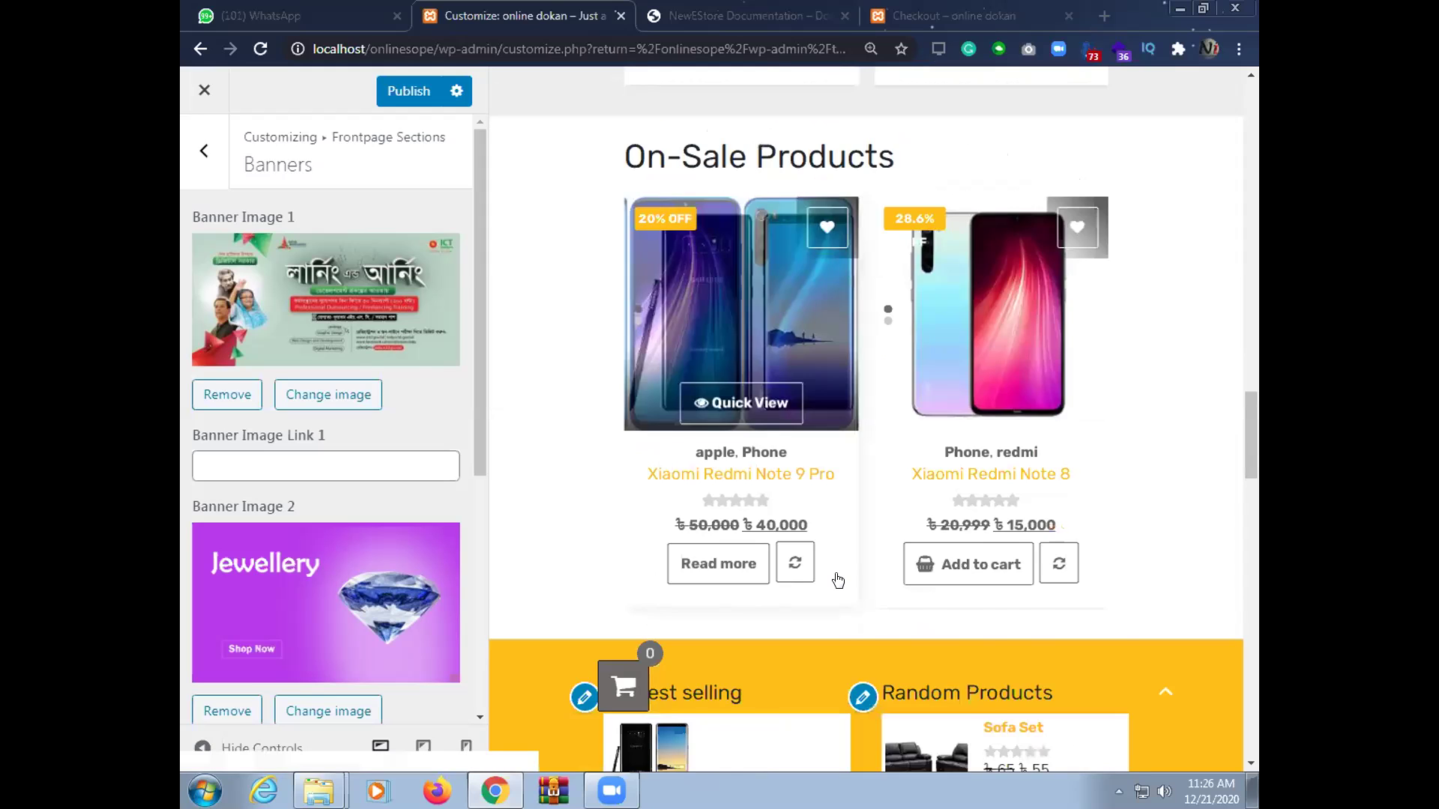
pyautogui.scroll(-3, 840, 581)
pyautogui.scroll(-9, 853, 587)
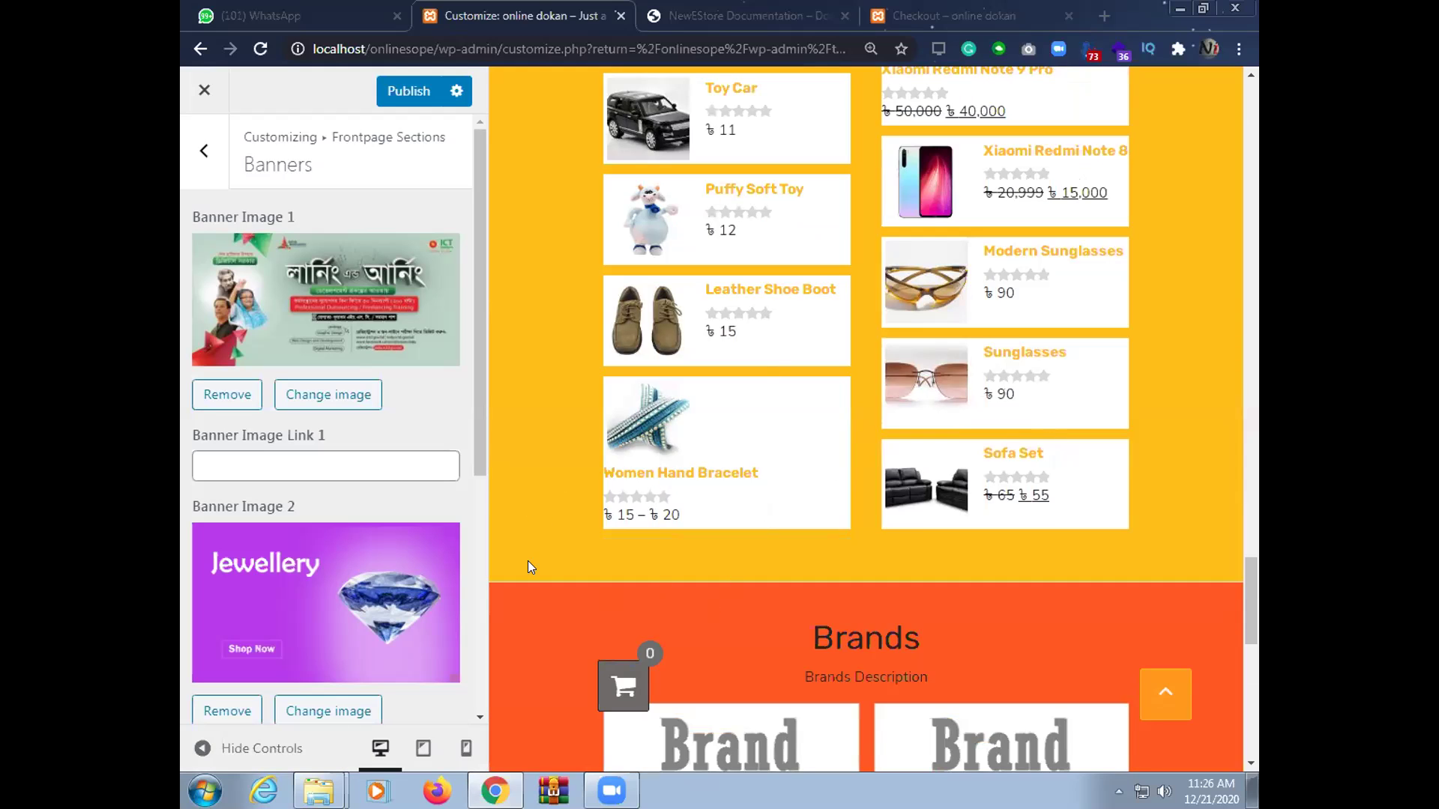
pyautogui.scroll(-3, 533, 519)
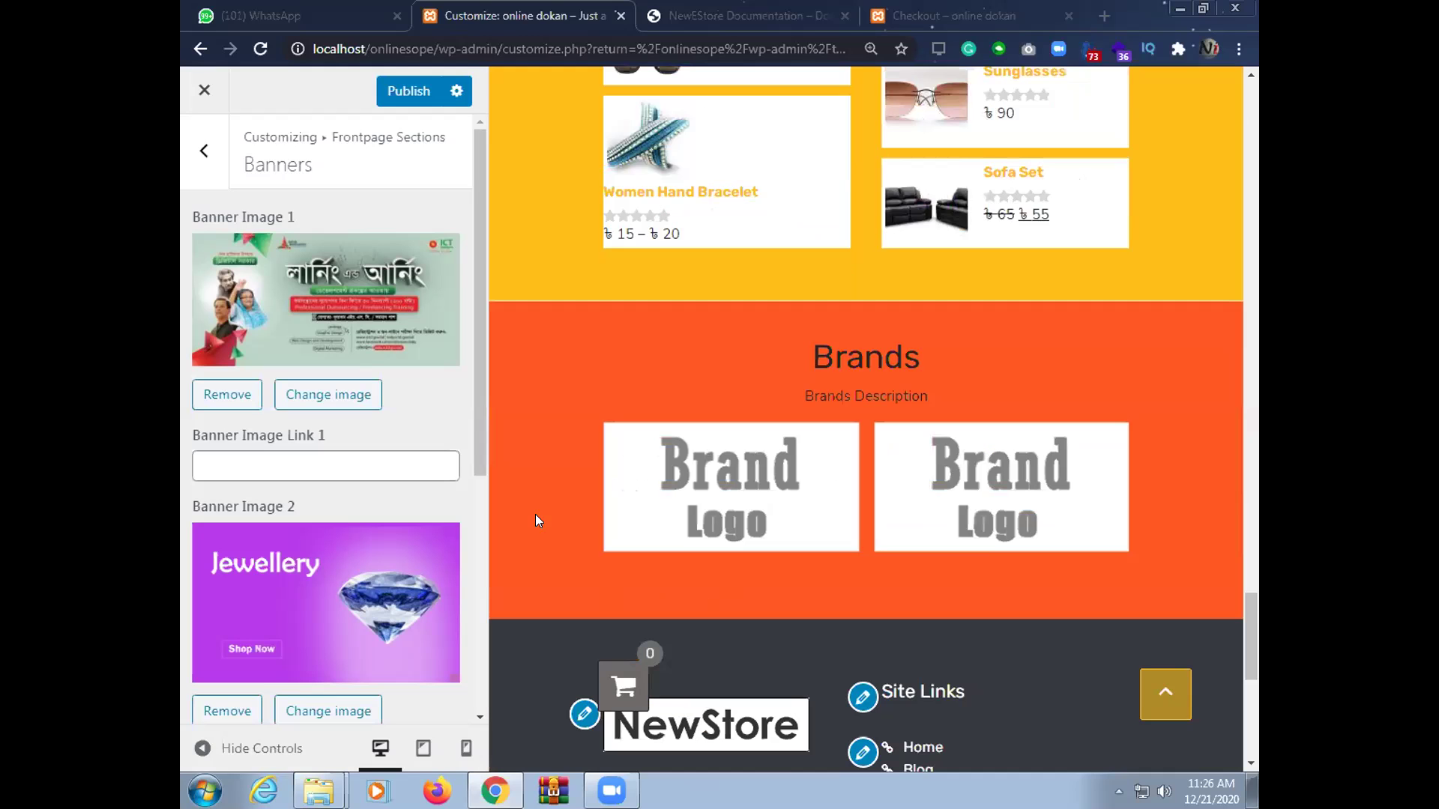
pyautogui.scroll(-5, 546, 522)
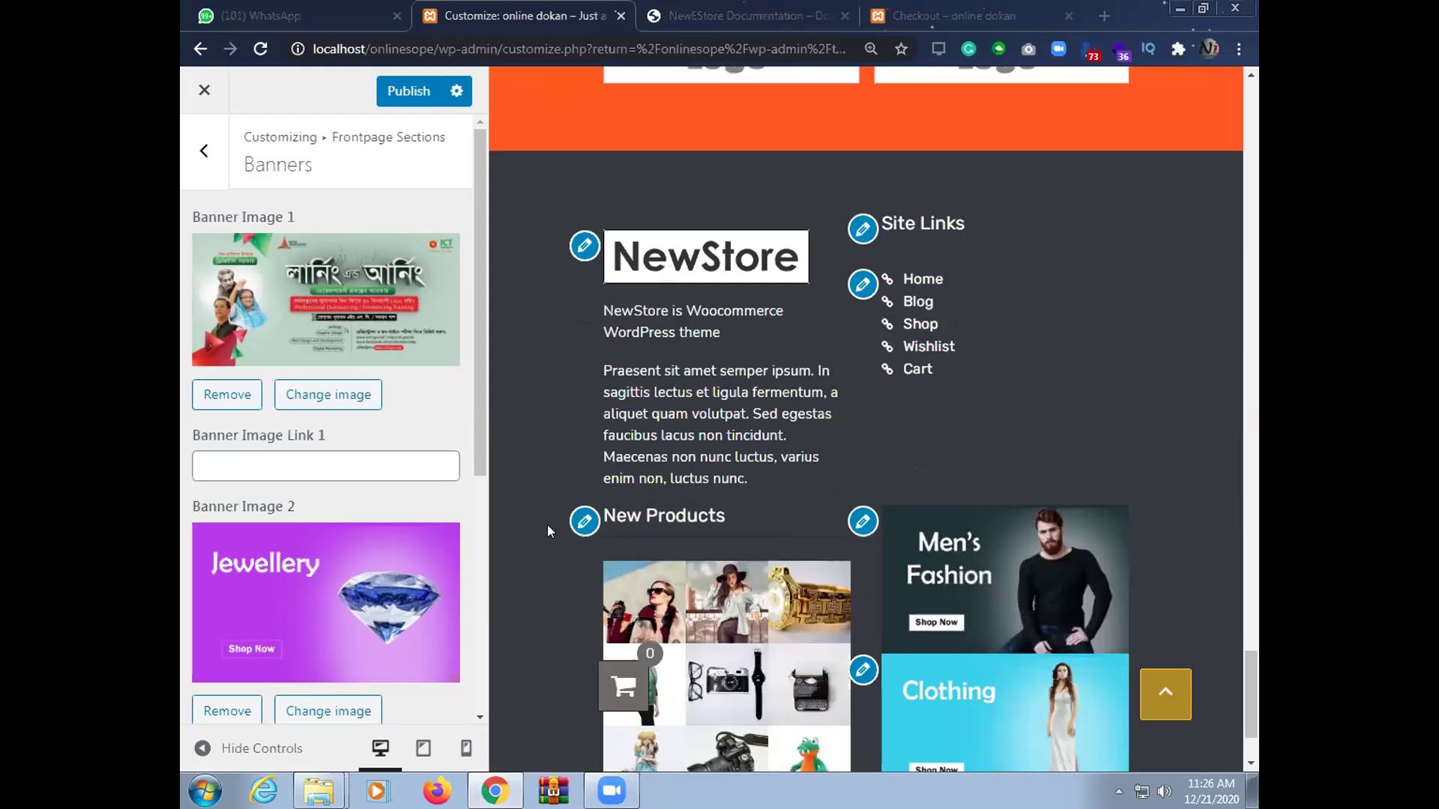
pyautogui.scroll(-2, 547, 525)
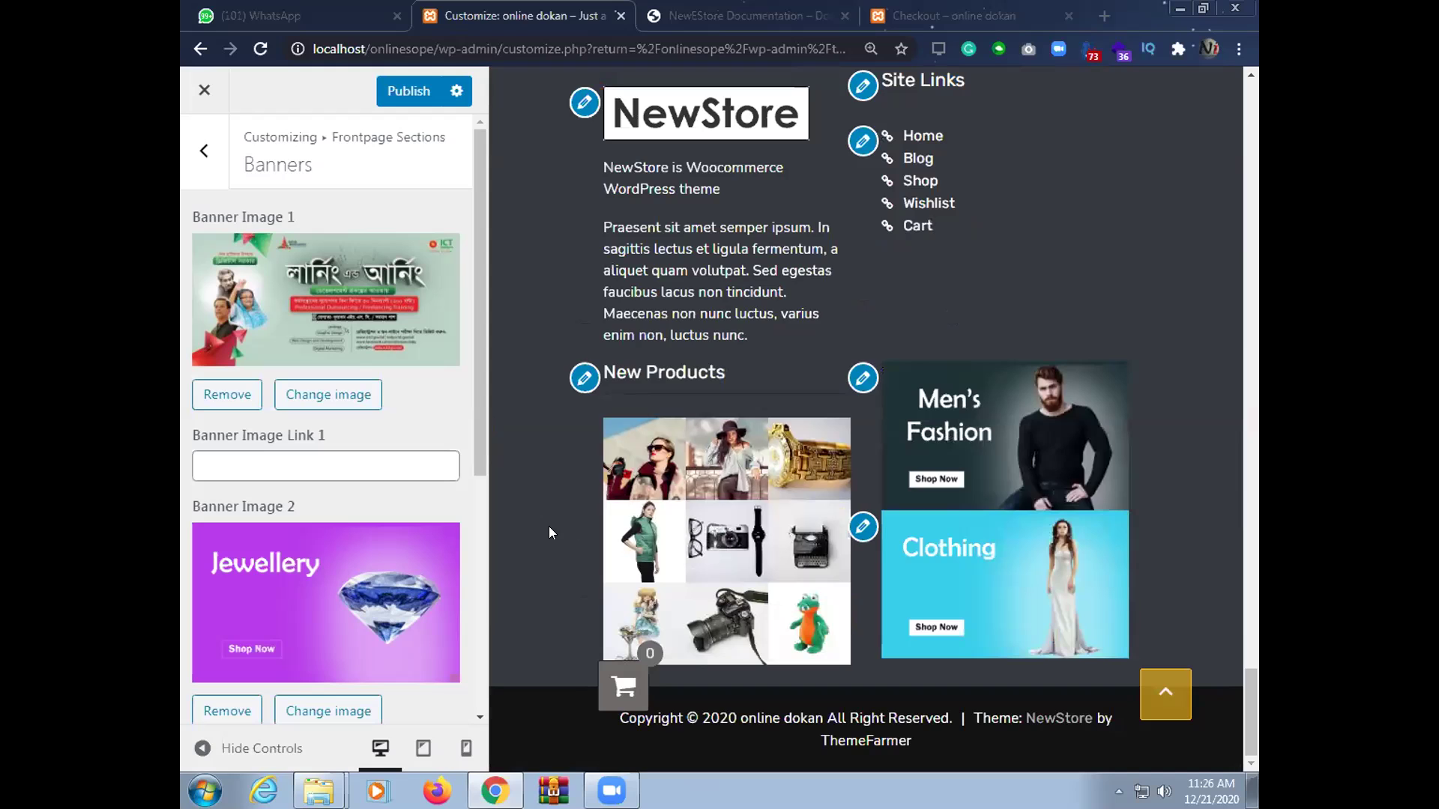
pyautogui.scroll(10, 549, 526)
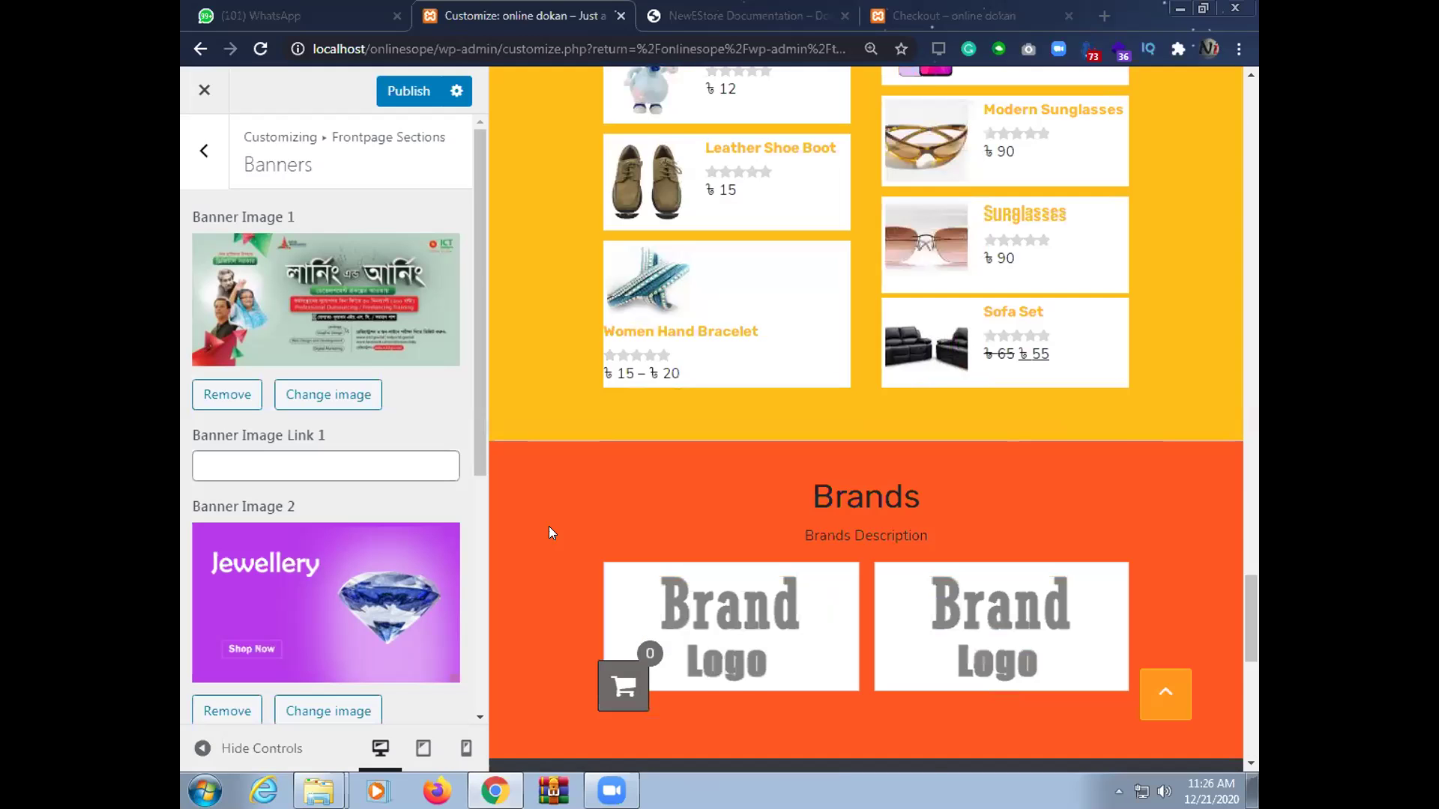
pyautogui.scroll(5, 551, 528)
pyautogui.scroll(4, 550, 529)
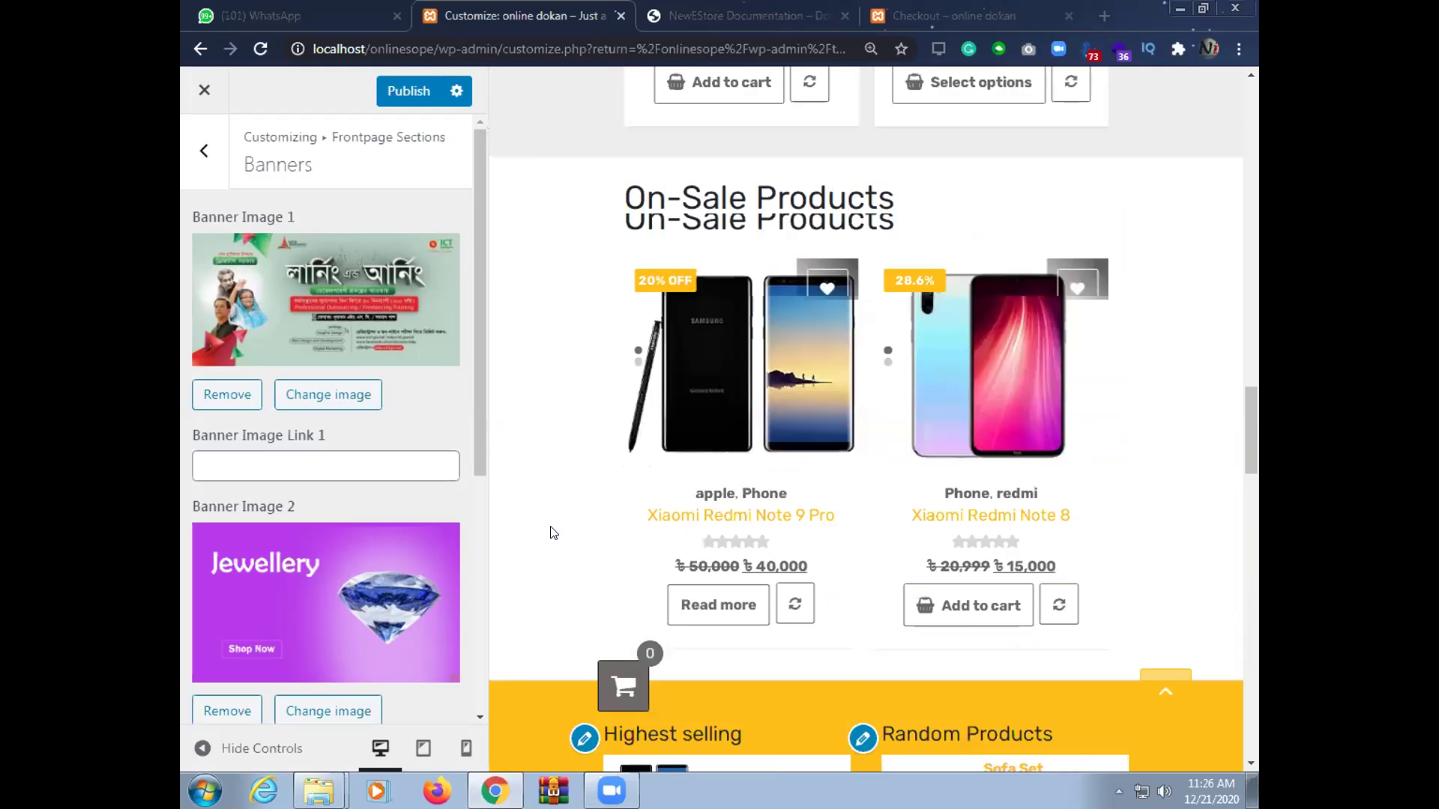
pyautogui.scroll(7, 556, 524)
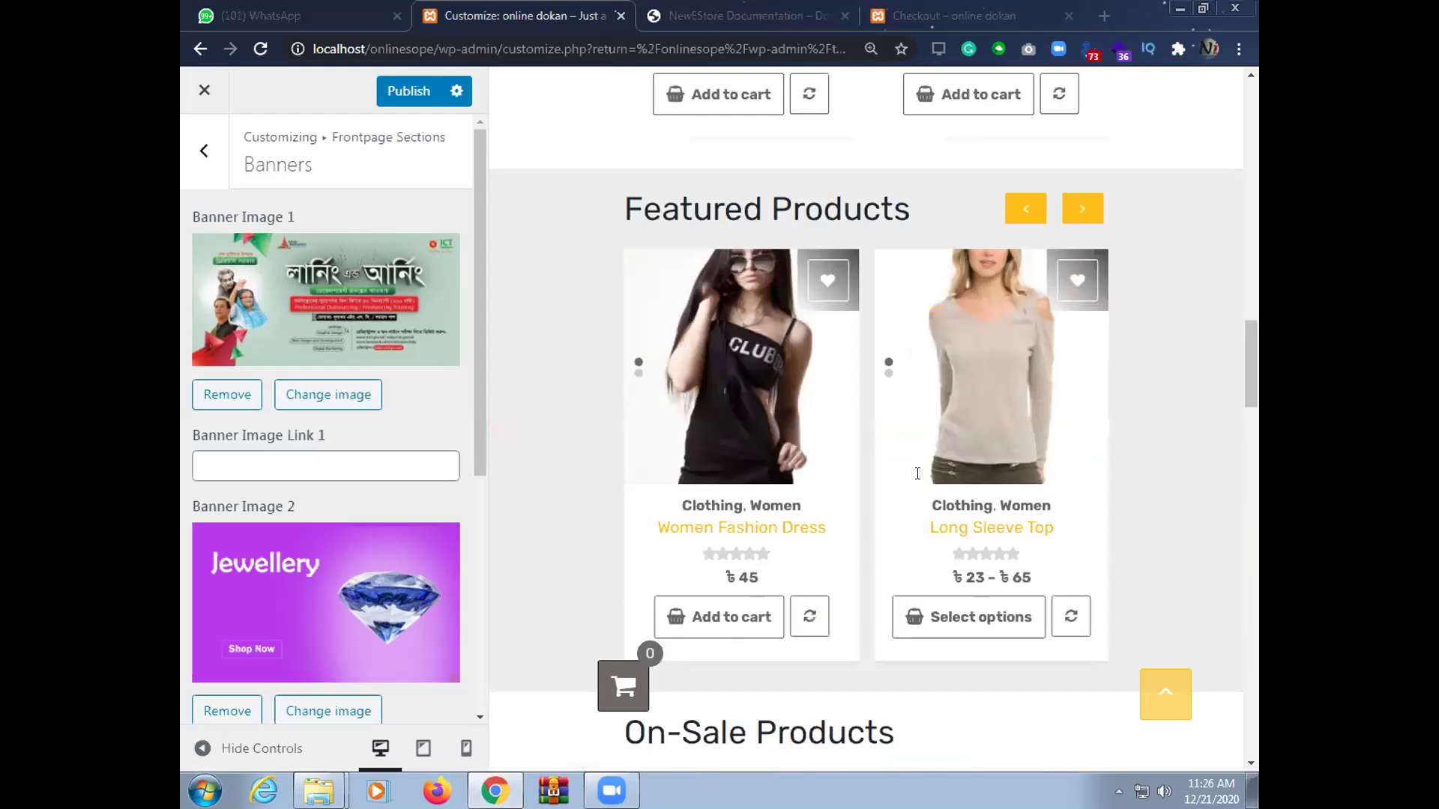
pyautogui.scroll(4, 556, 525)
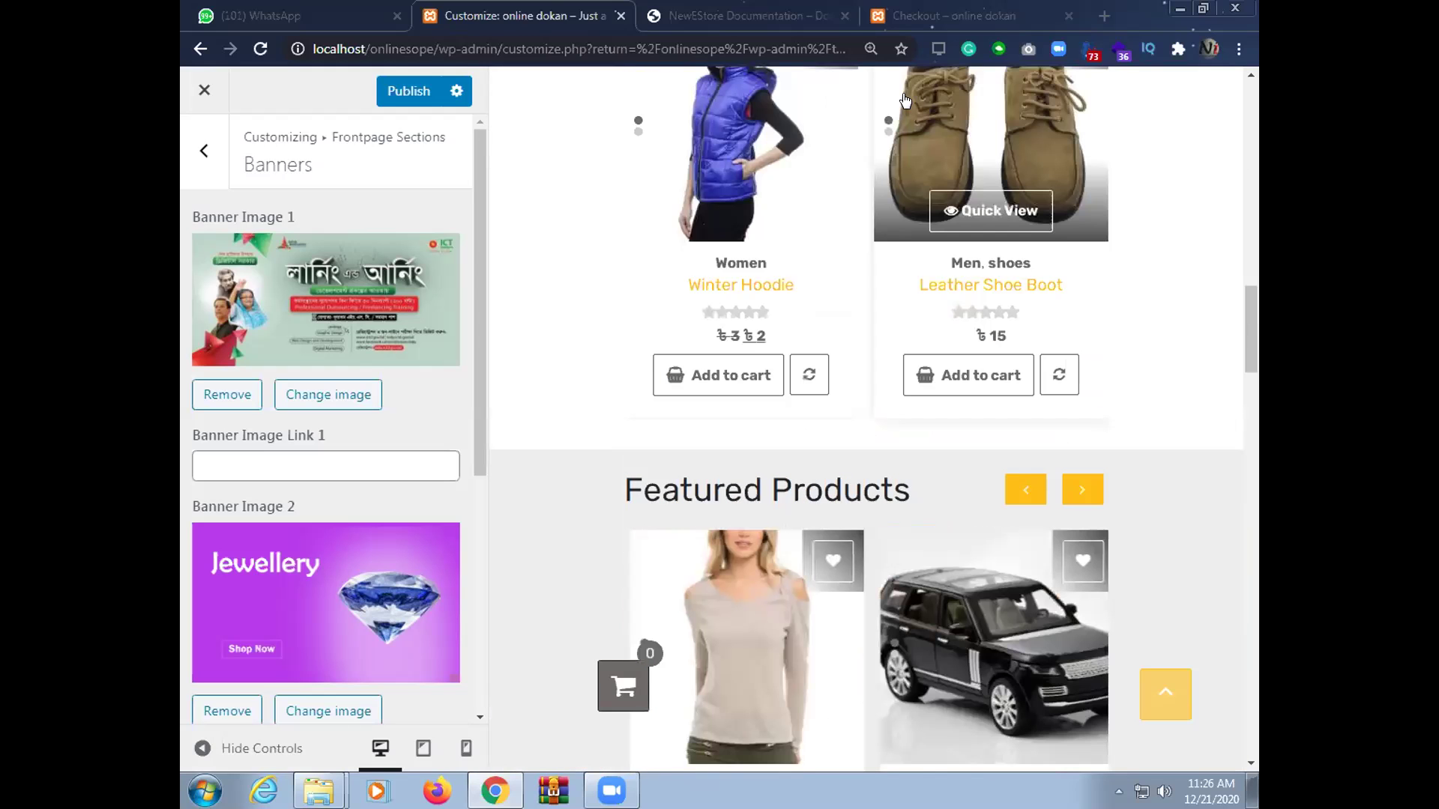
pyautogui.scroll(-5, 836, 592)
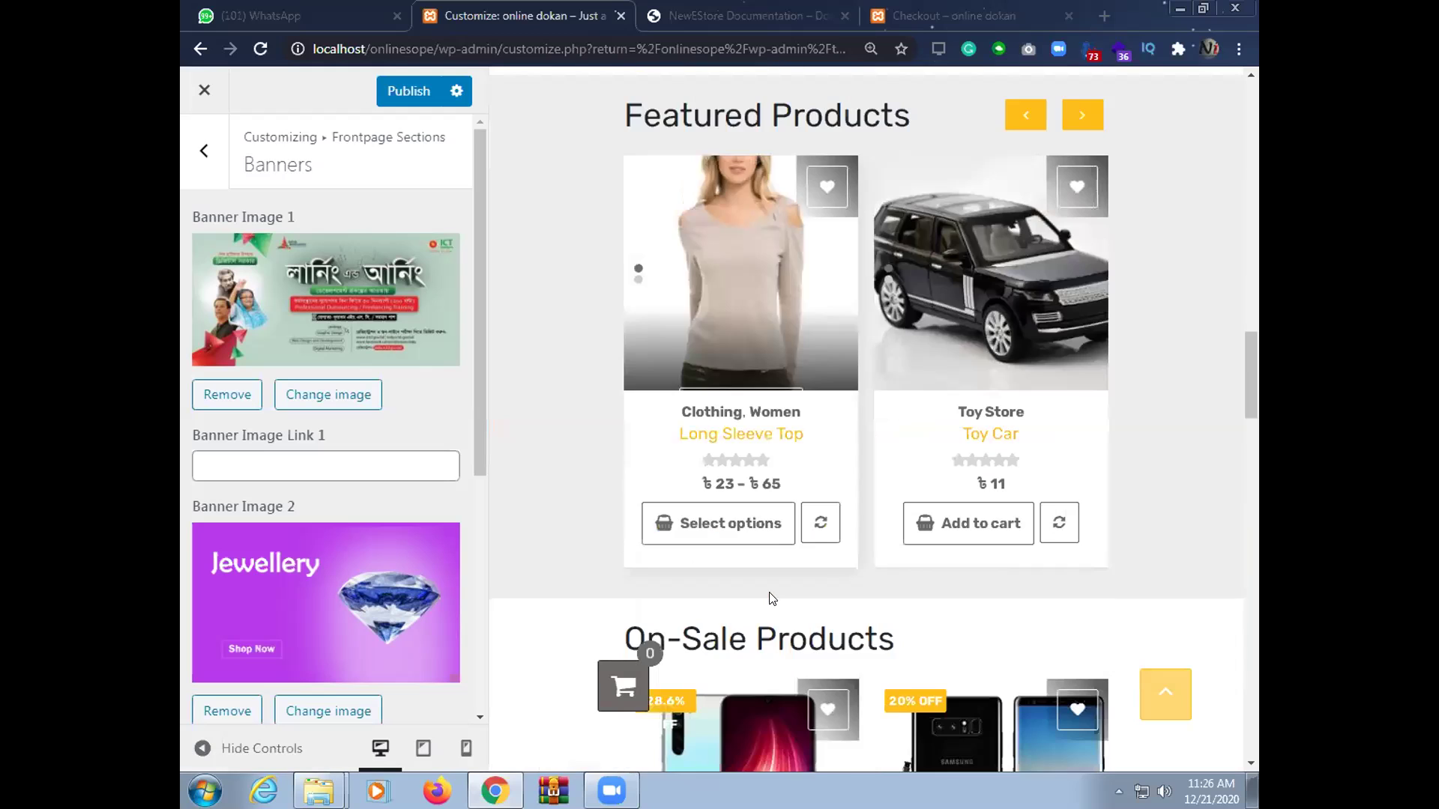
pyautogui.scroll(-4, 682, 450)
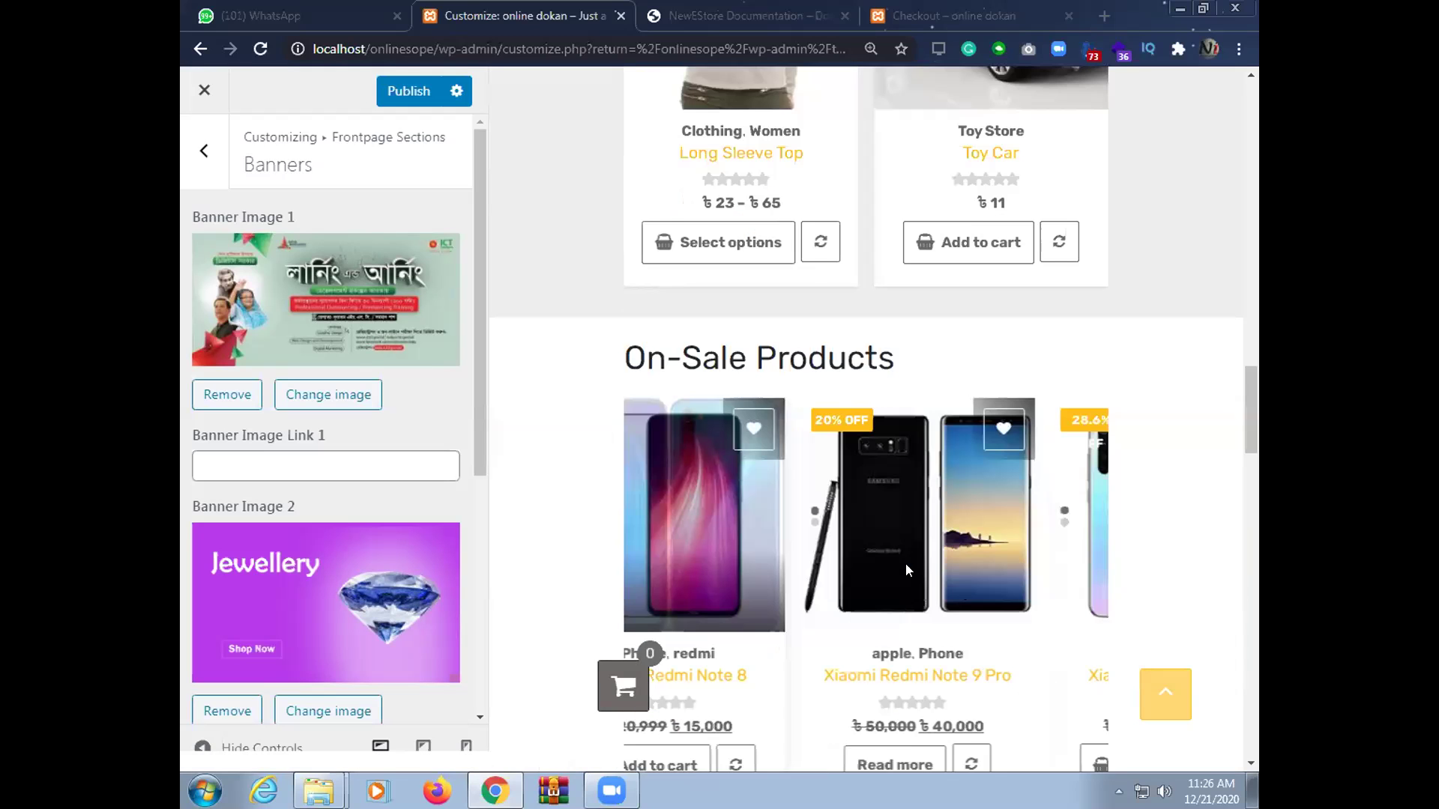
pyautogui.scroll(-5, 881, 621)
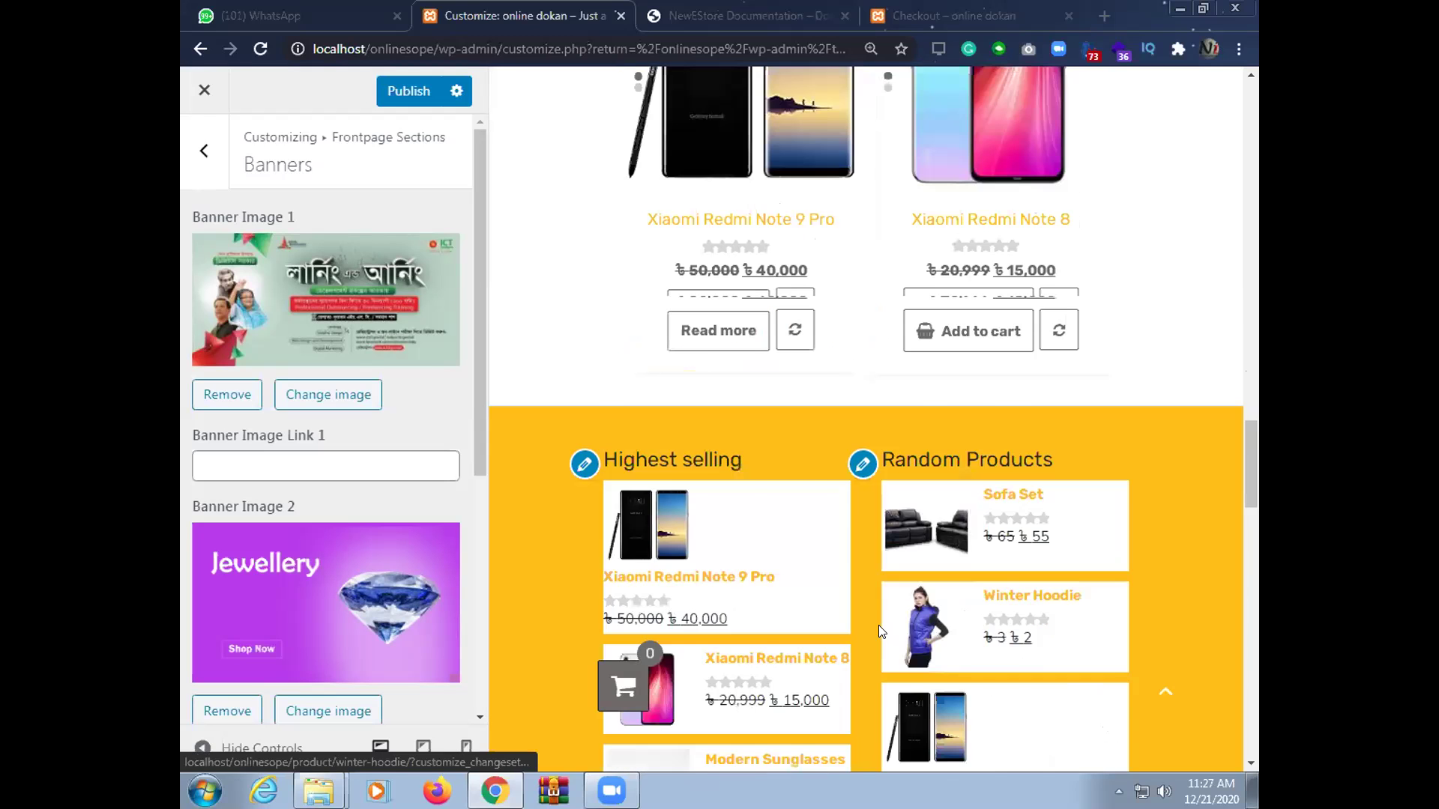
pyautogui.scroll(-3, 880, 625)
pyautogui.scroll(-7, 886, 634)
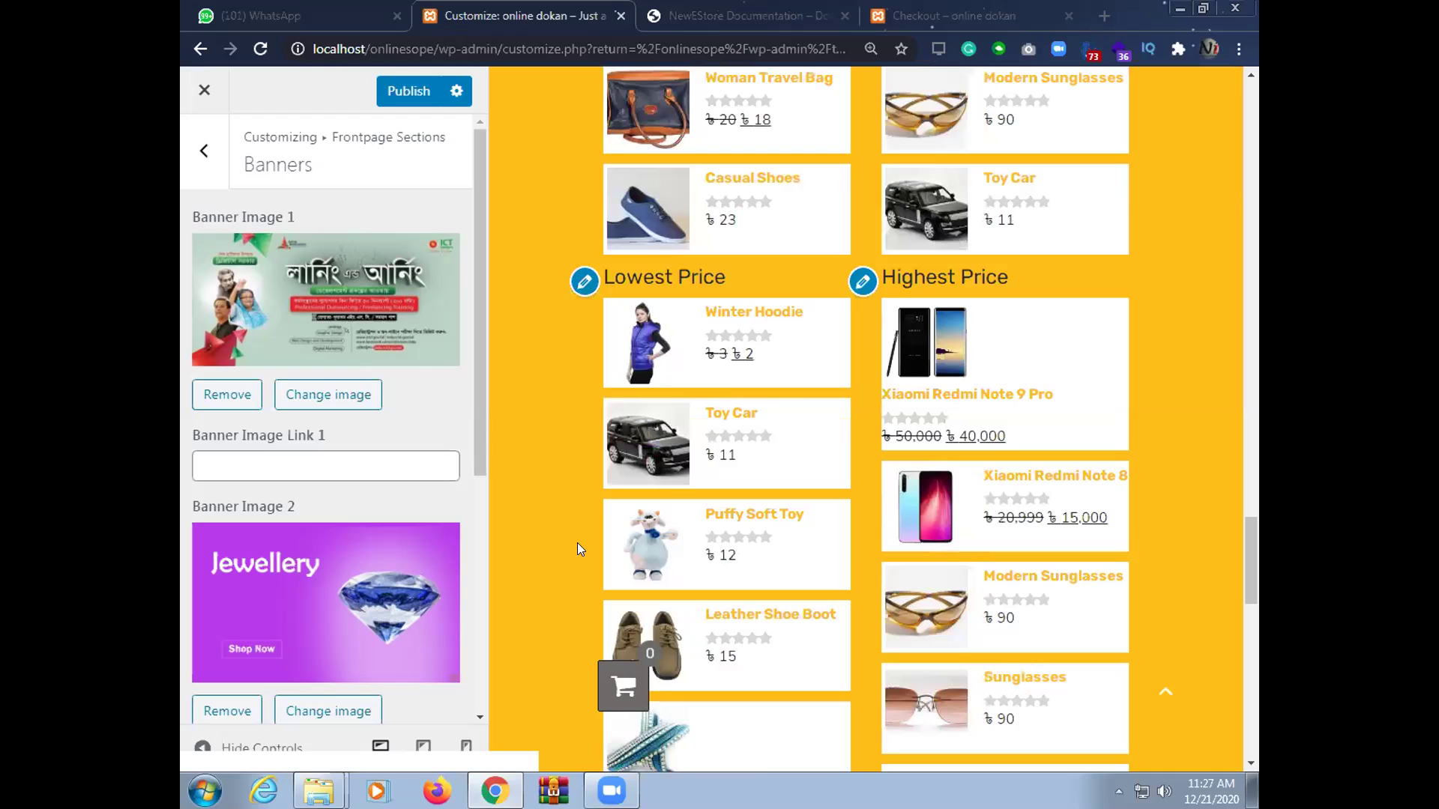
pyautogui.scroll(1, 789, 480)
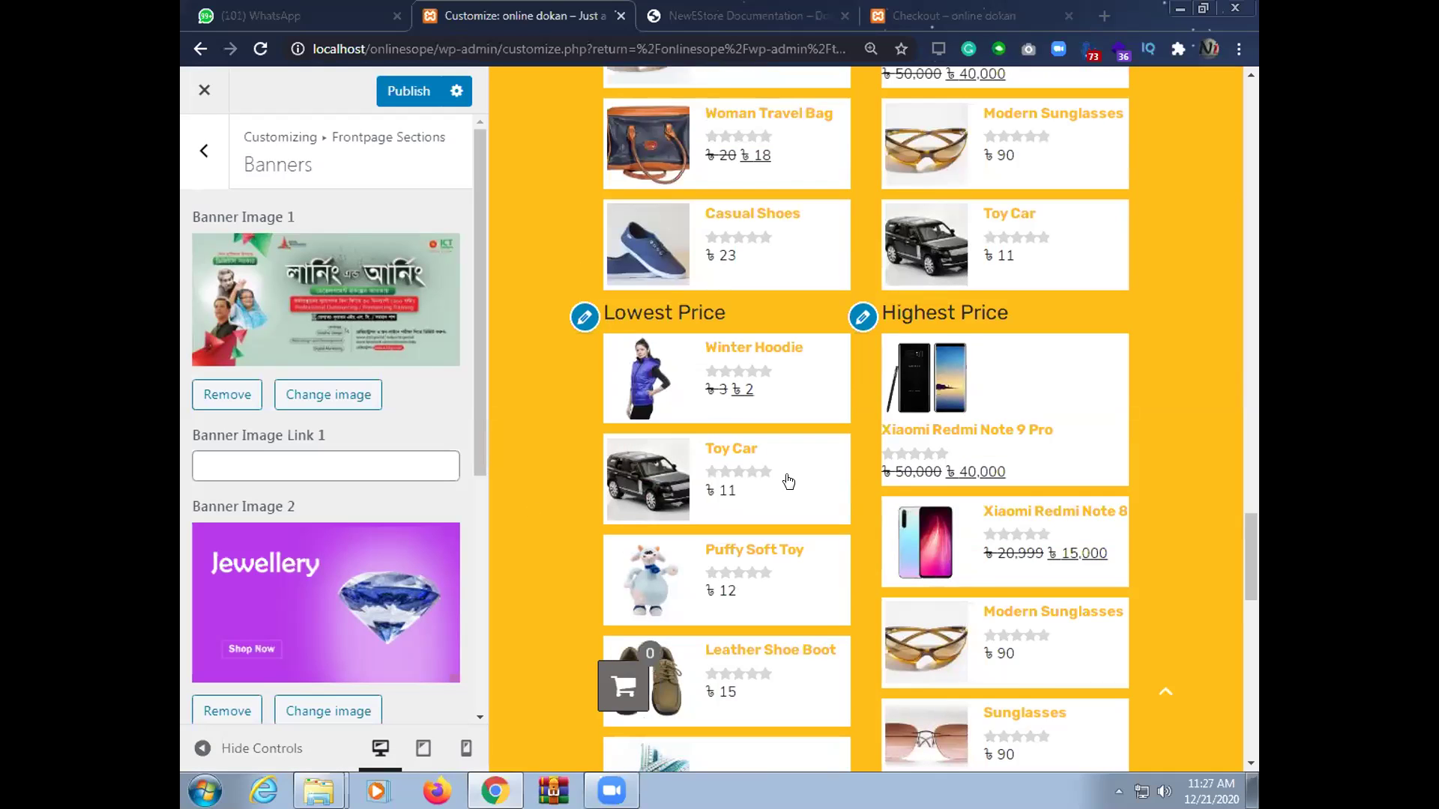
pyautogui.scroll(10, 787, 480)
pyautogui.scroll(10, 812, 313)
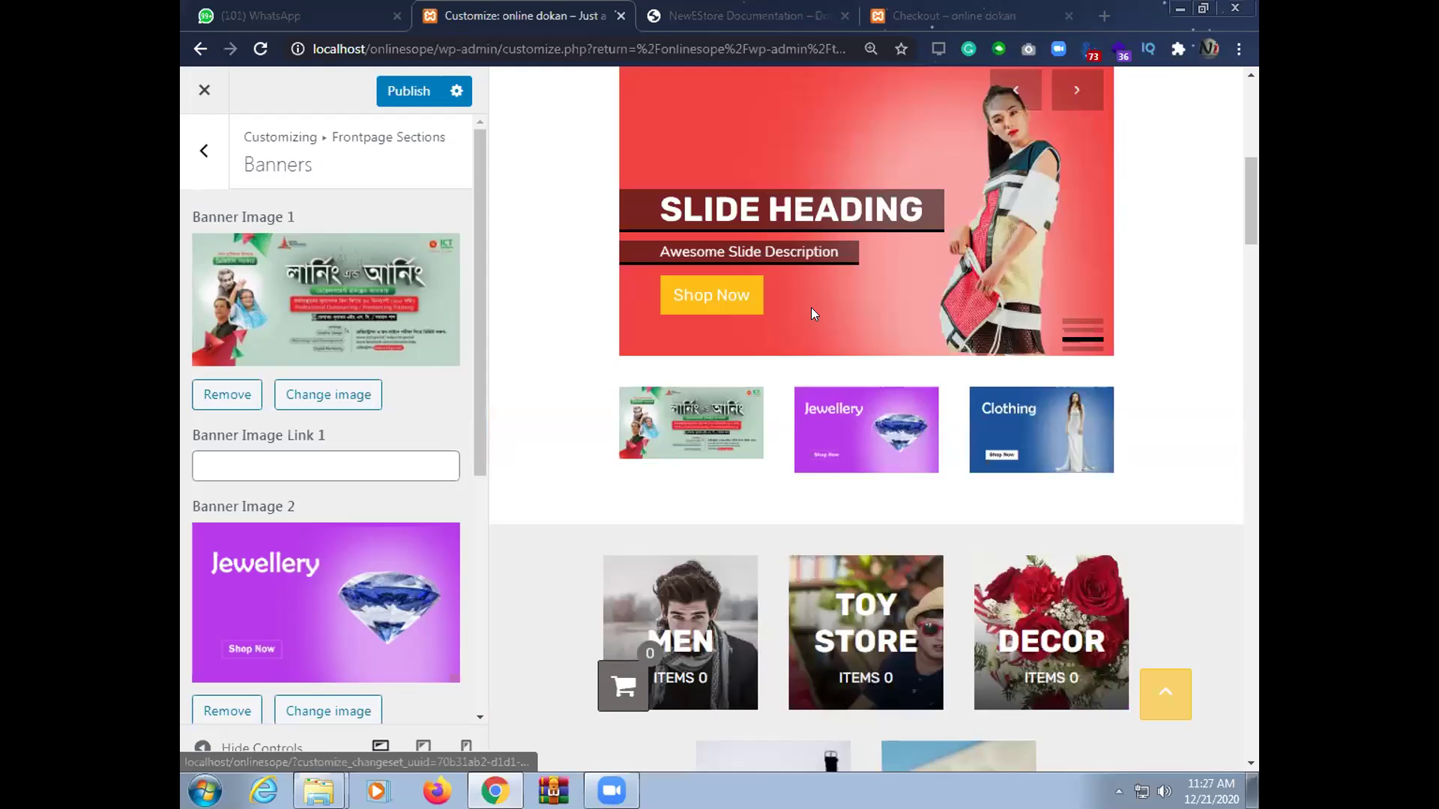
pyautogui.scroll(6, 679, 301)
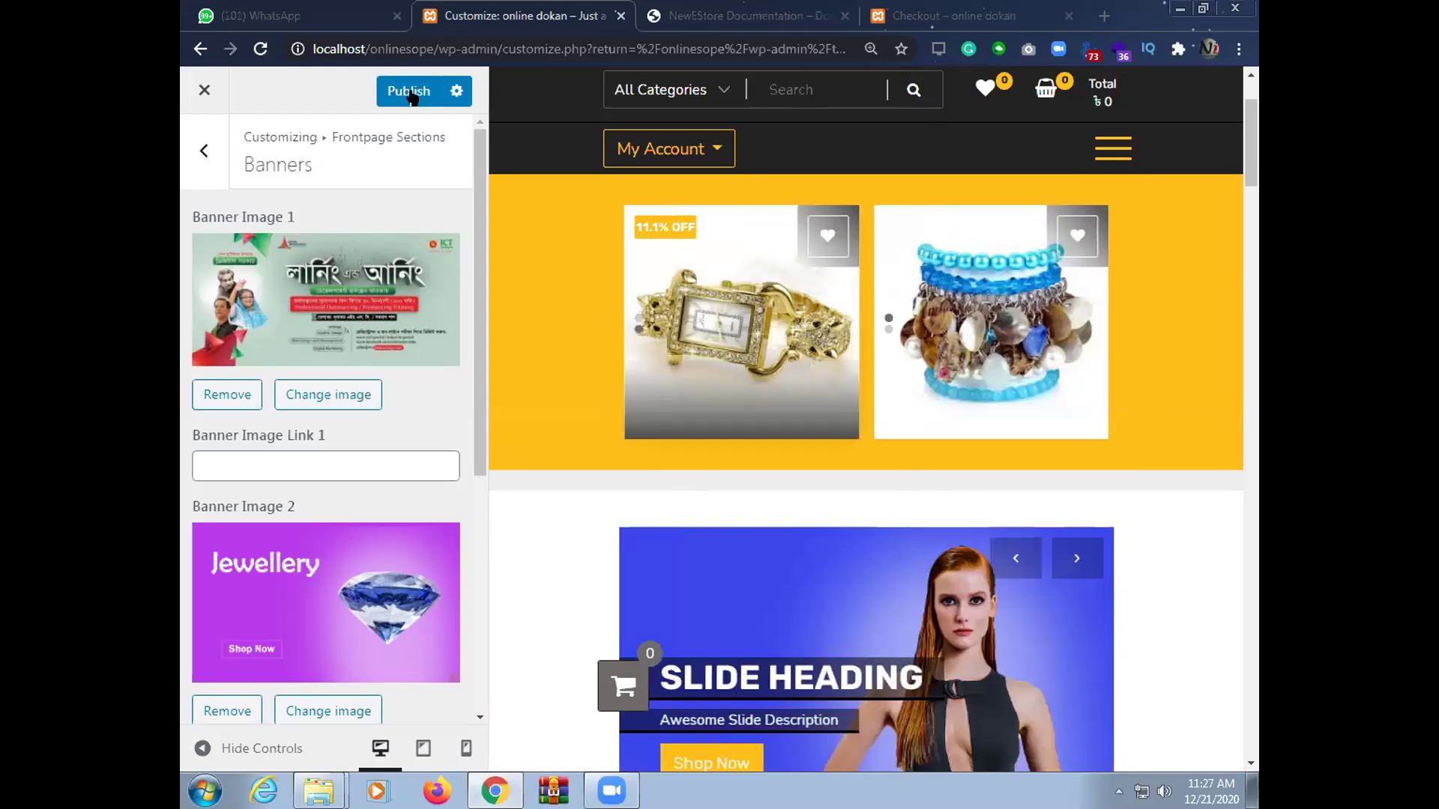
# Load the shop home page by removing 'checkout/' from the checkout tab's address
pyautogui.click(781, 9)
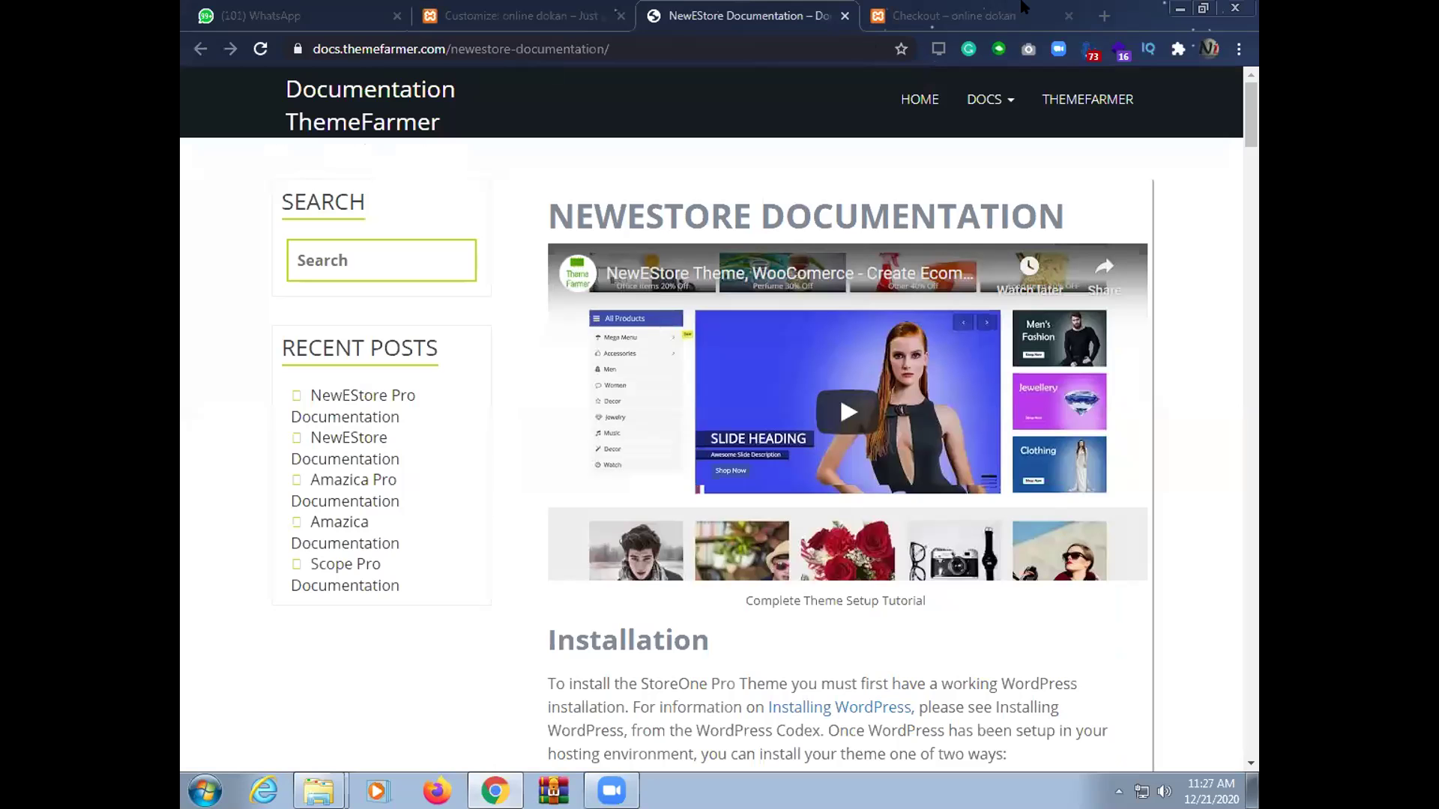
pyautogui.hotkey('ctrl', 'Tab')
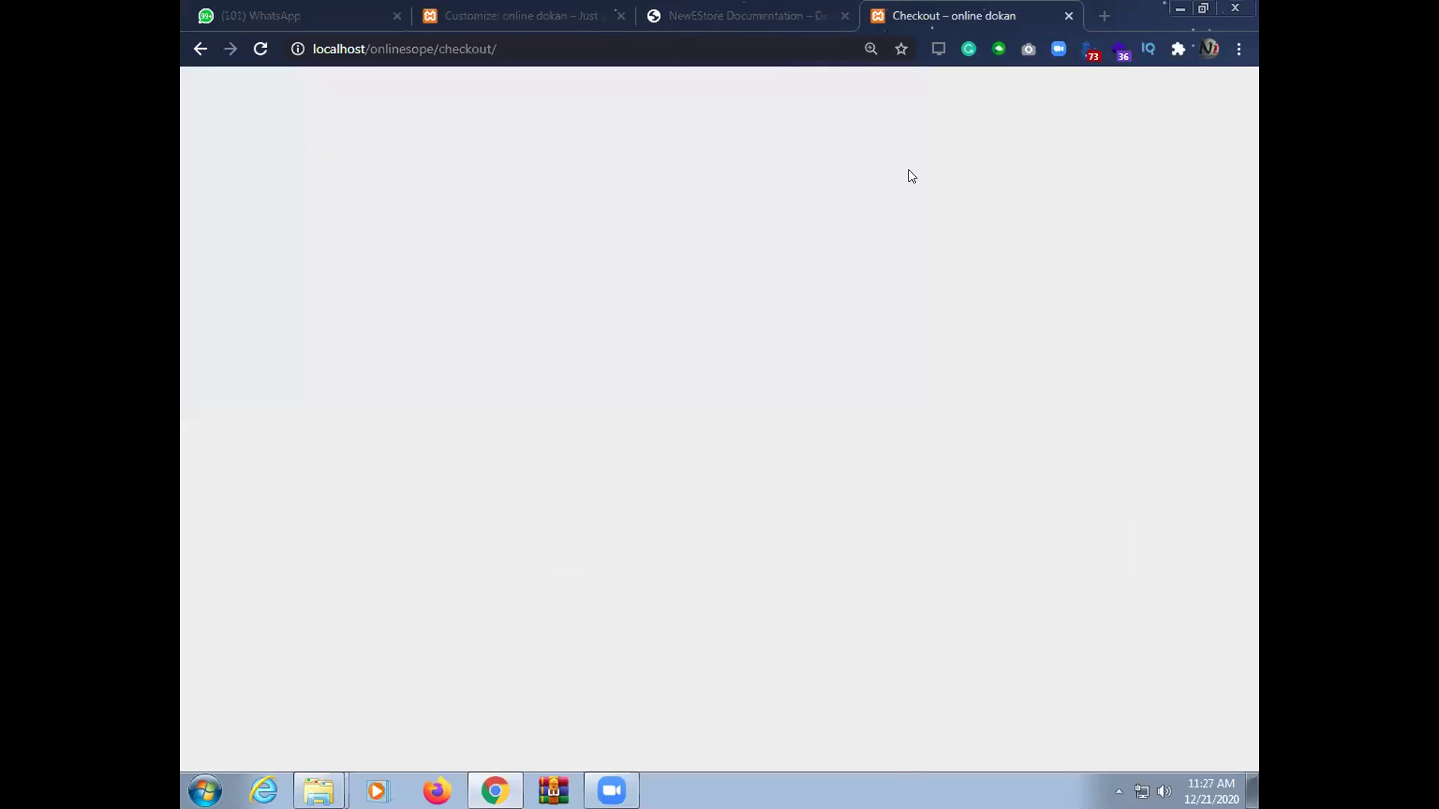
pyautogui.doubleClick(667, 48)
pyautogui.press('BackSpace')
pyautogui.press('Return')
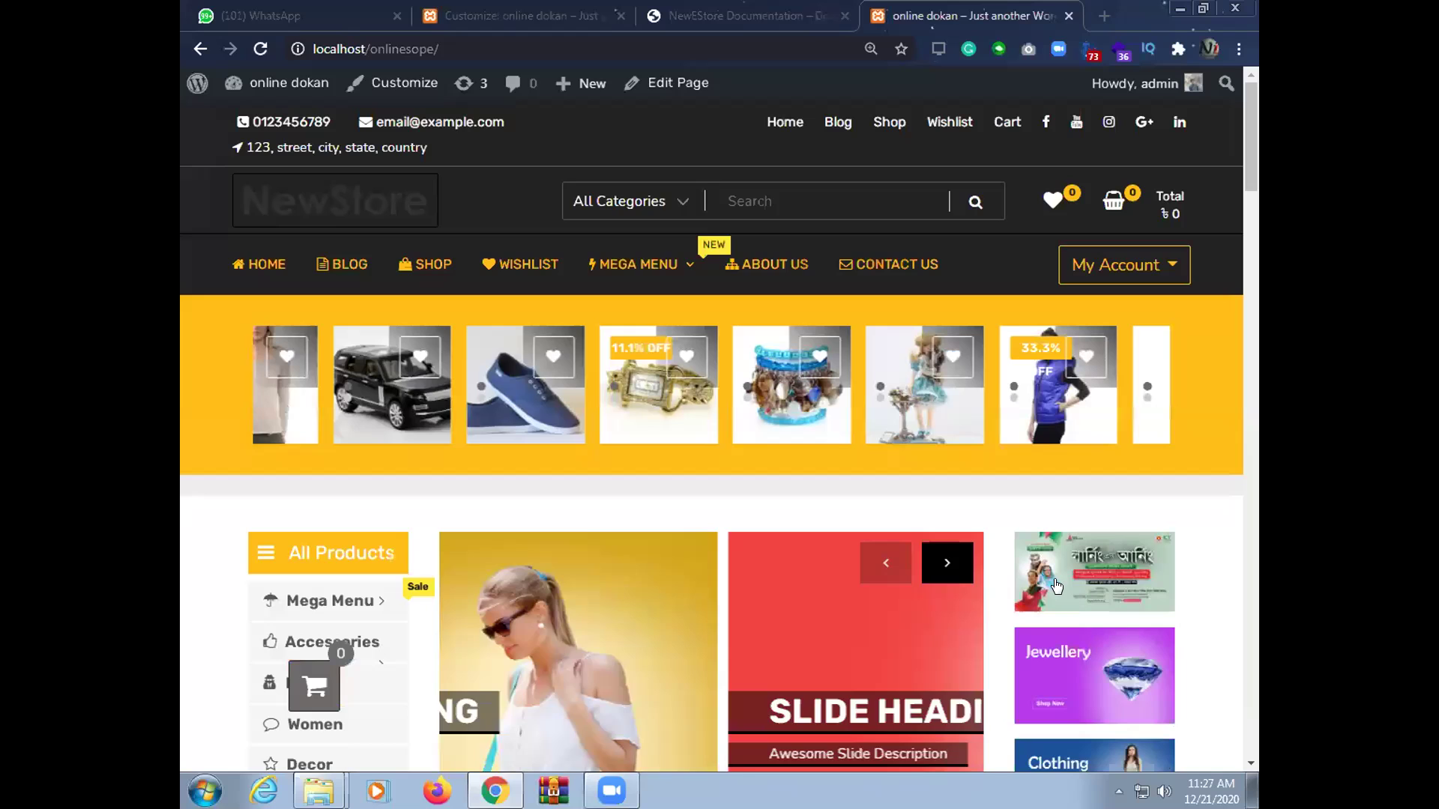
# Follow the first side banner, then open Woman Travel Bag from Latest Products
pyautogui.click(1055, 582)
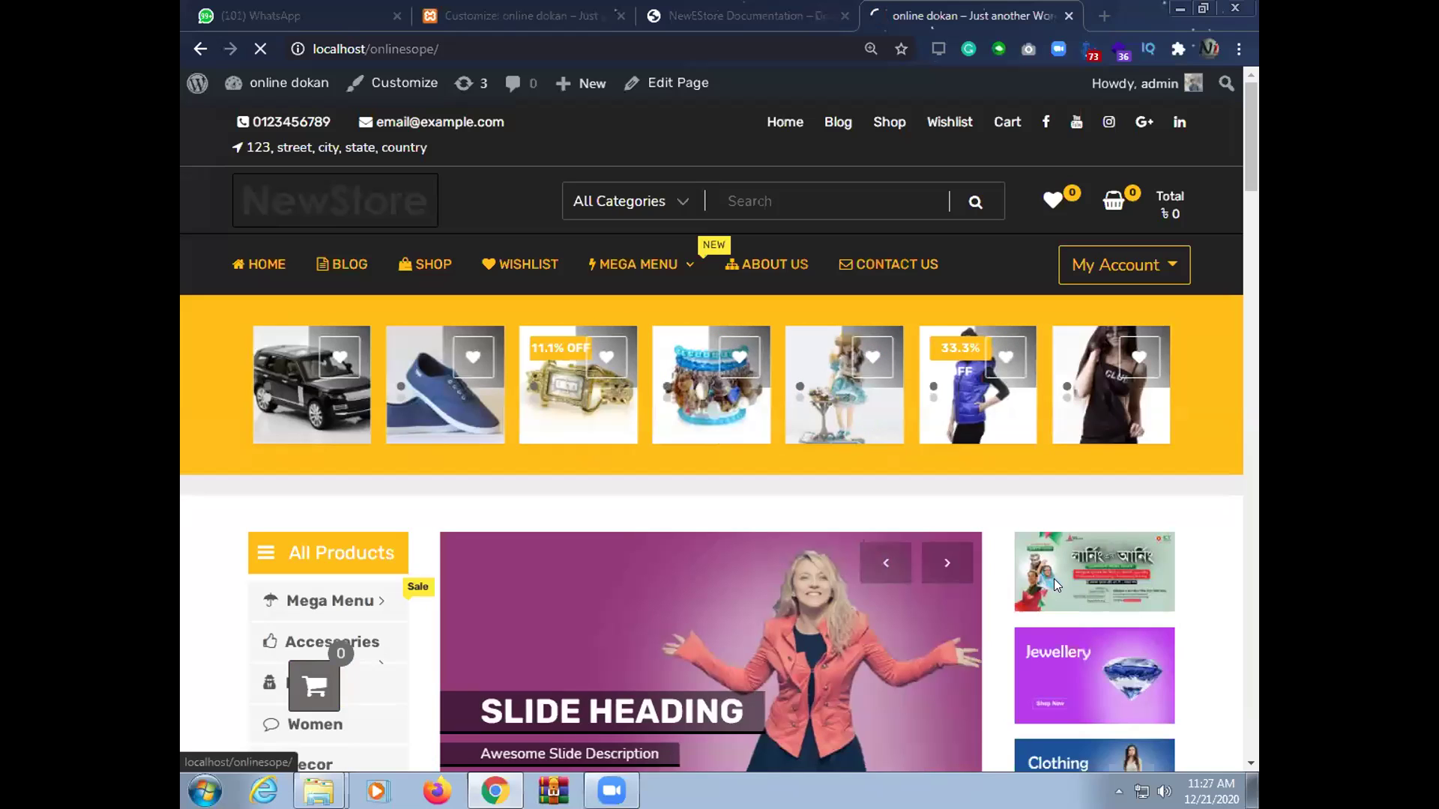
pyautogui.scroll(-3, 1043, 571)
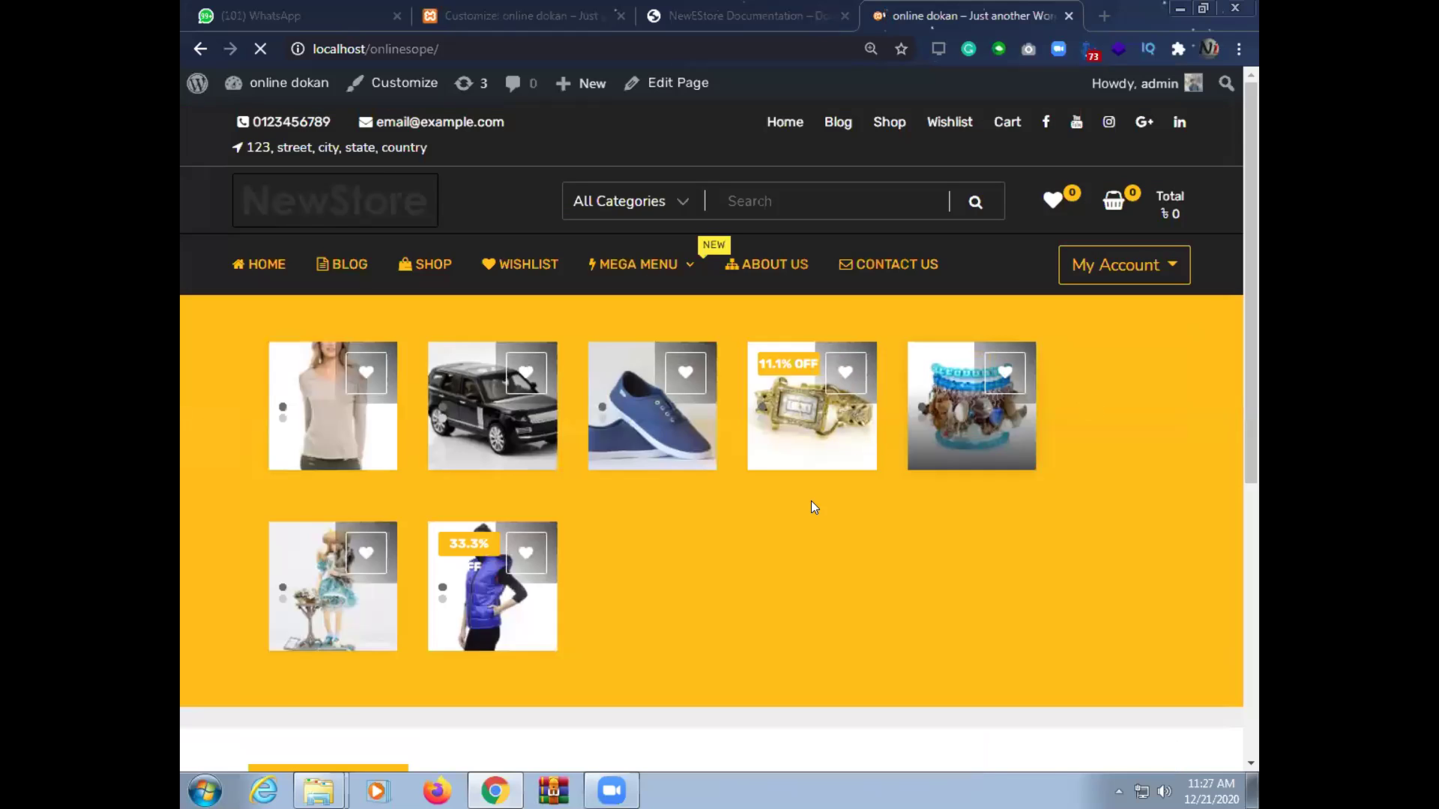
pyautogui.scroll(-5, 459, 379)
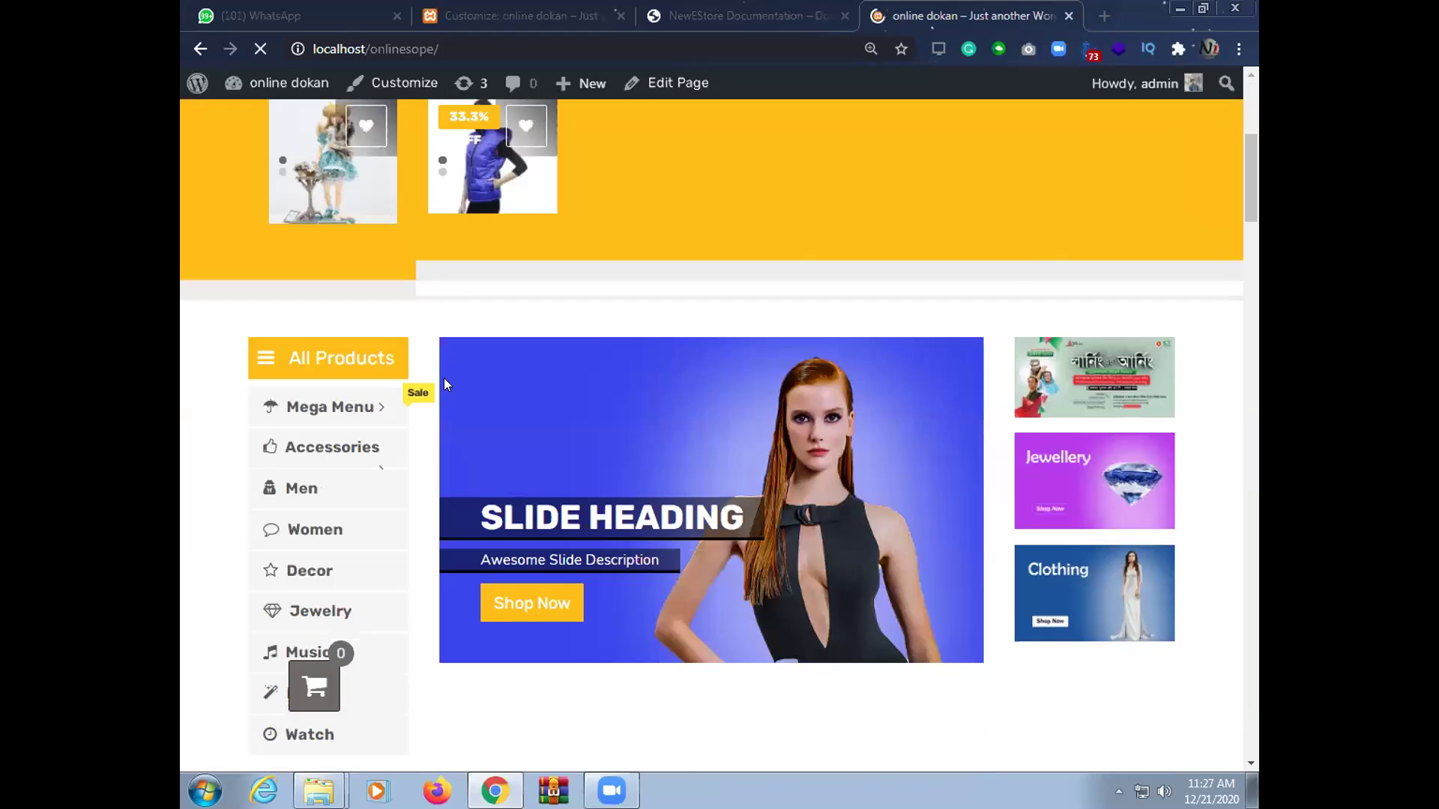
pyautogui.scroll(-2, 970, 376)
pyautogui.scroll(-3, 832, 434)
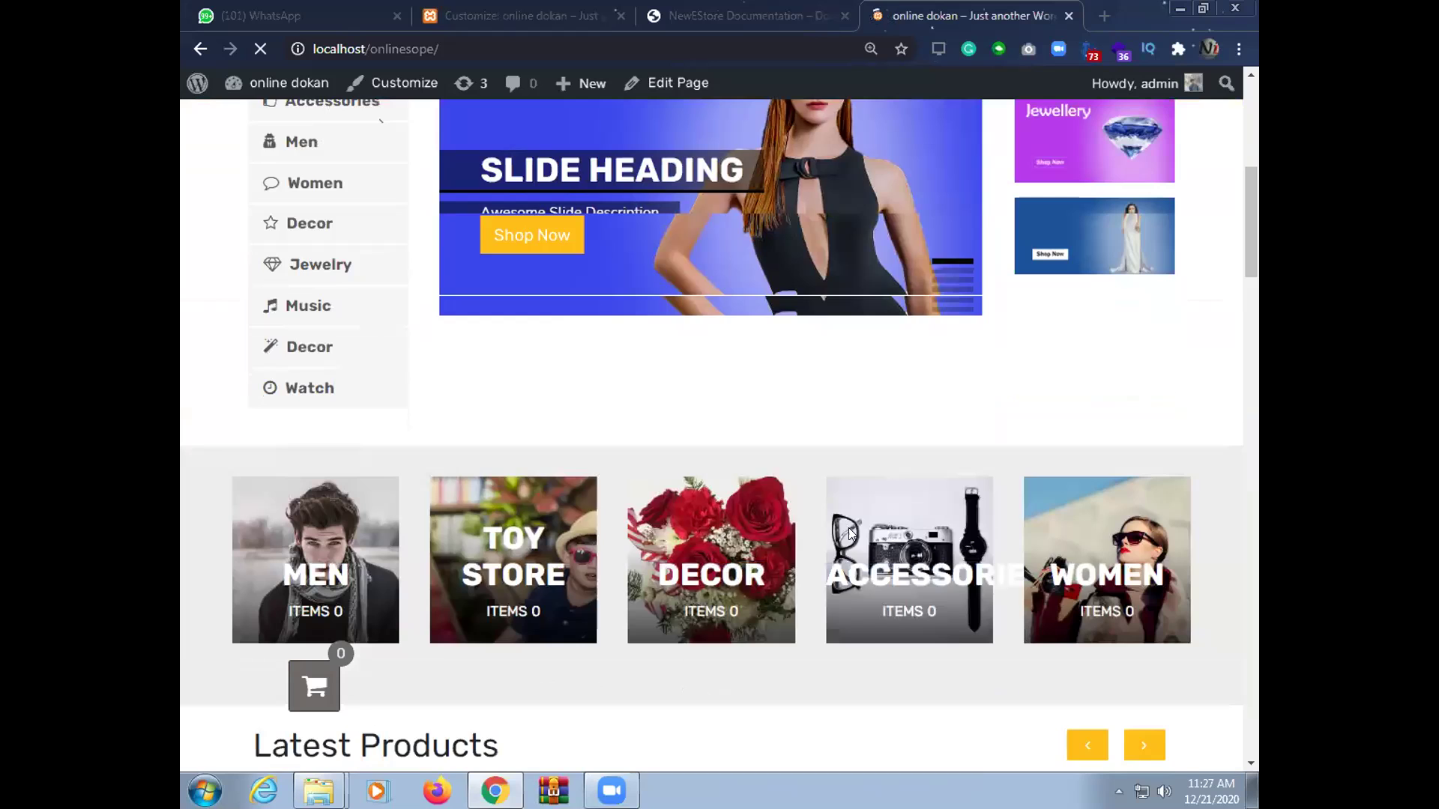
pyautogui.scroll(-3, 847, 532)
pyautogui.scroll(-8, 760, 547)
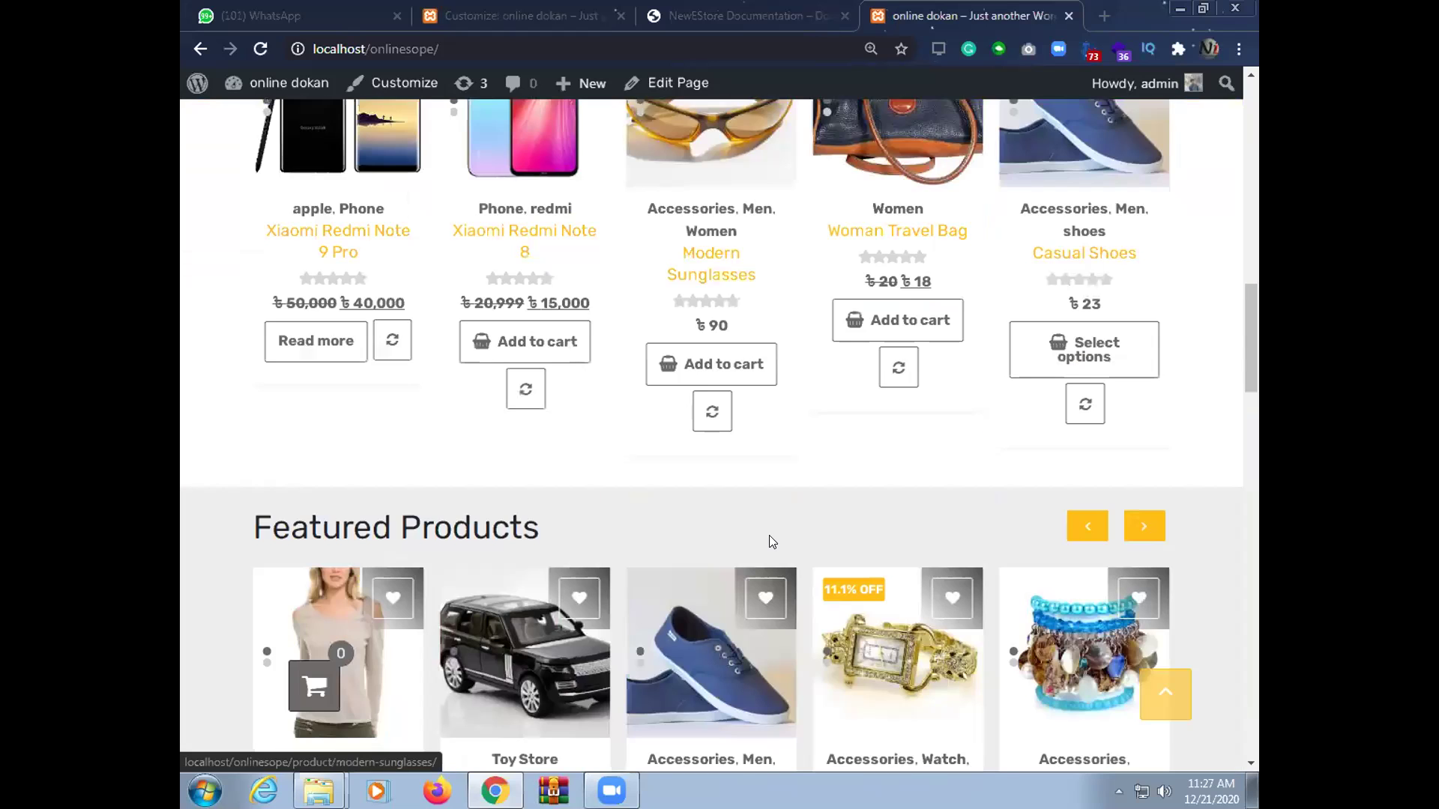
pyautogui.scroll(10, 769, 535)
pyautogui.scroll(2, 772, 544)
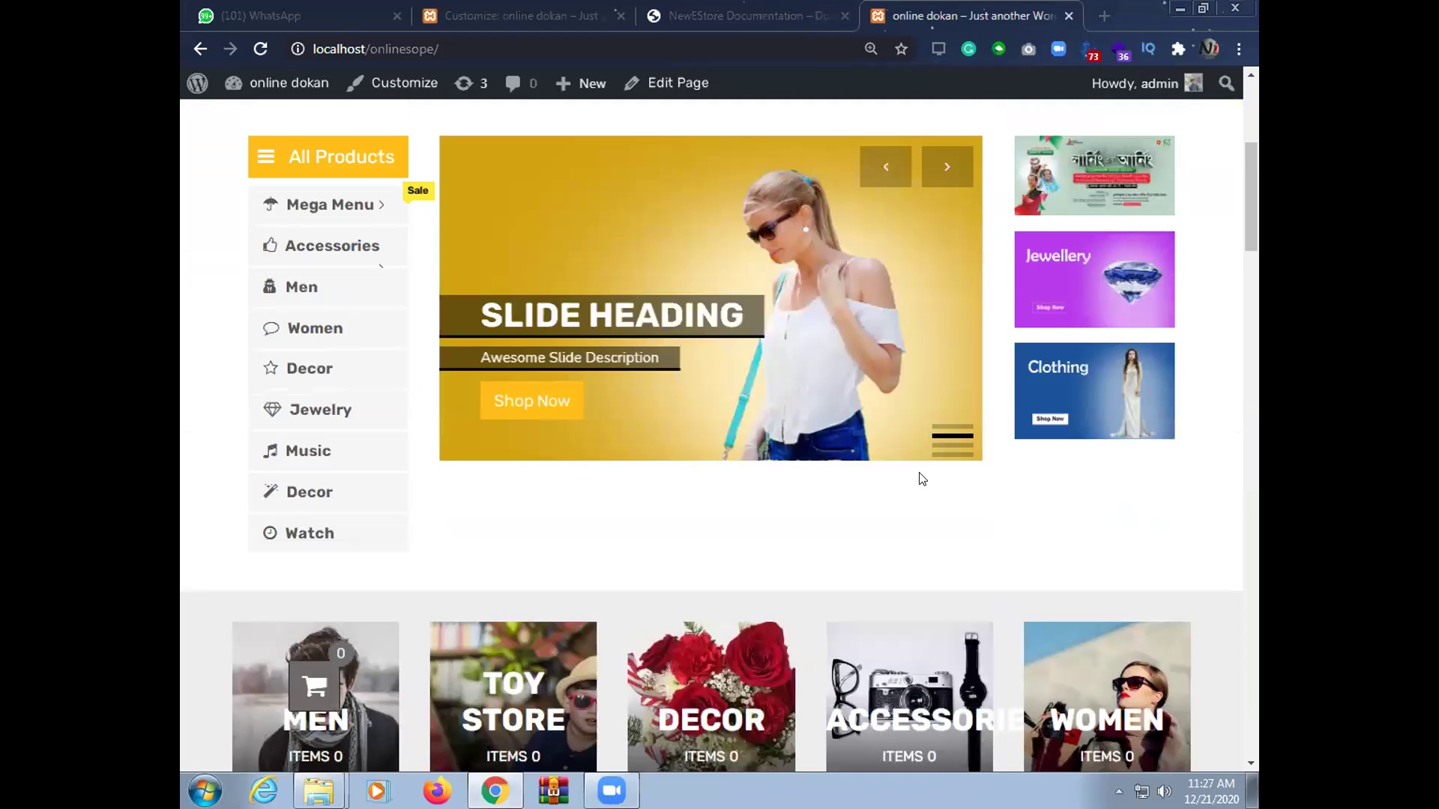
pyautogui.scroll(-6, 983, 514)
pyautogui.scroll(-3, 557, 448)
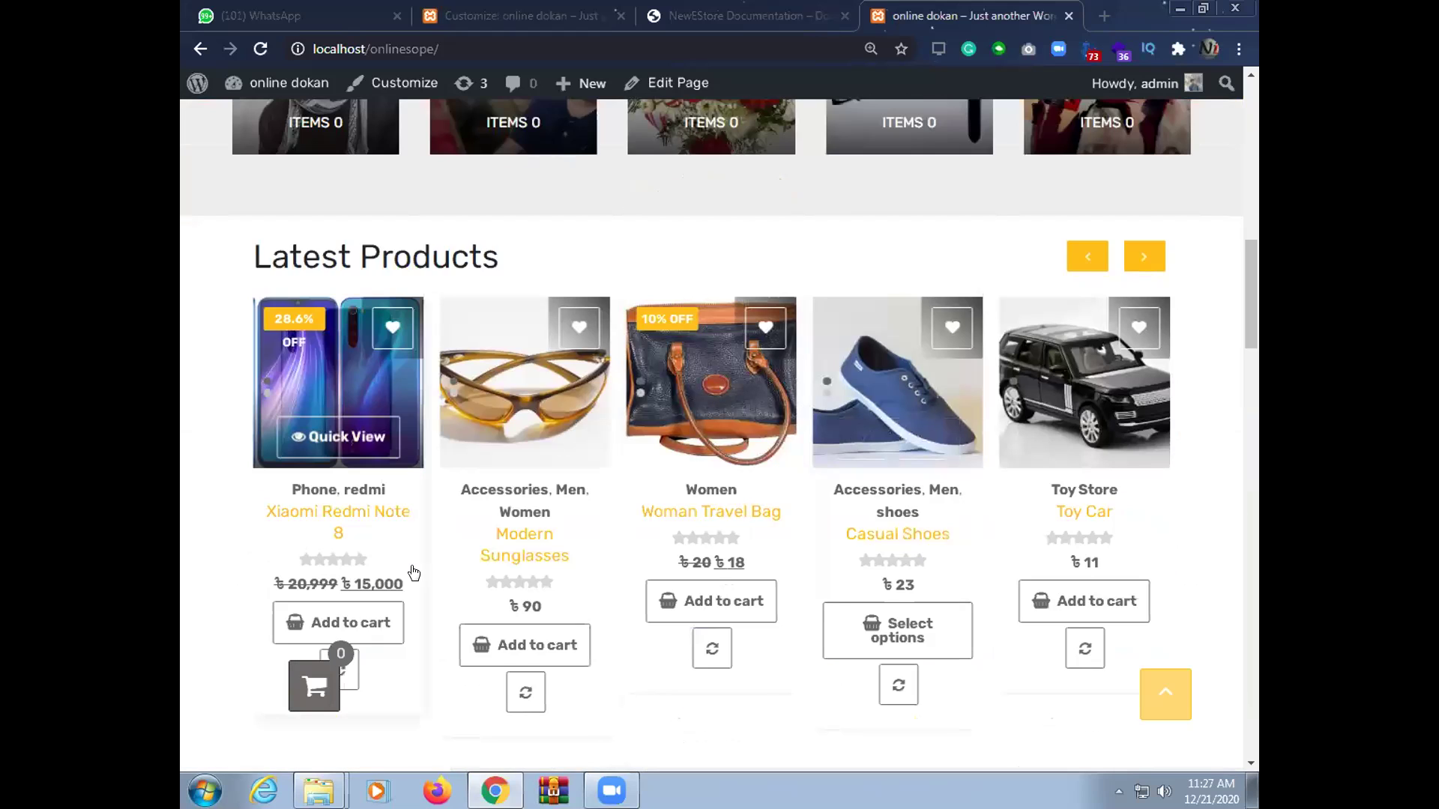
pyautogui.click(715, 509)
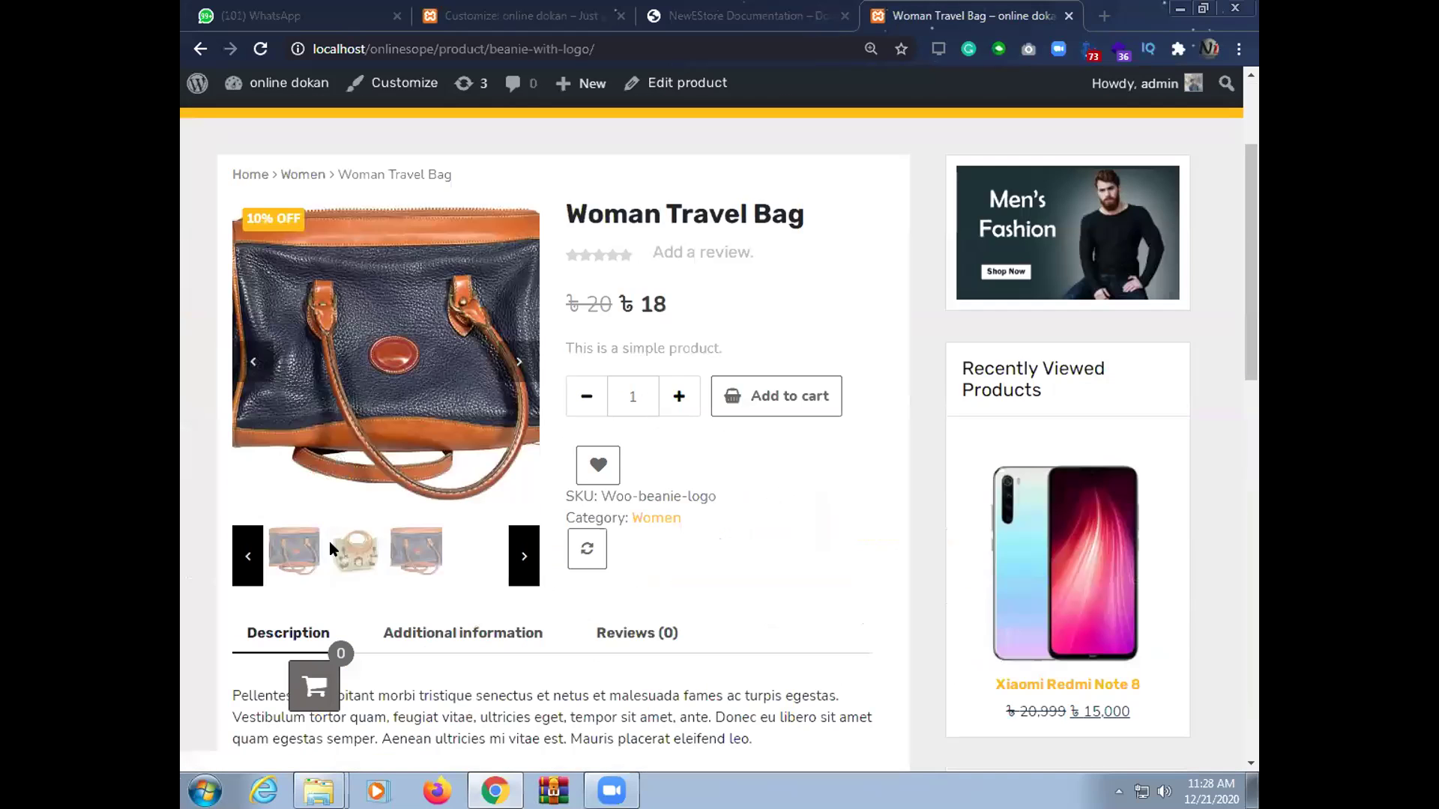
# Add the Woman Travel Bag (৳18) to the cart
pyautogui.click(372, 556)
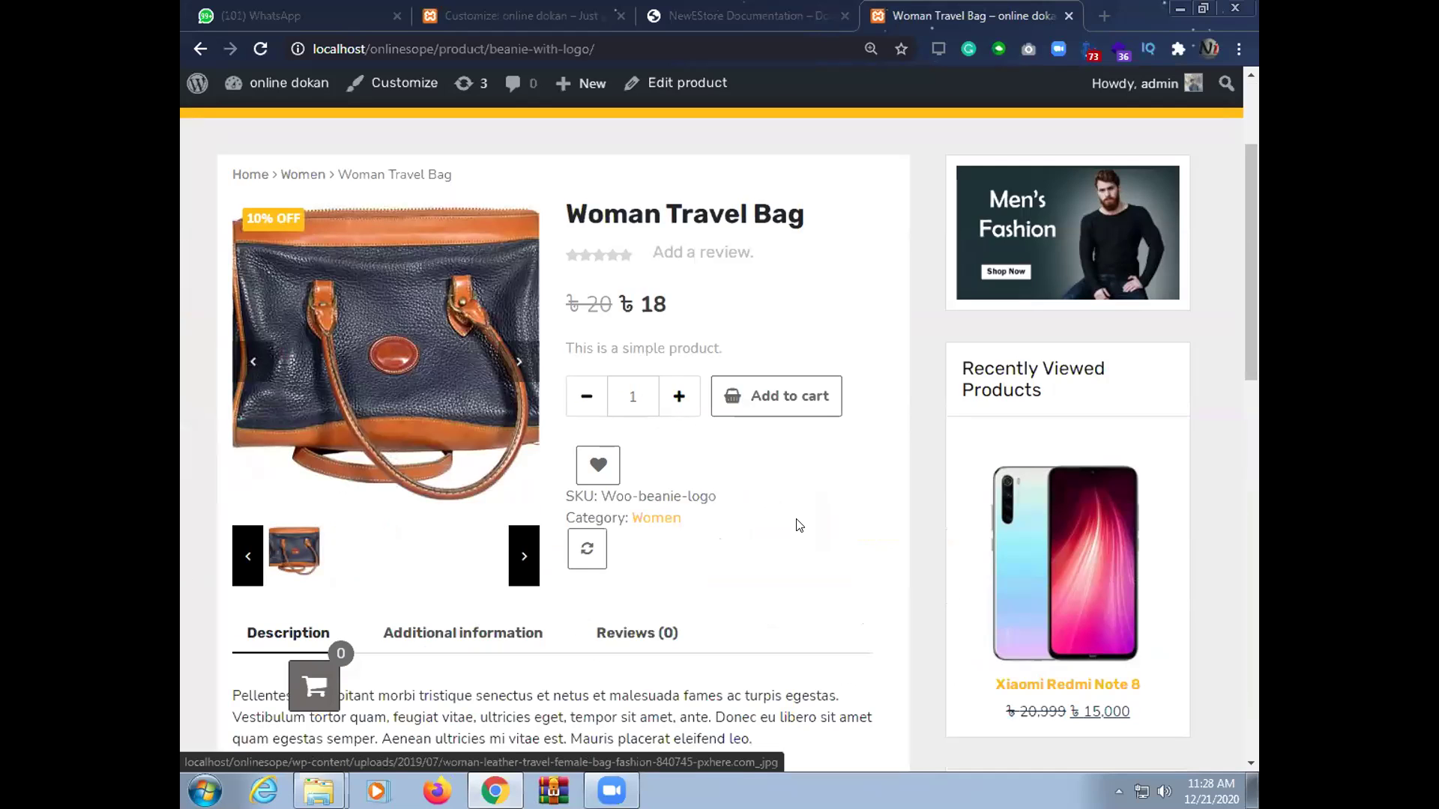
pyautogui.scroll(-4, 791, 476)
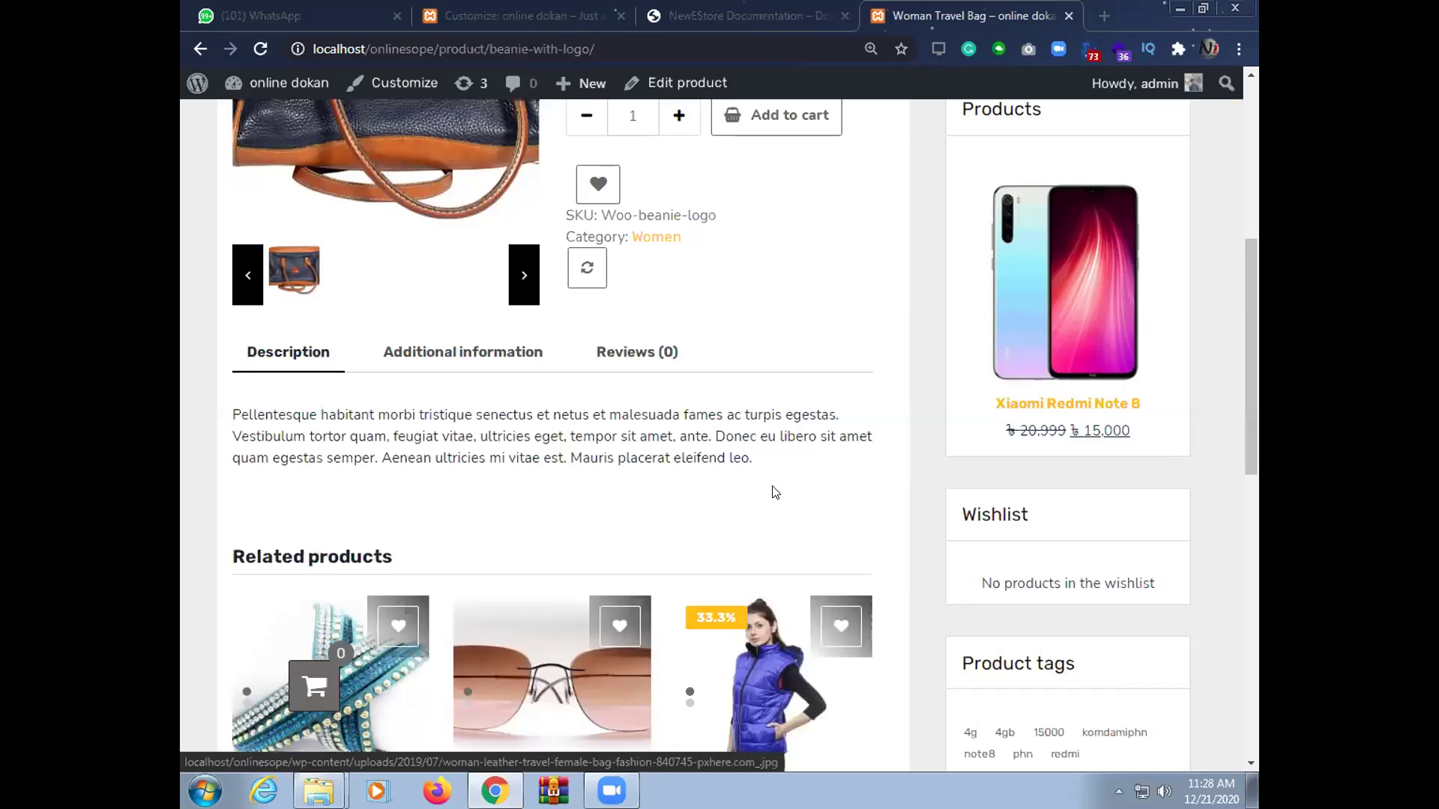
pyautogui.scroll(3, 776, 535)
pyautogui.scroll(3, 813, 582)
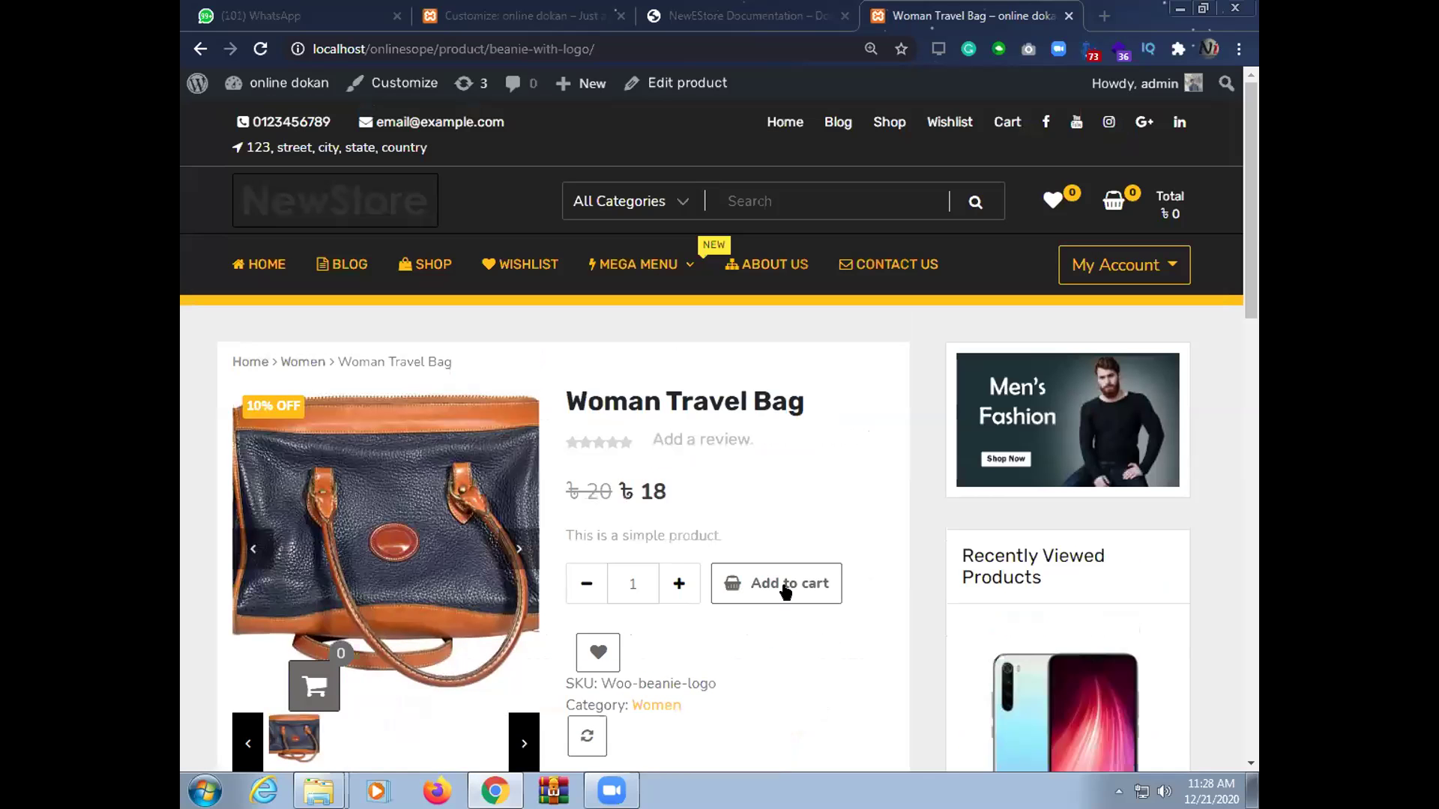
pyautogui.click(781, 587)
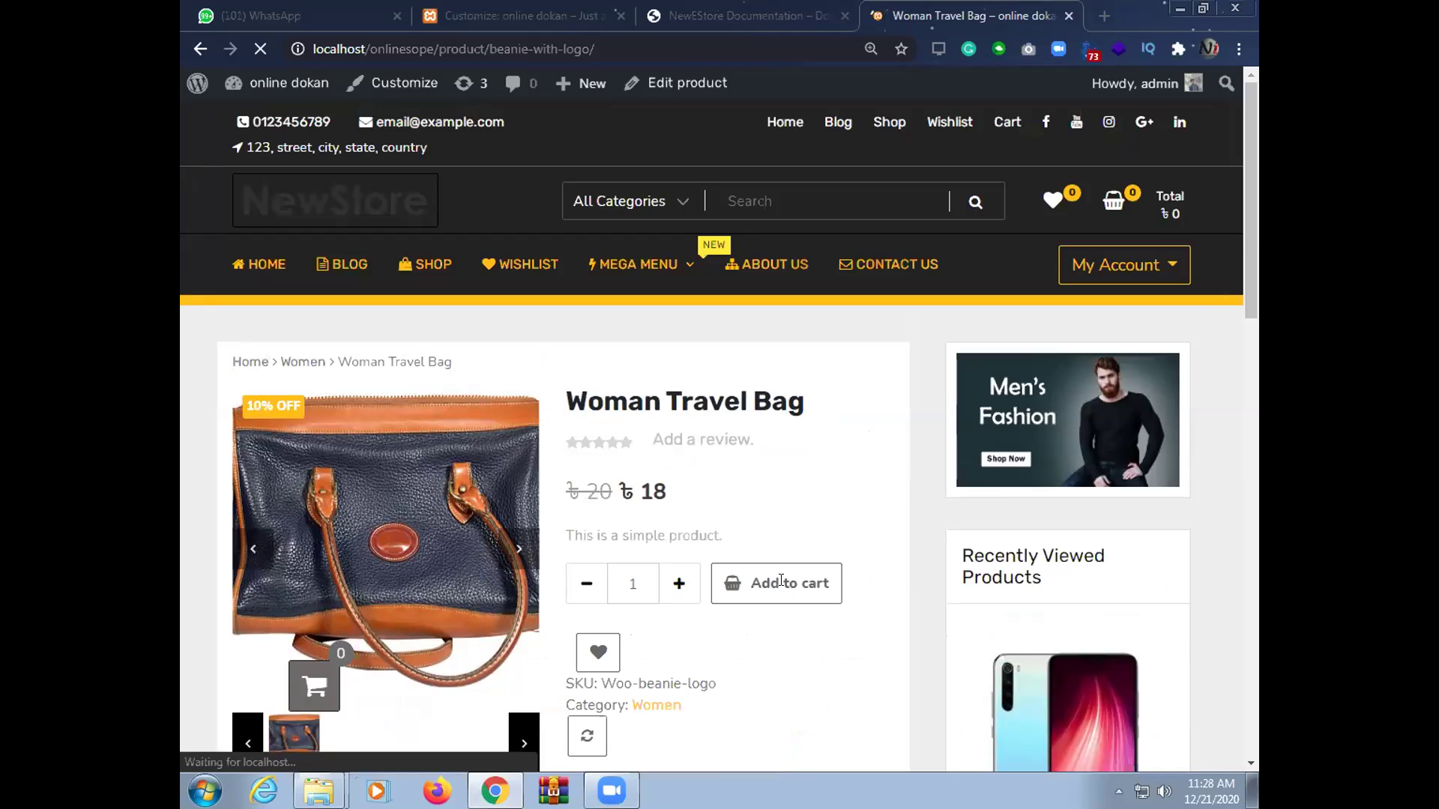
# Go from the mini-cart to checkout and scroll to the bKash Payment method
pyautogui.moveTo(1138, 212)
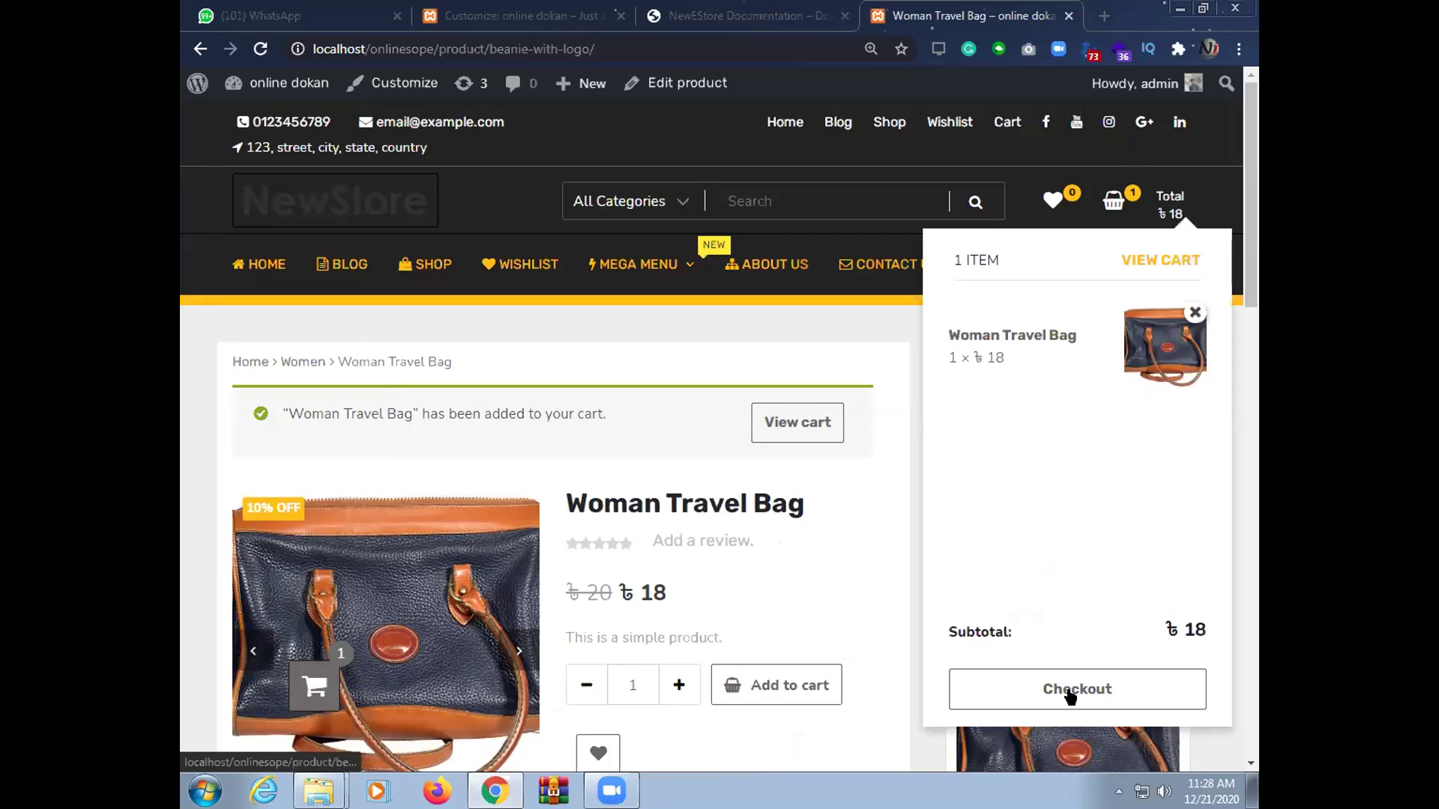
pyautogui.click(1070, 692)
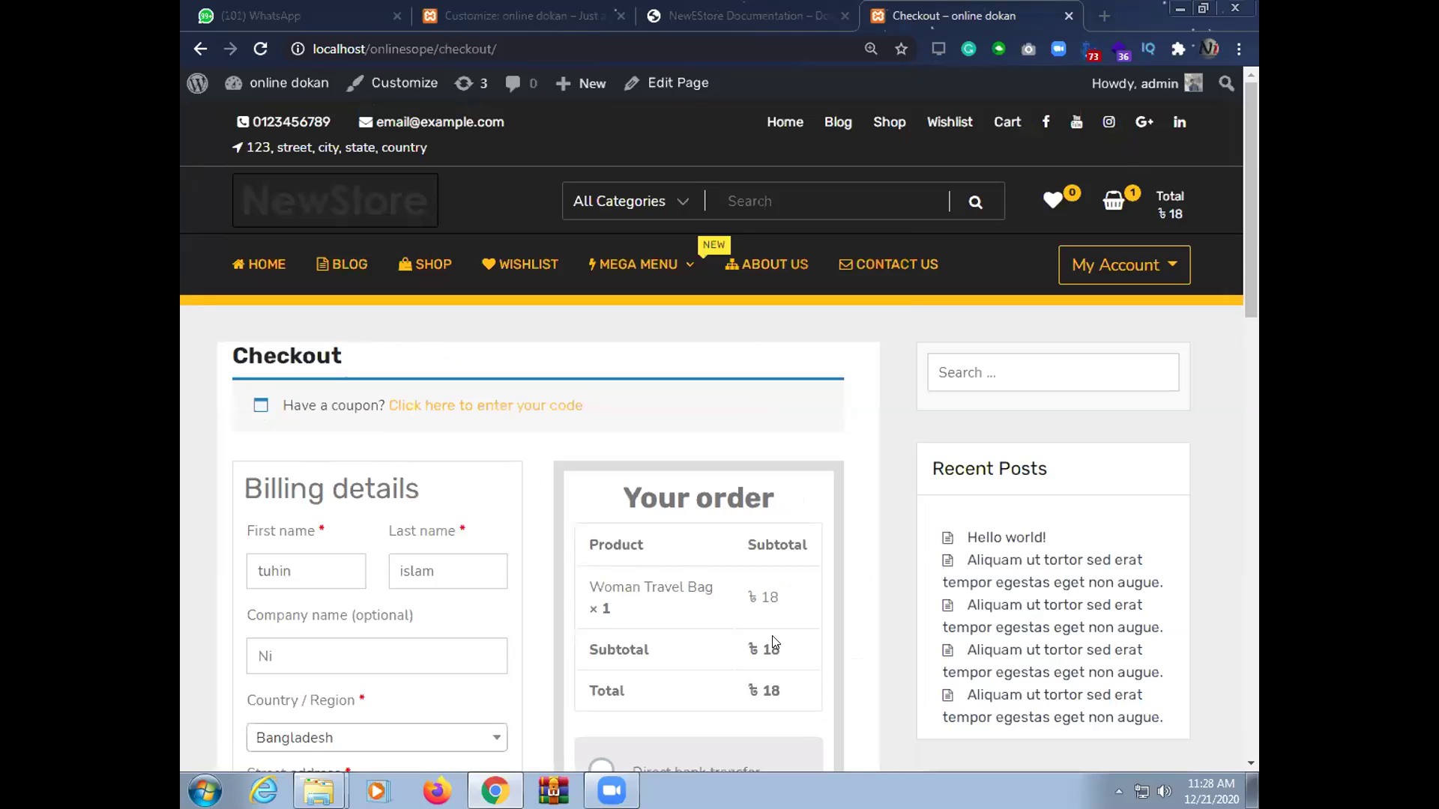
pyautogui.scroll(-4, 659, 606)
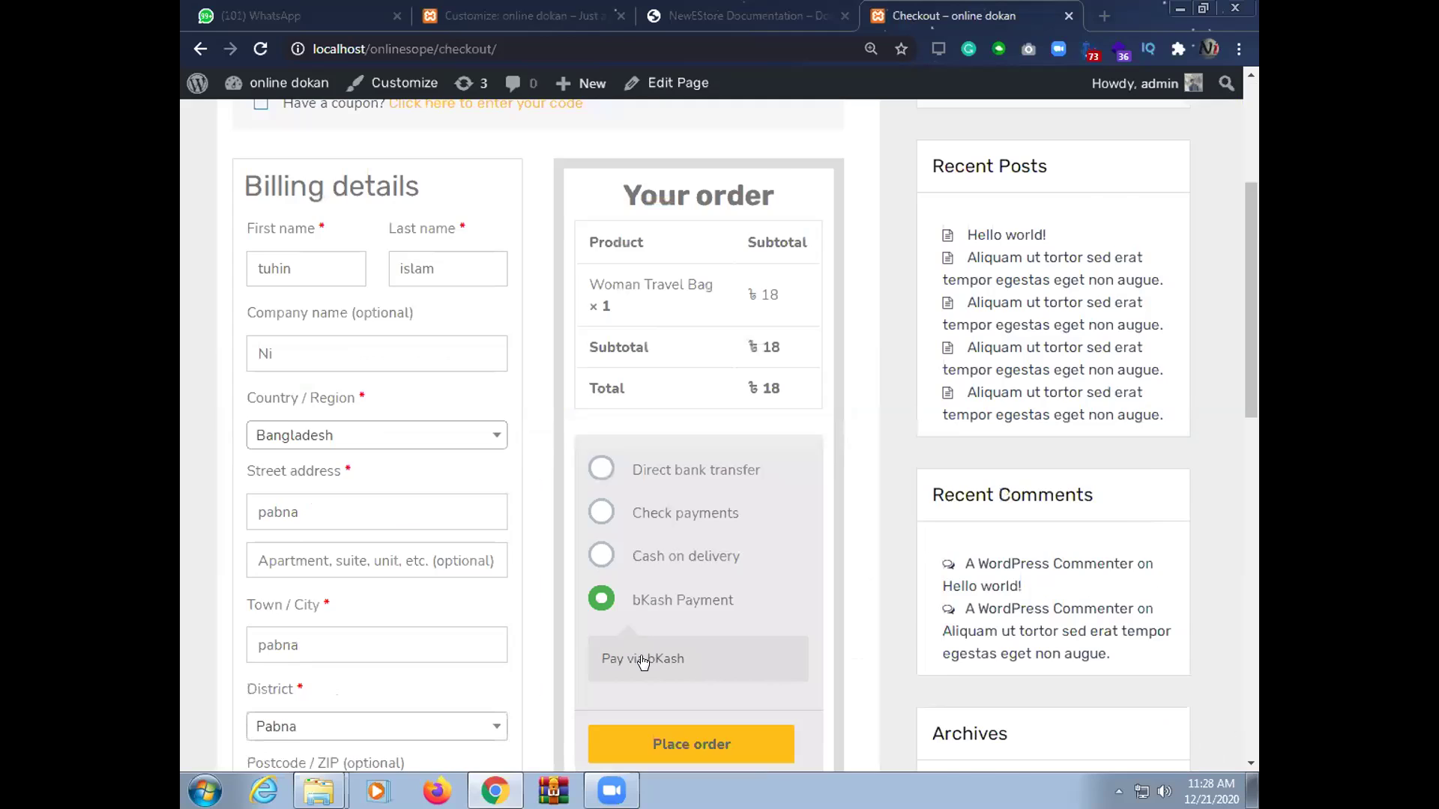
pyautogui.scroll(-1, 643, 660)
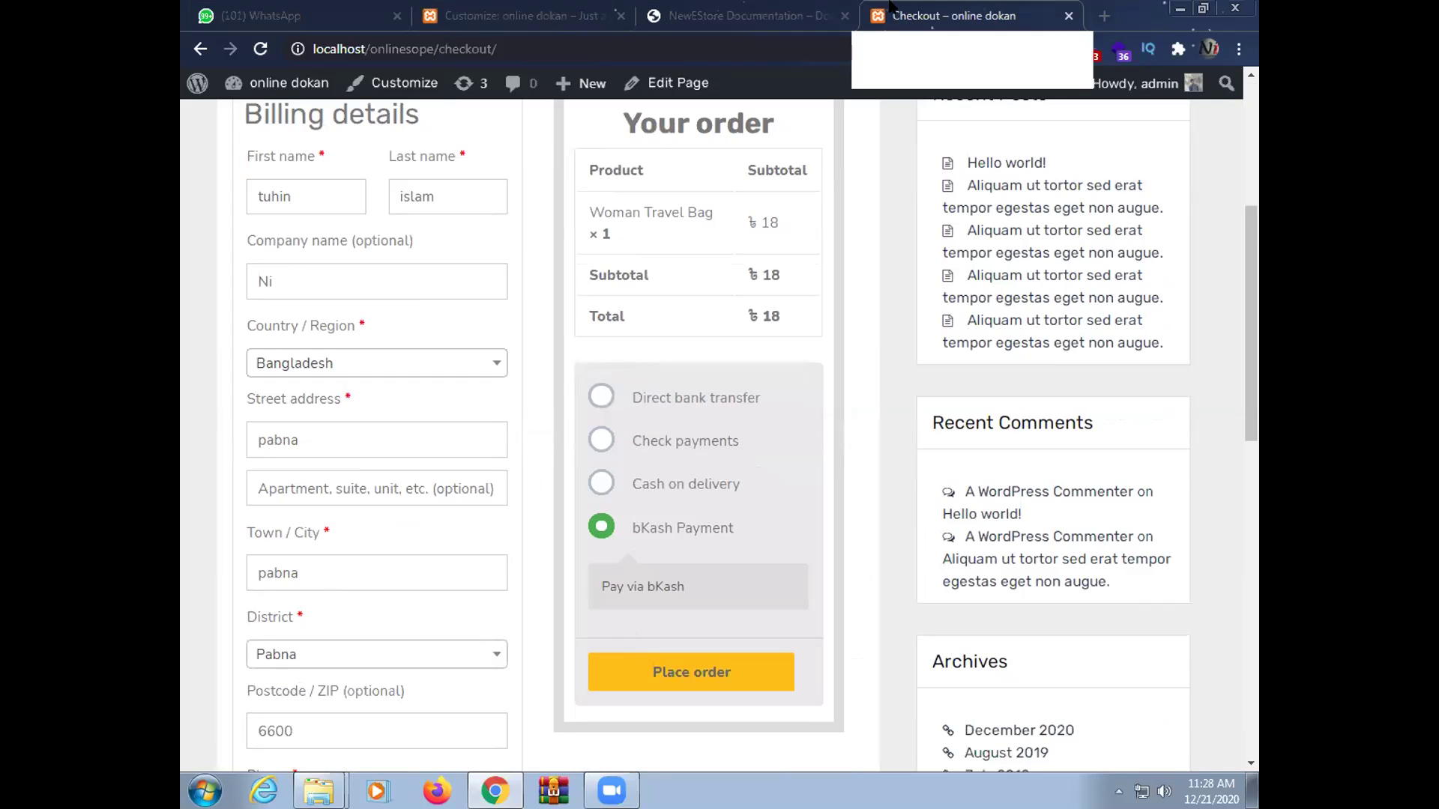
# Search Google for 'programming2351' from the NewEStore Documentation tab
pyautogui.click(679, 23)
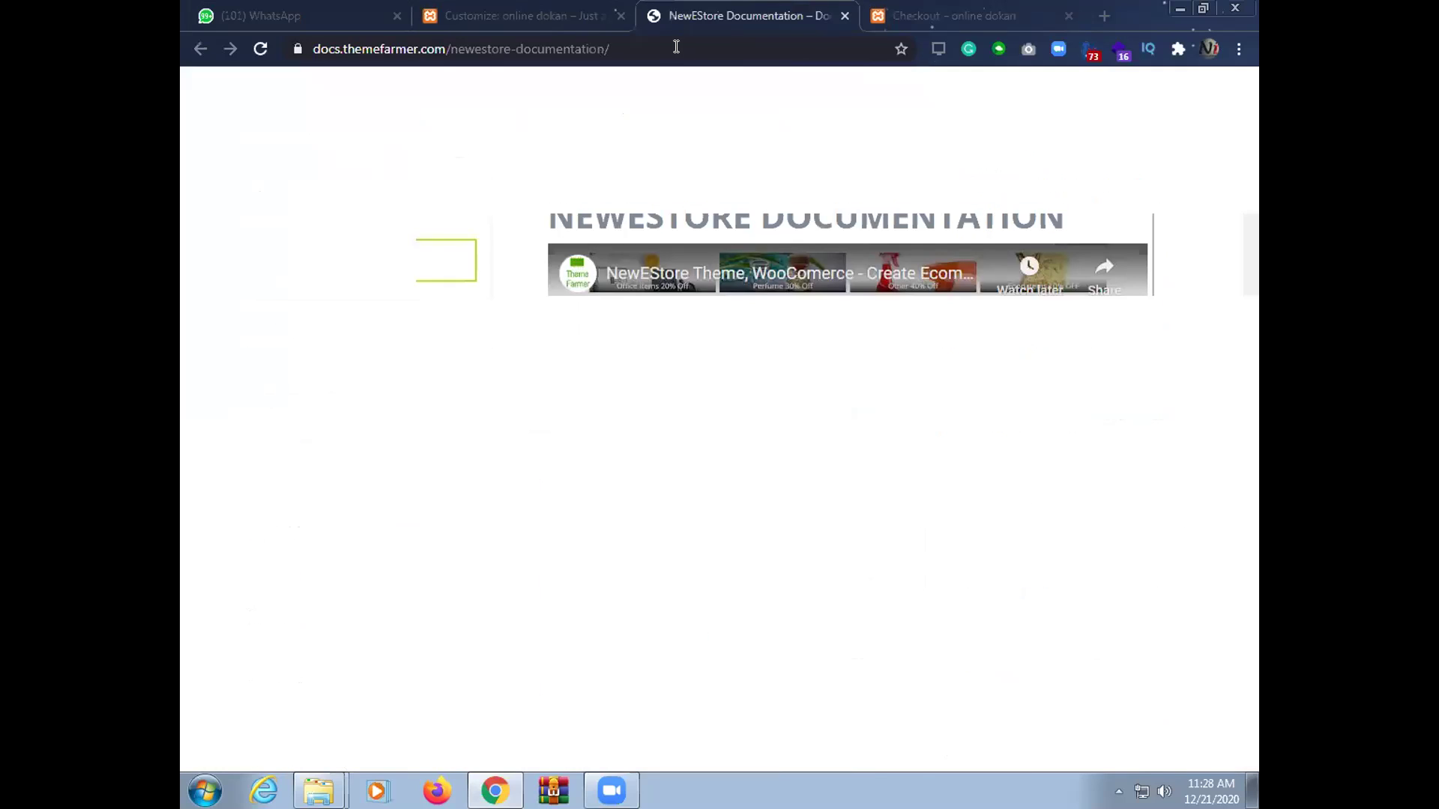
pyautogui.click(676, 46)
pyautogui.press('BackSpace')
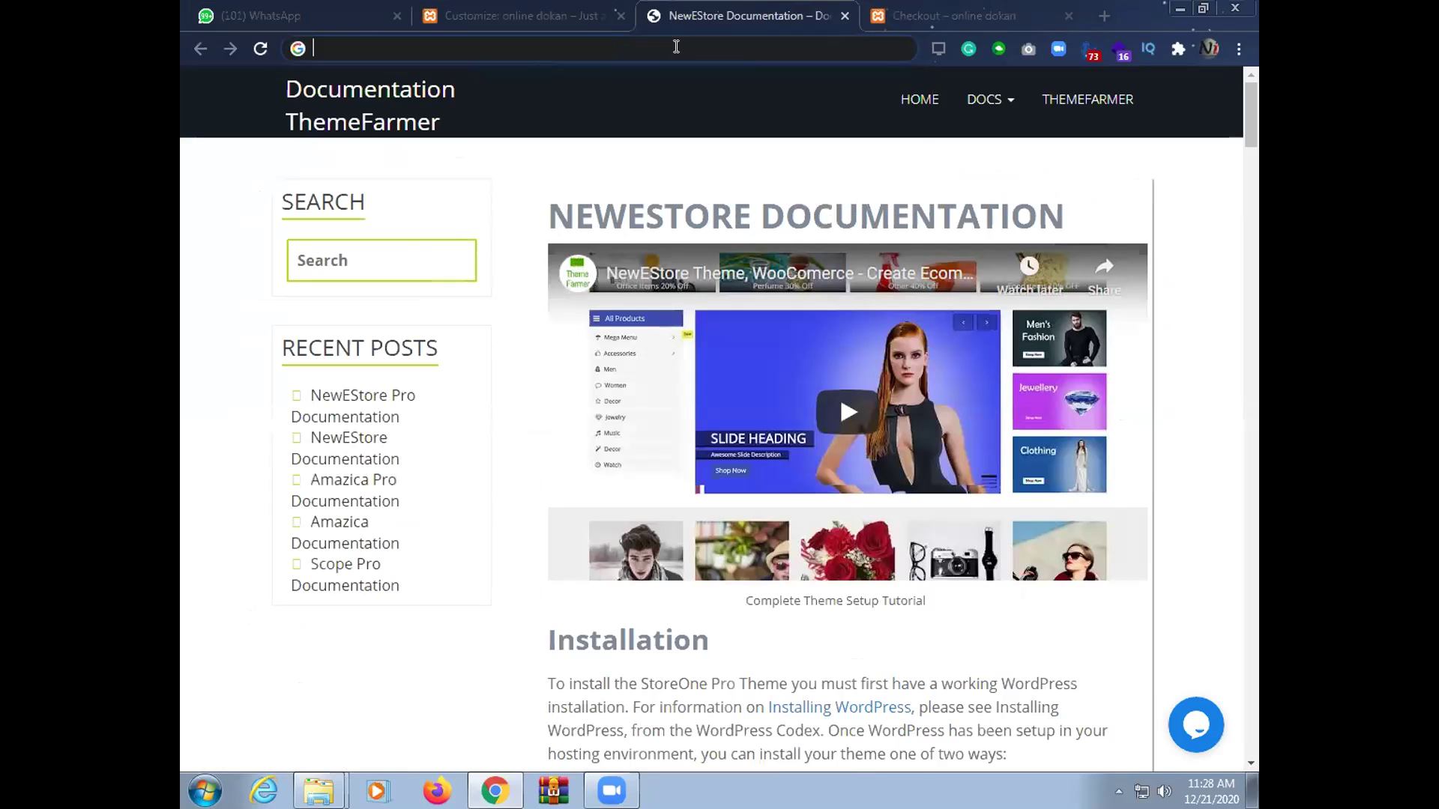
pyautogui.write('program')
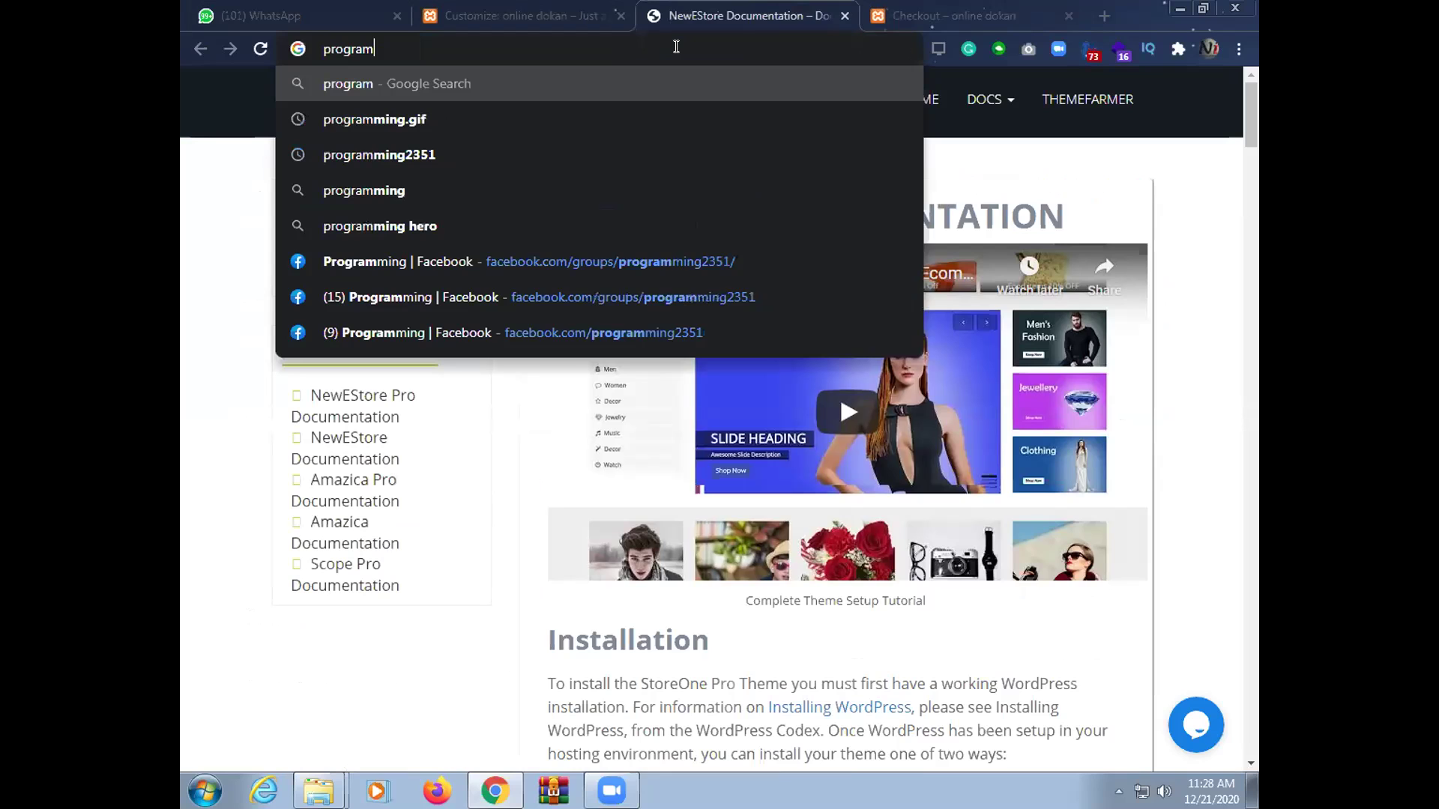
pyautogui.write('ming2351')
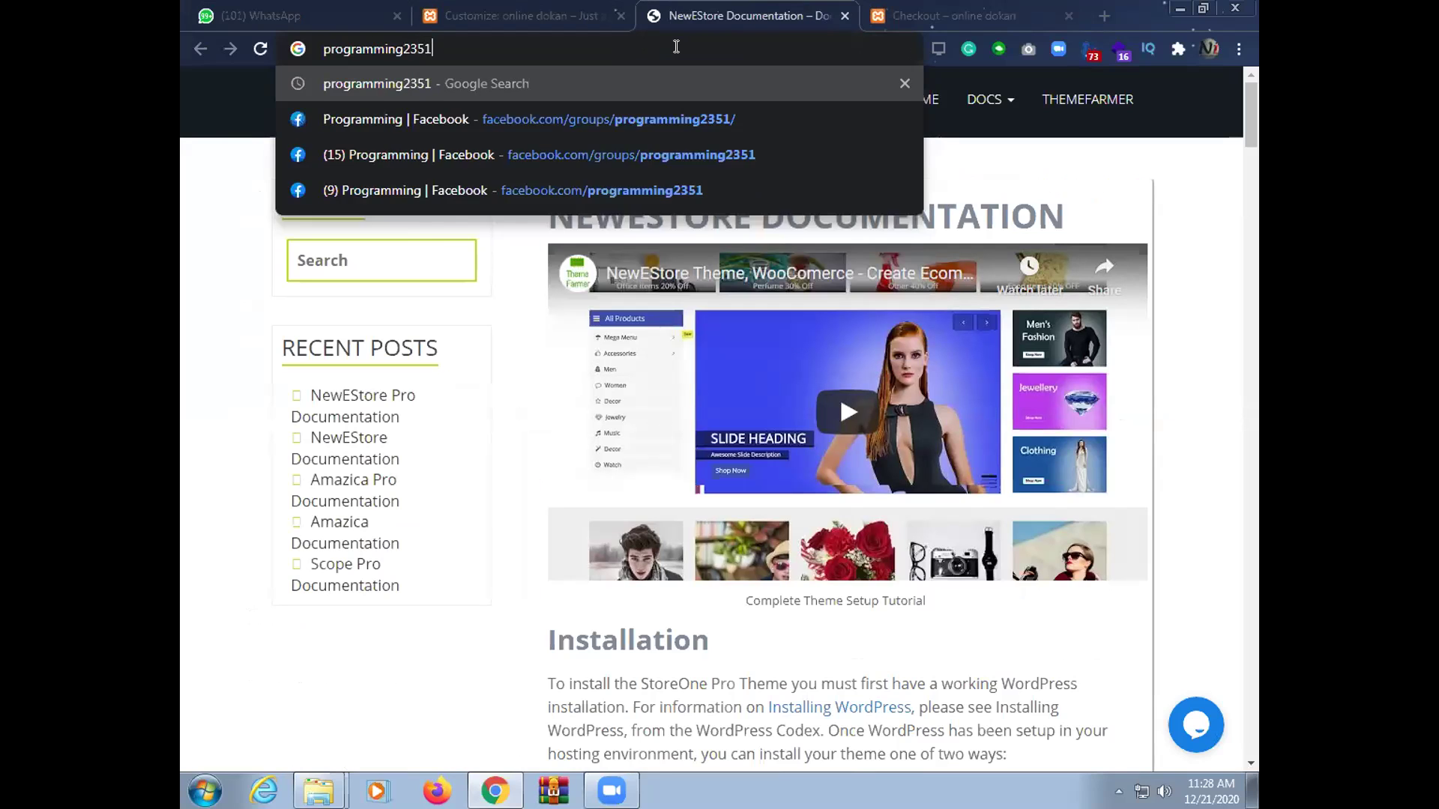
pyautogui.press('Return')
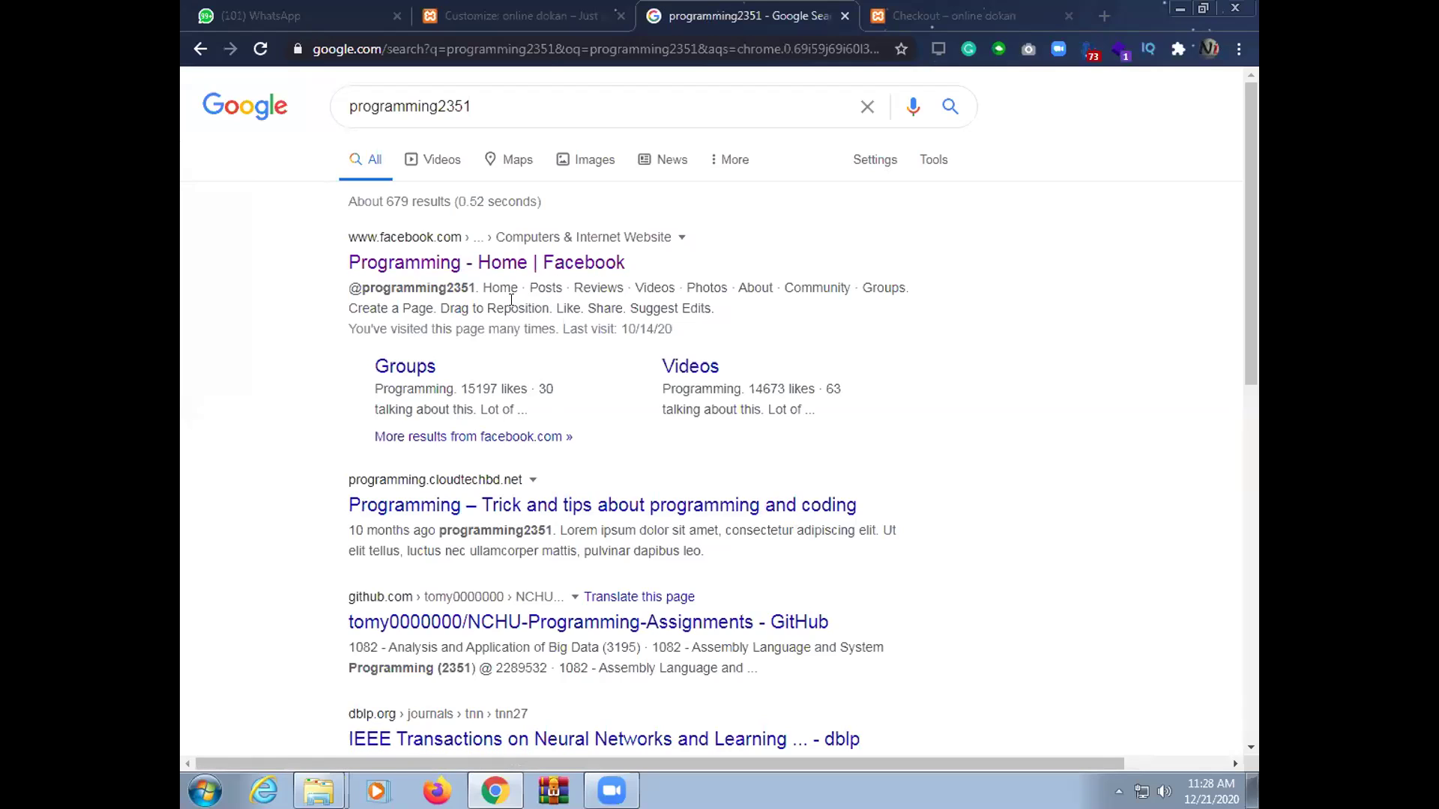
# Open the Programming Facebook page from the search results
pyautogui.click(524, 262)
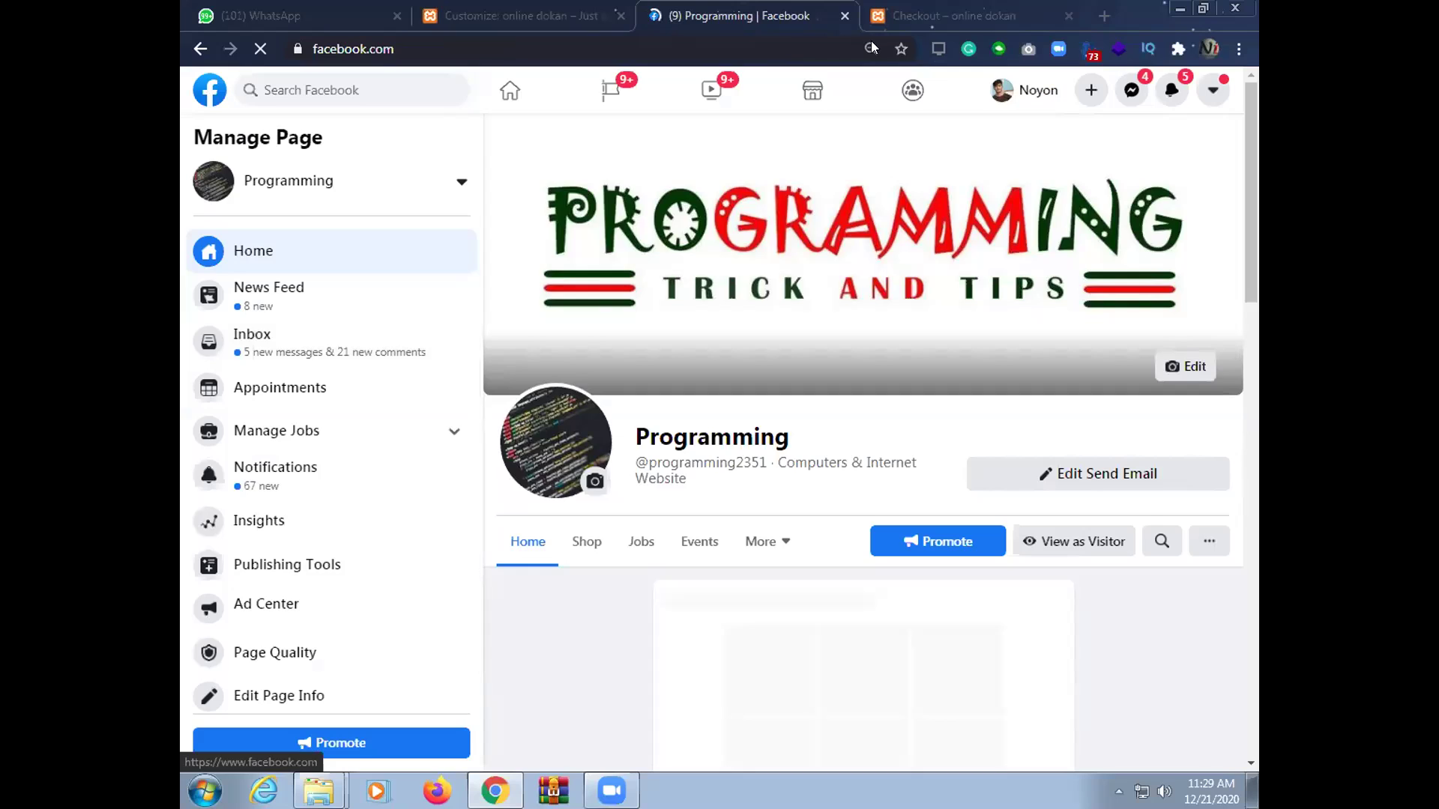
pyautogui.hotkey('ctrl', 'Tab')
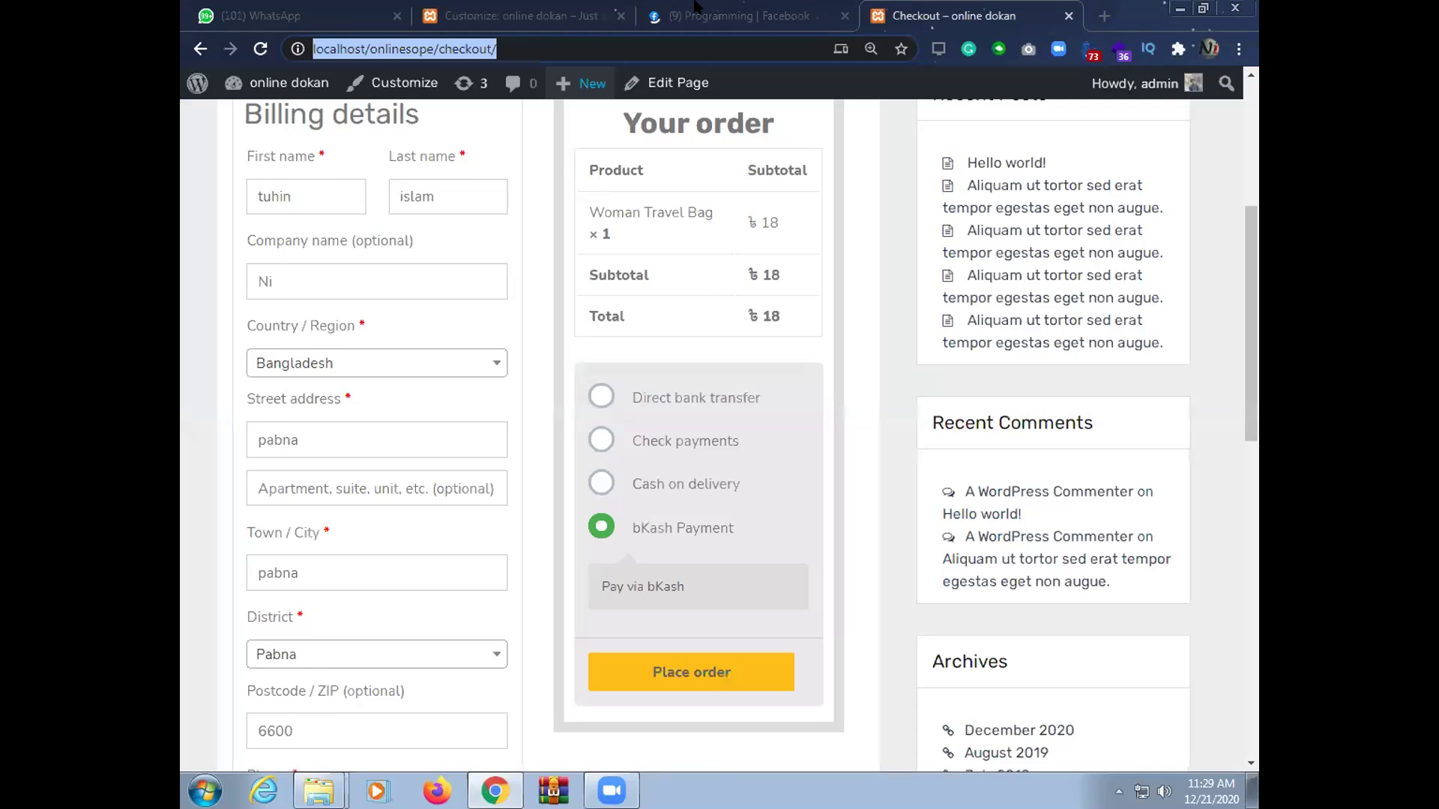
pyautogui.click(696, 9)
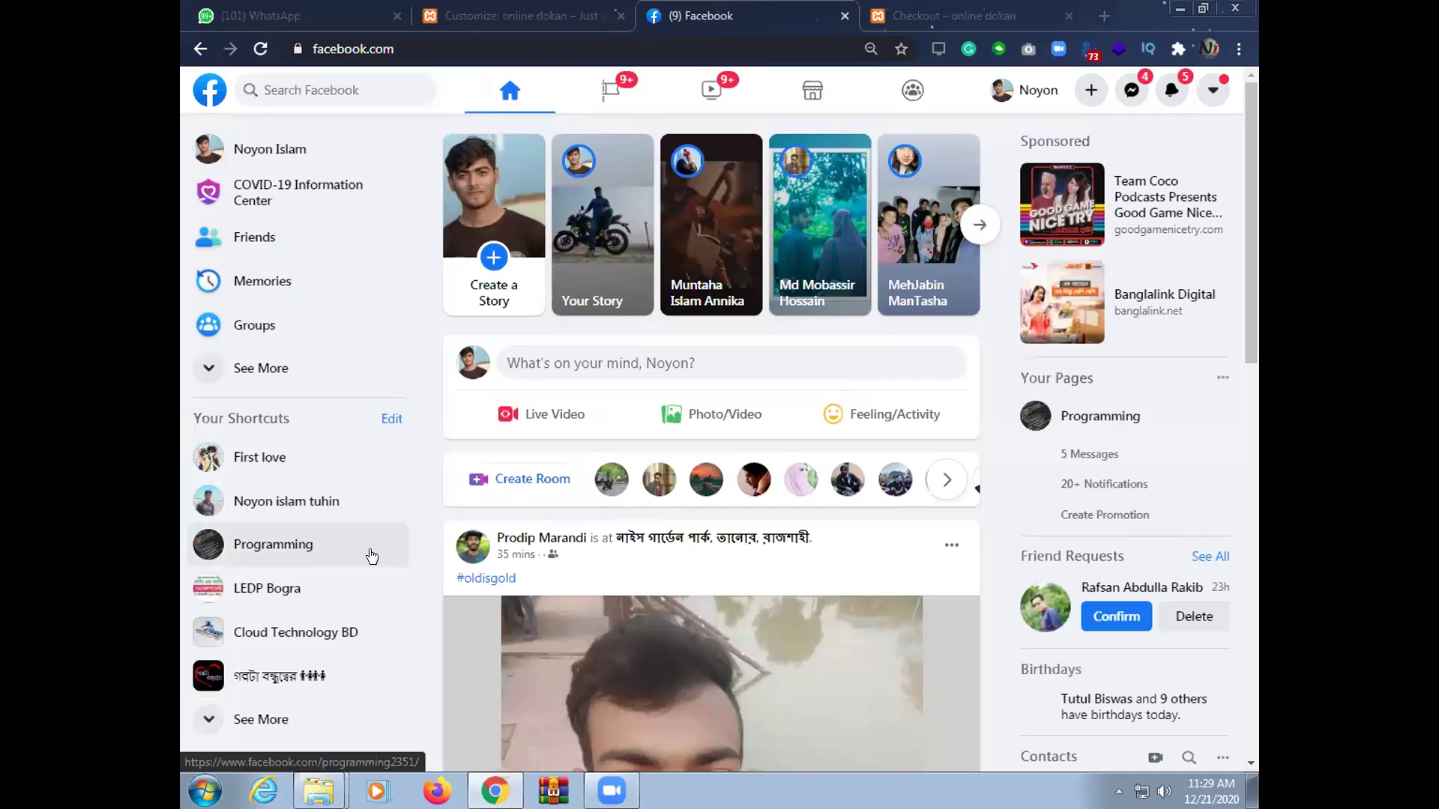
pyautogui.scroll(-1, 363, 555)
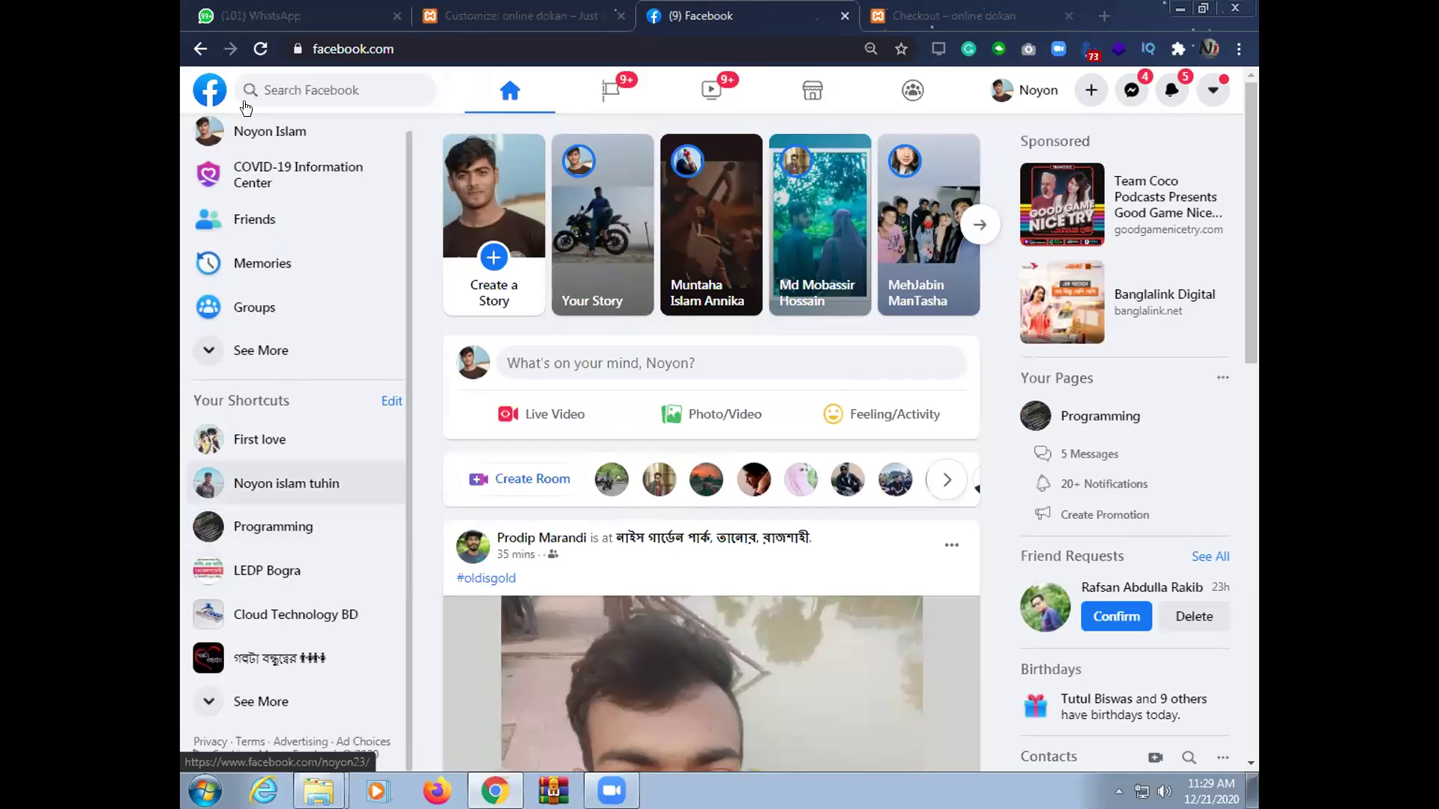
# Open the Programming group via Facebook search and view all its recent media
pyautogui.click(308, 98)
pyautogui.click(276, 165)
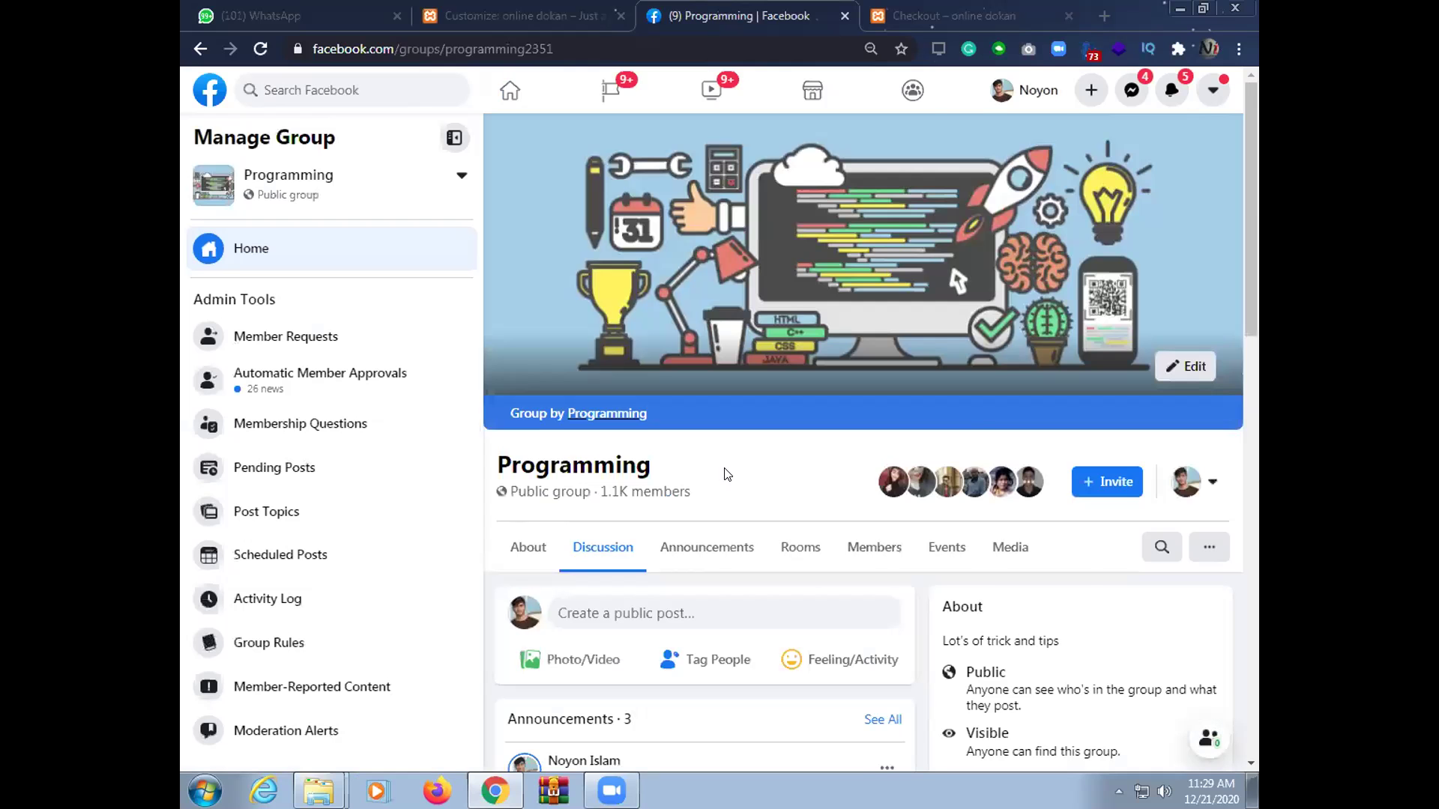
pyautogui.scroll(-5, 725, 473)
pyautogui.scroll(-5, 747, 479)
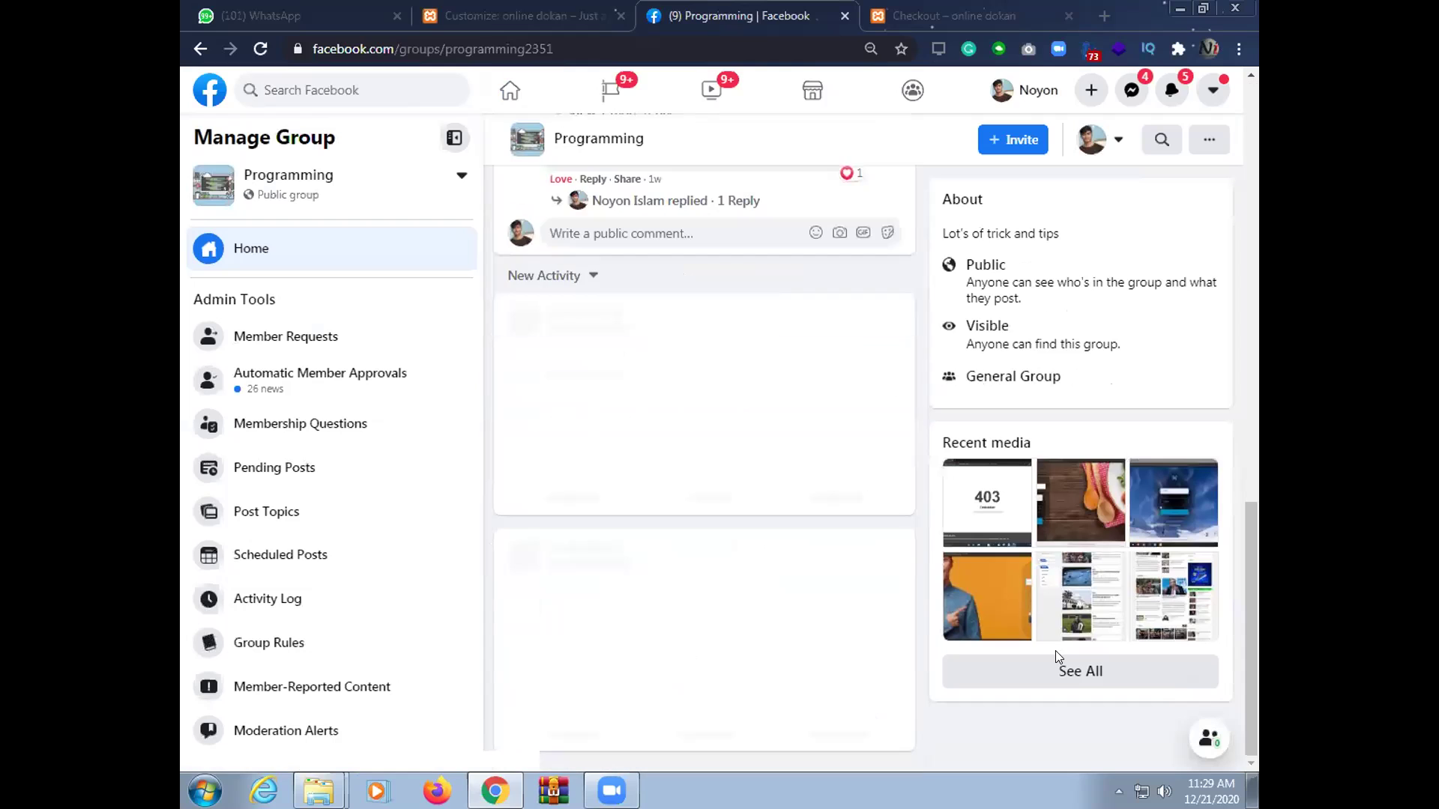
pyautogui.click(1109, 674)
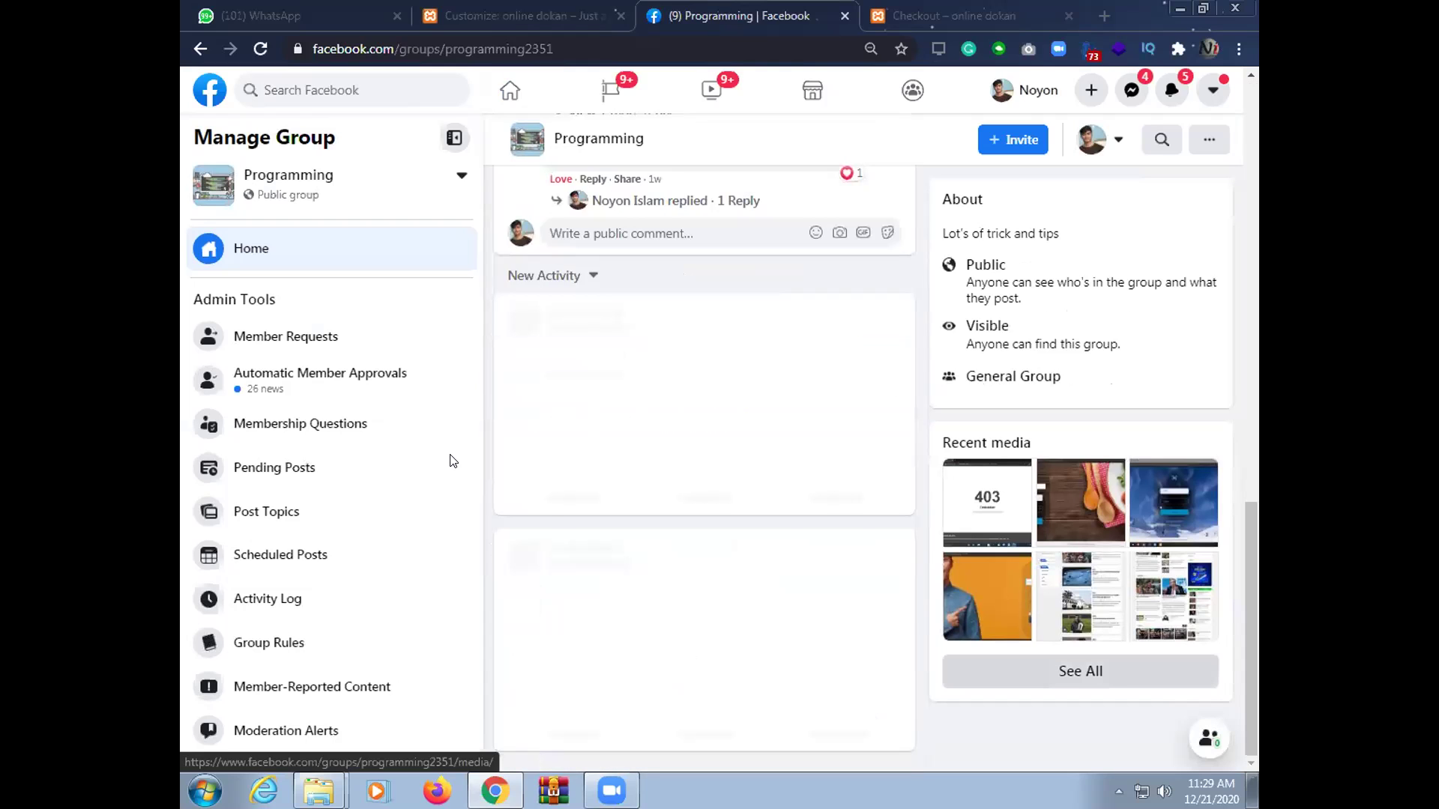
# Scroll down the group's Media grid through the shoe-store, cart and checkout screenshots
pyautogui.scroll(-7, 504, 464)
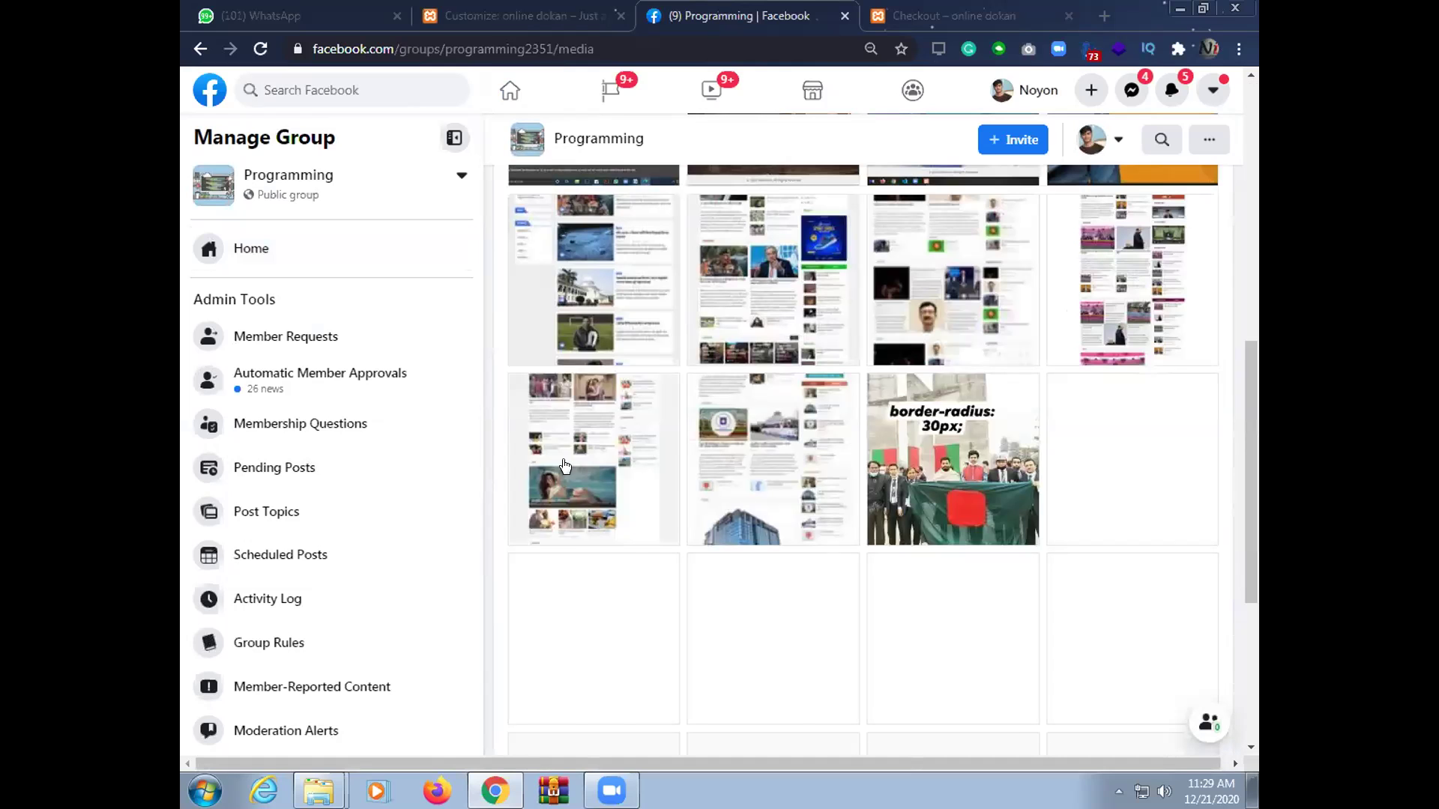
pyautogui.scroll(-5, 686, 523)
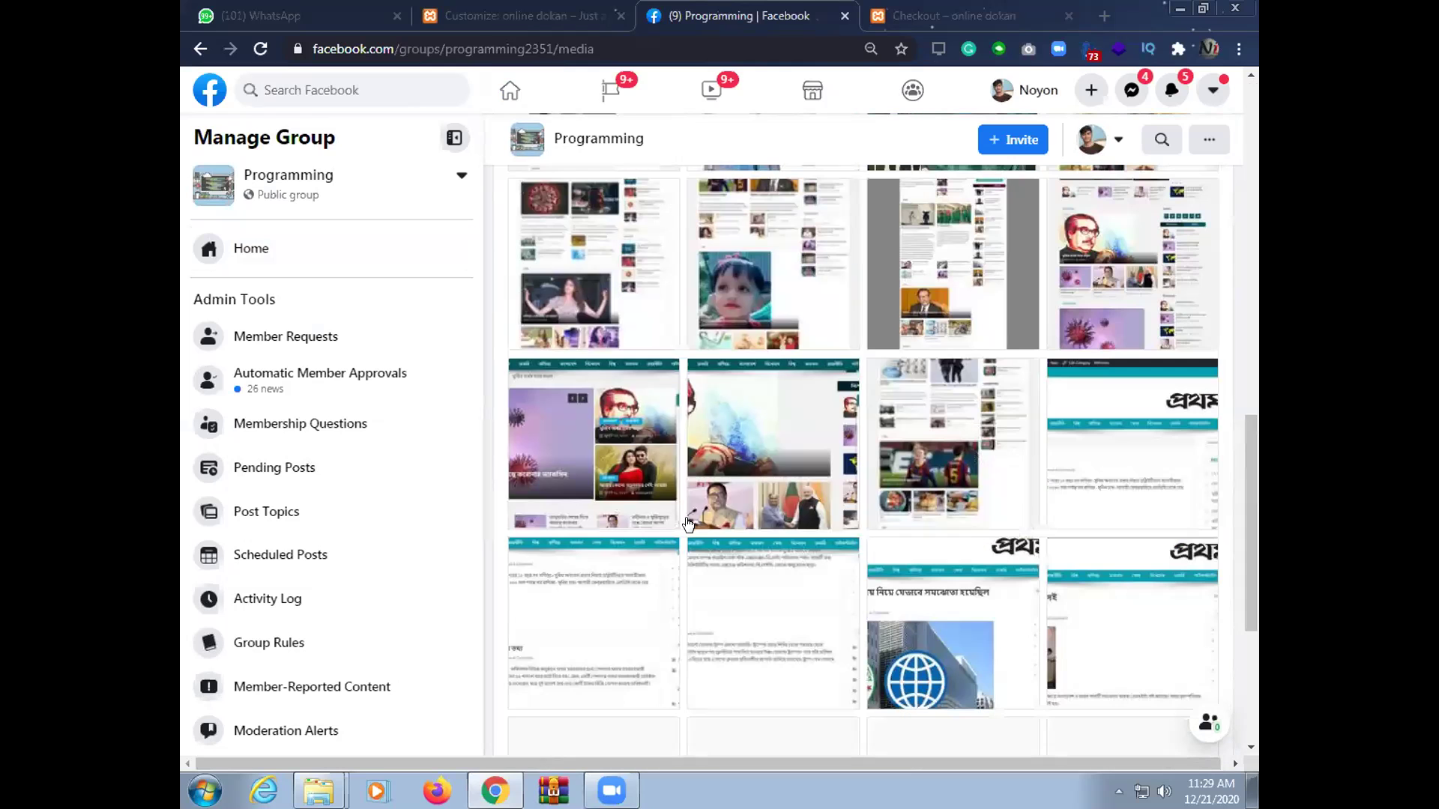
pyautogui.scroll(-5, 688, 525)
pyautogui.scroll(-3, 688, 525)
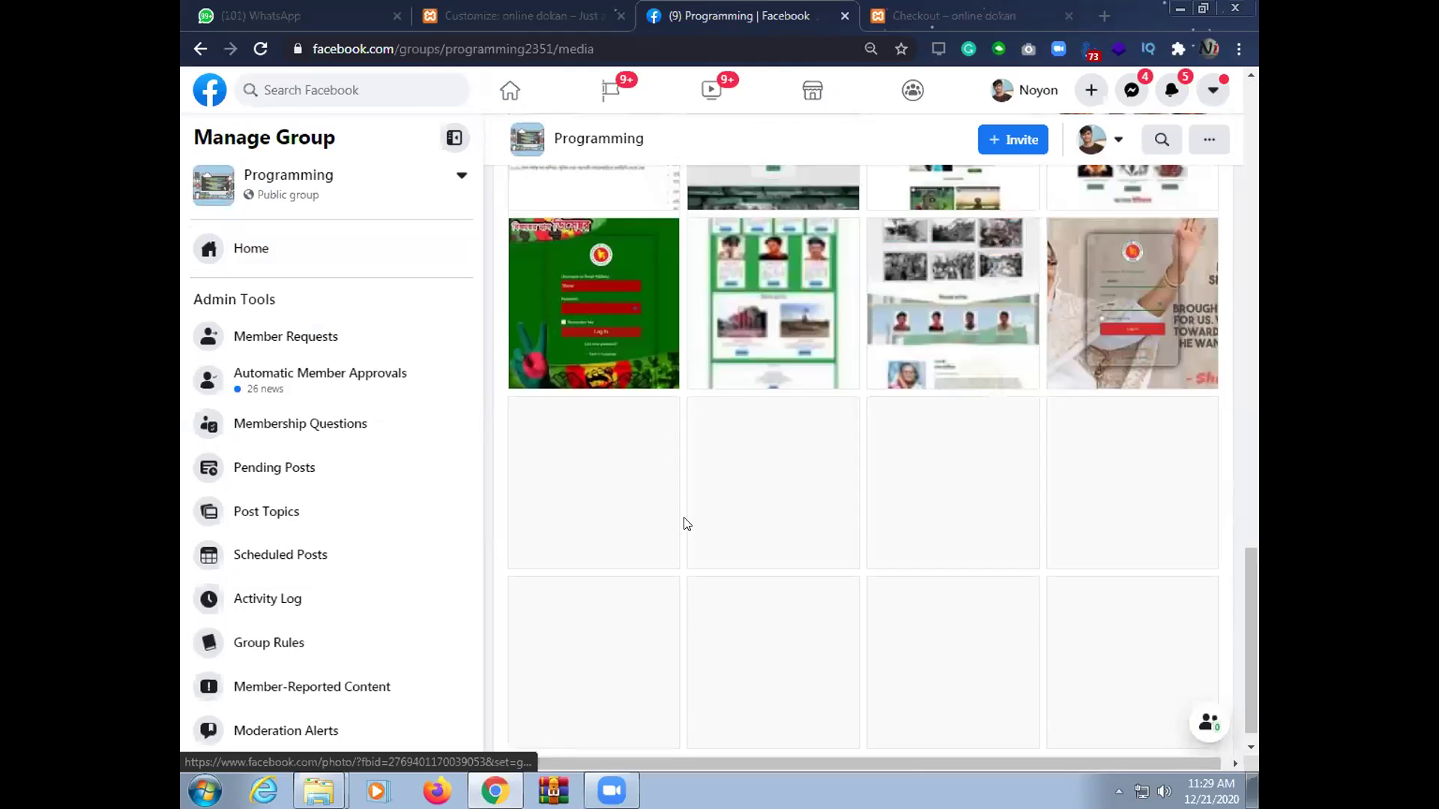
pyautogui.scroll(-2, 686, 524)
pyautogui.scroll(-4, 687, 523)
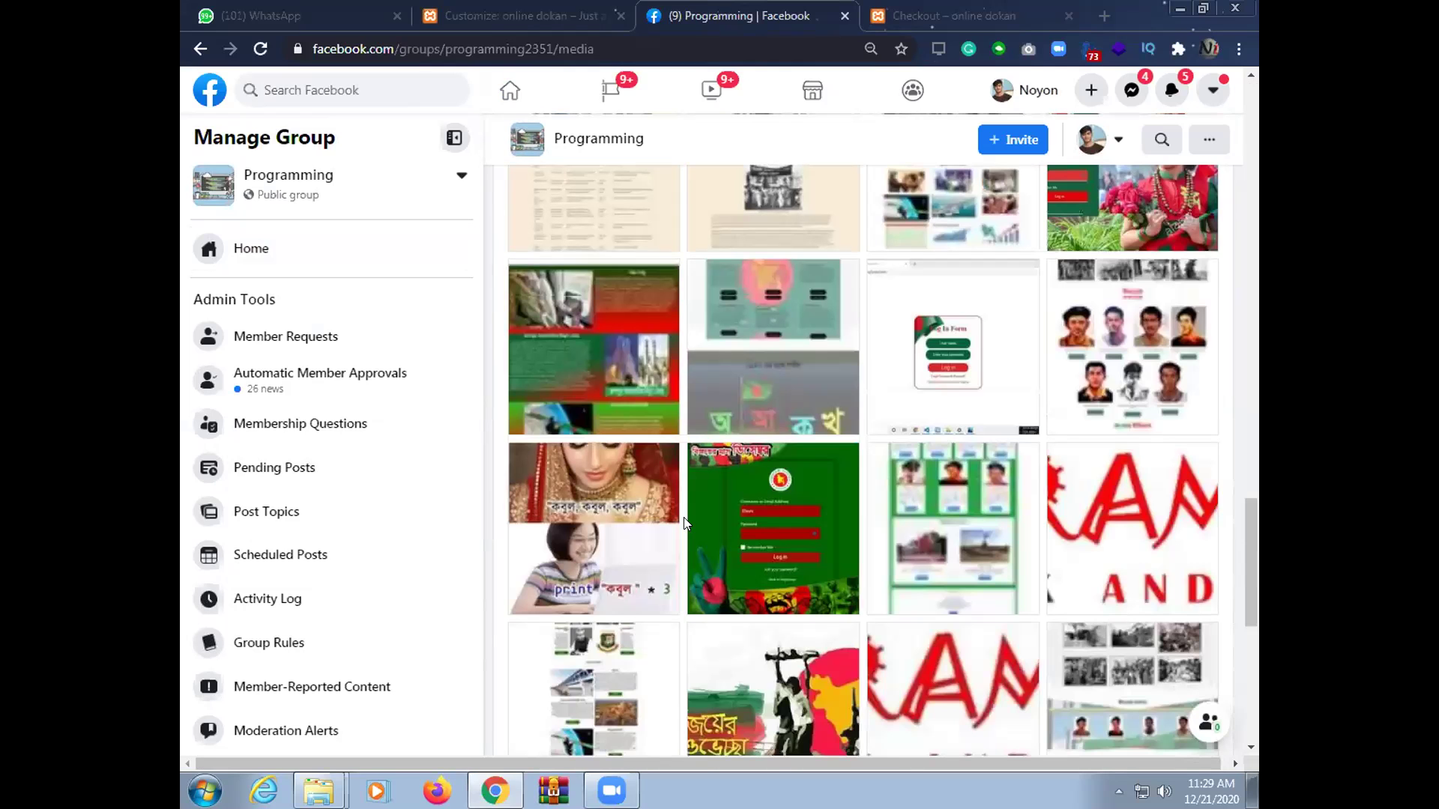
pyautogui.scroll(-5, 686, 524)
pyautogui.scroll(-4, 687, 523)
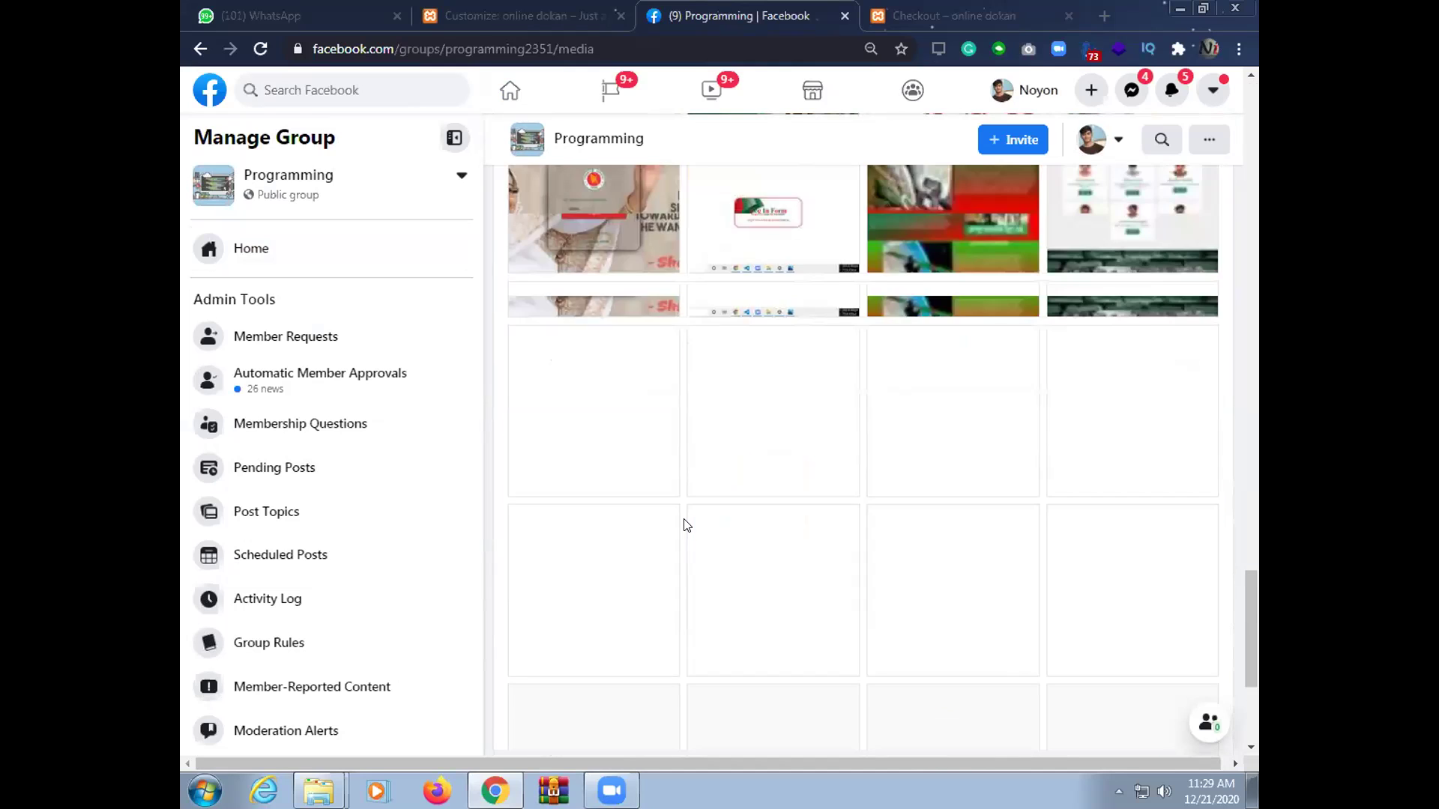
pyautogui.scroll(-2, 684, 525)
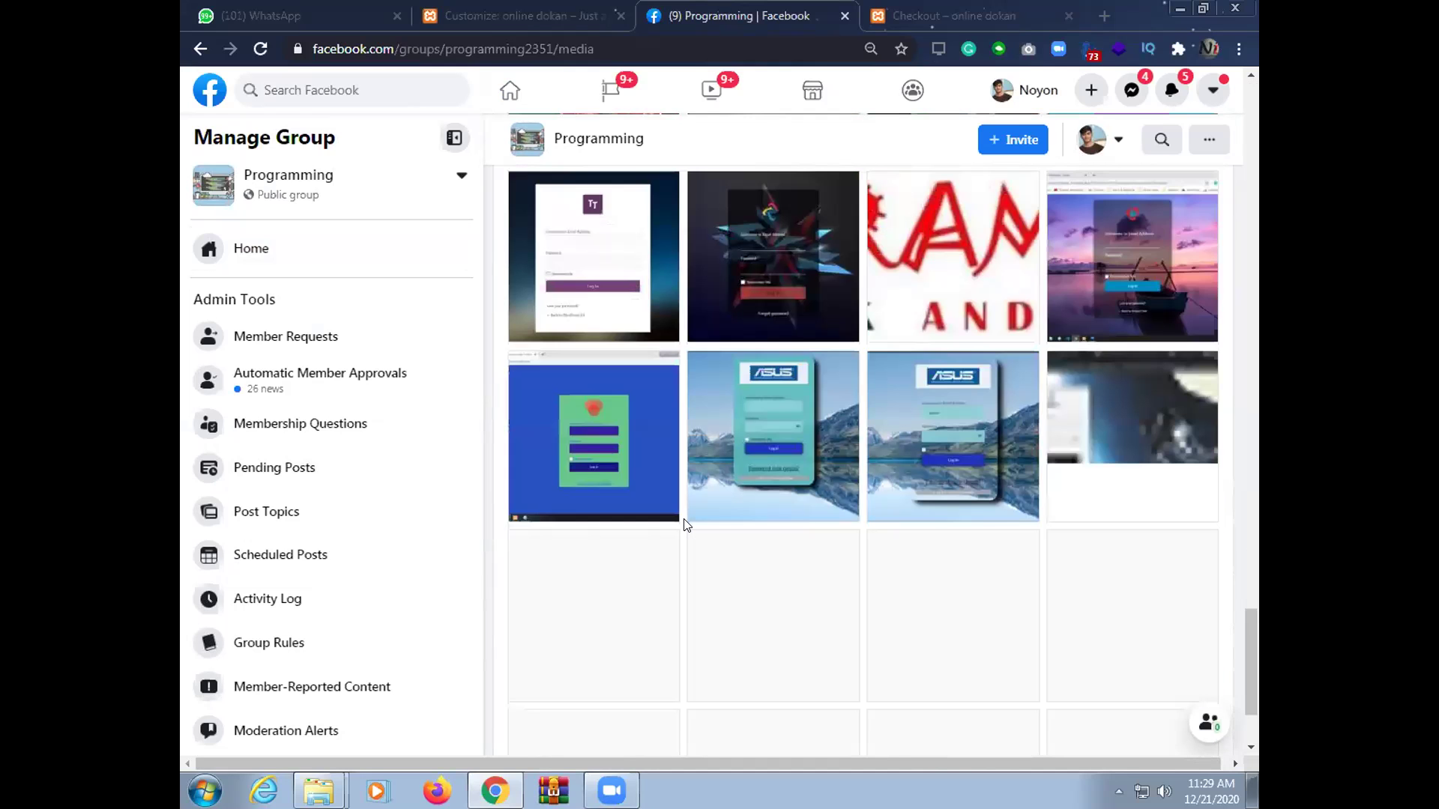
pyautogui.scroll(-2, 684, 525)
pyautogui.scroll(-1, 687, 525)
pyautogui.scroll(-1, 683, 524)
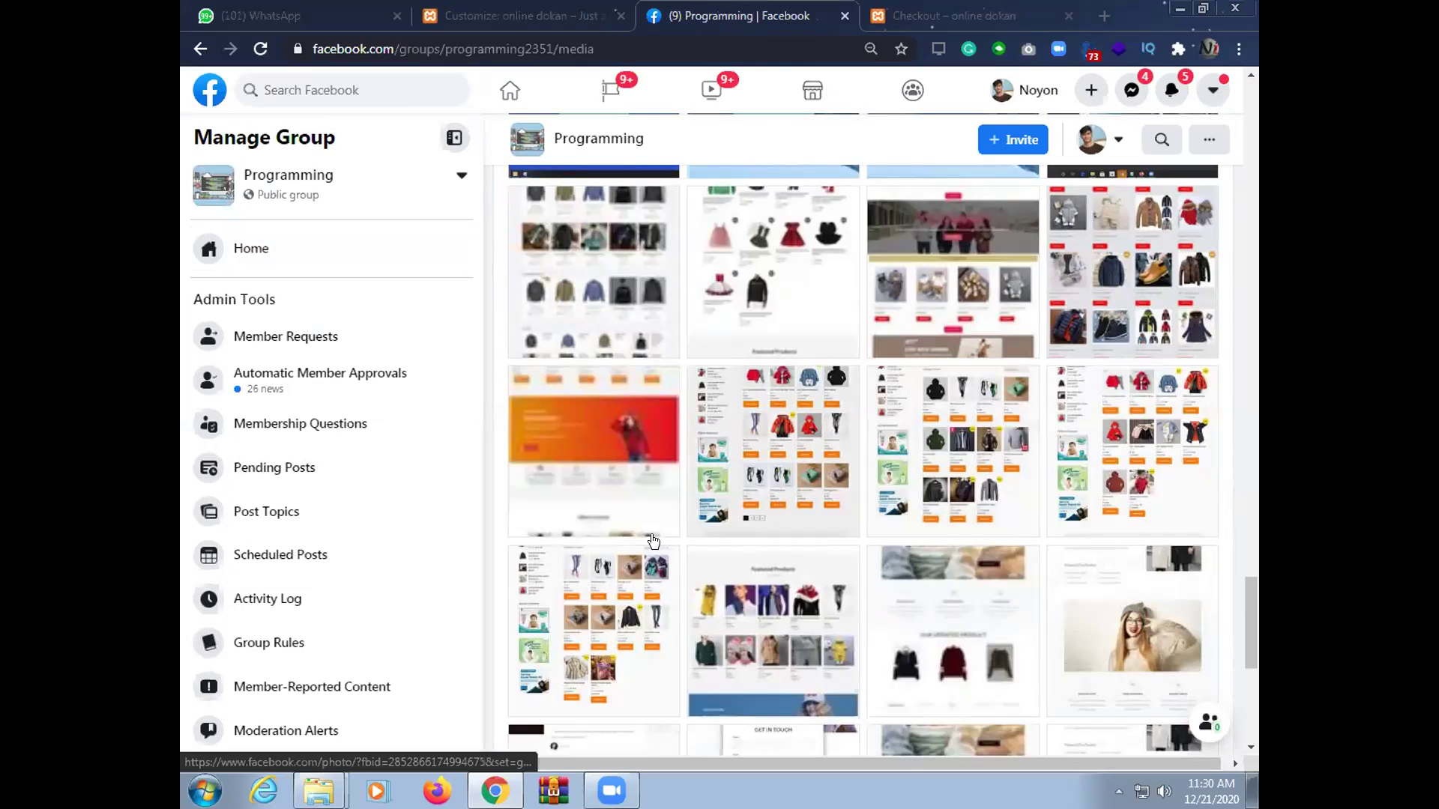
pyautogui.scroll(-3, 653, 541)
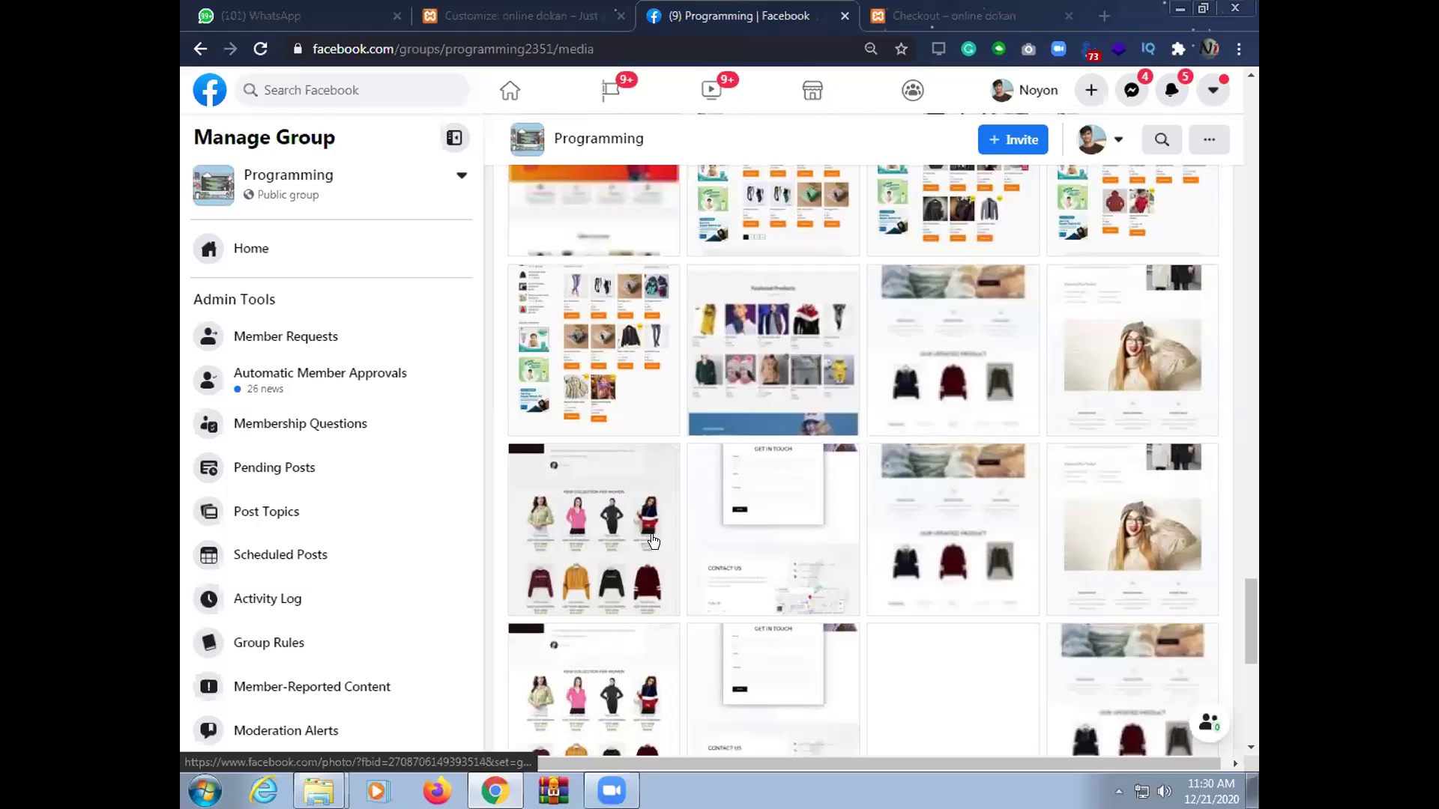
pyautogui.scroll(-3, 653, 541)
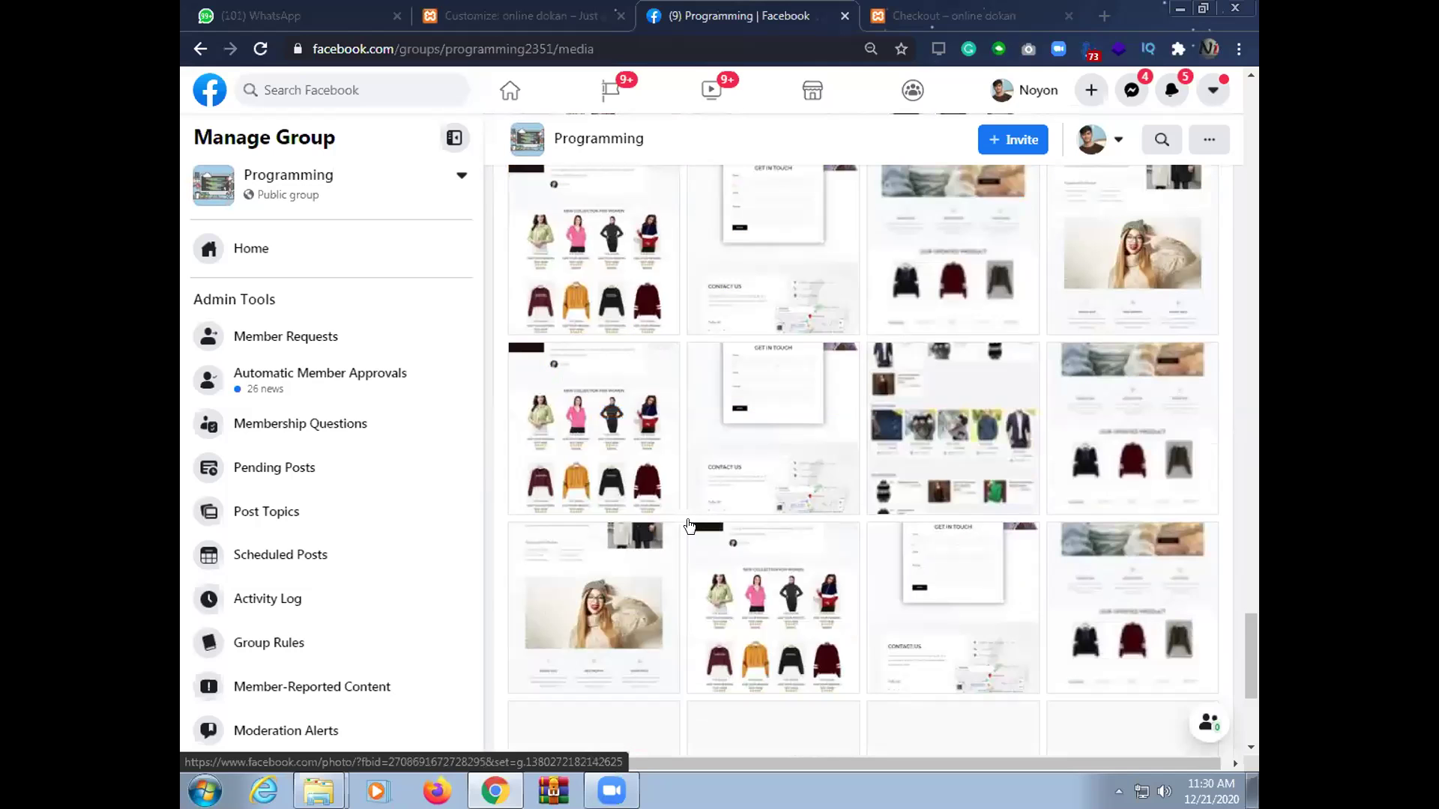
pyautogui.scroll(-3, 967, 369)
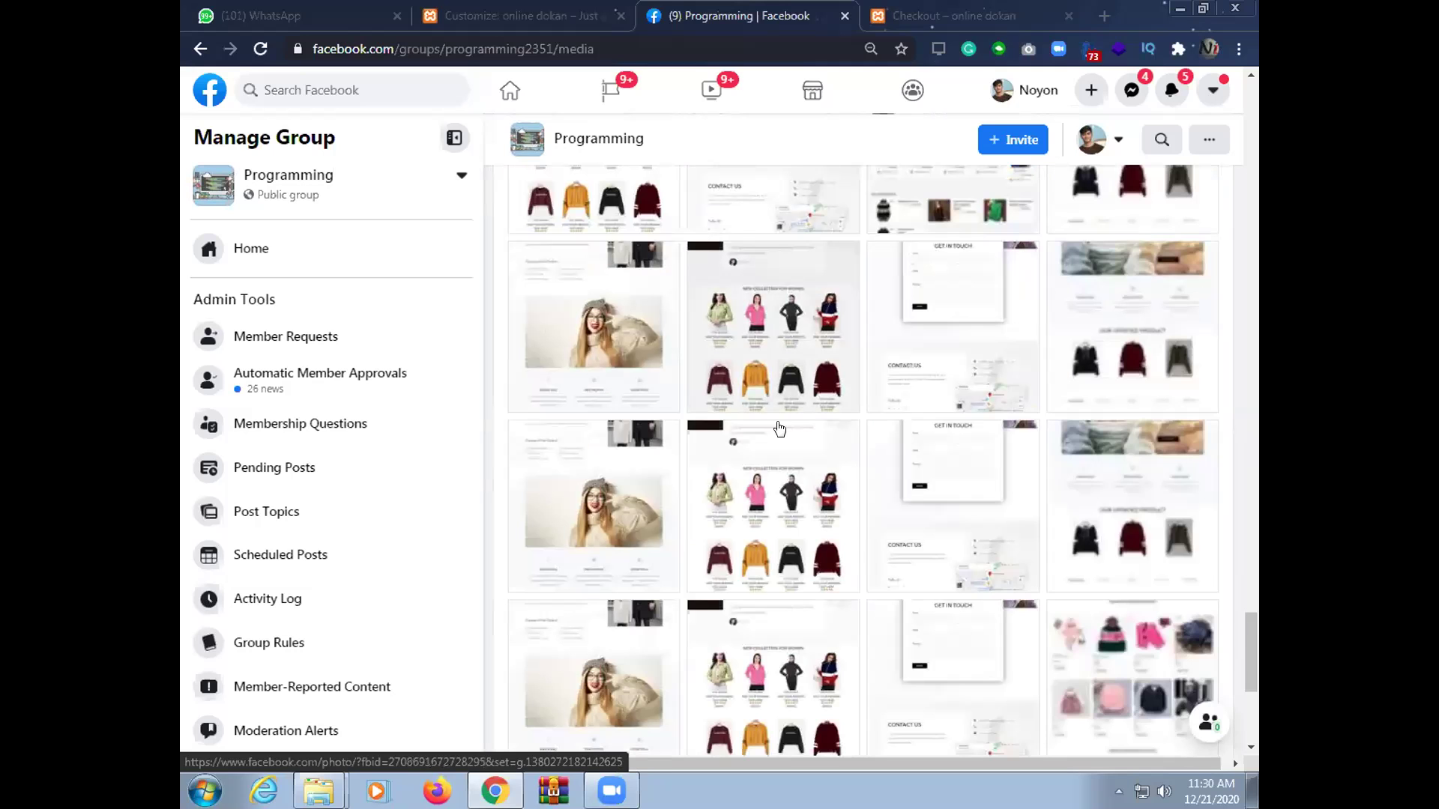
pyautogui.scroll(-2, 777, 424)
pyautogui.scroll(-3, 700, 387)
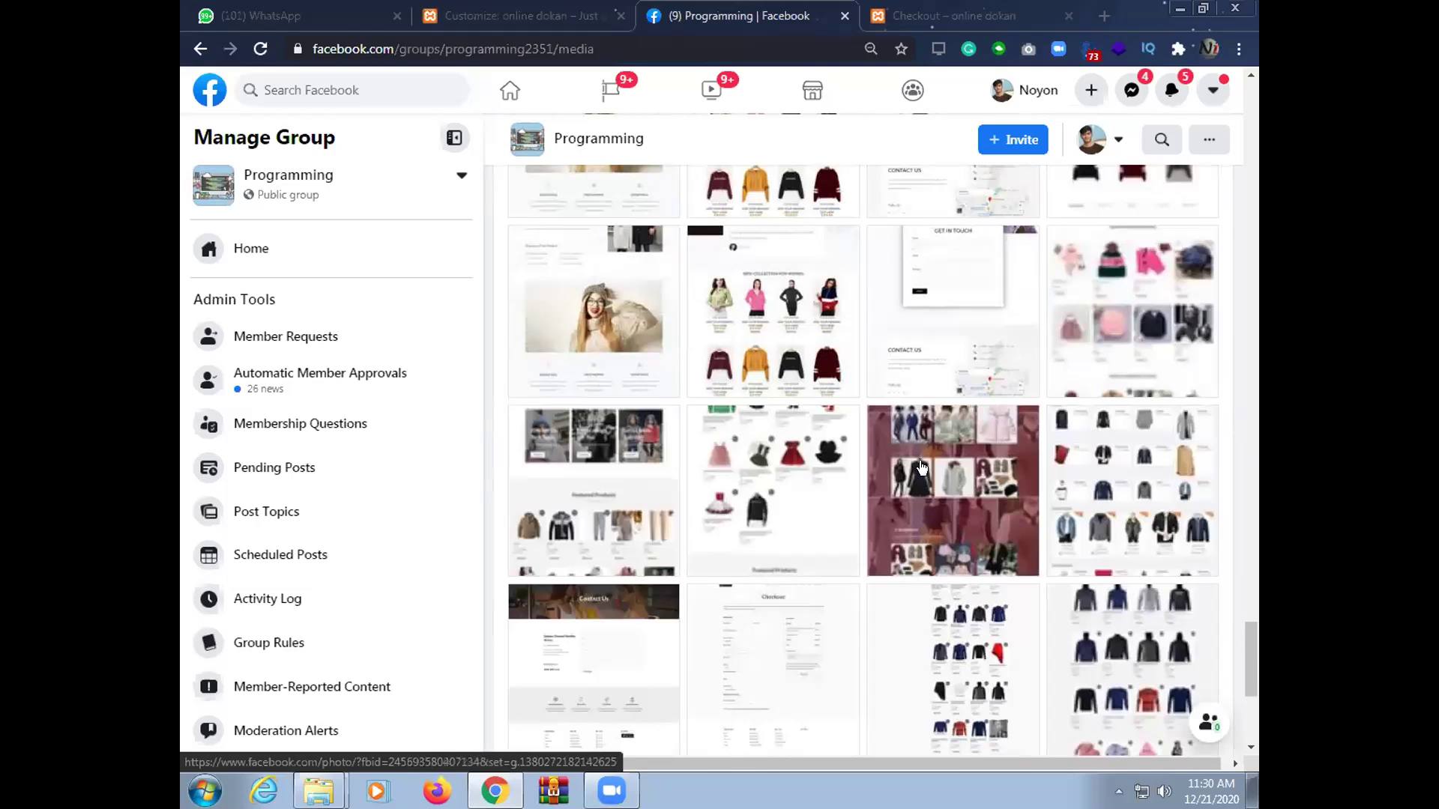
pyautogui.scroll(-3, 742, 368)
pyautogui.scroll(-1, 817, 431)
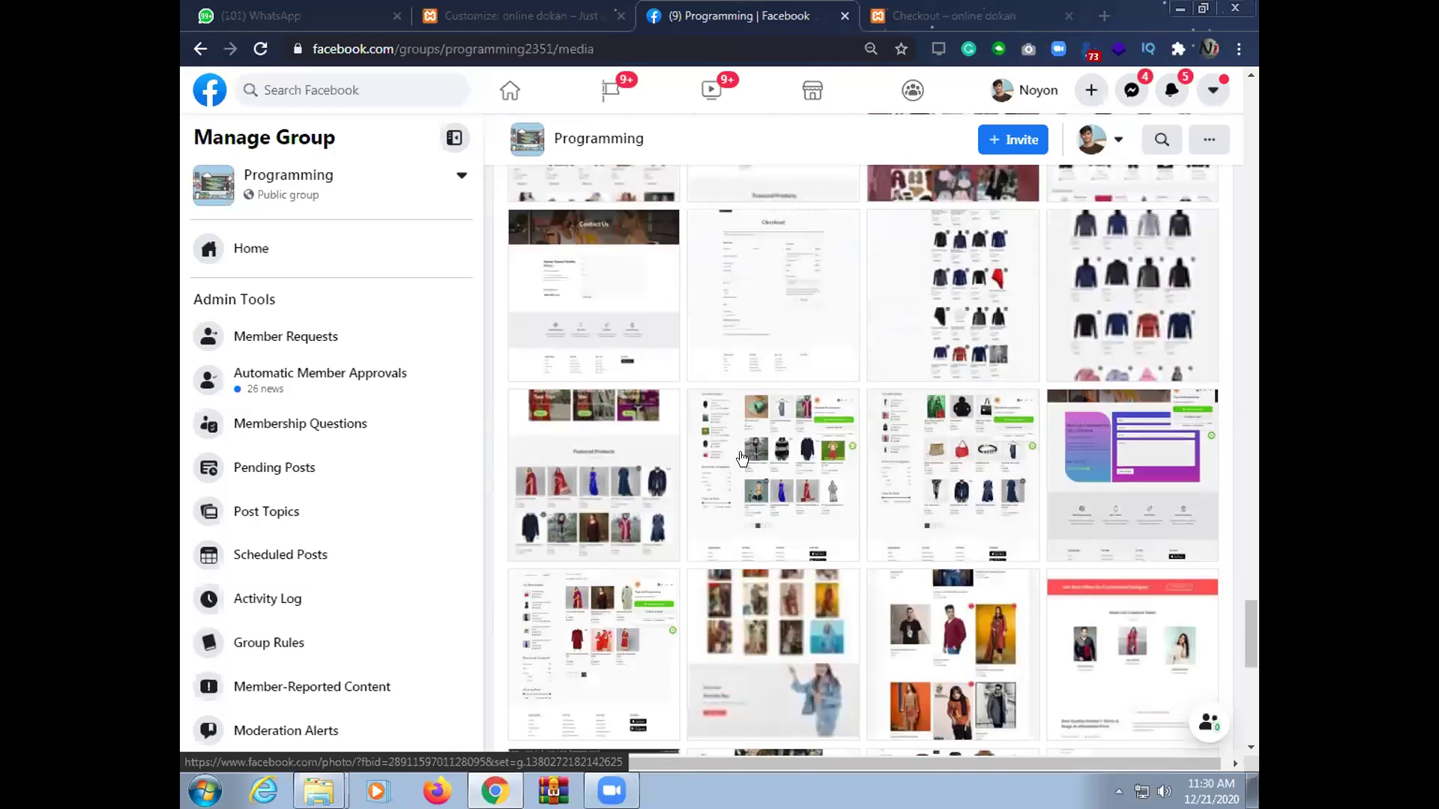
pyautogui.scroll(-3, 760, 459)
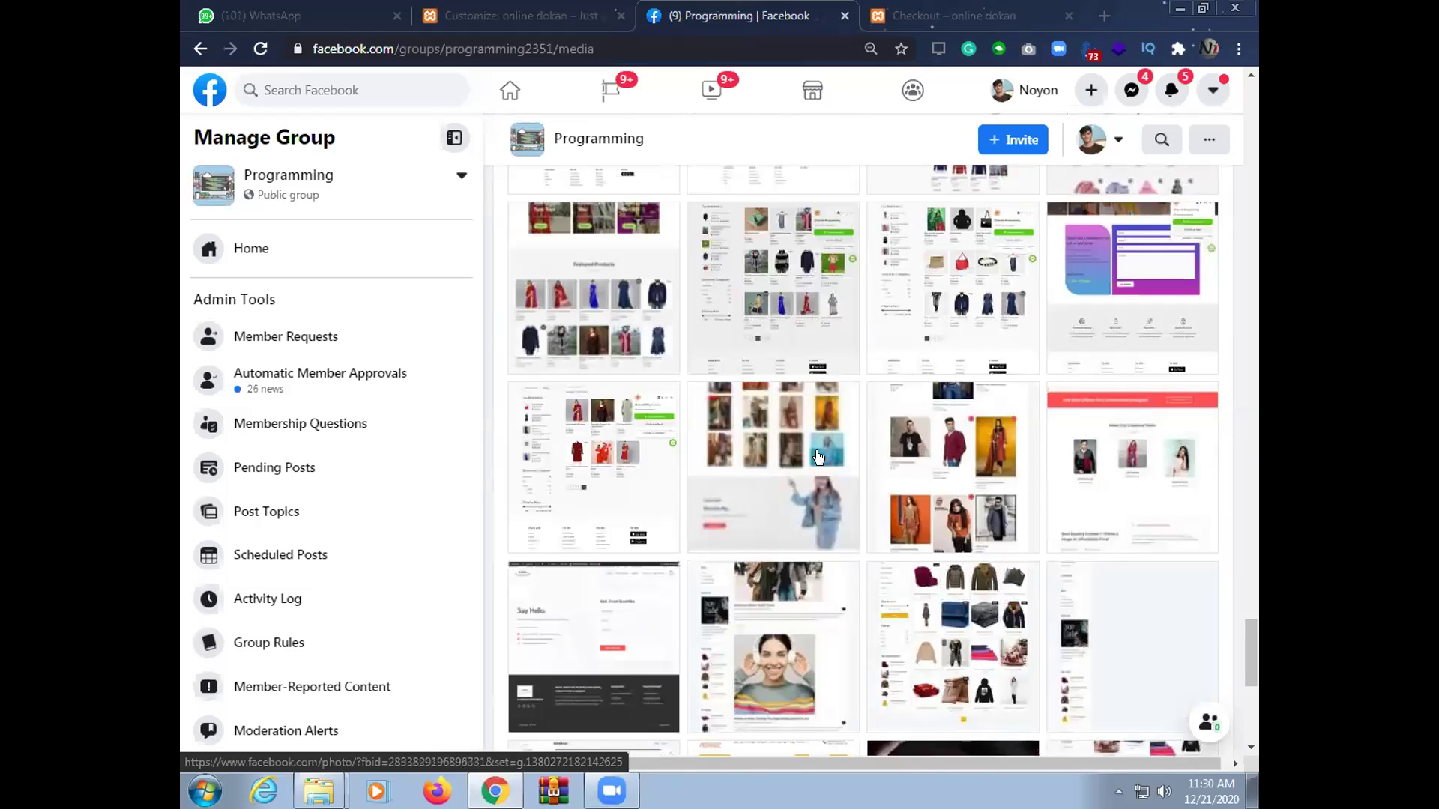
pyautogui.scroll(10, 818, 458)
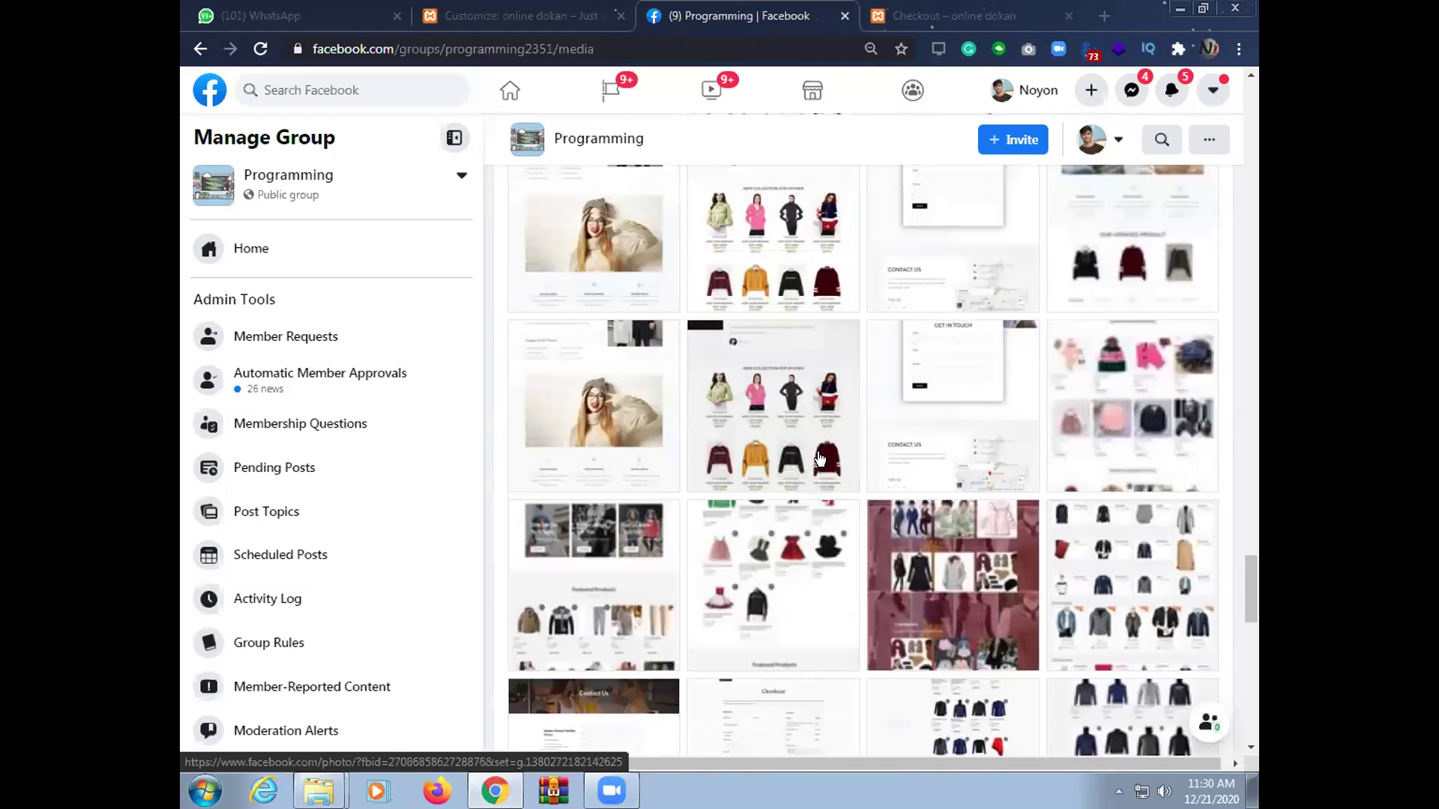
pyautogui.scroll(2, 820, 458)
pyautogui.scroll(-5, 820, 458)
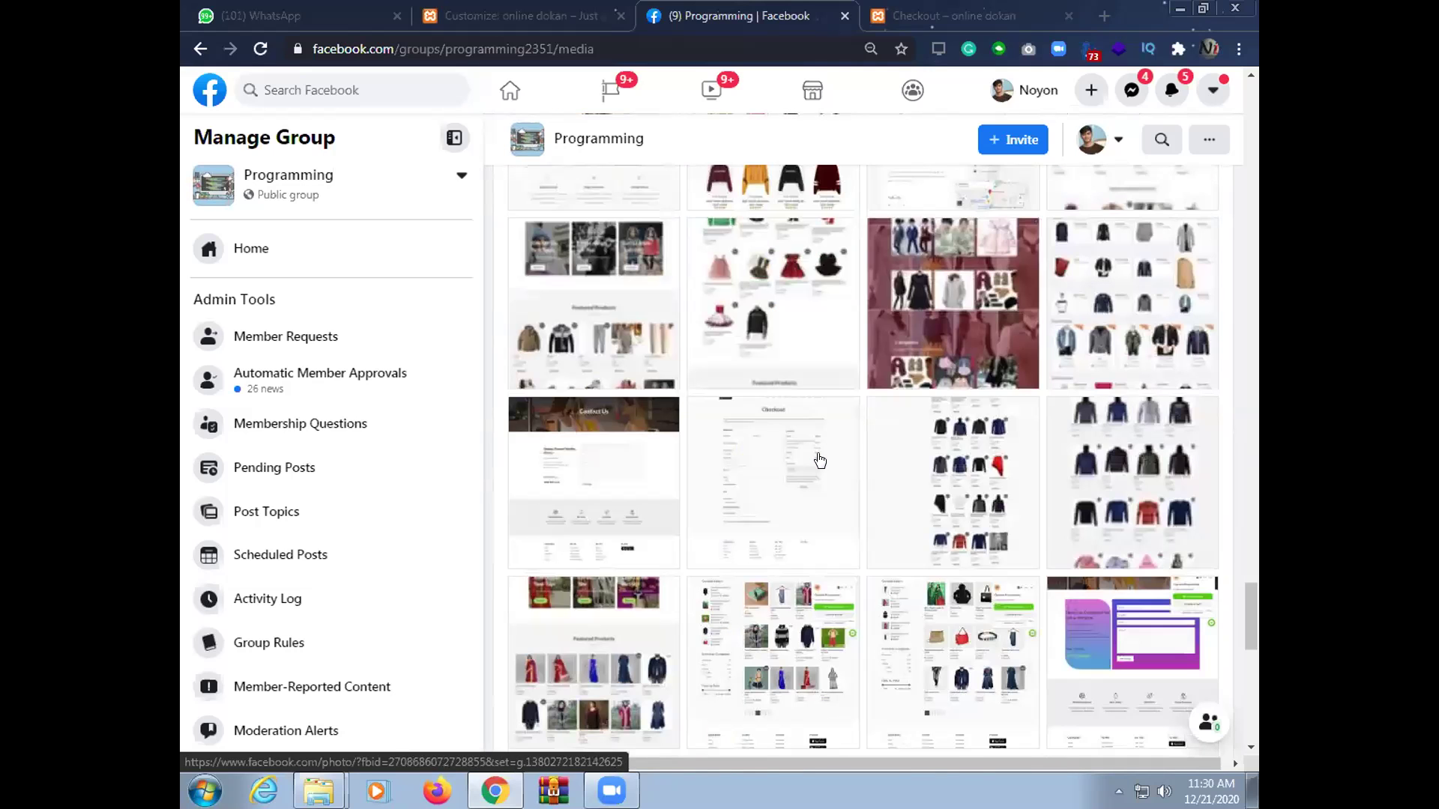
pyautogui.scroll(-5, 820, 459)
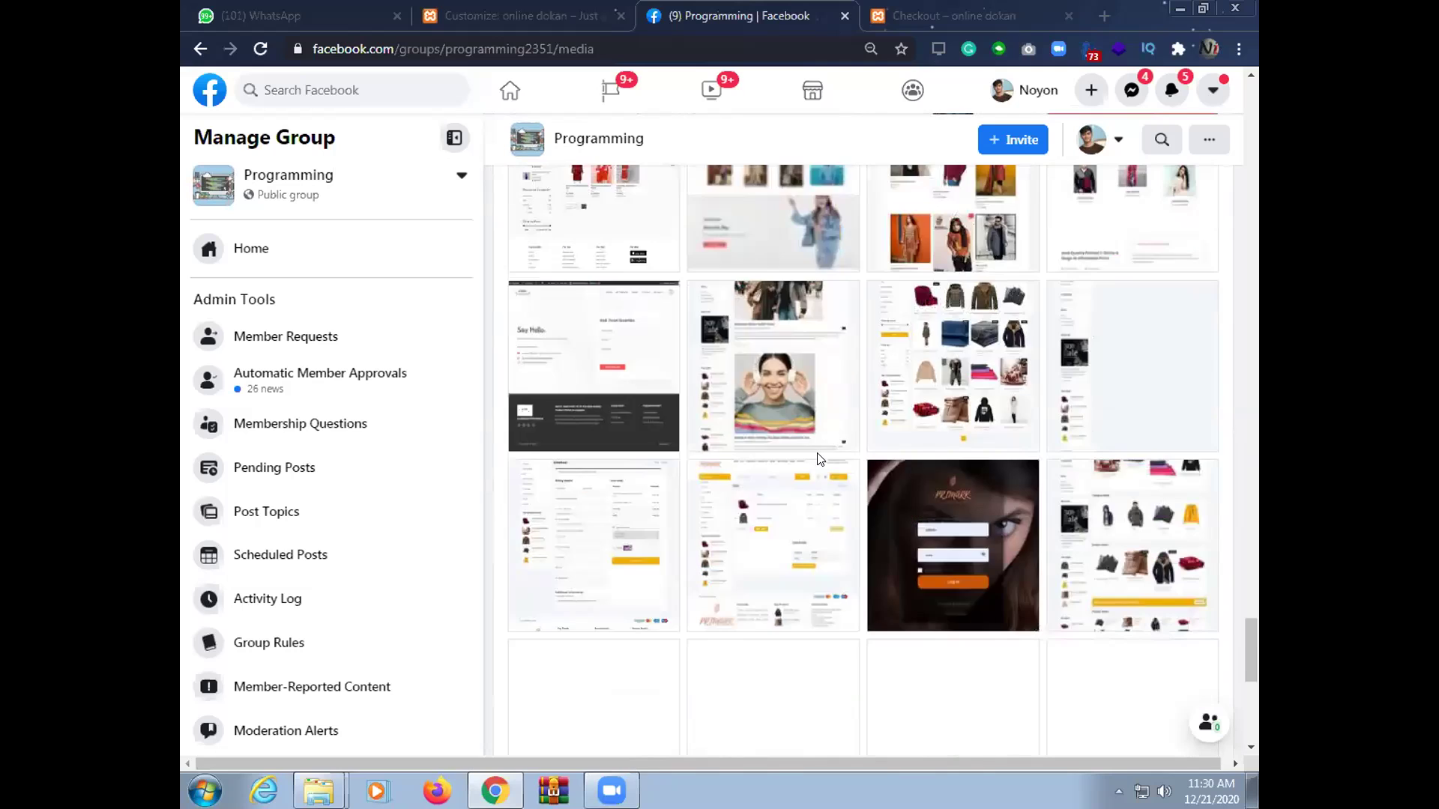
pyautogui.scroll(-1, 820, 459)
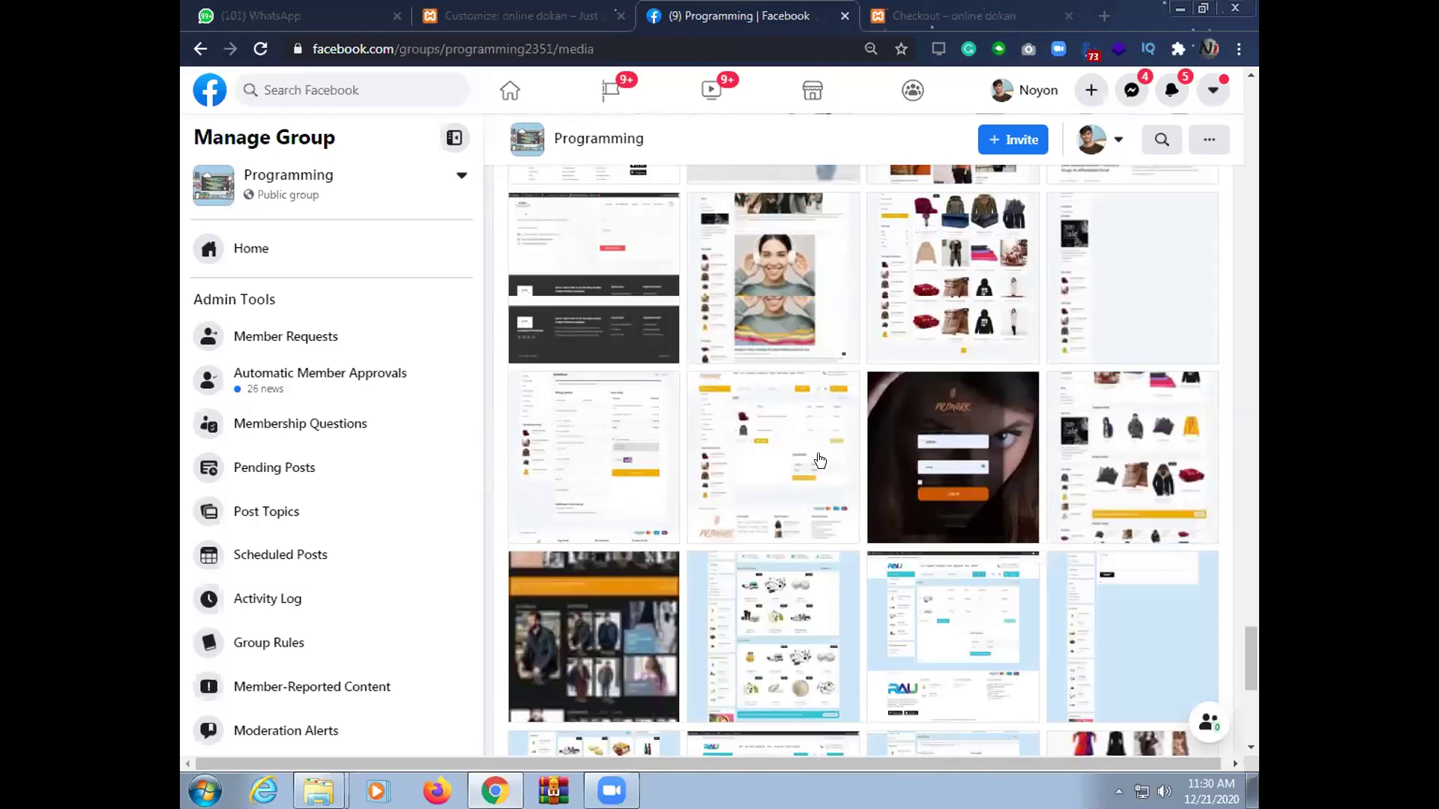
pyautogui.scroll(-2, 820, 460)
pyautogui.scroll(-4, 820, 460)
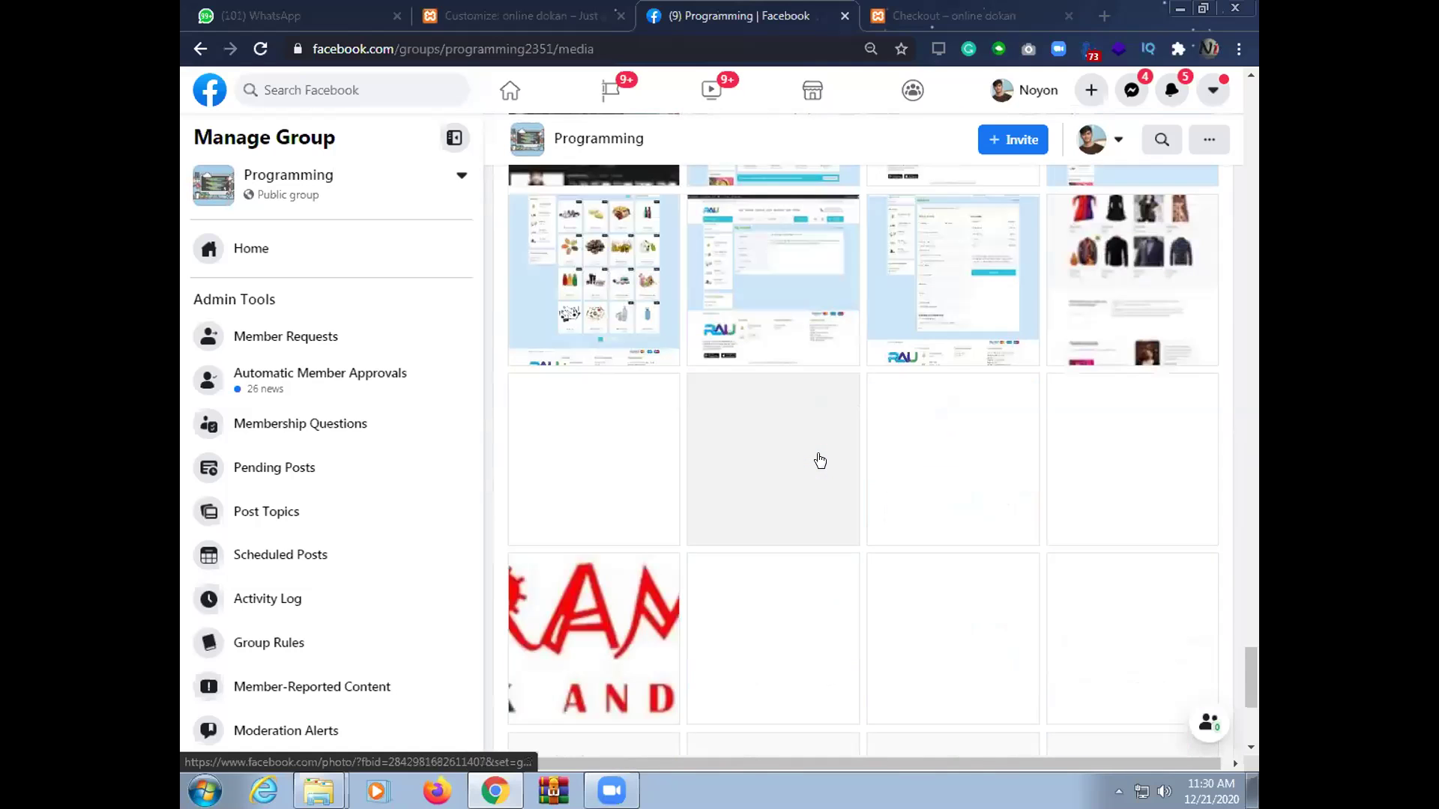
pyautogui.scroll(-4, 820, 460)
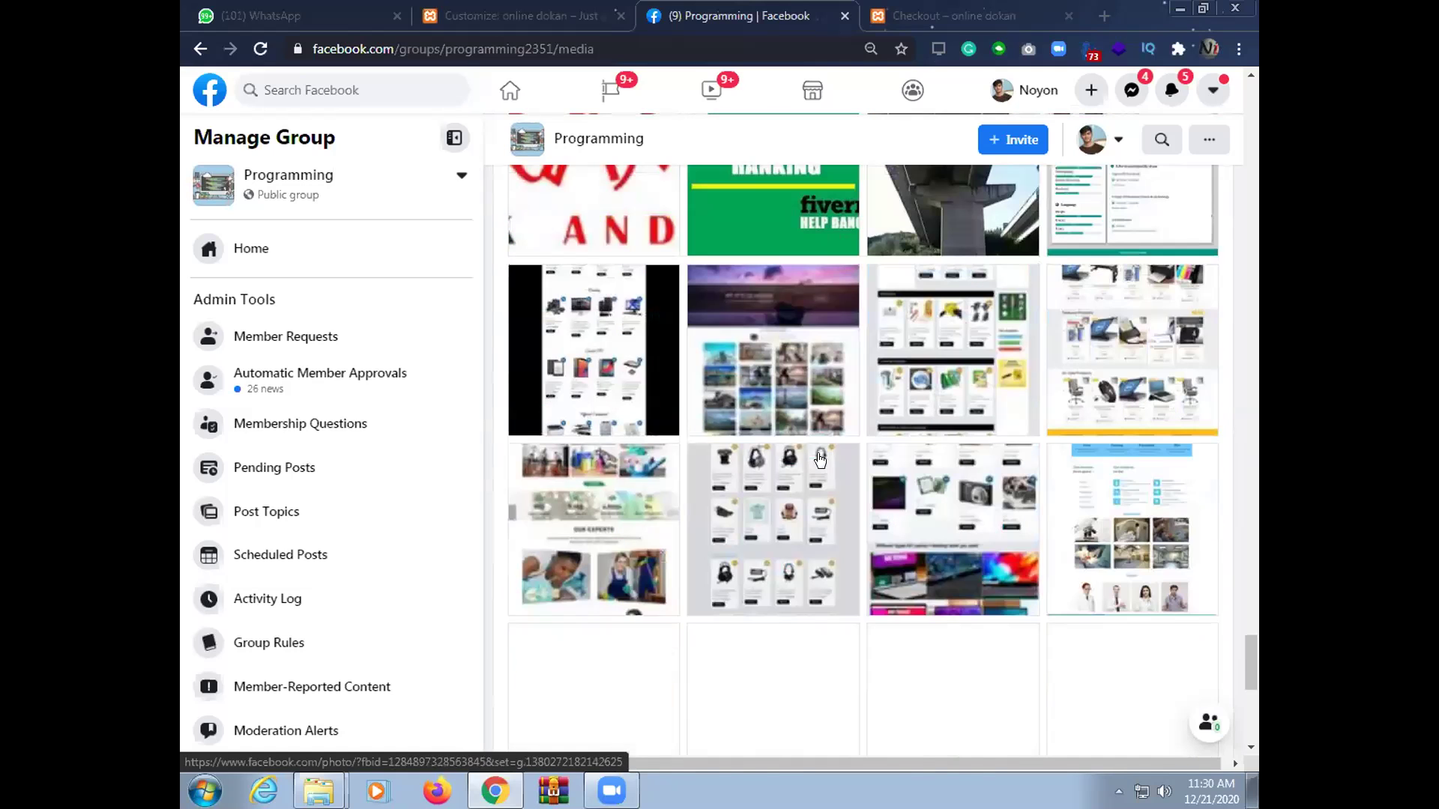
pyautogui.scroll(-2, 820, 460)
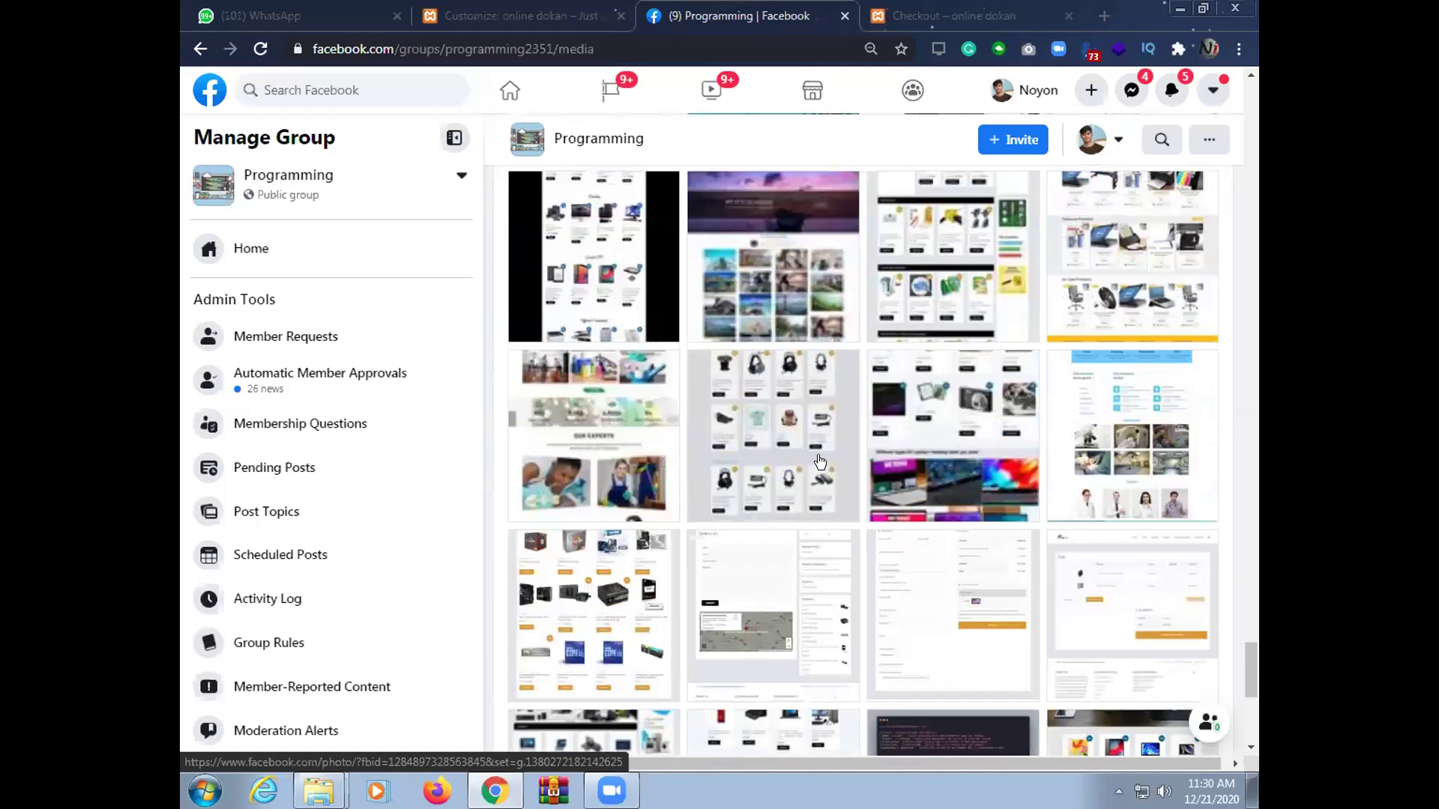
pyautogui.scroll(-3, 820, 460)
pyautogui.scroll(-2, 820, 460)
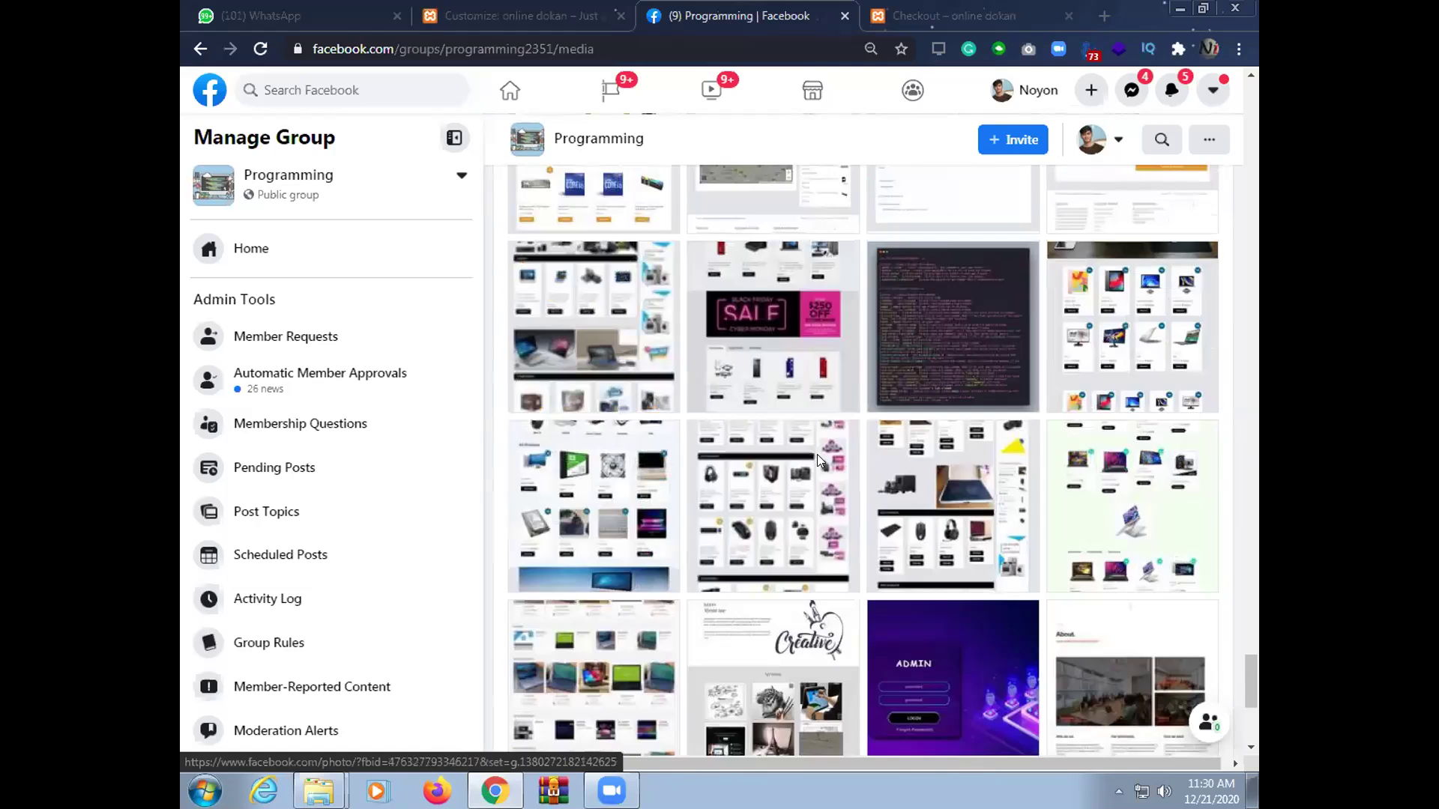
pyautogui.scroll(-4, 820, 460)
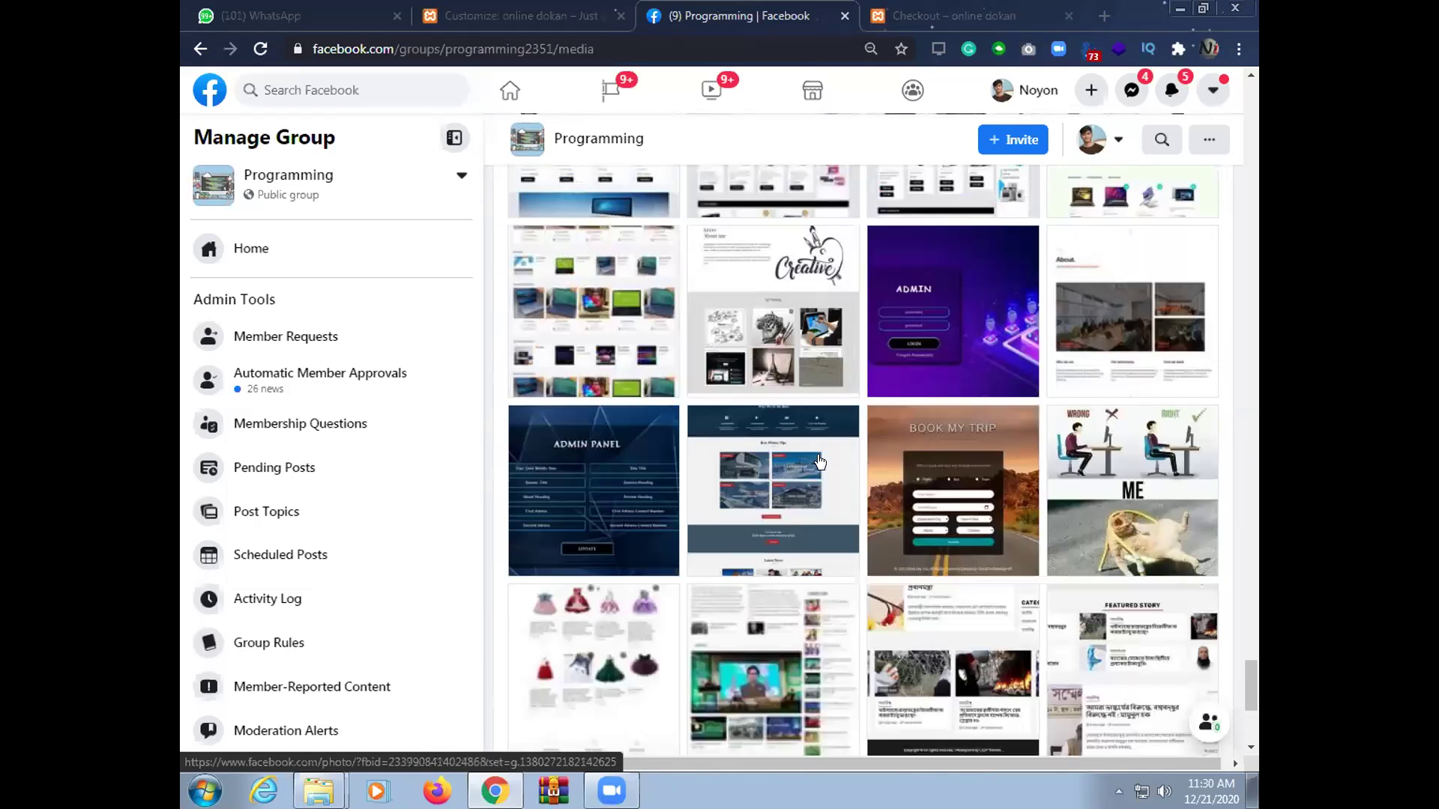
pyautogui.scroll(-3, 820, 460)
pyautogui.scroll(-1, 820, 460)
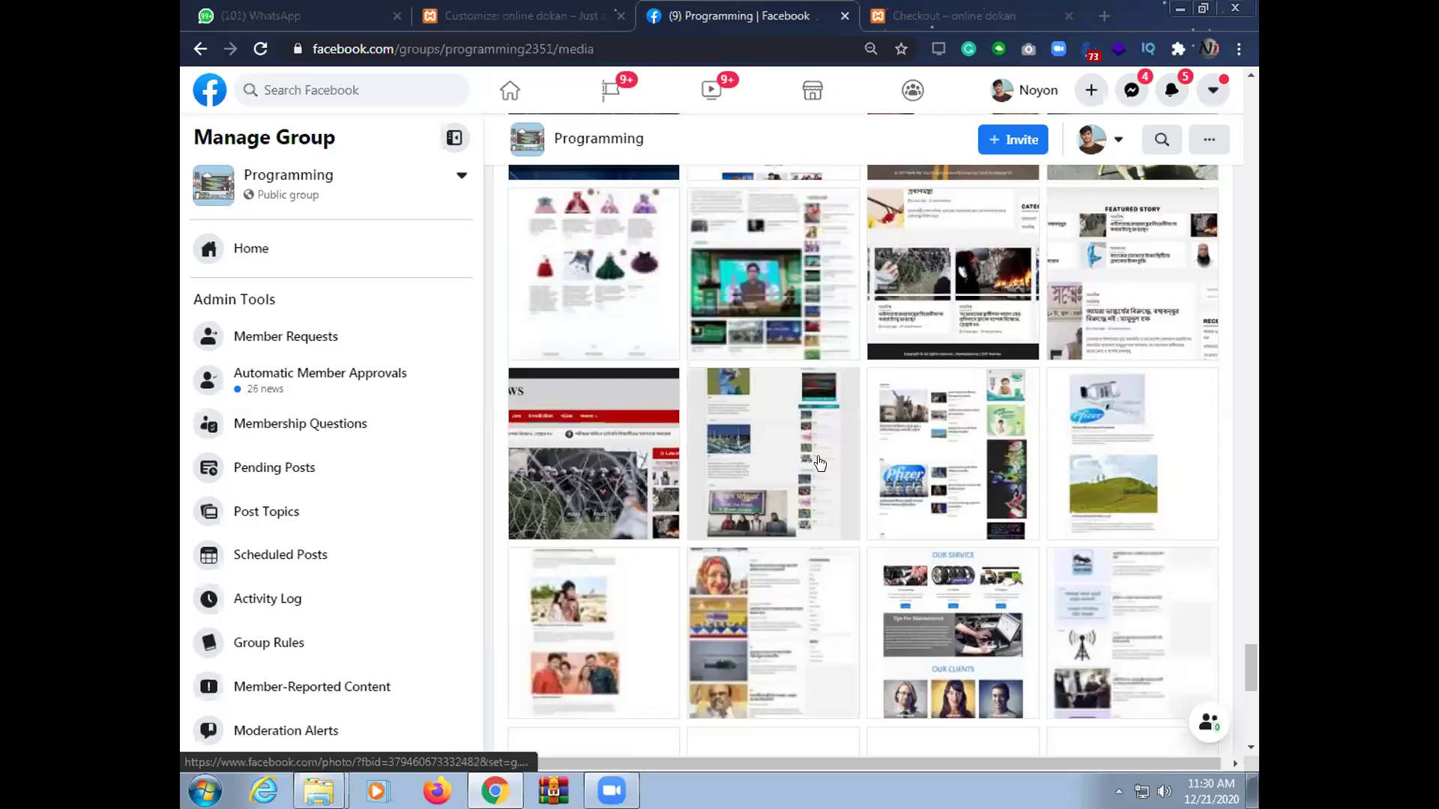
pyautogui.scroll(-4, 820, 462)
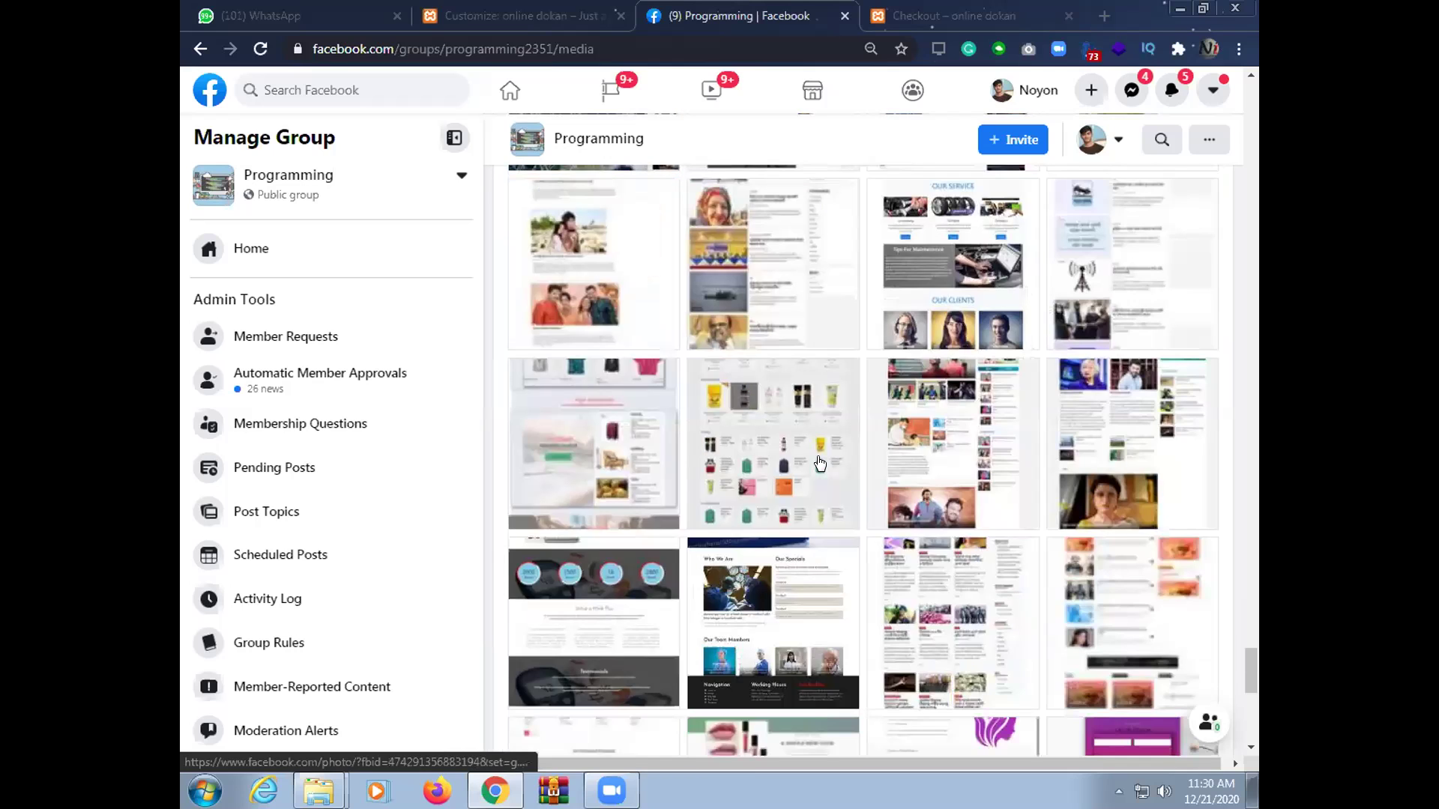
pyautogui.scroll(-2, 820, 463)
pyautogui.scroll(-3, 820, 462)
pyautogui.scroll(-2, 820, 462)
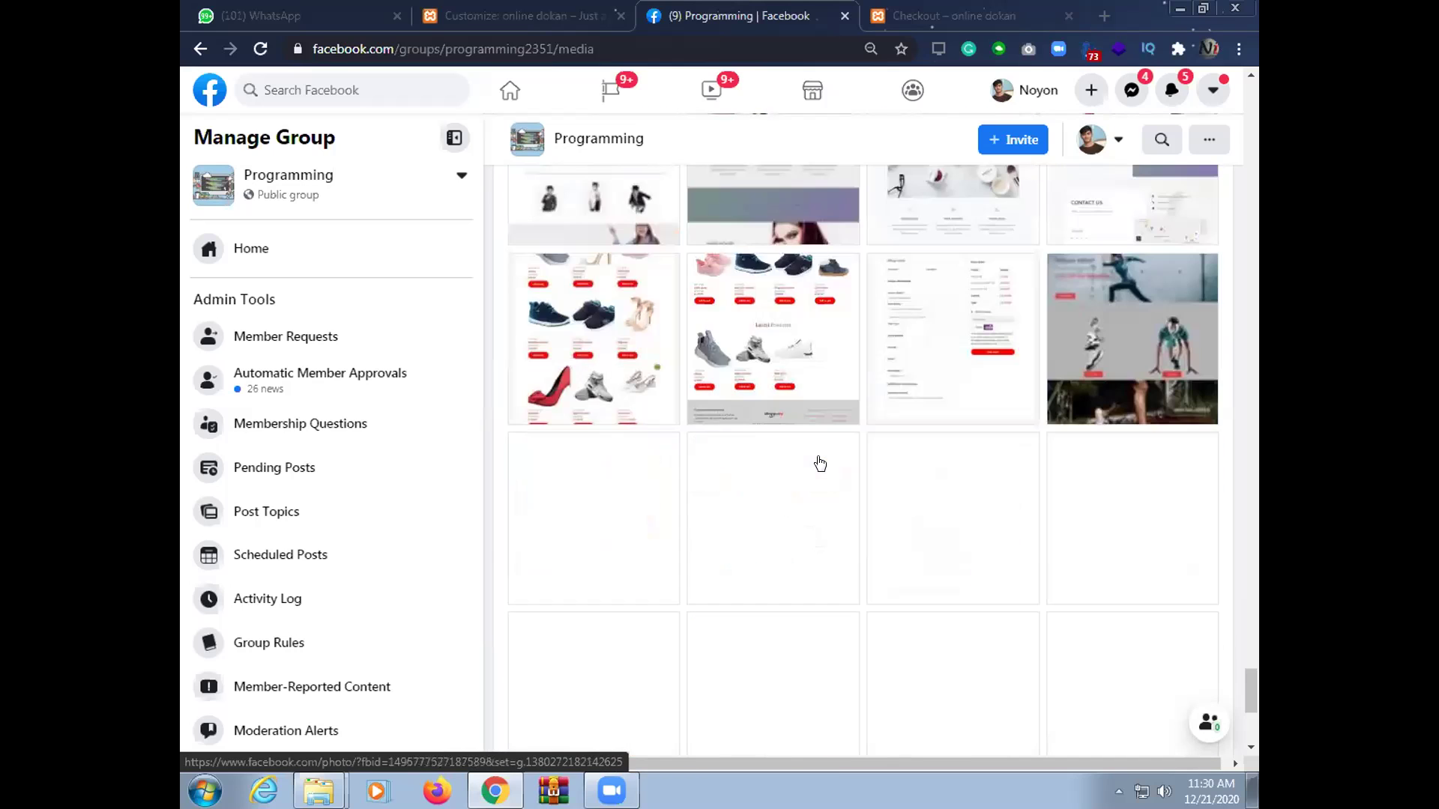
pyautogui.scroll(-2, 820, 463)
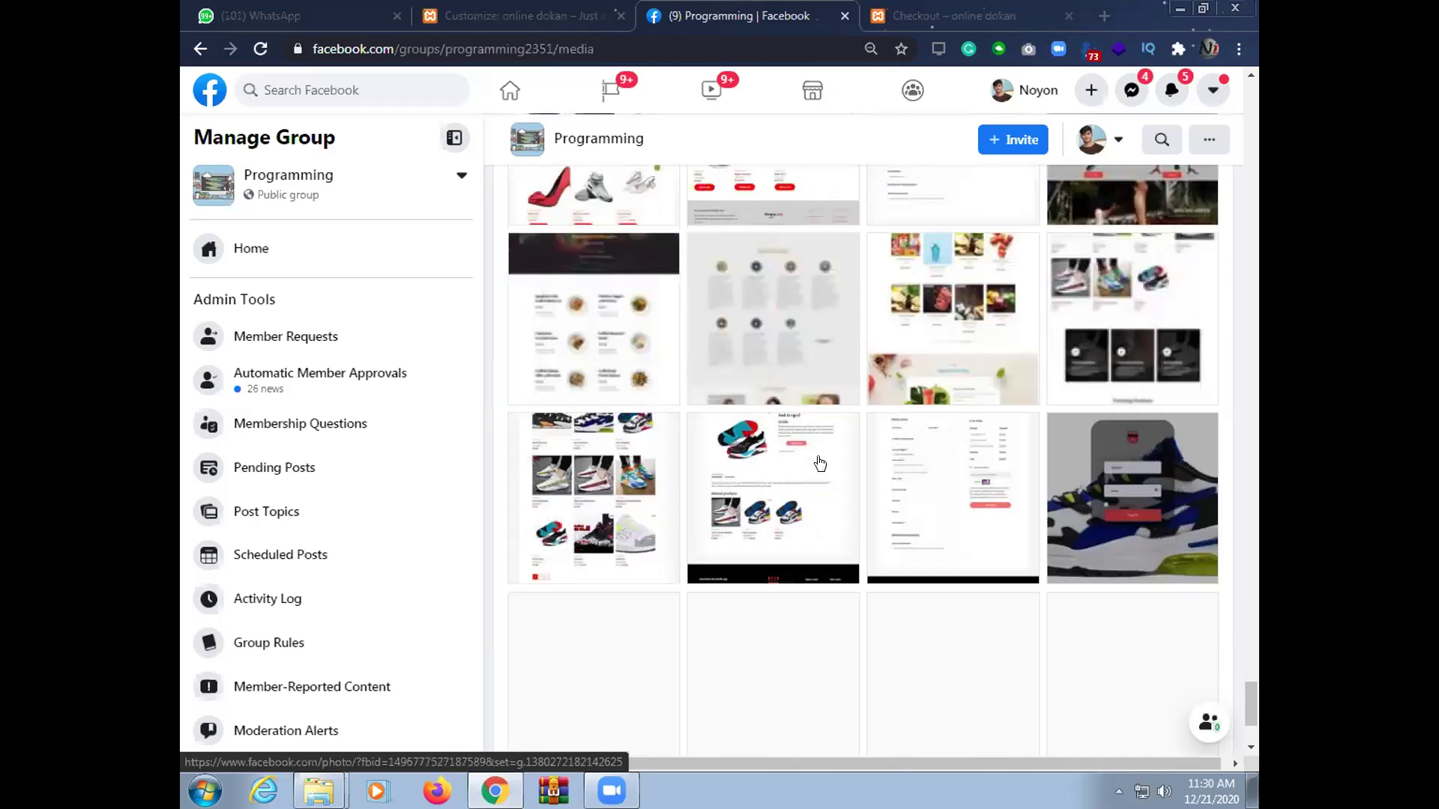
pyautogui.scroll(-3, 820, 463)
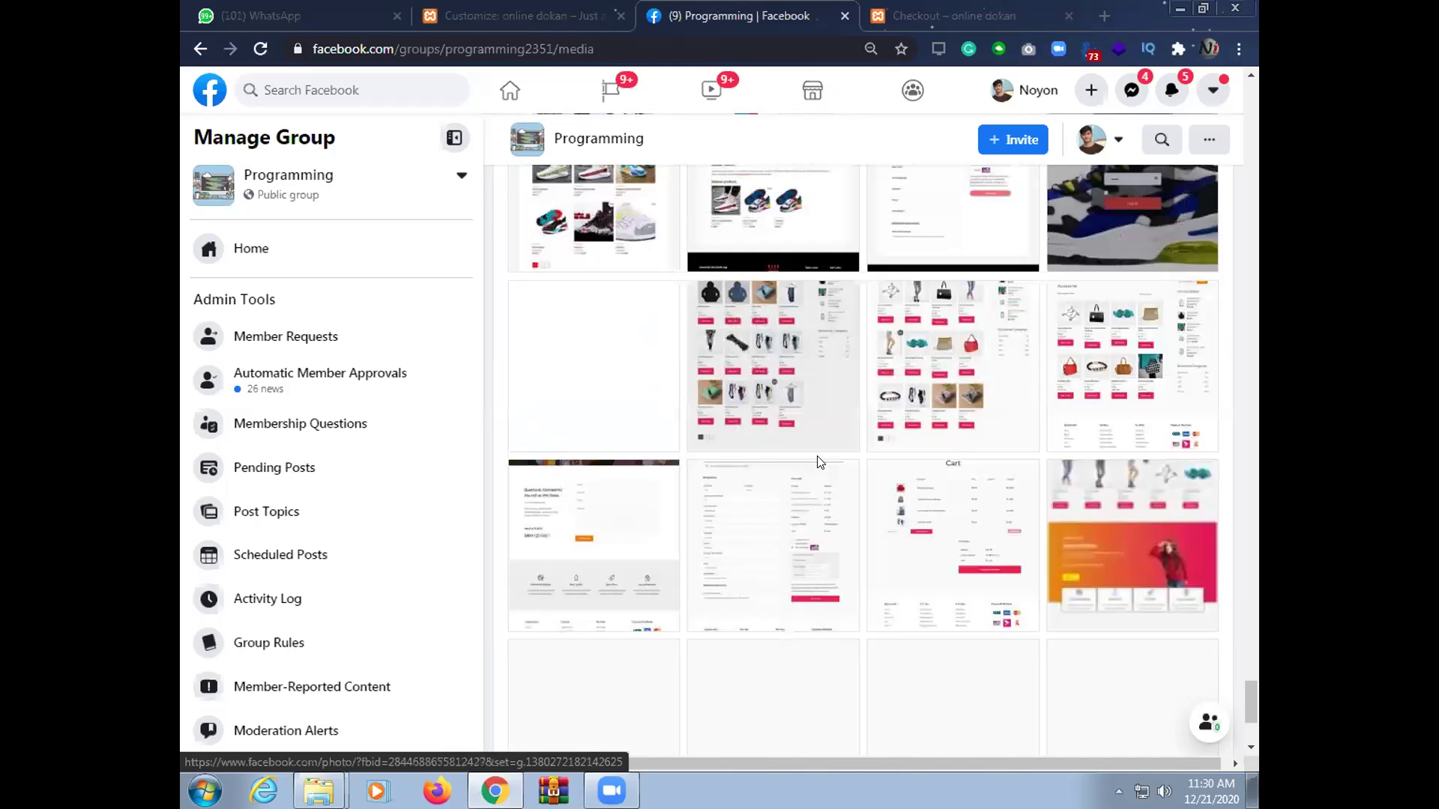
pyautogui.scroll(-1, 1120, 465)
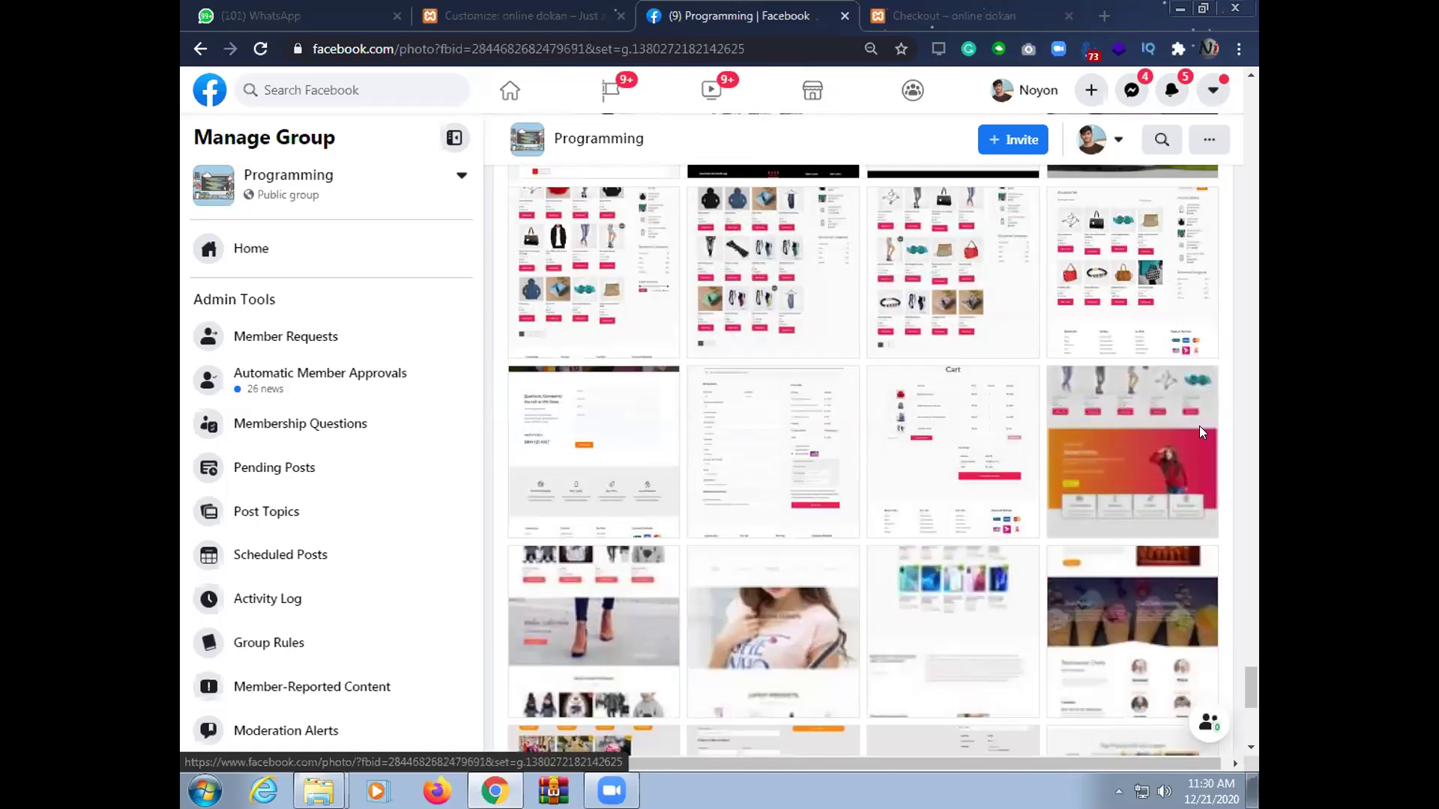
# Open a shop screenshot in the viewer and advance to the 5:10 Beauty Shop video
pyautogui.click(1199, 433)
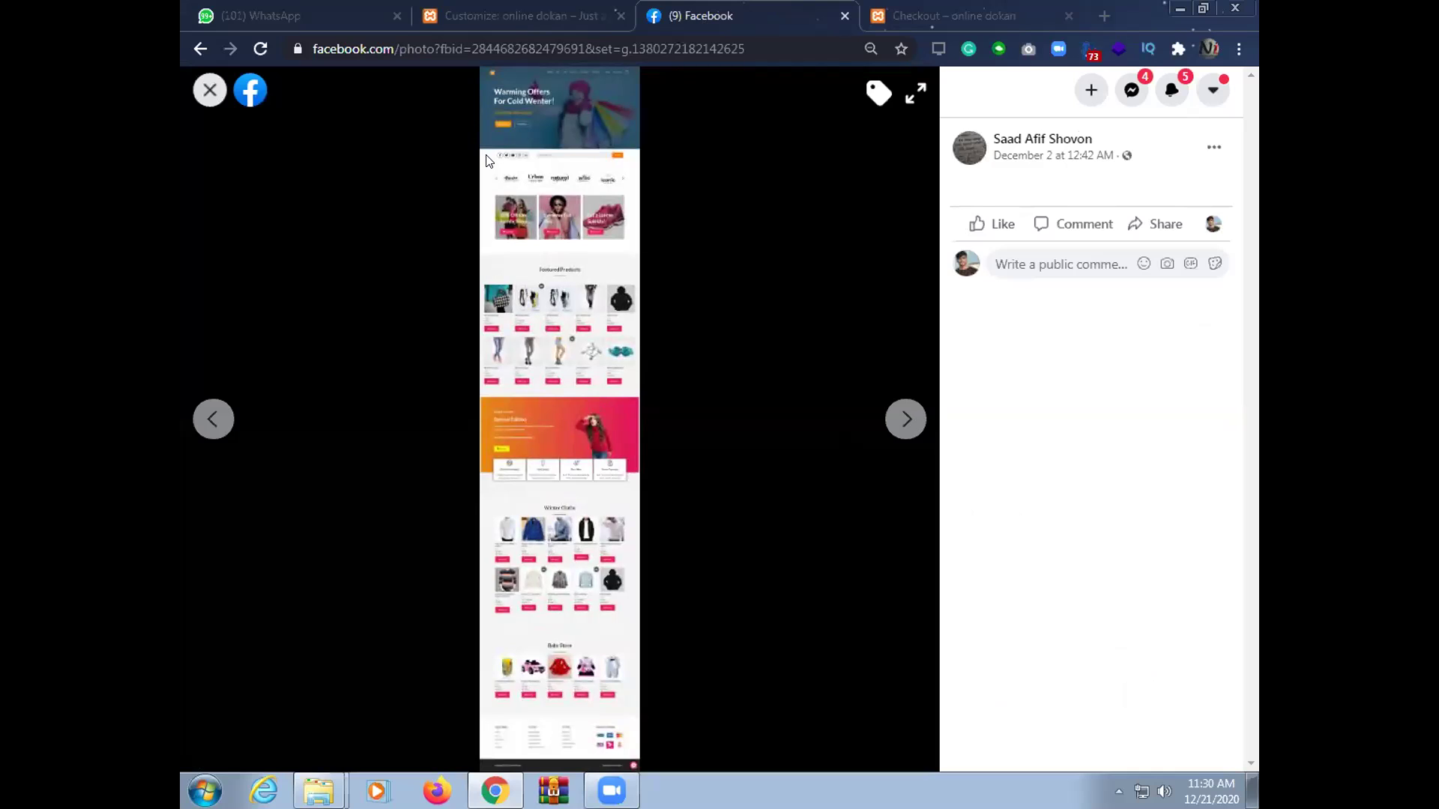
pyautogui.click(895, 429)
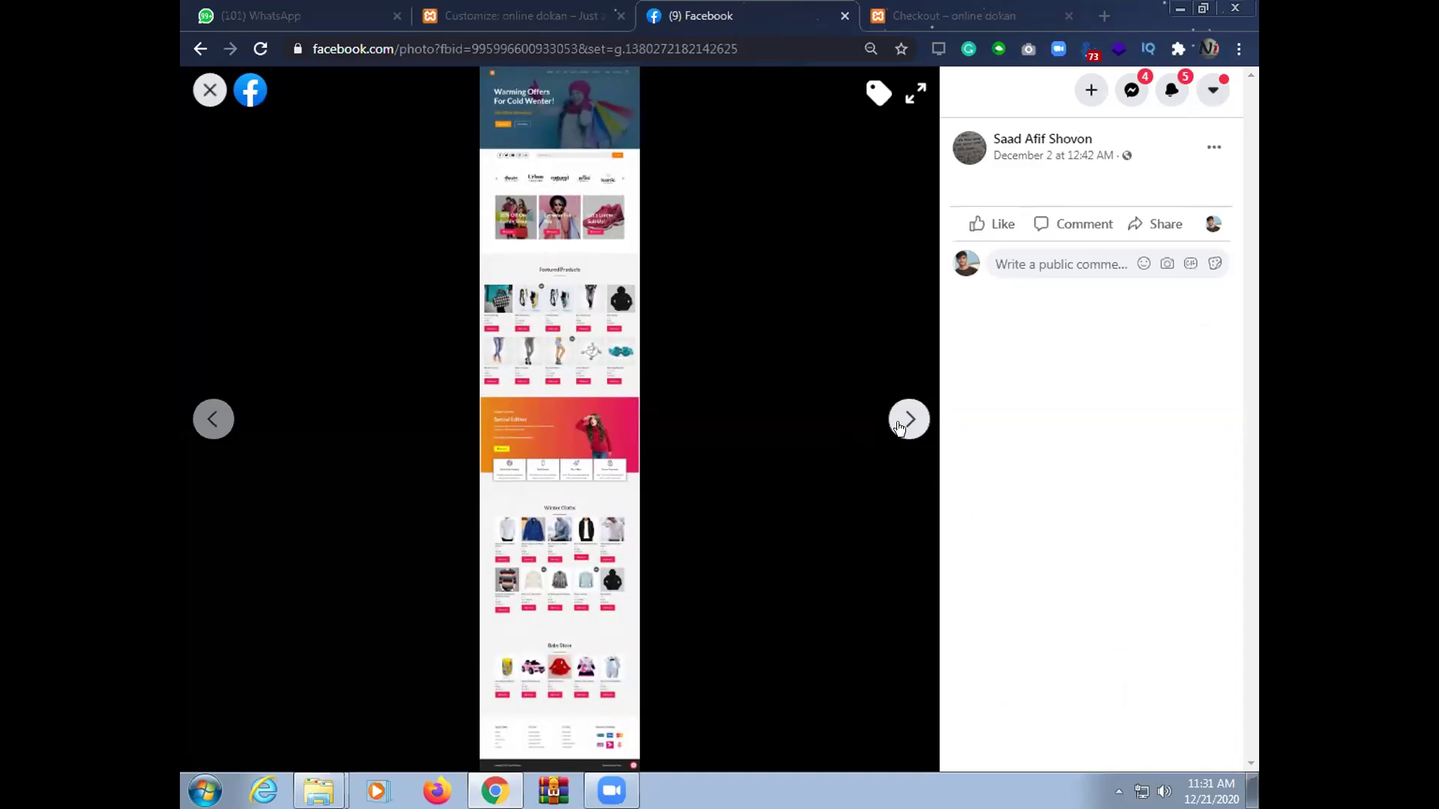
pyautogui.click(907, 423)
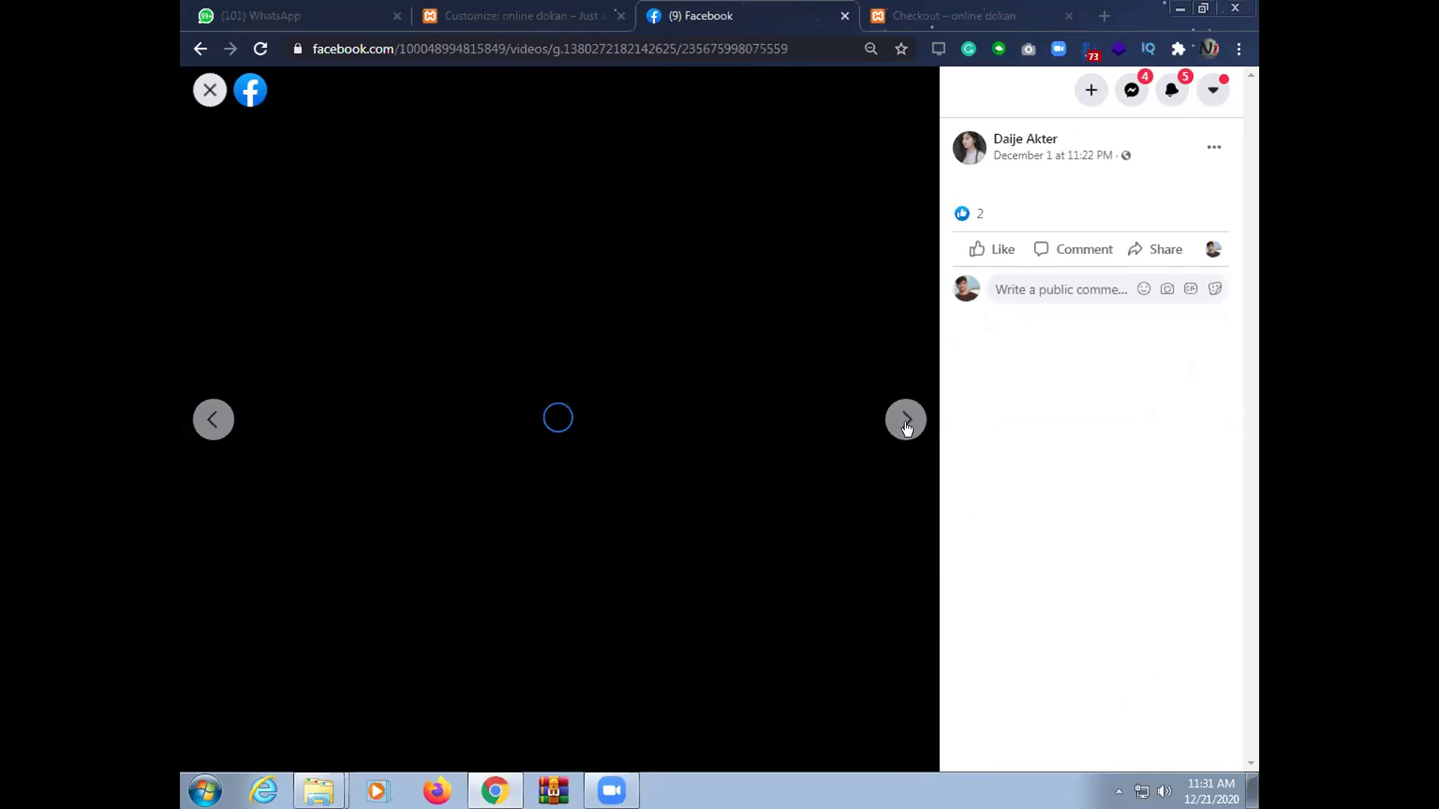
pyautogui.click(189, 420)
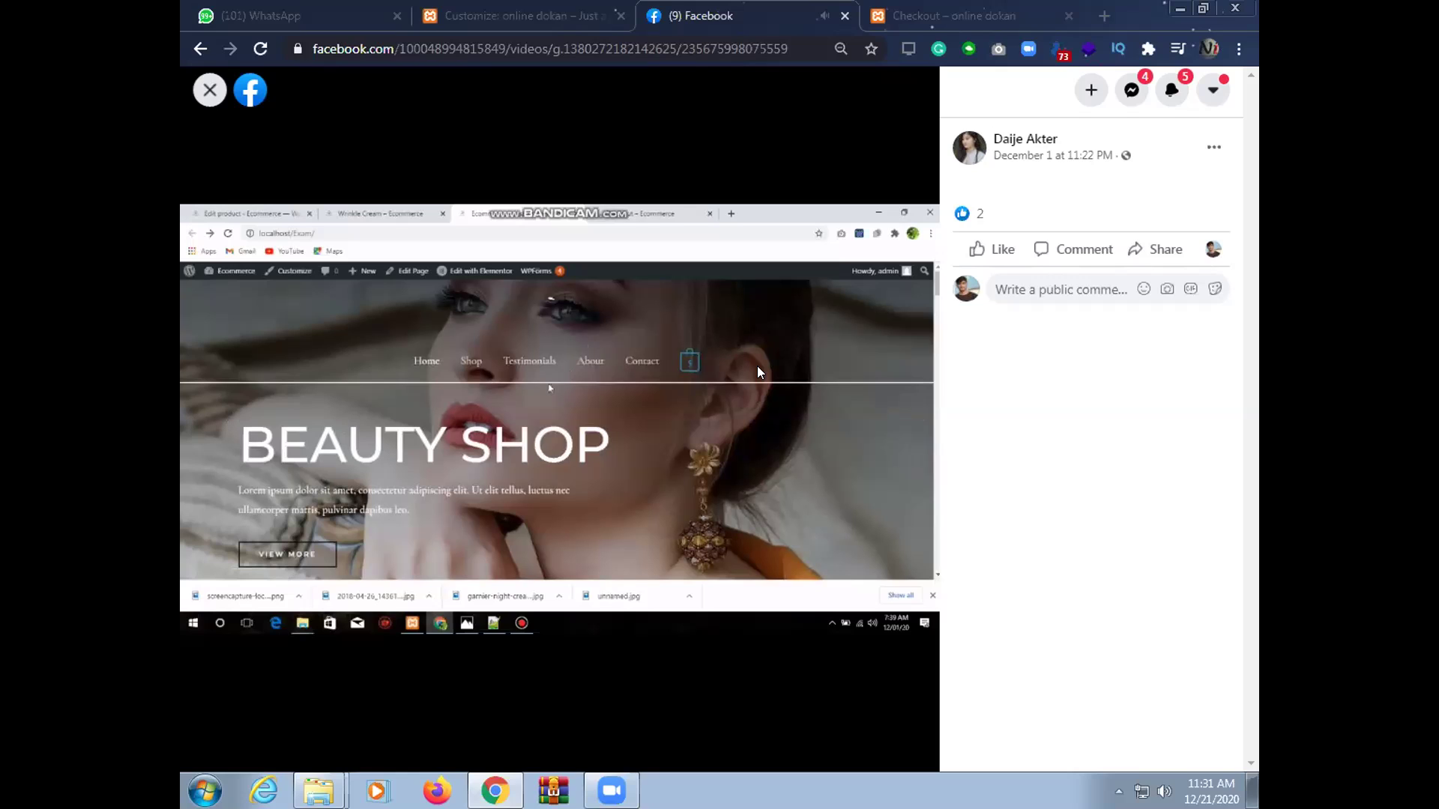
pyautogui.moveTo(791, 450)
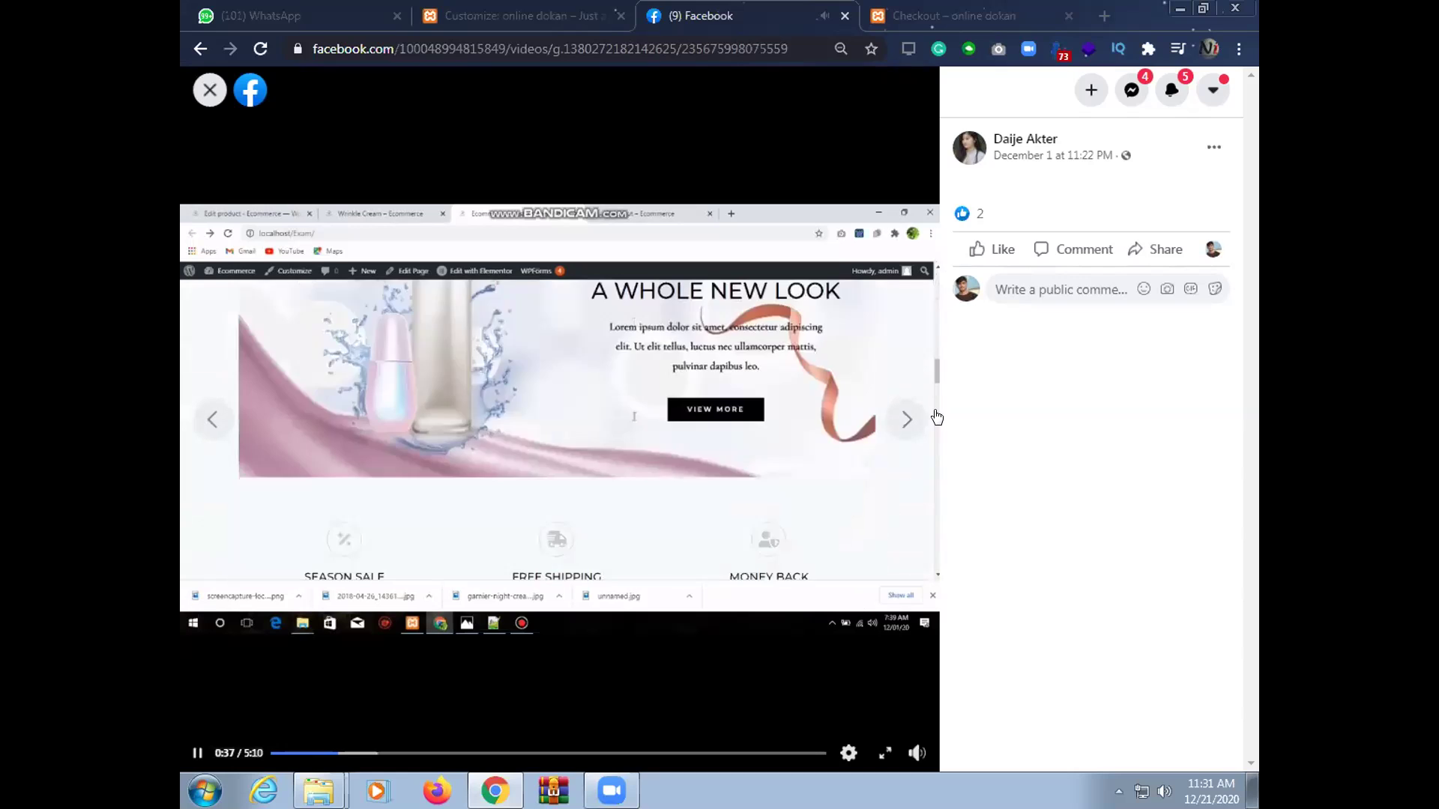
# Advance past the smartphone-site screenshot to the Uk Online Shop video post
pyautogui.click(910, 421)
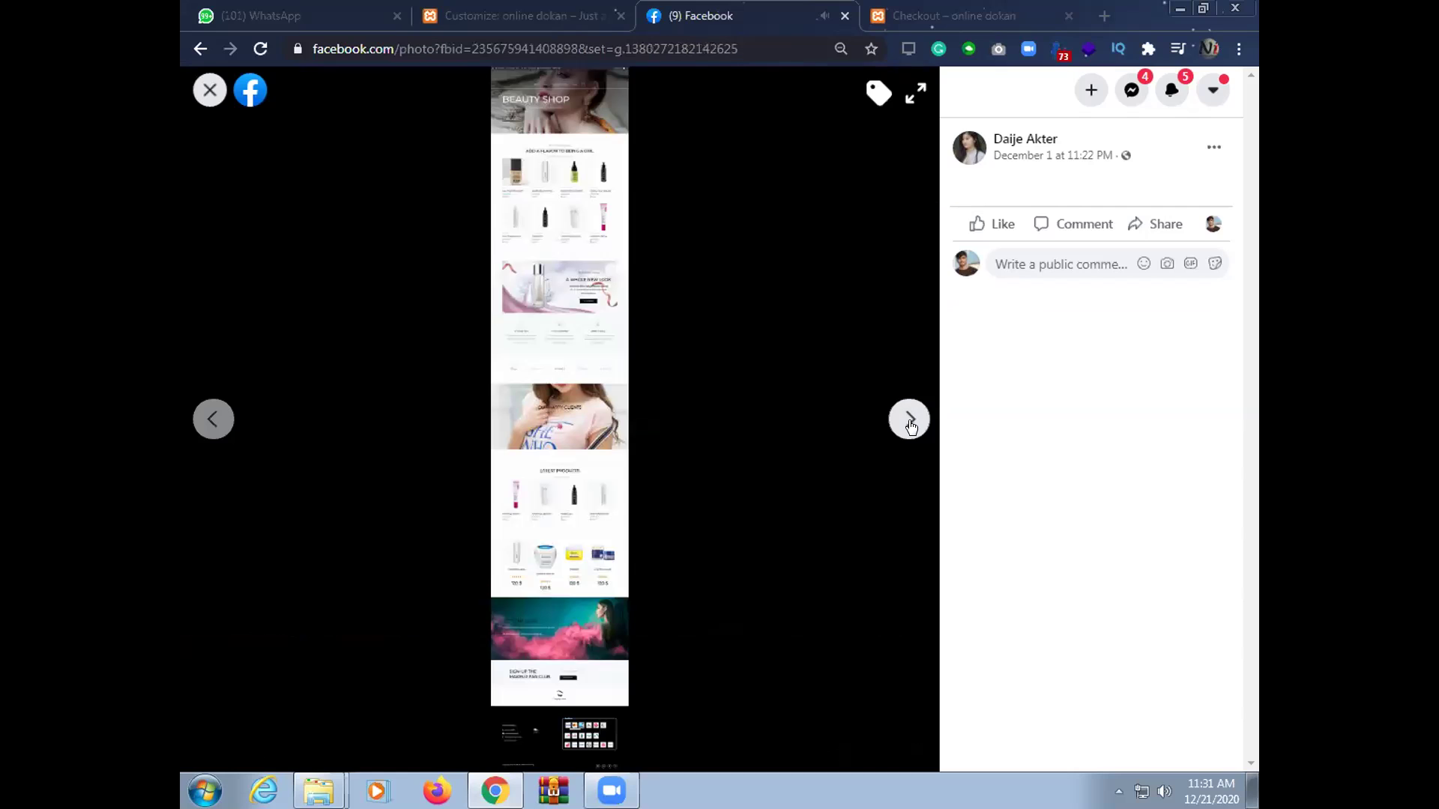
pyautogui.click(911, 416)
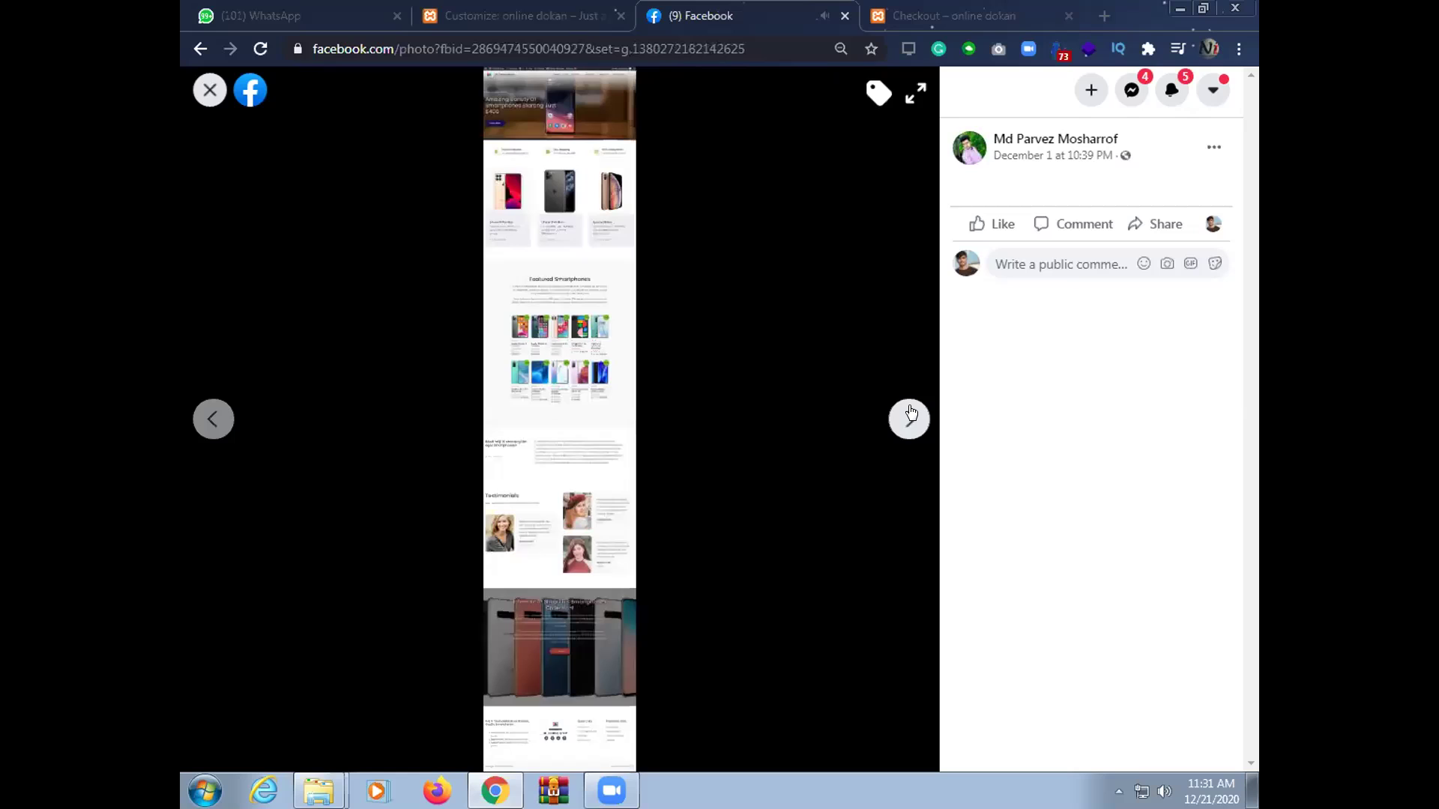
pyautogui.click(909, 413)
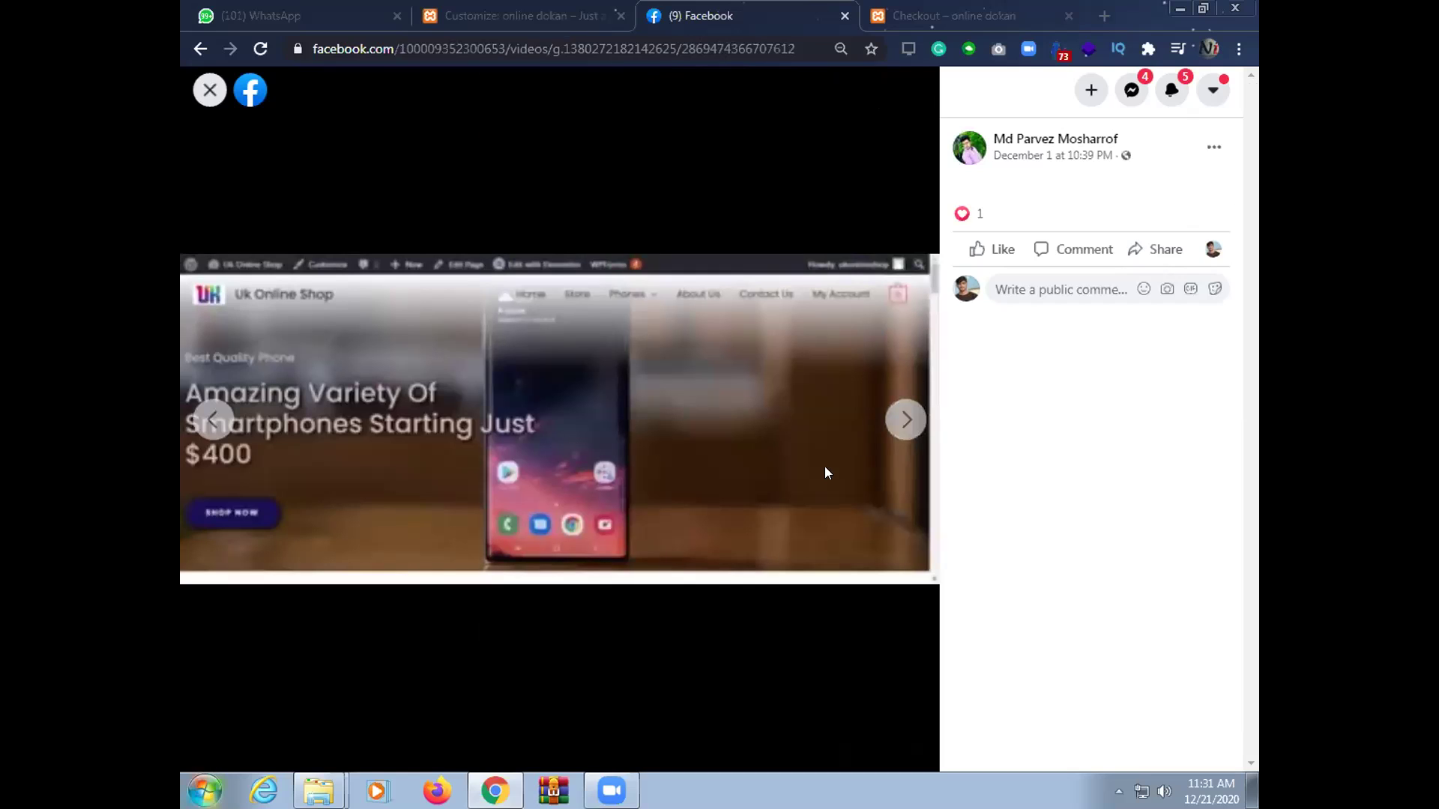
pyautogui.moveTo(801, 306)
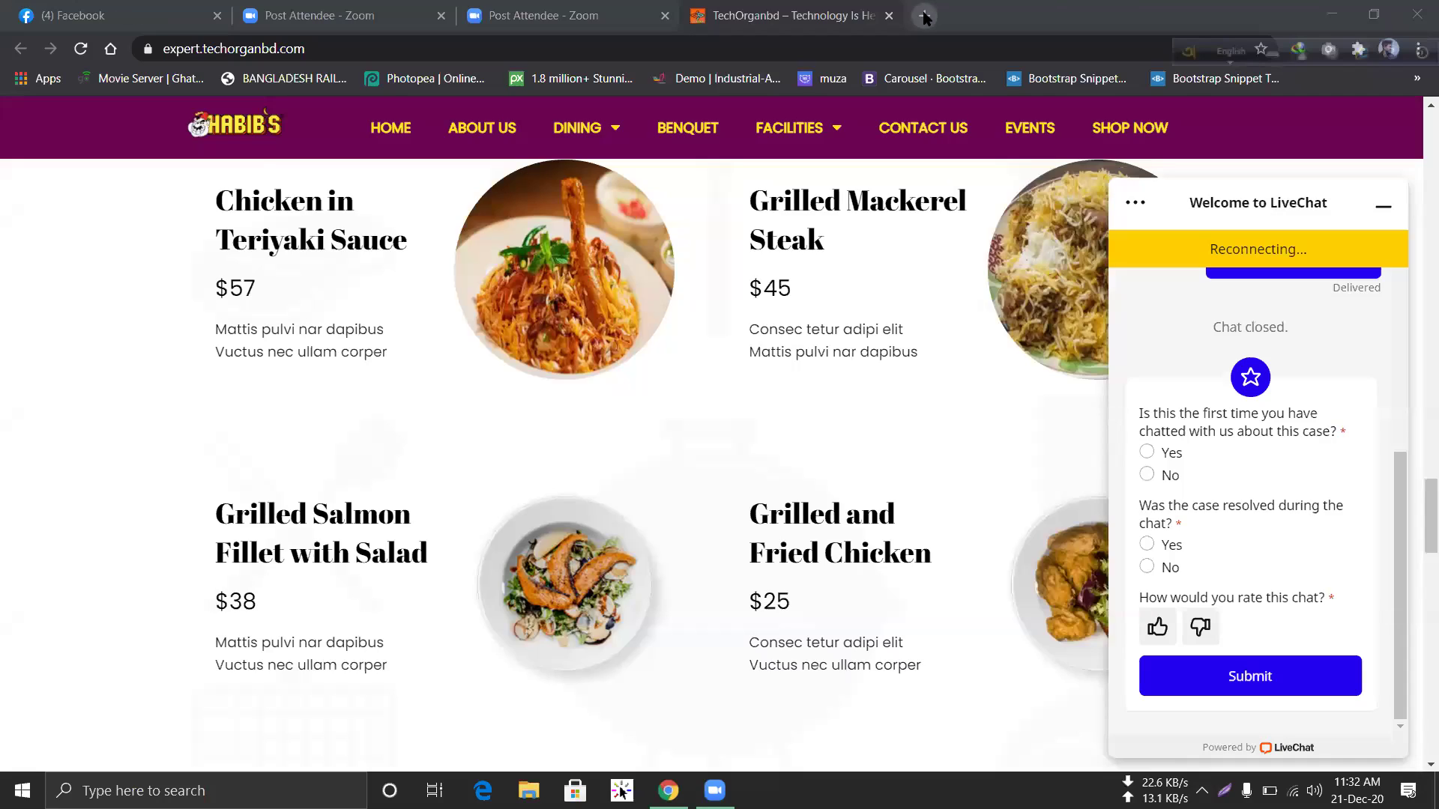
# Open a new tab and close the TechOrganbd tab and both Zoom tabs
pyautogui.click(924, 15)
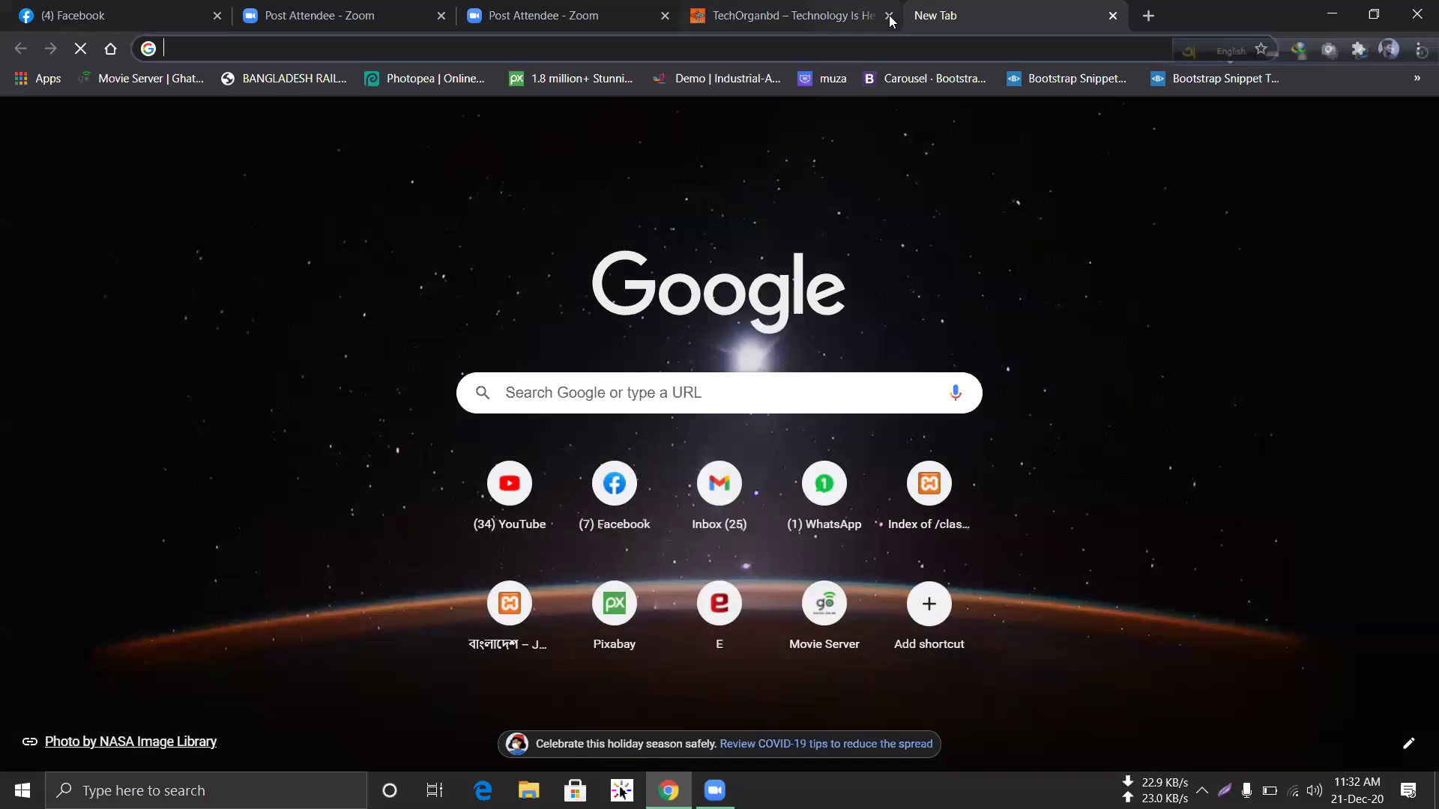
pyautogui.click(889, 15)
pyautogui.click(665, 16)
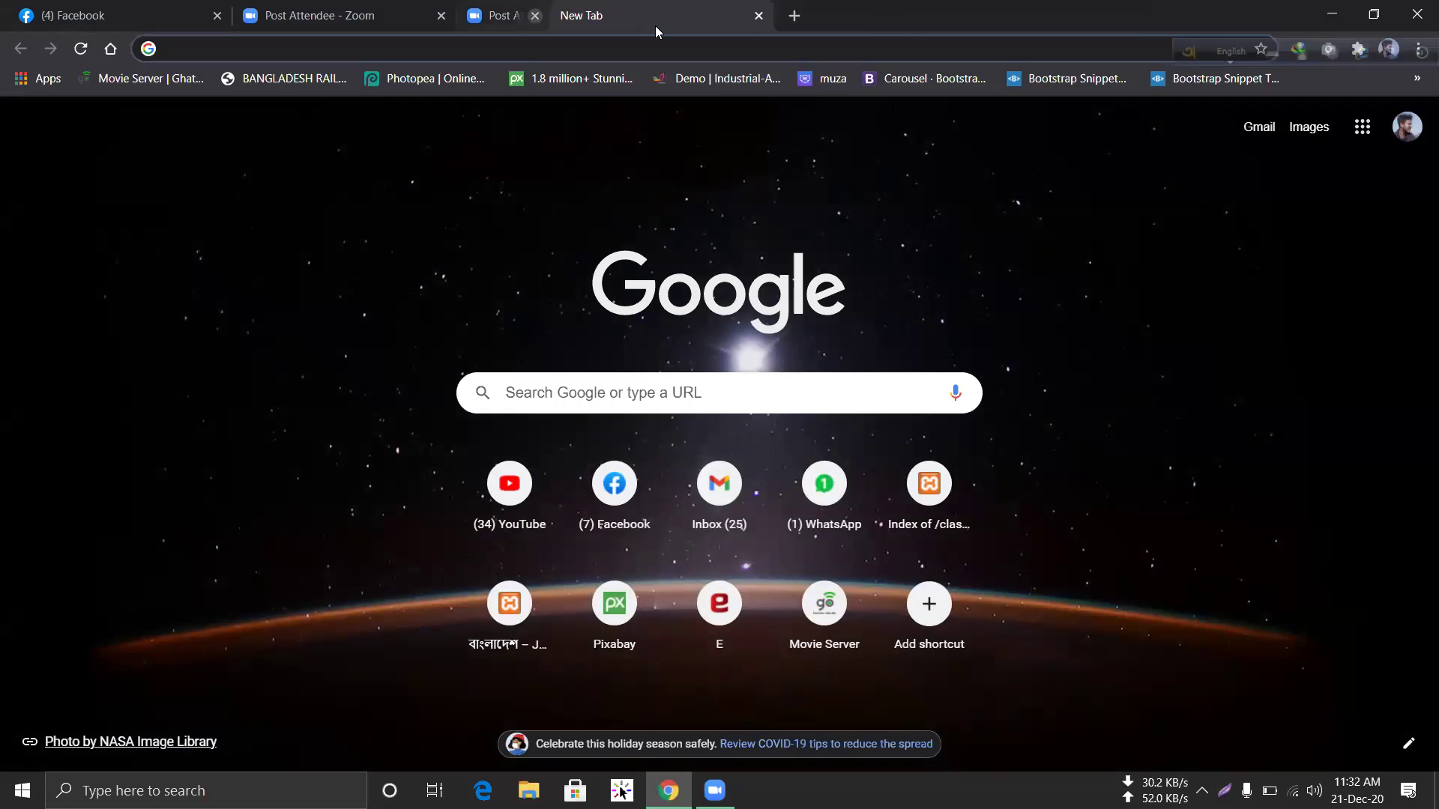
pyautogui.click(442, 16)
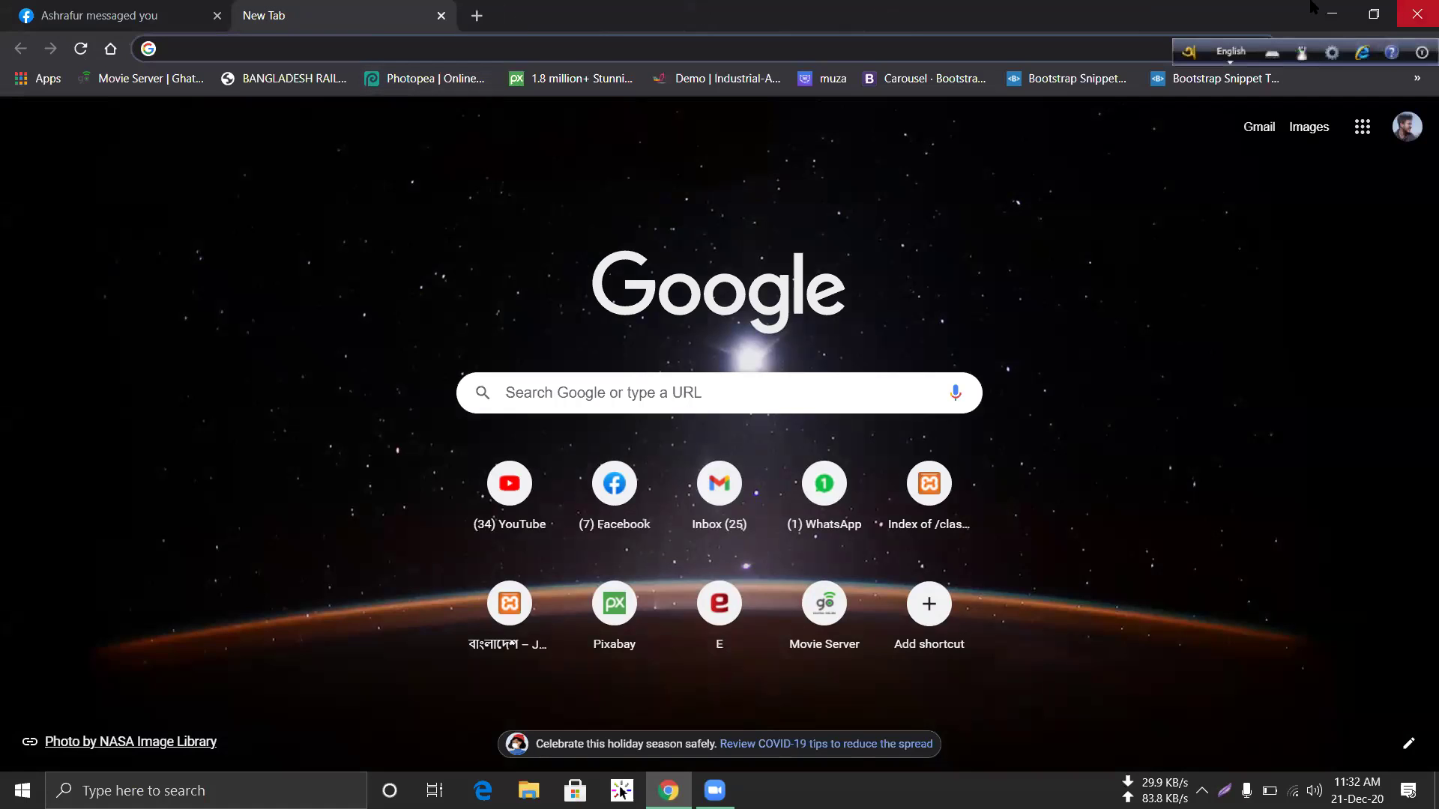
# Minimize Chrome to the desktop and bring up This PC in File Explorer
pyautogui.doubleClick(1272, 28)
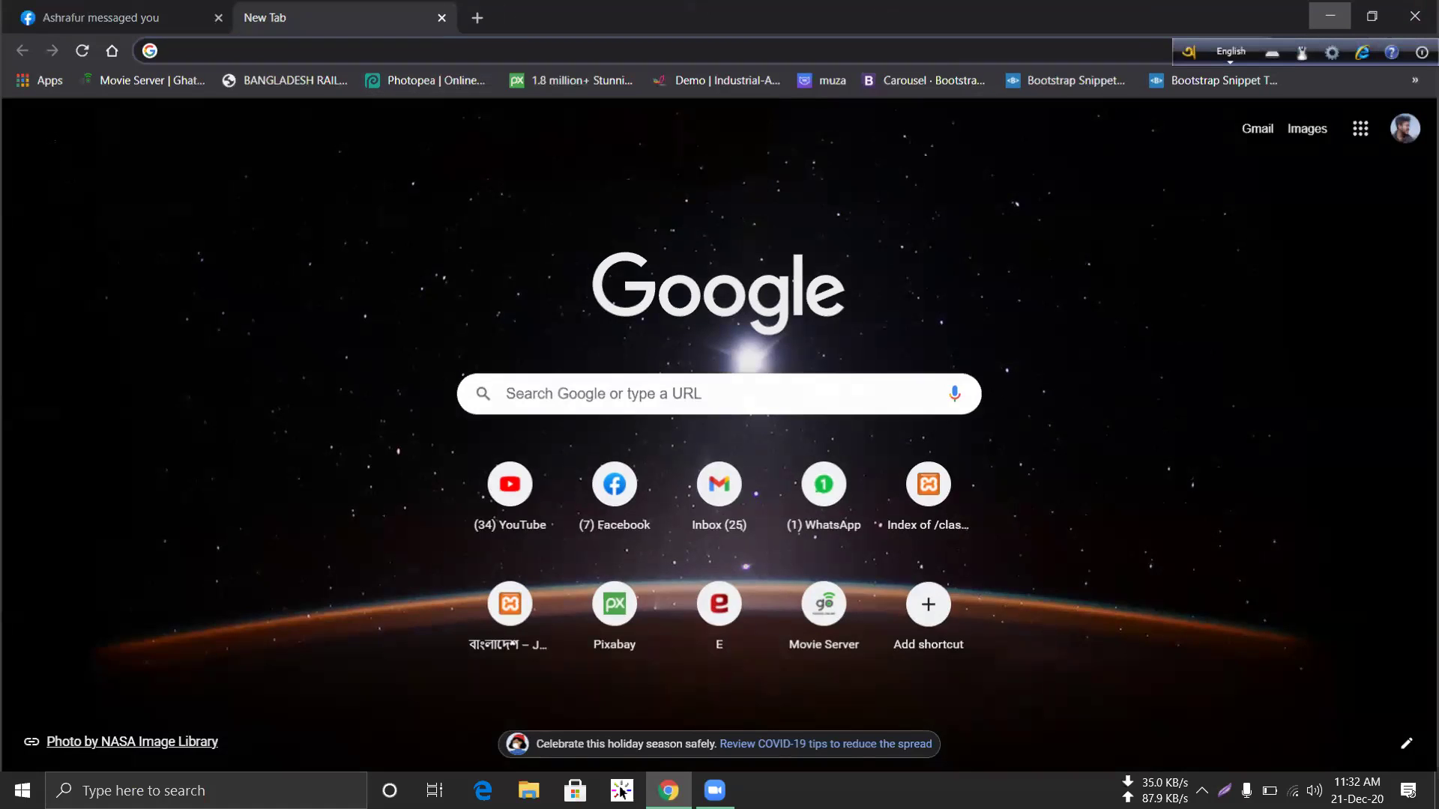
pyautogui.click(1330, 15)
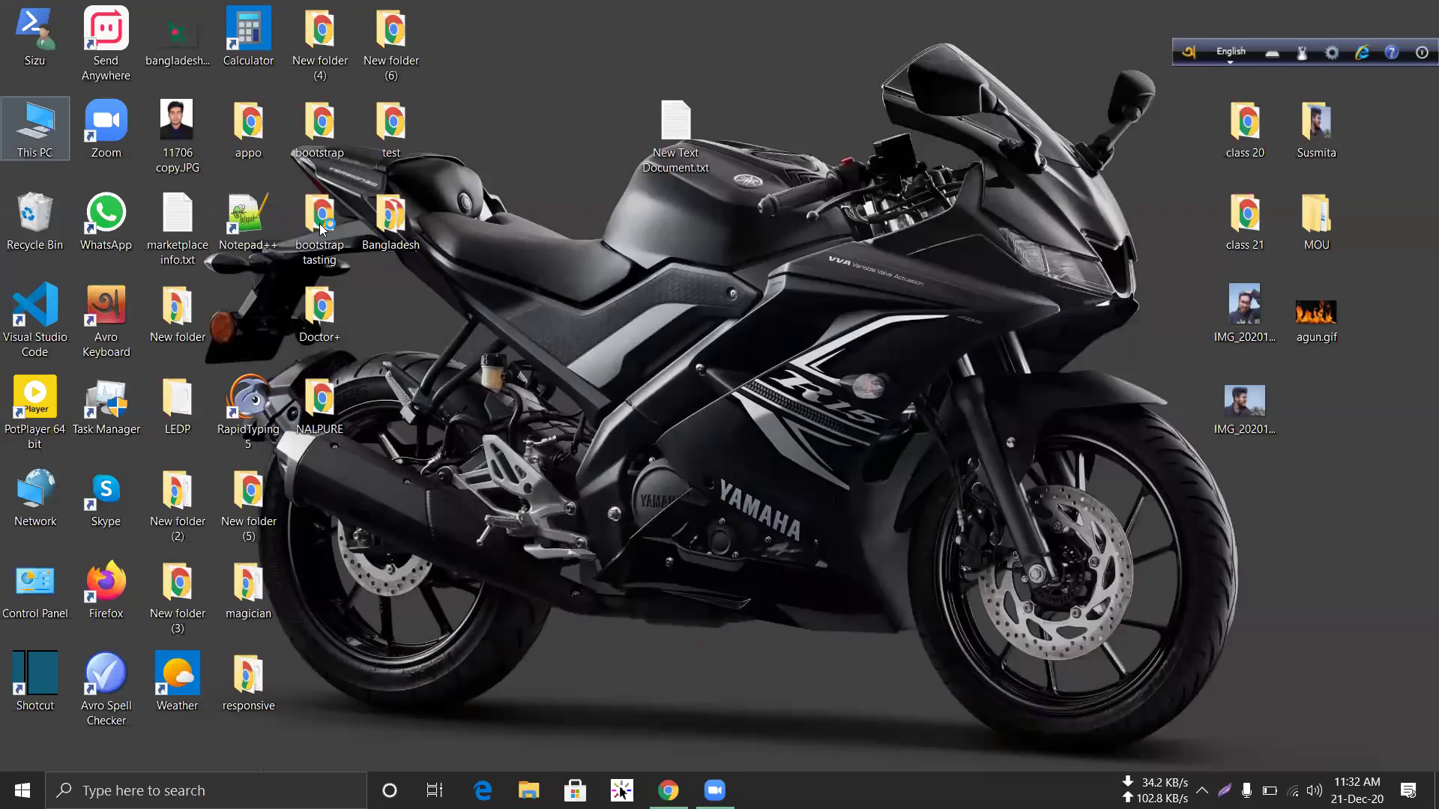
pyautogui.press('Return')
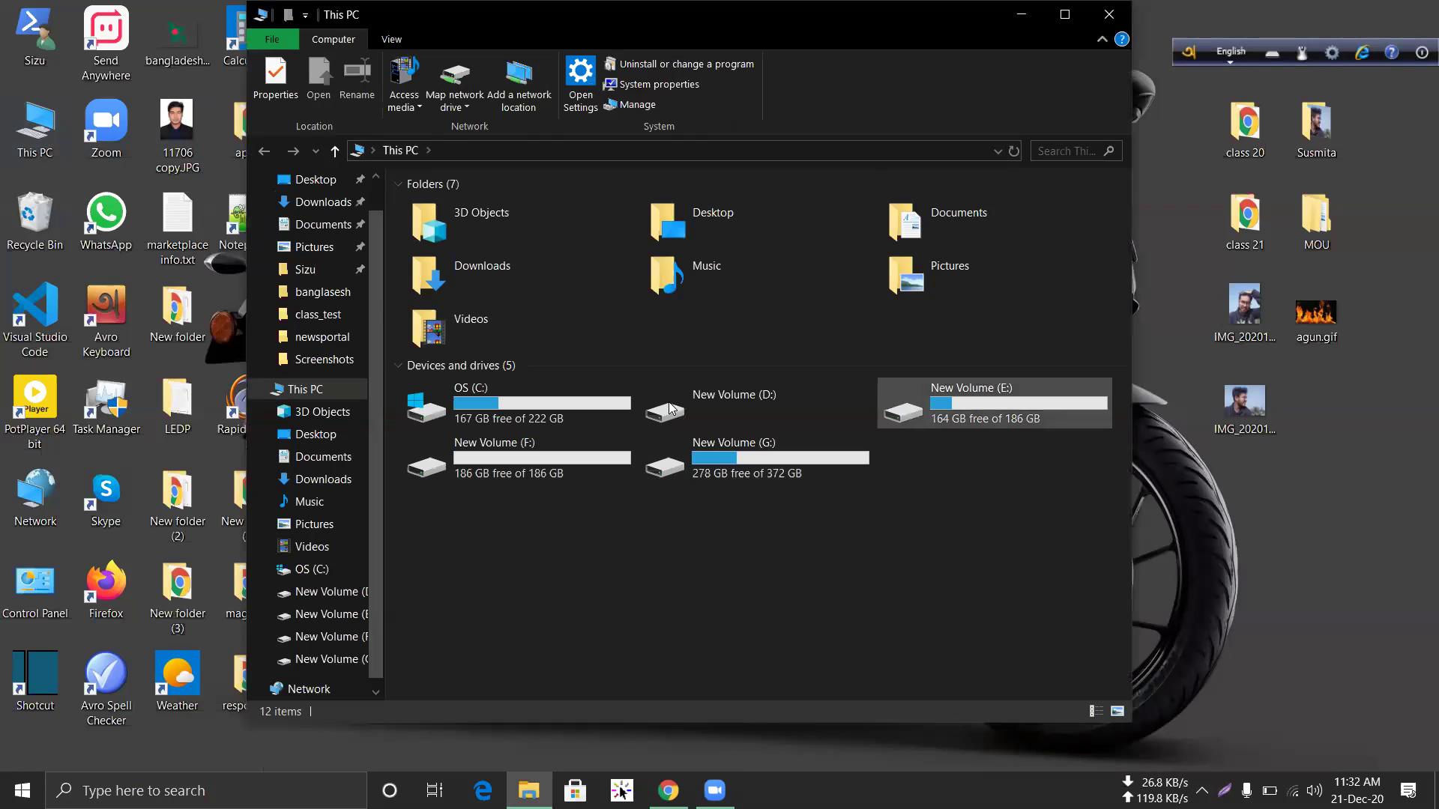
# Go to New Volume (D:)\New folder and launch xampp-control.exe
pyautogui.doubleClick(674, 408)
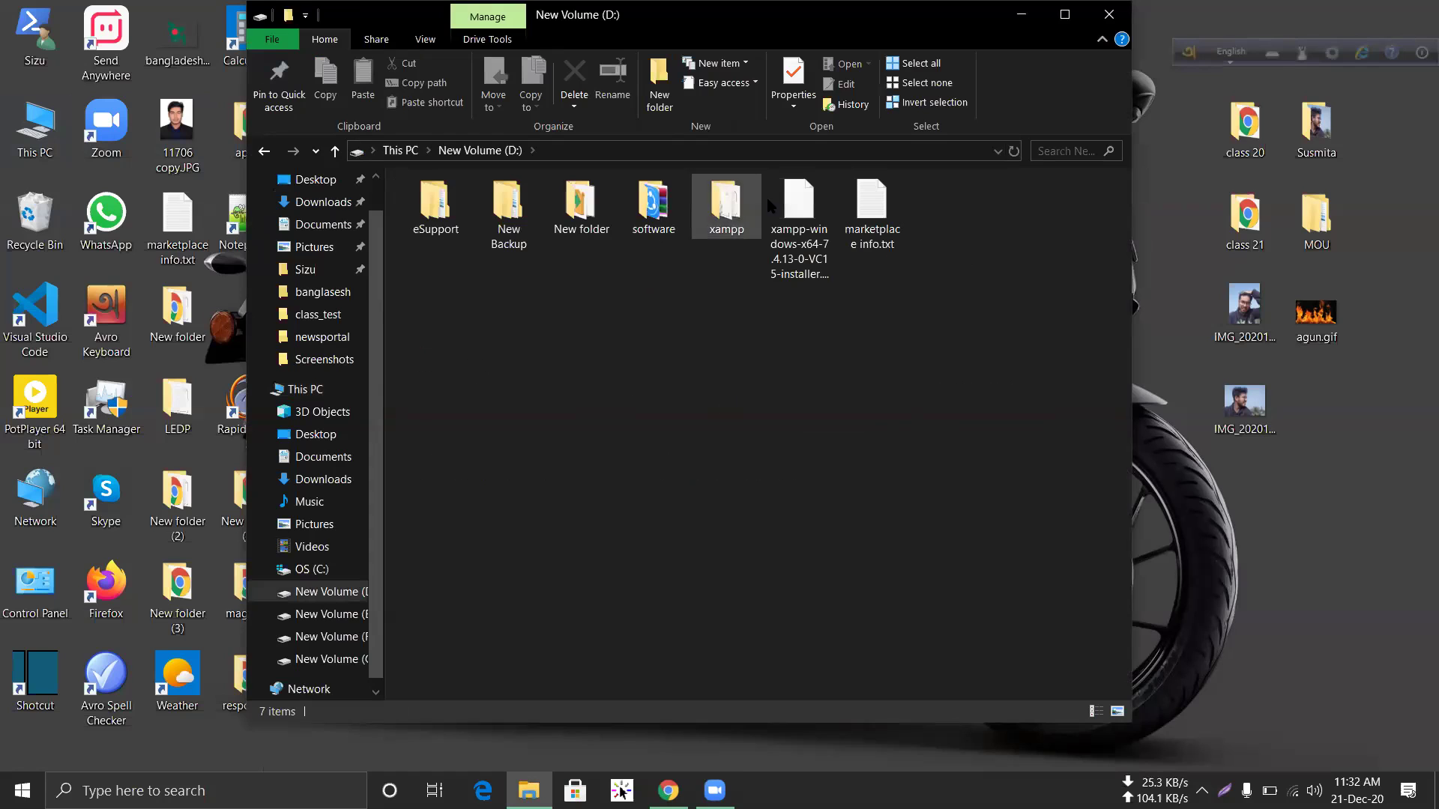
pyautogui.click(581, 206)
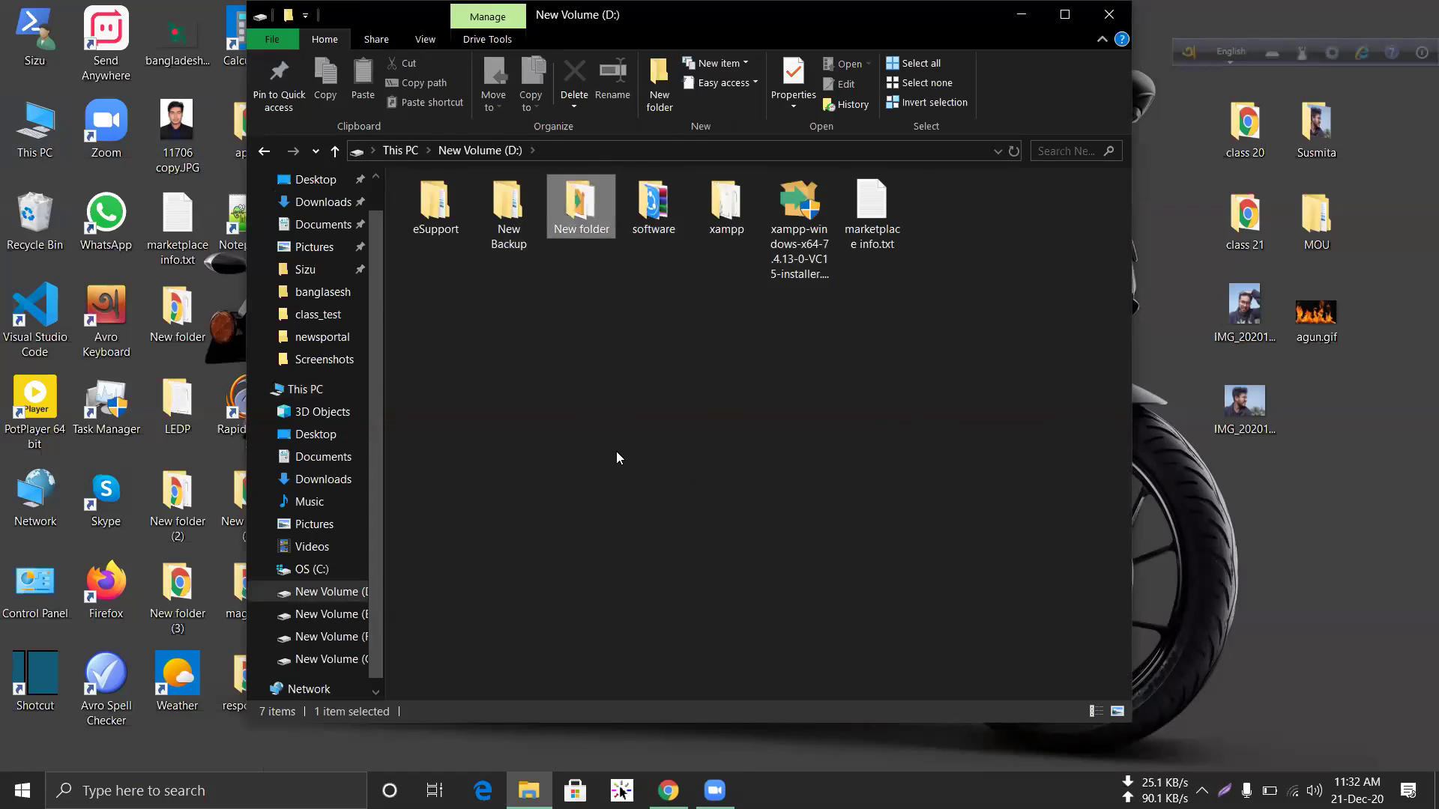
pyautogui.press('Return')
pyautogui.scroll(-8, 625, 420)
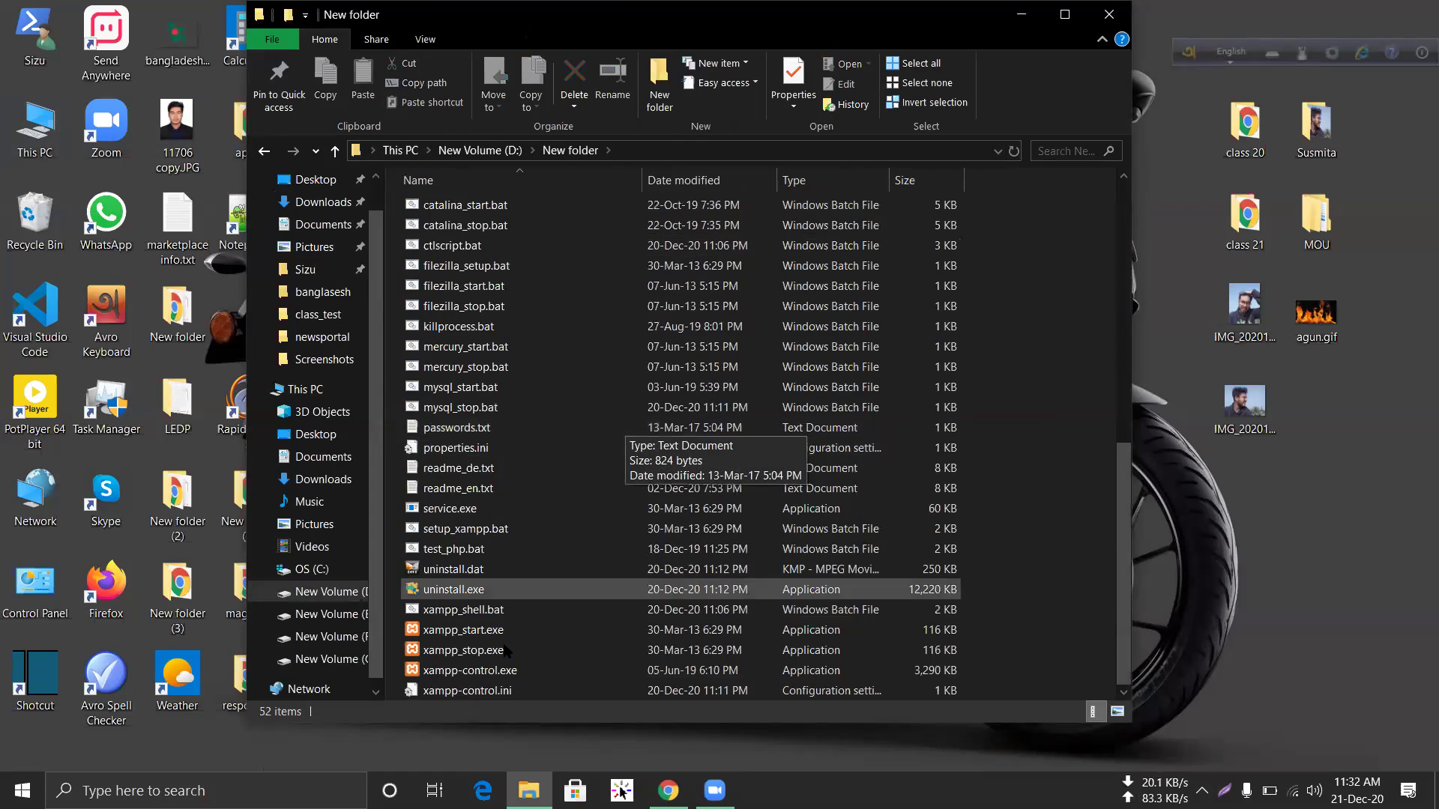
pyautogui.doubleClick(514, 672)
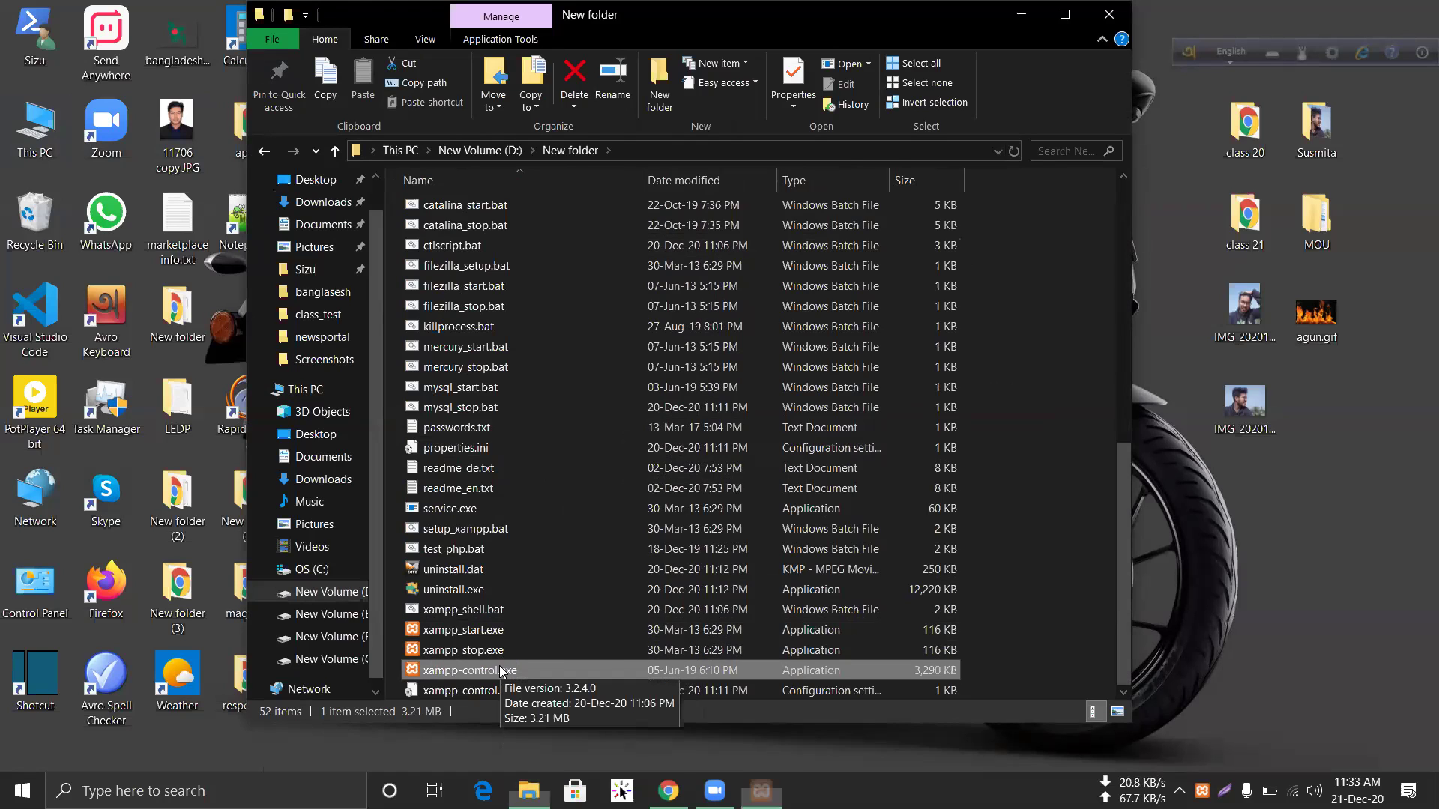
# Start Apache (ports 80, 443) and MySQL (port 3306), then close the XAMPP Control Panel
pyautogui.click(322, 105)
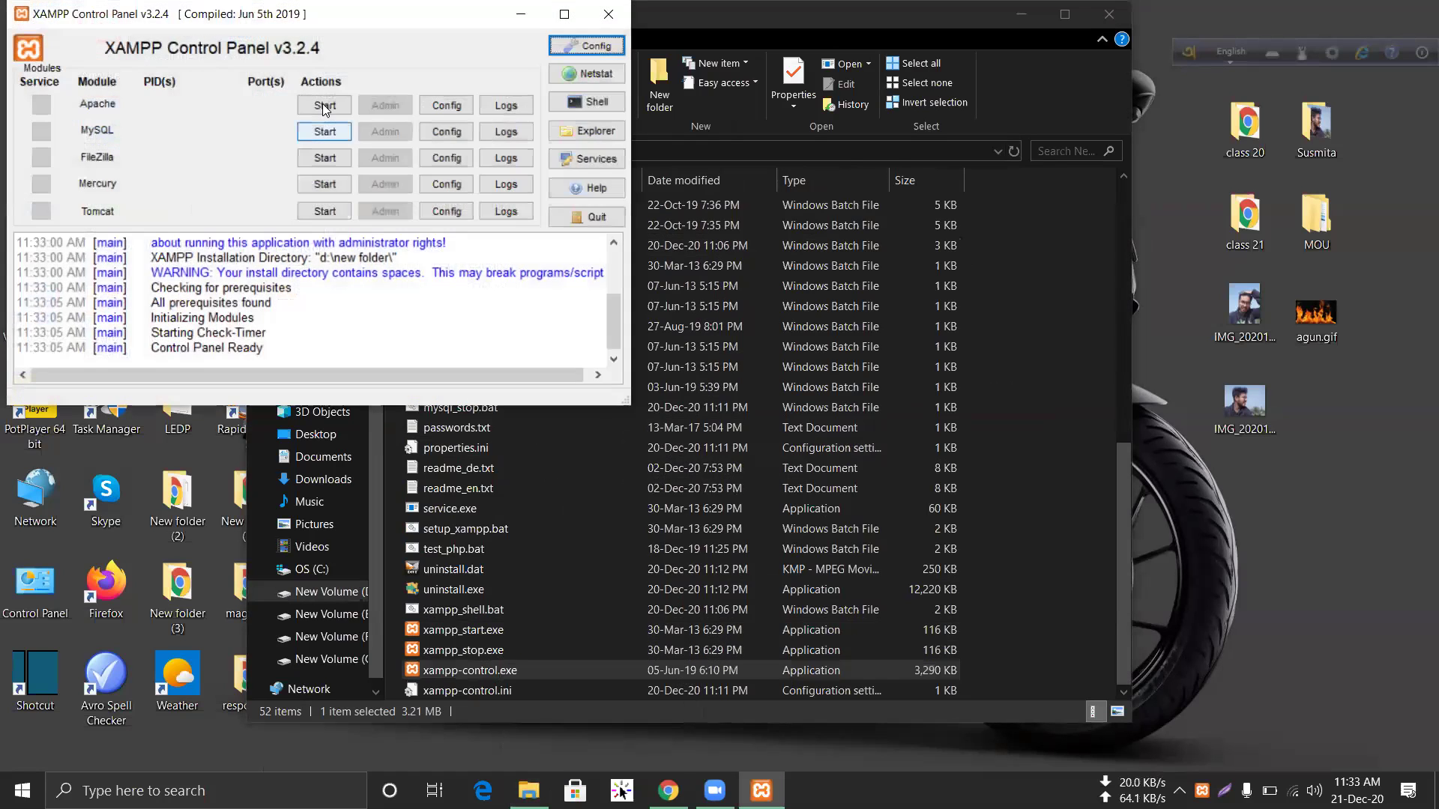
pyautogui.click(330, 131)
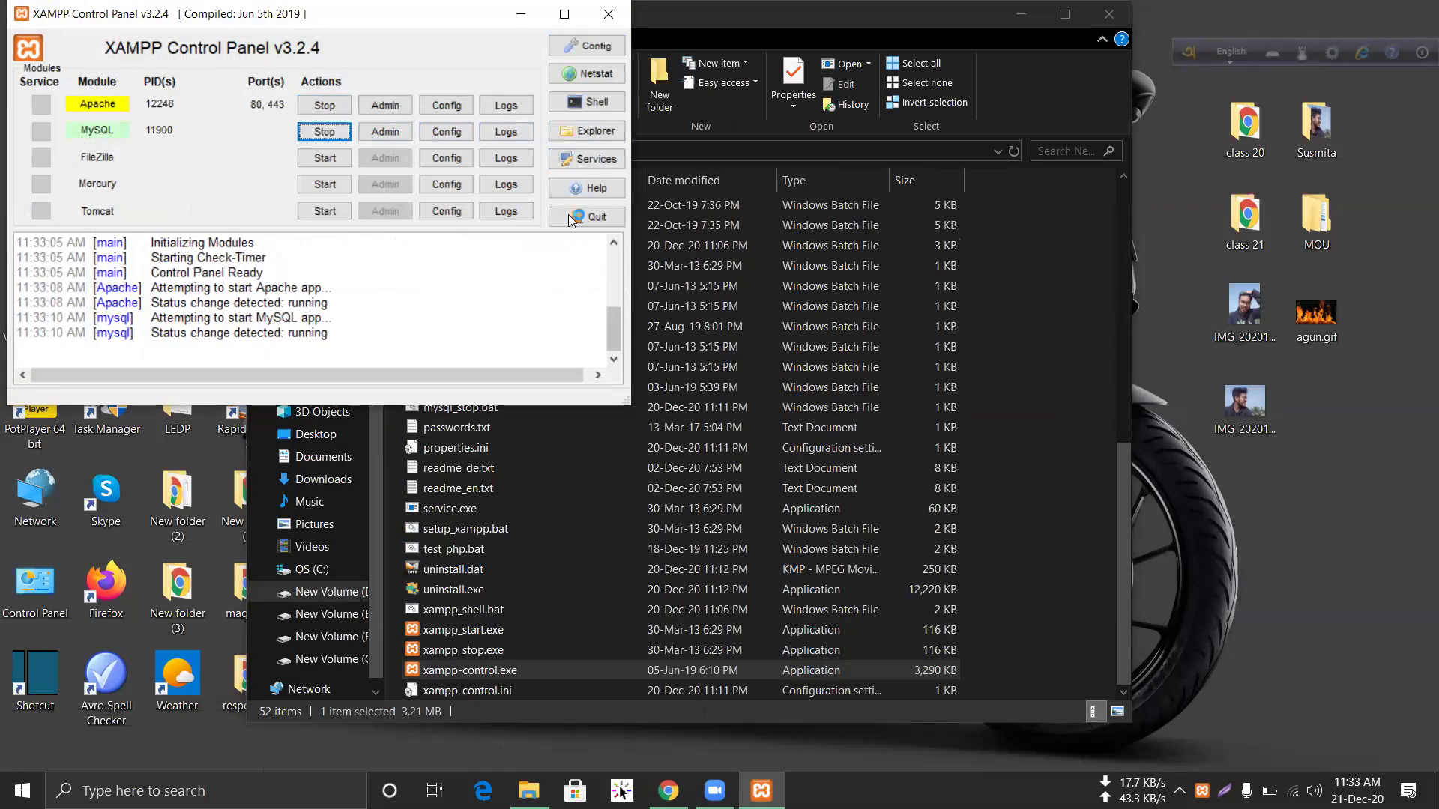
pyautogui.click(609, 17)
pyautogui.scroll(6, 568, 384)
pyautogui.scroll(3, 574, 384)
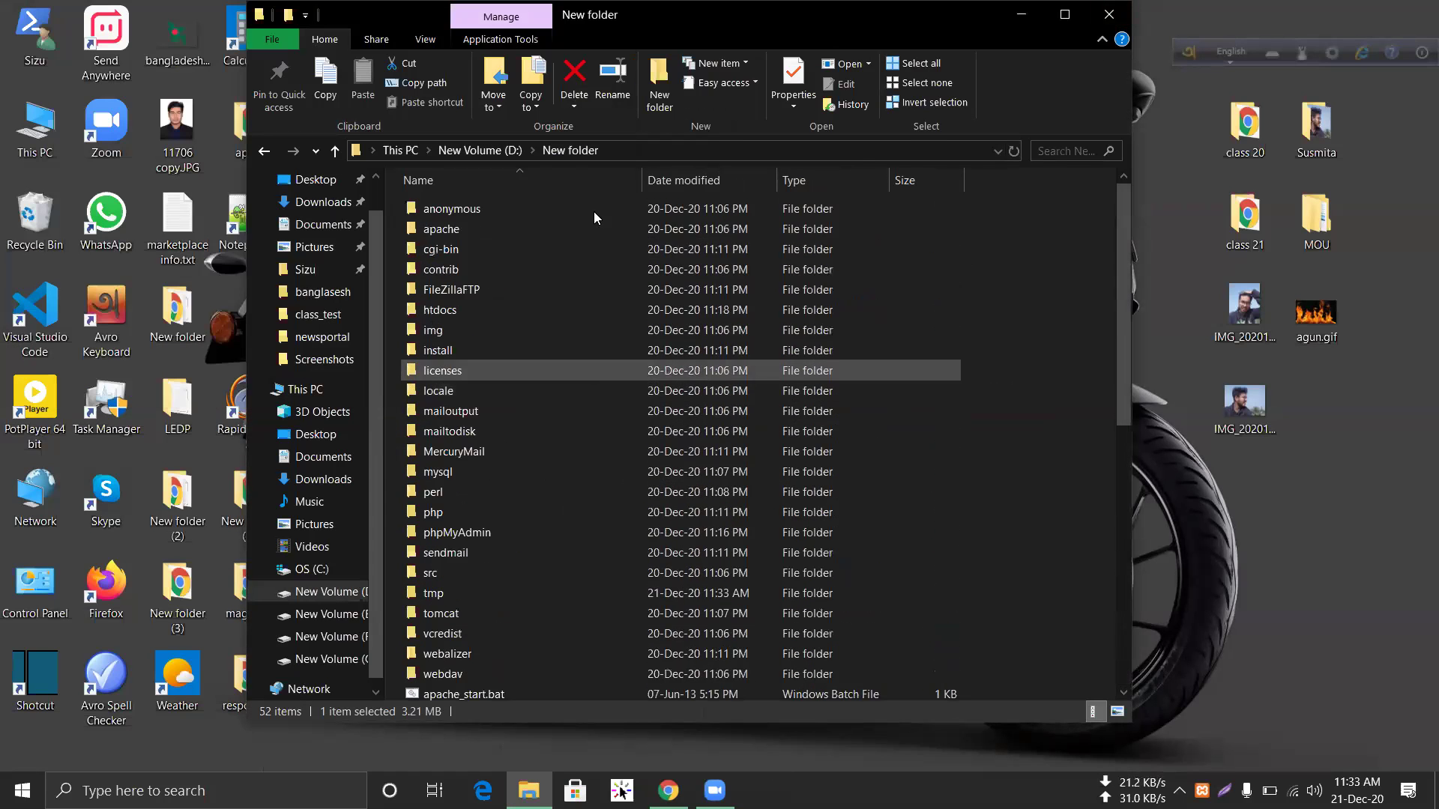
# Check htdocs, then locate and select wordpress-5.5.3.zip in D:\xampp\htdocs
pyautogui.doubleClick(558, 310)
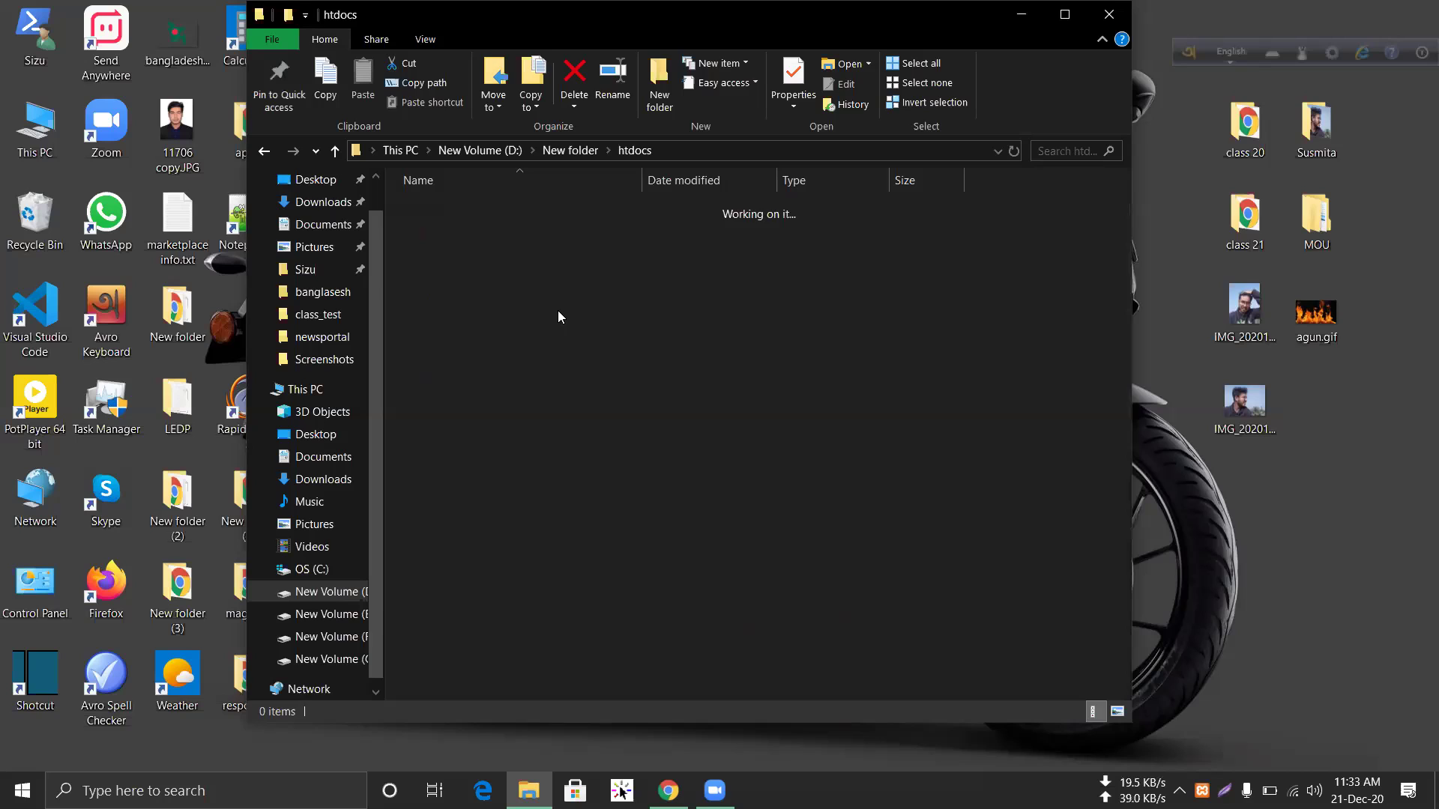
pyautogui.rightClick(616, 493)
pyautogui.click(617, 500)
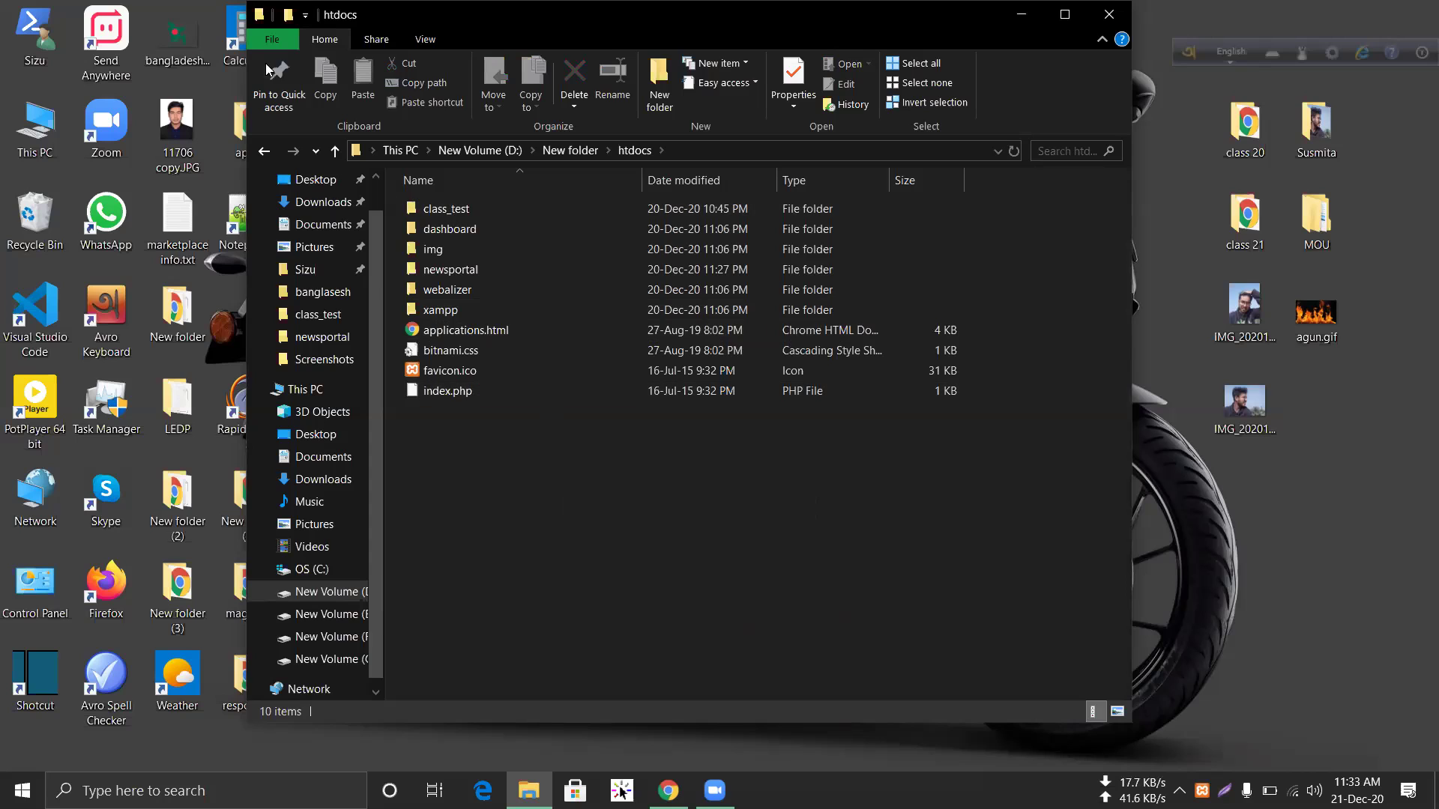
pyautogui.click(264, 152)
pyautogui.click(264, 152)
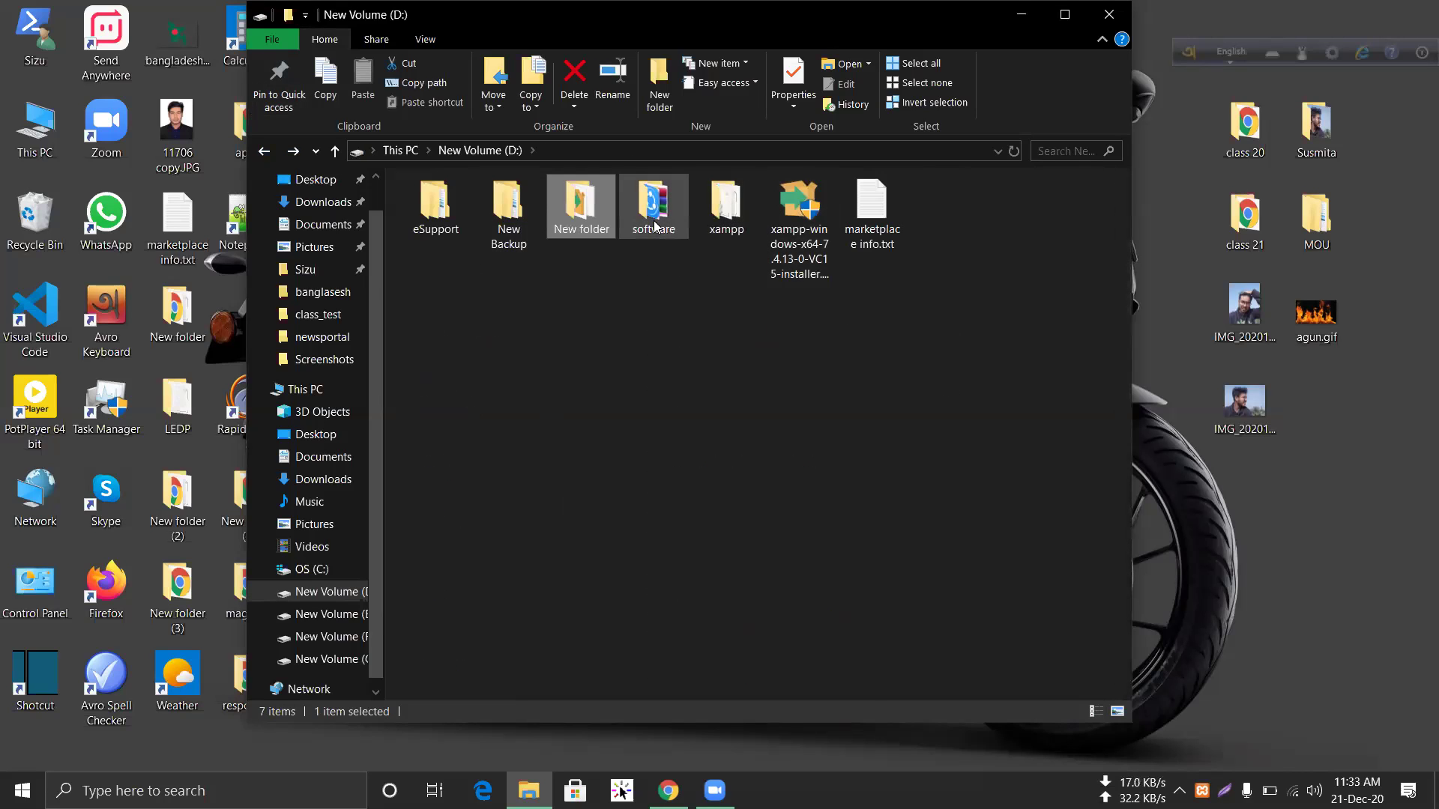
pyautogui.doubleClick(714, 214)
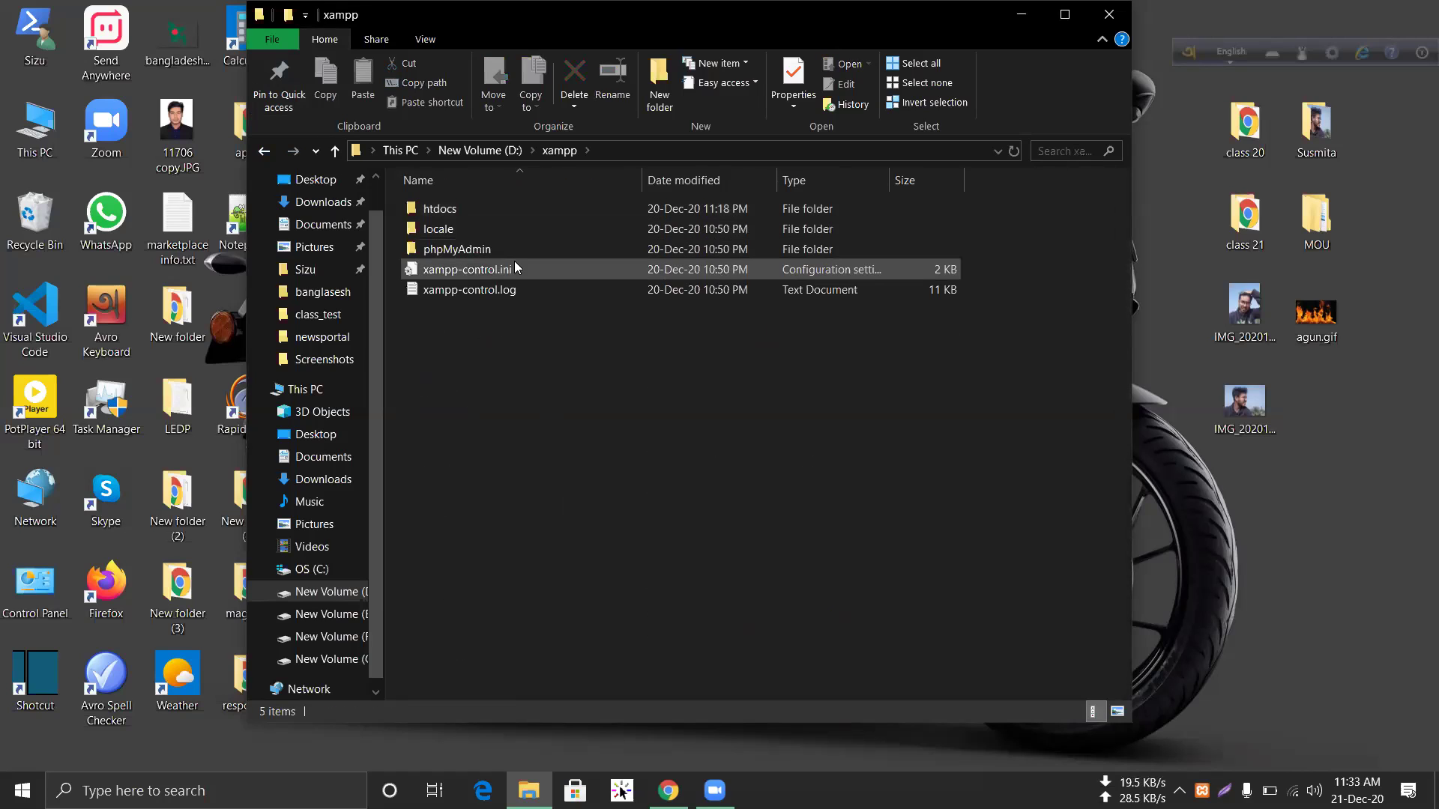
pyautogui.doubleClick(519, 209)
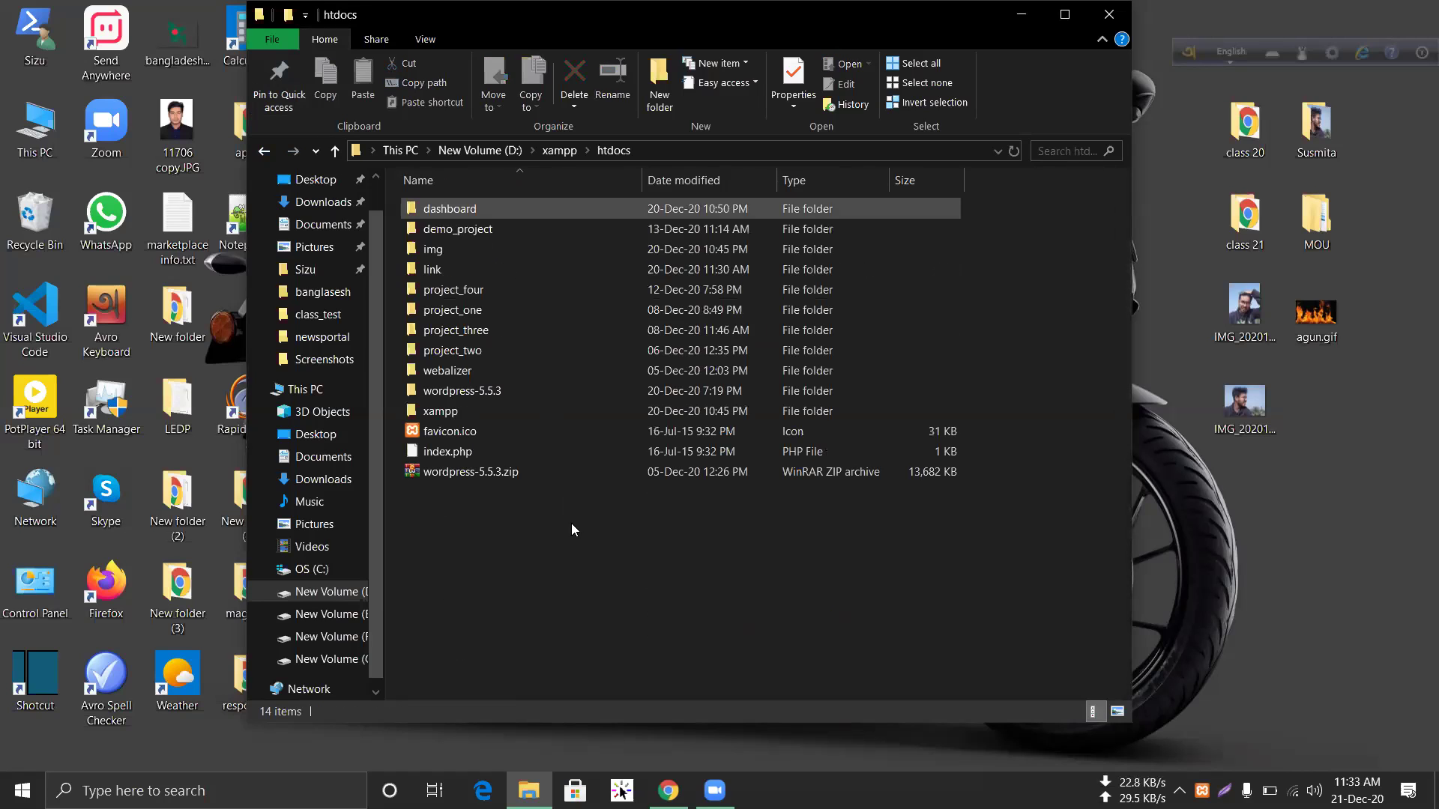
pyautogui.click(534, 472)
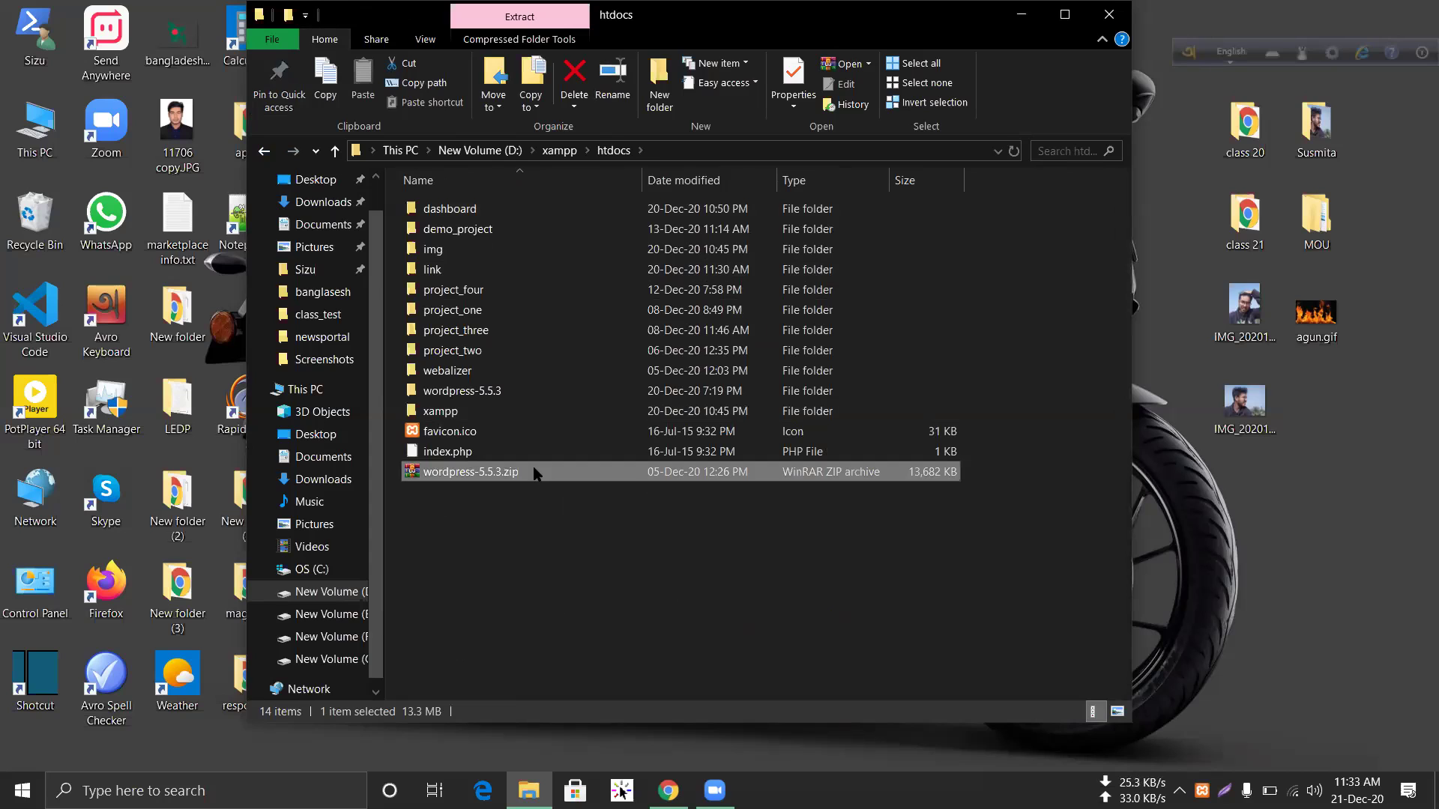
# Navigate to the htdocs folder inside D:\New folder
pyautogui.click(263, 152)
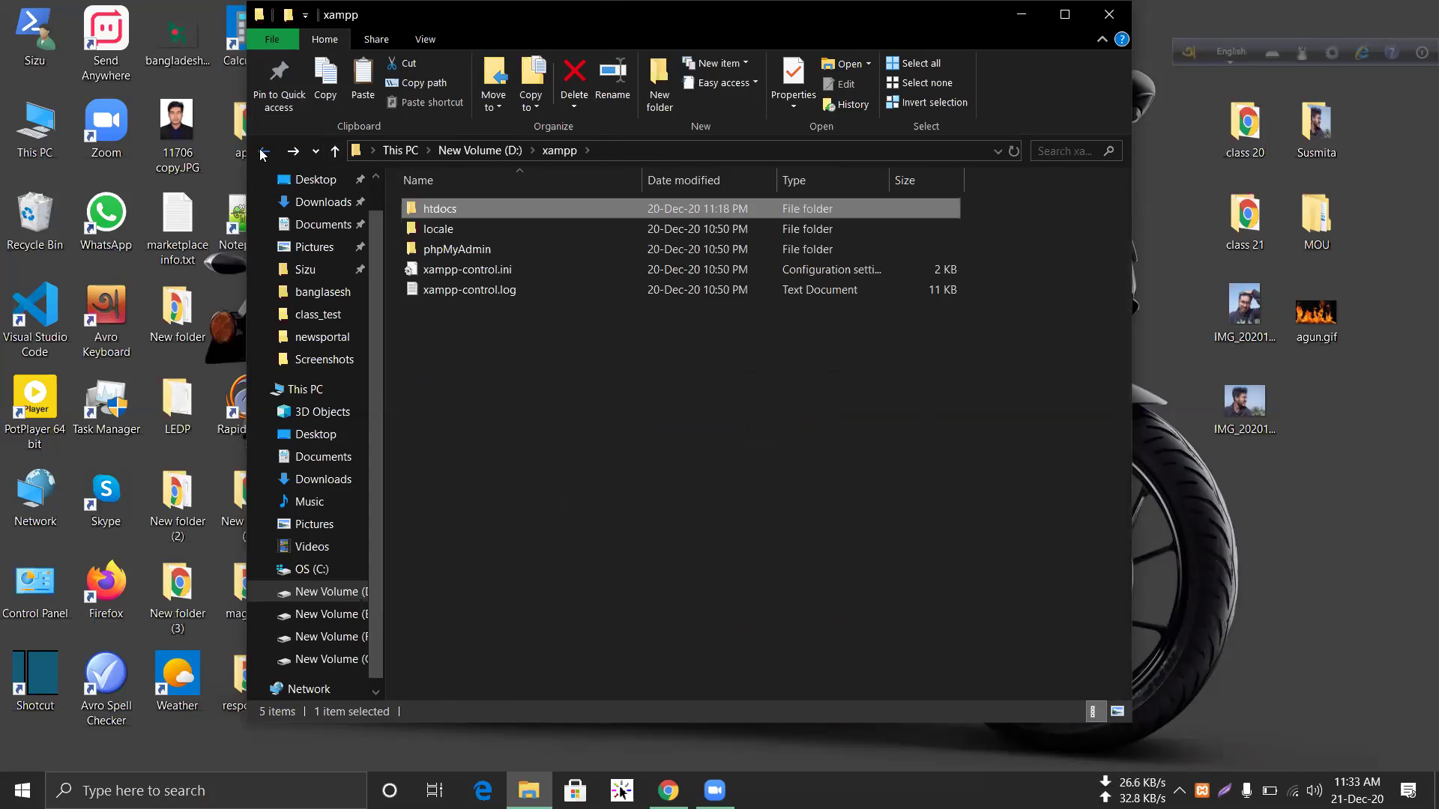
pyautogui.click(264, 152)
pyautogui.doubleClick(631, 223)
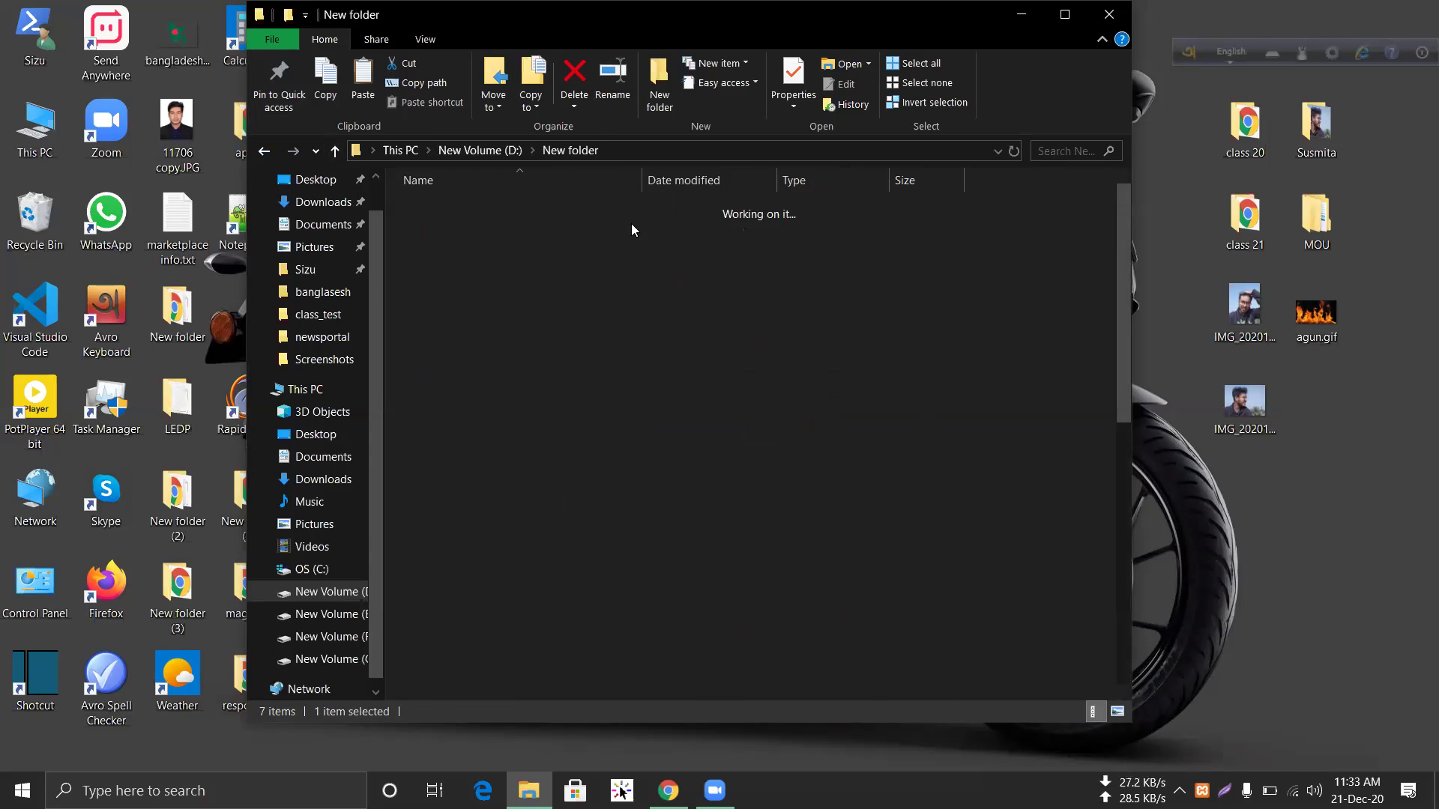
pyautogui.scroll(-3, 667, 306)
pyautogui.scroll(3, 667, 305)
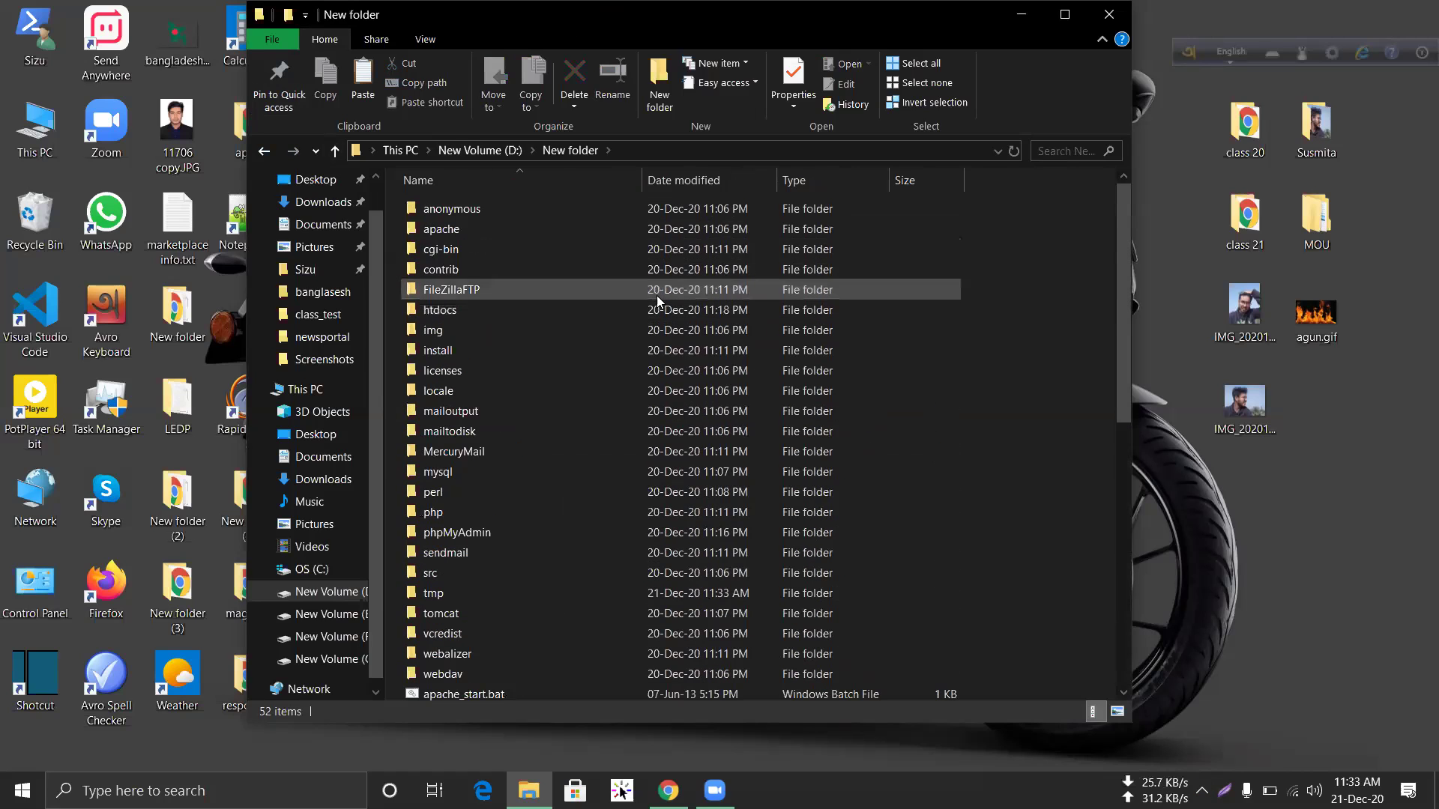
pyautogui.doubleClick(604, 307)
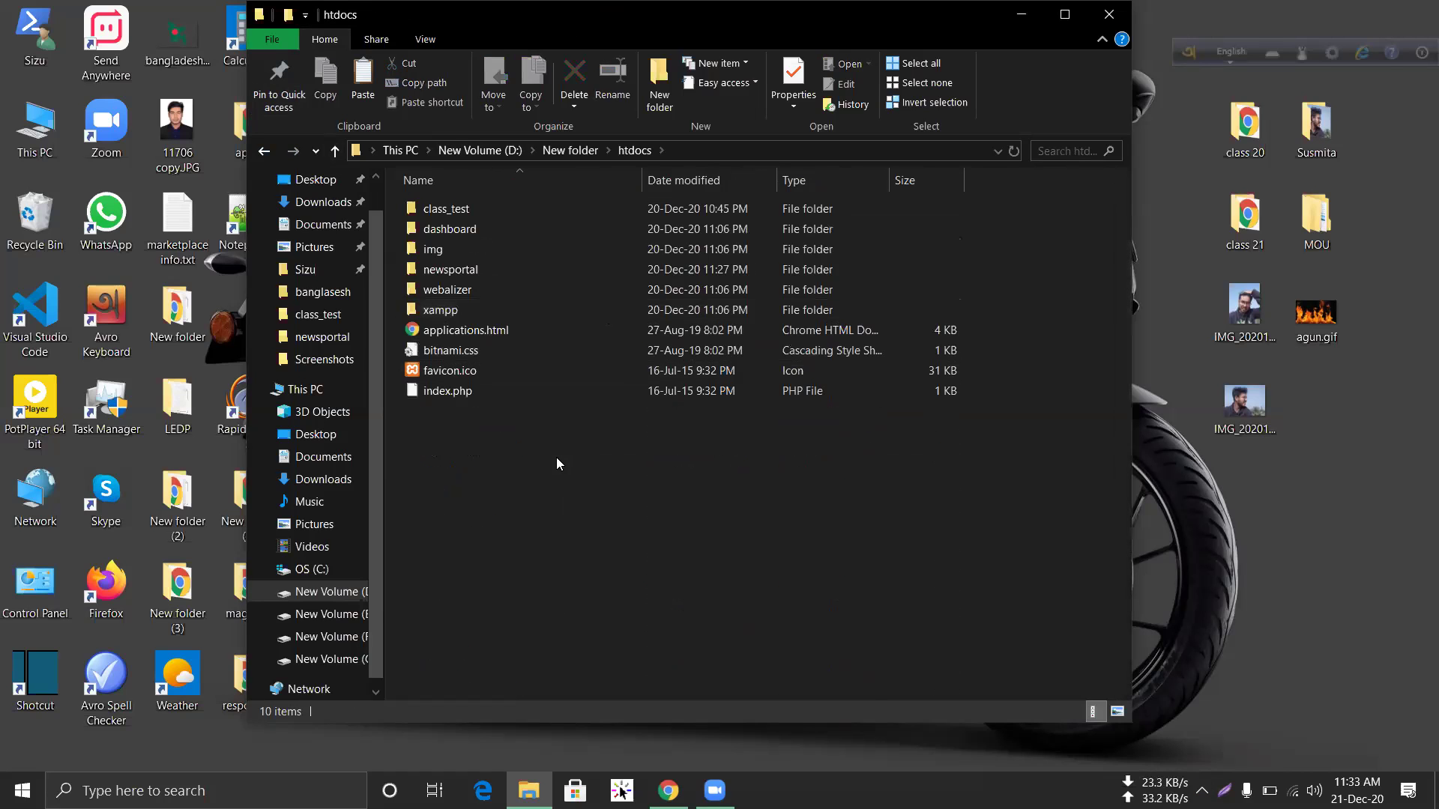
# Paste wordpress-5.5.3.zip into htdocs and extract it into a wordpress-5.5.3 folder
pyautogui.hotkey('ctrl', 'v')
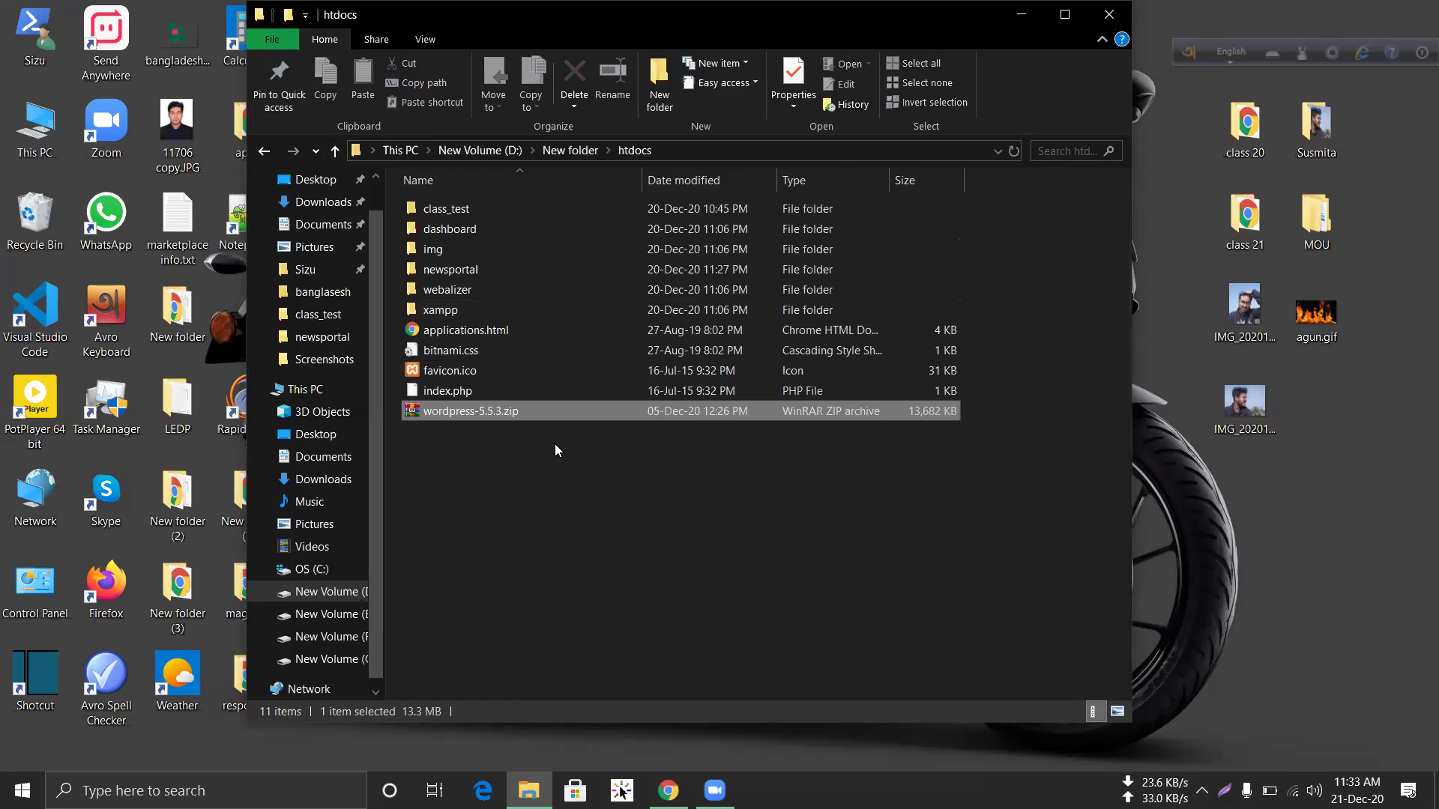
pyautogui.rightClick(532, 410)
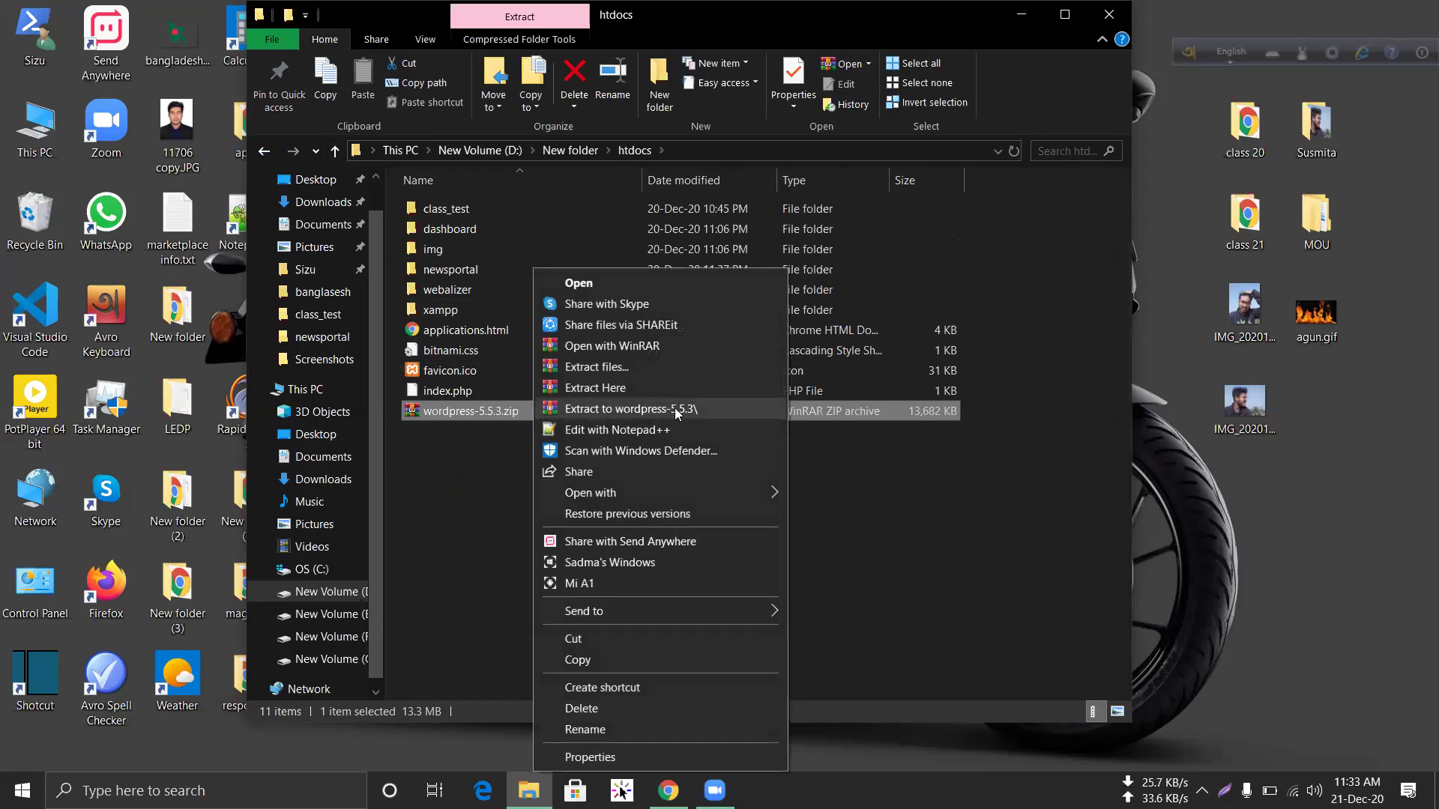
pyautogui.click(670, 366)
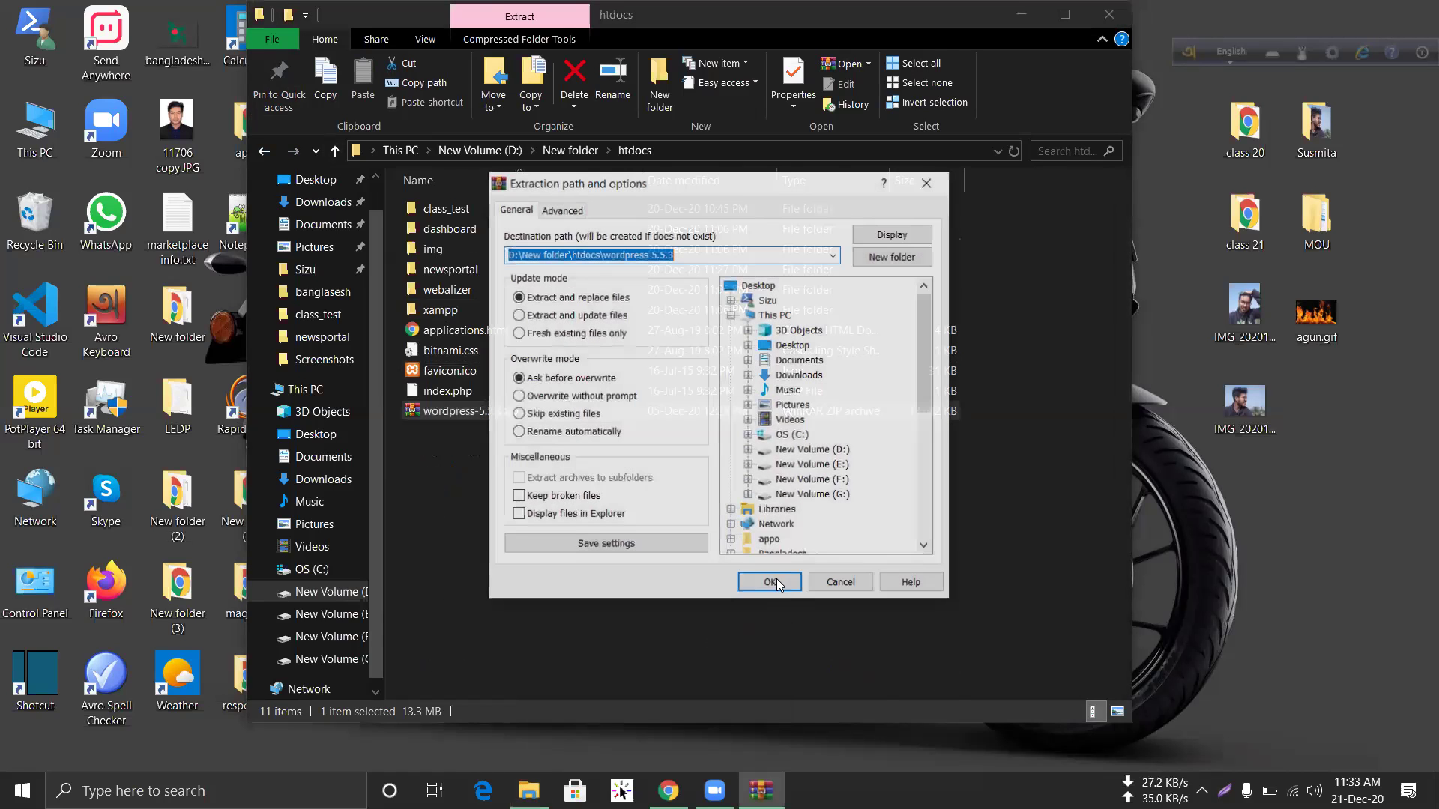
pyautogui.click(777, 582)
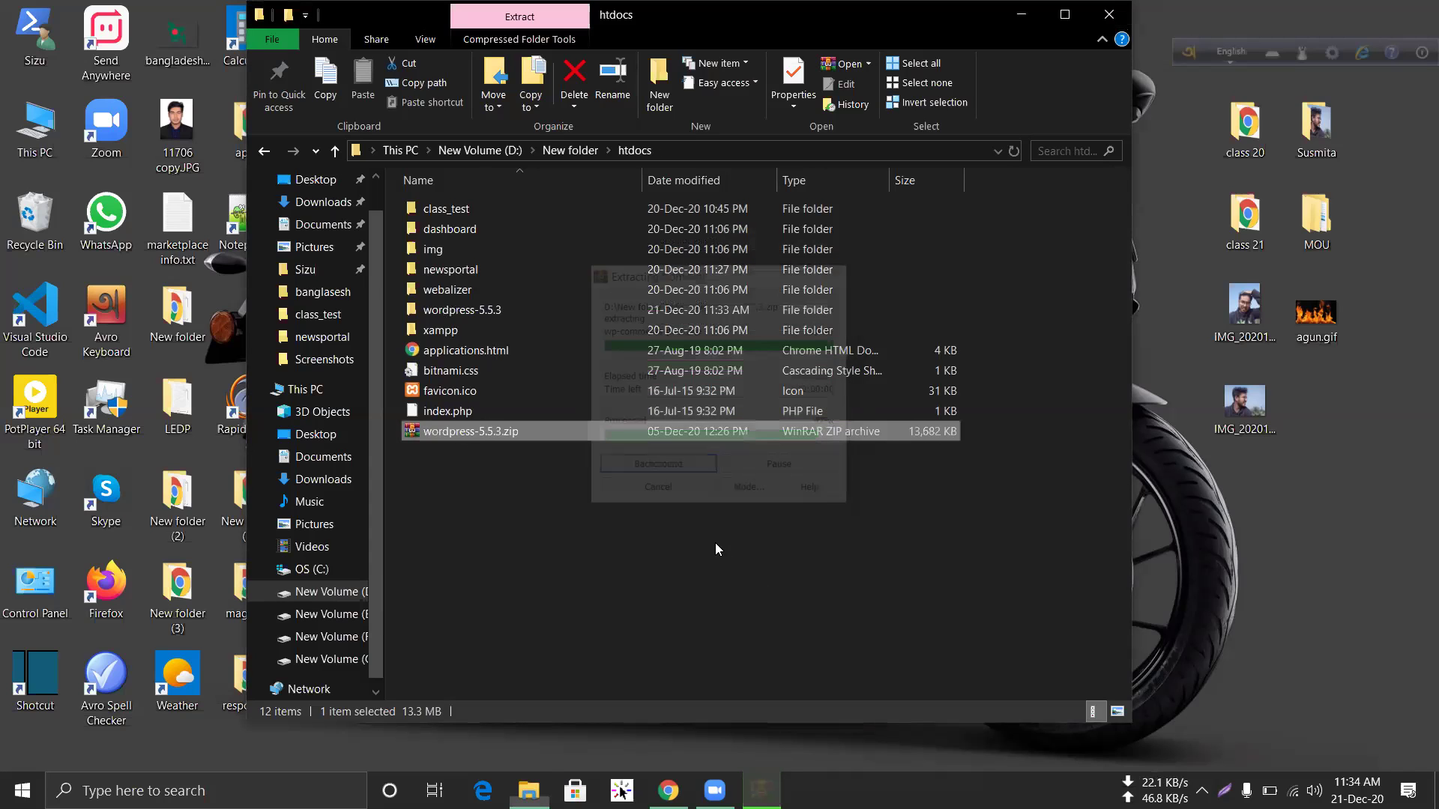
pyautogui.rightClick(460, 312)
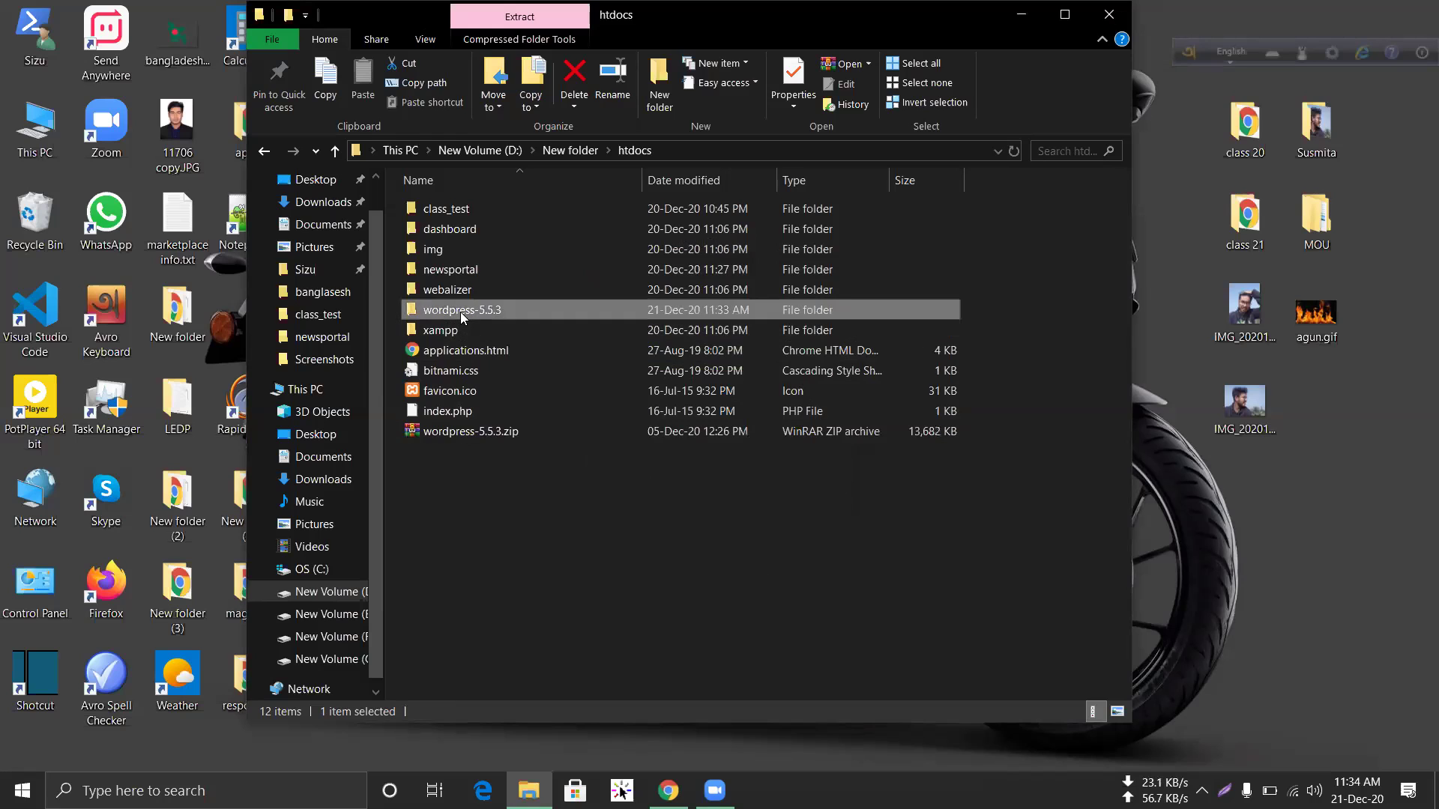
# Rename the extracted wordpress-5.5.3 folder to 'ecomarceewbsite'
pyautogui.click(530, 661)
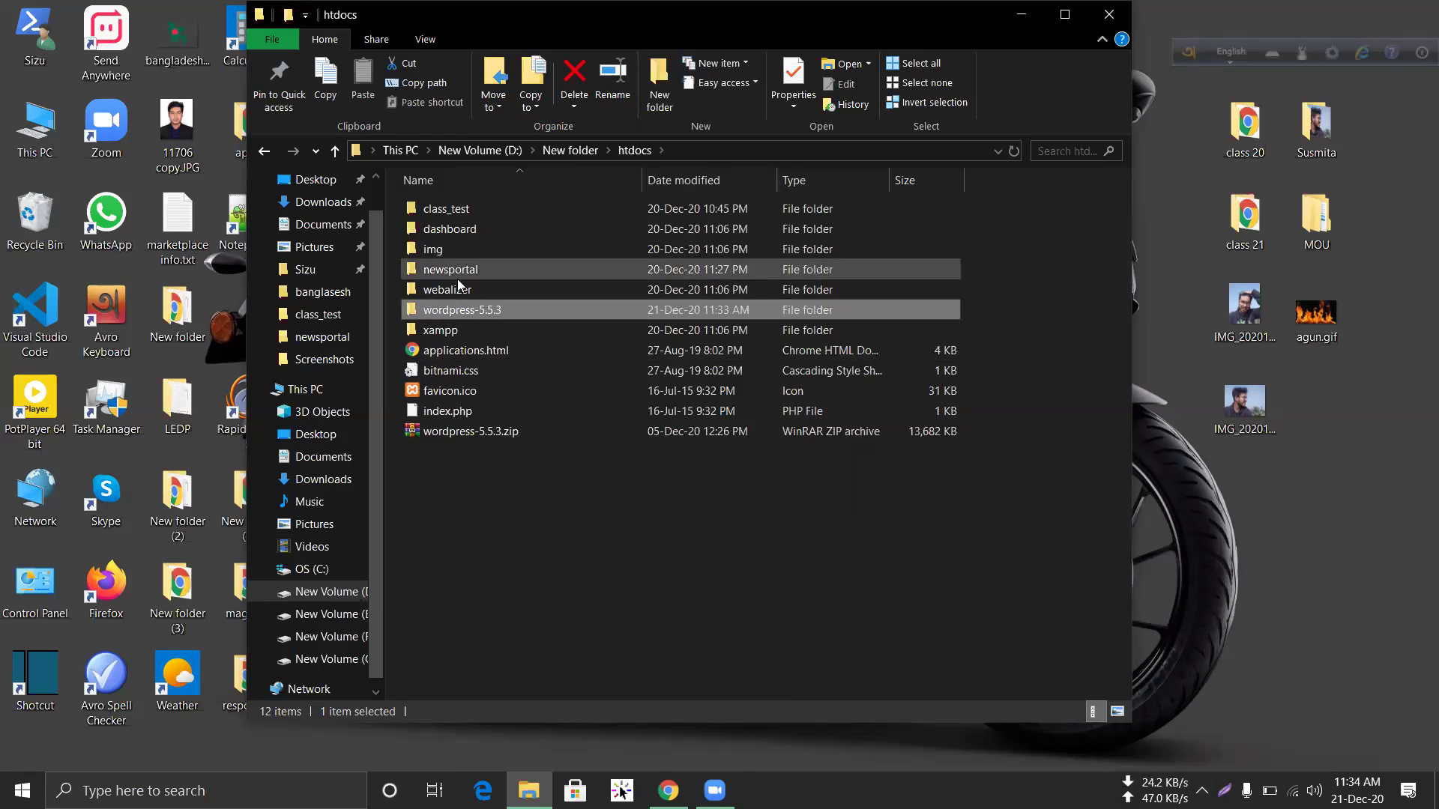
pyautogui.rightClick(458, 311)
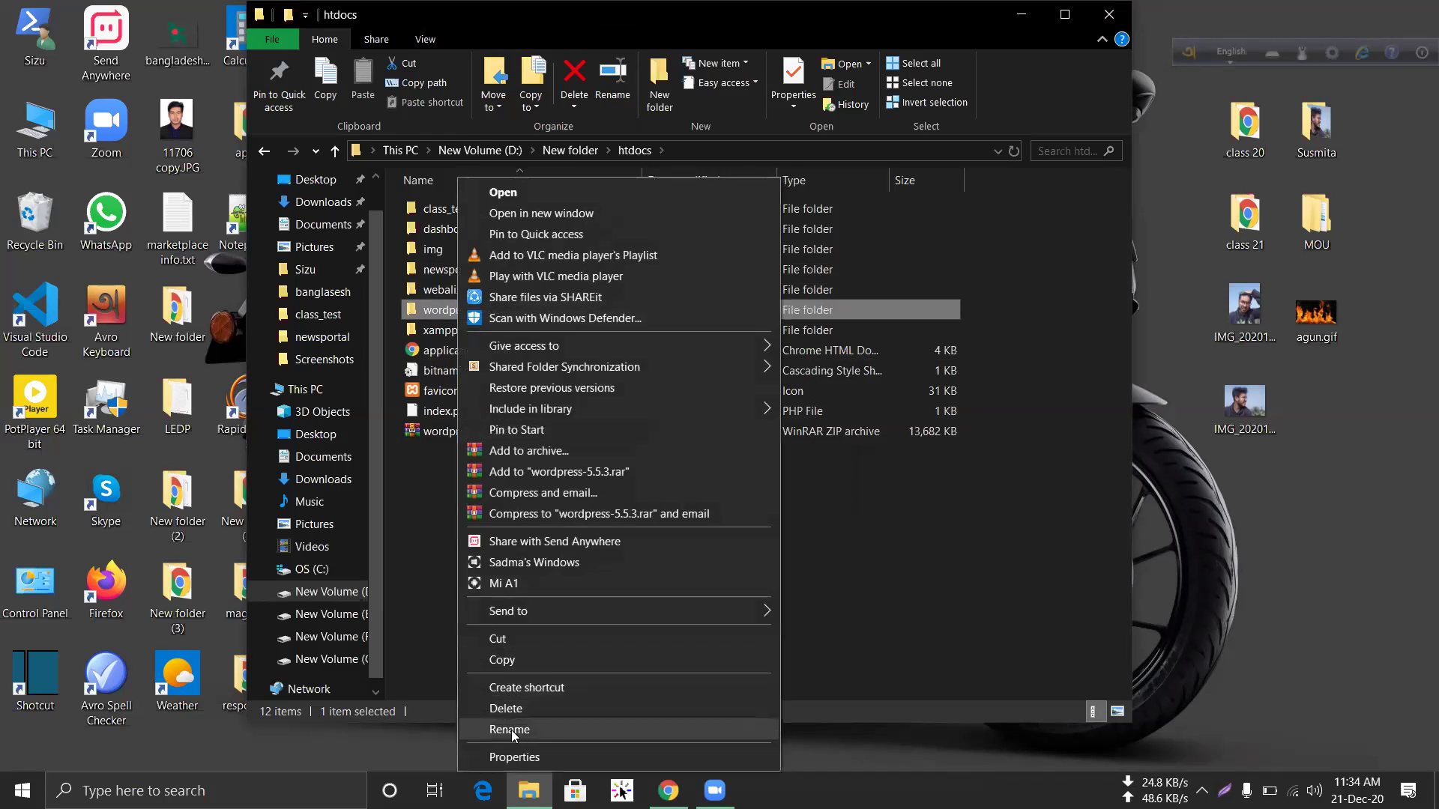
pyautogui.click(512, 730)
pyautogui.write('ecor')
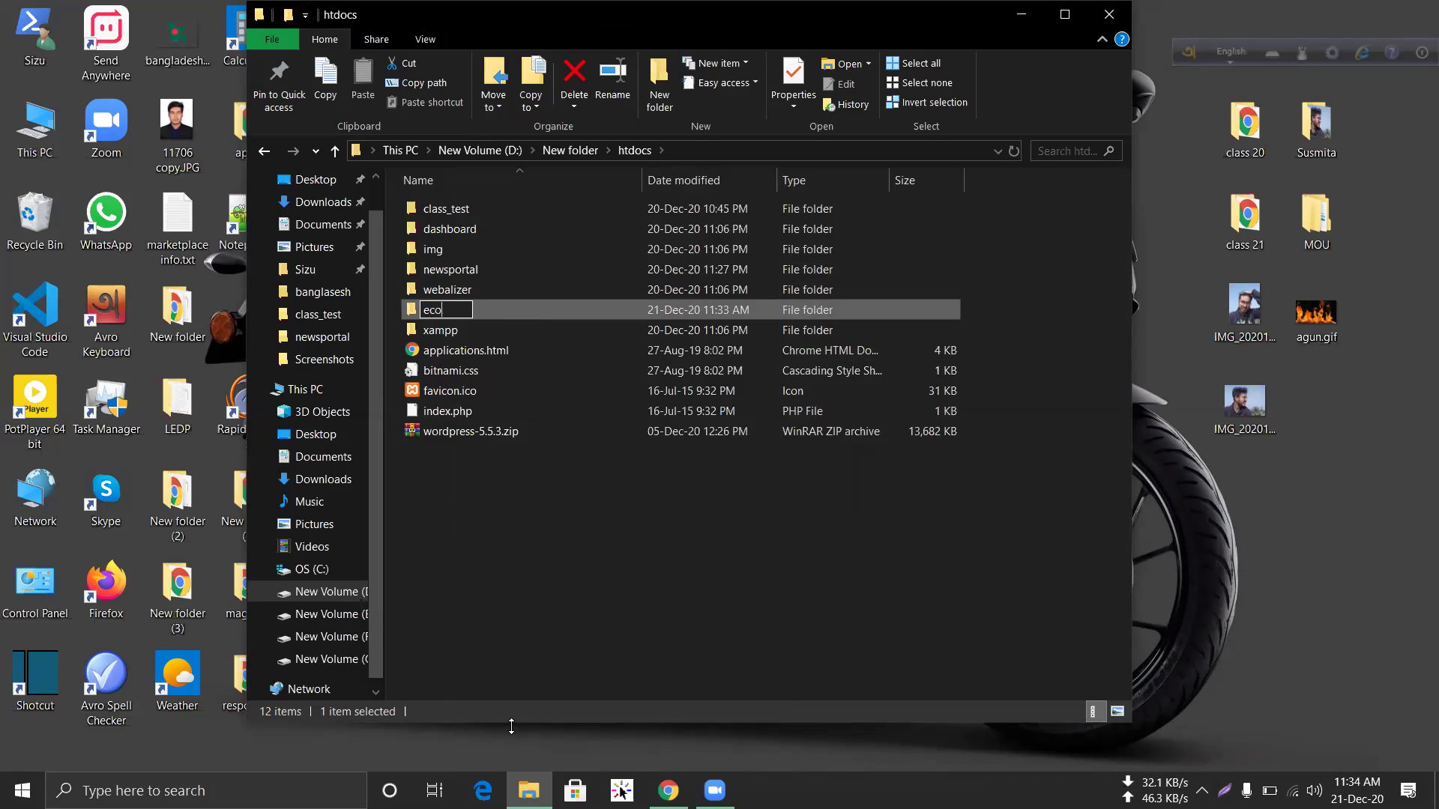
pyautogui.press('BackSpace')
pyautogui.write('marceewbsite')
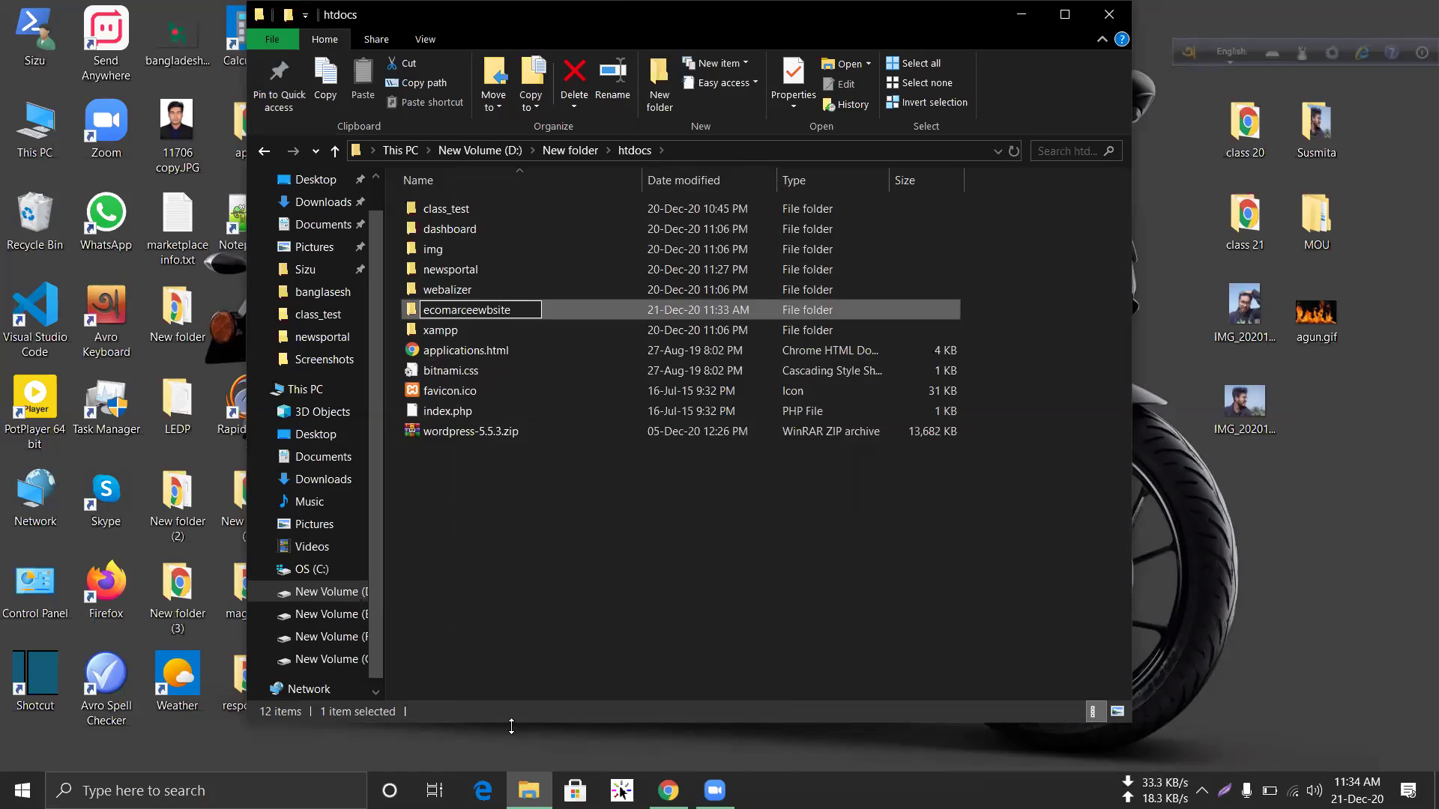
pyautogui.press('Return')
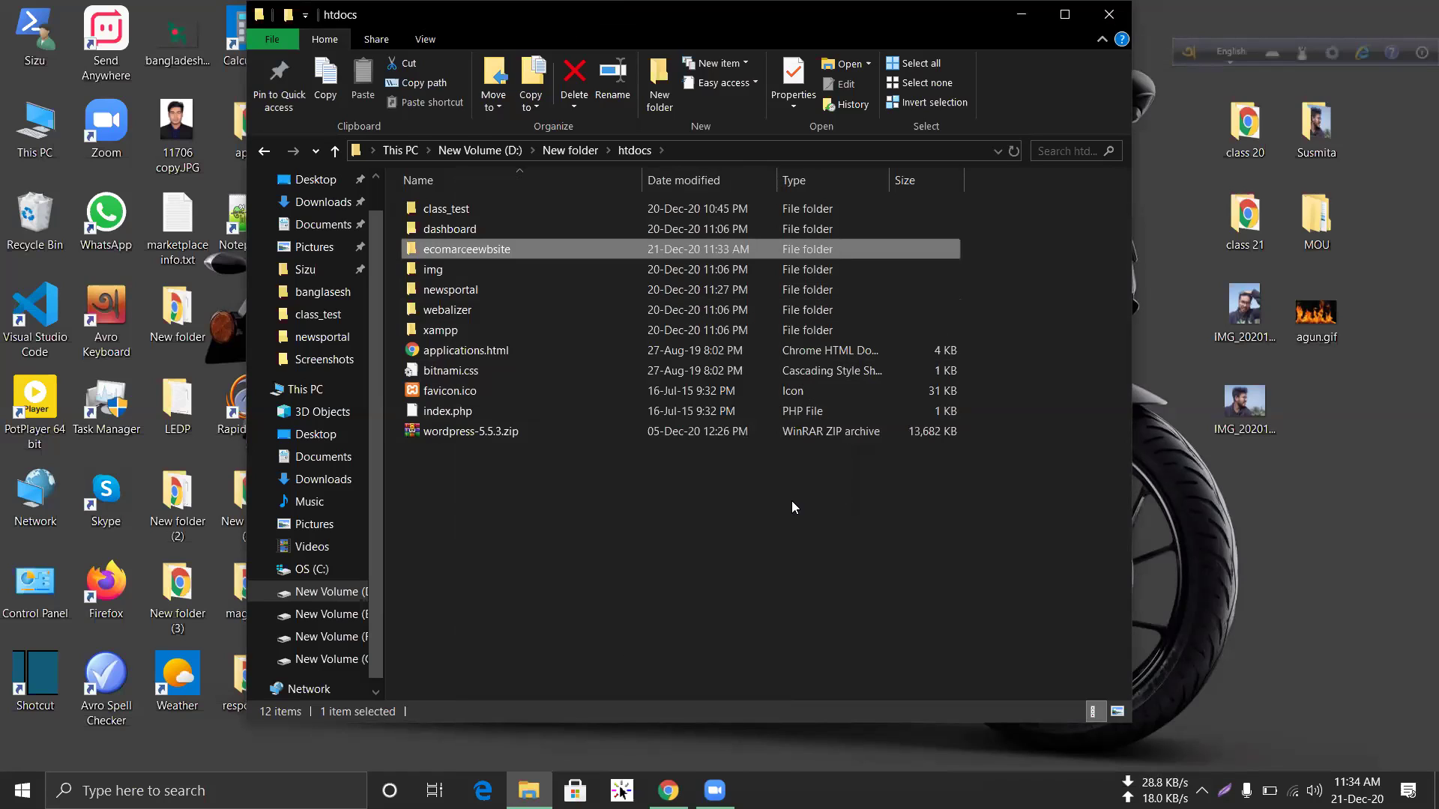
# Remove the extra 'e' so the folder is named 'ecomarcewbsite'
pyautogui.rightClick(479, 249)
pyautogui.click(579, 733)
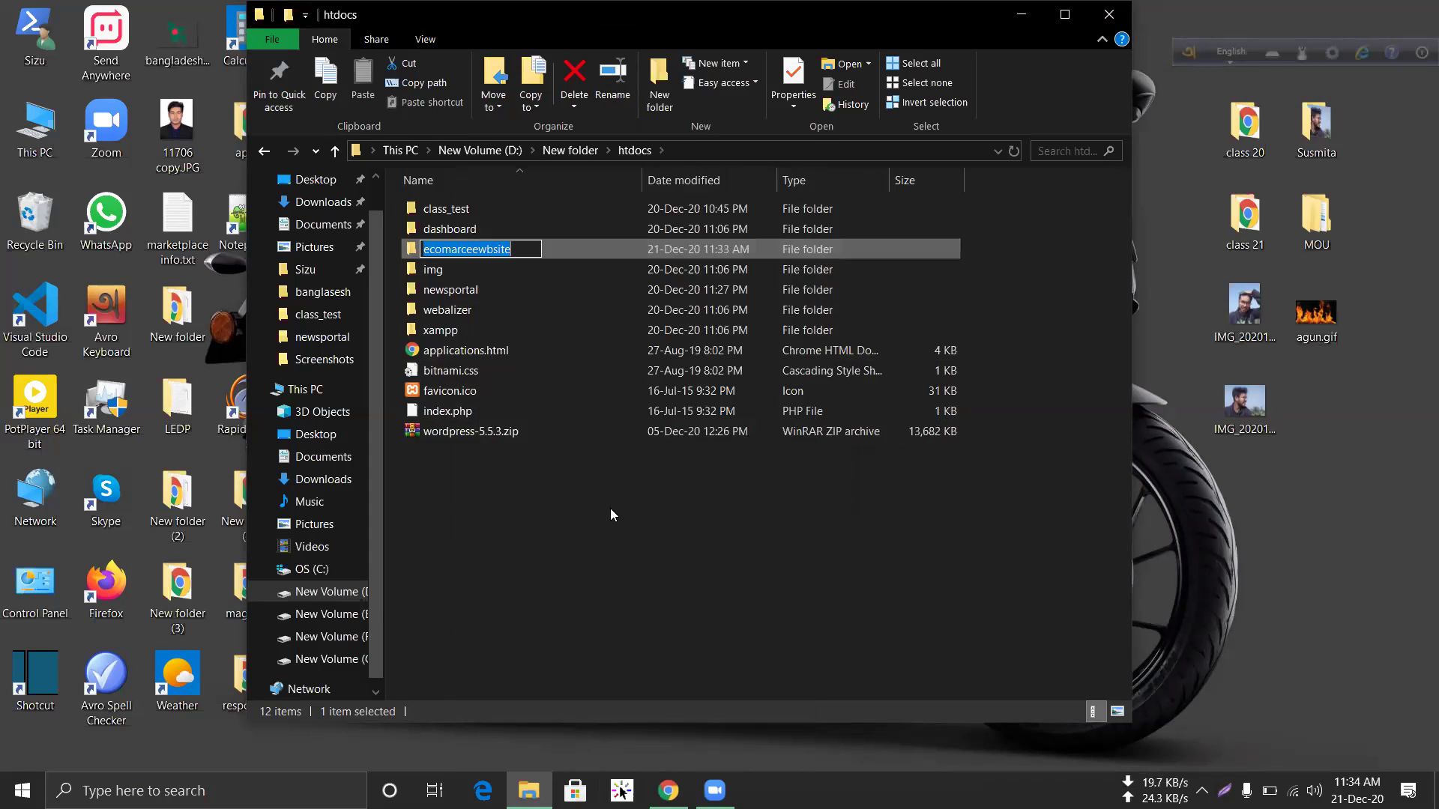
pyautogui.click(469, 255)
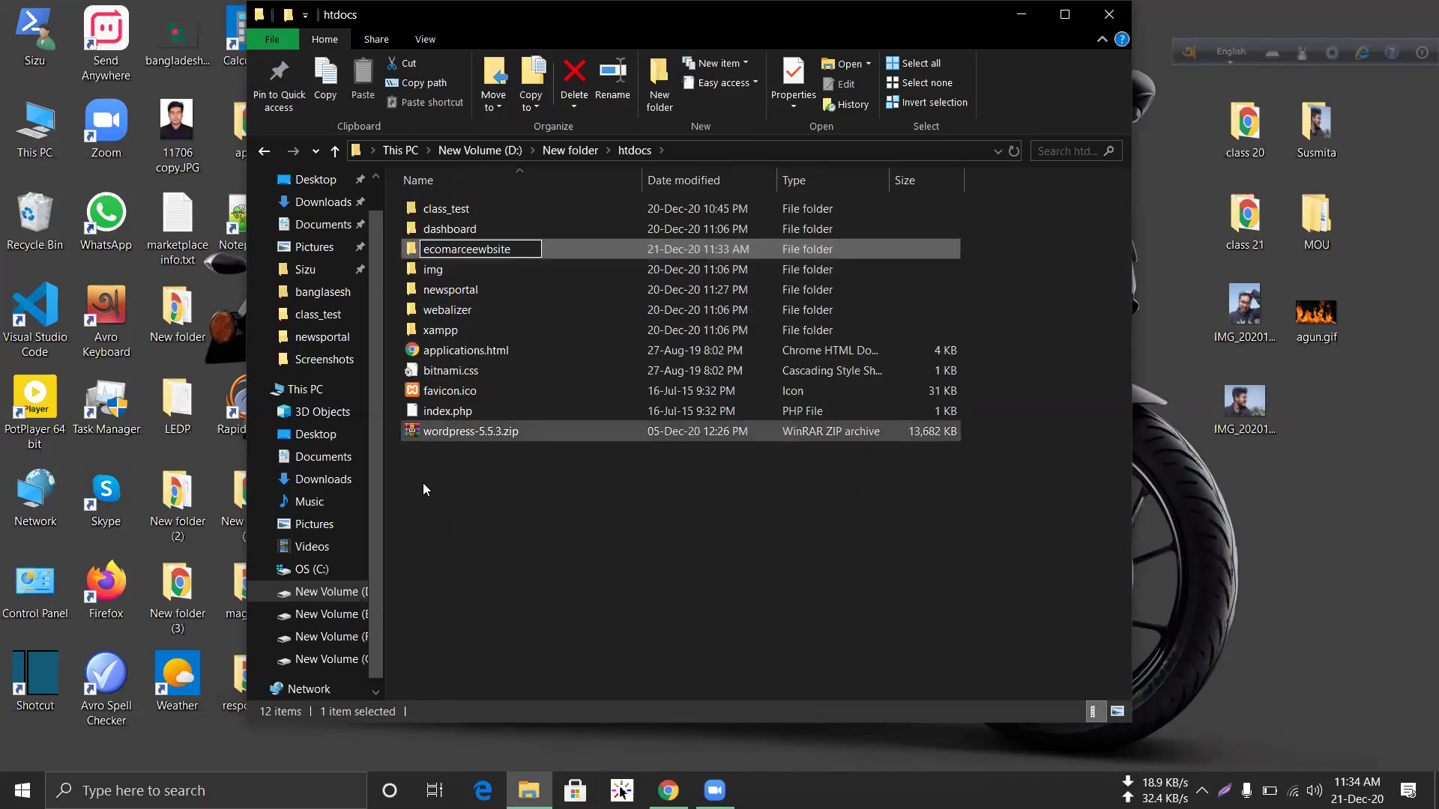
pyautogui.press('BackSpace')
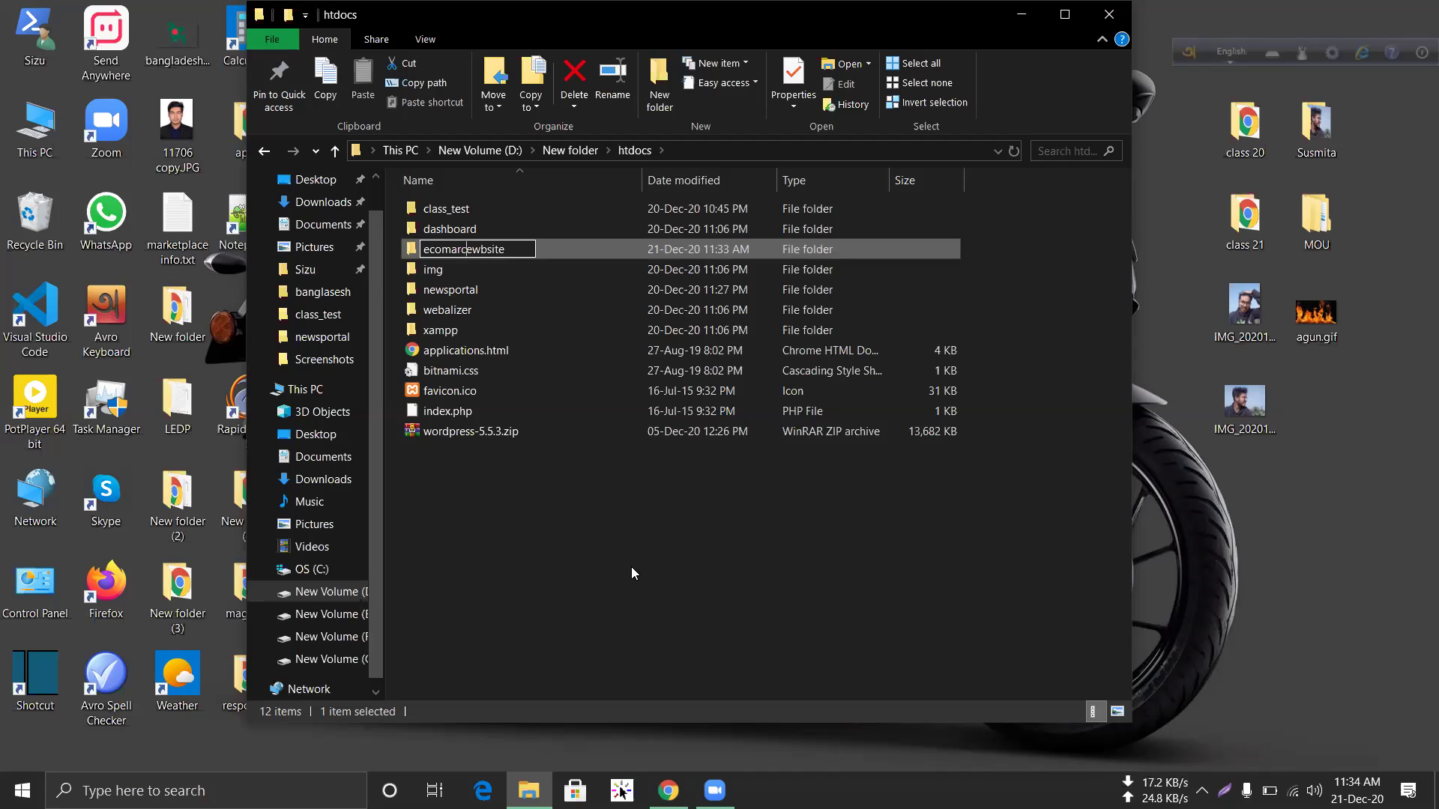
pyautogui.press('Return')
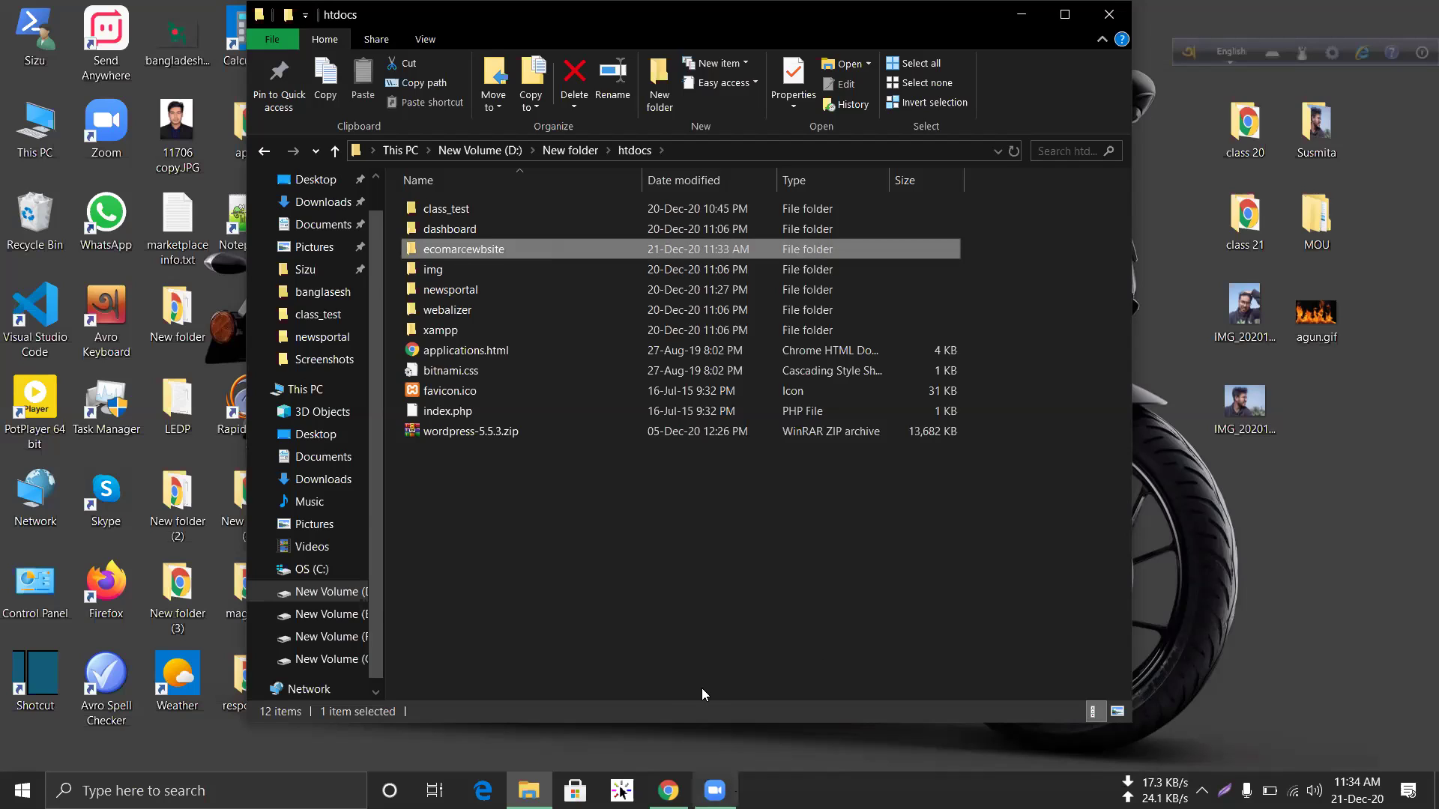
pyautogui.rightClick(475, 247)
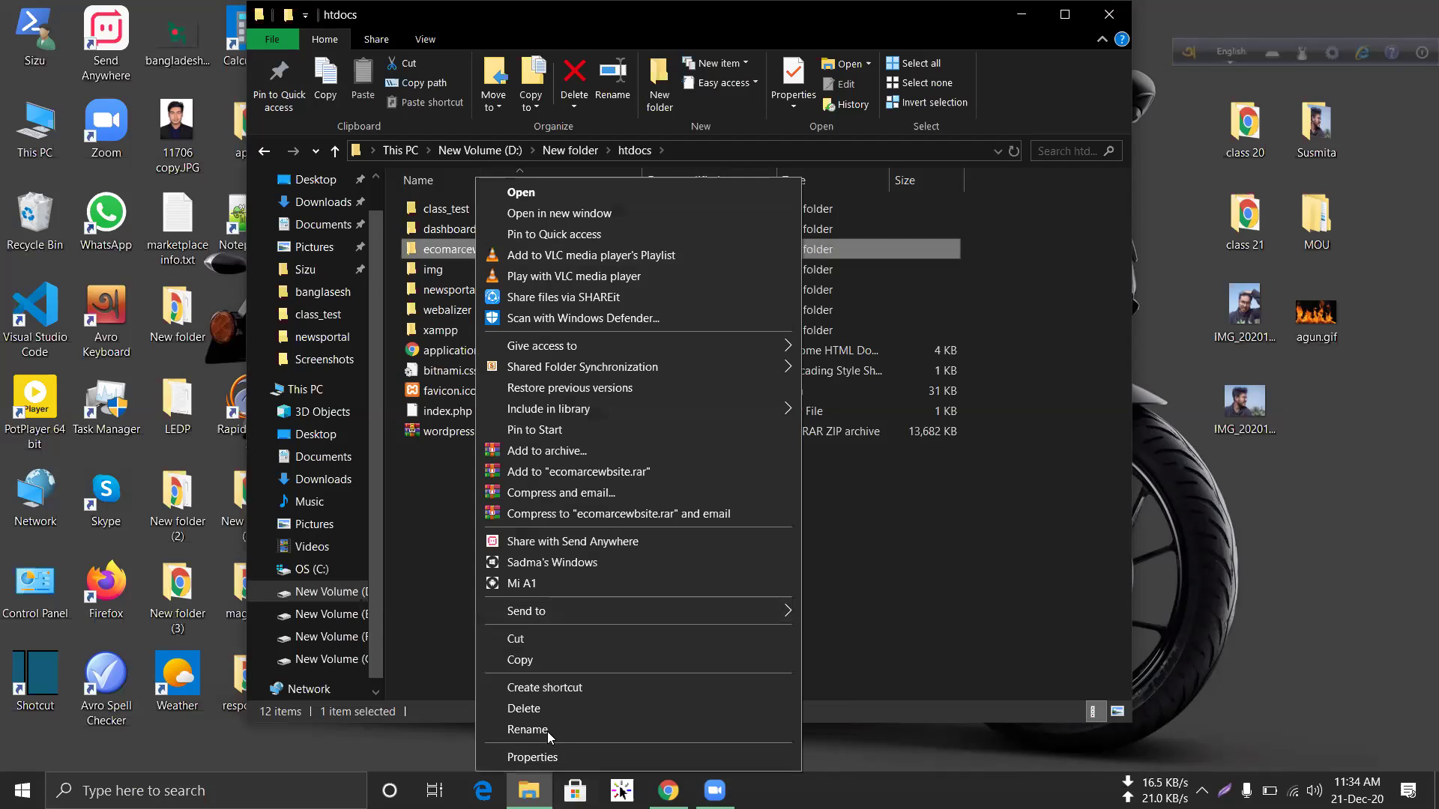
pyautogui.click(547, 730)
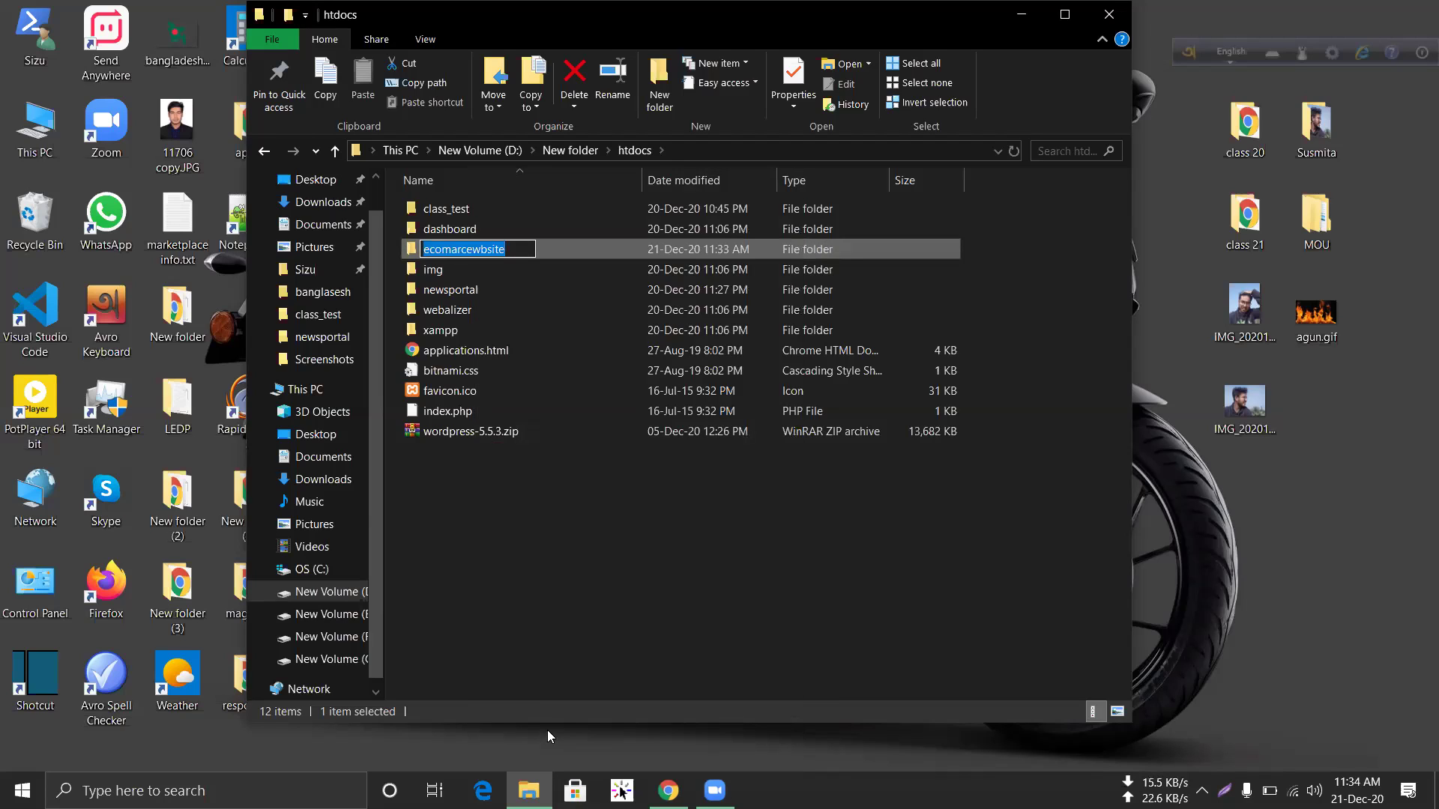
pyautogui.press('Return')
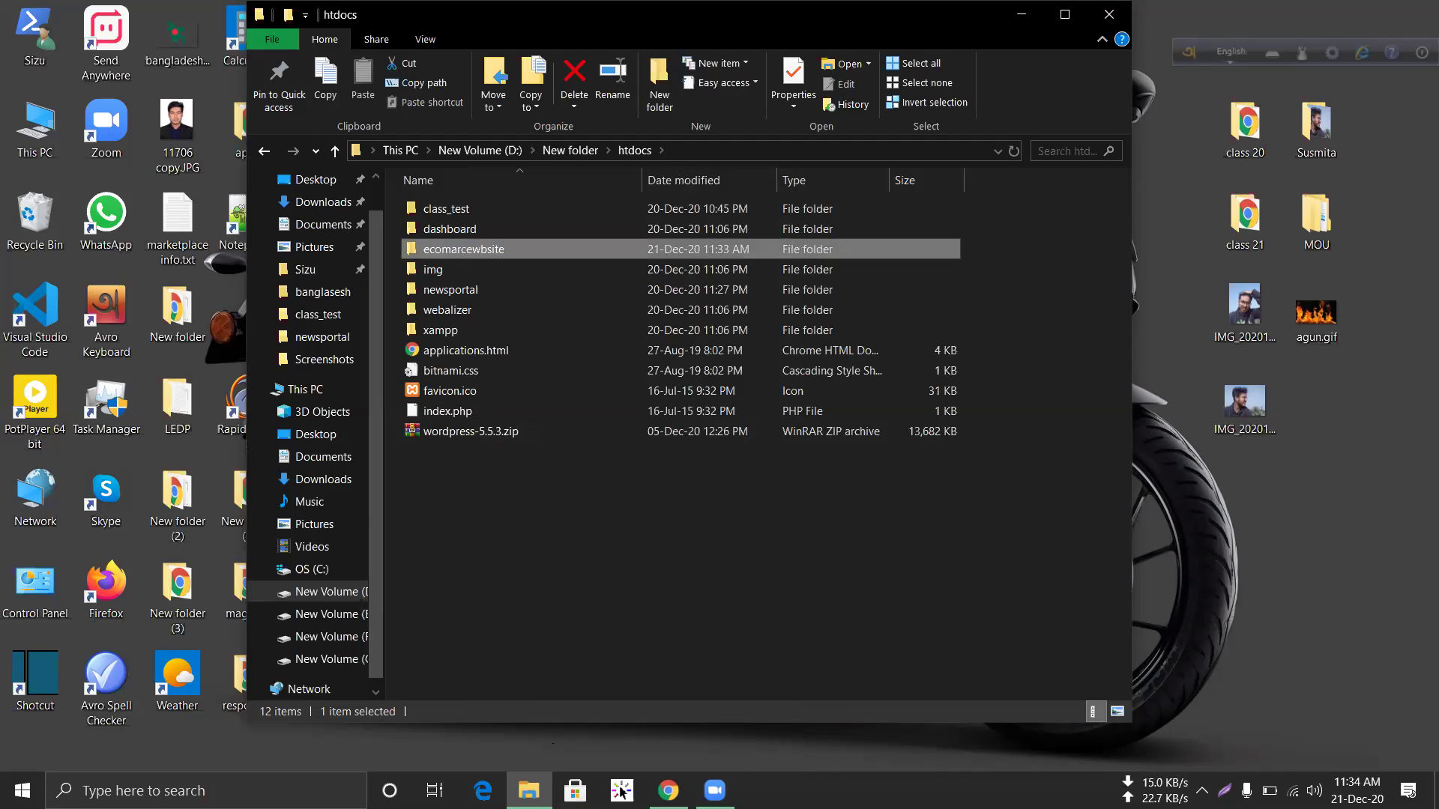
pyautogui.click(790, 606)
pyautogui.click(668, 791)
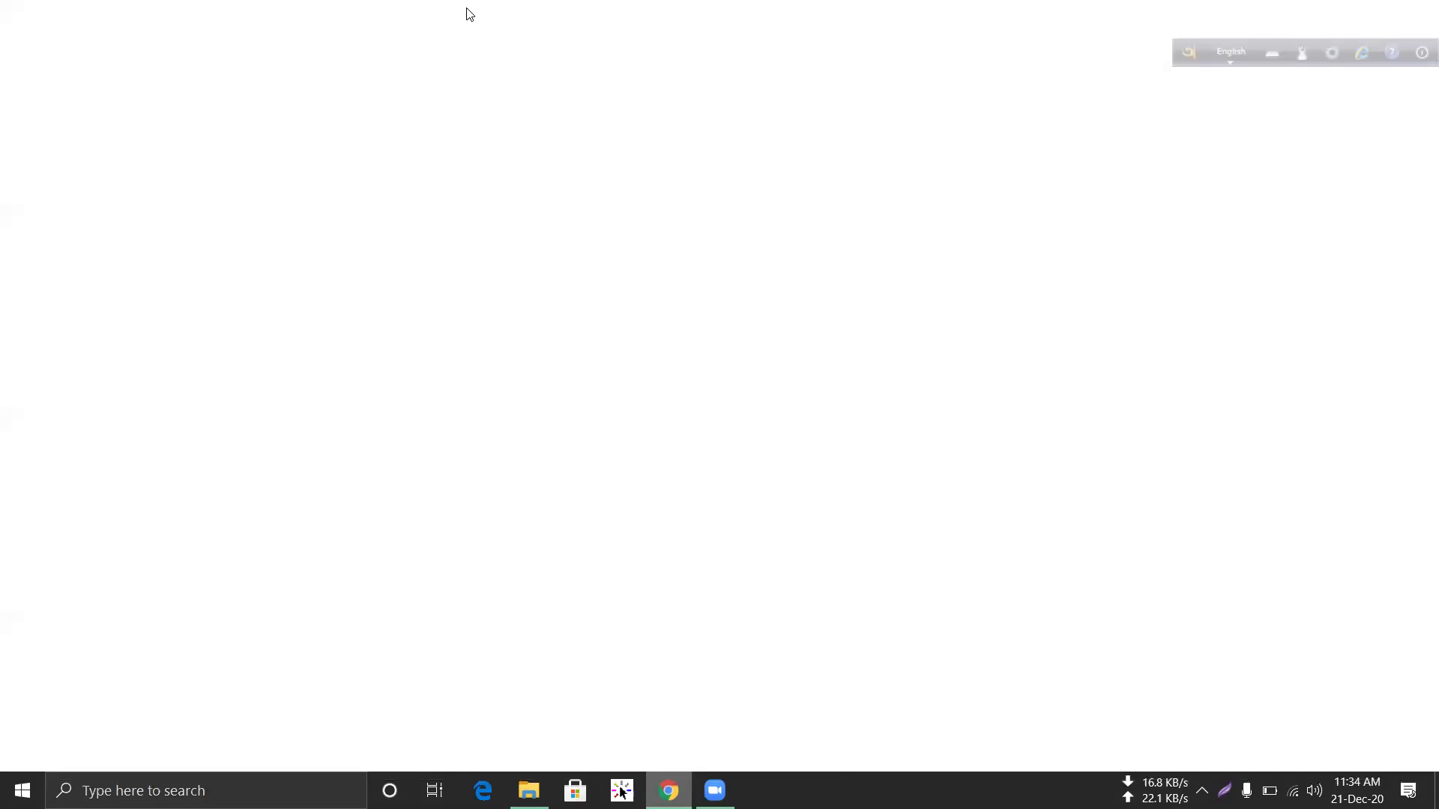
# Load localhost/ecomarcewbsite/ in a new Chrome tab to view its directory index
pyautogui.hotkey('ctrl', 't')
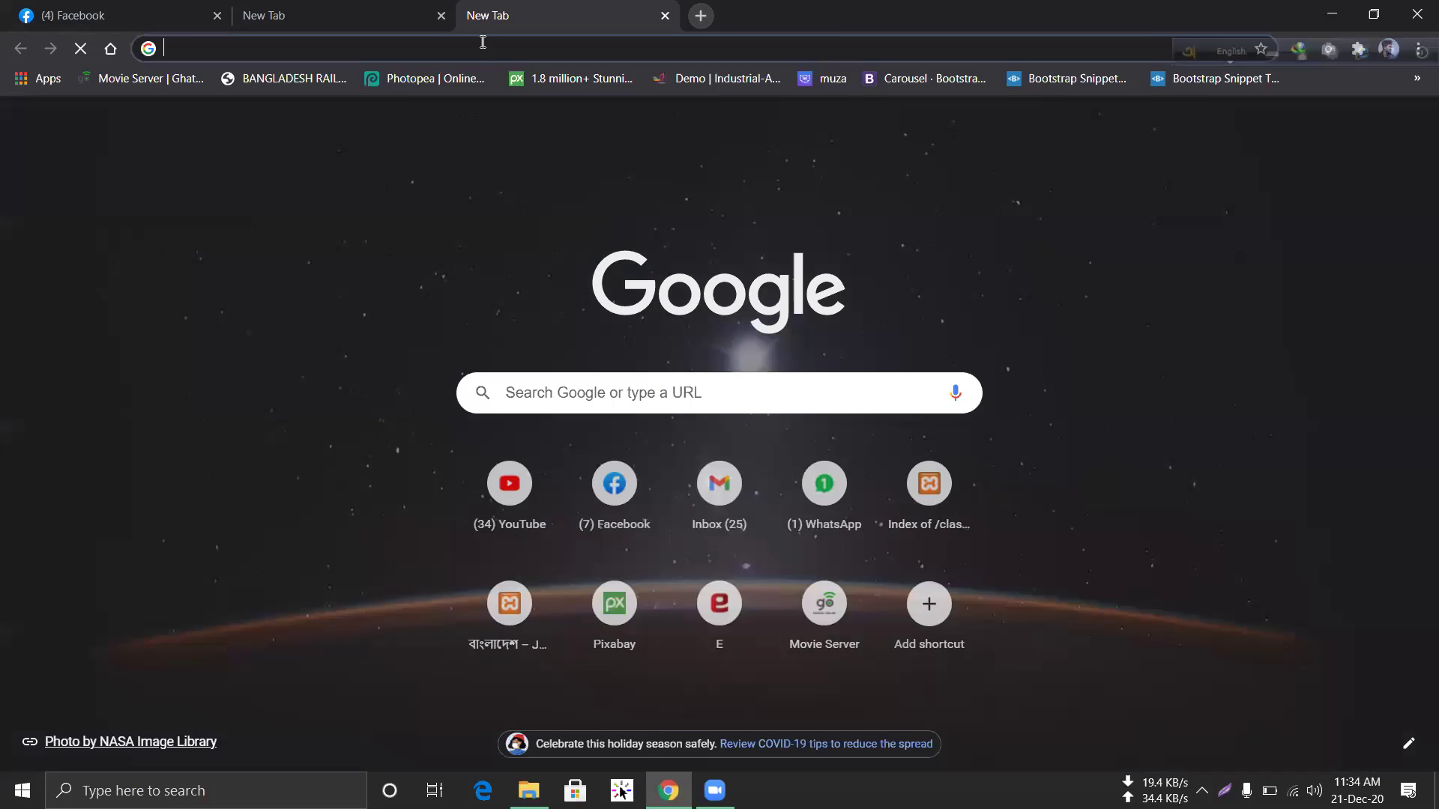
pyautogui.write('lo')
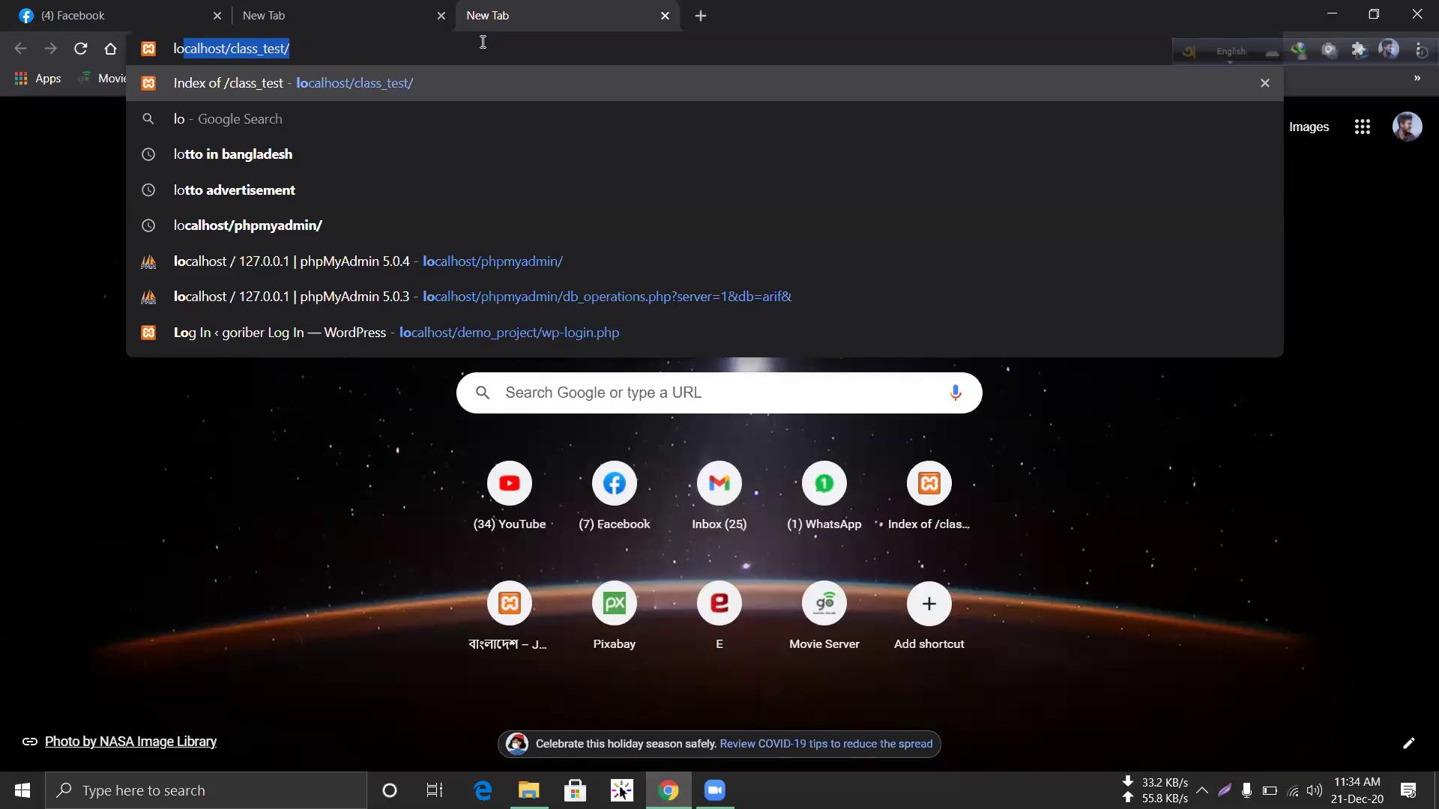
pyautogui.write('calhost')
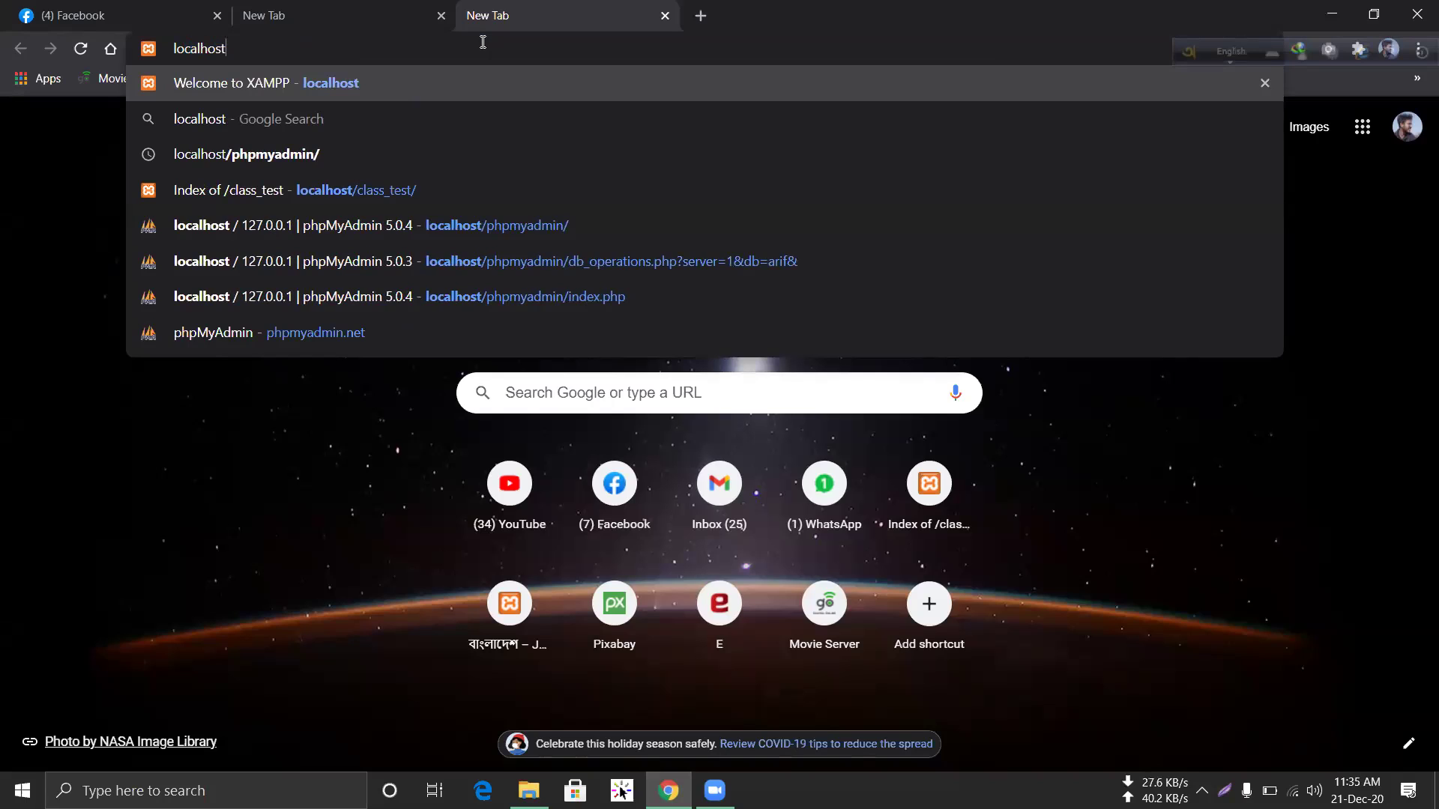
pyautogui.write('/')
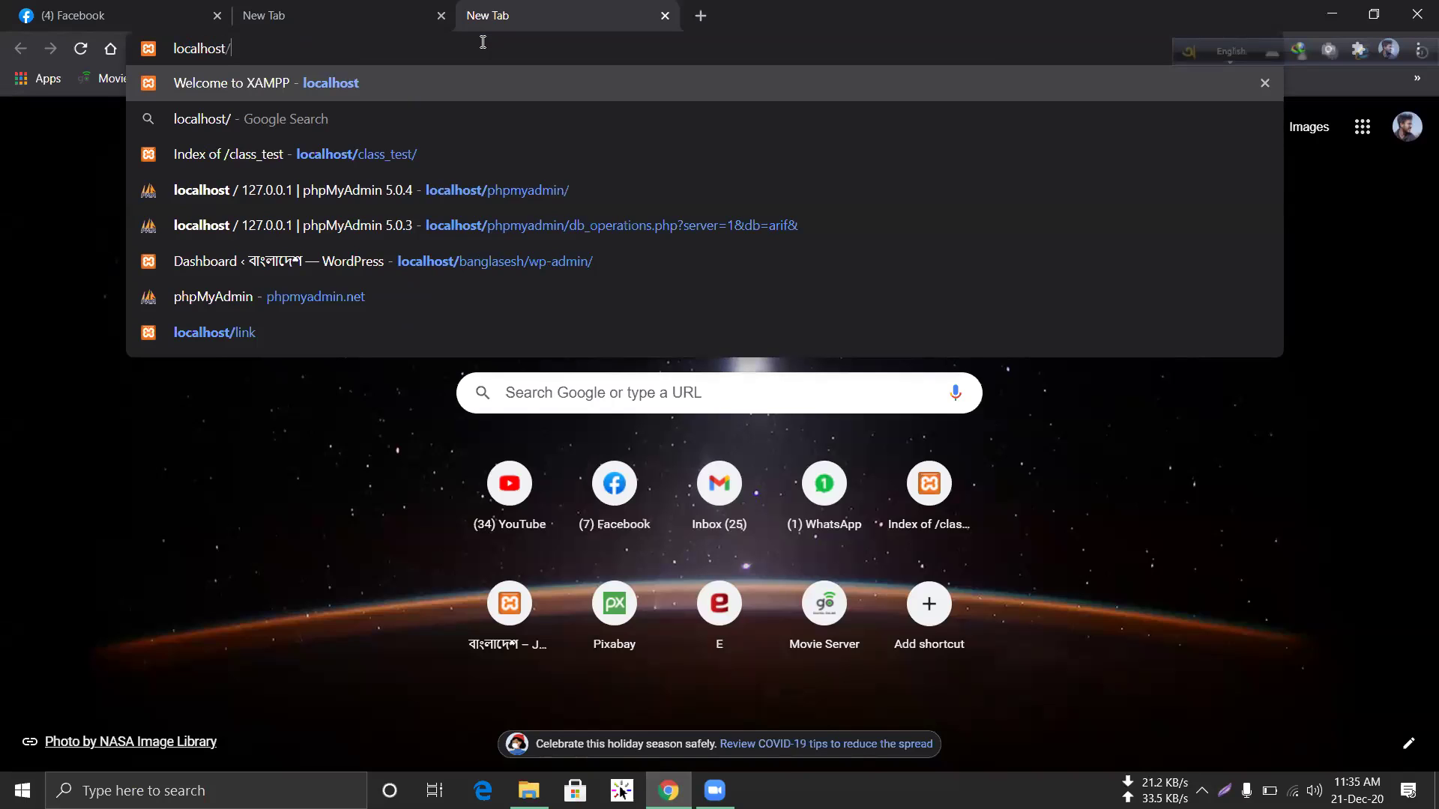
pyautogui.write('ecomarcewbsite/')
pyautogui.press('Return')
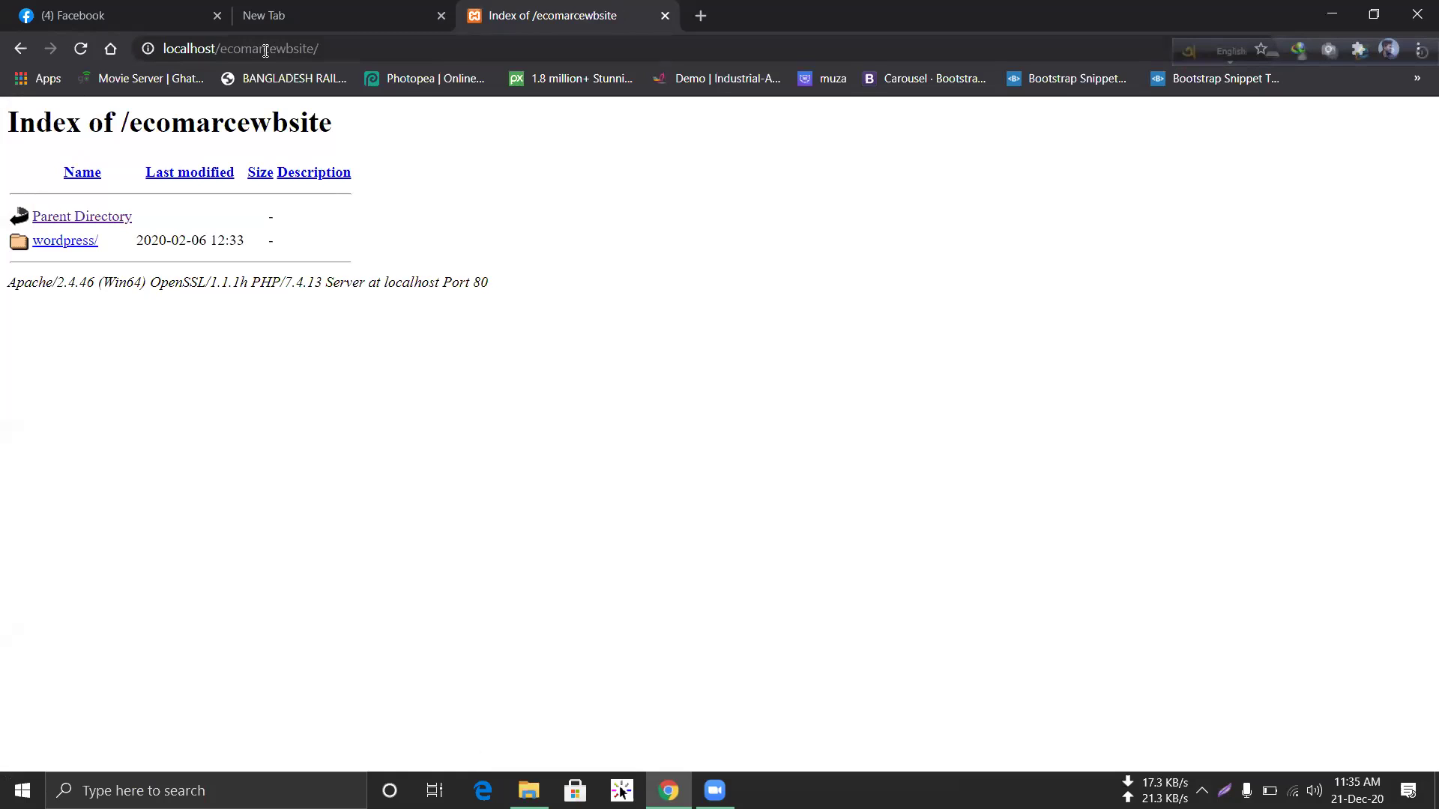
pyautogui.click(346, 39)
pyautogui.click(345, 46)
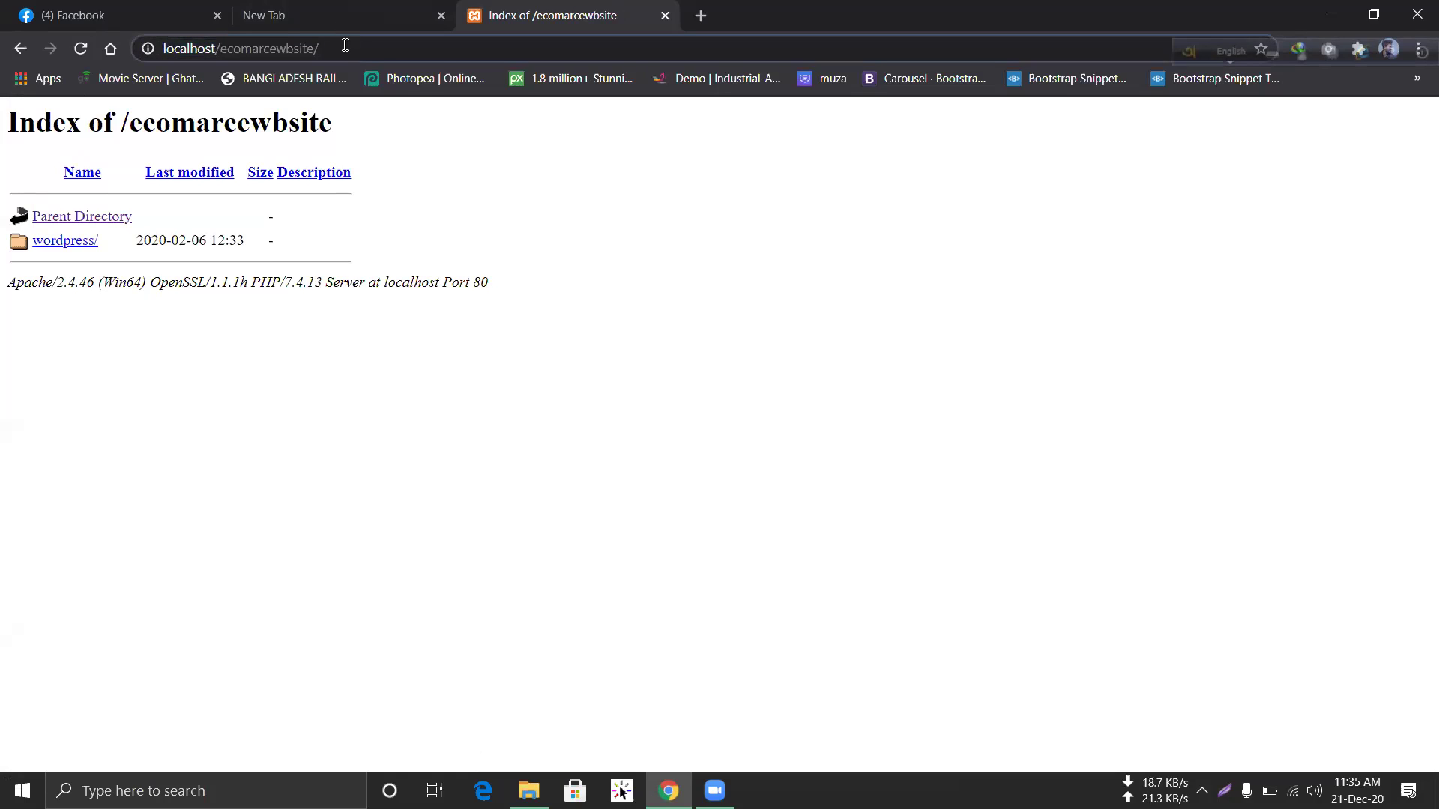